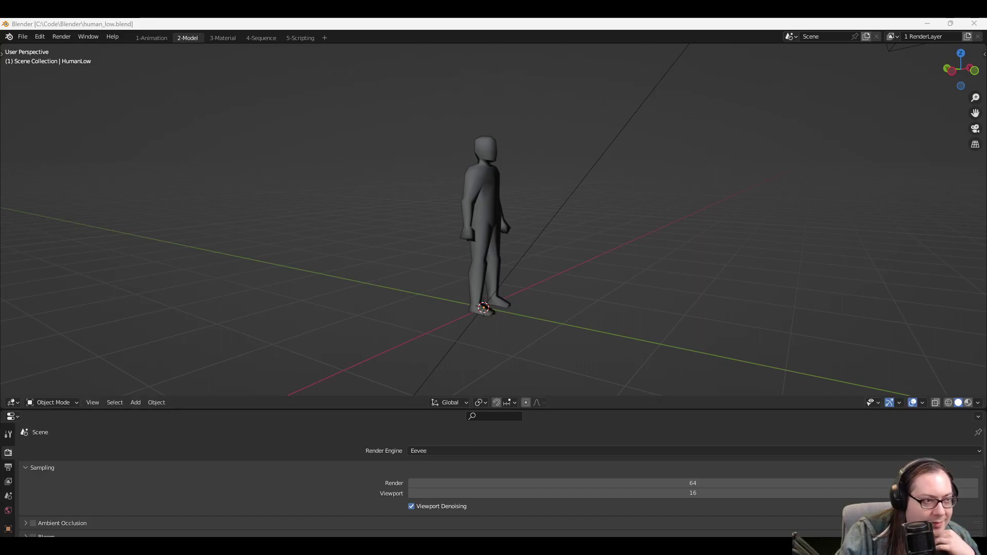
Orbit the viewport around the low-poly human figure.
middle_click_drag(302, 289, 342, 267)
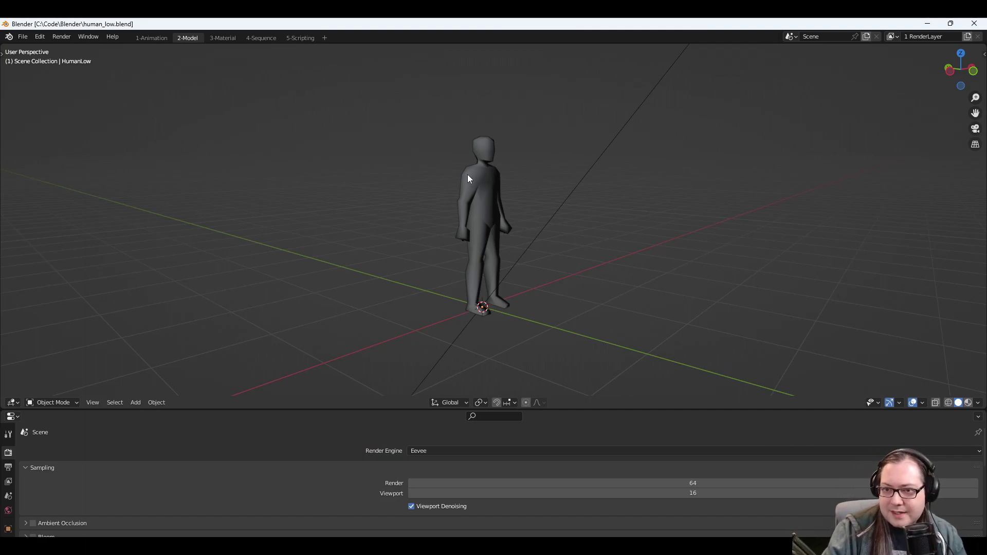
Switch to the 1-Animation workspace and orbit and zoom in on the figure's legs.
left_click(148, 38)
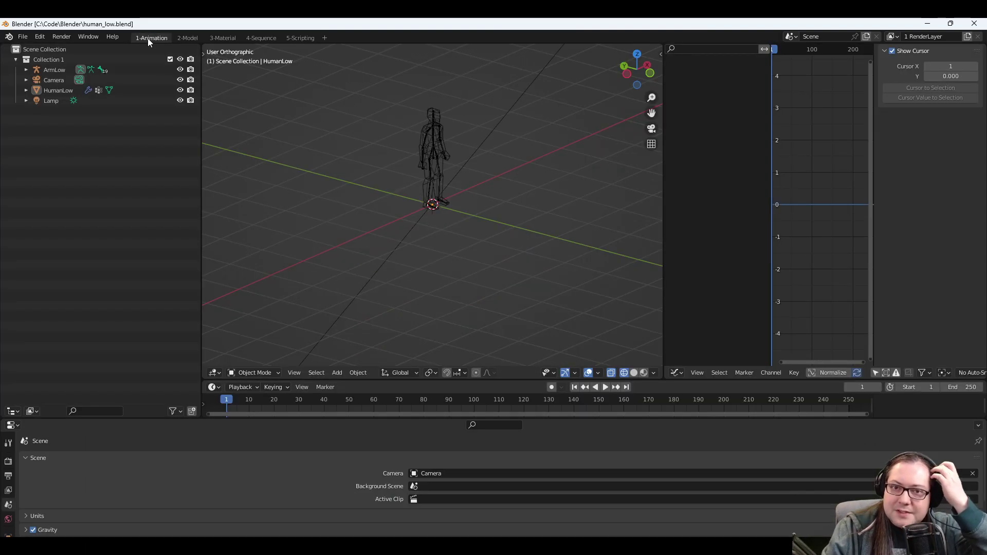
middle_click_drag(492, 190, 471, 170)
scroll(478, 169, "up", 4)
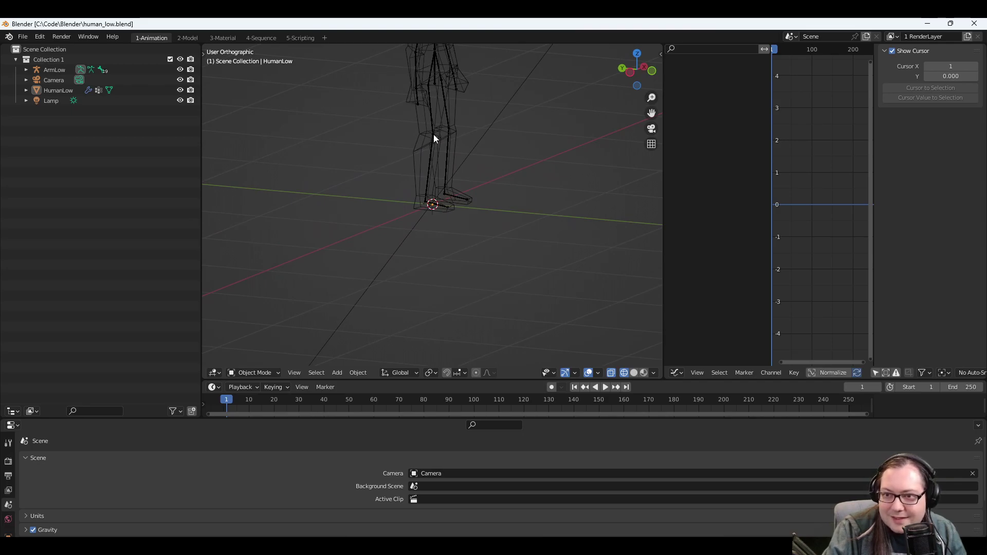
mouse_move(433, 134)
middle_mouse_down()
mouse_move(494, 137)
mouse_move(434, 136)
middle_mouse_up()
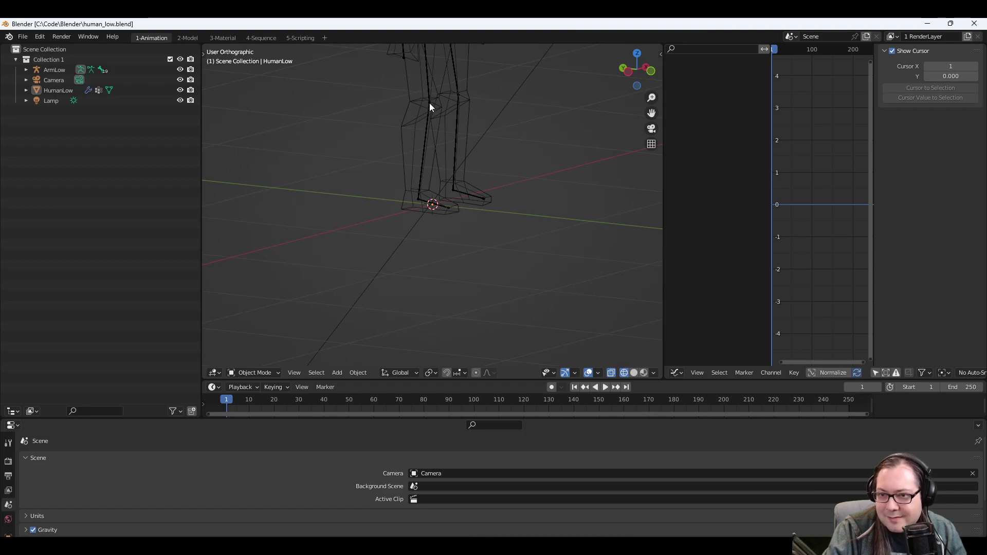
Put ArmLow into Pose Mode, pick the right thigh and shin bones, then select only the right foot bone.
left_click(419, 202)
key("ctrl+Tab")
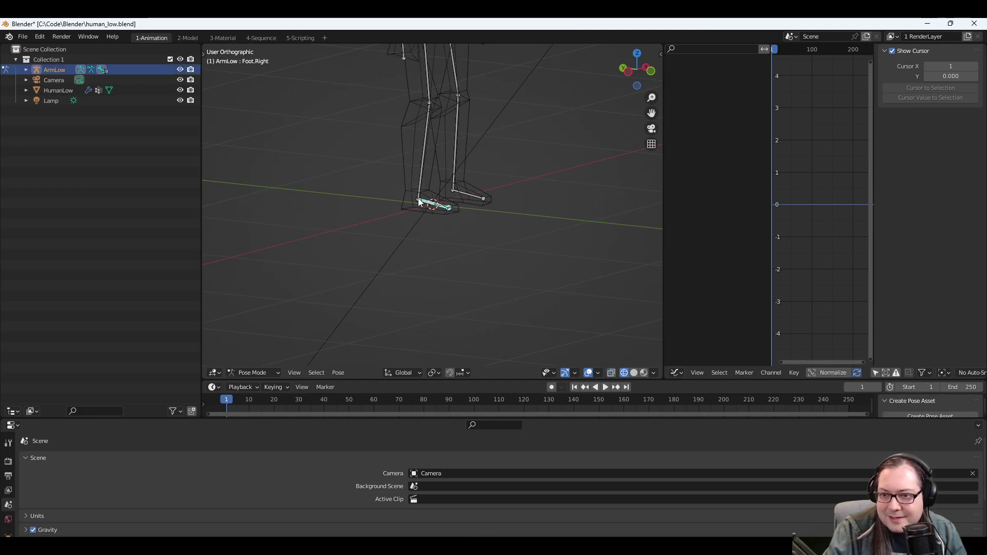
left_click(428, 103, "shift")
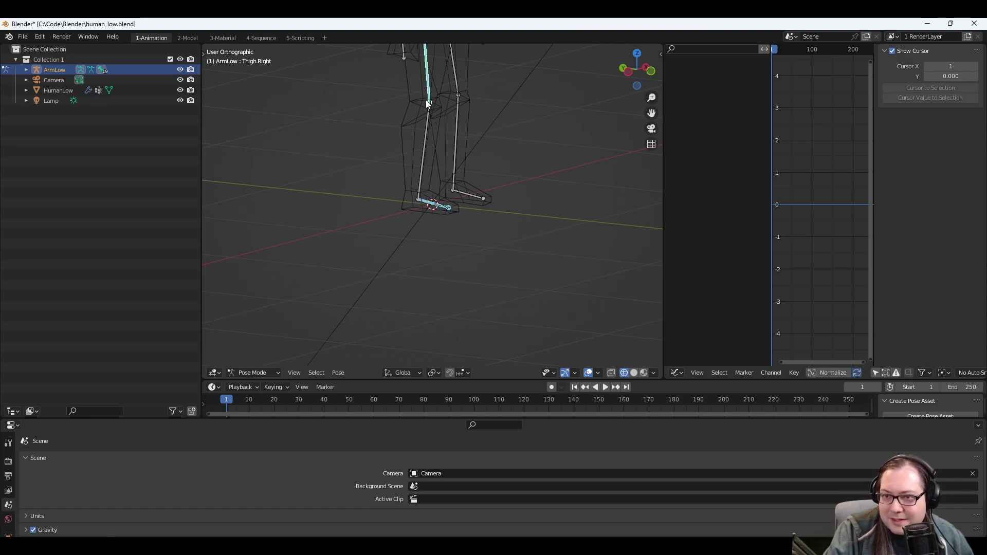
left_click(429, 108, "shift")
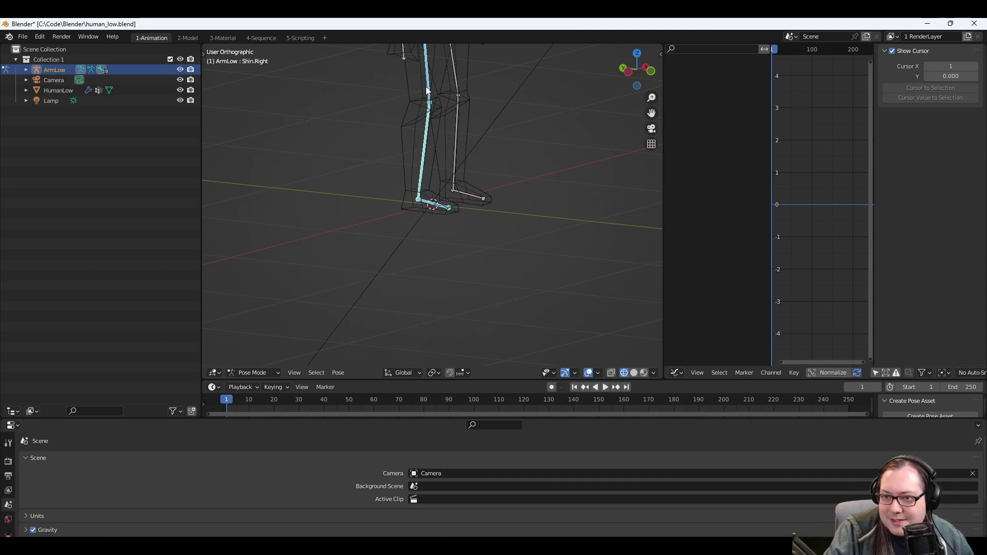
left_click(429, 103, "shift")
mouse_move(430, 106)
middle_mouse_down()
mouse_move(458, 106)
mouse_move(479, 214)
mouse_move(494, 210)
mouse_move(500, 144)
mouse_move(449, 127)
mouse_move(542, 131)
mouse_move(498, 171)
mouse_move(460, 179)
mouse_move(487, 154)
mouse_move(425, 121)
middle_mouse_up()
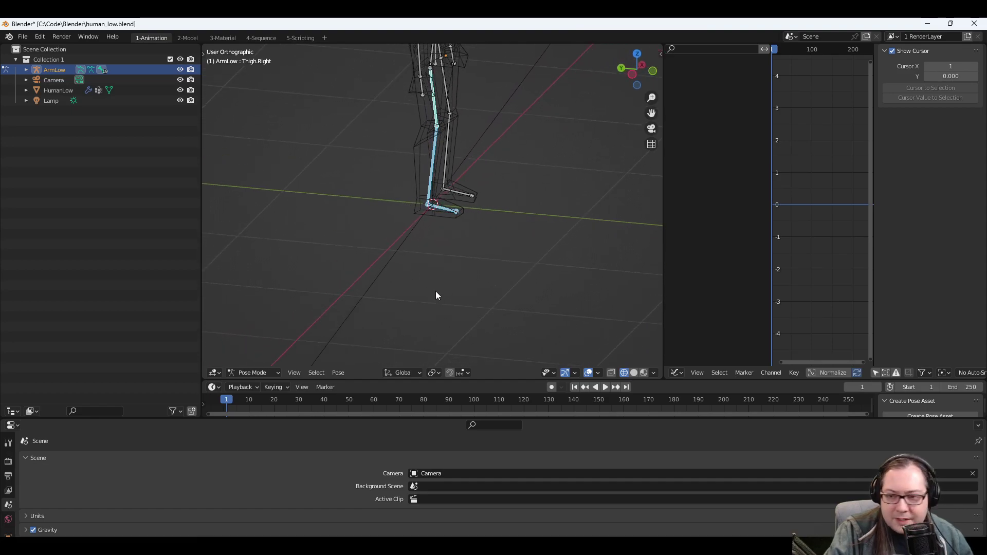
left_click_drag(470, 178, 472, 178)
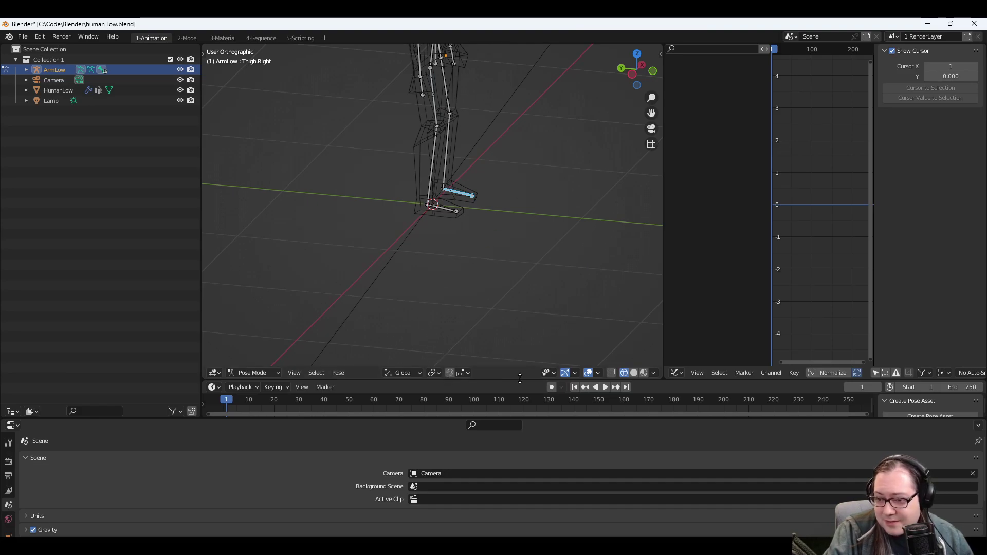
Give the timeline more vertical room and reposition the right foot bone.
left_click_drag(520, 378, 519, 331)
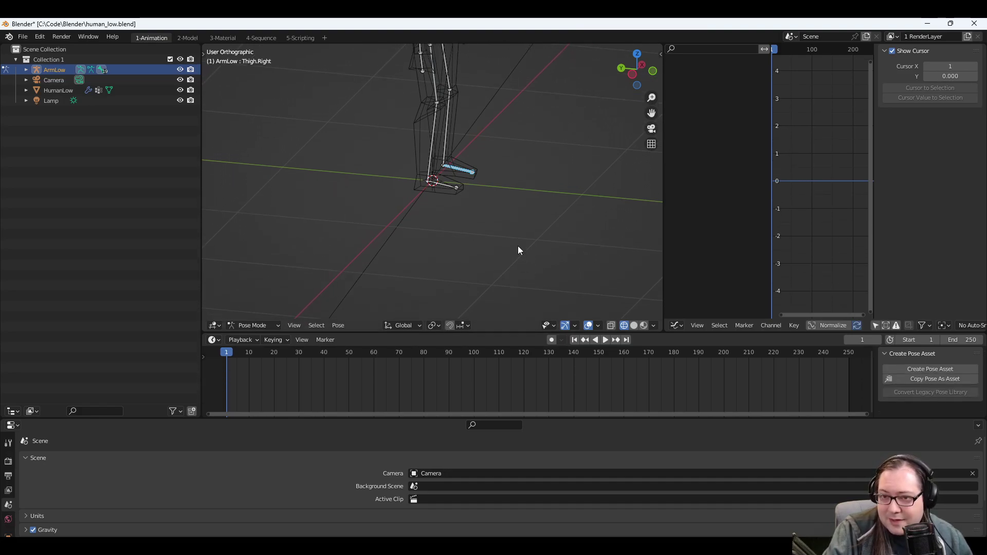
middle_click_drag(519, 250, 517, 171)
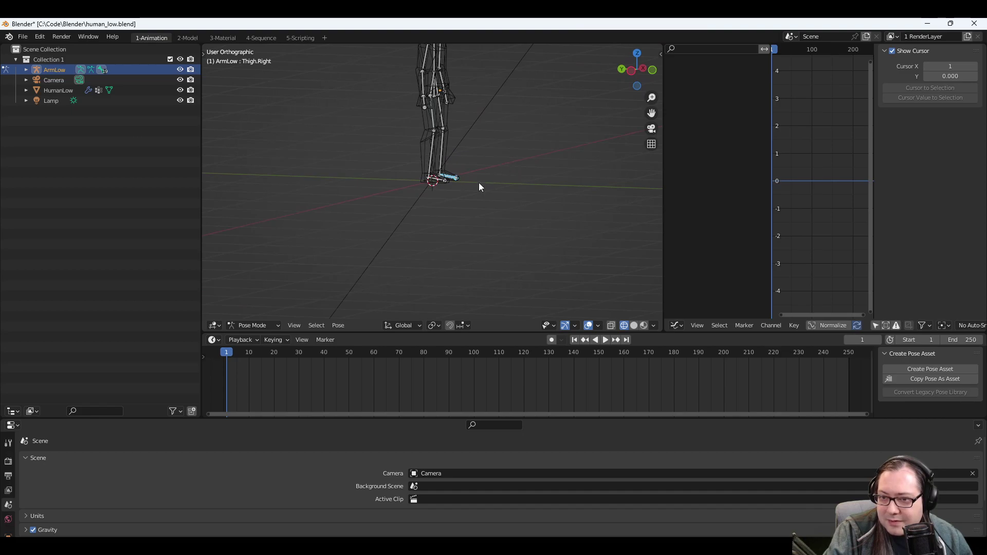
left_click_drag(449, 184, 485, 198)
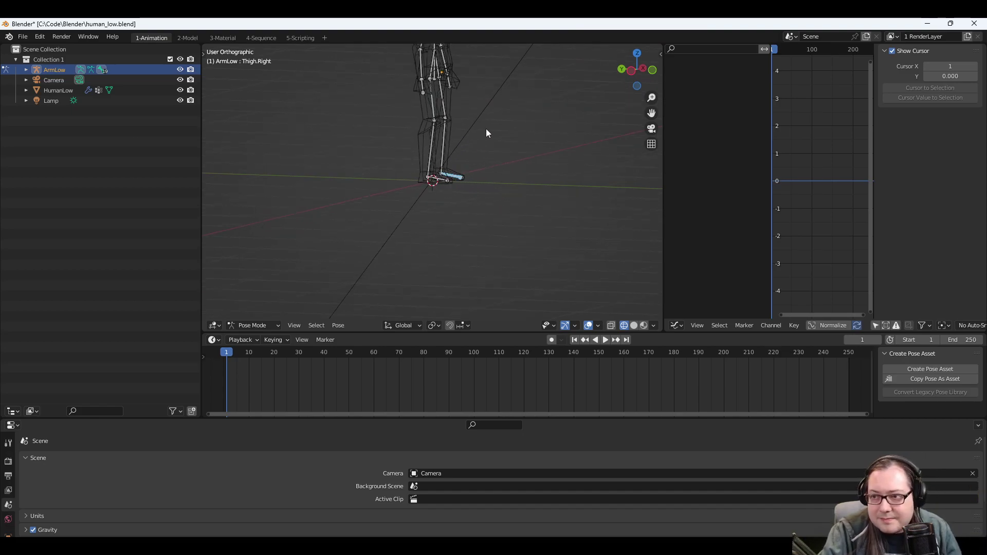
Show the tool shelf and widen the 3D view by narrowing the outliner and graph editor.
left_click(204, 54)
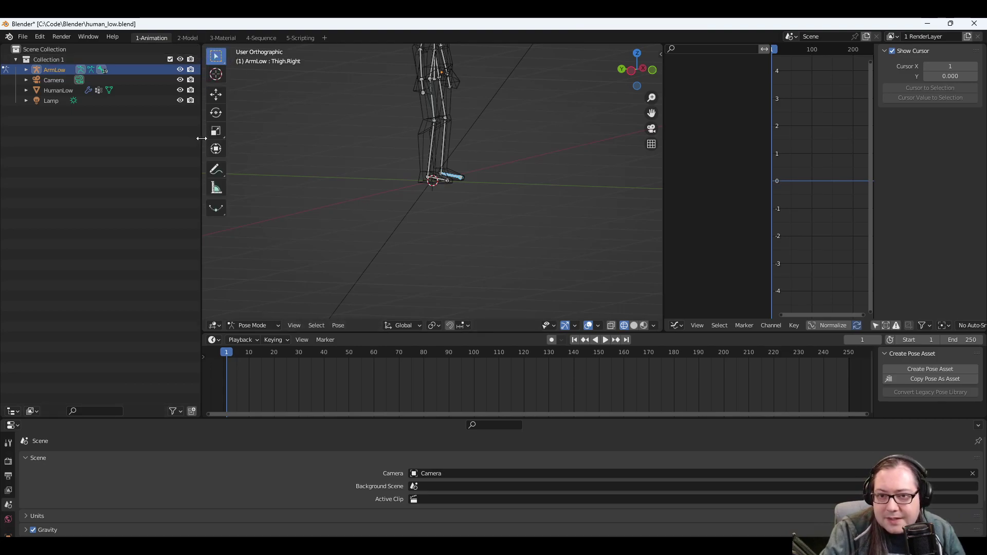
left_click_drag(201, 137, 143, 136)
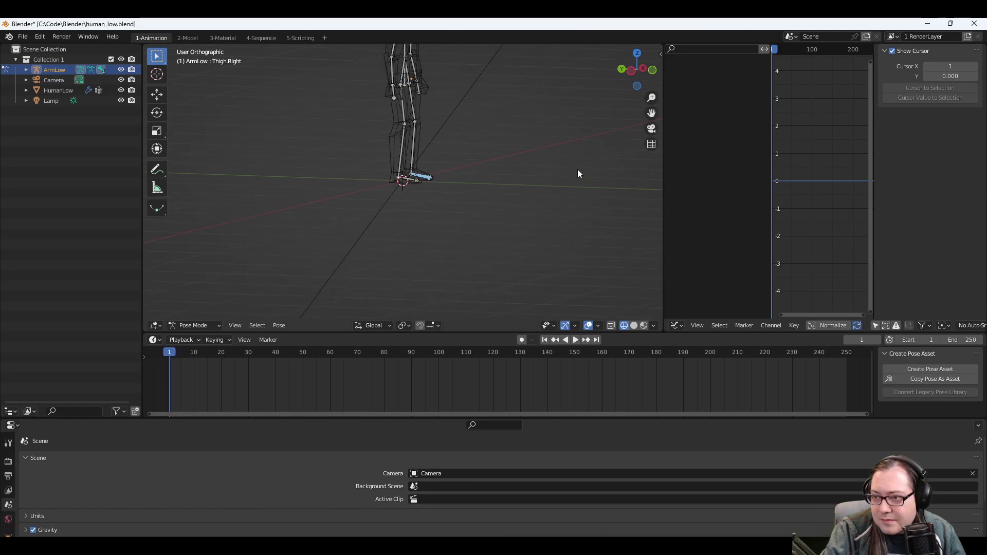
middle_click_drag(586, 147, 683, 94)
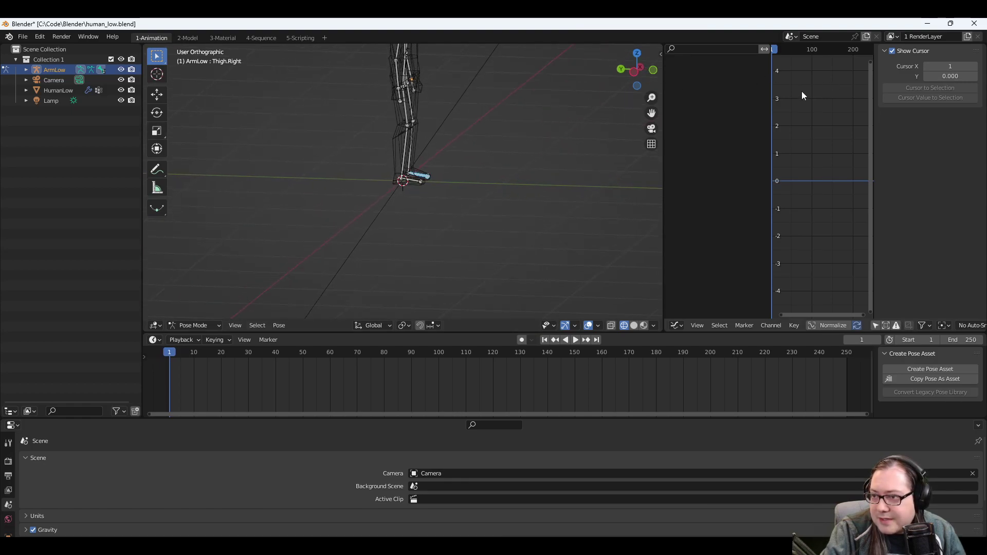
left_click(764, 49)
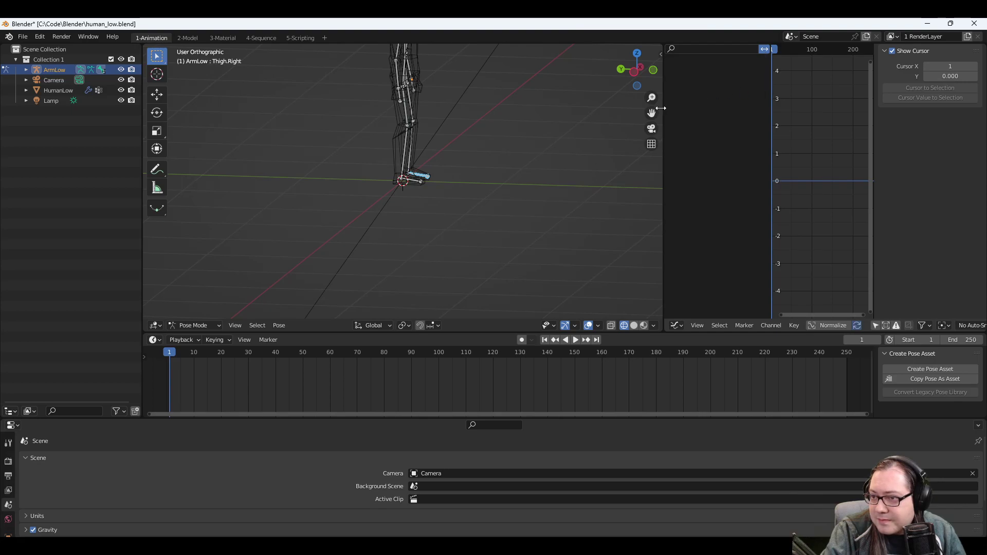
left_click_drag(665, 115, 736, 148)
Rotate the right thigh bone to a new angle, then select the right shin bone.
key("r")
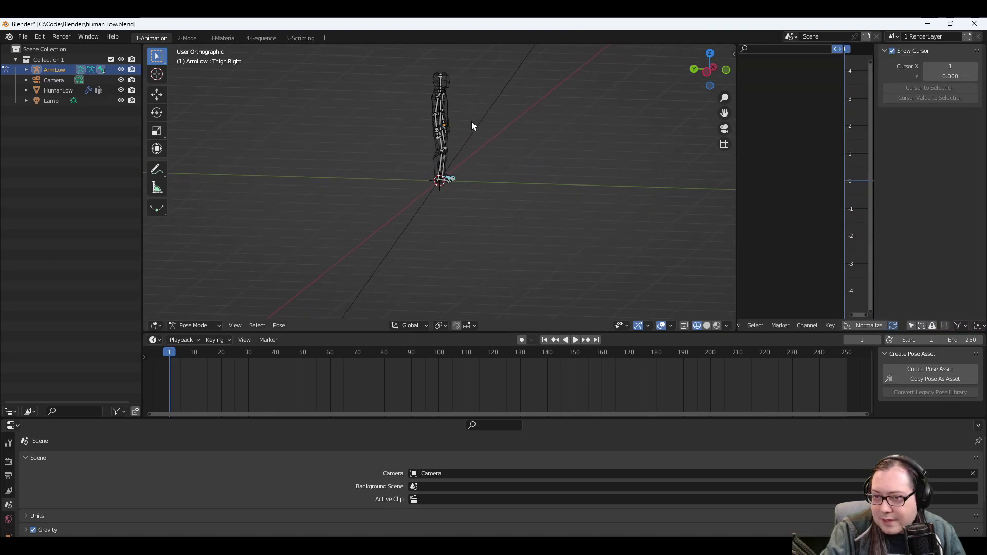
left_click(497, 118)
right_click(488, 117)
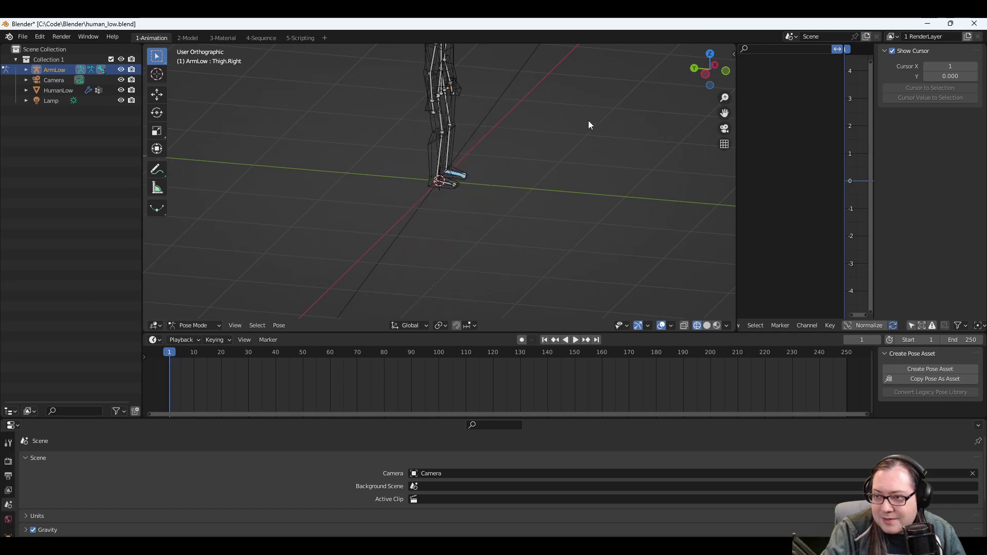
middle_click_drag(588, 120, 560, 177)
left_click(450, 141)
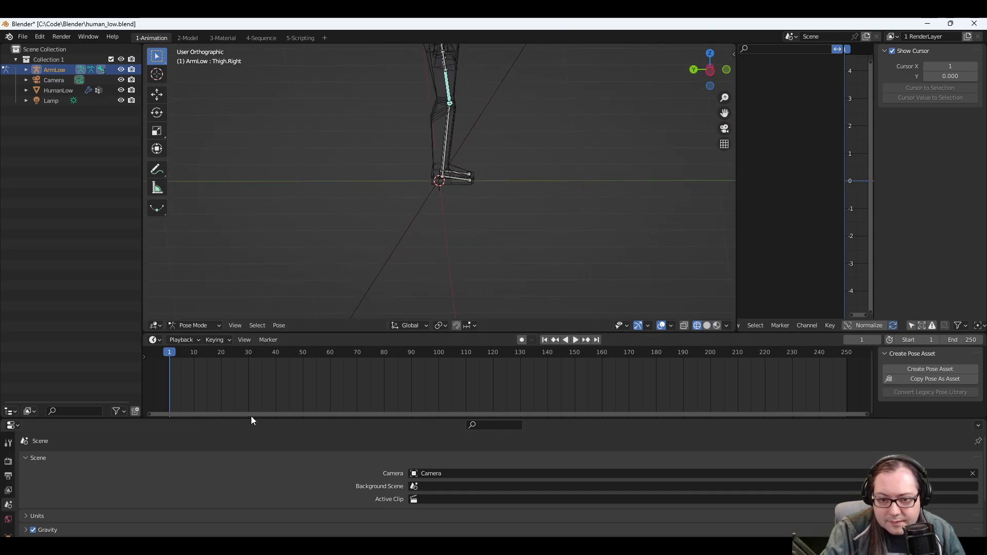
Switch ArmLow to Edit Mode, place the 3D cursor in front of the right knee, and return to Pose Mode.
left_click(216, 325)
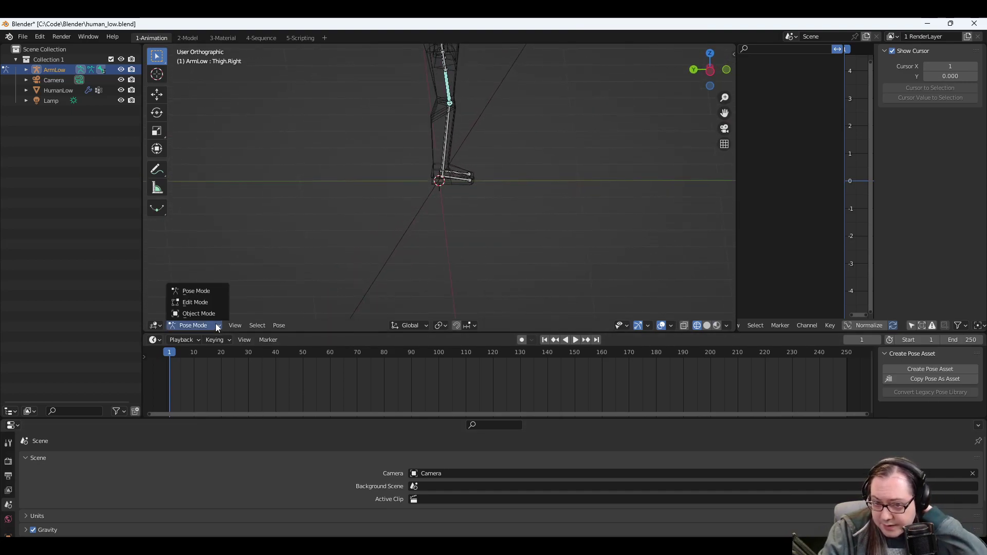
left_click(205, 301)
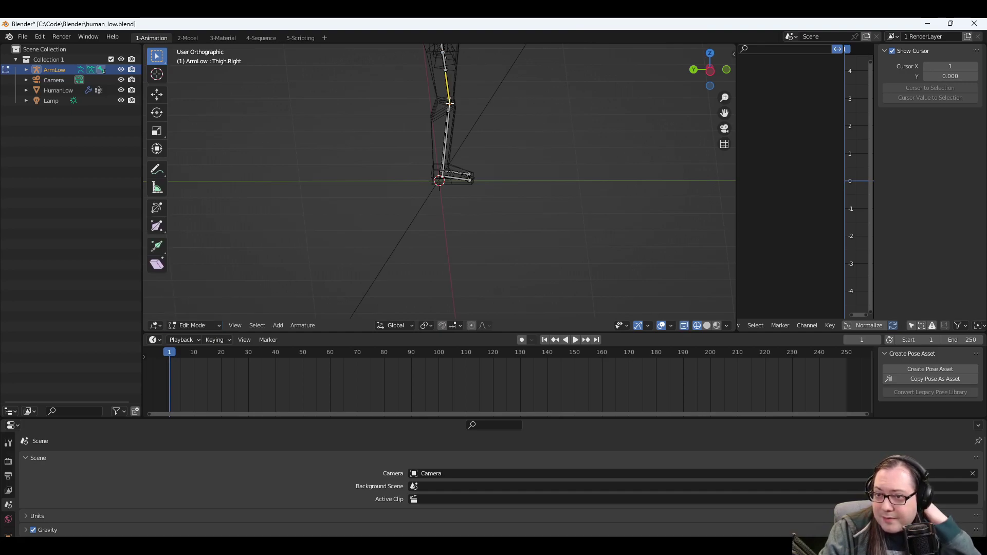
left_click(494, 91)
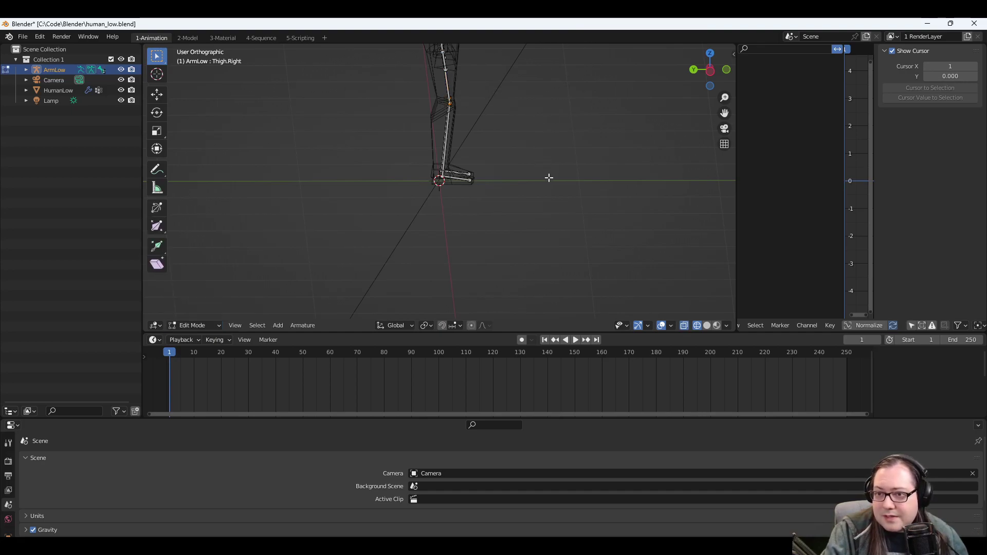
key("ctrl+z")
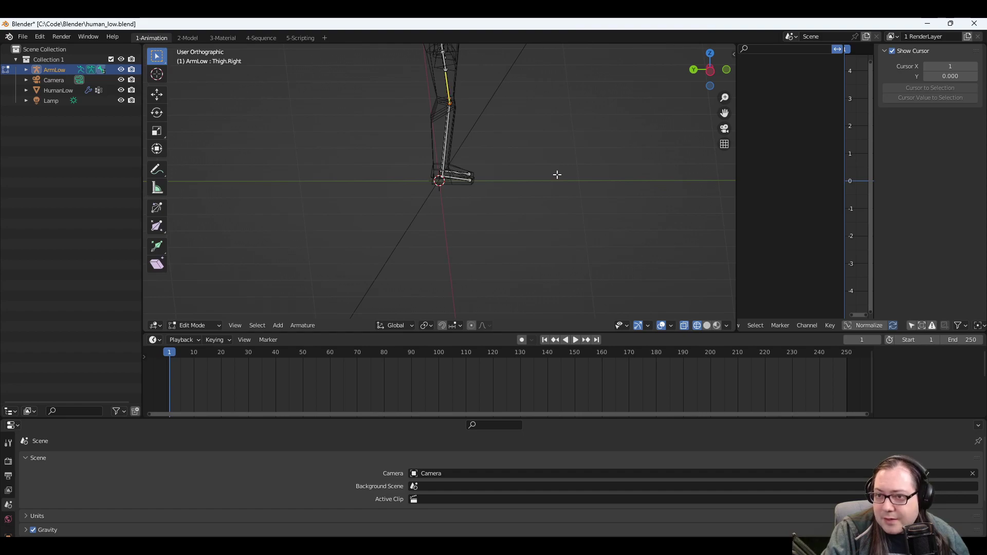
left_click(157, 78)
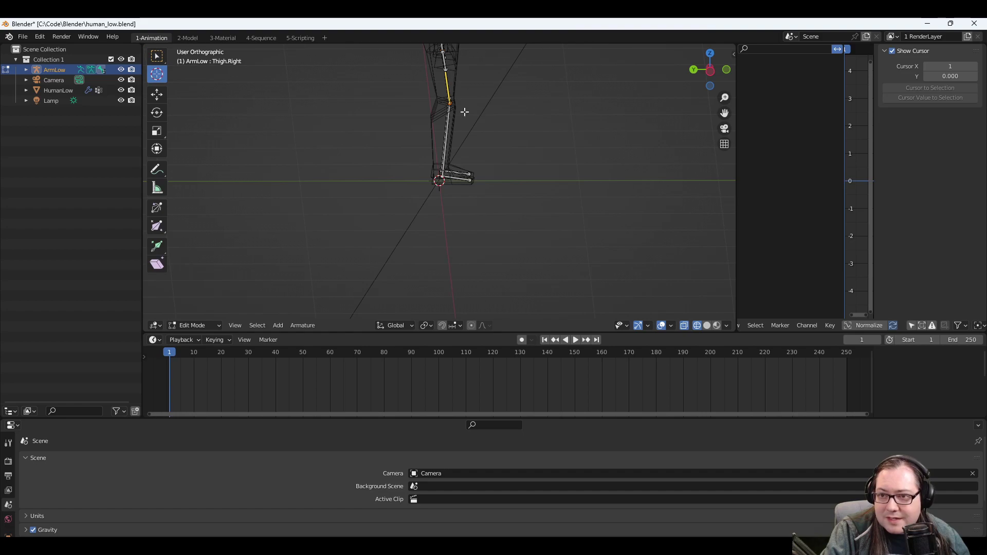
left_click(450, 103)
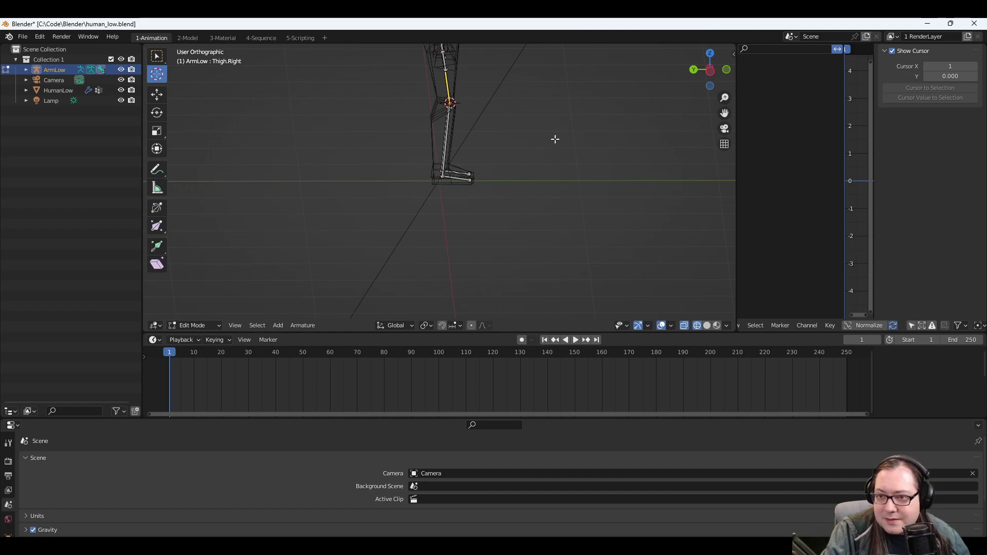
middle_click_drag(553, 136, 448, 102)
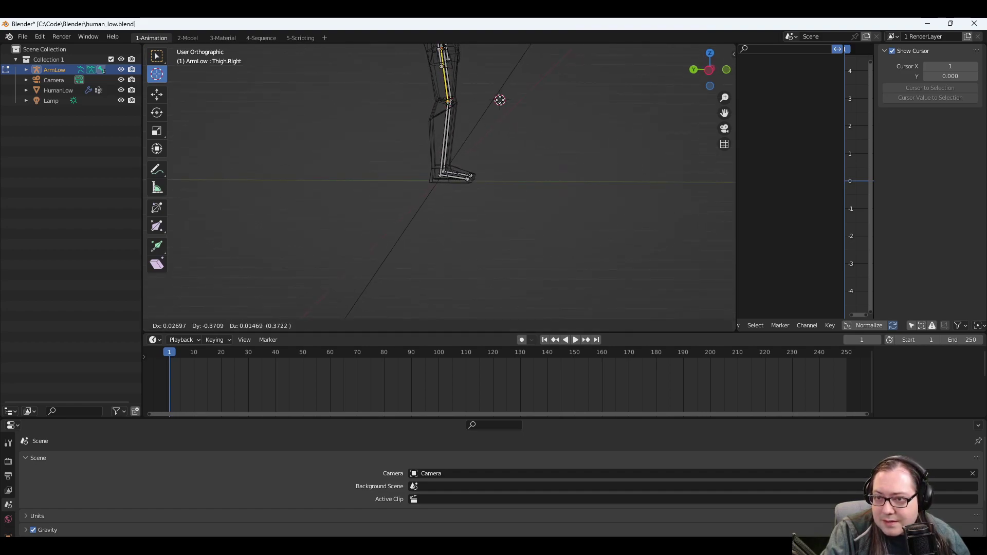
left_click(500, 99)
key("ctrl+Tab")
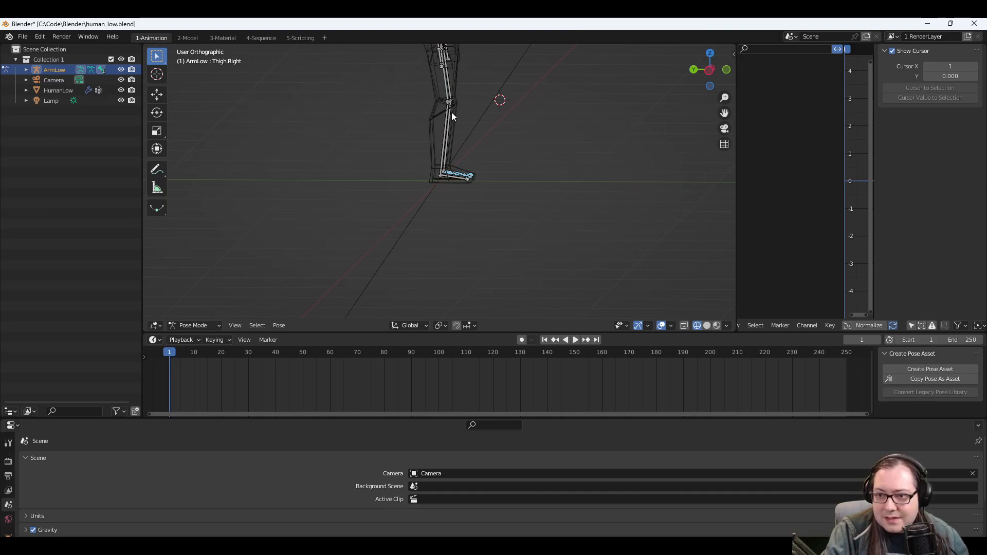
Clear the bone selection, leave Pose Mode for Object Mode, and select then deselect the Lamp.
right_click(447, 101)
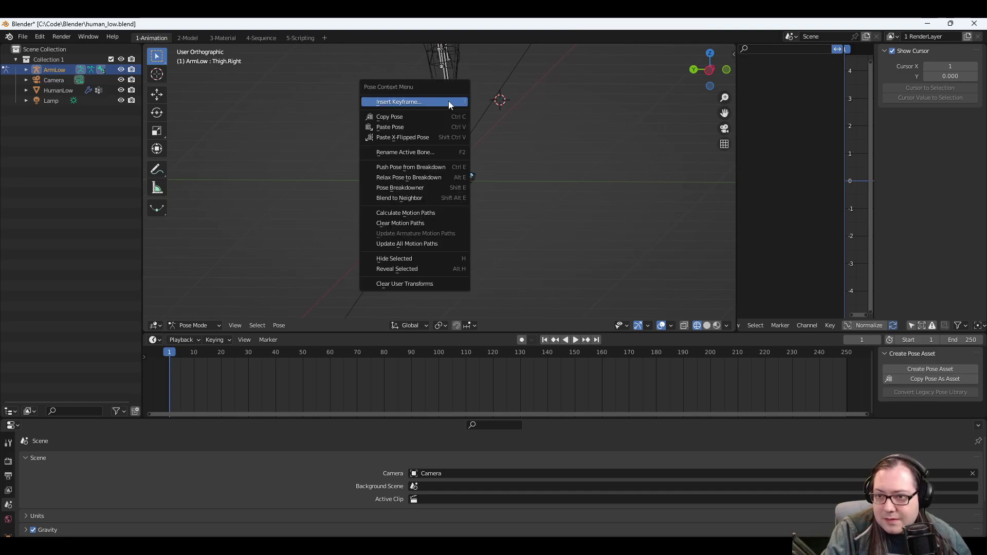
left_click(540, 89)
key("ctrl+Tab")
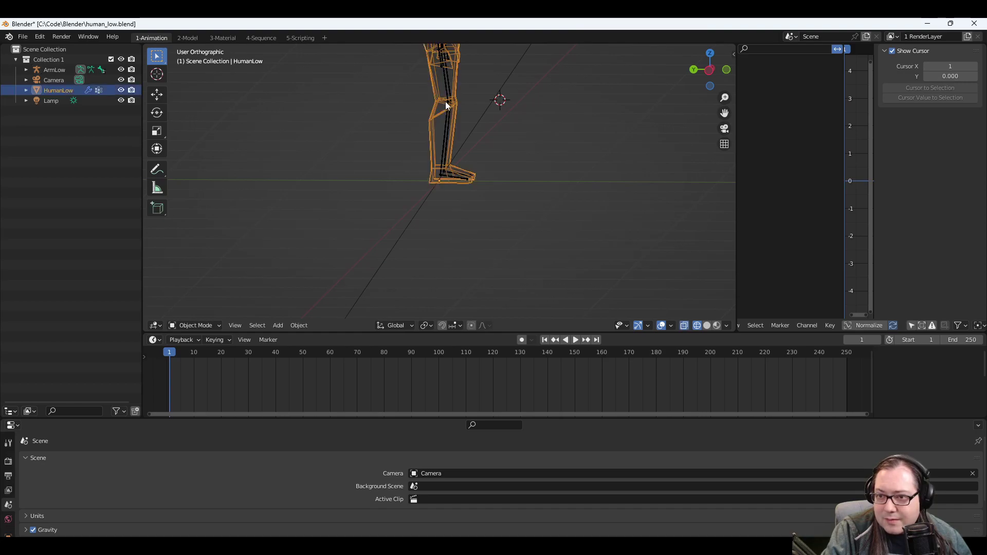
left_click(492, 109)
left_click(476, 199)
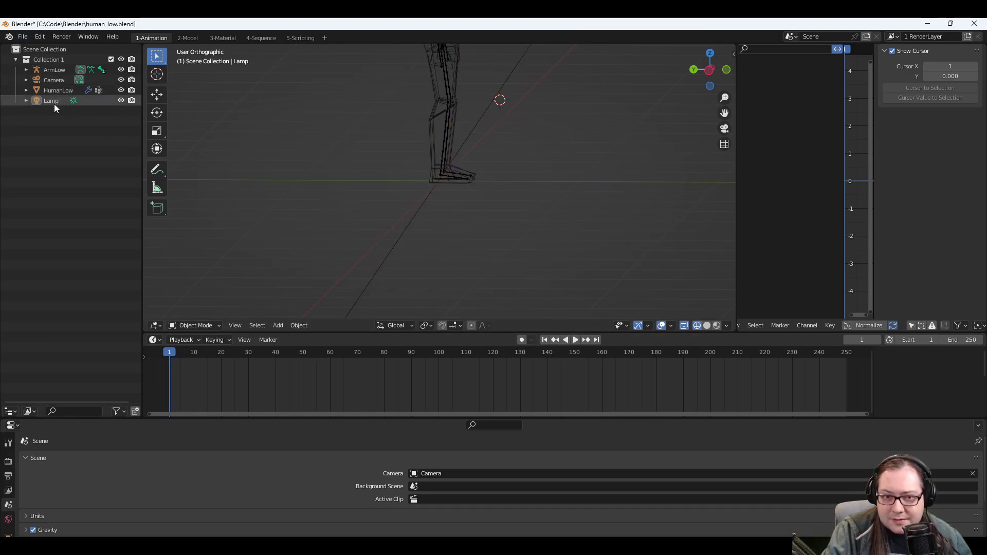
Select ArmLow, enter Pose Mode, and expand it in the Outliner to show Armature and Pose.
left_click(54, 69)
key("ctrl+Tab")
scroll(613, 155, "down", 8)
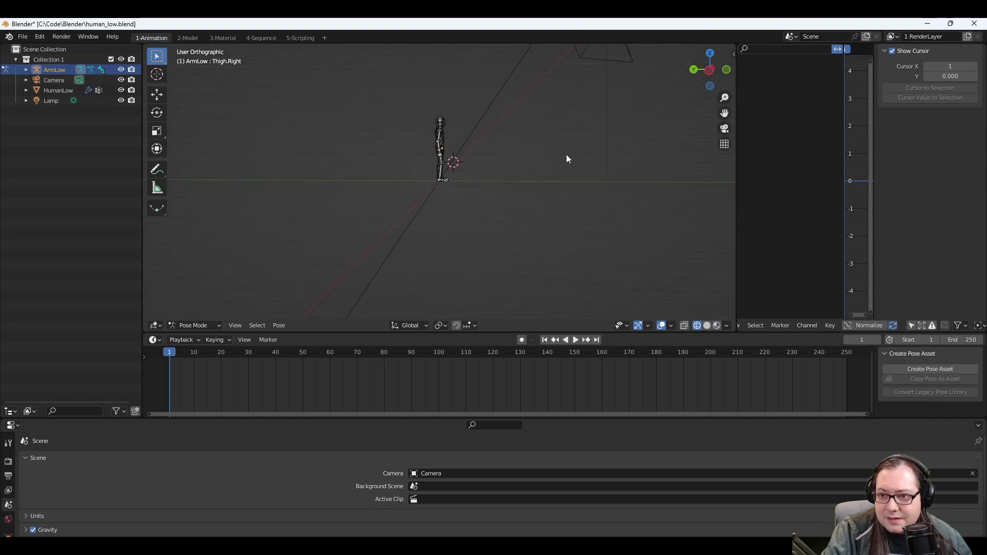
scroll(473, 143, "up", 6)
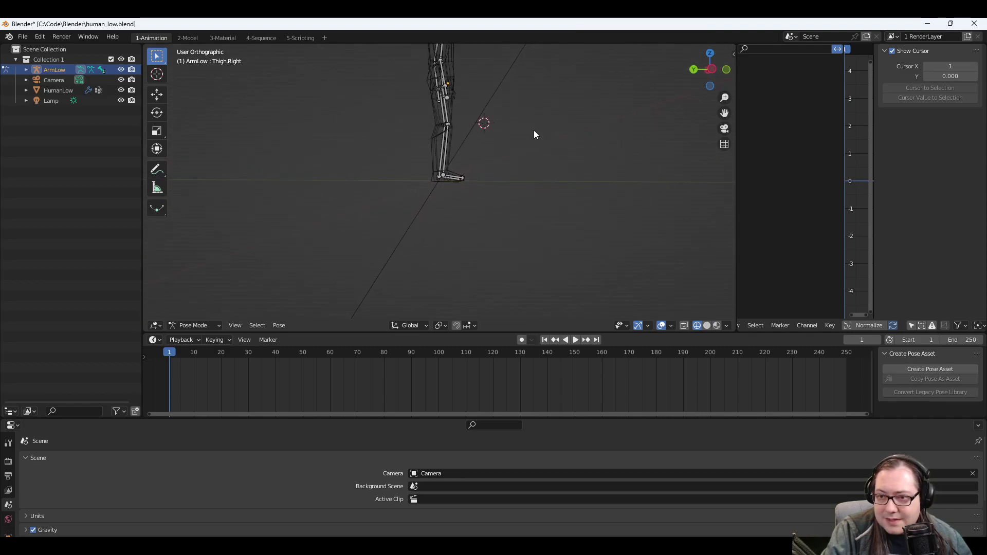
middle_click_drag(533, 135, 498, 144)
left_click(26, 70)
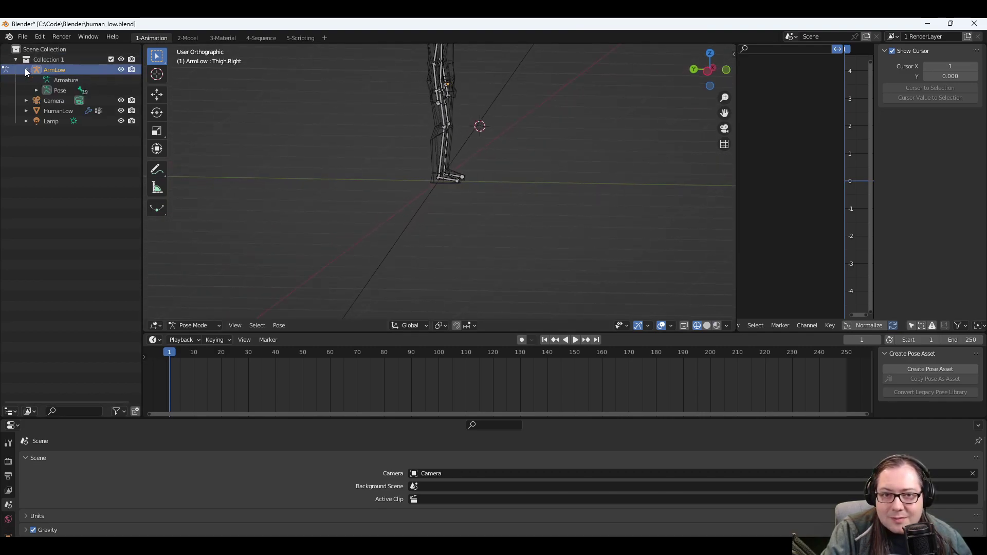
Expand HumanLow's modifiers in the Outliner to confirm its Armature modifier targets ArmLow.
left_click(58, 91)
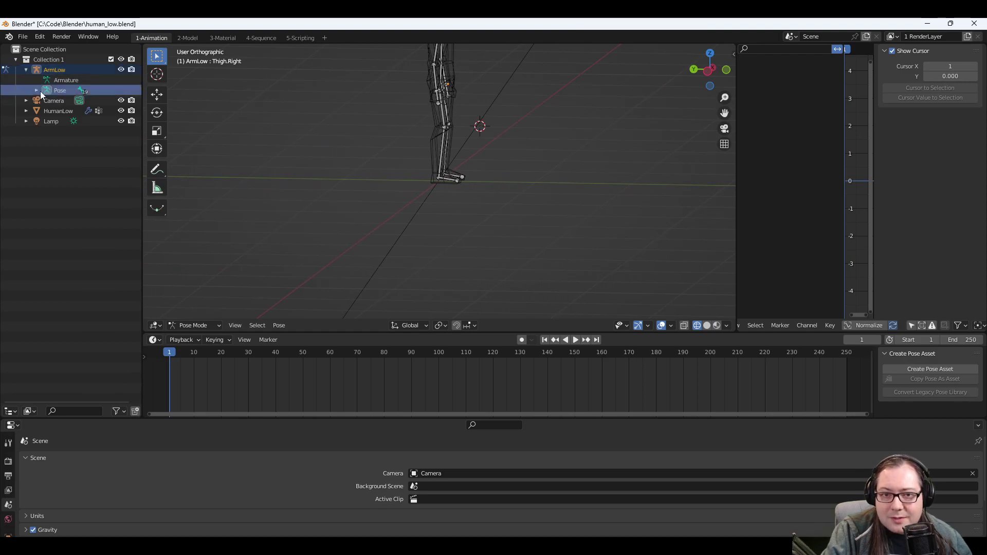
left_click(26, 111)
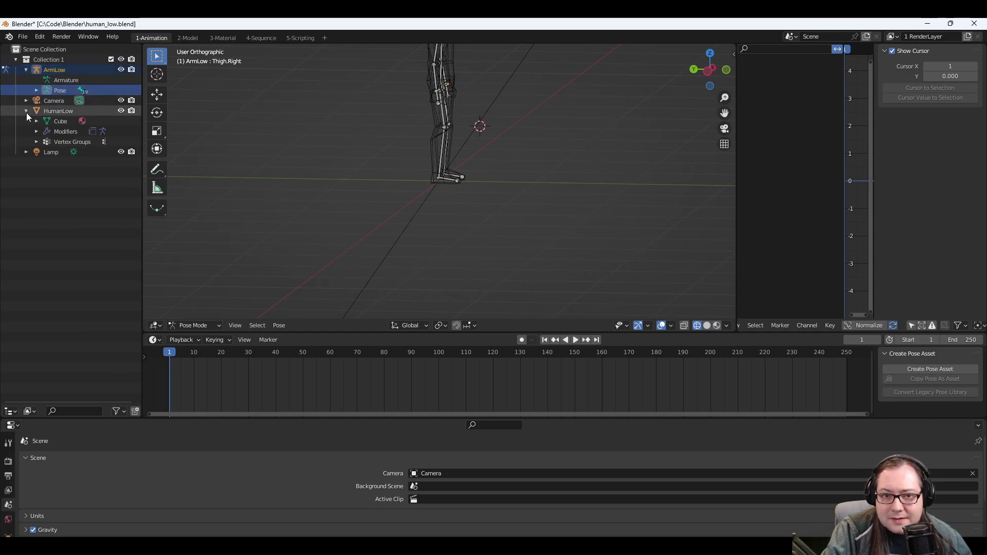
left_click(36, 121)
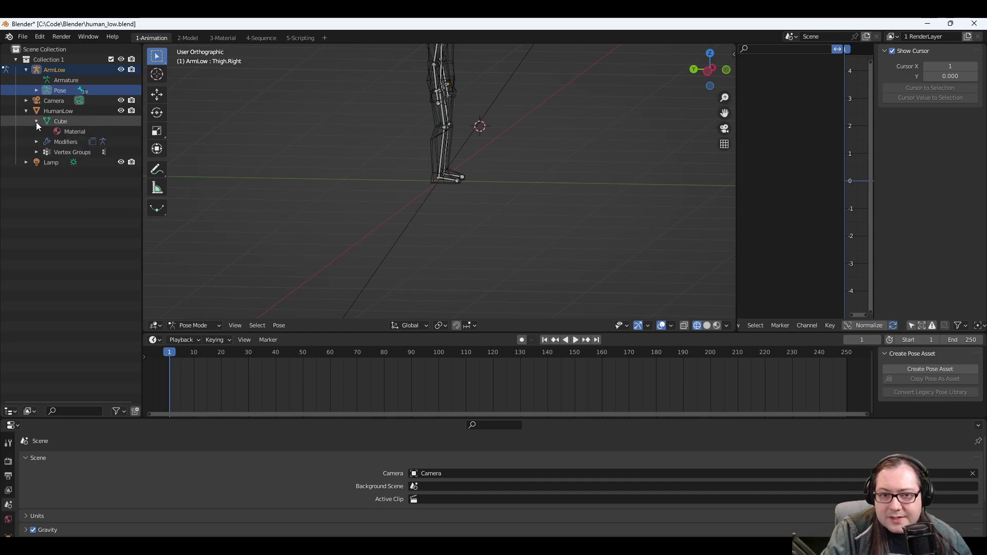
left_click(36, 122)
left_click(37, 132)
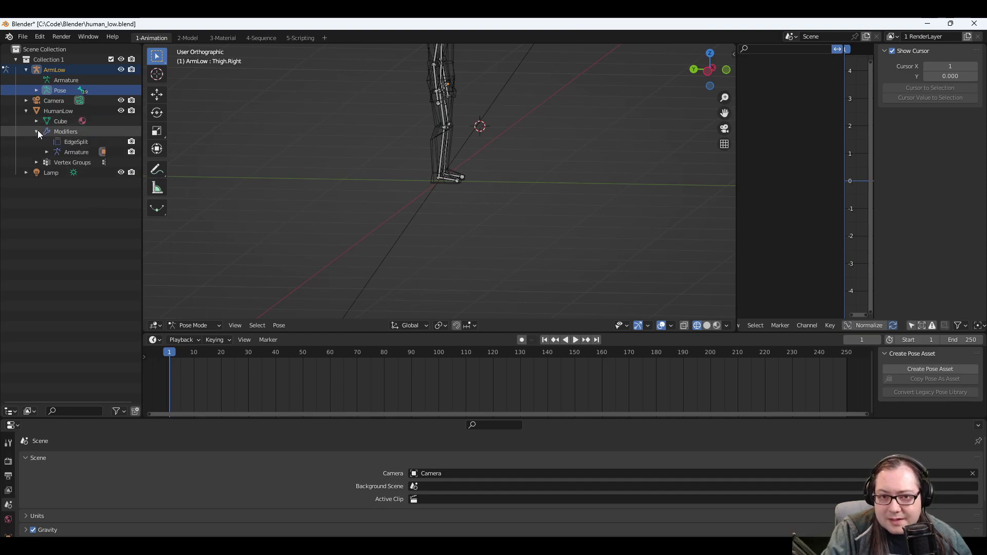
left_click(72, 153)
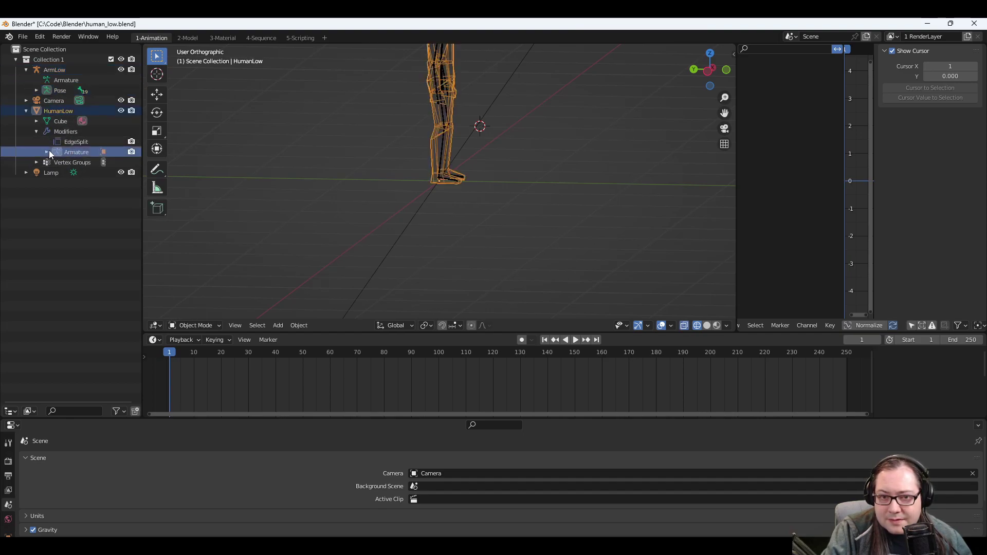
left_click(46, 151)
left_click(78, 161)
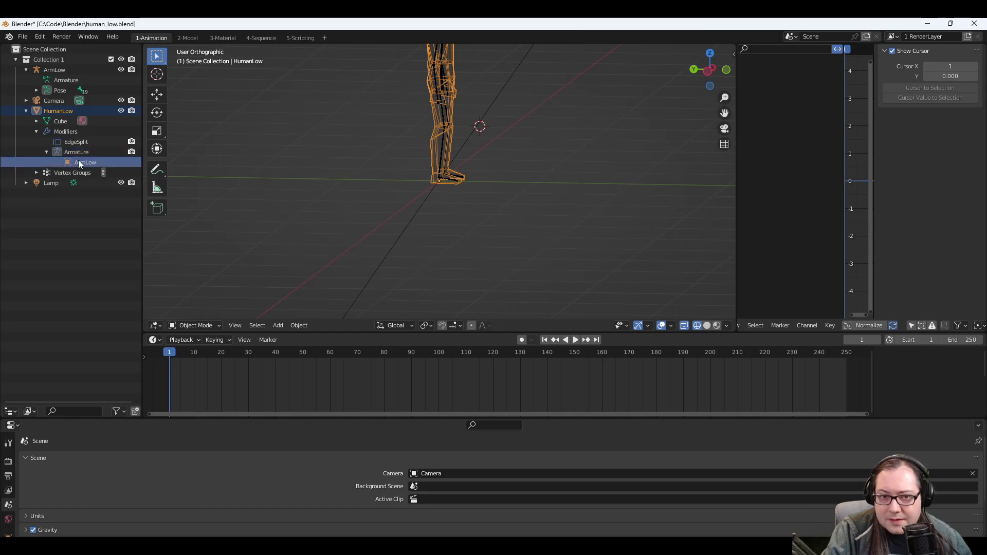
Select HumanLow in Object Mode, collapse its Modifiers and entry, and select the Lamp.
left_click(57, 89)
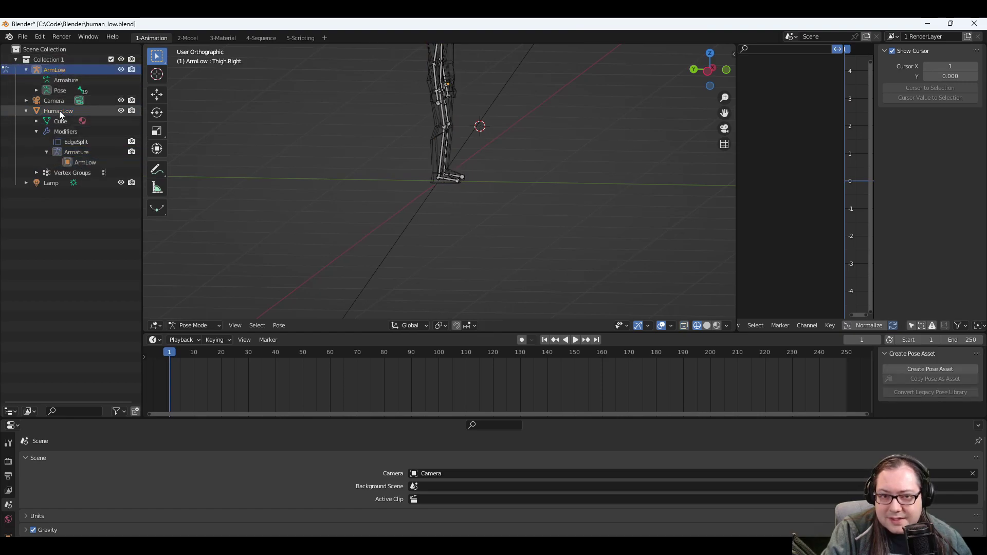
left_click(60, 110)
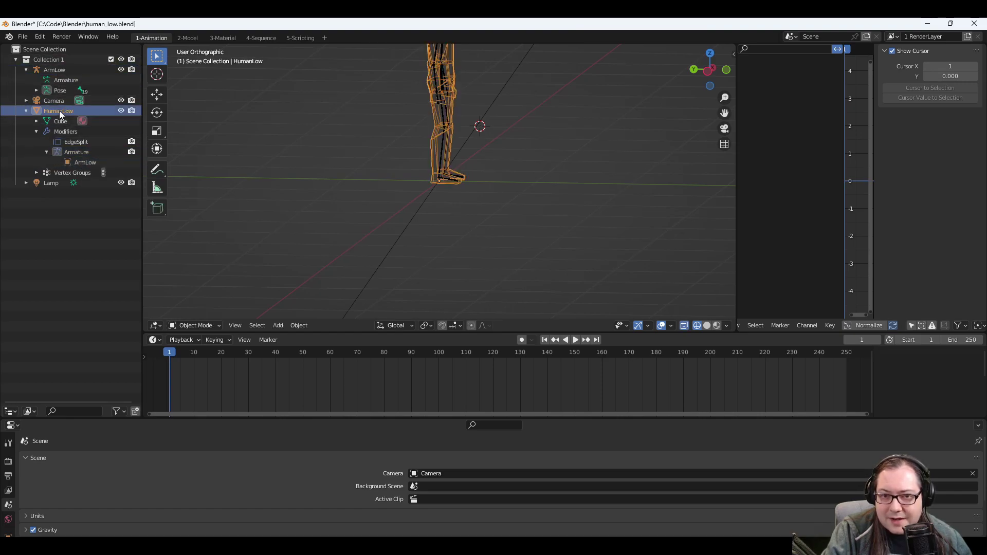
left_click(37, 132)
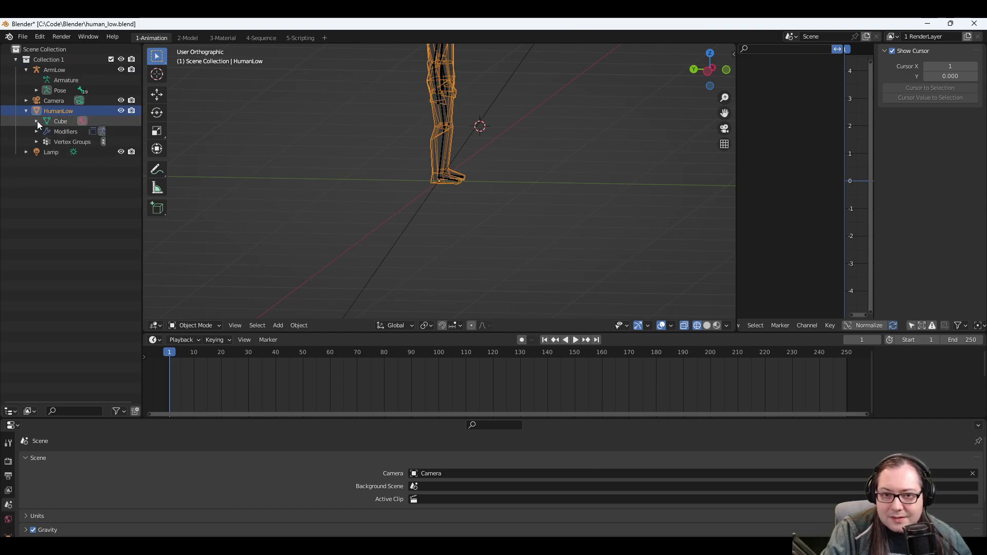
left_click(26, 110)
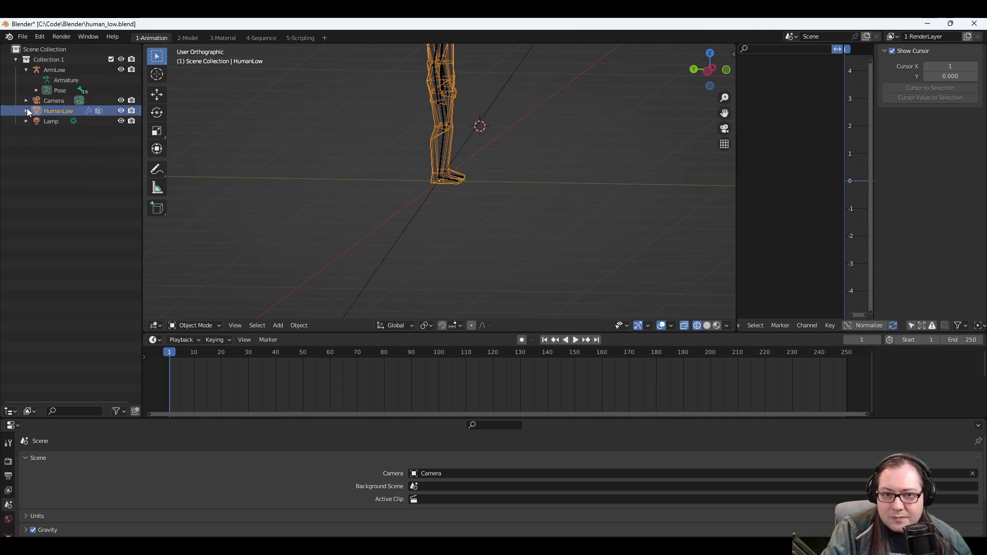
left_click(67, 123)
Orbit and zoom around the figure's leg, then move to the 2-Model workspace.
middle_click_drag(560, 168, 573, 126)
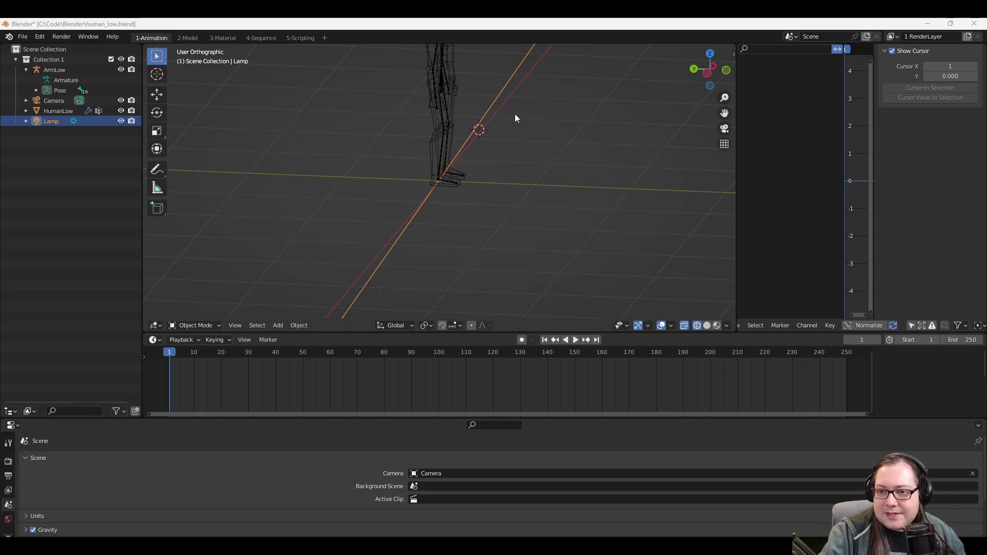
scroll(516, 115, "up", 4)
middle_click_drag(568, 122, 502, 95)
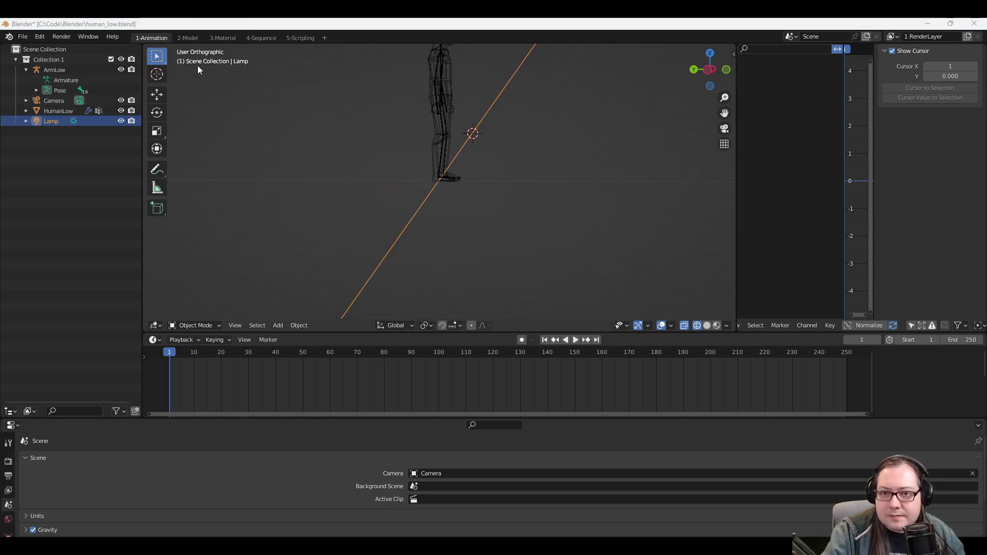
left_click(187, 37)
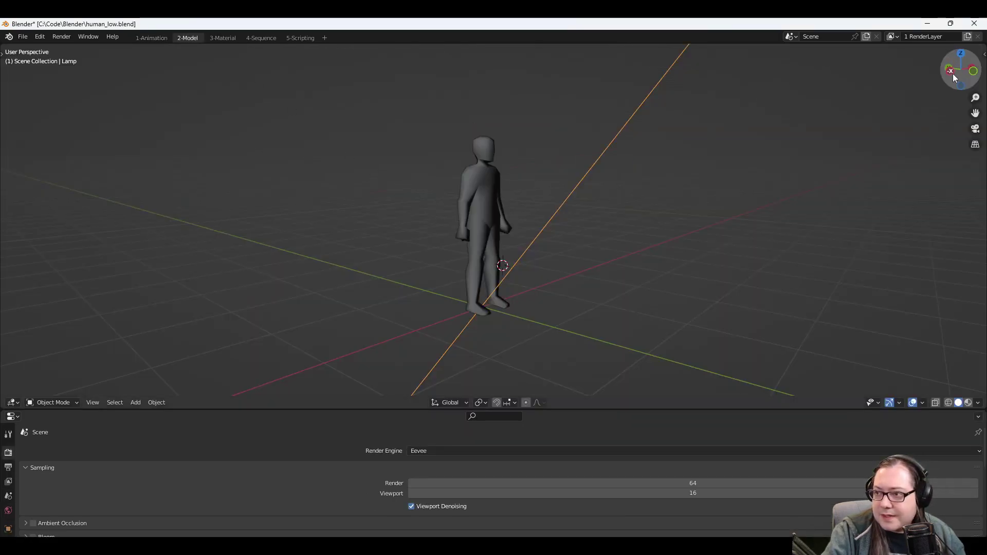
Show the modelling toolbar and browse the RenderLayer list before closing it.
left_click(2, 54)
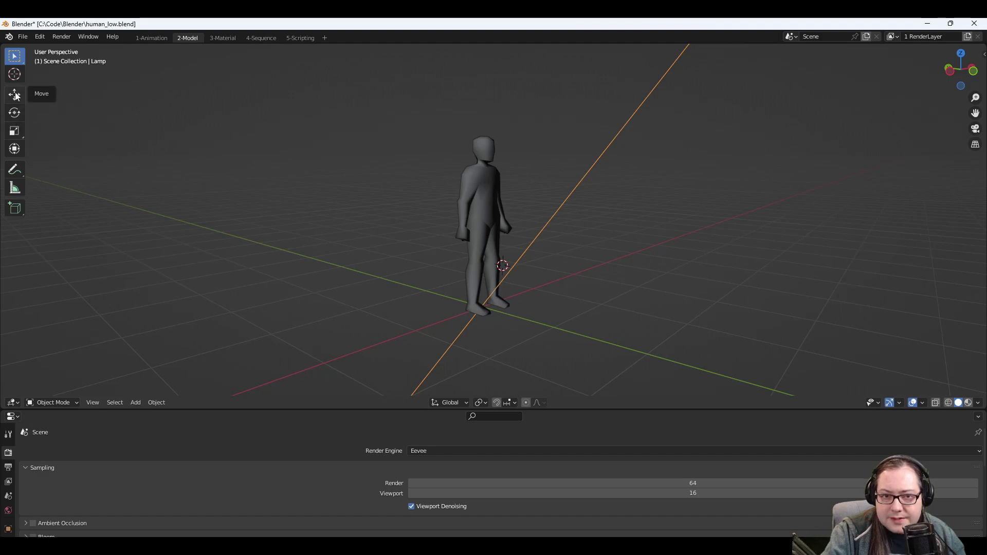
left_click(892, 37)
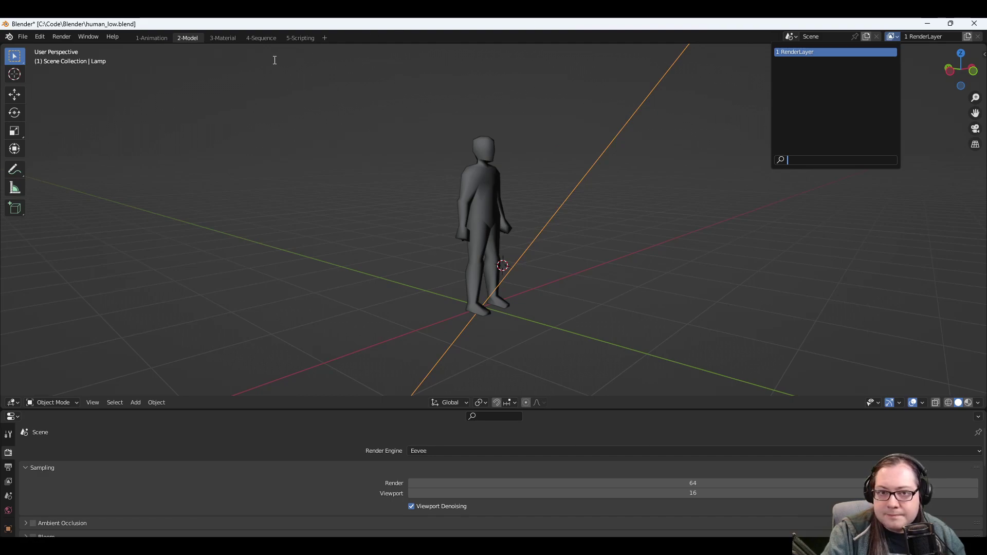
left_click(466, 41)
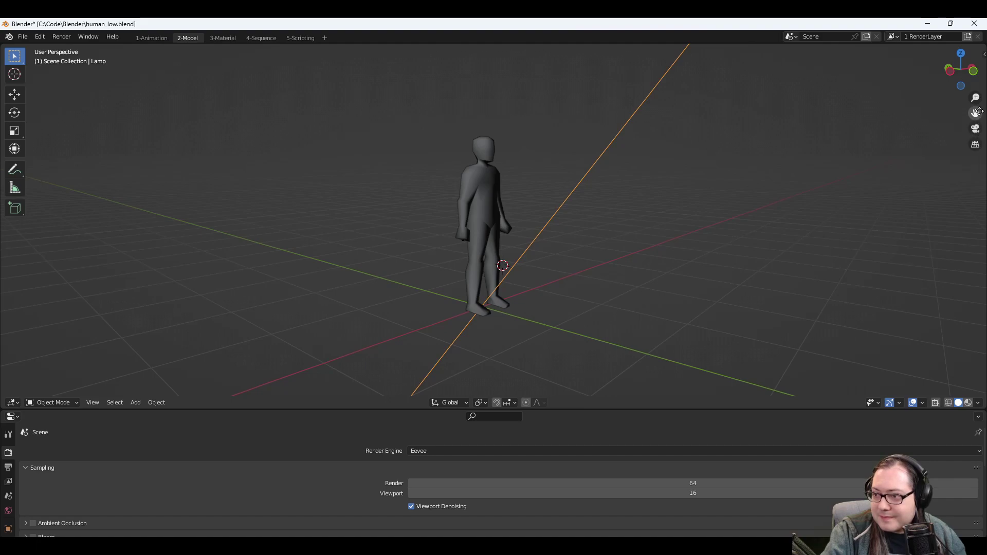
Toggle Wireframe and Solid shading, inspect the visibility, gizmo and overlay popovers, then switch to Godot.
left_click(950, 404)
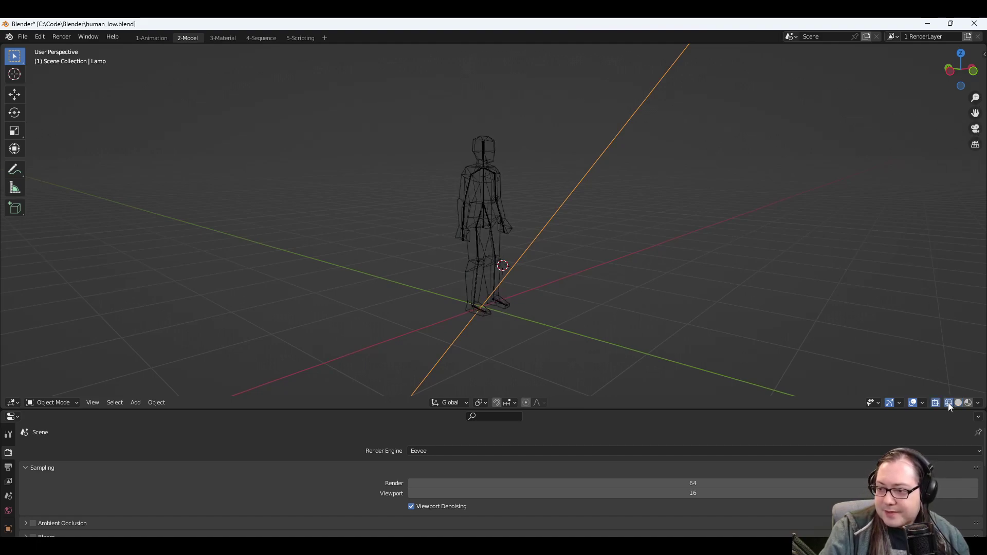
left_click(967, 403)
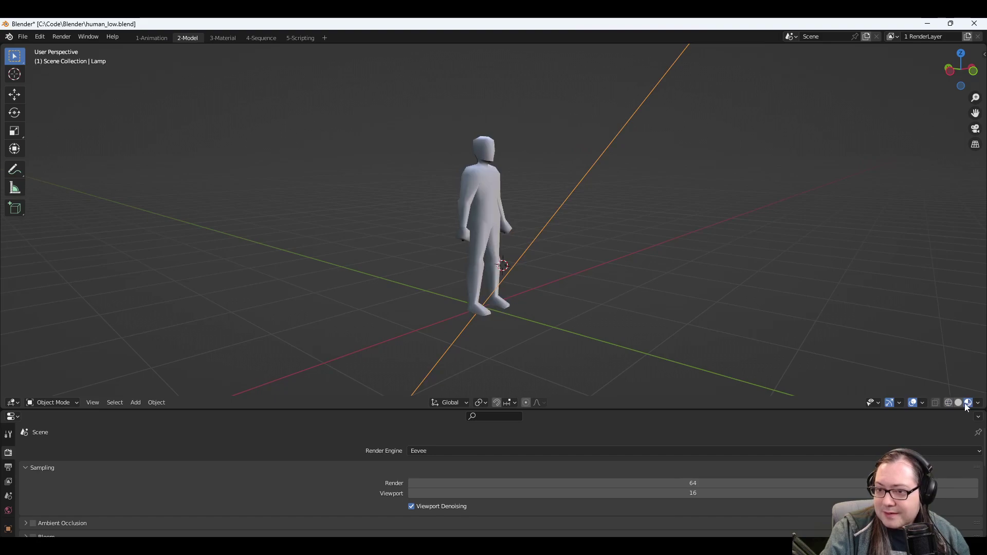
left_click(872, 402)
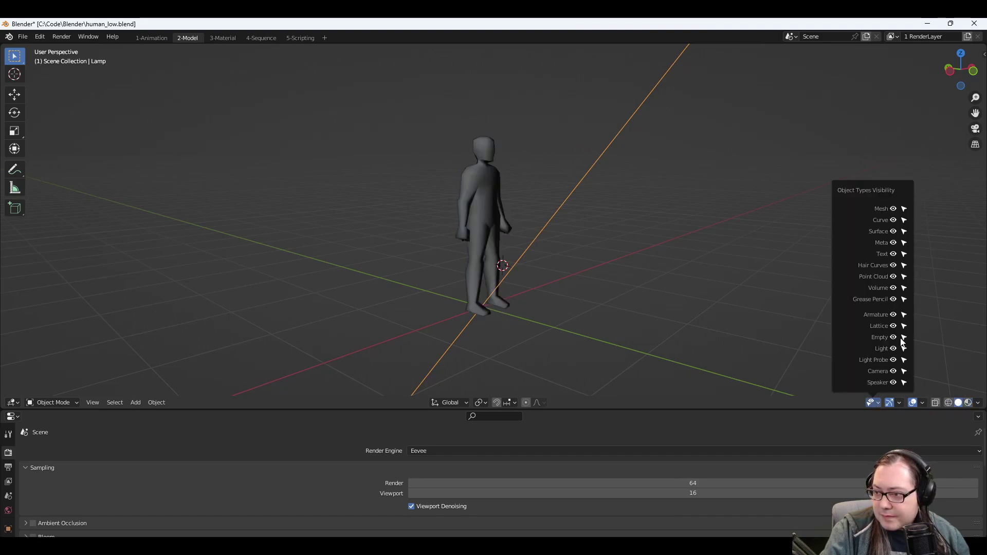
left_click(900, 403)
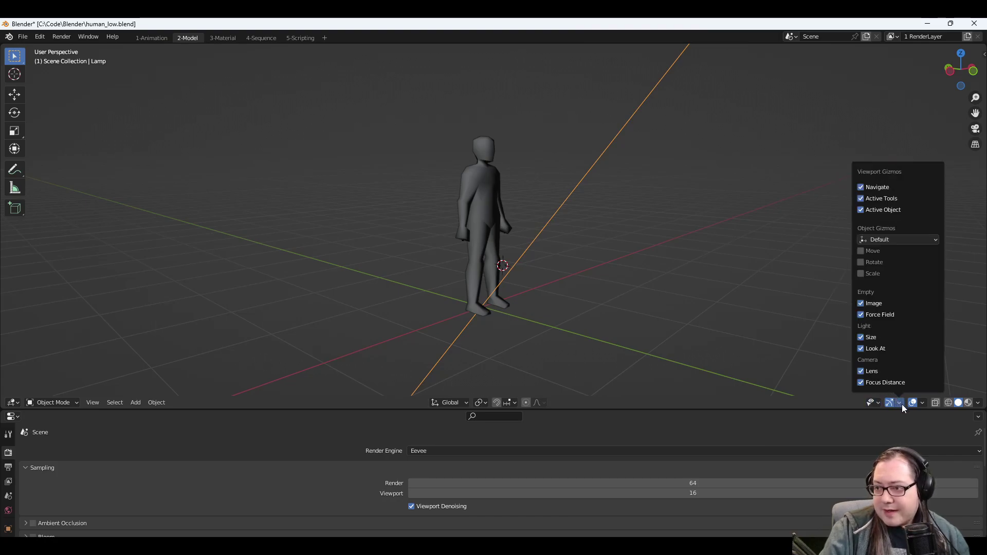
left_click(923, 403)
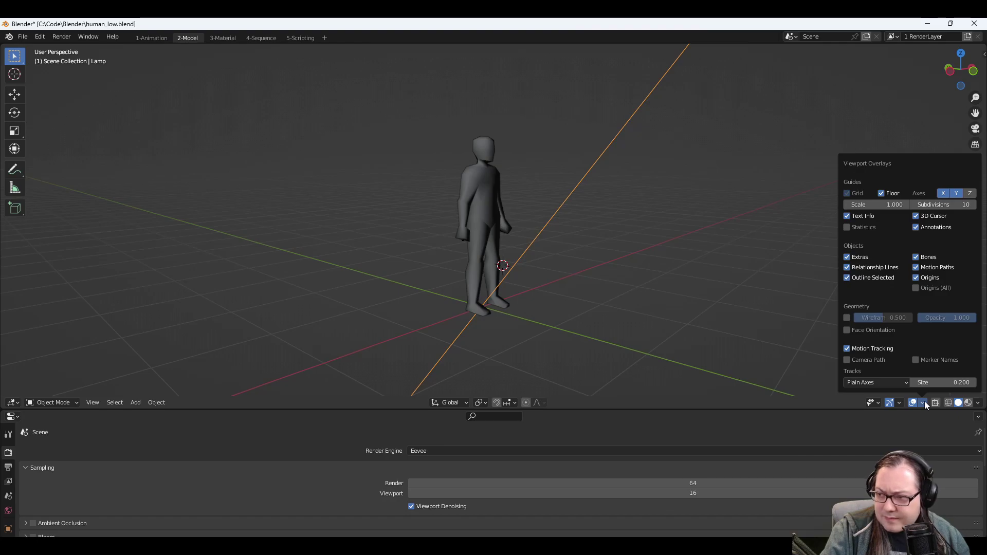
key("alt+Tab")
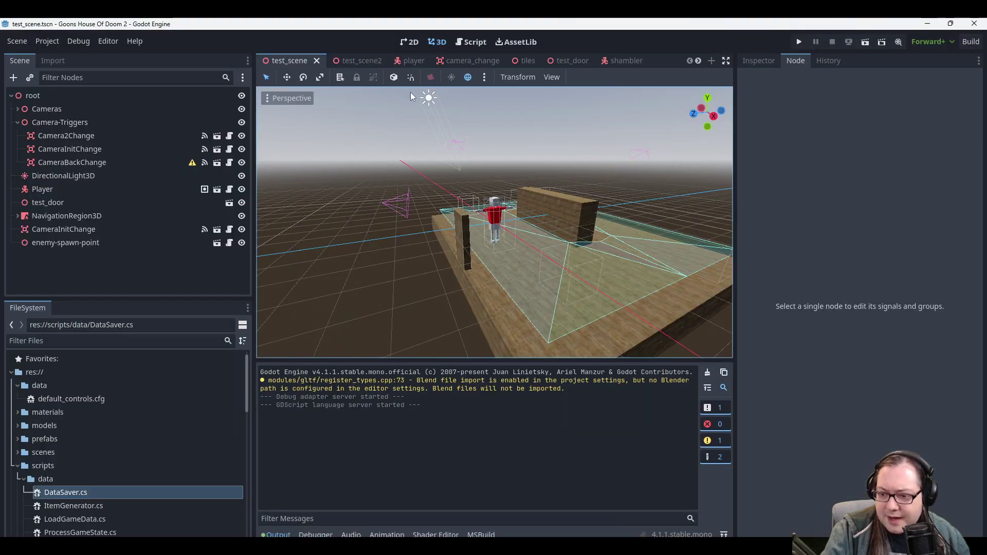
Orbit toward the player character in Godot, run the game, then stop it.
mouse_move(602, 252)
middle_mouse_down()
mouse_move(578, 258)
mouse_move(589, 256)
middle_mouse_up()
scroll(478, 222, "up", 3)
scroll(478, 222, "down", 2)
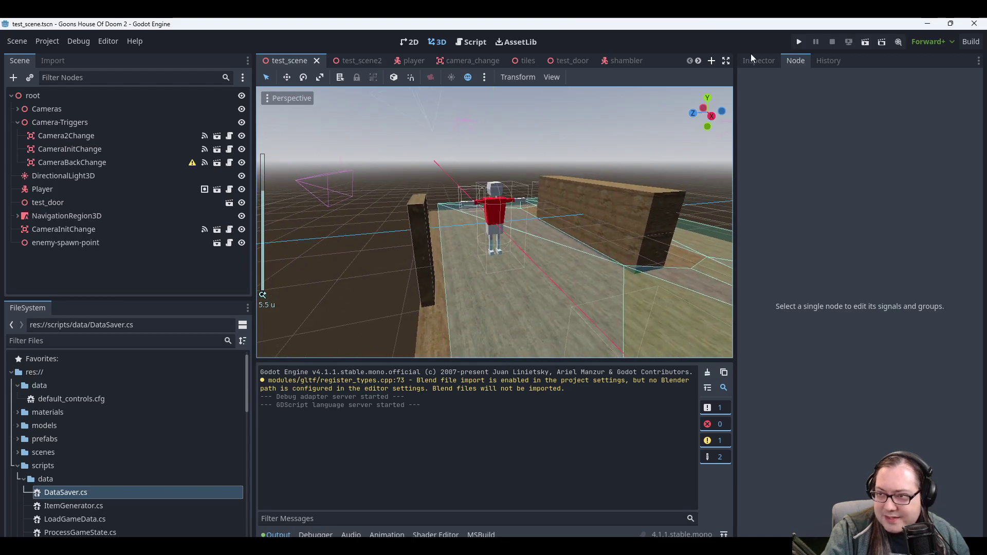
left_click(798, 41)
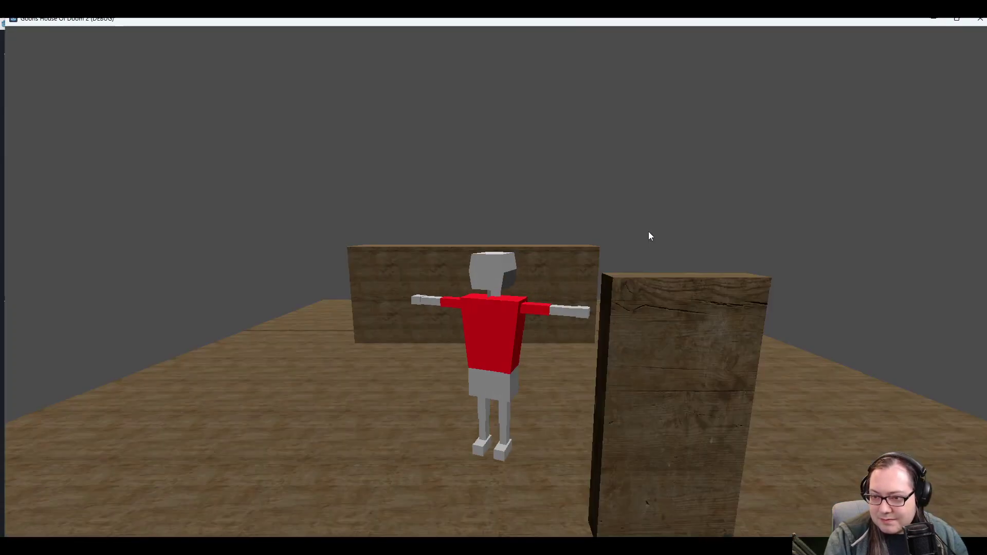
key("alt+F4")
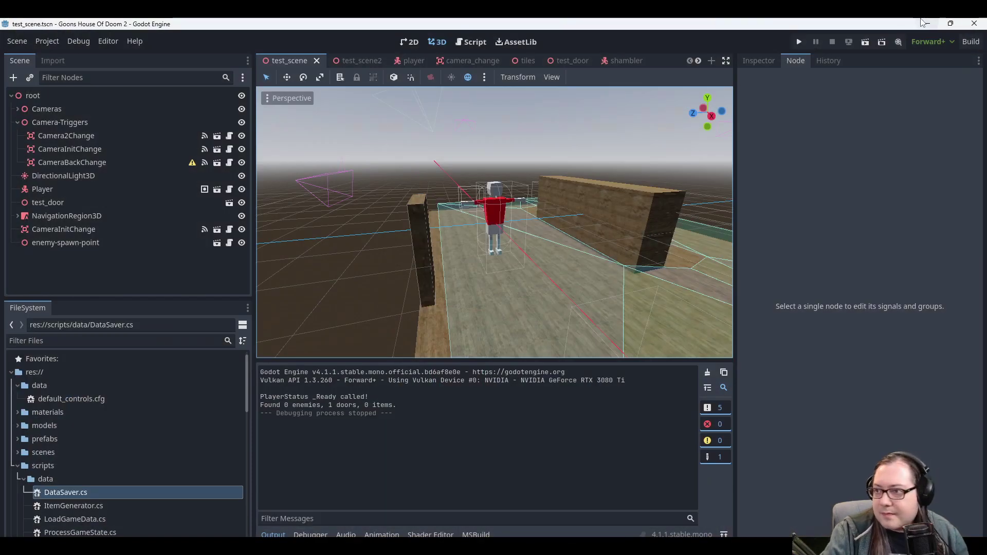
Peek at the Animation panel, return to Output, and minimize Godot to reveal Blender.
left_click(383, 534)
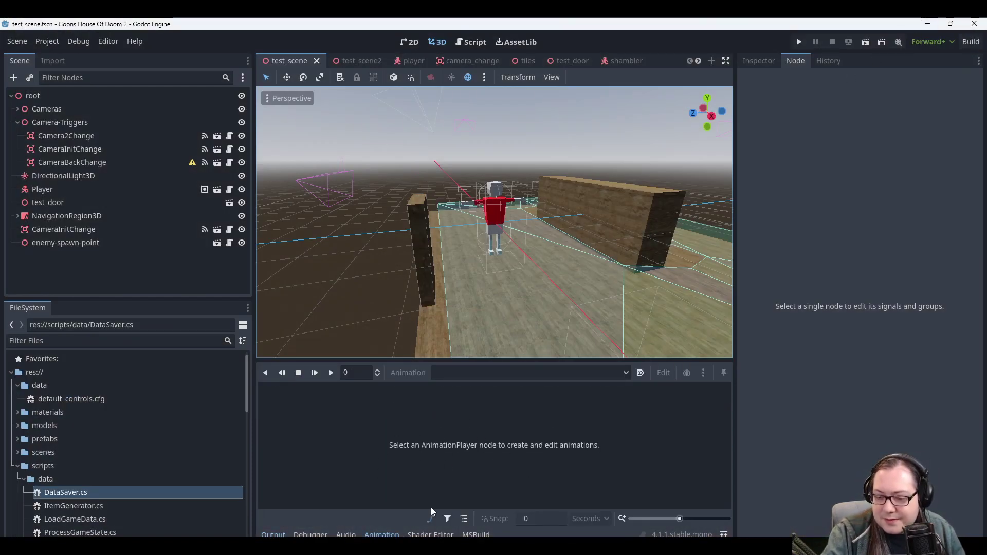
left_click(274, 534)
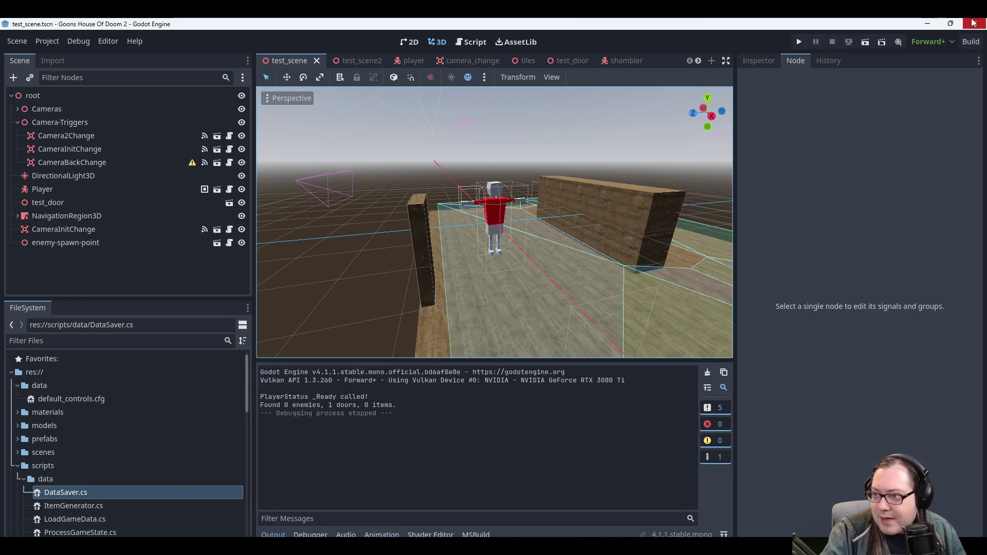
left_click(926, 24)
middle_click_drag(558, 195, 624, 315)
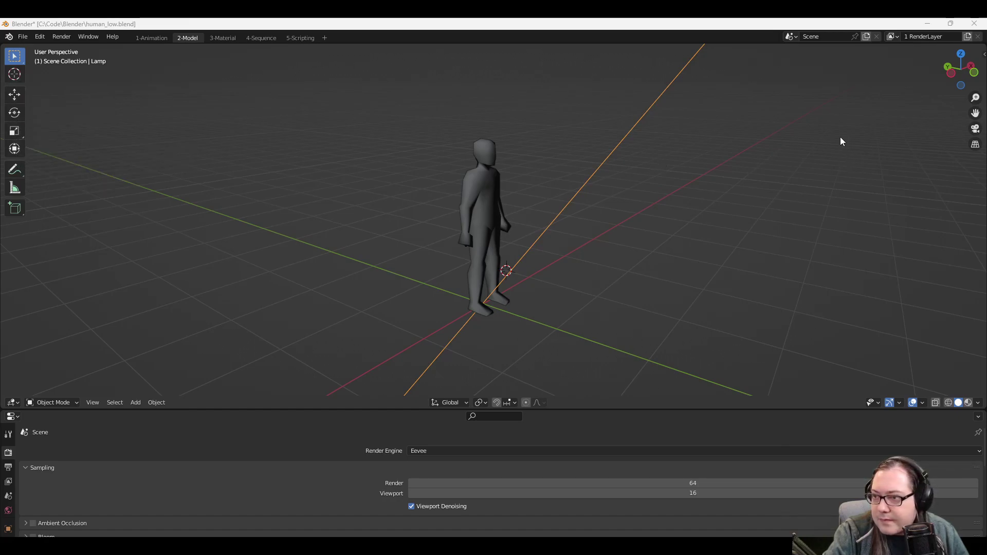
Toggle orthographic and back to perspective, preview material shading, and return to Solid.
left_click(975, 144)
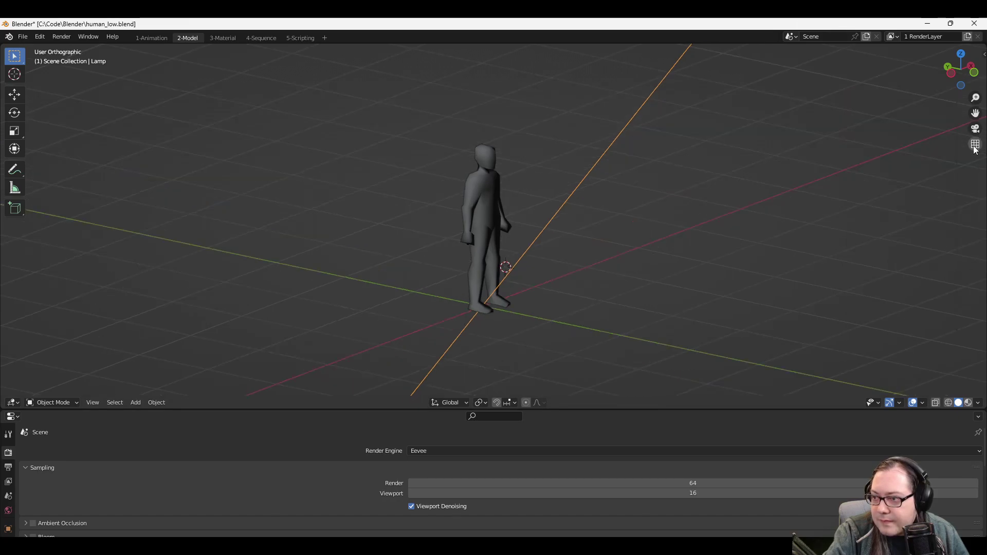
left_click(975, 145)
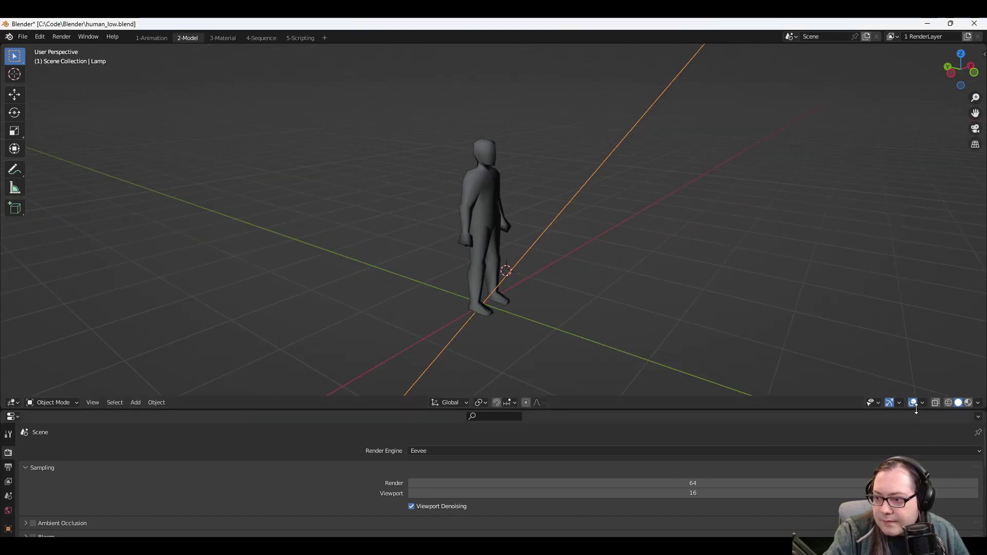
left_click(967, 403)
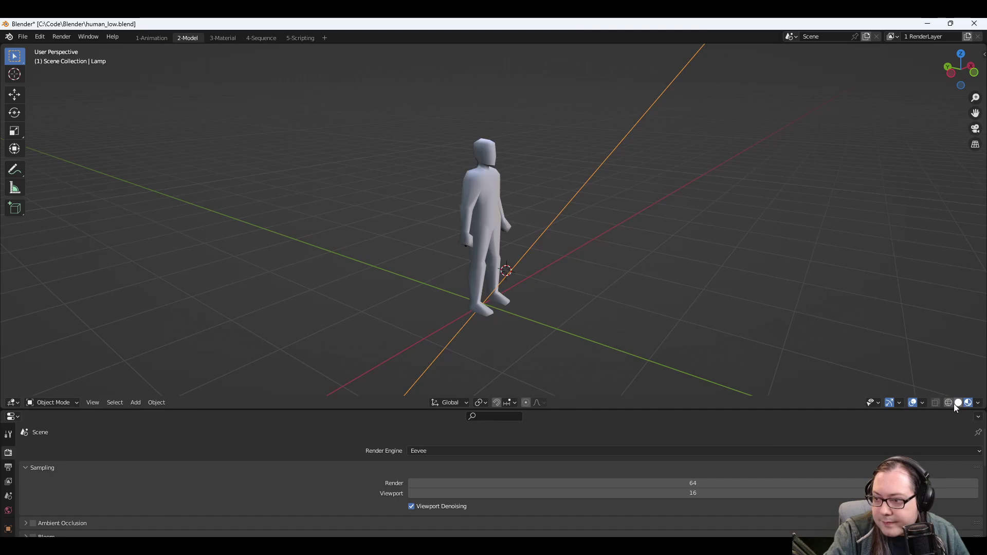
left_click(955, 403)
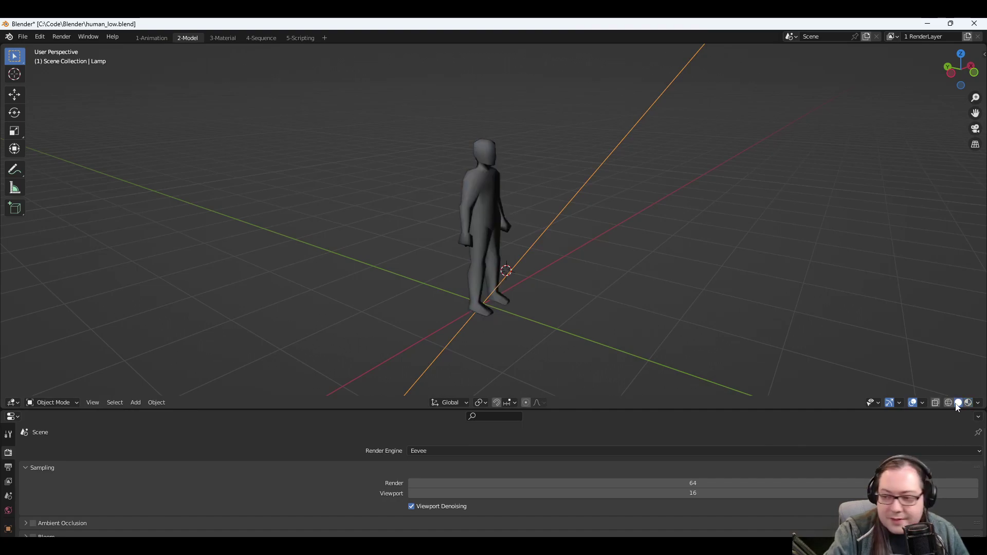
left_click(977, 403)
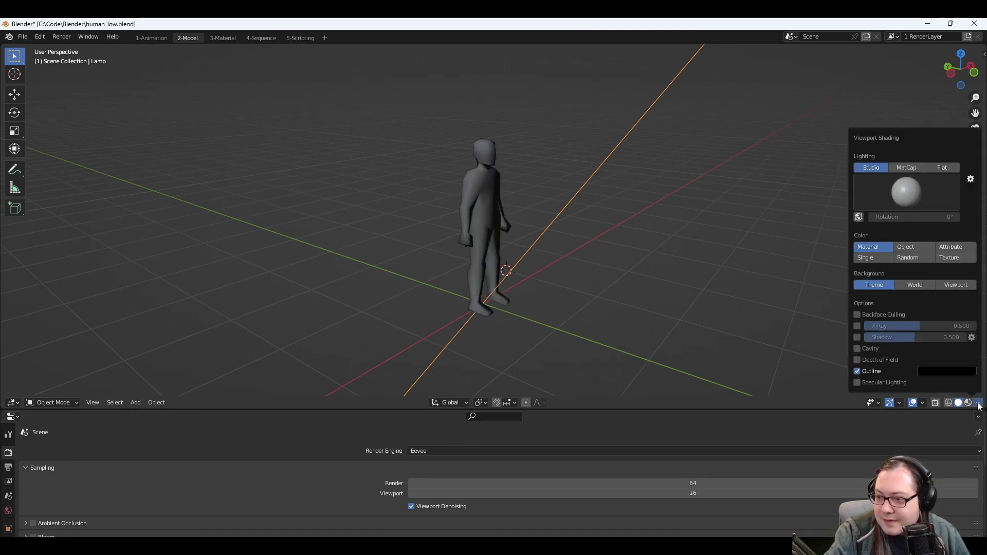
left_click(979, 404)
Cycle Wireframe and material shading back to Solid, then go through 3-Material to 4-Sequence workspace.
left_click(949, 402)
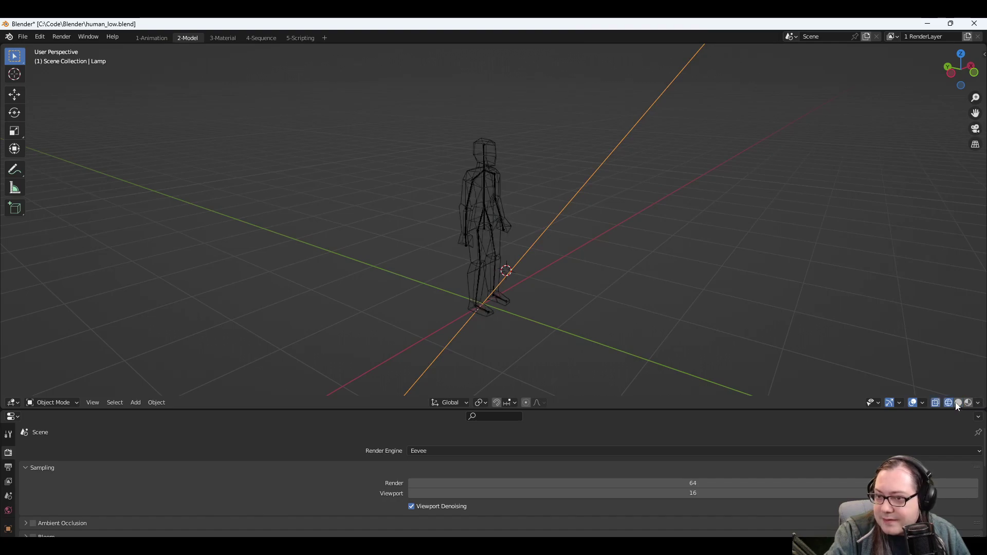
left_click(968, 403)
left_click(959, 403)
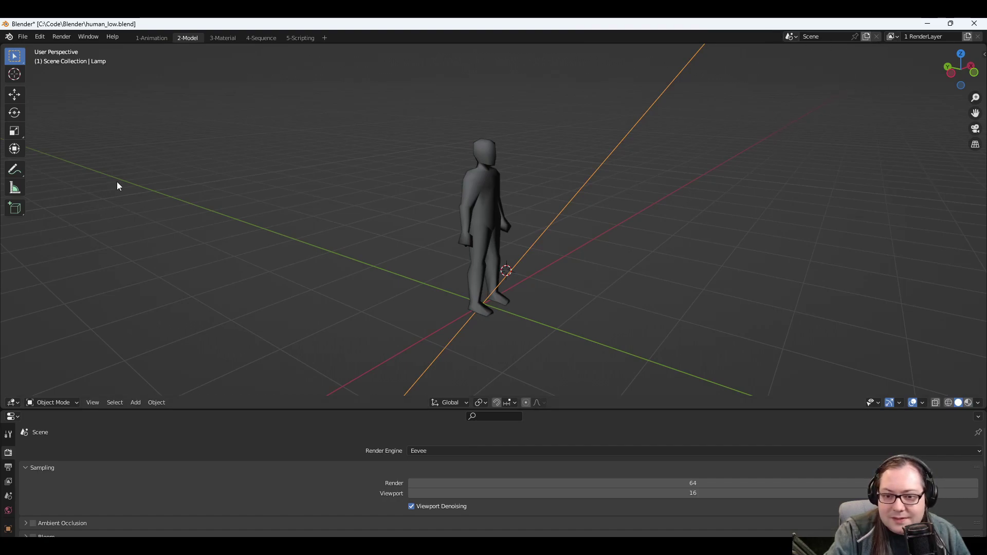
left_click(226, 38)
left_click(263, 37)
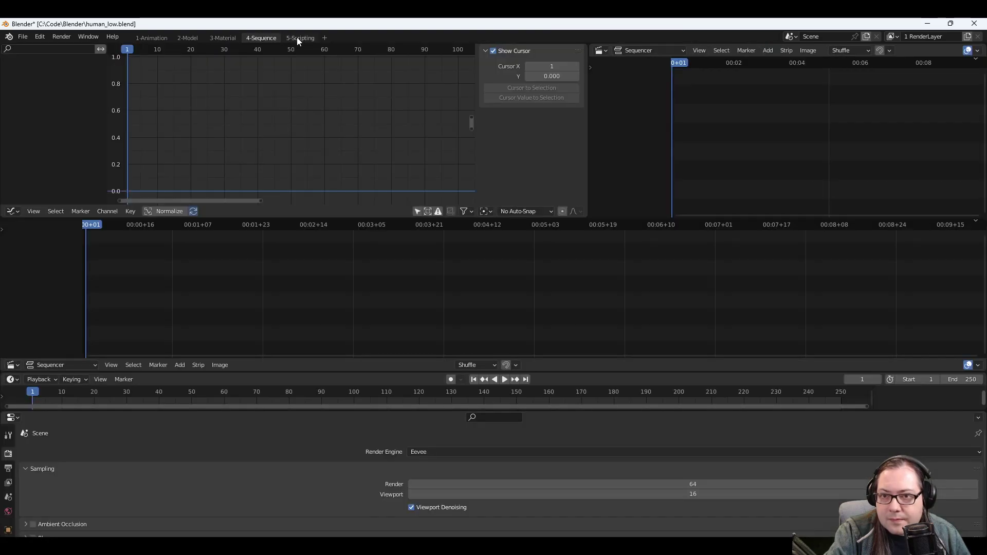
Return to the 1-Animation workspace and pick the Hip bone from ArmLow's Pose list.
left_click(297, 39)
left_click(151, 38)
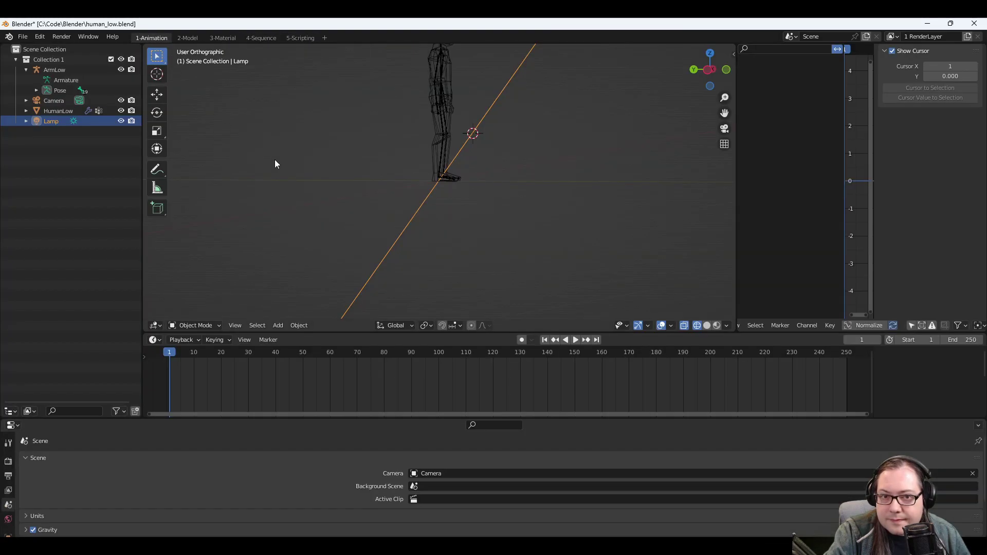
left_click(82, 90)
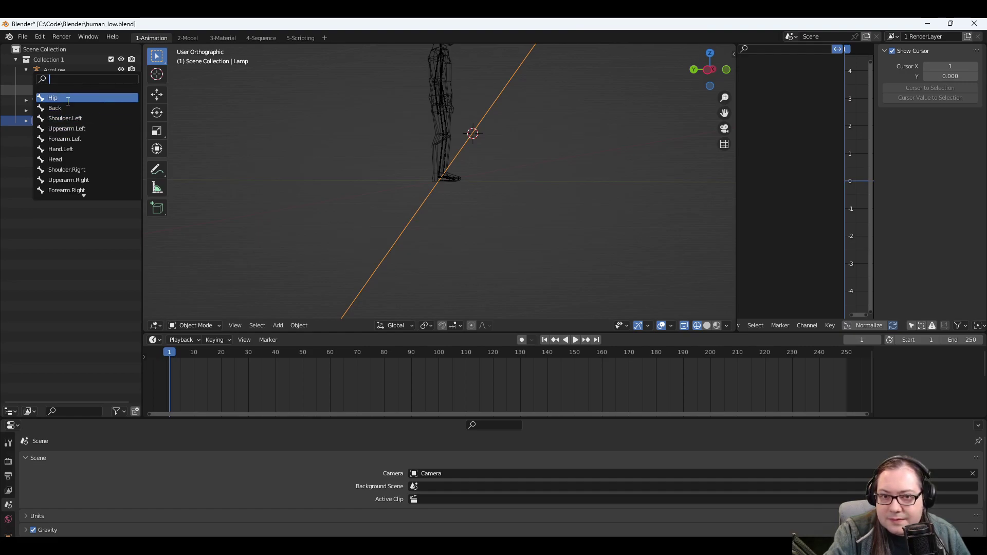
left_click(68, 98)
middle_click_drag(548, 138, 458, 104)
scroll(480, 96, "up", 2)
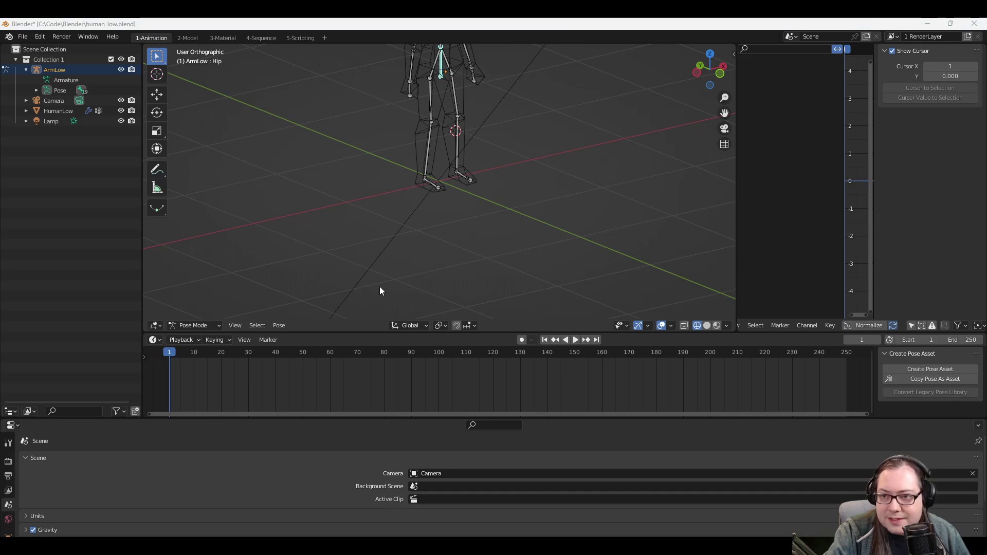
middle_click_drag(564, 86, 451, 128)
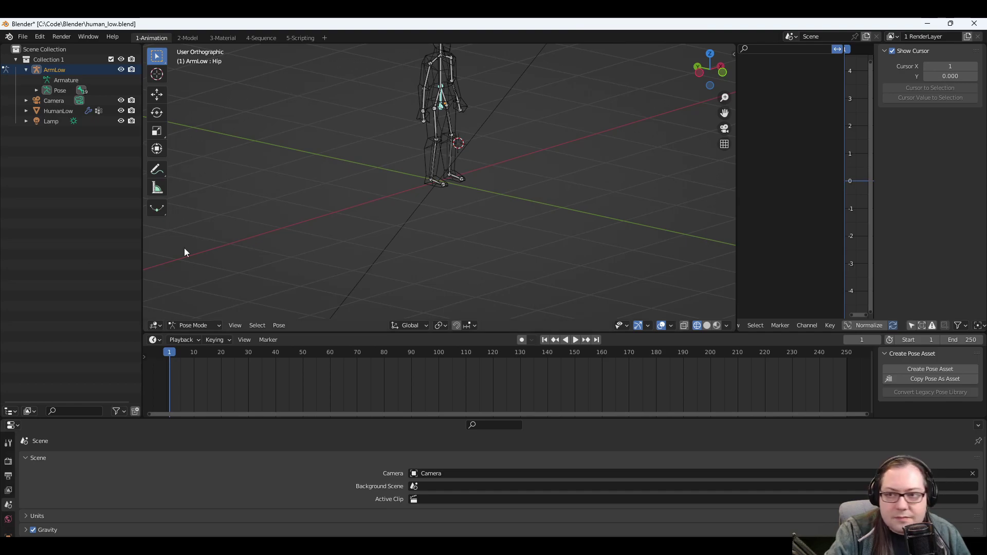
middle_click_drag(489, 131, 522, 122)
key("r")
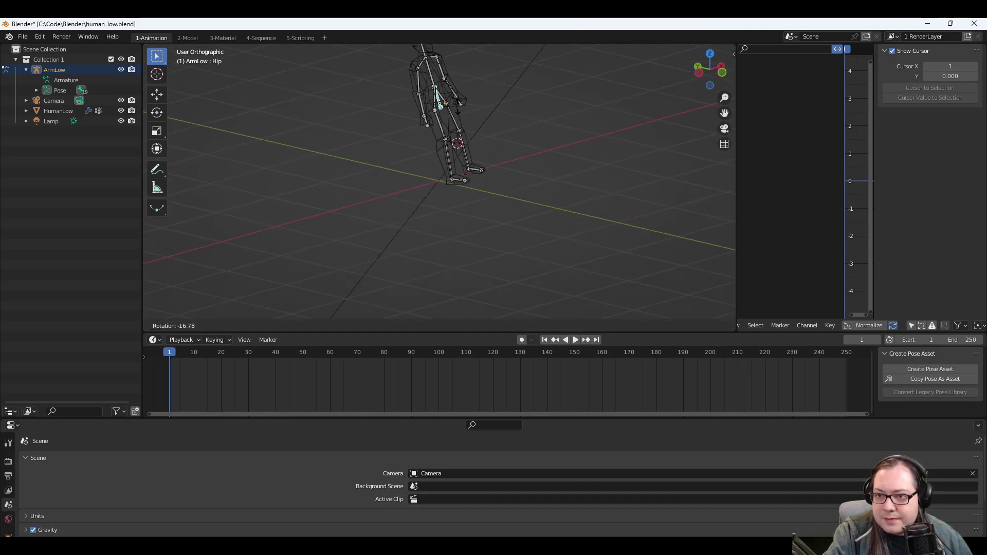
key("Escape")
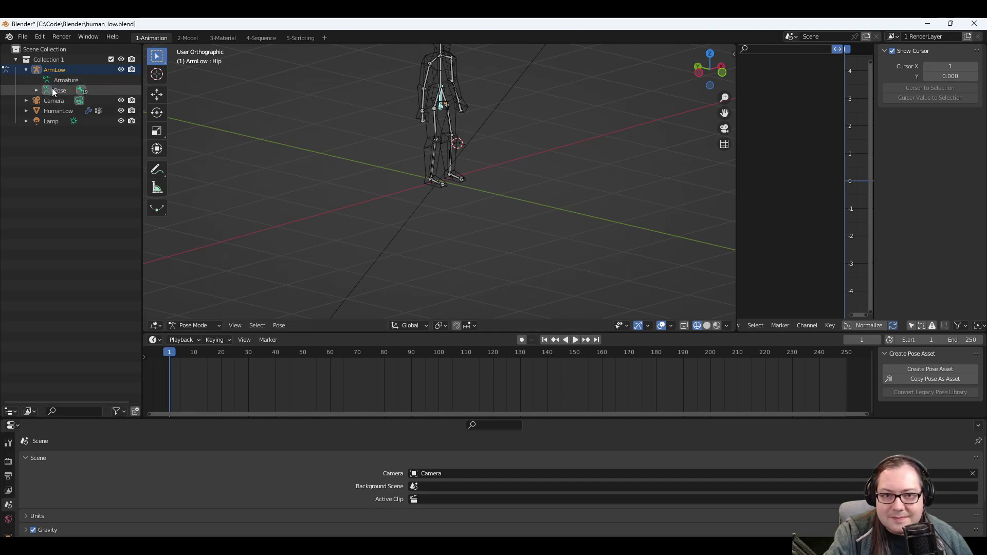
Expand ArmLow's Pose hierarchy through Hip and Hip.Left and select Thigh.Left.
left_click(36, 90)
left_click(55, 102)
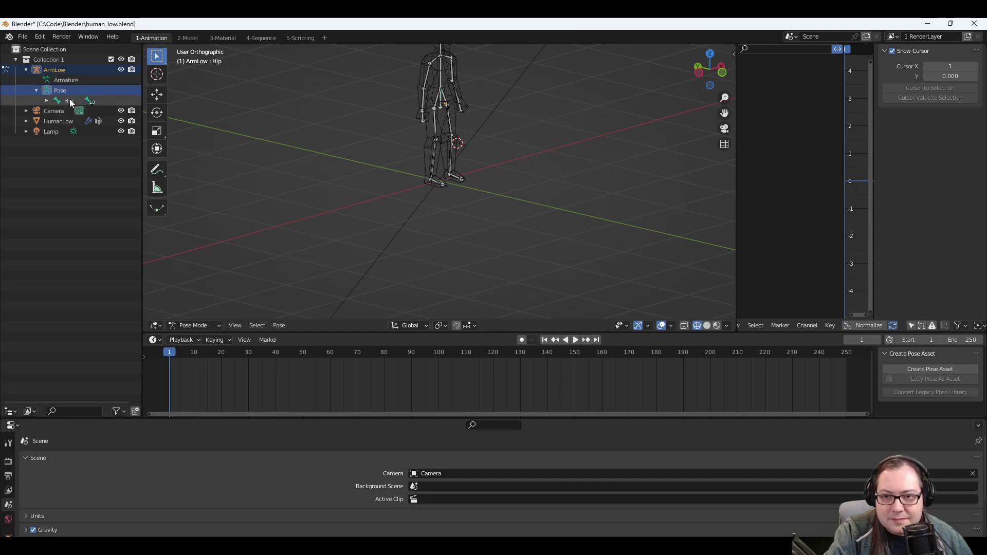
left_click(46, 100)
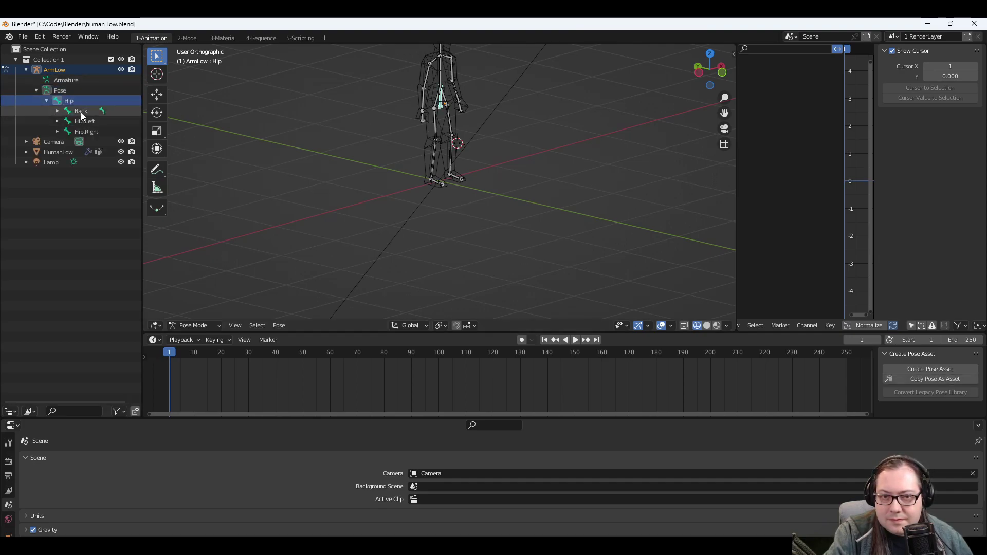
left_click(81, 112)
left_click(87, 121)
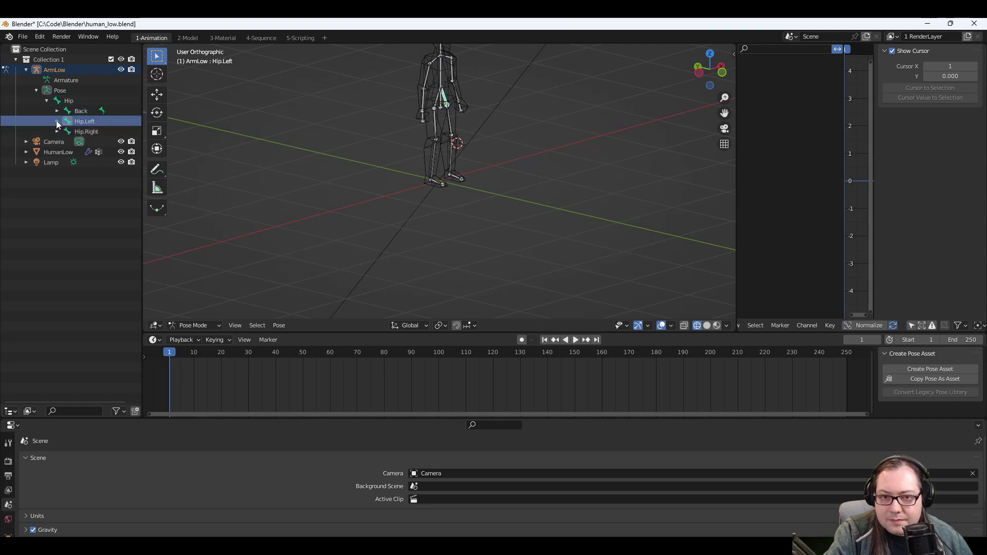
left_click(56, 121)
left_click(95, 131)
Start rotating Thigh.Left, cancel it, and zoom in on the rig's legs.
key("r")
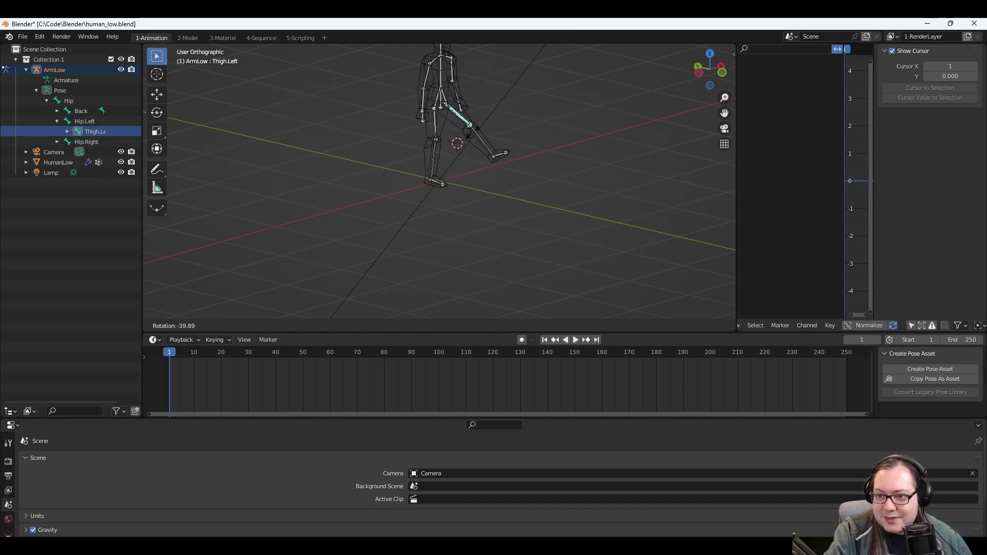
right_click(492, 135)
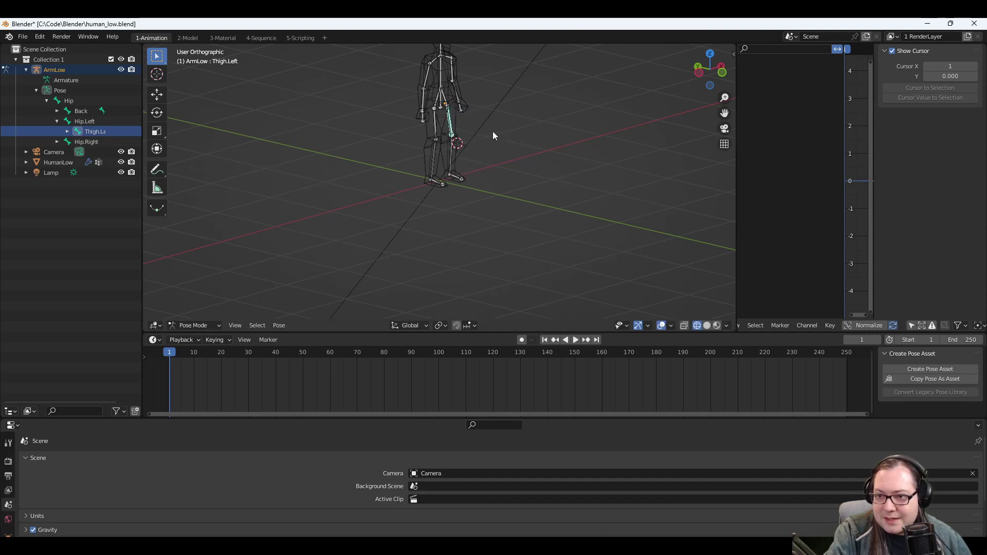
scroll(492, 113, "up", 3)
mouse_move(474, 160)
middle_mouse_down()
mouse_move(512, 150)
mouse_move(492, 157)
middle_mouse_up()
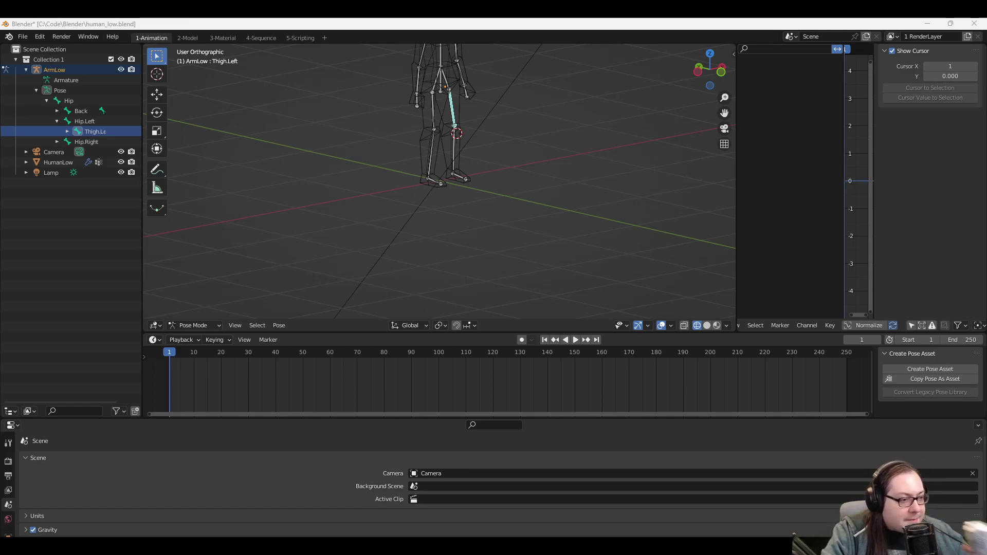
middle_click_drag(315, 186, 502, 126)
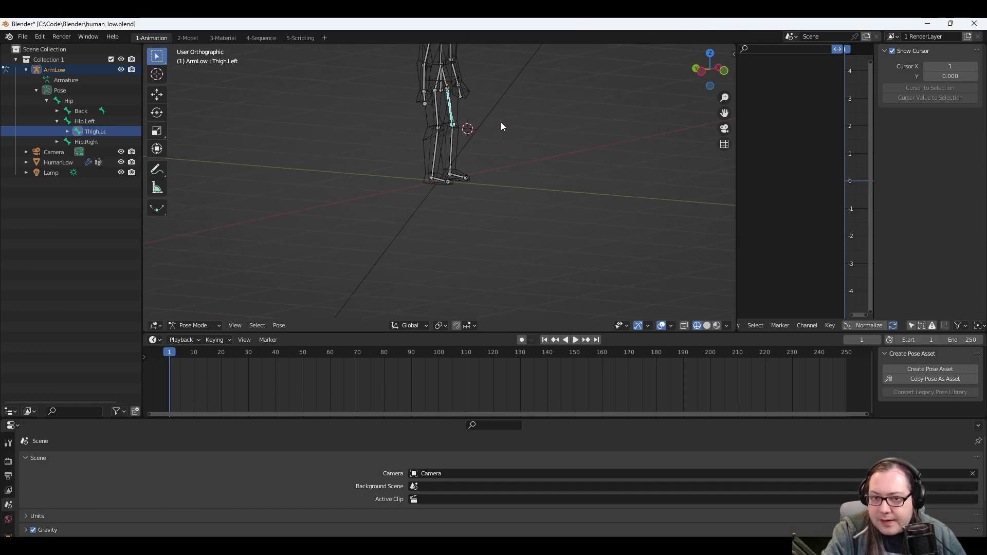
left_click(452, 147, "shift")
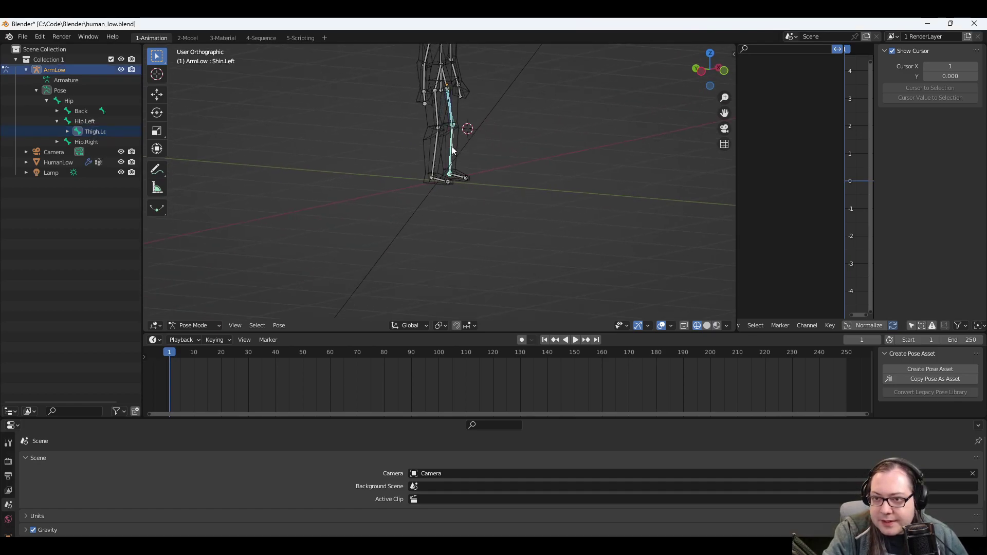
key("r")
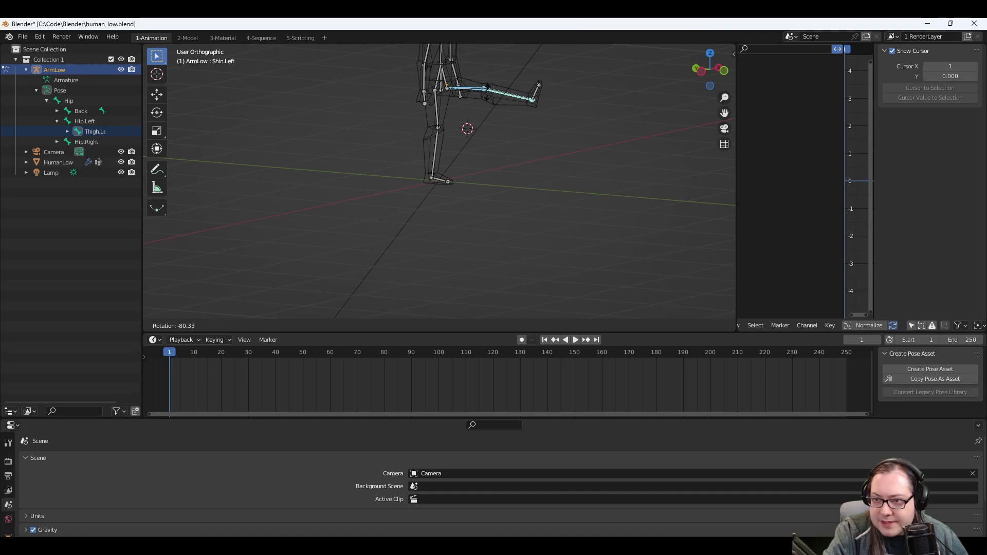
key("Escape")
mouse_move(503, 181)
middle_mouse_down()
mouse_move(504, 172)
mouse_move(476, 177)
mouse_move(487, 173)
middle_mouse_up()
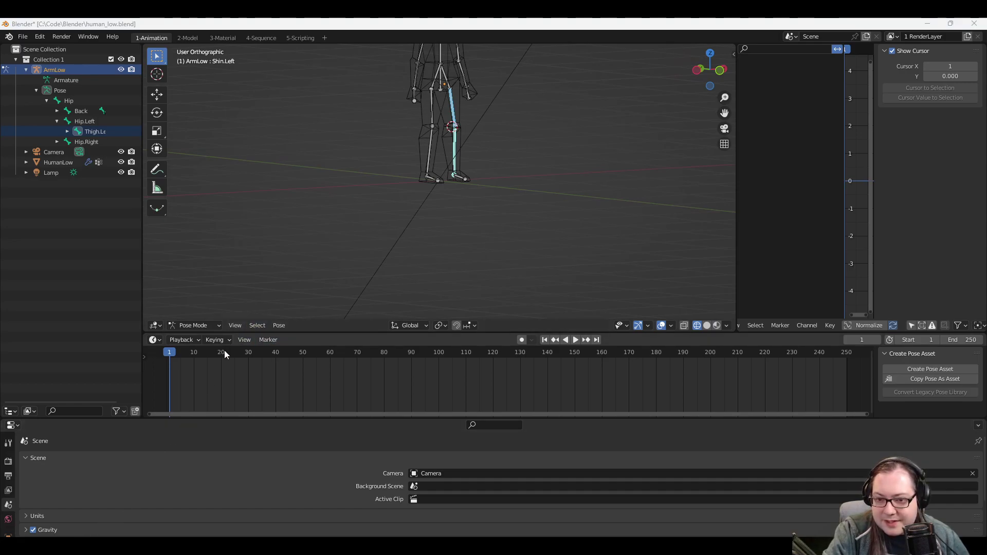
right_click(171, 361)
left_click(113, 372)
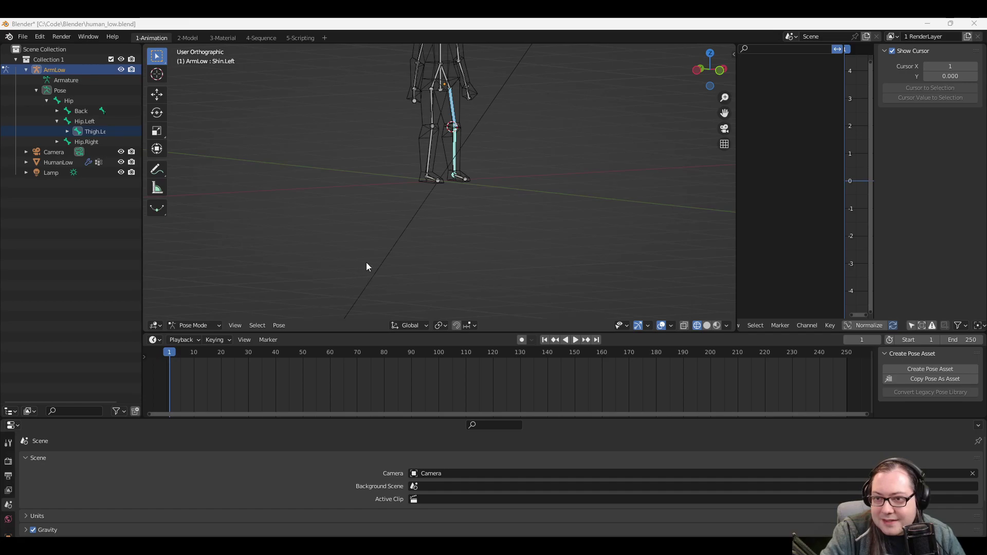
middle_click_drag(365, 266, 556, 156)
scroll(514, 118, "up", 2)
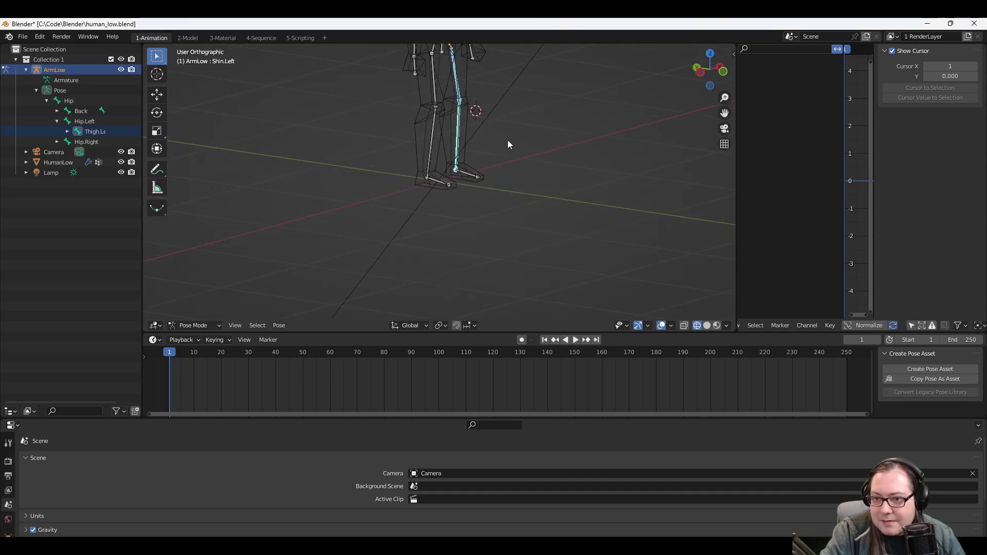
left_click(459, 99)
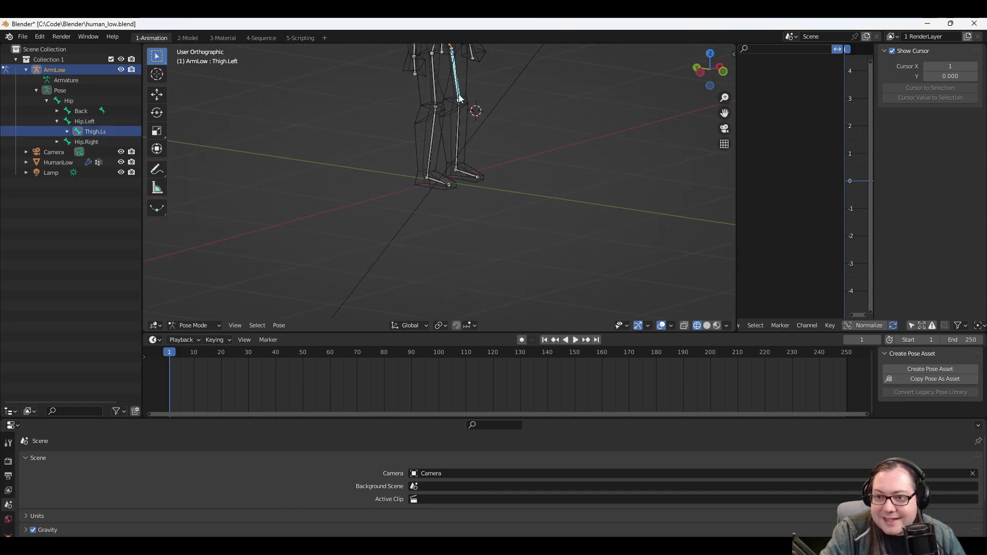
left_click(461, 121)
key("r")
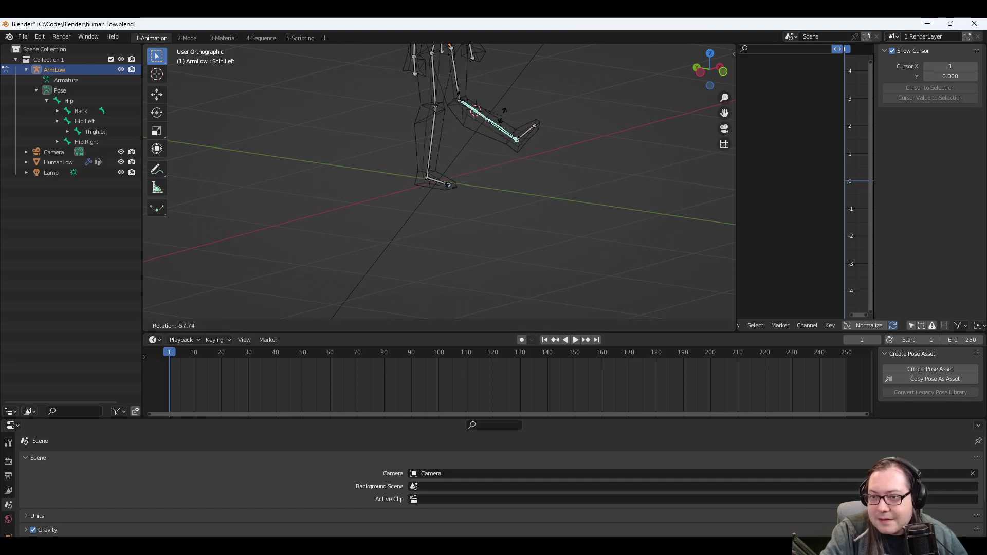
right_click(498, 85)
middle_click_drag(498, 85, 471, 177)
left_click(471, 177)
key("r")
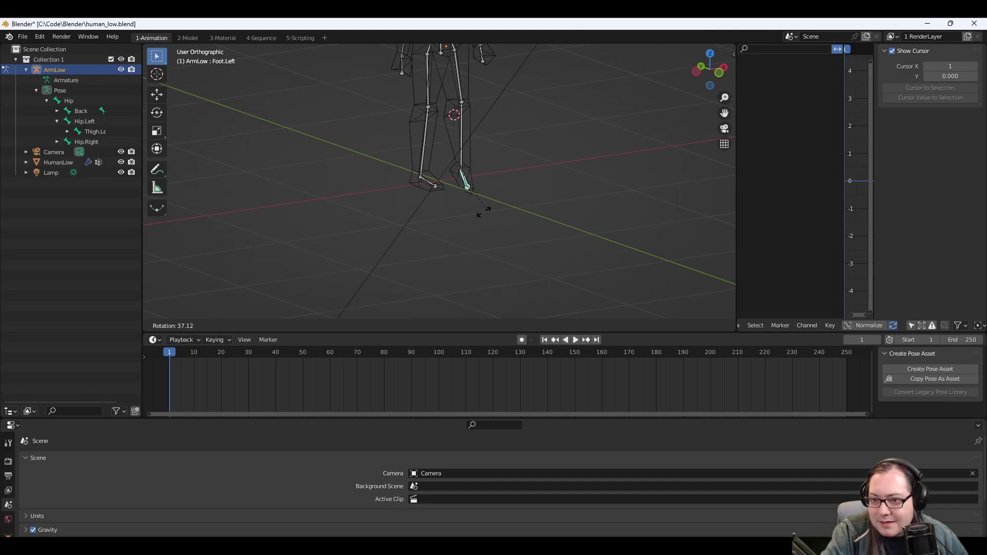
key("x")
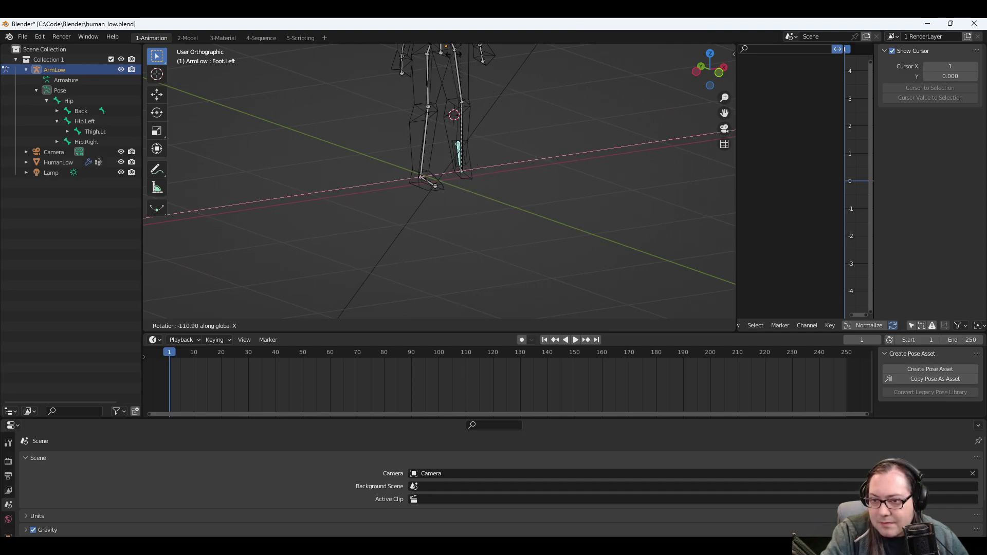
key("Escape")
middle_click_drag(555, 217, 499, 180)
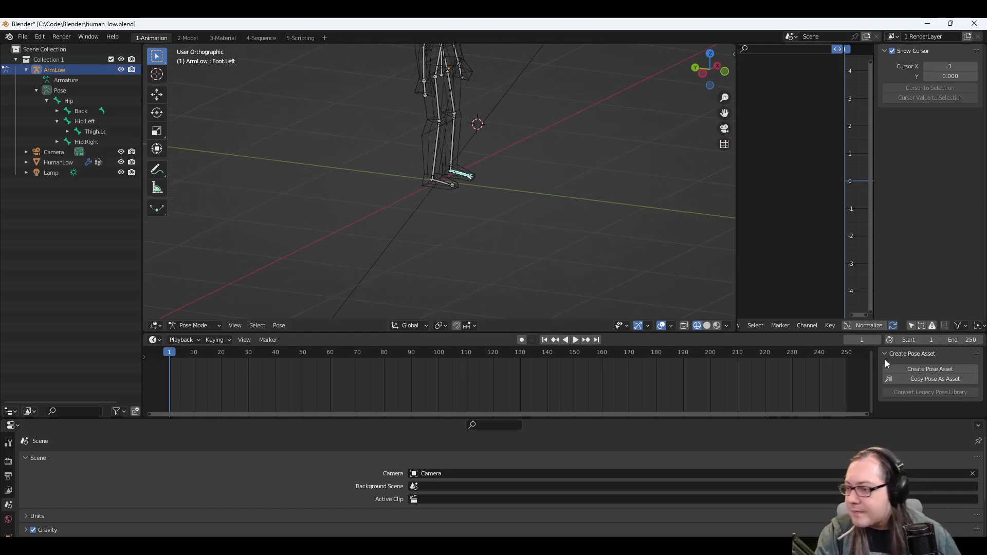
Move the timeline playhead to frame 10, dismissing the keyframe context menu.
scroll(360, 374, "down", 1)
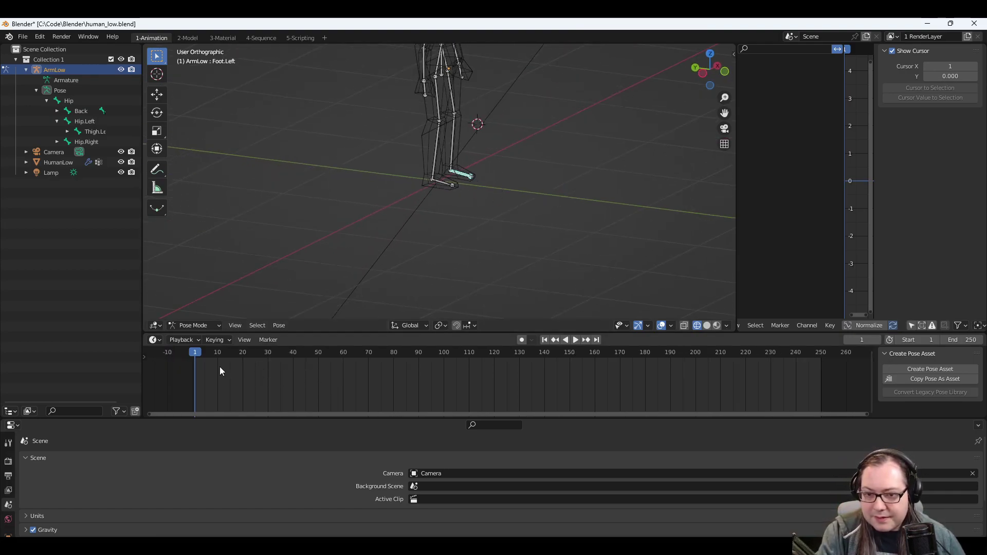
right_click(193, 352)
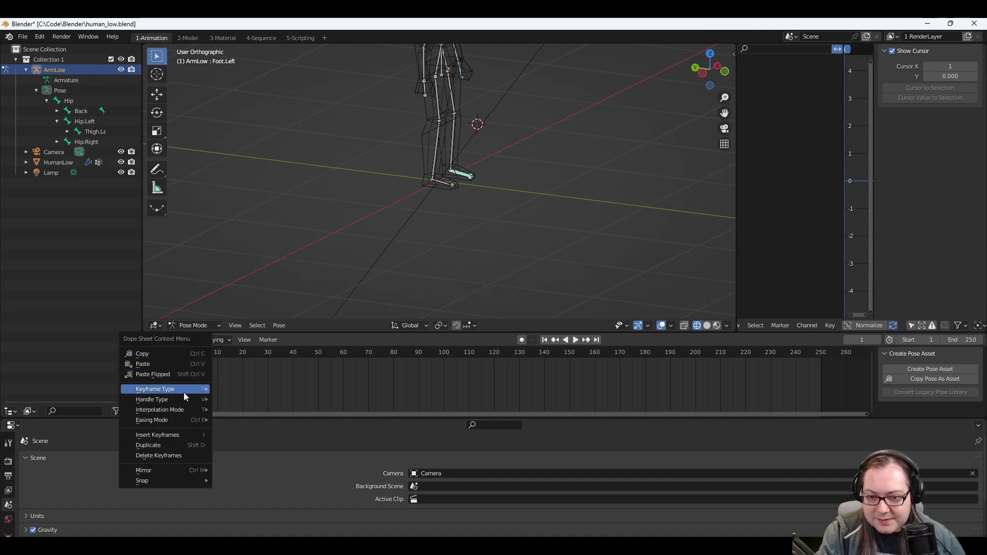
mouse_move(187, 392)
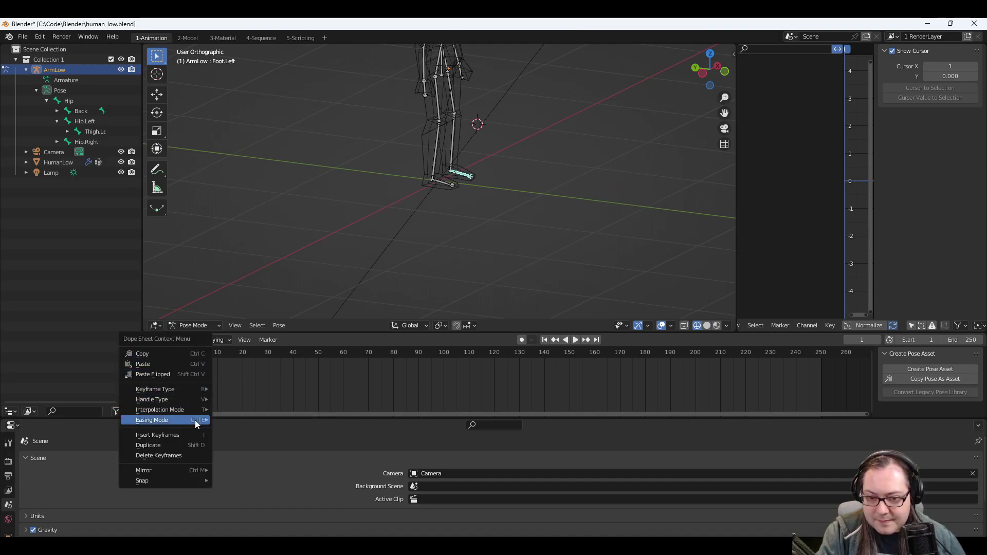
left_click(171, 435)
left_click_drag(224, 351, 217, 352)
right_click(218, 352)
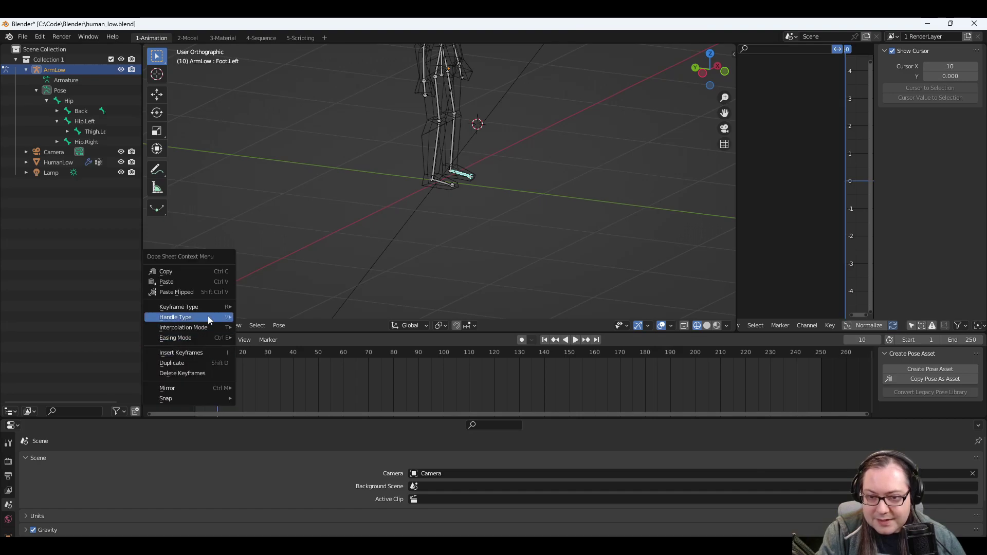
left_click(200, 350)
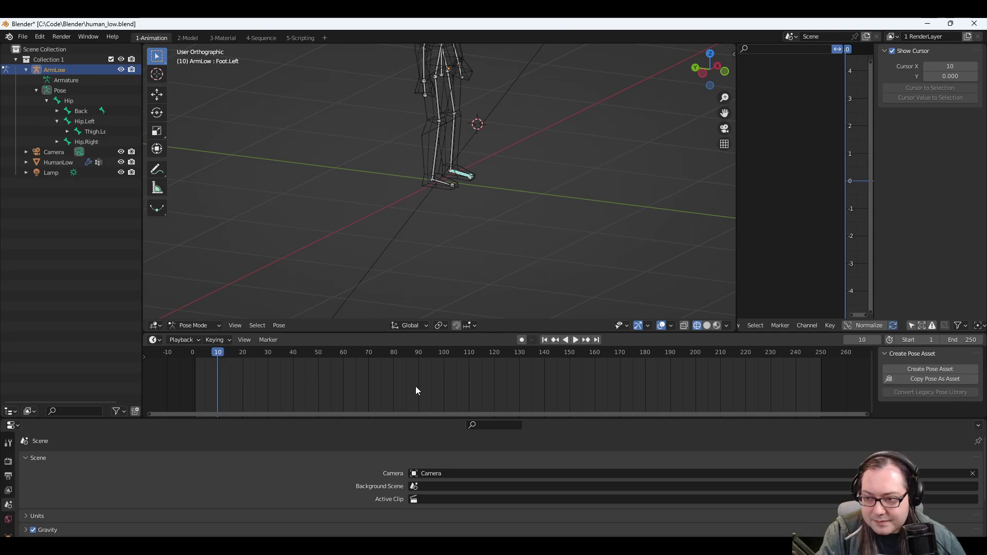
Look through the timeline's editor type list and View menu without changing anything.
scroll(411, 386, "down", 1)
scroll(359, 386, "up", 1)
scroll(247, 390, "down", 2)
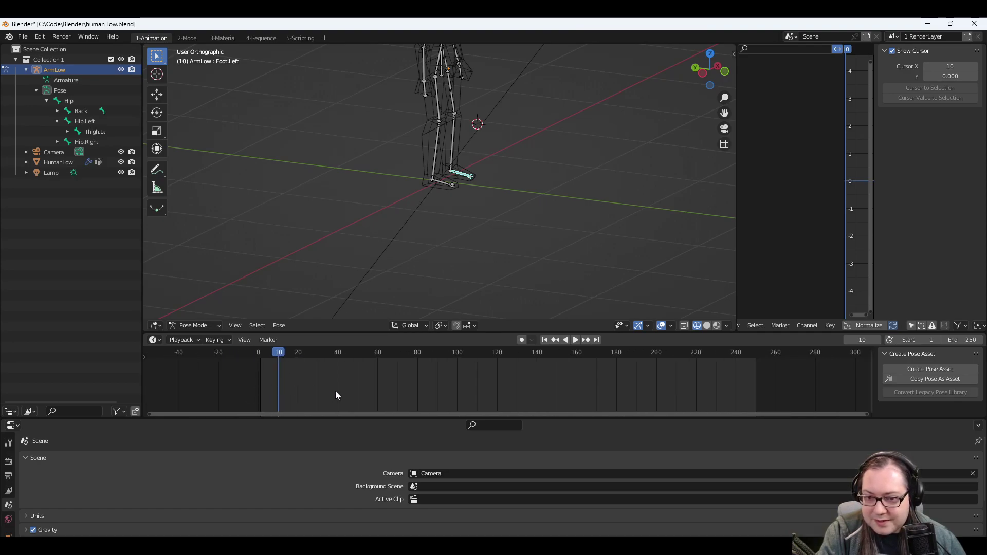
scroll(314, 385, "up", 2)
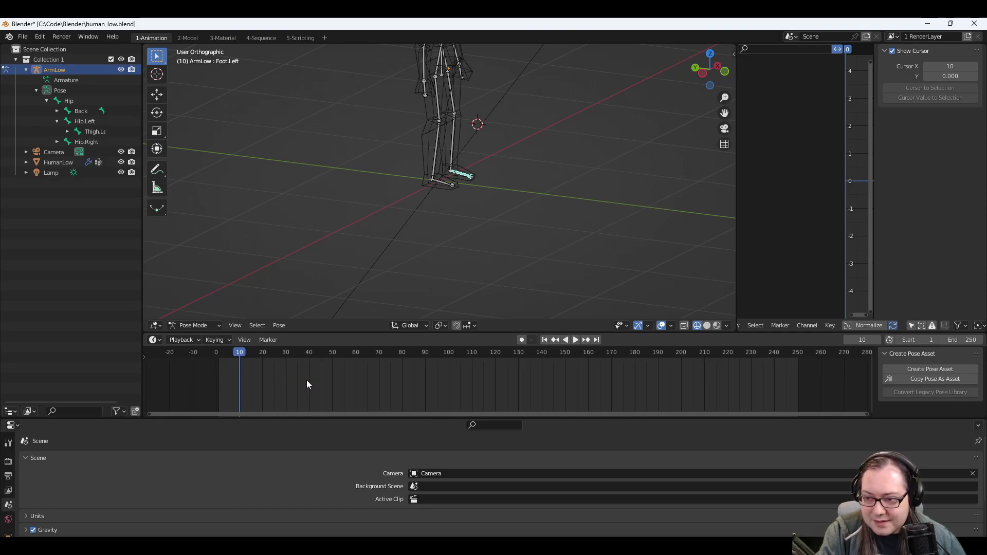
left_click(164, 341)
left_click(164, 342)
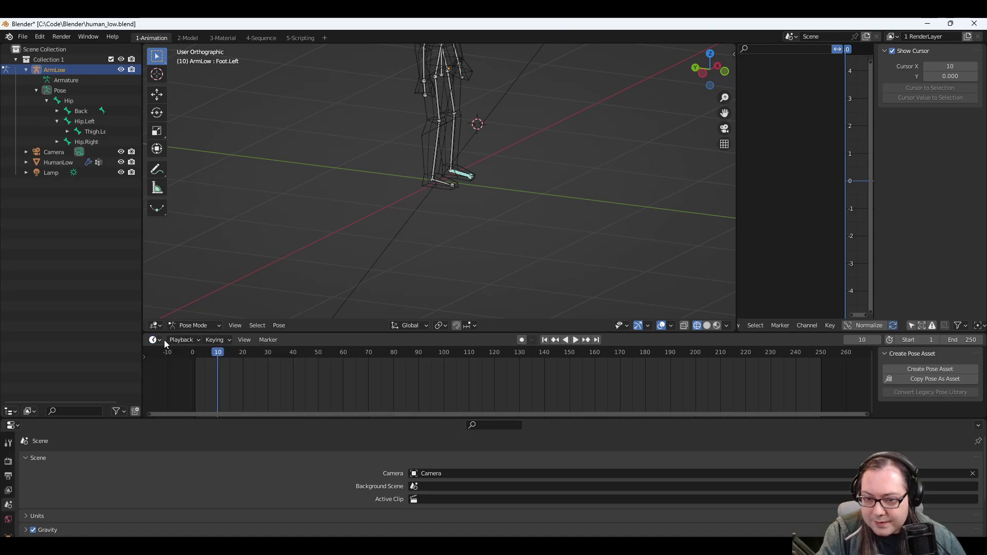
left_click(244, 341)
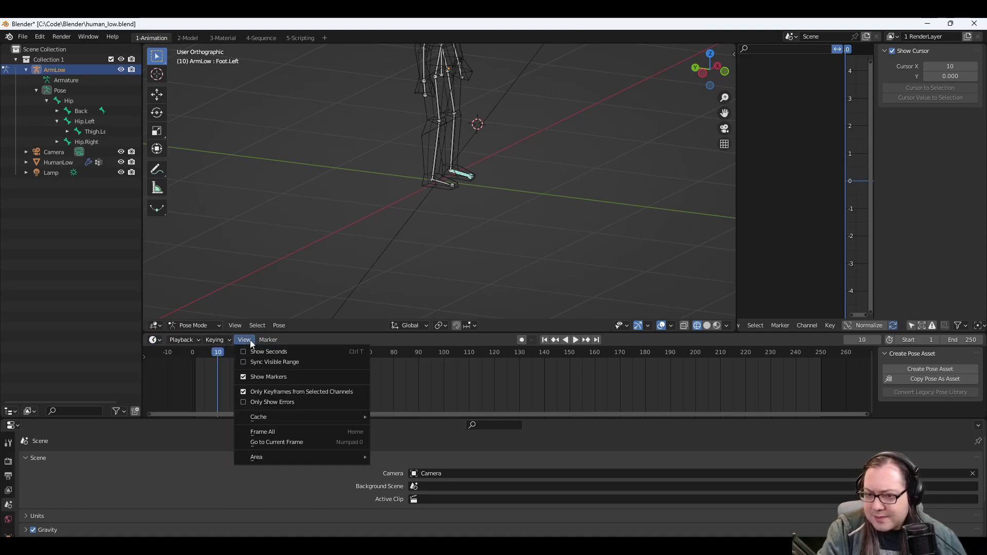
left_click(249, 339)
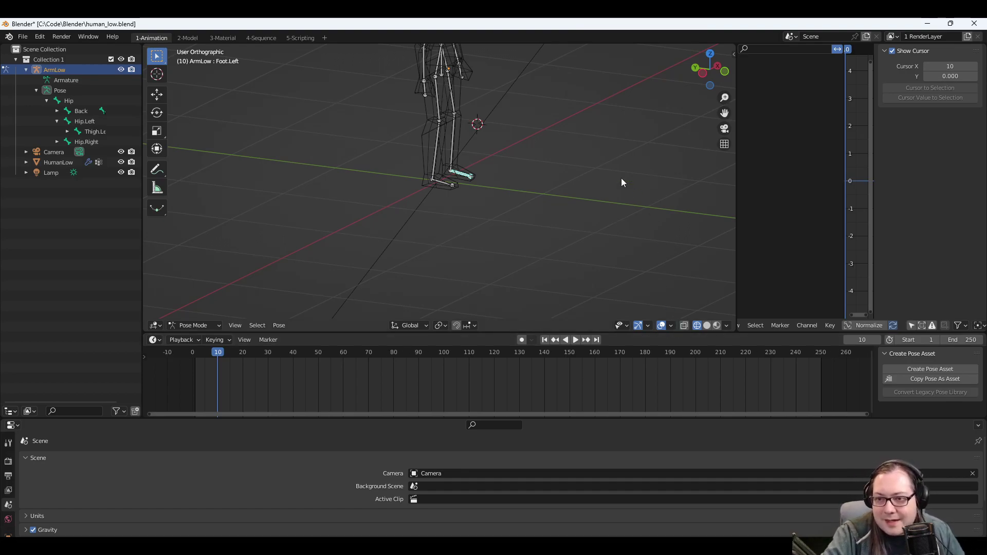
middle_click_drag(621, 182, 522, 167)
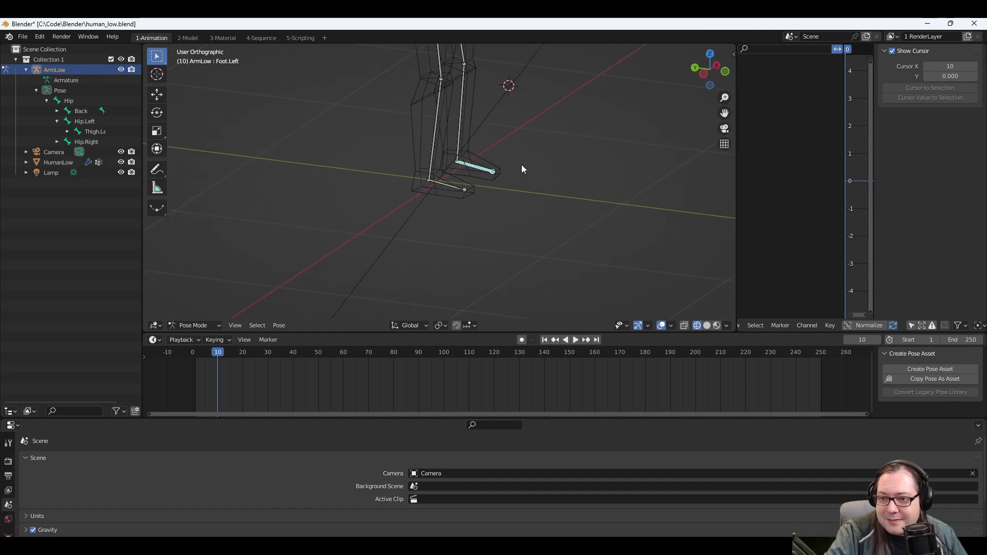
left_click(438, 186)
left_click(433, 154)
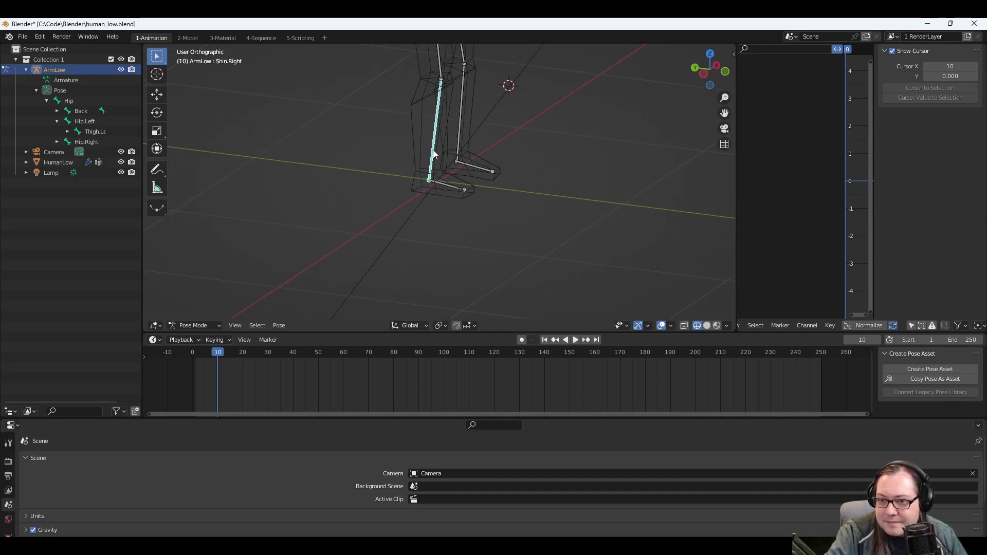
key("r")
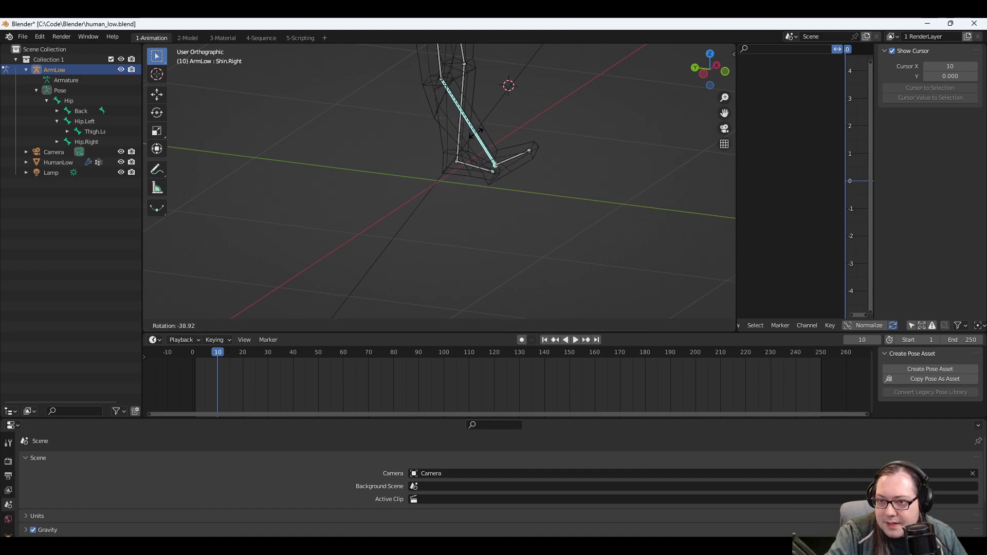
right_click(511, 115)
middle_click_drag(511, 115, 484, 192)
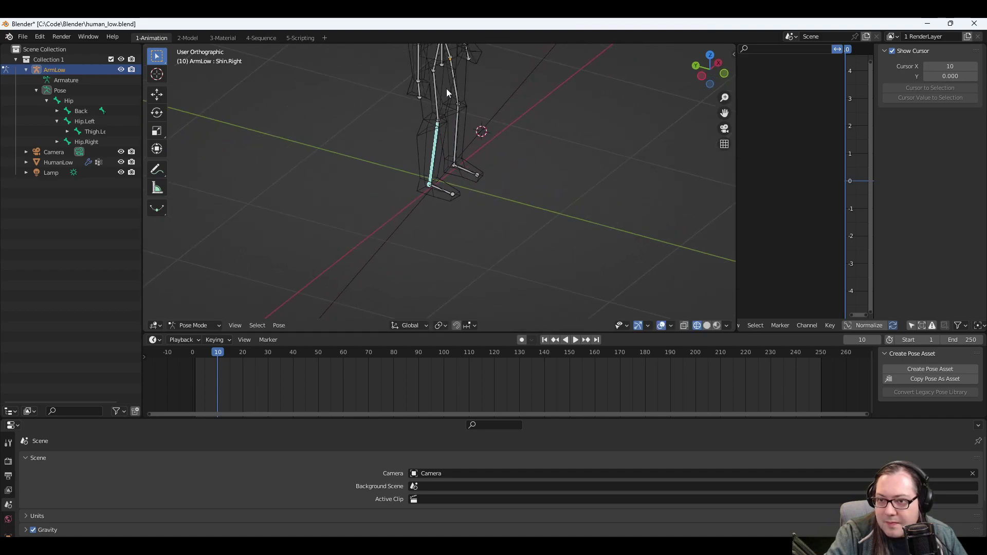
left_click(433, 89)
key("r")
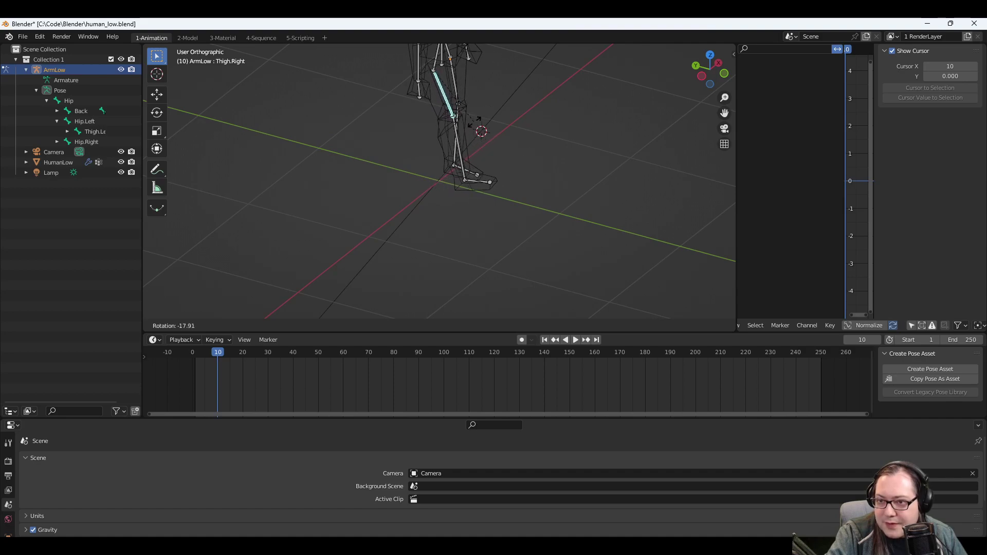
right_click(478, 122)
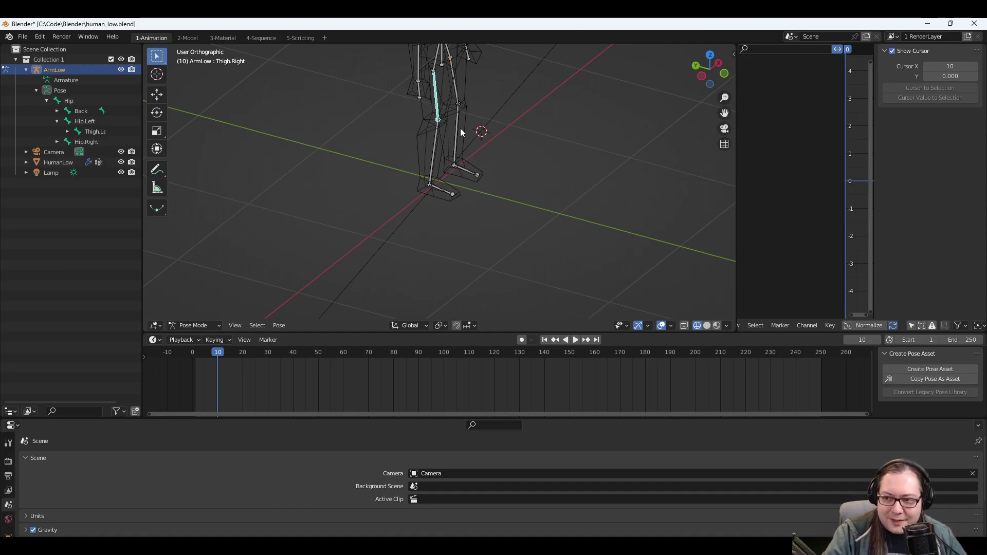
middle_click_drag(519, 67, 469, 164)
scroll(477, 188, "up", 3)
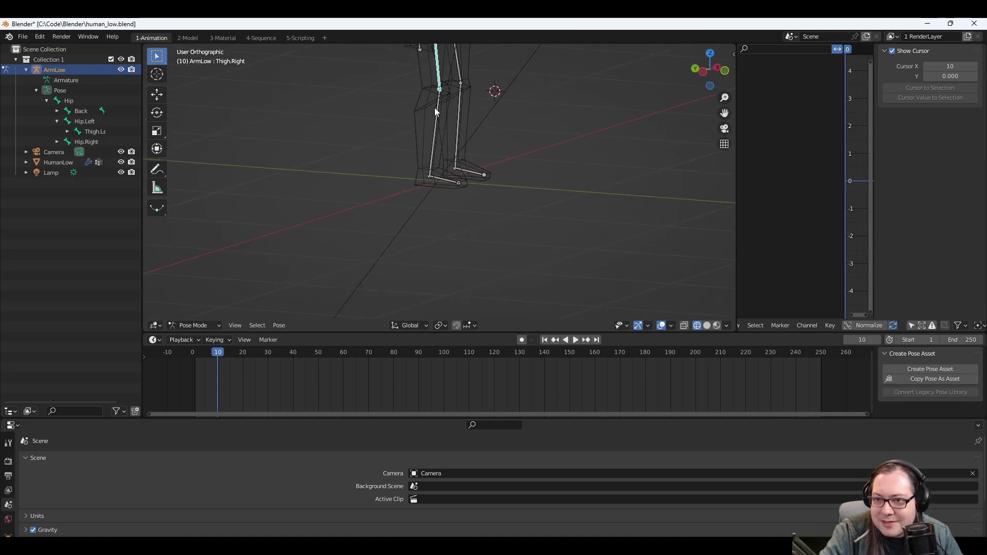
middle_click_drag(439, 110, 525, 113)
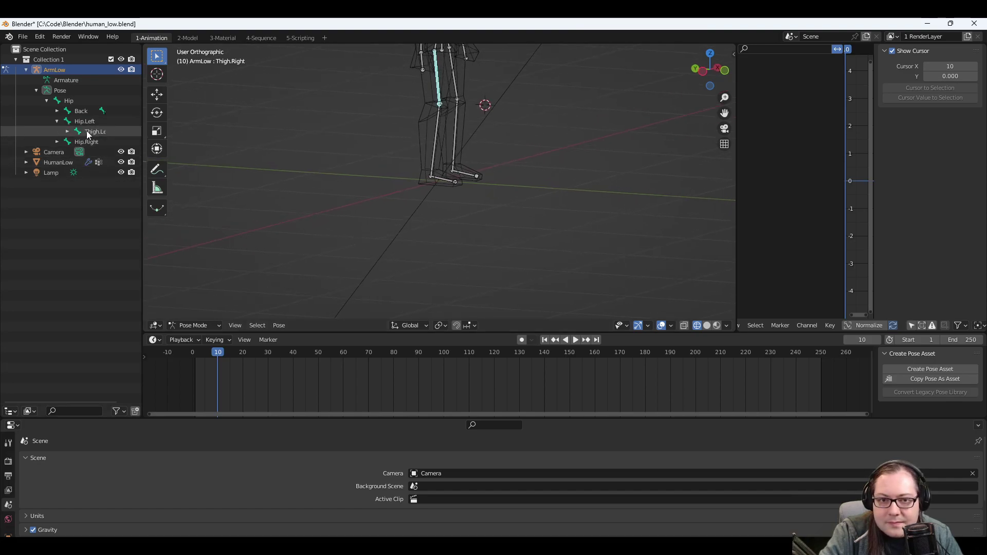
Collapse the Outliner's Pose tree, dismiss the Active Clip list, and fold the Scene panel.
left_click(36, 91)
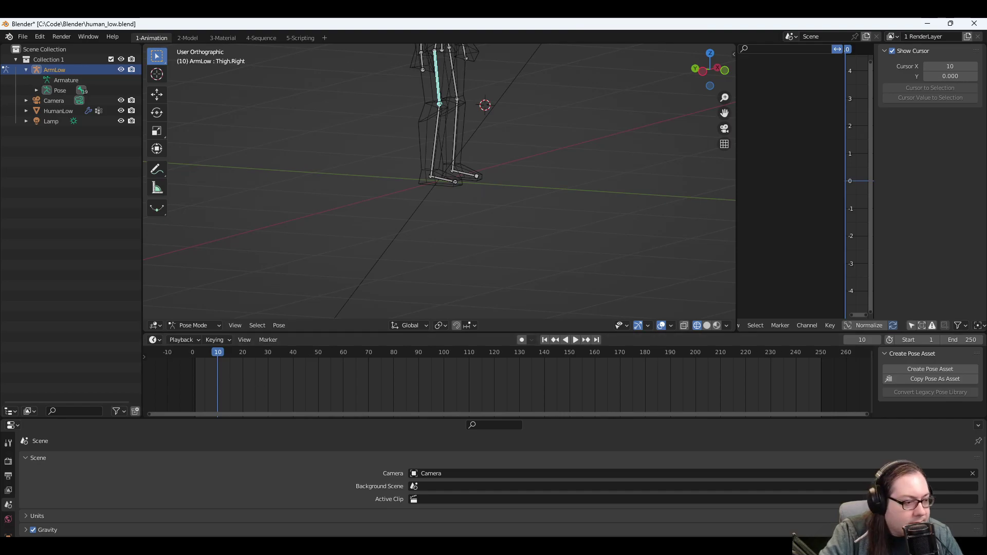
left_click(440, 499)
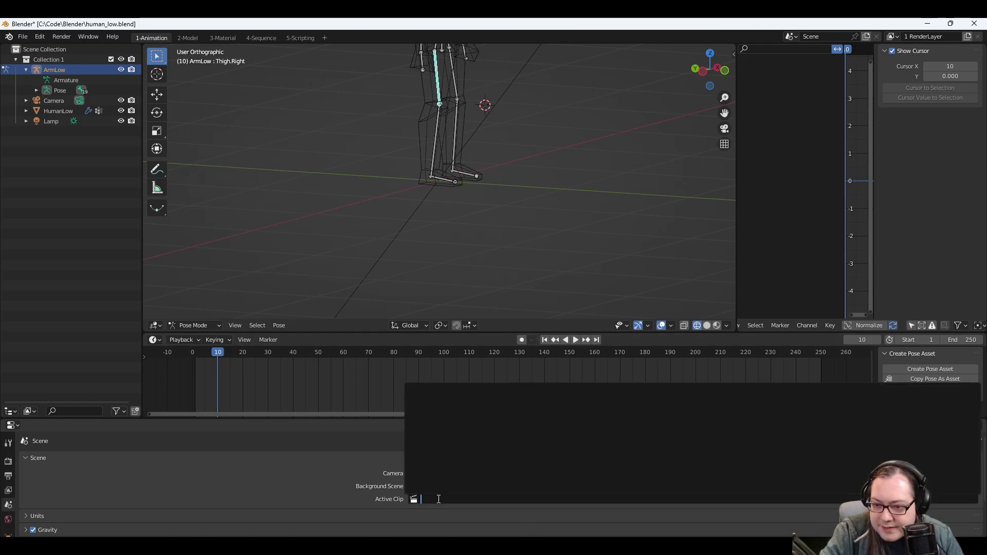
key("Escape")
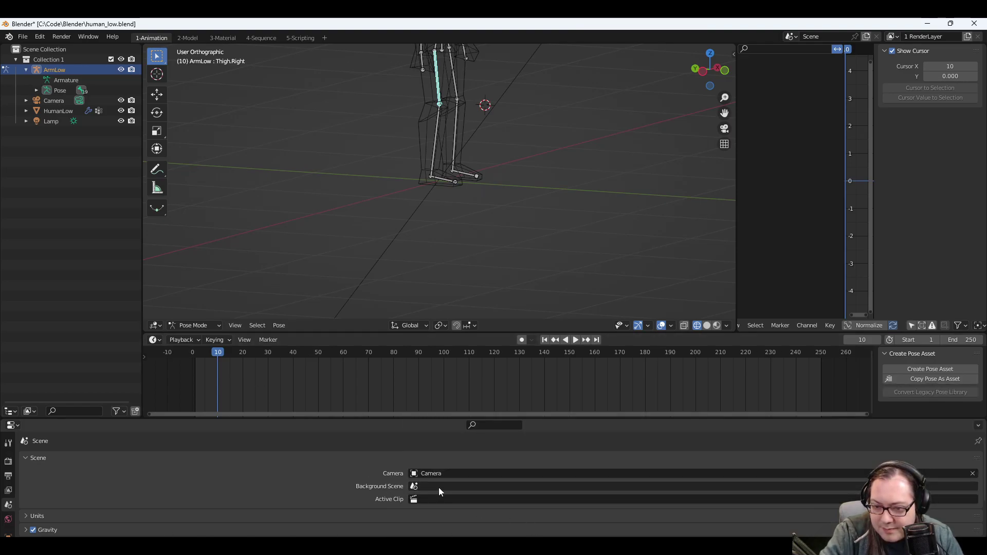
left_click(38, 458)
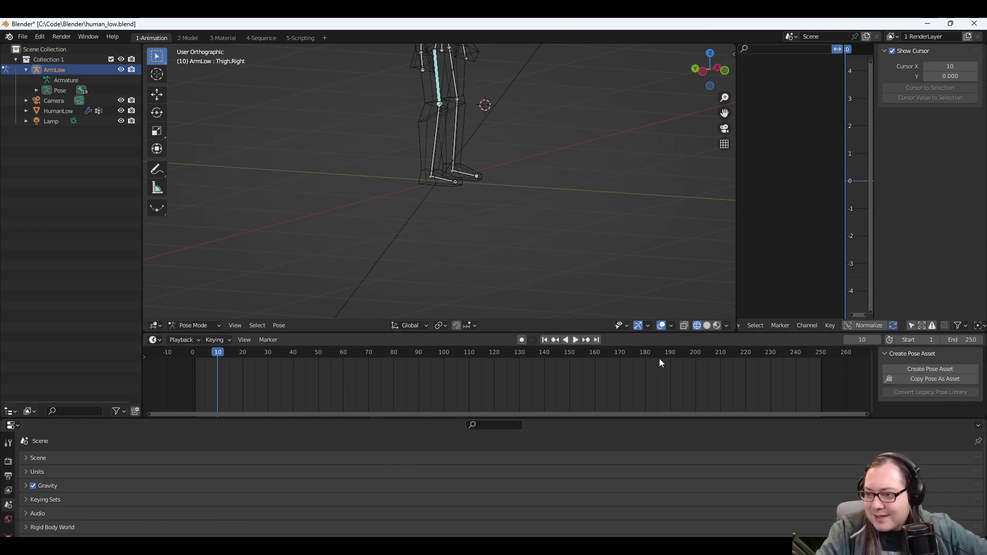
middle_click_drag(488, 163, 492, 194)
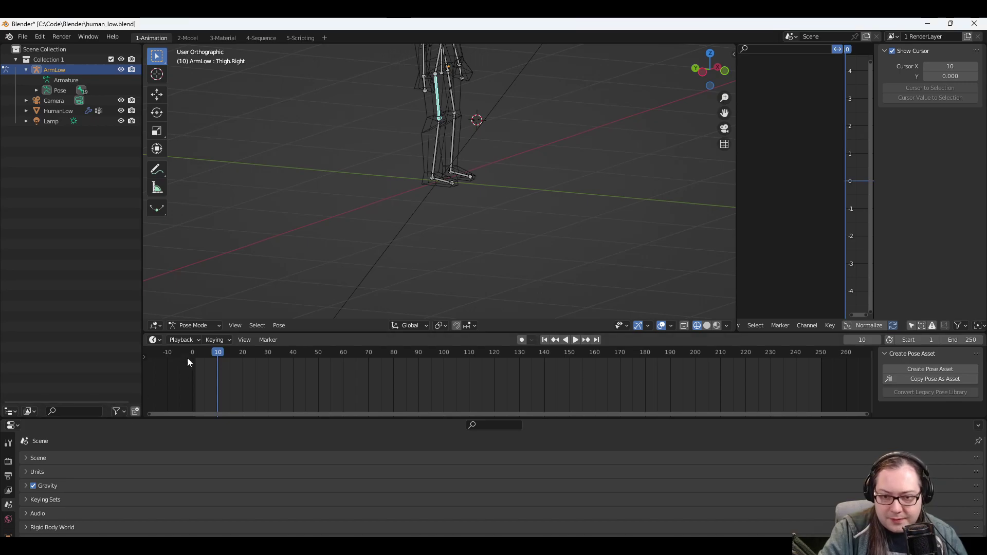
Dismiss the Insert Keyframe menu without keying and return the playhead to frame 0.
mouse_move(189, 357)
left_mouse_down()
mouse_move(202, 354)
mouse_move(194, 358)
left_mouse_up()
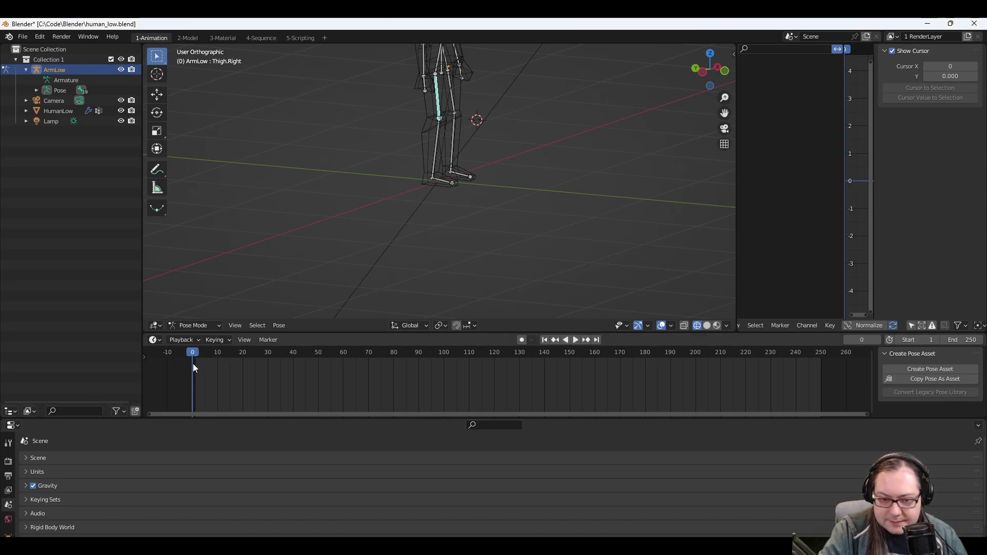
key("i")
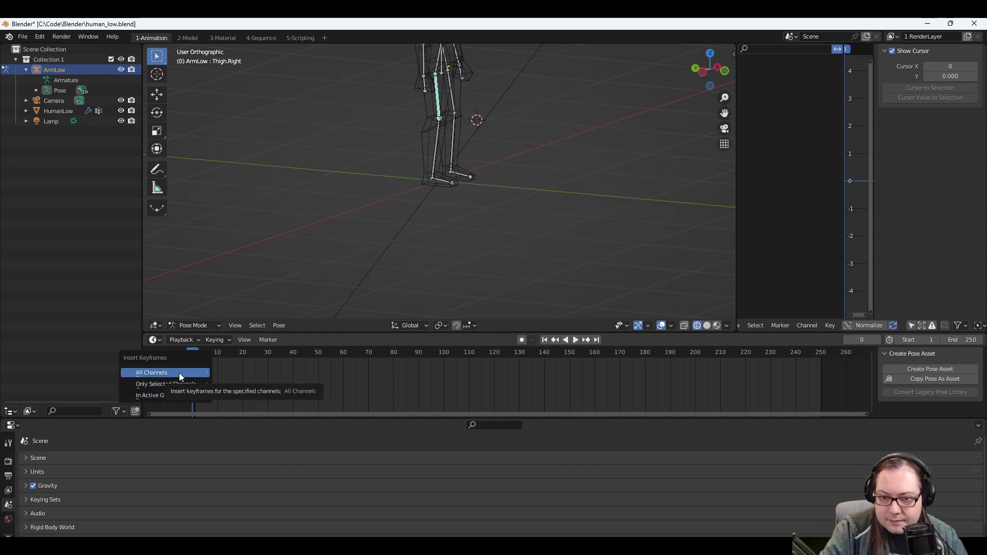
left_click(179, 372)
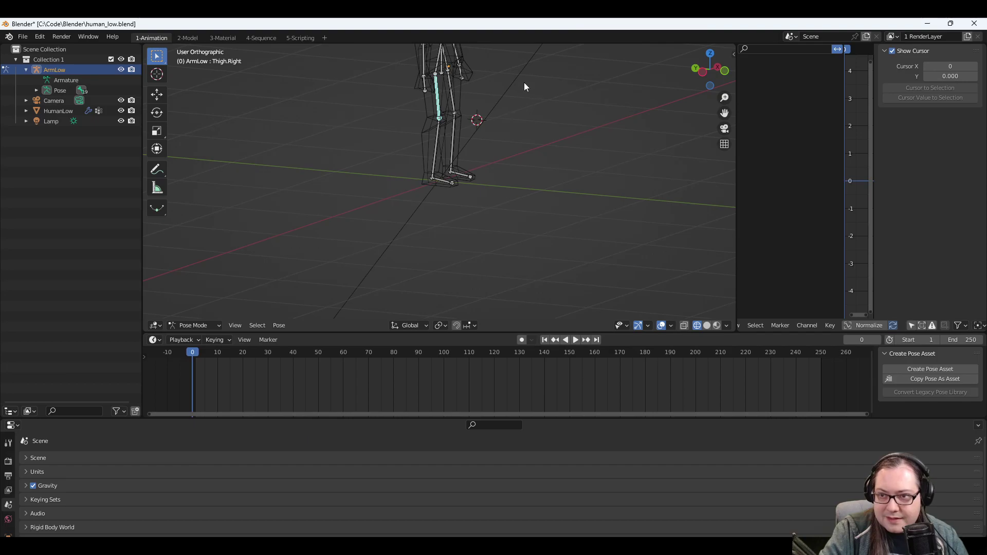
middle_click_drag(524, 84, 492, 90)
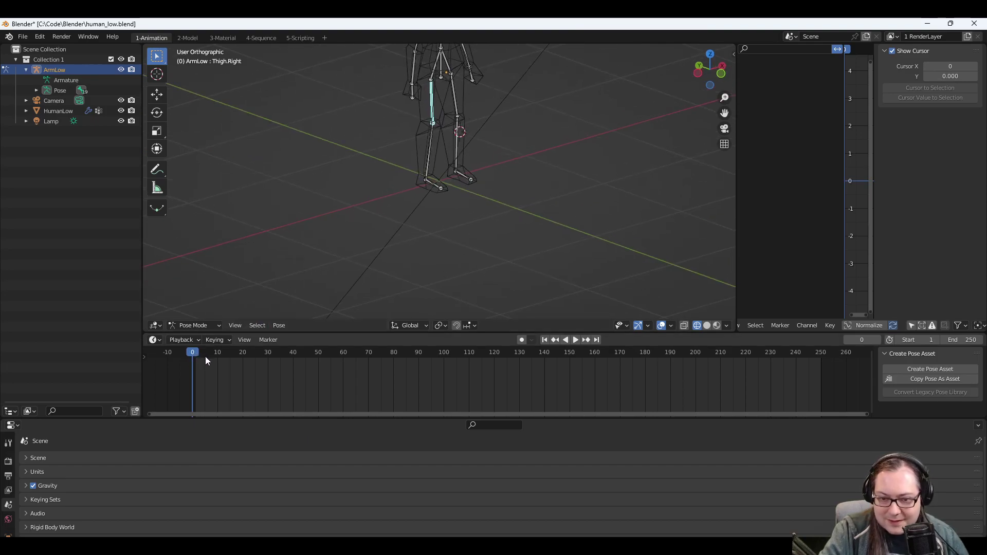
key("Right")
left_click(466, 177)
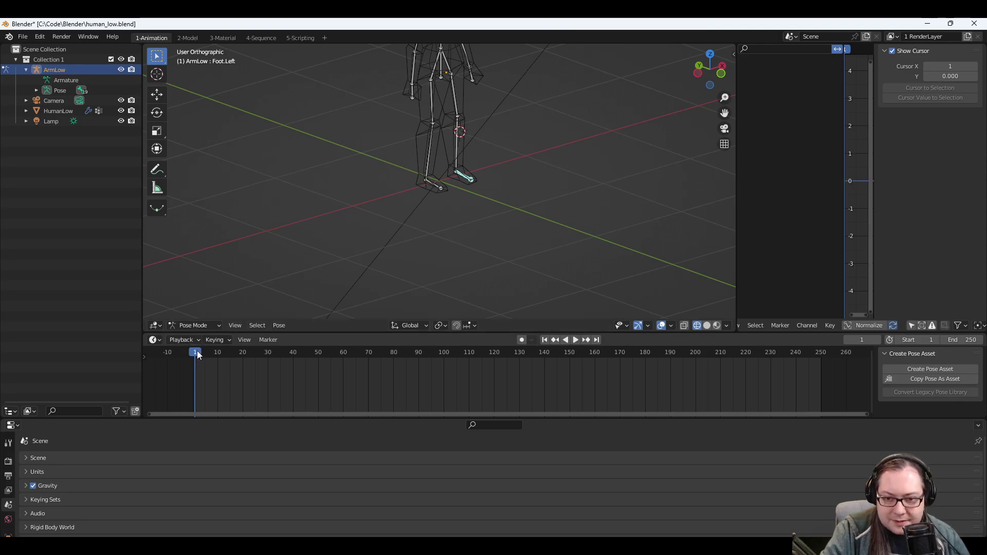
left_click_drag(195, 356, 194, 356)
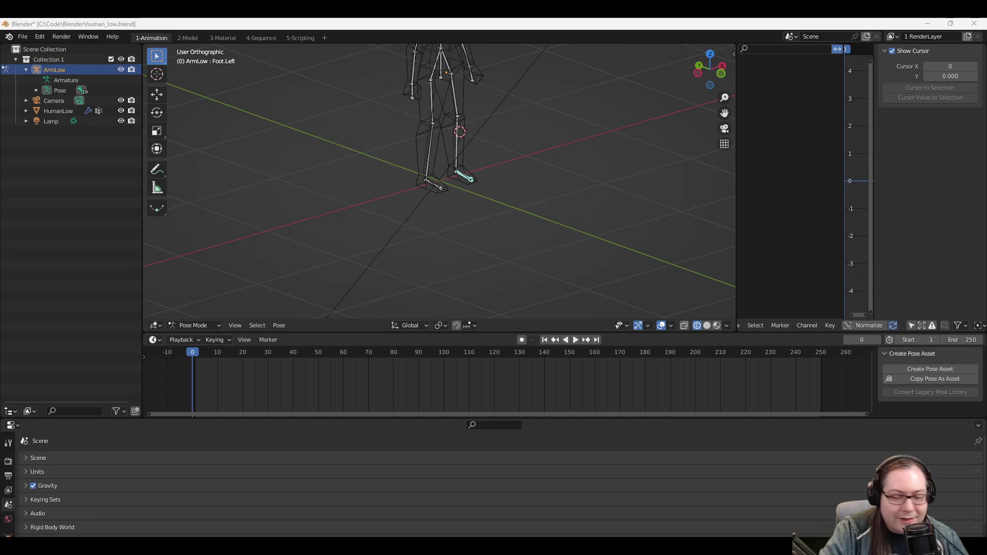
Orbit and zoom the viewport around the rig's legs from several angles.
middle_click_drag(546, 161, 483, 174)
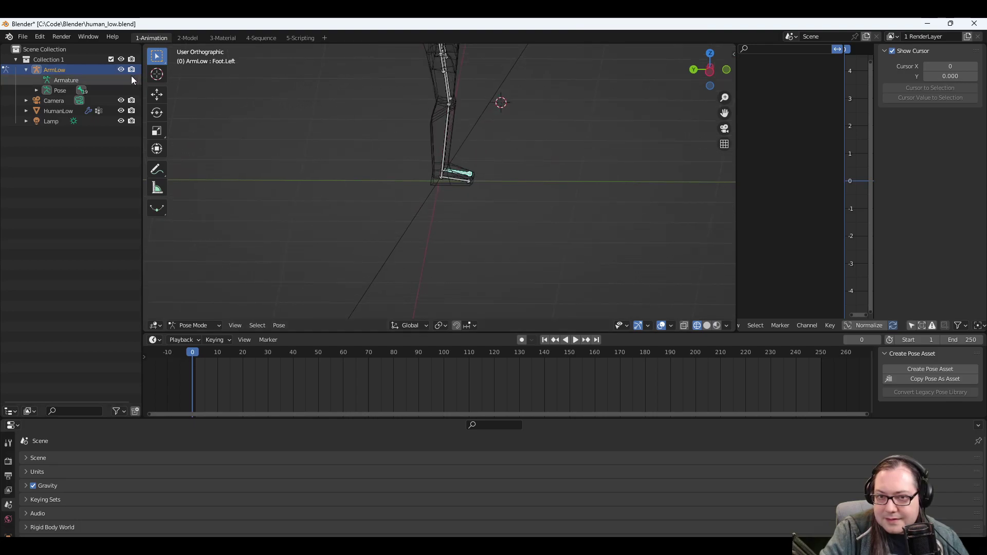
middle_click_drag(670, 226, 640, 226)
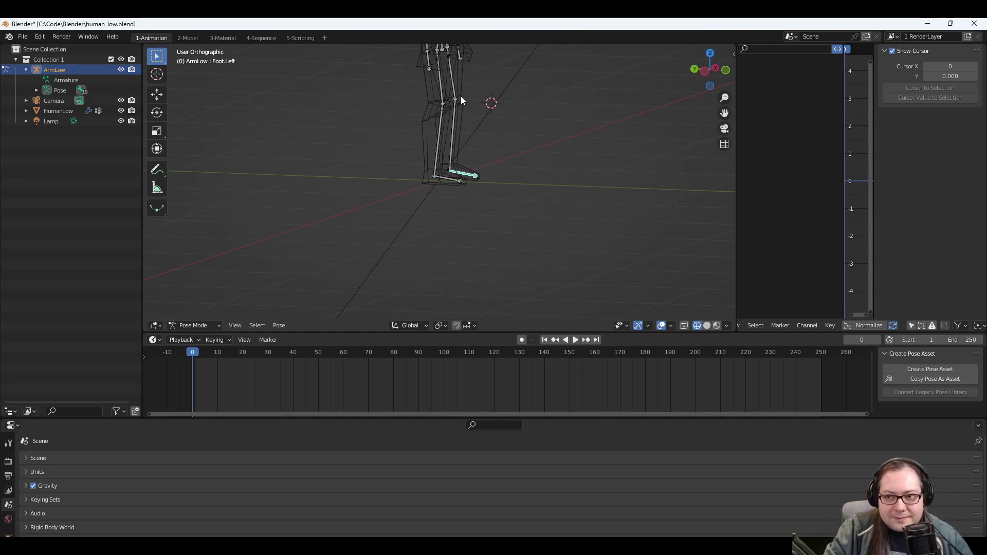
middle_click_drag(507, 174, 520, 148)
scroll(521, 148, "down", 4)
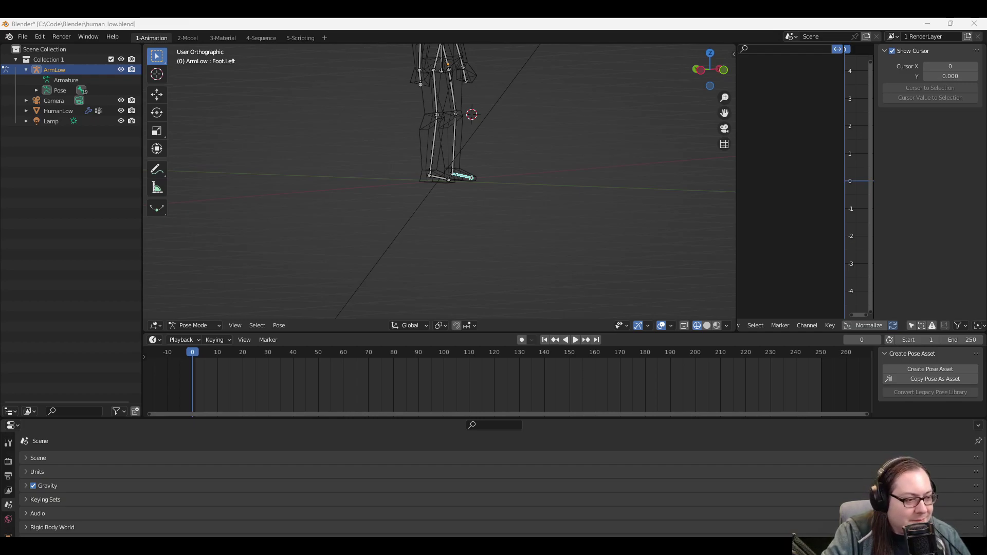
mouse_move(537, 151)
middle_mouse_down()
mouse_move(454, 160)
mouse_move(554, 139)
mouse_move(527, 144)
middle_mouse_up()
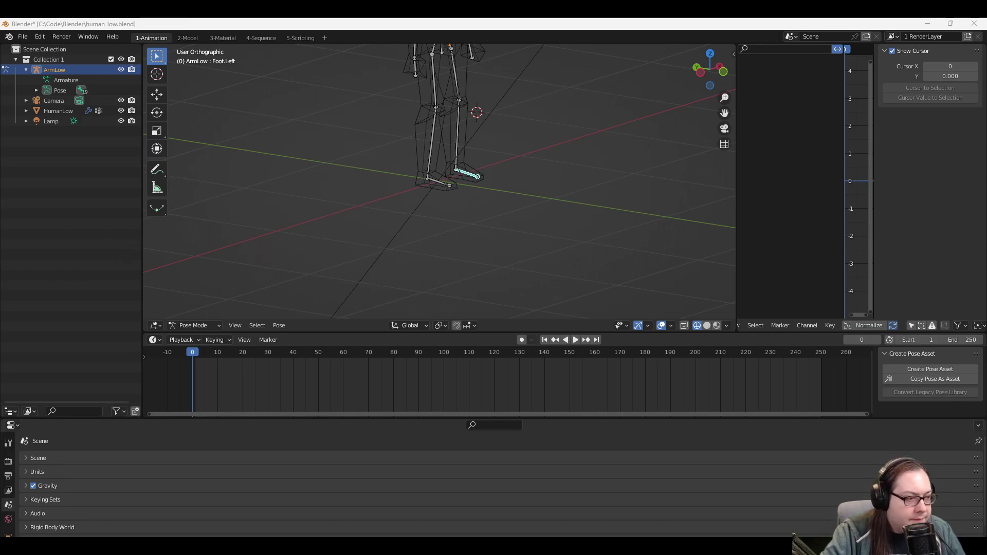
scroll(531, 150, "down", 5)
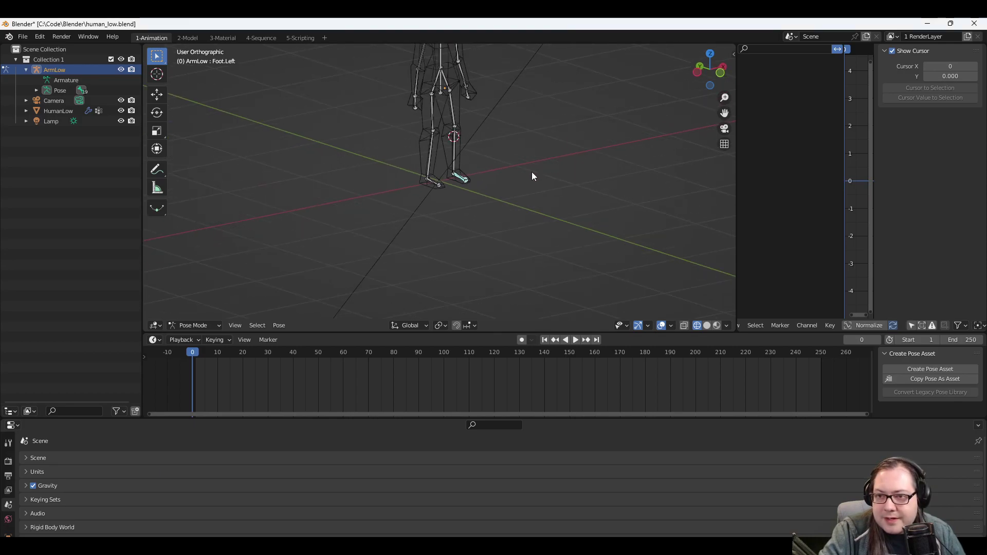
Box-select all bones and key their Location & Rotation at frame 0.
left_click_drag(443, 86, 497, 201)
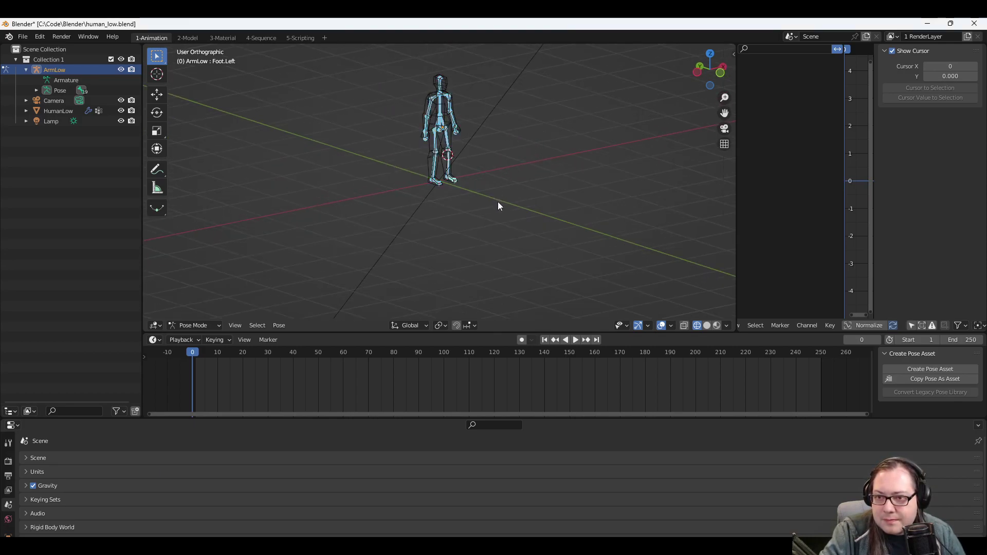
middle_click_drag(498, 202, 231, 132)
middle_click_drag(544, 141, 508, 153)
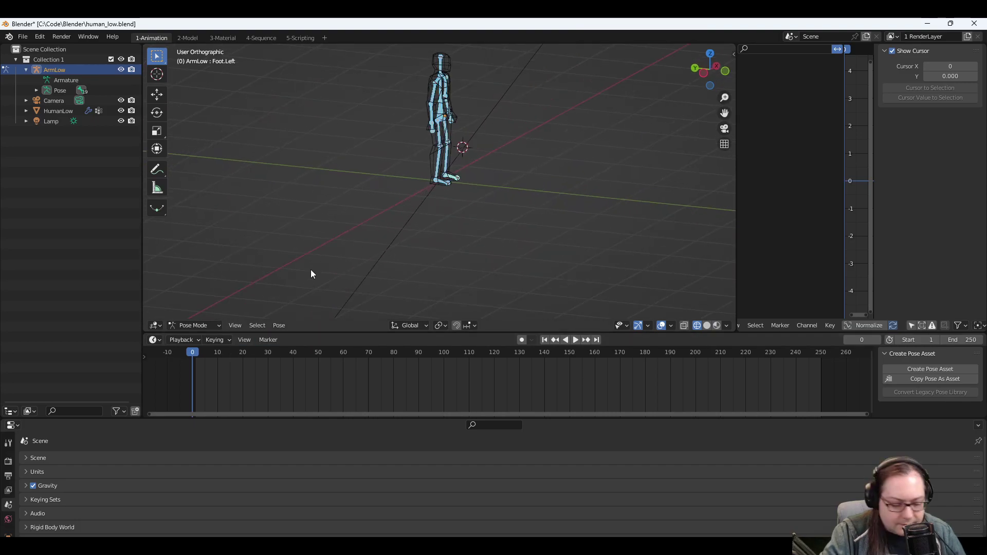
key("i")
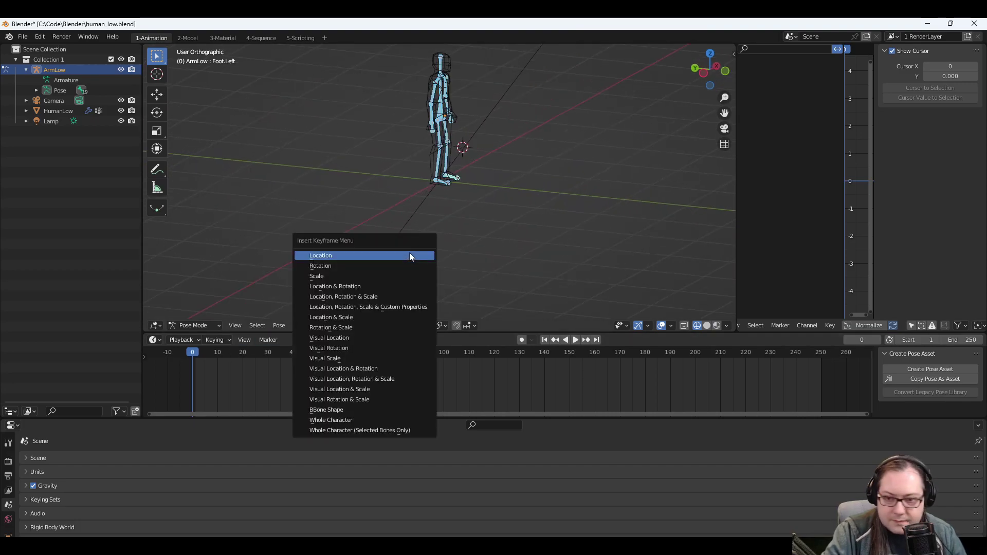
left_click(389, 284)
Insert keyframes for all bones at frame 10 from the timeline menu.
scroll(478, 159, "up", 2)
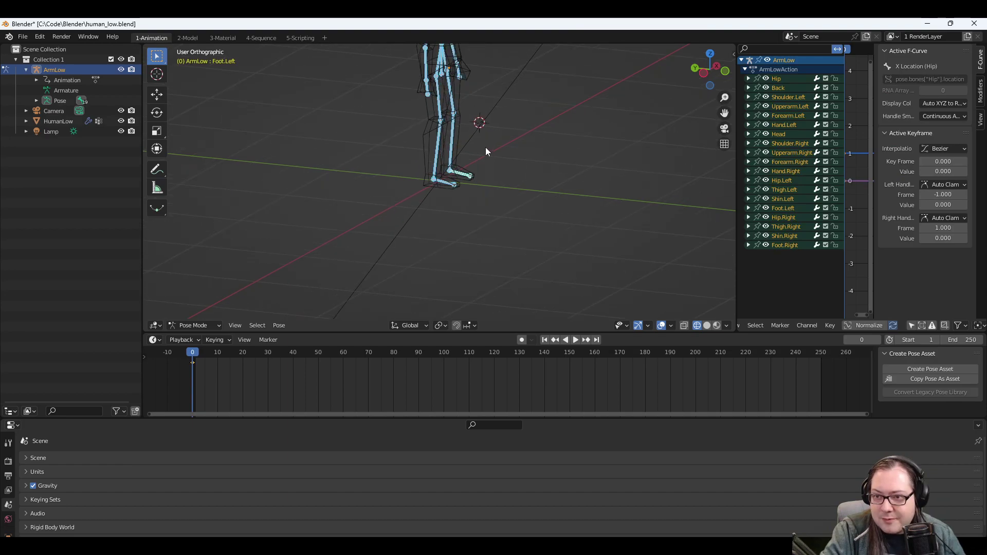
middle_click_drag(485, 147, 501, 136)
mouse_move(535, 108)
middle_mouse_down()
mouse_move(552, 118)
mouse_move(542, 101)
middle_mouse_up()
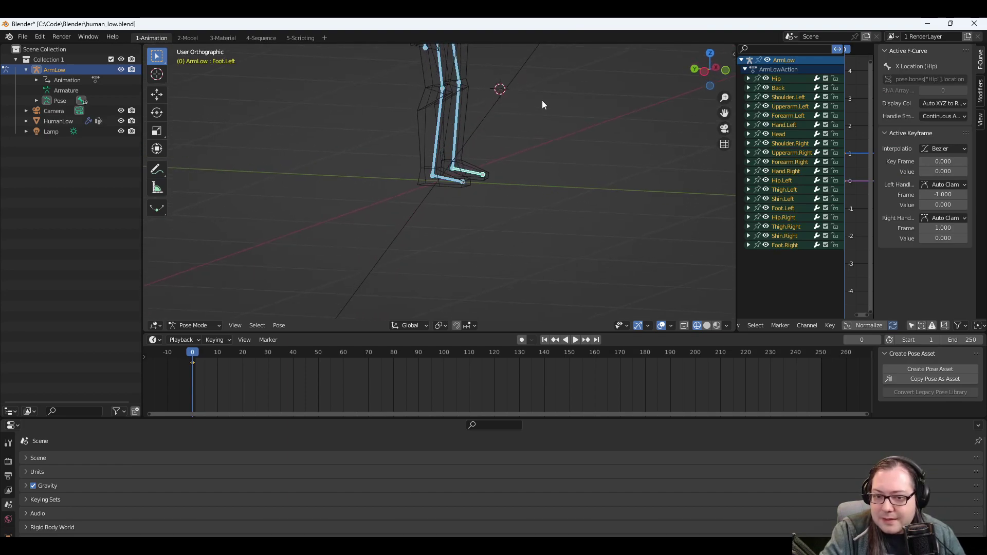
left_click_drag(218, 353, 220, 355)
scroll(504, 202, "down", 4)
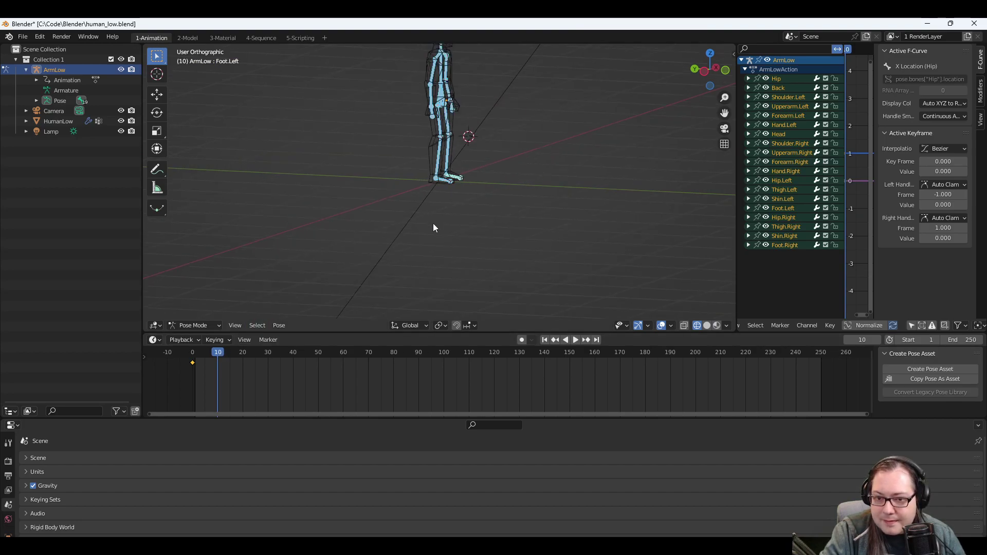
right_click(220, 353)
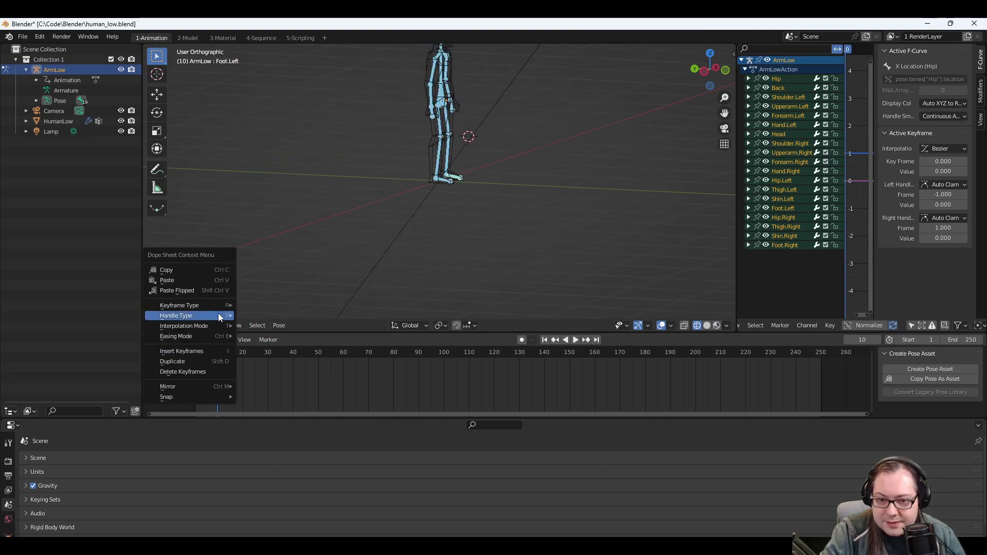
mouse_move(208, 305)
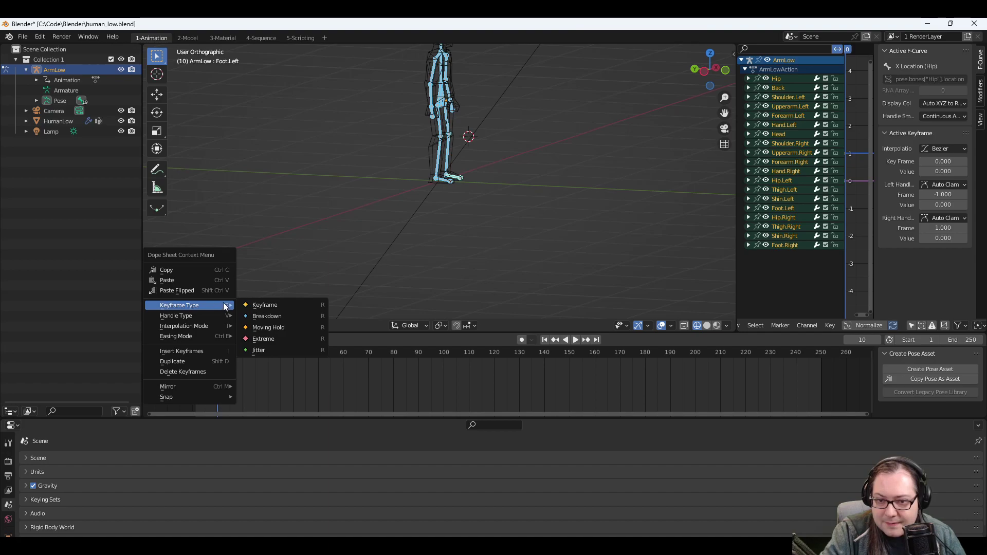
left_click(185, 351)
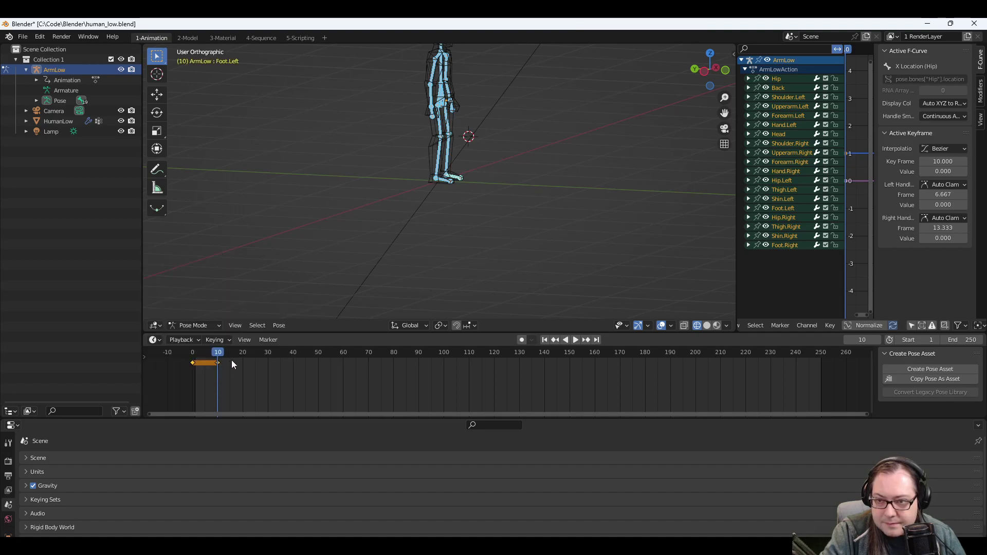
Select Shin.Right and rotate it to bend the right lower leg.
left_click(440, 141)
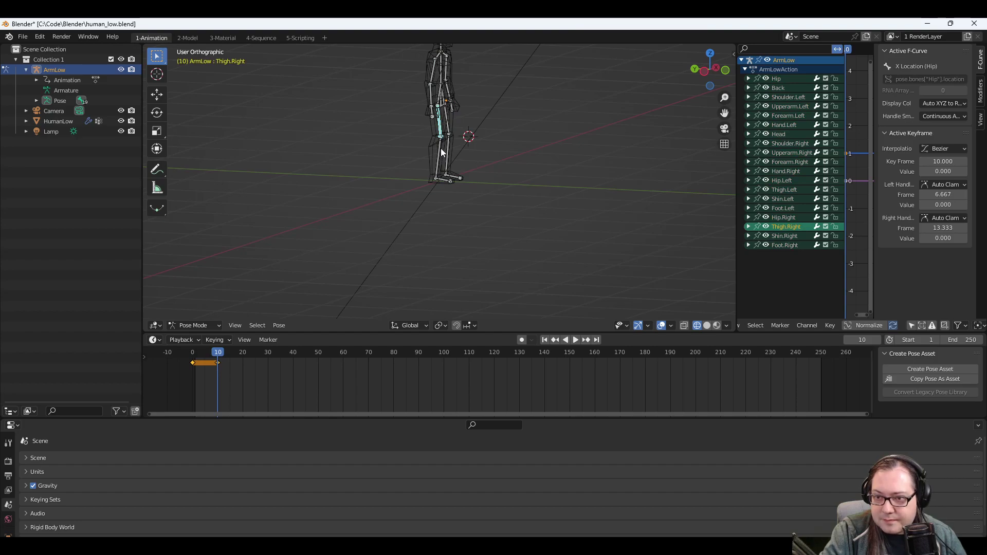
left_click(441, 152)
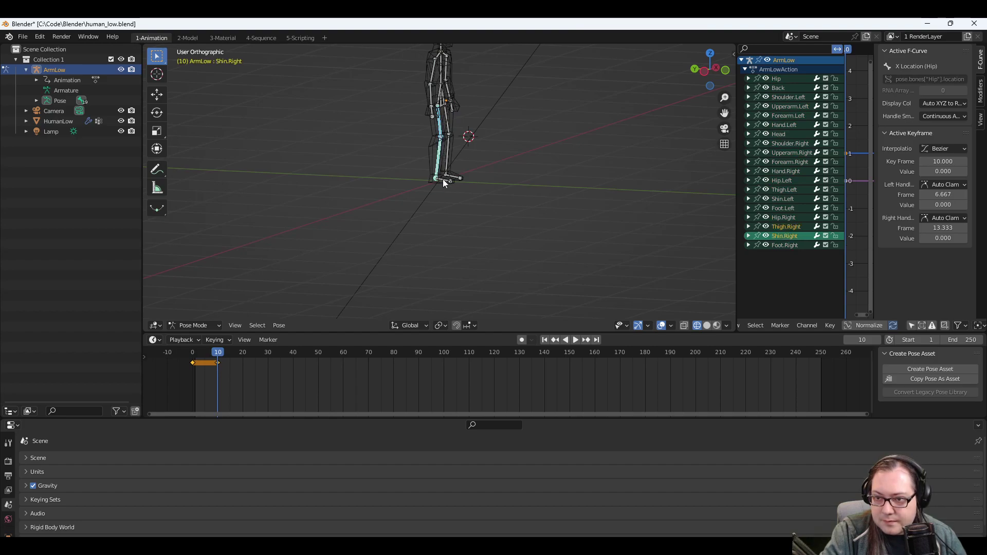
key("r")
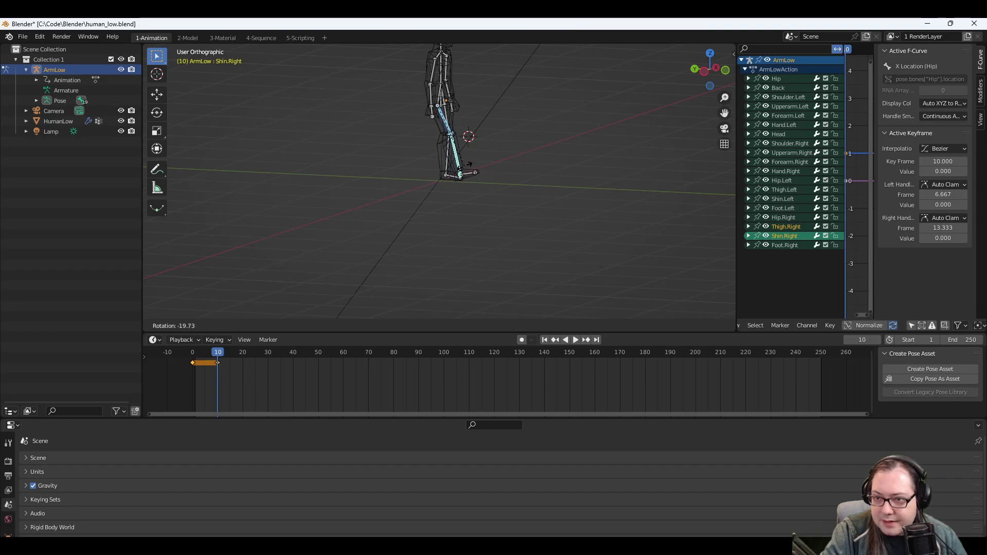
left_click(467, 169)
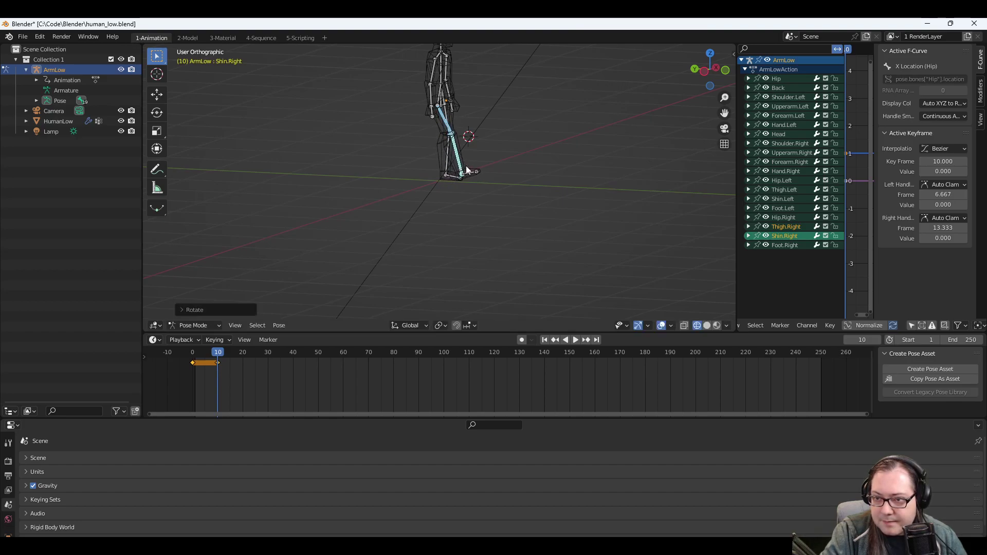
Cancel a Foot.Right rotation and rotate Shin.Right again into its final angle.
left_click(473, 174)
key("r")
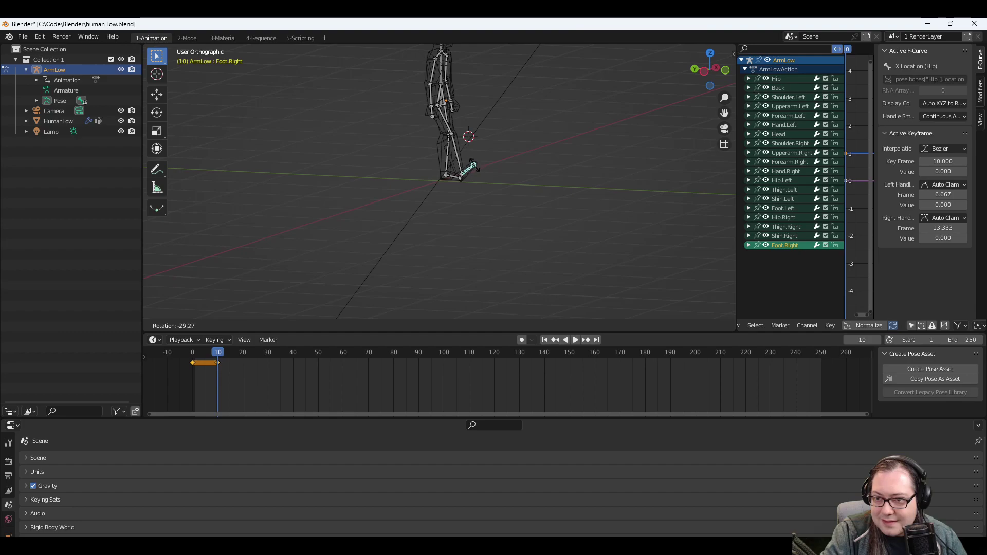
key("Escape")
key("ctrl+Tab")
key("ctrl+Tab")
left_click(457, 153)
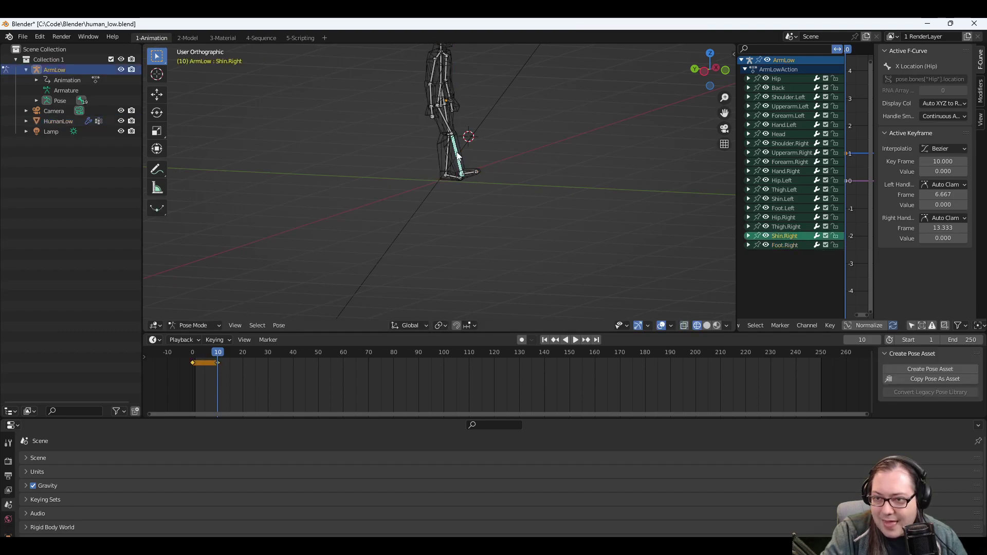
key("r")
left_click(450, 155)
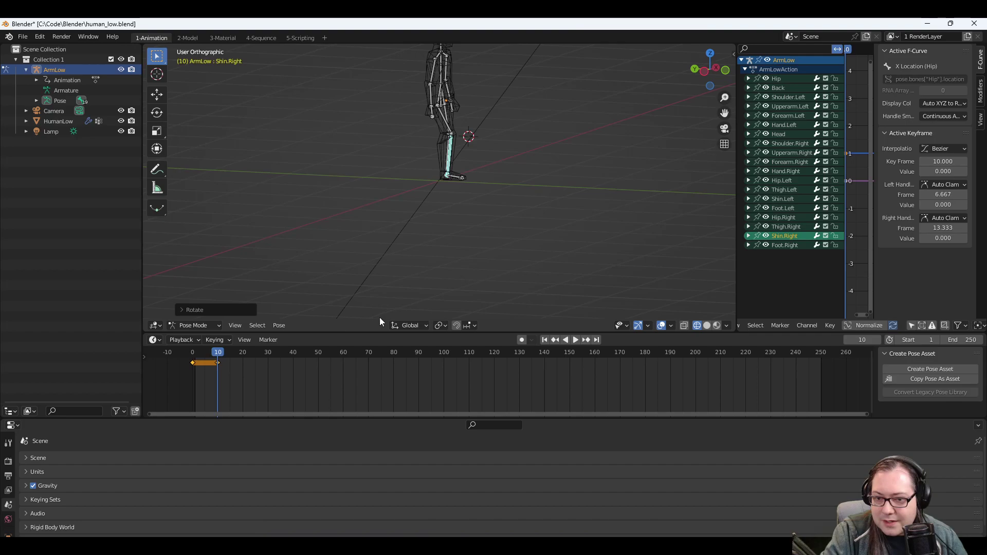
Play and scrub the right-leg animation, stopping with the current frame at 10.
left_click(576, 341)
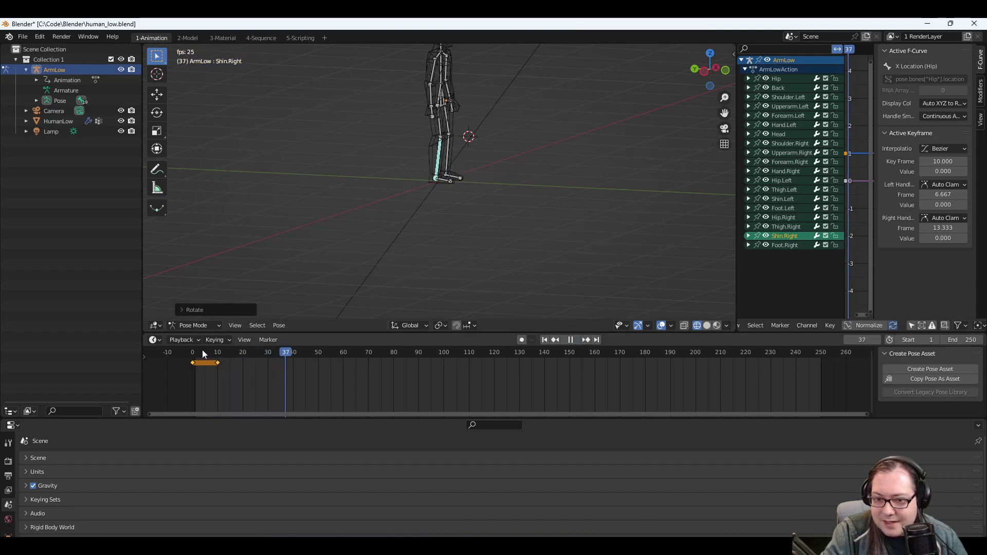
left_click(193, 352)
left_click(570, 340)
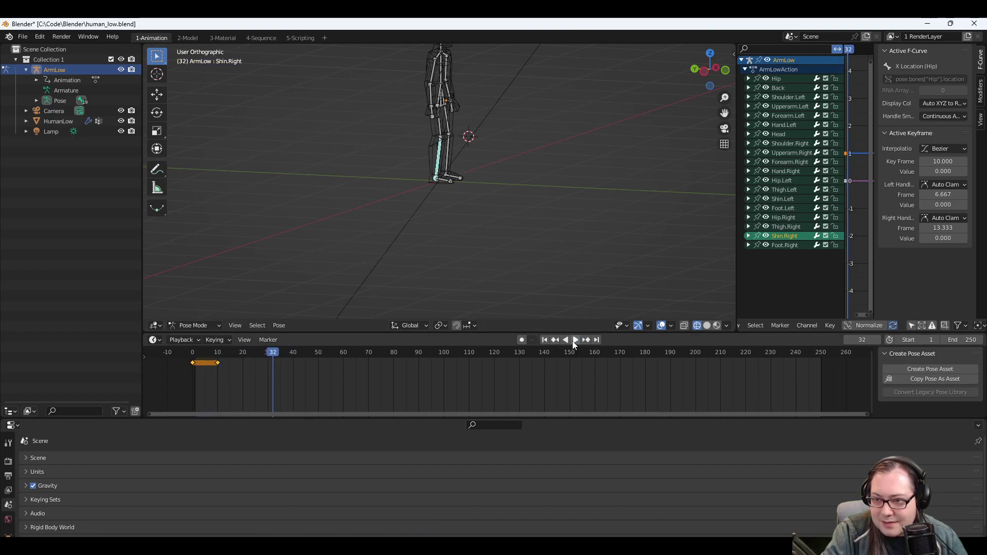
left_click(192, 352)
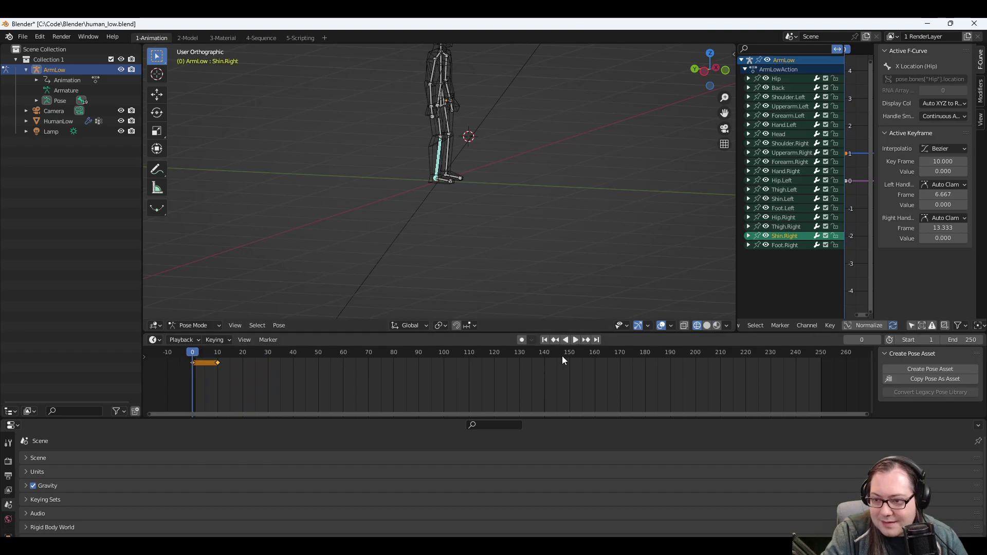
left_click(576, 340)
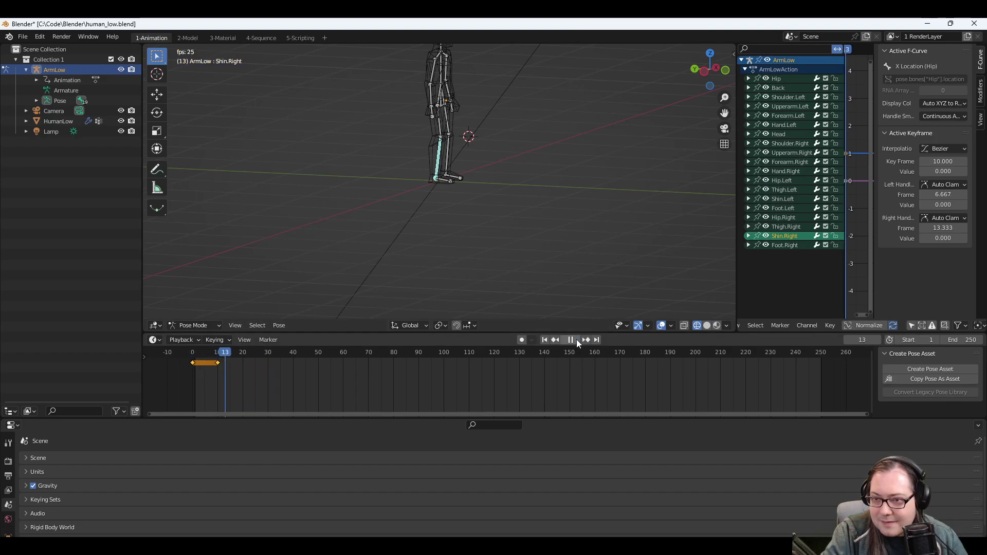
left_click_drag(222, 351, 218, 353)
key("space")
left_click(218, 363)
key("space")
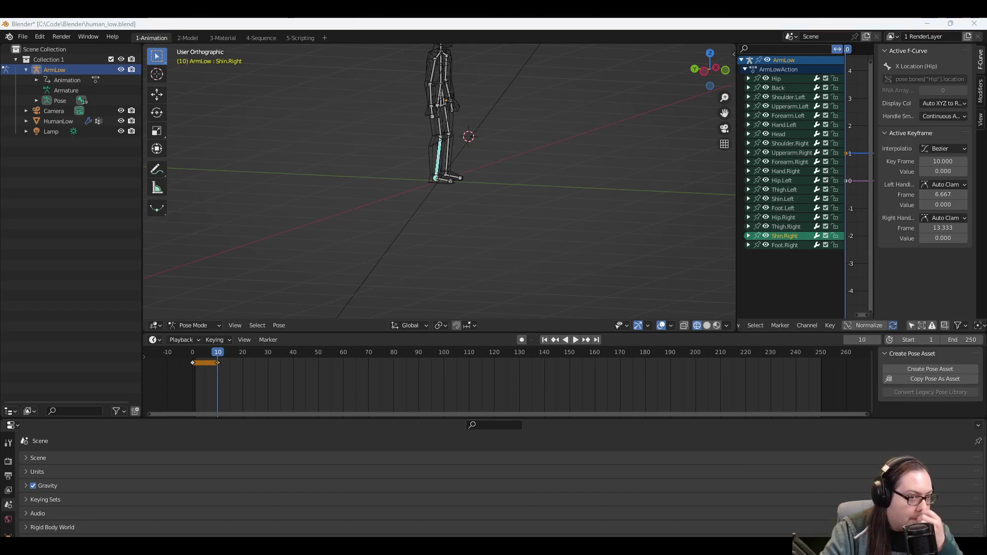
scroll(426, 214, "up", 4)
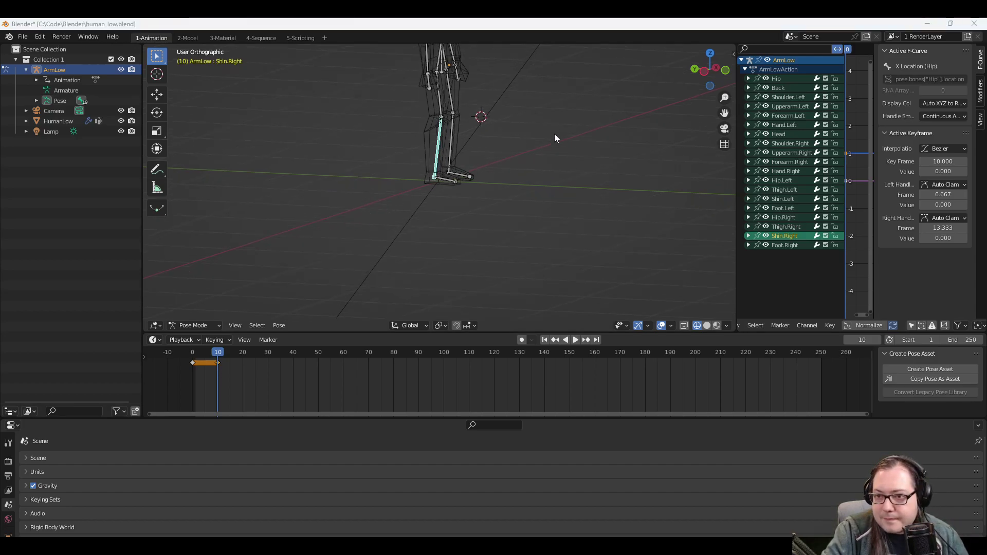
scroll(426, 214, "down", 1)
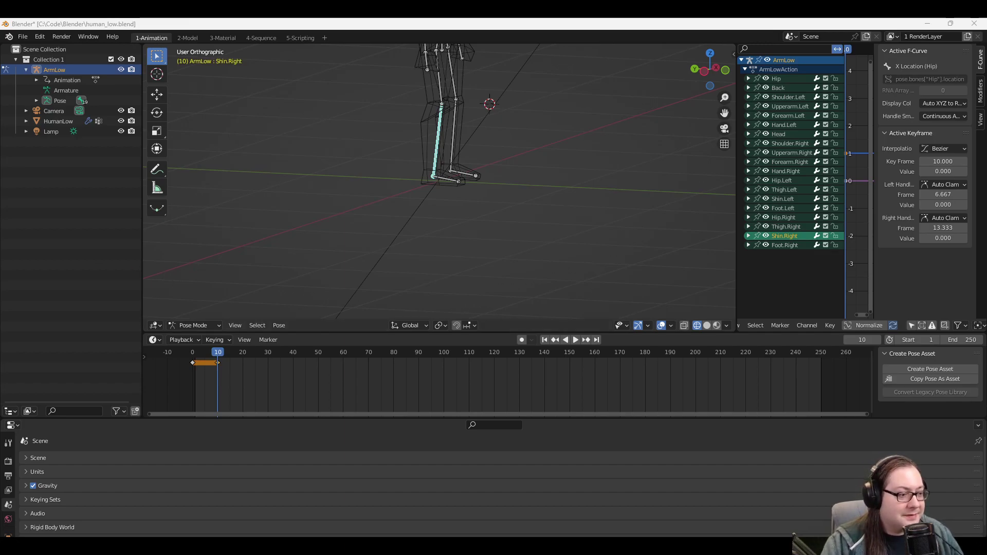
Delete the frame-10 keyframe, then re-insert keys for all bones at frame 10.
right_click(218, 363)
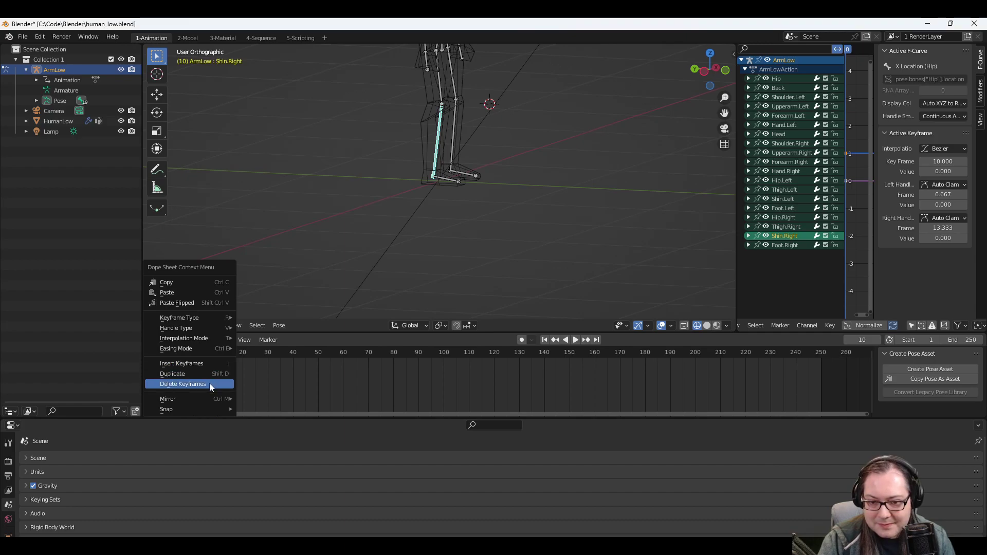
left_click(209, 383)
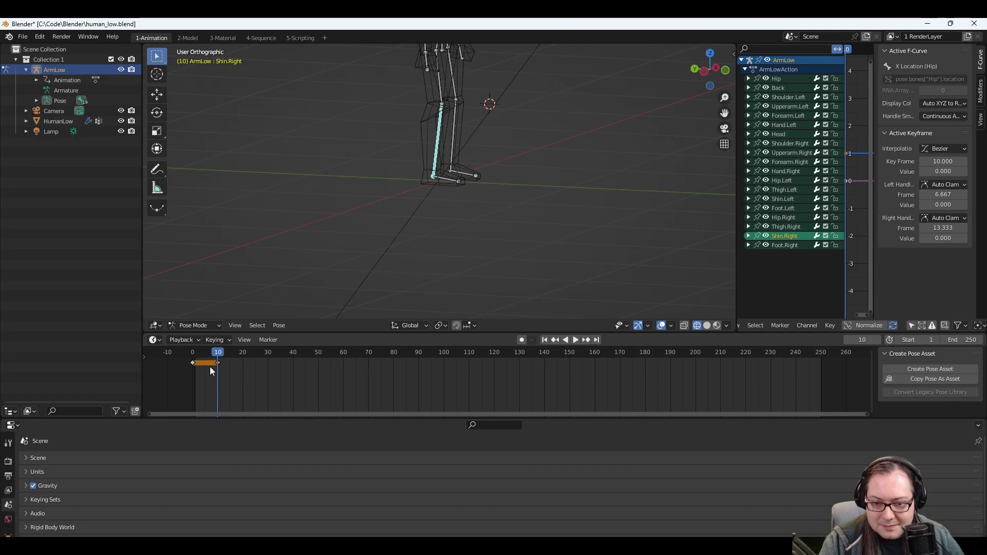
key("a")
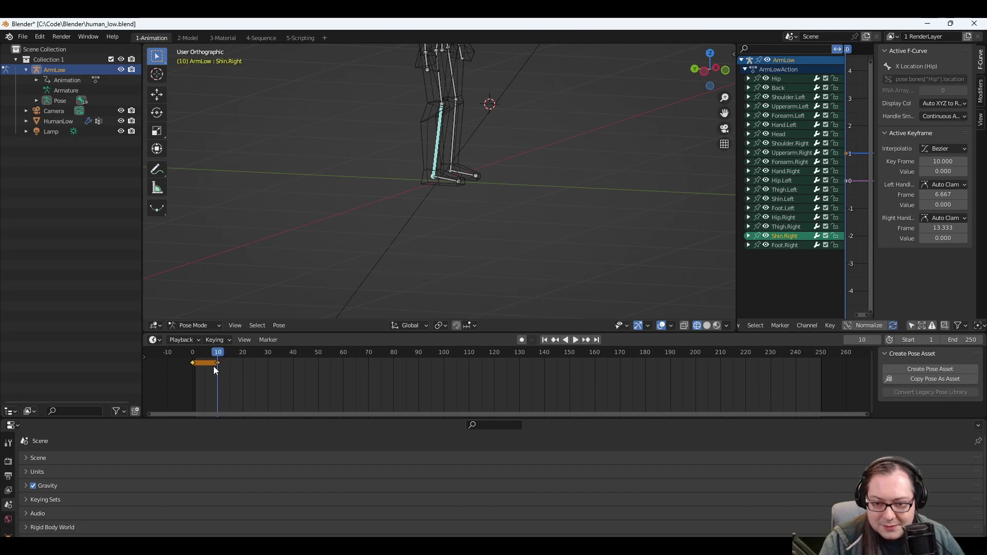
key("ctrl+v")
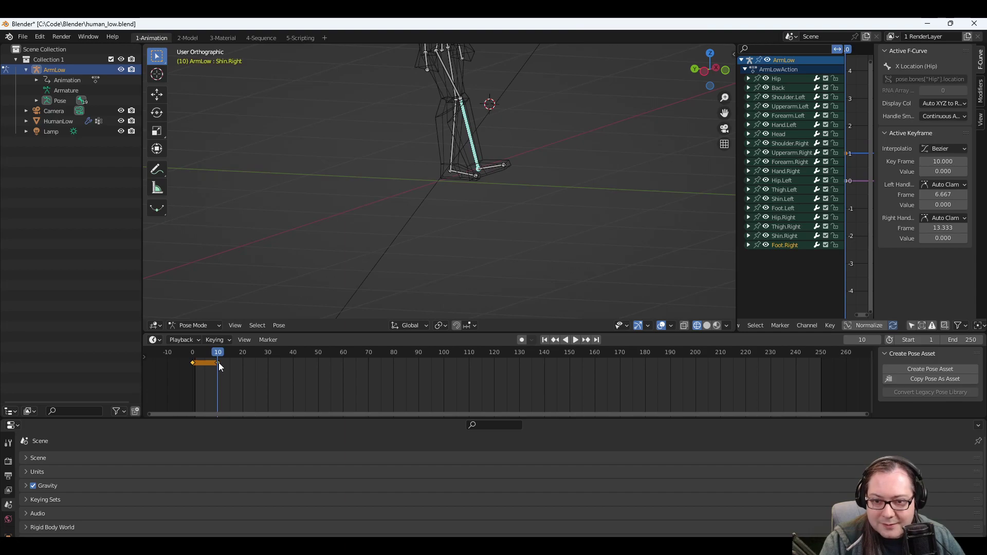
right_click(218, 362)
left_click(206, 344)
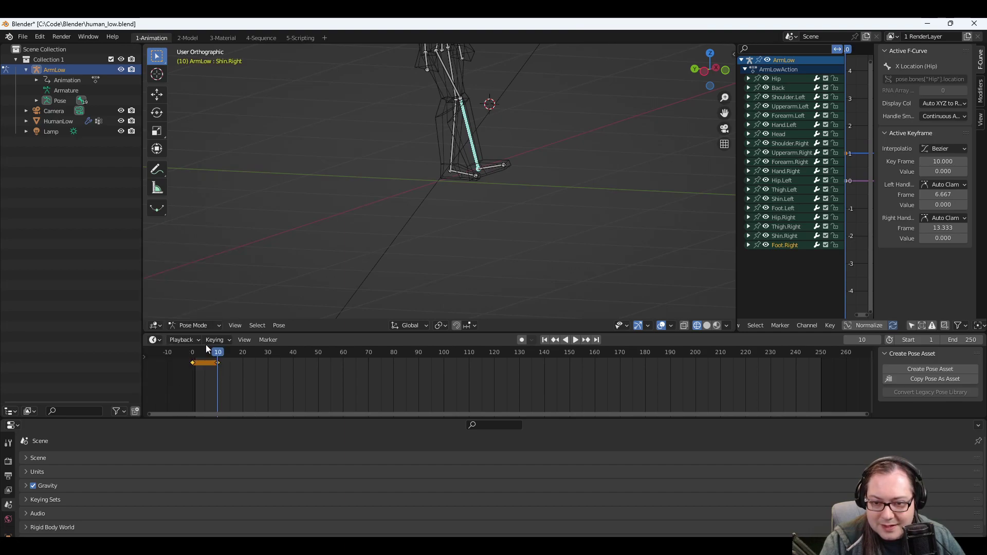
key("space")
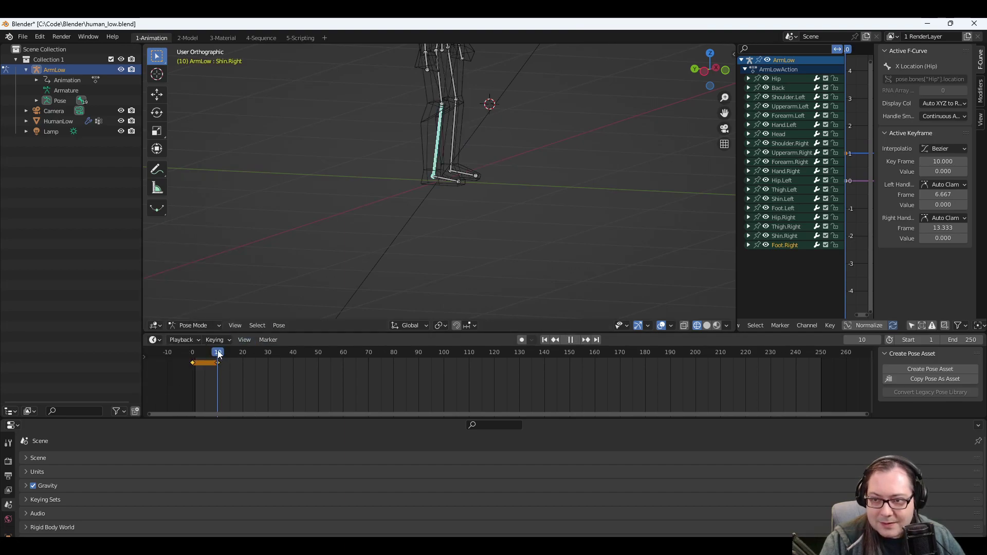
left_click_drag(217, 354, 193, 356)
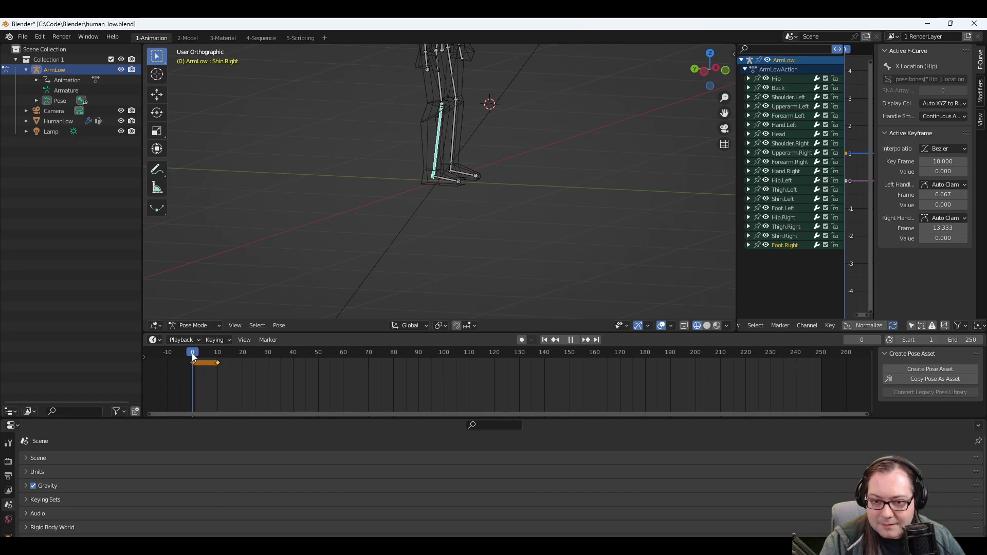
Delete the frame-10 keys again so only the frame 0 keyframe remains.
right_click(217, 363)
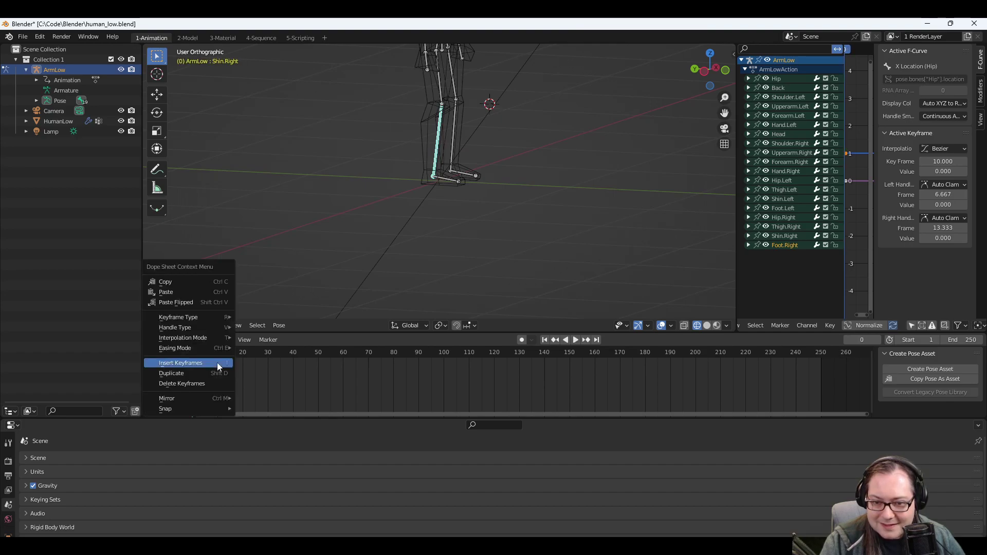
left_click(199, 383)
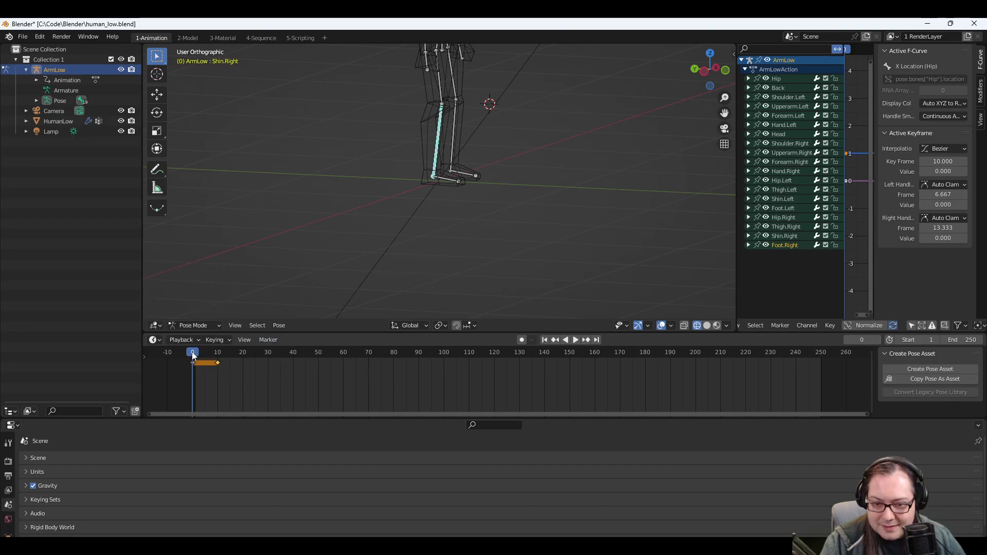
key("space")
key("space")
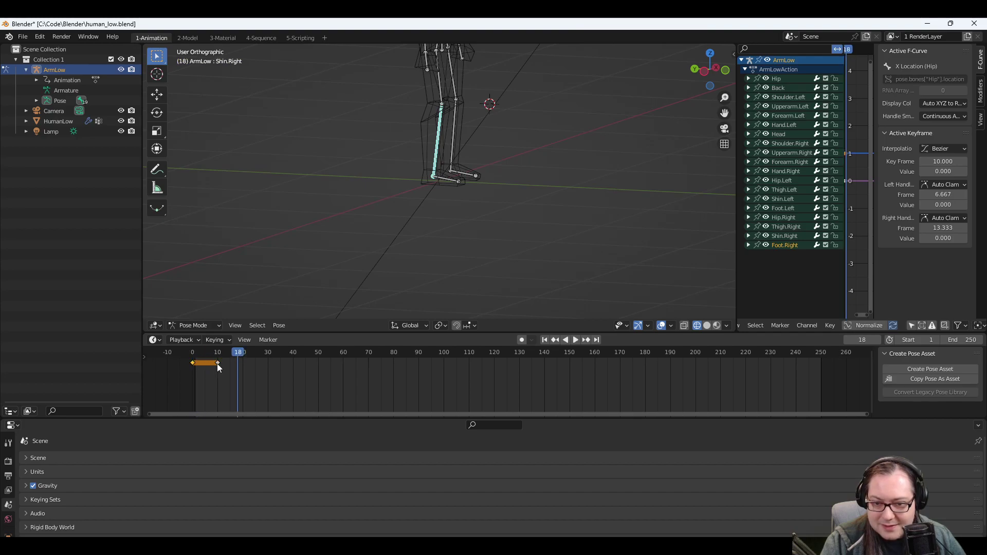
right_click(218, 361)
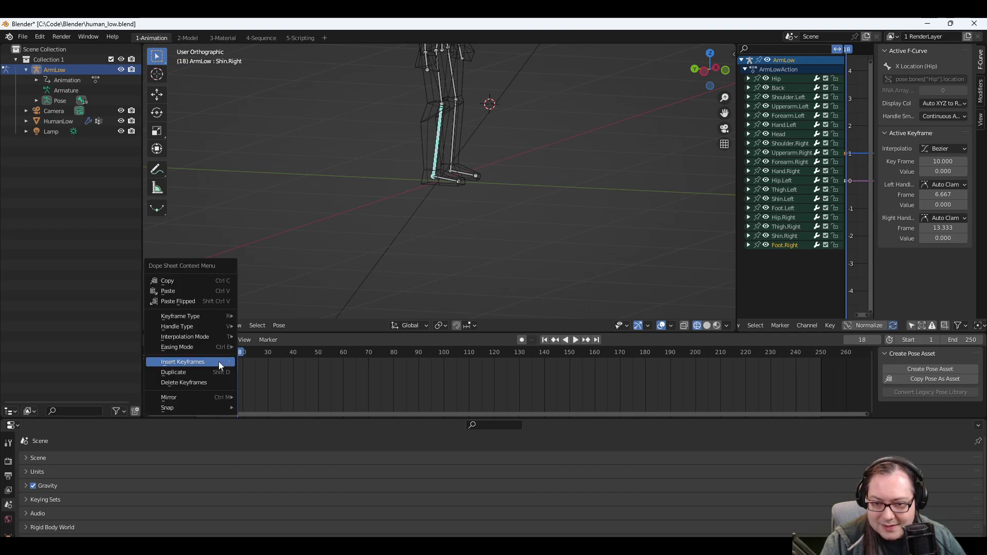
left_click(199, 383)
mouse_move(230, 355)
left_mouse_down()
mouse_move(215, 356)
mouse_move(243, 356)
left_mouse_up()
key("space")
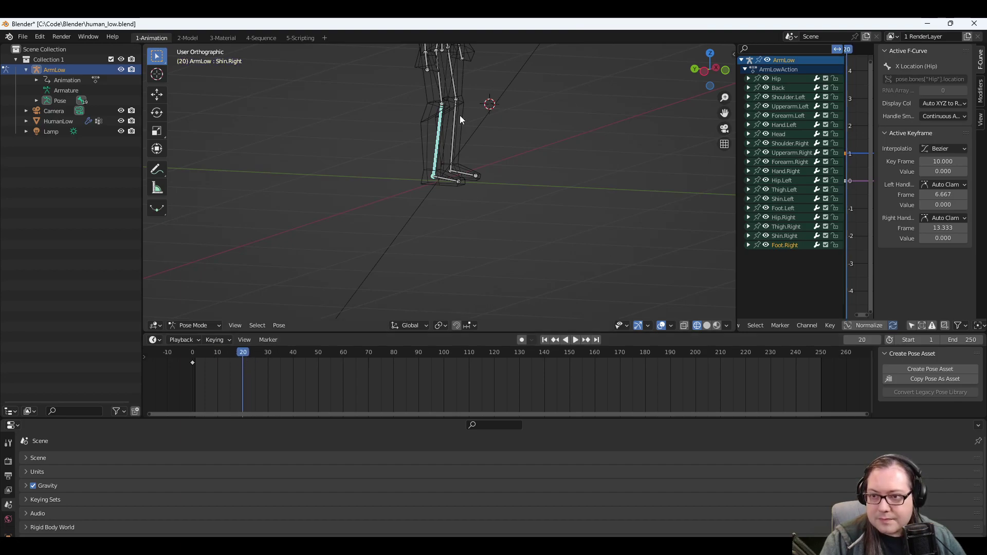
At frame 20, swing Thigh.Right forward and rotate Shin.Right so the lower leg hangs straight.
key("r")
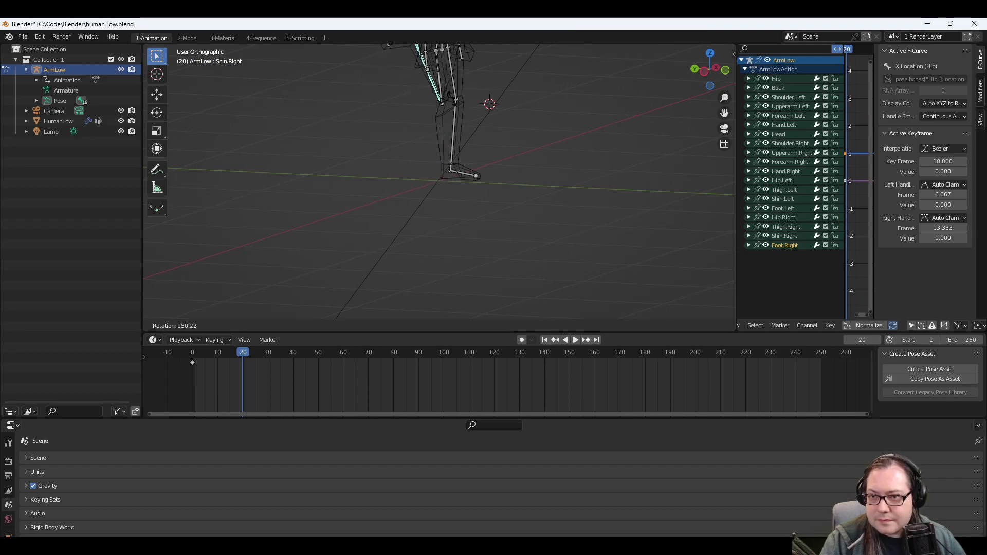
right_click(478, 150)
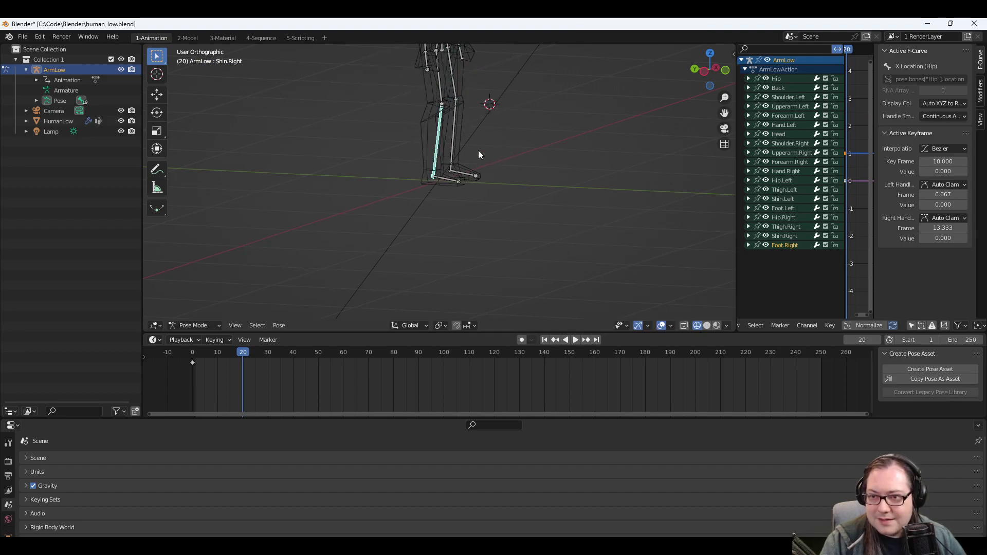
key("r")
right_click(455, 104)
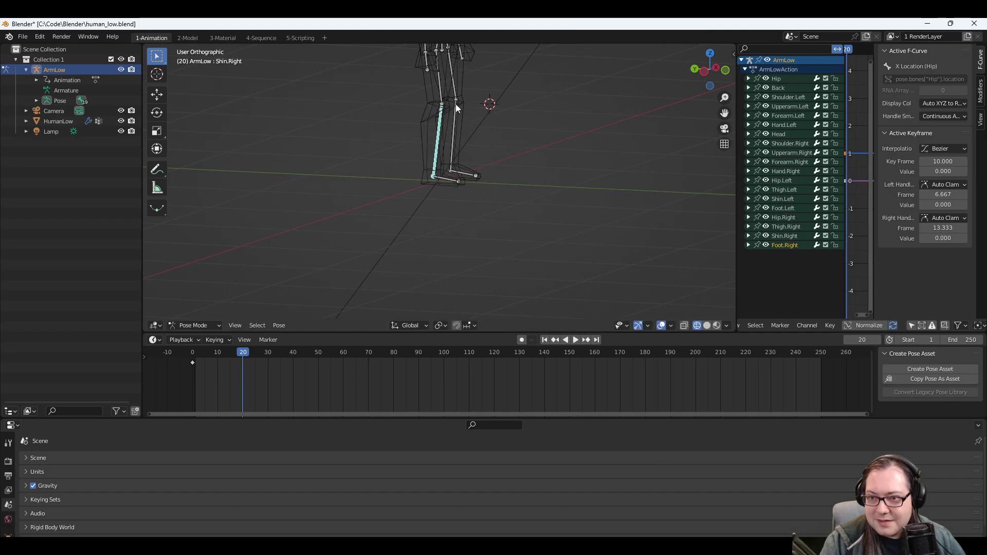
left_click(439, 88)
key("r")
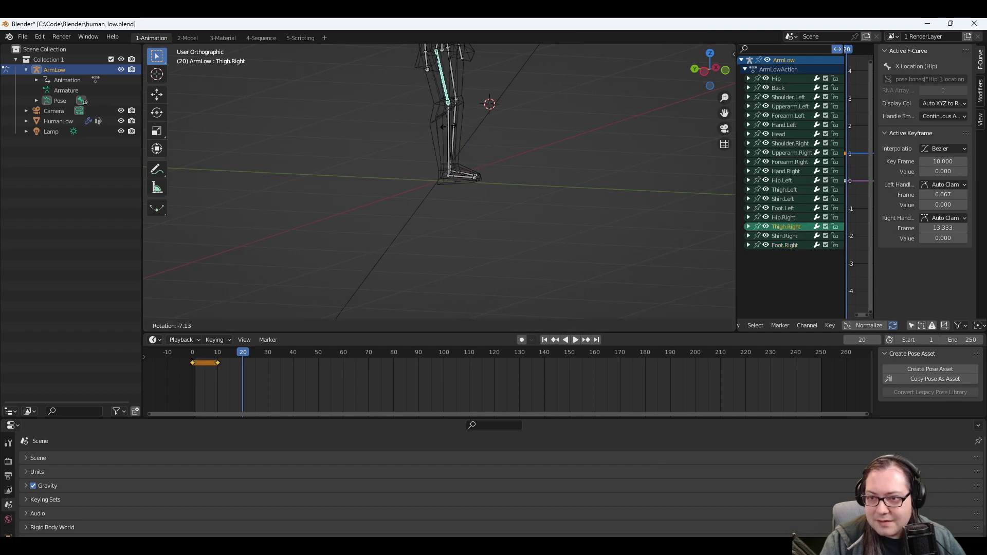
left_click(463, 113)
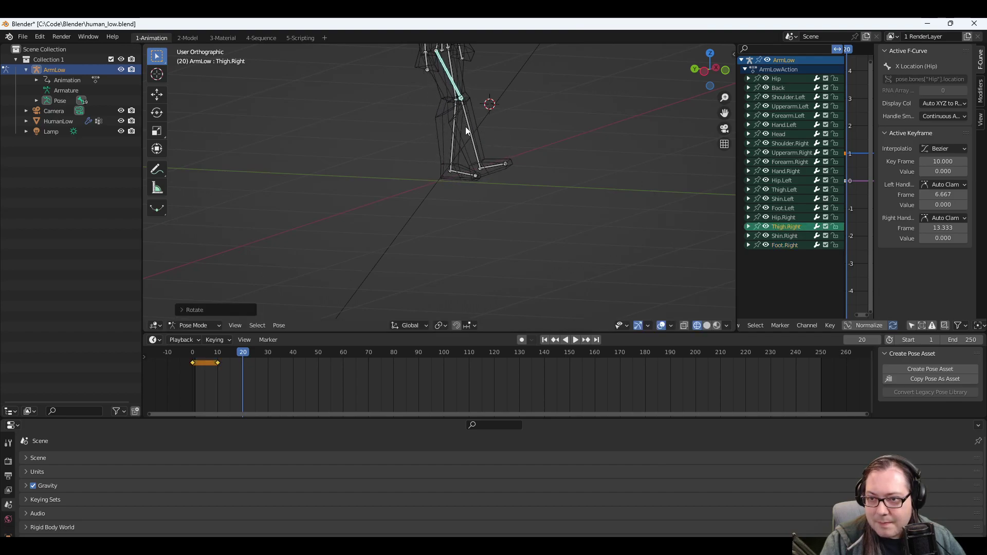
left_click(466, 128)
key("r")
left_click(457, 133)
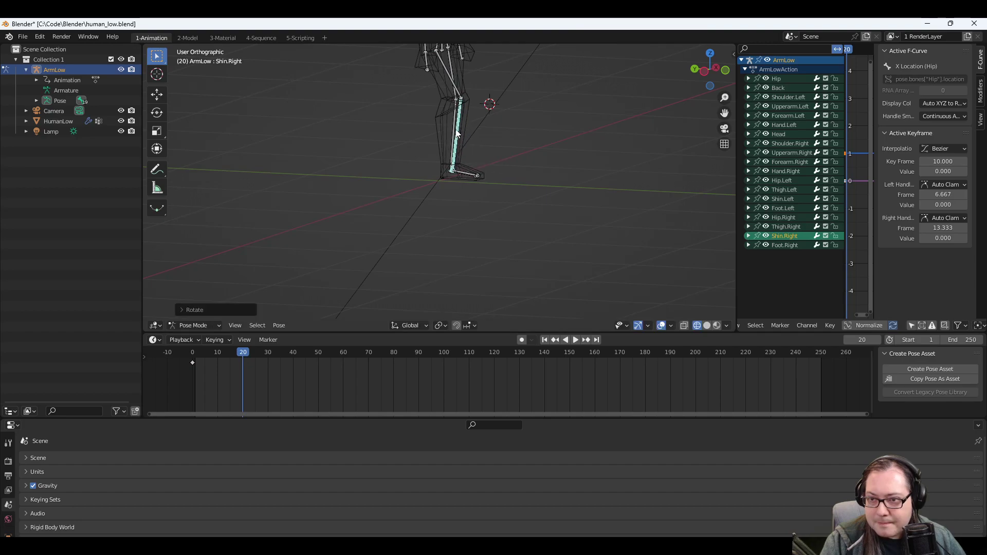
Tip Foot.Right downward and insert a keyframe for the leg pose at frame 20.
left_click(467, 174)
key("r")
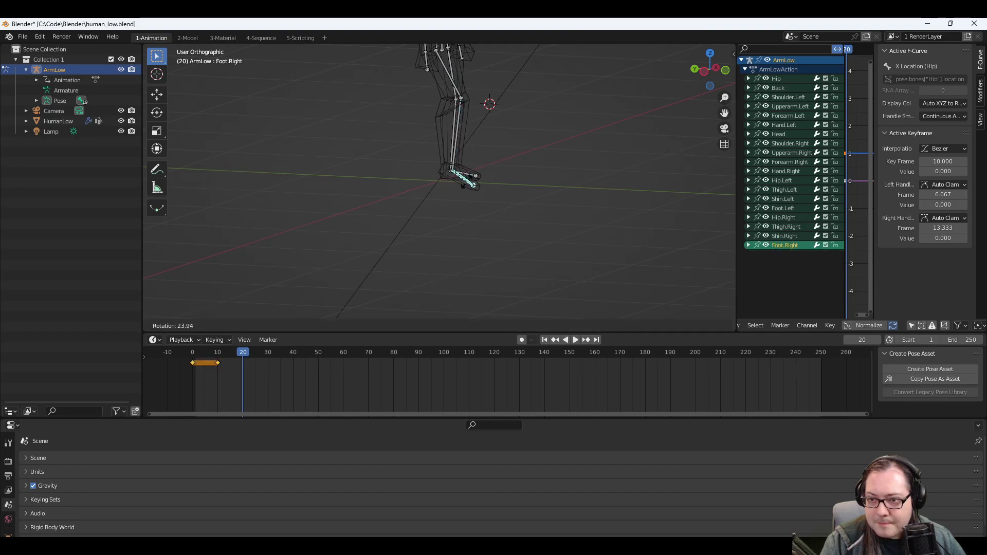
left_click(468, 185)
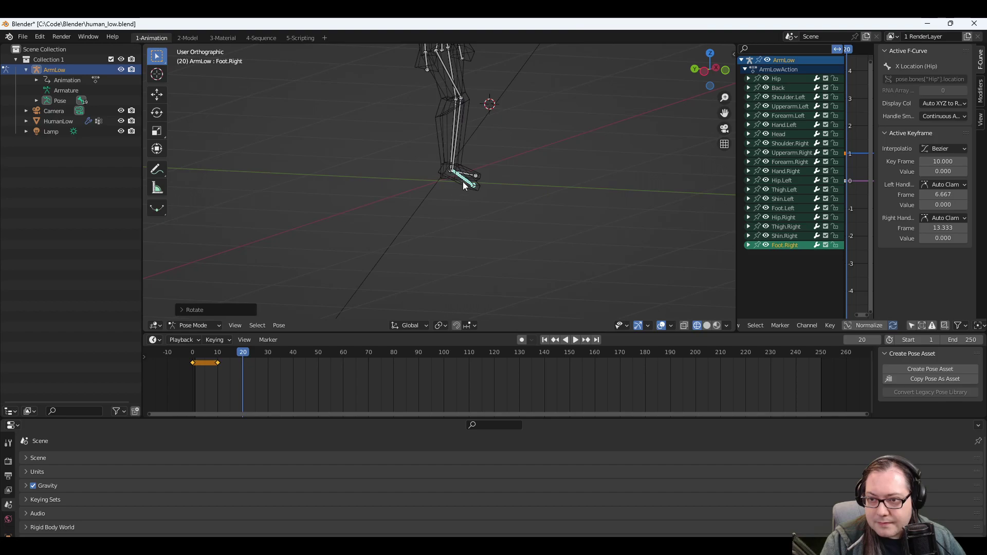
middle_click_drag(475, 180, 526, 163)
key("r")
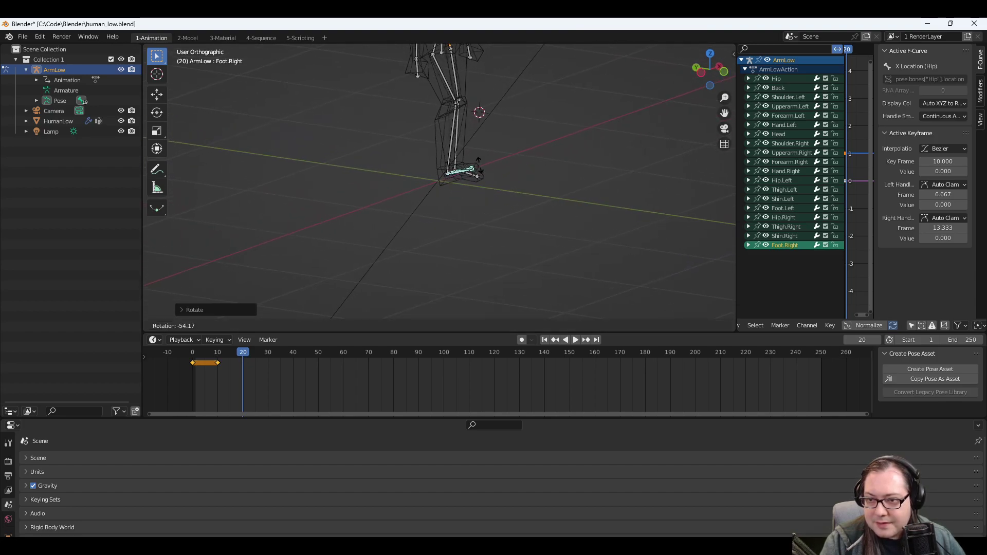
right_click(481, 167)
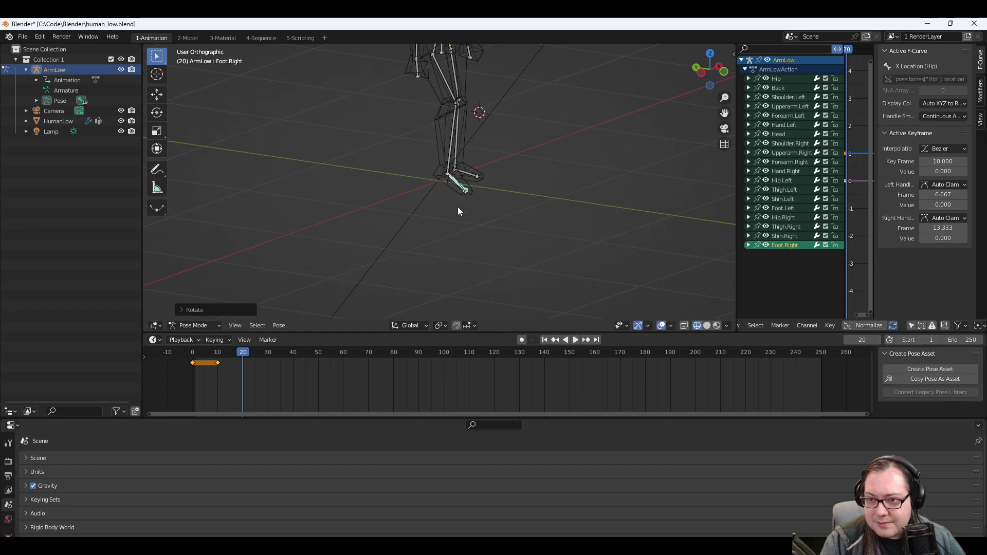
right_click(242, 351)
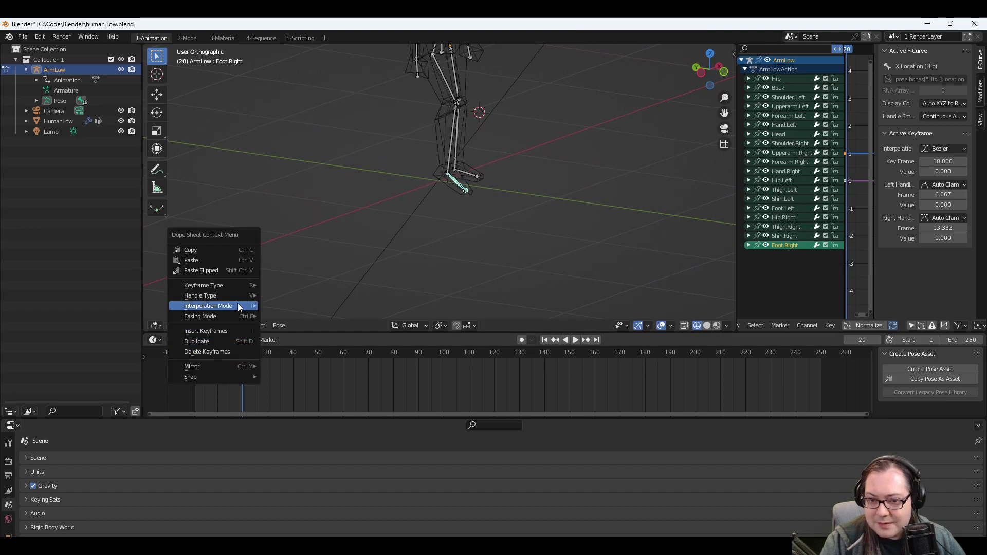
left_click(230, 330)
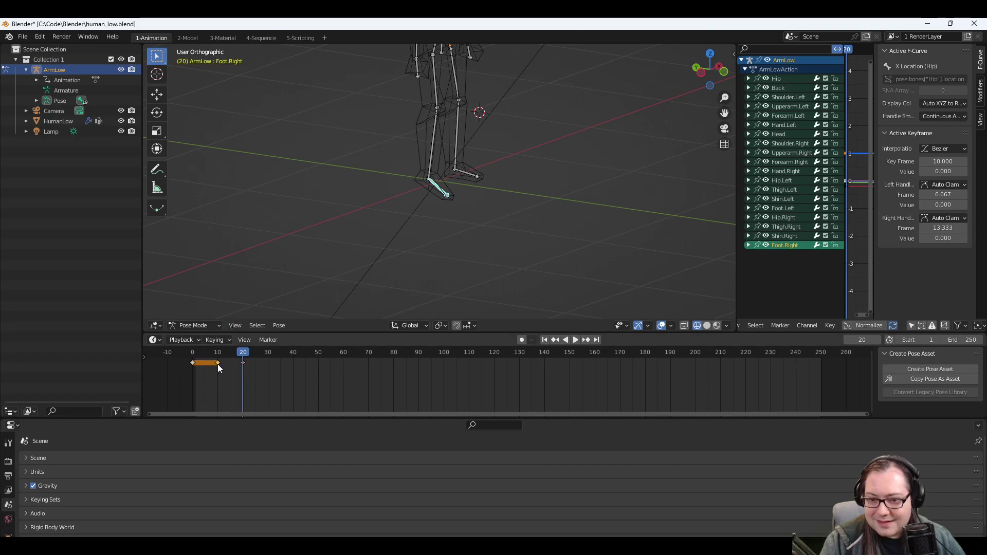
Scrub and play the step animation, then rewind to frame 0.
key("Delete")
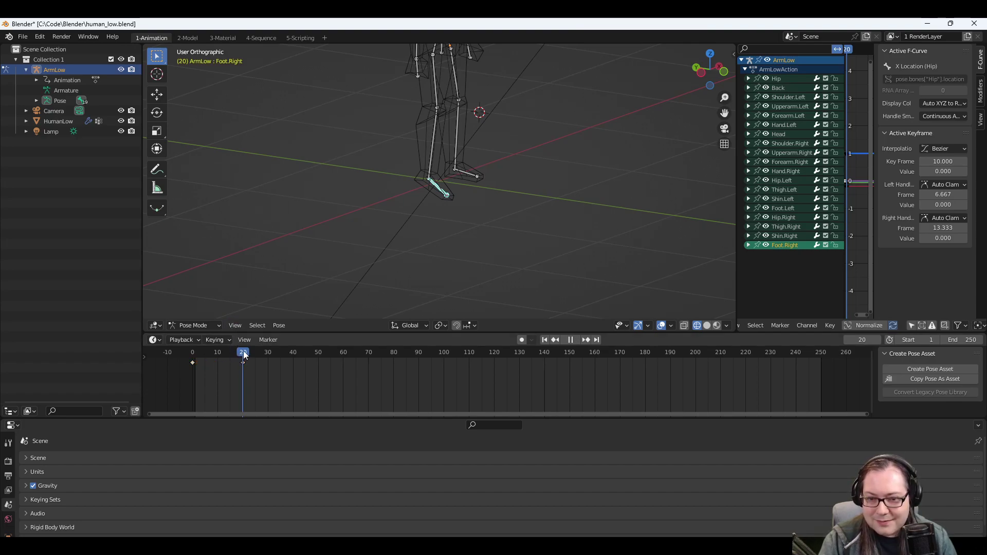
left_click_drag(242, 351, 181, 360)
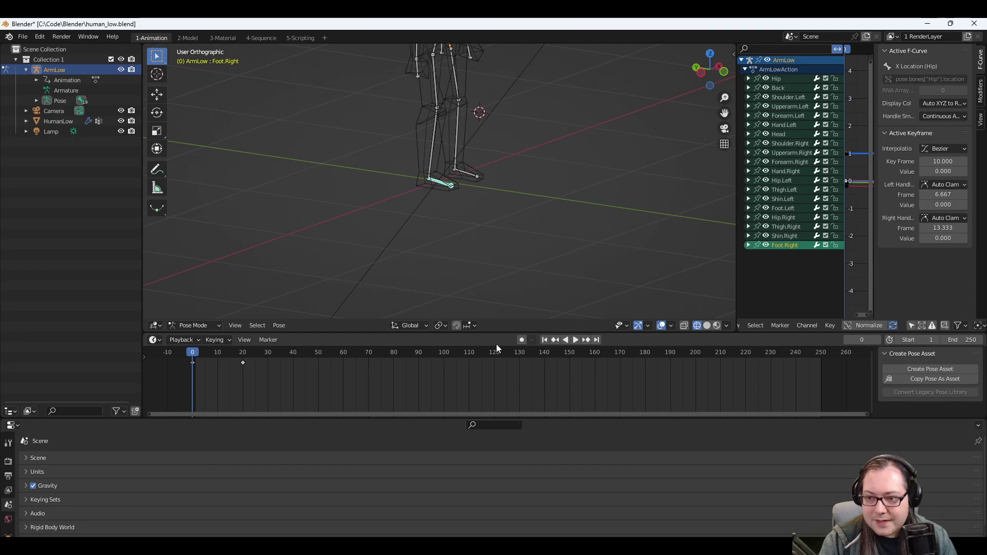
left_click(572, 341)
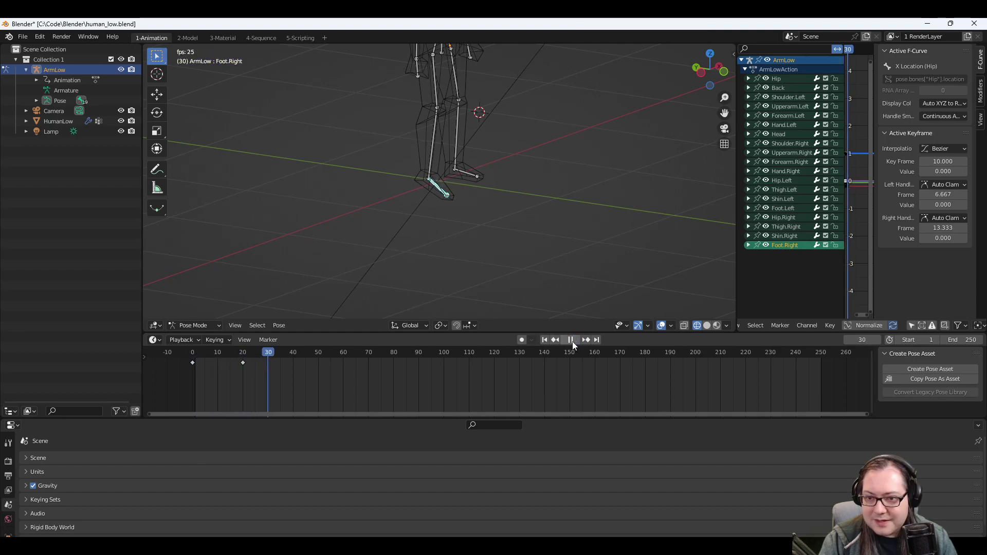
left_click(572, 341)
left_click_drag(273, 354, 171, 352)
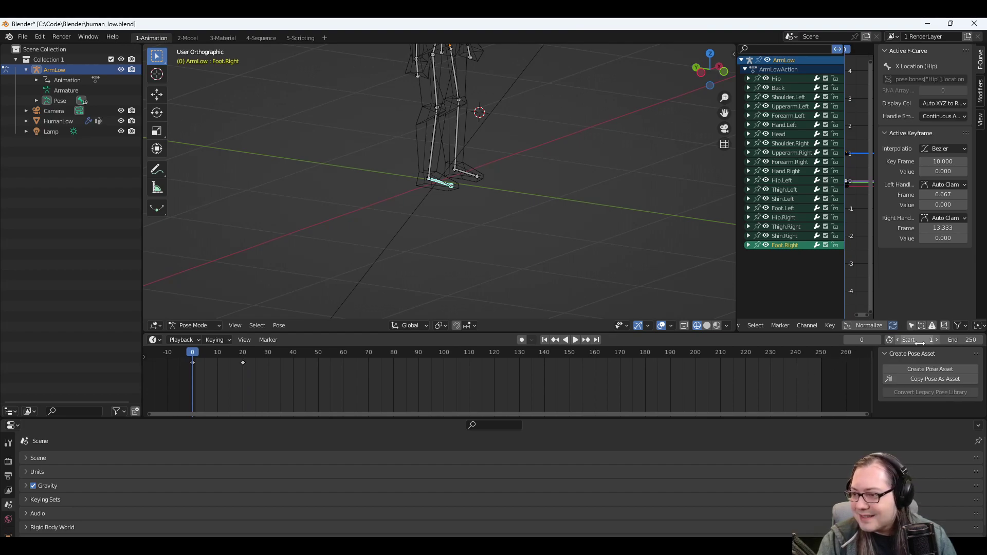
Set the scene end frame to 20 and replay the shortened animation.
left_click(961, 340)
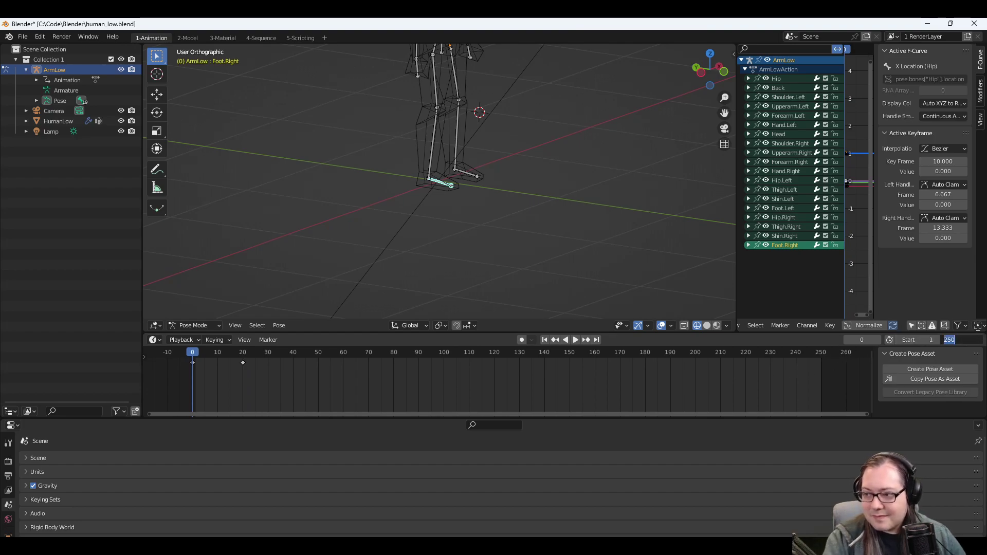
type("20")
key("Return")
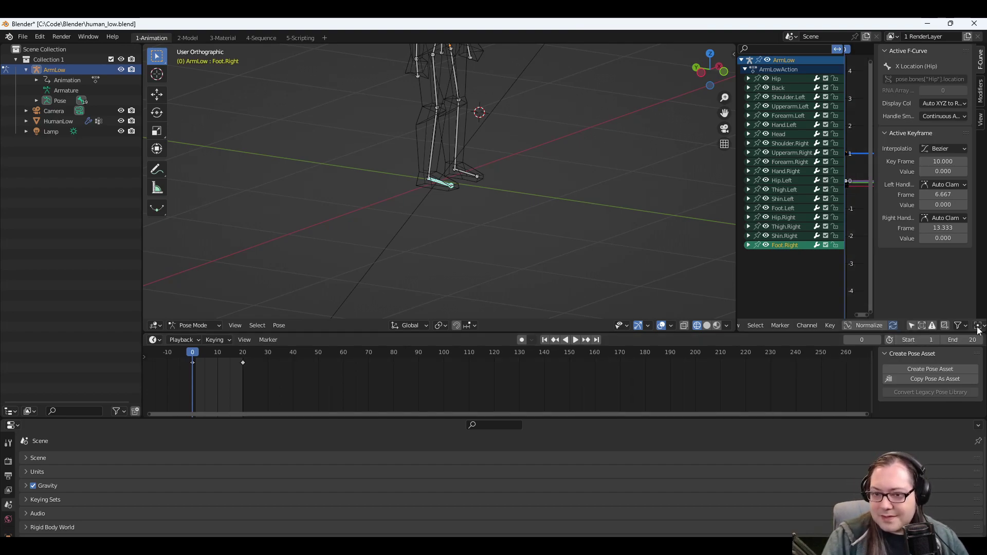
left_click(574, 340)
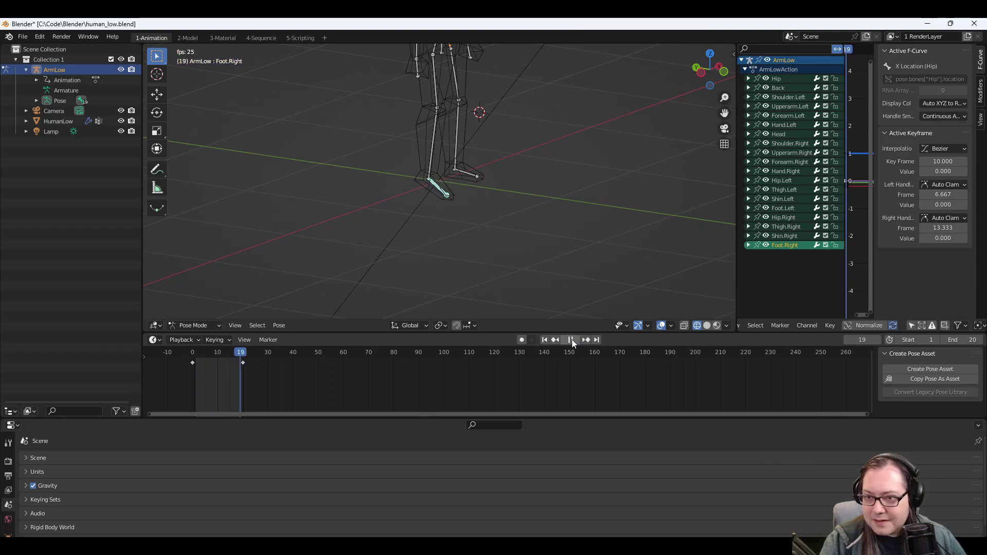
left_click(571, 339)
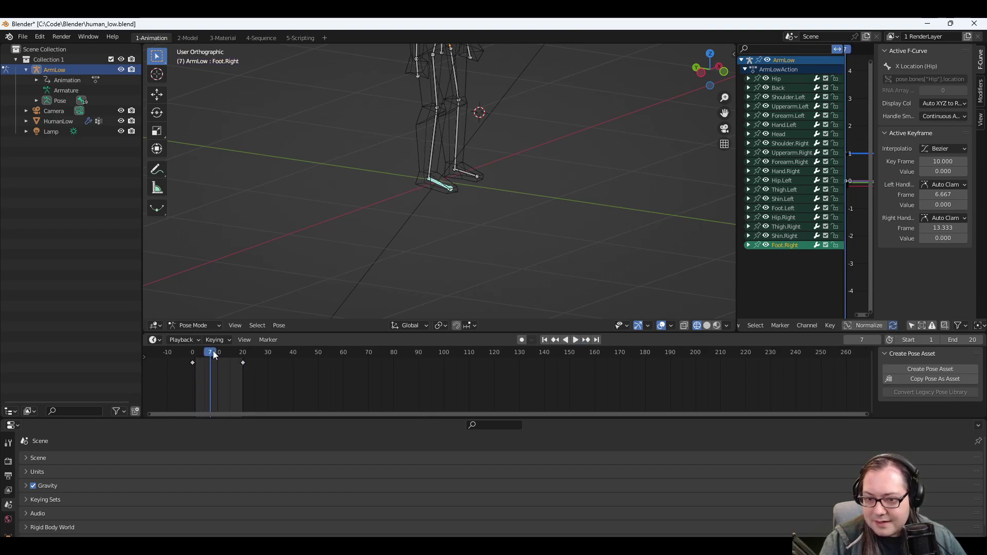
Delete the right foot's frame-20 keyframe, leaving only the frame 0 key.
left_click_drag(215, 355, 188, 359)
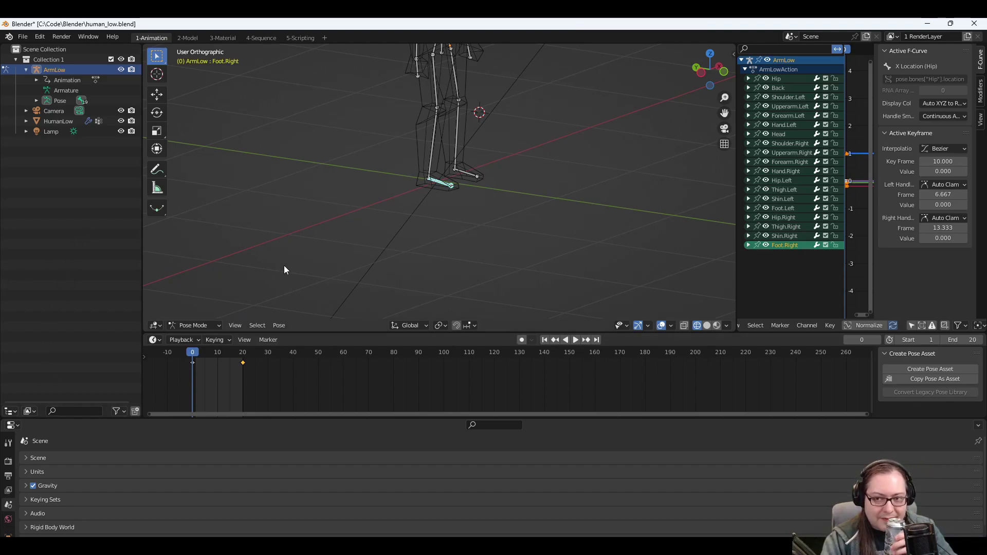
left_click(243, 356)
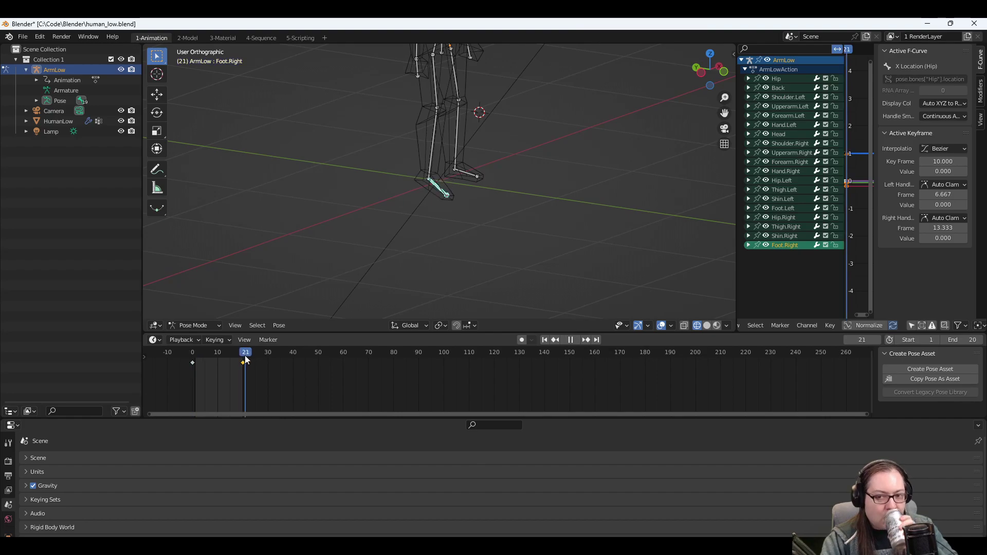
left_click(218, 352)
key("Delete")
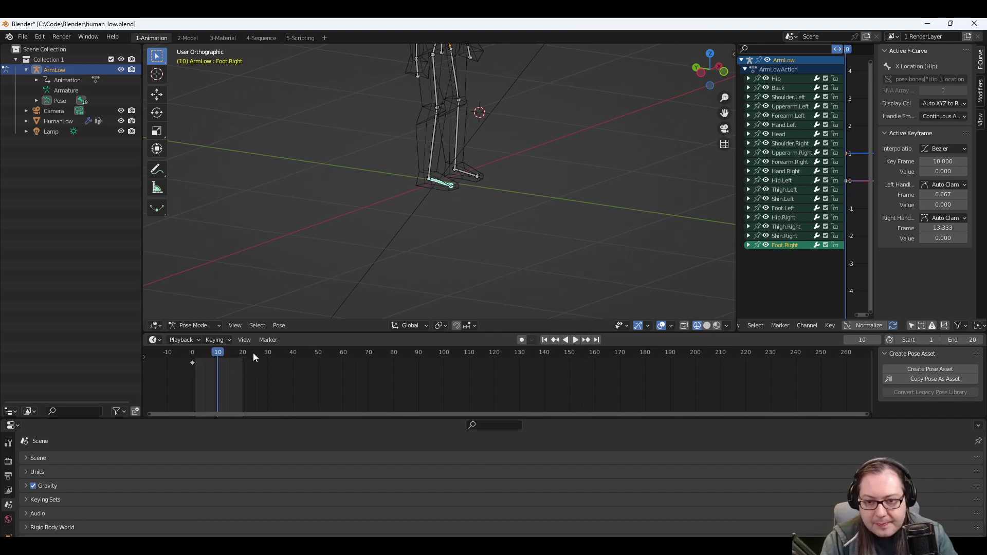
left_click(242, 353)
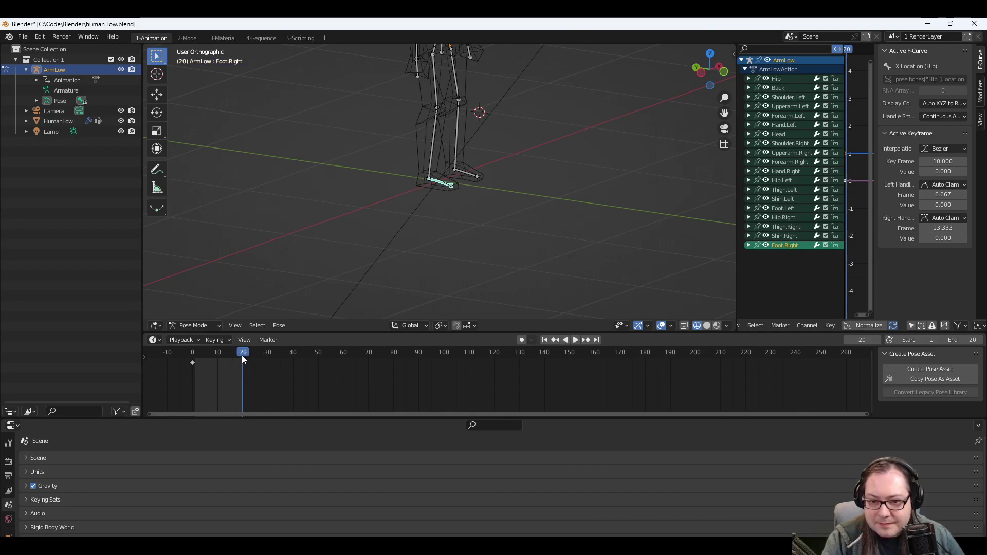
right_click(244, 351)
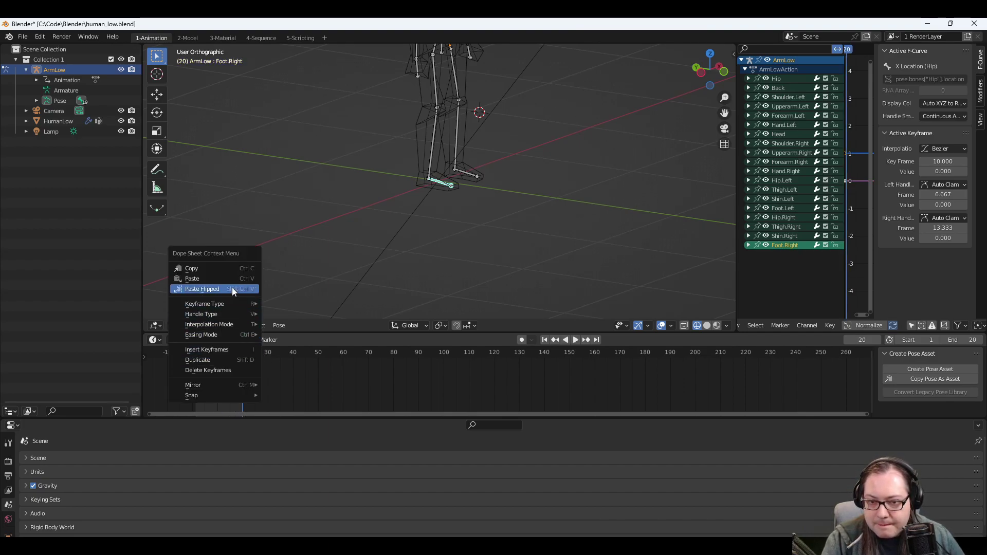
left_click(223, 351)
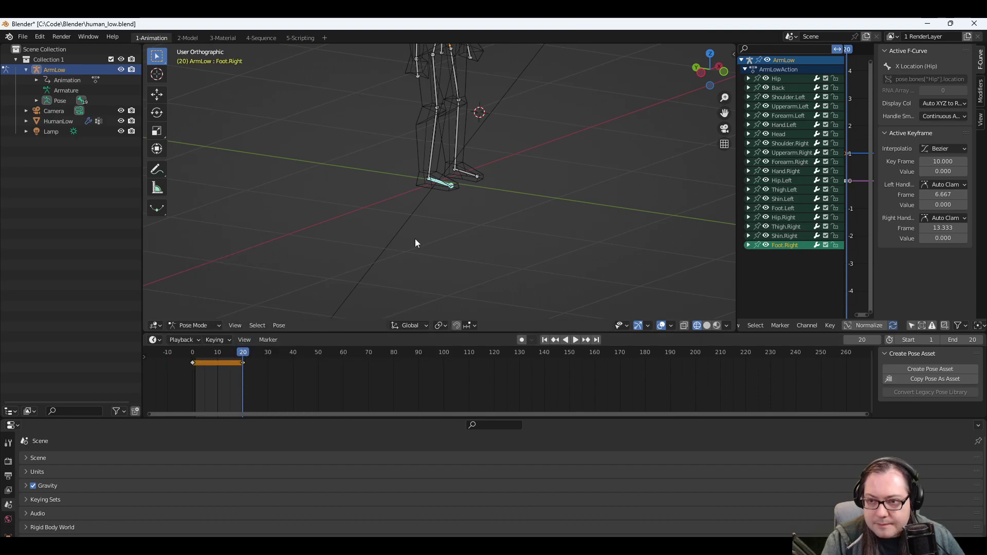
middle_click_drag(415, 242, 476, 174)
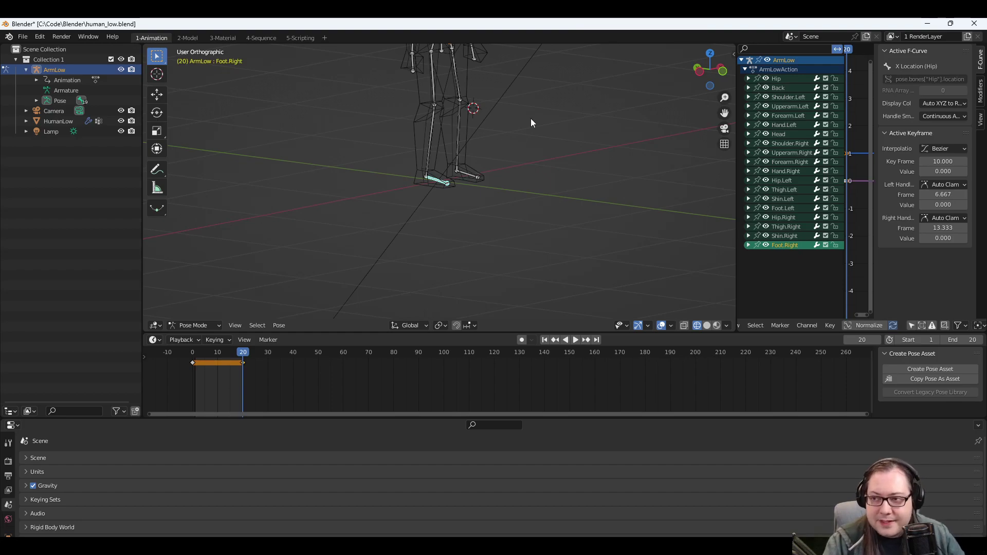
mouse_move(423, 160)
middle_mouse_down()
mouse_move(459, 162)
mouse_move(436, 165)
middle_mouse_up()
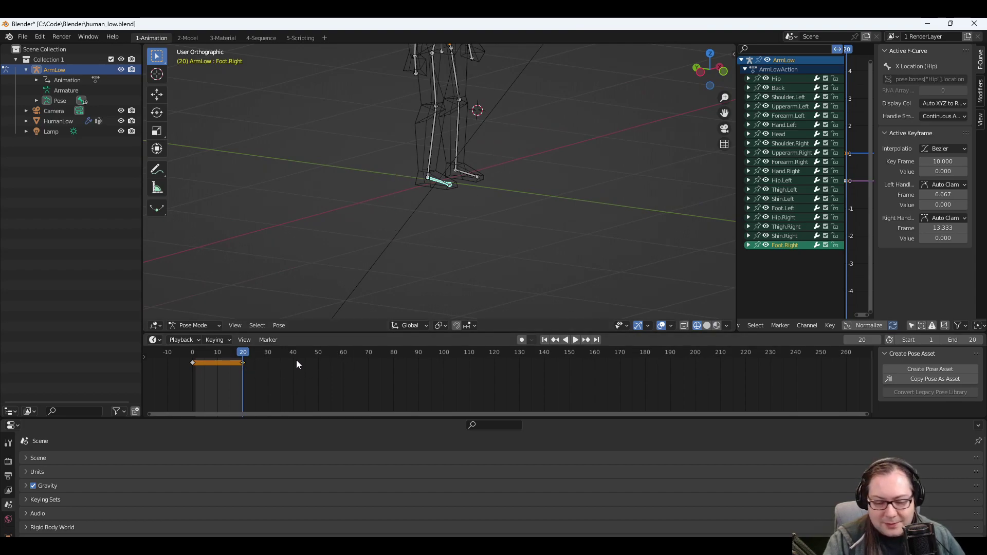
key("Delete")
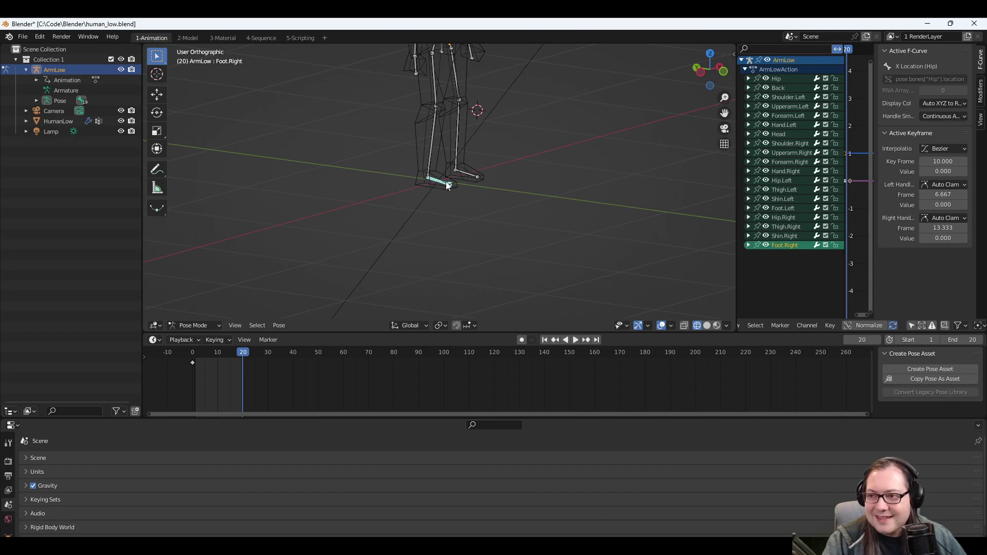
left_click(434, 93)
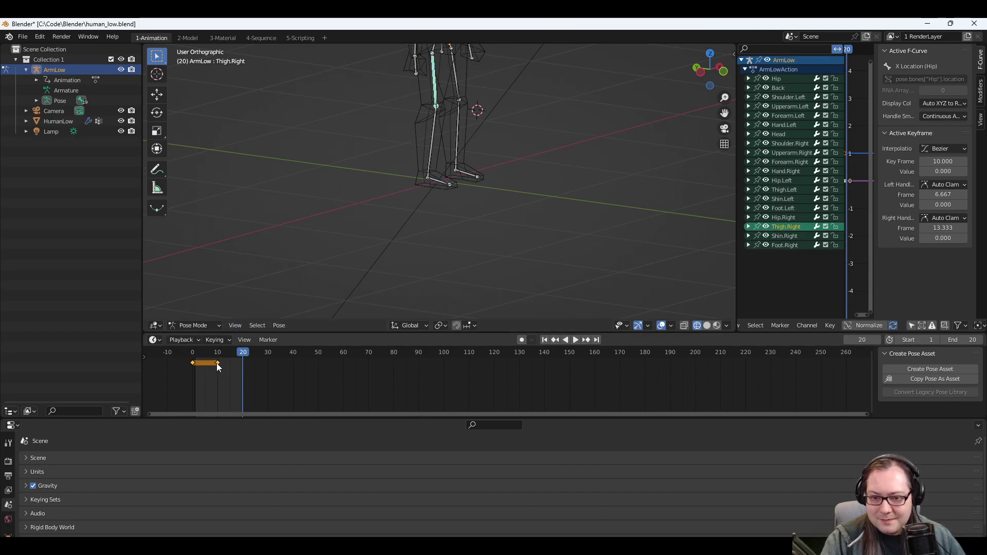
left_click(432, 135)
left_click(435, 181)
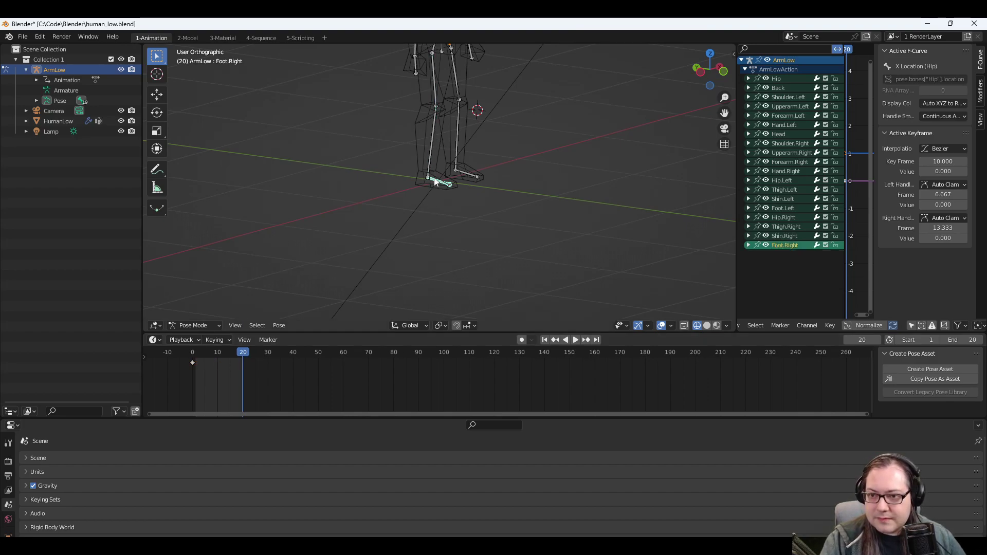
left_click(435, 88)
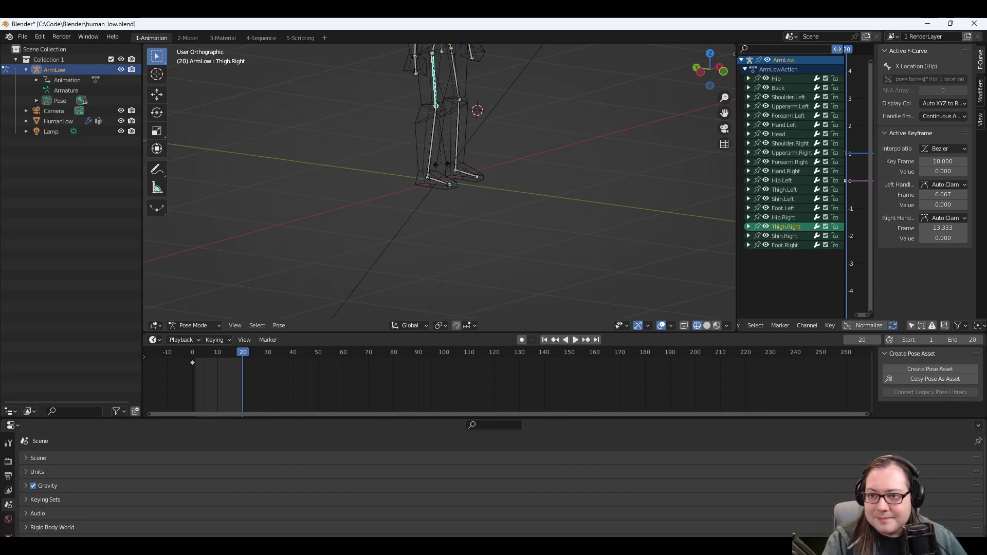
At frame 20, swing Thigh.Right forward and rotate Shin.Right to hang straight.
key("r")
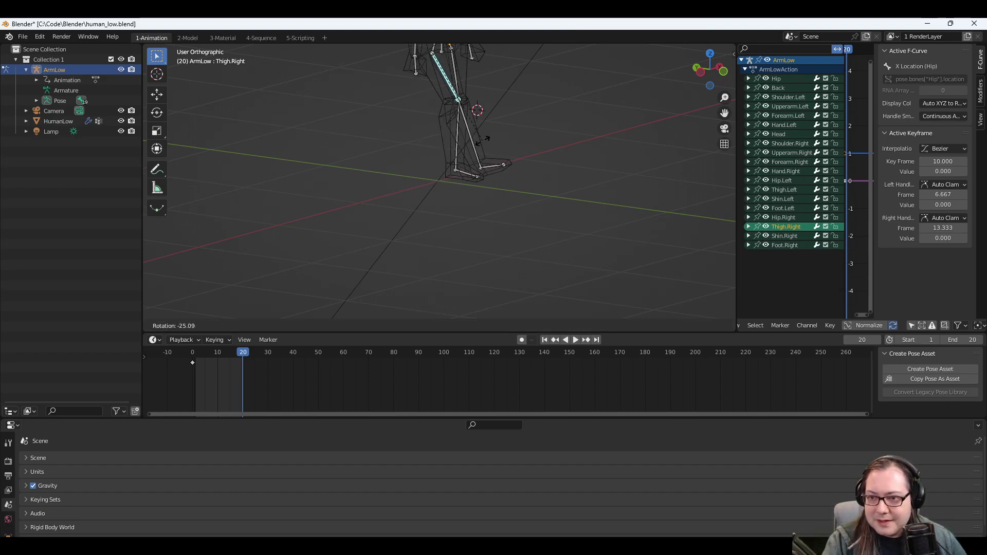
left_click(482, 141)
left_click(476, 148)
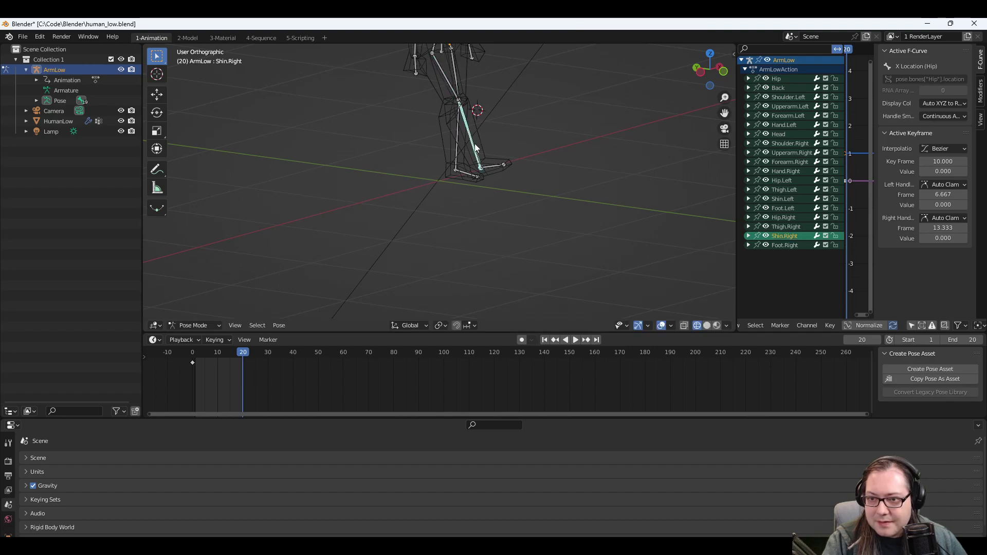
key("r")
left_click(468, 179)
Tilt Foot.Right about −21°, then add the shin and thigh to the selection.
left_click(478, 175)
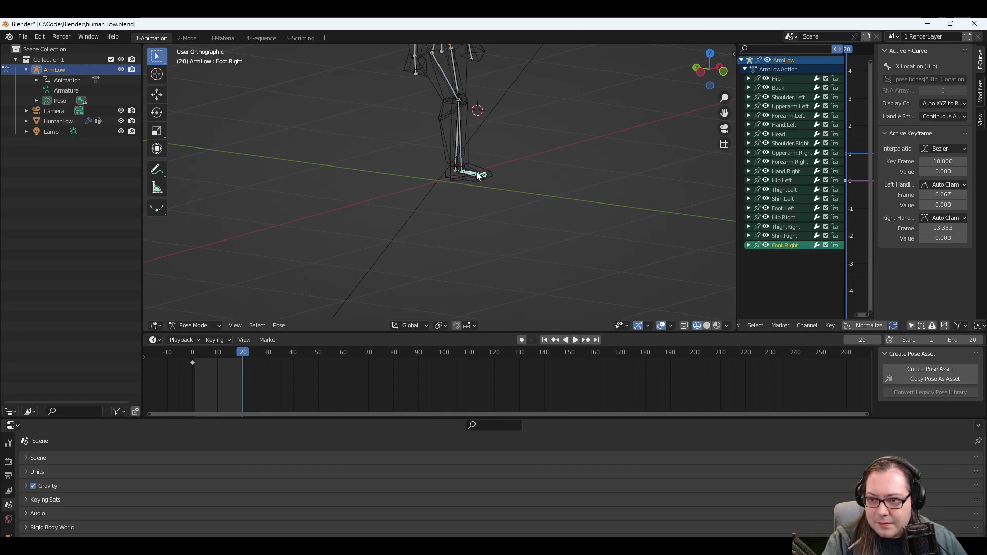
key("r")
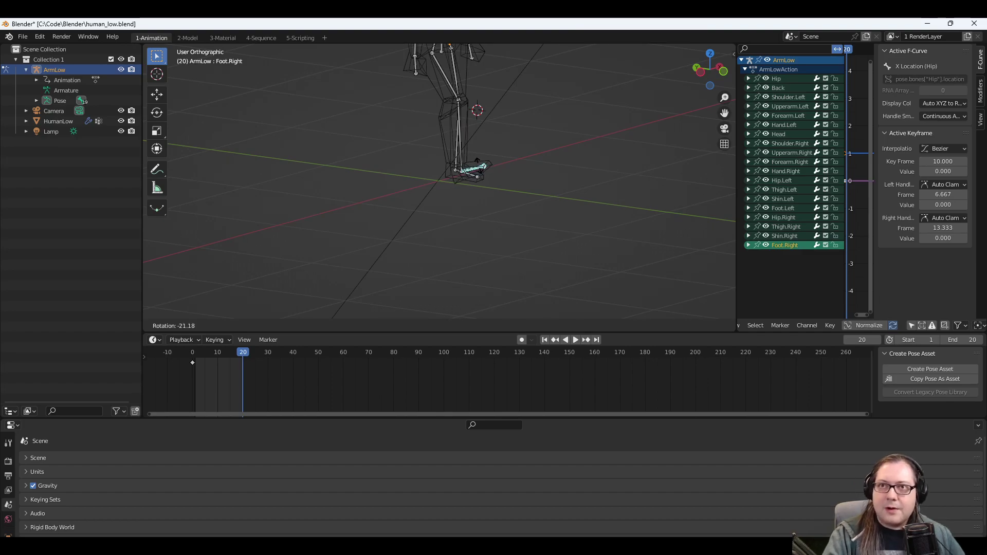
left_click(479, 173)
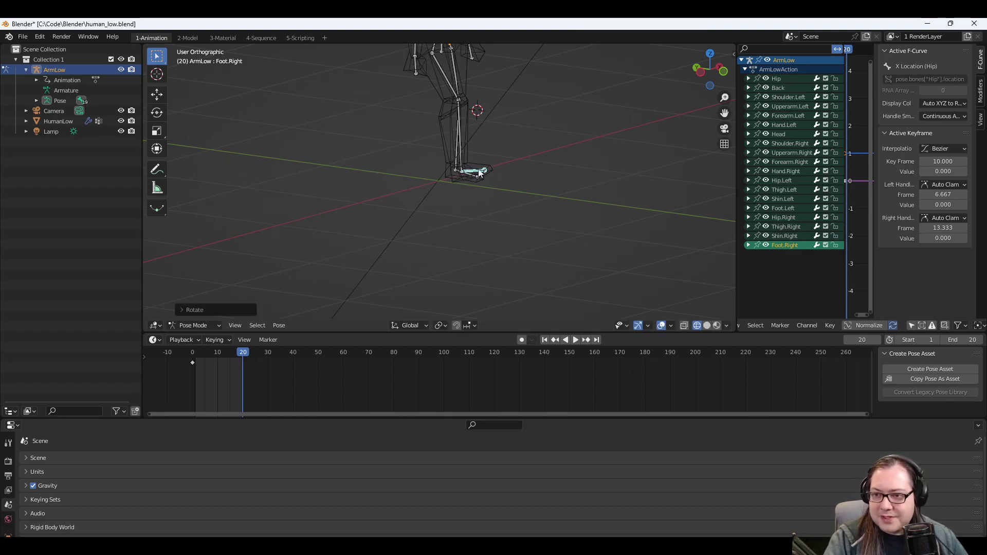
middle_click_drag(503, 150, 492, 144)
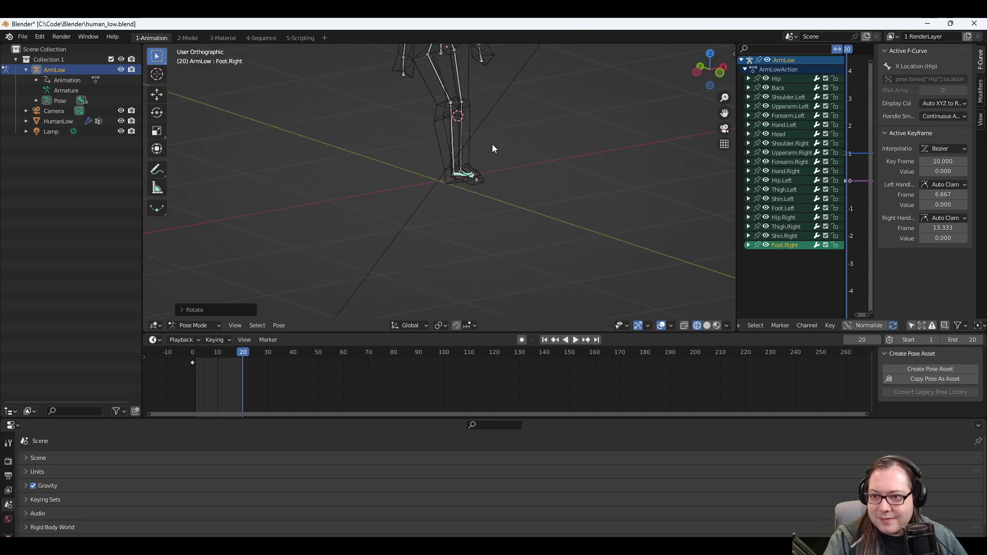
left_click(452, 135, "shift")
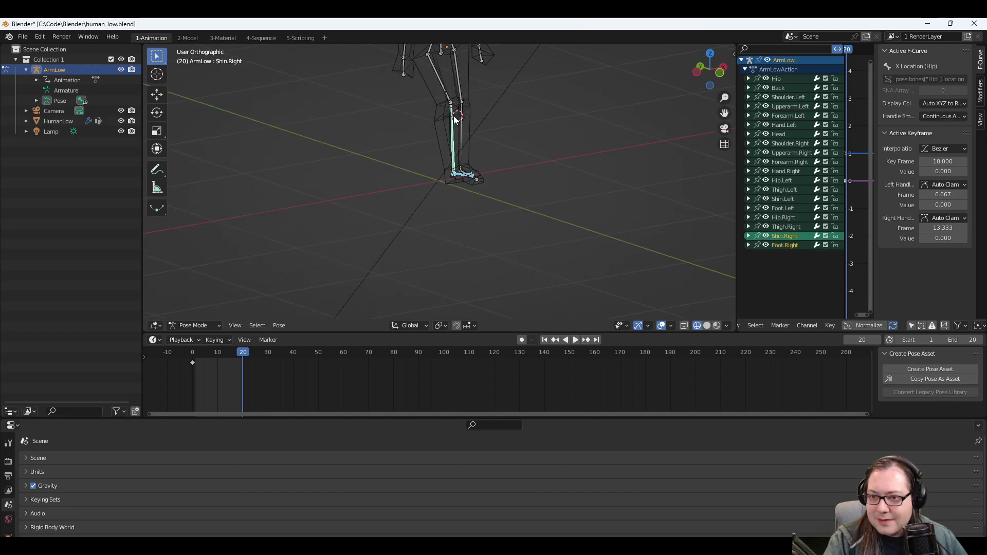
left_click(442, 87, "shift")
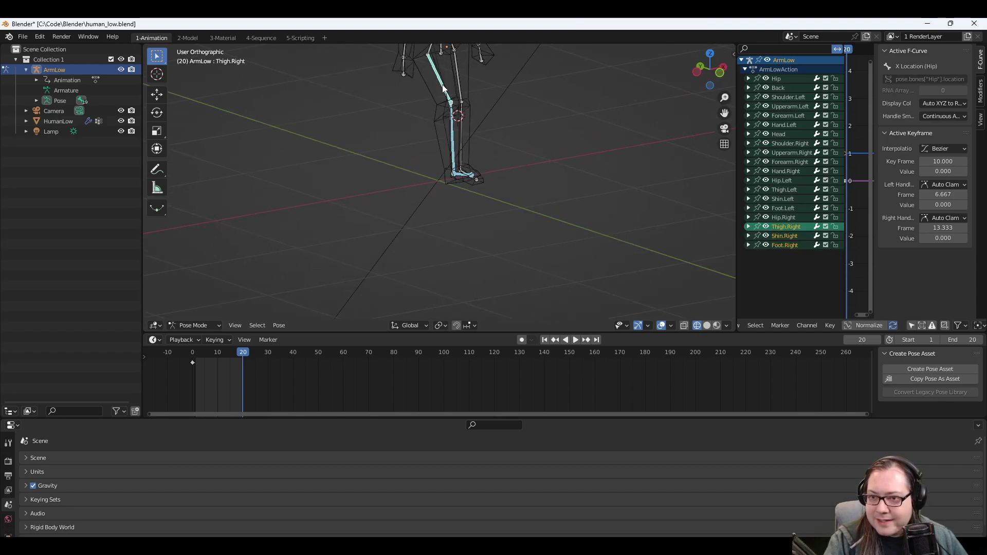
Insert a keyframe for the three posed right-leg bones at frame 20.
right_click(242, 361)
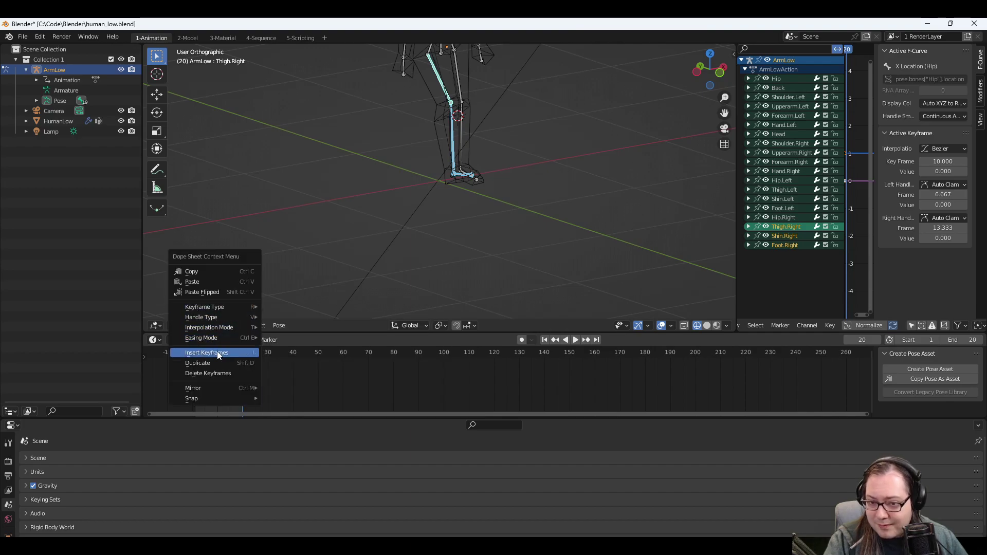
left_click(218, 354)
left_click(239, 353)
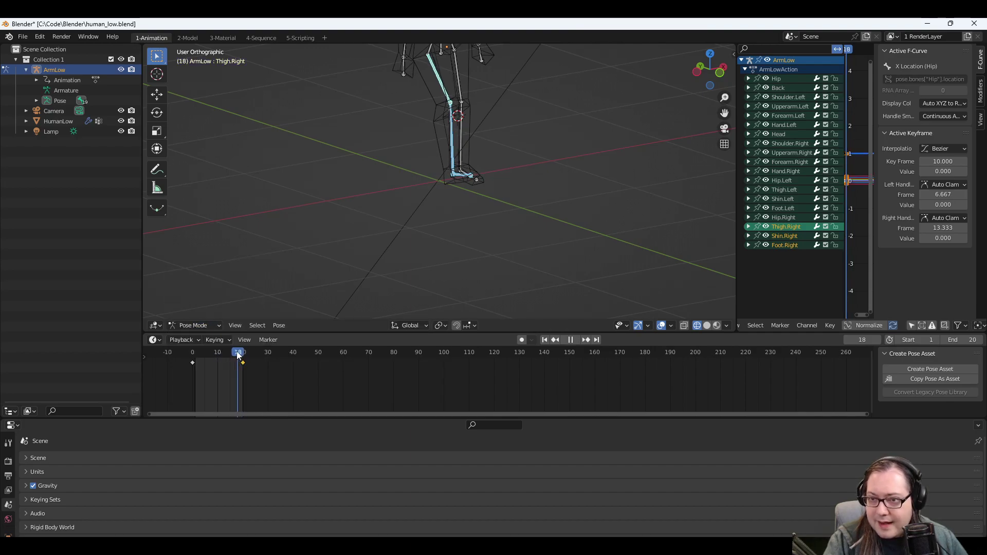
Restart looping playback of the leg step and zoom the viewport out.
key("Escape")
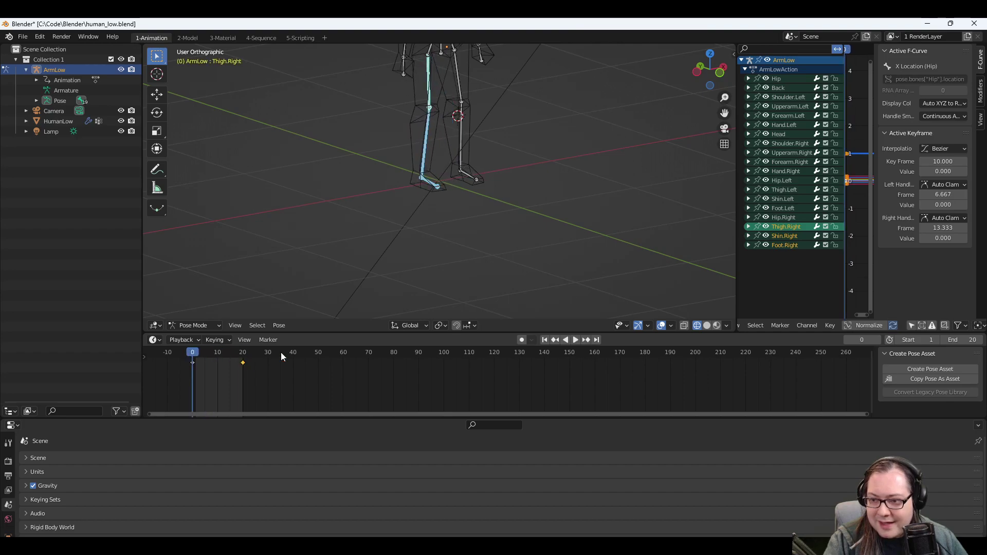
left_click(575, 339)
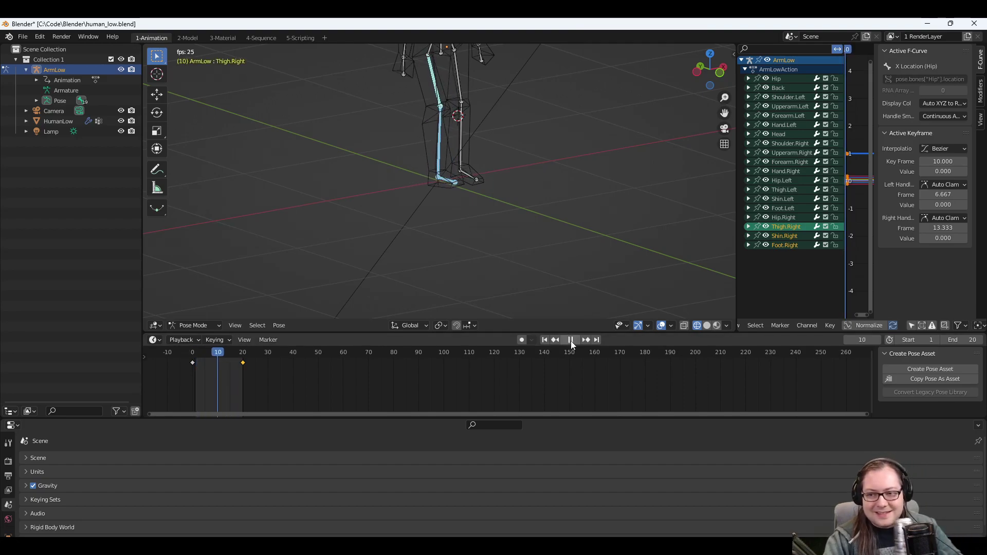
scroll(467, 132, "down", 5)
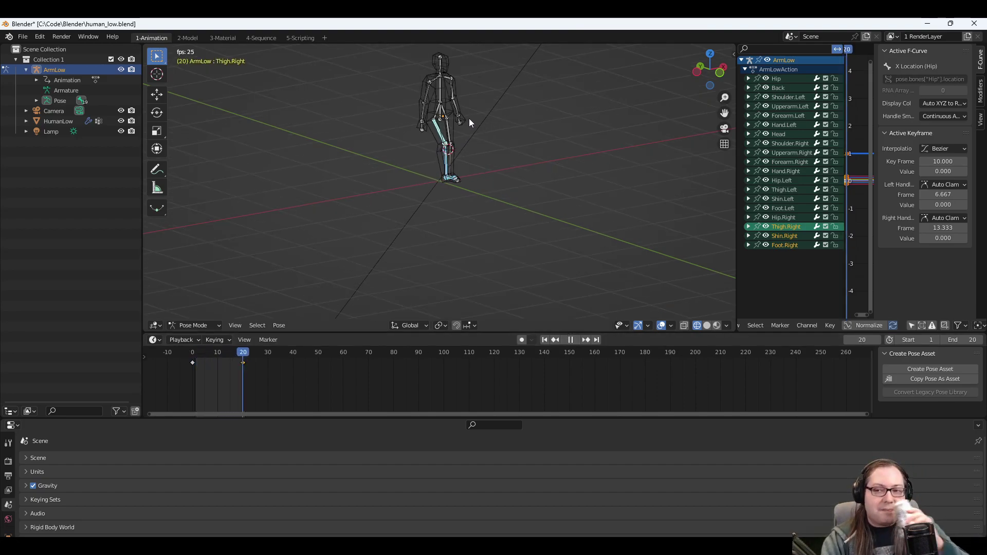
scroll(518, 177, "down", 1)
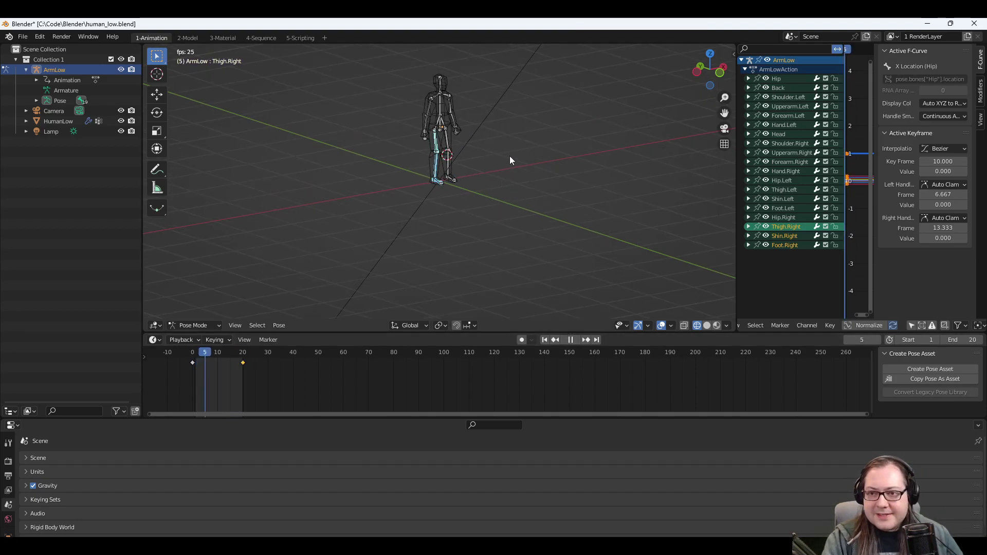
Glance at the 2-Model workspace, return to 1-Animation and stop playback at frame 20.
left_click(187, 39)
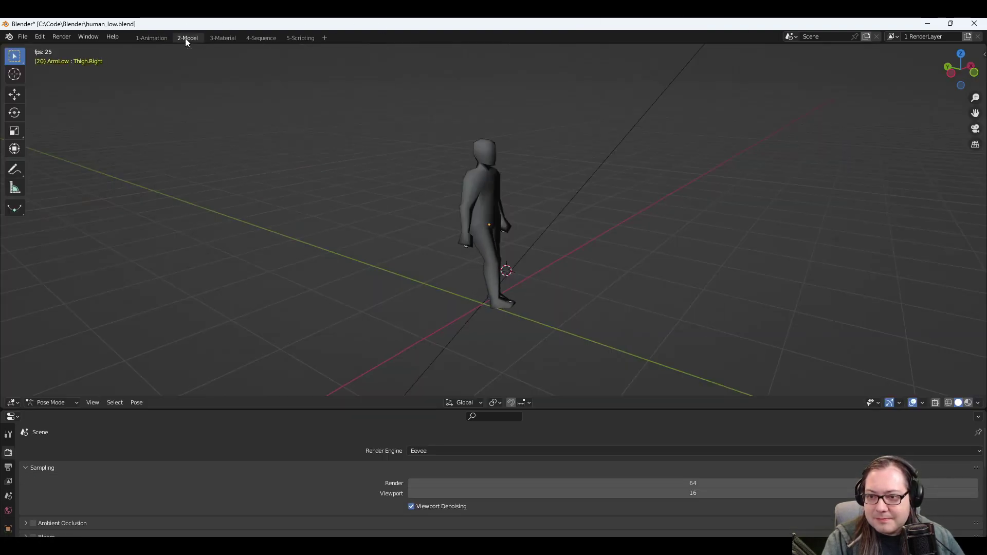
left_click(141, 38)
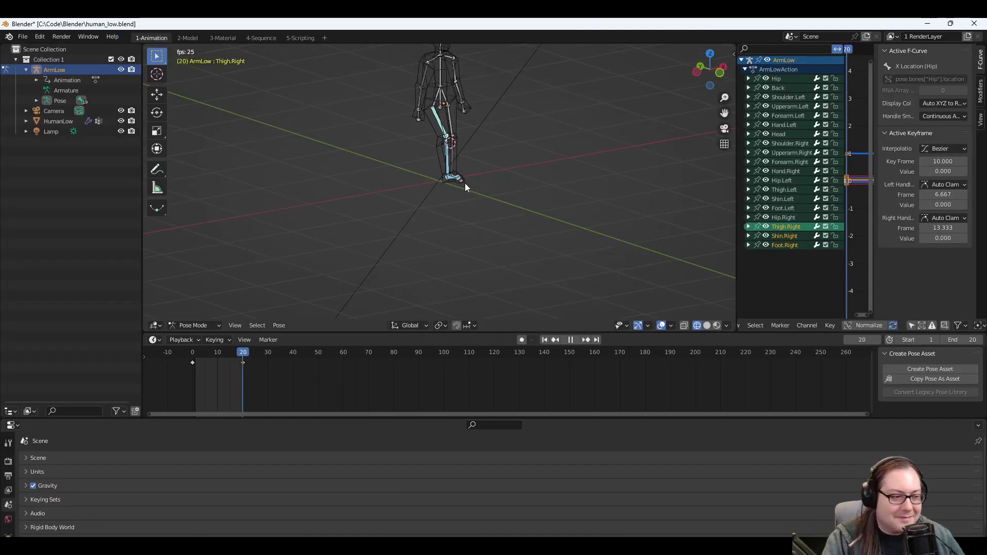
middle_click_drag(477, 155, 408, 249)
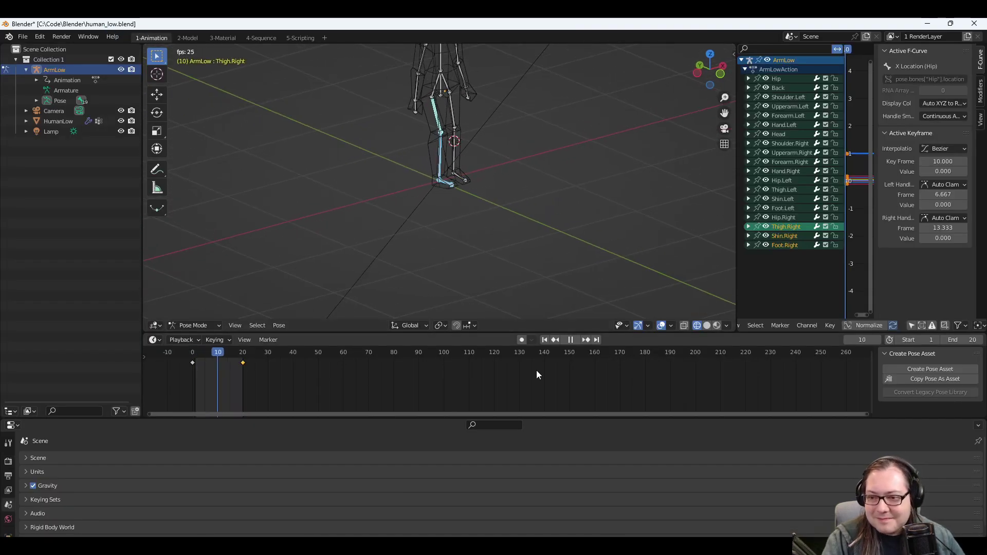
left_click(571, 340)
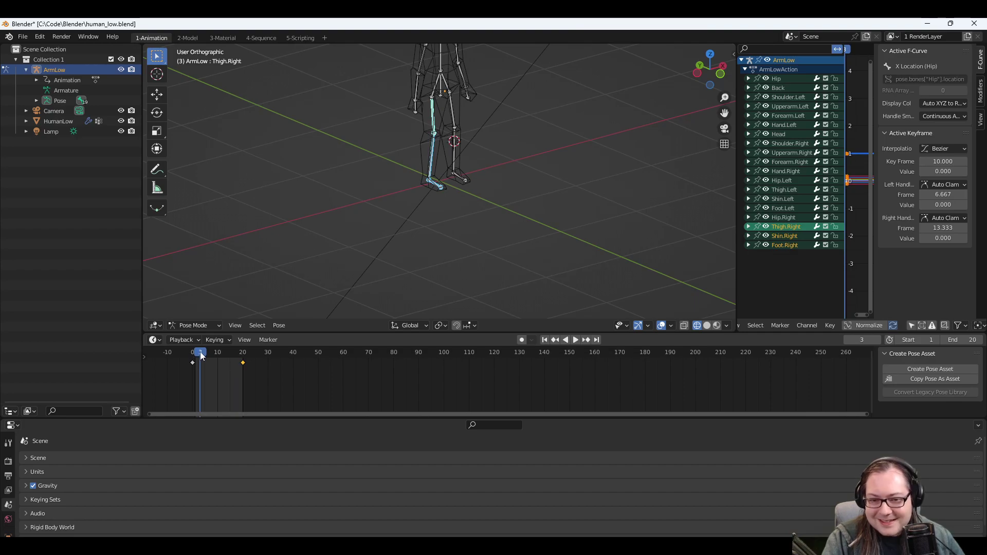
left_click_drag(200, 356, 194, 352)
left_click(243, 353)
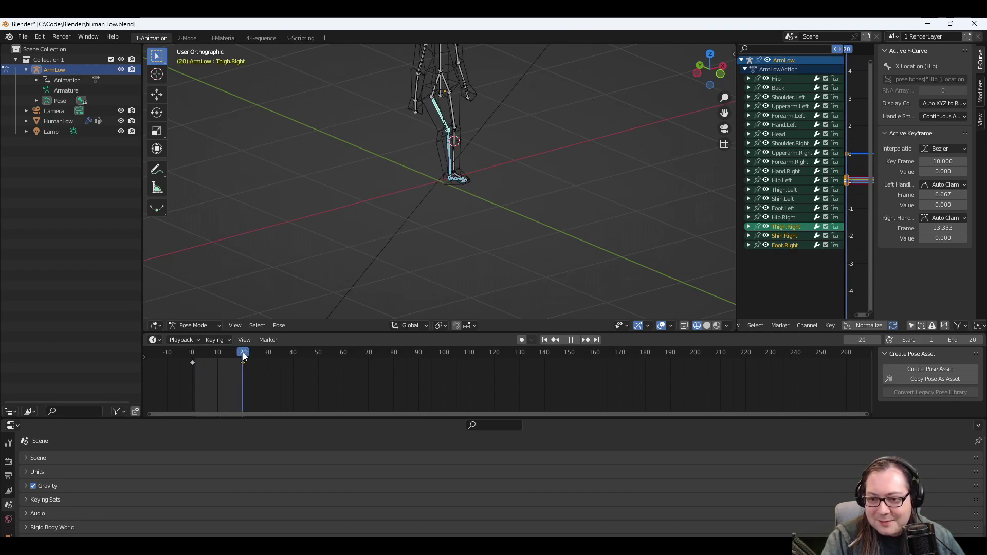
Set the animation end frame to 60 and scrub to preview the leg pose.
left_click(970, 341)
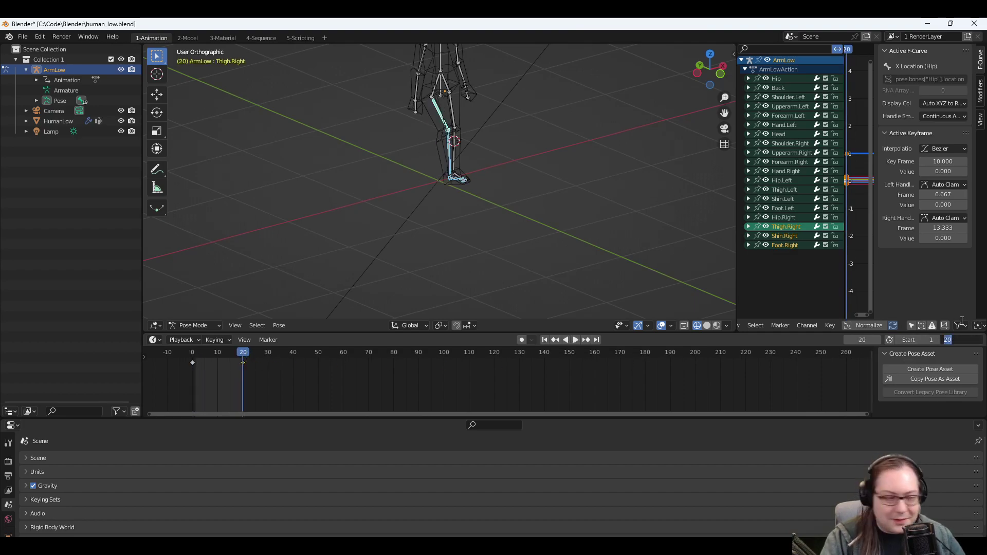
type("60")
key("Return")
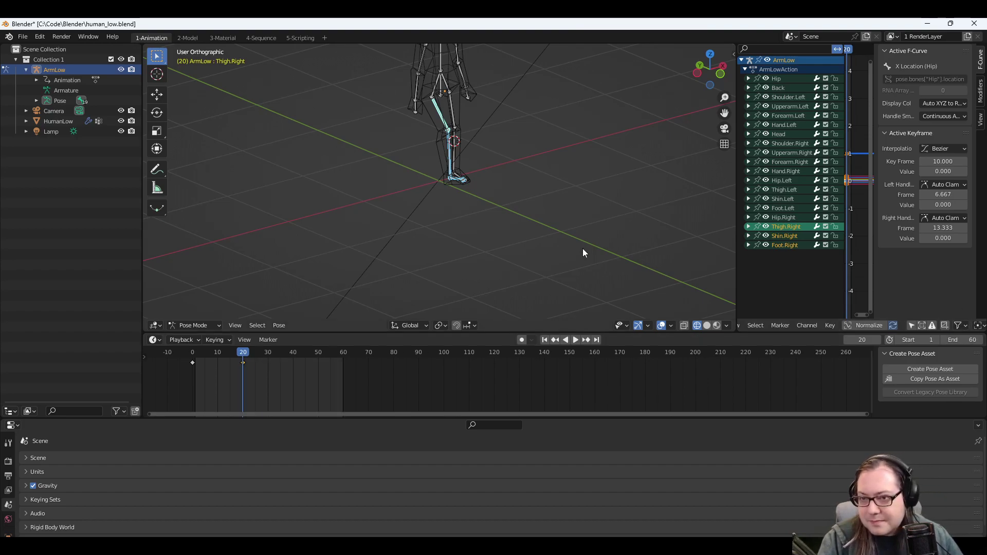
middle_click_drag(523, 199, 595, 171)
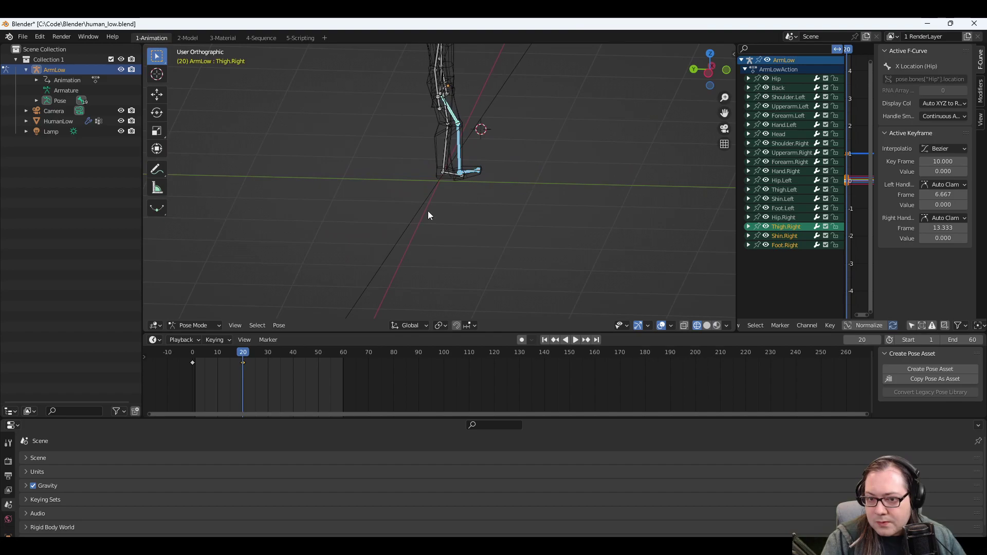
left_click_drag(243, 351, 293, 356)
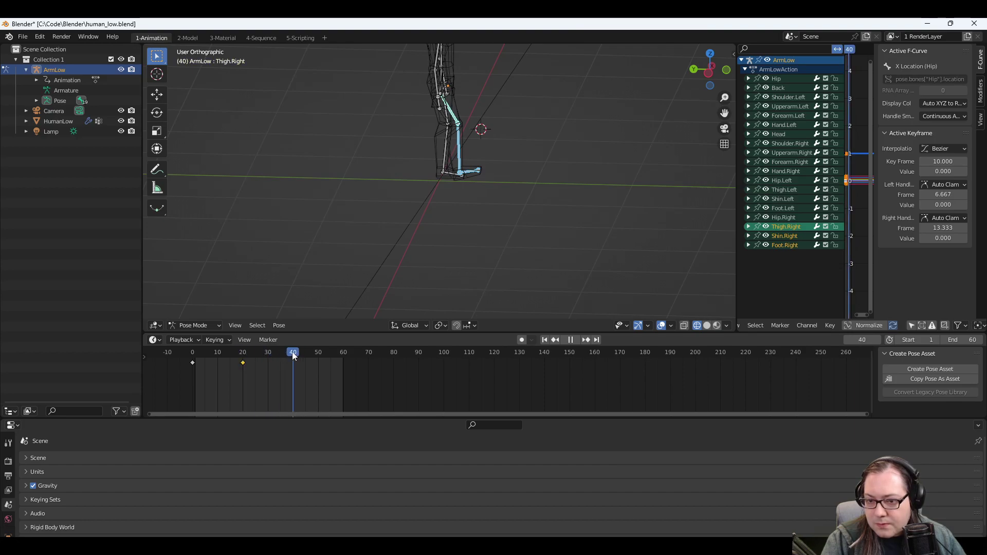
Try duplicating a keyframe to frame 40, undo it, and select the frame-0 keyframe.
right_click(194, 366)
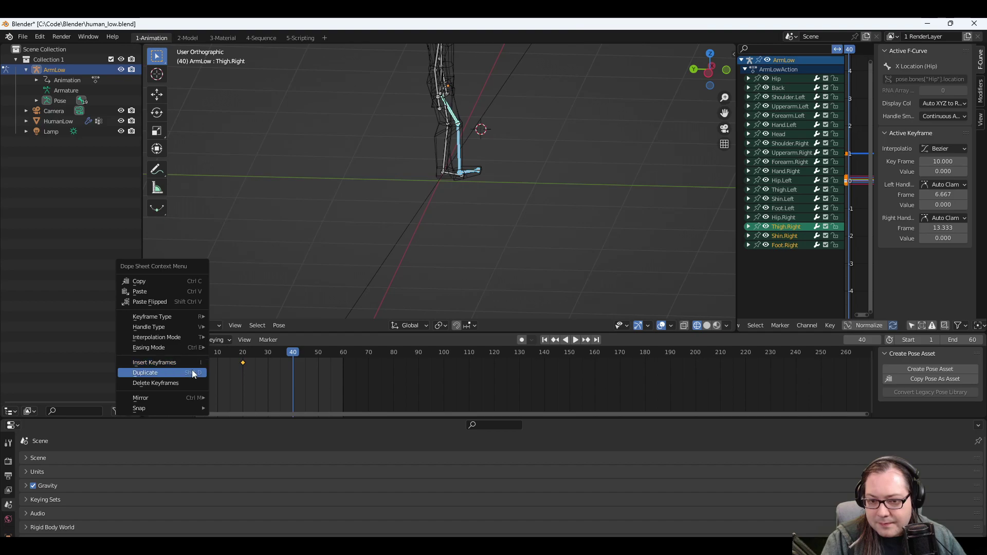
left_click(194, 374)
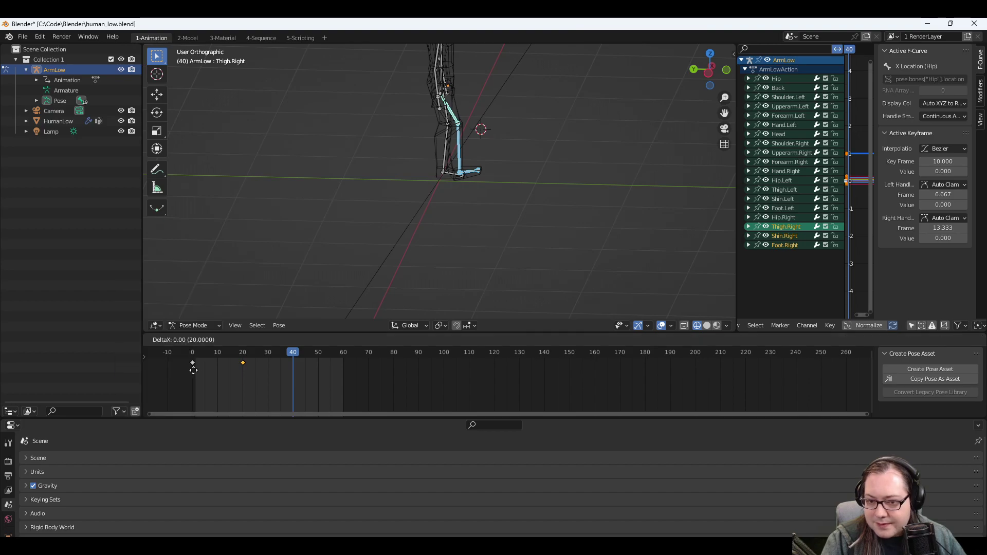
left_click(242, 362)
left_click_drag(297, 352, 241, 353)
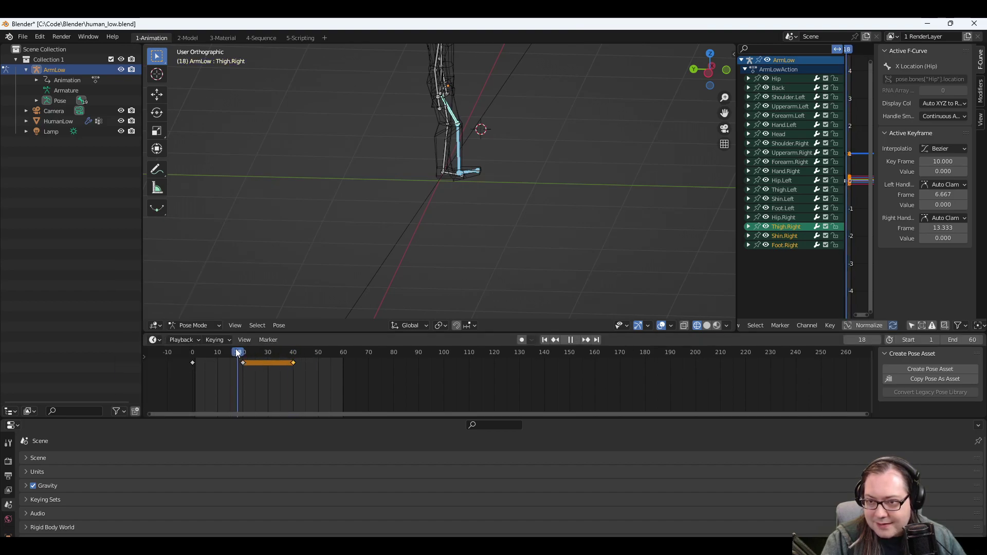
key("ctrl+z")
key("ctrl+z")
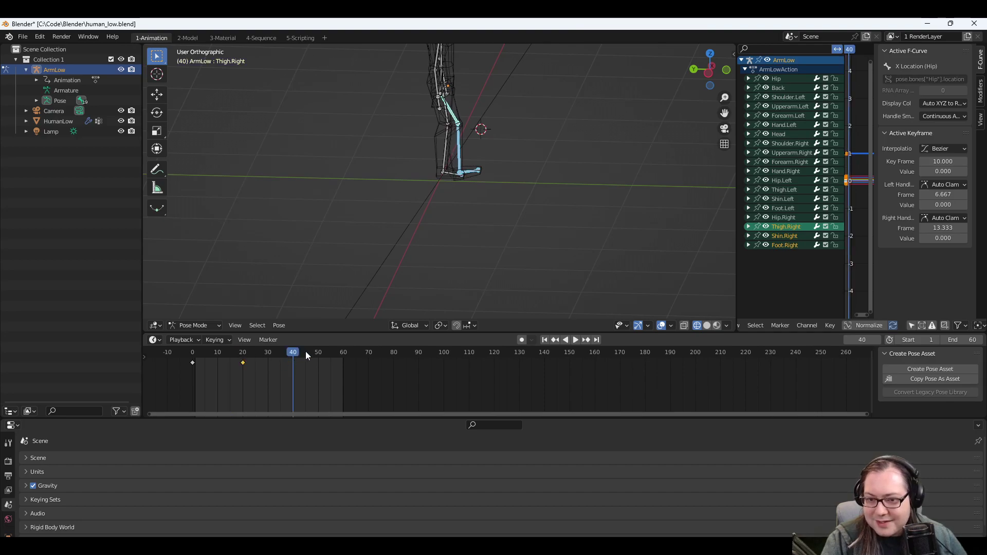
left_click_drag(292, 352, 320, 350)
key("space")
left_click(192, 363)
left_click_drag(319, 352, 290, 352)
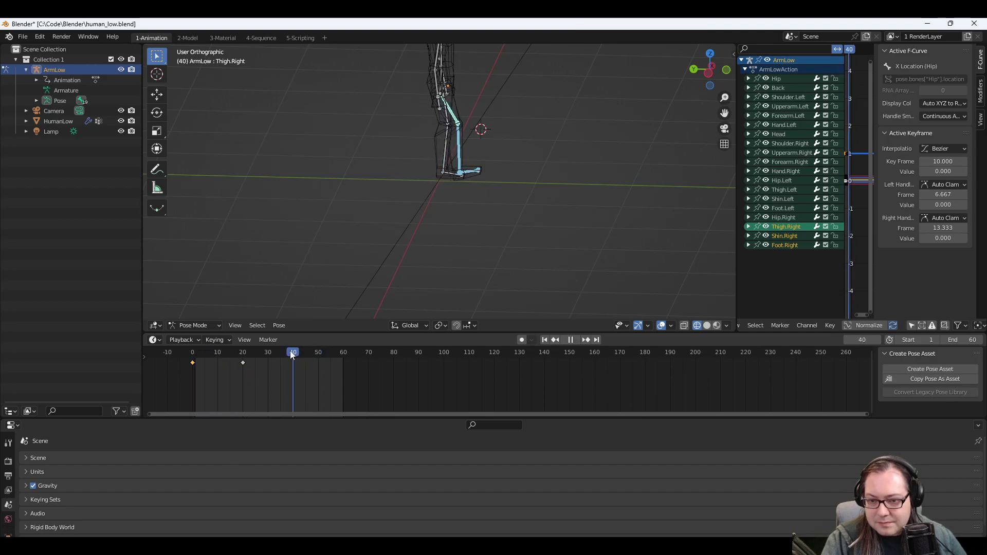
key("space")
Duplicate the frame-0 keyframe to frame 40 and play the three-keyframe step.
right_click(192, 362)
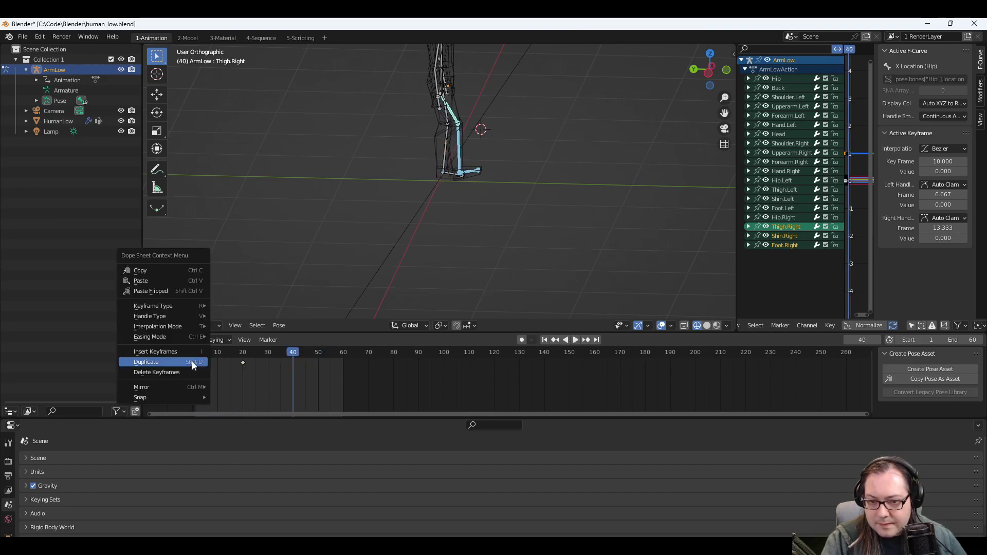
left_click(157, 360)
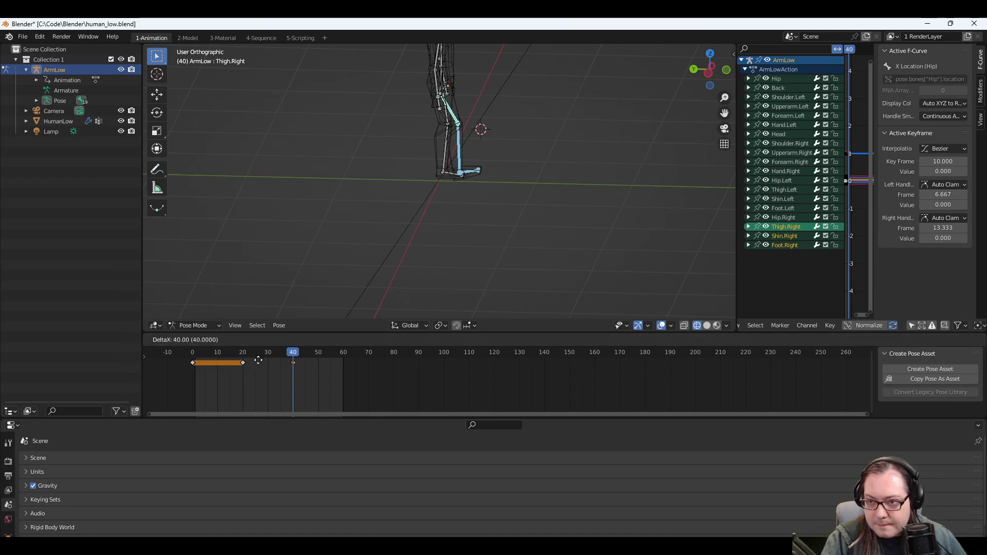
left_click(258, 360)
left_click_drag(286, 352, 155, 359)
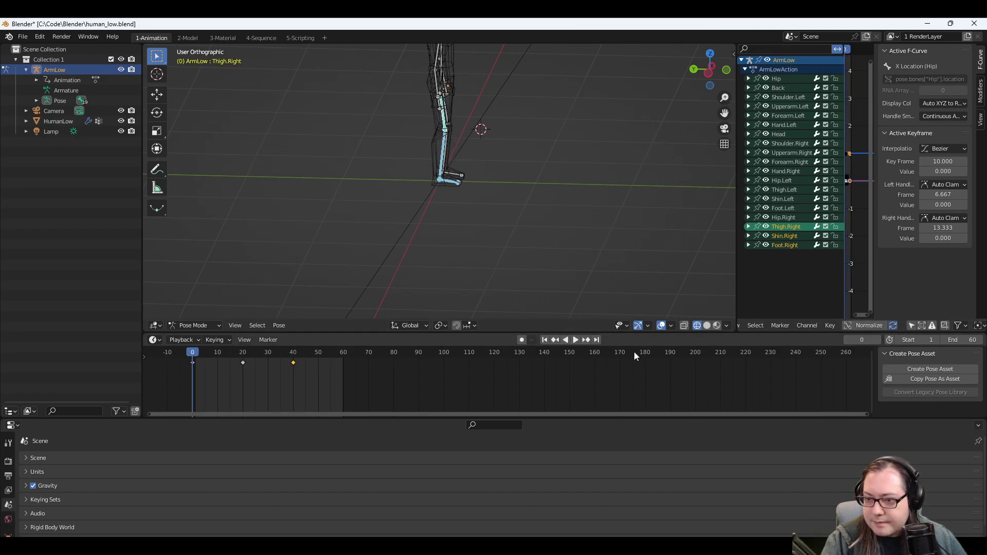
left_click(576, 339)
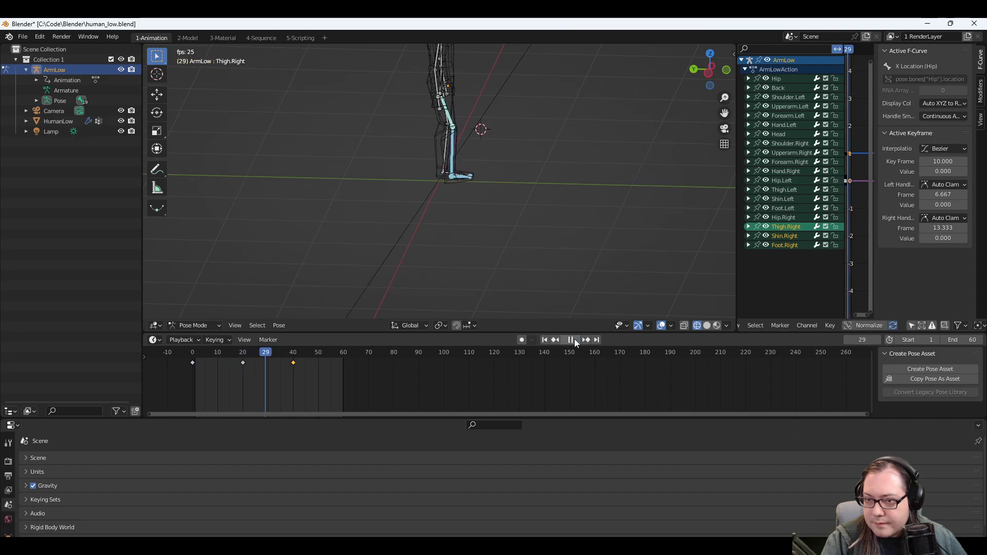
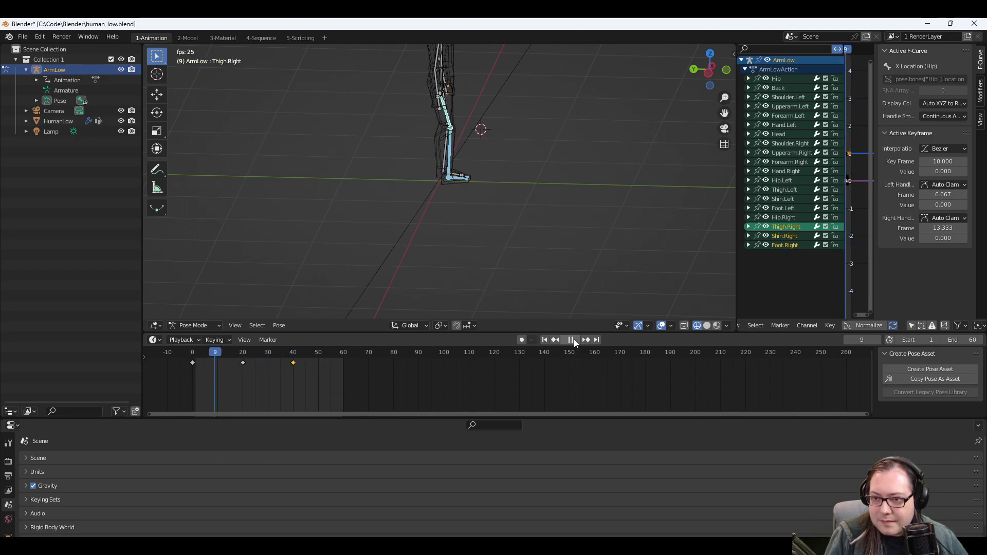
Stop the walk playback, move the playhead to frame 60, and select the Thigh.Right key at frame 20.
left_click(570, 340)
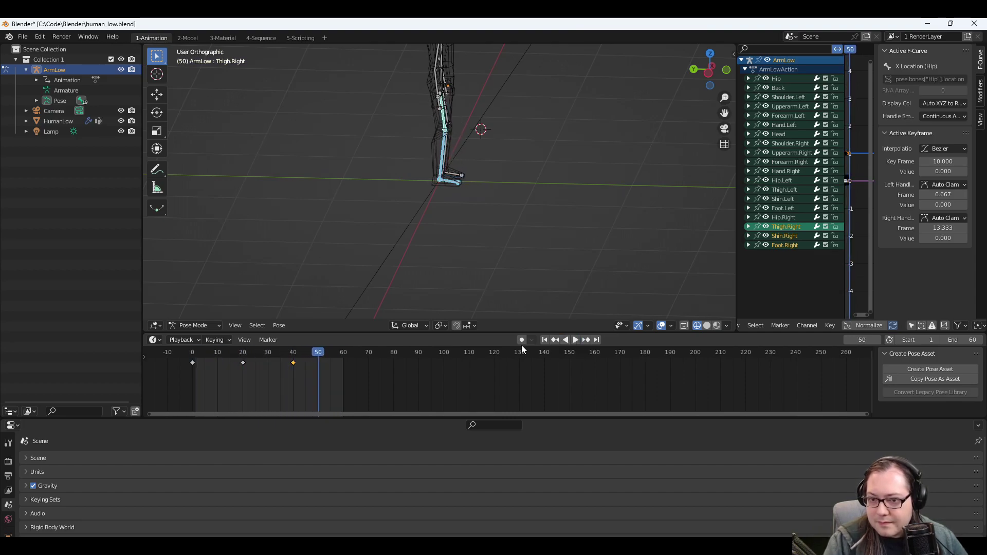
middle_click_drag(480, 207, 406, 152)
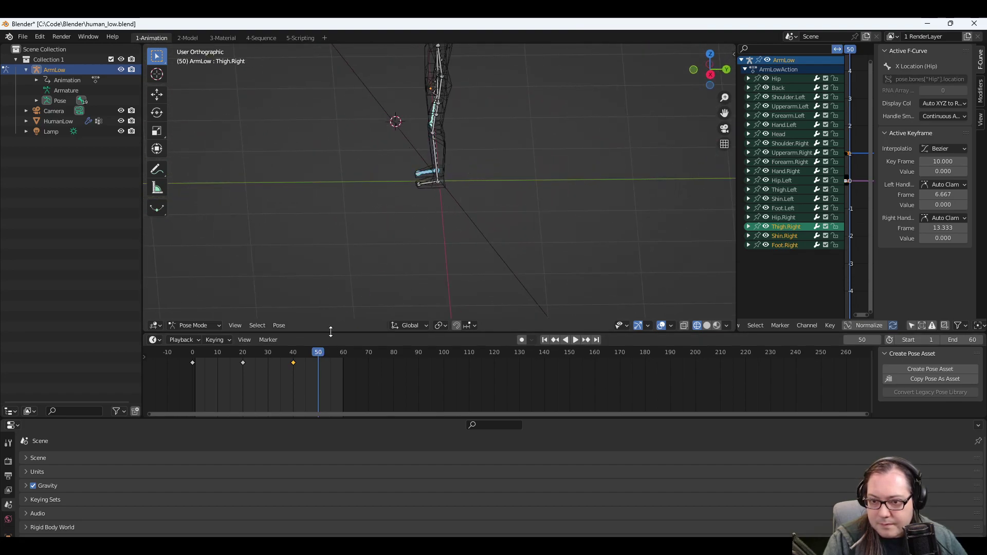
left_click_drag(318, 355, 343, 355)
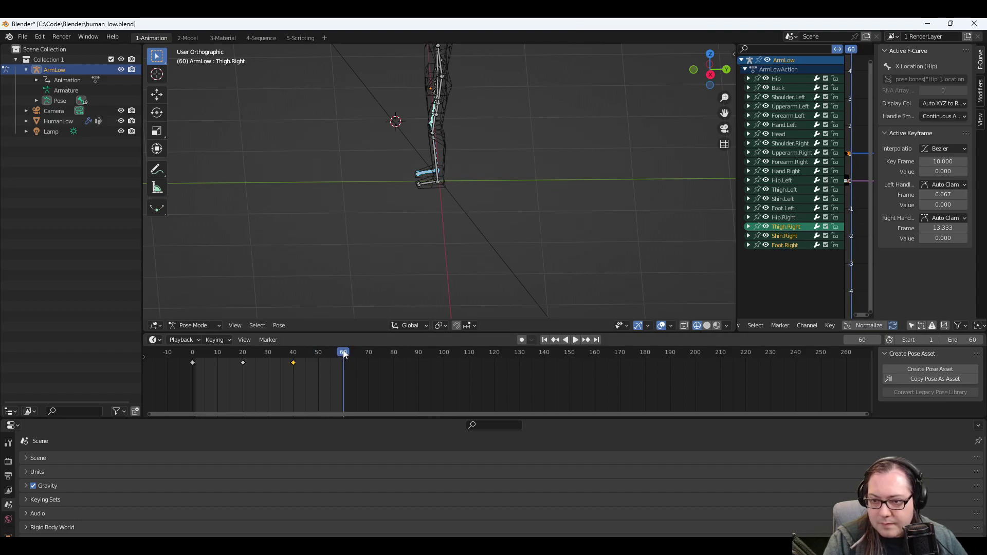
left_click(243, 363)
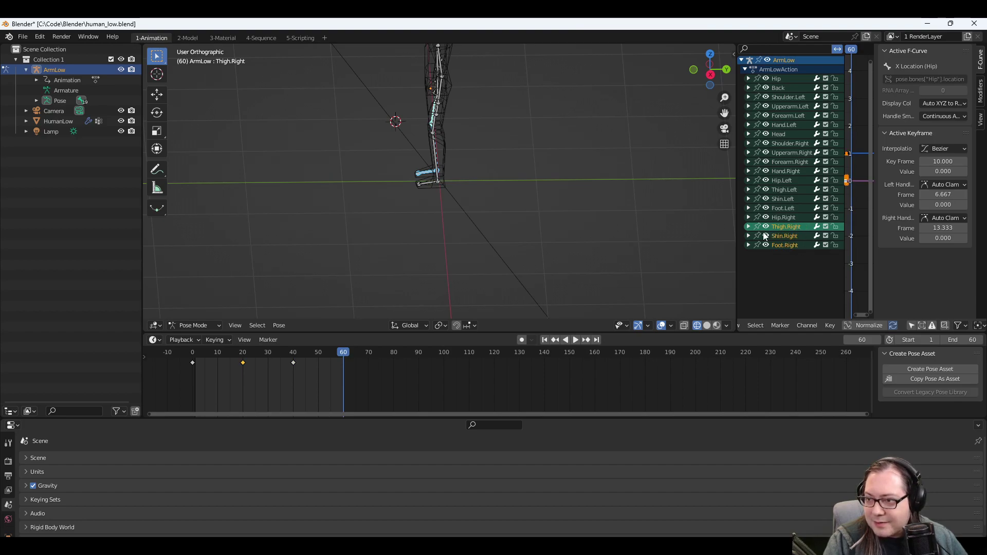
Expand Thigh.Right and step through its Location and Quaternion F-curves one by one.
left_click(748, 226)
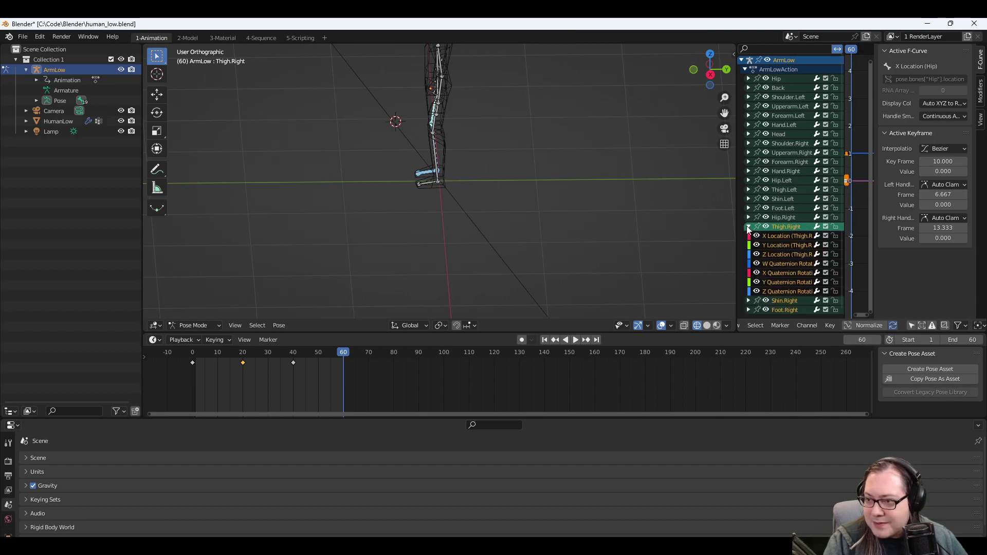
left_click(778, 236)
right_click(777, 236)
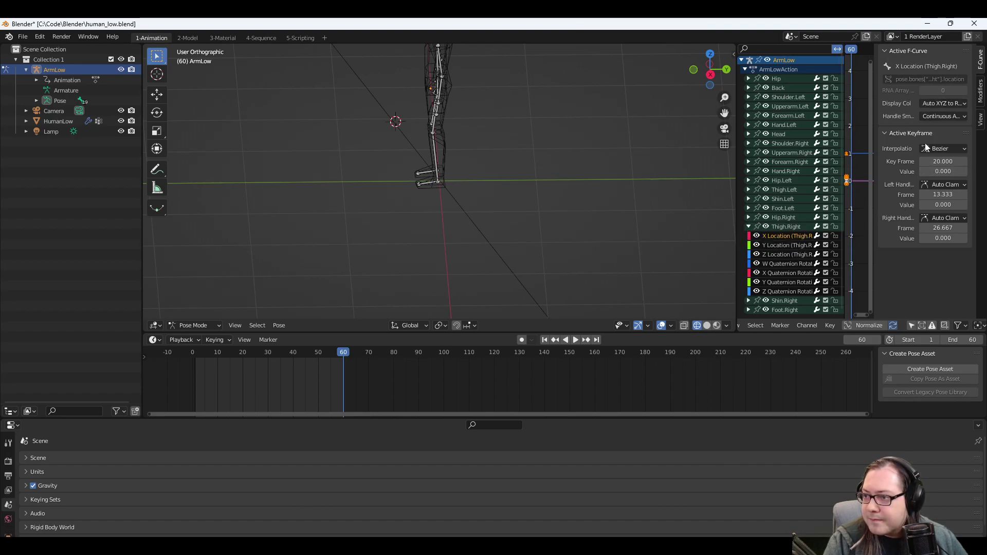
left_click(782, 247)
left_click(779, 254)
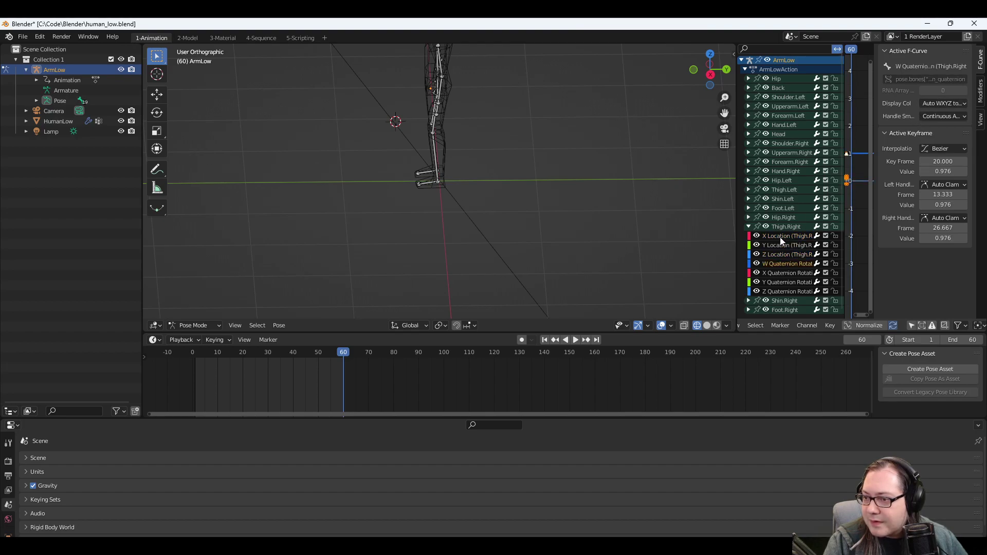
left_click(782, 237)
left_click(785, 254)
left_click(782, 244)
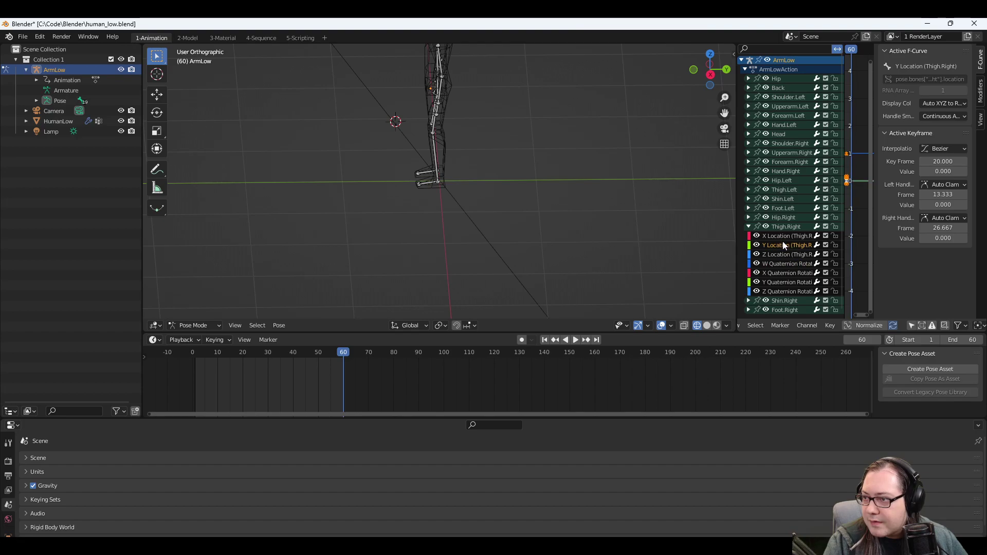
left_click(785, 263)
left_click(786, 272)
left_click(788, 281)
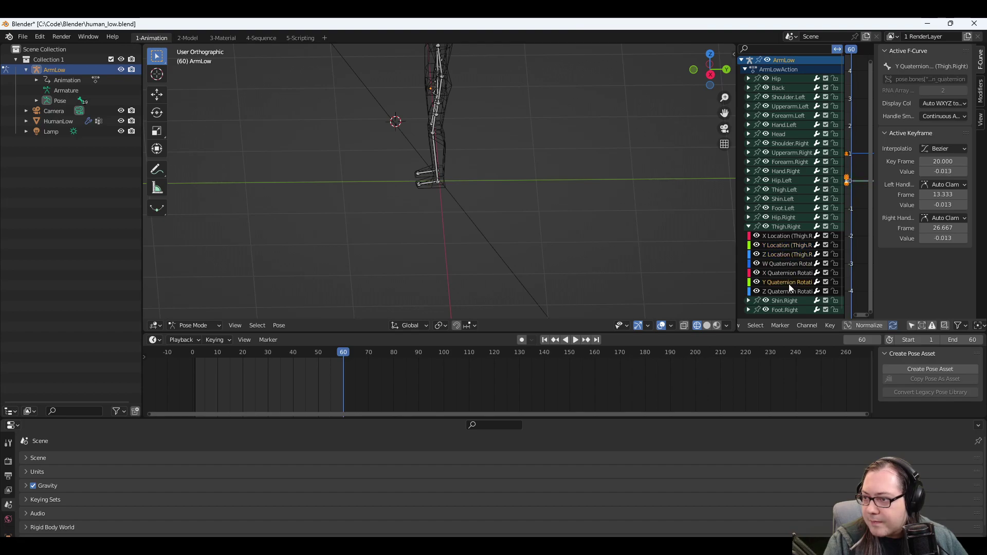
Select several Thigh.Right curves together, open their channel context menu, and dismiss it unchanged.
left_click(786, 291)
left_click(782, 237)
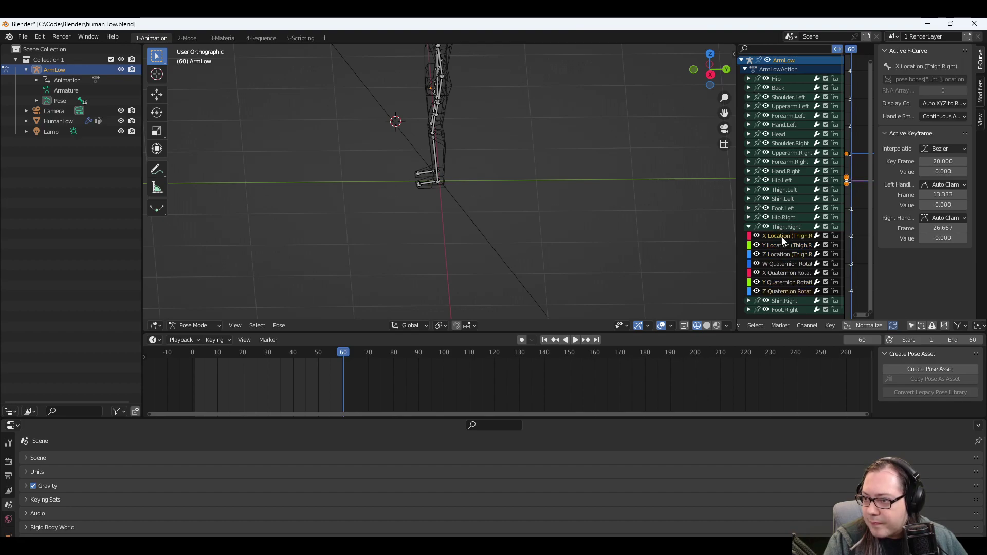
left_click(783, 291, "shift")
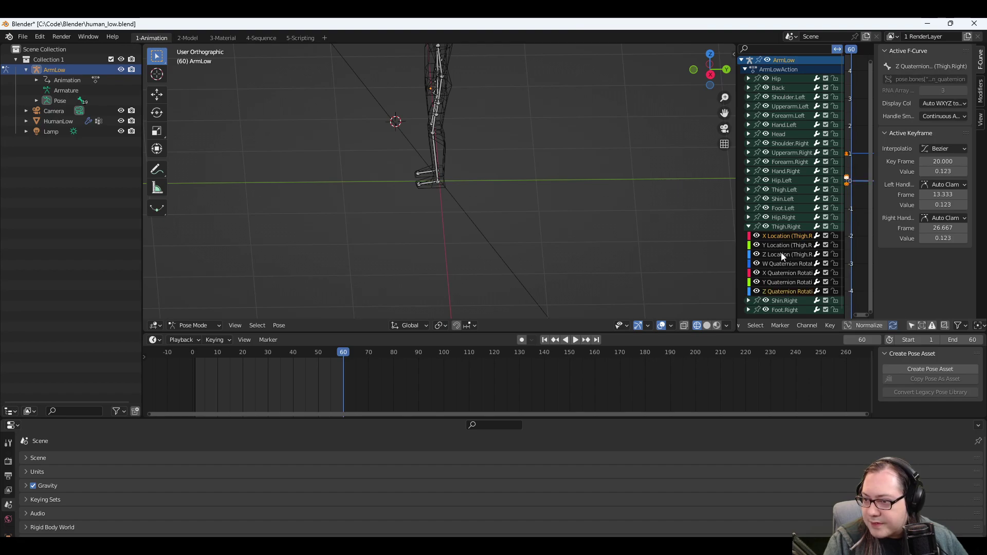
left_click(780, 245, "shift")
left_click(779, 255, "shift")
left_click(779, 263, "shift")
left_click(779, 272, "shift")
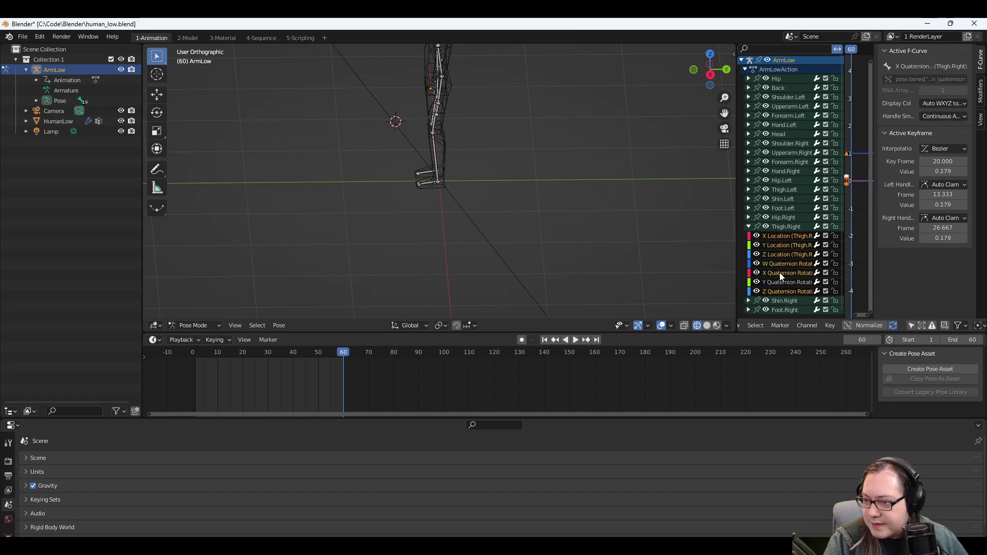
left_click(781, 282, "shift")
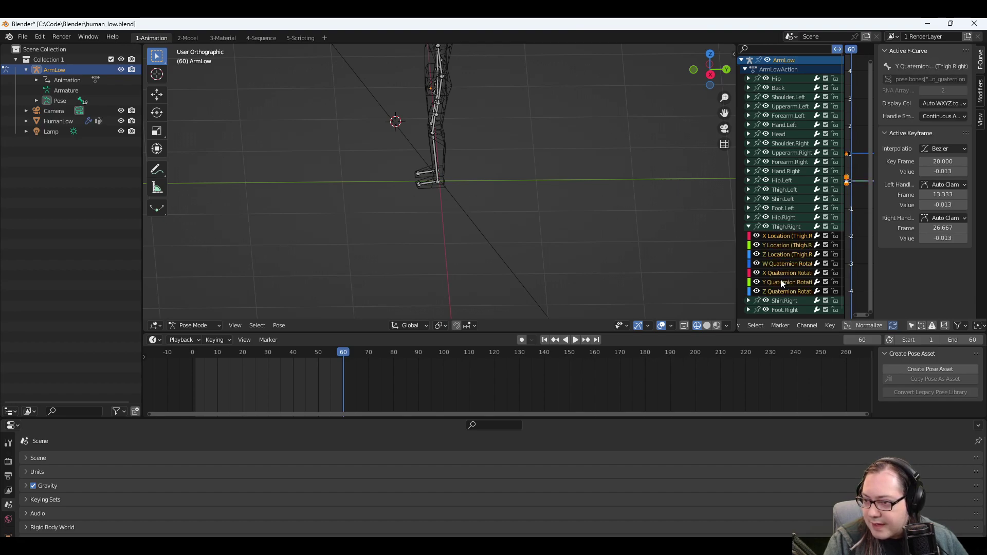
right_click(780, 239)
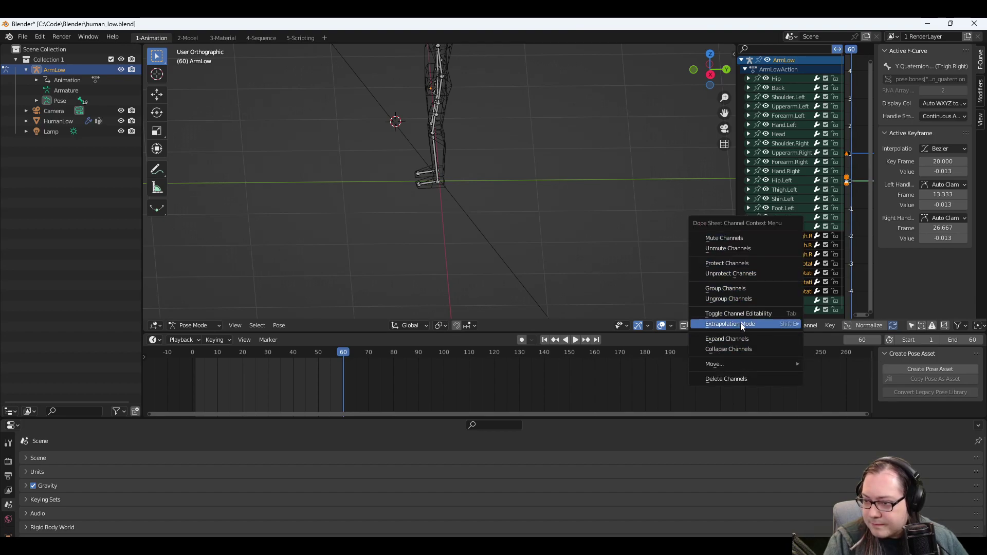
left_click(865, 220)
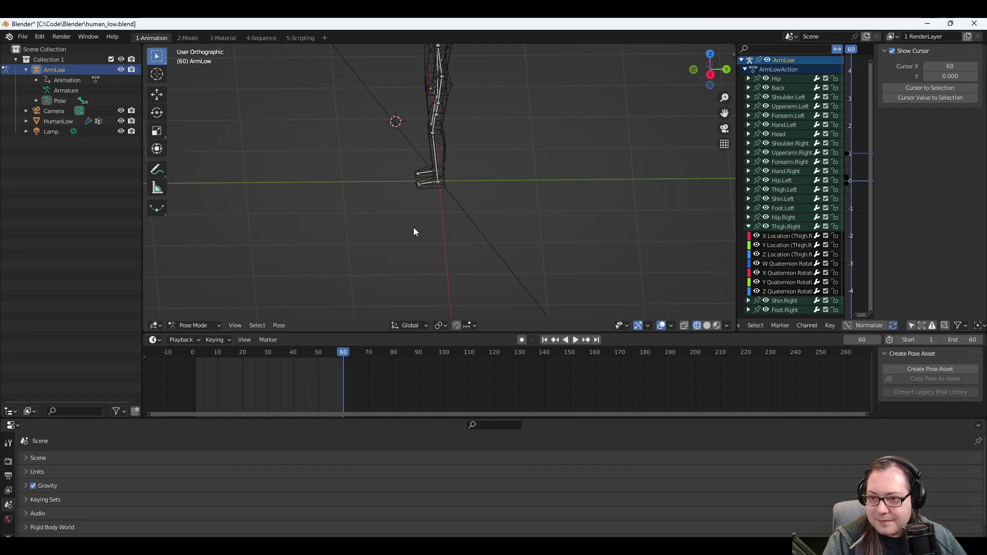
middle_click_drag(413, 227, 452, 169)
left_click(429, 149)
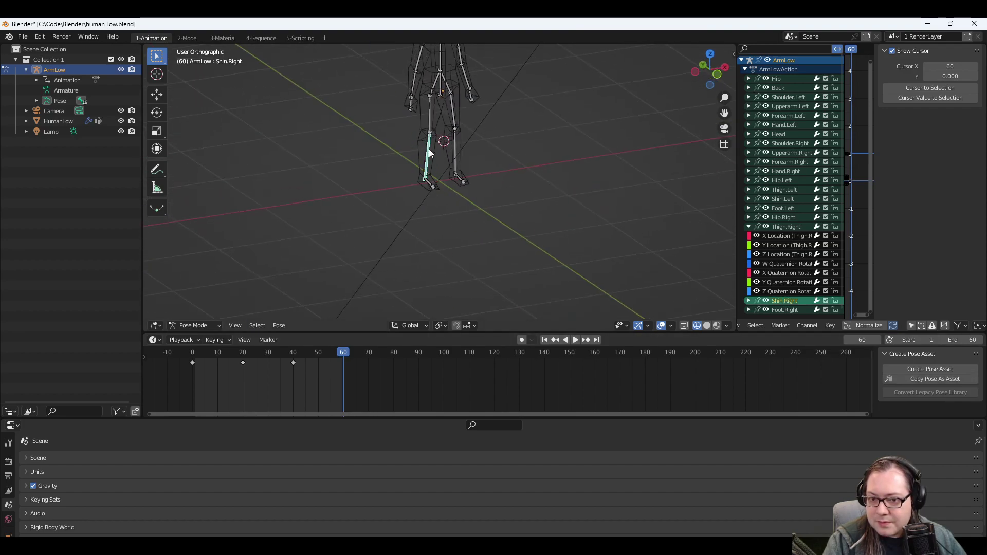
left_click(457, 163)
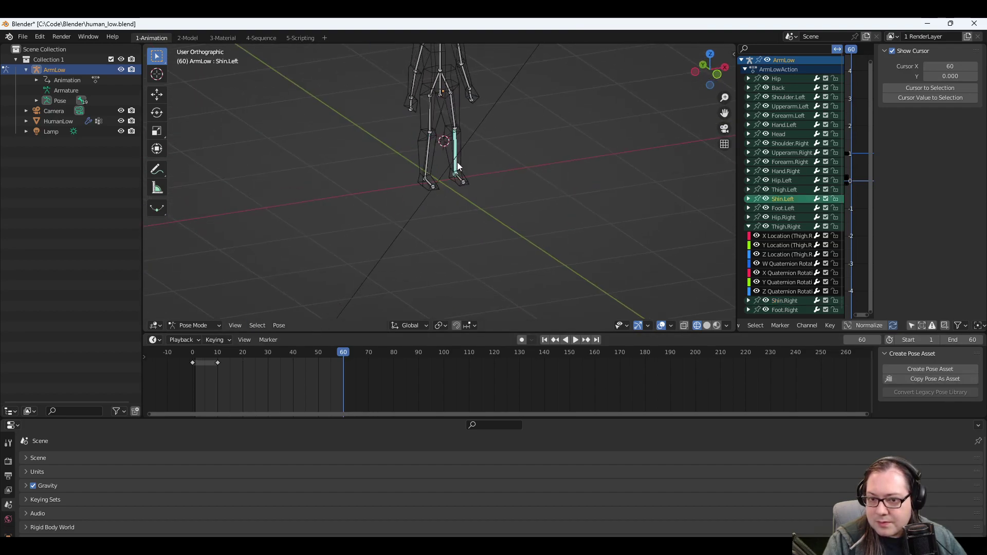
key("ctrl+Tab")
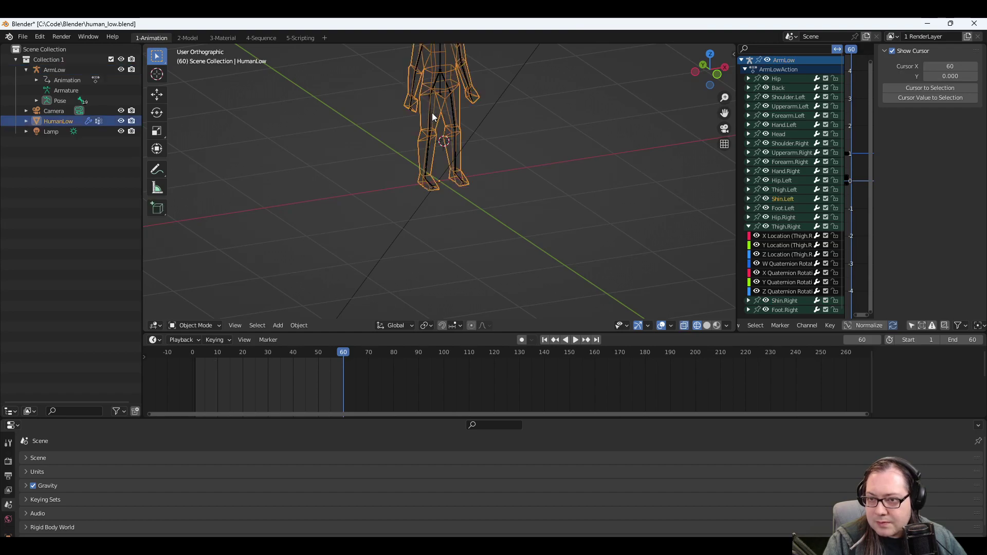
key("ctrl+Tab")
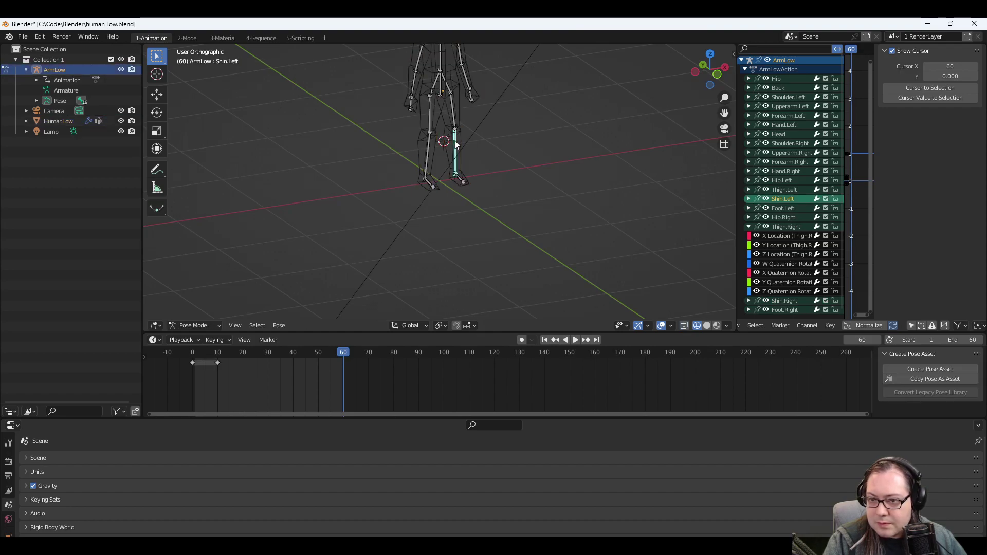
left_click(455, 116)
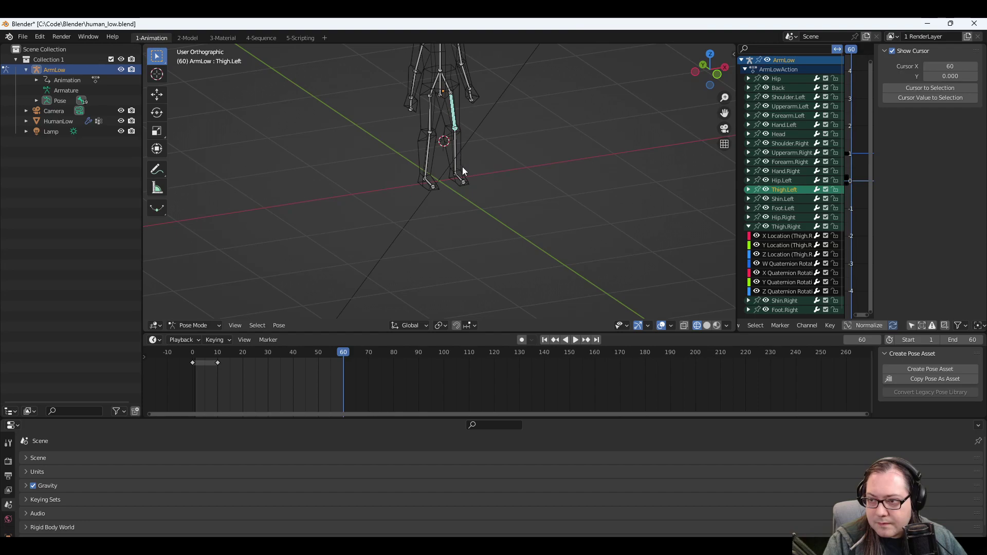
middle_click_drag(458, 240, 526, 236)
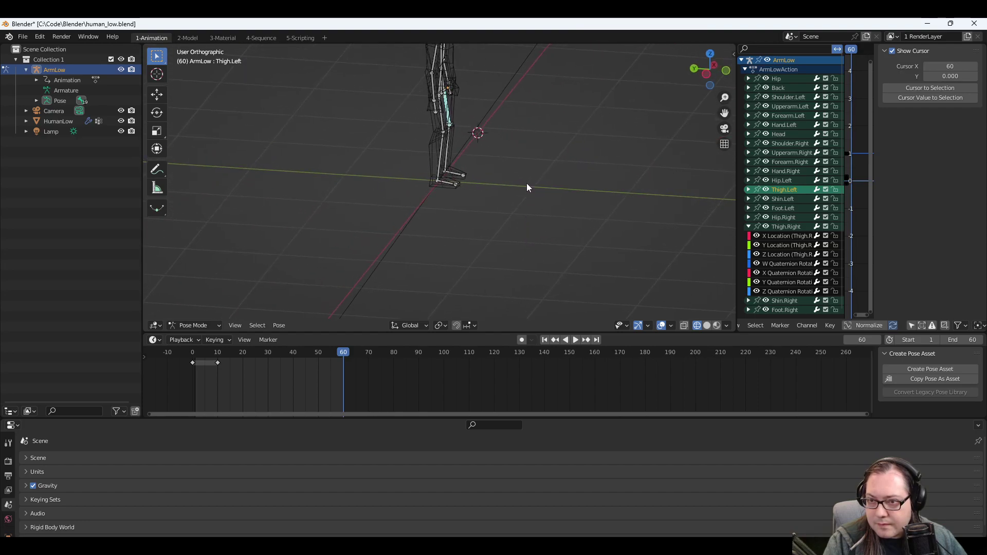
middle_click_drag(527, 184, 451, 156)
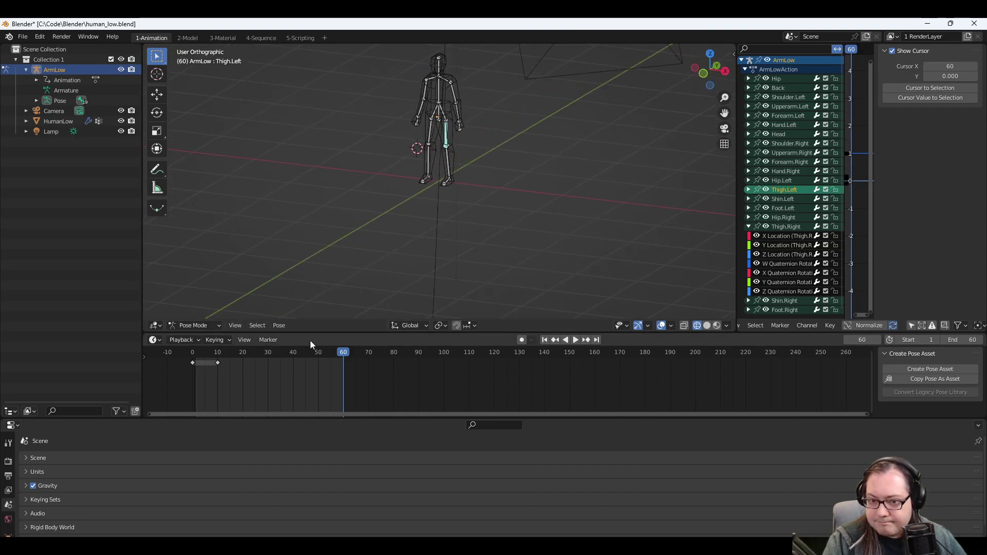
key("space")
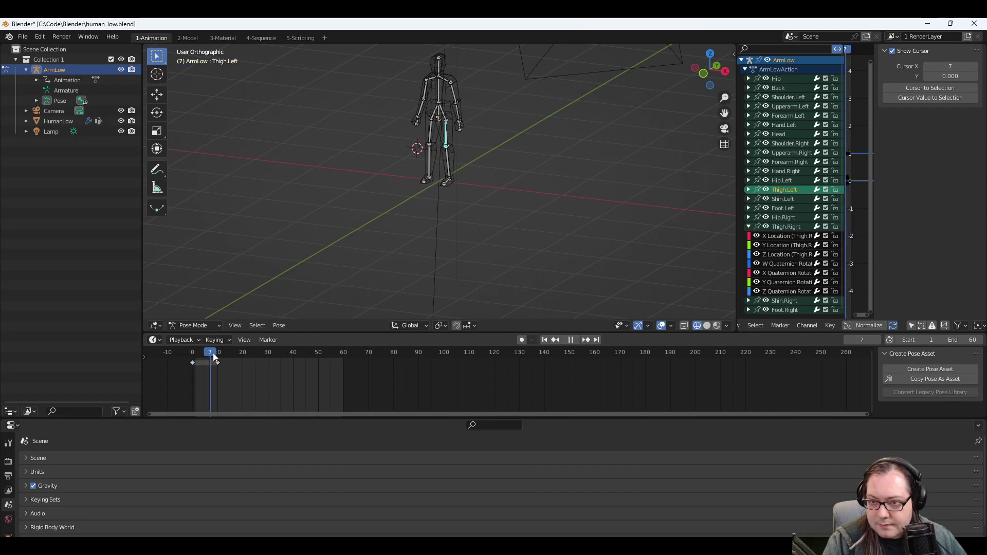
left_click_drag(226, 359, 342, 353)
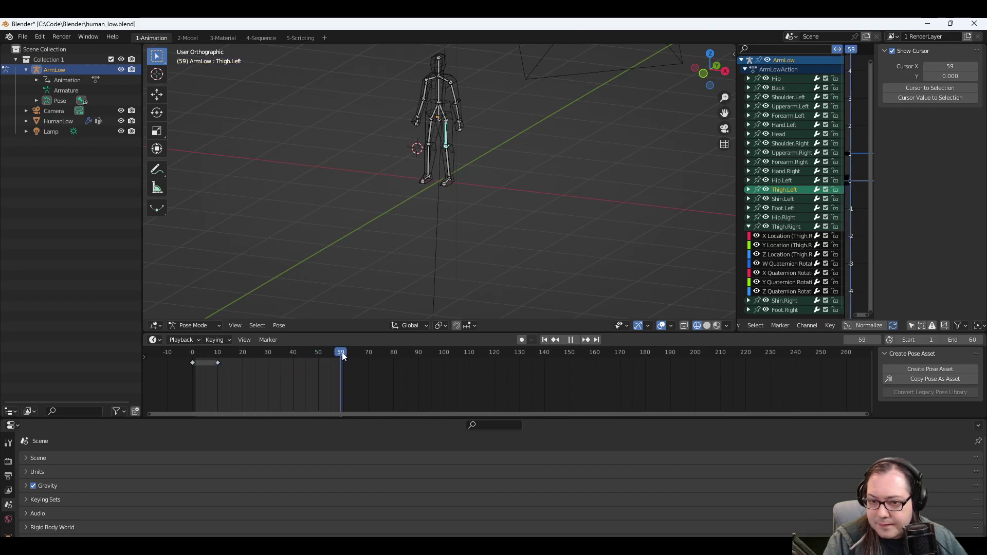
Stop at frame 59 and select the right-side leg bones and the frame-10 key.
left_click(378, 180)
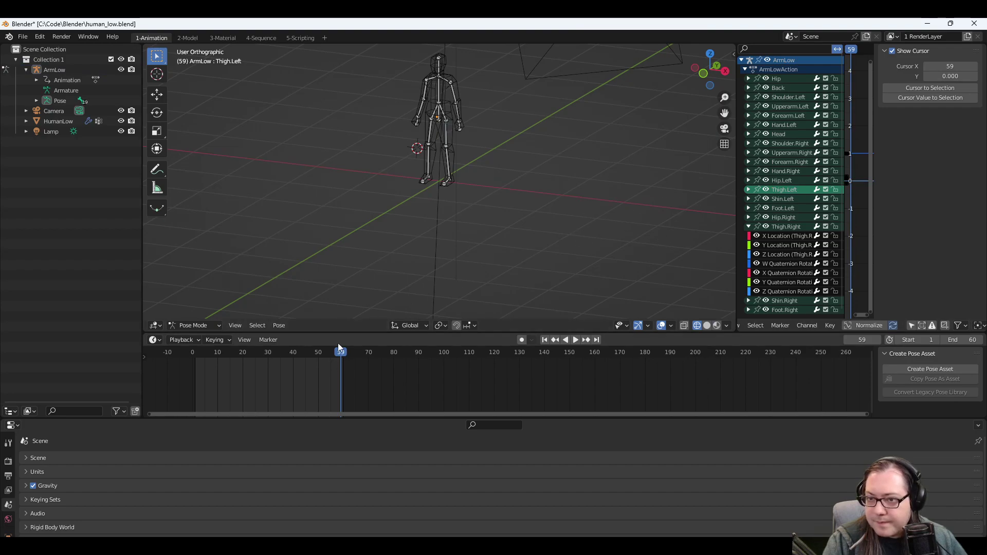
left_click_drag(405, 51, 496, 233)
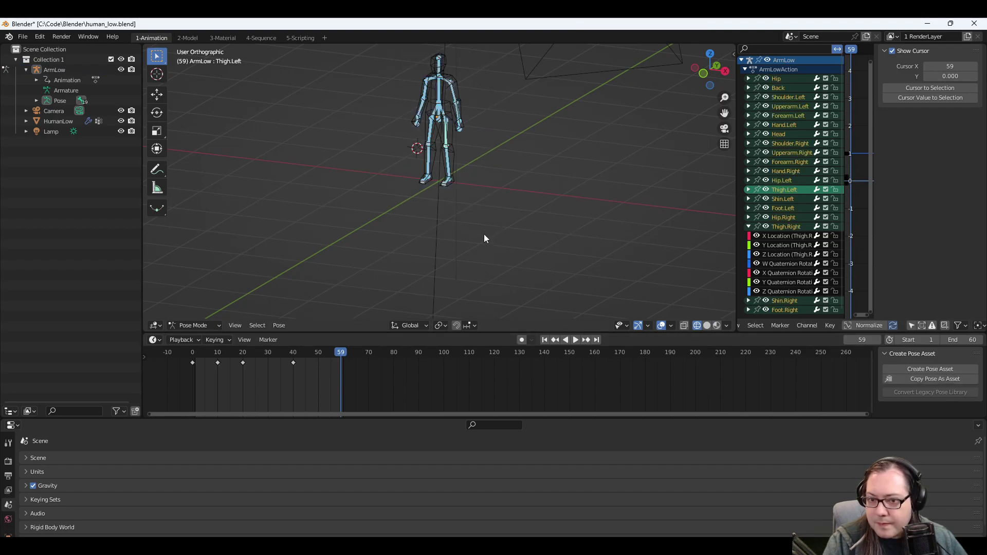
left_click(515, 224)
left_click_drag(485, 222, 444, 105)
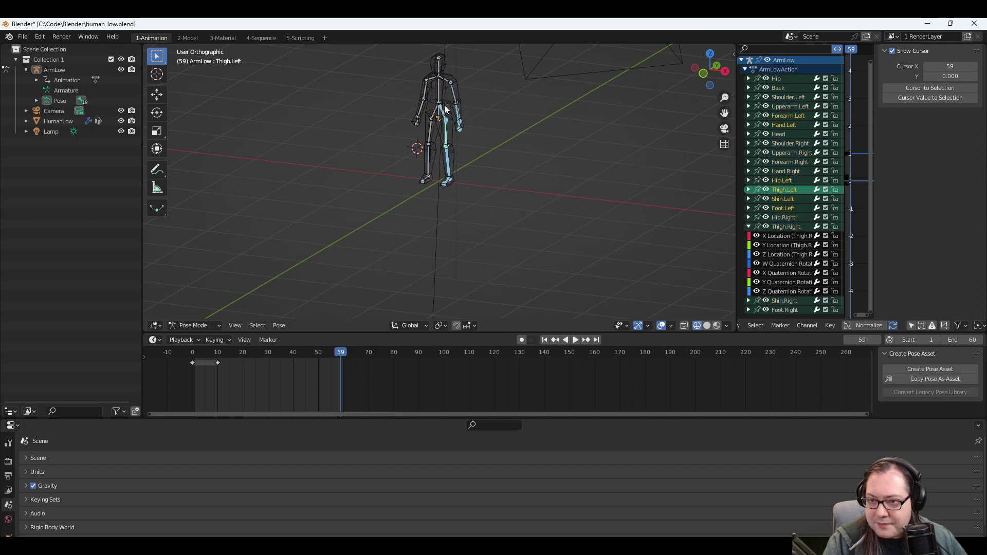
left_click(217, 363)
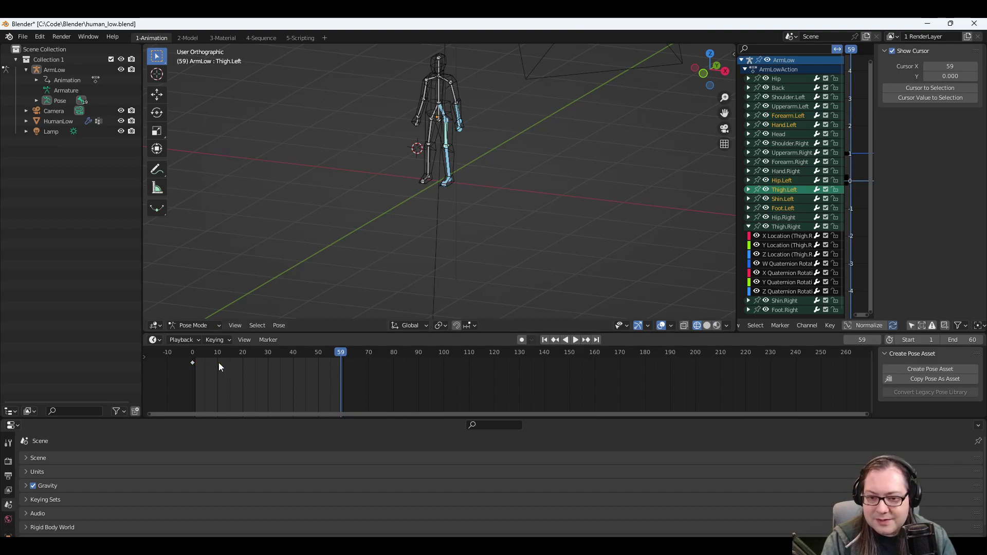
left_click_drag(406, 196, 430, 133)
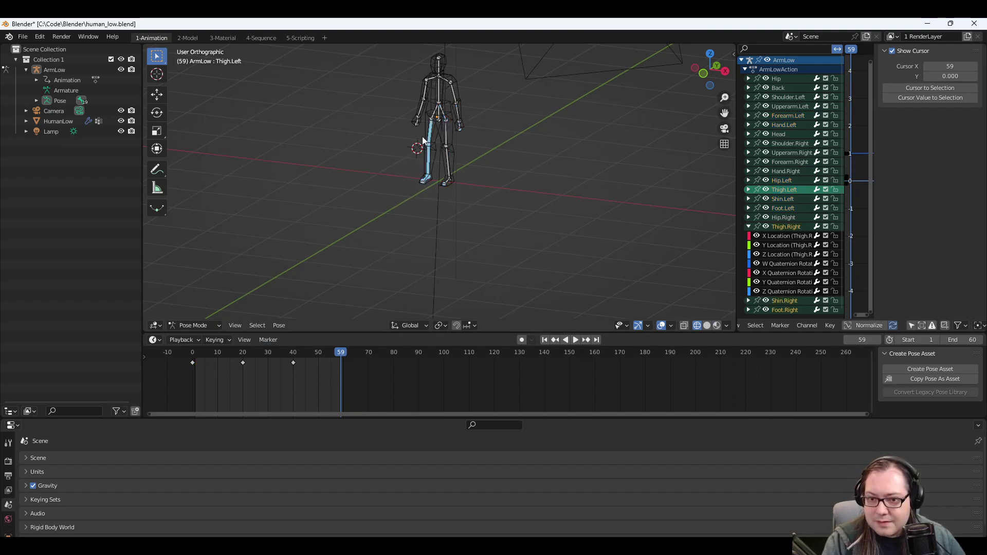
Switch to Object Mode, clear the selection, and box-select the HumanLow character.
key("ctrl+Tab")
left_click_drag(473, 198, 446, 128)
left_click(469, 159)
left_click(492, 123)
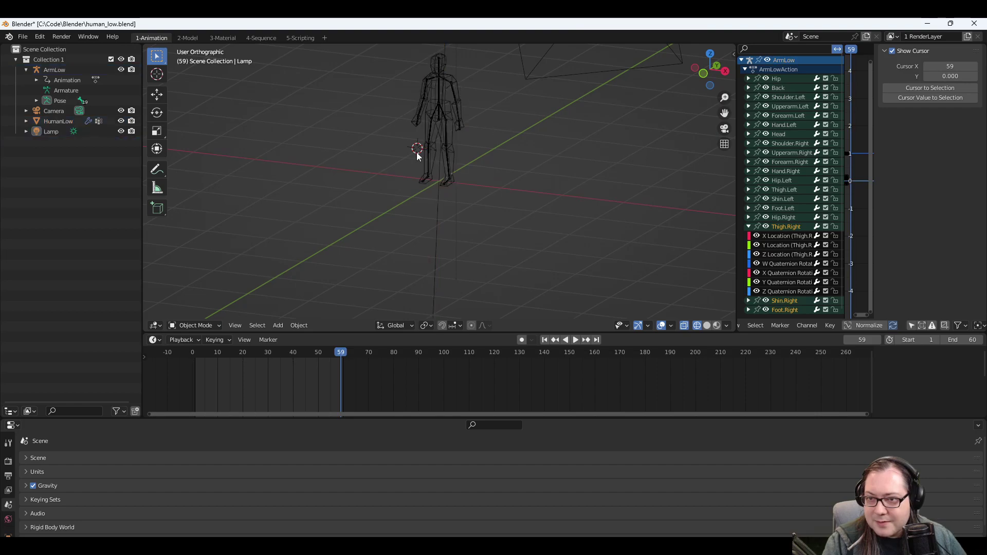
scroll(439, 184, "up", 3)
middle_click_drag(439, 184, 544, 128)
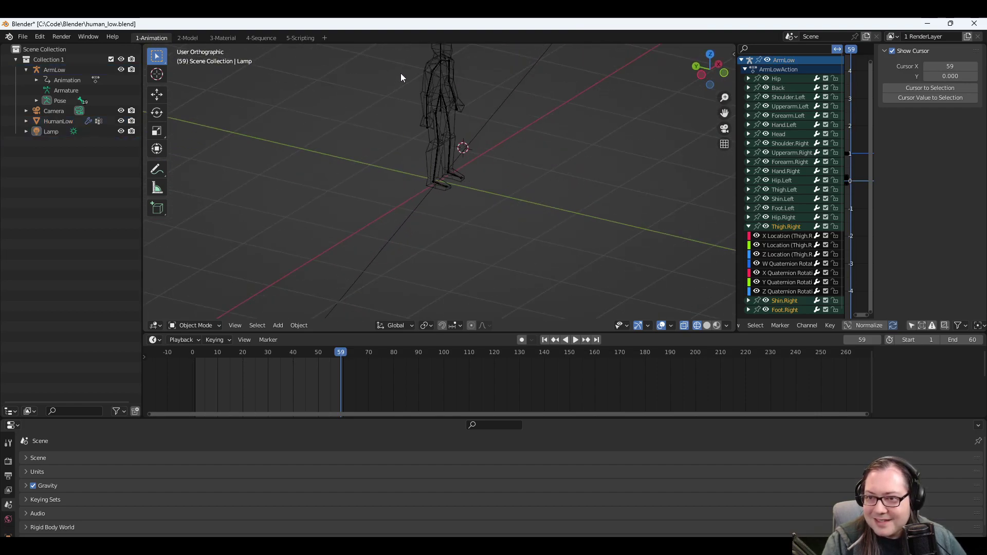
left_click_drag(406, 61, 467, 113)
Make the ArmLow armature active and return it to Pose Mode.
left_click(458, 106)
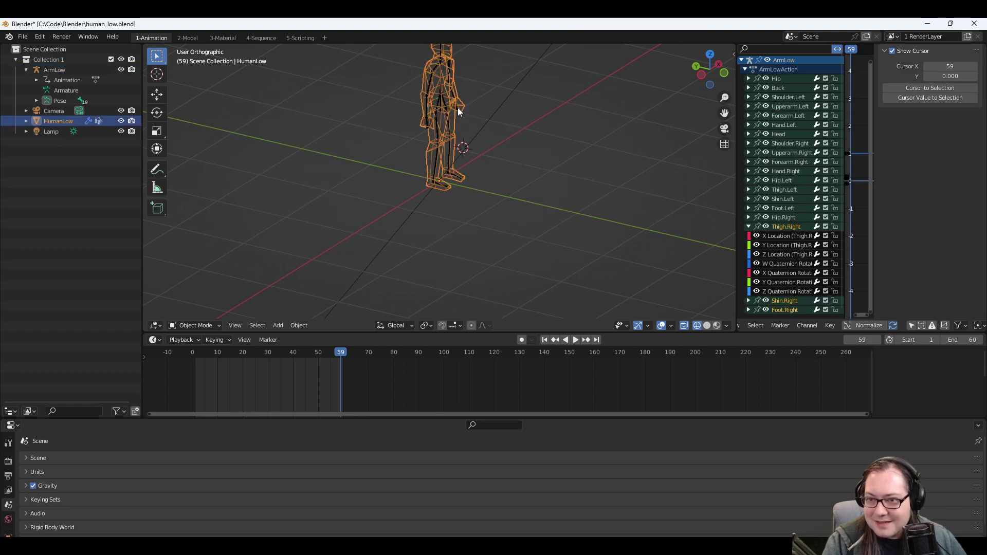
key("ctrl+Tab")
left_click(440, 105)
Select the Hip, Hip.Left and Hip.Right bones plus the left forearm, hand, upper arm and shoulder.
left_click(443, 104)
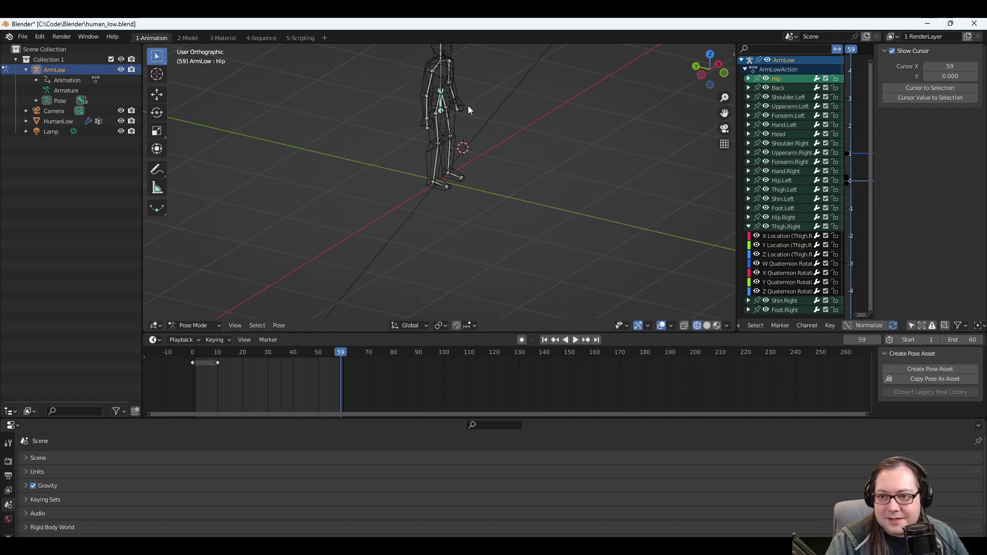
left_click(444, 105)
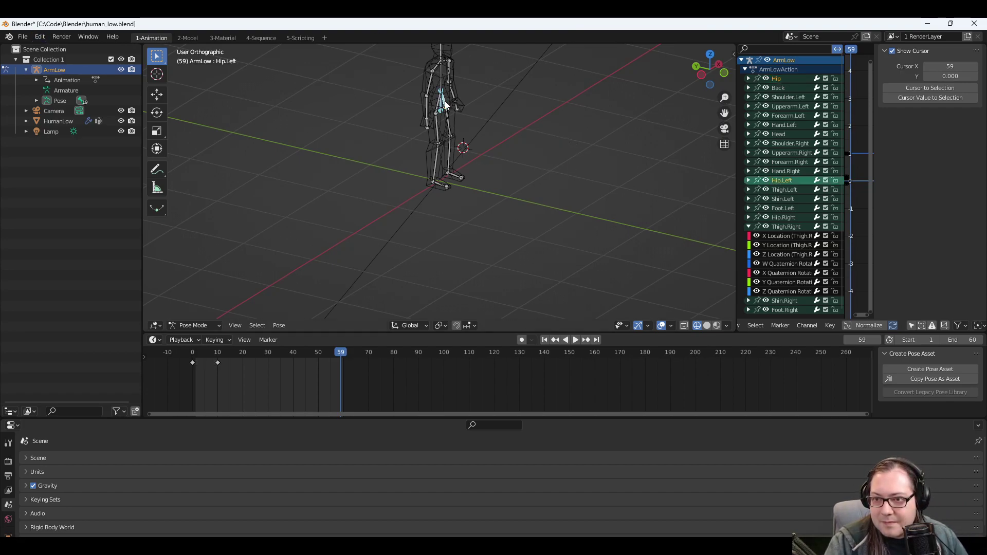
left_click(438, 109)
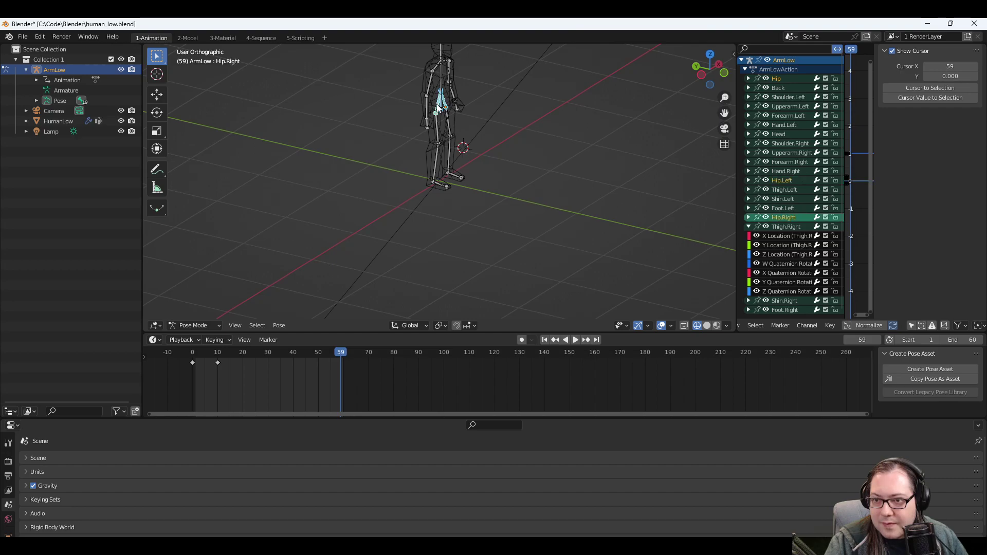
left_click(455, 101, "shift")
left_click(456, 107, "shift")
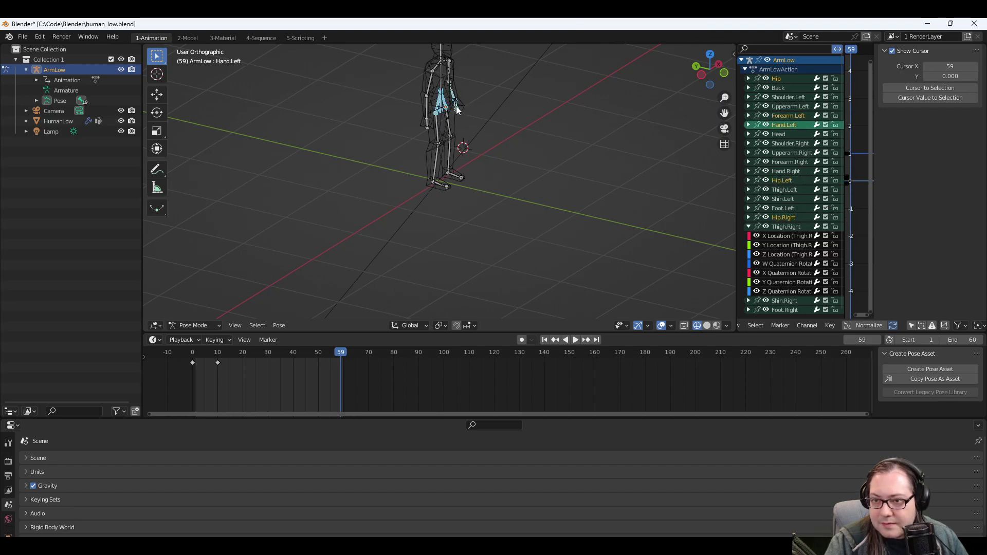
left_click(449, 75, "shift")
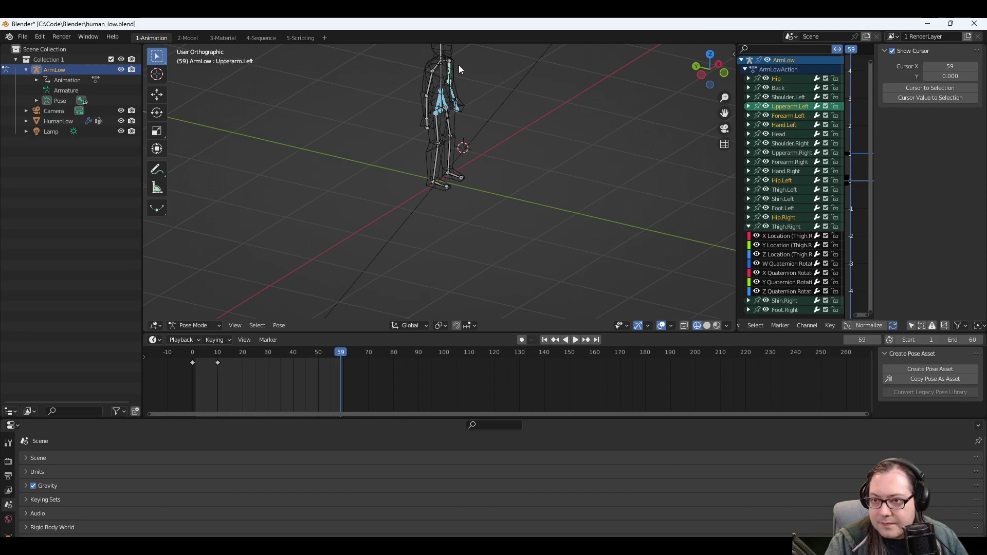
left_click(449, 64, "shift")
Add the Head, Back, Shoulder.Right, Upperarm.Right, Forearm.Right and Hand.Right bones to the selection.
middle_click_drag(496, 73, 452, 72)
left_click(441, 78, "shift")
key("s")
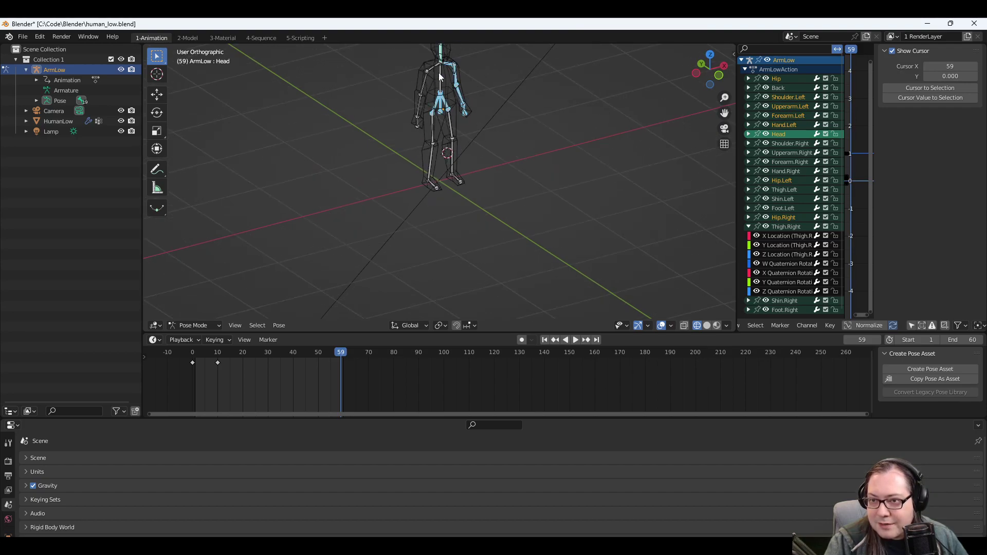
left_click(439, 73, "shift")
left_click(436, 68, "shift")
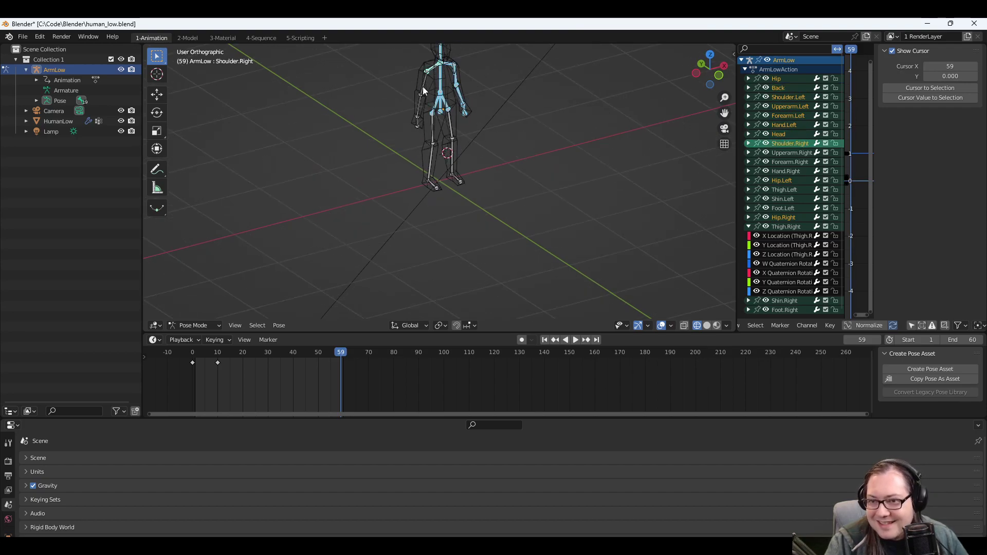
left_click(422, 87, "shift")
left_click(419, 107, "shift")
left_click(416, 123, "shift")
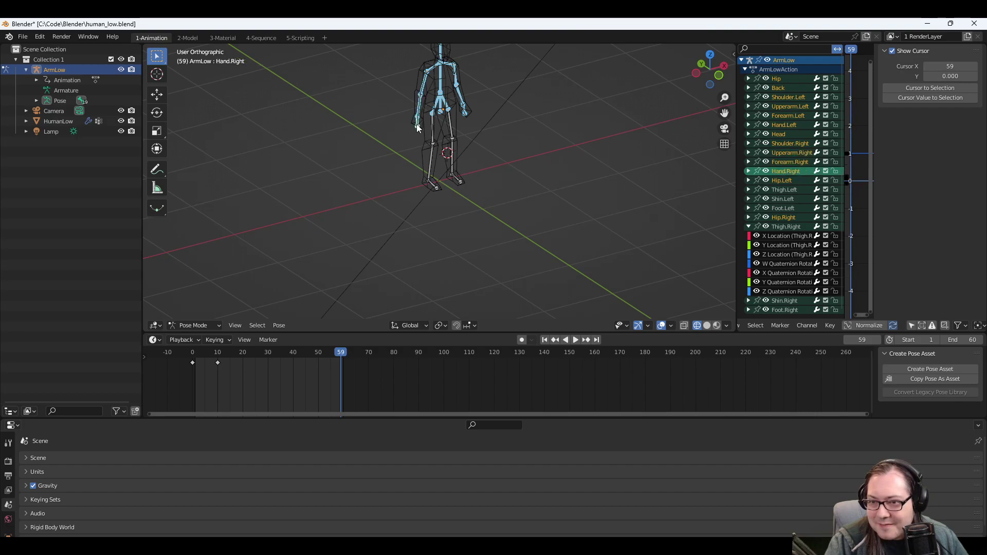
middle_click_drag(535, 154, 490, 159)
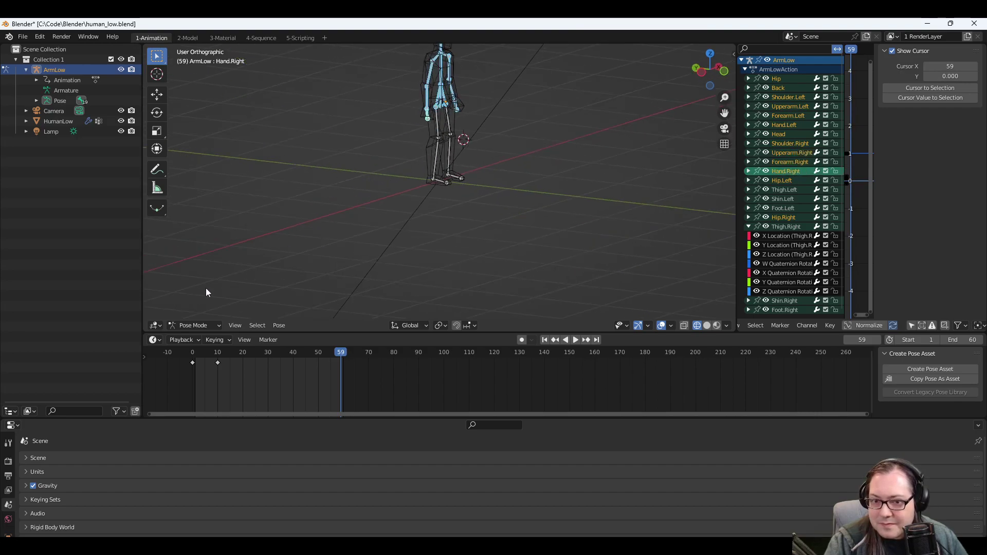
Delete the selected upper-body bones' frame-10 keyframes, then deselect all bones.
right_click(218, 362)
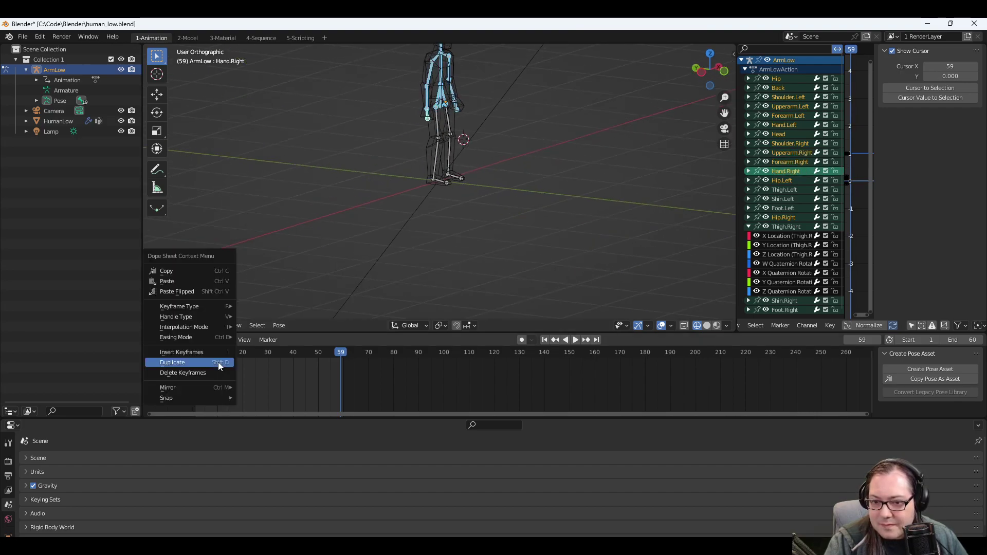
left_click(193, 373)
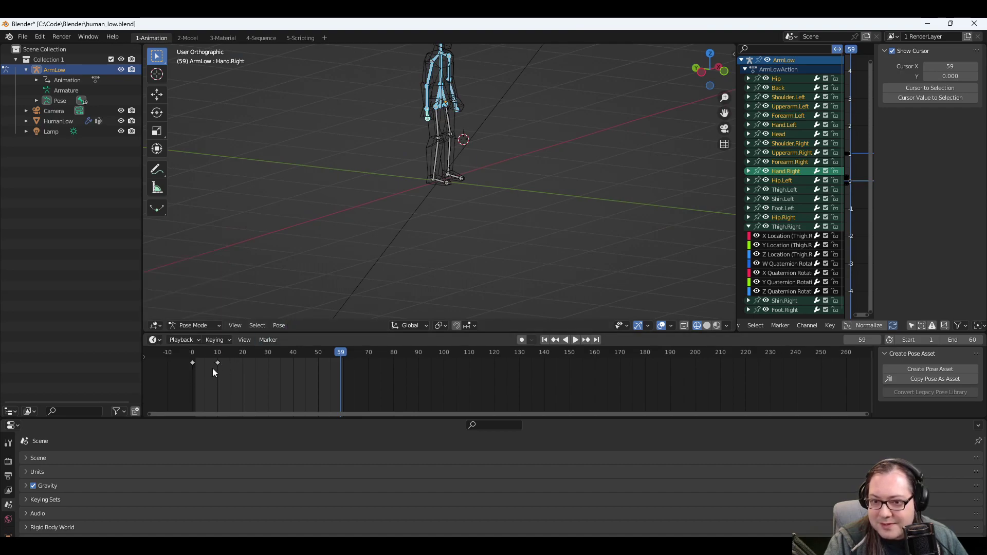
right_click(218, 362)
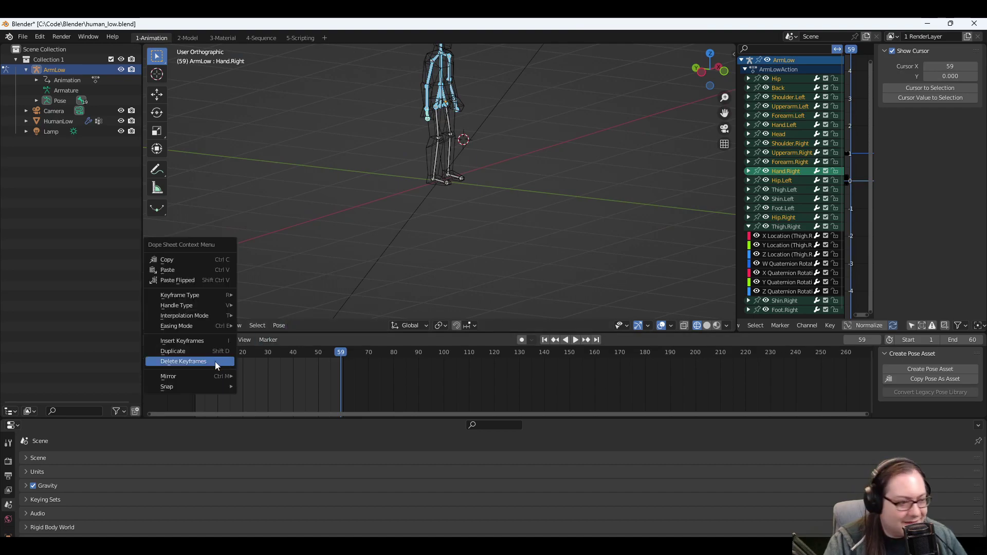
left_click(214, 362)
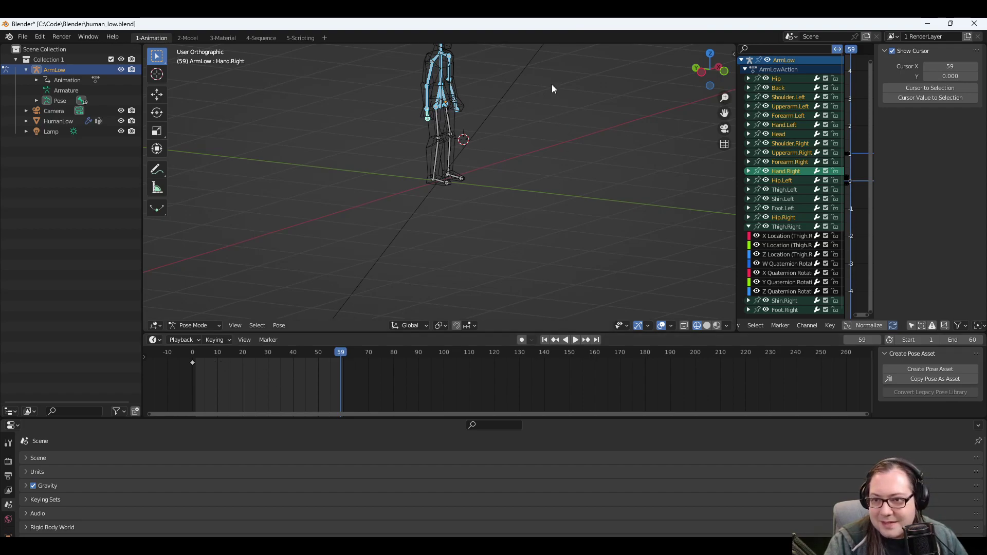
middle_click_drag(552, 86, 513, 114)
left_click(485, 163)
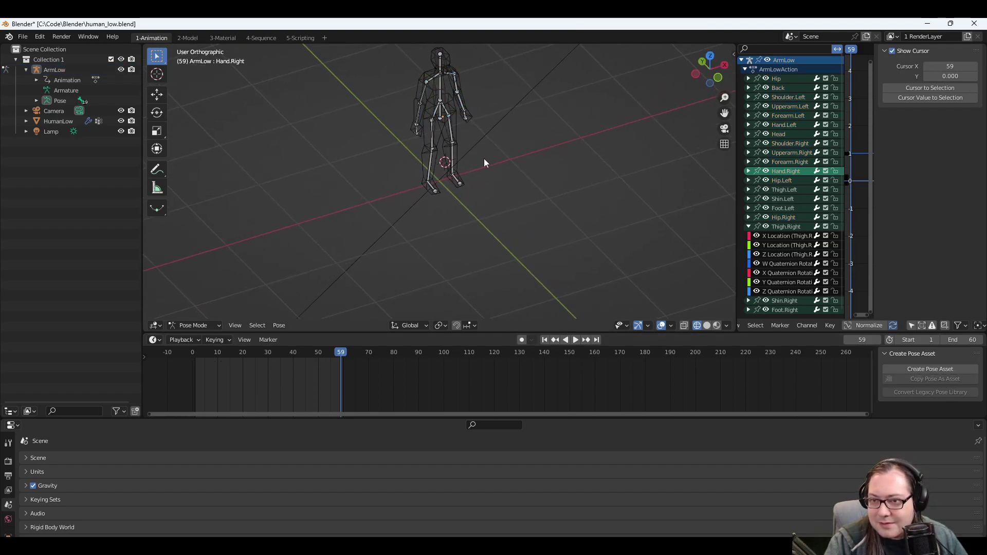
Leave Pose Mode by selecting the HumanLow mesh, deselect it, and orbit to the character's front.
left_click(453, 146)
left_click(449, 164)
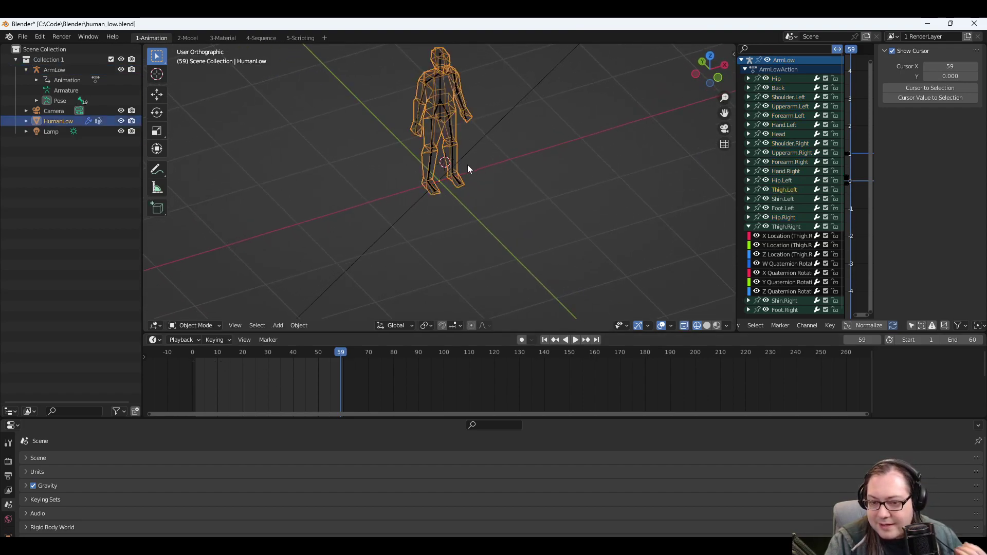
left_click(485, 148)
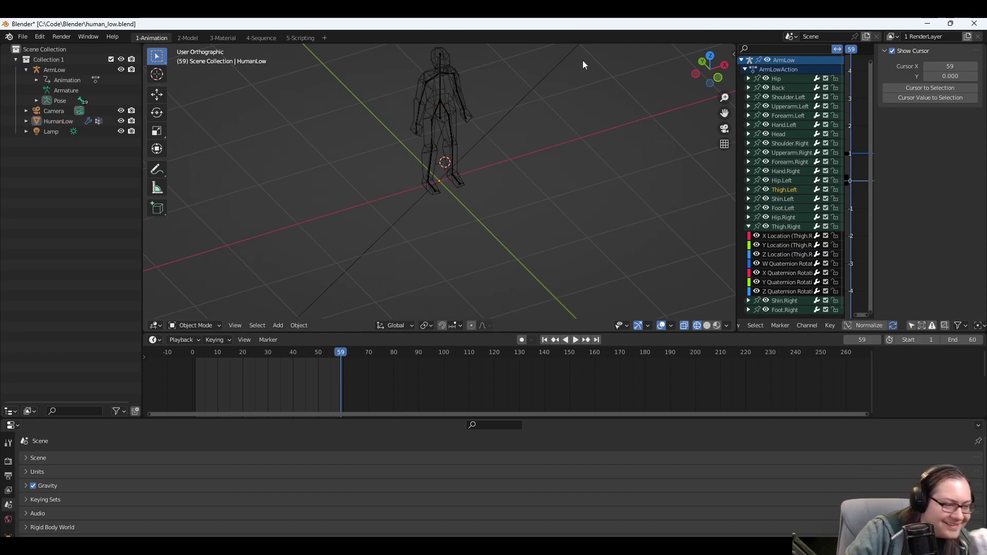
middle_click_drag(538, 112, 541, 141)
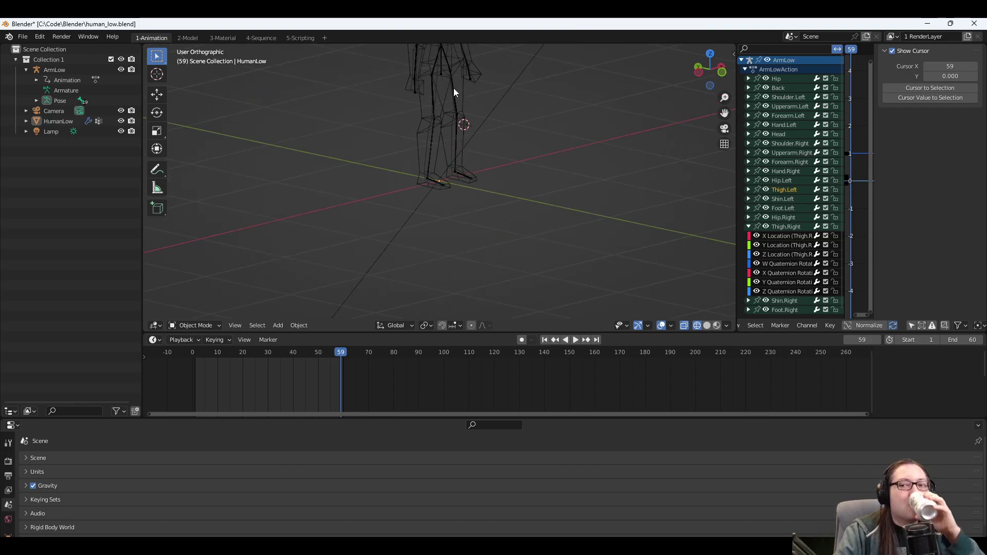
mouse_move(453, 91)
middle_mouse_down()
mouse_move(531, 103)
mouse_move(396, 109)
mouse_move(438, 102)
middle_mouse_up()
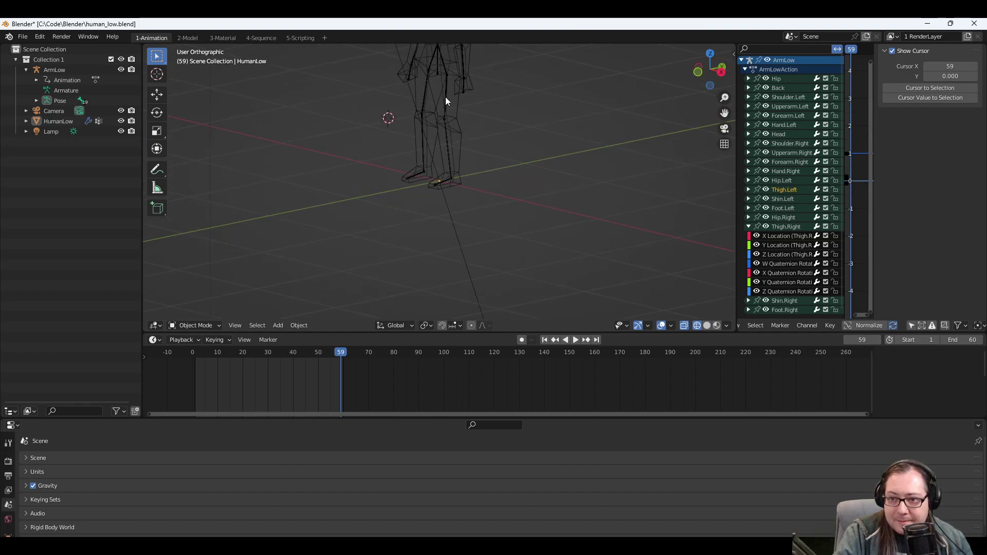
In Pose Mode at frame 60, select Shin.Left and Foot.Left and try a rotation, then undo it.
left_click(448, 98)
key("ctrl+Tab")
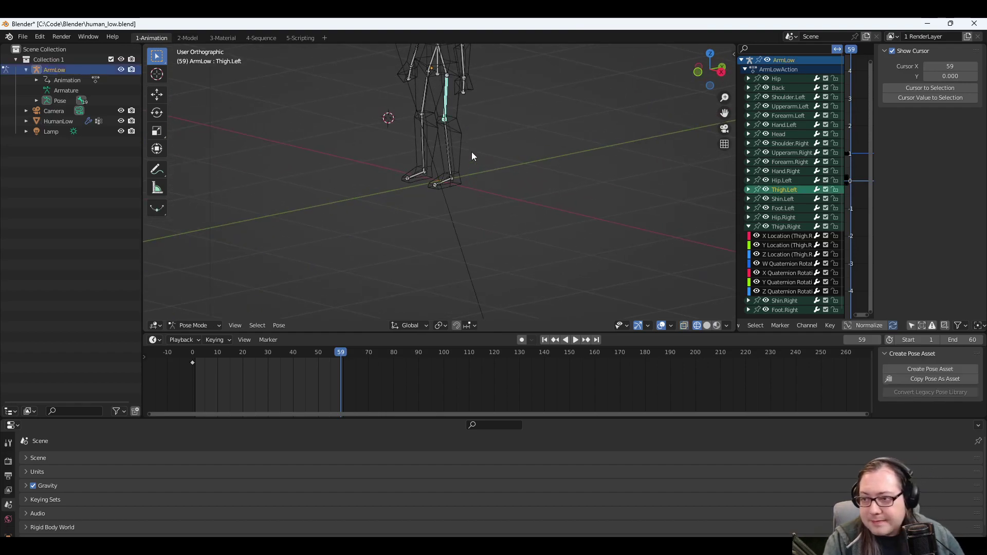
left_click(448, 150, "shift")
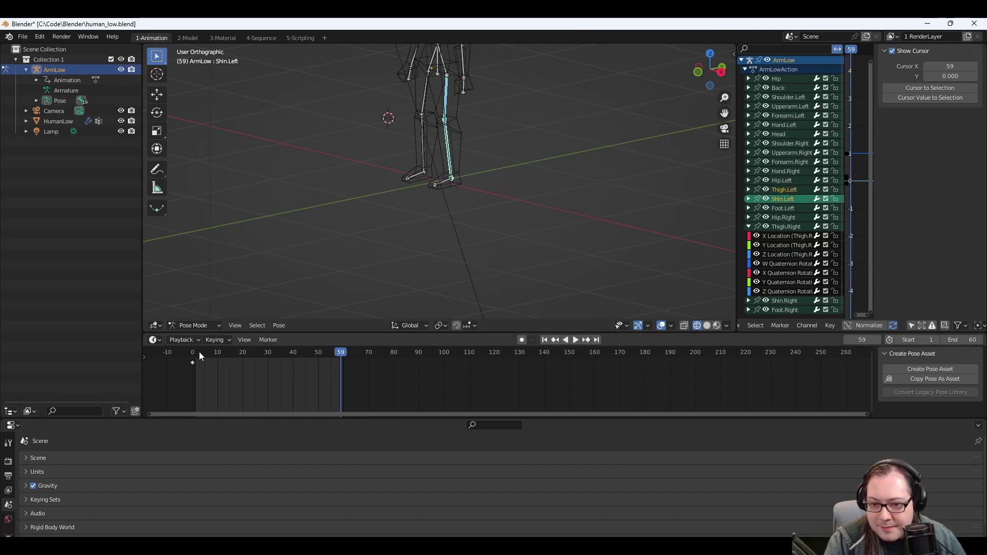
left_click_drag(342, 355, 343, 351)
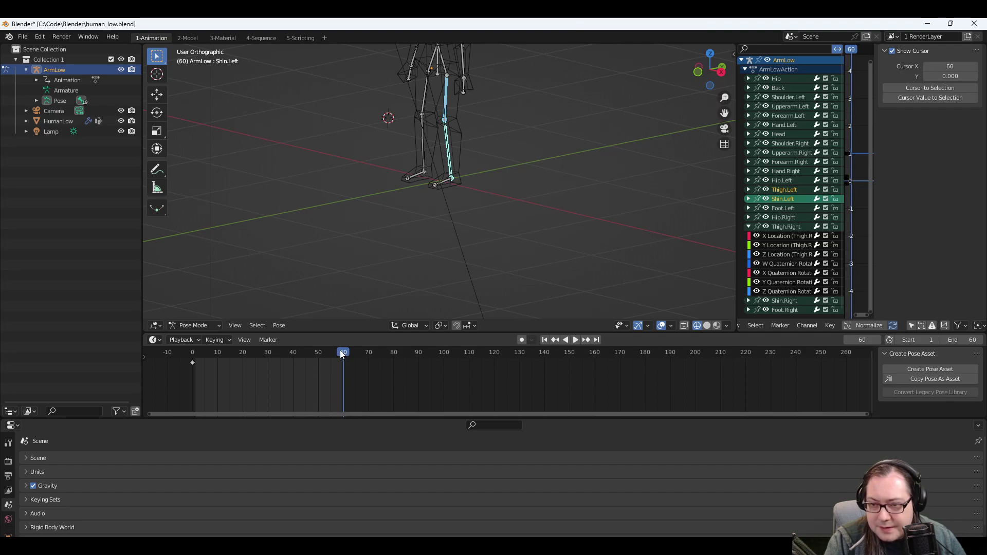
left_click(445, 180)
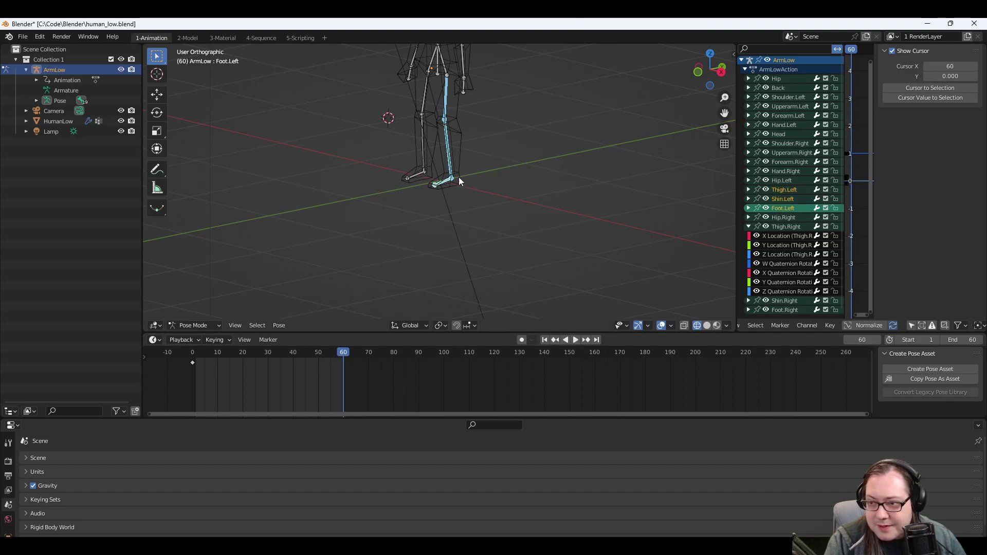
key("r")
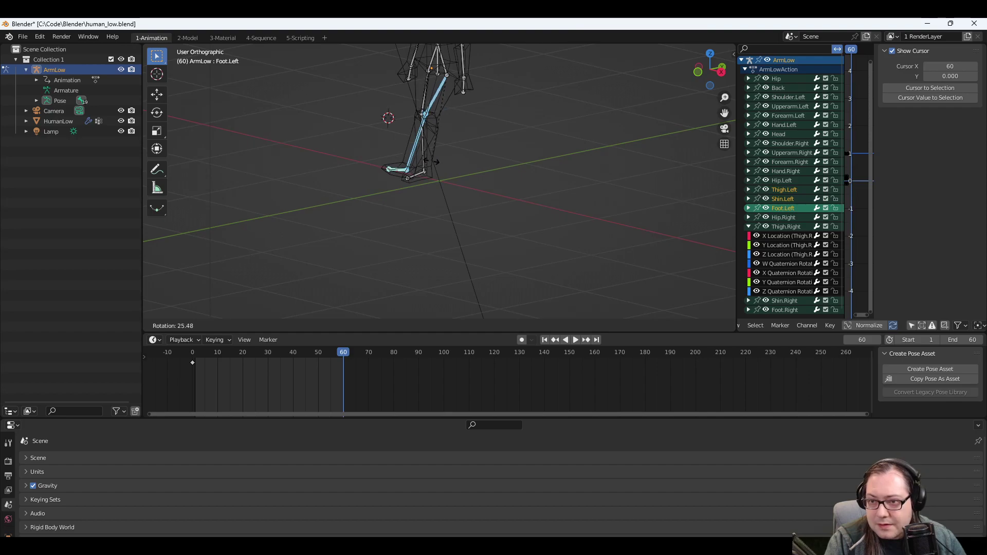
left_click(434, 161)
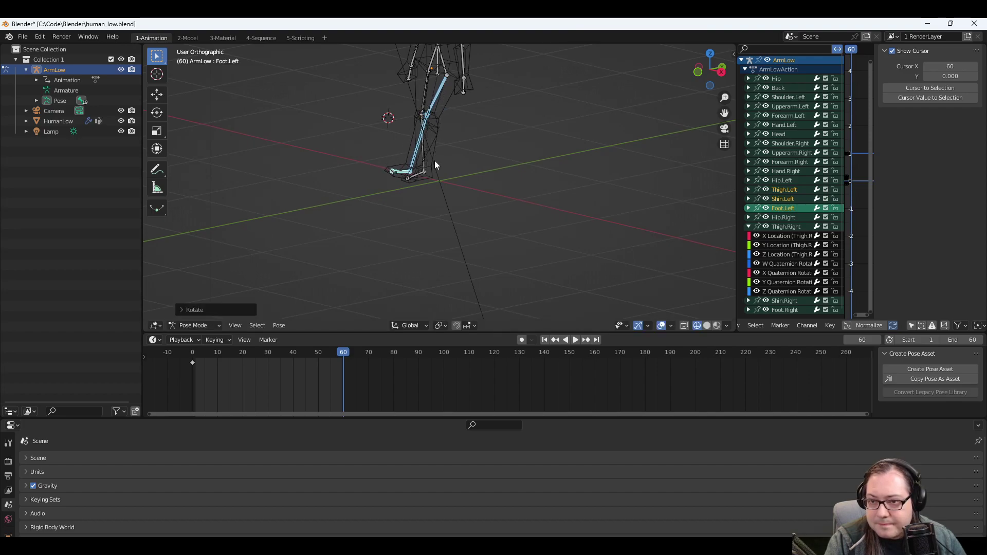
middle_click_drag(433, 160, 450, 135)
key("ctrl+z")
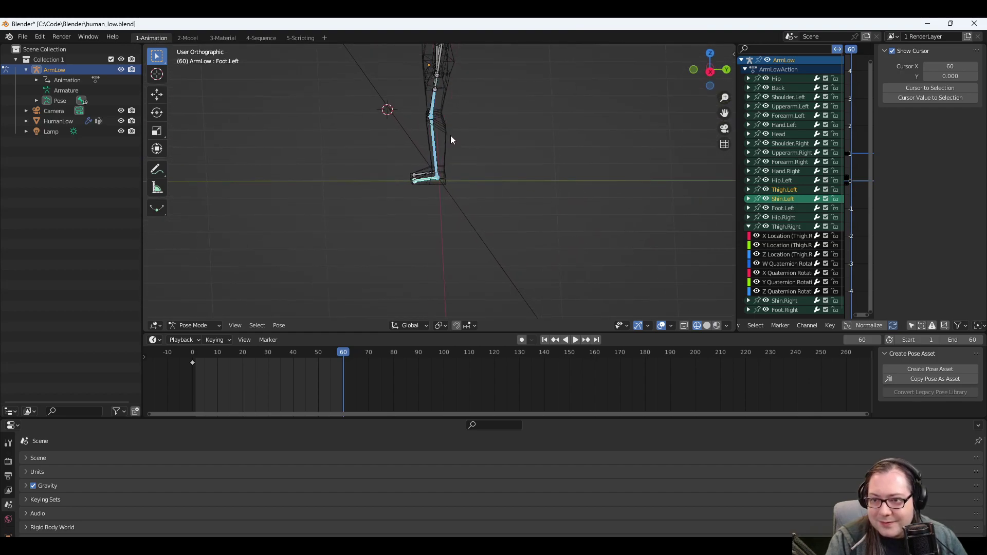
Rotate the left leg bones on the Y axis, then about -17.35° on the global X axis.
key("r")
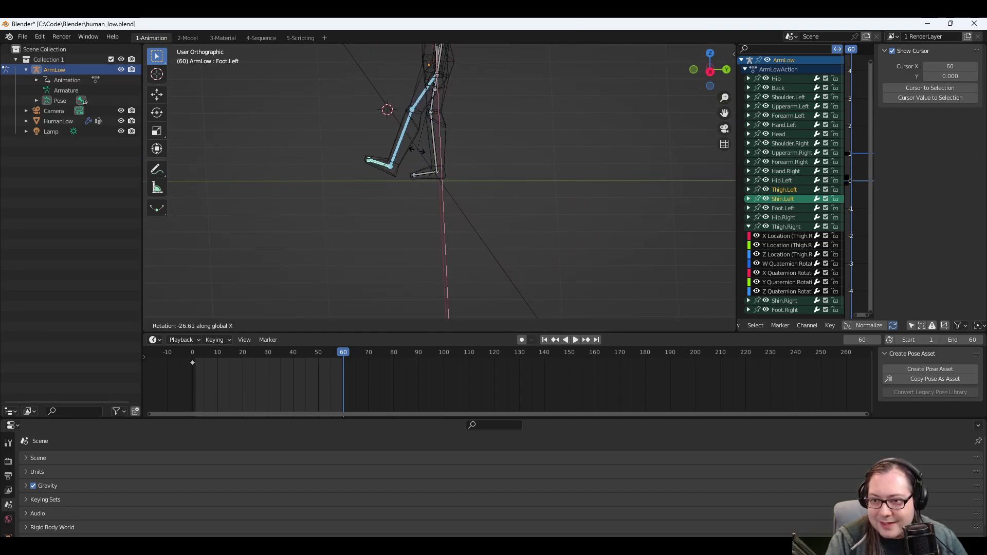
key("y")
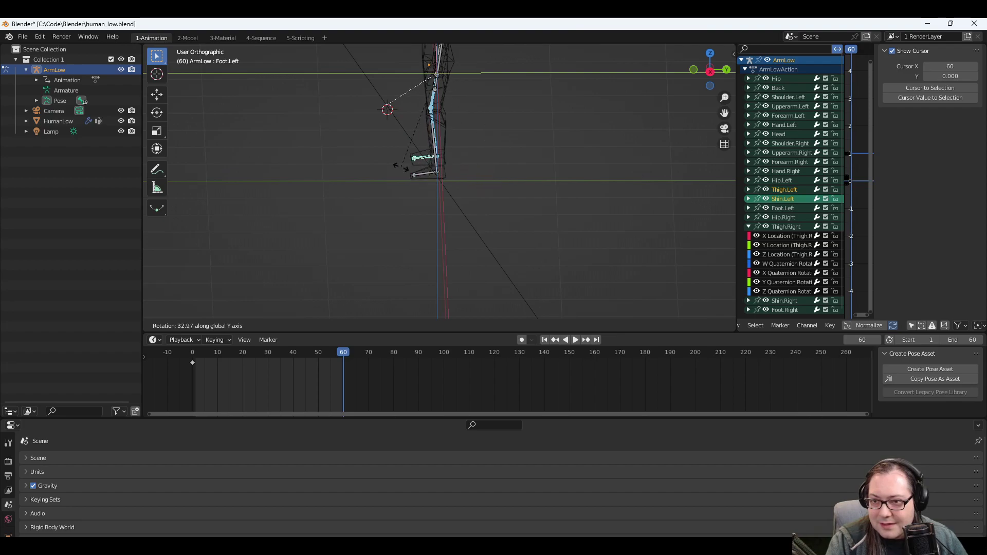
left_click(475, 172)
middle_click_drag(474, 171, 508, 162)
key("r")
key("x")
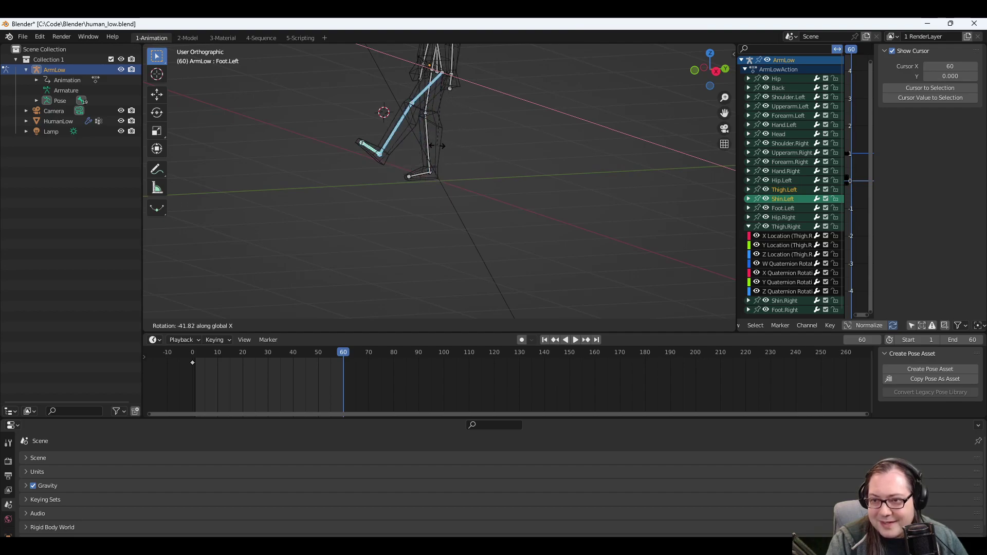
left_click(465, 158)
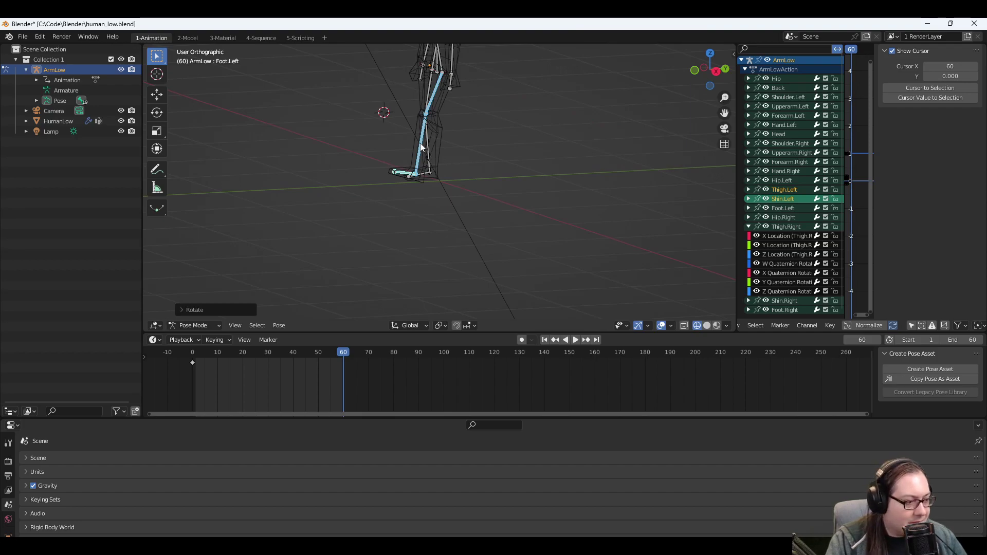
middle_click_drag(420, 143, 398, 134)
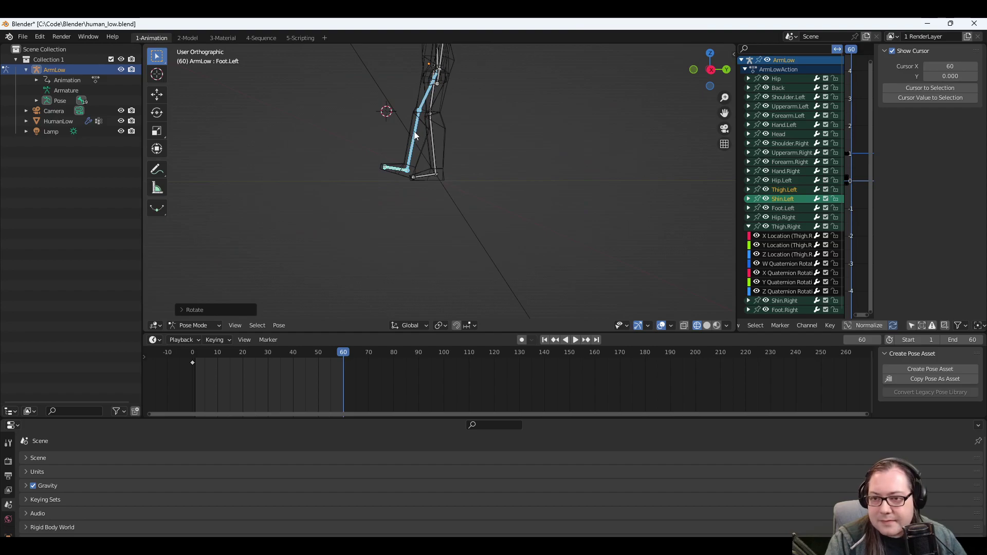
Rotate Shin.Left about 19° and Foot.Left about -19° on the global X axis.
left_click(415, 133)
key("r")
key("x")
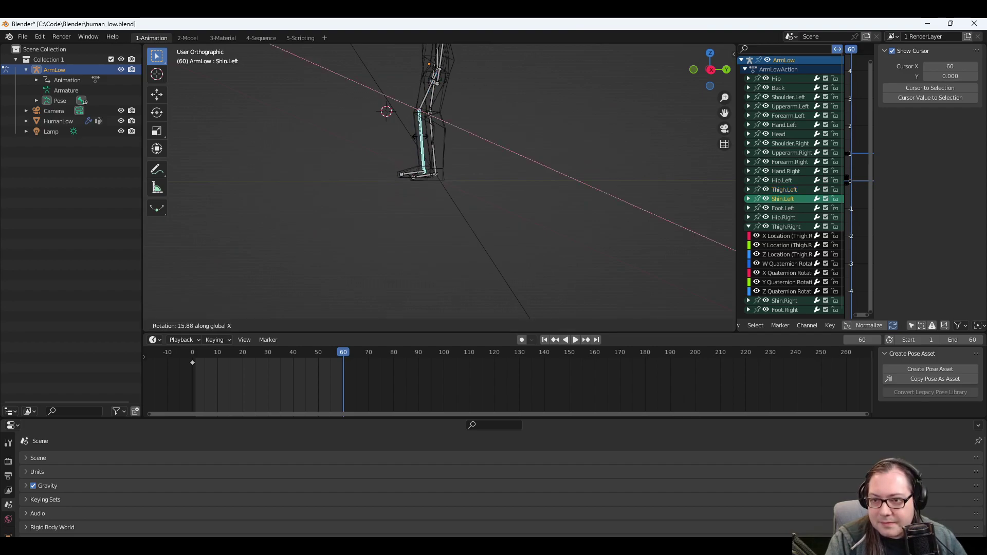
left_click(422, 139)
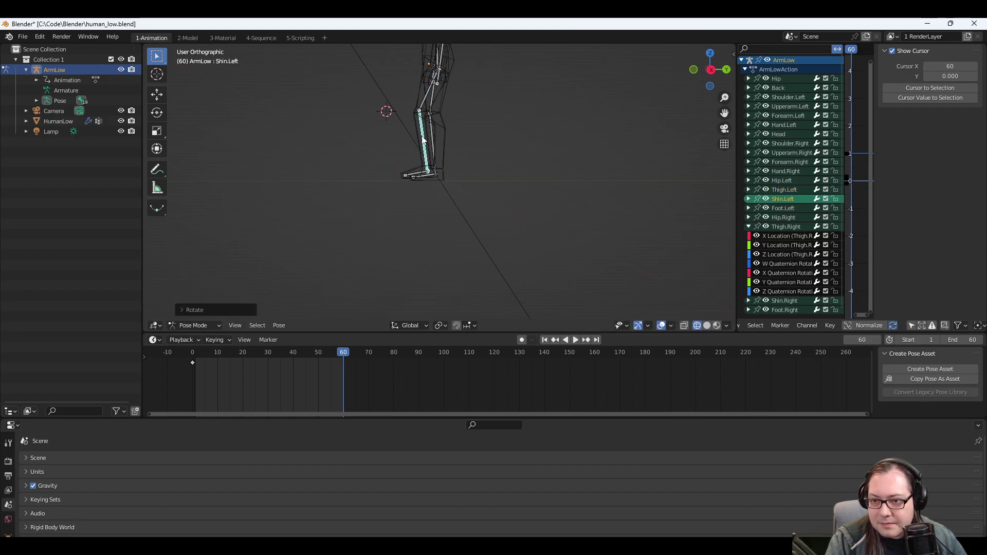
left_click(418, 175)
key("r")
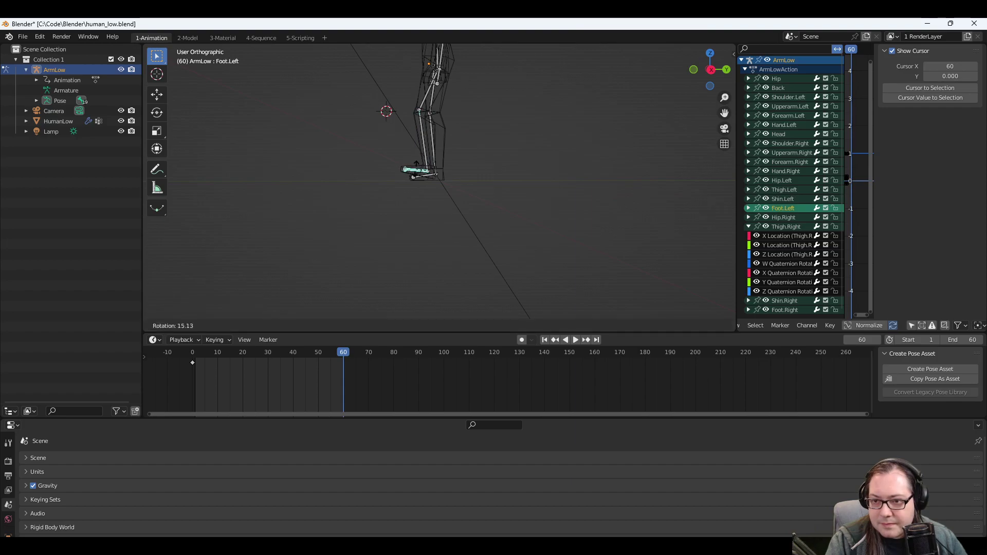
key("x")
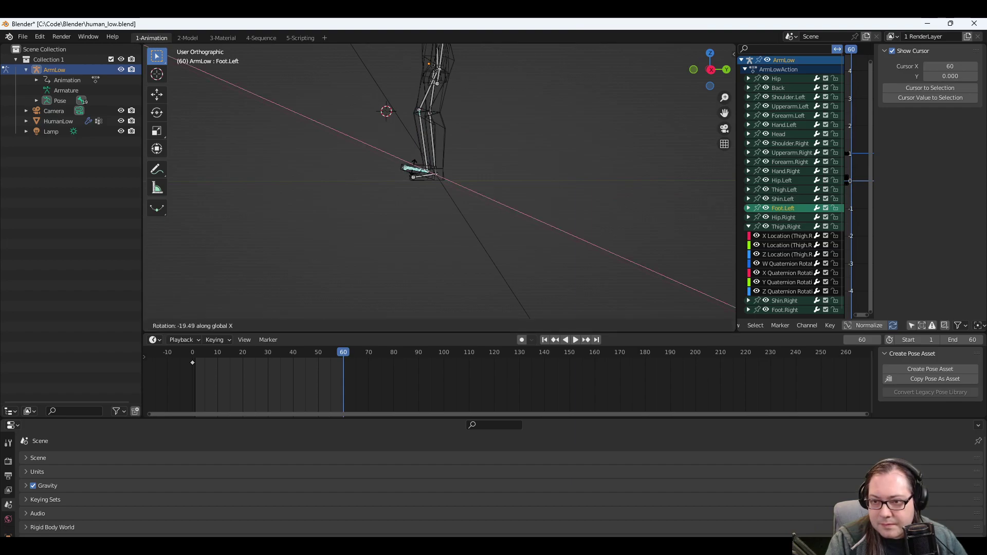
left_click(463, 154)
middle_click_drag(462, 154, 409, 161)
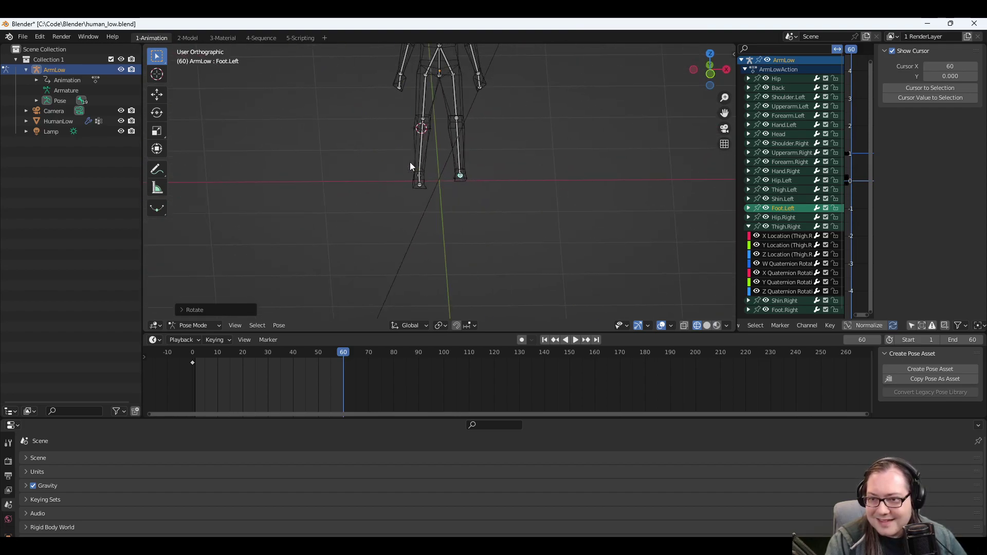
Insert keyframes for the left thigh, shin and foot at frame 60.
left_click(456, 104, "ctrl")
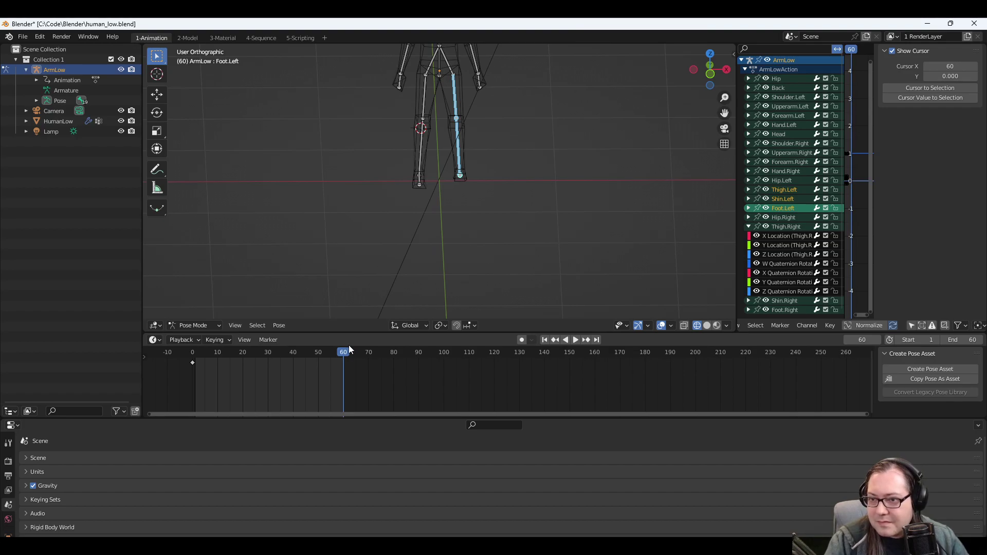
middle_click_drag(554, 153, 440, 139)
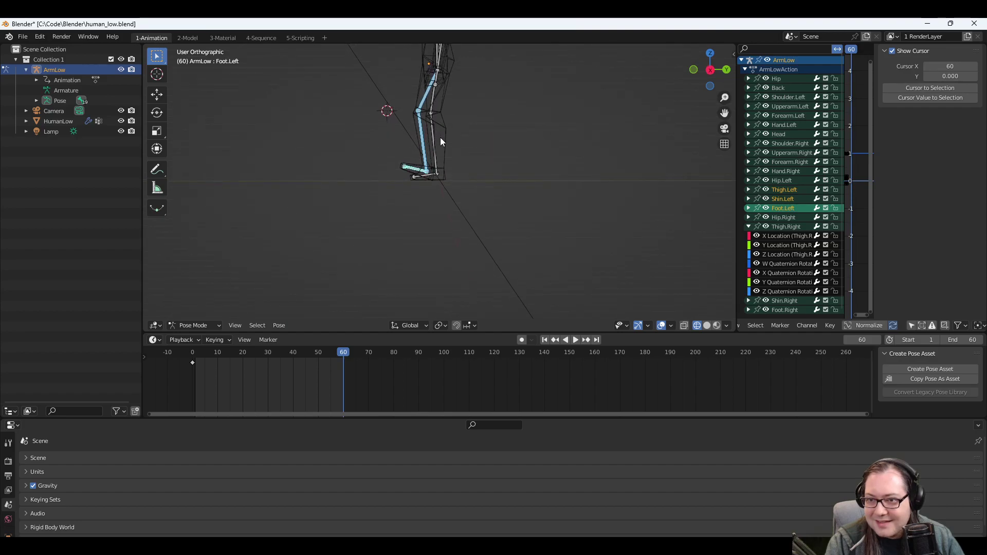
right_click(342, 352)
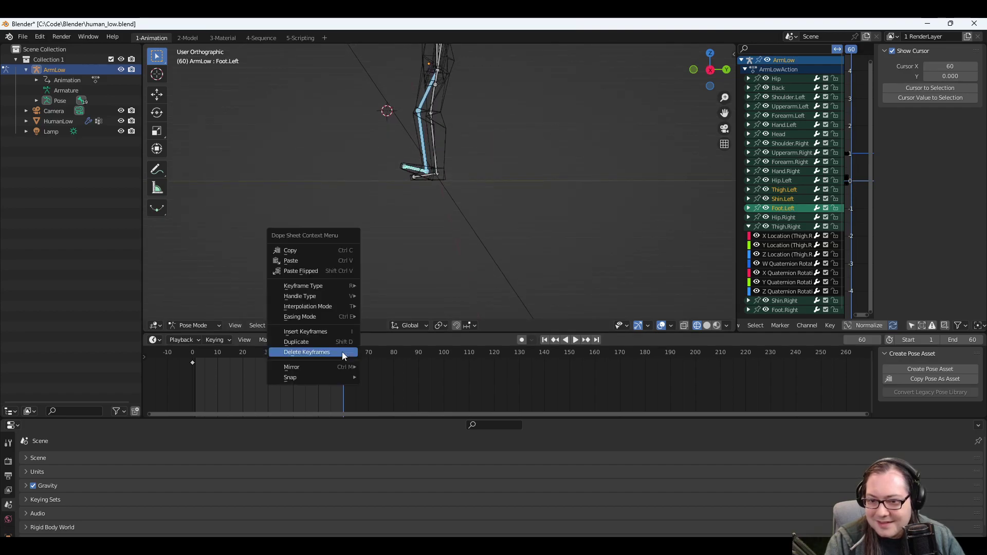
left_click(302, 334)
middle_click_drag(541, 176, 600, 200)
Save the file with Ctrl+S and play back the leg animation.
key("ctrl+s")
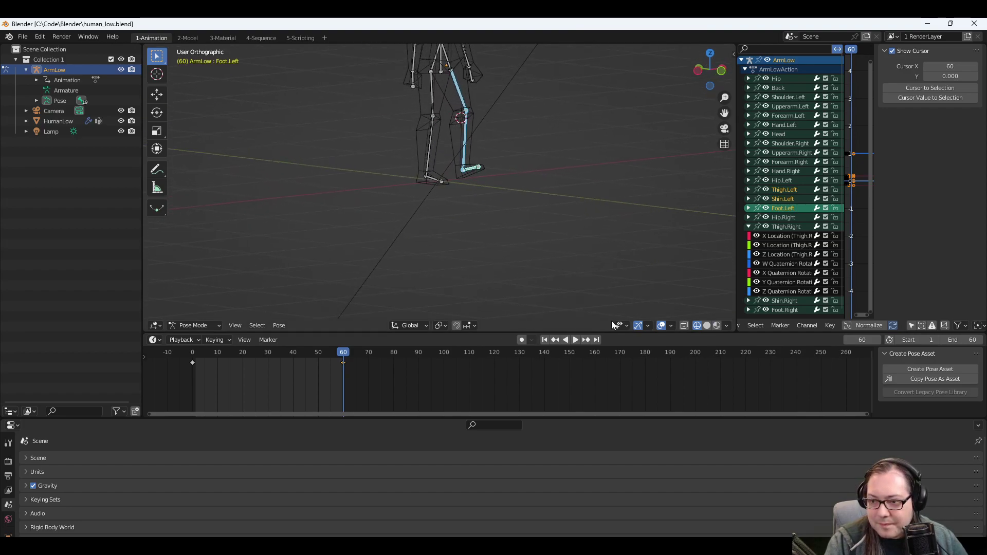
left_click(575, 340)
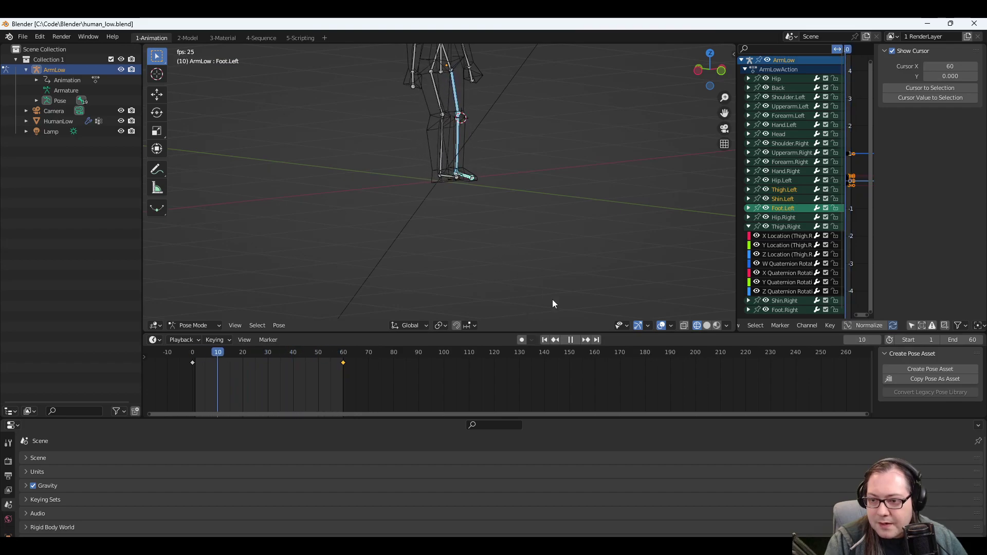
left_click(570, 340)
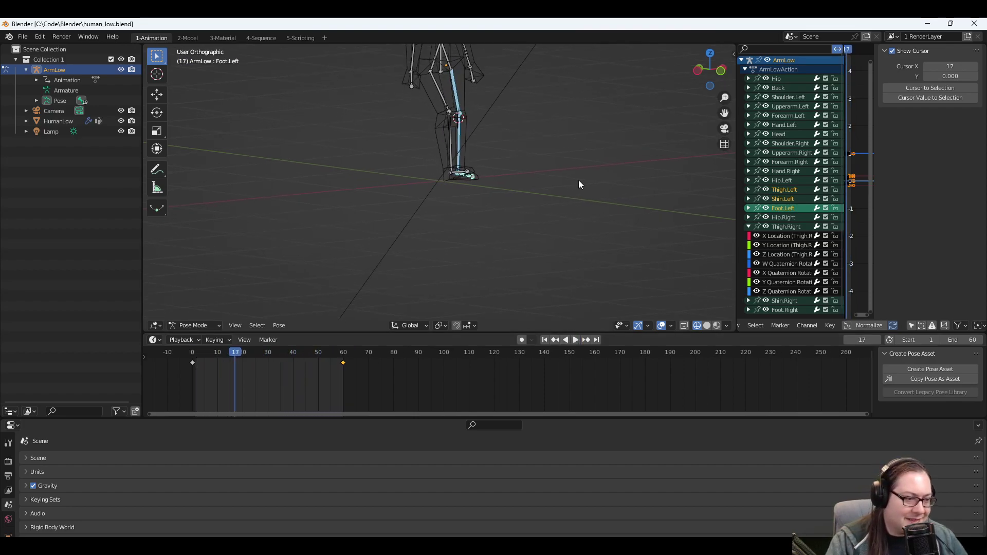
Duplicate the left leg's frame-0 keyframe to frame 40 and play the result back.
middle_click_drag(578, 183, 422, 192)
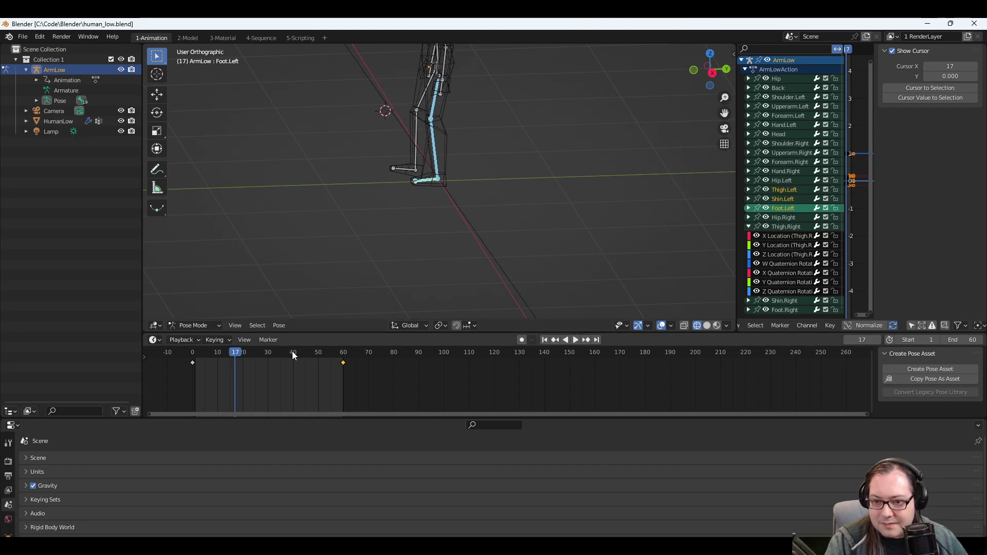
left_click_drag(236, 352, 190, 353)
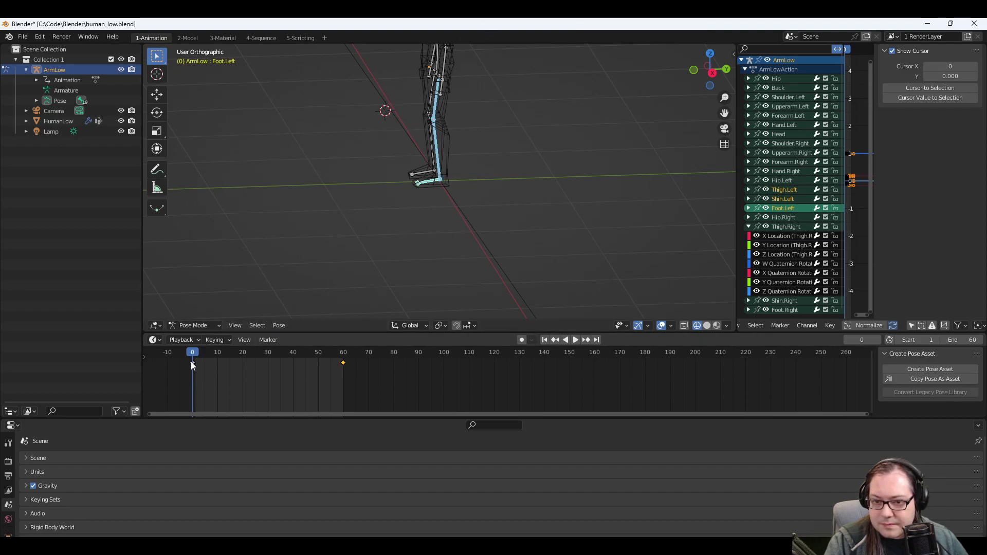
right_click(192, 363)
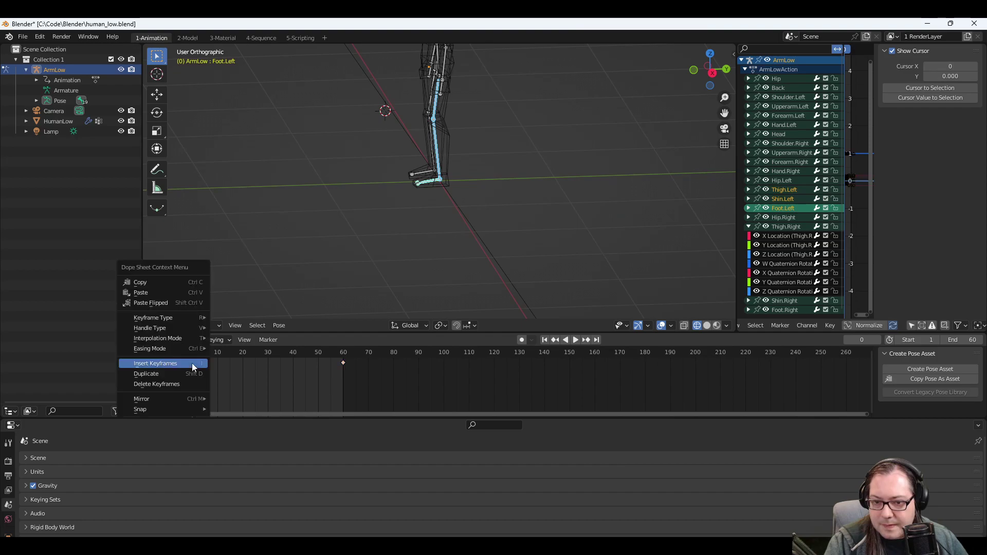
left_click(168, 374)
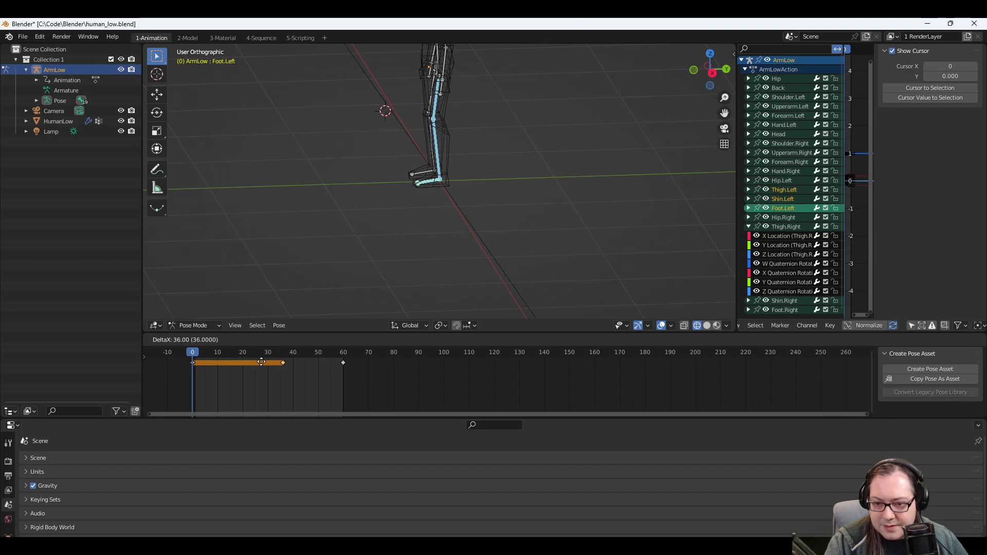
left_click(269, 364)
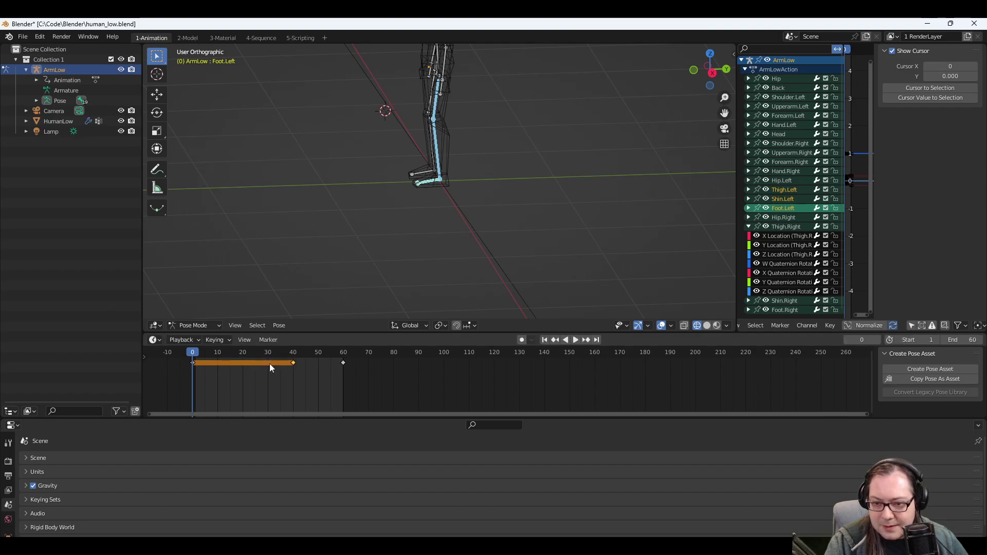
left_click(575, 340)
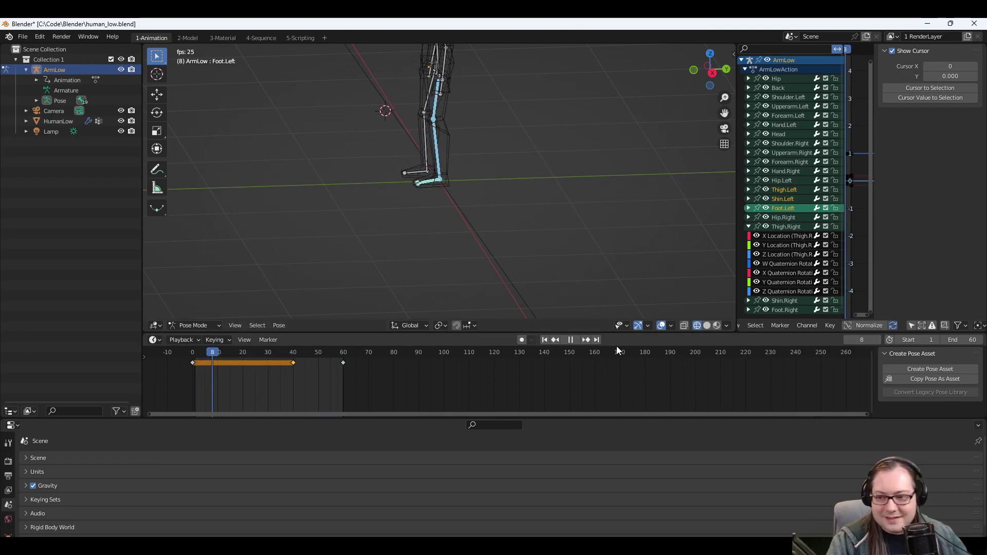
left_click(570, 340)
At frame 60, swing the left leg forward on global X and rotate the foot about -14°.
middle_click_drag(534, 159, 510, 194)
left_click_drag(291, 353, 344, 357)
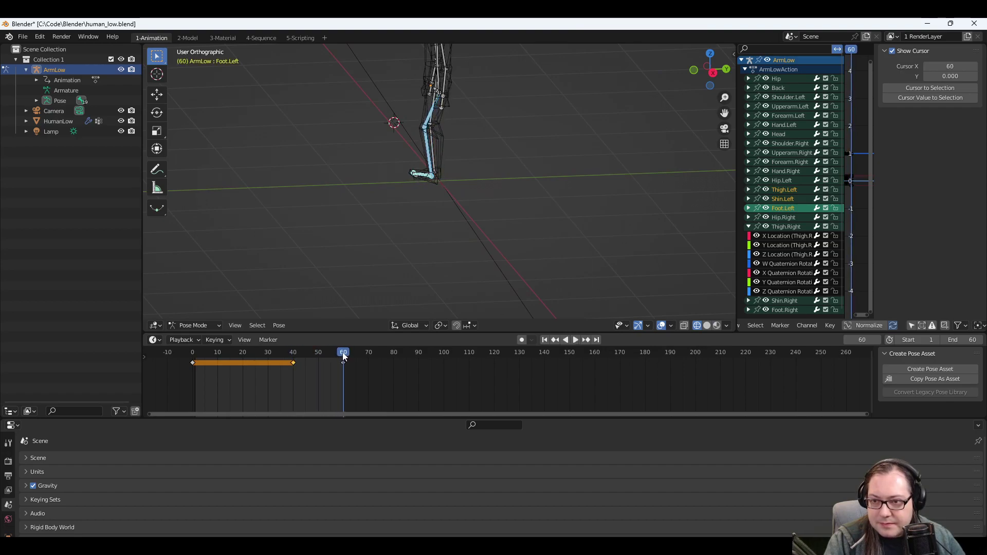
middle_click_drag(457, 183, 477, 199)
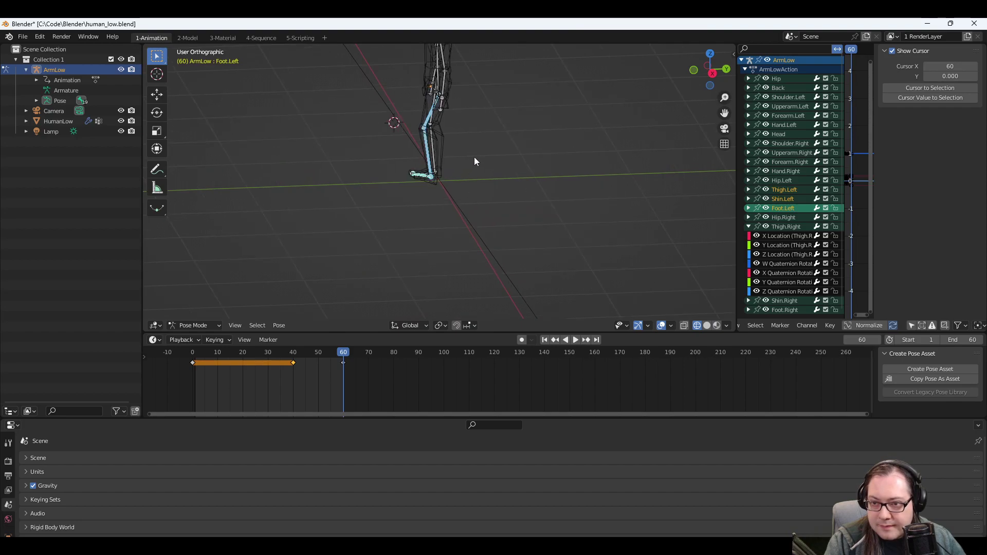
key("r")
key("x")
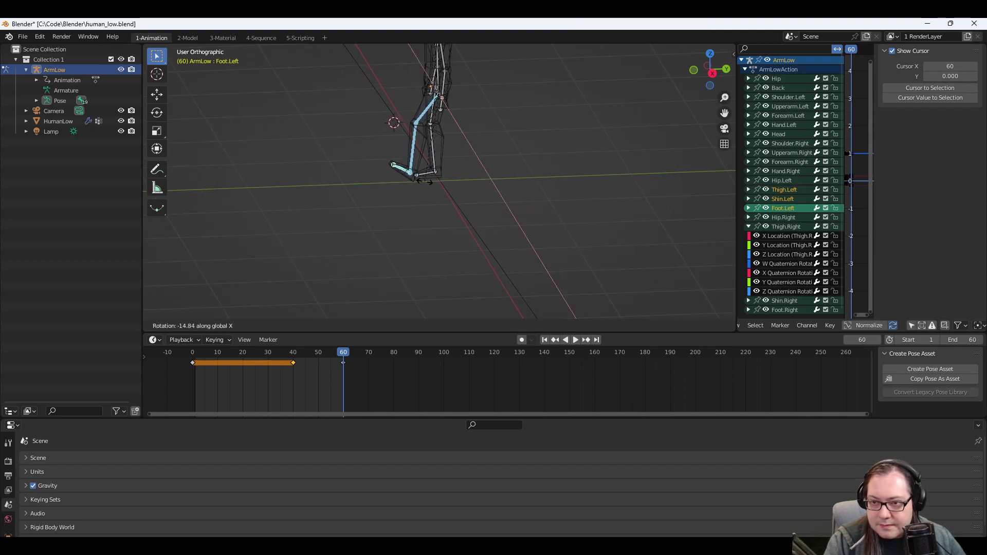
left_click(425, 186)
left_click(392, 170)
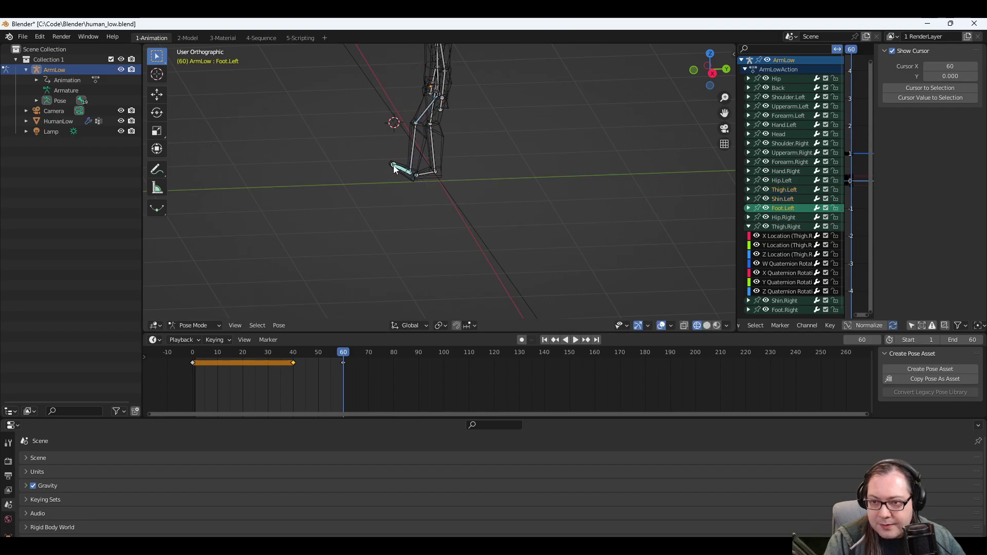
key("r")
left_click(391, 173)
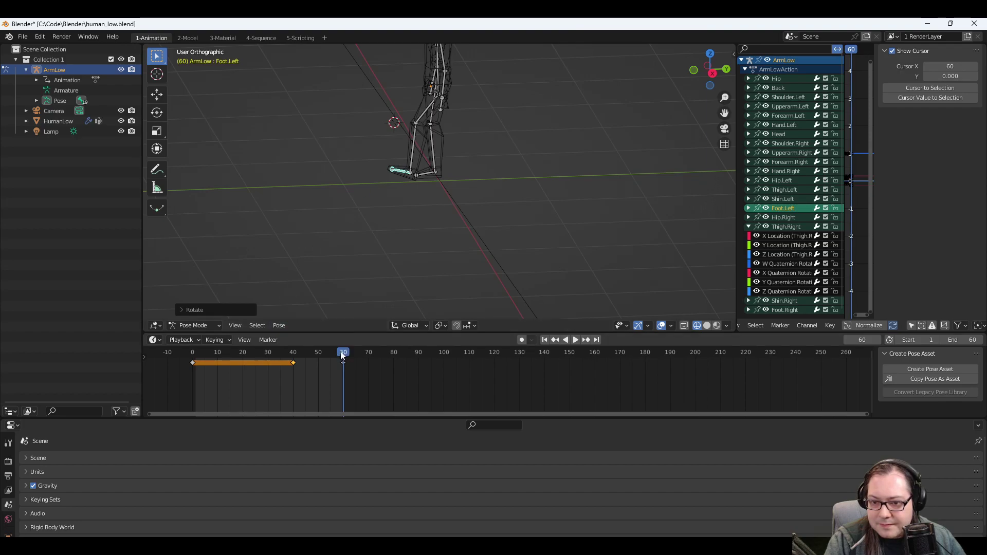
Select the left shin and thigh and keyframe the new leg pose at frame 60.
left_click(414, 147)
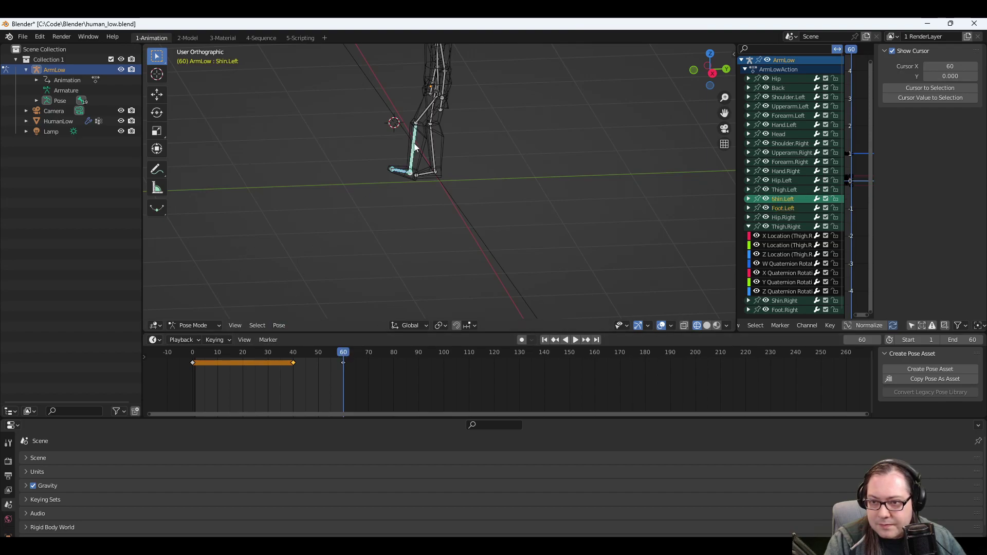
left_click(422, 118, "shift")
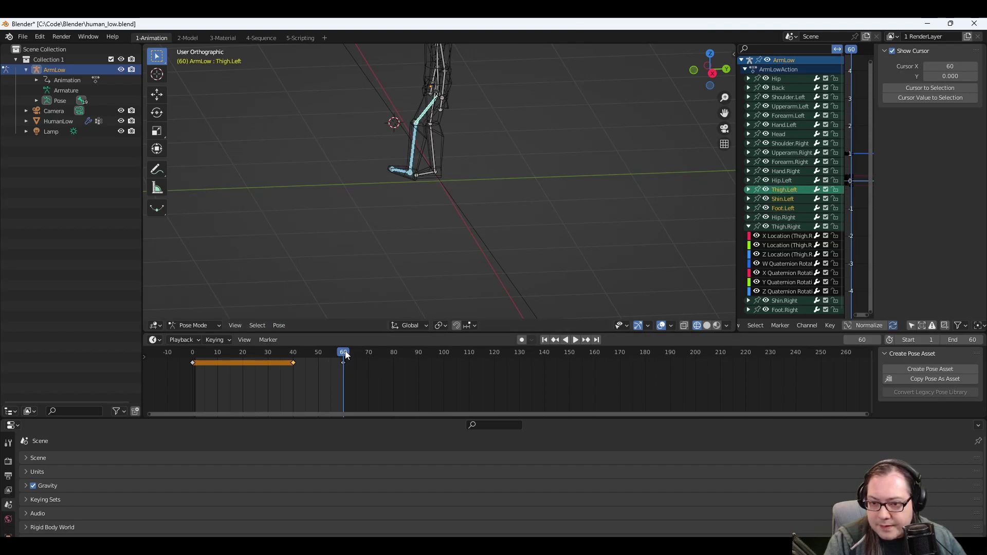
right_click(343, 352)
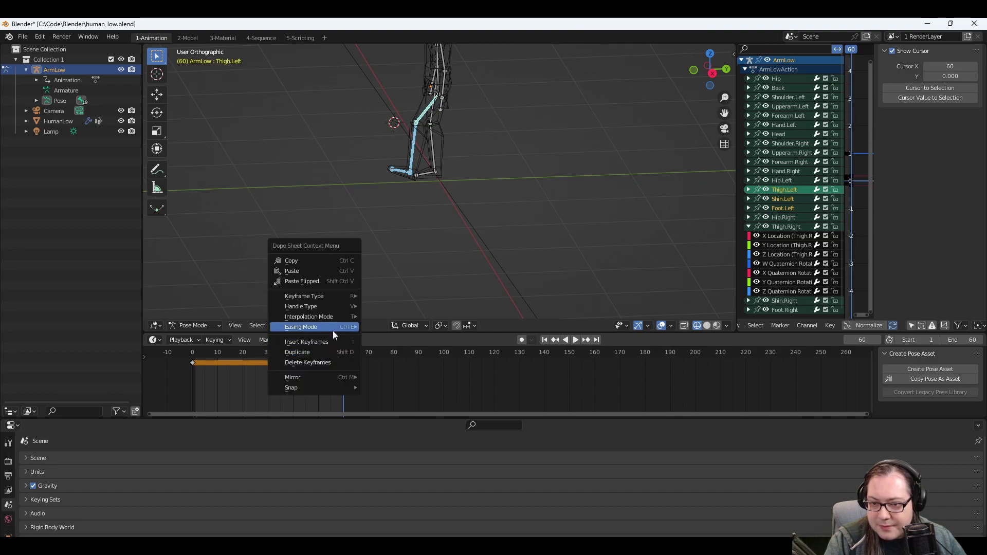
left_click(328, 343)
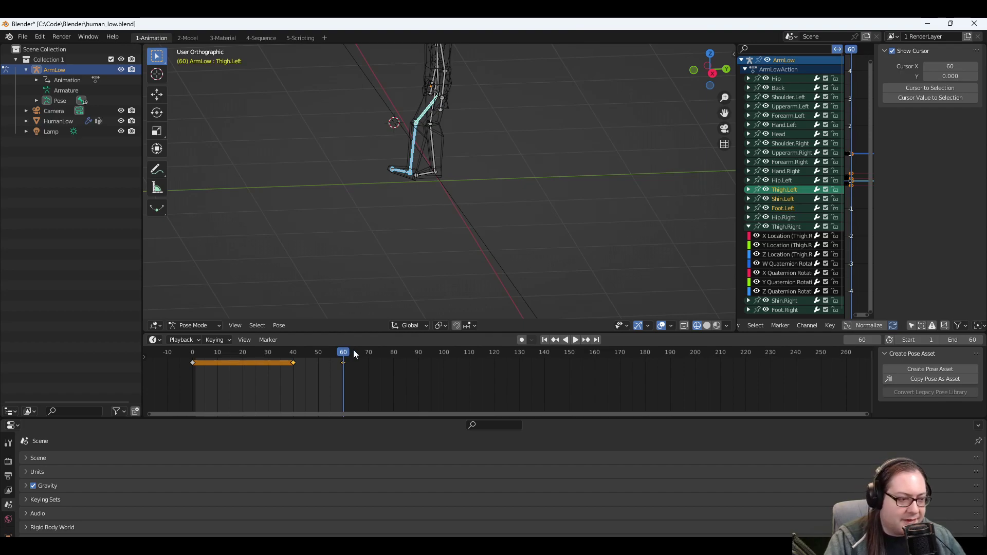
mouse_move(339, 357)
left_mouse_down()
mouse_move(172, 350)
mouse_move(366, 353)
mouse_move(211, 353)
mouse_move(343, 353)
left_mouse_up()
Rotate the left thigh straighter, set the selected keys' interpolation mode, and scrub frames 14–74.
middle_click_drag(457, 223, 467, 152)
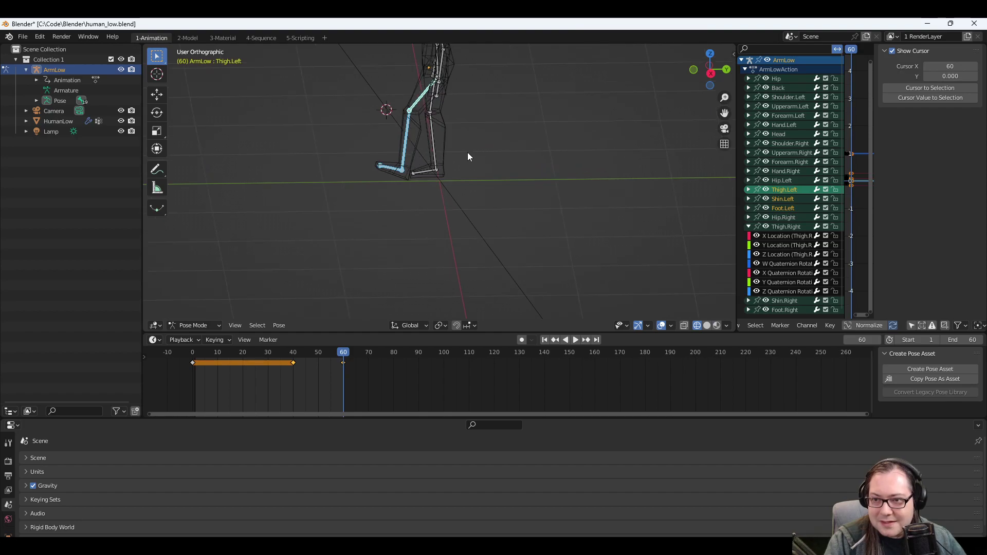
key("r")
left_click(418, 144)
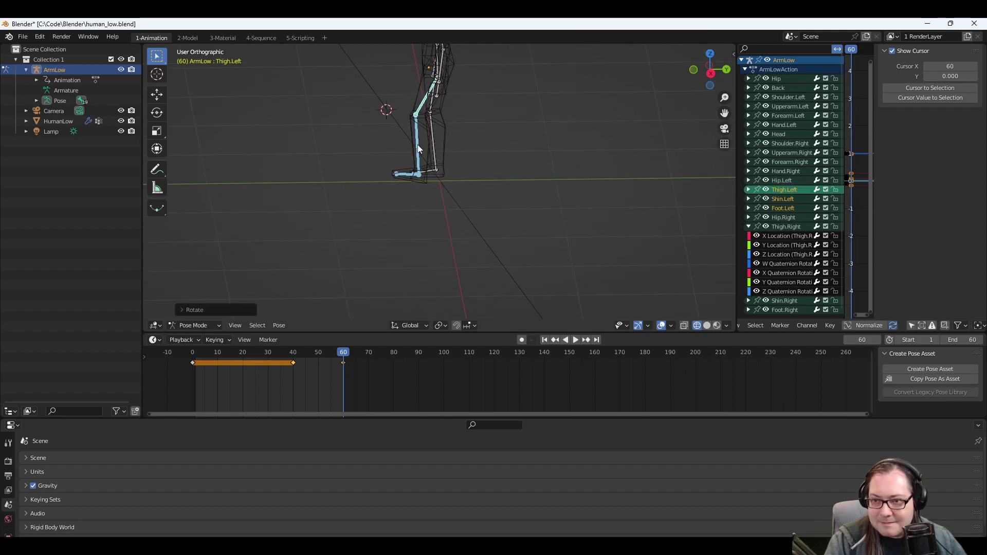
right_click(343, 353)
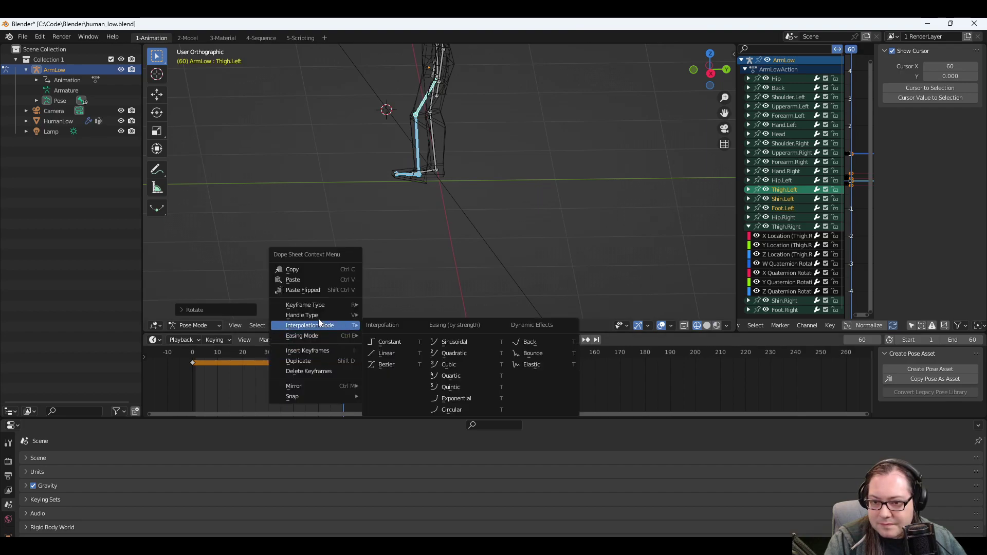
left_click(302, 357)
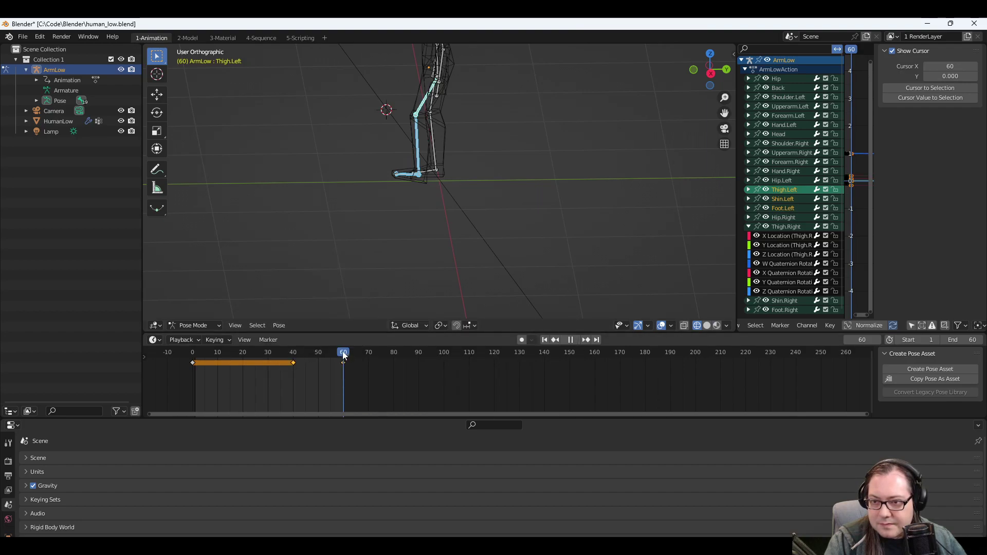
mouse_move(343, 352)
left_mouse_down()
mouse_move(223, 350)
mouse_move(378, 354)
mouse_move(232, 352)
mouse_move(342, 353)
left_mouse_up()
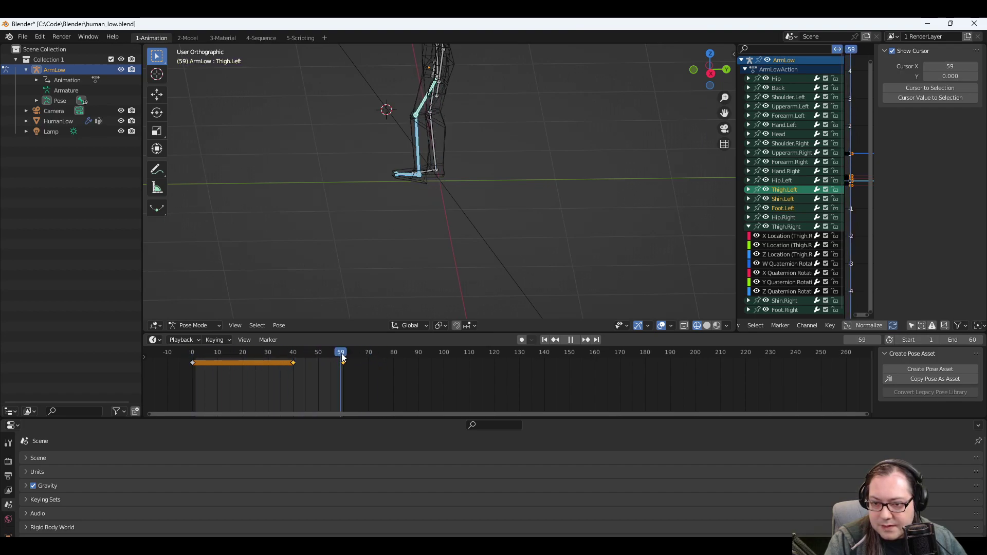
Set the animation End frame to 80 and play the walk from frame 40.
left_click(964, 341)
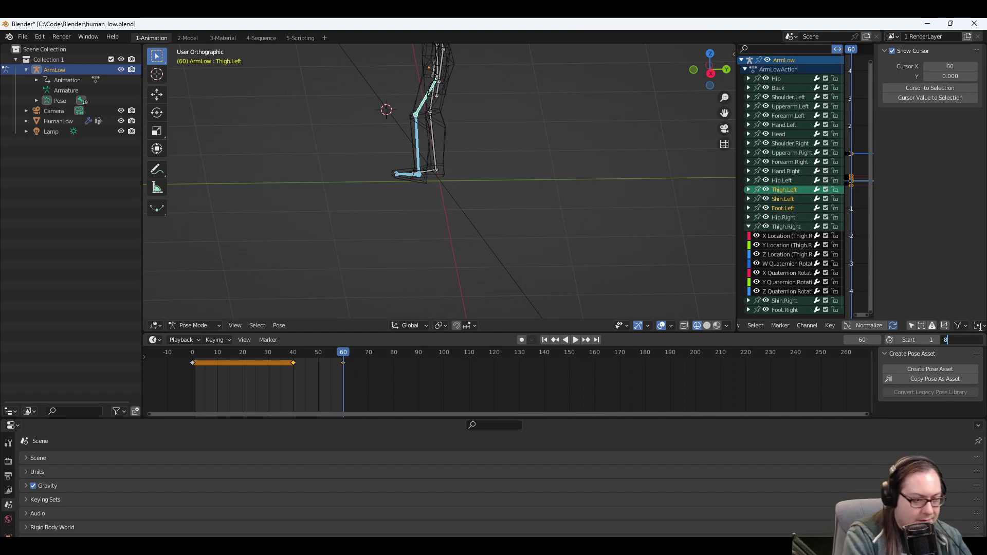
type("80")
key("Return")
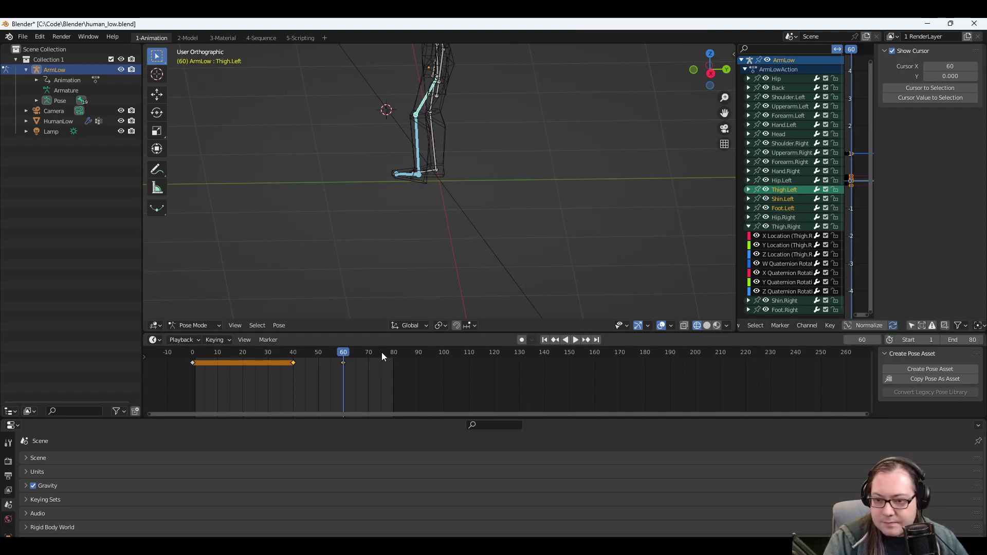
left_click(292, 352)
key("space")
Duplicate the selected keyframes and place the copy 40 frames later at frame 80.
right_click(294, 362)
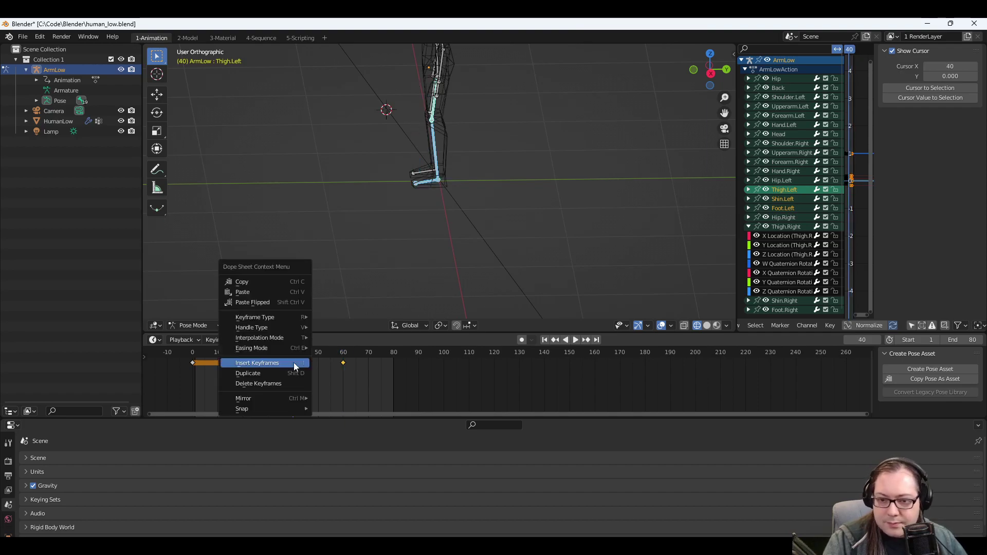
left_click(279, 373)
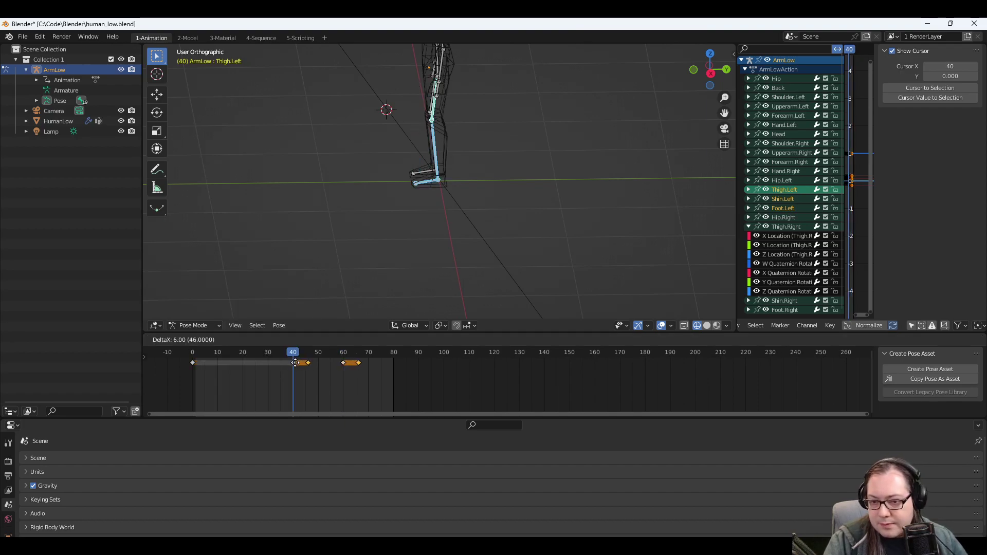
key("Escape")
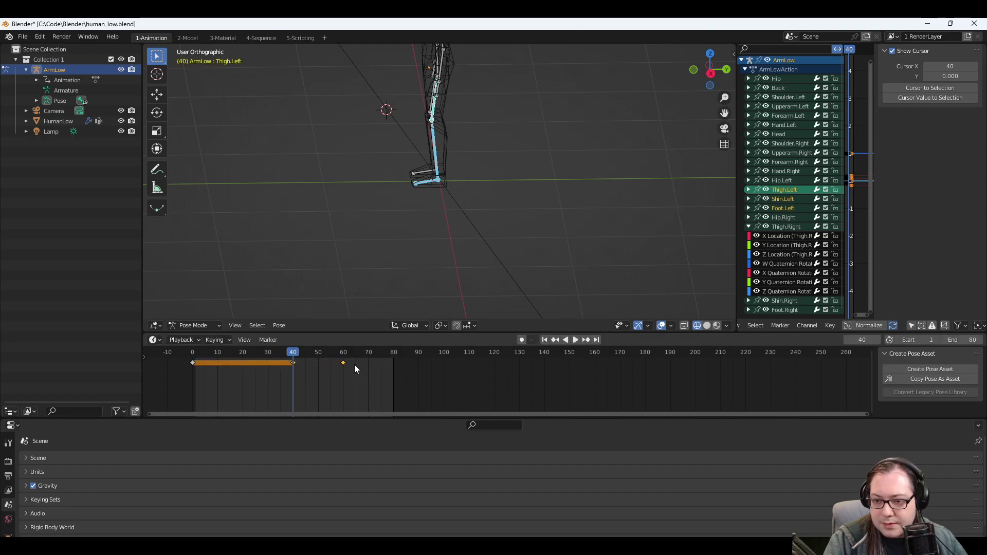
right_click(293, 363)
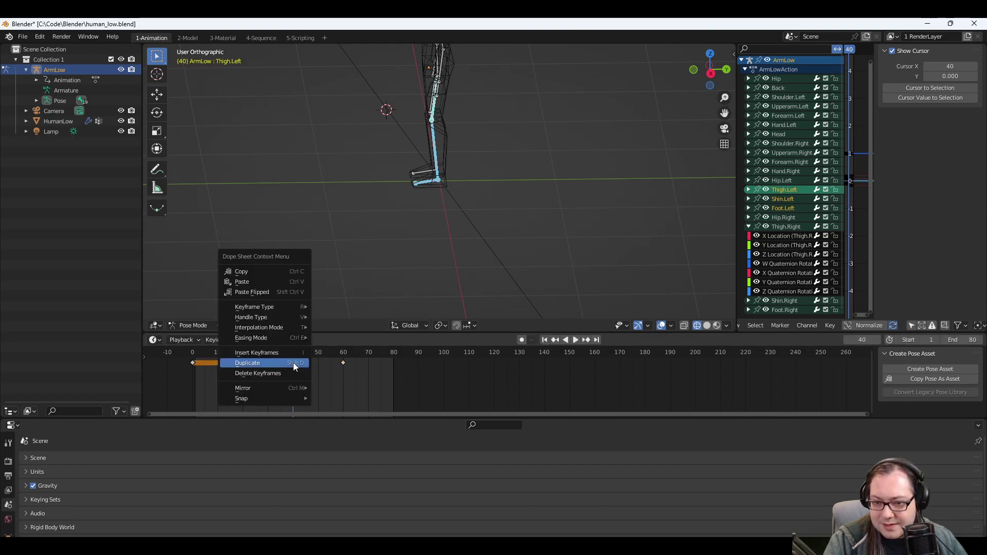
left_click(276, 362)
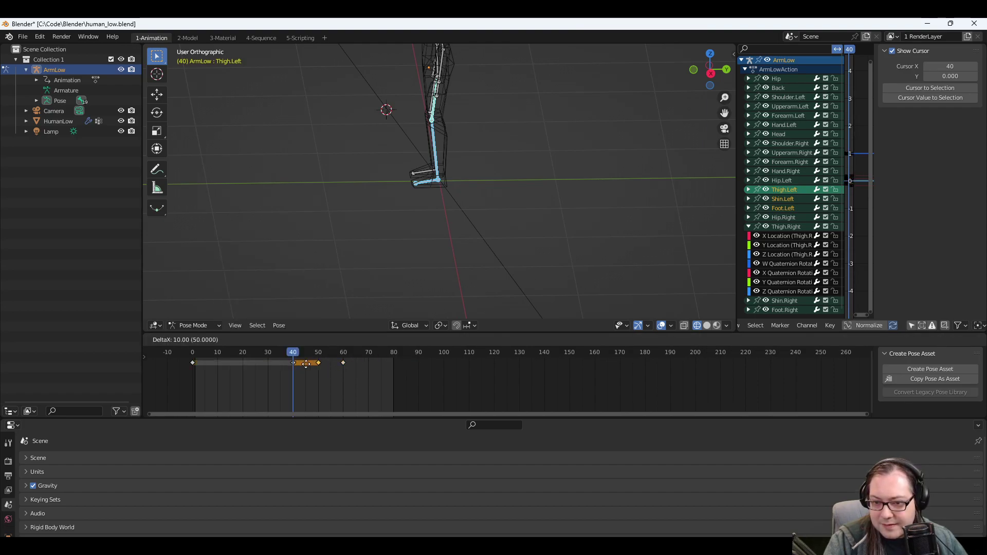
left_click(376, 364)
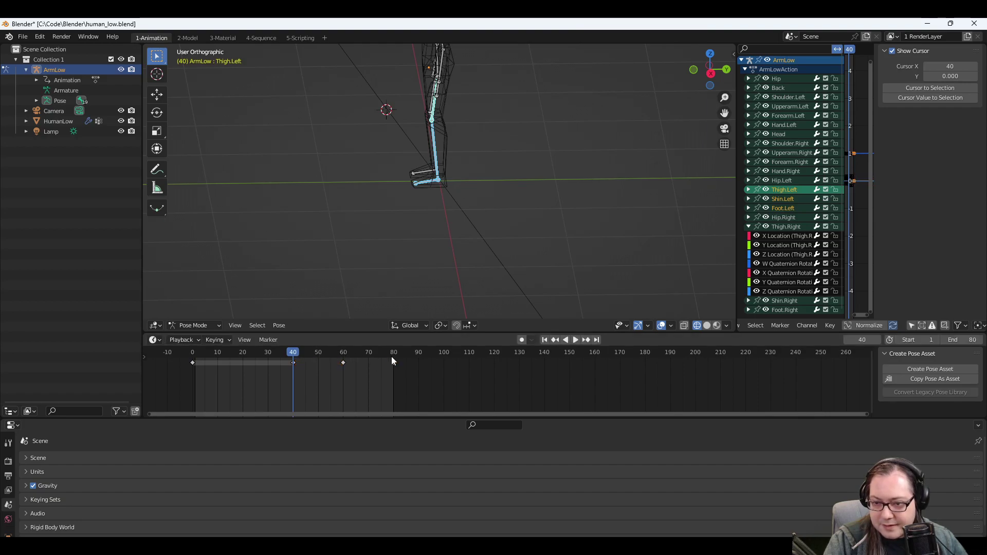
left_click_drag(292, 353, 174, 359)
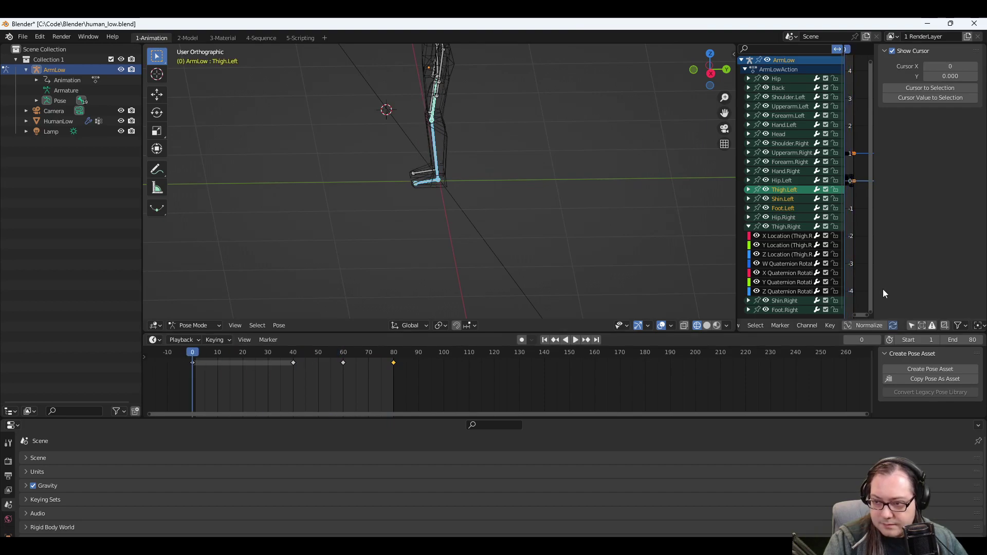
Play the walk animation, orbit to check the armature, and return to frame 0.
left_click(575, 340)
middle_click_drag(499, 112, 452, 189)
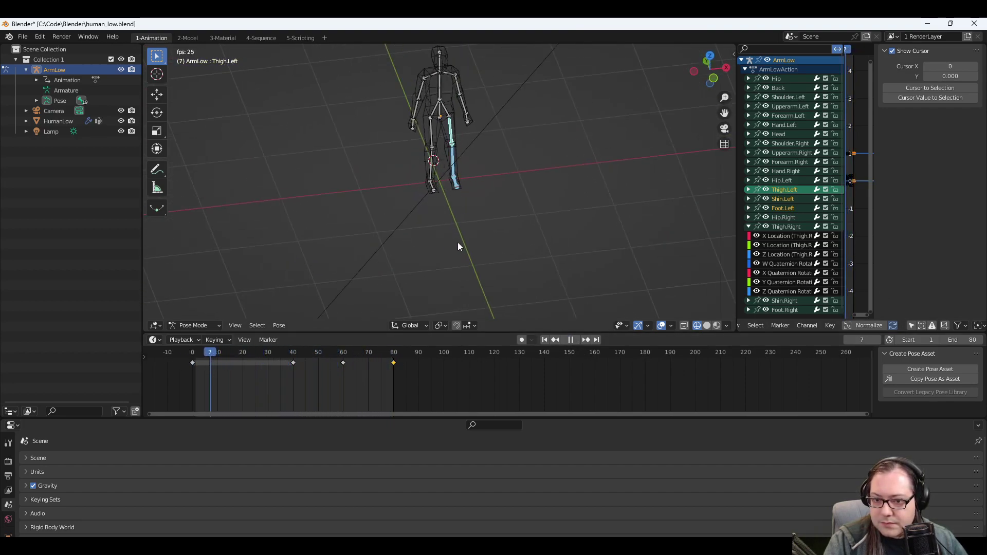
left_click(570, 340)
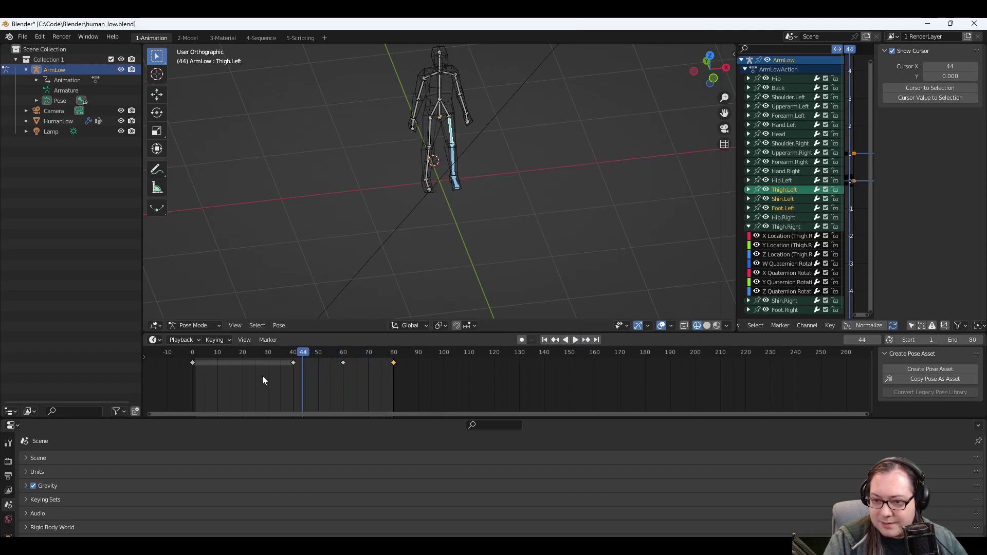
left_click(194, 362)
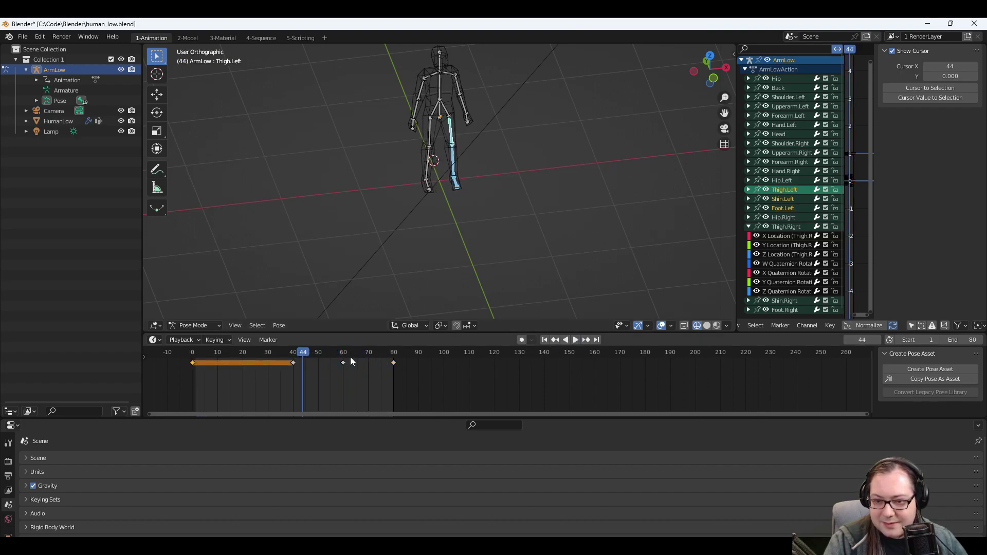
left_click_drag(309, 357, 191, 353)
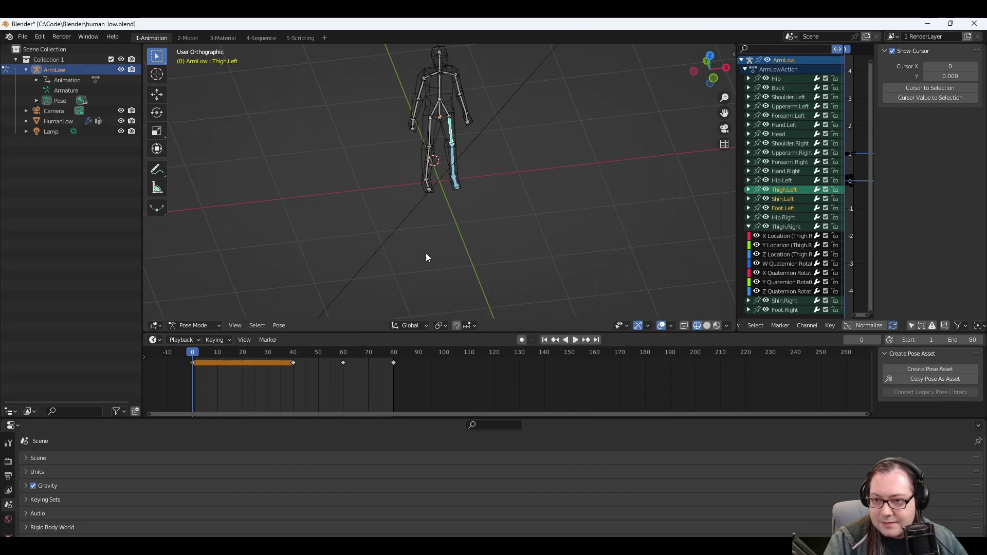
middle_click_drag(425, 253, 464, 360)
Replay the walk cycle and switch to the 2-Model workspace while it plays.
left_click(575, 340)
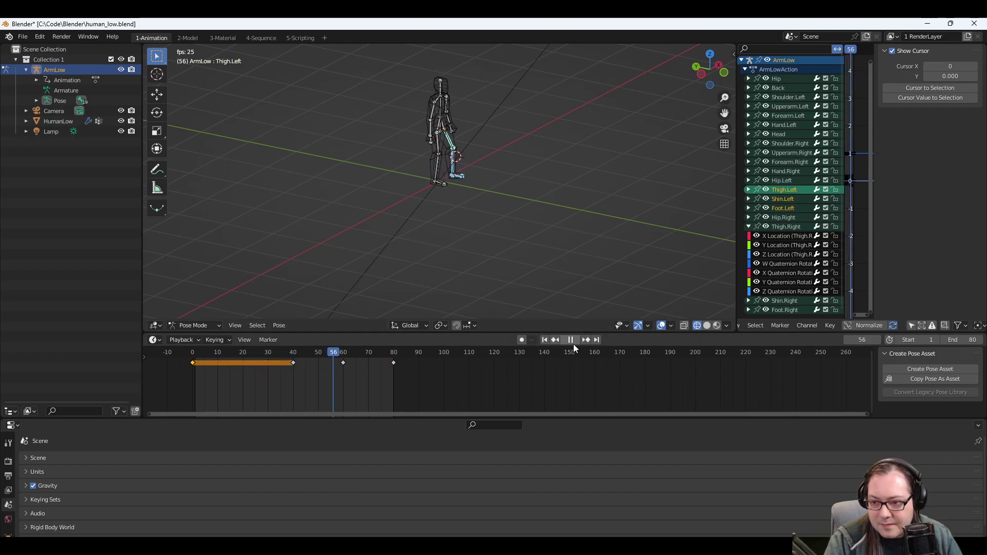
key("space")
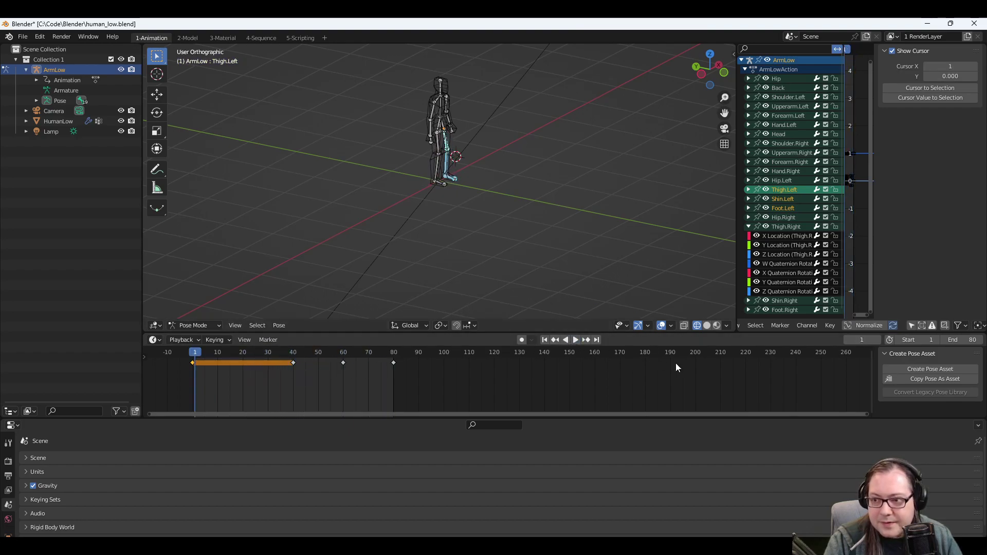
left_click(576, 339)
left_click(187, 38)
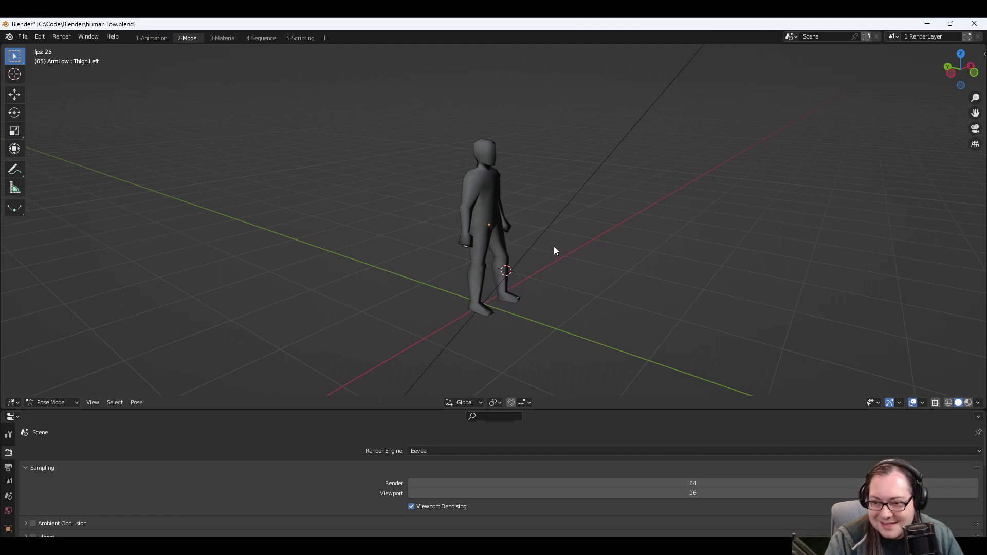
Orbit to front and three-quarter views of the walking figure, then return to the 1-Animation workspace.
middle_click_drag(553, 245, 409, 246)
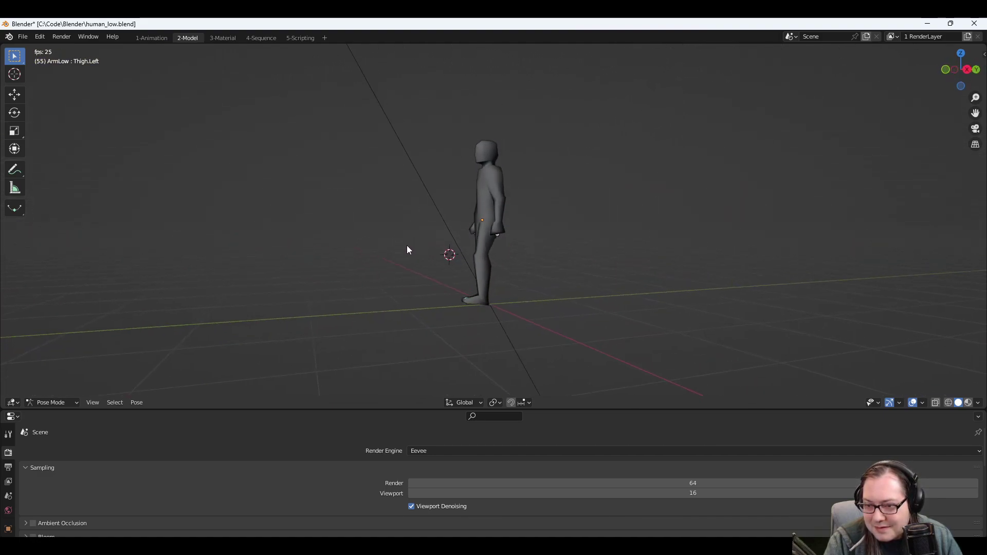
middle_click_drag(606, 262, 586, 261)
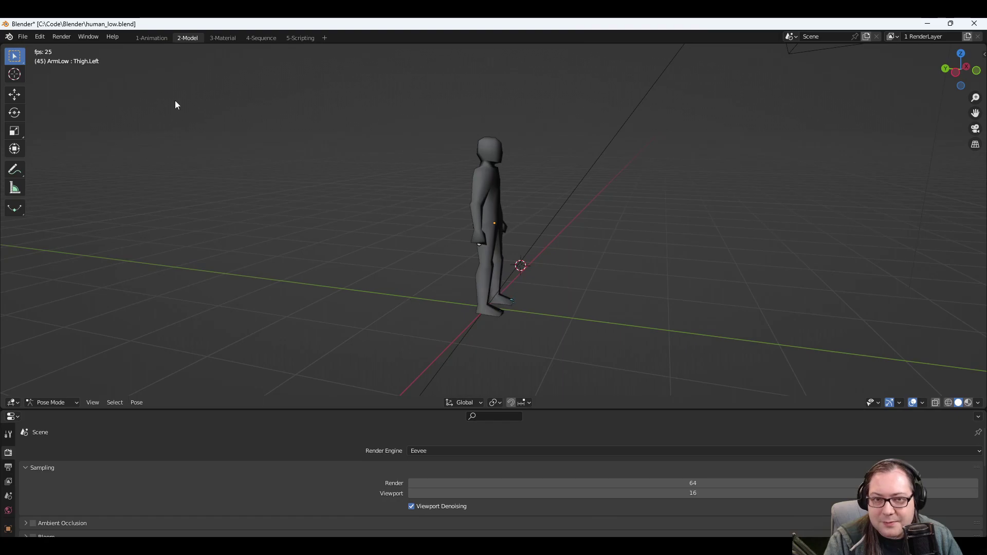
left_click(151, 39)
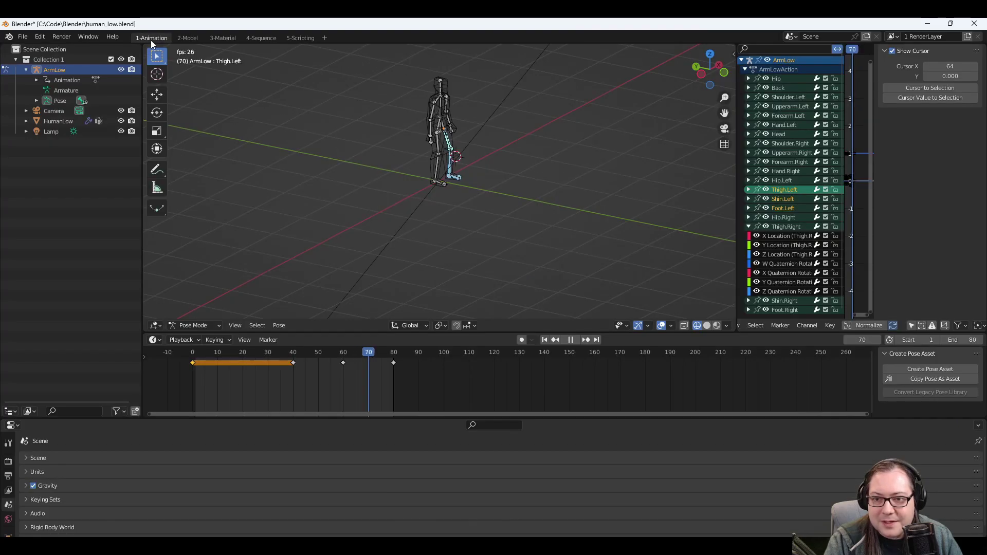
left_click(570, 340)
left_click_drag(236, 353, 192, 352)
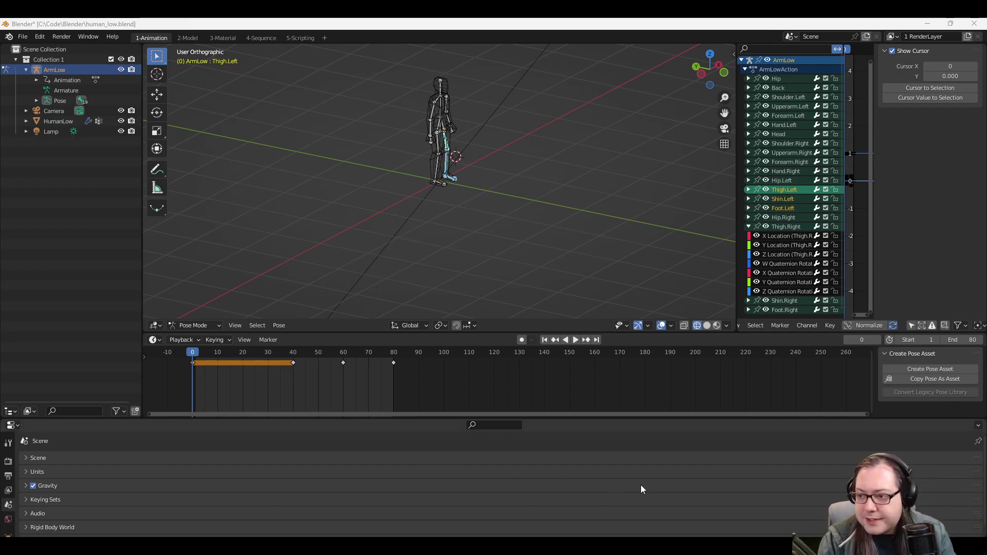
middle_click_drag(319, 379, 182, 370, "ctrl")
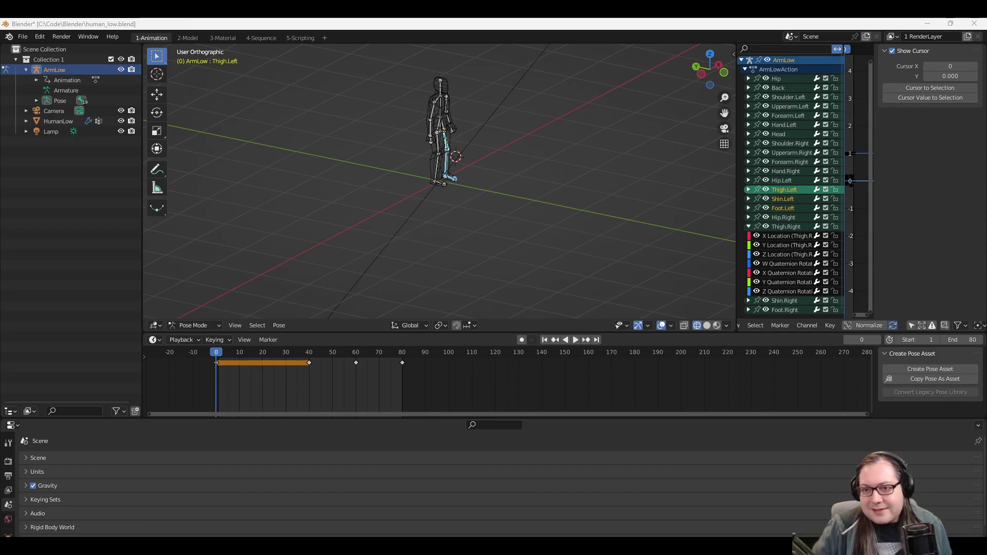
left_click(575, 339)
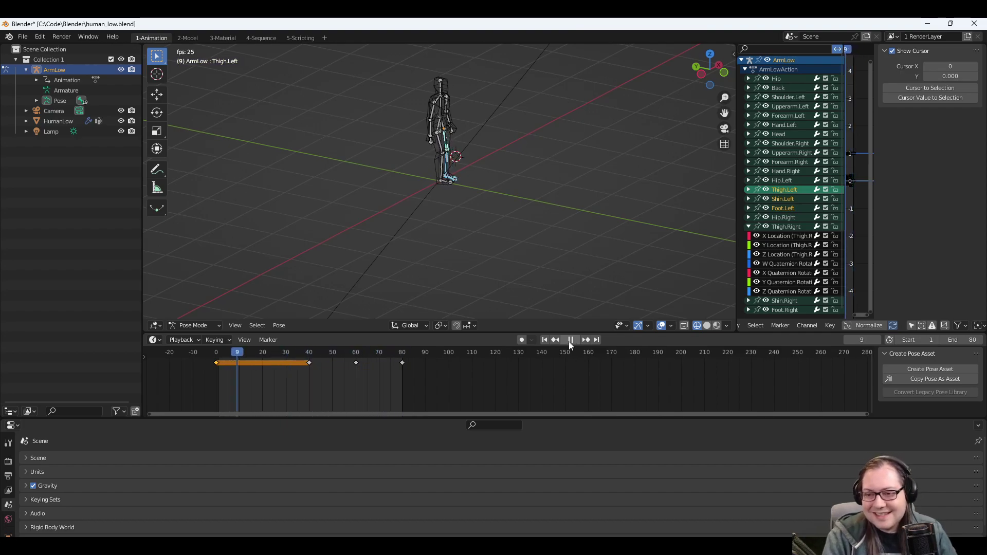
left_click(570, 340)
left_click_drag(247, 354, 217, 356)
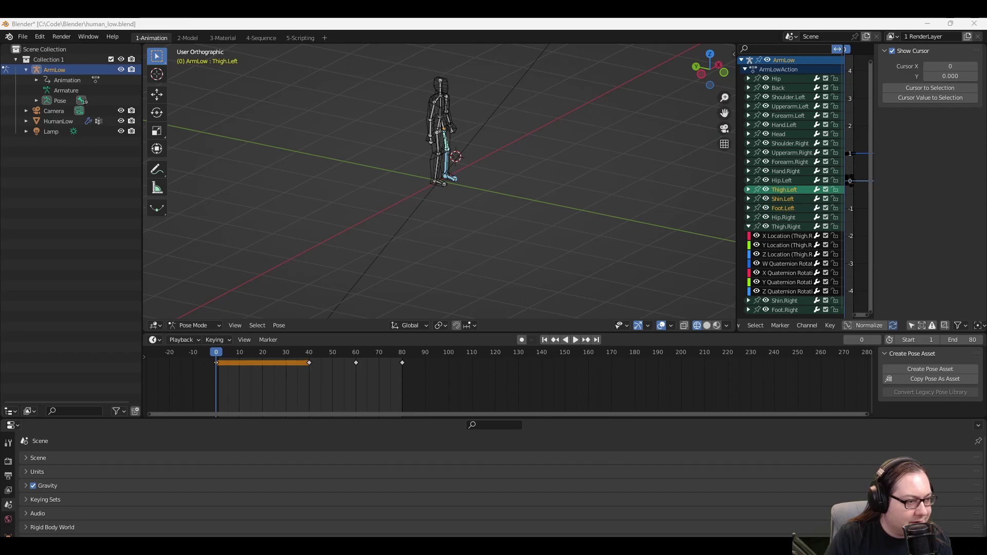
left_click(186, 341)
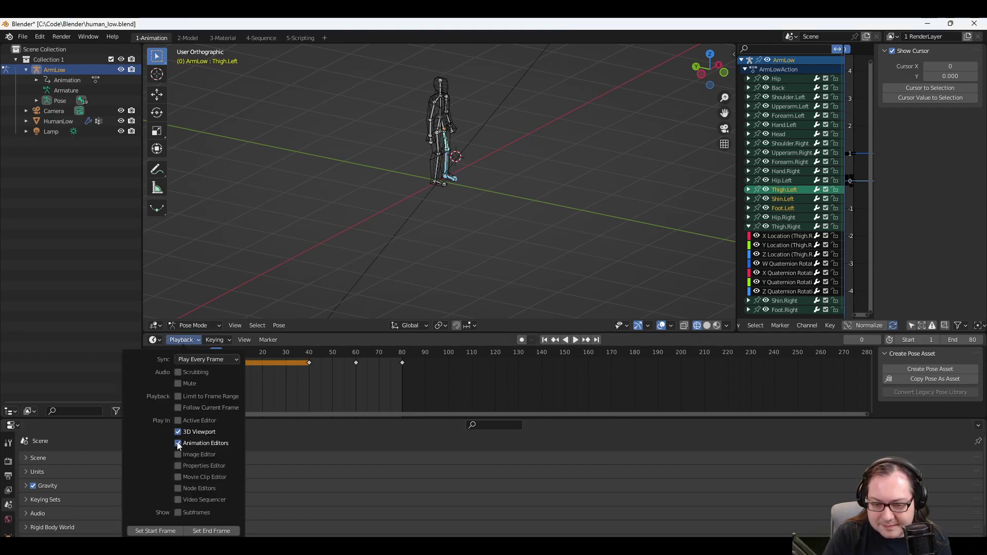
left_click(212, 339)
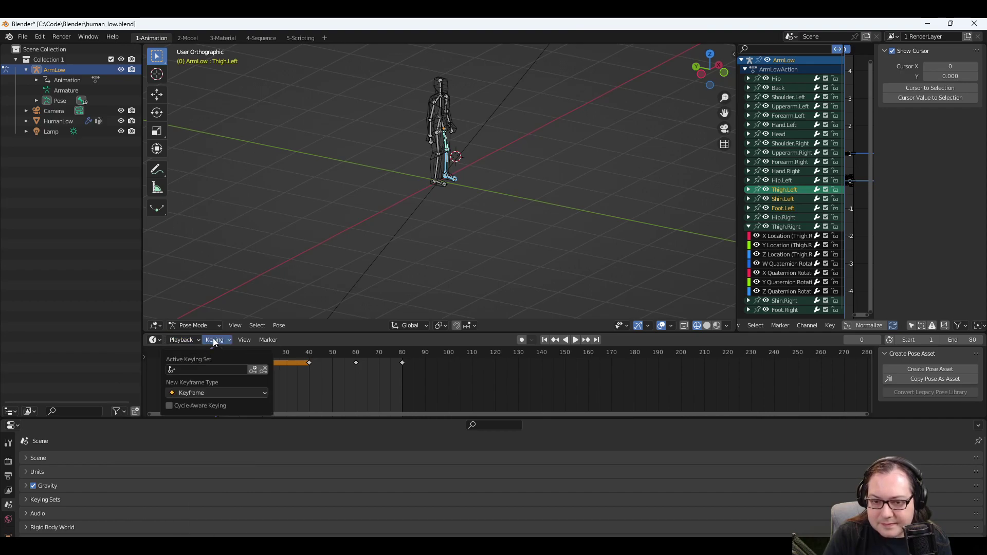
left_click(226, 339)
left_click(240, 340)
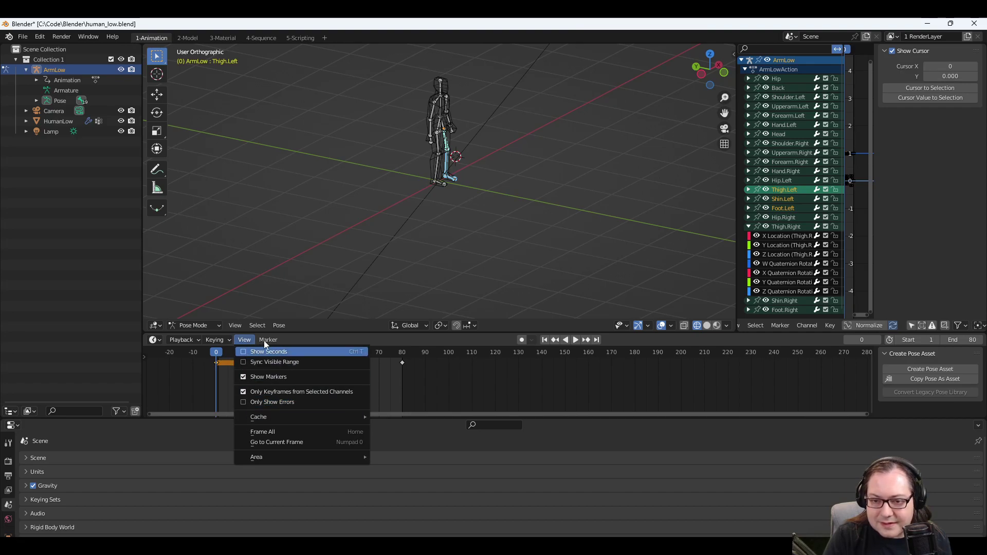
left_click(243, 341)
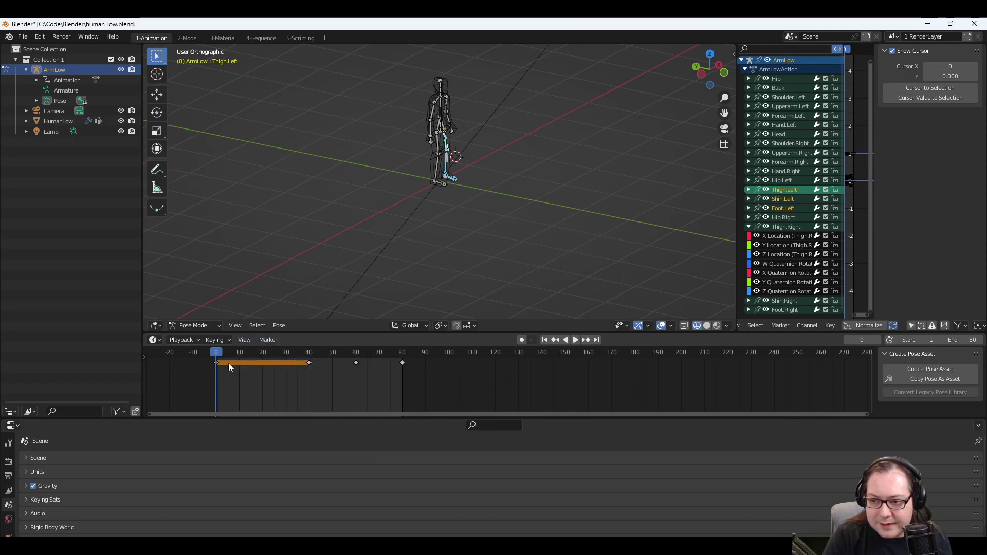
left_click(145, 356)
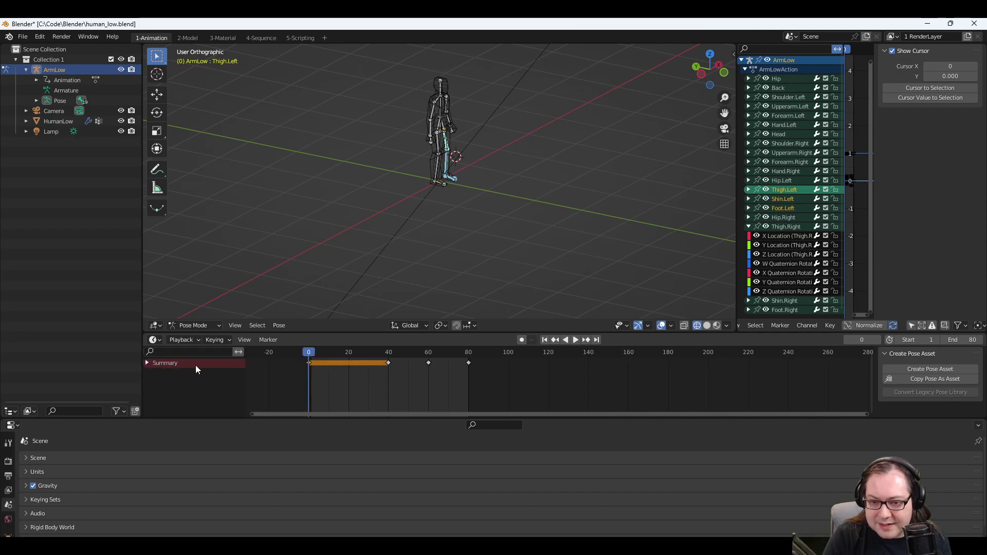
Expand the timeline Summary and select ArmLowAction to reveal its Thigh, Shin and Foot.Left channels.
left_click(147, 363)
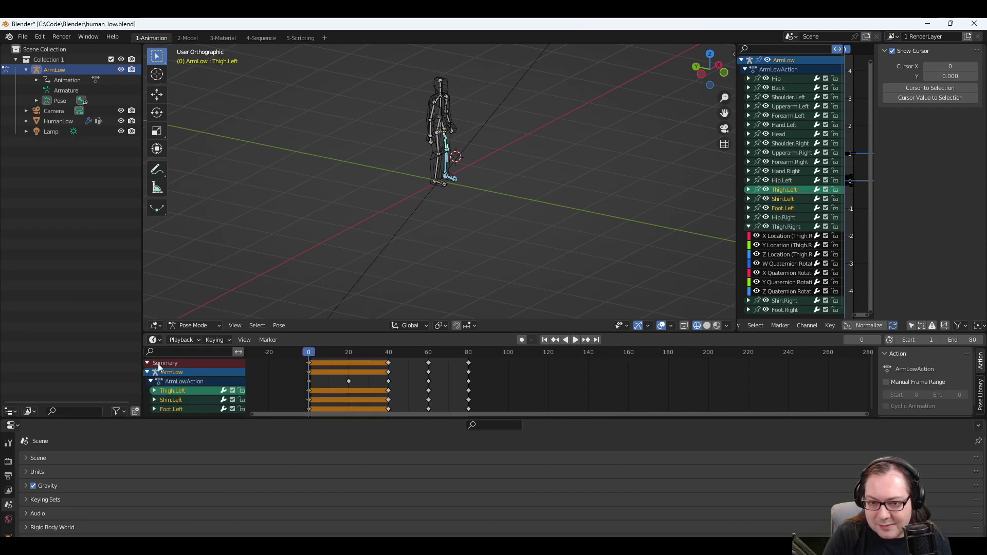
left_click(199, 381)
left_click(200, 372)
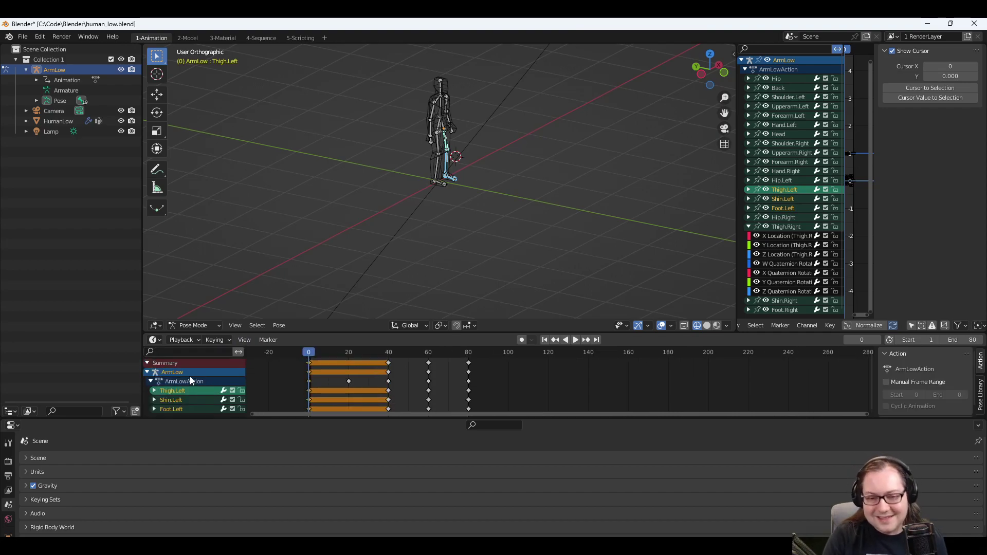
scroll(190, 388, "down", 1)
scroll(192, 385, "up", 1)
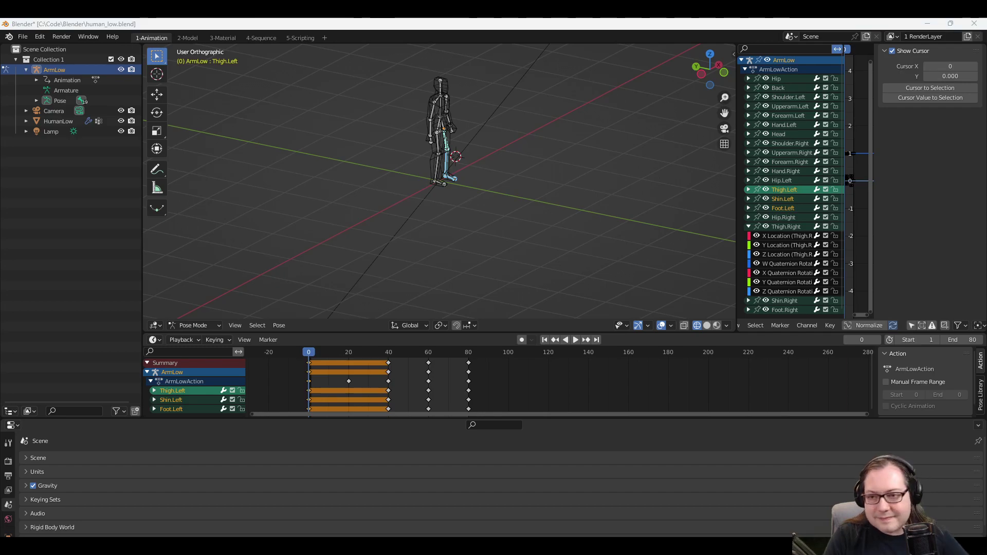
middle_click_drag(525, 202, 552, 169)
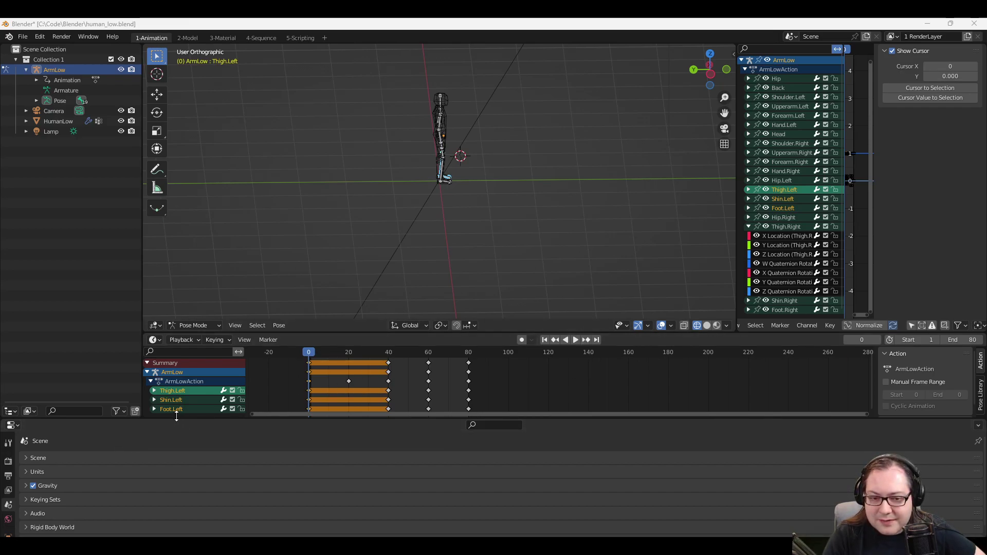
Enlarge the dope sheet area downward and orbit the viewport to a three-quarter angle.
left_click(317, 422)
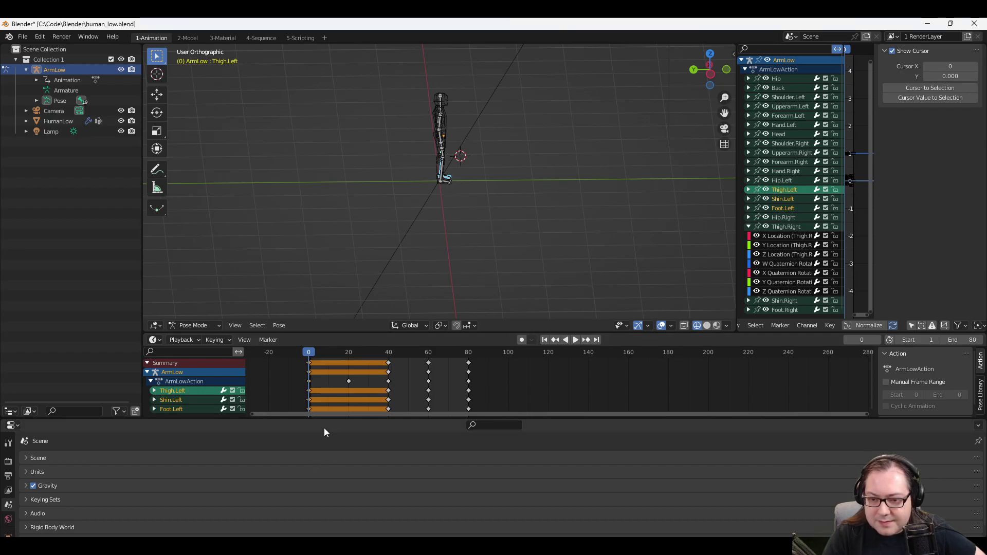
left_click_drag(330, 419, 356, 479)
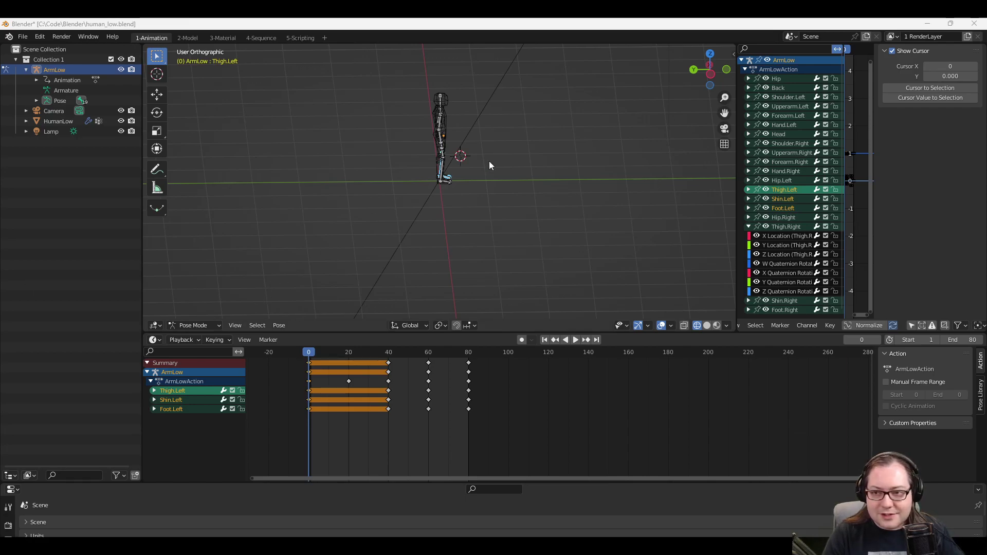
middle_click_drag(489, 161, 447, 125)
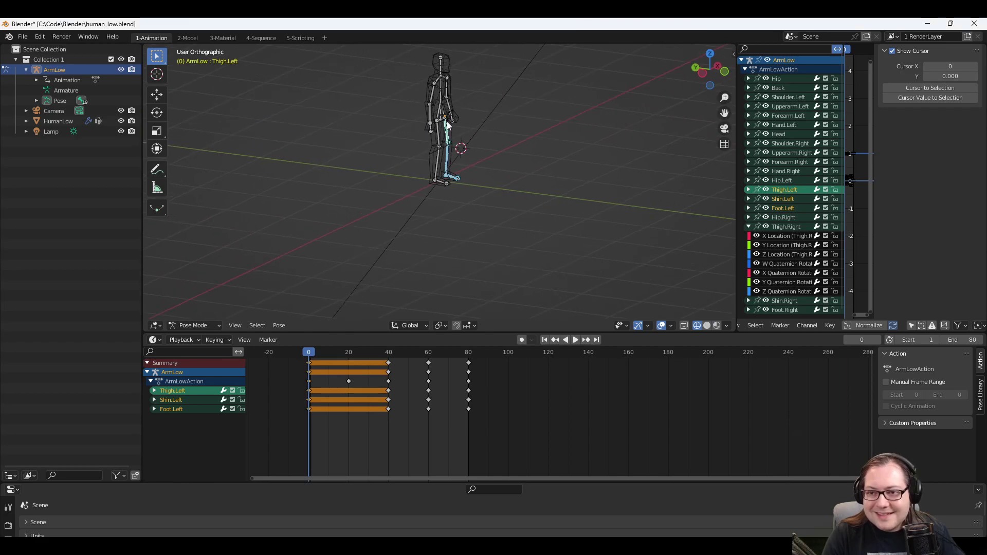
scroll(452, 174, "up", 2)
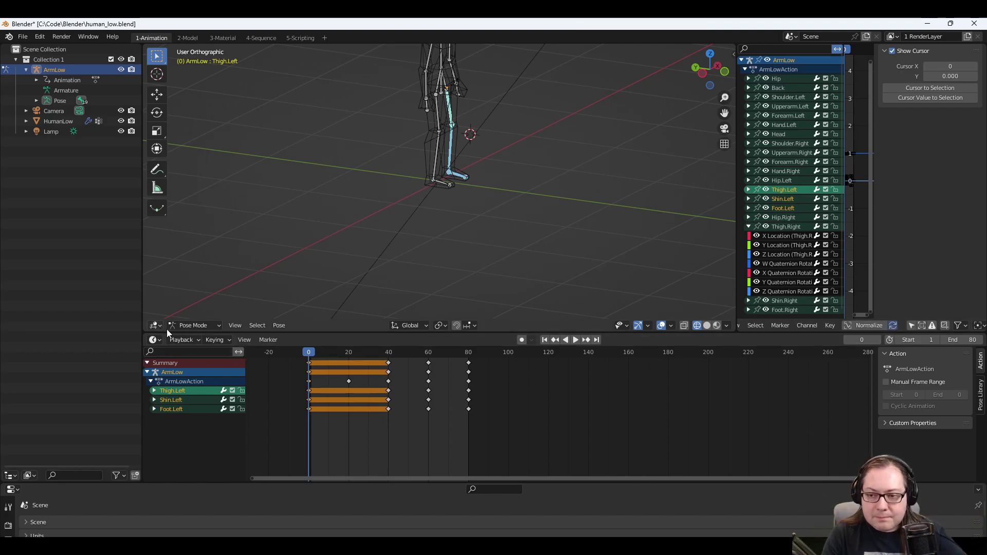
left_click(22, 36)
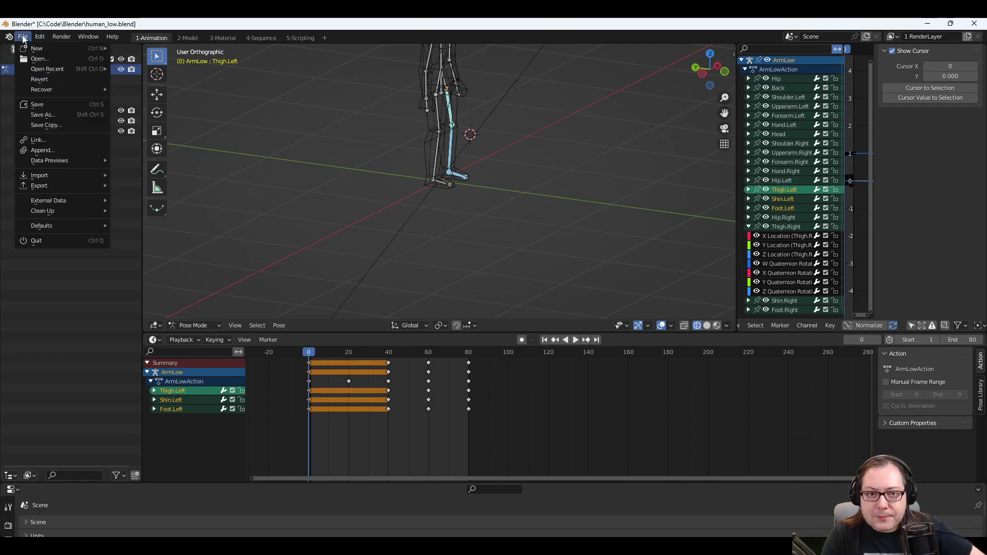
mouse_move(49, 181)
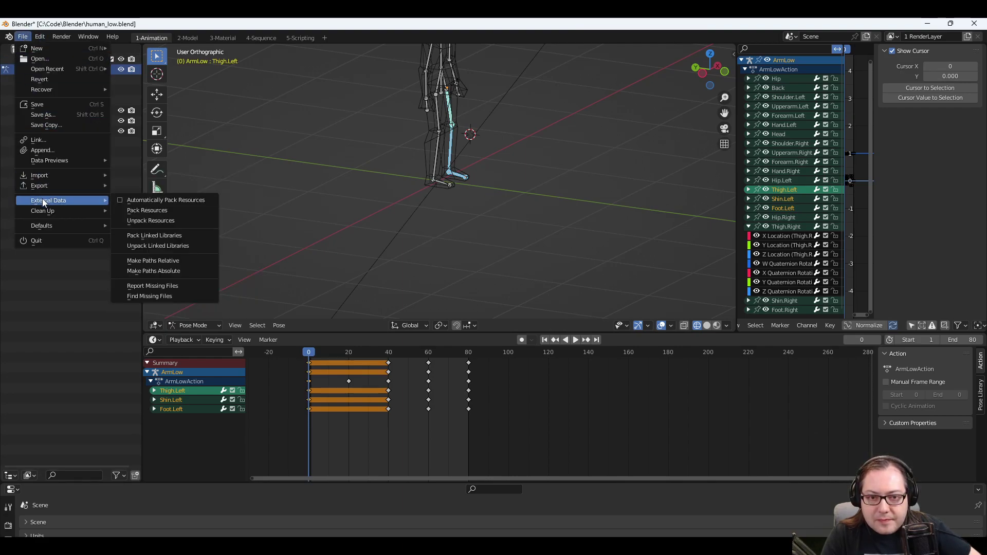
right_click(175, 372)
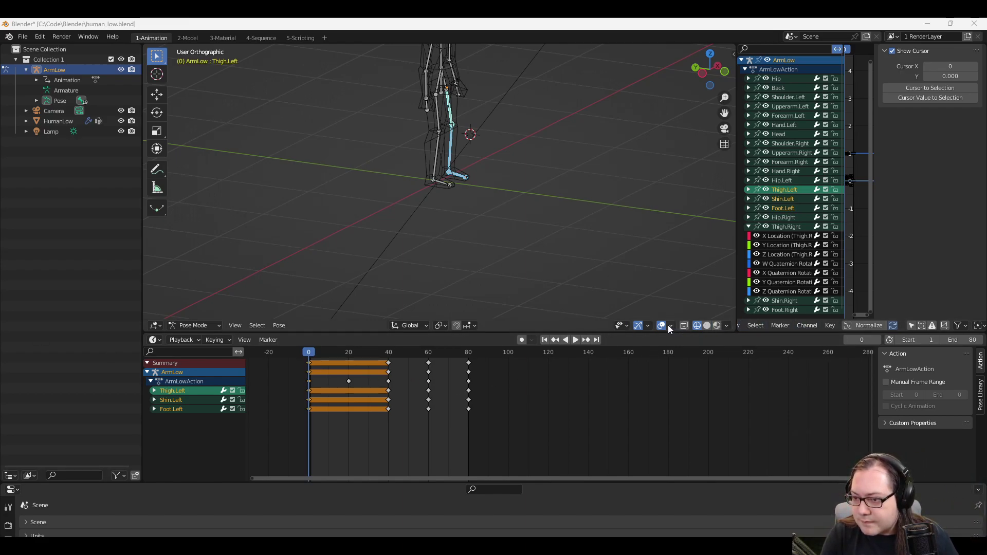
left_click(444, 325)
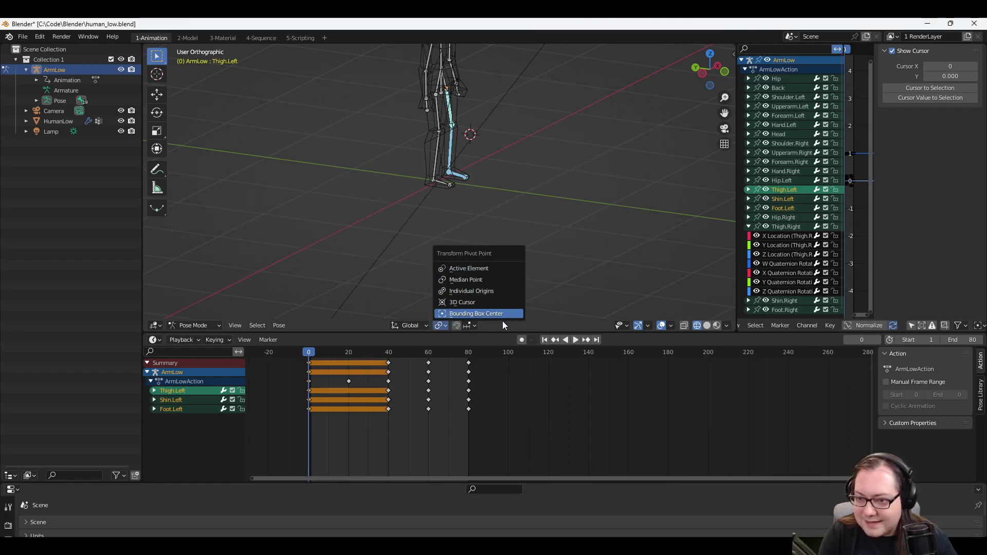
key("Escape")
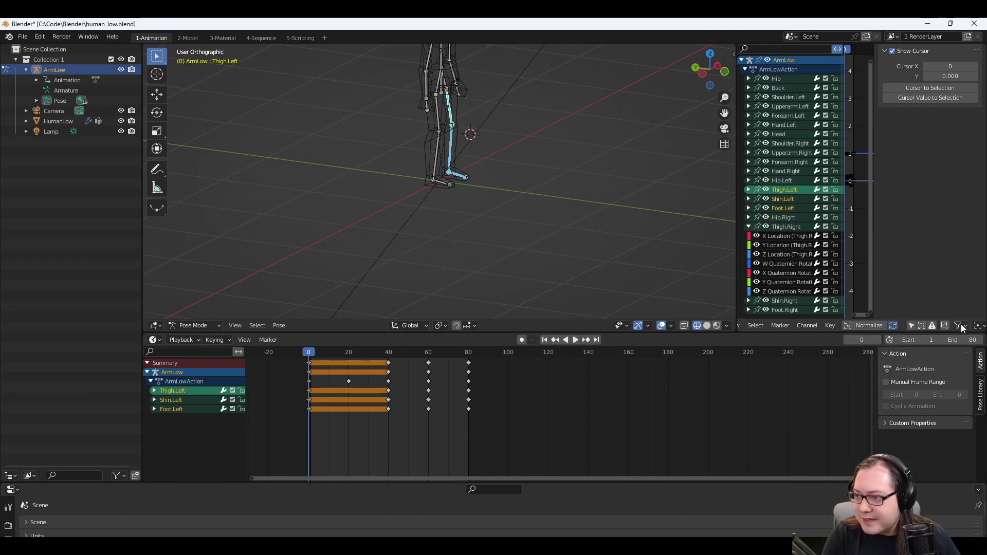
left_click(236, 326)
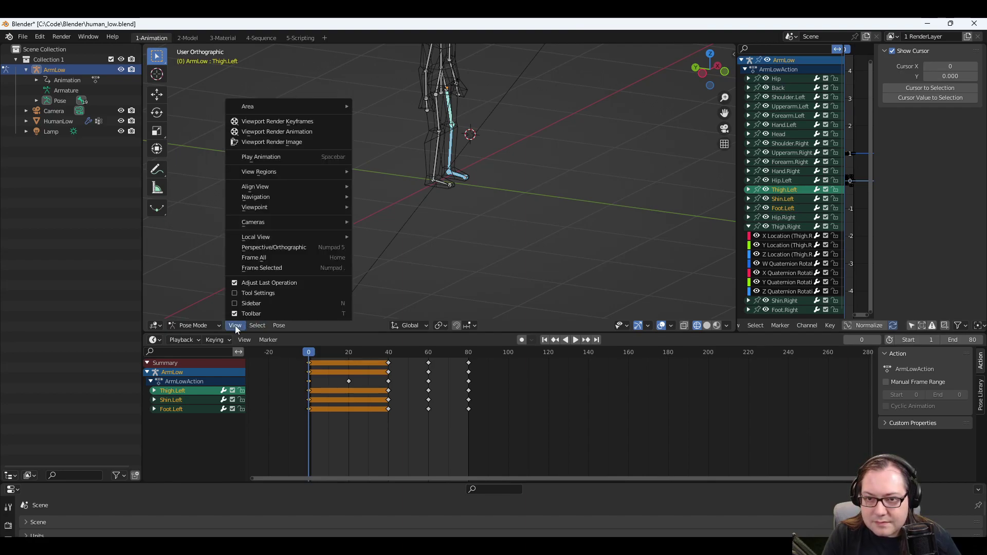
mouse_move(275, 174)
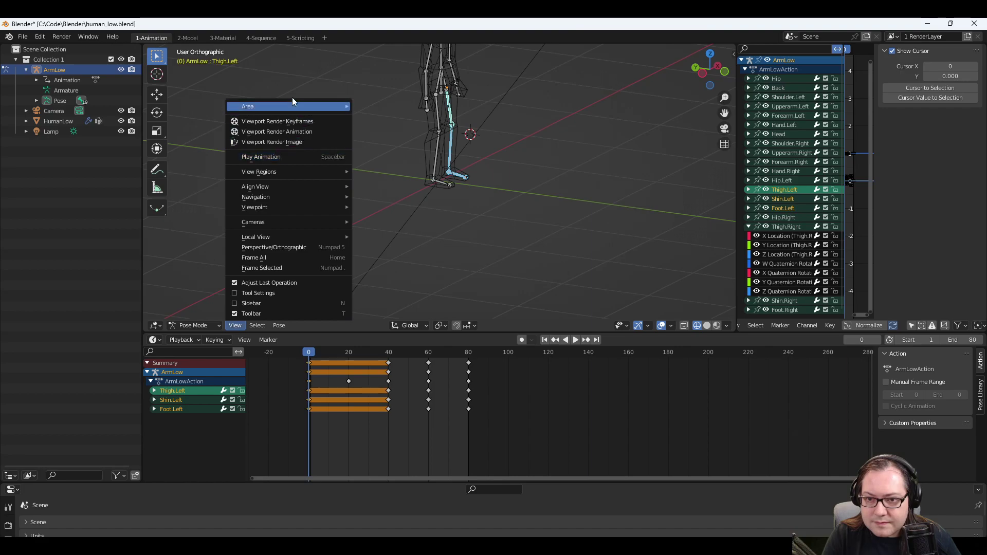
mouse_move(270, 224)
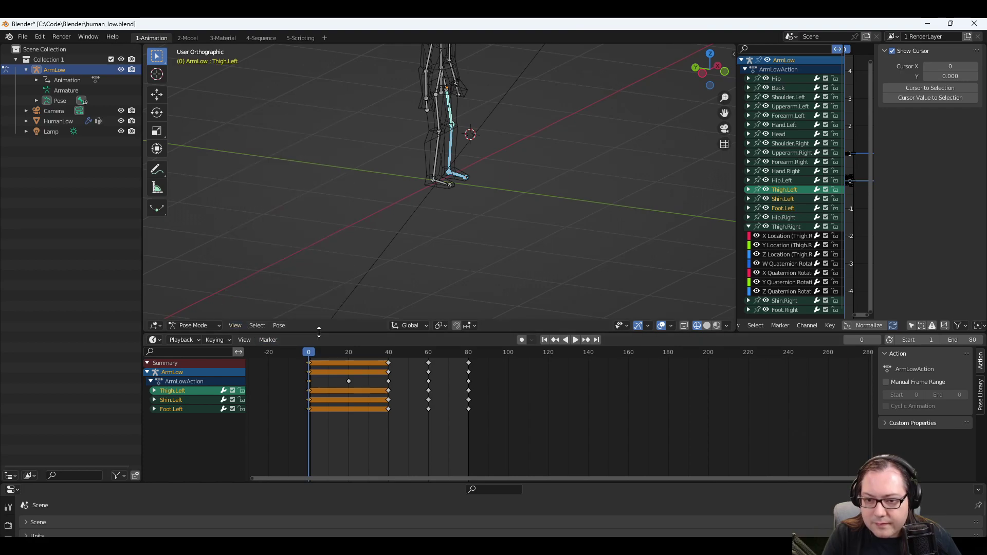
left_click(156, 341)
key("Escape")
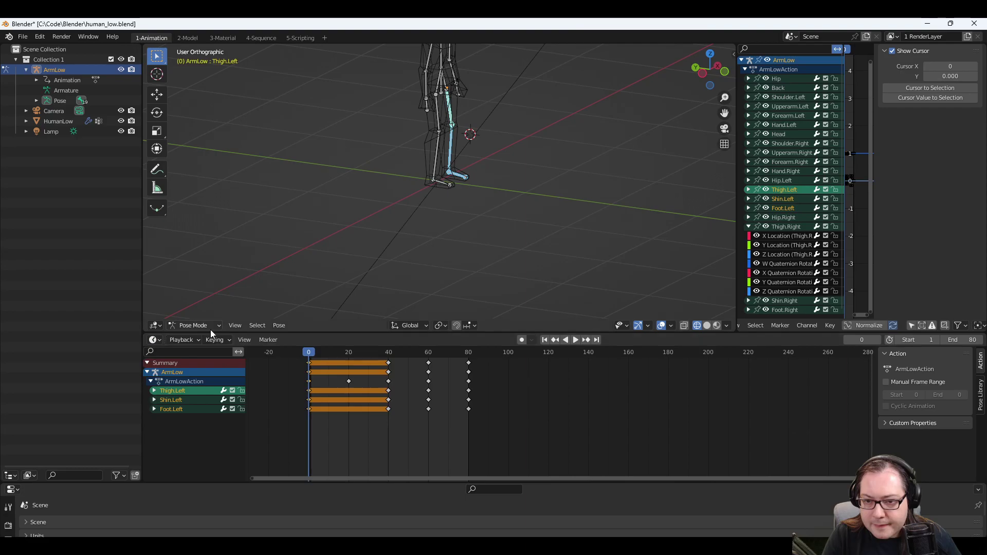
left_click(271, 325)
mouse_move(261, 325)
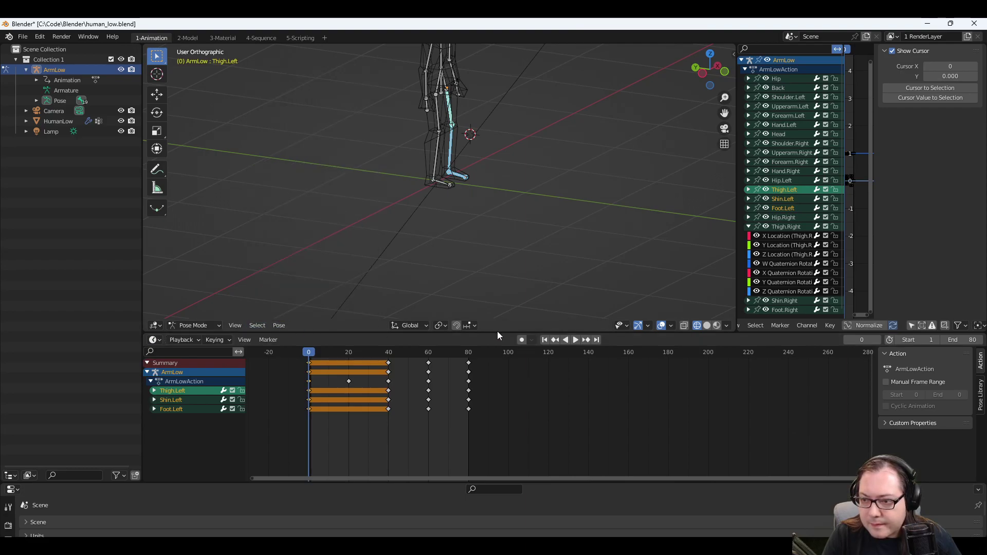
left_click(626, 325)
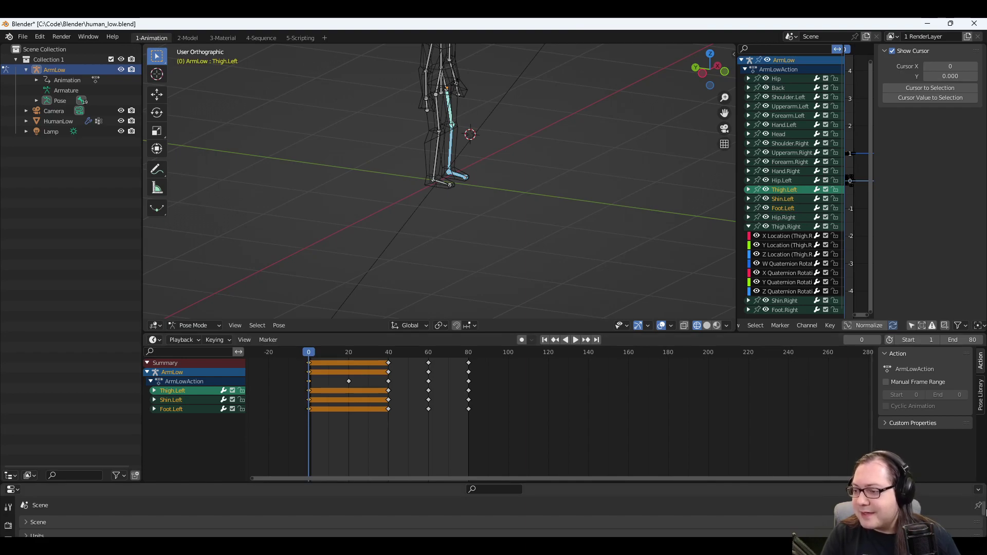
left_click(978, 490)
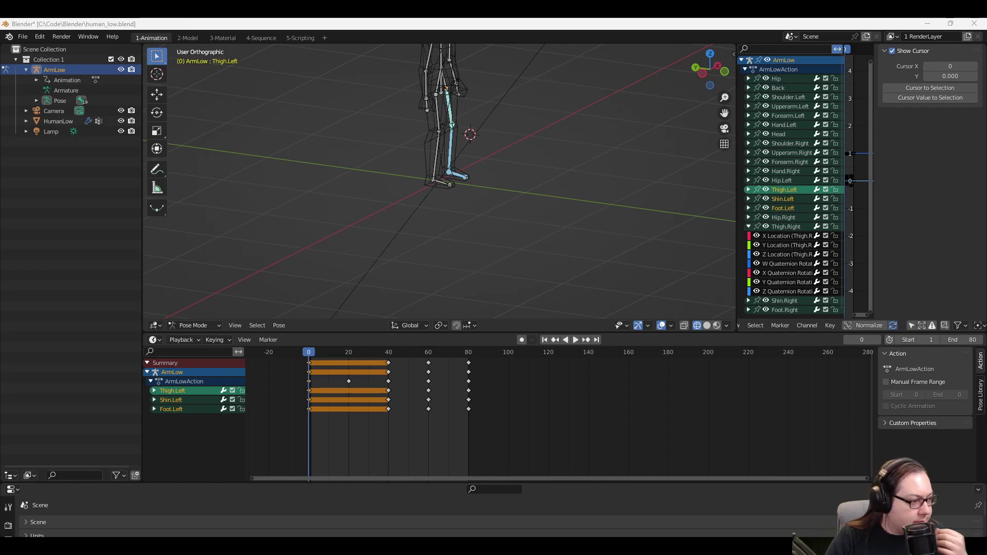
Keep Pose Mode and Global orientation, and turn snapping on.
left_click(199, 326)
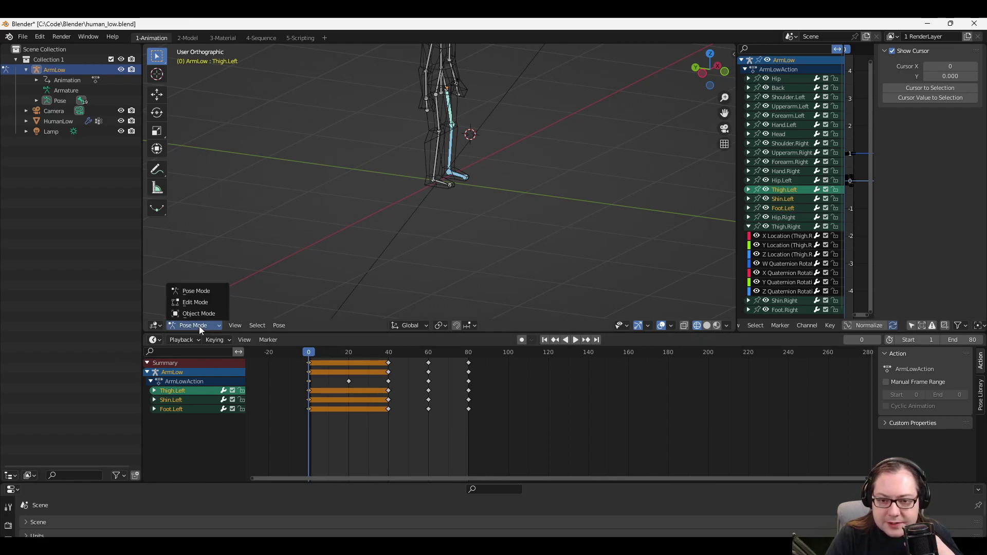
left_click(199, 326)
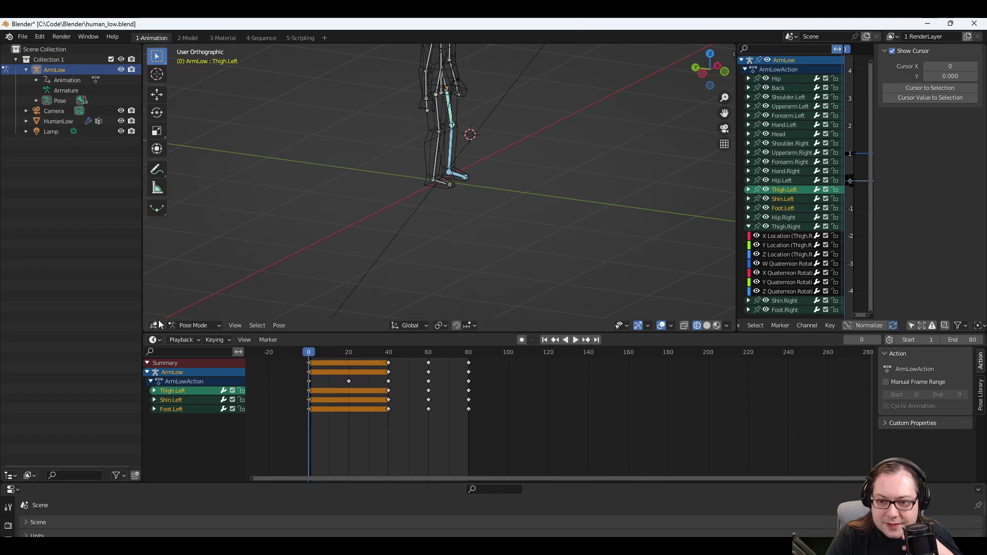
left_click(414, 326)
left_click(375, 323)
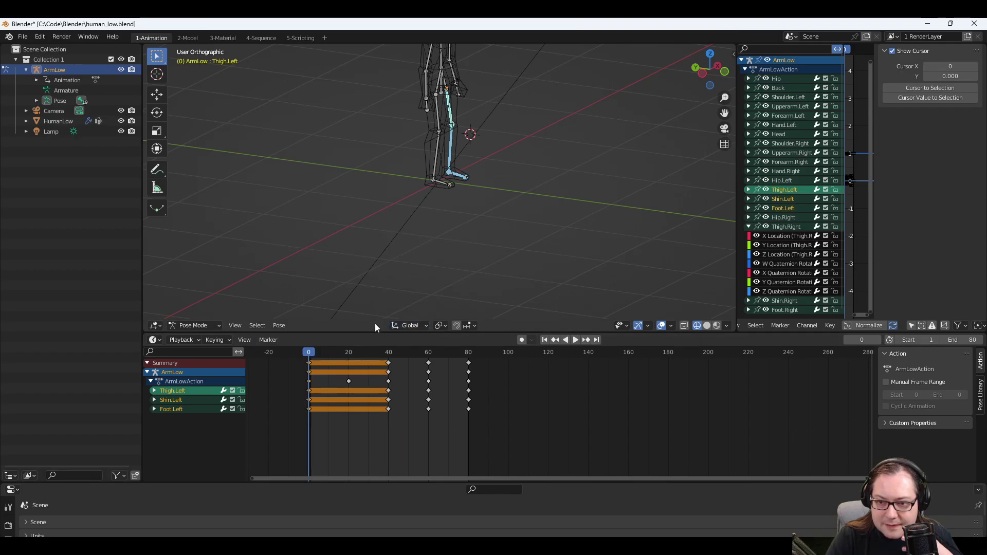
left_click(453, 325)
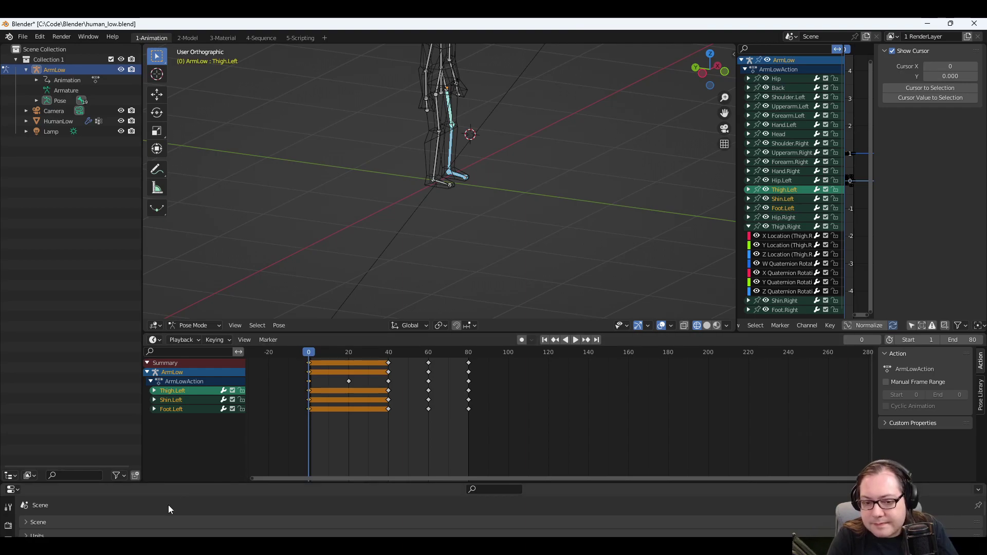
Show the active tool's settings, including Affect Only Locations, in the lower Properties area.
scroll(168, 505, "down", 5)
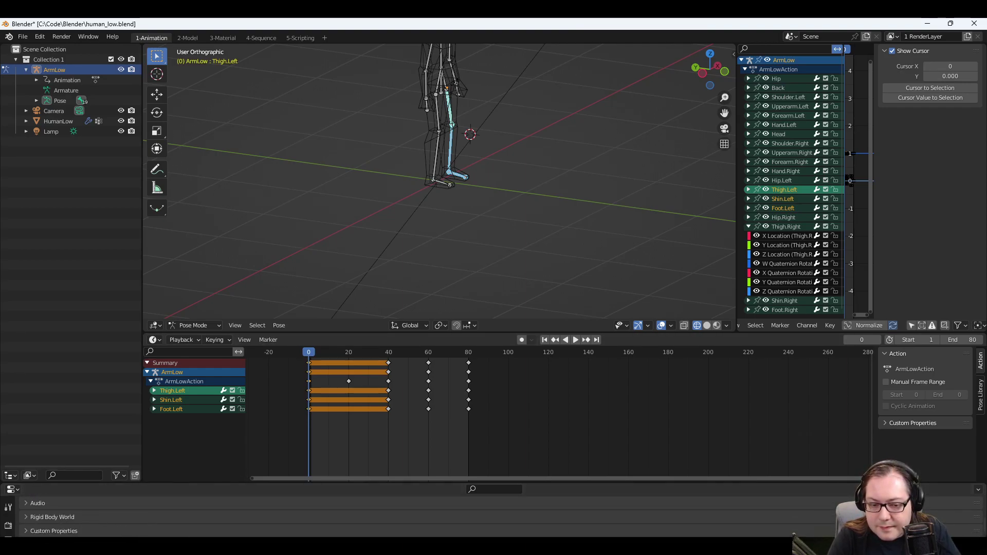
left_click(8, 507)
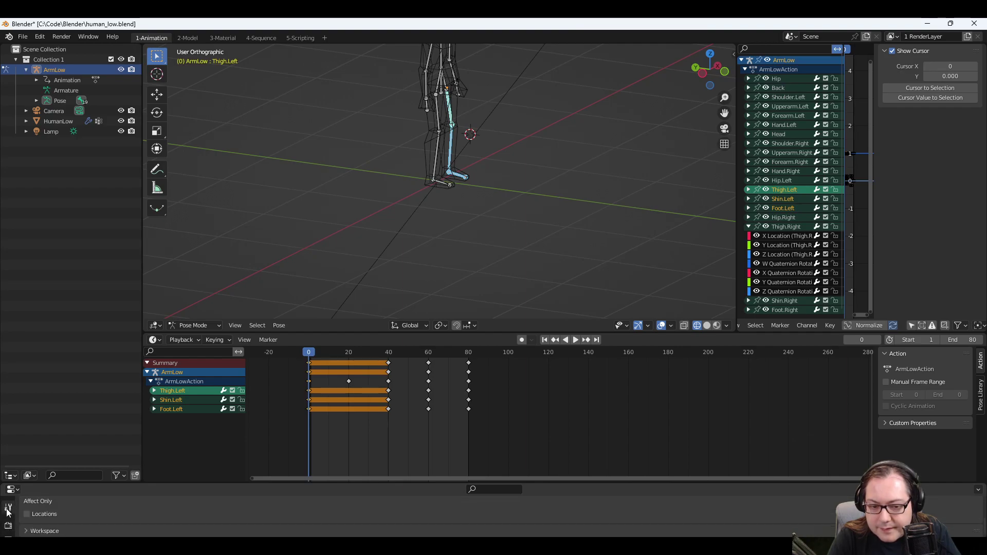
left_click(10, 491)
left_click(11, 491)
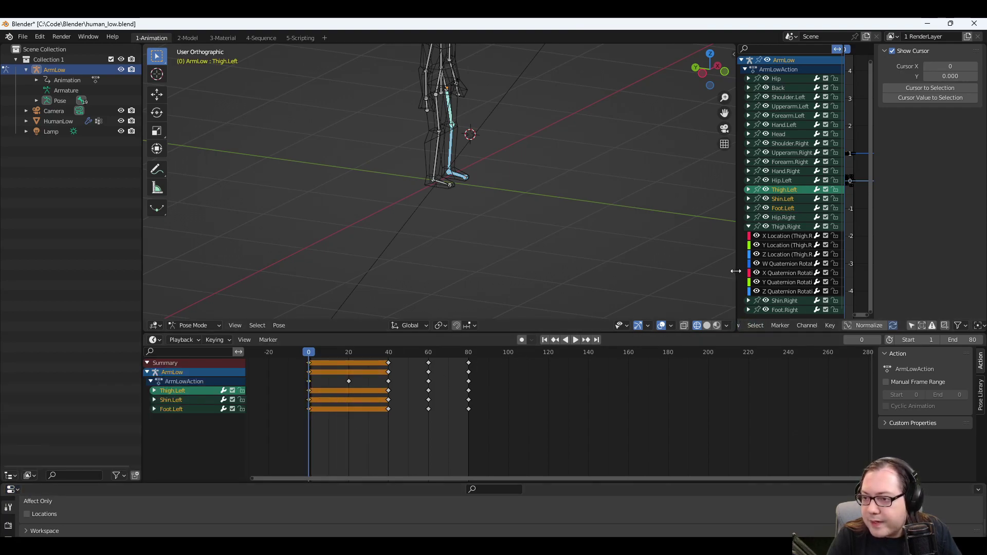
Make the W Quaternion curve active, widen the channel panel, and inspect the frame 60 keys.
left_click(699, 265)
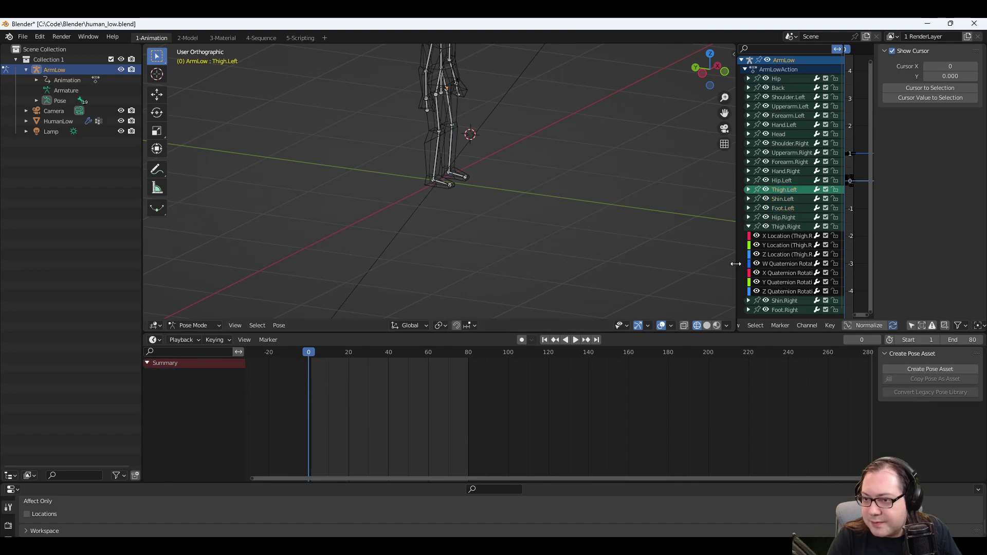
left_click(738, 264)
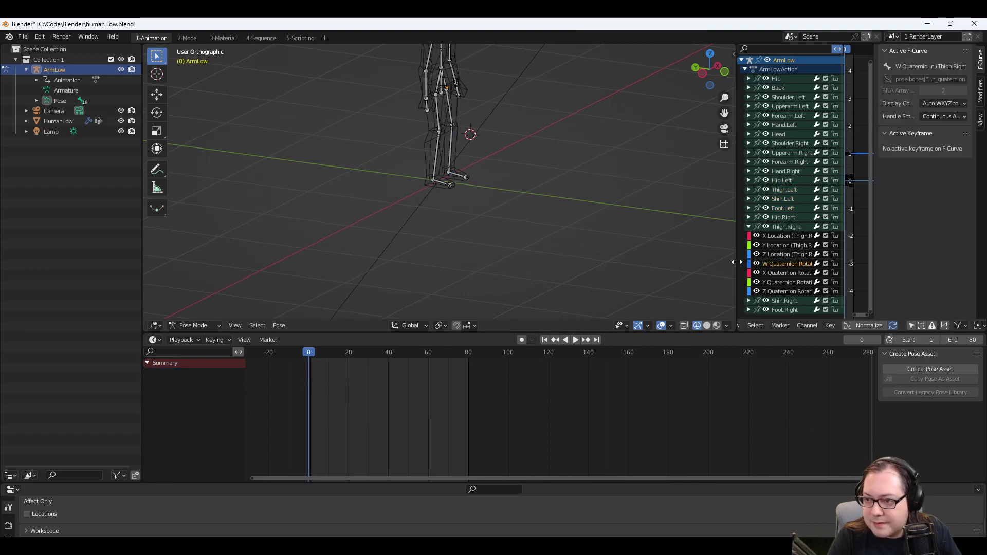
left_click_drag(735, 262, 512, 268)
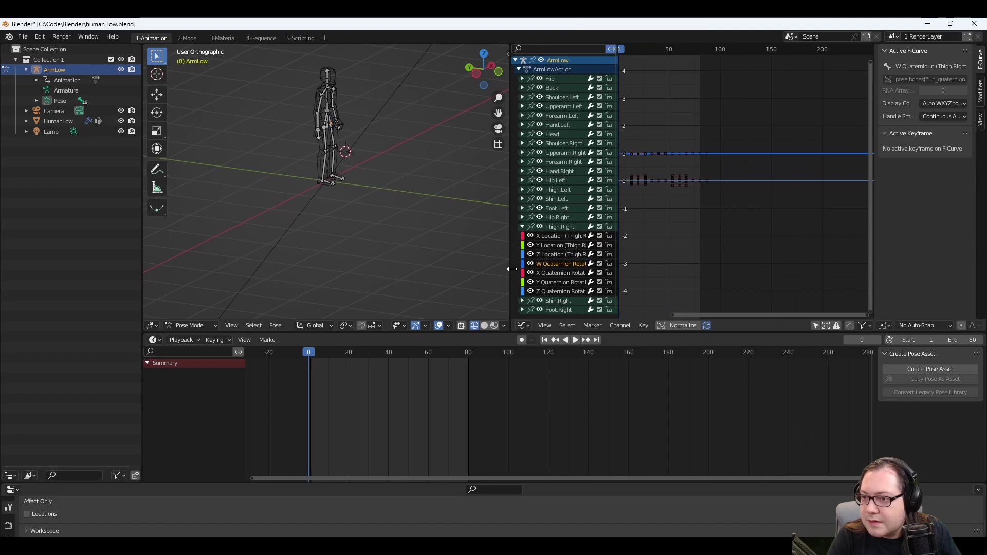
left_click(677, 180)
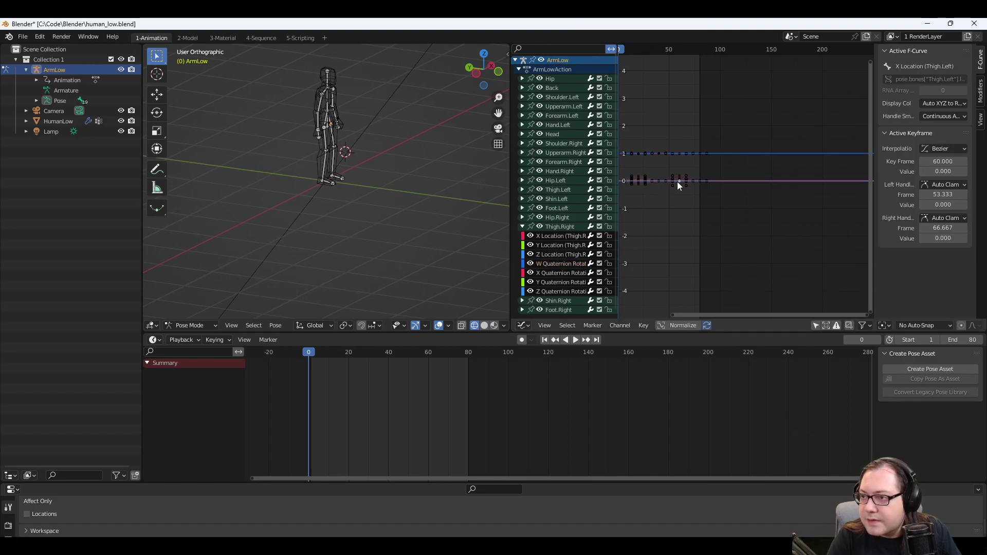
left_click(686, 176)
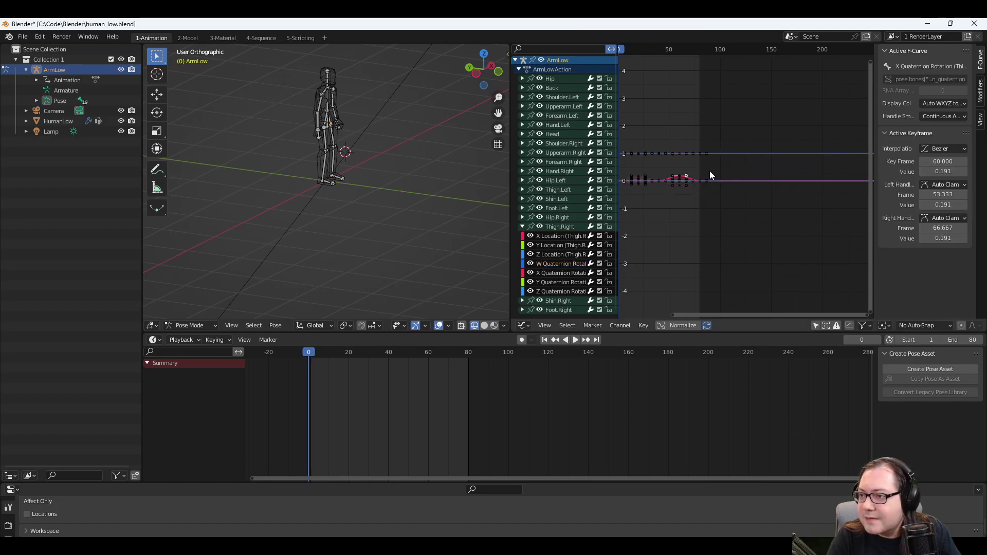
Scrub the pose to frame 67 and switch the Graph Editor sidebar to the View tab.
mouse_move(748, 314)
left_mouse_down()
mouse_move(694, 313)
mouse_move(736, 319)
left_mouse_up()
mouse_move(631, 45)
left_mouse_down()
mouse_move(712, 53)
mouse_move(632, 54)
mouse_move(718, 53)
mouse_move(631, 53)
left_mouse_up()
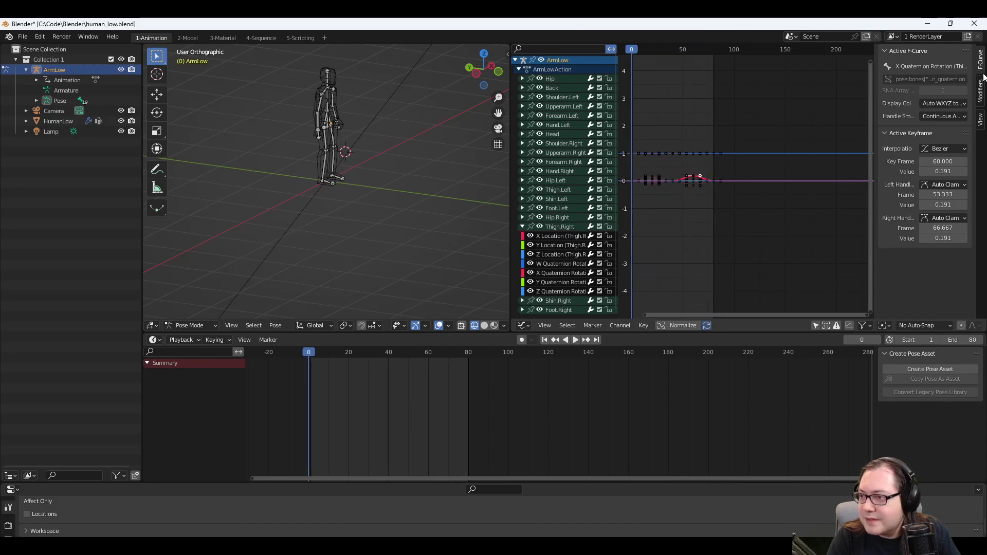
left_click(981, 92)
left_click(980, 120)
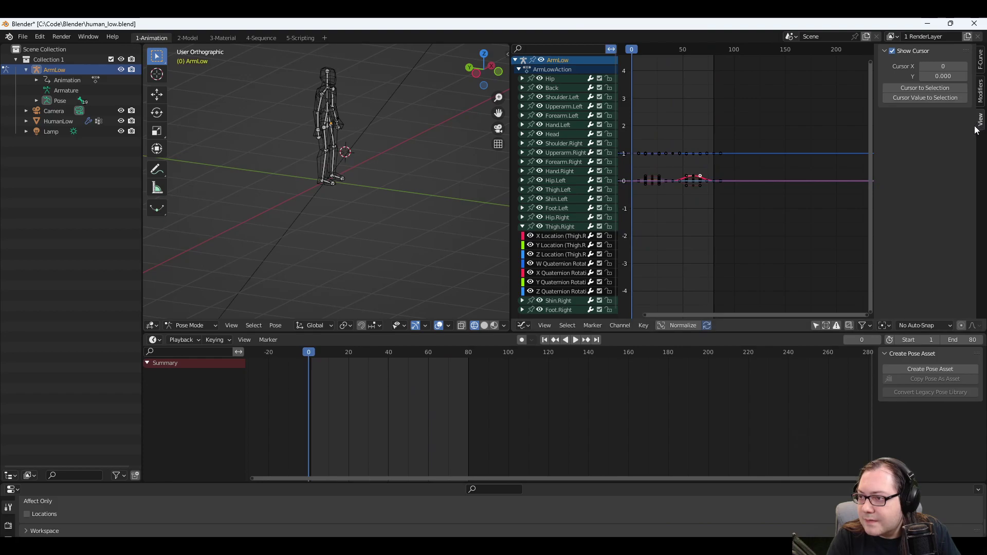
Widen the 3D viewport slightly and check the viewport shading options.
right_click(634, 48)
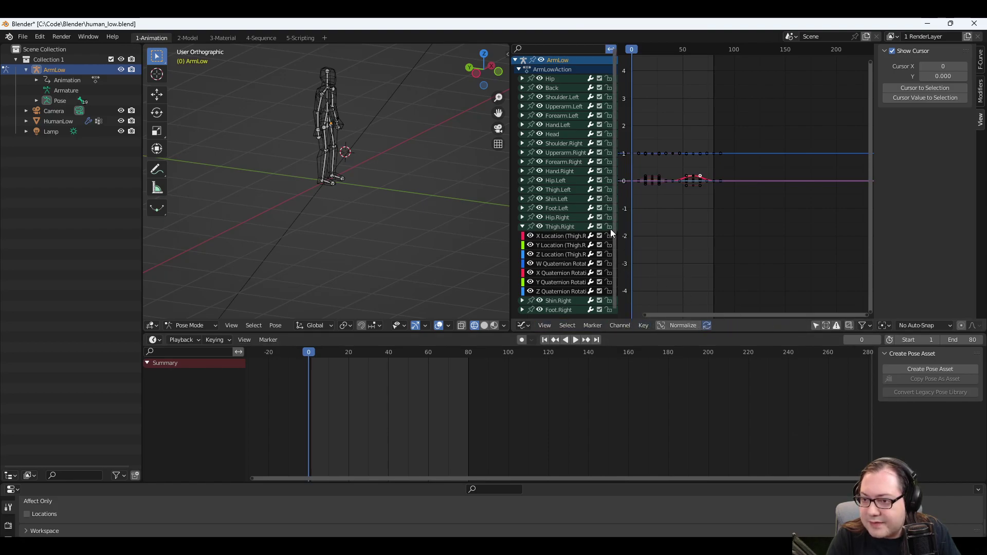
left_click_drag(517, 225, 597, 230)
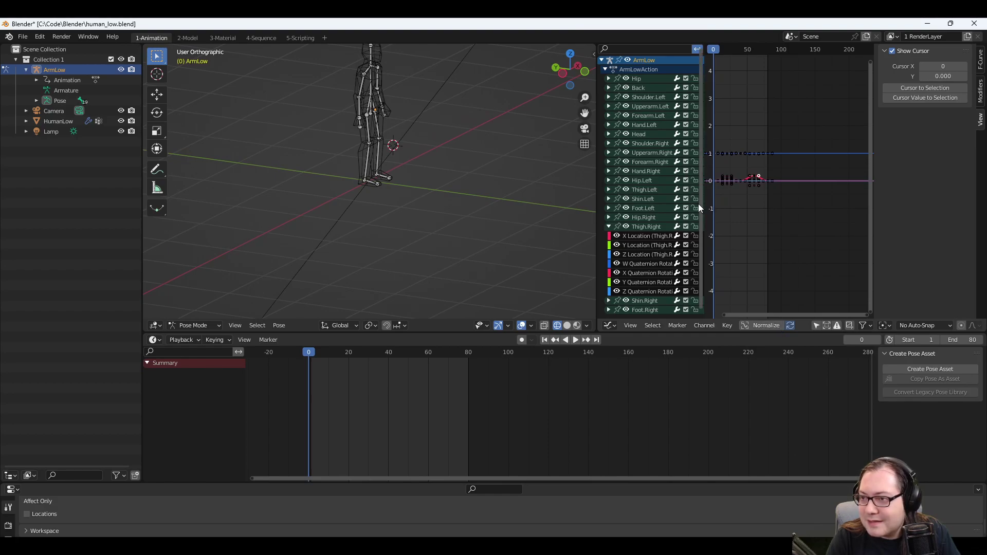
left_click(586, 326)
left_click(585, 328)
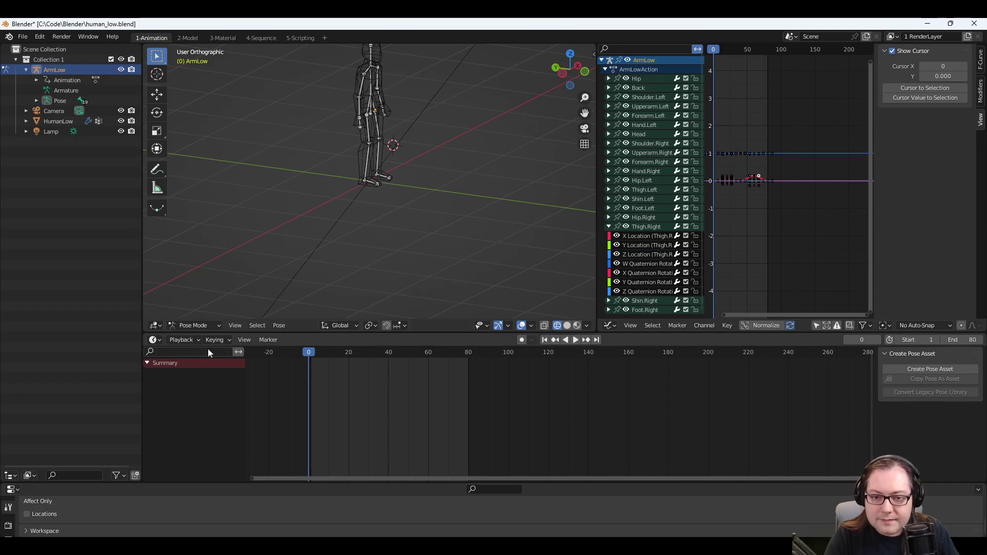
Look through the Keying and Playback options, then switch to another application.
left_click(224, 340)
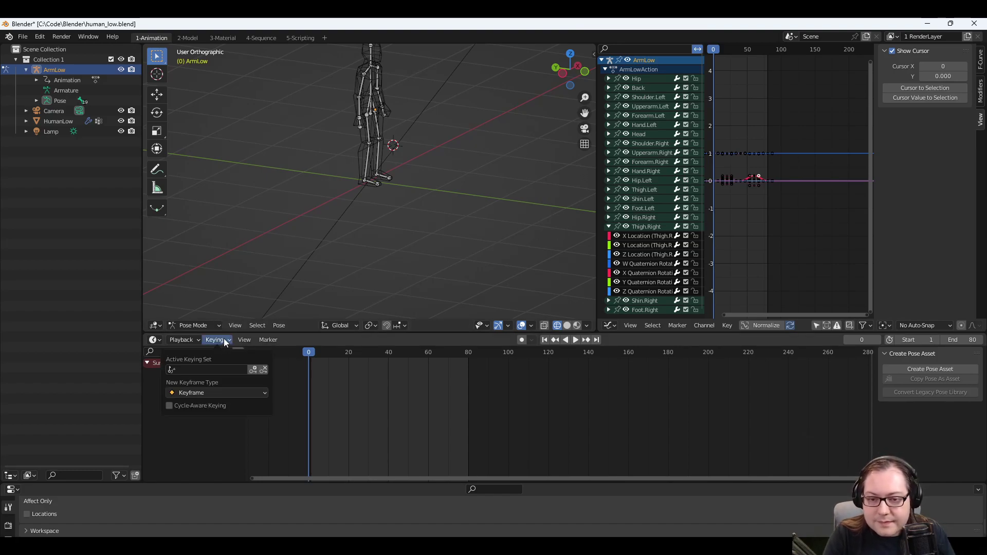
left_click(177, 340)
left_click(178, 340)
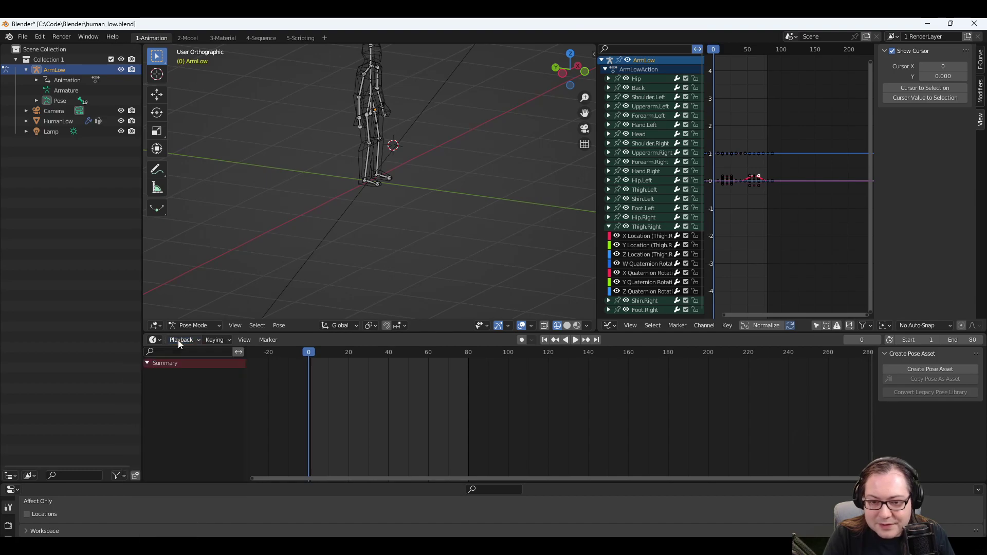
key("alt+Tab")
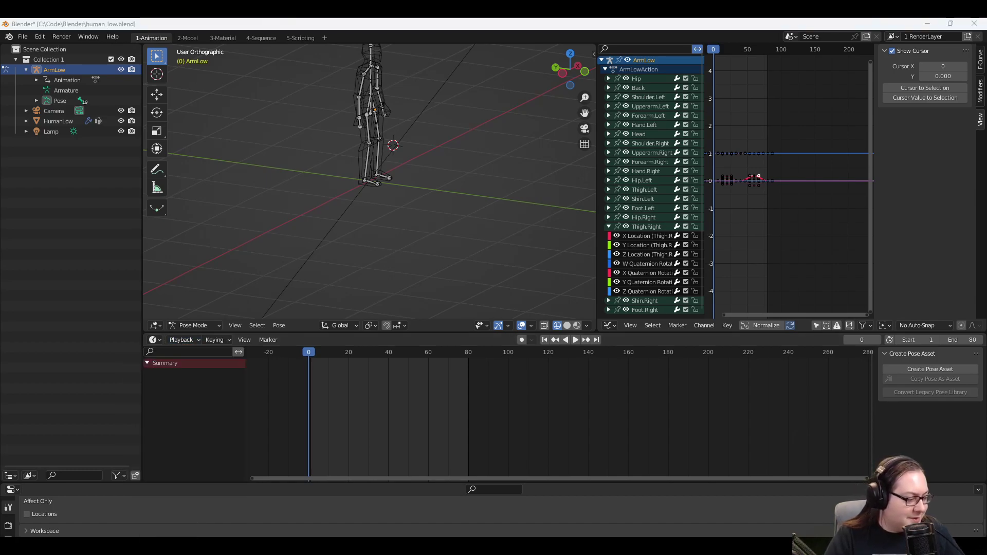
left_click(702, 338)
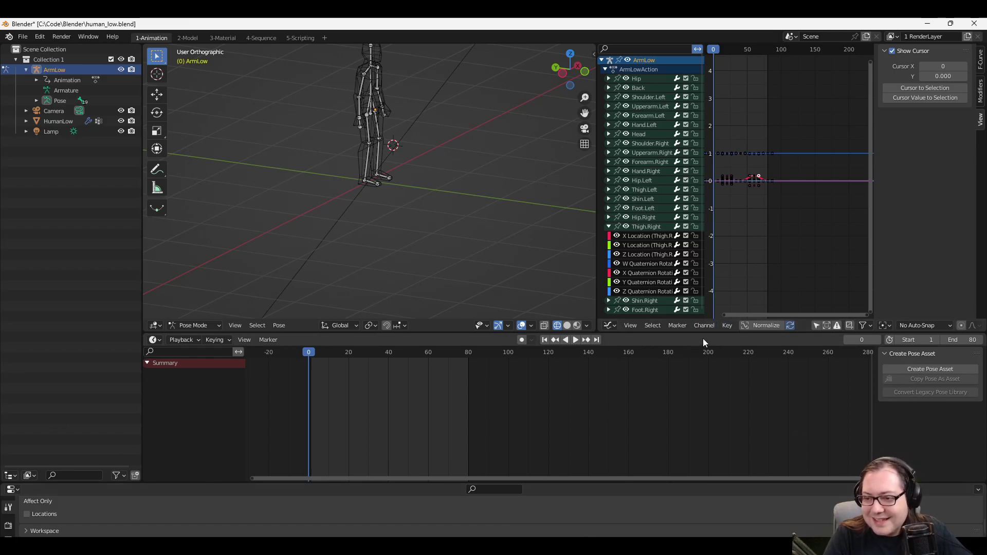
left_click(576, 340)
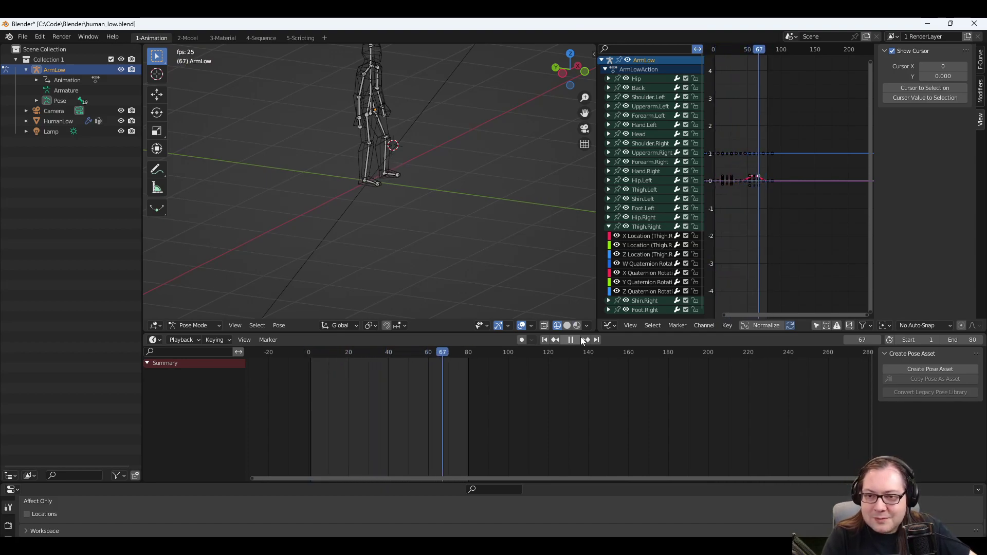
left_click(571, 340)
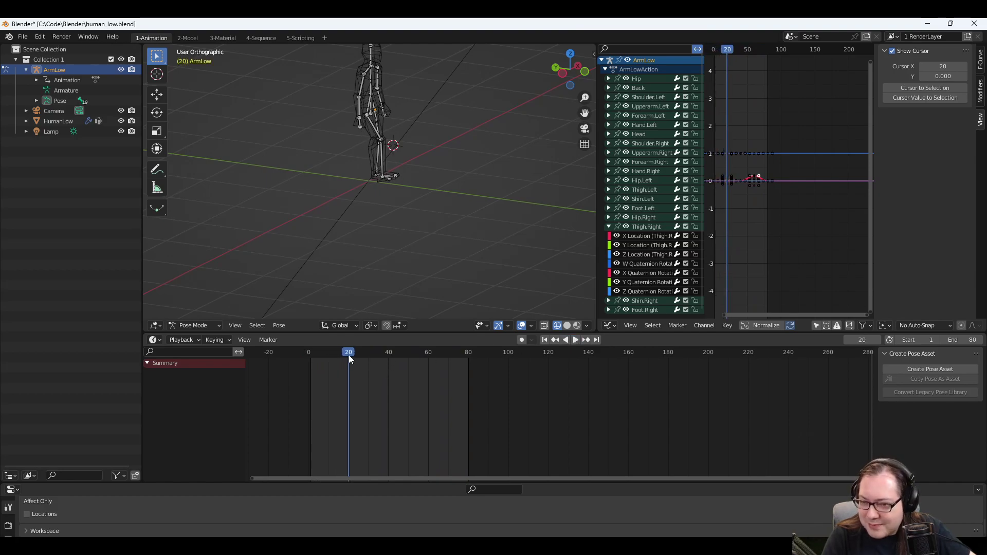
left_click_drag(349, 356, 311, 354)
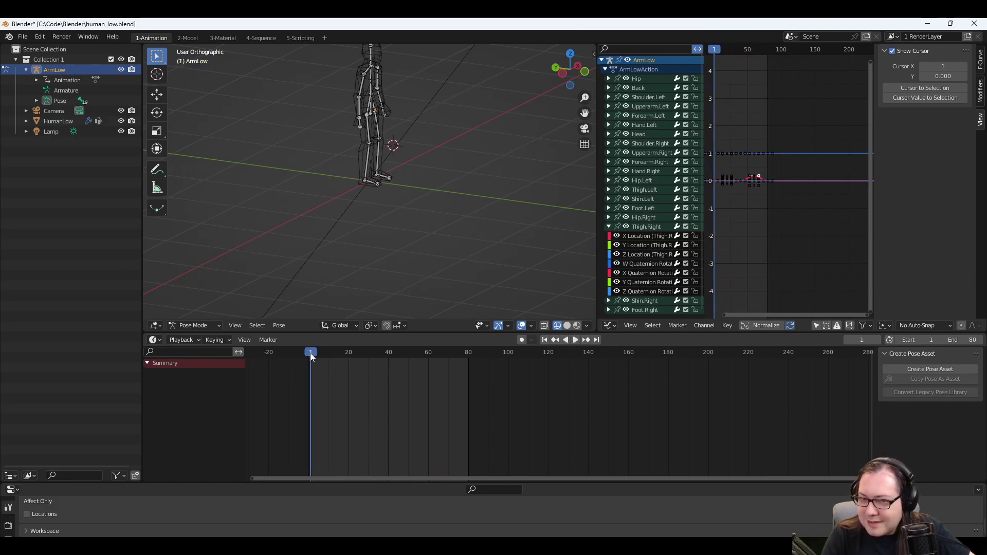
key("space")
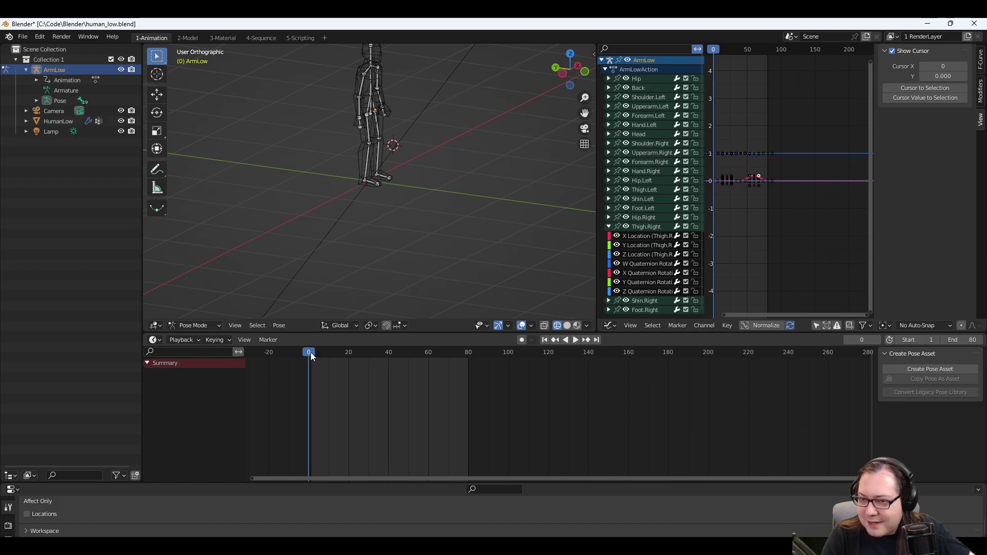
left_click_drag(356, 356, 415, 365)
left_click_drag(409, 365, 309, 358)
left_click_drag(869, 359, 308, 359)
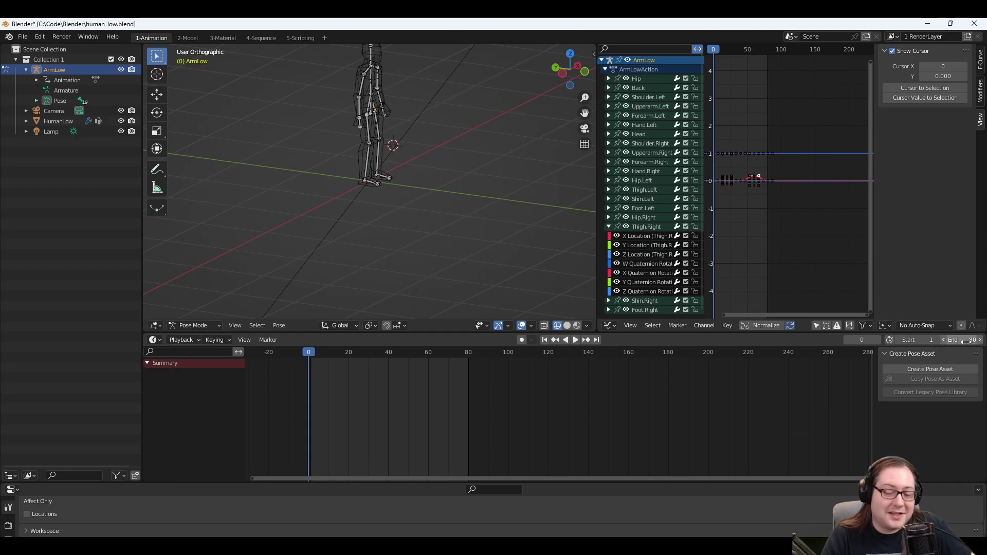
left_click(404, 326)
left_click(410, 324)
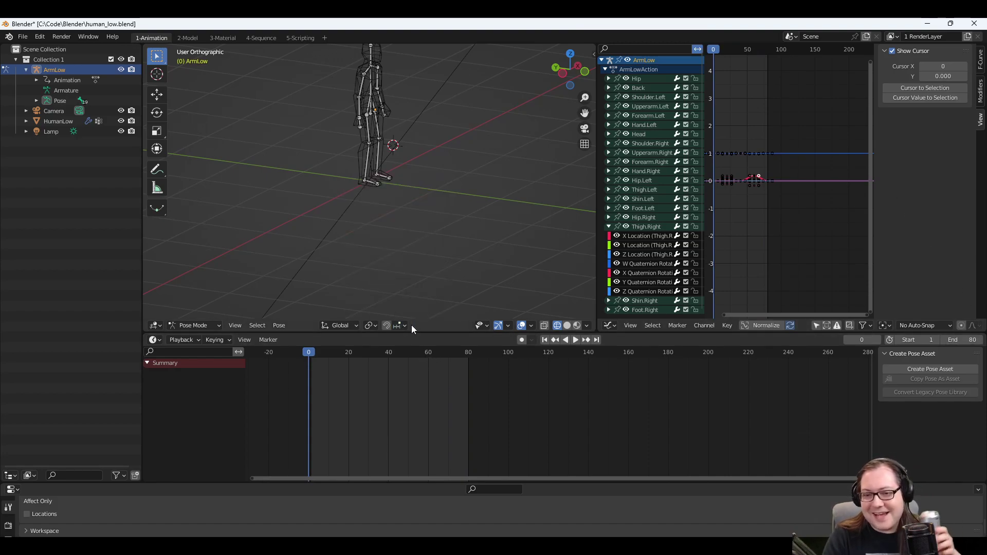
left_click(405, 326)
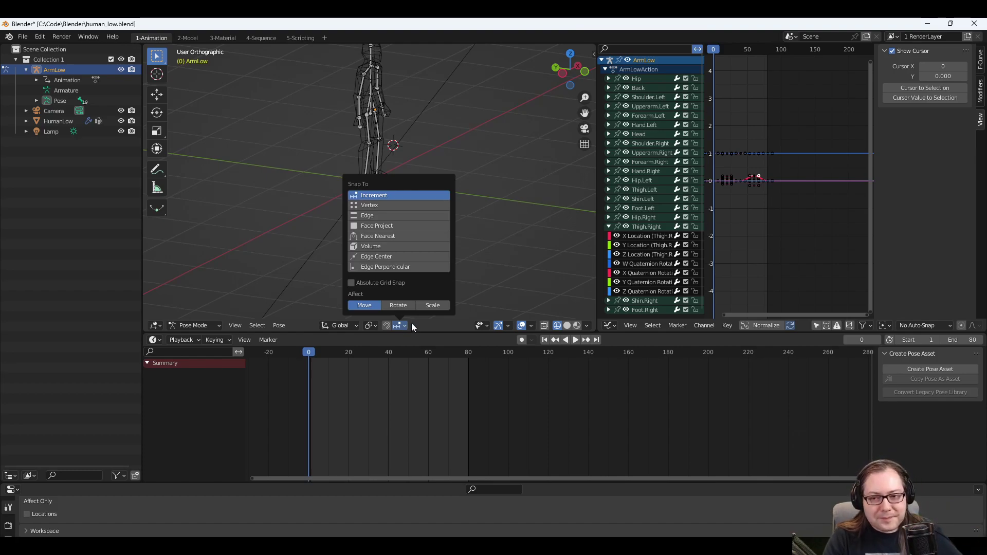
left_click(411, 323)
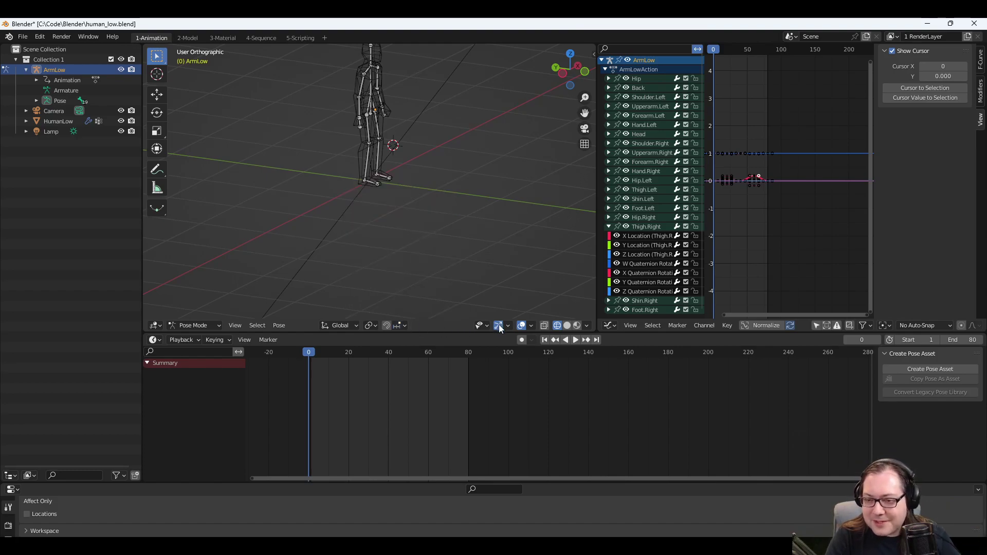
left_click(588, 326)
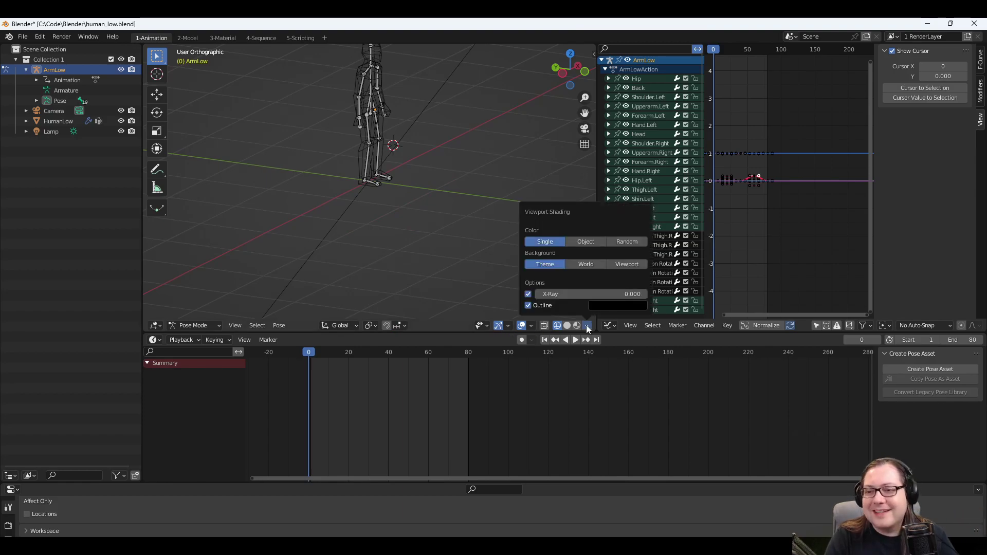
left_click(587, 327)
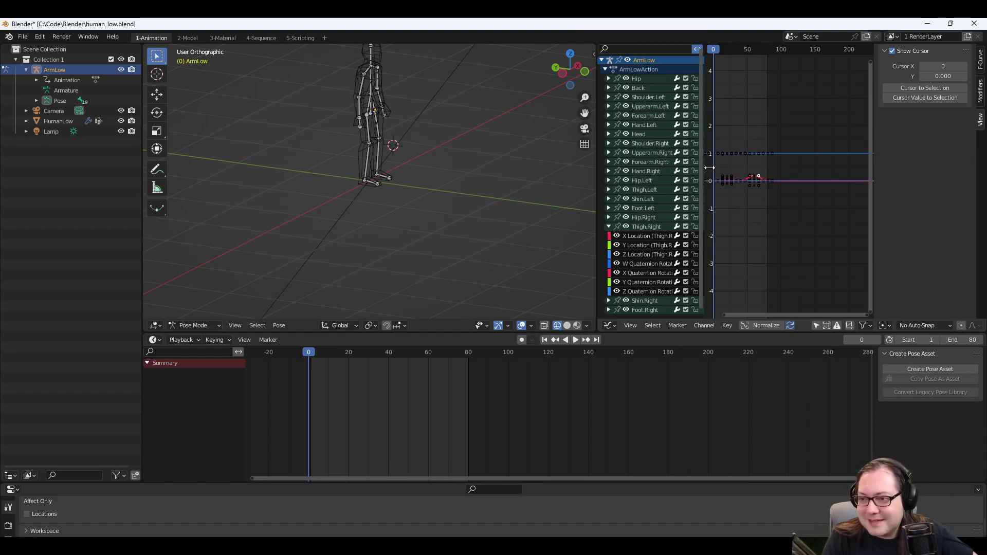
Widen the graph channel list to show full curve names, enlarge the 3D viewport, and zoom out.
left_click_drag(703, 170, 799, 178)
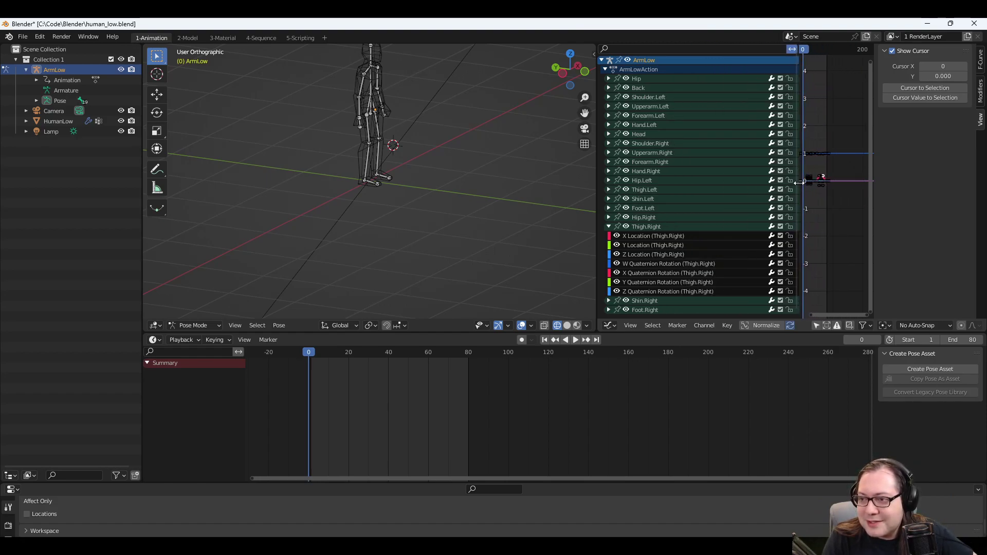
left_click_drag(594, 163, 654, 163)
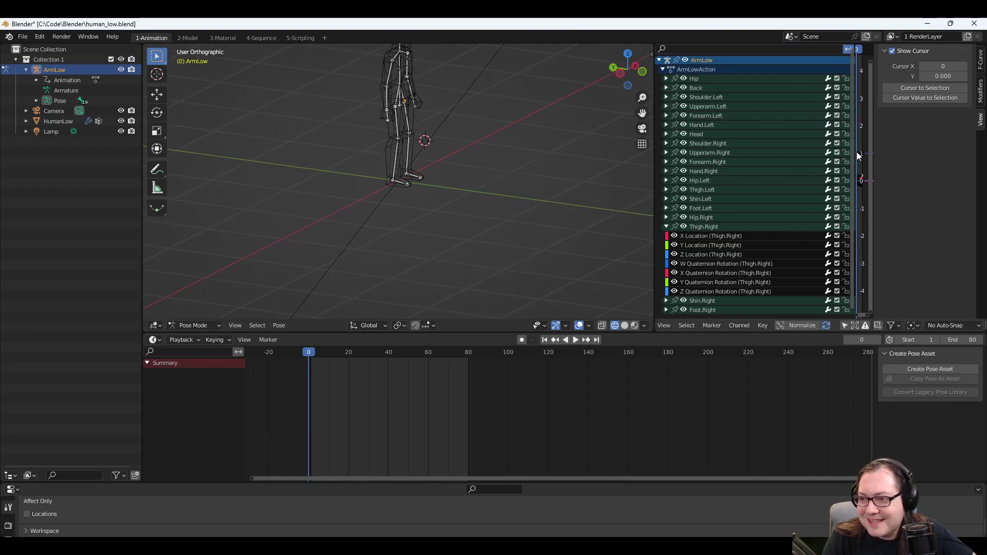
left_click_drag(857, 155, 795, 151)
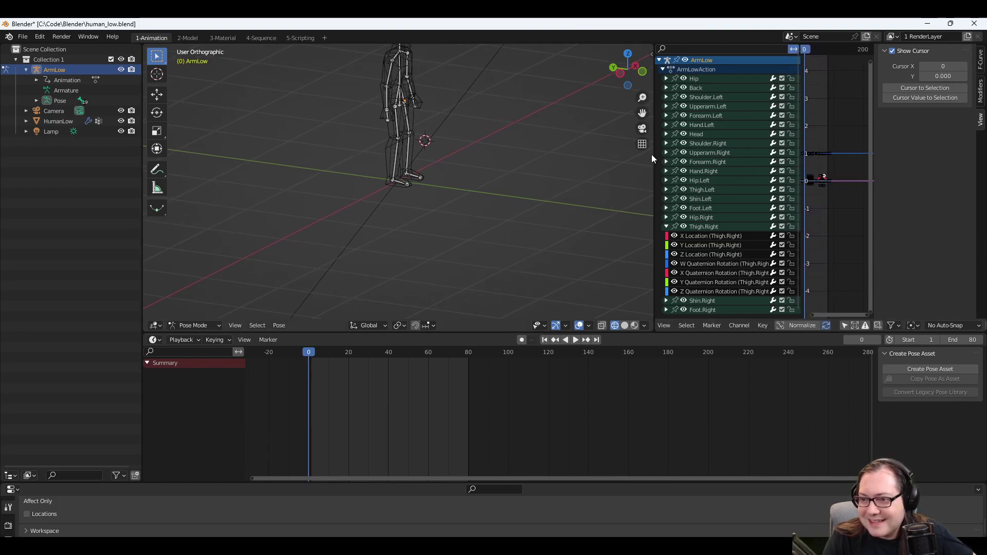
left_click_drag(653, 154, 710, 148)
scroll(520, 162, "down", 2)
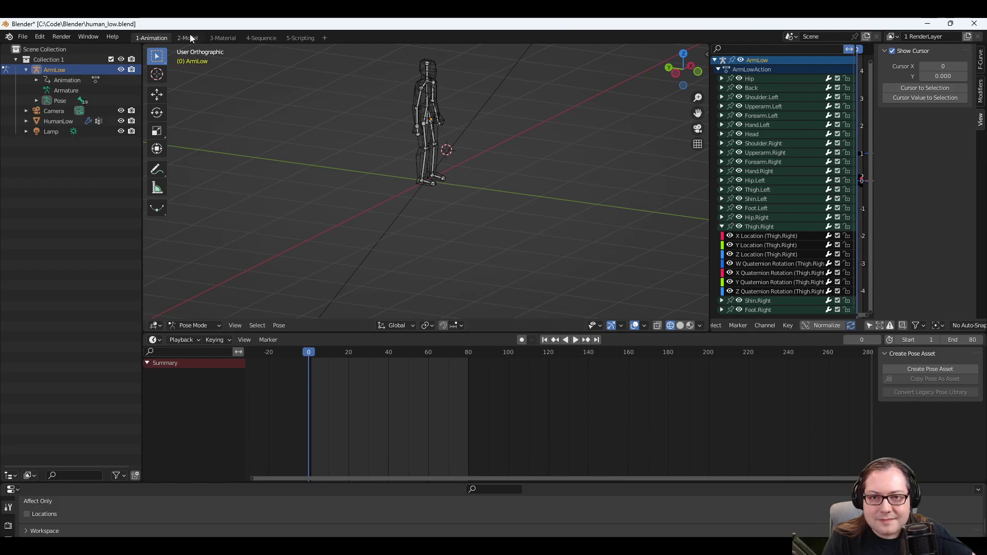
right_click(162, 38)
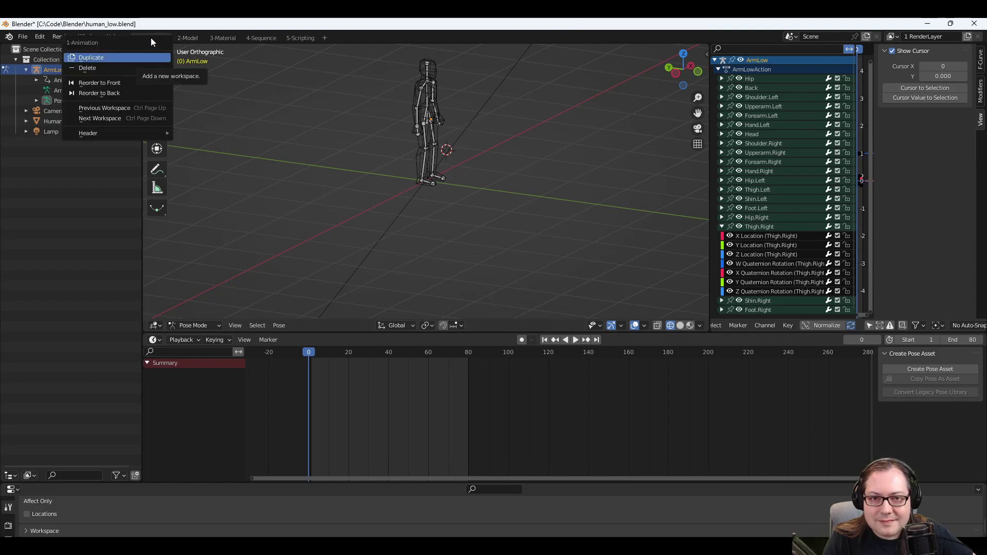
key("Escape")
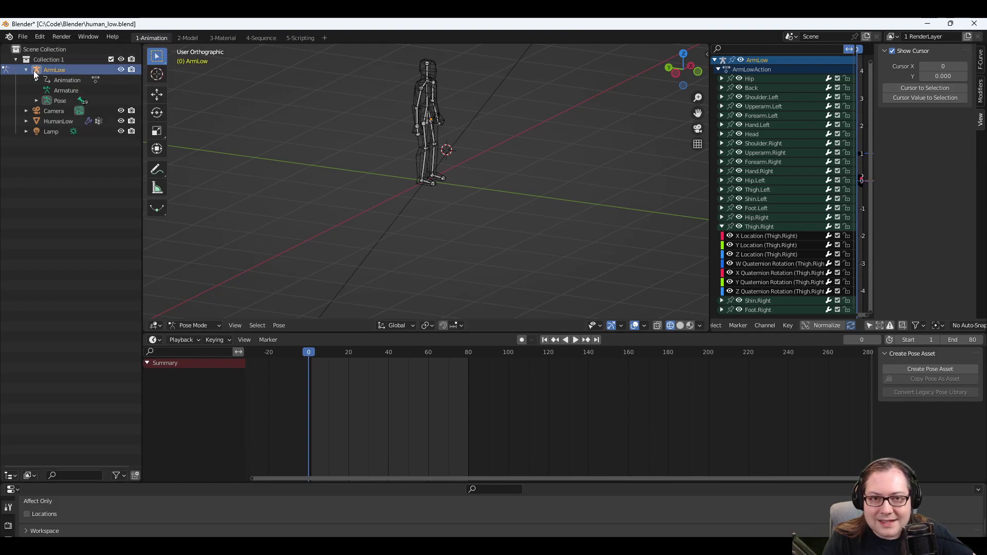
left_click(53, 81)
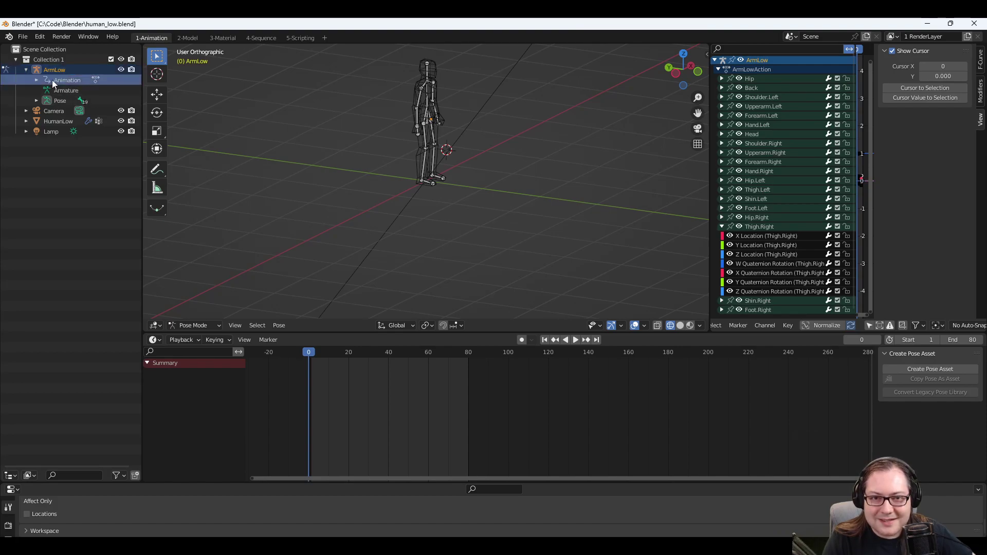
left_click(36, 80)
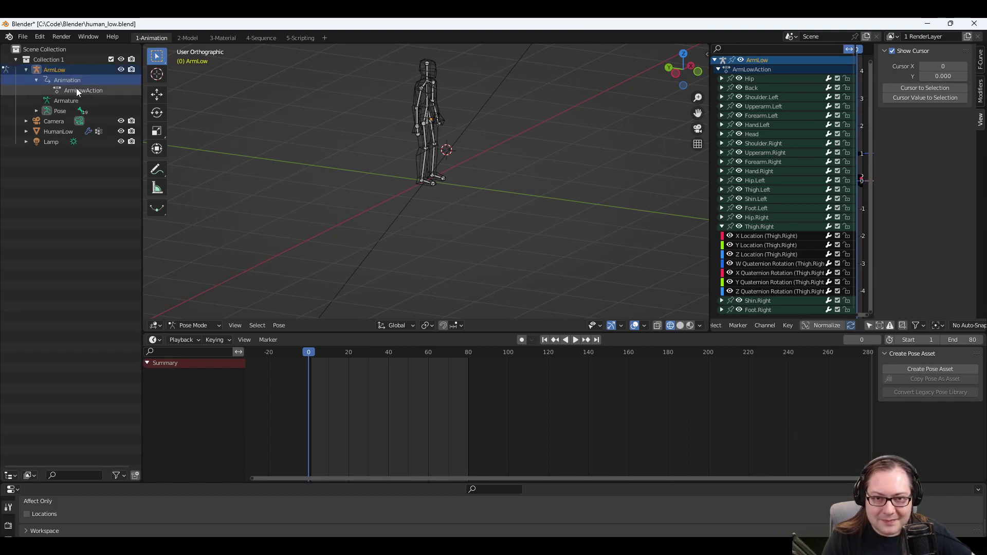
left_click(74, 88)
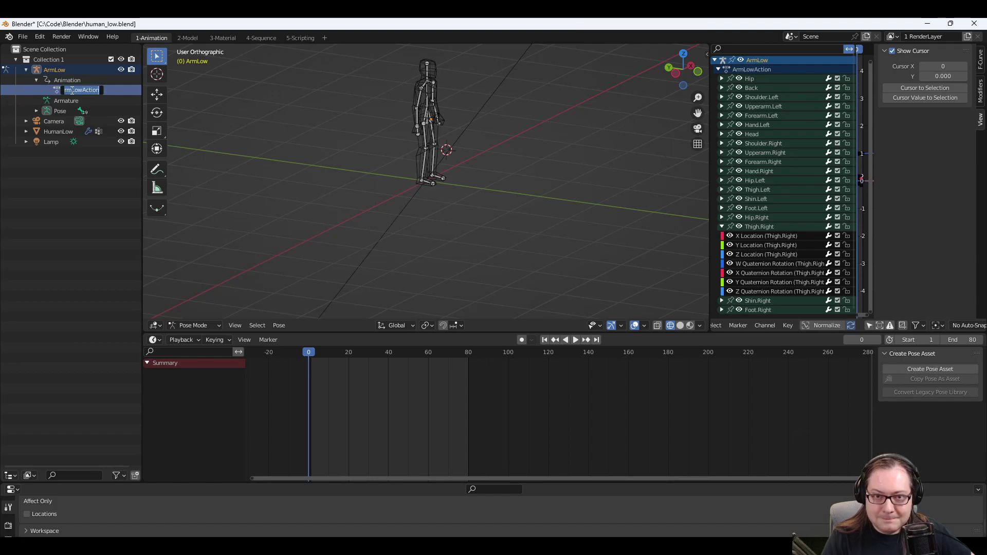
right_click(66, 88)
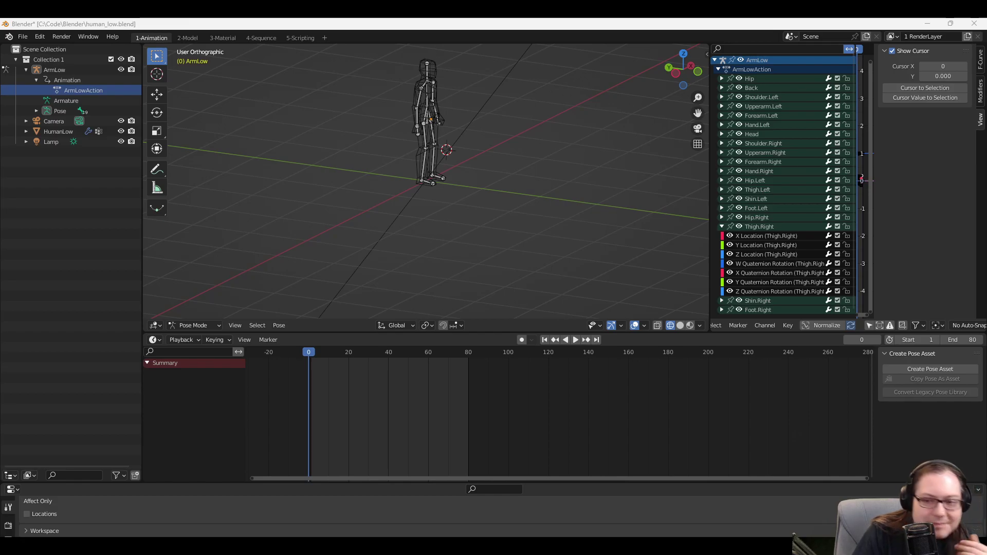
right_click(360, 337)
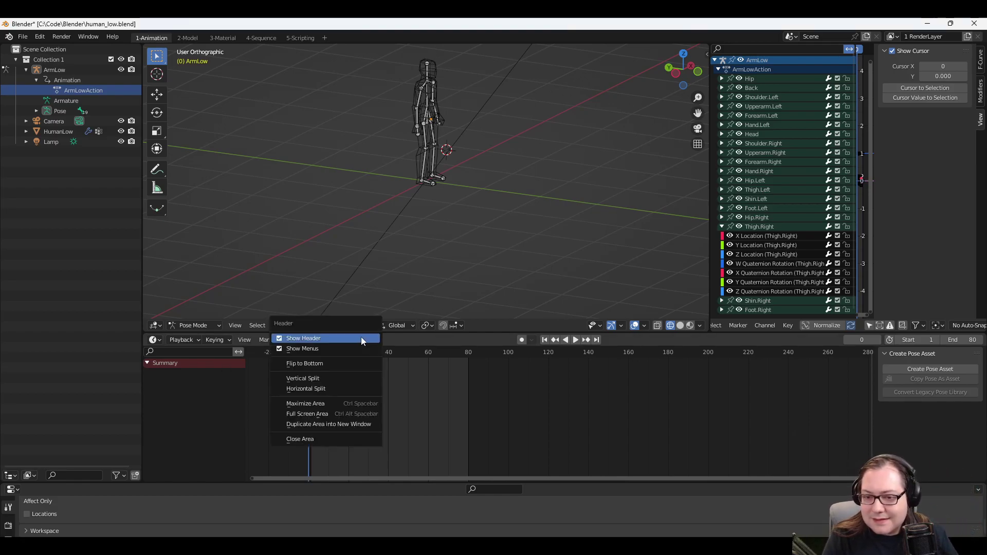
left_click(397, 326)
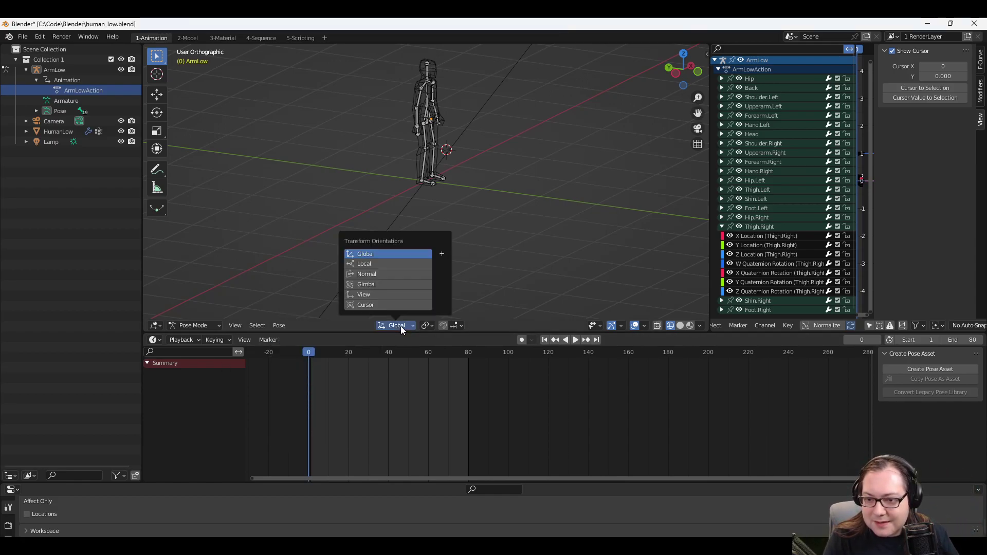
left_click(400, 326)
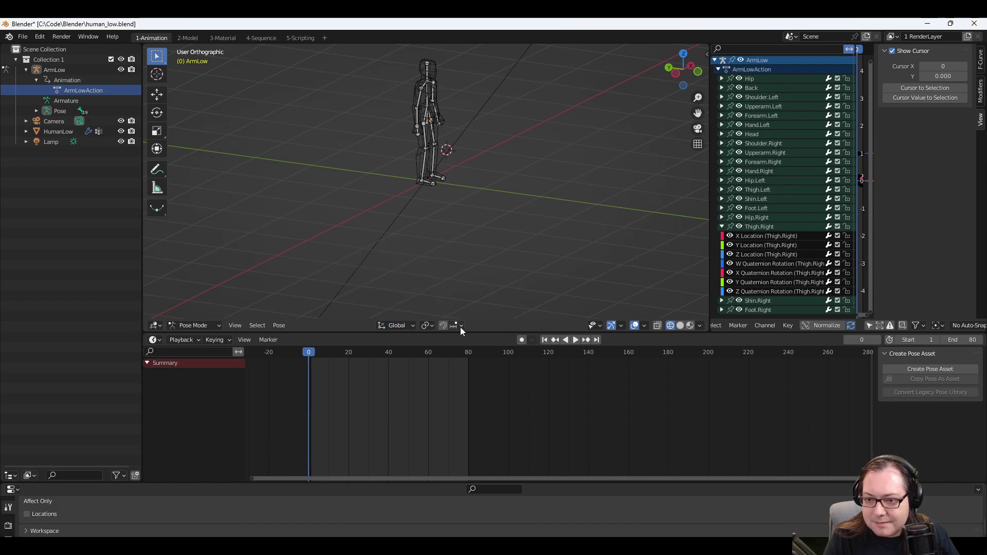
left_click(84, 35)
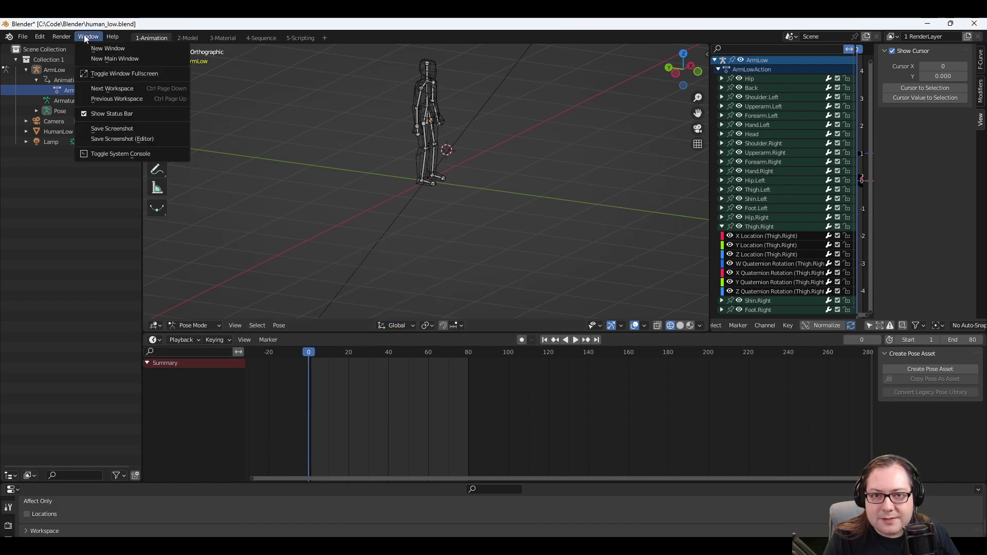
mouse_move(25, 38)
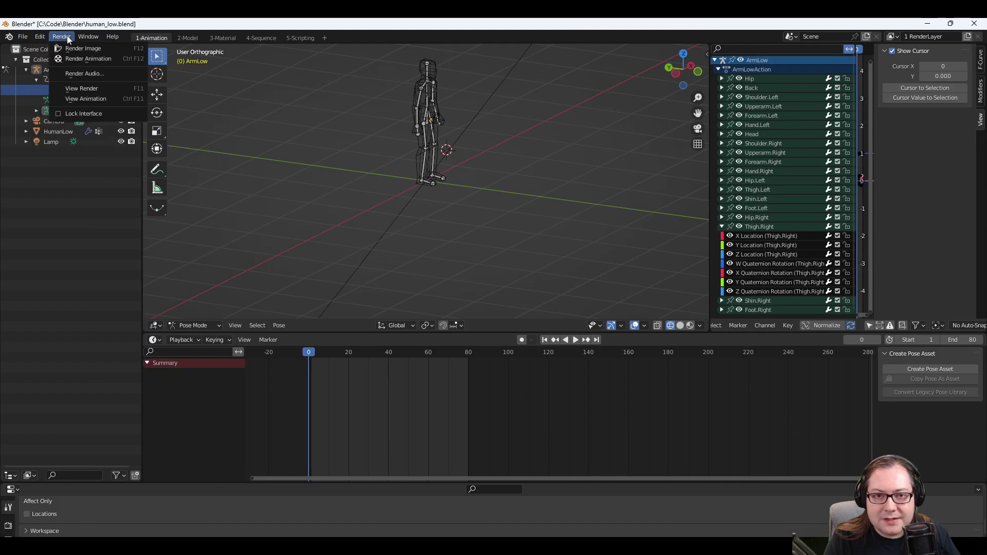
mouse_move(88, 38)
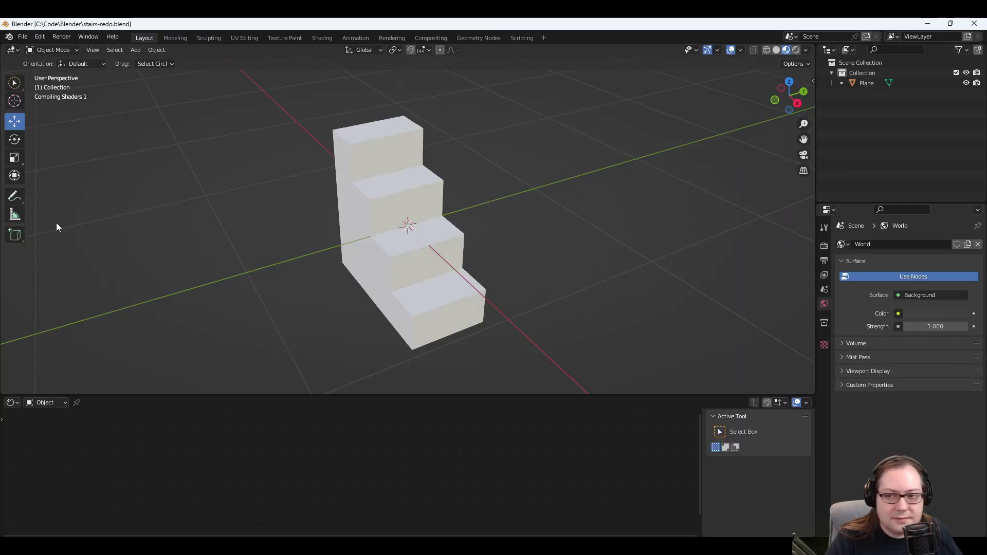
middle_click_drag(489, 213, 466, 217)
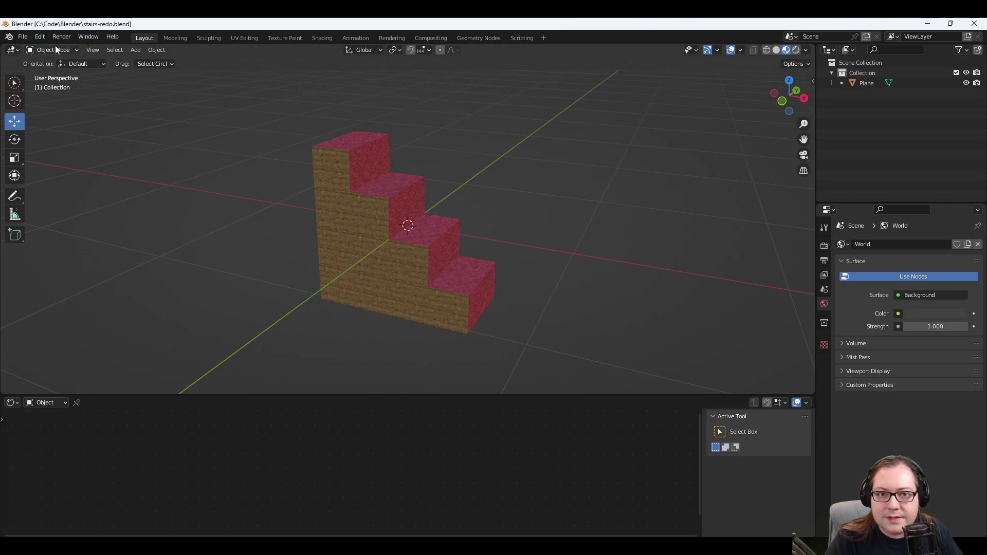
left_click(351, 39)
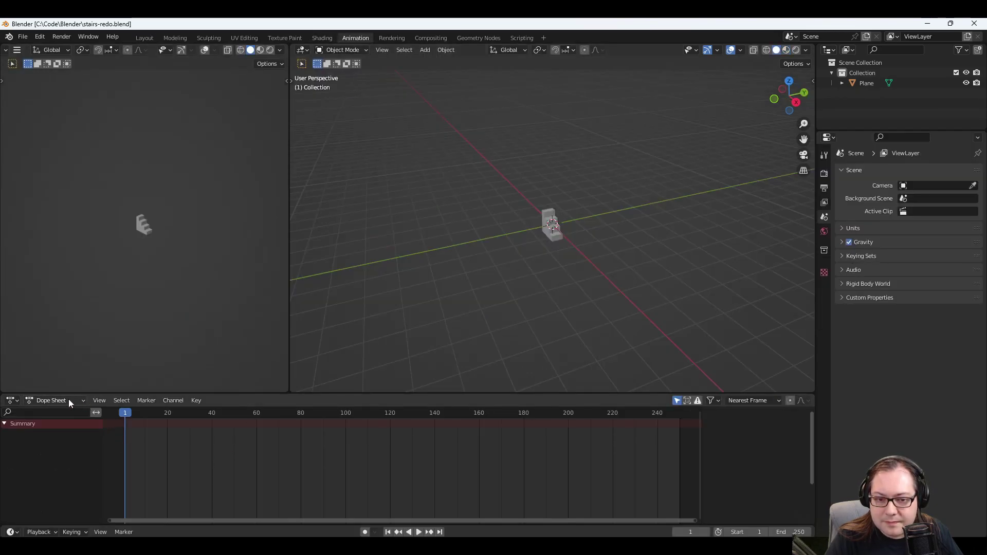
left_click(44, 402)
left_click(62, 424)
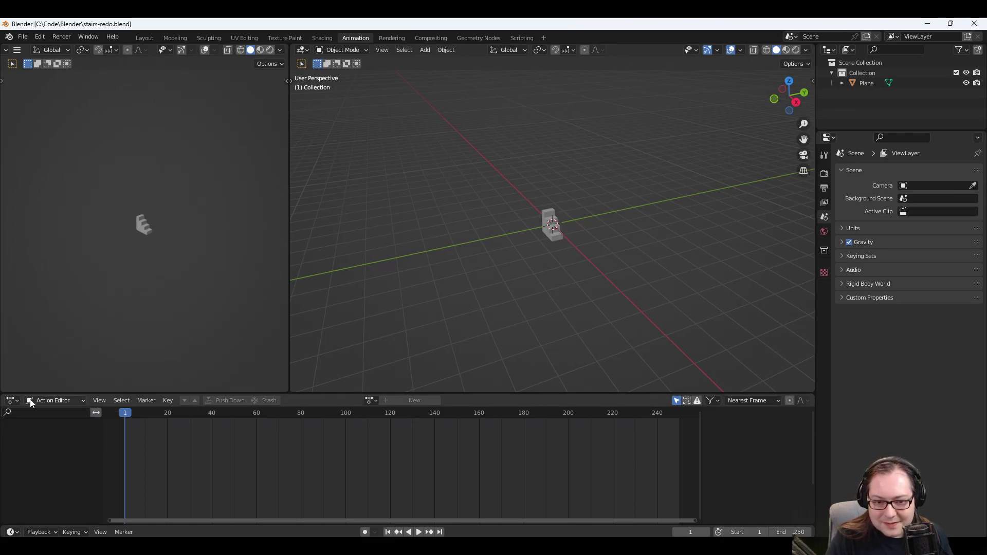
left_click(371, 400)
left_click(375, 401)
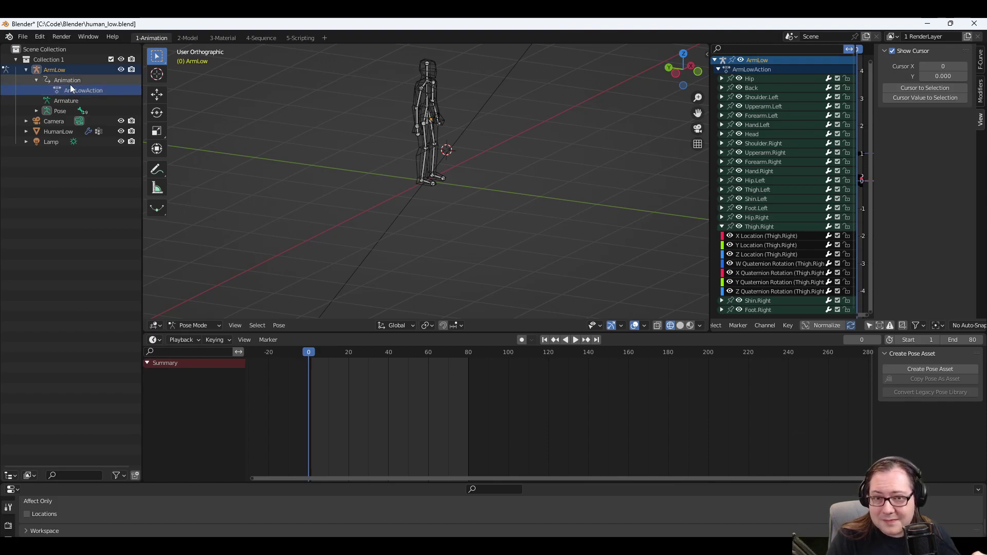
Rename the ArmLowAction action to 'Walk' in the Outliner.
left_click(73, 88)
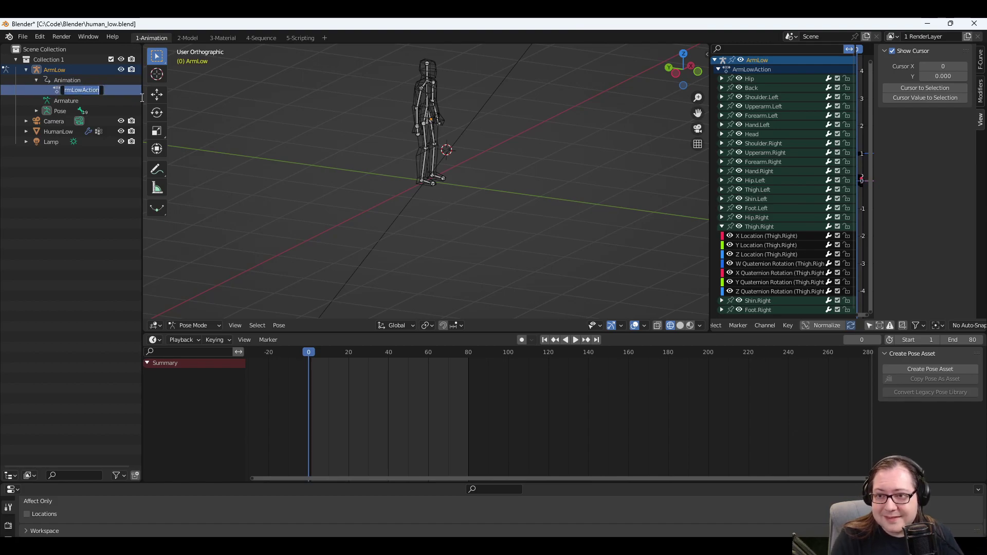
type("Walk")
key("Return")
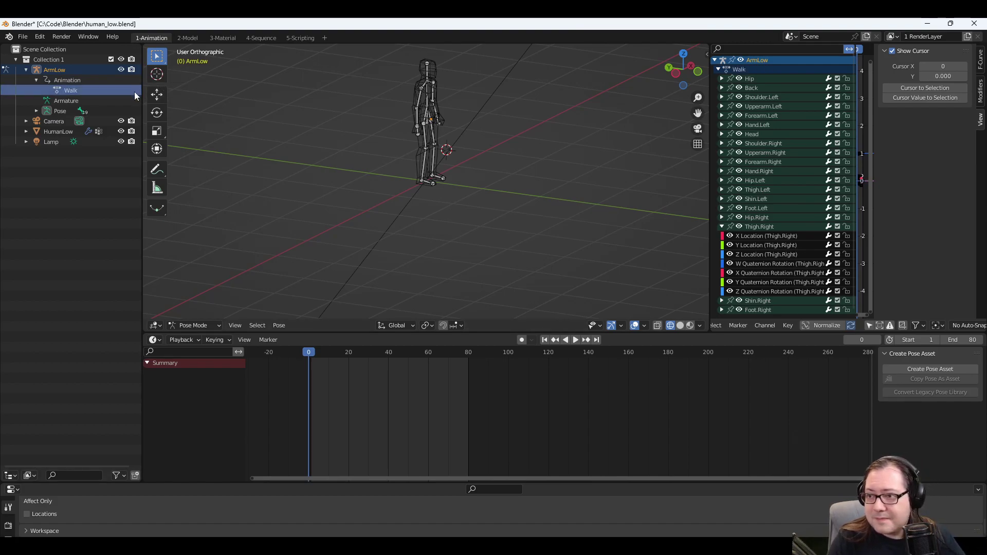
left_click(69, 81)
right_click(69, 80)
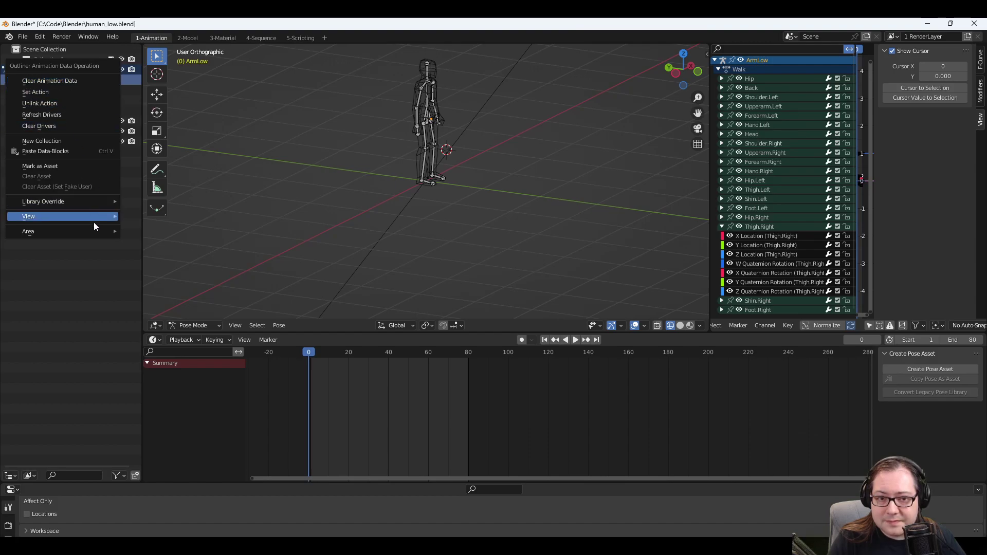
key("Escape")
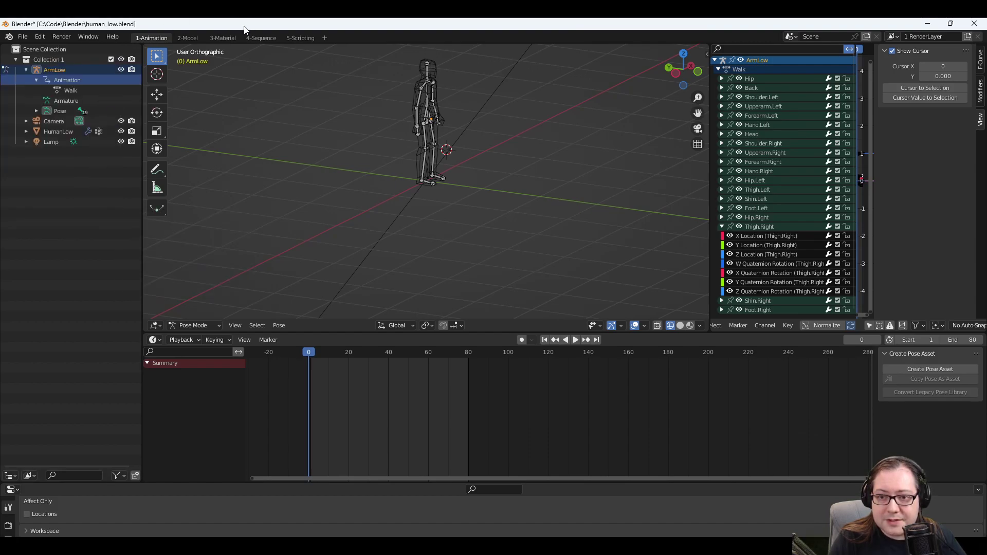
Copy the Walk action data-block and paste it.
right_click(70, 89)
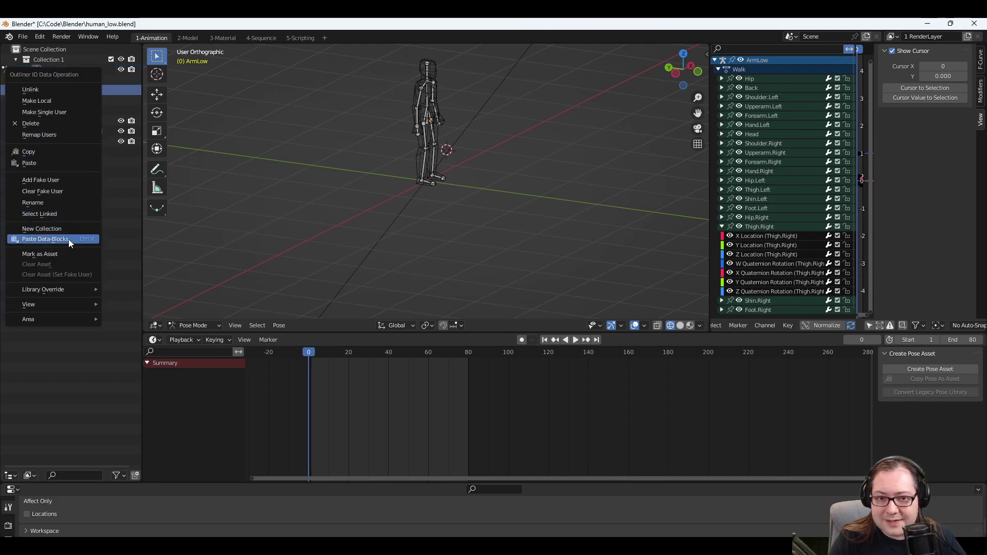
mouse_move(59, 293)
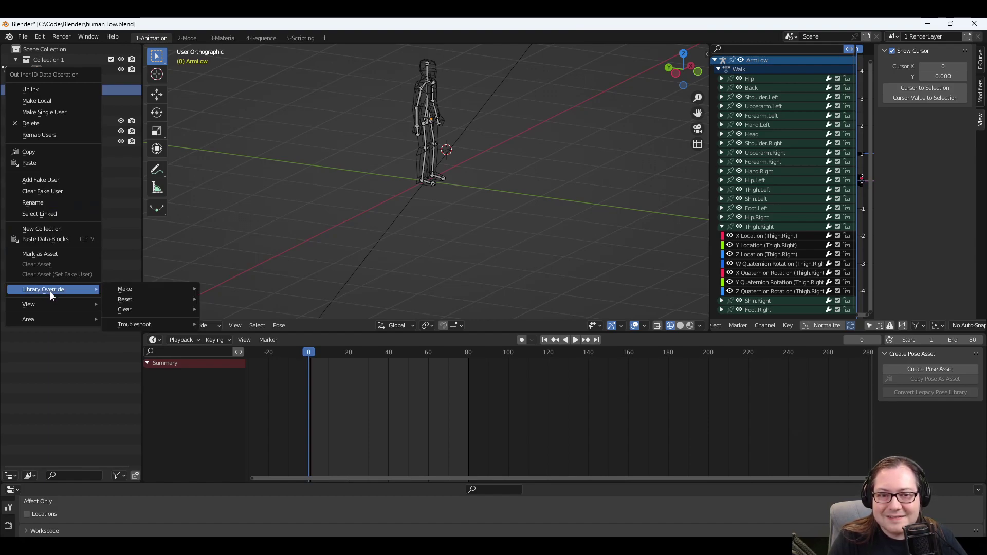
left_click(40, 154)
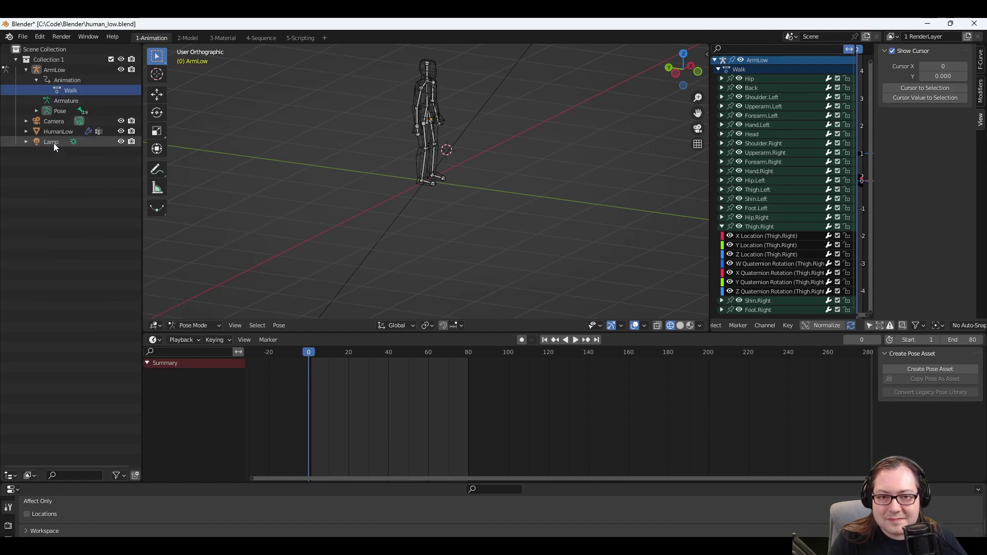
right_click(66, 95)
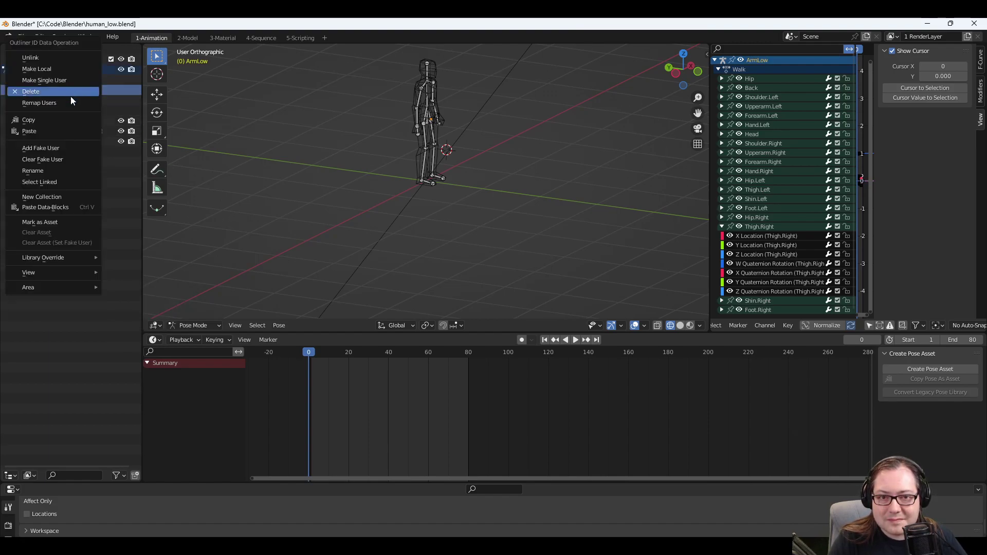
left_click(38, 132)
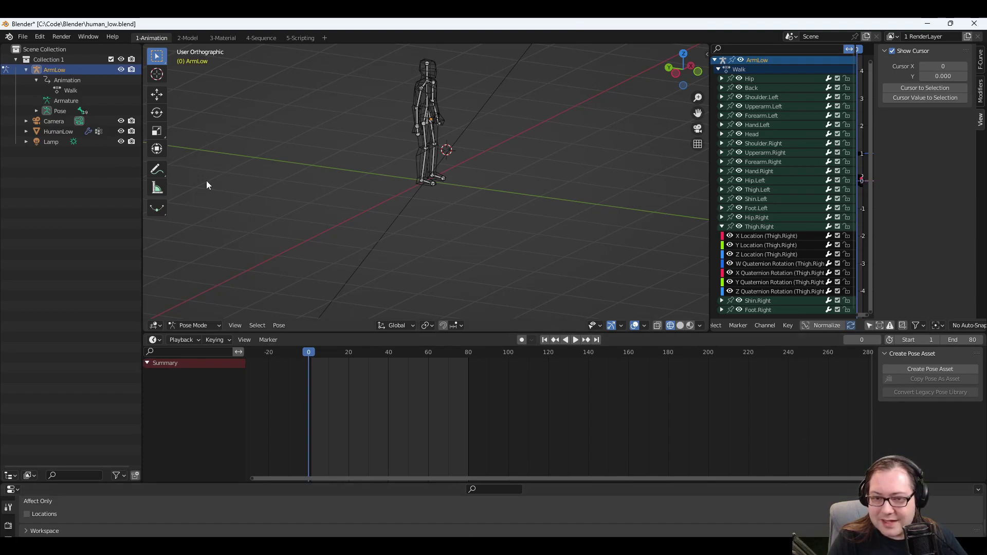
left_click(70, 90)
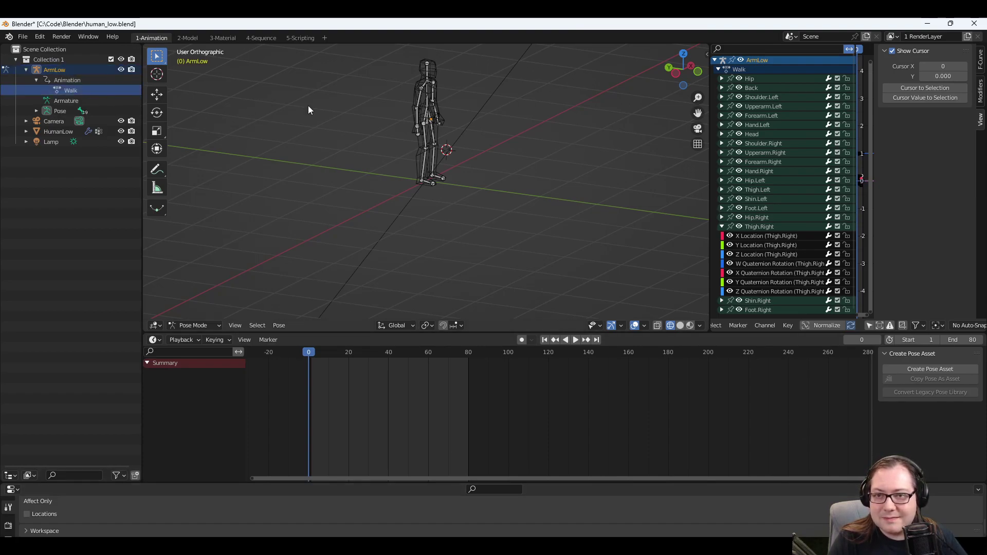
left_click(574, 339)
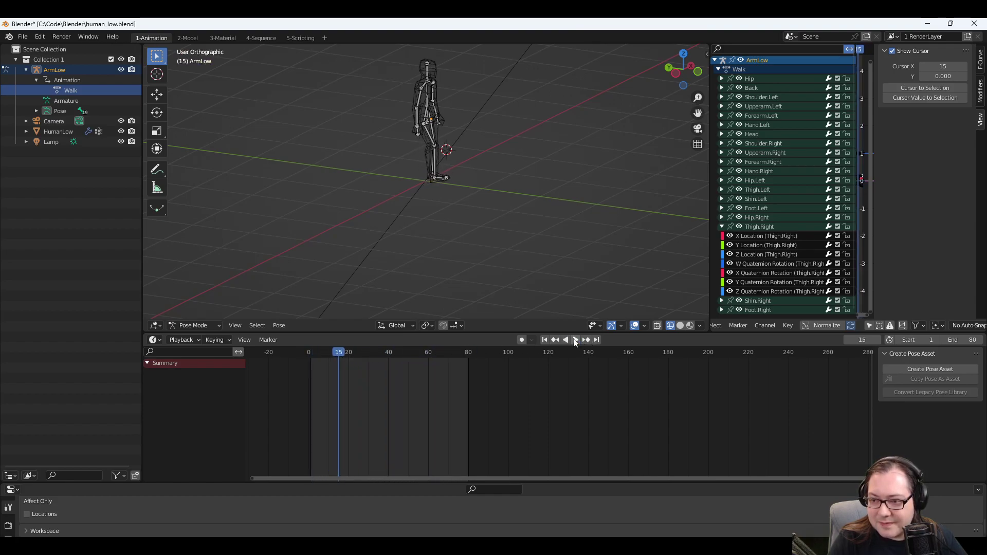
left_click_drag(345, 360, 309, 350)
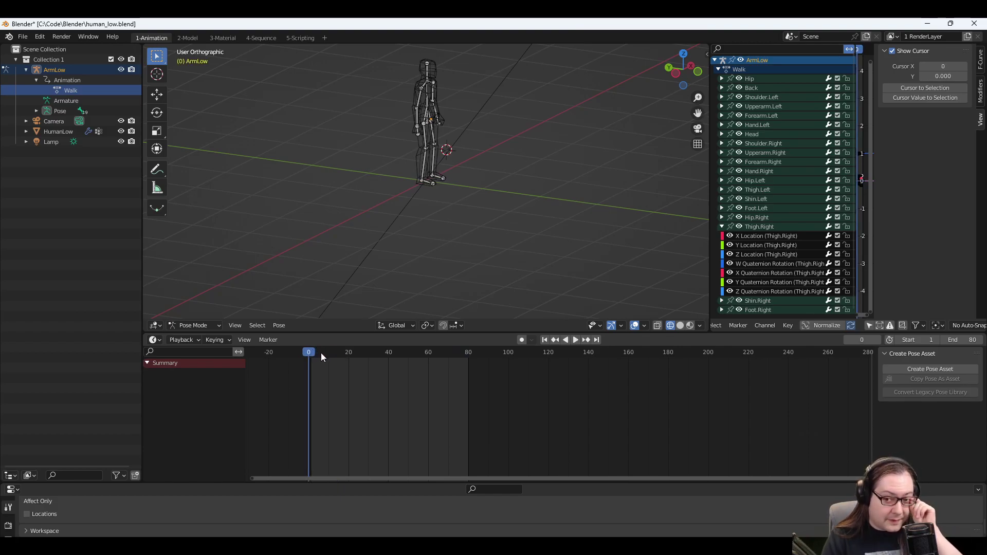
left_click(68, 79)
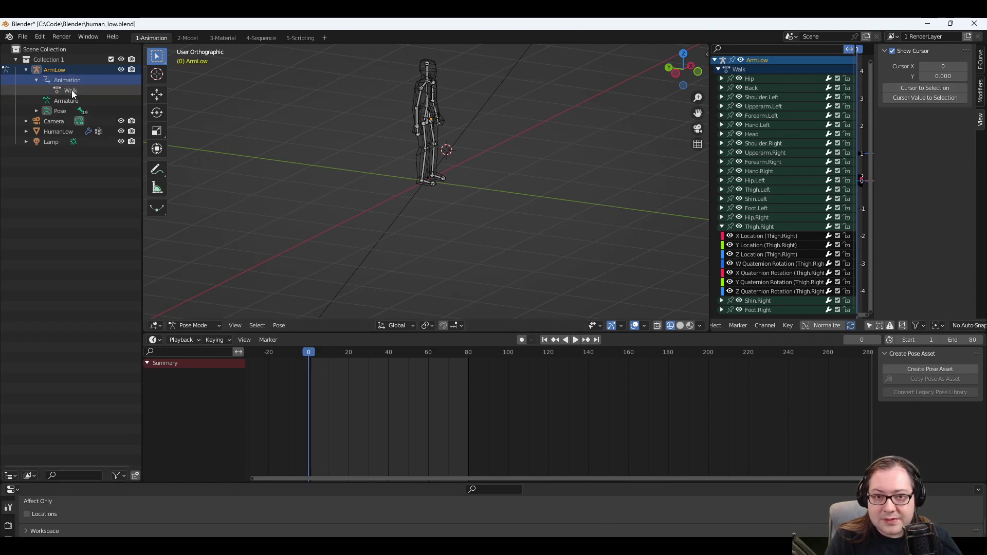
left_click(72, 90)
left_click(74, 89)
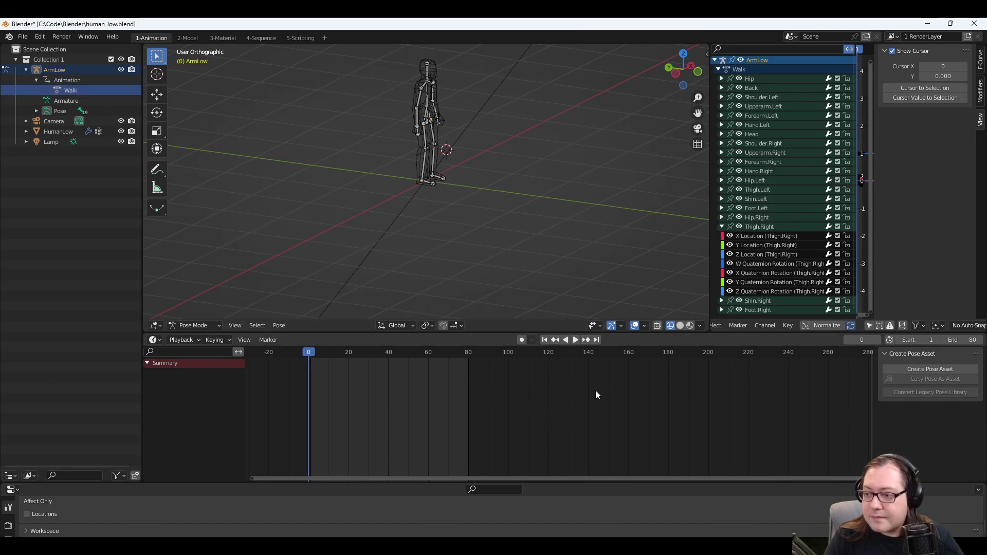
right_click(538, 381)
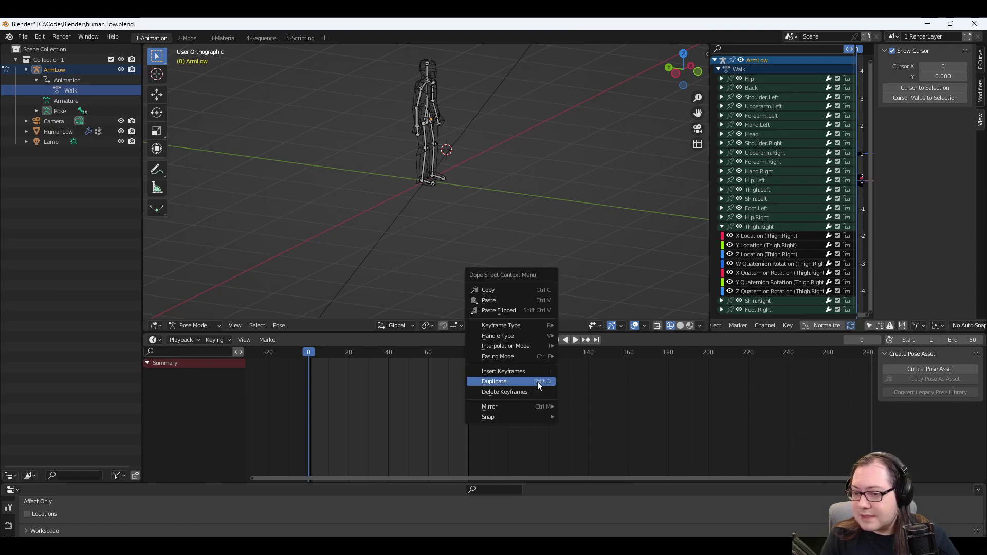
mouse_move(521, 325)
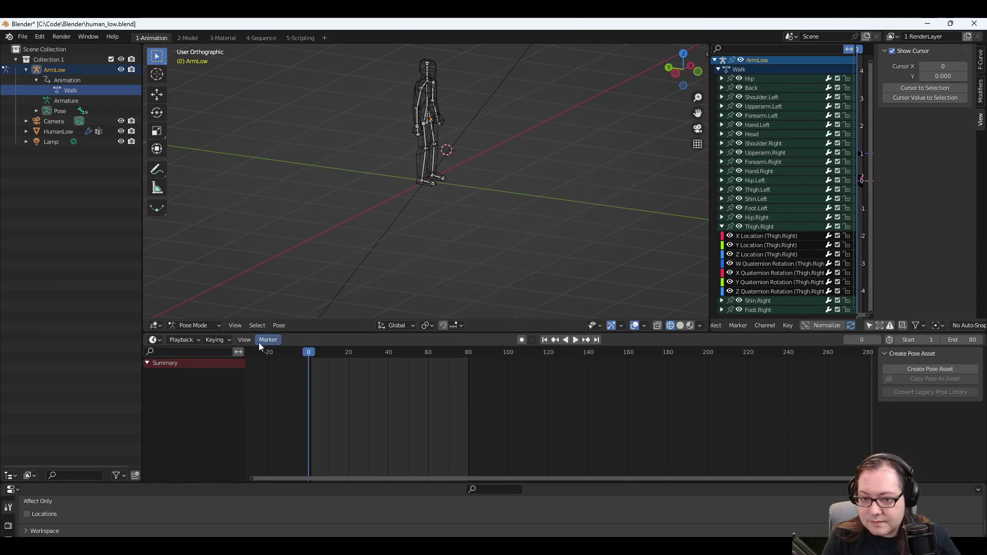
left_click(241, 341)
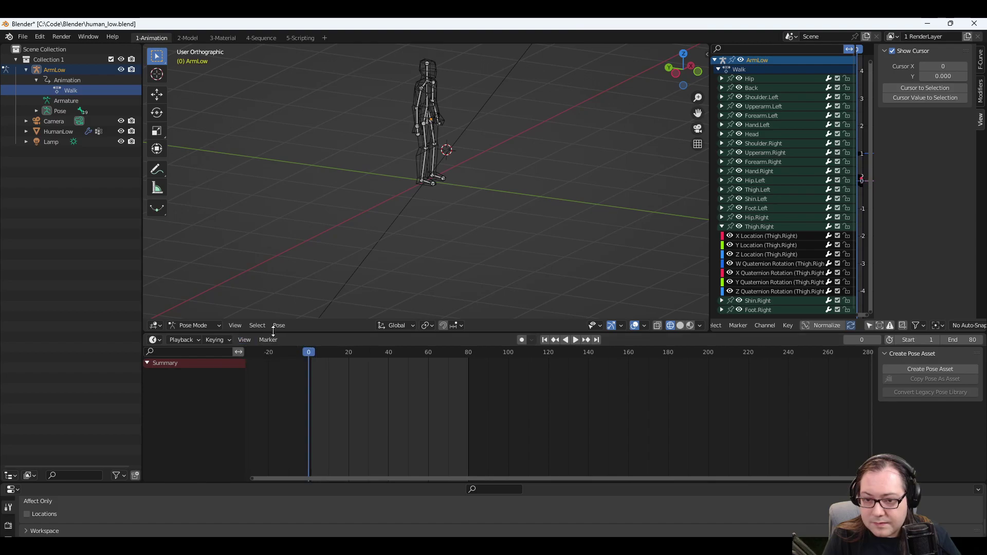
left_click(236, 325)
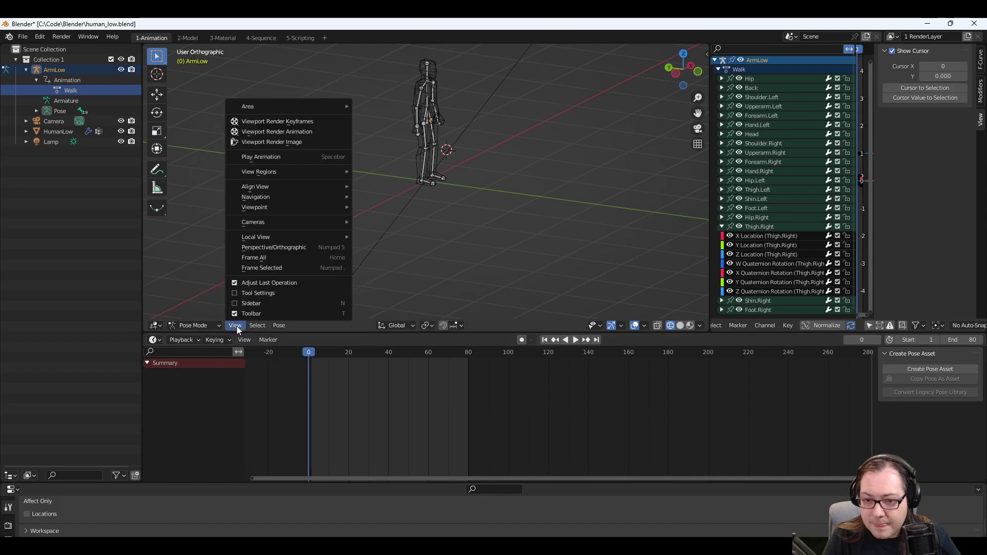
left_click(278, 293)
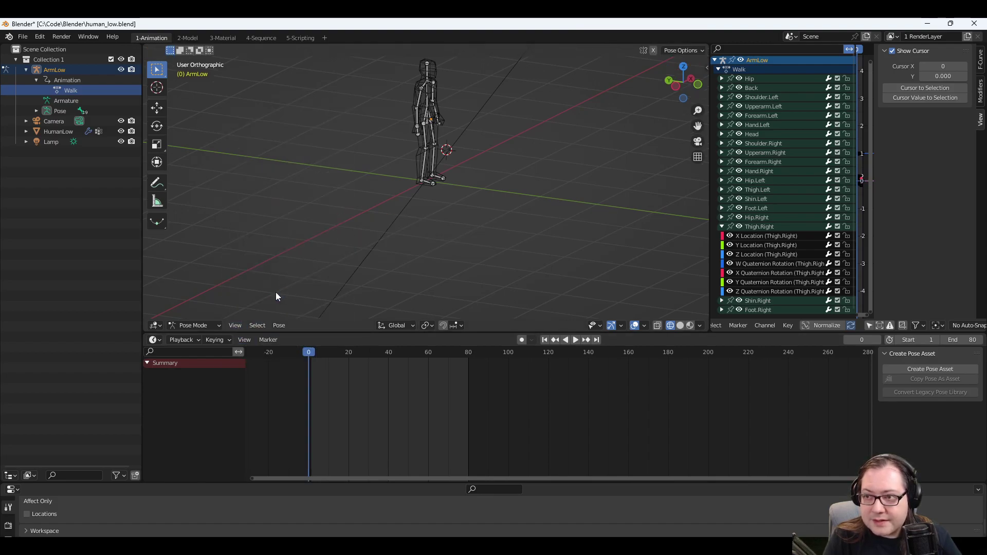
left_click(235, 325)
left_click(254, 294)
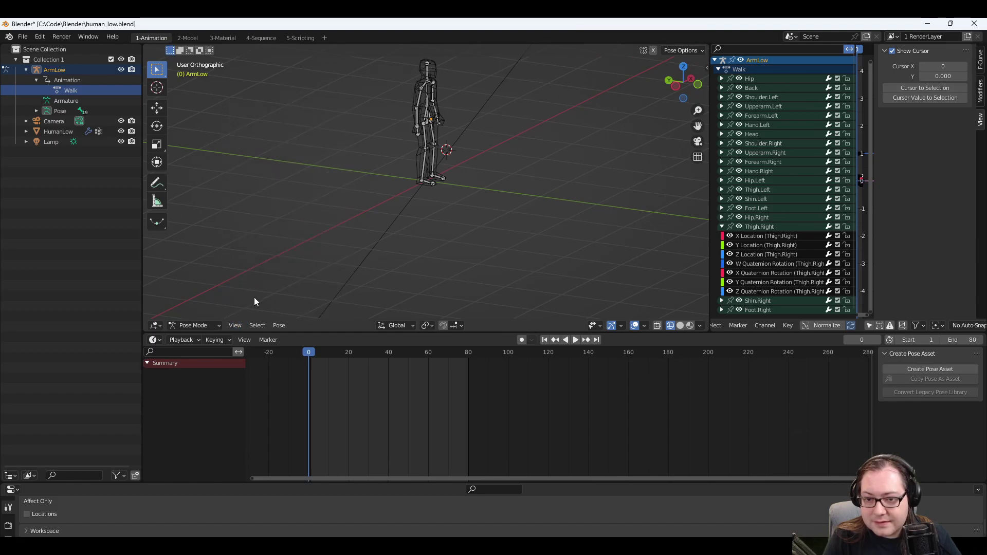
left_click(236, 324)
left_click(250, 303)
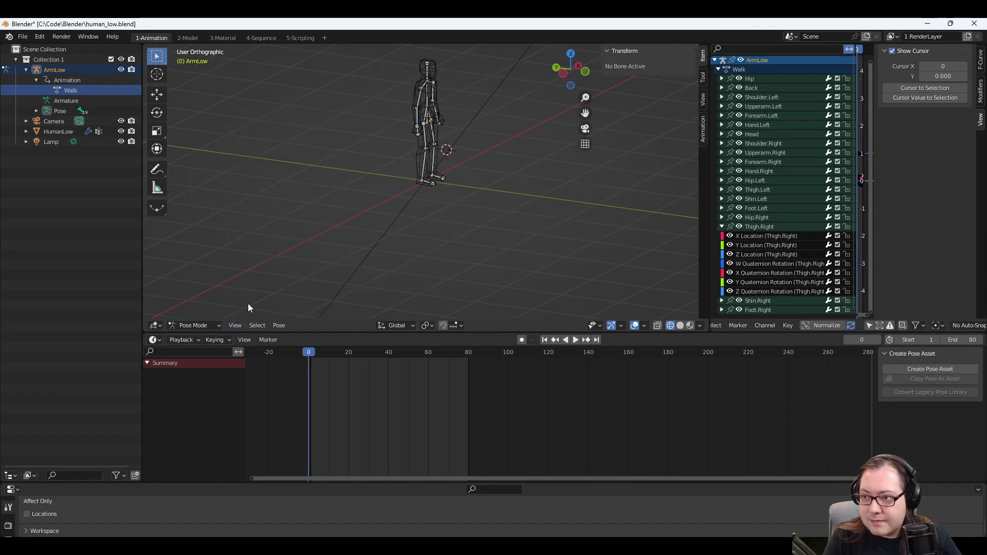
left_click(236, 324)
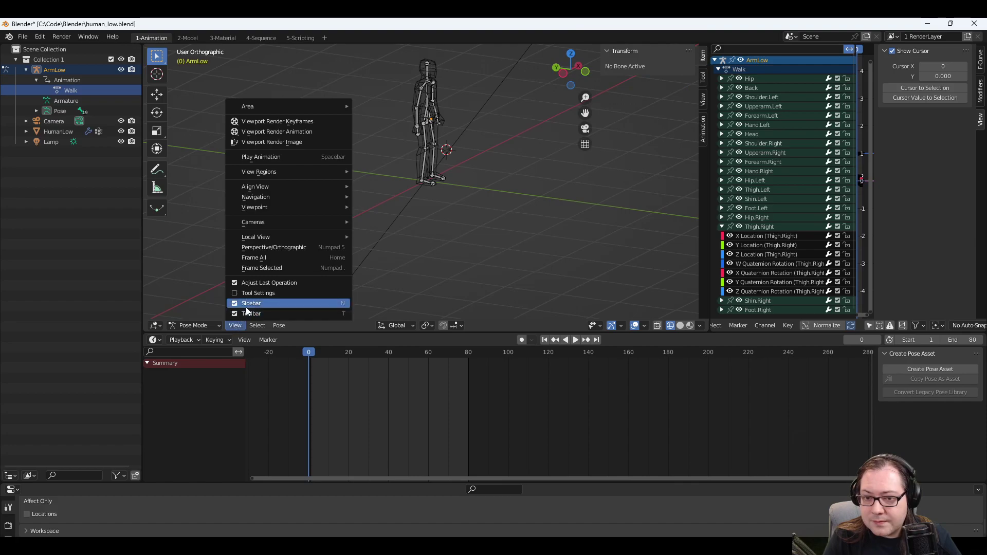
left_click(246, 304)
left_click(235, 325)
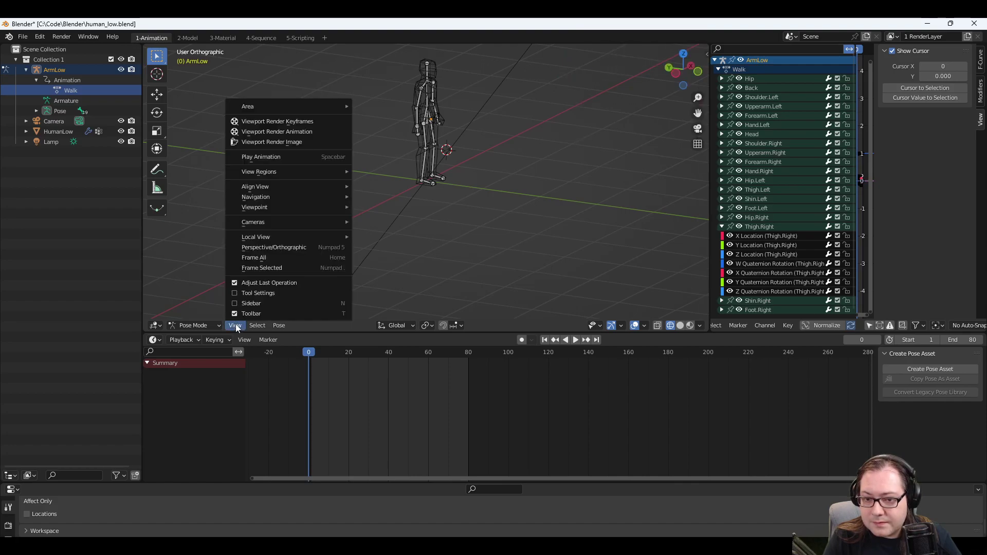
left_click(218, 323)
left_click(214, 325)
left_click(215, 325)
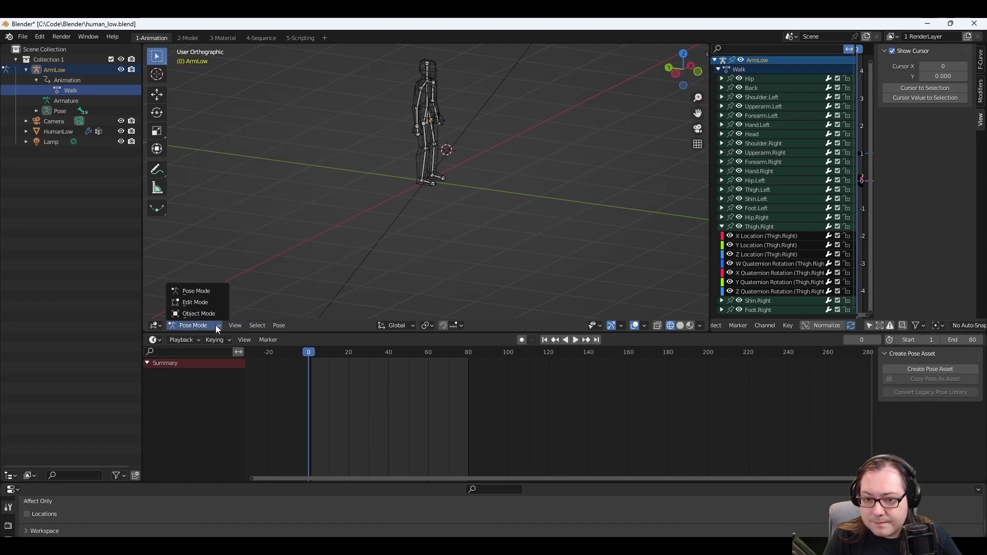
left_click(214, 325)
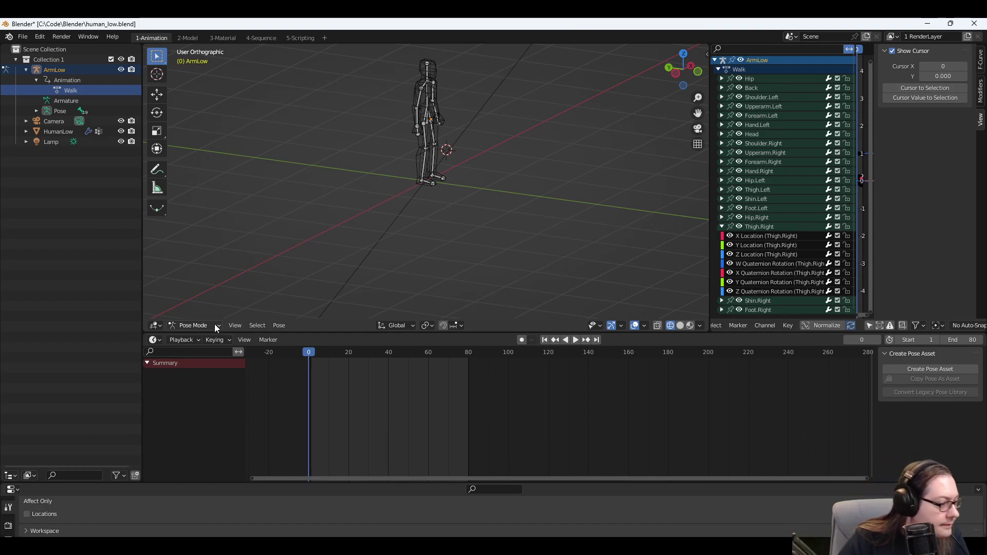
left_click(235, 325)
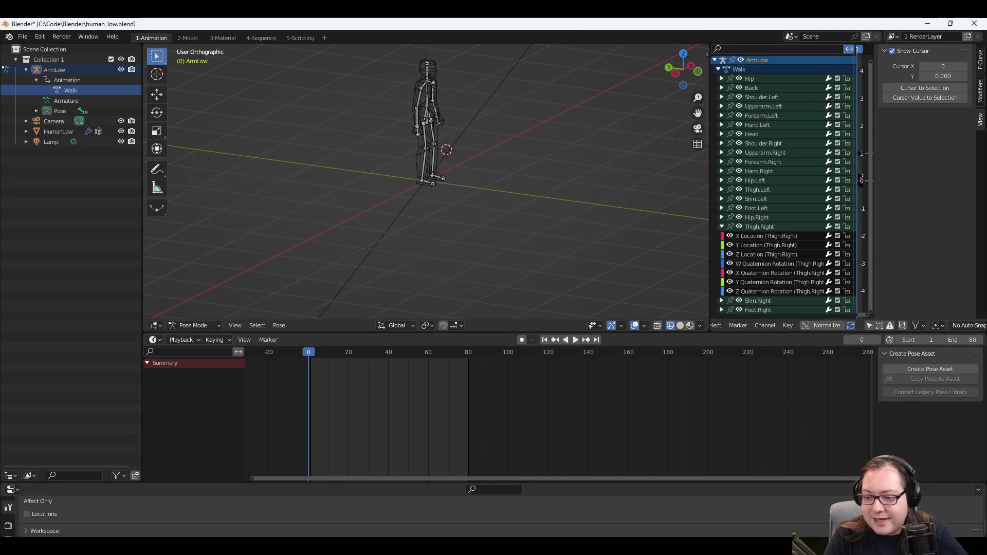
mouse_move(636, 549)
left_click(690, 507)
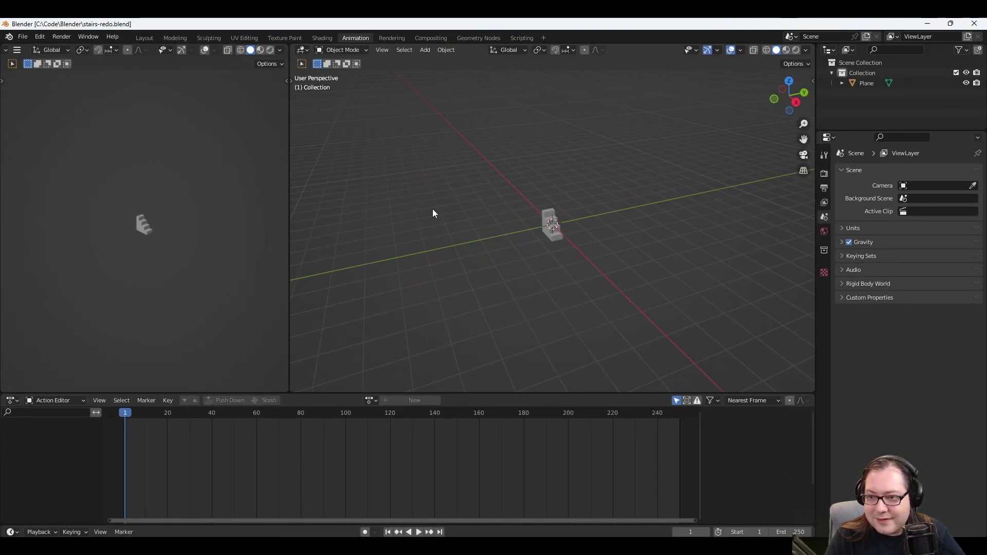
middle_click_drag(433, 213, 487, 208)
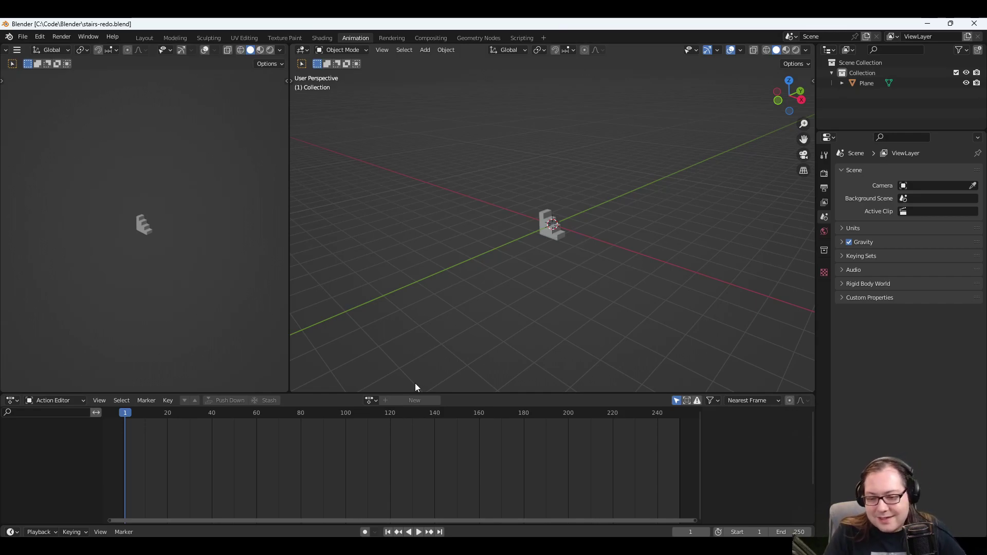
middle_click_drag(522, 251, 496, 239)
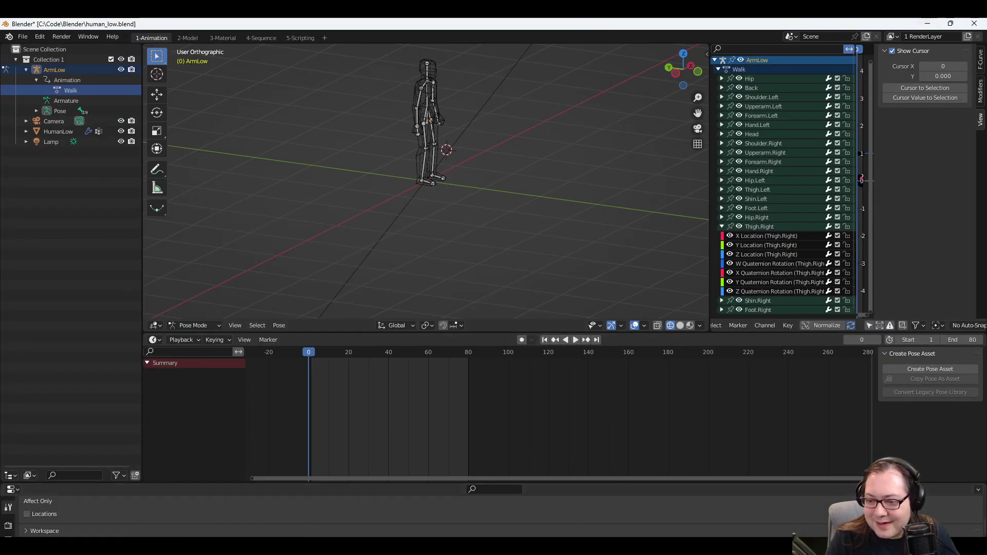
mouse_move(622, 546)
left_click(653, 513)
right_click(468, 400)
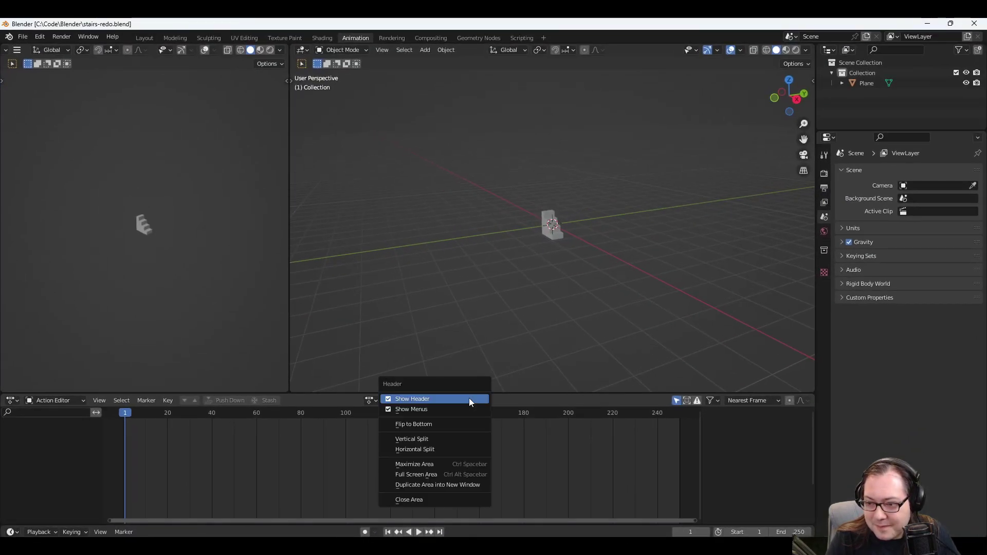
left_click(520, 396)
right_click(476, 445)
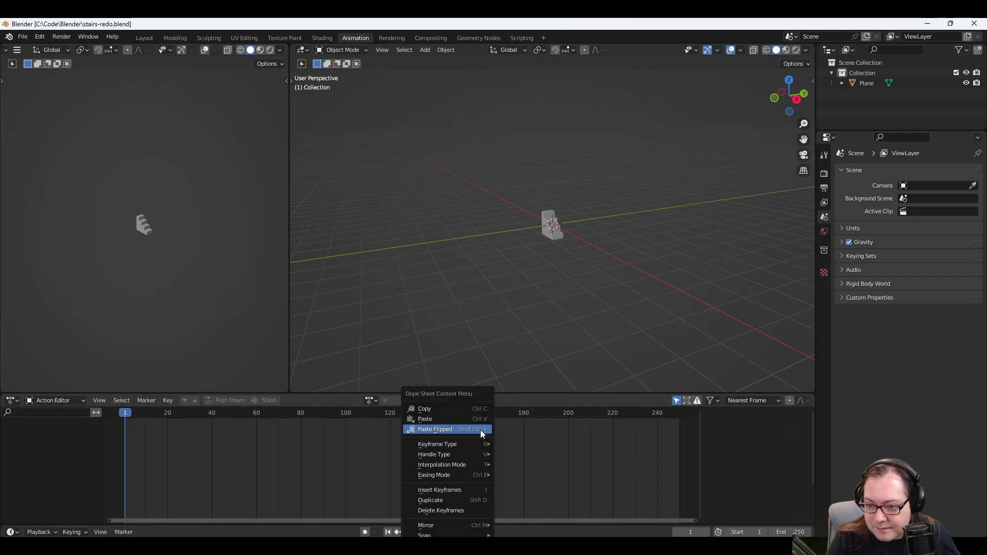
left_click(505, 430)
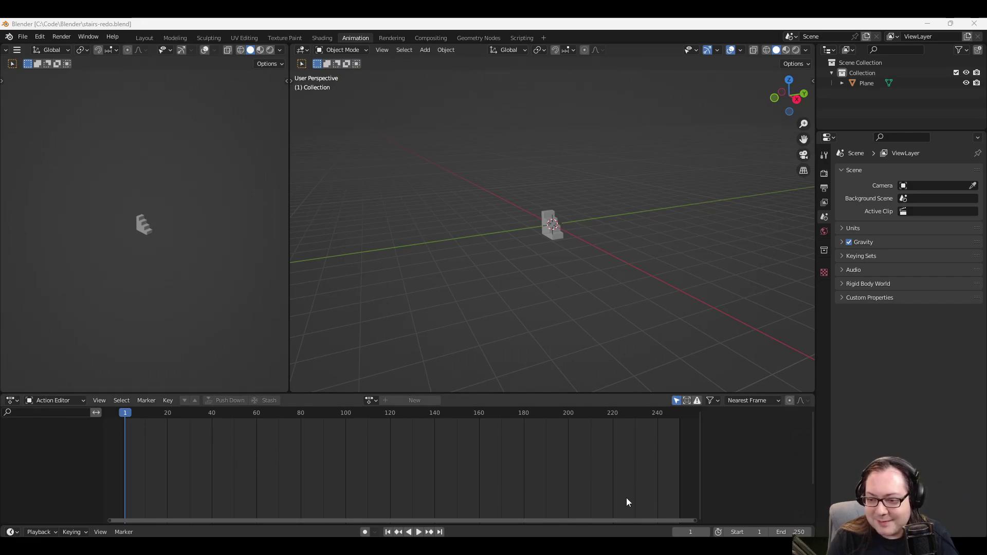
mouse_move(626, 548)
left_click(598, 507)
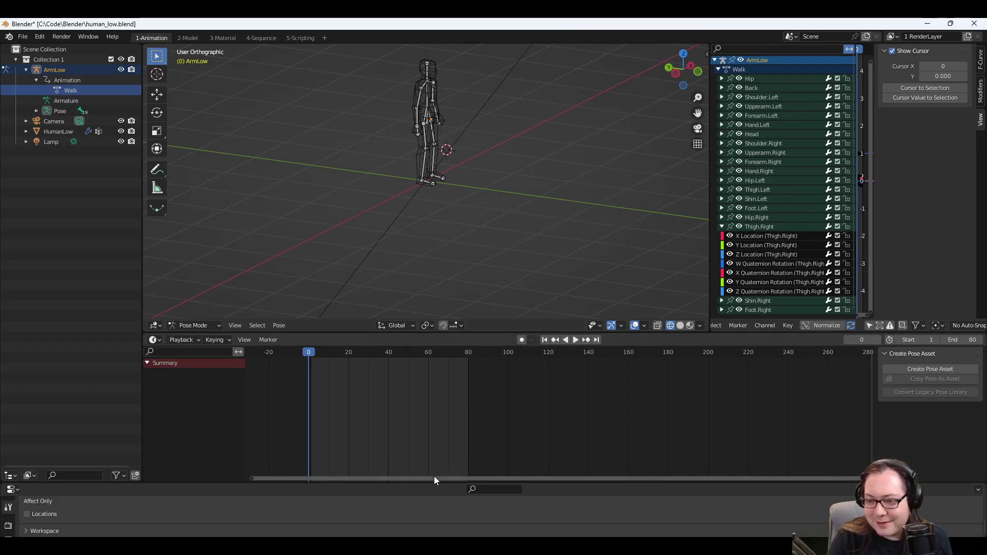
mouse_move(434, 477)
left_mouse_down()
mouse_move(569, 477)
mouse_move(431, 476)
left_mouse_up()
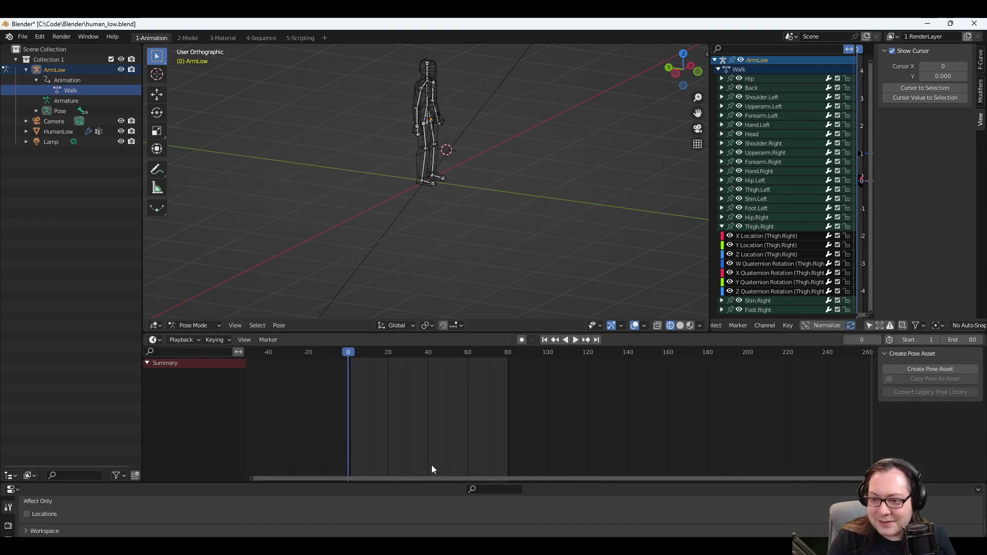
right_click(416, 343)
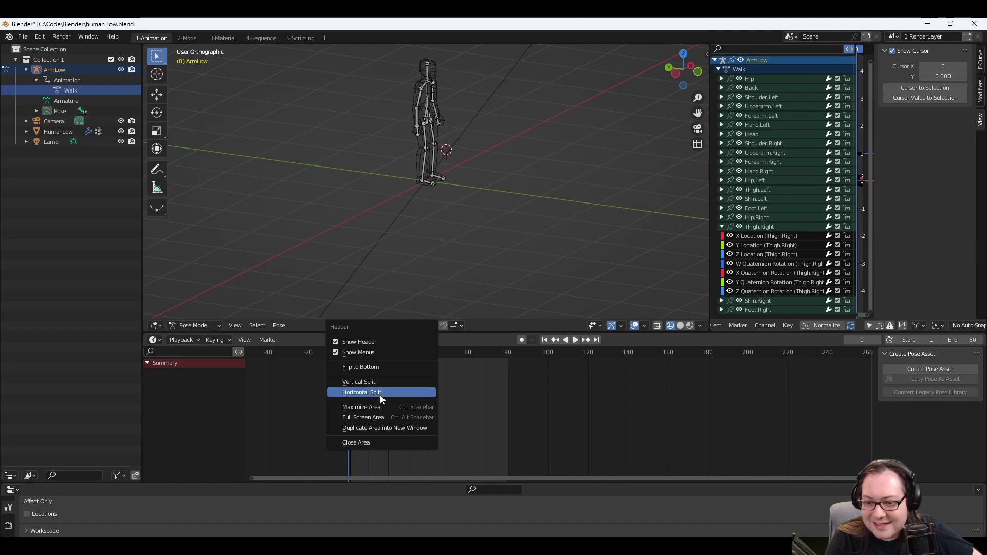
right_click(483, 327)
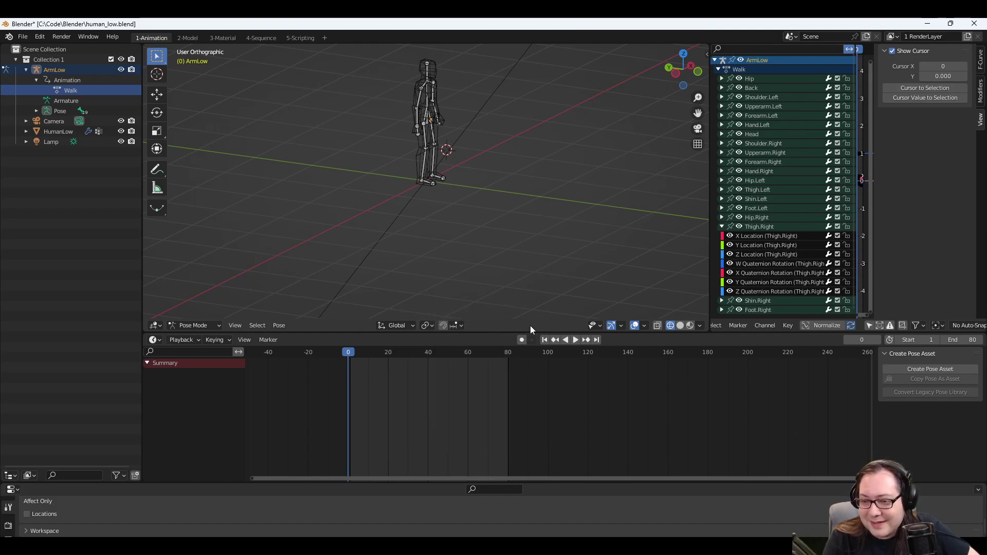
left_click(244, 339)
mouse_move(219, 343)
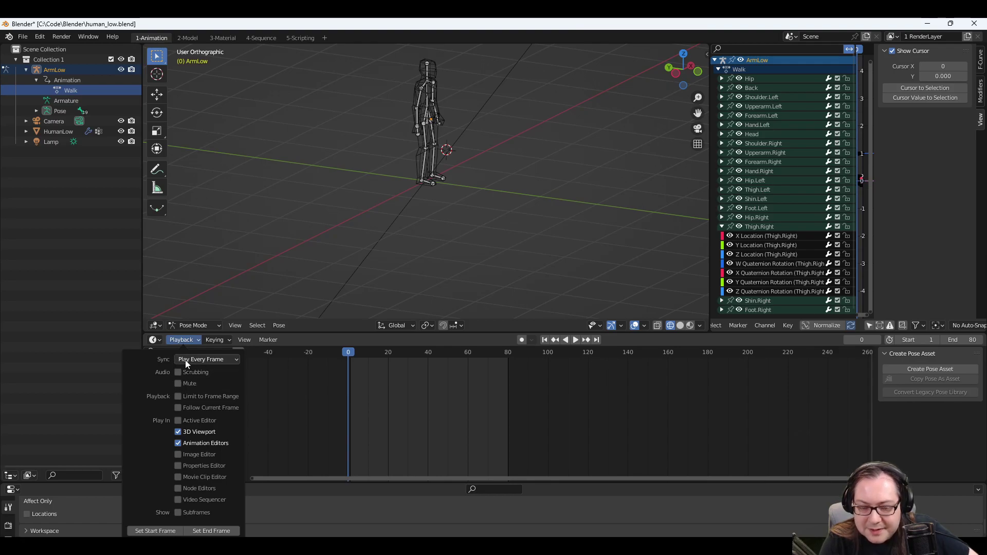
right_click(71, 90)
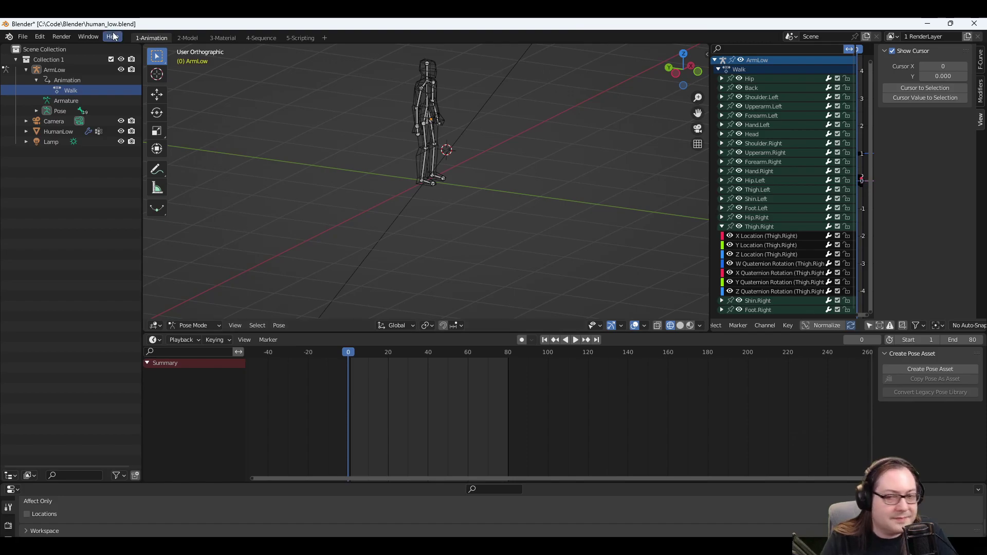
left_click(43, 80)
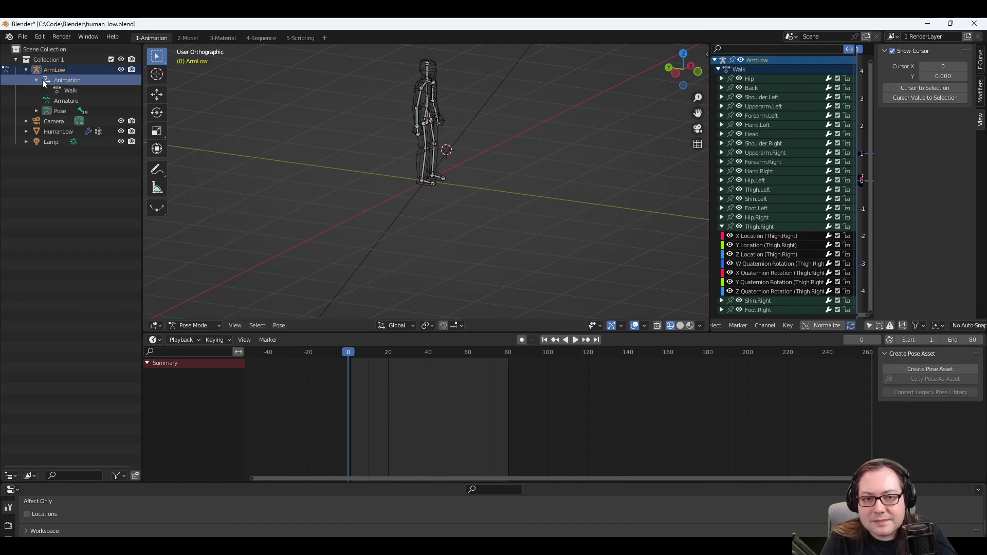
right_click(69, 80)
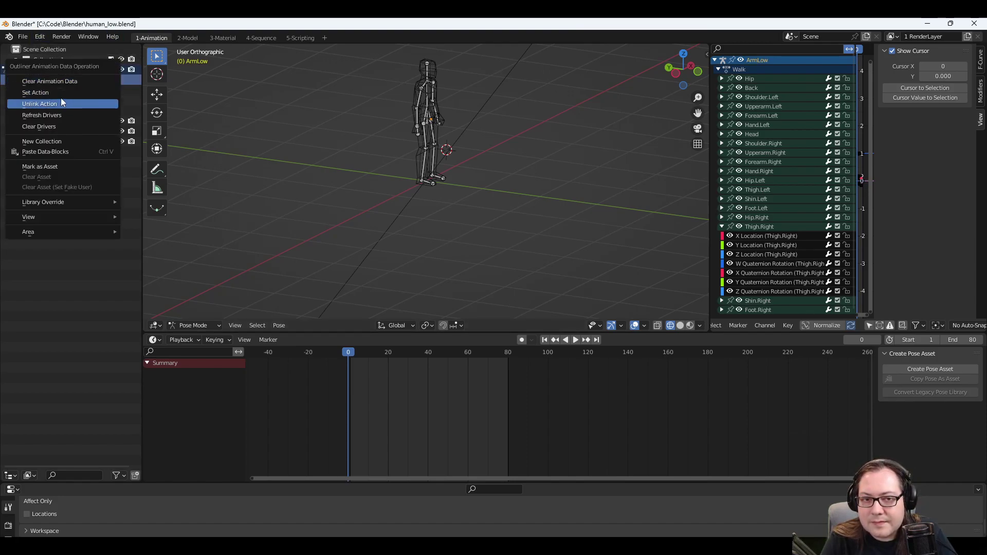
left_click(54, 142)
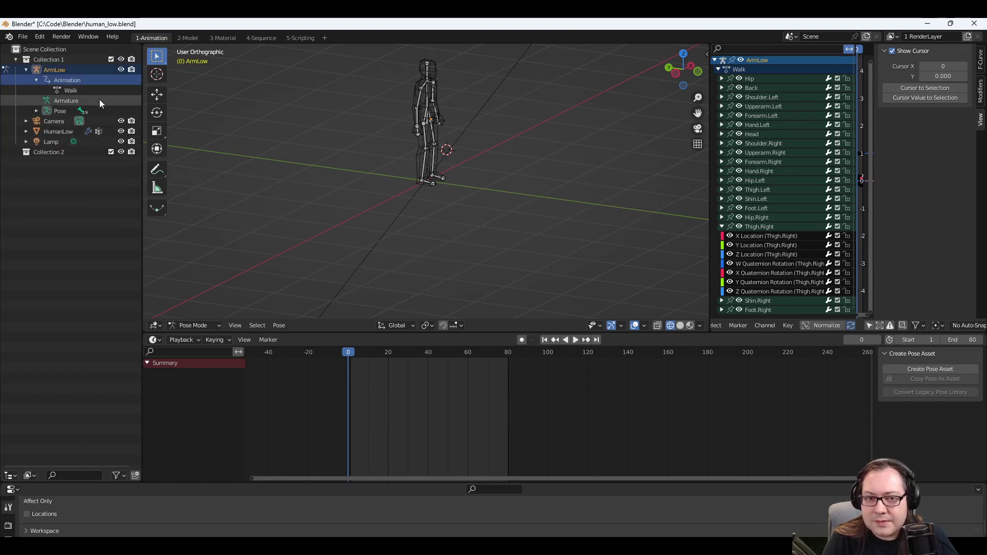
key("ctrl+z")
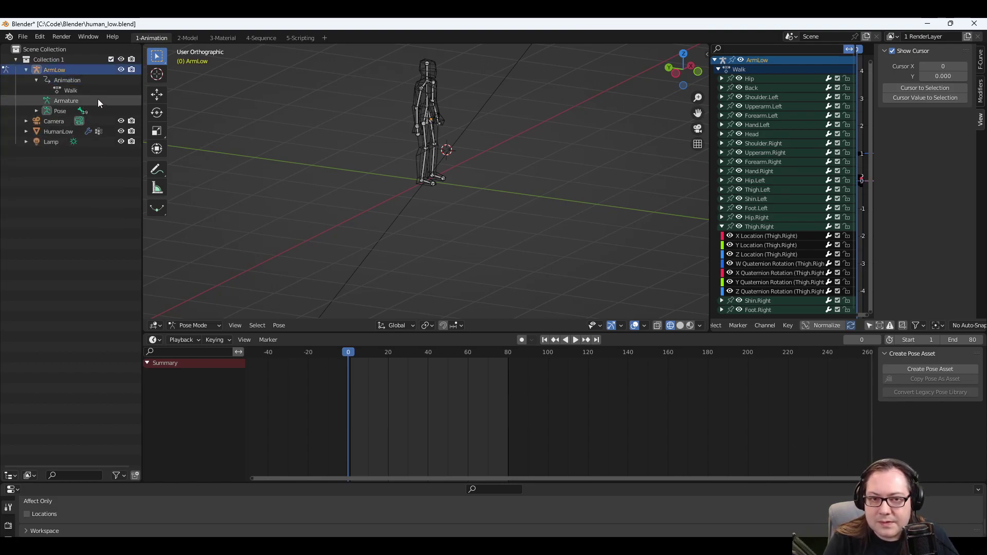
right_click(68, 82)
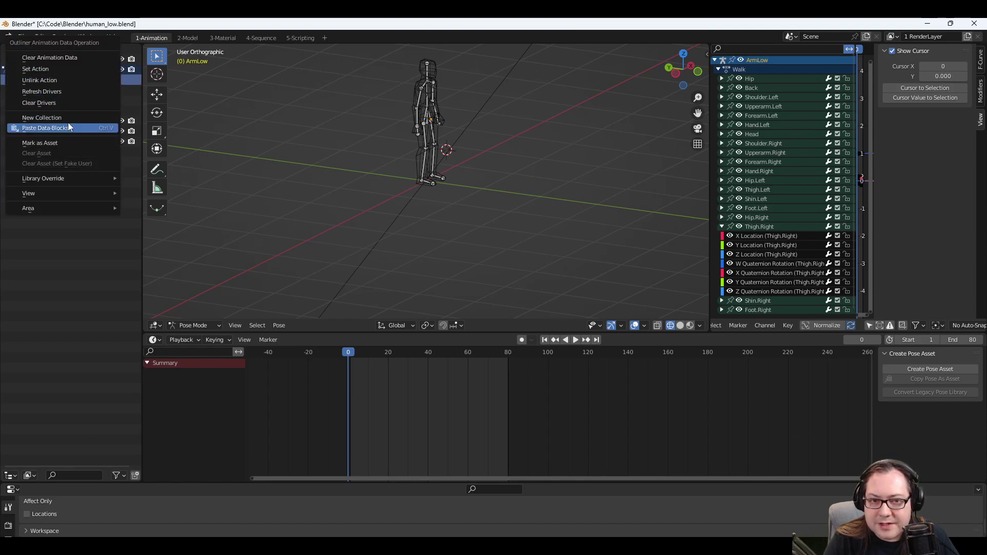
mouse_move(56, 208)
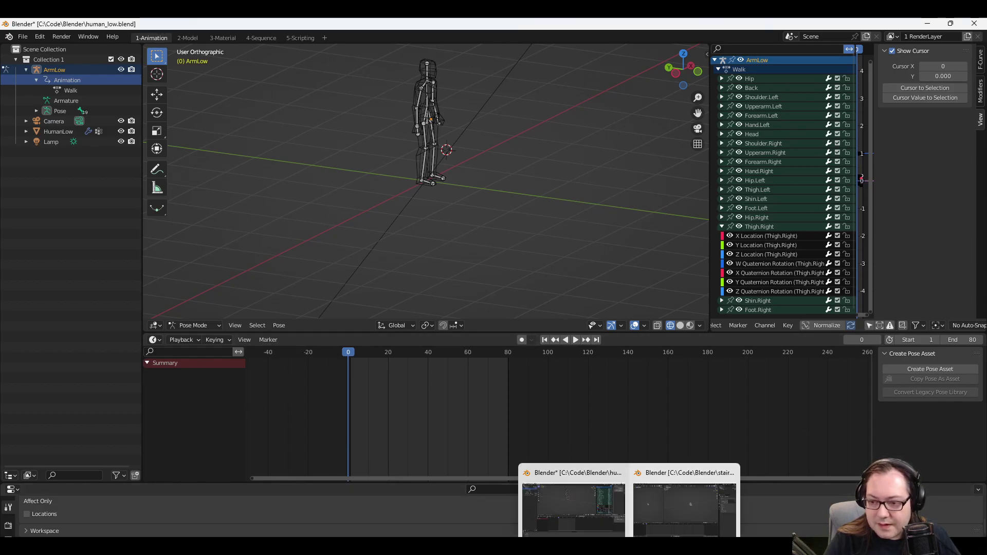
Return to human_low.blend and save it with Ctrl+S, keeping the Walk-animated ArmLow rig.
left_click(666, 509)
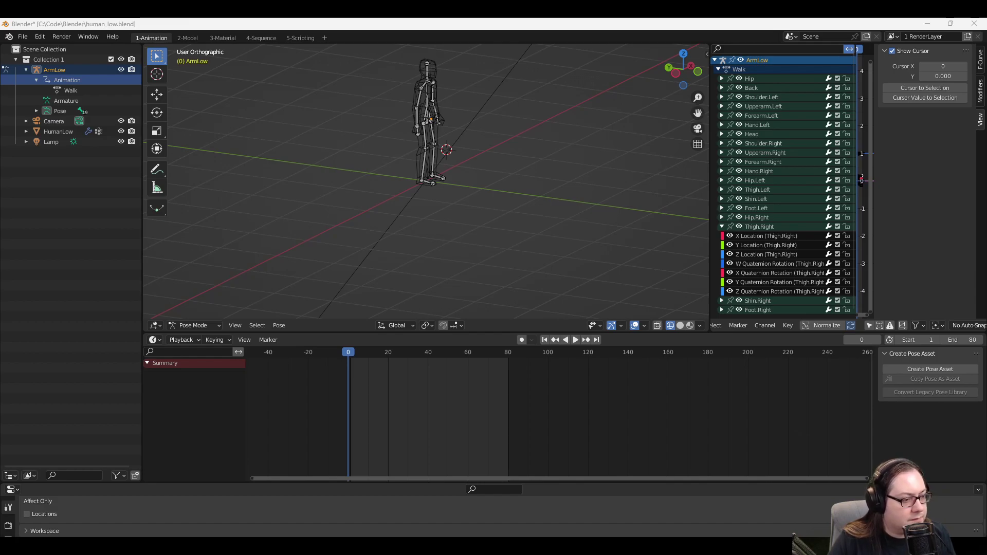
left_click(10, 38)
mouse_move(41, 86)
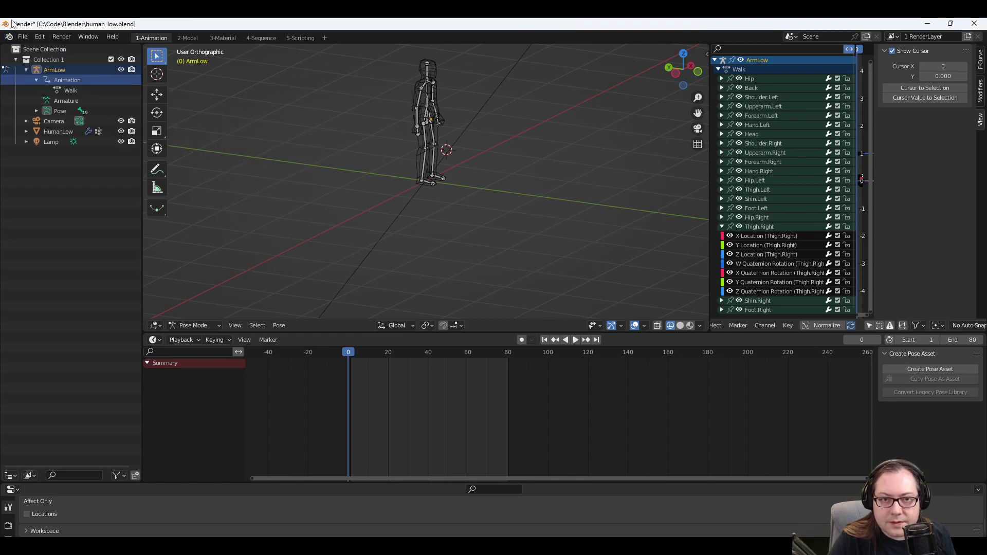
left_click(10, 37)
left_click(10, 37)
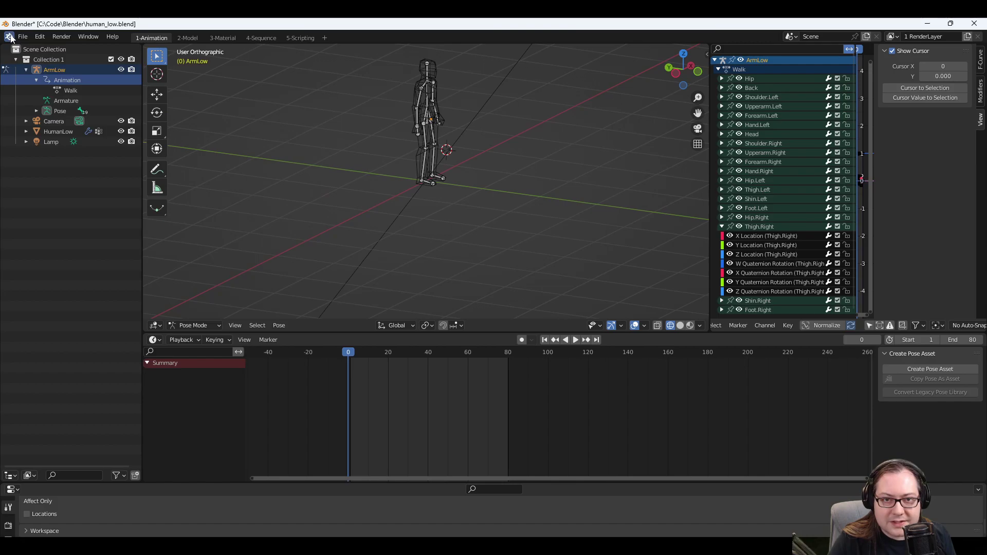
key("ctrl+s")
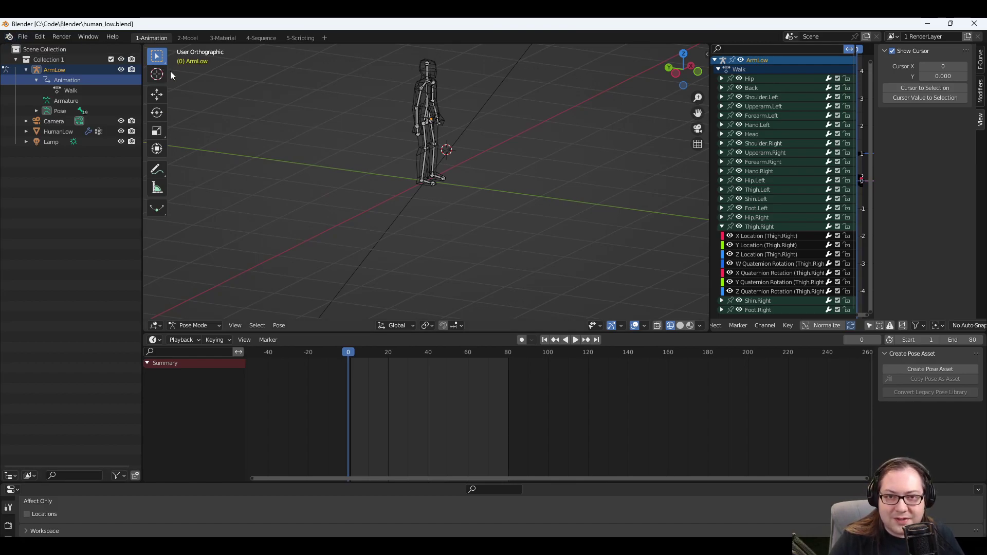
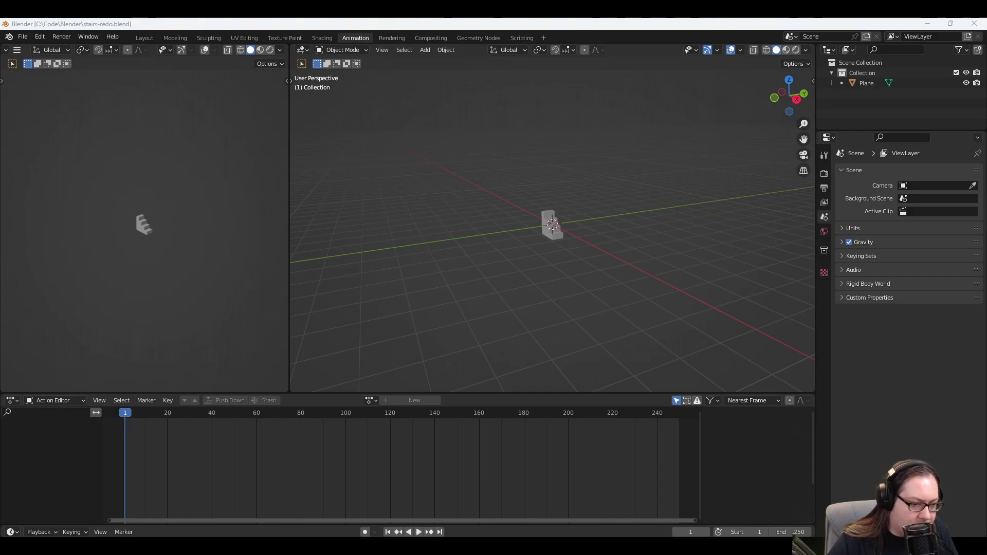
Open the recent file human_low.blend and orbit around its armature.
left_click(22, 36)
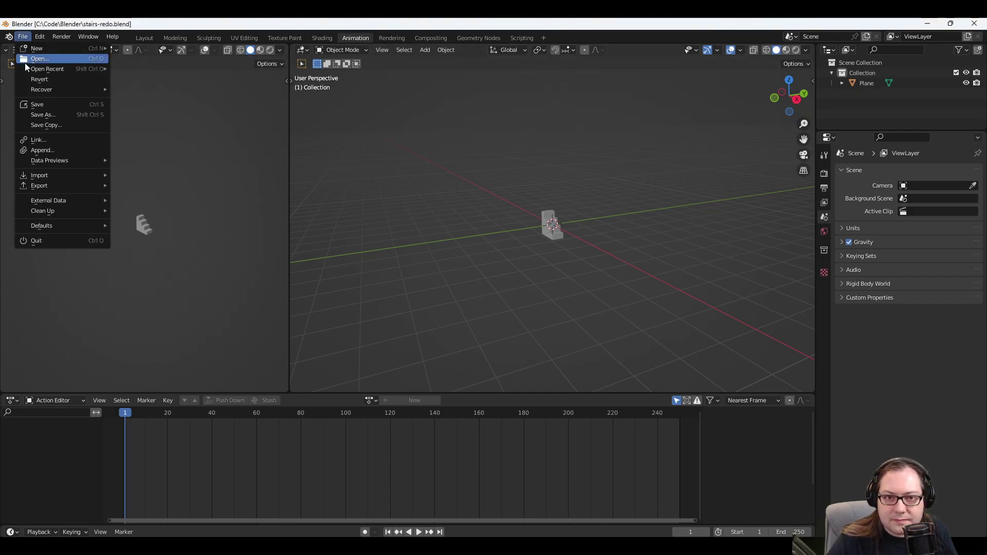
mouse_move(61, 67)
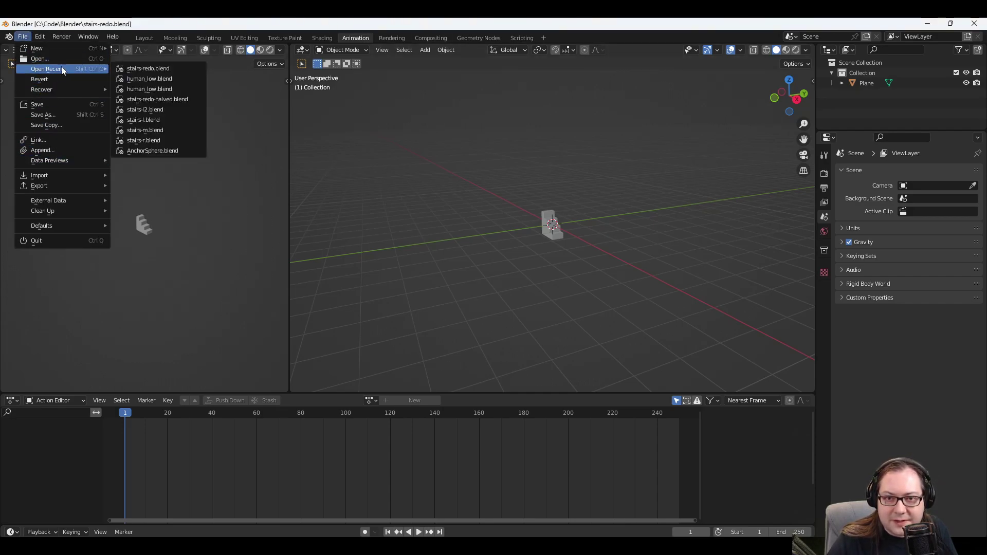
left_click(137, 79)
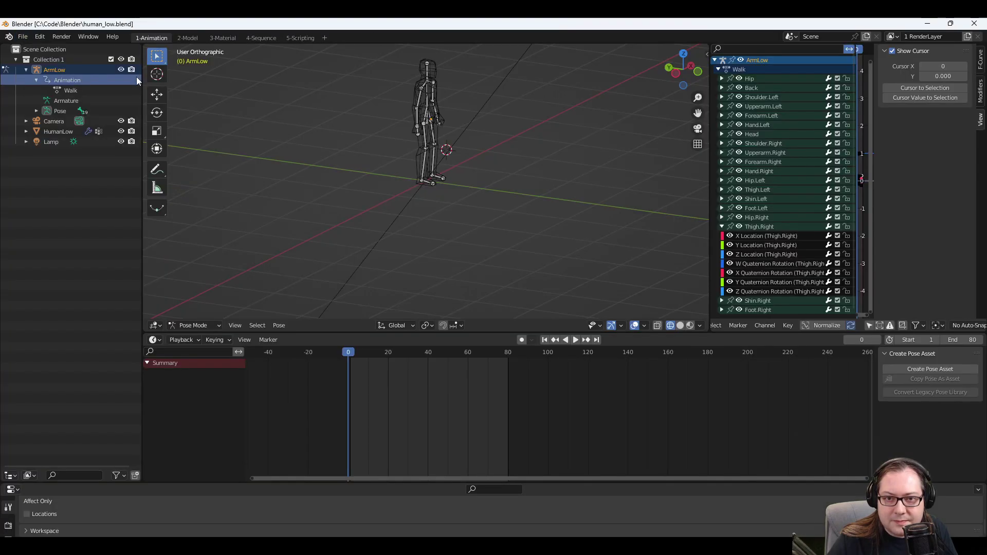
middle_click_drag(408, 153, 429, 151)
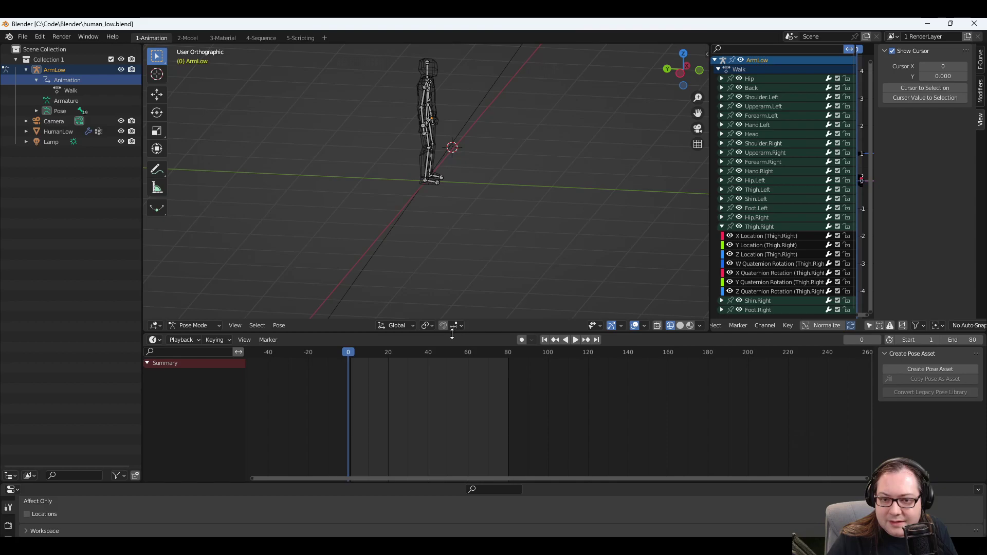
left_click(193, 325)
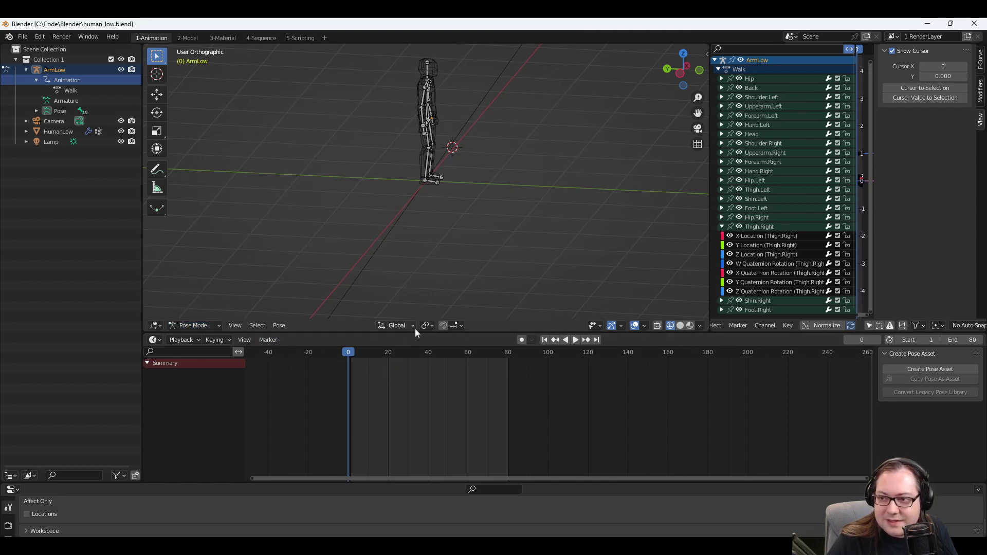
middle_click_drag(438, 237, 468, 169)
Start a new General scene with the default cube, camera and light.
left_click(21, 37)
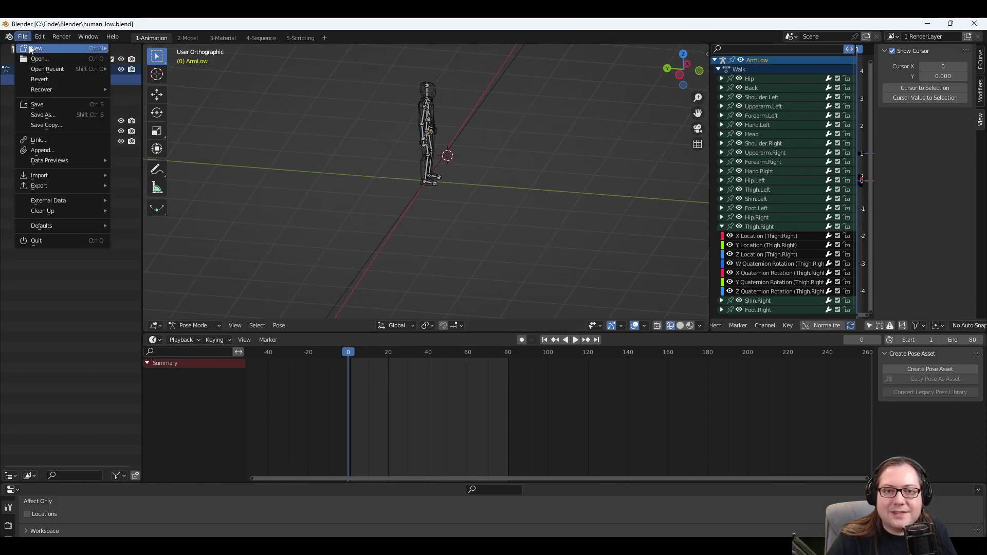
mouse_move(31, 48)
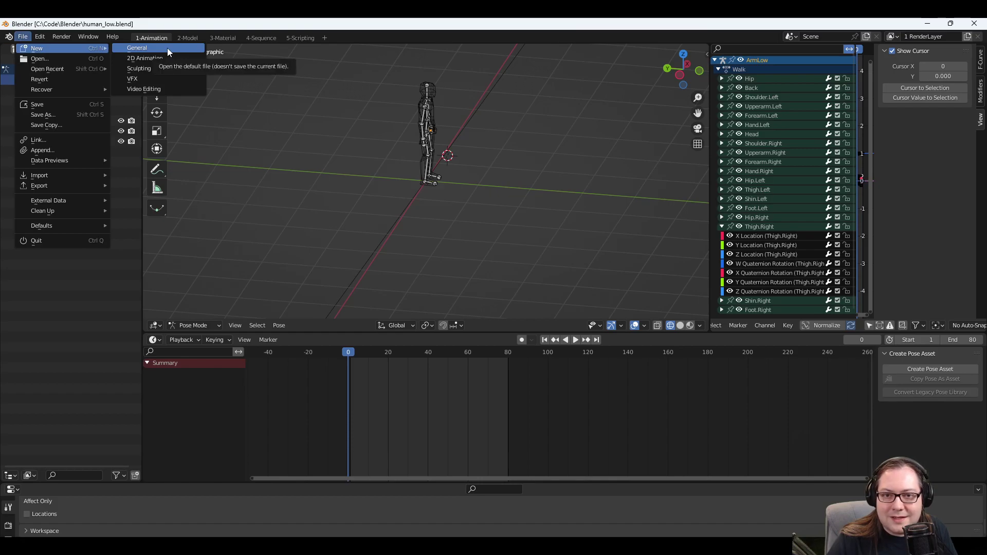
left_click(168, 48)
left_click(23, 37)
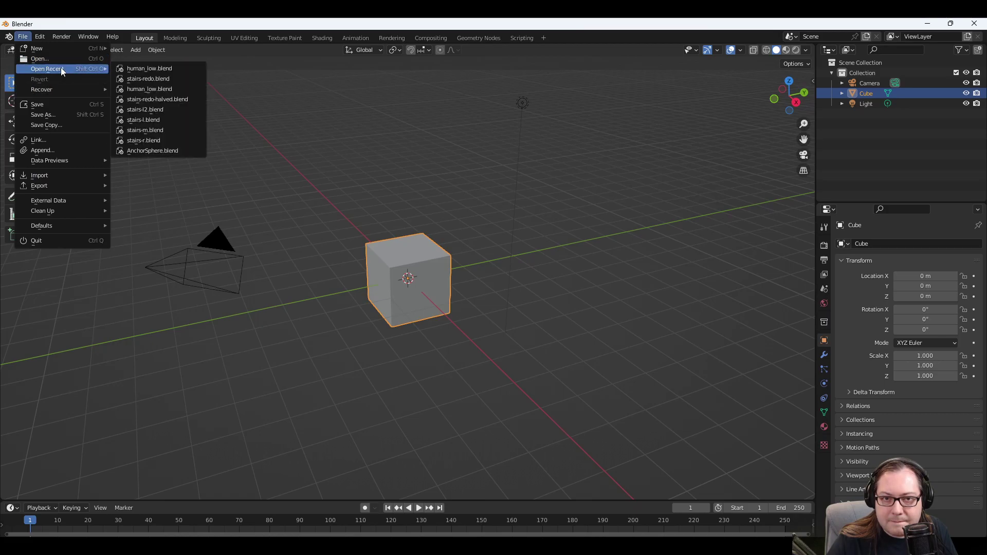
Reopen human_low.blend, play the Walk animation, then stop and scrub back near frame 2.
left_click(146, 68)
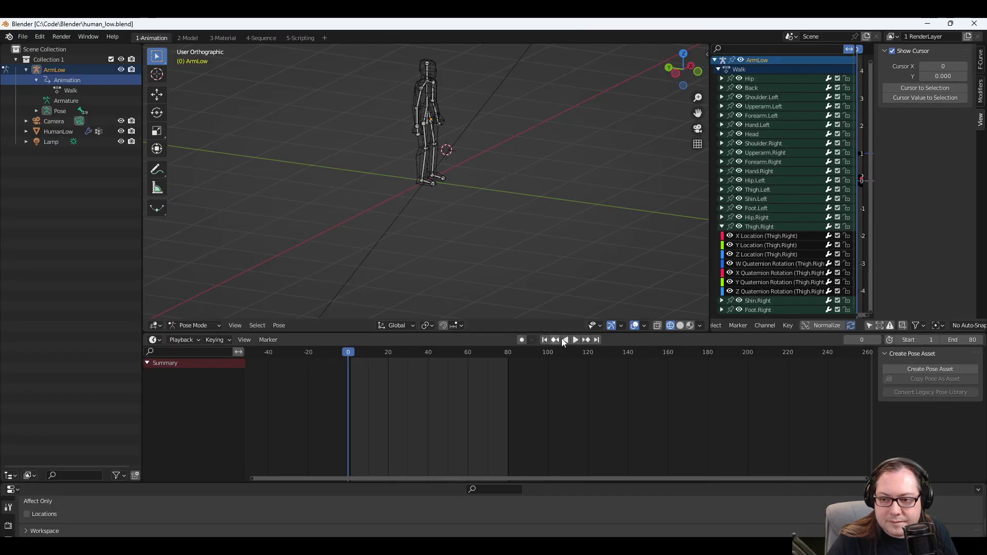
left_click(575, 340)
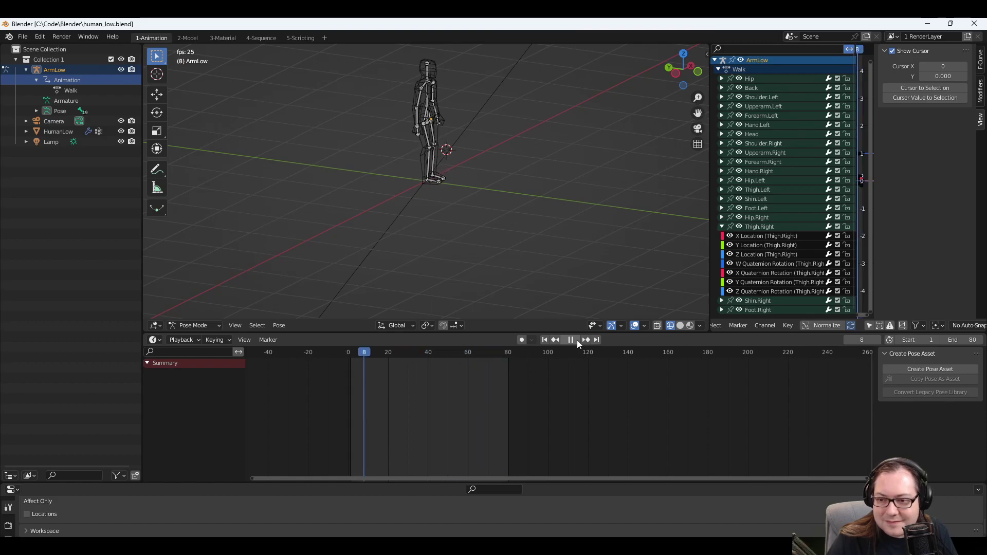
left_click(577, 340)
key("space")
left_click_drag(378, 352, 353, 354)
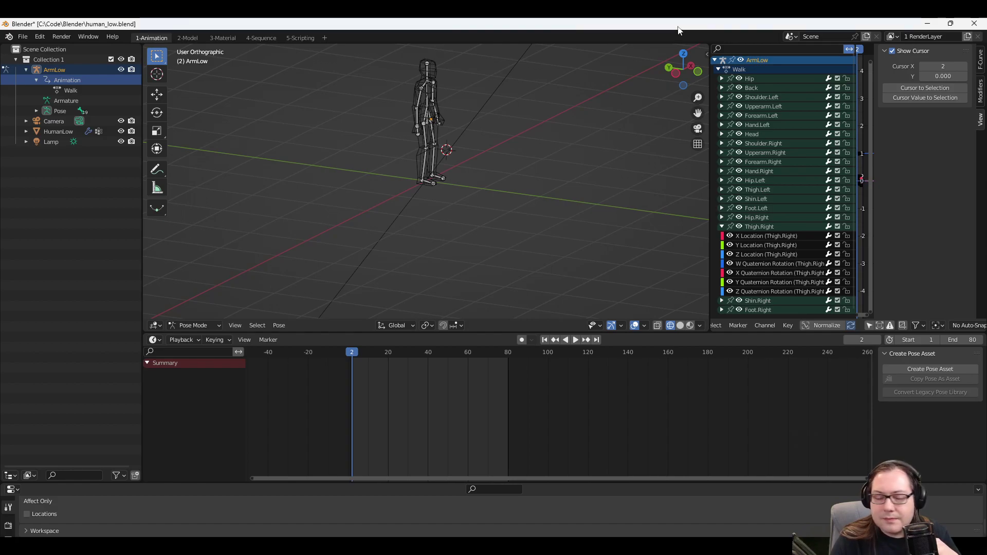
left_click(791, 36)
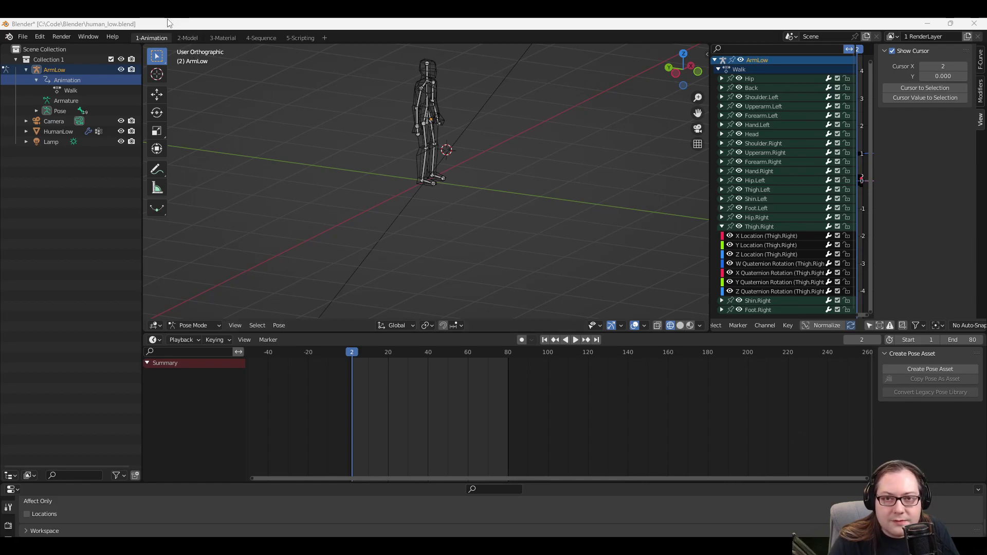
Load and confirm Blender's factory settings, then orbit around the default cube.
left_click(23, 37)
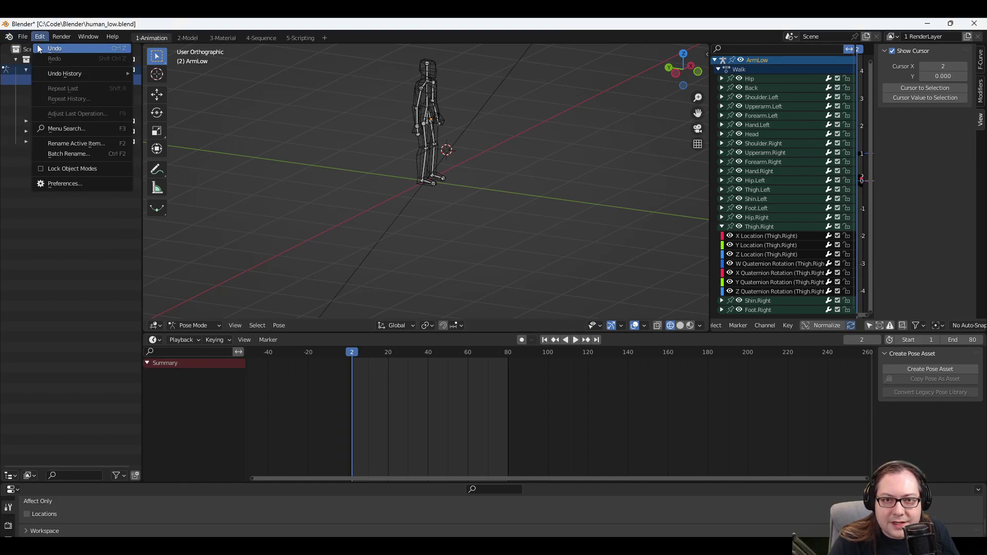
left_click(39, 37)
left_click(24, 37)
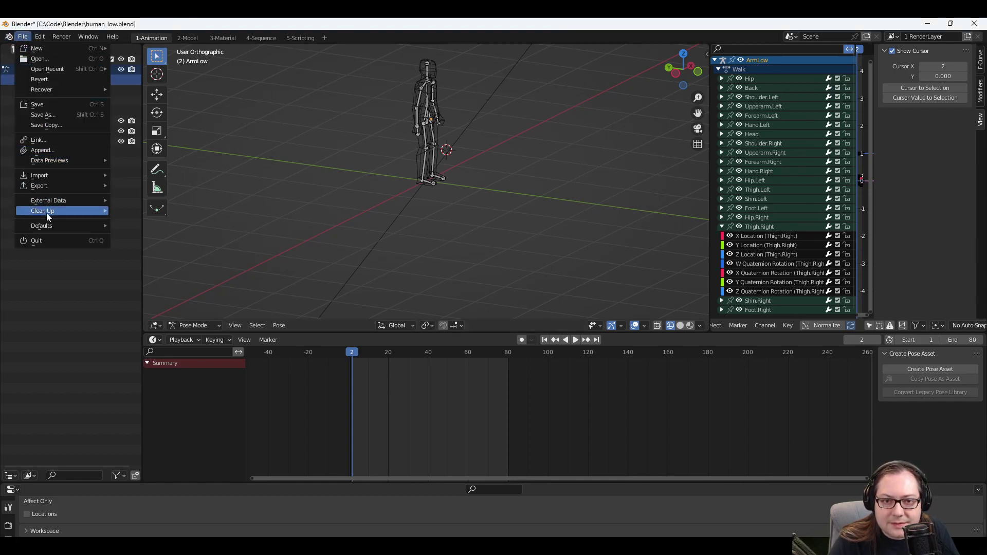
mouse_move(48, 52)
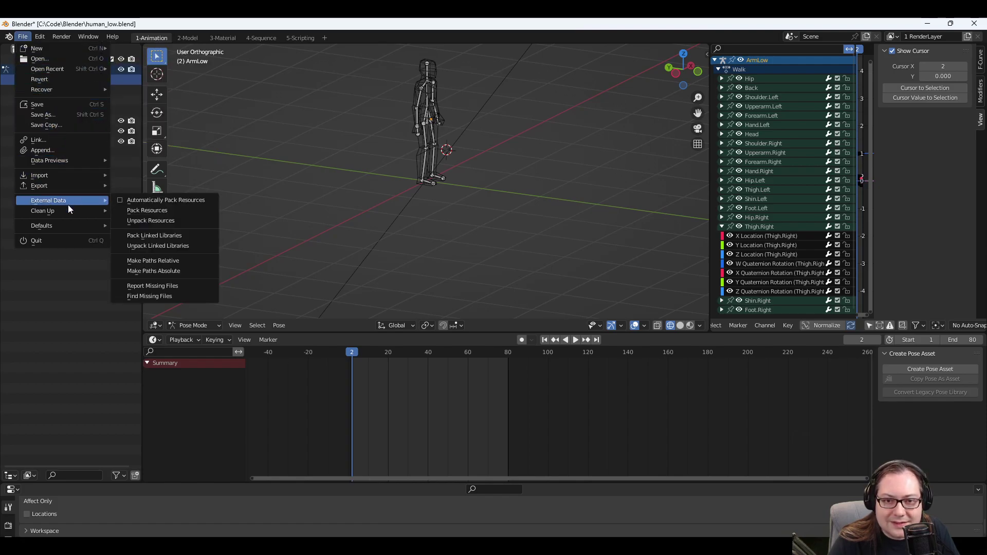
mouse_move(72, 212)
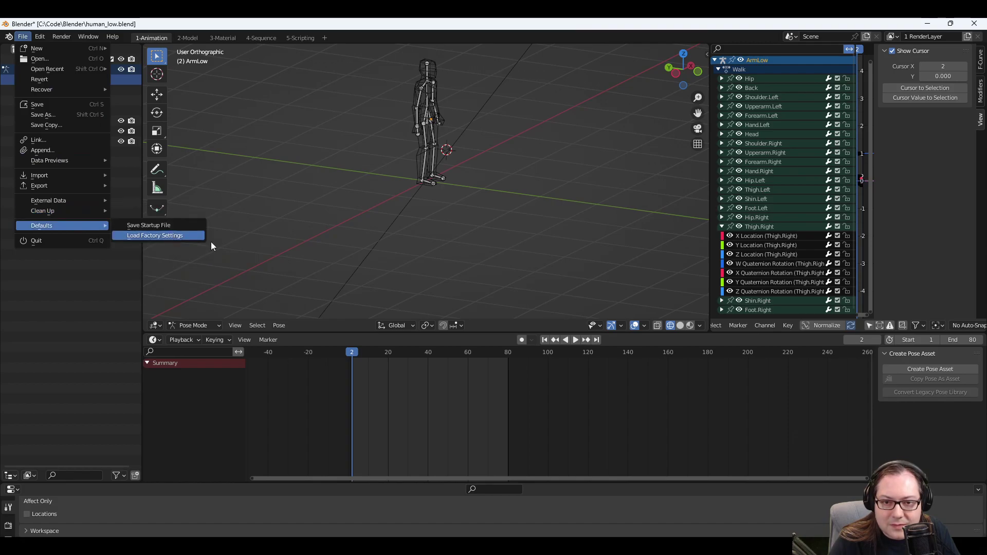
left_click(164, 236)
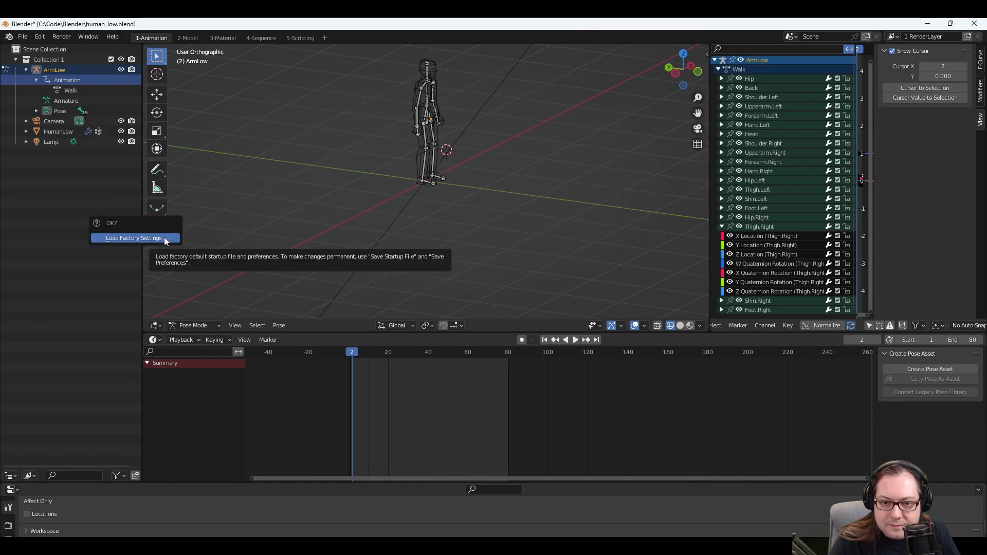
left_click(129, 239)
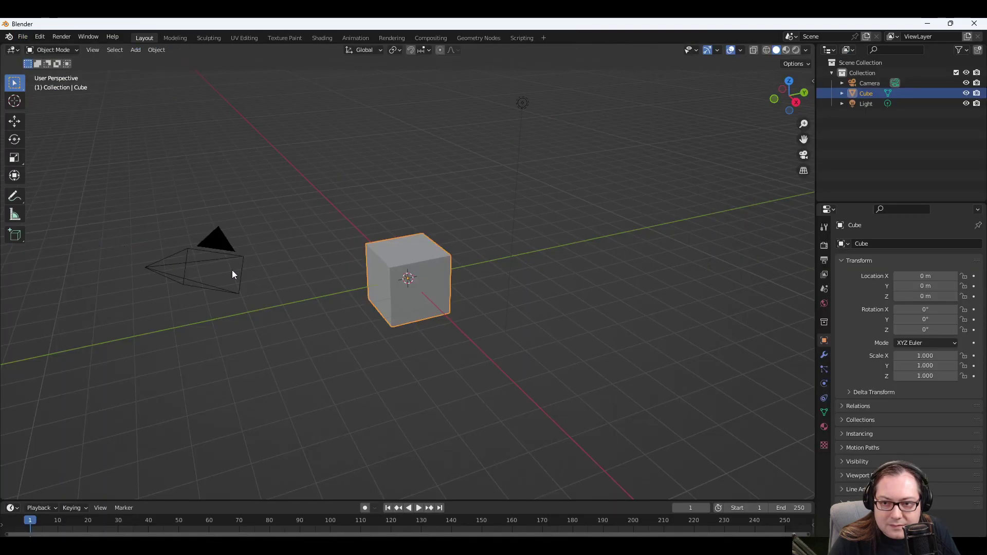
middle_click_drag(484, 216, 354, 323)
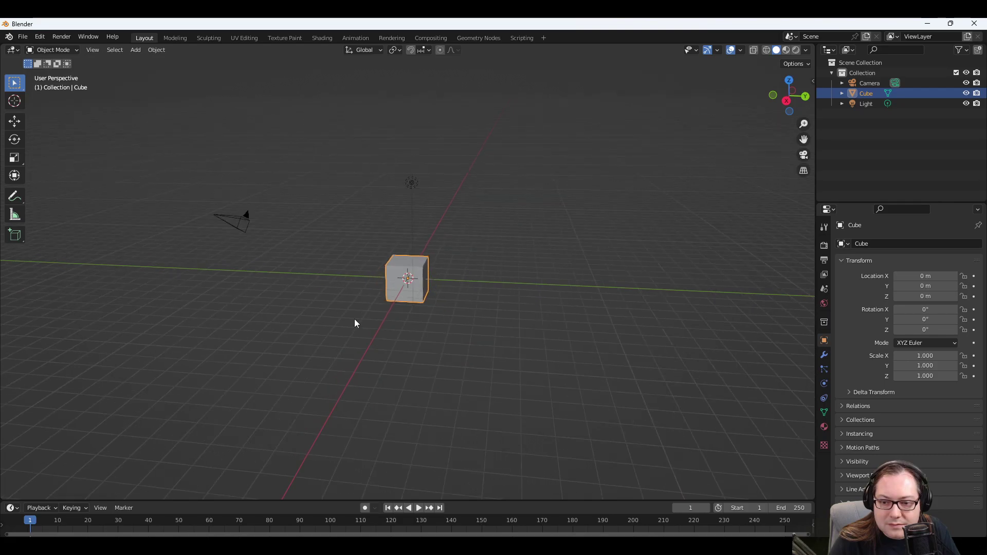
Reopen human_low.blend from recent files and orbit to face the armature's front.
left_click(23, 36)
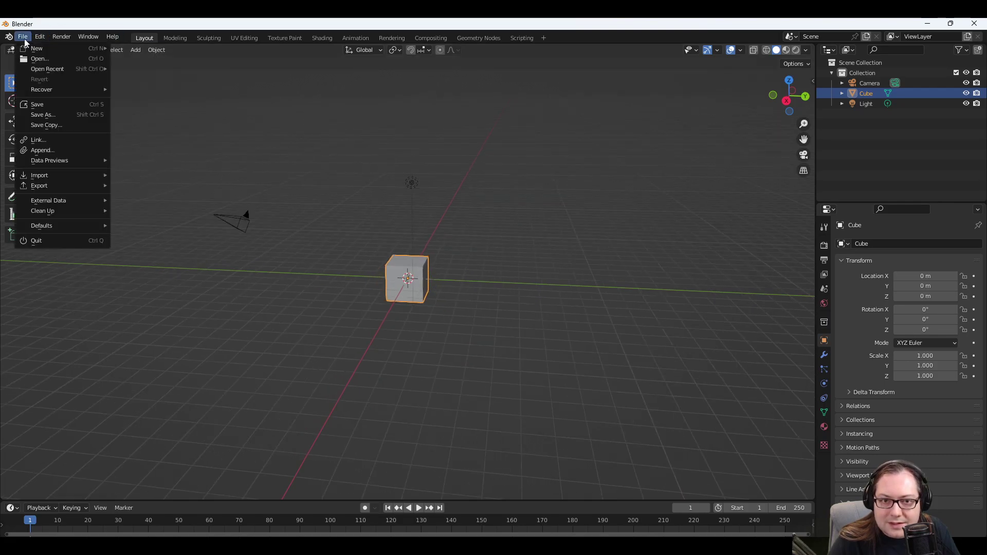
mouse_move(66, 70)
left_click(170, 69)
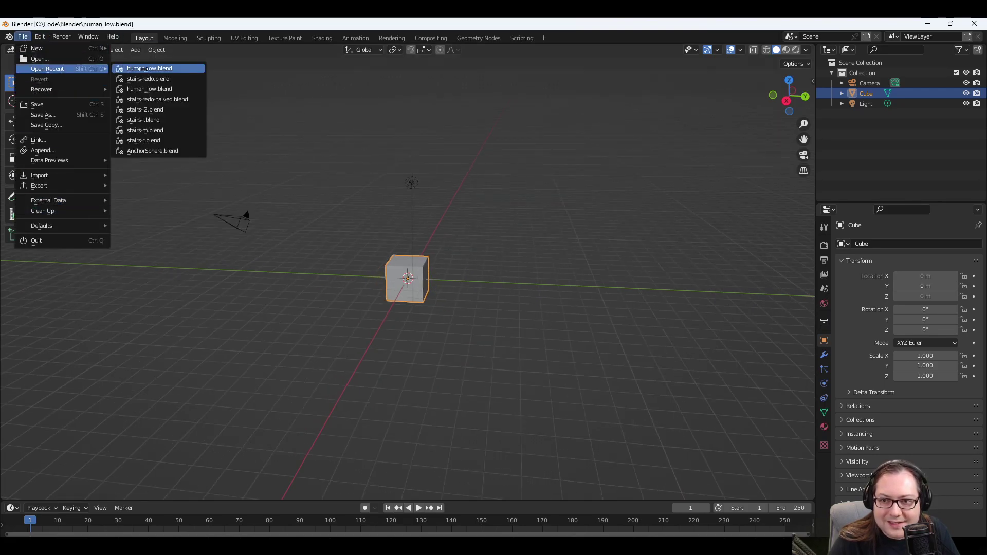
middle_click_drag(398, 219, 459, 119)
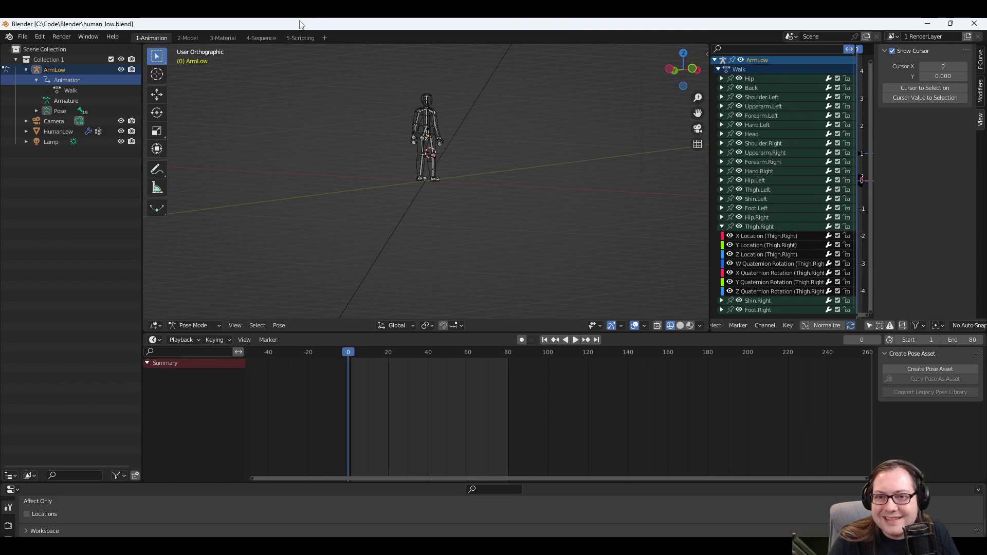
left_click(98, 39)
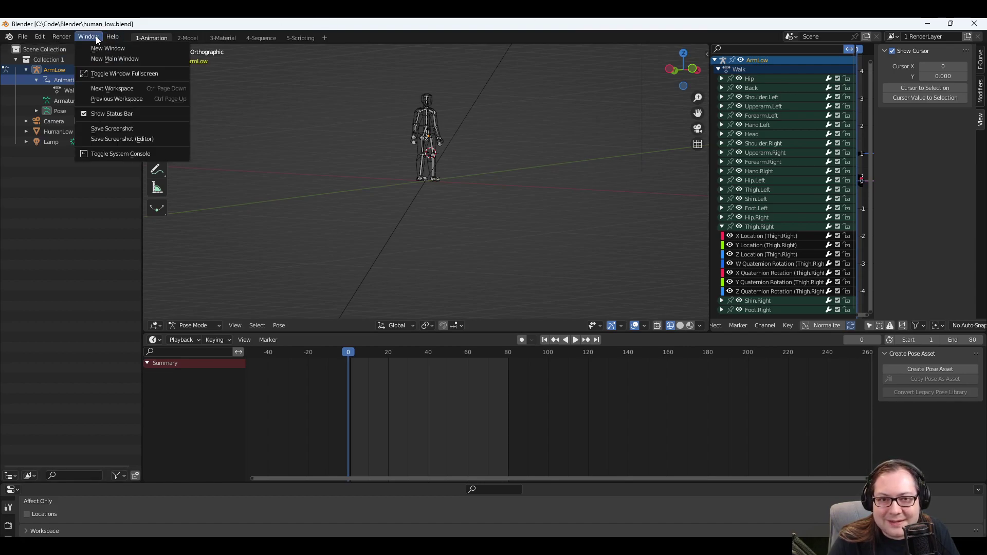
left_click(41, 37)
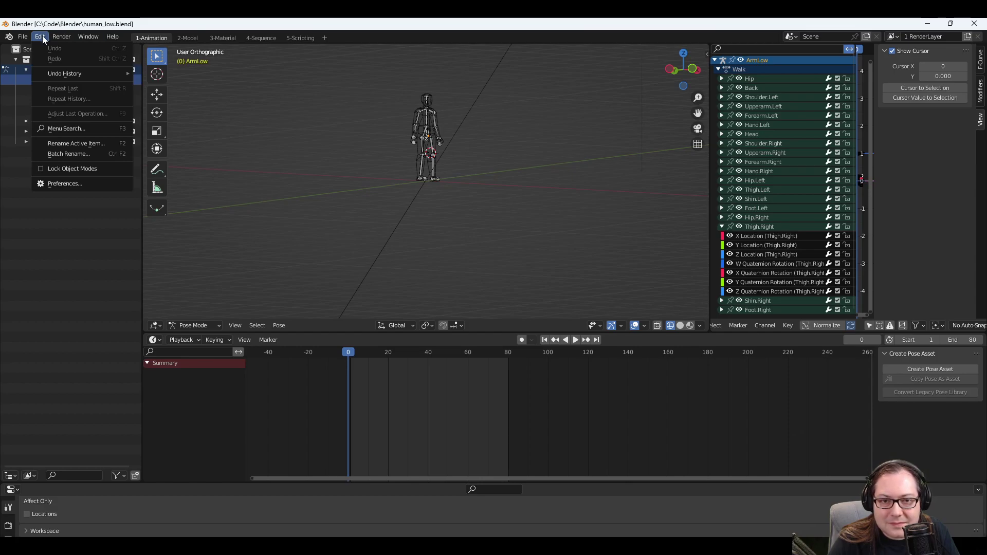
left_click(41, 37)
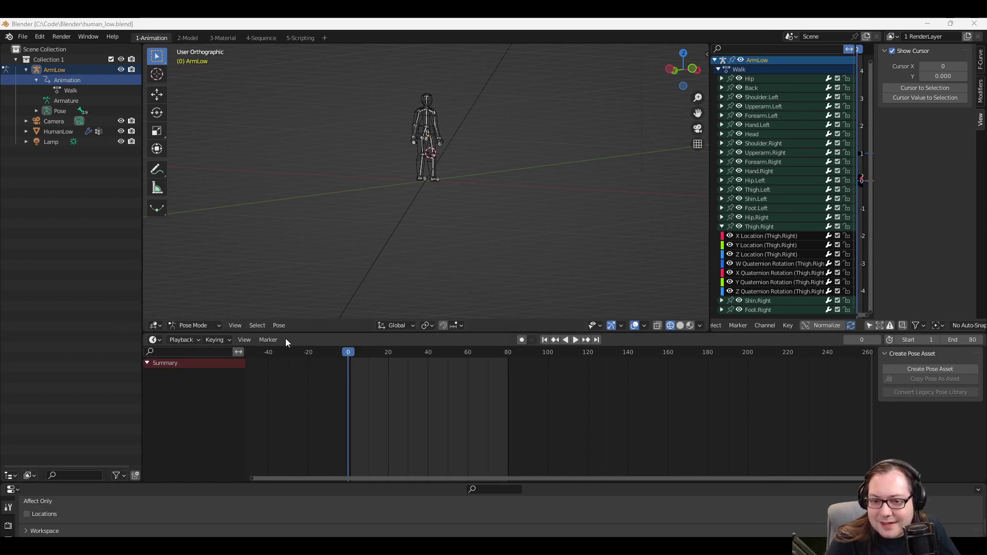
Try the timeline ruler in seconds and Sync Visible Range, then revert both.
left_click(245, 341)
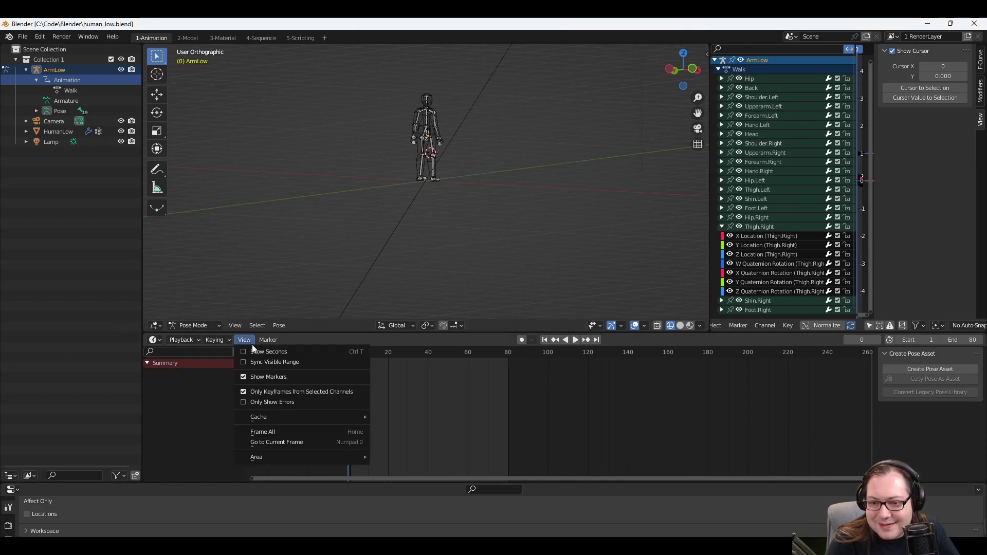
left_click(257, 352)
left_click(247, 341)
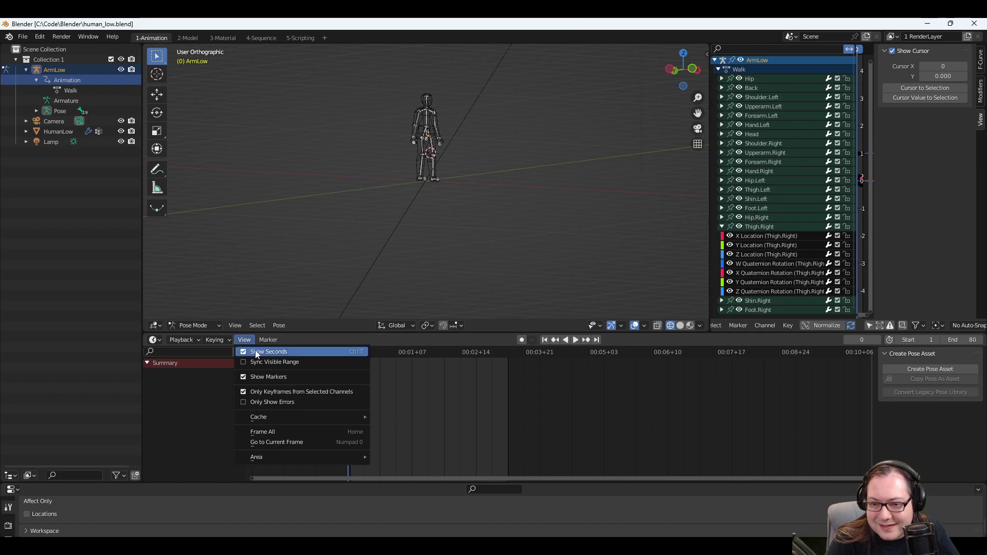
left_click(255, 352)
left_click(246, 340)
left_click(254, 363)
left_click(245, 340)
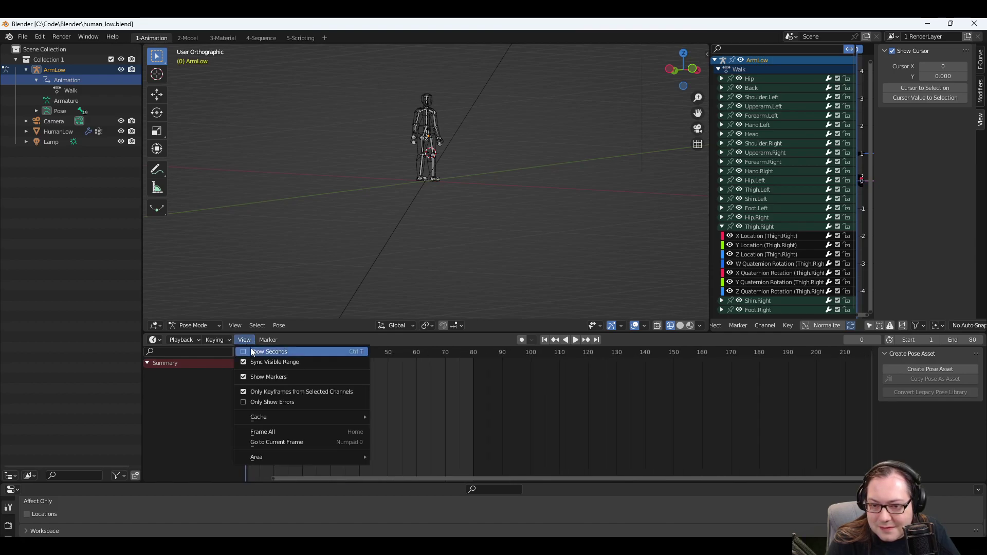
left_click(256, 362)
Toggle Only Keyframes from Selected Channels, leaving it on so bone channels disappear.
left_click(246, 341)
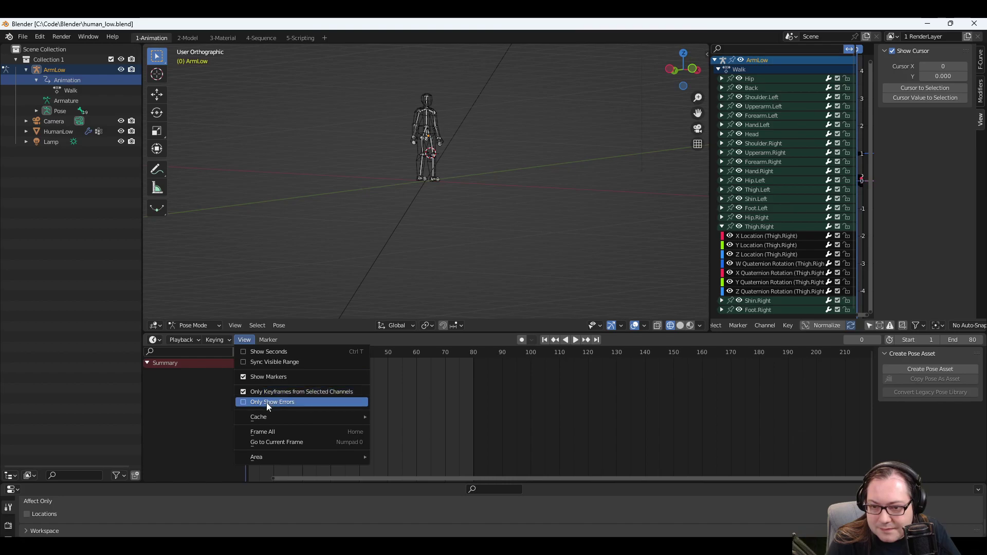
left_click(273, 392)
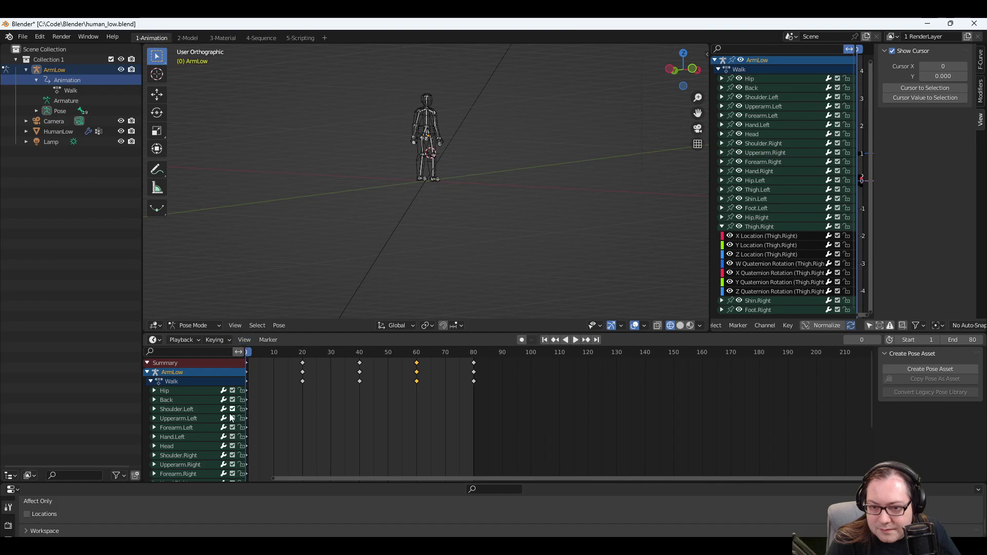
scroll(209, 436, "down", 6)
scroll(214, 434, "up", 8)
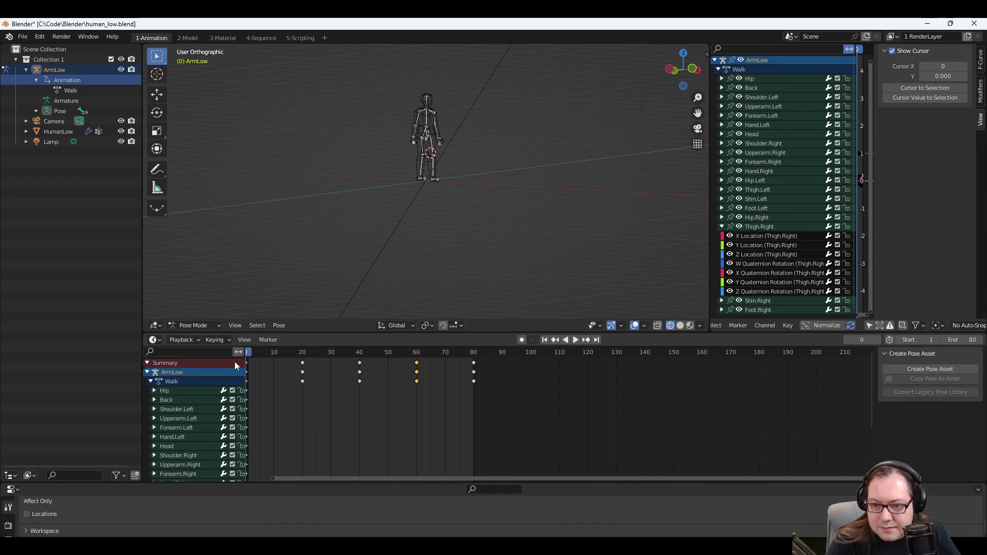
scroll(214, 411, "down", 5)
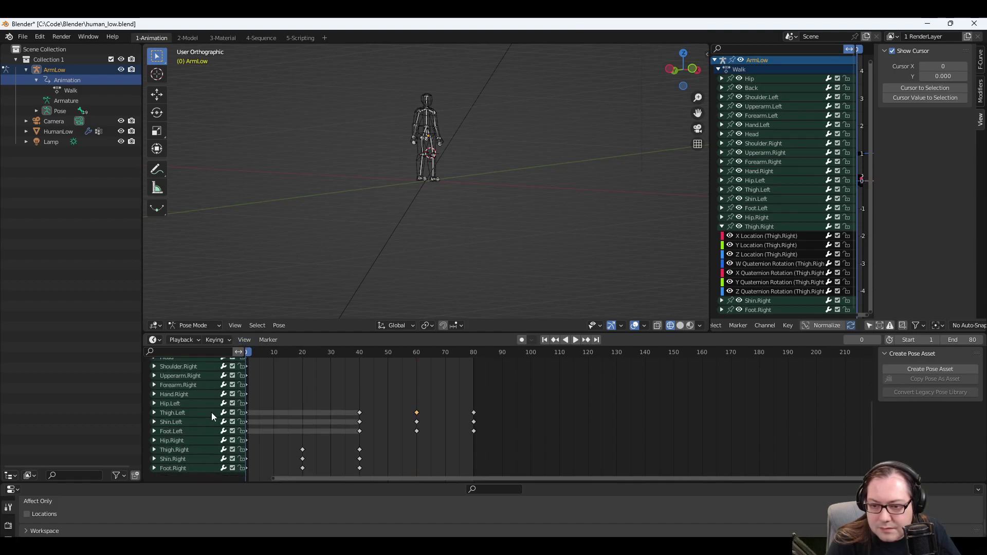
scroll(335, 446, "down", 2)
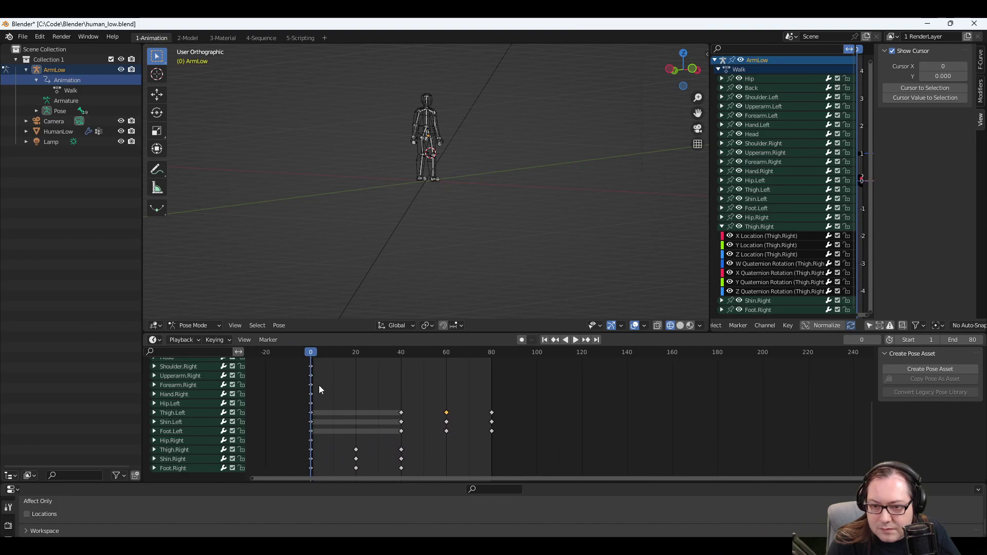
scroll(205, 389, "up", 5)
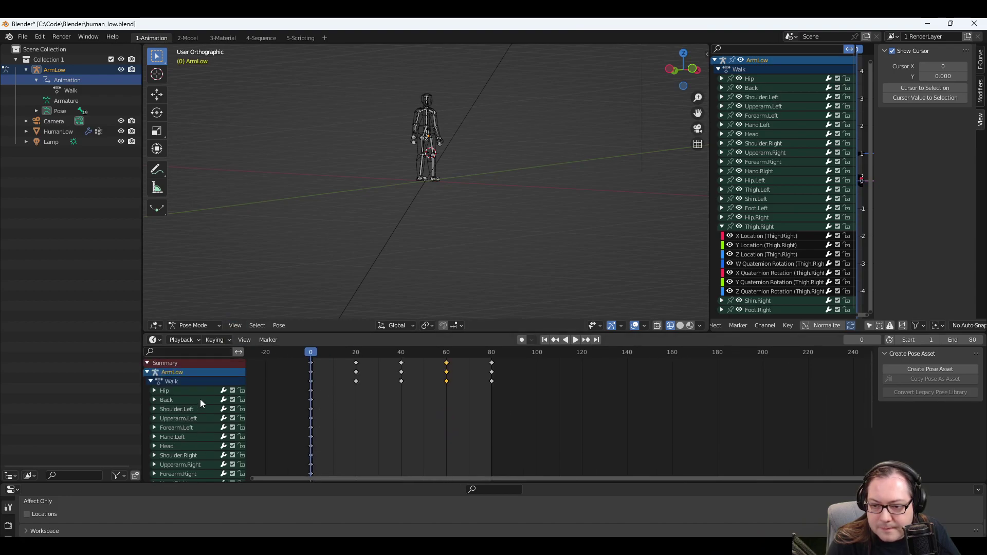
scroll(202, 414, "down", 5)
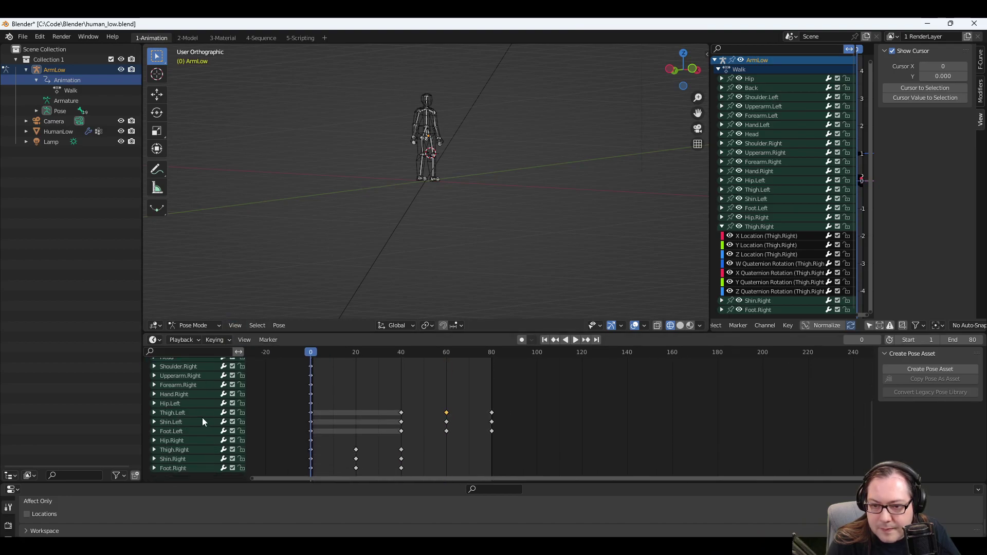
left_click(243, 340)
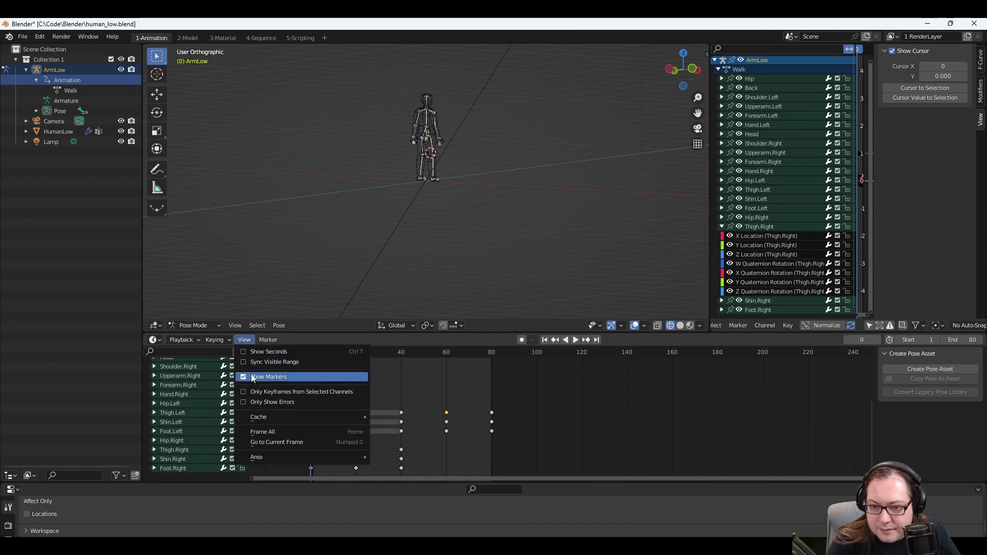
left_click(254, 391)
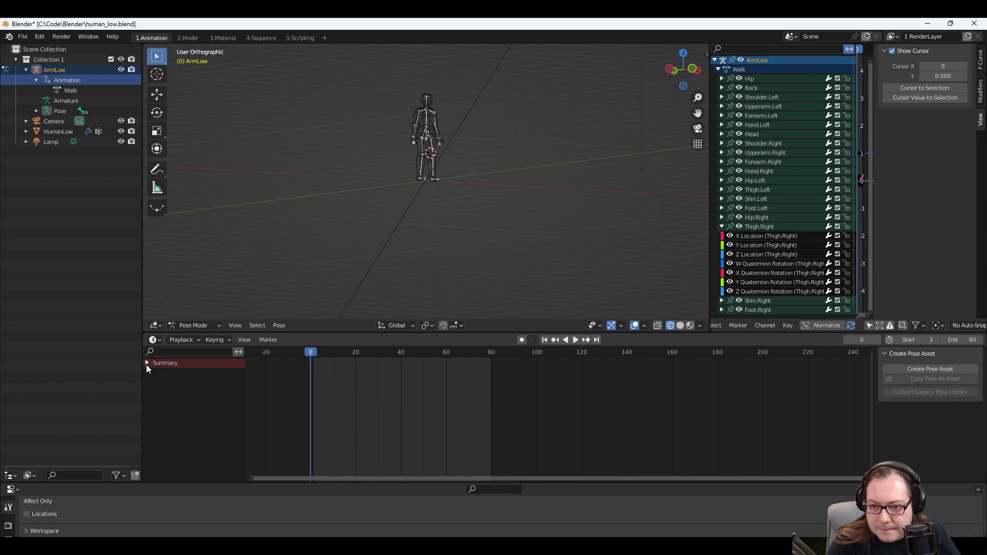
Hide the timeline header and show a tool settings bar above the 3D viewport.
left_click(147, 363)
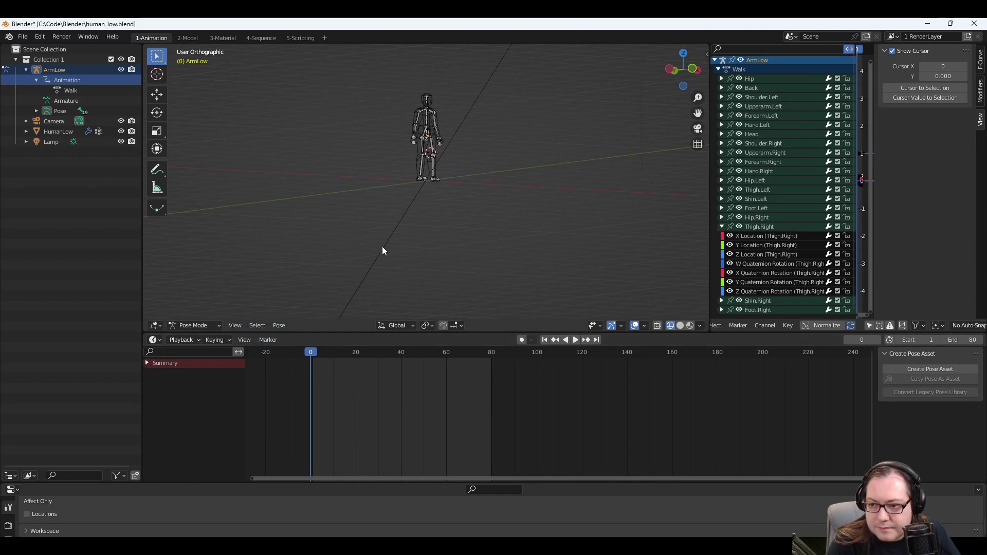
middle_click_drag(382, 246, 692, 201)
middle_click_drag(610, 209, 486, 223)
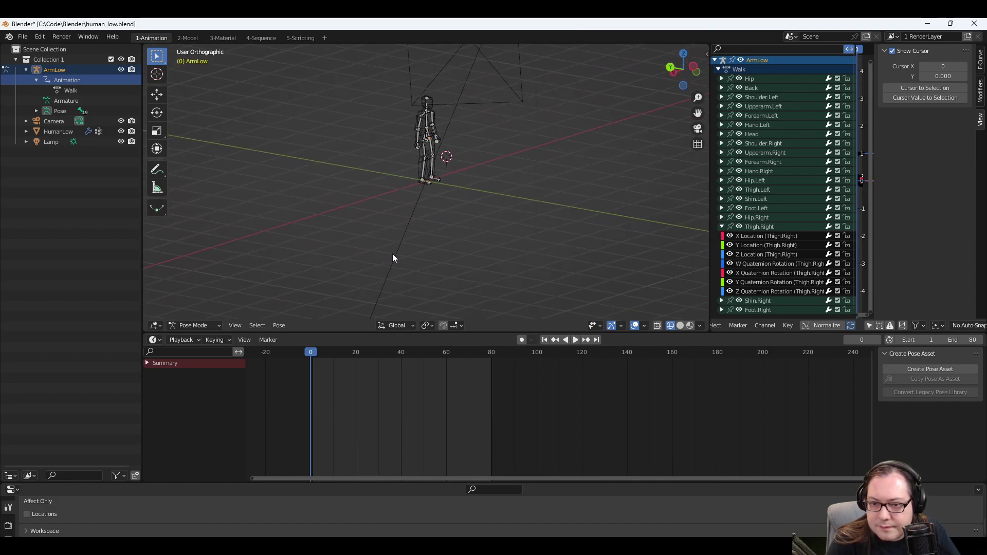
right_click(478, 339)
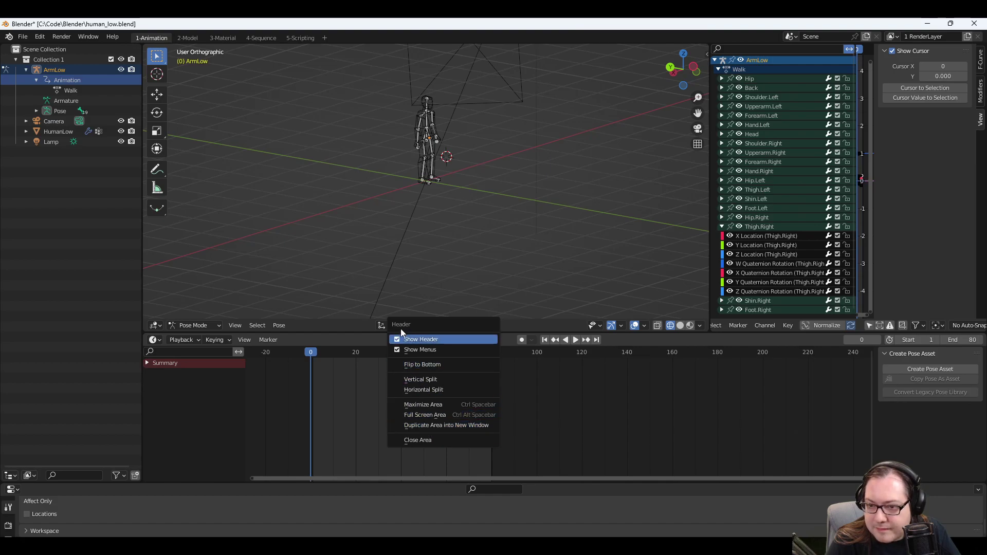
left_click(408, 340)
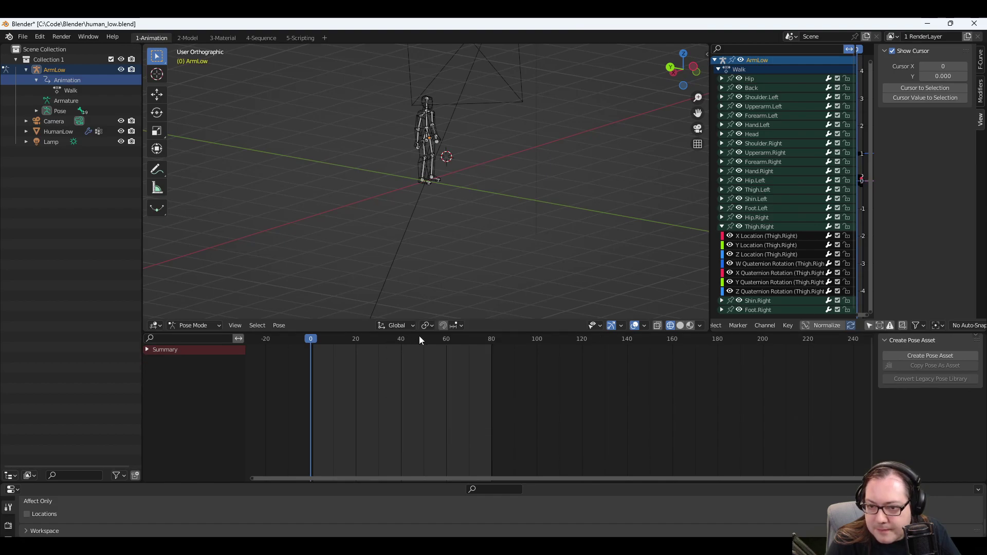
right_click(509, 327)
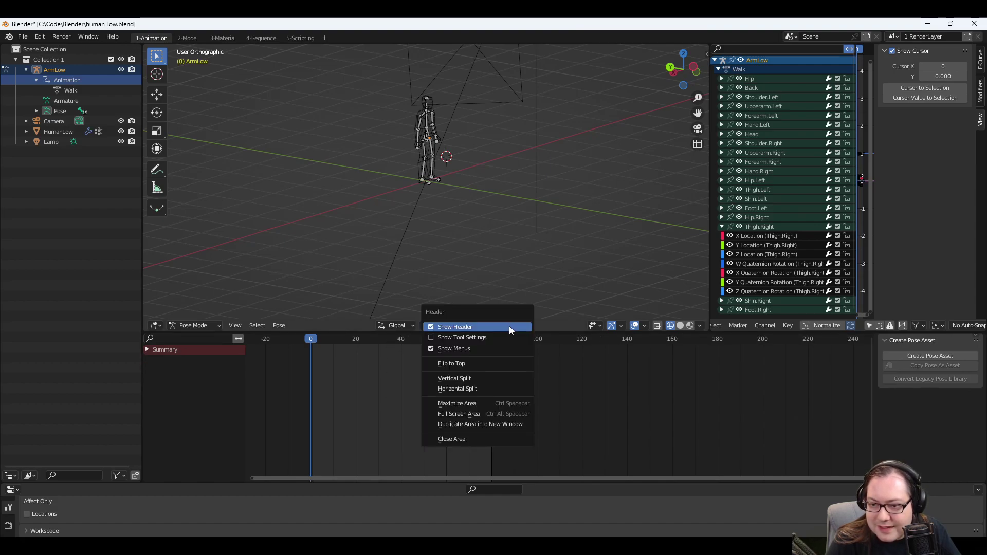
left_click(459, 338)
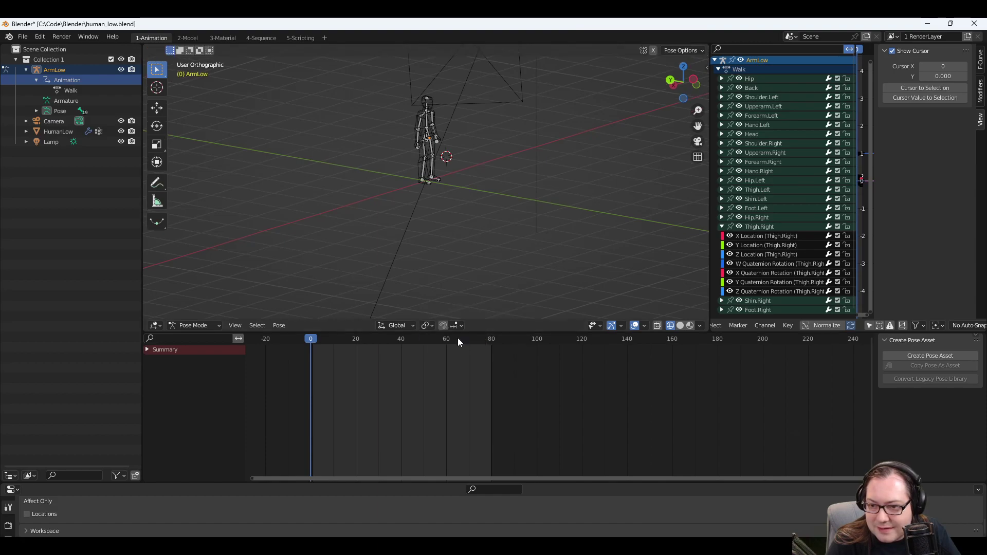
right_click(504, 327)
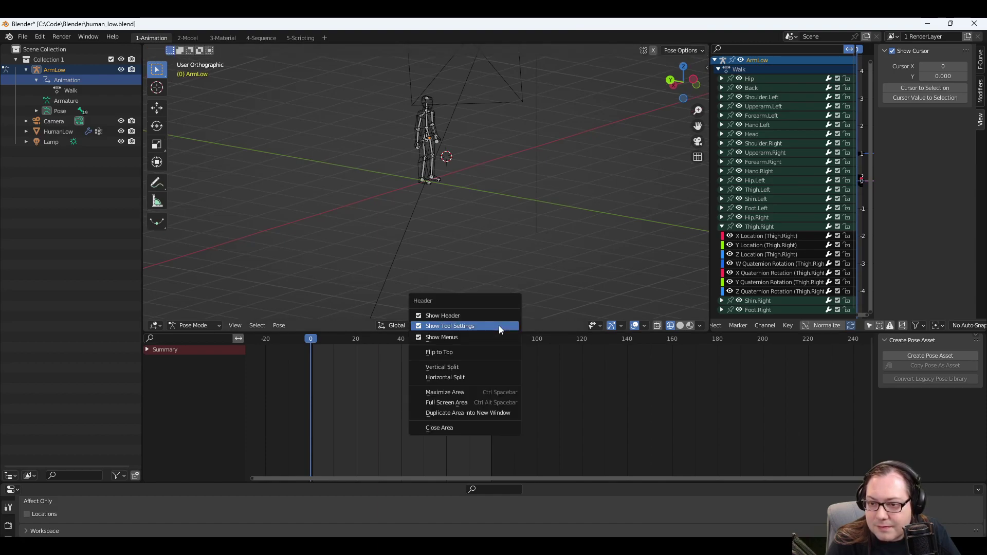
right_click(349, 337)
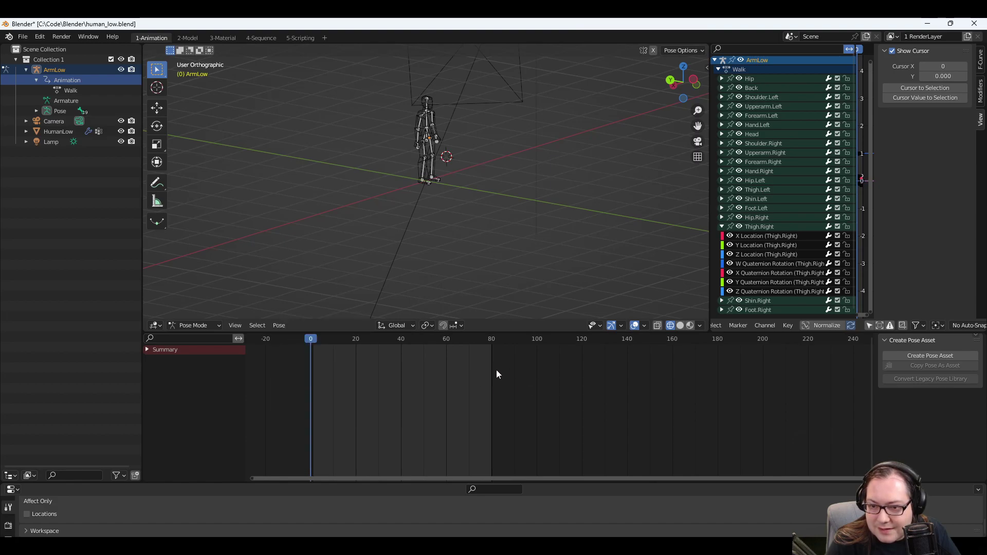
right_click(541, 361)
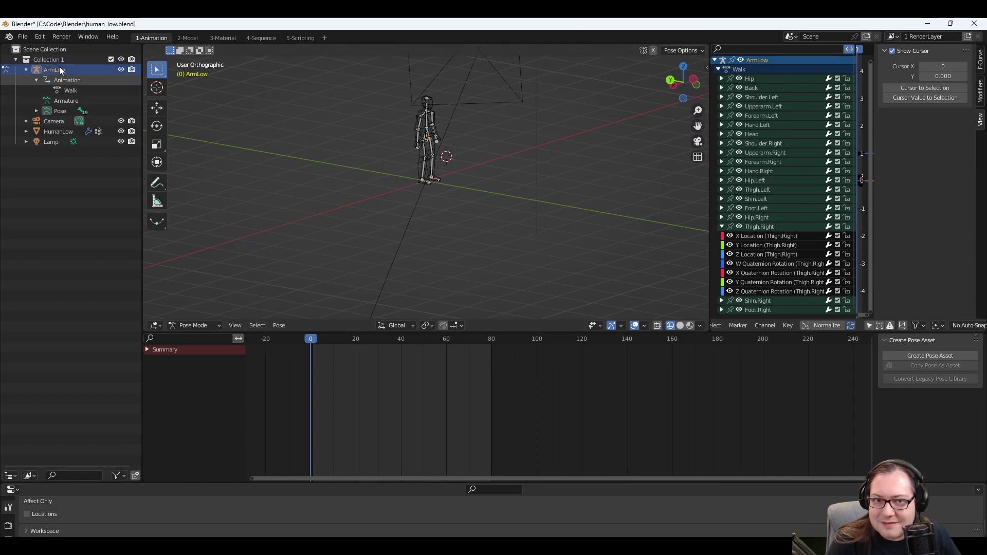
Reopen human_low.blend from the recent files.
left_click(23, 36)
mouse_move(66, 68)
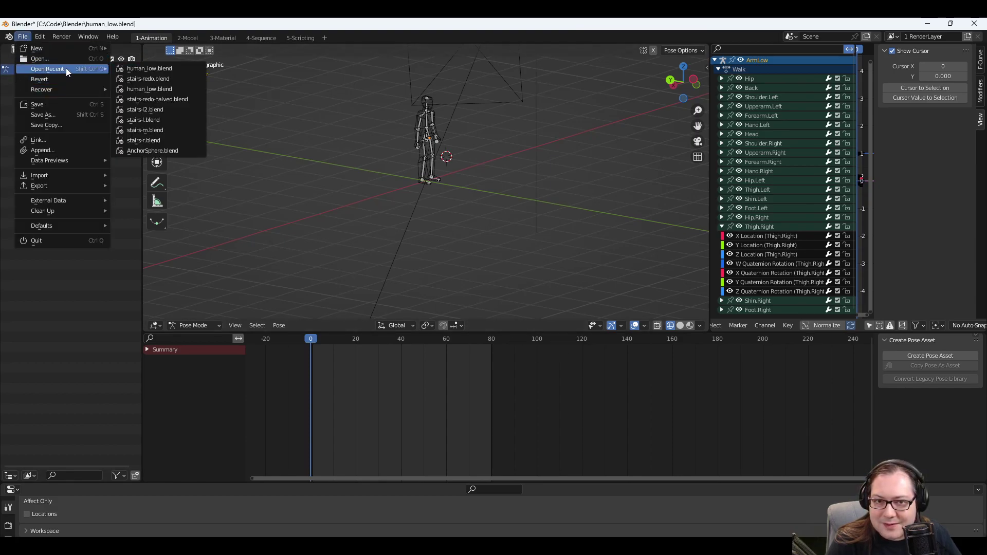
left_click(135, 69)
Reload human_low.blend with Don't Save, then inspect the timeline and Graph Editor header menus.
left_click(513, 307)
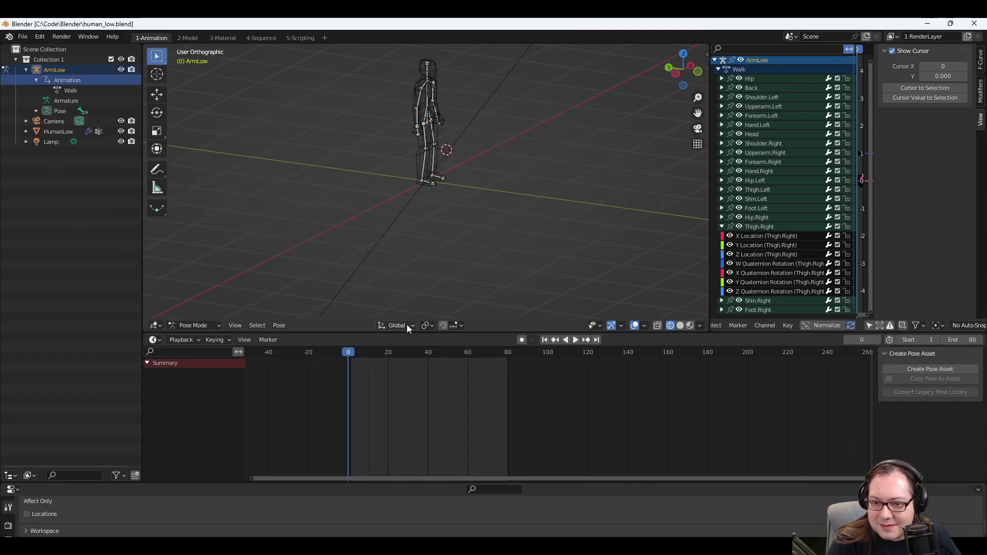
right_click(329, 338)
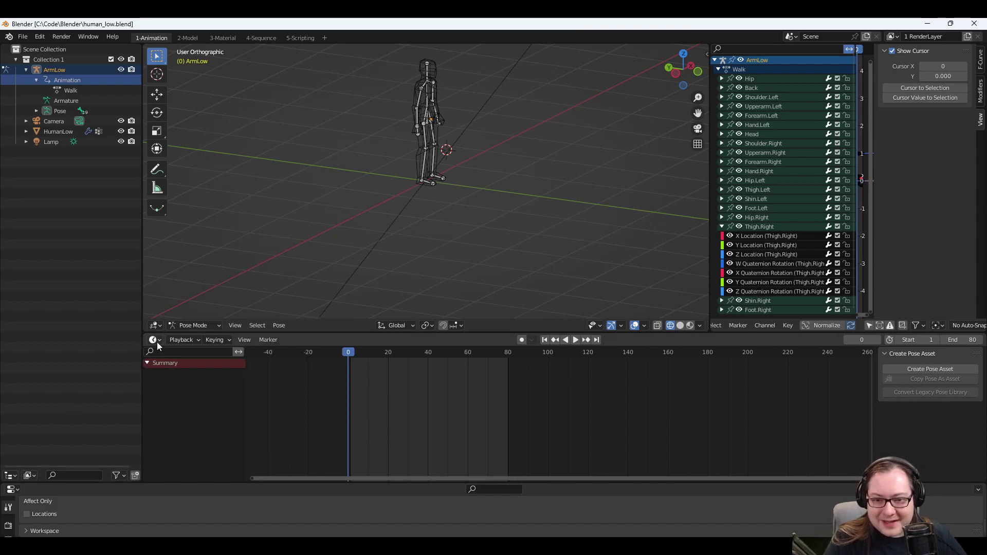
right_click(741, 338)
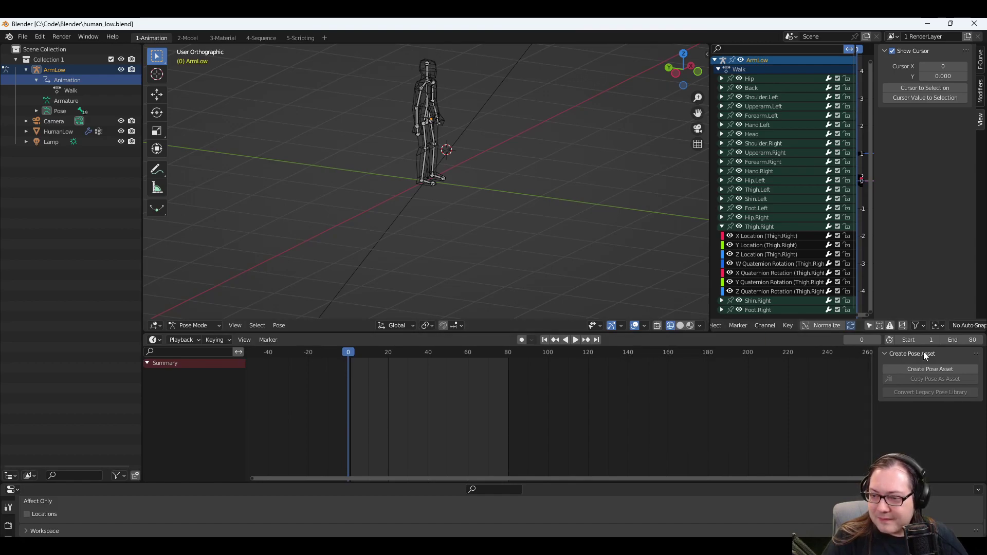
right_click(711, 334)
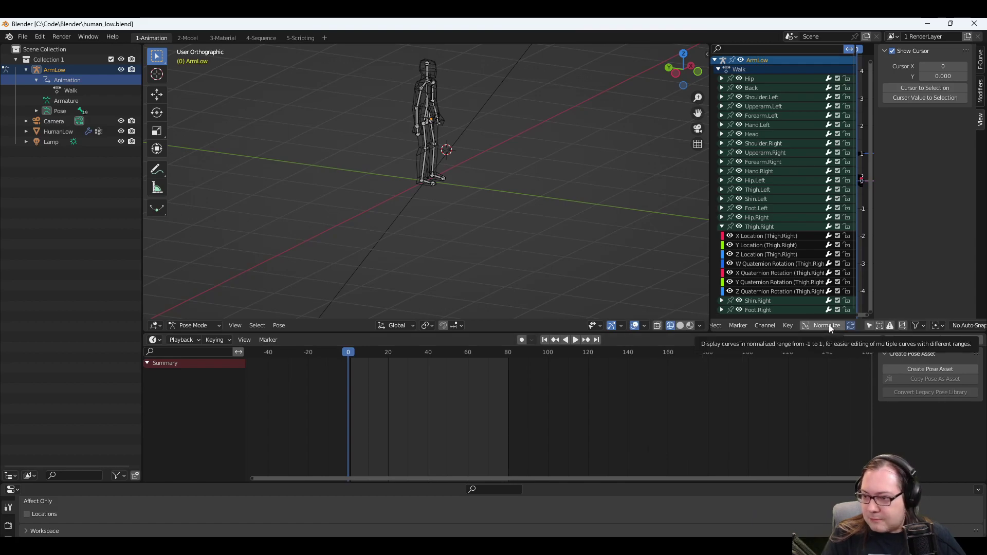
left_click(761, 325)
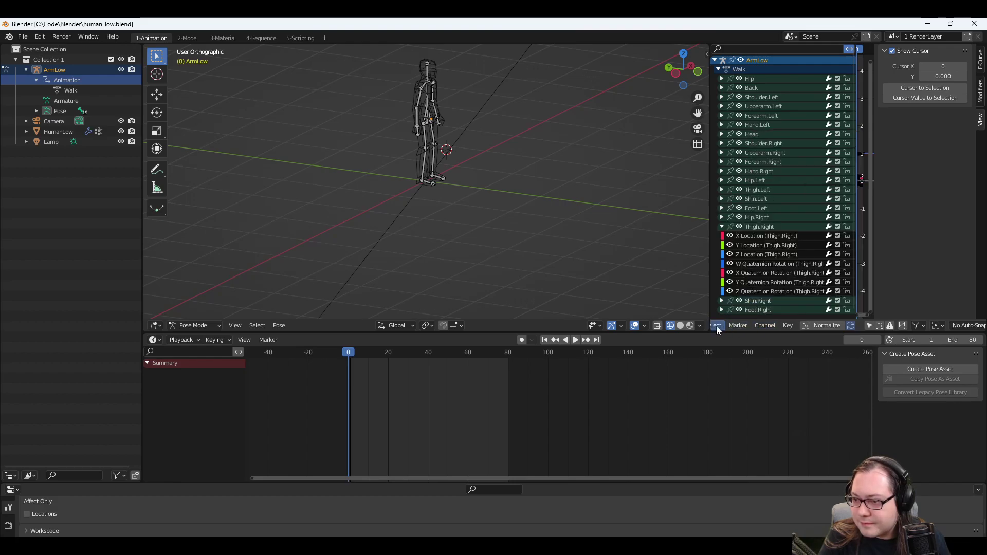
Widen the Graph Editor against the 3D viewport and resize the bottom tool settings area.
left_click_drag(710, 324, 597, 315)
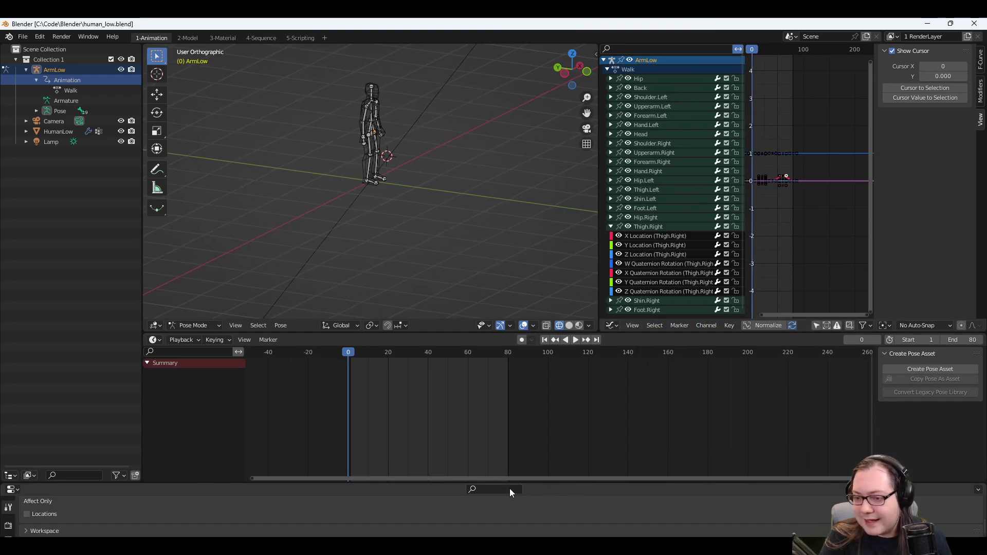
left_click_drag(484, 477, 267, 495)
right_click(322, 491)
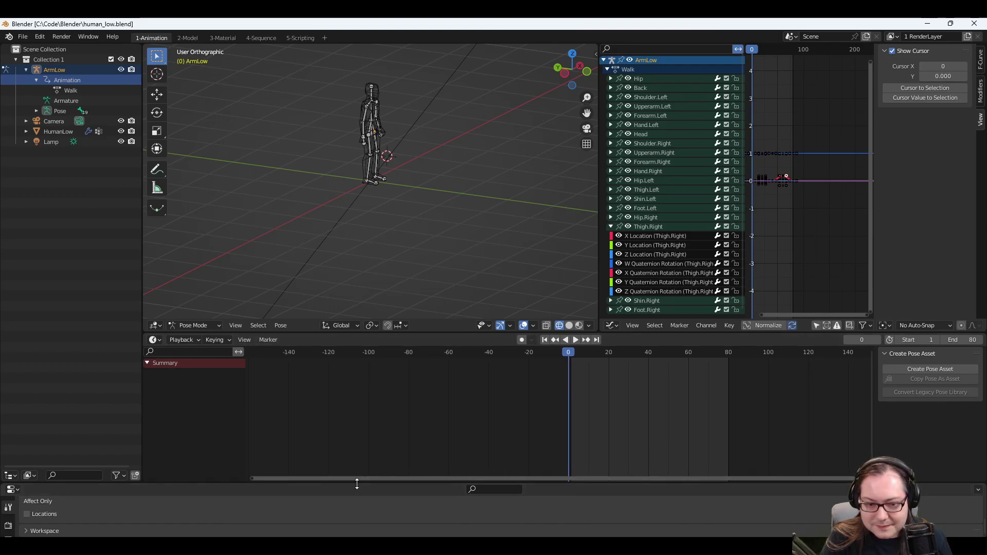
left_click_drag(357, 481, 339, 386)
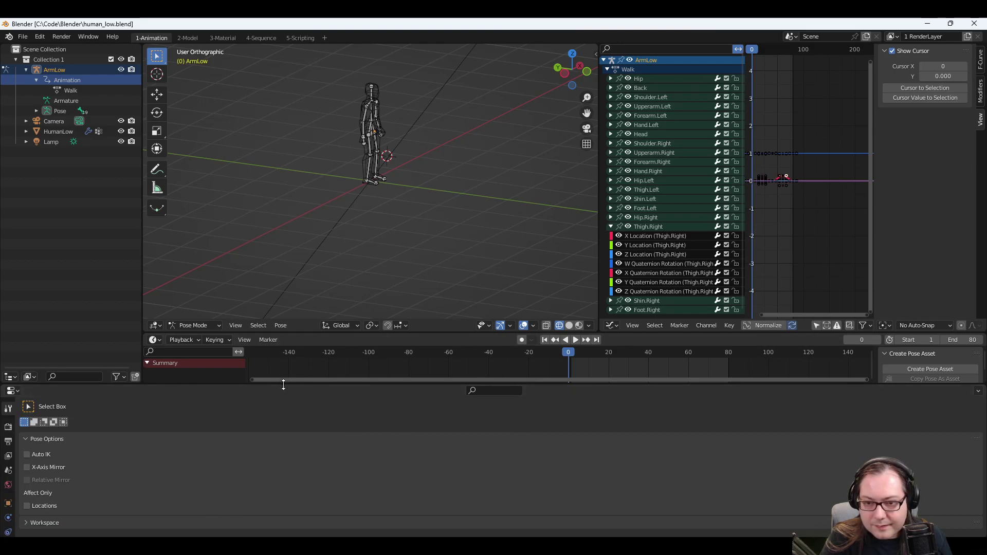
left_click_drag(283, 384, 276, 473)
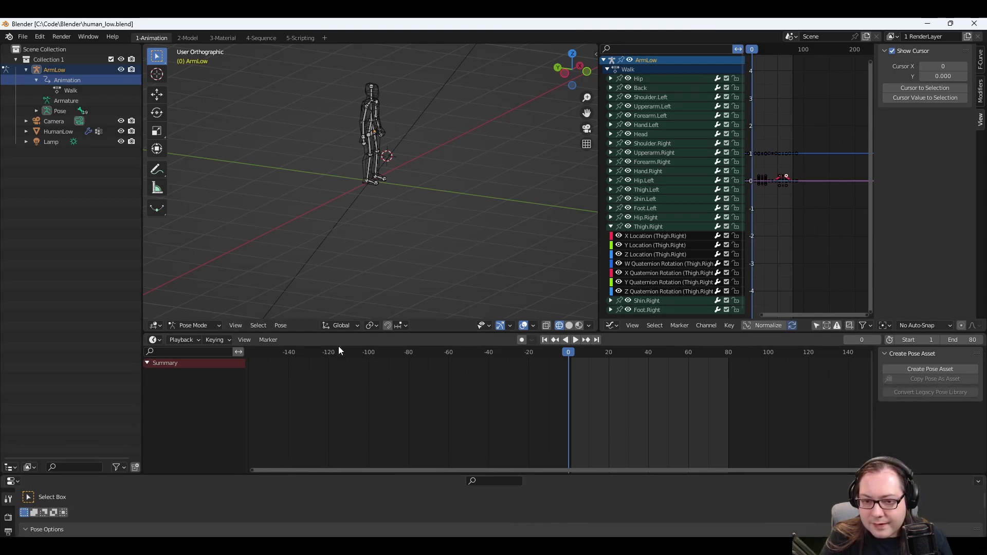
Switch the armature to Edit Mode and back to Pose Mode.
left_click(202, 325)
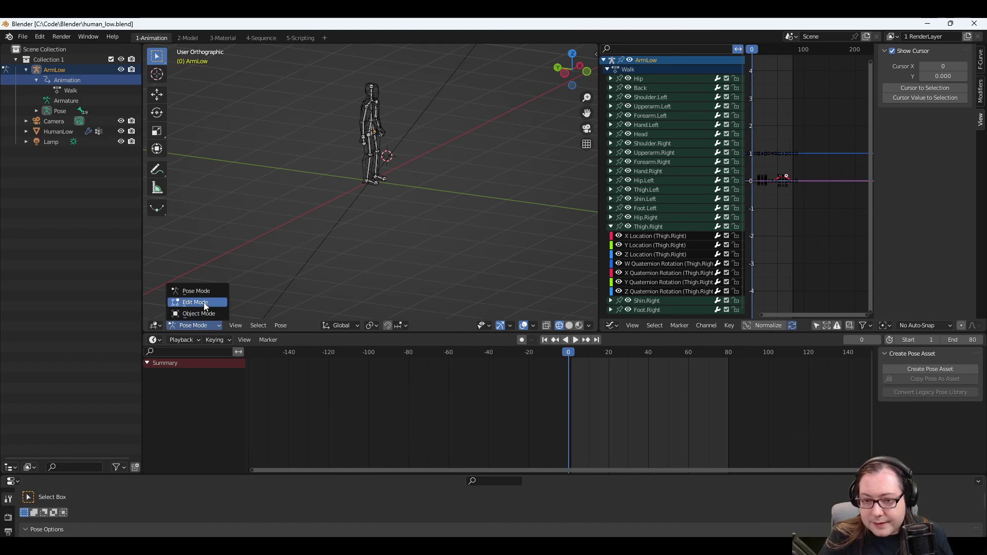
left_click(203, 302)
left_click(196, 326)
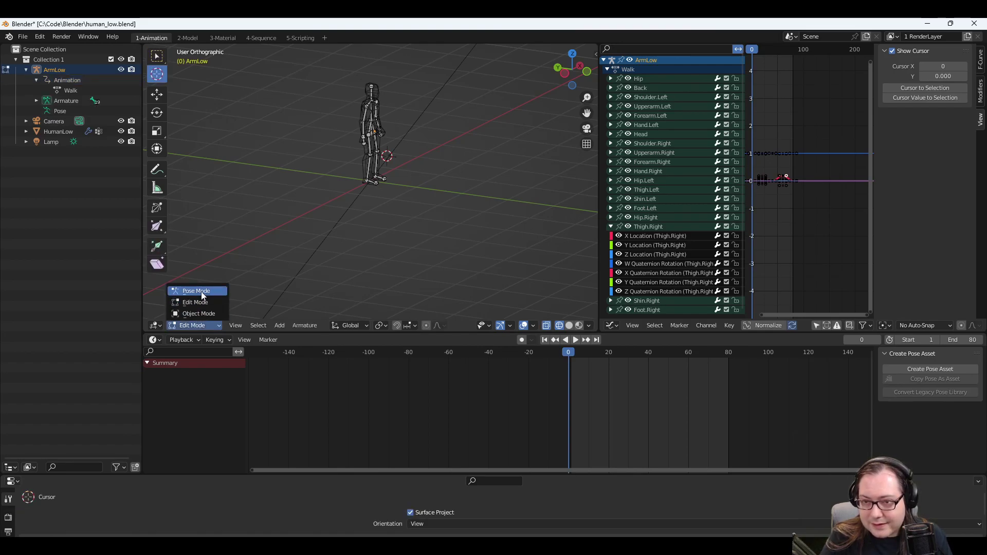
left_click(203, 292)
Untick Properties Editor under Play In in the Playback settings.
left_click(183, 340)
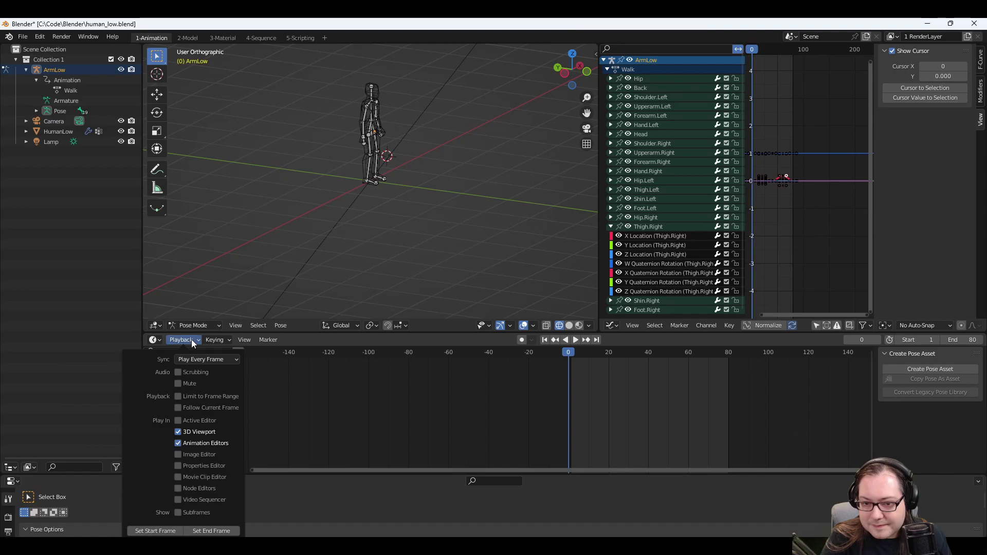
left_click(196, 464)
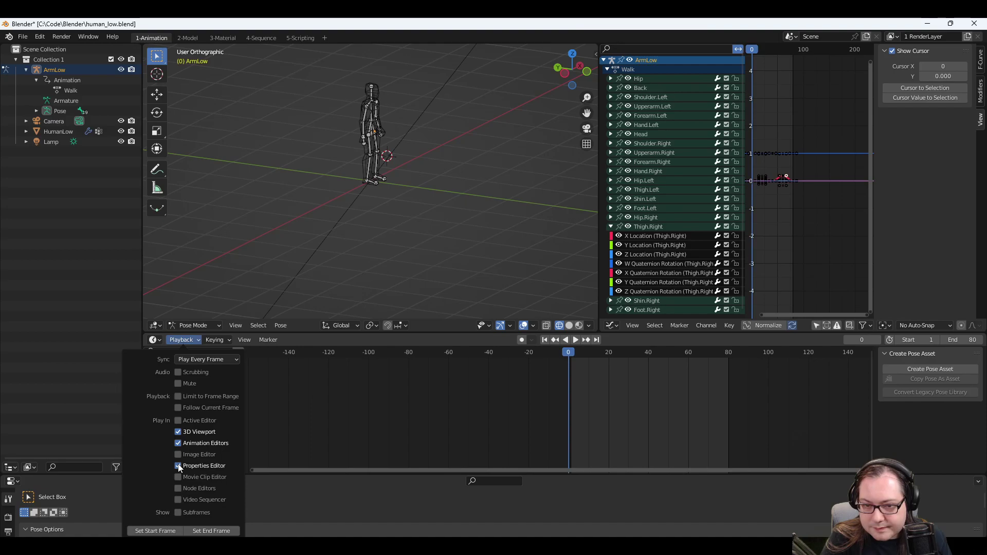
left_click(183, 465)
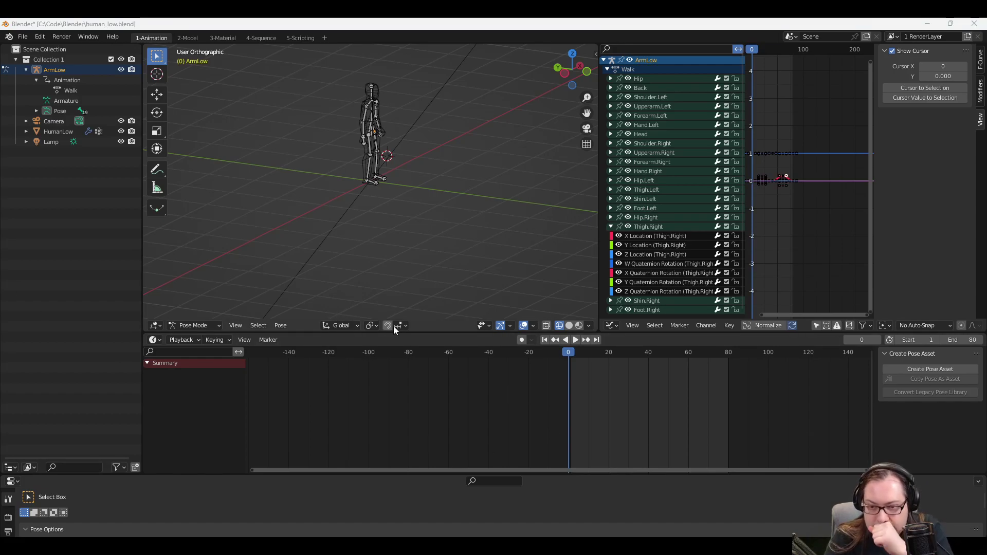
left_click(89, 37)
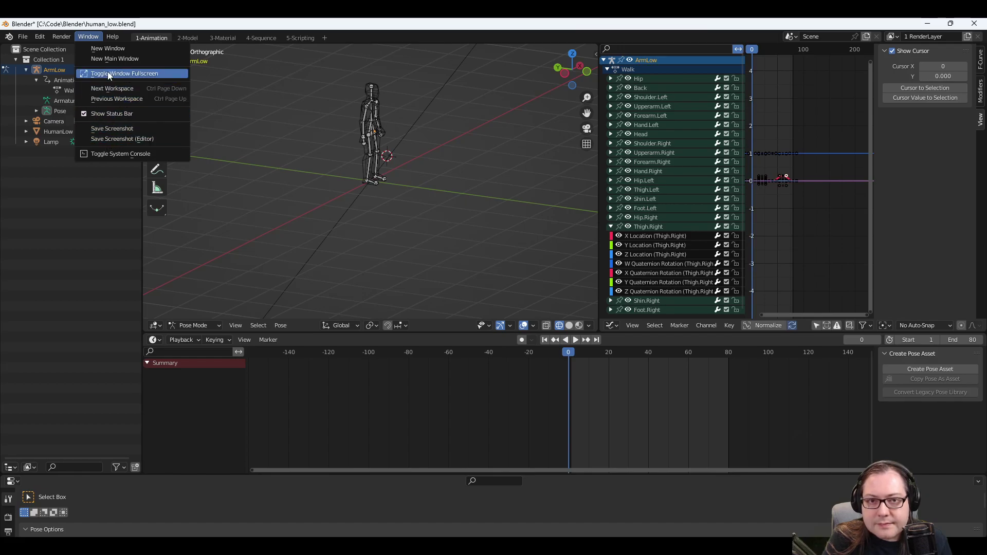
key("Escape")
left_click(56, 38)
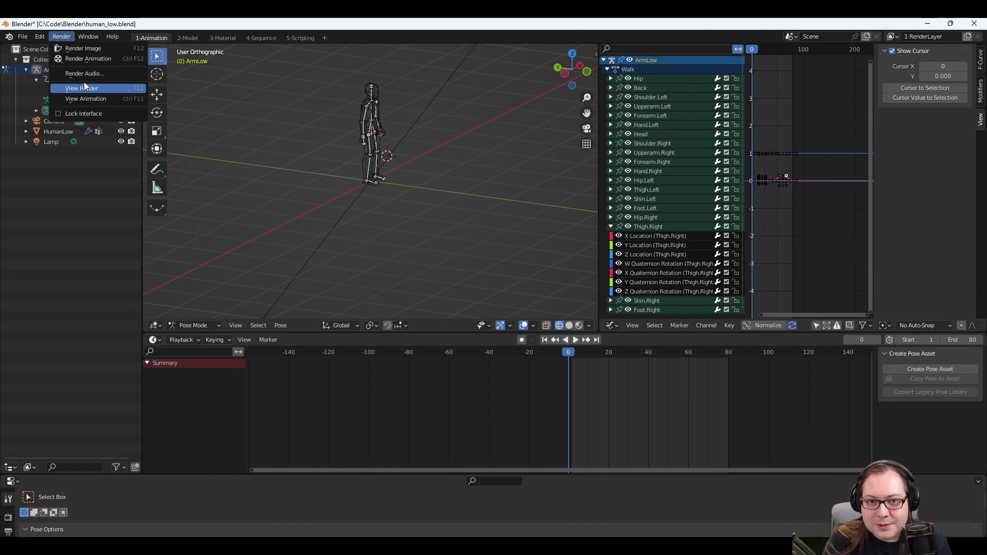
left_click(41, 37)
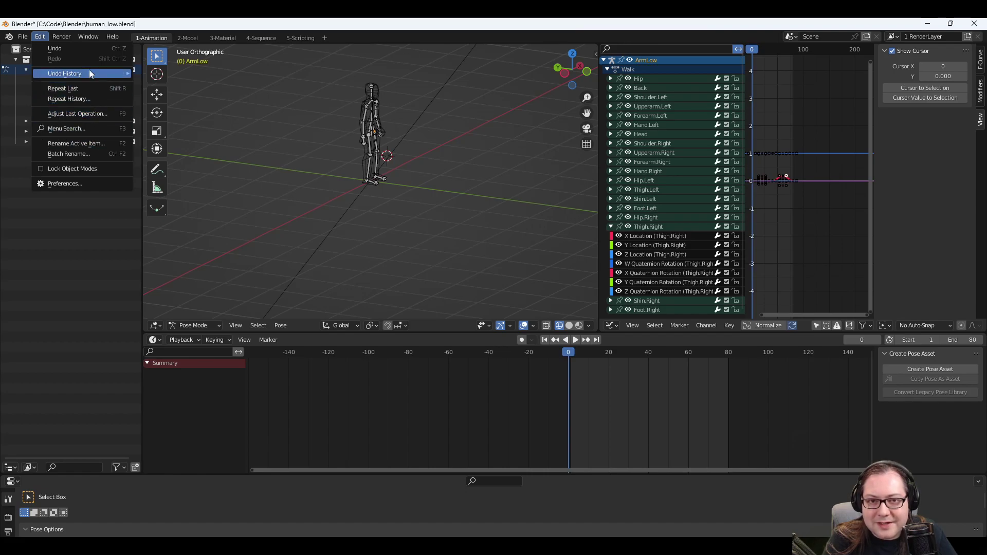
mouse_move(89, 75)
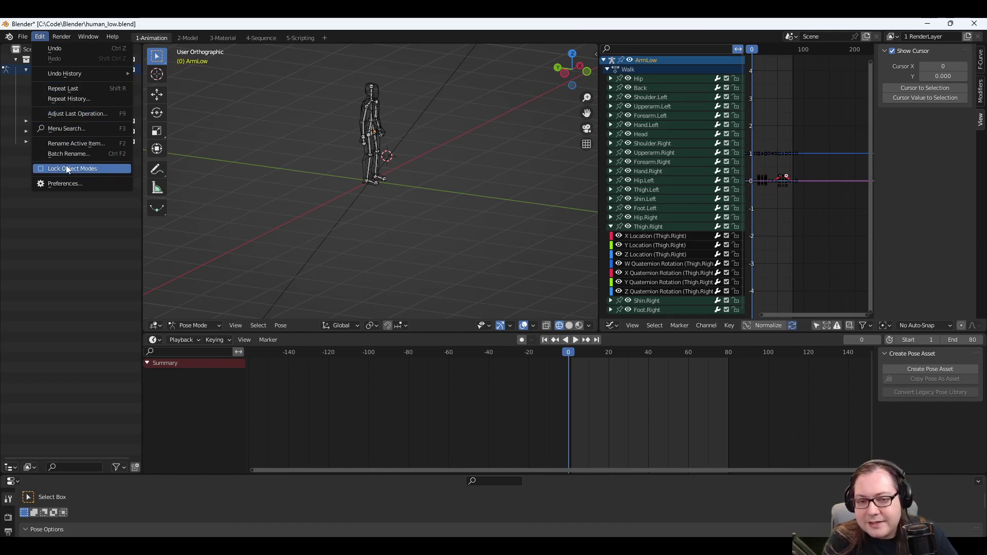
left_click(67, 181)
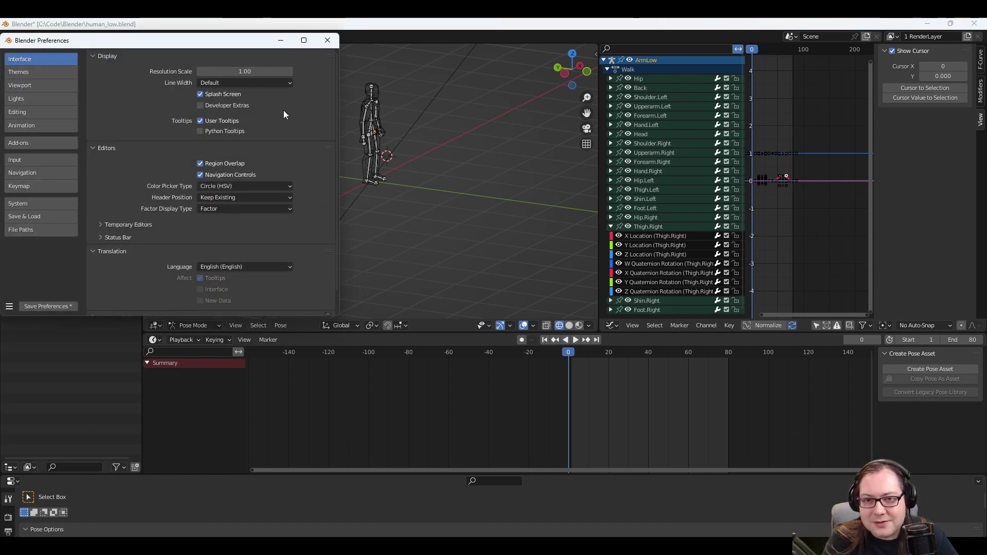
left_click(327, 40)
left_click(24, 36)
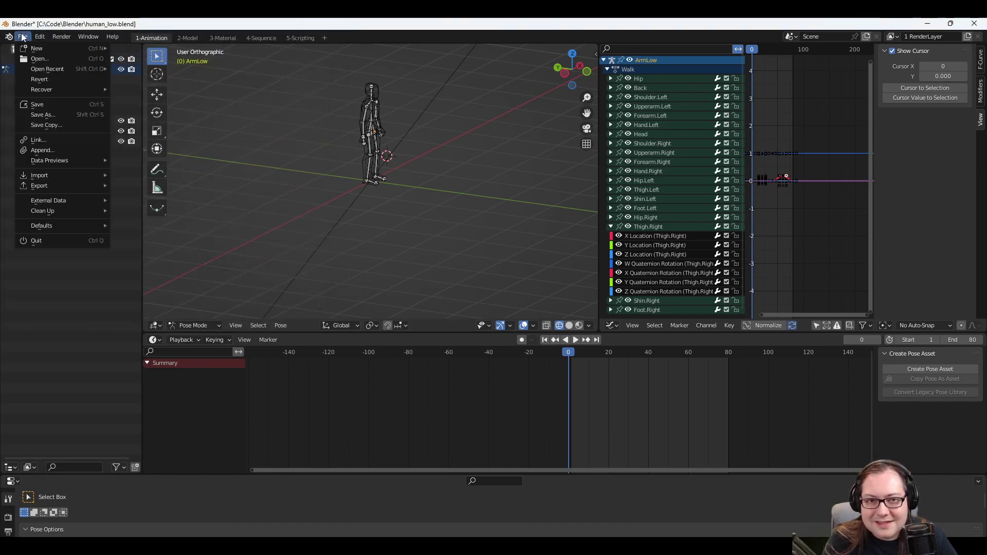
left_click(38, 39)
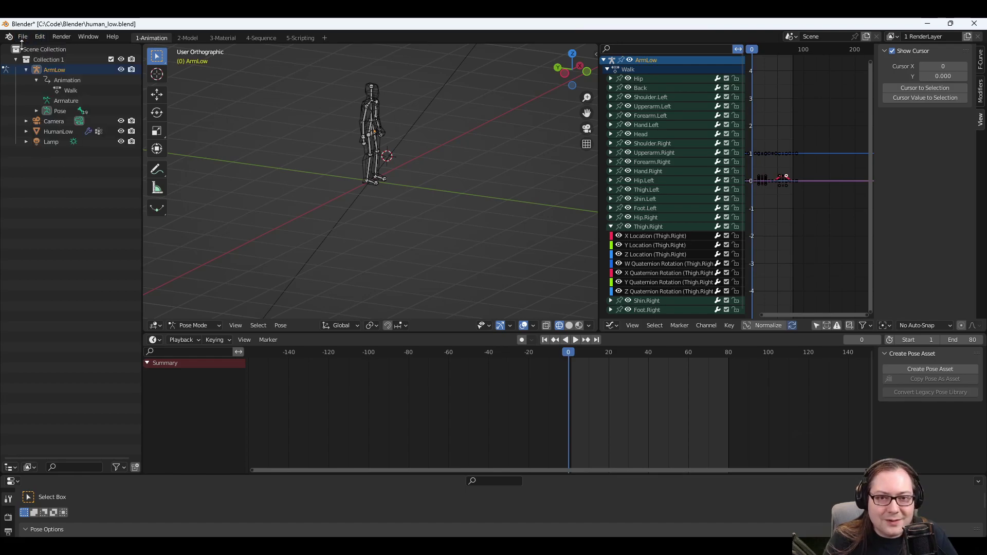
left_click(26, 34)
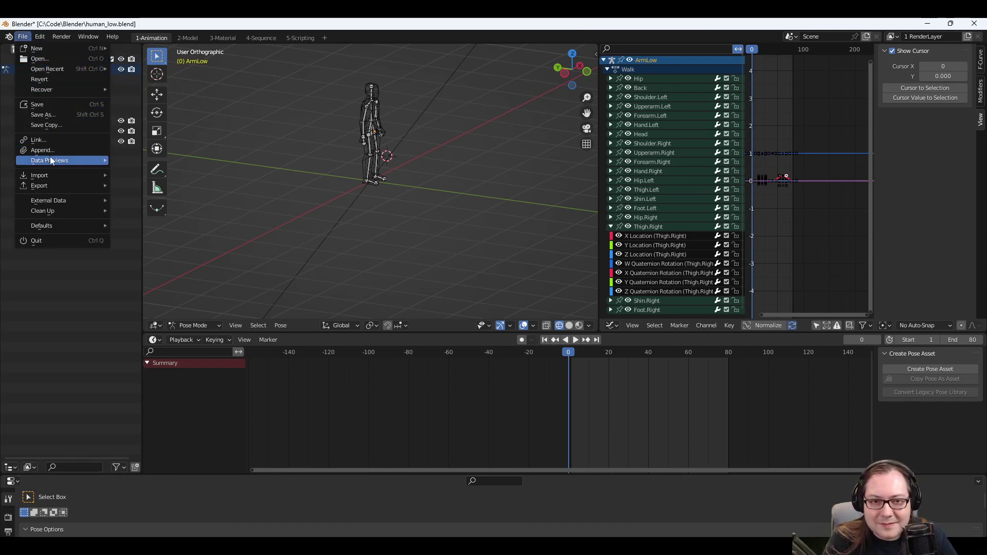
mouse_move(51, 161)
mouse_move(58, 201)
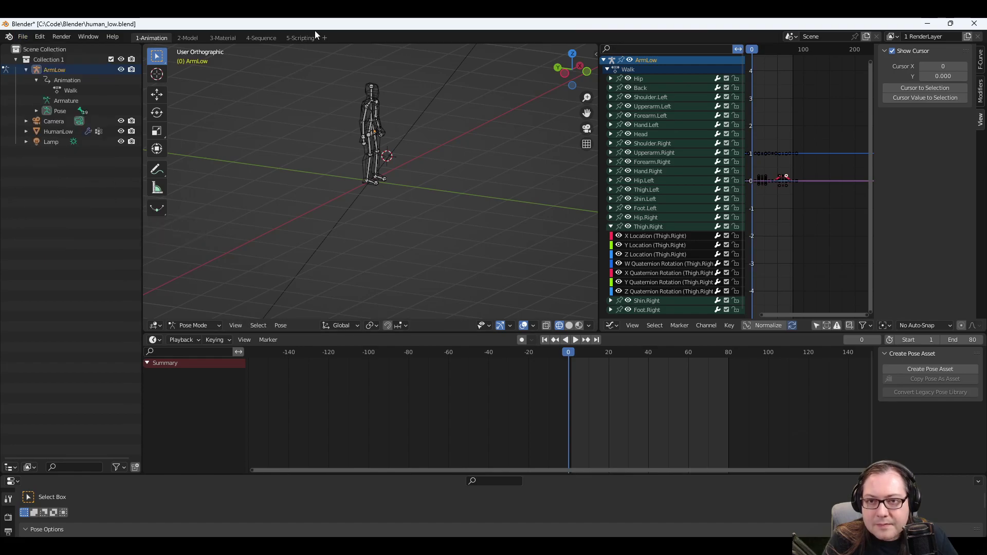
left_click(109, 37)
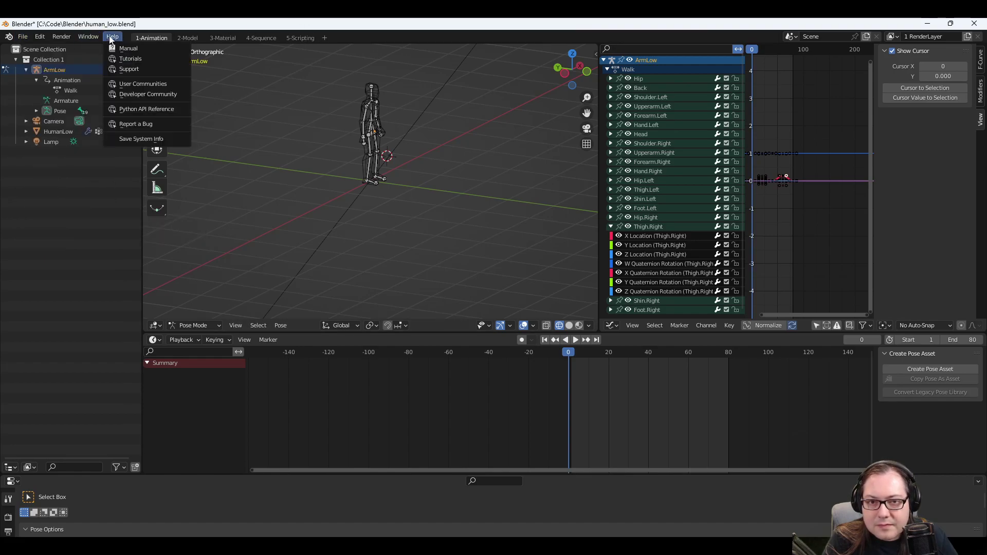
Orbit to a front view of the armature and inspect the auto-key, editor-type and pose keyframe menus.
left_click(110, 36)
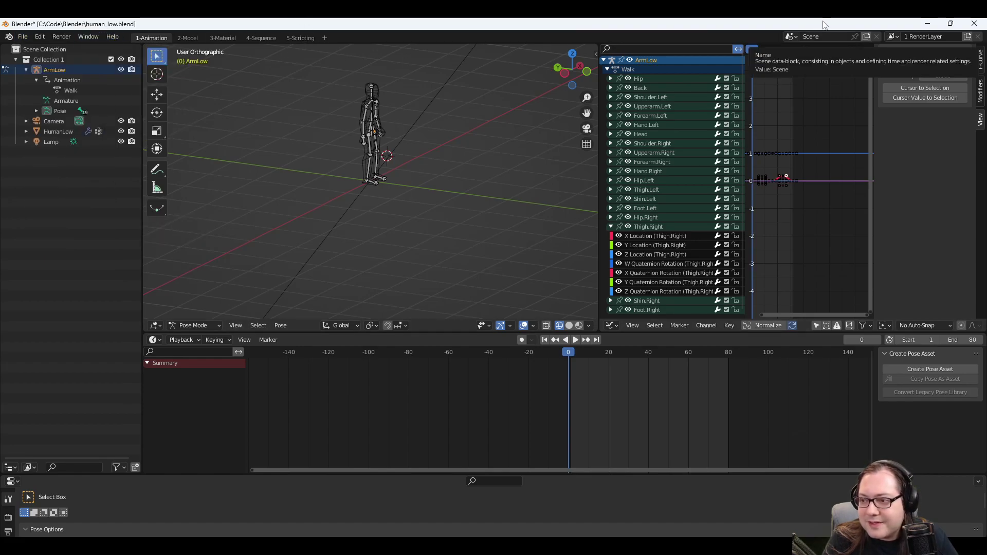
middle_click_drag(373, 164, 450, 142)
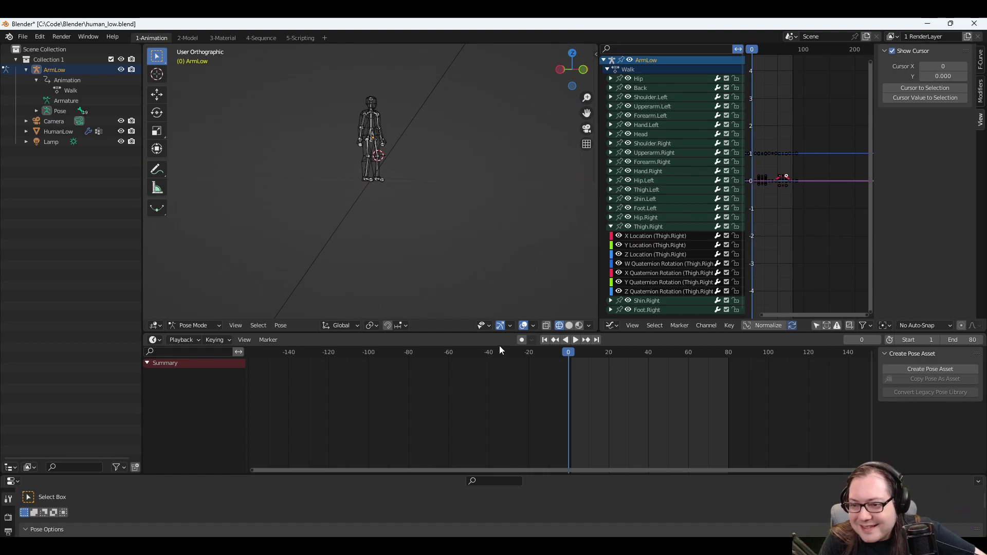
left_click(532, 340)
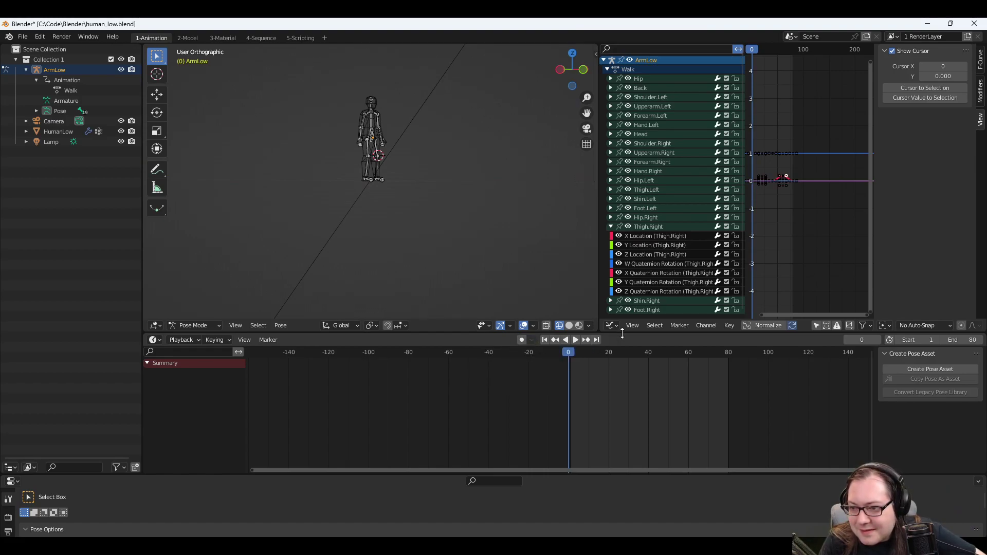
right_click(803, 338)
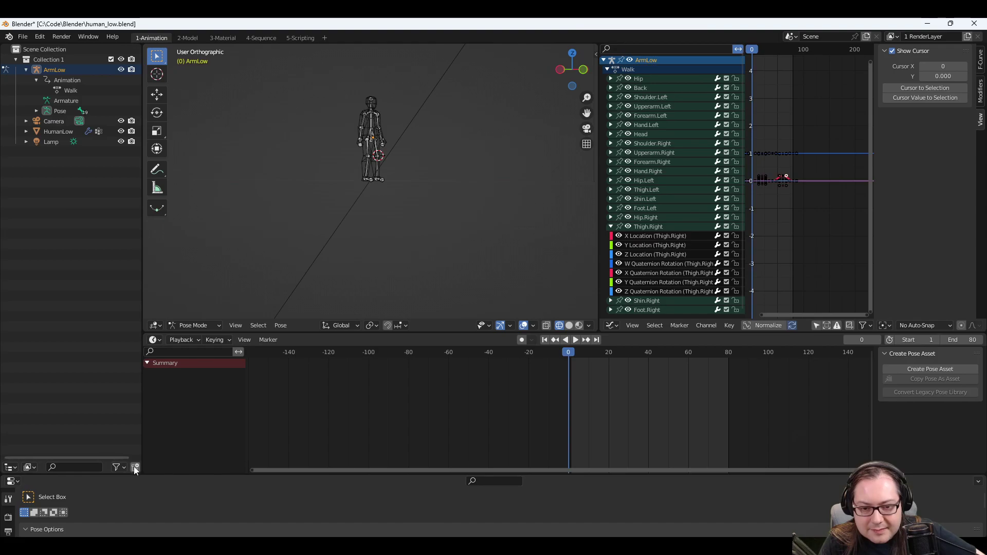
left_click(11, 467)
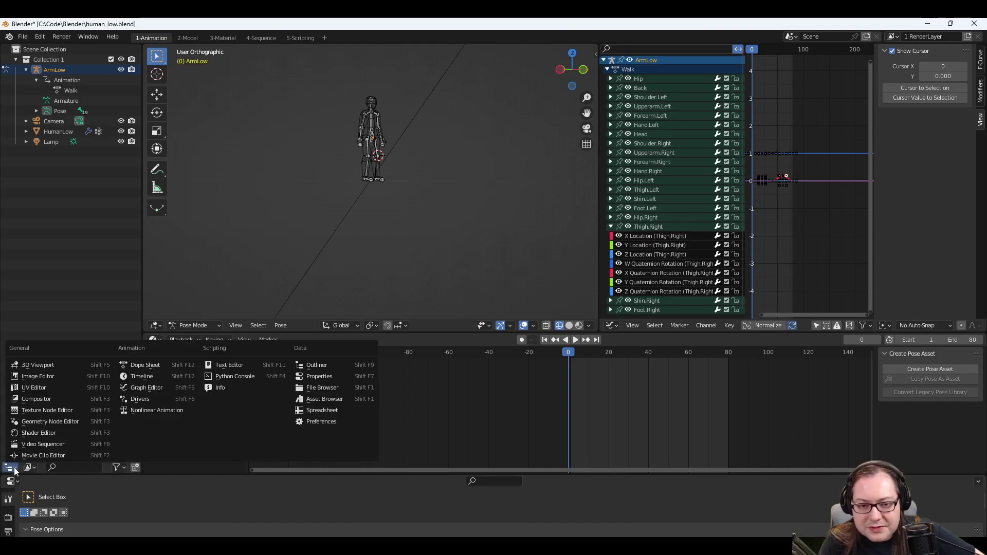
left_click(18, 468)
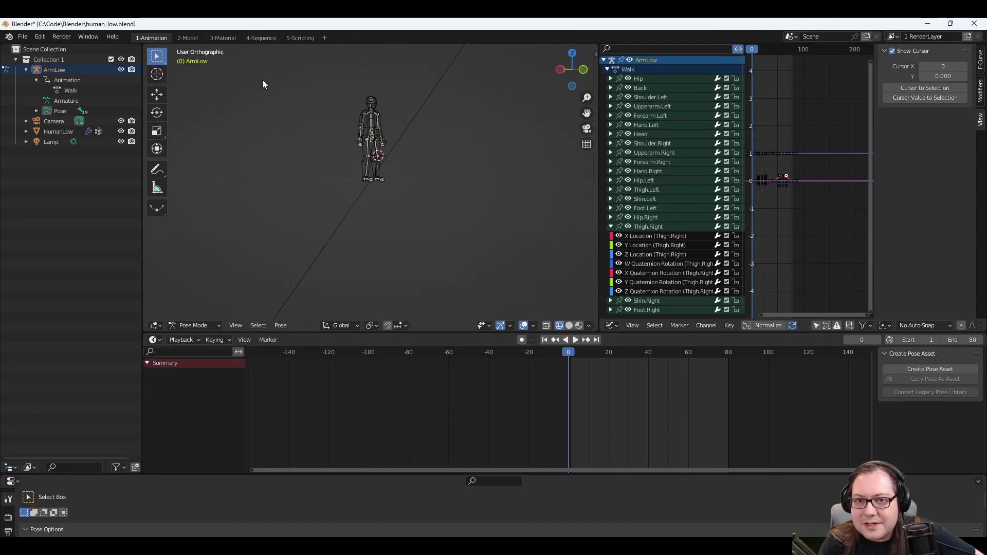
right_click(435, 146)
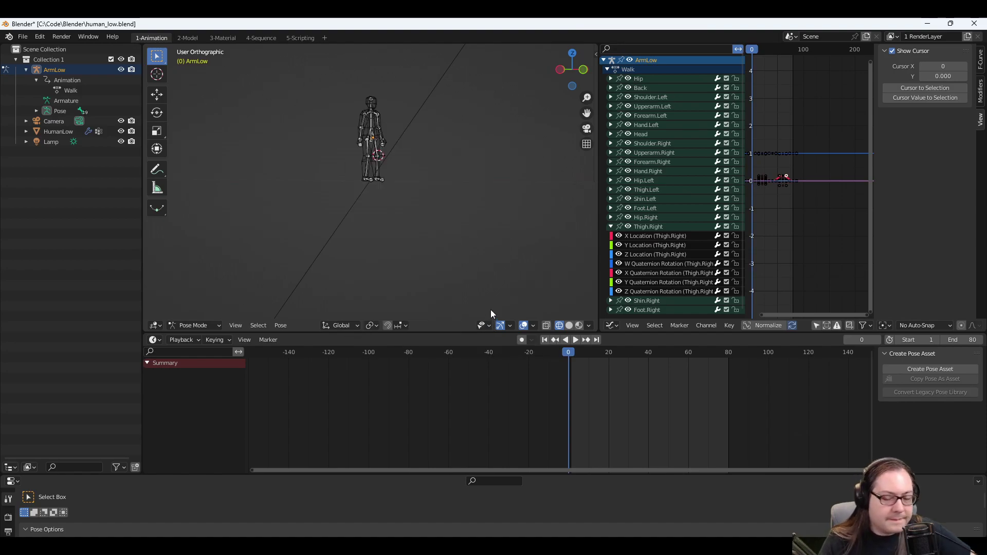
Select the Shin.Left bone and orbit around the armature from several angles.
left_click(378, 169)
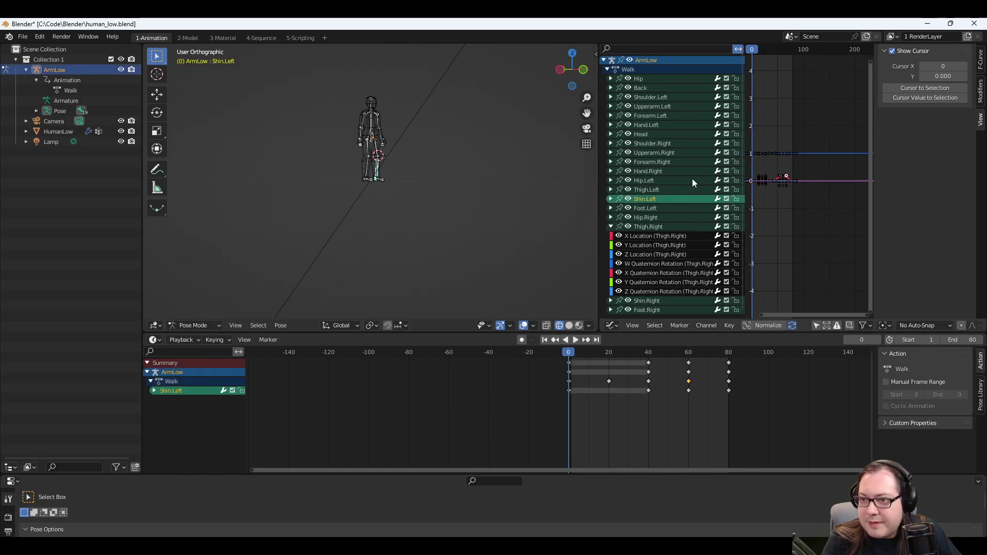
scroll(689, 249, "down", 1)
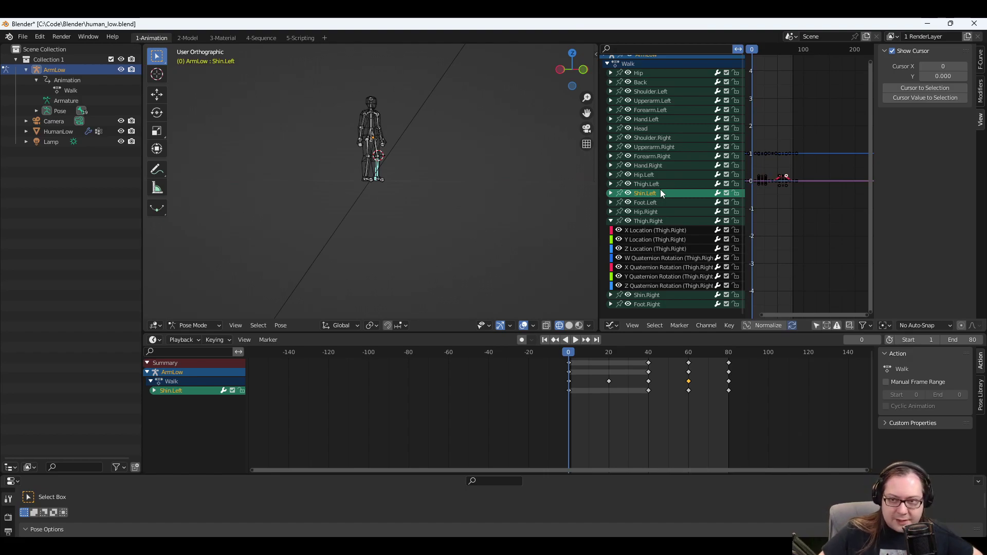
scroll(396, 150, "up", 3)
scroll(396, 149, "up", 2)
middle_click_drag(463, 120, 428, 133)
scroll(396, 153, "down", 2)
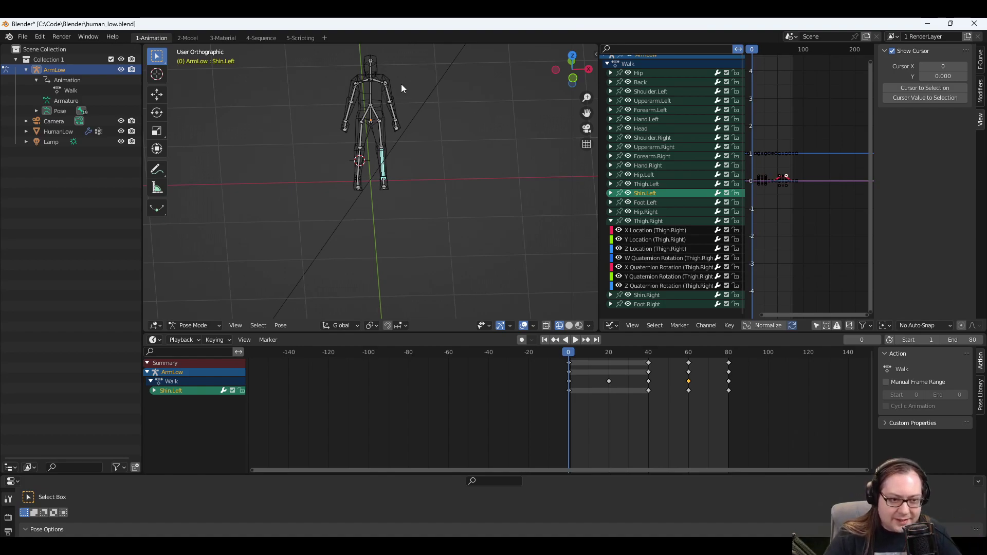
middle_click_drag(350, 147, 424, 192)
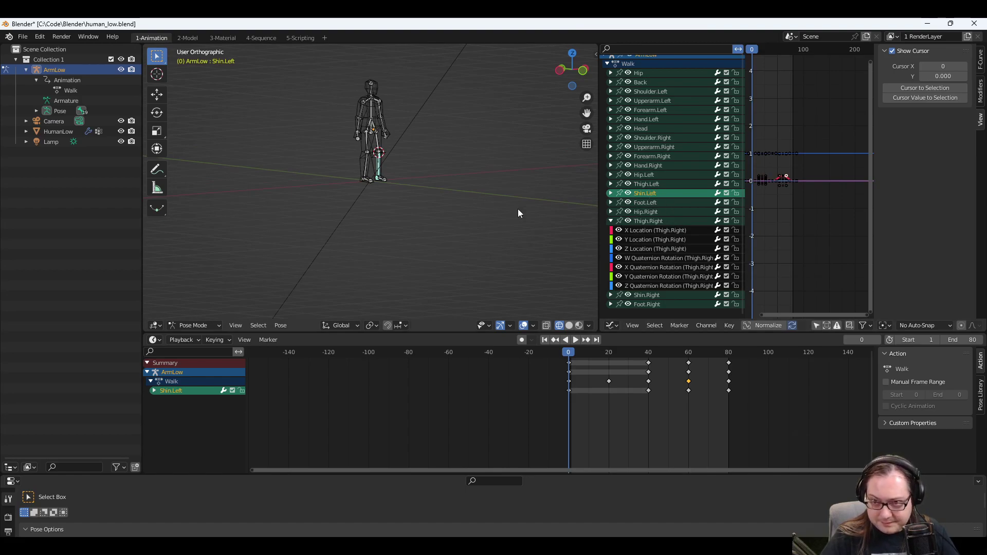
scroll(483, 195, "up", 2)
middle_click_drag(426, 119, 401, 132)
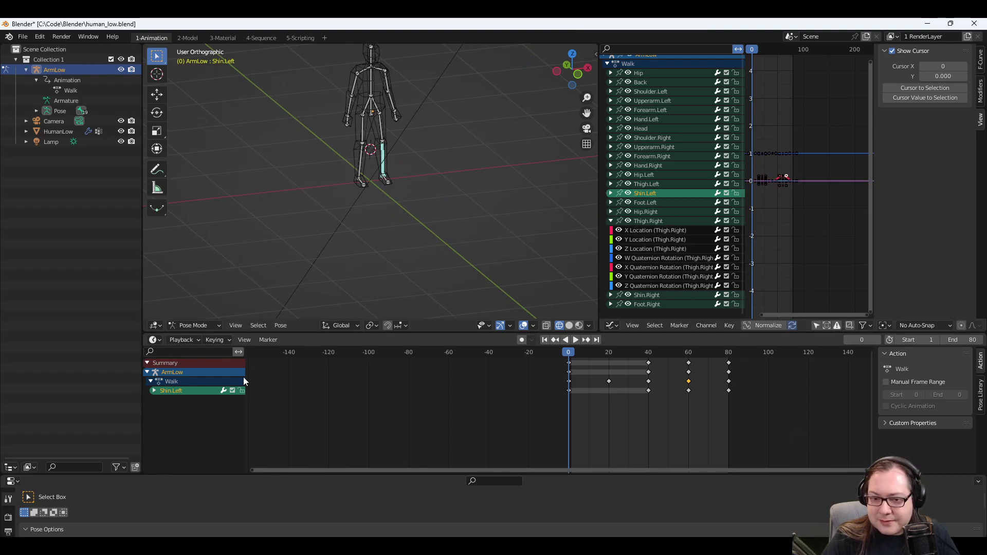
Inspect the Walk action and Shin.Left channels, expanding and collapsing its curves.
left_click(173, 381)
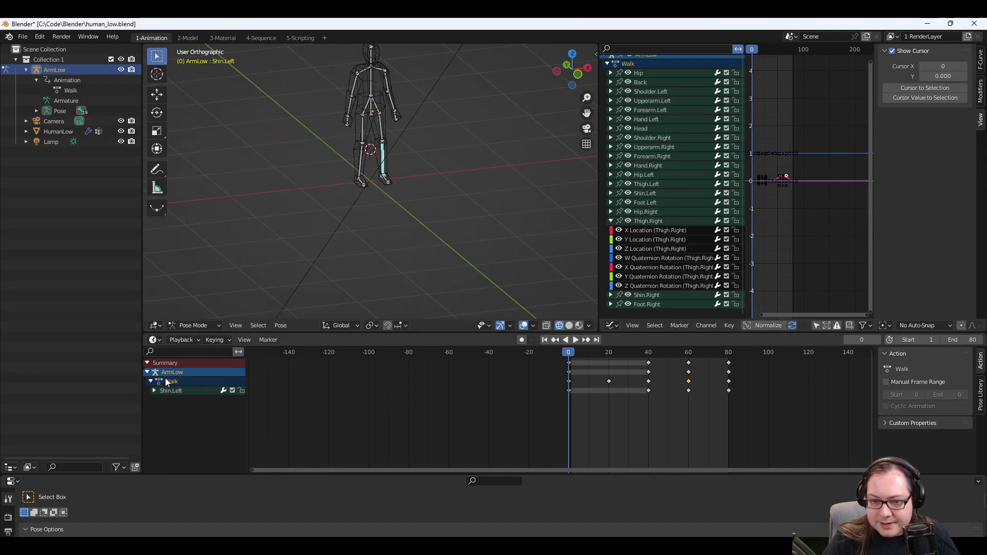
left_click(173, 372)
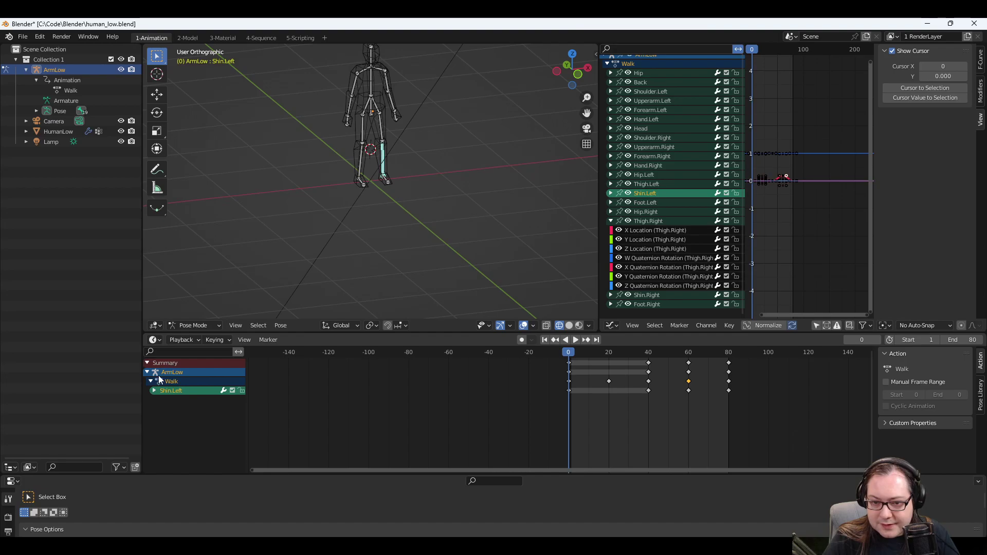
left_click(180, 379)
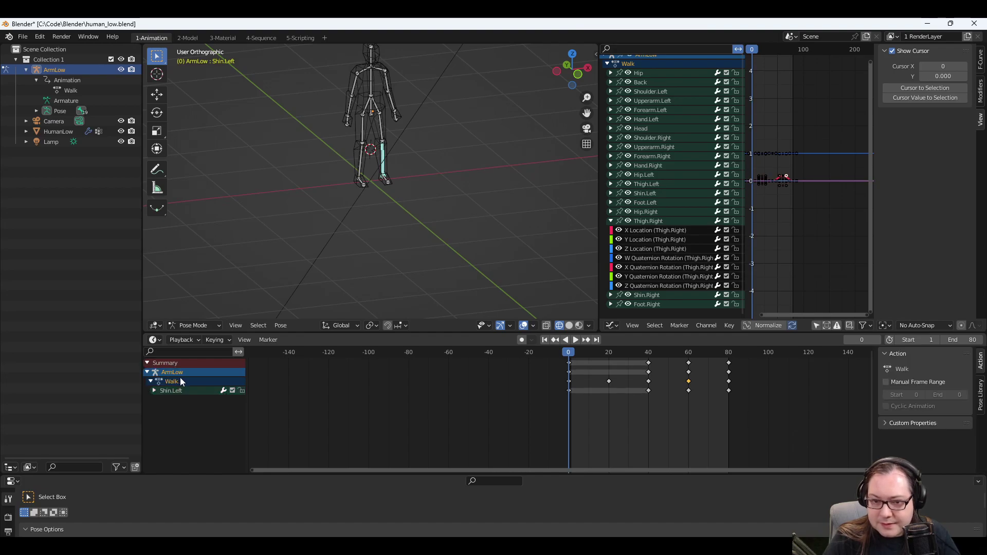
left_click(155, 390)
left_click(155, 391)
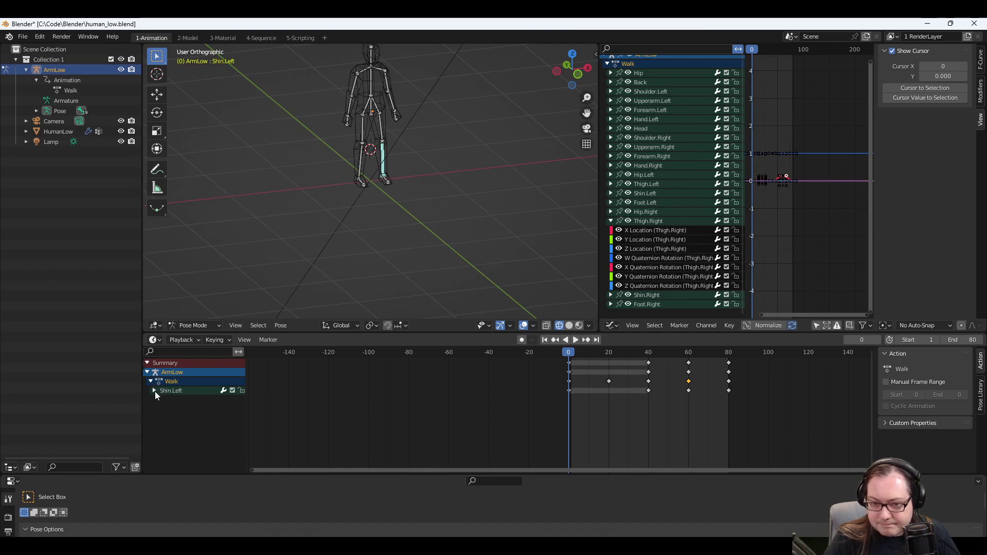
left_click(154, 391)
left_click(154, 390)
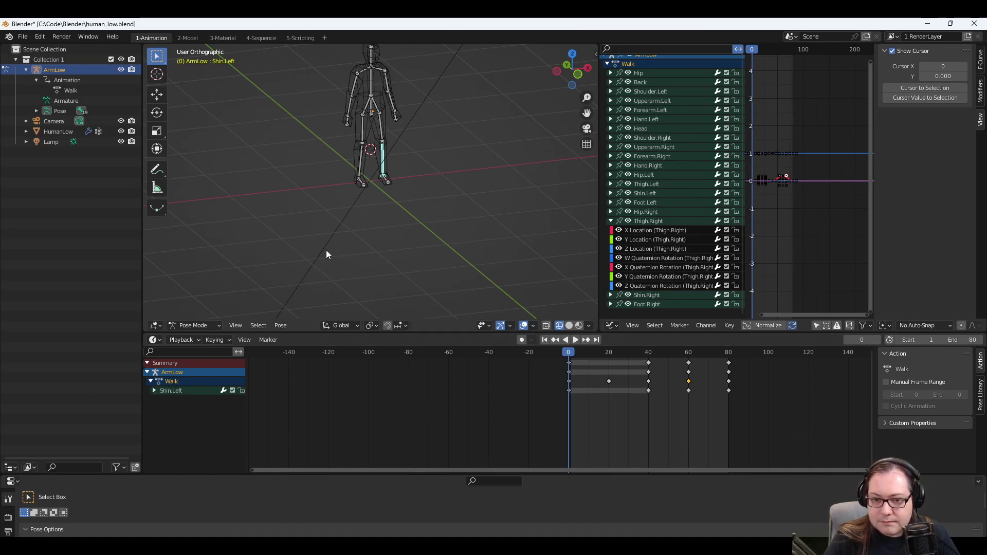
left_click(180, 390)
right_click(178, 390)
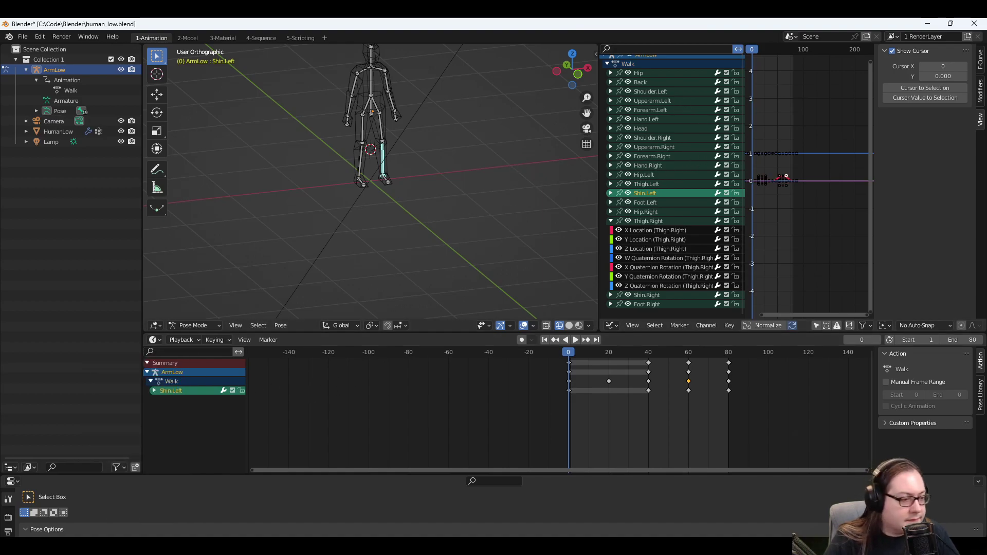
right_click(718, 340)
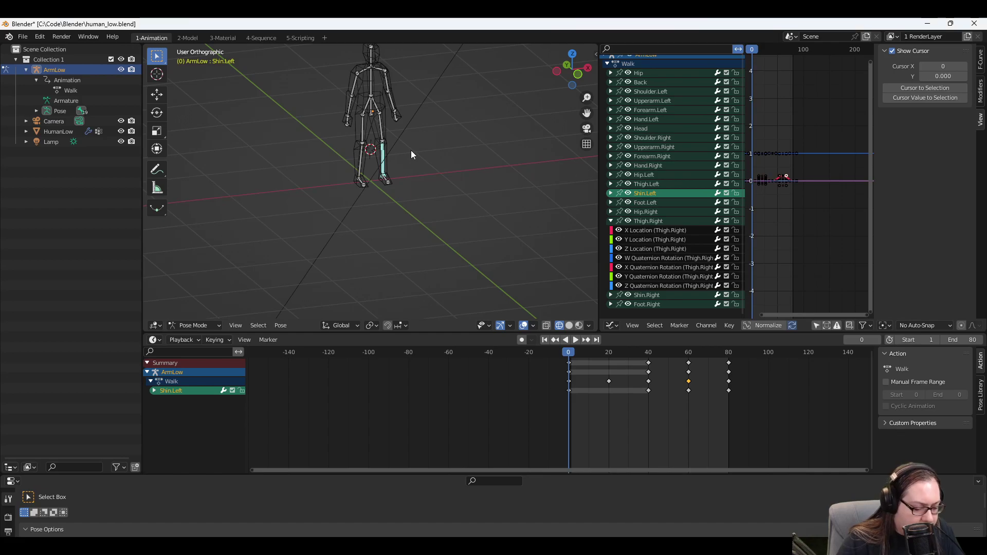
Turn the 3D viewport into a Dope Sheet of the Walk action's bone keyframes, briefly visiting the Modeling workspace.
key("shift+F12")
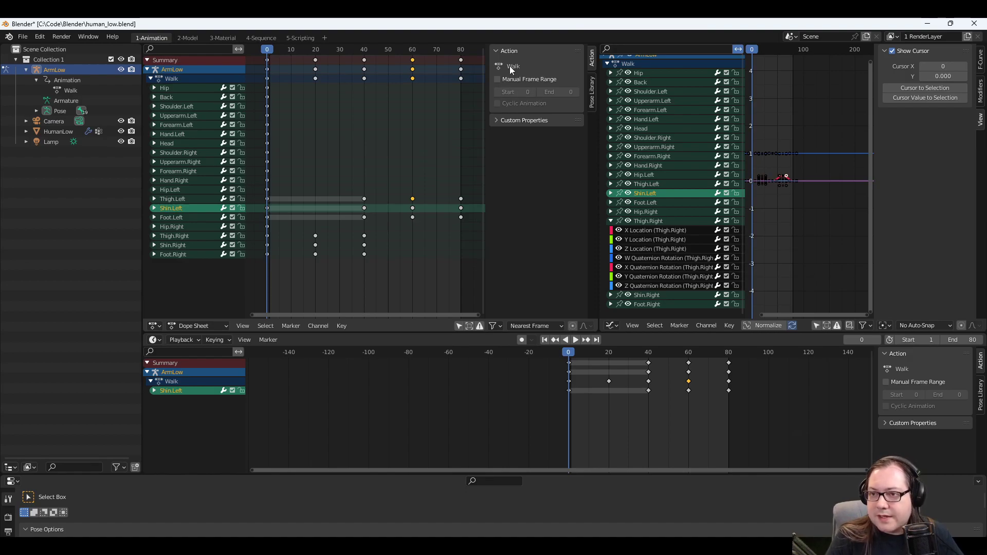
left_click(498, 120)
left_click(492, 119)
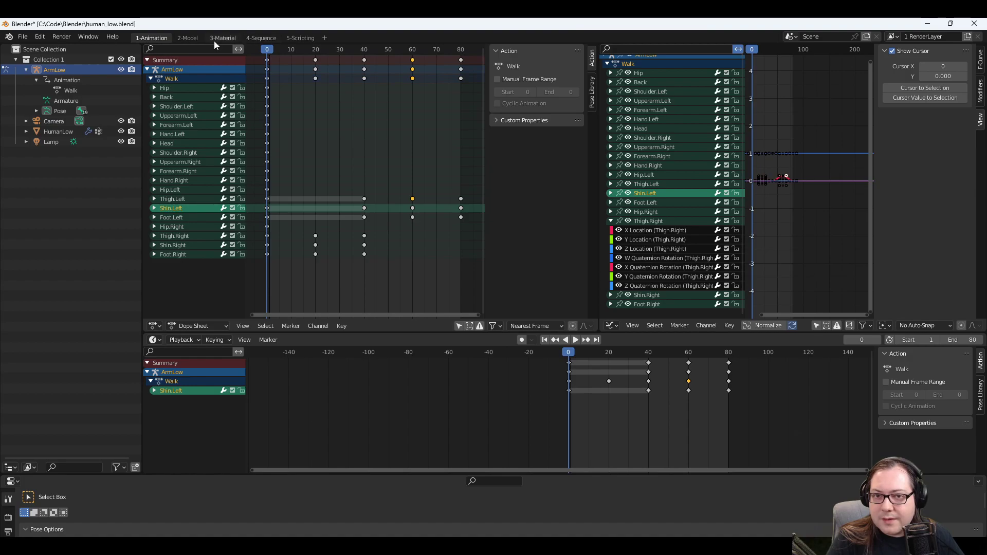
left_click(182, 38)
left_click(152, 38)
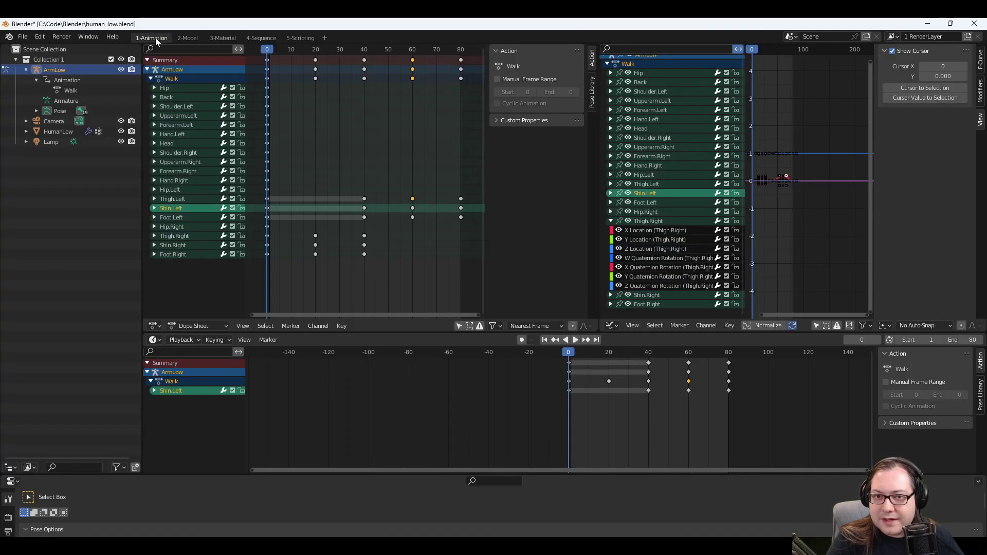
left_click(23, 36)
Reopen human_low.blend from Open Recent, discarding the unsaved changes.
mouse_move(66, 208)
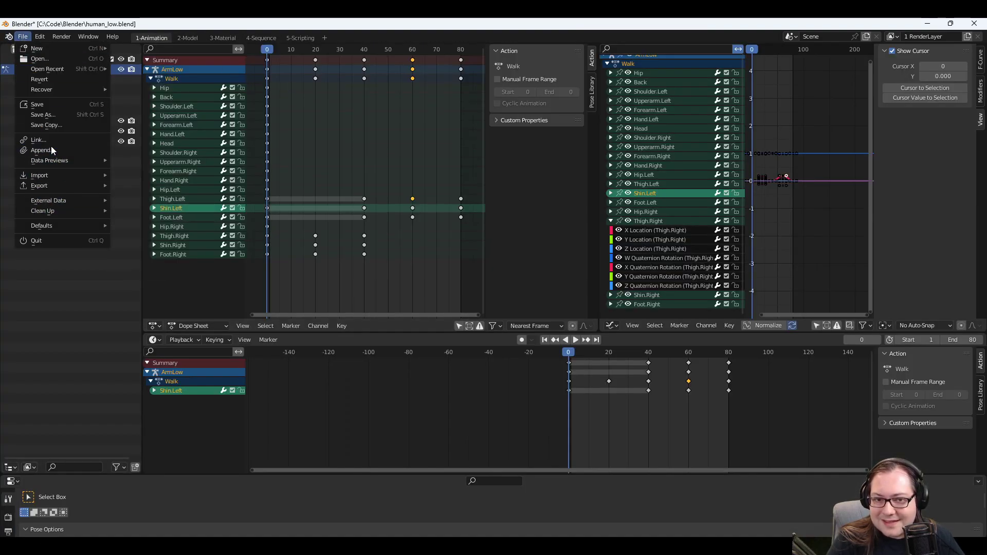
mouse_move(62, 70)
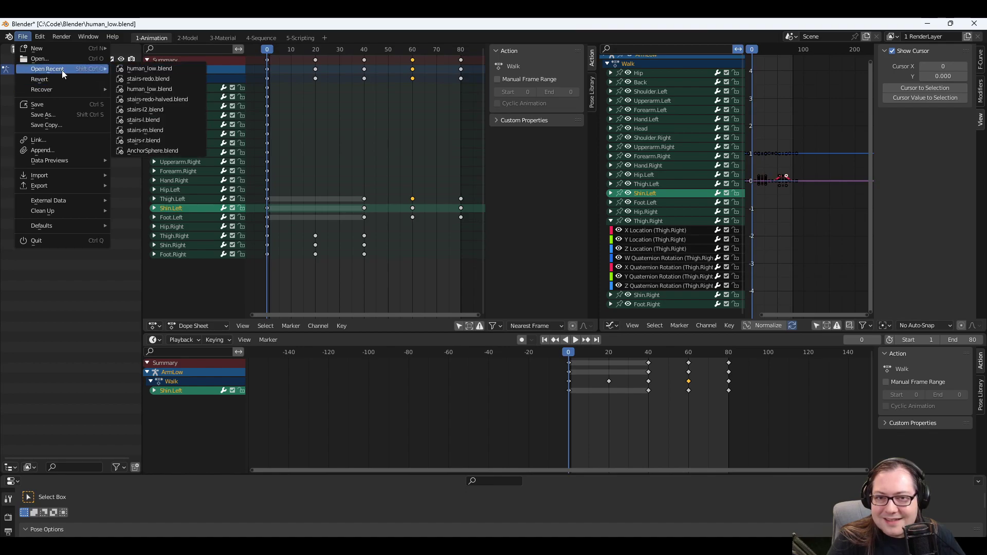
left_click(159, 69)
left_click(525, 307)
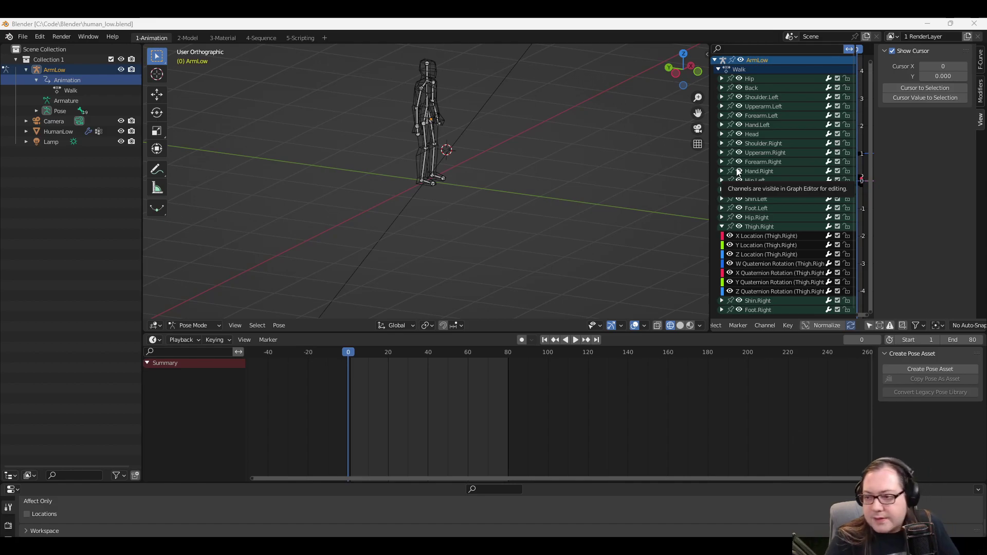
Collapse and re-expand the Create Pose Asset panel, then narrow the timeline sidebar slightly.
left_click(883, 352)
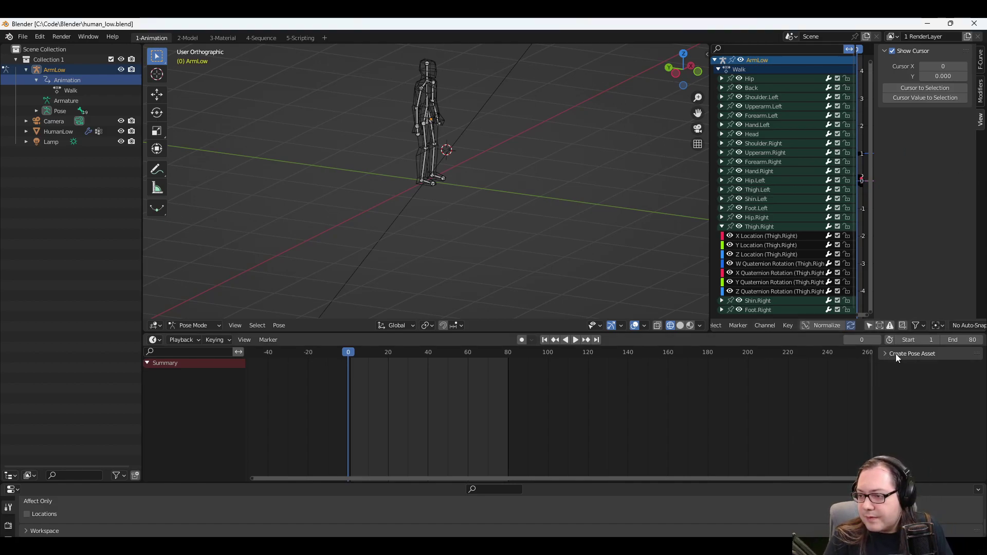
left_click(900, 354)
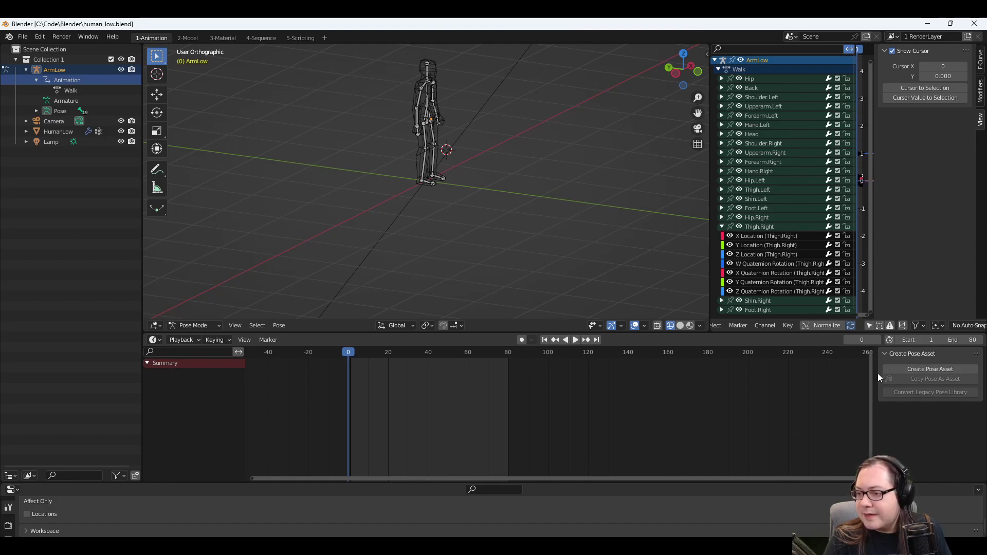
mouse_move(875, 373)
left_mouse_down()
mouse_move(712, 376)
mouse_move(903, 379)
mouse_move(885, 379)
left_mouse_up()
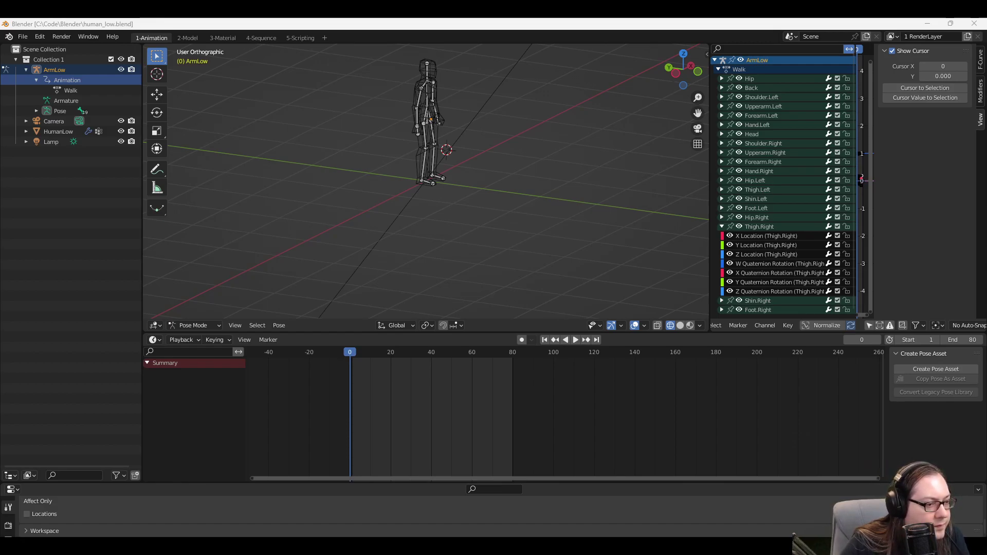
left_click(22, 37)
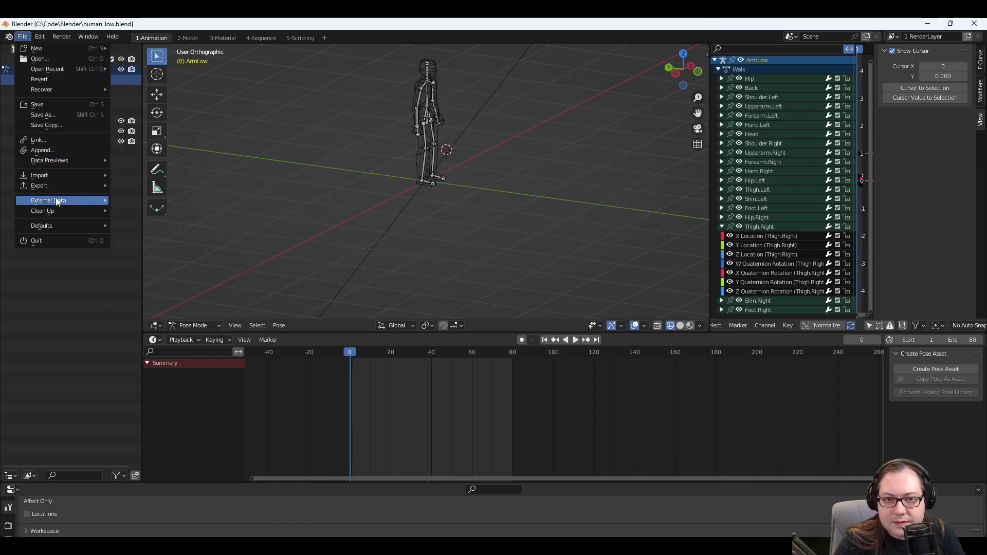
Look through the Edit and Window menus, then open Blender Preferences from the Edit menu.
mouse_move(41, 36)
mouse_move(99, 39)
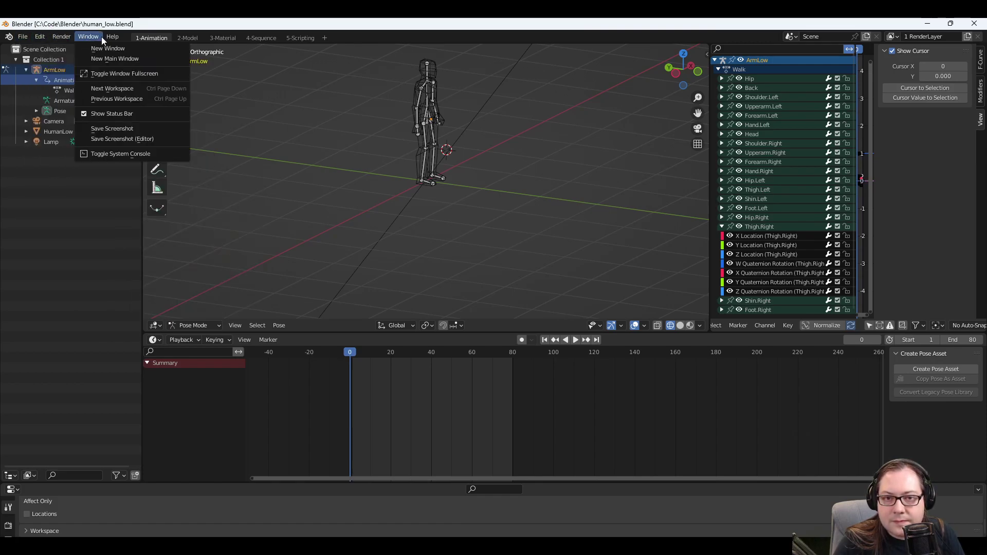
key("Escape")
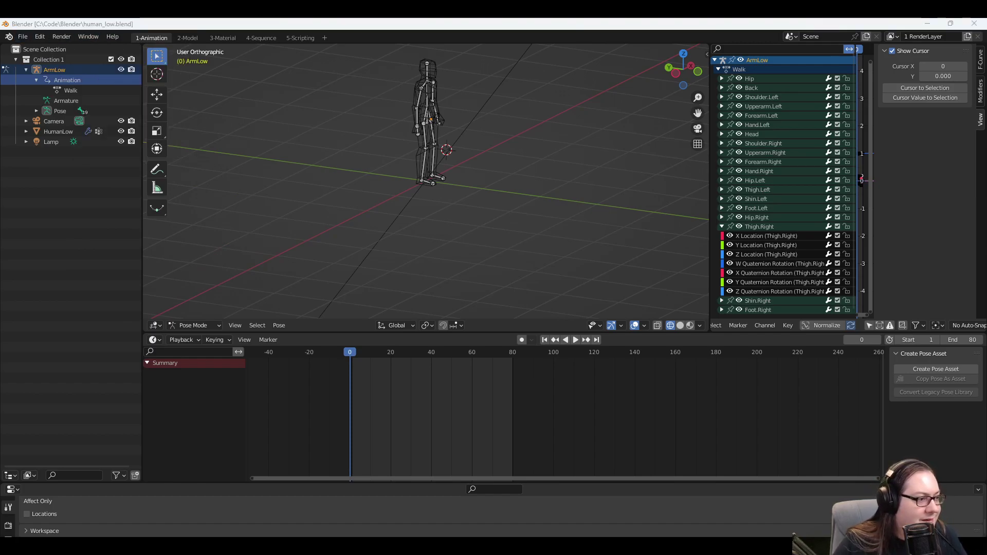
left_click(43, 38)
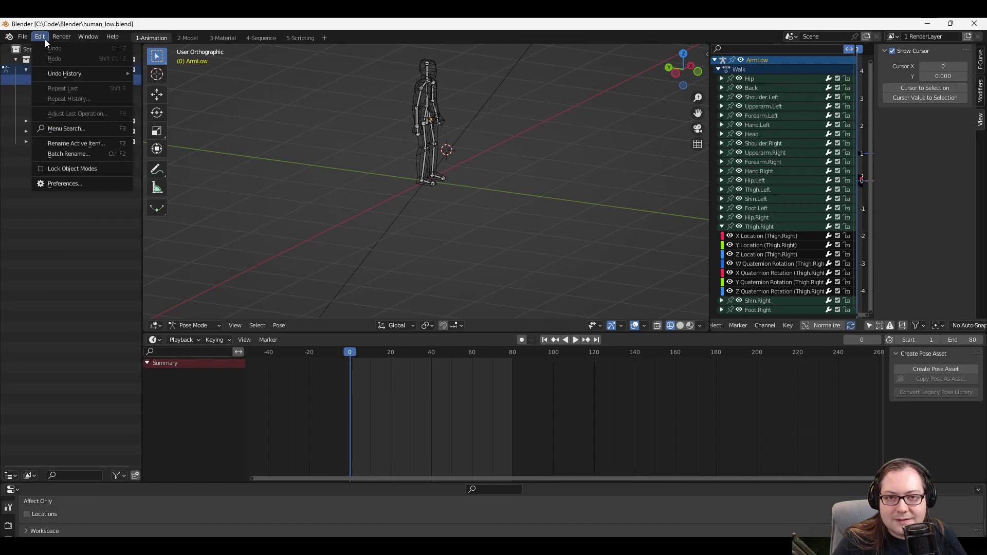
left_click(54, 184)
Review the Animation preferences in a centred Preferences window, then close it.
left_click(23, 129)
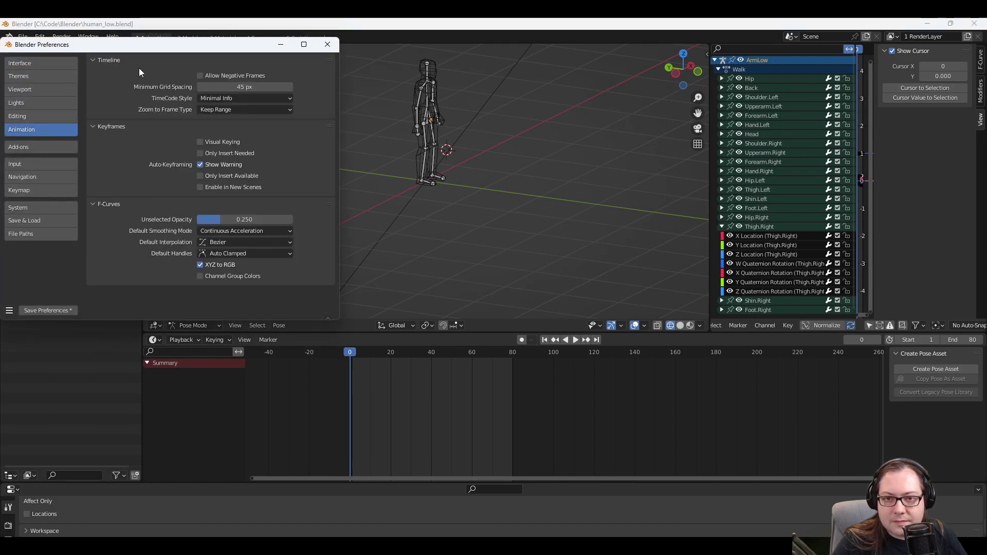
left_click_drag(204, 49, 439, 75)
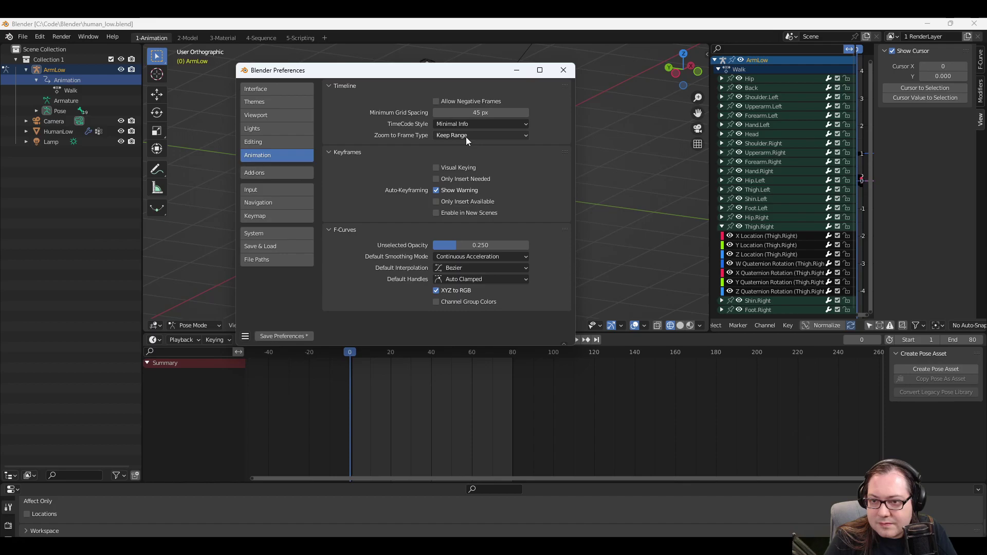
left_click(562, 71)
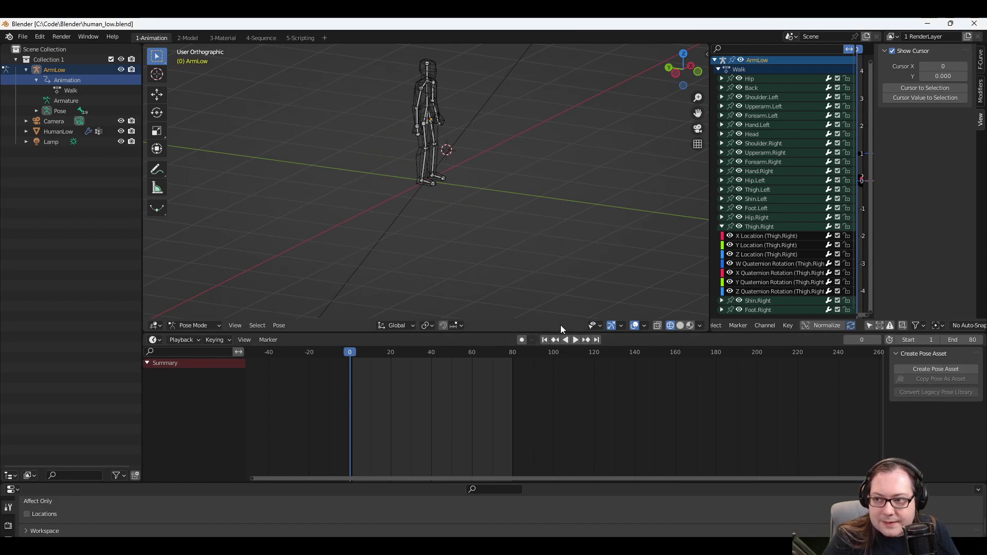
Collapse Thigh.Right's curves, narrow the Graph Editor channel list, and check the F-Curve, Modifiers and View tabs.
scroll(796, 227, "down", 1)
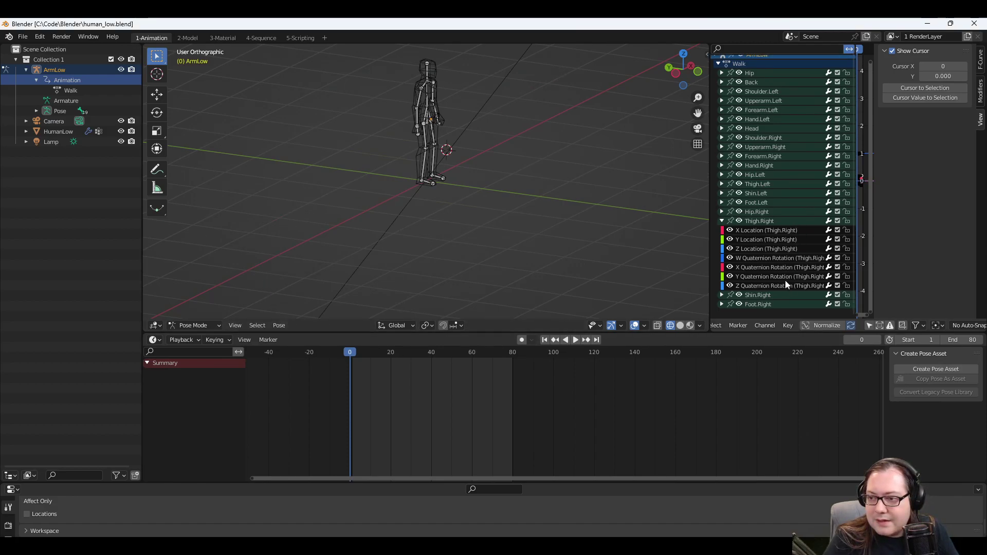
scroll(786, 285, "up", 1)
left_click(721, 226)
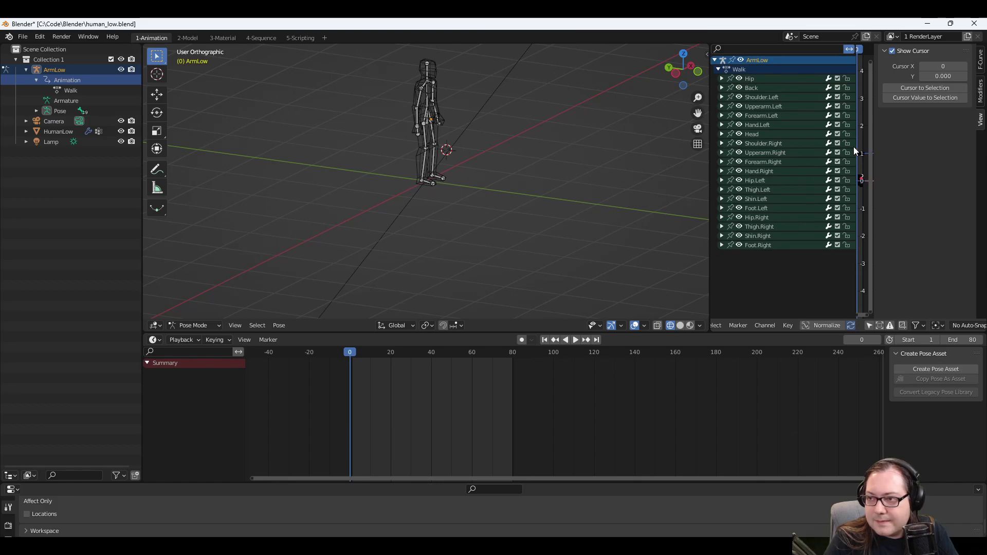
left_click_drag(854, 150, 809, 152)
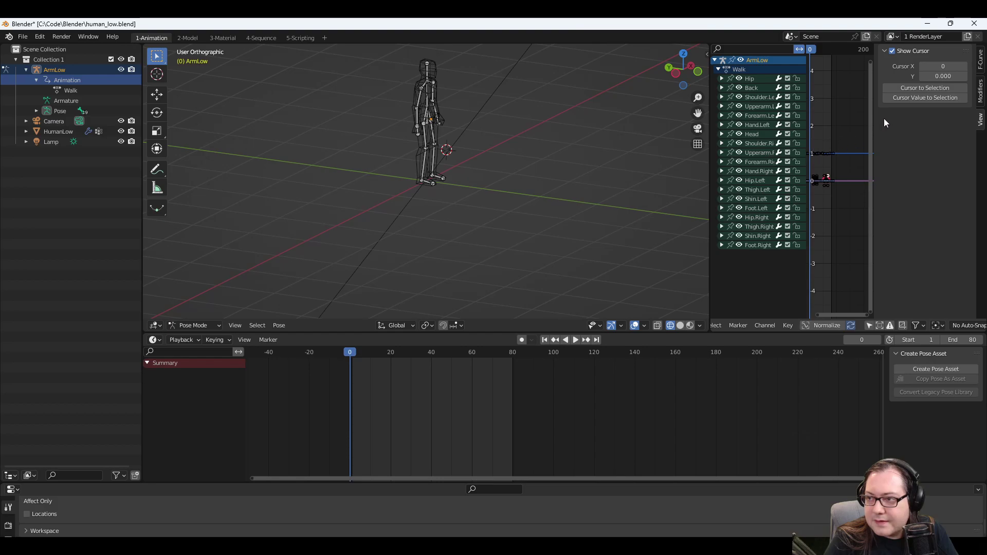
left_click(979, 63)
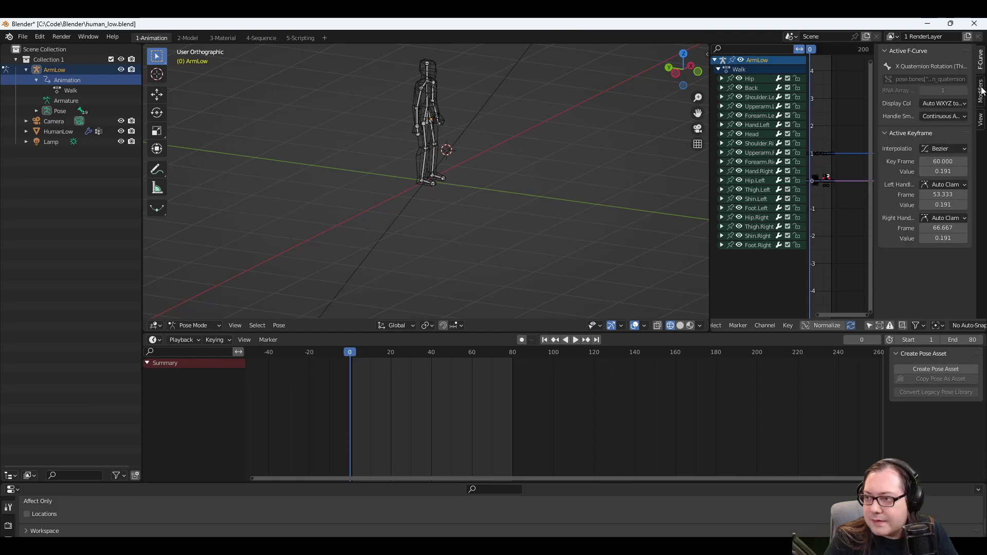
left_click(982, 91)
left_click(982, 122)
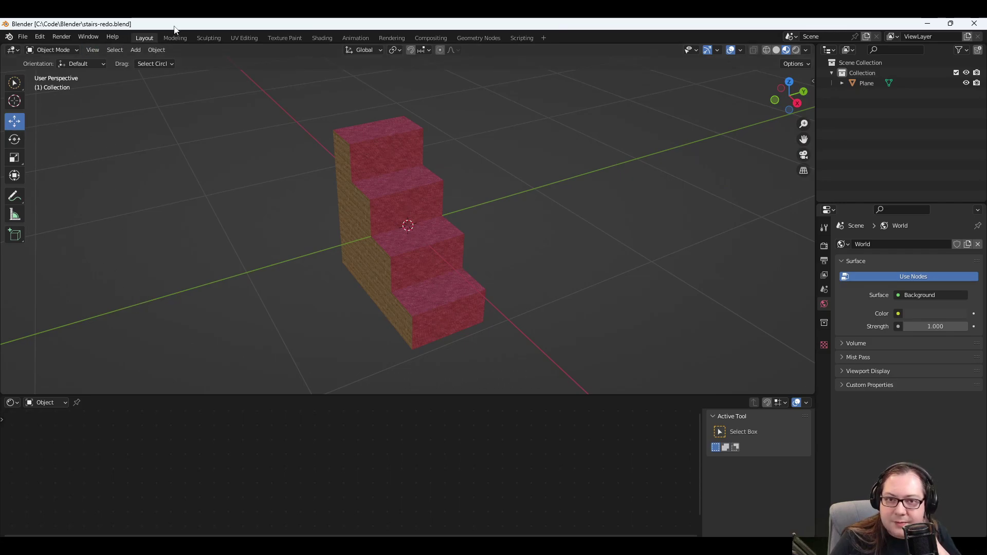
Put stairs-redo.blend in the Animation workspace, inspect its Dope Sheet menus, then return to human_low.blend.
left_click(356, 38)
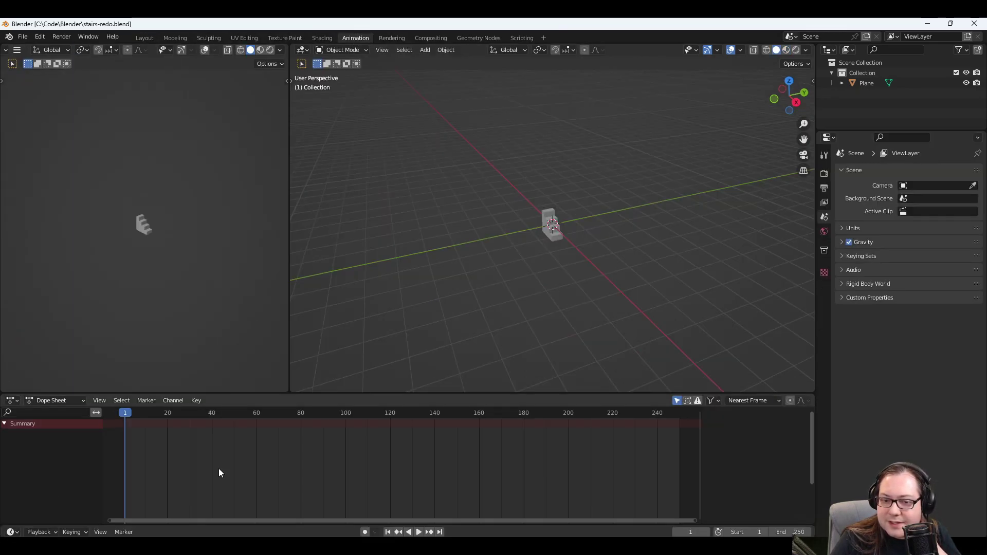
left_click(56, 399)
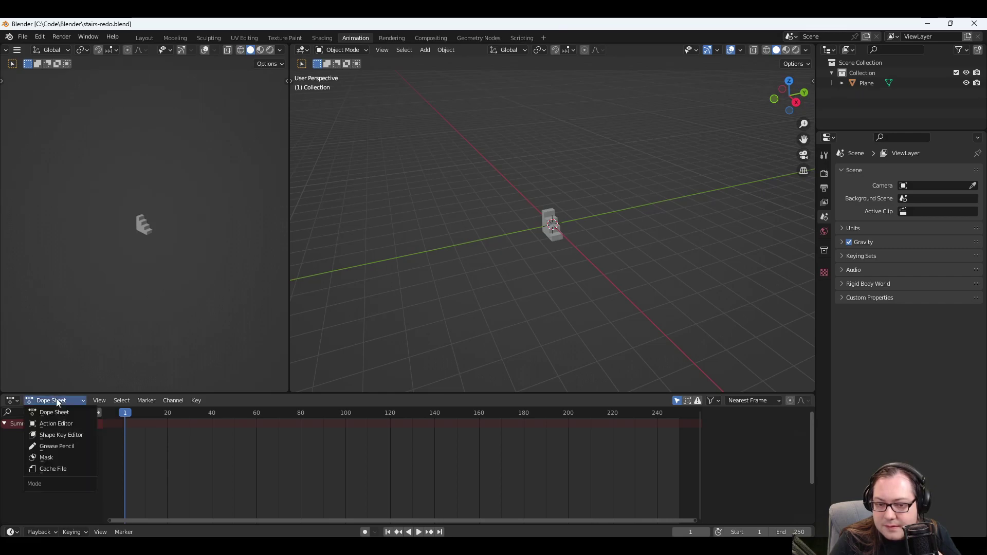
left_click(38, 401)
left_click(15, 403)
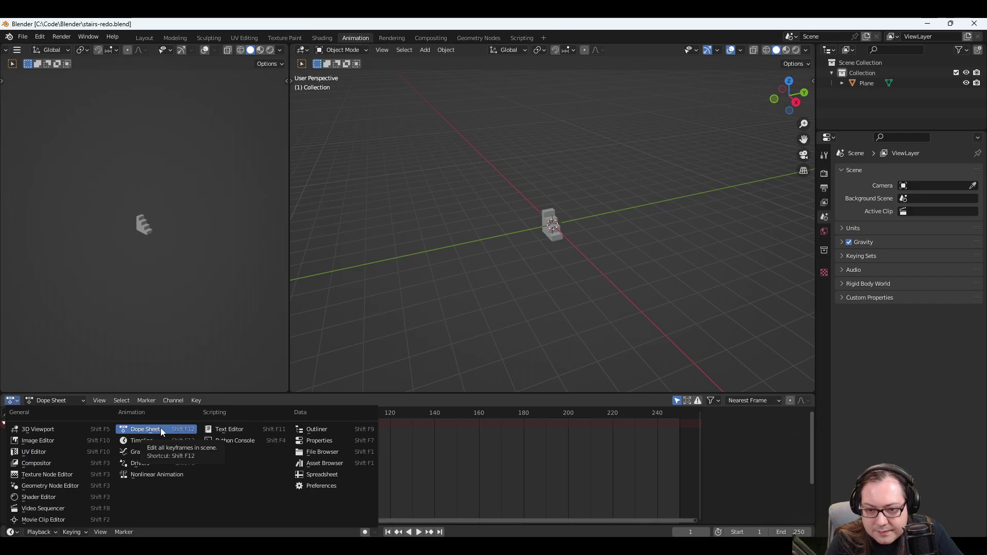
left_click(211, 400)
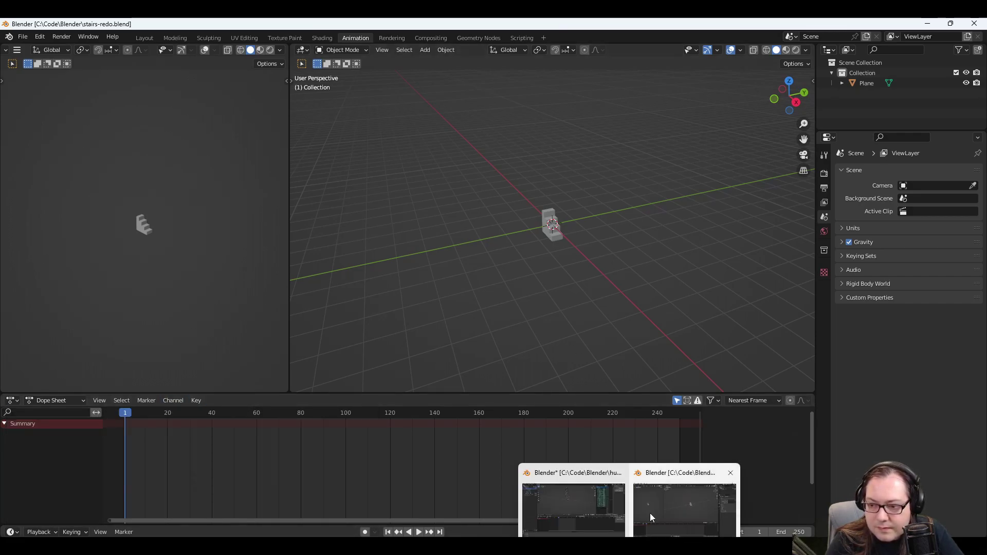
mouse_move(606, 546)
left_click(570, 506)
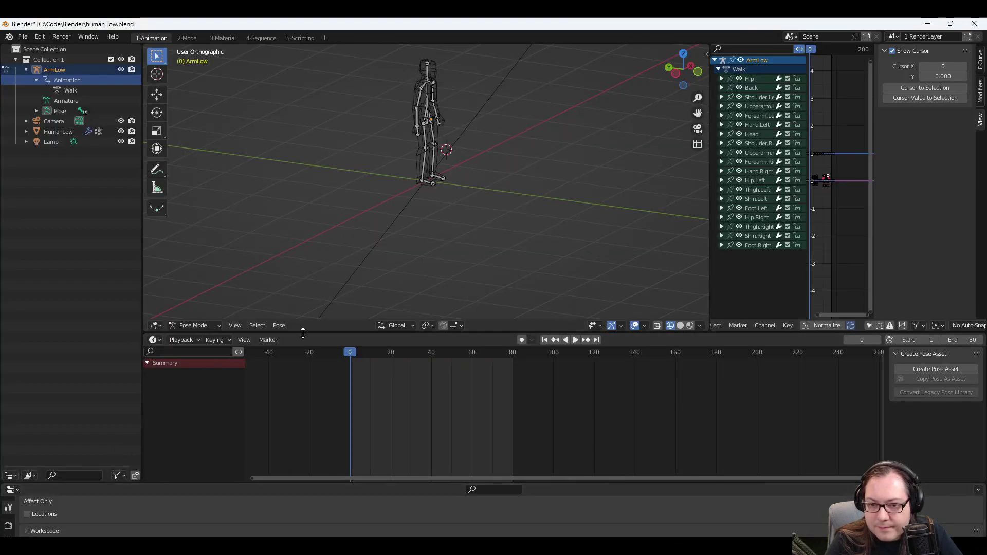
Turn the timeline into a Dope Sheet in Action Editor mode showing the Walk action.
left_click(155, 340)
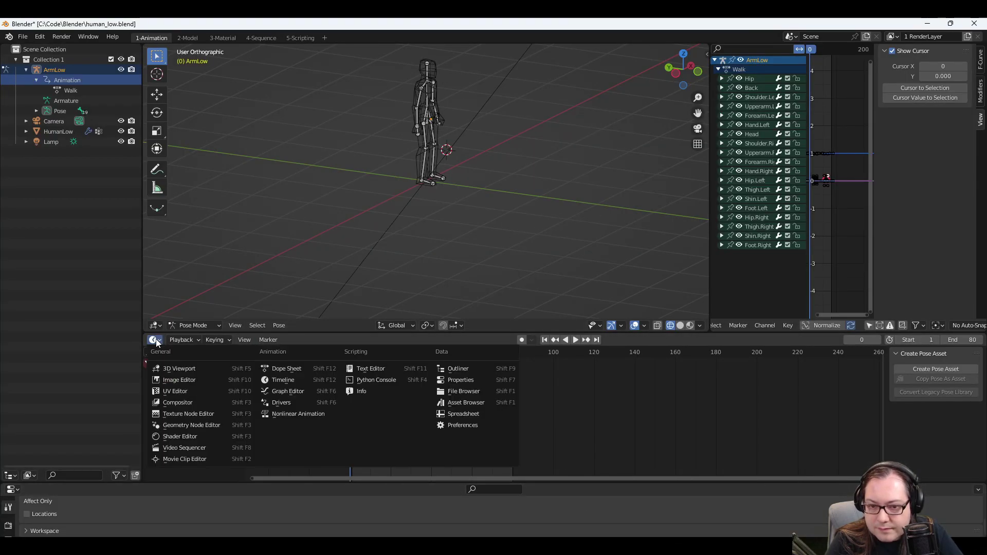
left_click(295, 367)
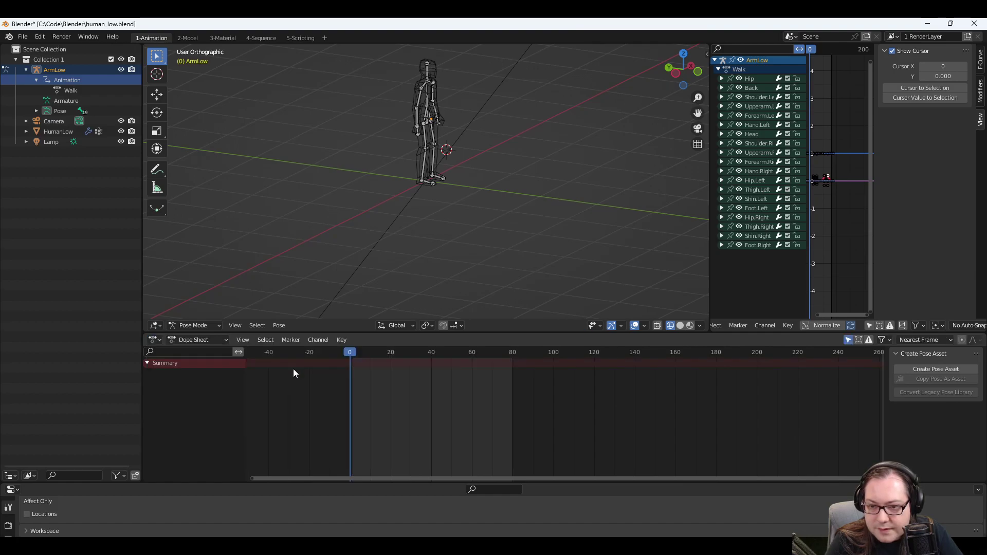
left_click(205, 340)
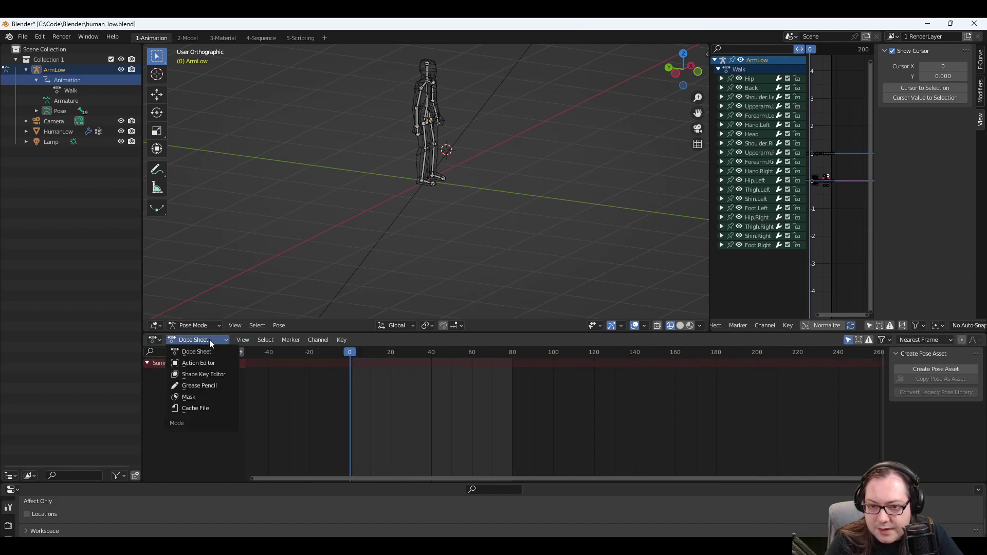
left_click(192, 362)
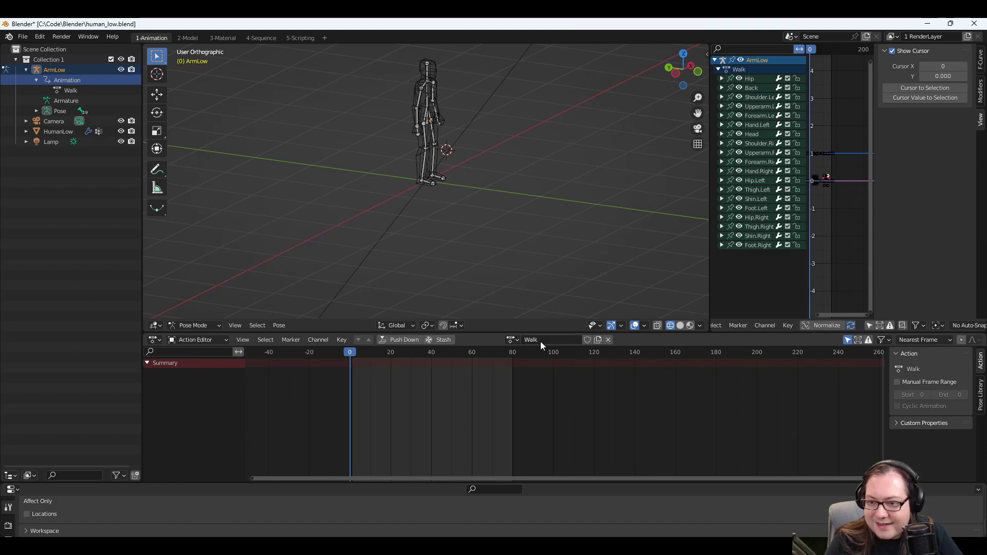
key("Return")
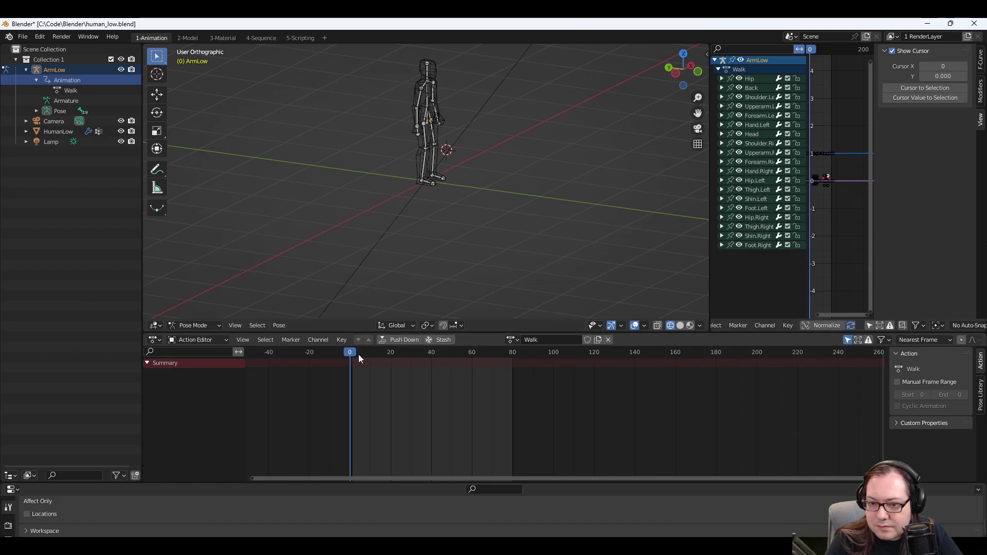
Scrub and play the Walk animation, then reset to the first frame.
left_click_drag(348, 353, 329, 368)
key("space")
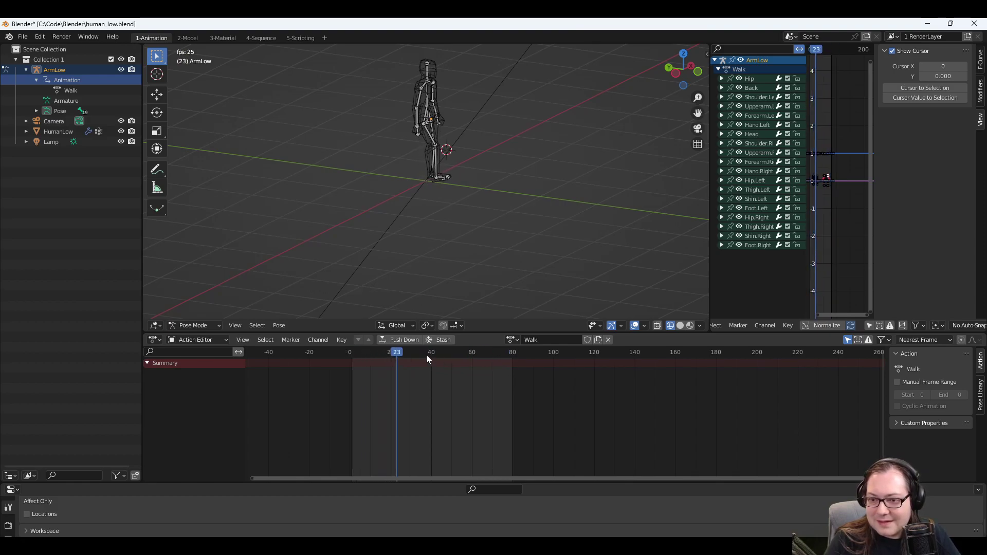
key("space")
key("shift+Left")
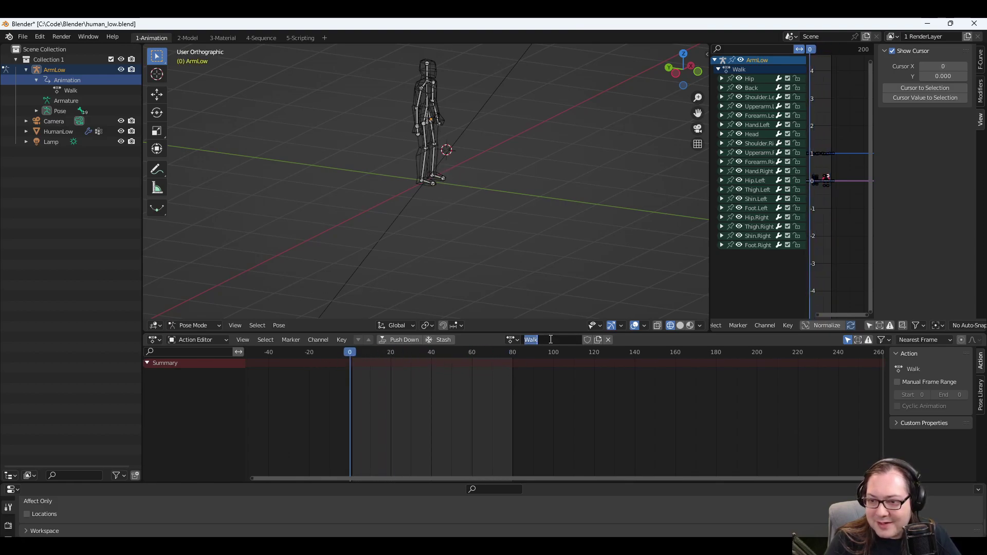
Give the Walk action a fake user, save the file, and duplicate it as Walk.001.
left_click(549, 339)
left_click(587, 339)
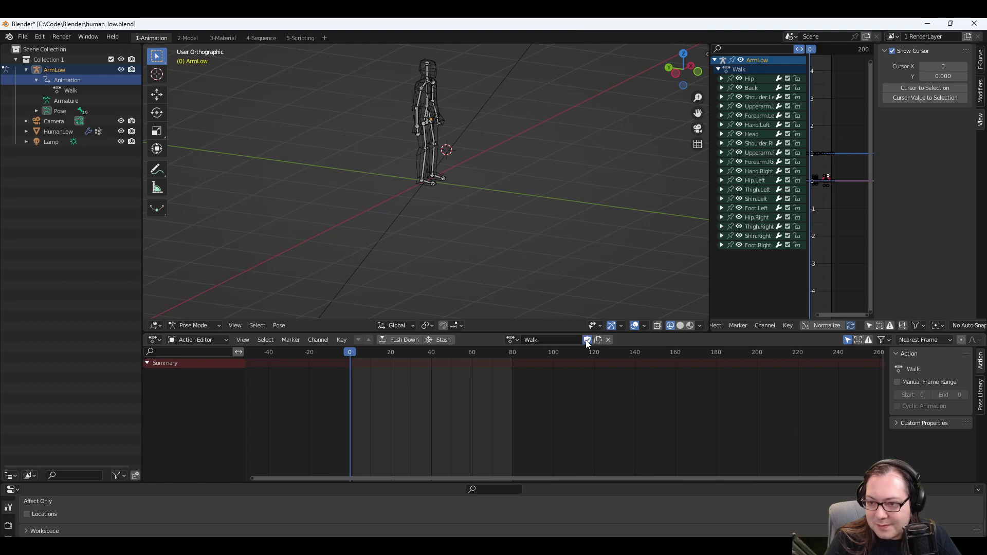
key("ctrl+s")
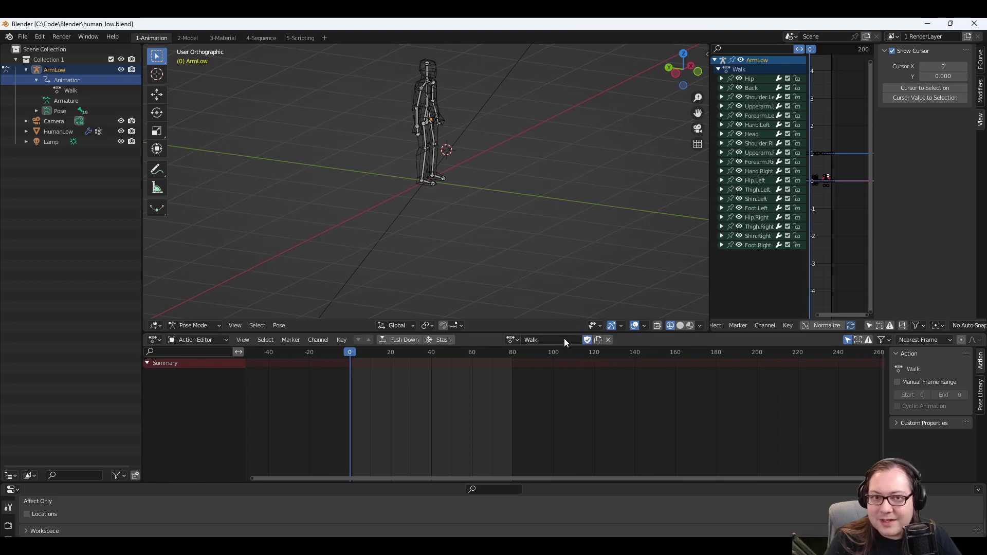
left_click(598, 341)
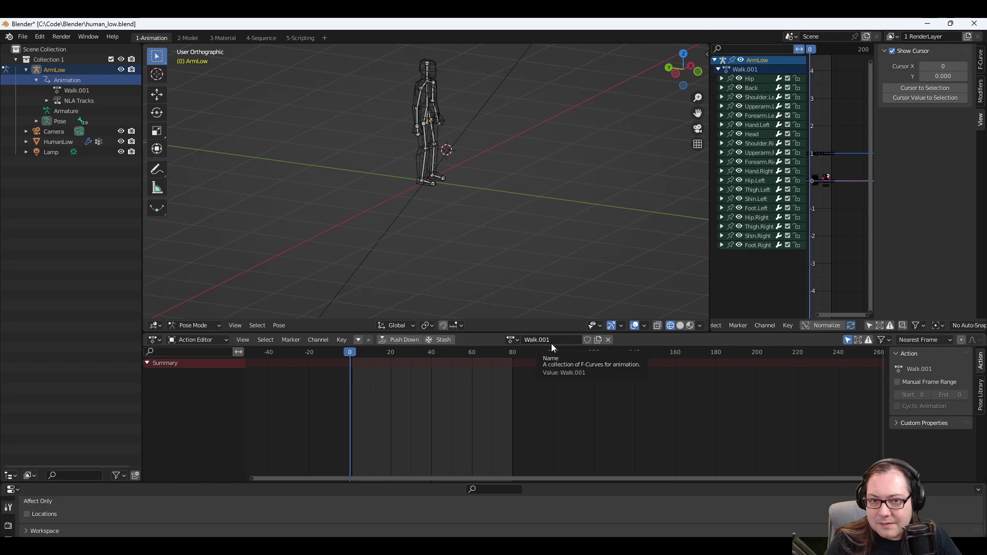
Undo the Walk.001 copy, then try renaming Walk to Idle and undo that too.
key("ctrl+z")
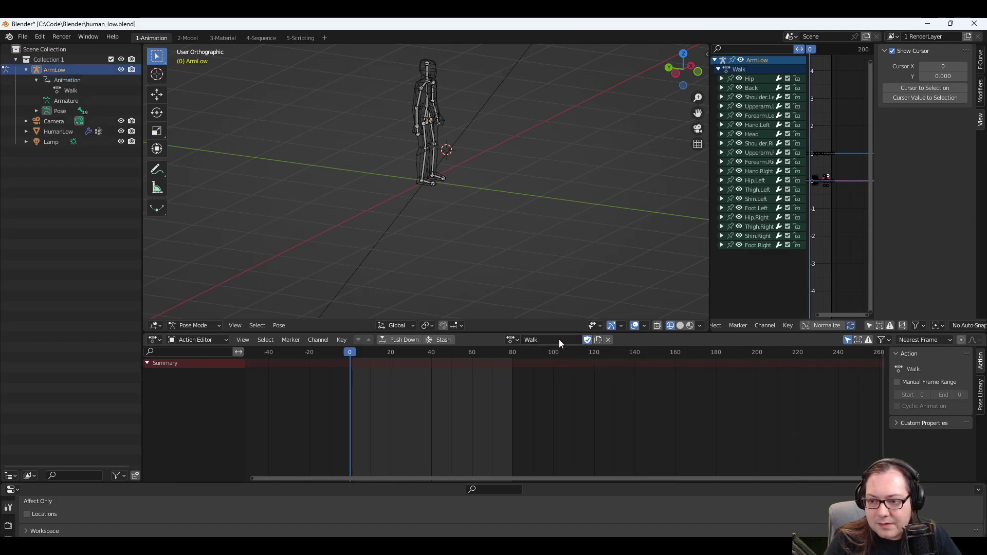
left_click(559, 339)
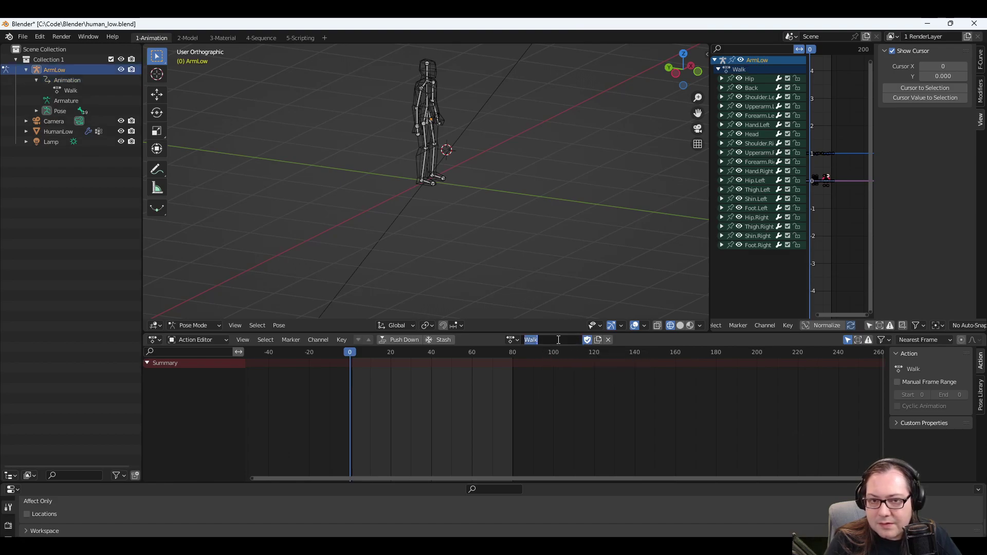
left_click(512, 340)
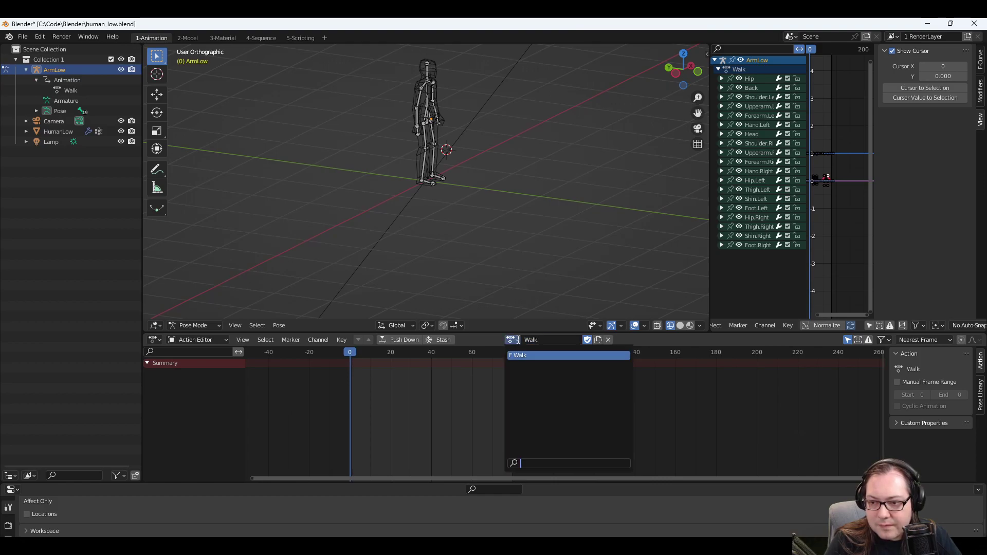
left_click(545, 340)
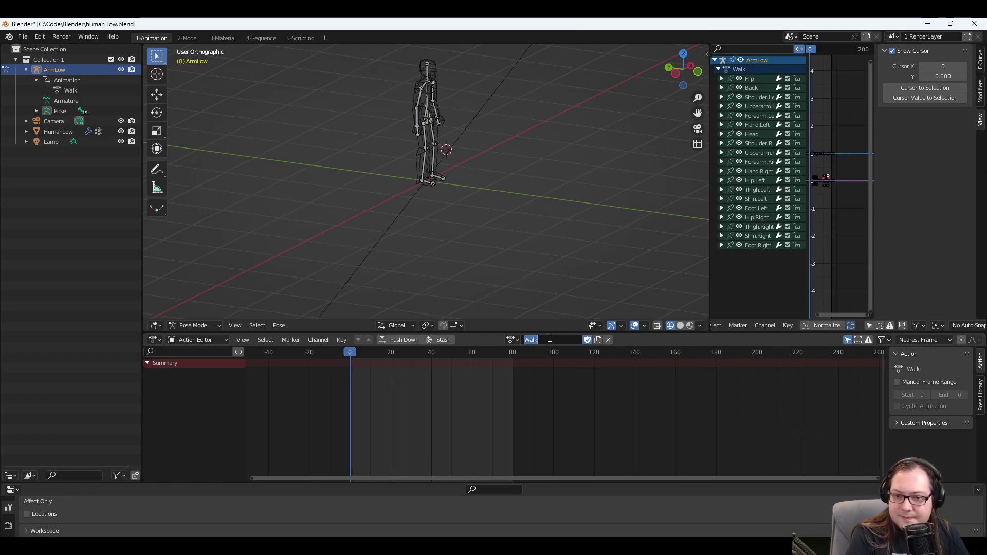
type("Idle")
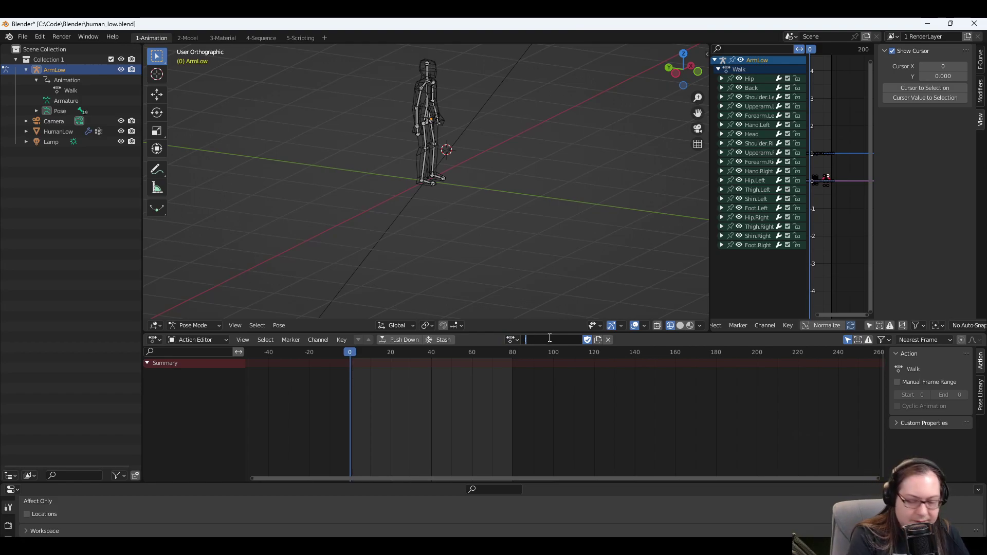
key("Return")
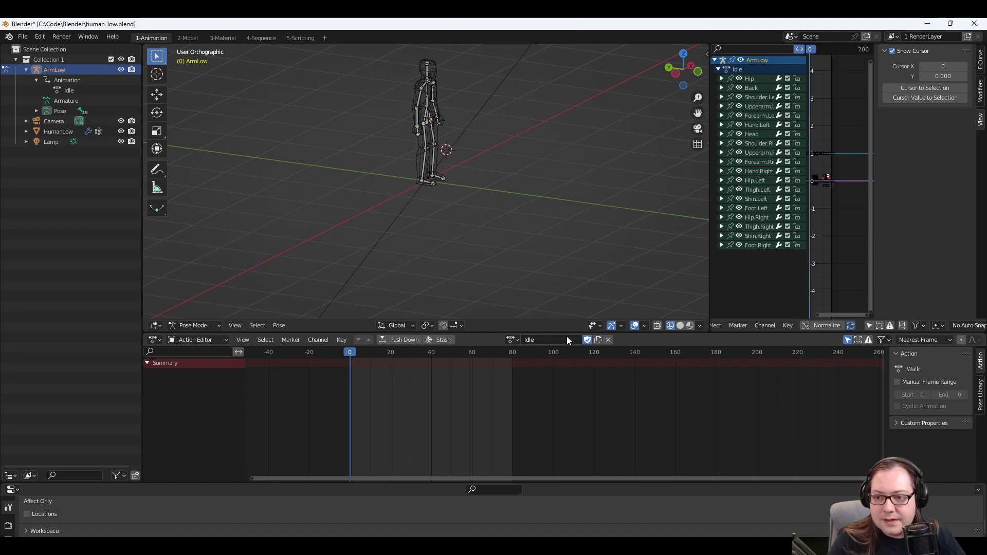
key("ctrl+z")
Create a new action copied from Walk and rename it Idle.
left_click(598, 340)
double_click(543, 340)
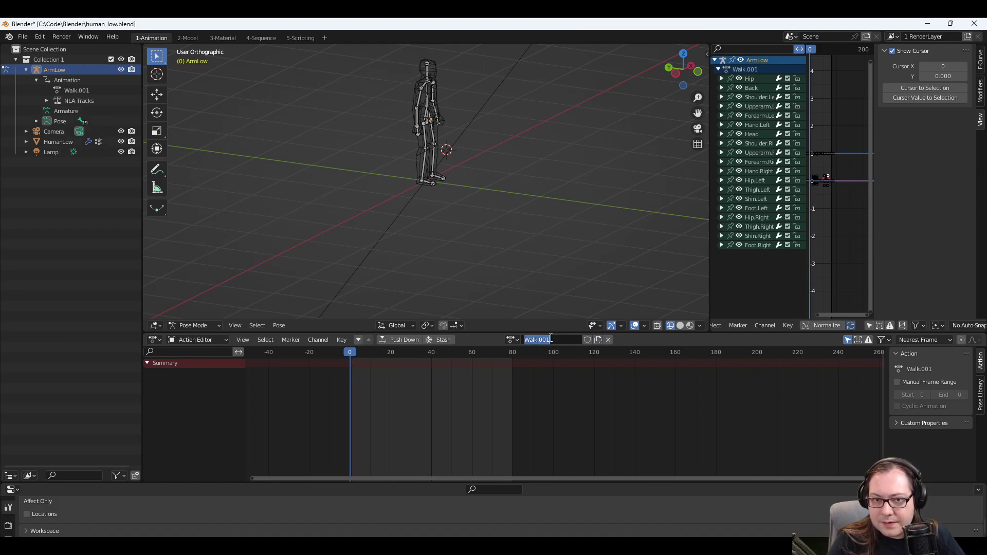
type("Idle")
key("Return")
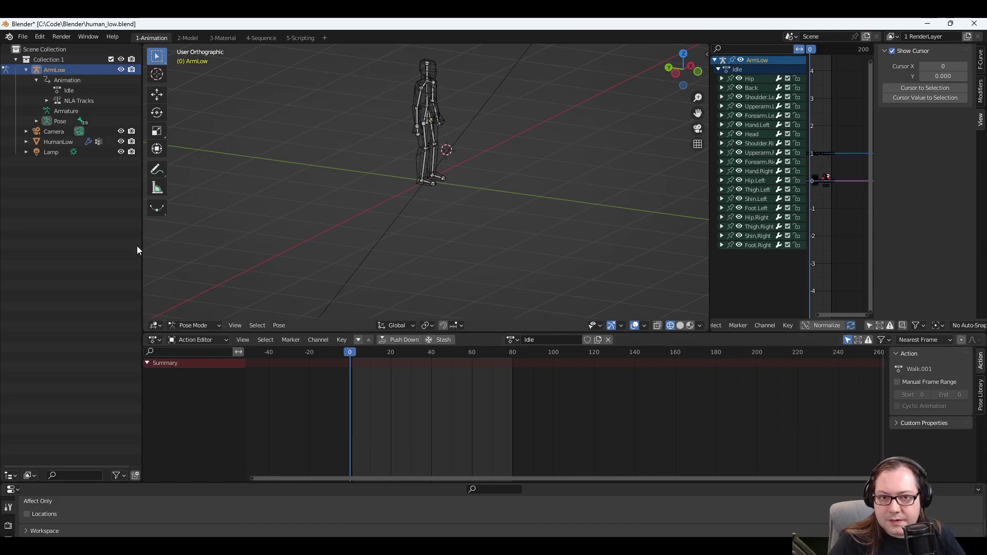
left_click(68, 90)
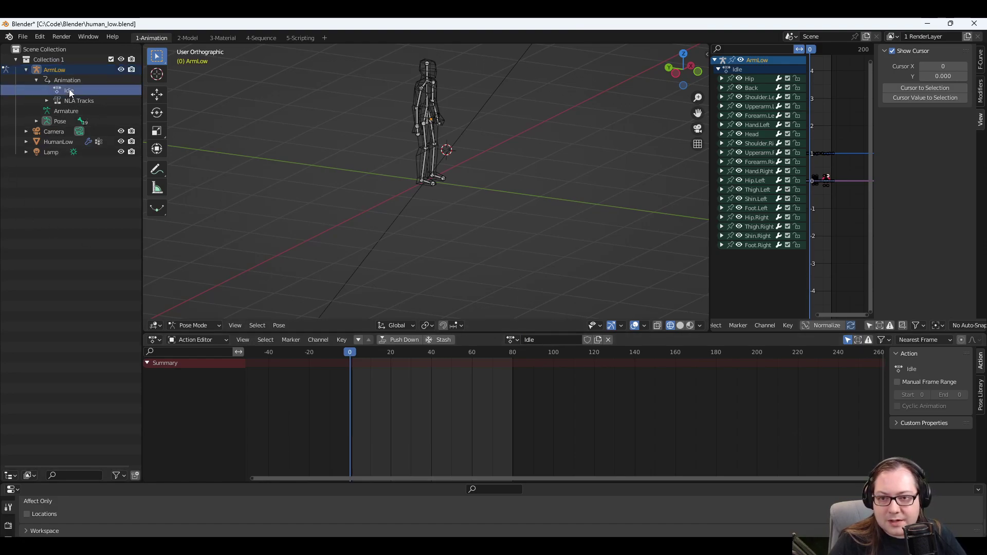
Switch between Walk and Idle, give Idle a fake user, and save the file.
left_click(512, 340)
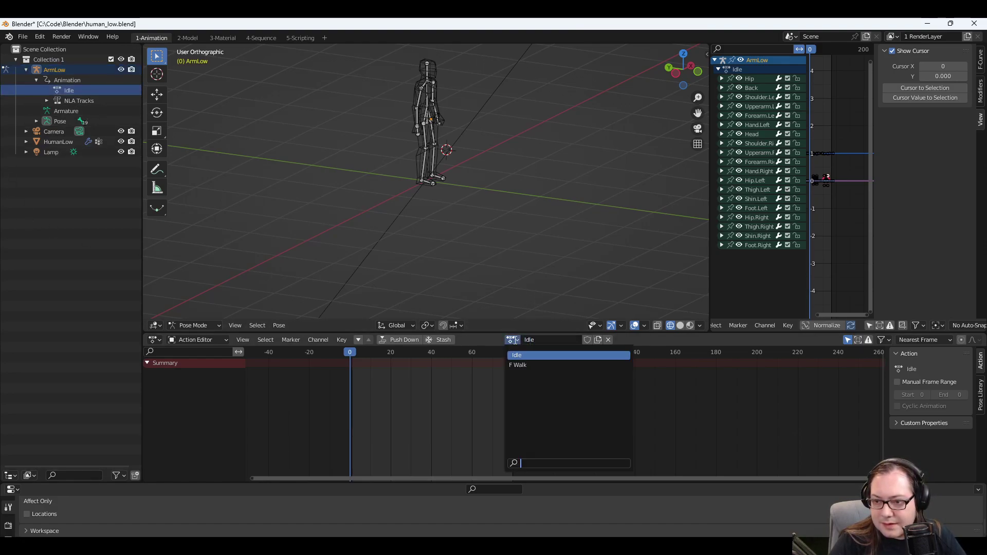
left_click(518, 364)
left_click(509, 340)
left_click(511, 355)
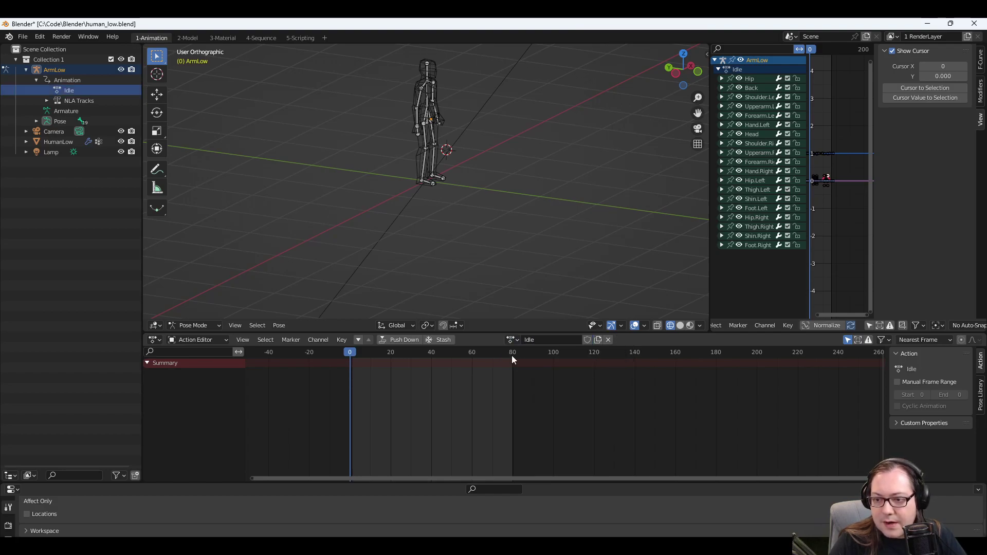
double_click(536, 341)
key("Return")
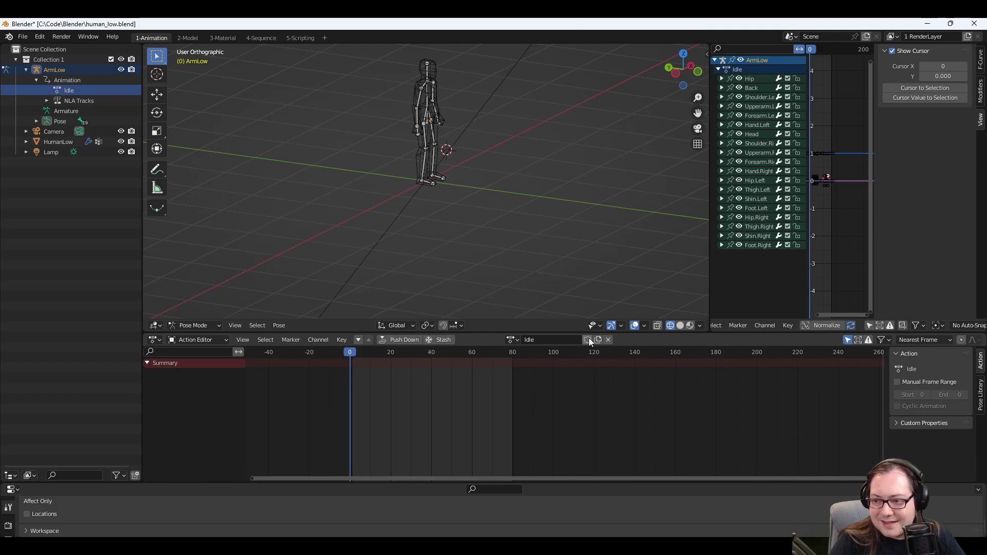
left_click(587, 339)
key("ctrl+s")
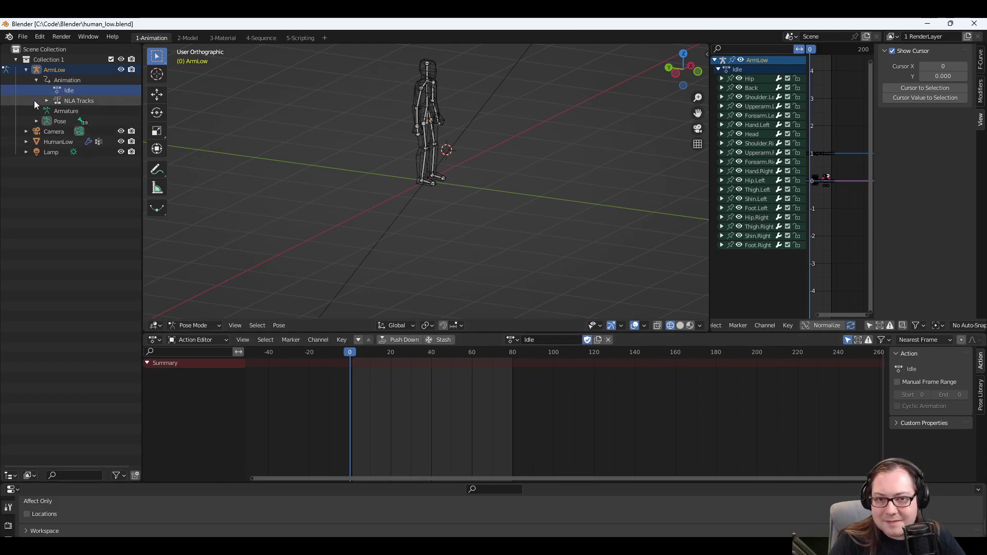
left_click(47, 100)
Reveal the Walk action stashed under NLA Tracks and orbit around the character.
left_click(58, 111)
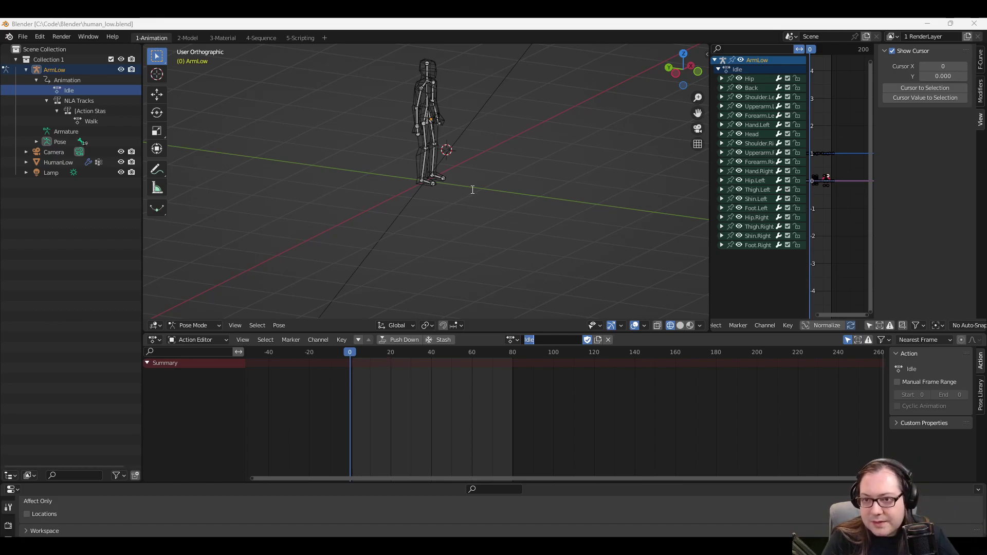
key("Return")
middle_click_drag(532, 138, 486, 137)
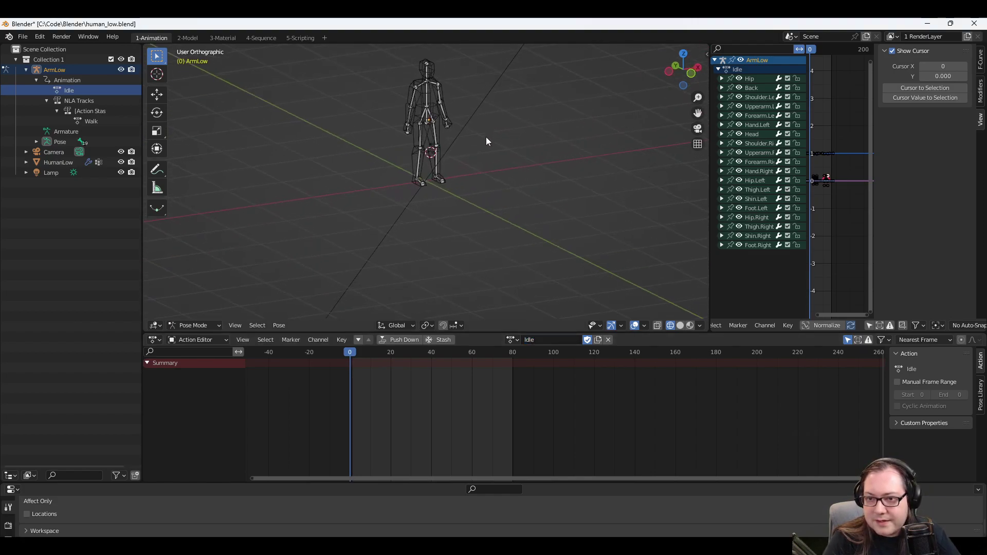
scroll(455, 178, "up", 4)
middle_click_drag(501, 180, 526, 177)
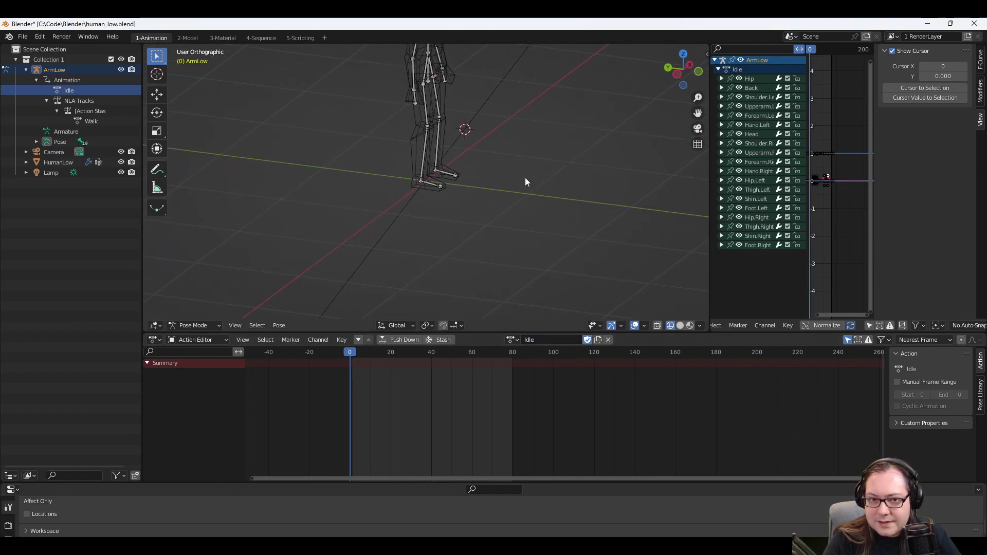
Delete the Camera and Lamp, save the file, and scrub the empty Idle timeline.
left_click(53, 175, "ctrl")
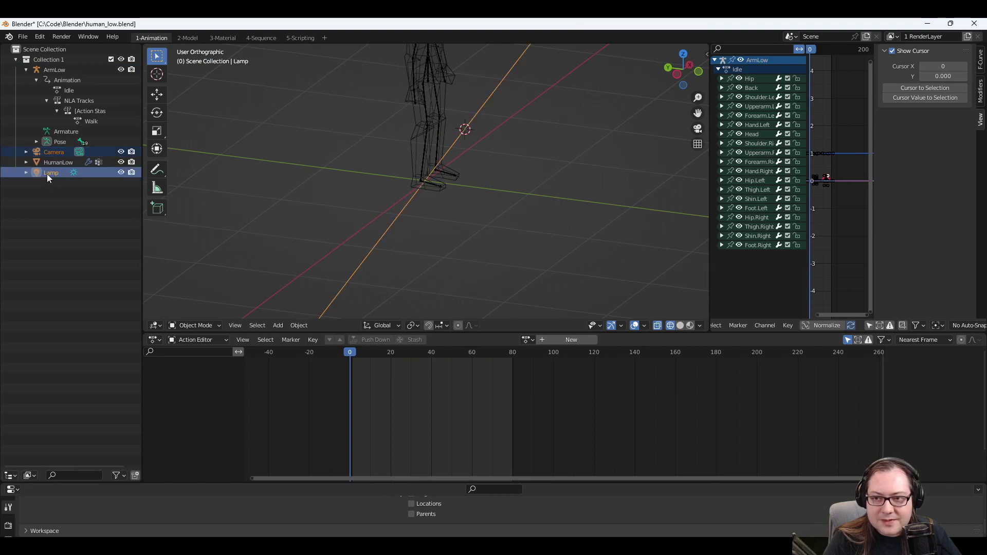
key("Delete")
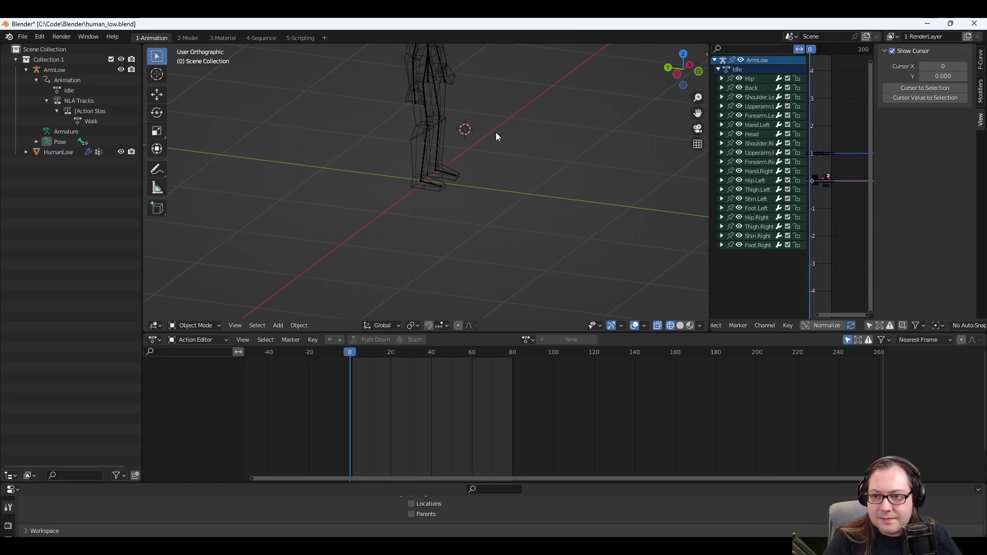
scroll(496, 132, "down", 4)
middle_click_drag(535, 117, 463, 198)
key("ctrl+s")
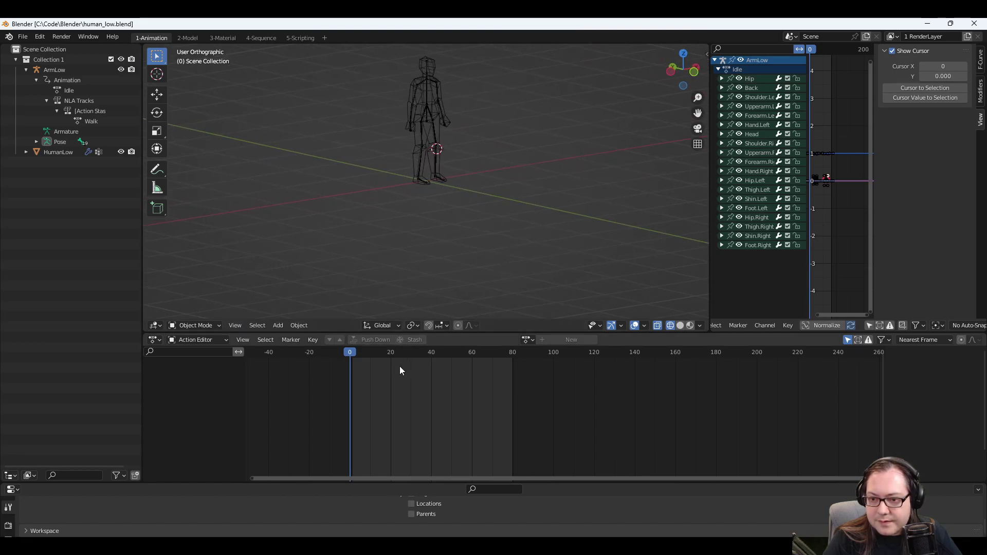
left_click_drag(399, 353, 322, 363)
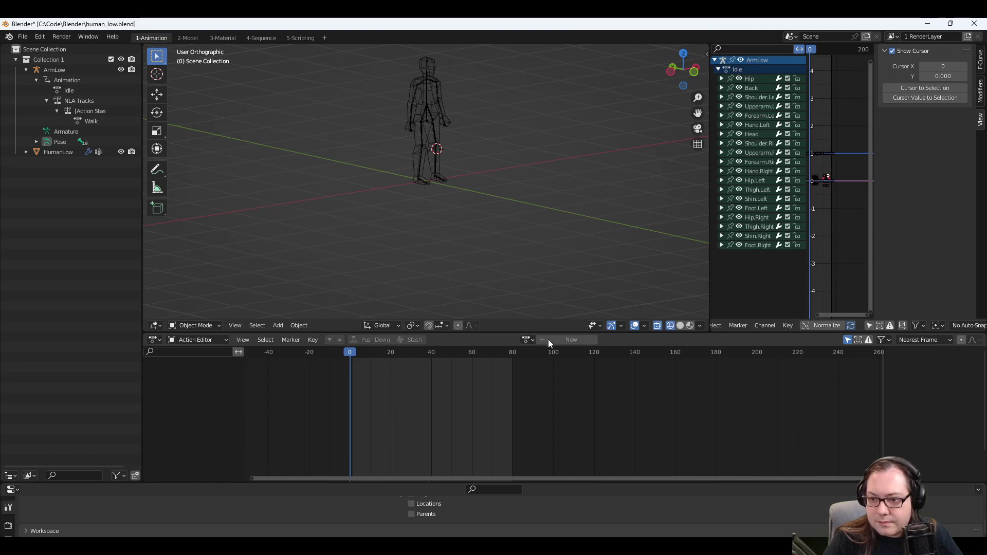
Load the Idle action on the armature and scrub through its frames.
left_click(69, 90)
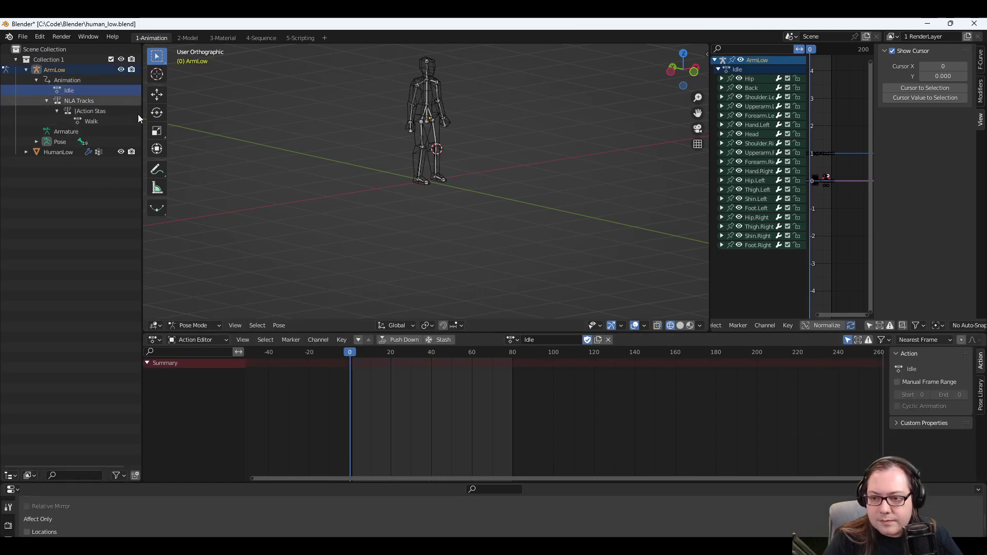
left_click_drag(349, 355, 311, 363)
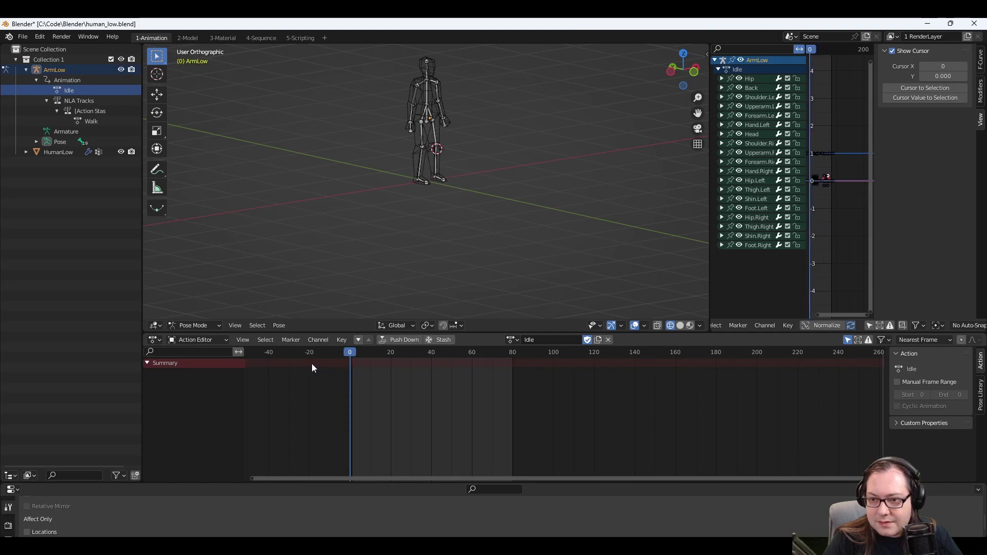
left_click_drag(493, 243, 346, 81)
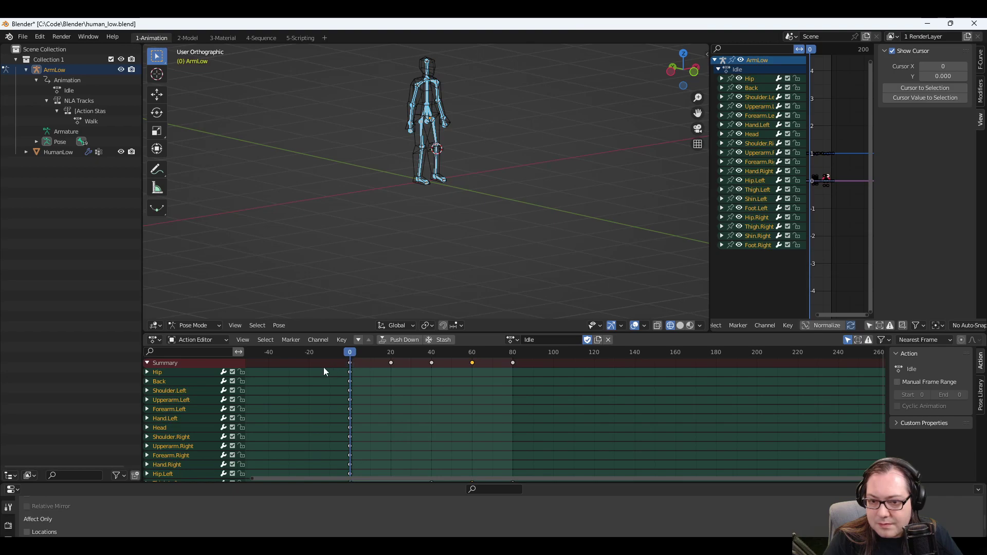
right_click(192, 361)
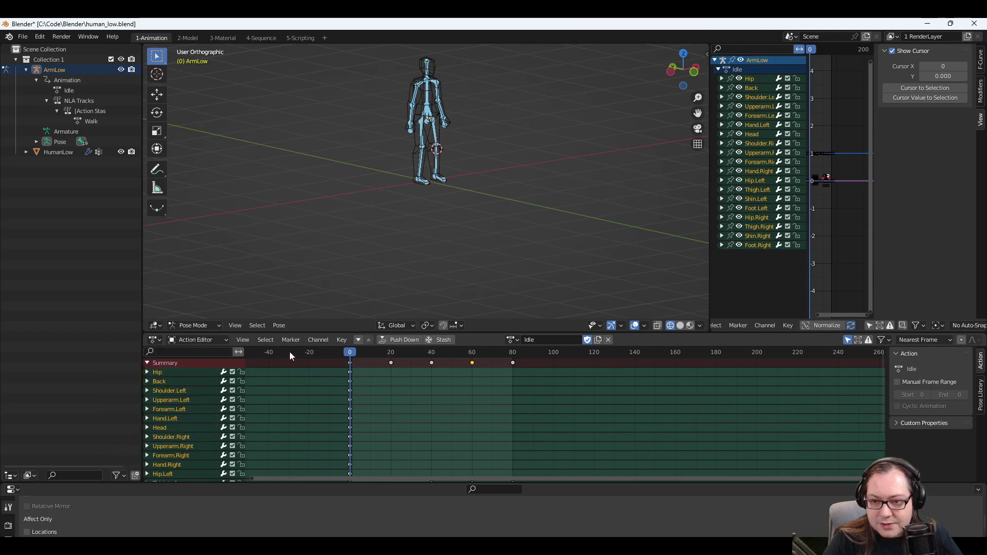
right_click(238, 366)
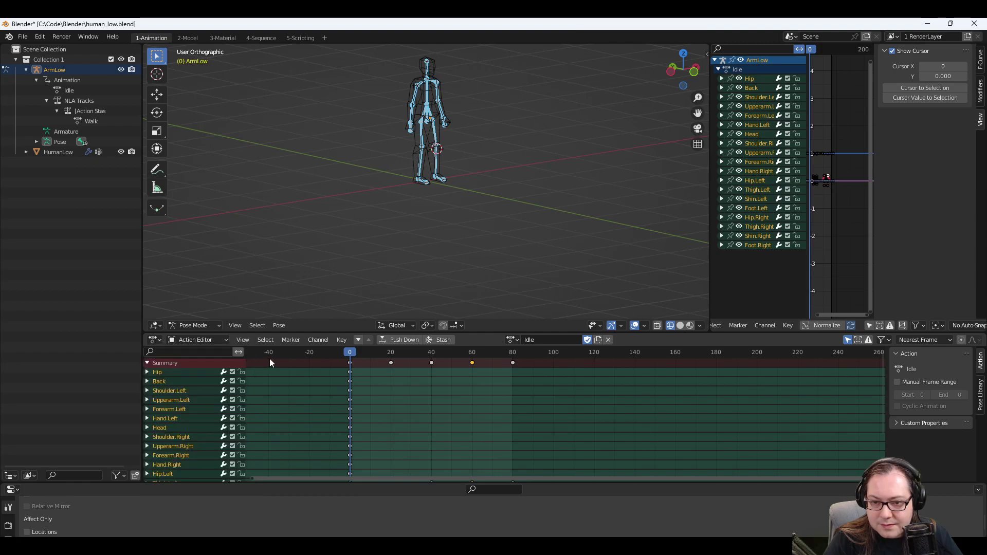
left_click(242, 340)
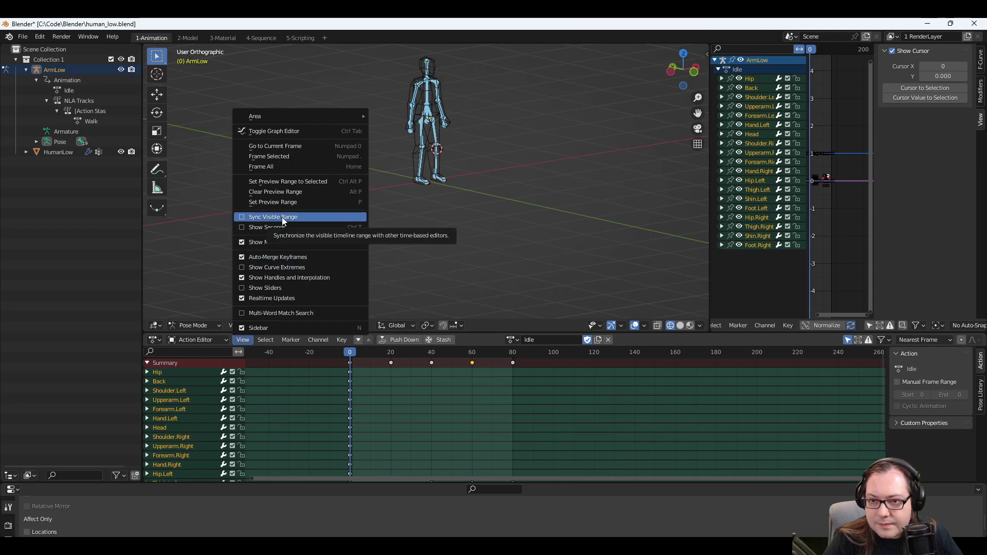
Delete the thigh, shin and foot keyframes of both legs from the Idle action.
left_click(542, 165)
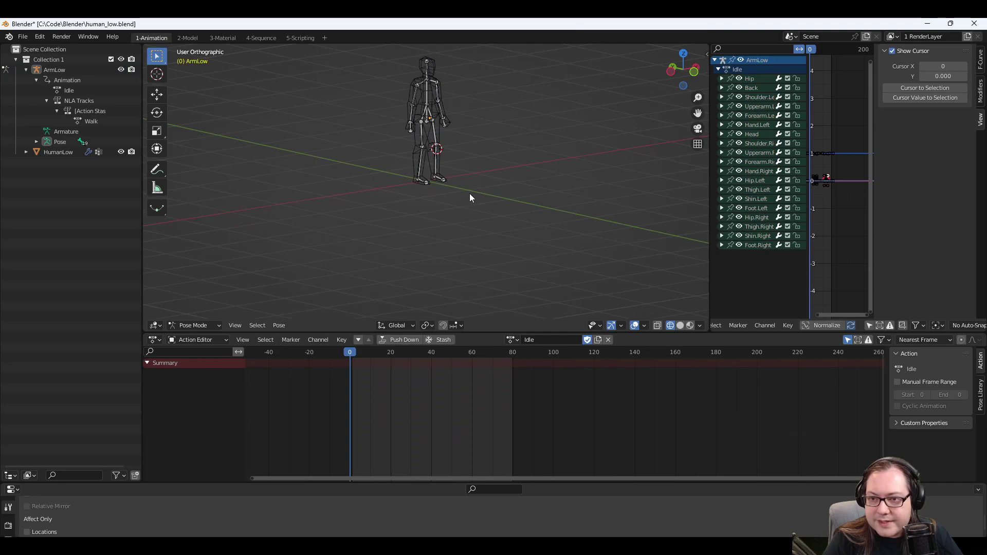
left_click_drag(470, 200, 402, 132)
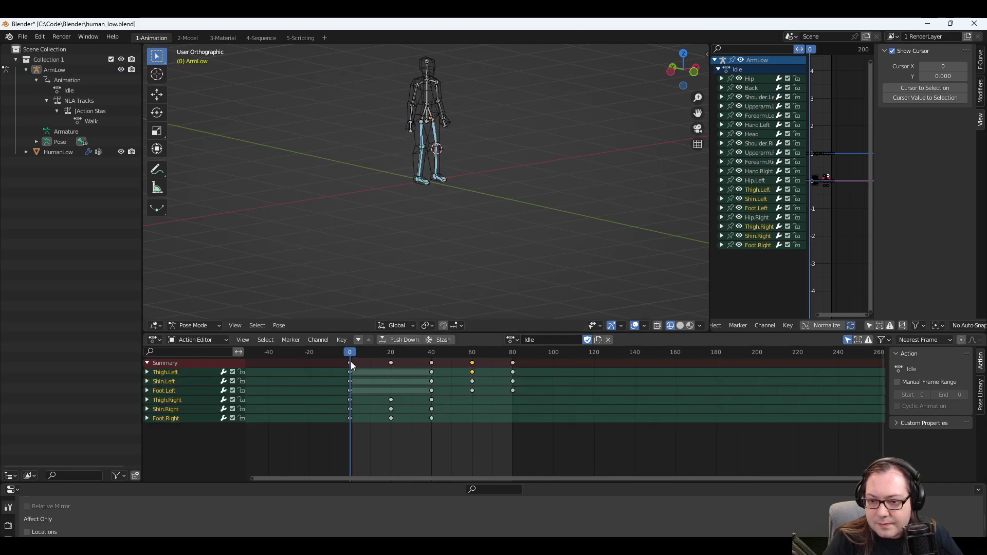
left_click_drag(338, 439, 547, 353)
right_click(513, 365)
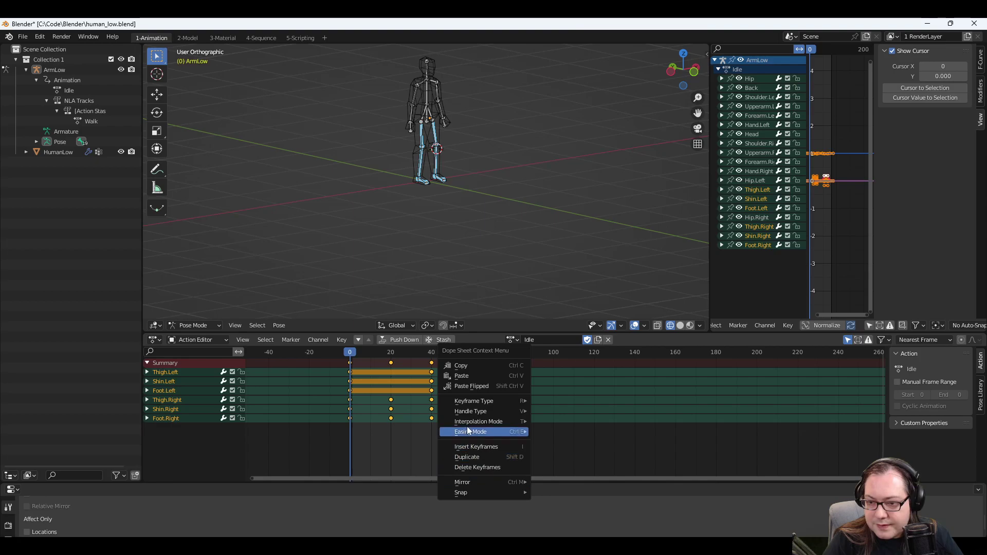
left_click(479, 466)
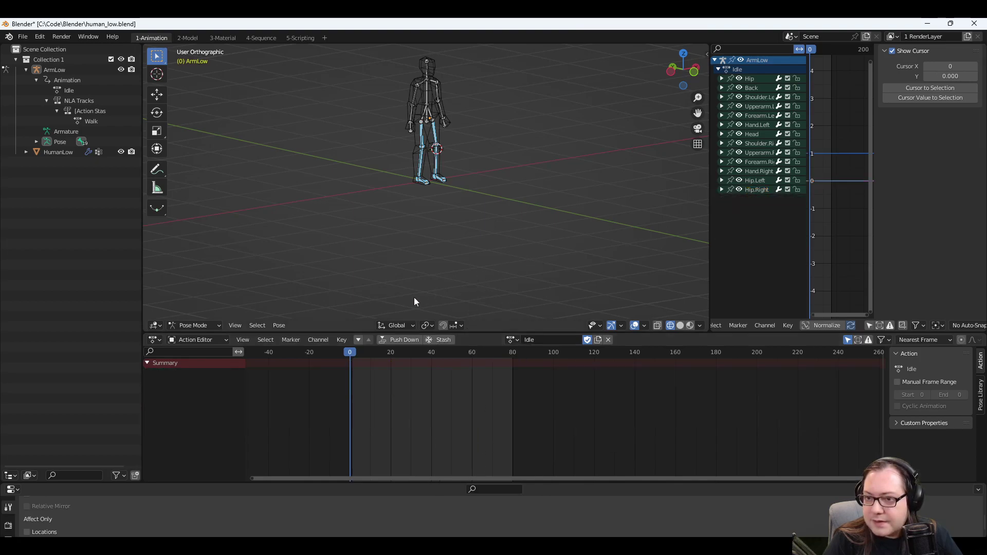
Scrub the Idle animation back to frame 0 and save the Blender file.
mouse_move(355, 355)
left_mouse_down()
mouse_move(508, 362)
mouse_move(341, 362)
left_mouse_up()
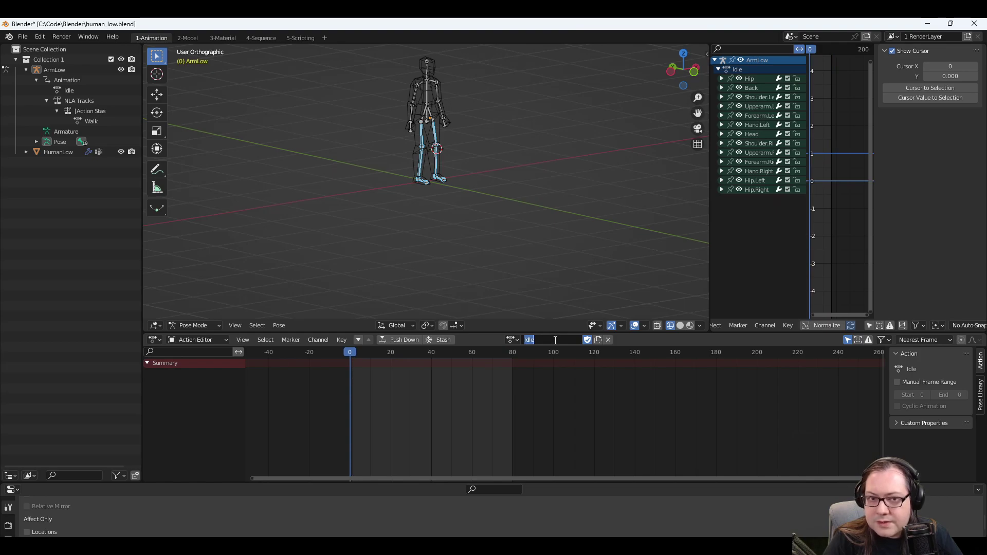
left_click(550, 391)
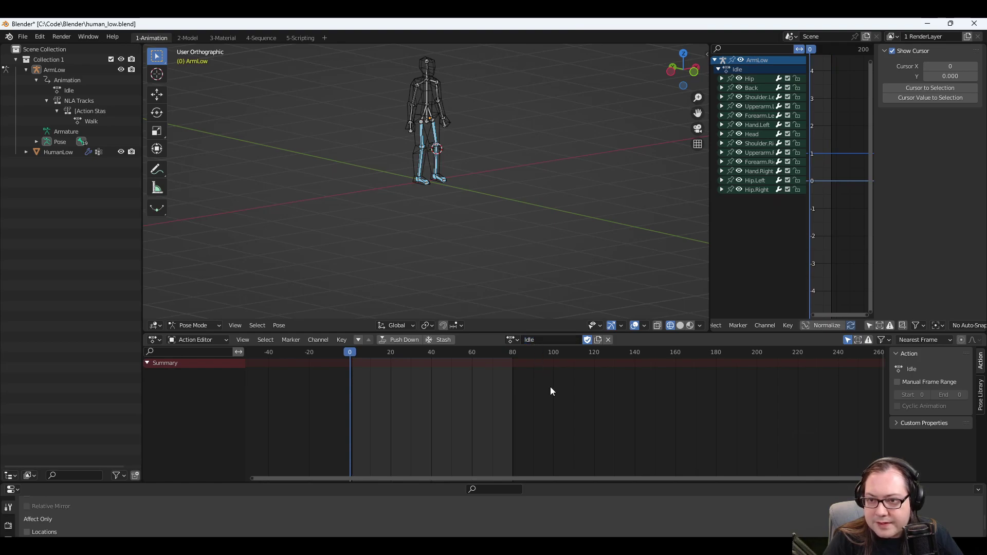
left_click(525, 263)
key("ctrl+s")
Switch the armature to the Walk action and play it back once.
left_click(511, 341)
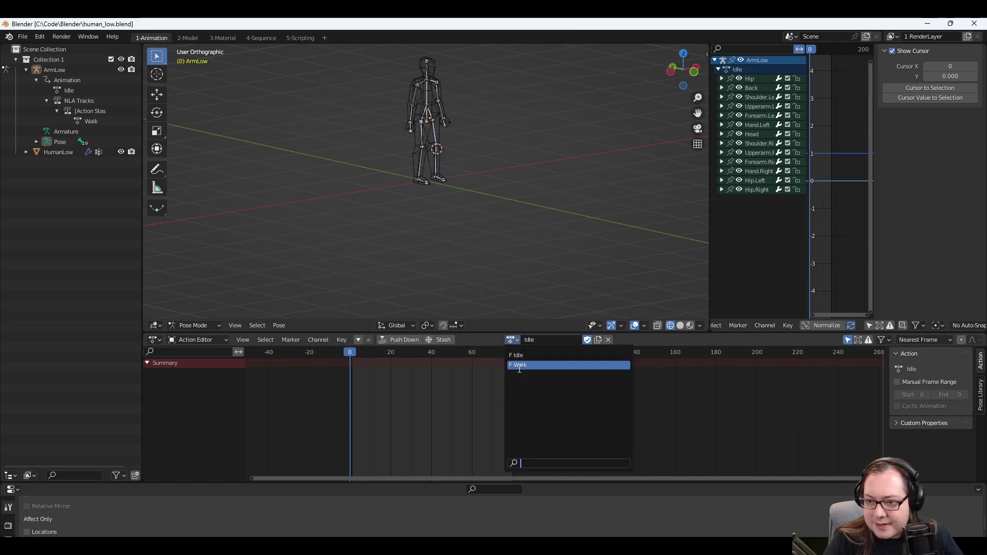
left_click(520, 366)
key("space")
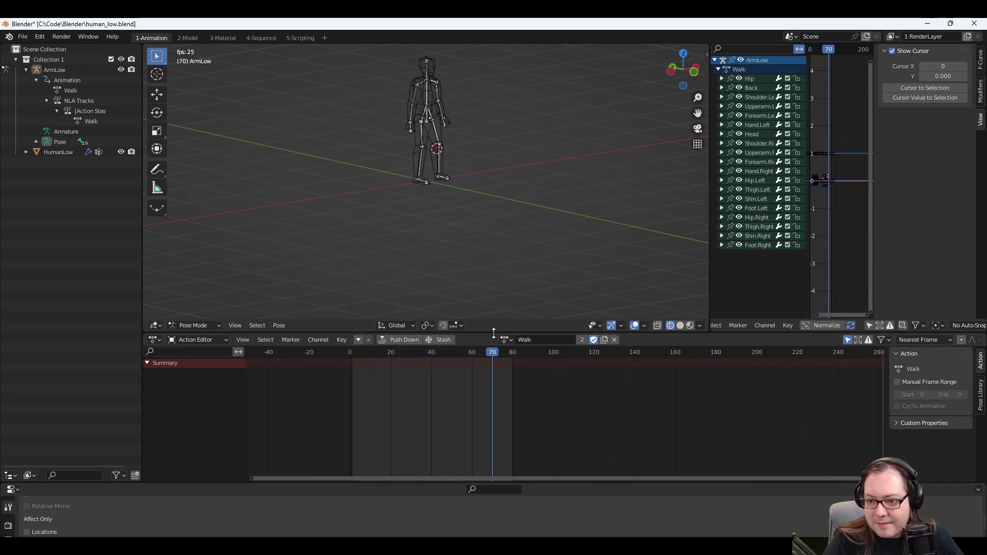
key("space")
left_click_drag(366, 356, 333, 363)
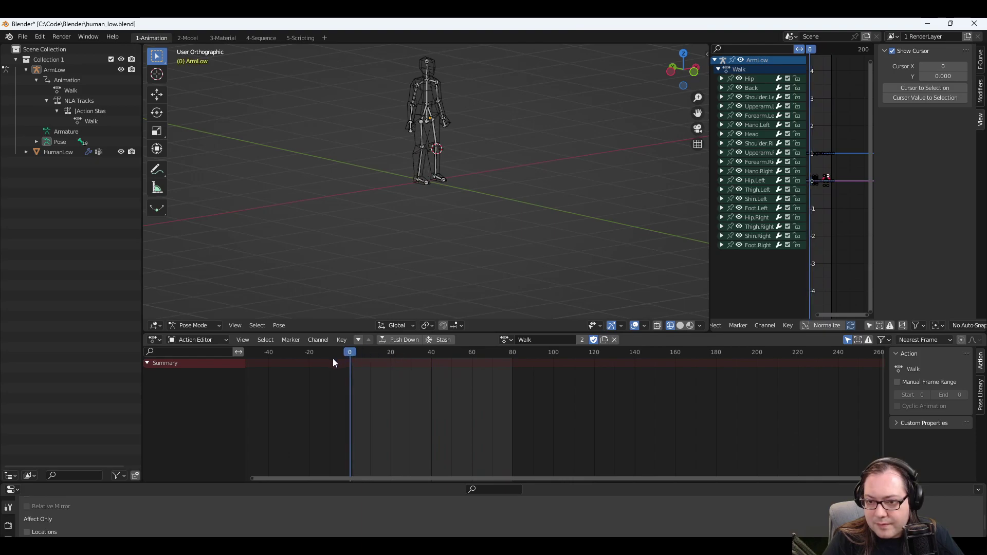
Switch back to the Idle action and play it back once.
left_click(503, 341)
left_click(512, 361)
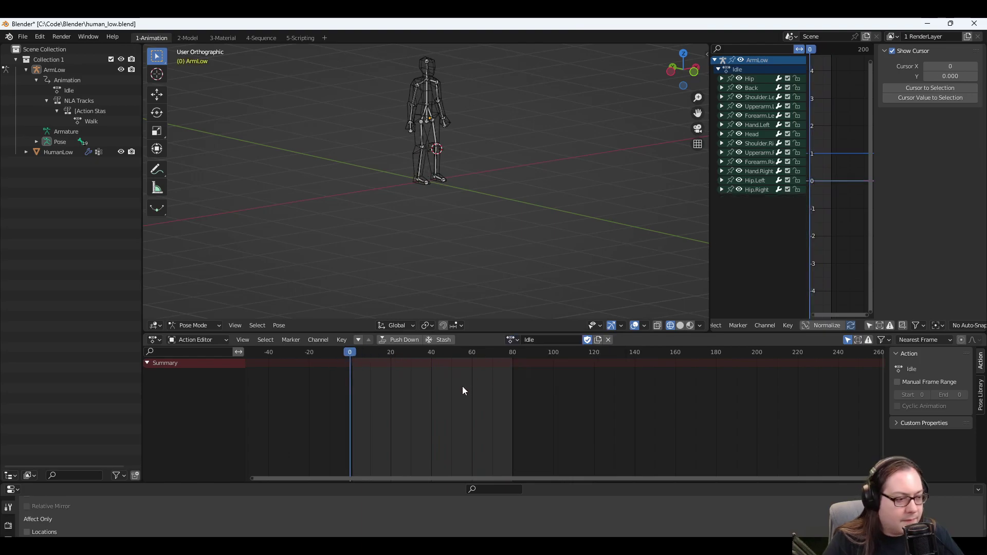
key("space")
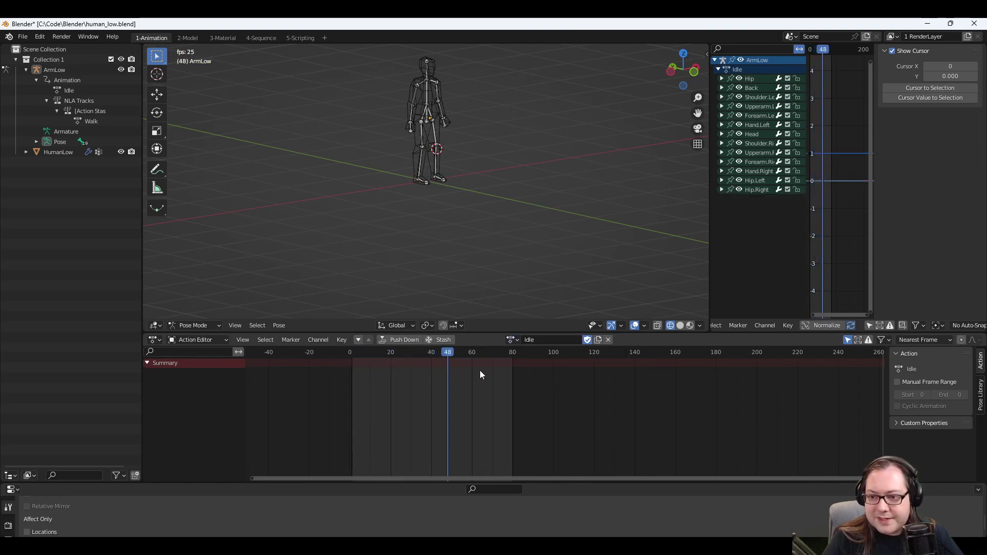
key("space")
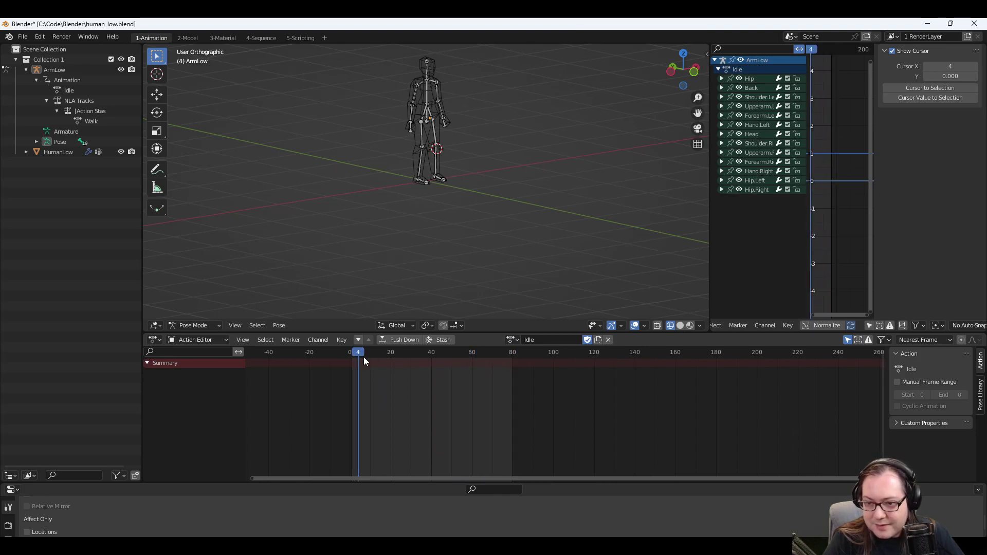
left_click_drag(359, 355, 319, 353)
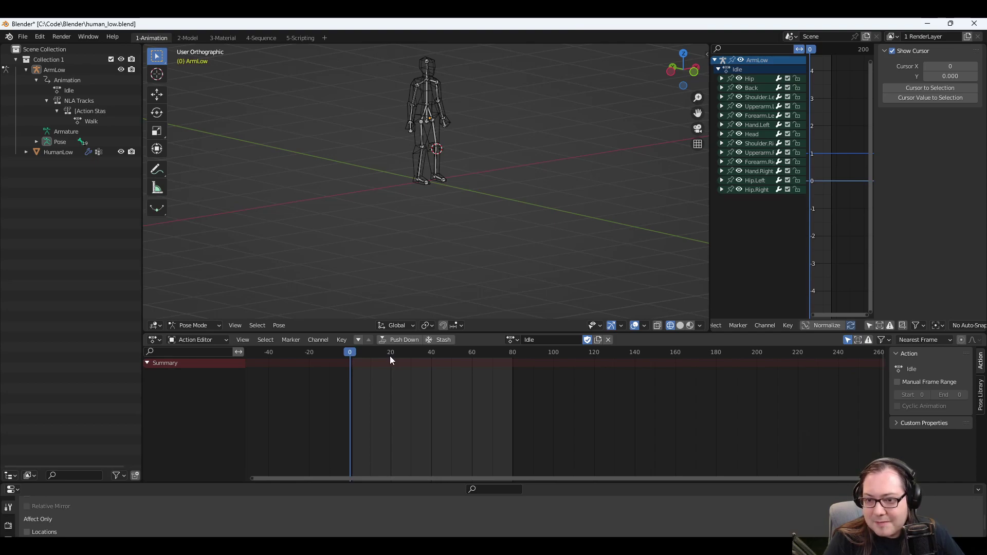
Inspect the pose around frame 40 and leave the playhead on frame 40.
left_click_drag(390, 356, 431, 353)
right_click(431, 358)
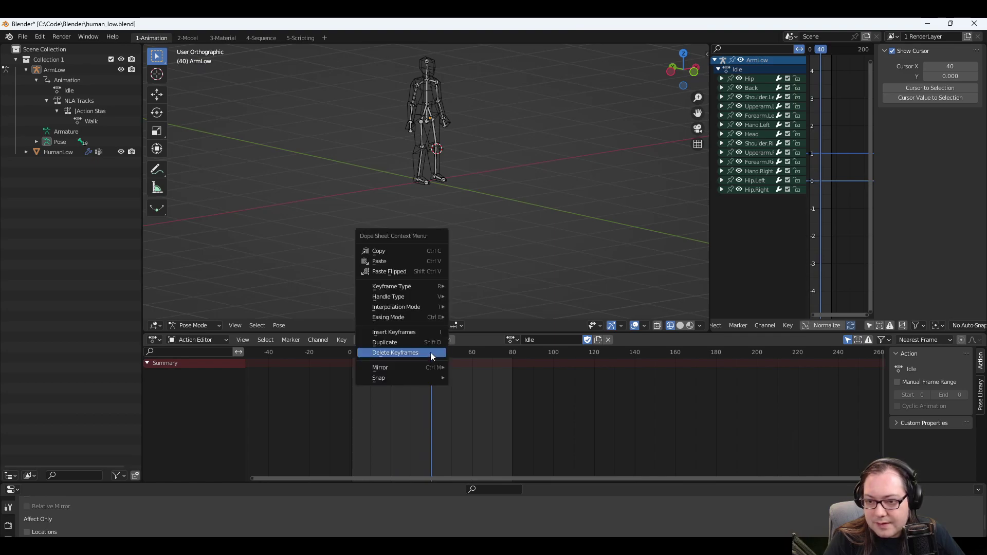
mouse_move(406, 295)
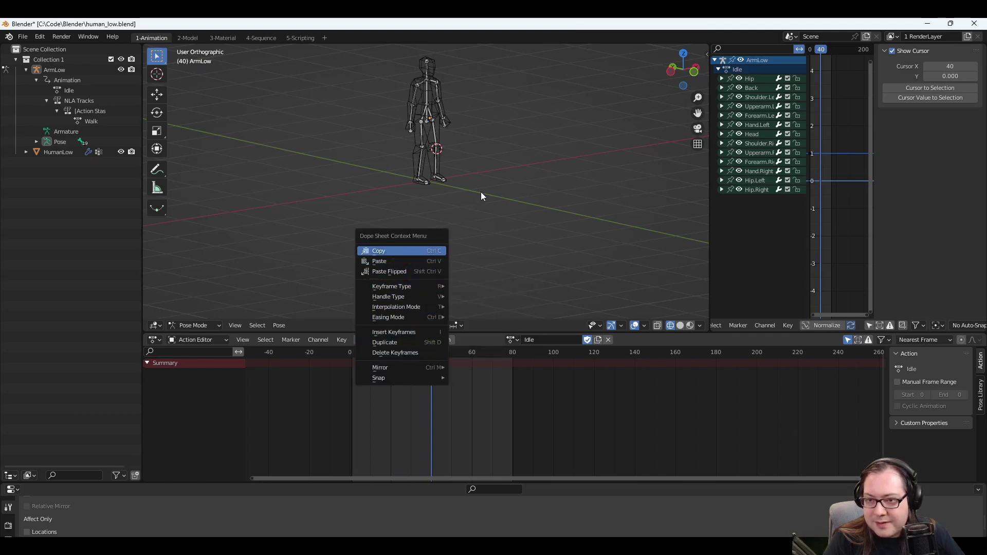
left_click_drag(436, 352, 350, 353)
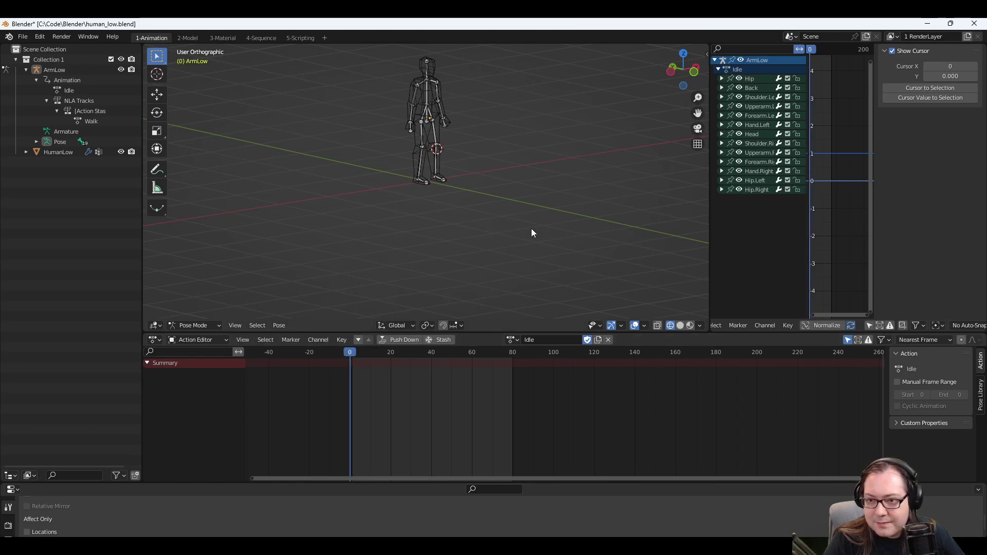
left_click_drag(504, 218, 490, 104)
left_click_drag(437, 69, 485, 224)
left_click(455, 197)
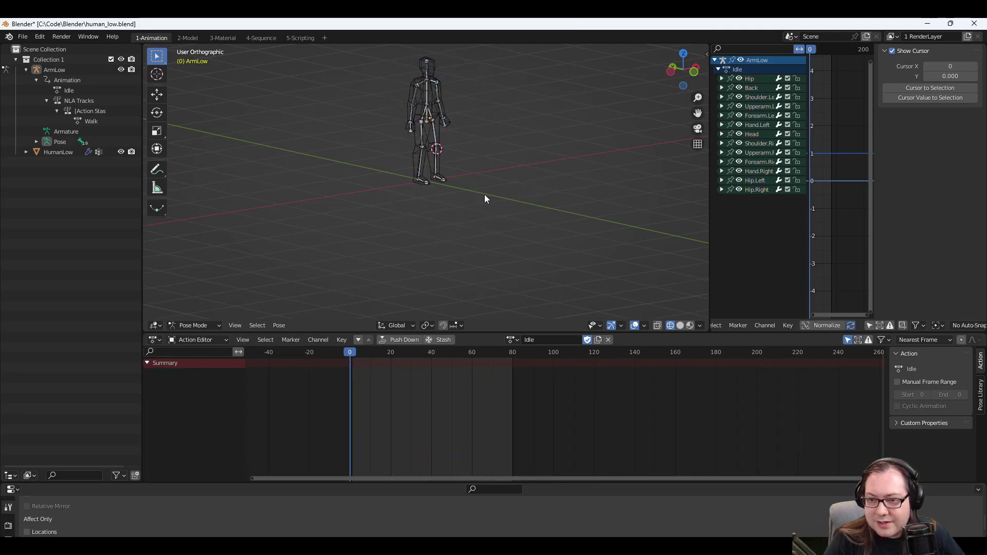
middle_click_drag(557, 140, 446, 242)
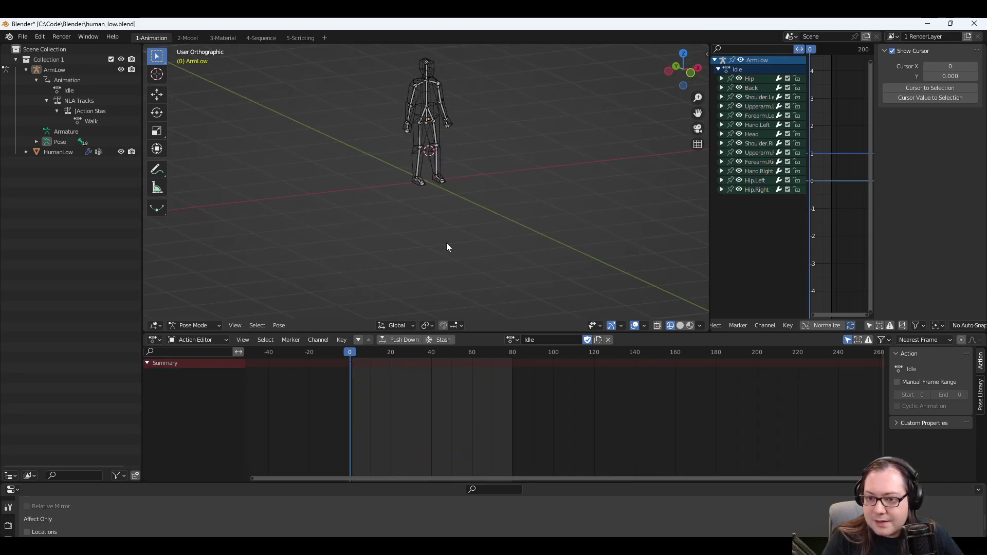
left_click(431, 354)
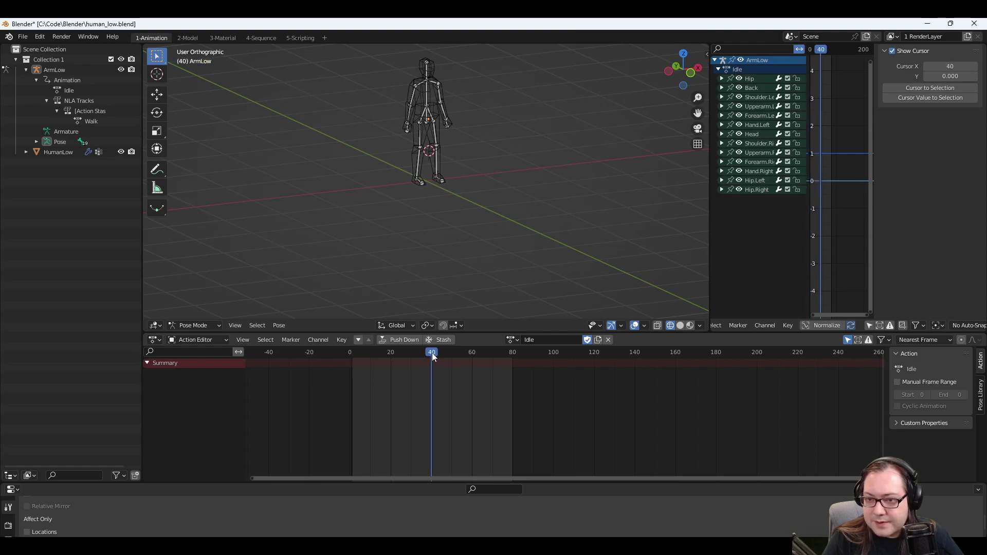
left_click_drag(410, 162, 448, 137)
middle_click_drag(448, 138, 499, 183)
key("r")
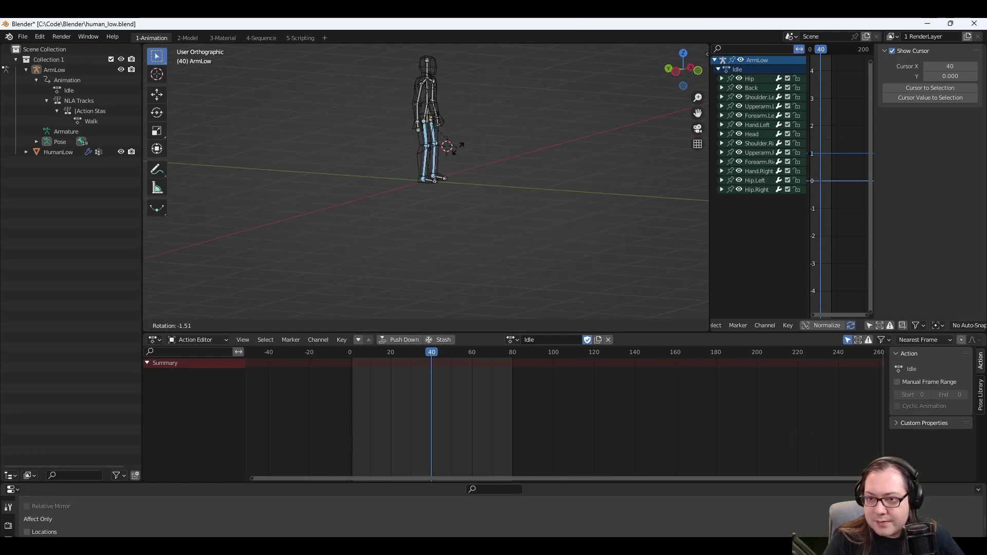
key("Escape")
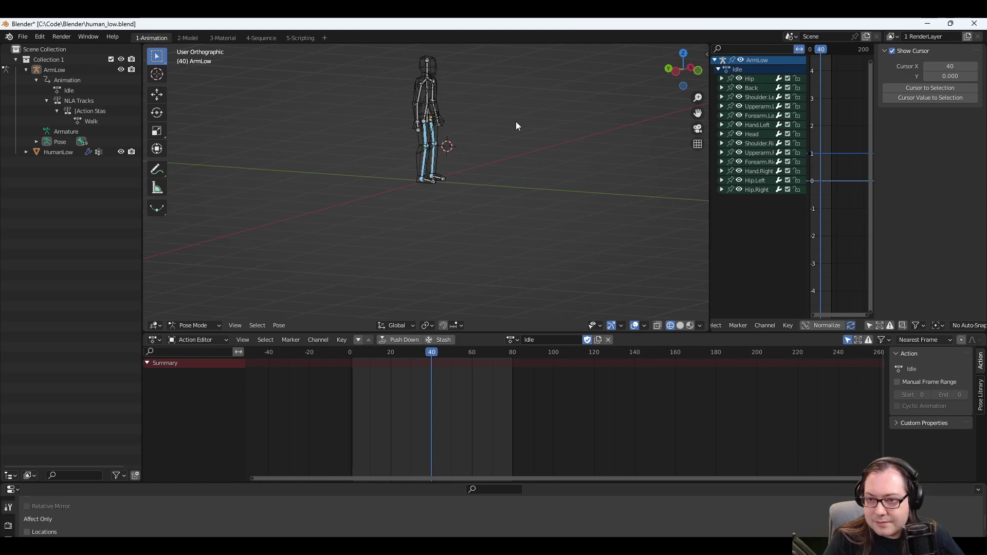
middle_click_drag(517, 121, 470, 143)
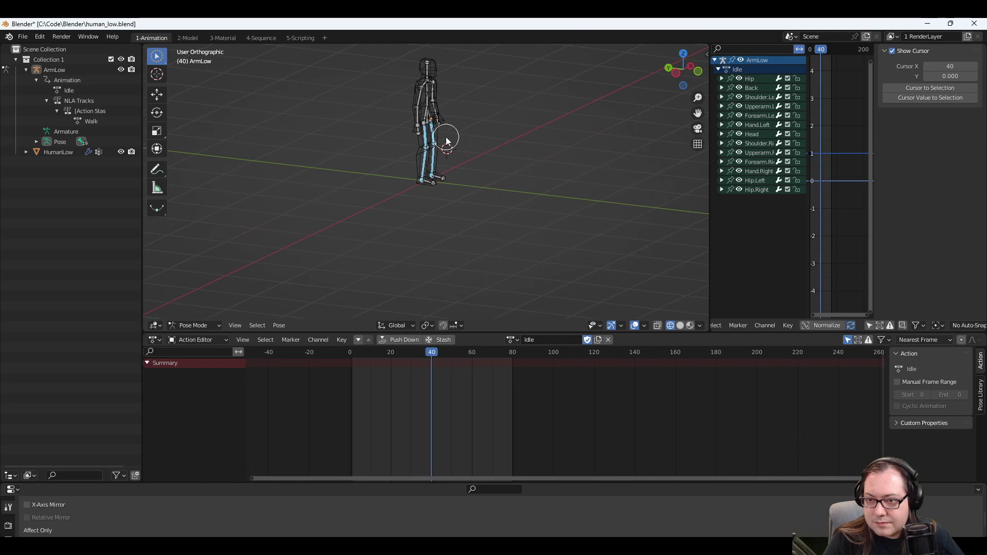
left_click(157, 95)
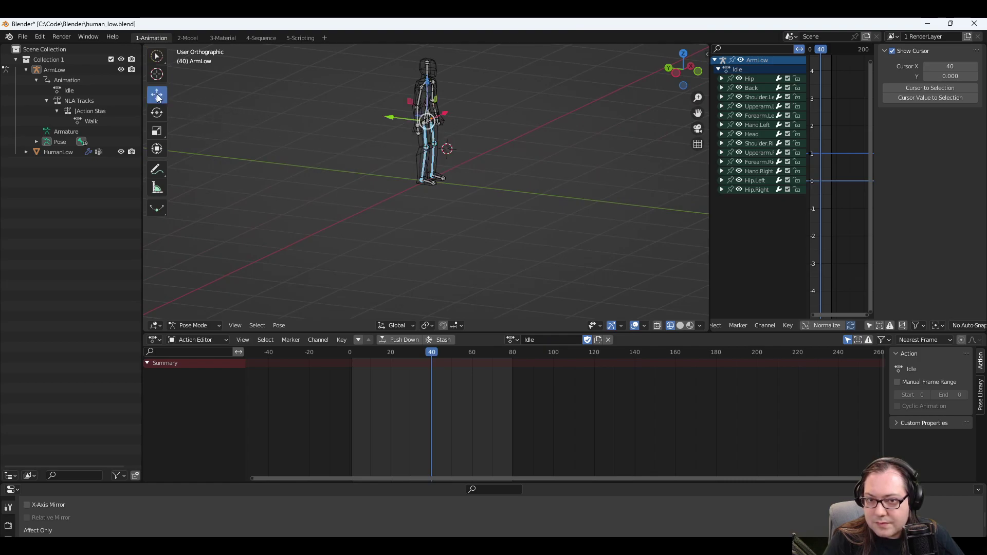
key("r")
key("z")
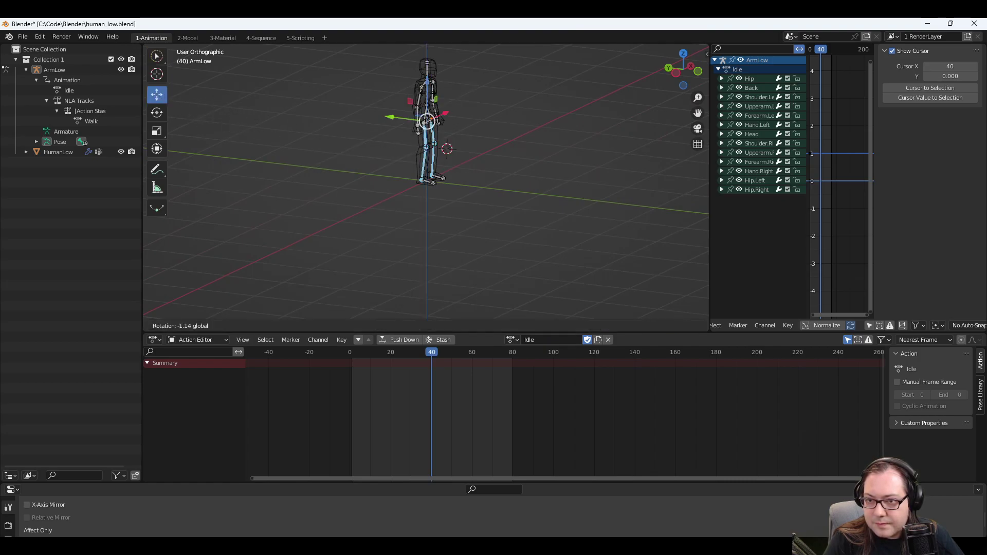
left_click(489, 152)
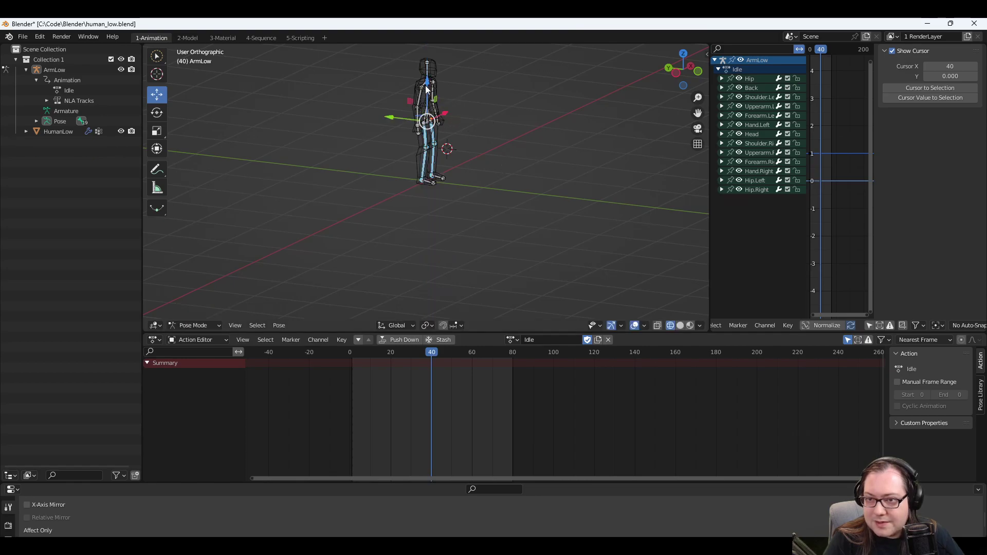
key("r")
key("z")
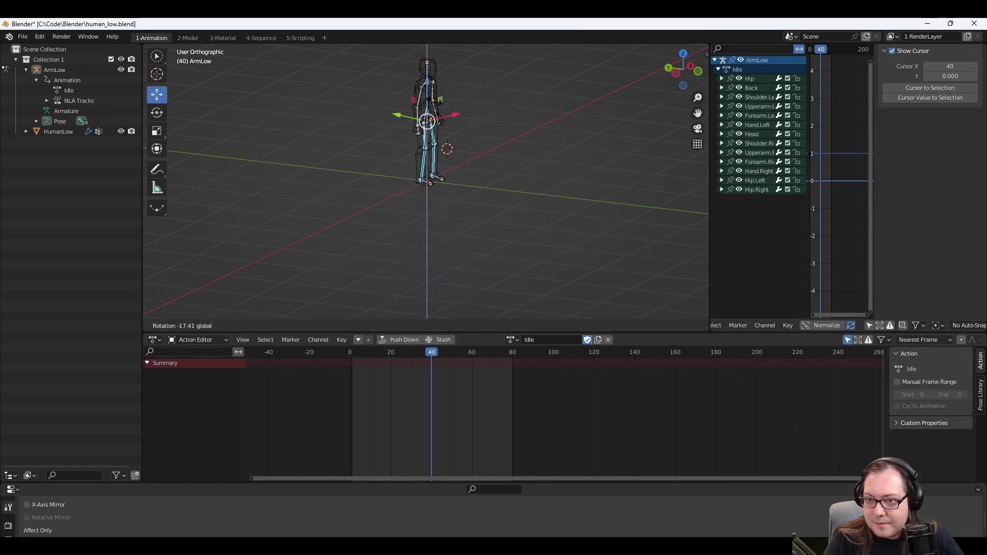
left_click(468, 146)
scroll(492, 123, "up", 2)
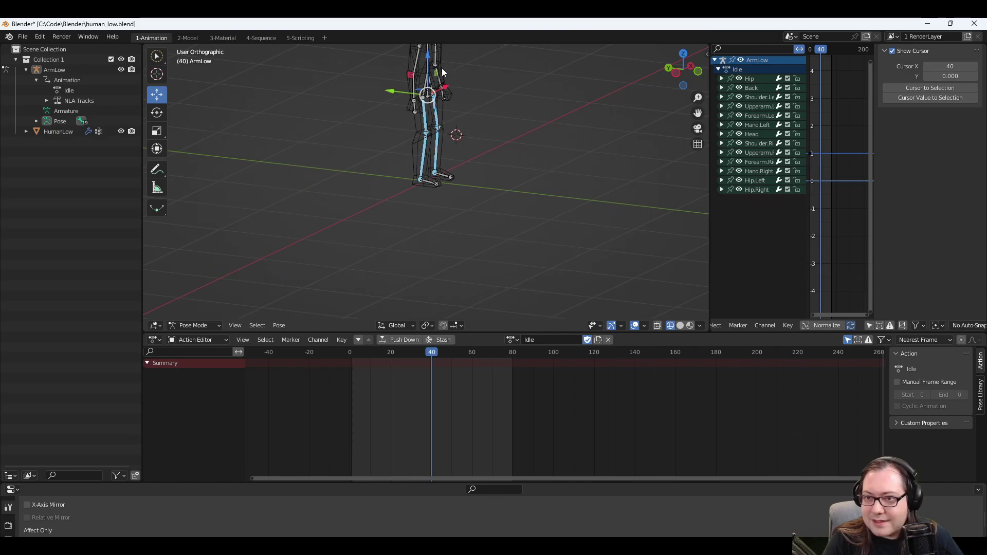
key("r")
key("z")
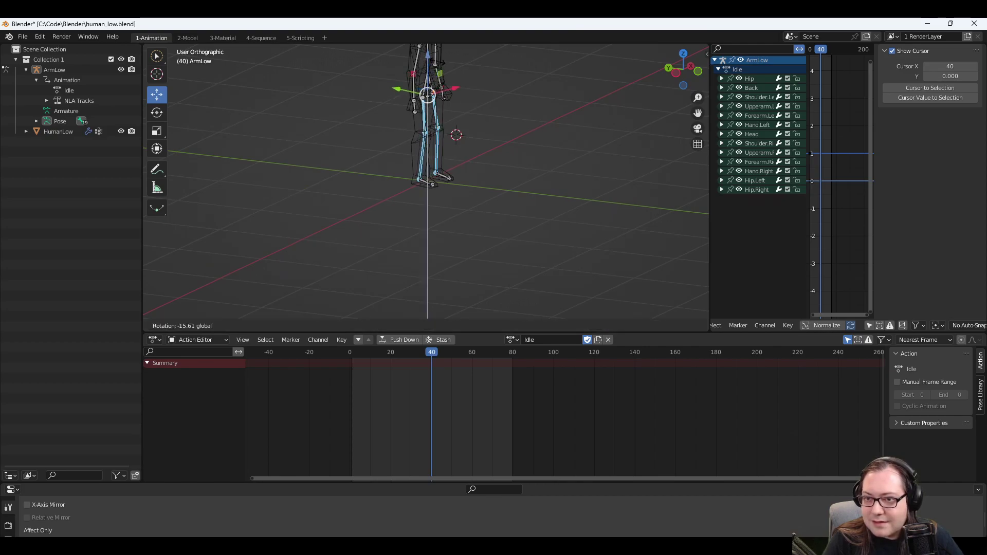
key("Escape")
key("g")
key("z")
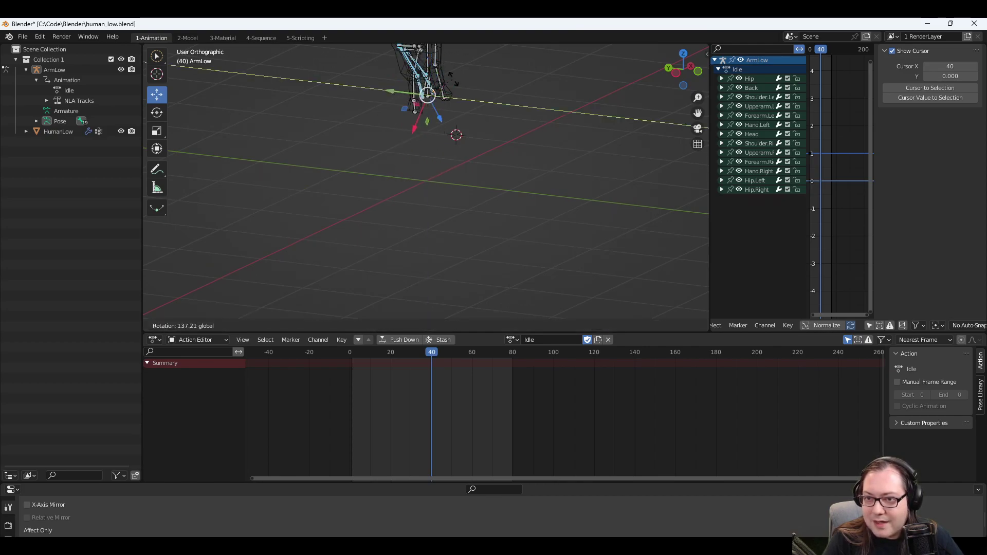
left_click(482, 86)
key("ctrl+z")
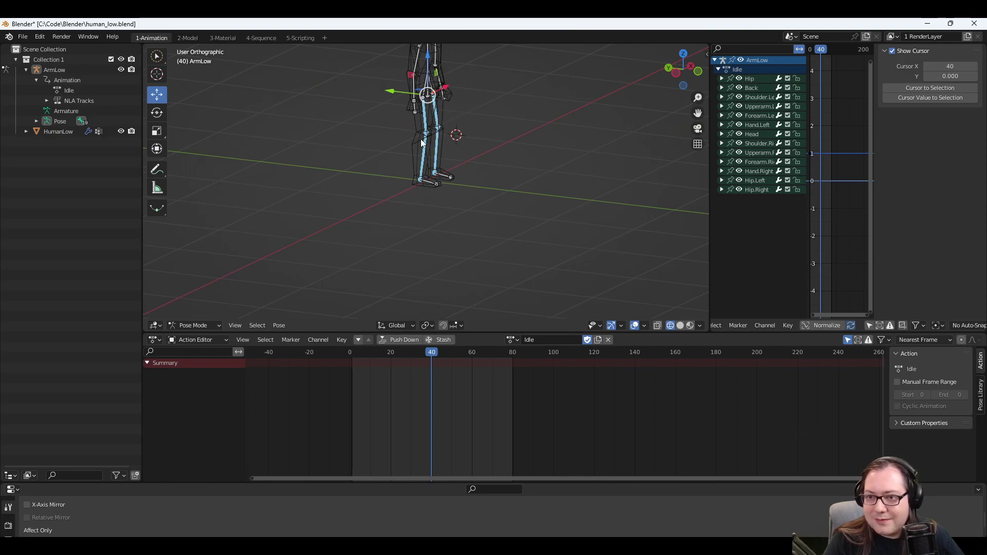
left_click(426, 126)
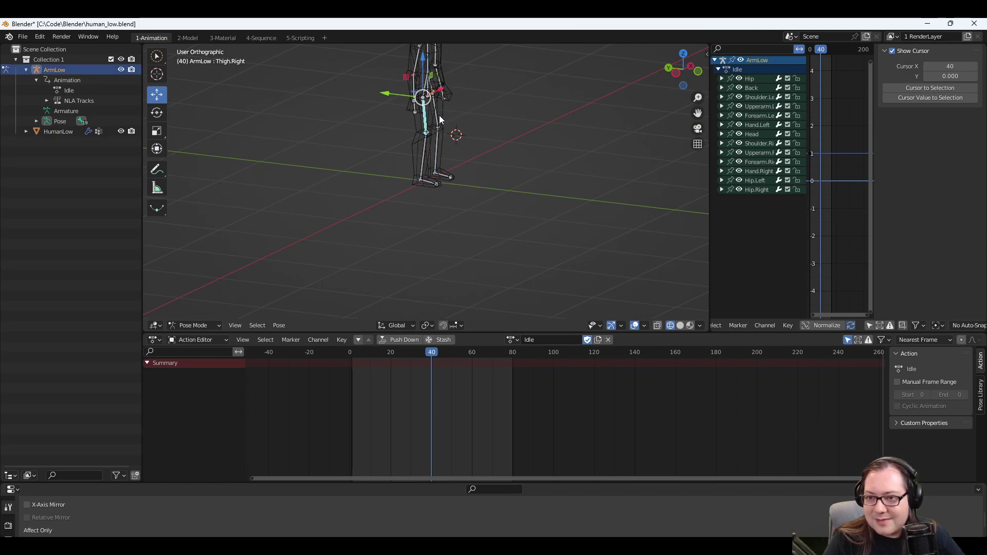
left_click(438, 119)
key("r")
key("z")
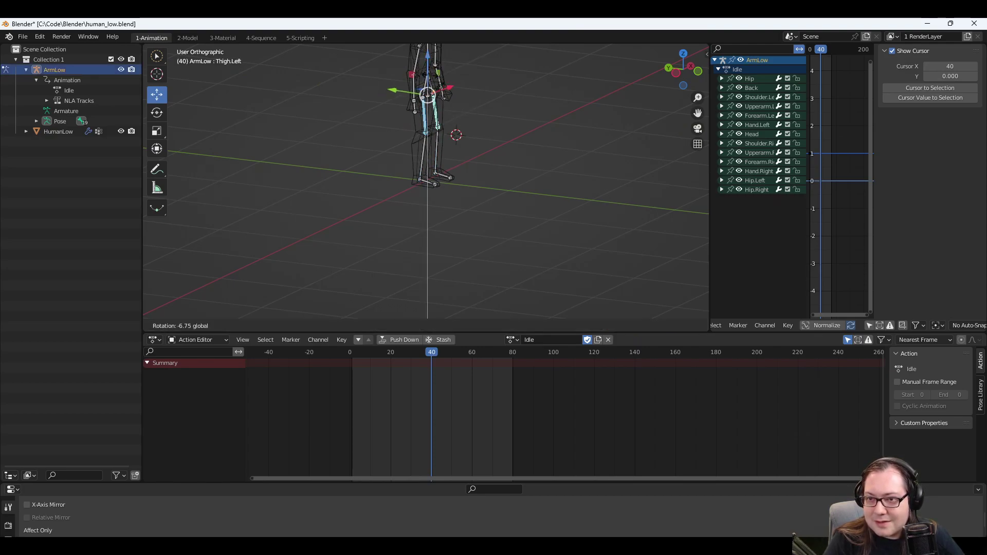
left_click(424, 169)
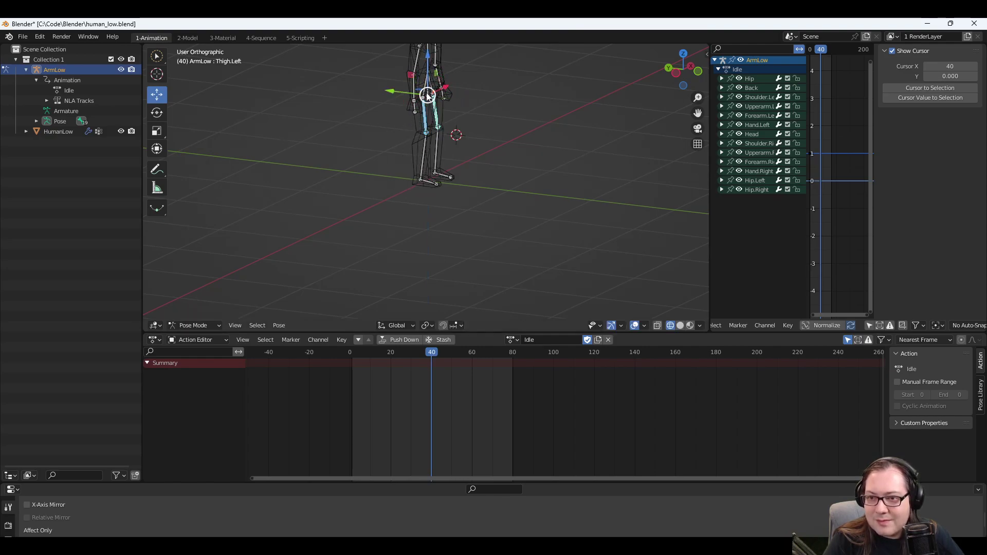
key("r")
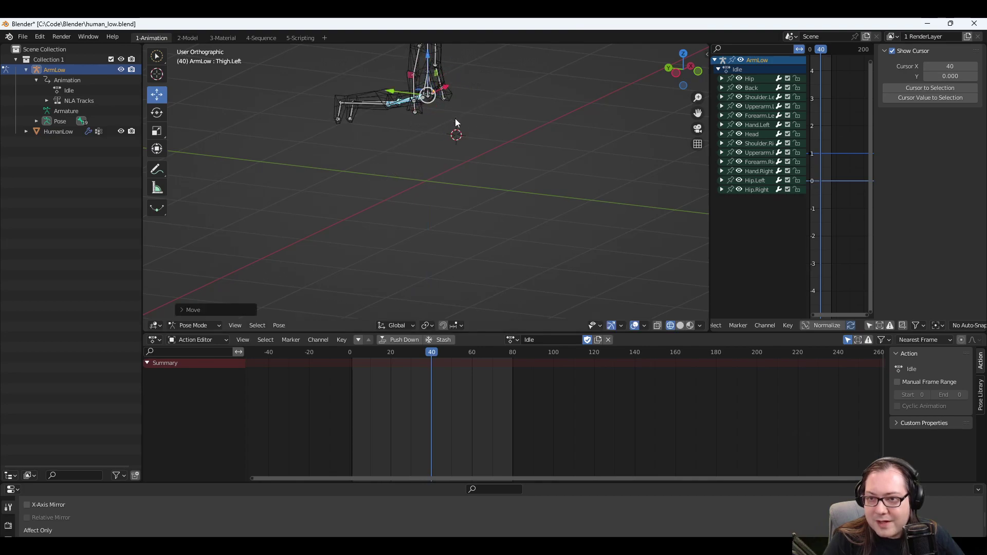
right_click(464, 122)
middle_click_drag(465, 121, 517, 164)
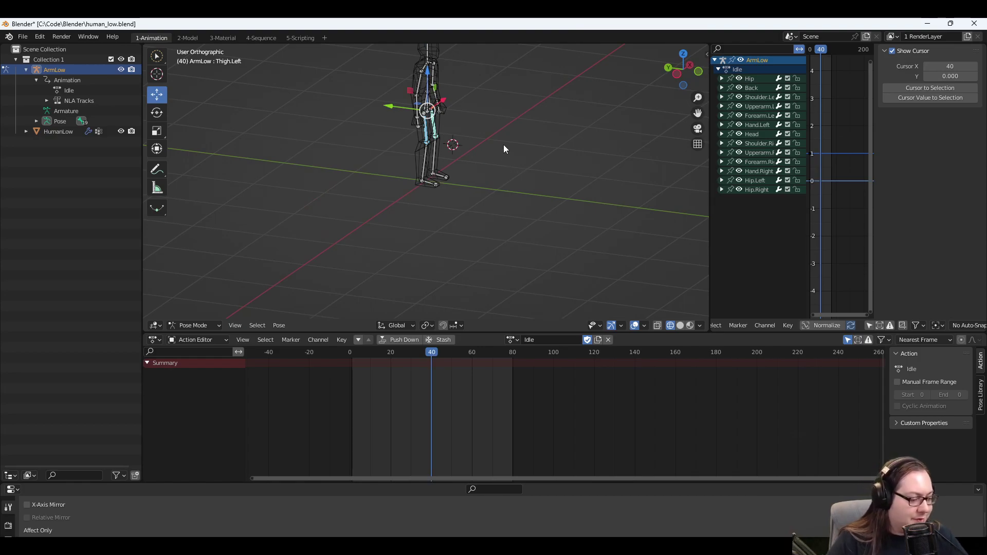
middle_click_drag(545, 101, 515, 124)
scroll(513, 119, "up", 1)
scroll(501, 105, "up", 1)
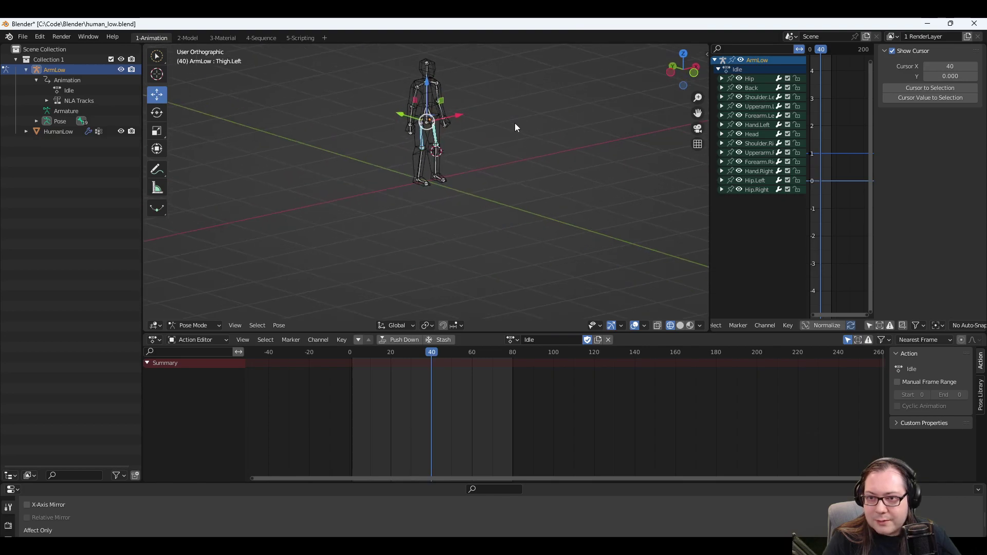
Orbit around the ArmLow armature to a near side view of the head.
left_click(426, 70)
middle_click_drag(476, 157, 508, 157)
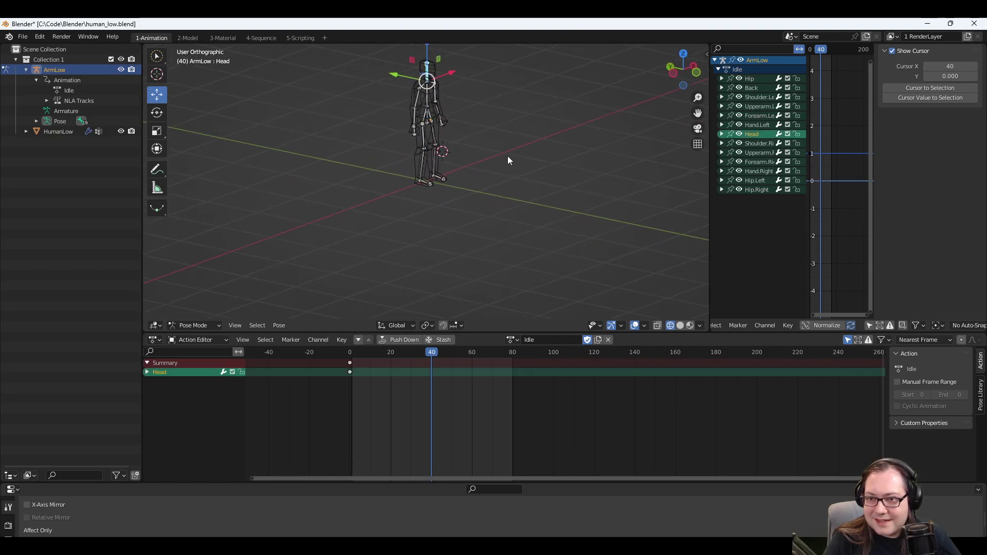
mouse_move(500, 121)
middle_mouse_down()
mouse_move(533, 113)
mouse_move(522, 128)
mouse_move(487, 139)
mouse_move(488, 125)
middle_mouse_up()
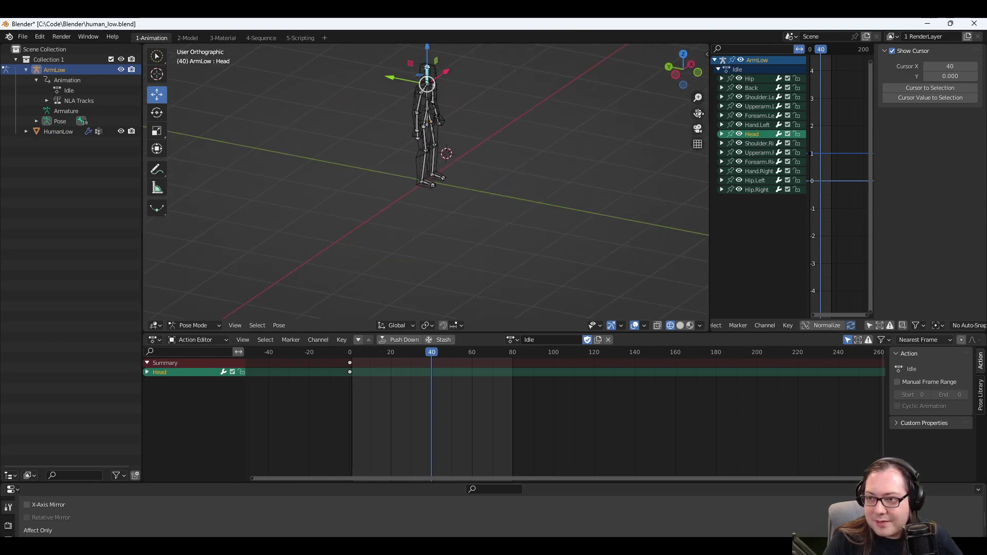
left_click(489, 102)
right_click(491, 79)
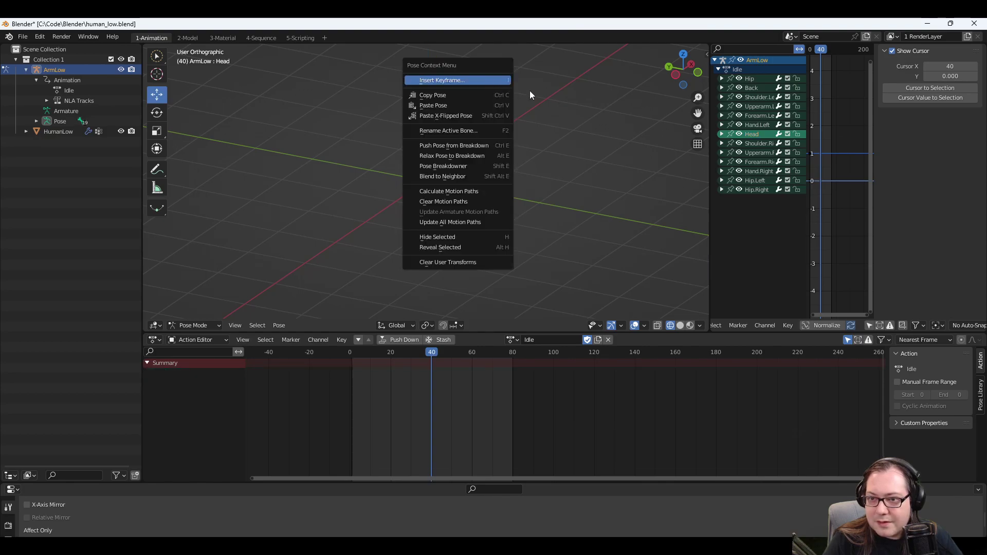
middle_click_drag(476, 90, 495, 136)
Place the 3D cursor up at the head with the 3D Cursor tool.
key("w")
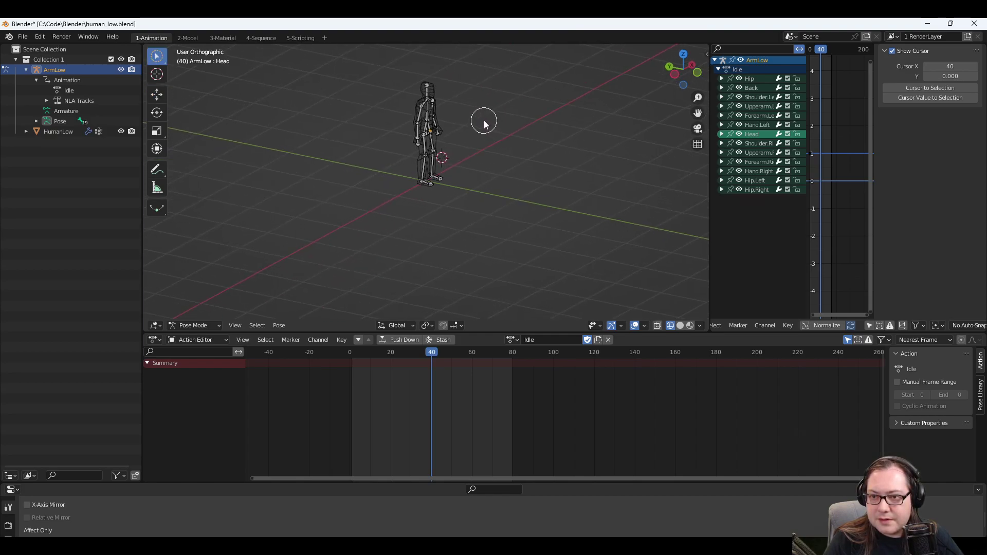
left_click(156, 93)
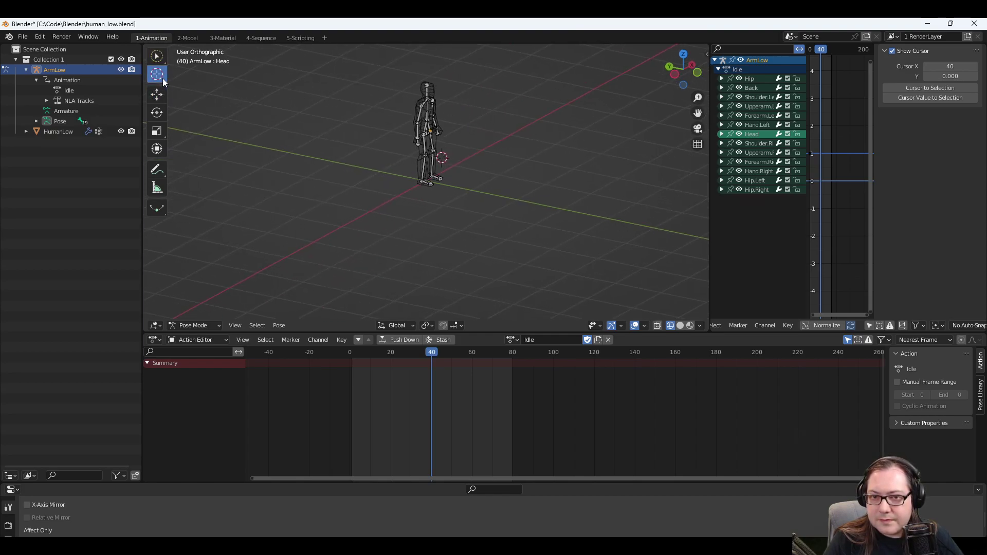
left_click(161, 77)
right_click(426, 180)
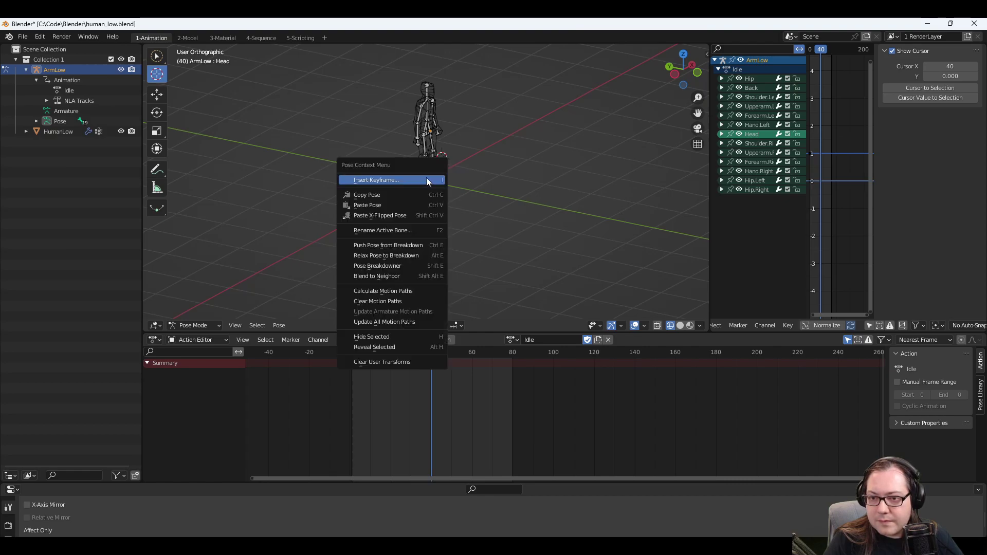
left_click_drag(427, 177, 437, 106)
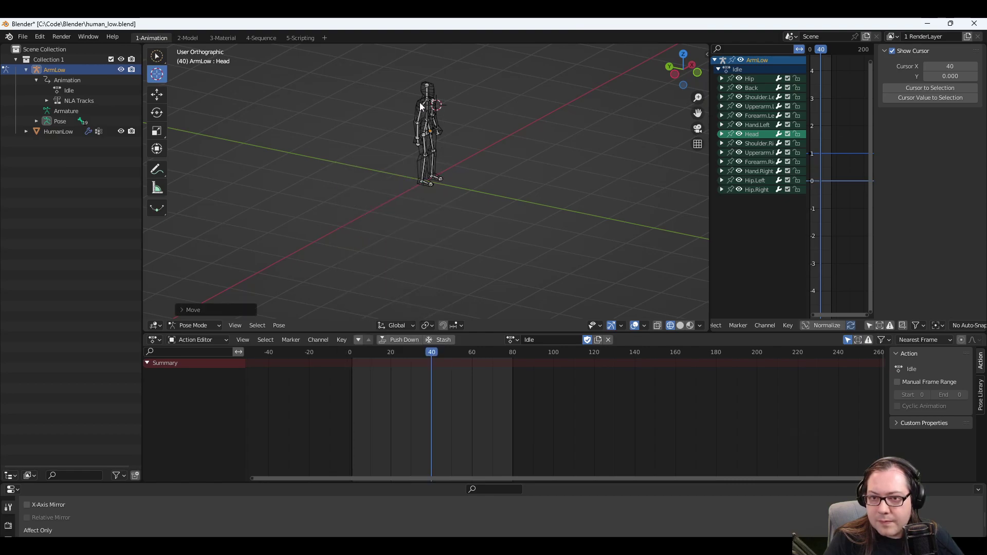
Select only the Head bone and rotate it to a new tilt at frame 40.
left_click(157, 57)
left_click(426, 91)
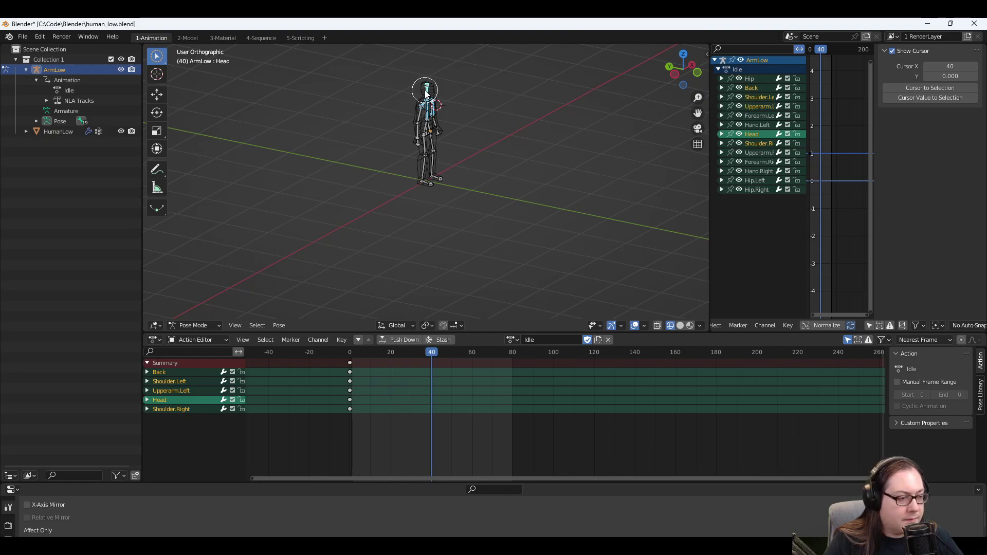
left_click(425, 94)
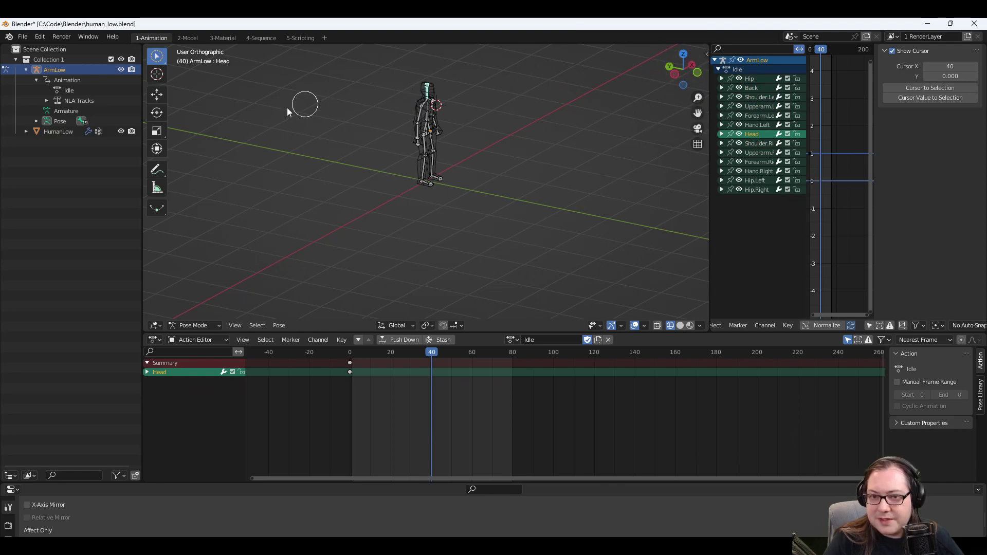
left_click(156, 94)
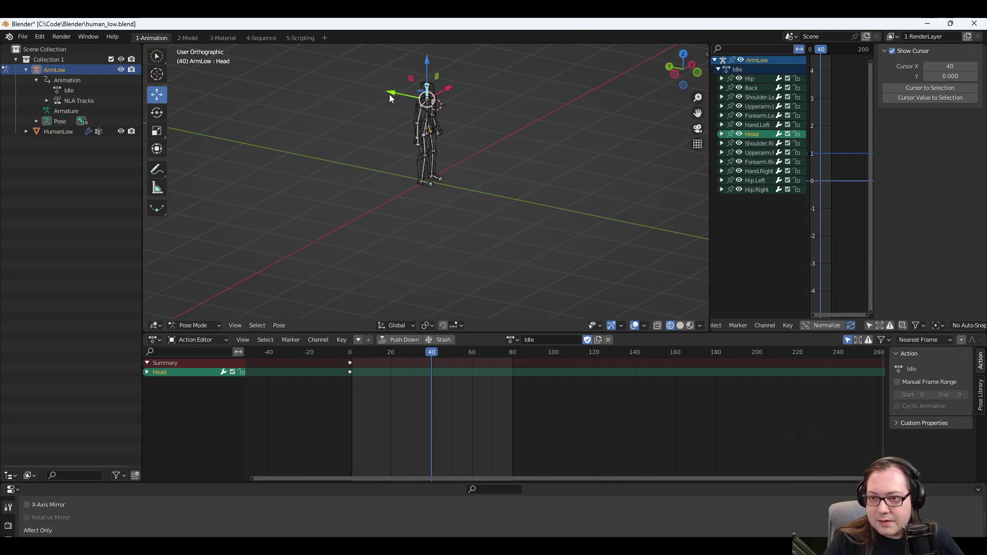
left_click_drag(390, 97, 463, 119)
key("ctrl+z")
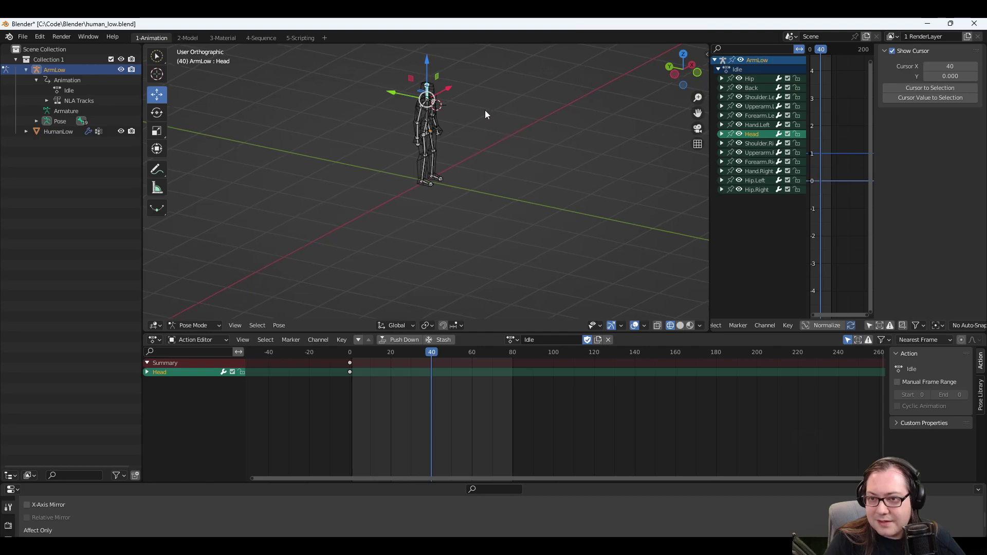
middle_click_drag(486, 114, 513, 134)
key("r")
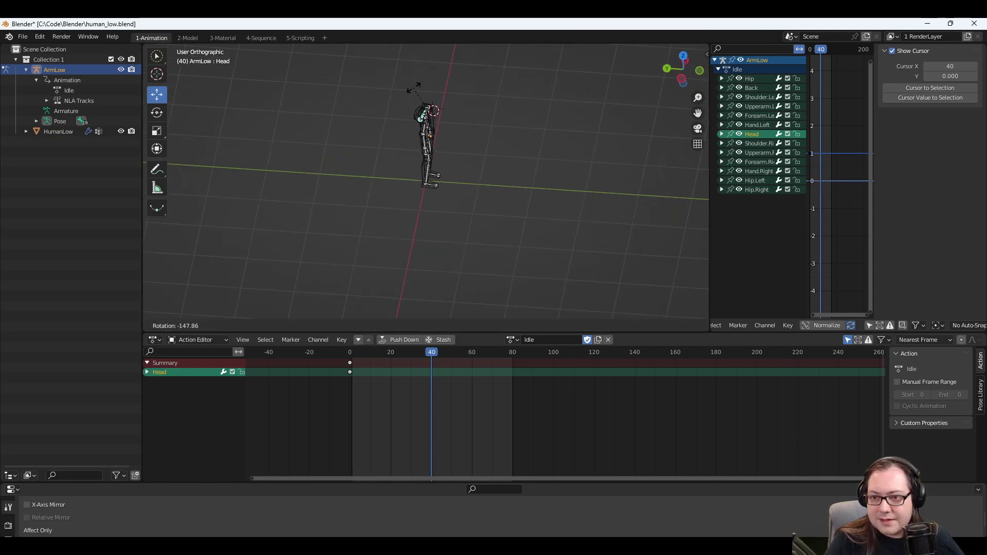
left_click(520, 227)
Key the Head pose at frame 40 and duplicate the frame-0 Head key to frame 80.
right_click(430, 353)
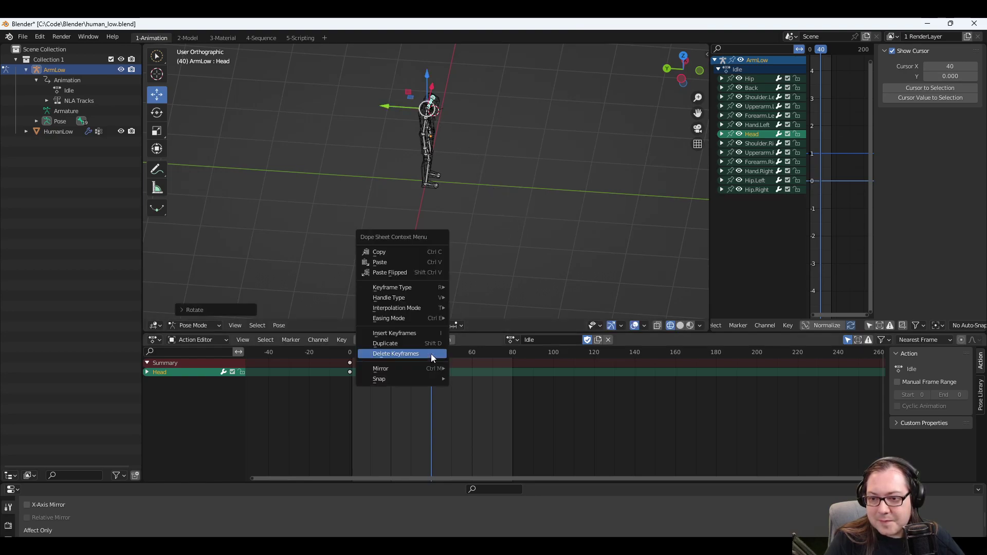
left_click(411, 334)
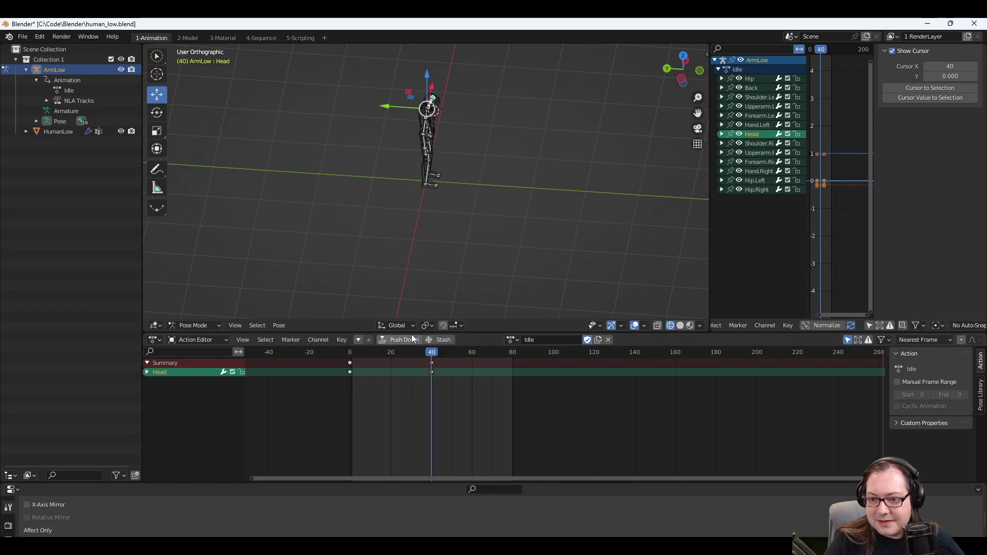
mouse_move(431, 355)
left_mouse_down()
mouse_move(349, 354)
mouse_move(538, 377)
mouse_move(296, 360)
mouse_move(447, 365)
mouse_move(432, 364)
left_mouse_up()
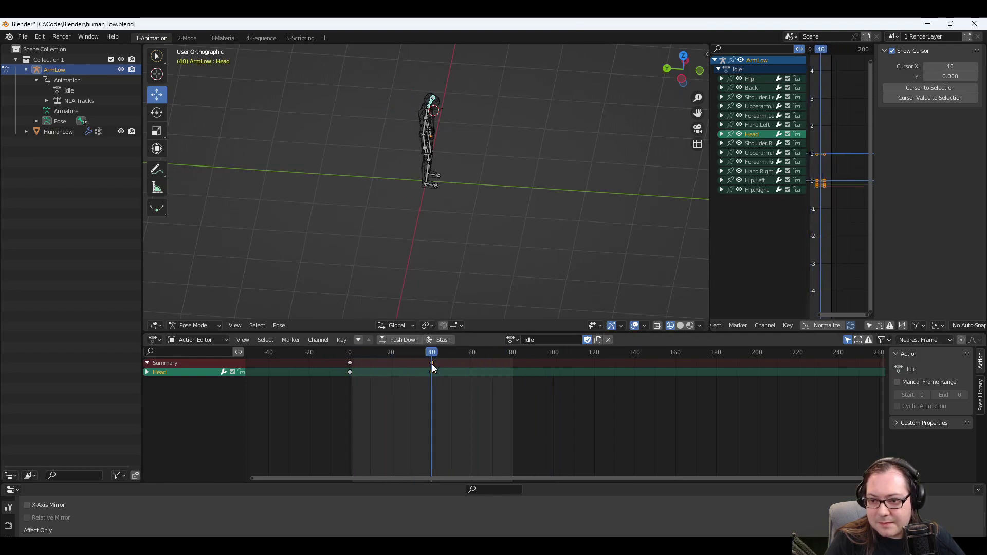
right_click(349, 372)
right_click(349, 372)
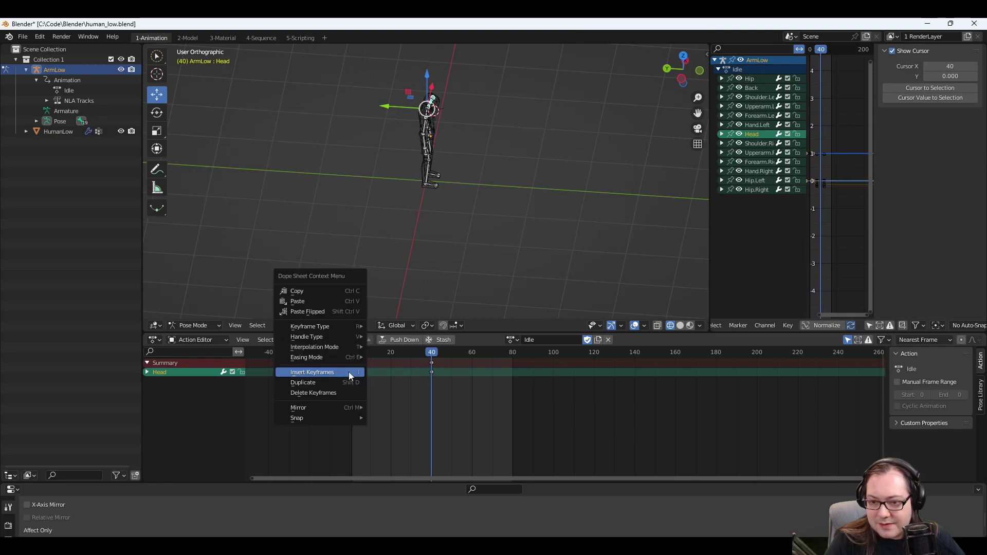
left_click(317, 382)
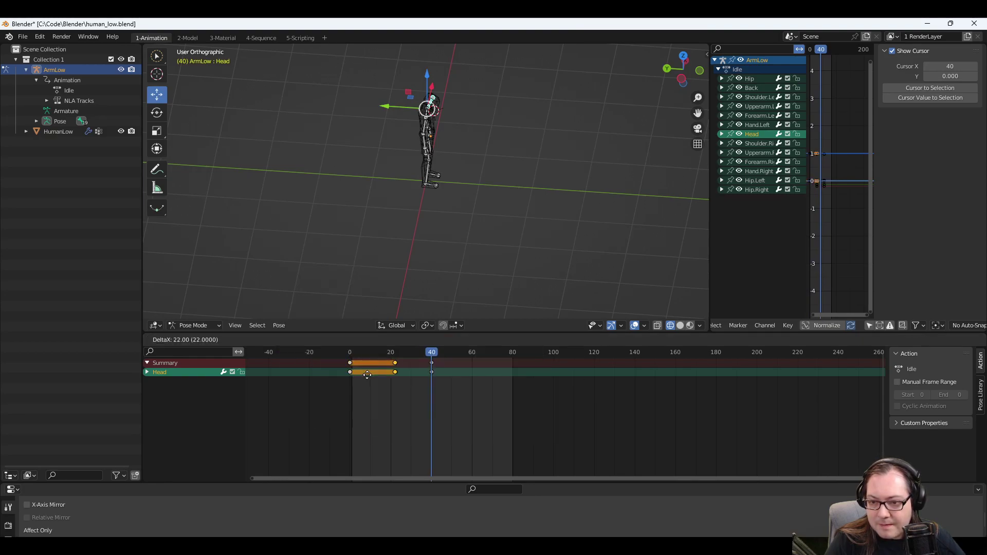
left_click(480, 375)
Play back the Idle animation from frame 0 and save human_low.blend.
left_click_drag(425, 354, 348, 357)
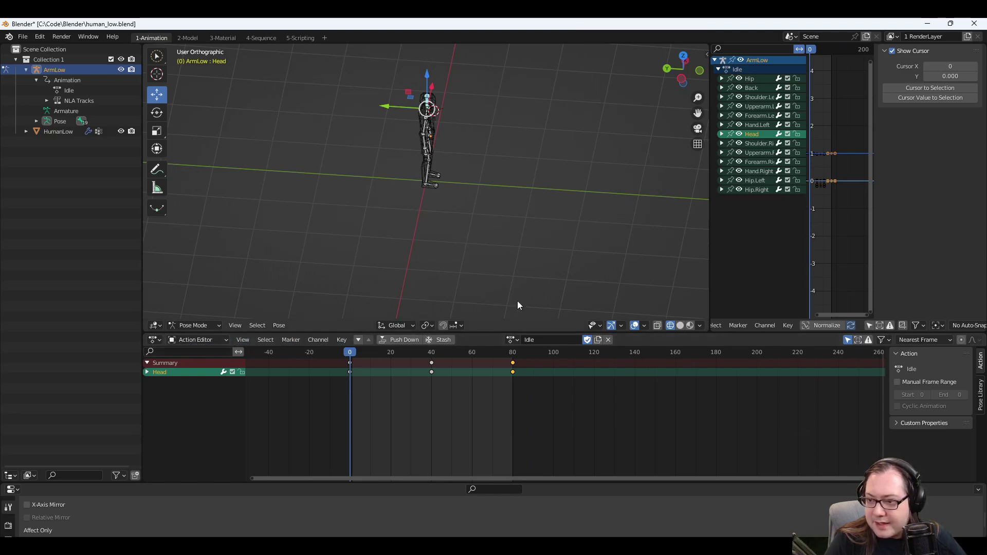
key("space")
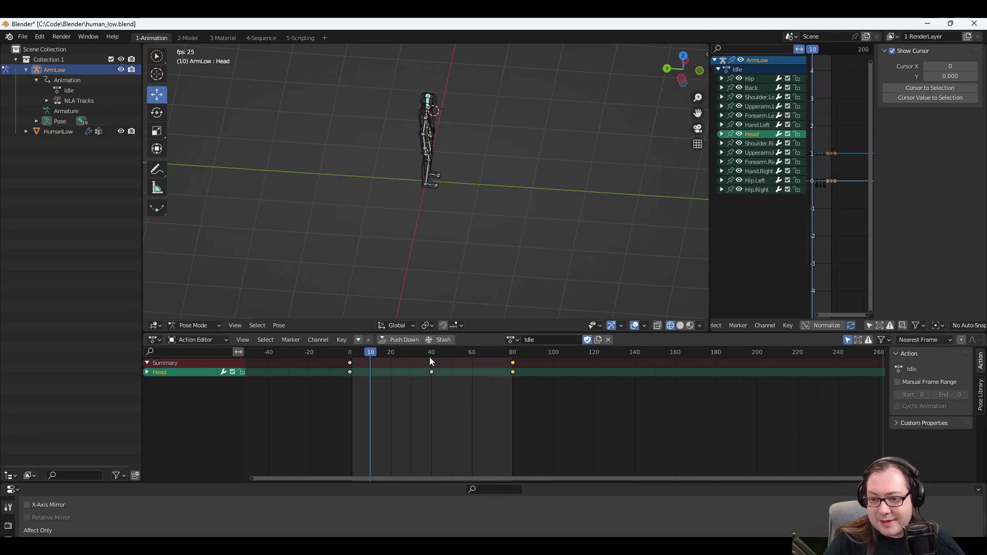
key("space")
left_click_drag(375, 353, 299, 350)
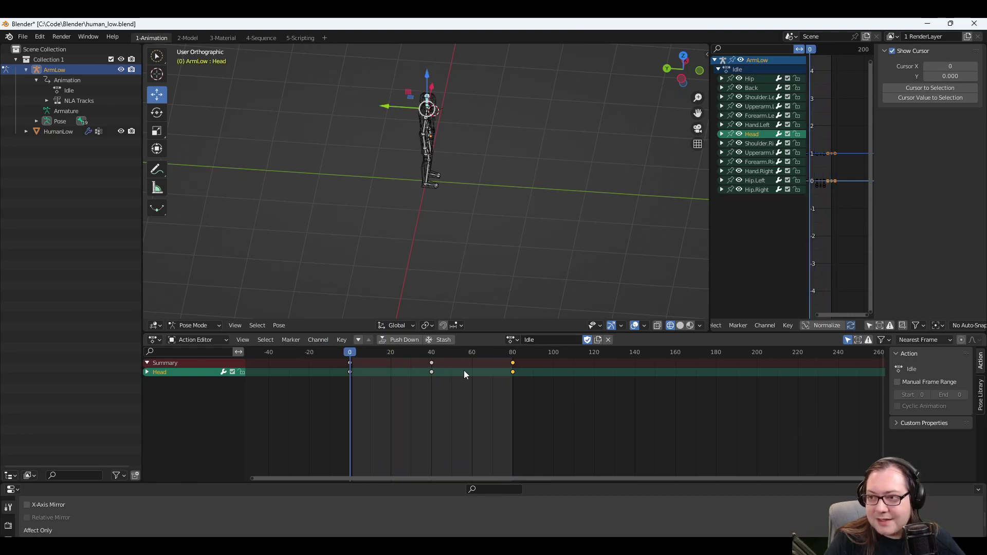
key("ctrl+s")
middle_click_drag(450, 110, 451, 134)
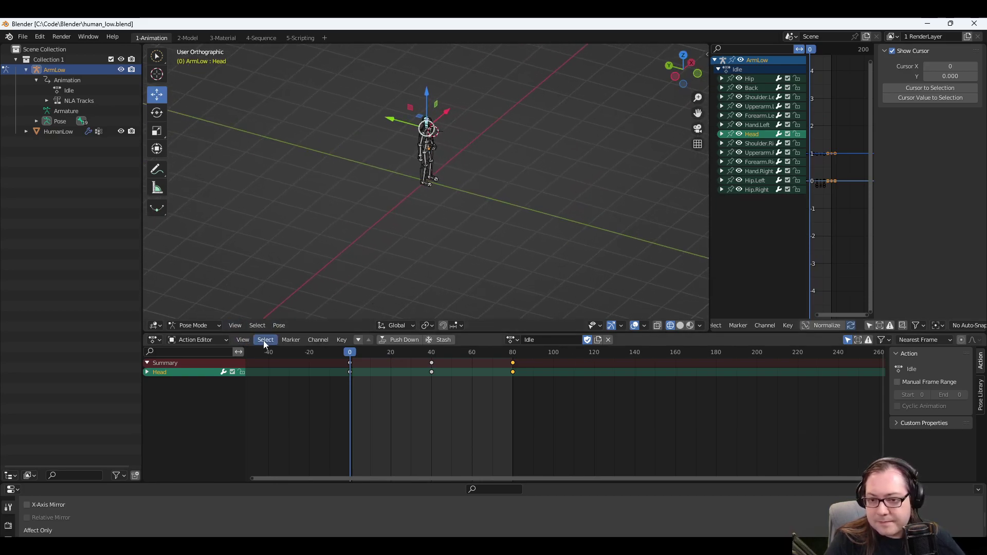
Preview the Idle animation in the 2-Model workspace, then return to the 1-Animation workspace.
left_click(257, 329)
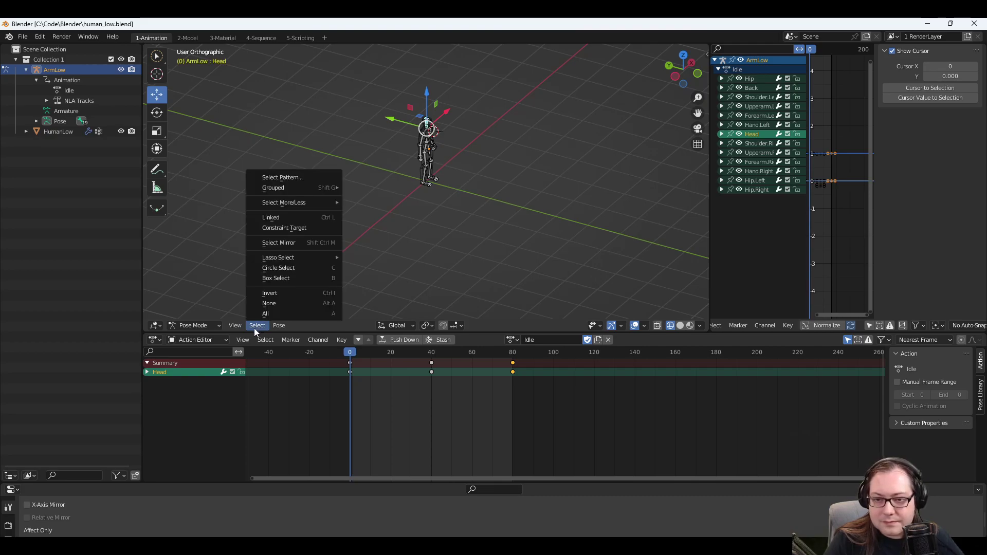
left_click(254, 328)
left_click(276, 326)
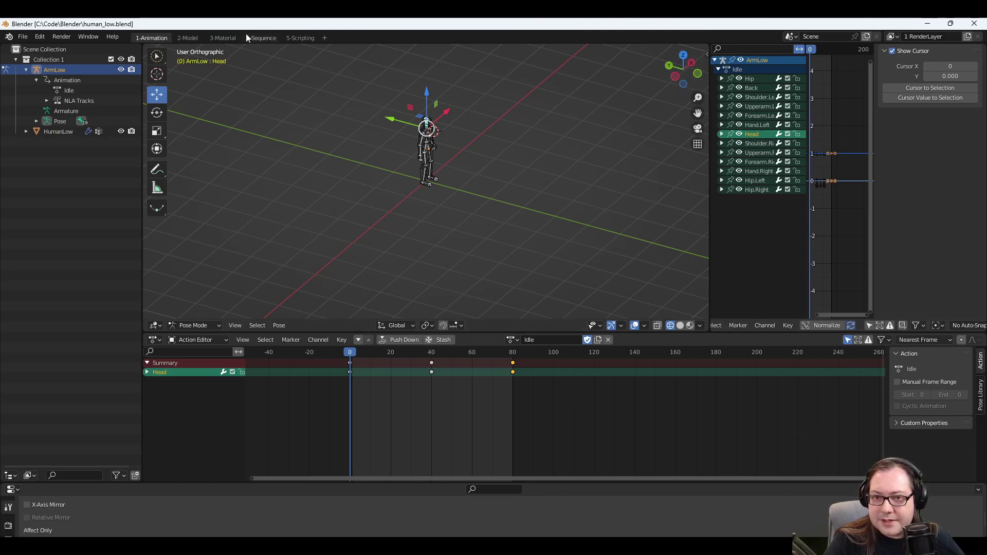
left_click(187, 38)
key("space")
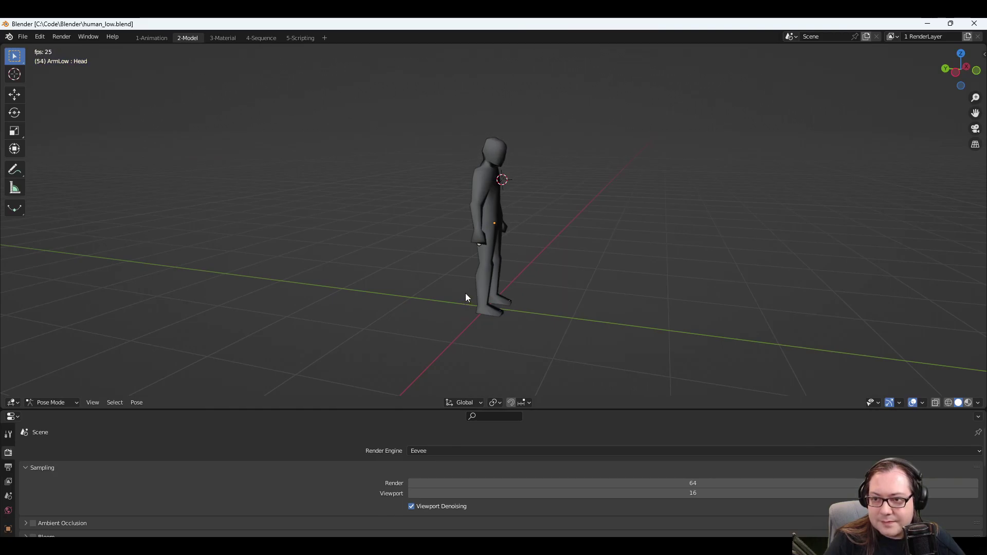
key("Escape")
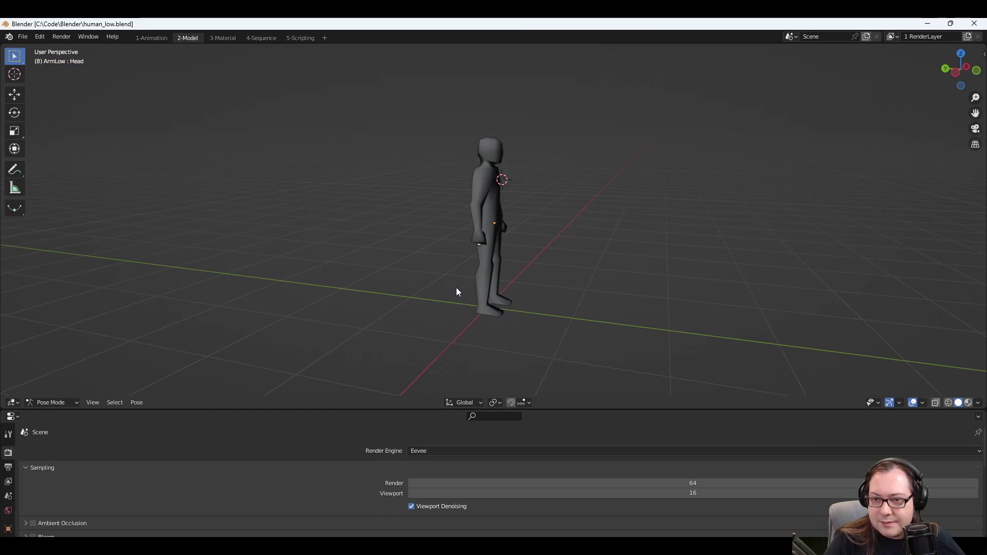
left_click(149, 38)
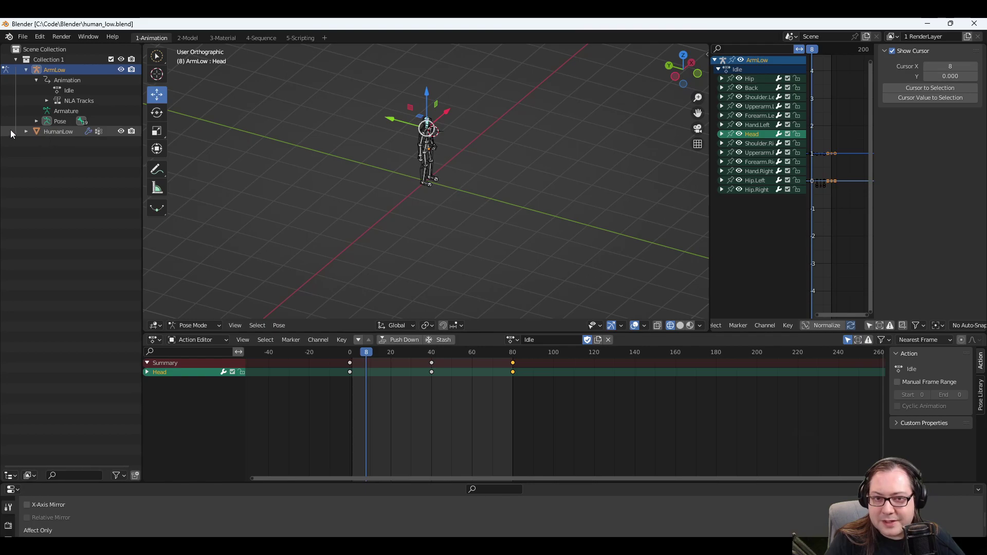
left_click(26, 132)
left_click(26, 131)
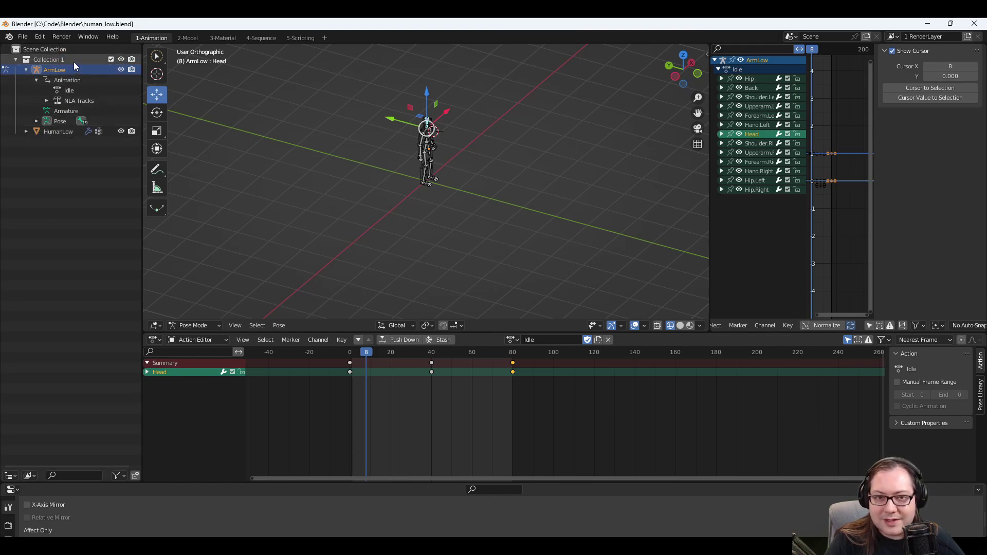
left_click(22, 37)
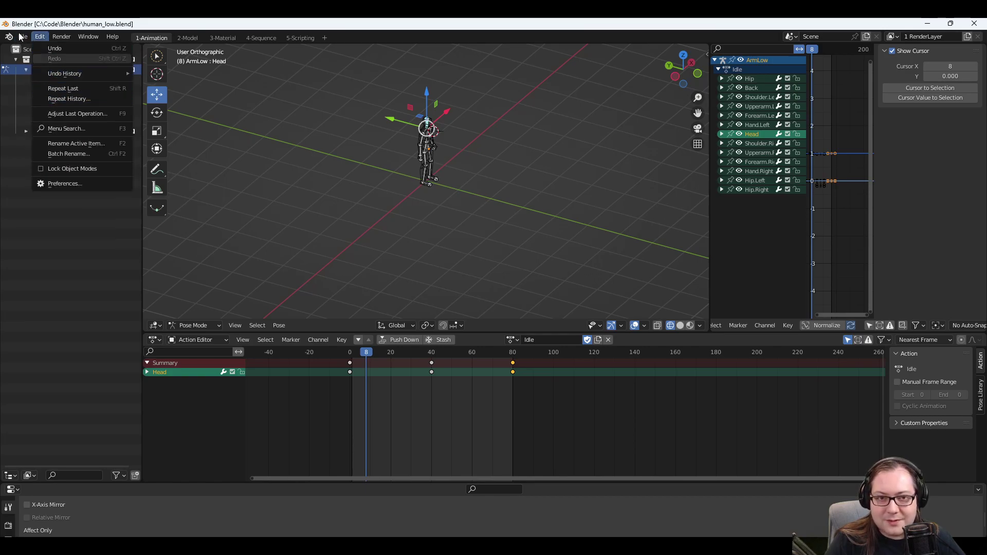
Export the rig from Blender as human_low.glb in glTF 2.0 format.
left_click(23, 37)
left_click(23, 38)
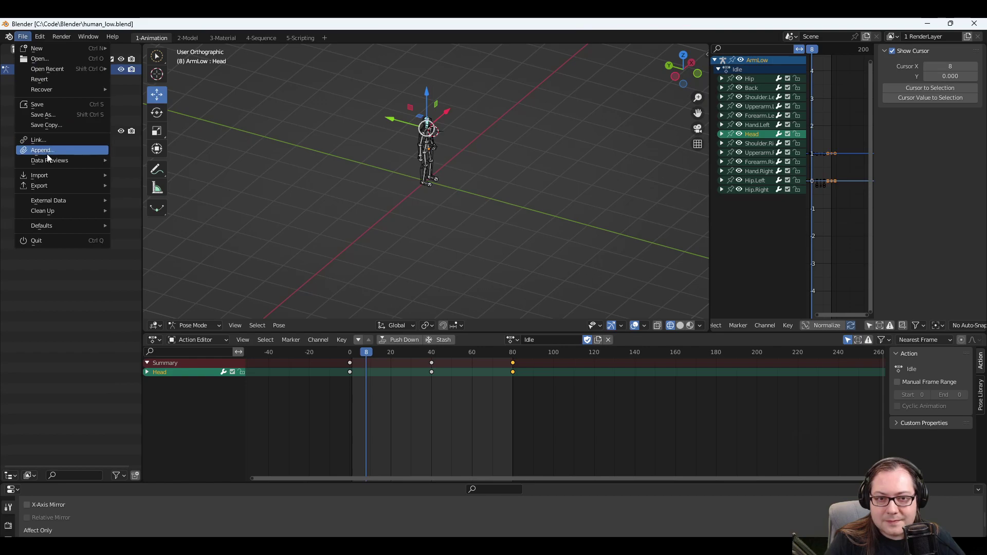
mouse_move(62, 186)
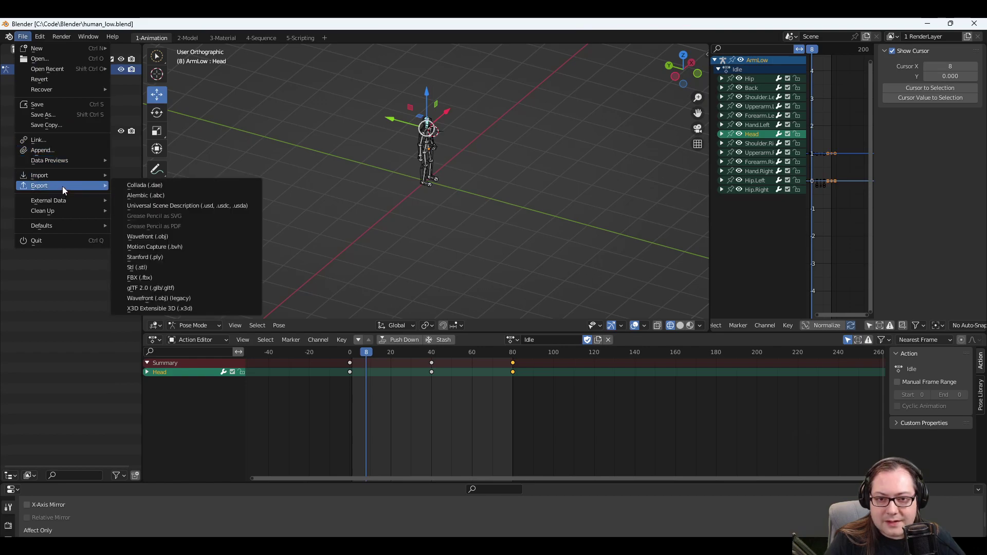
left_click(196, 289)
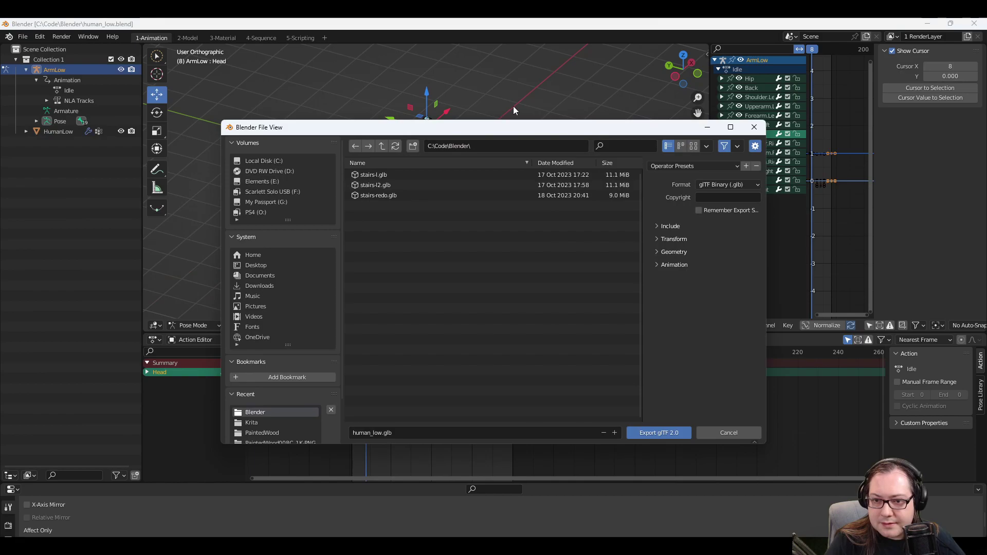
left_click_drag(535, 129, 0, 135)
key("Escape")
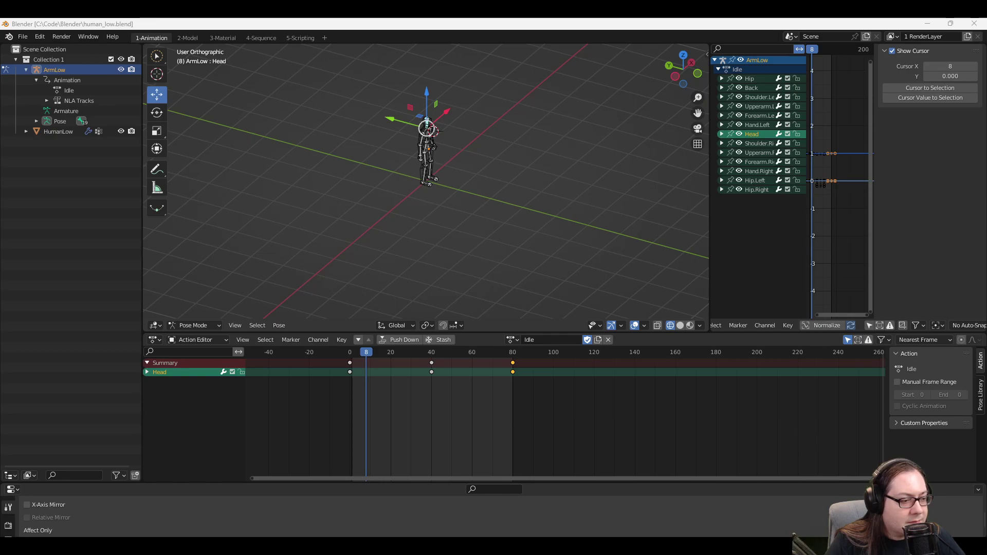
Return the armature to Object Mode and switch over to the Godot editor.
key("ctrl+Tab")
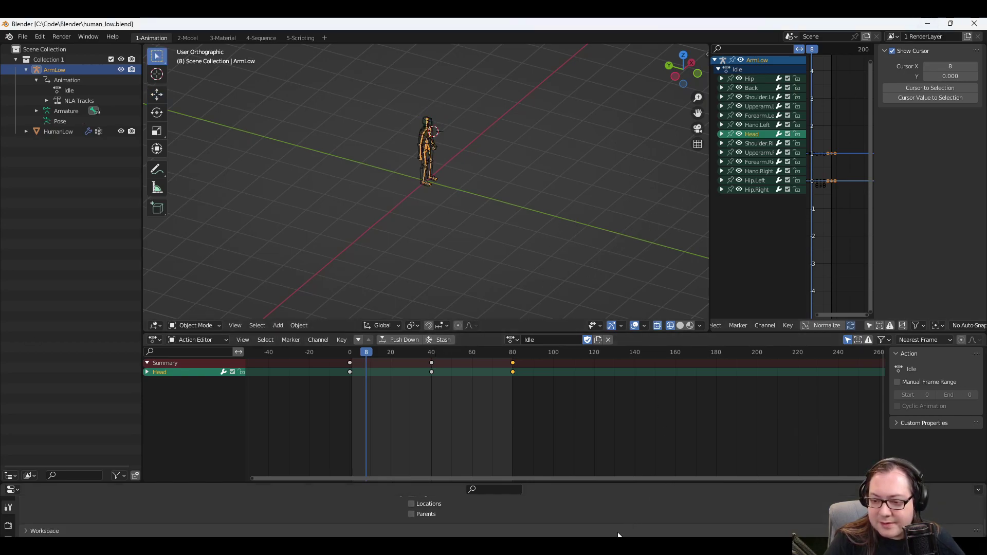
key("alt+Tab")
middle_click_drag(470, 192, 587, 270)
scroll(539, 259, "up", 2)
scroll(537, 255, "down", 1)
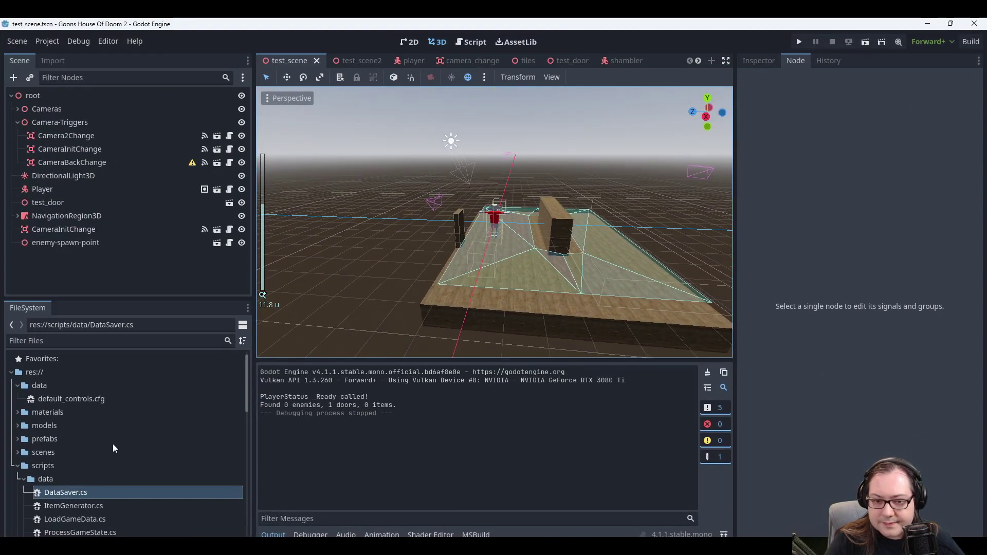
Expand the models folder in the FileSystem dock and browse its Tiles subfolder.
scroll(110, 450, "down", 3)
scroll(109, 455, "up", 2)
left_click(24, 403)
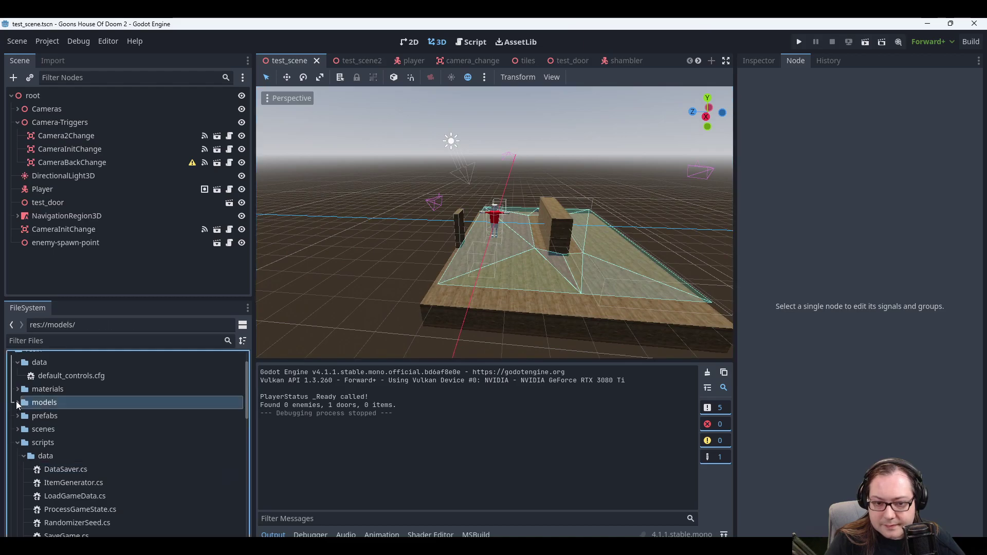
left_click(17, 402)
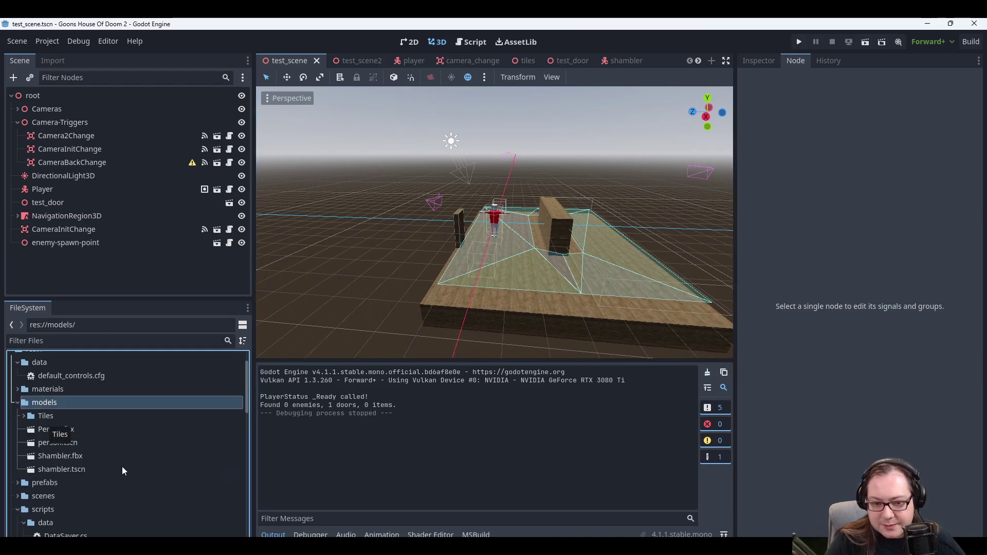
left_click(34, 420)
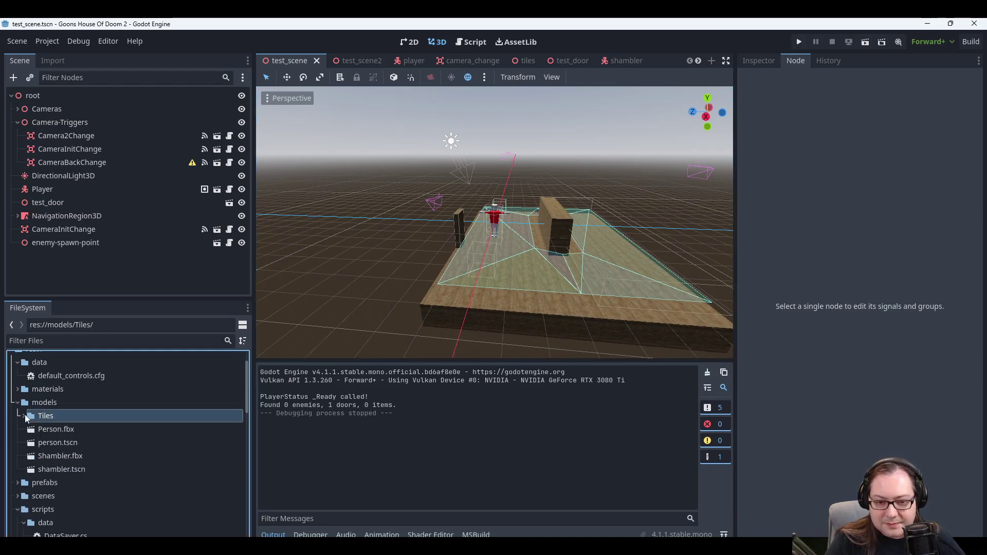
left_click(36, 407)
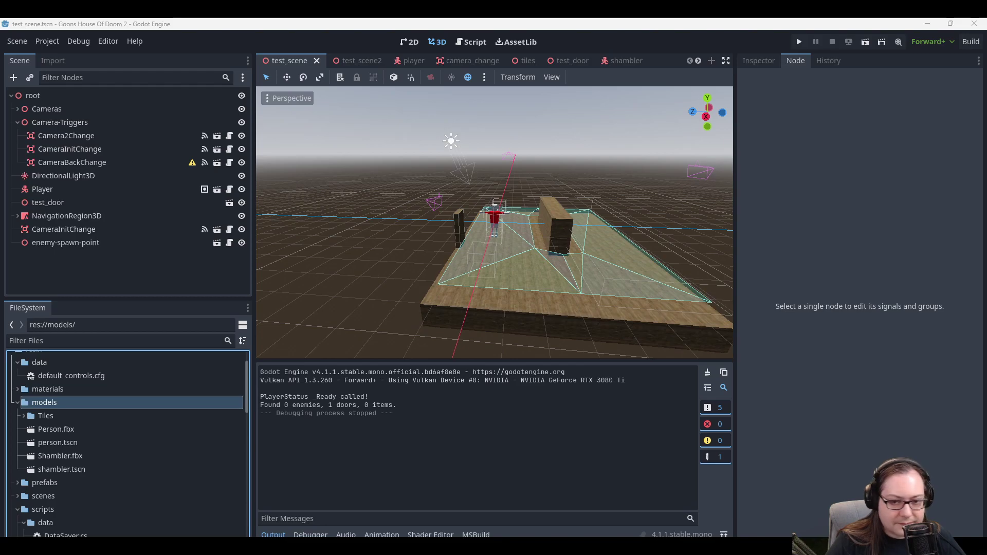
left_click(42, 416)
left_click(45, 402)
left_click(23, 416)
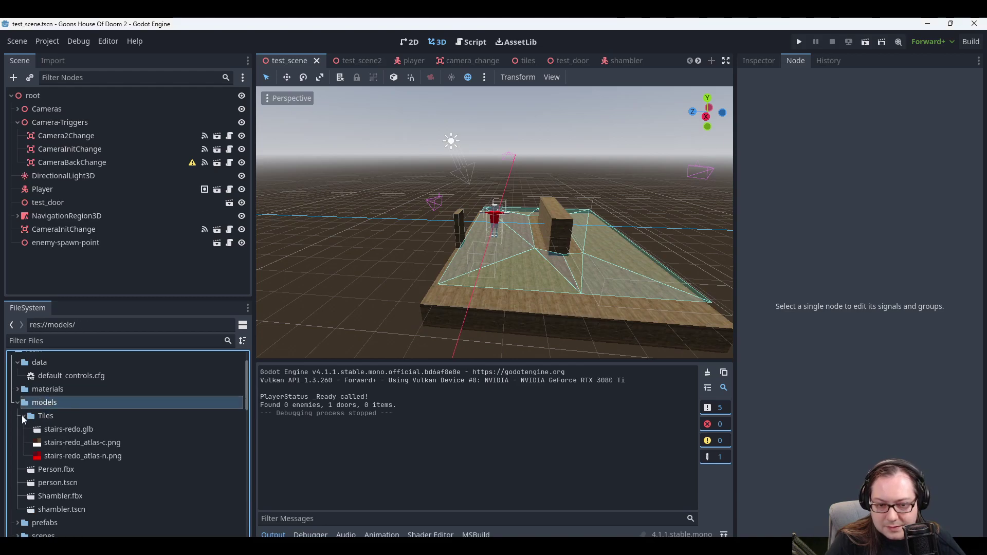
left_click(22, 416)
scroll(86, 497, "down", 6)
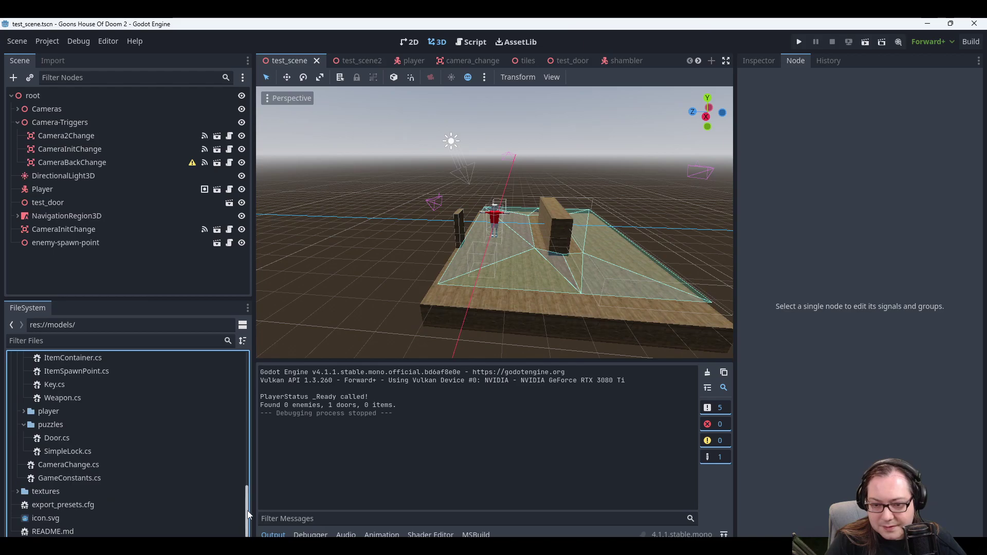
left_click_drag(246, 508, 251, 385)
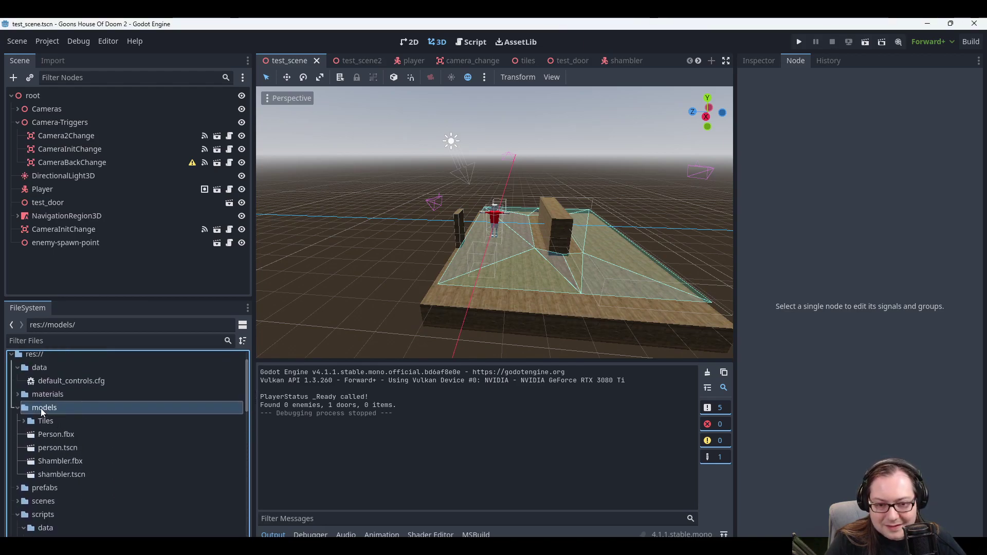
Try filtering files by 'human', then collapse and re-expand models to reveal human_low.glb.
left_click(82, 340)
type("huma")
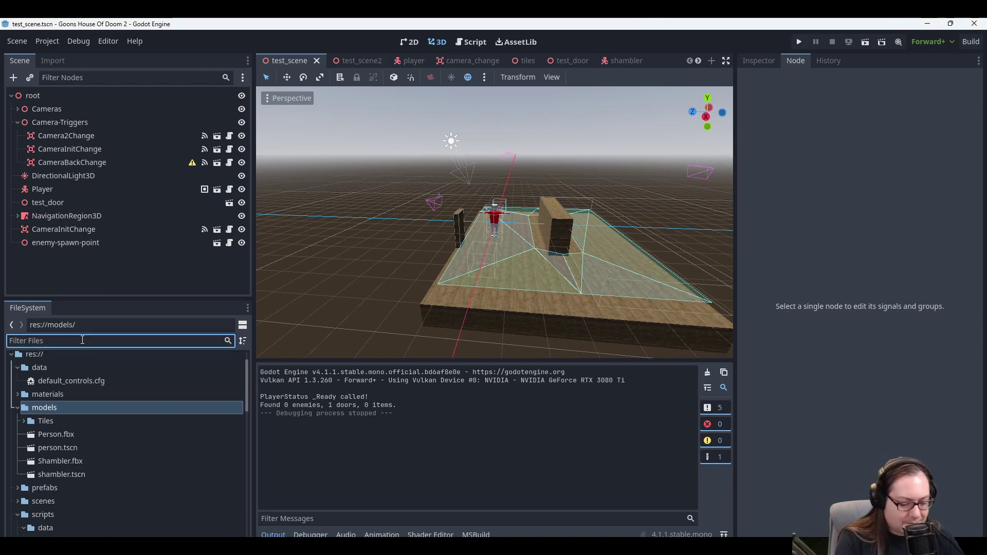
type("n fe")
key("BackSpace")
key("BackSpace")
key("BackSpace")
key("BackSpace")
key("BackSpace")
key("BackSpace")
key("BackSpace")
key("BackSpace")
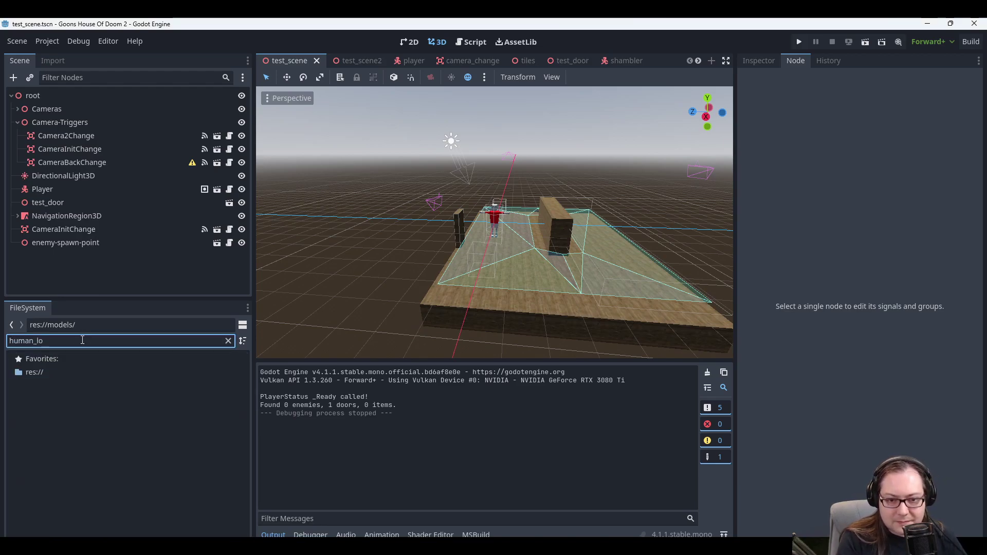
left_click(42, 412)
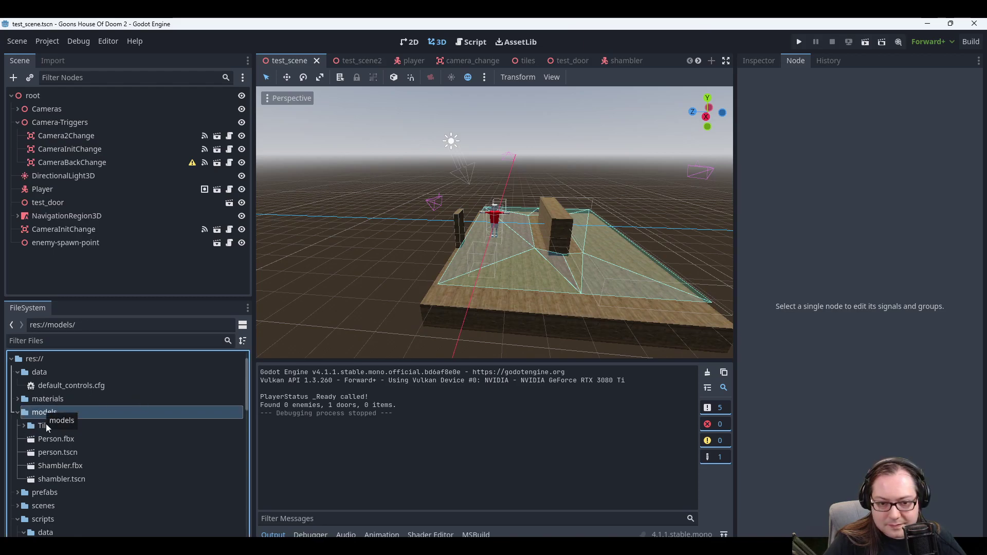
left_click(34, 426)
left_click(48, 413)
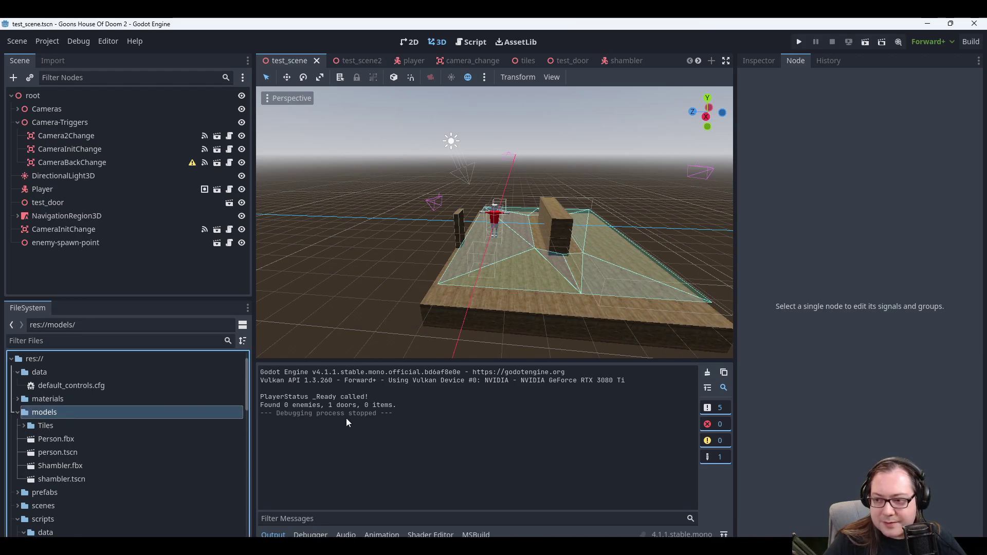
left_click(18, 413)
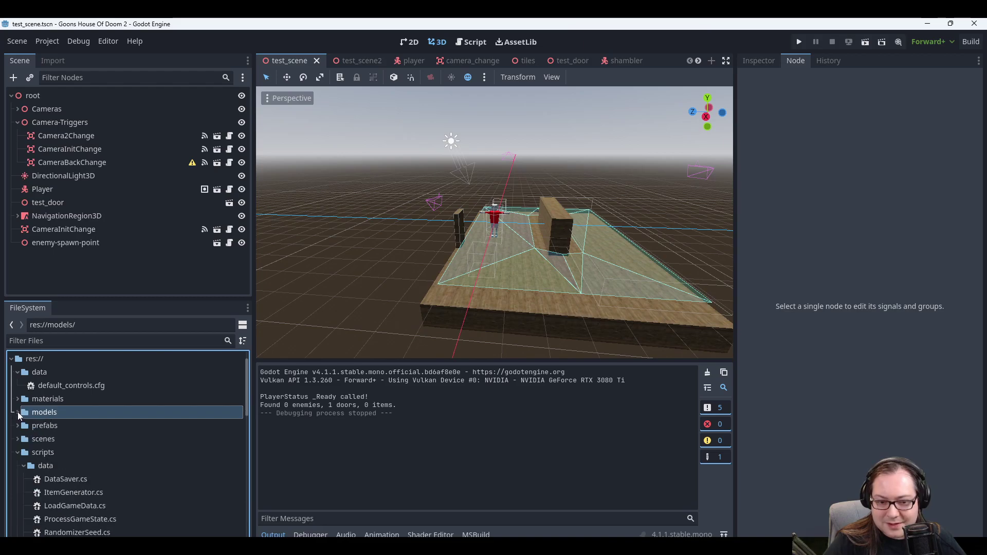
left_click(18, 414)
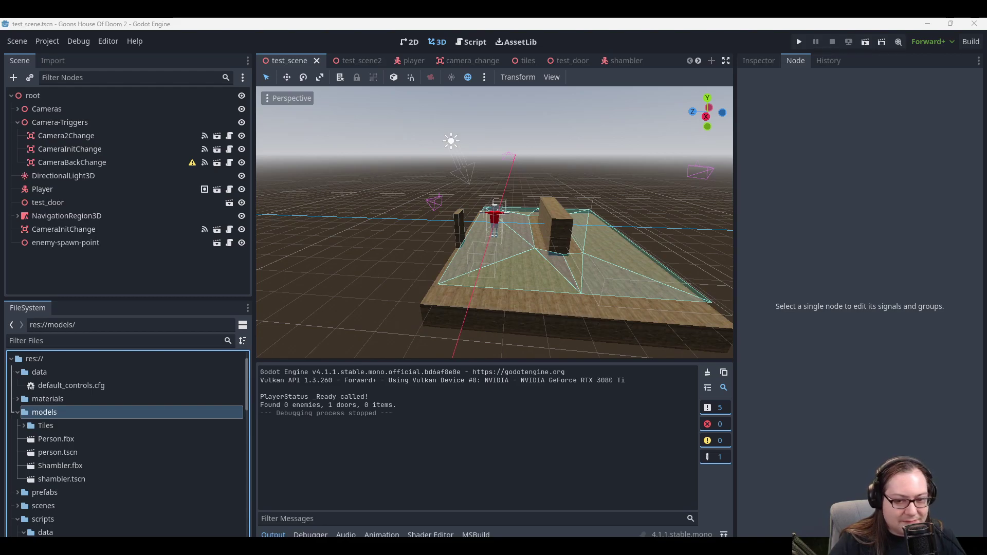
Minimise Visual Studio and drop human_low.glb into the Godot test scene.
key("alt+Tab")
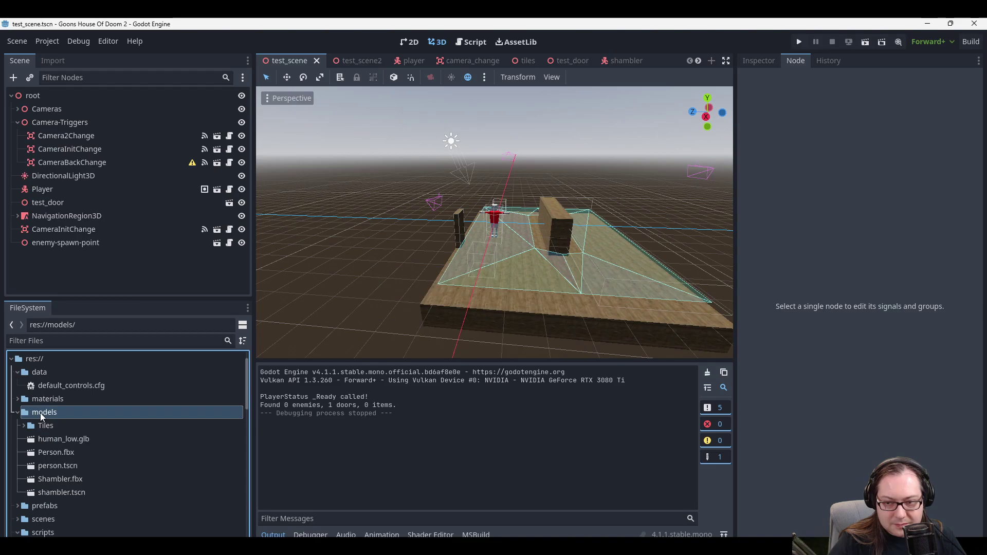
left_click(928, 25)
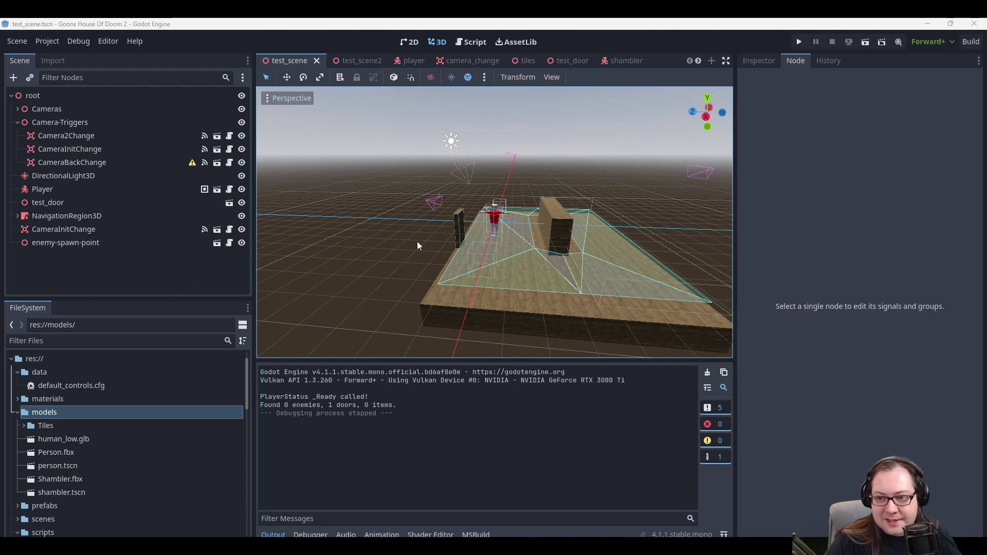
middle_click_drag(517, 195, 513, 202)
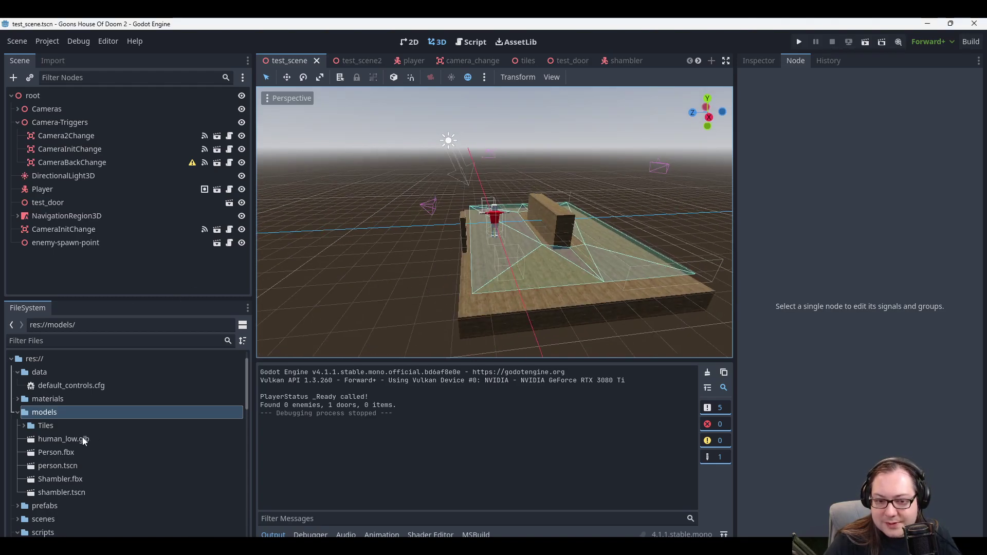
left_click_drag(82, 440, 520, 272)
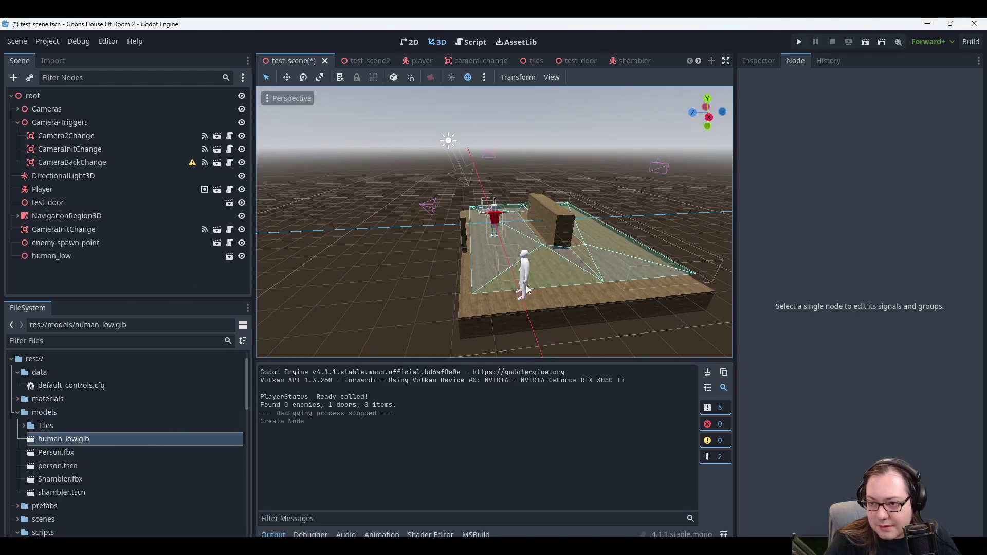
scroll(565, 267, "up", 5)
scroll(605, 266, "down", 5)
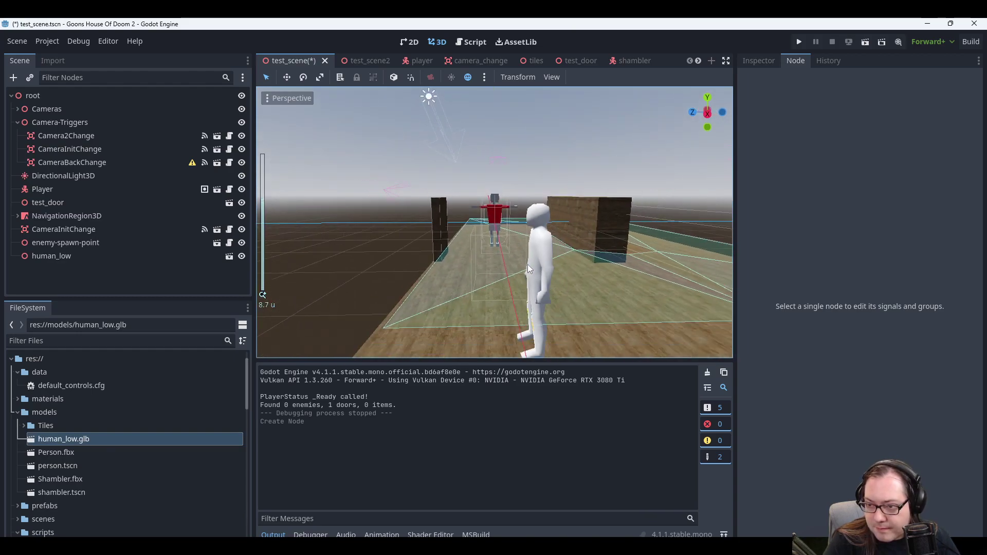
scroll(581, 282, "down", 1)
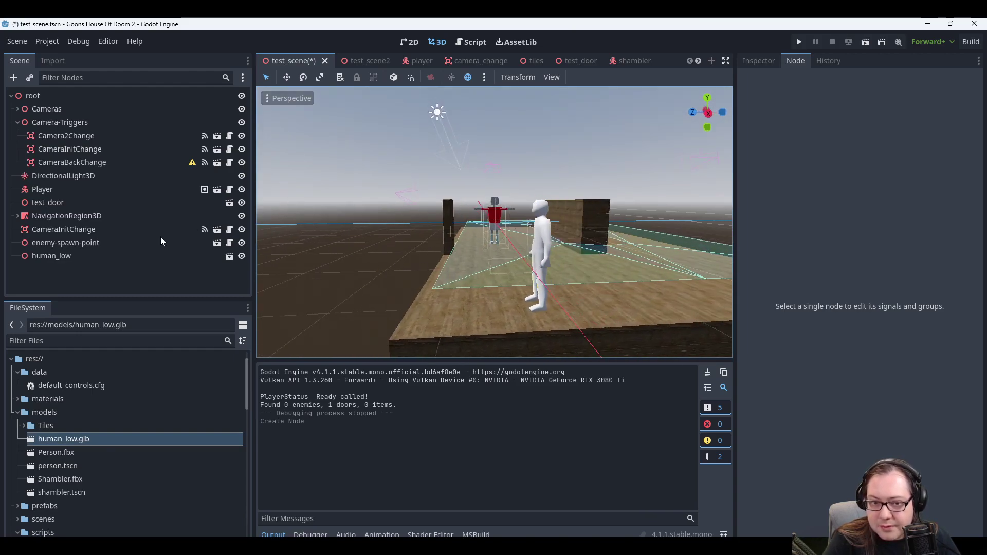
Move the human_low instance along X, then undo the move and its placement.
left_click(83, 256)
mouse_move(501, 298)
left_mouse_down()
mouse_move(465, 299)
mouse_move(510, 294)
left_mouse_up()
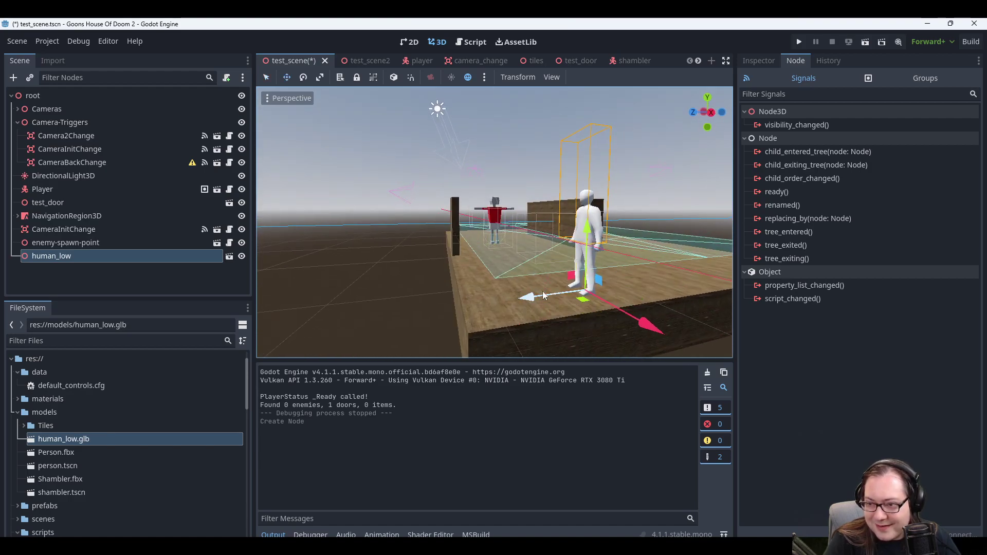
middle_click_drag(541, 291, 608, 301)
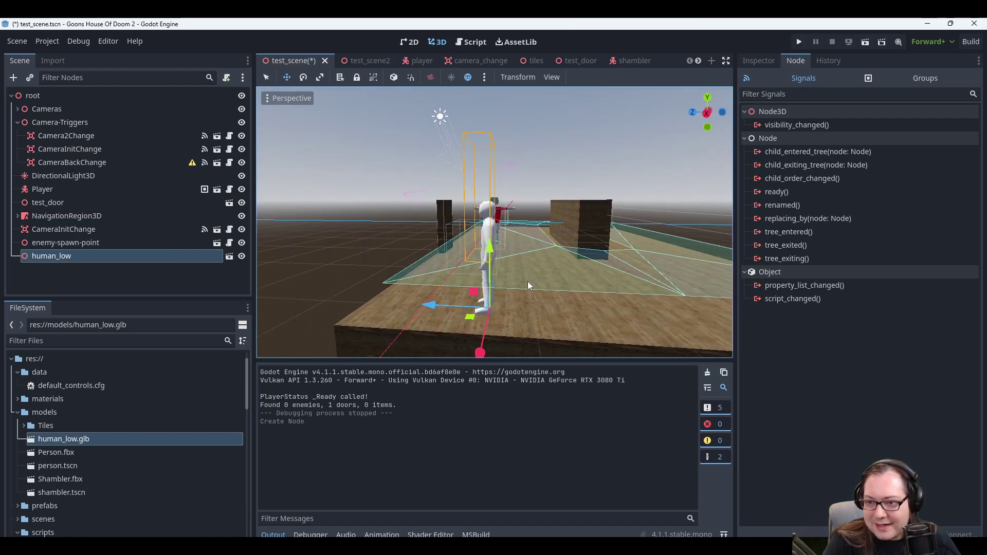
middle_click_drag(528, 284, 503, 307)
left_click_drag(451, 315, 346, 301)
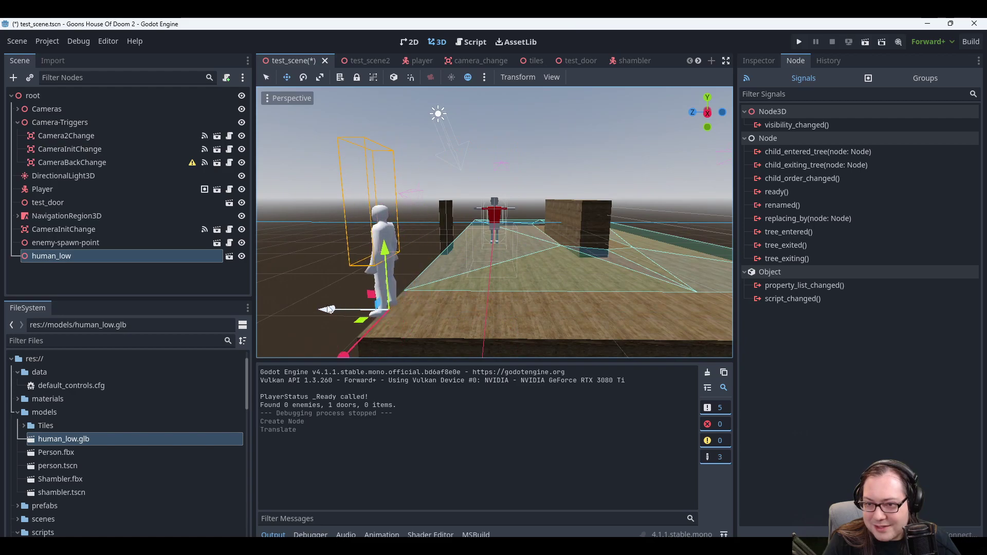
key("ctrl+z")
key("ctrl+z")
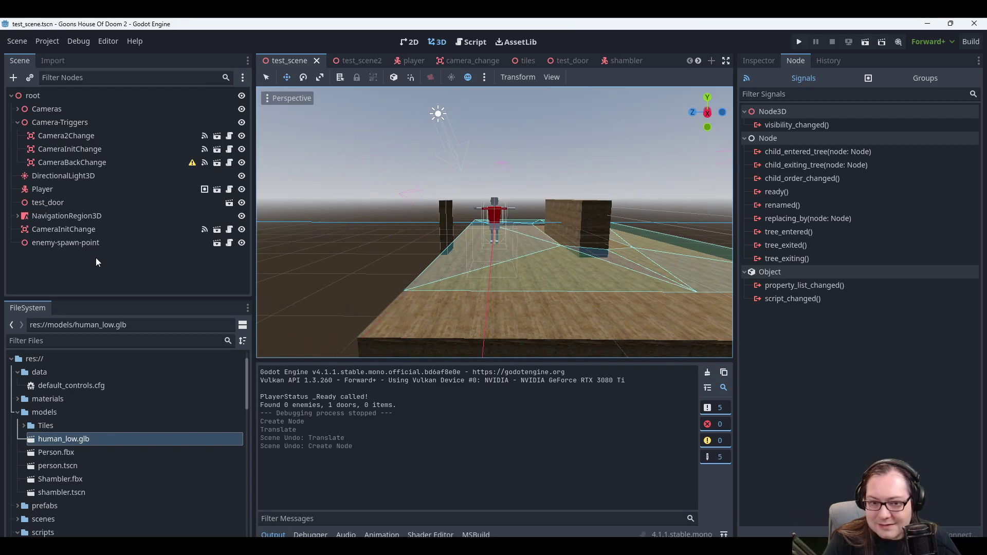
Create a new inherited scene from human_low.glb in the FileSystem dock.
scroll(136, 423, "down", 5)
scroll(146, 413, "up", 6)
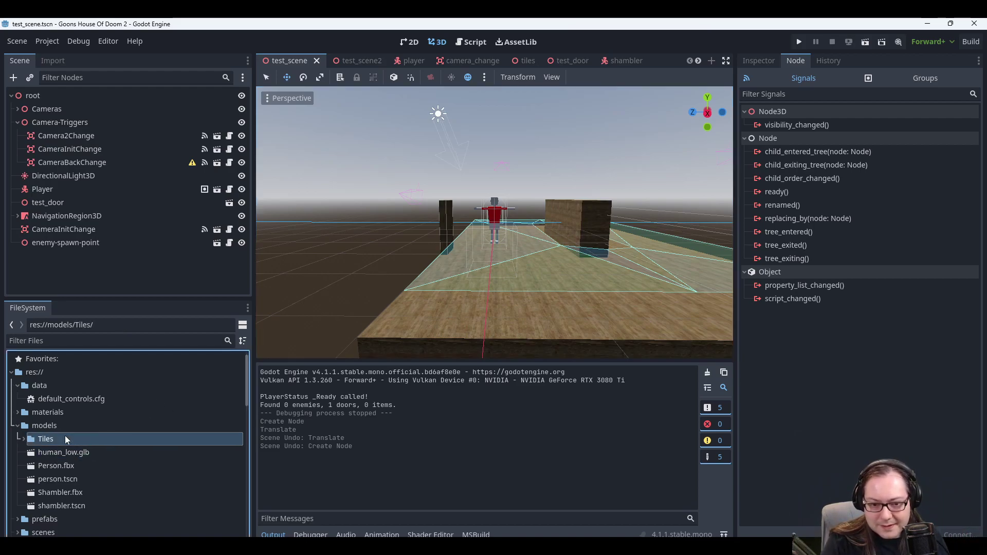
right_click(69, 451)
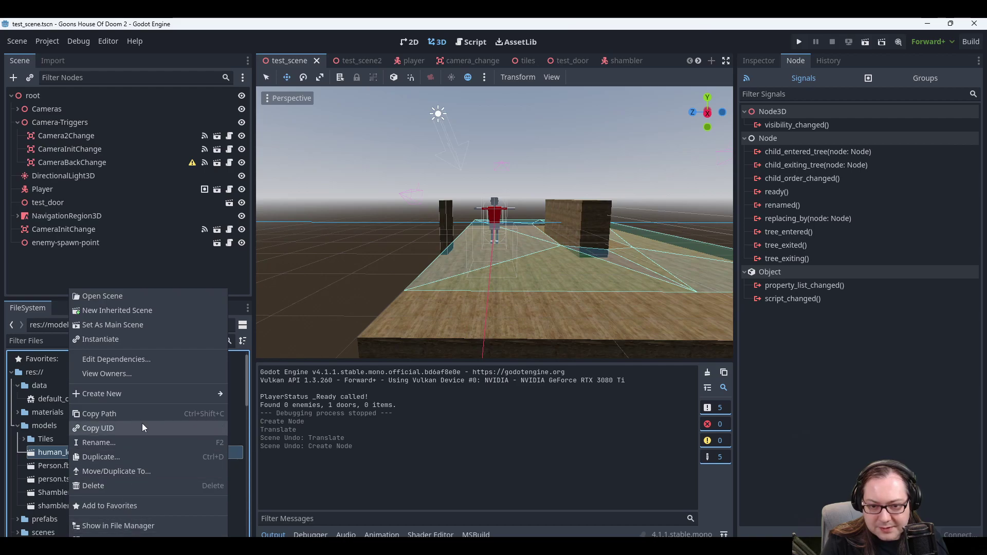
left_click(121, 312)
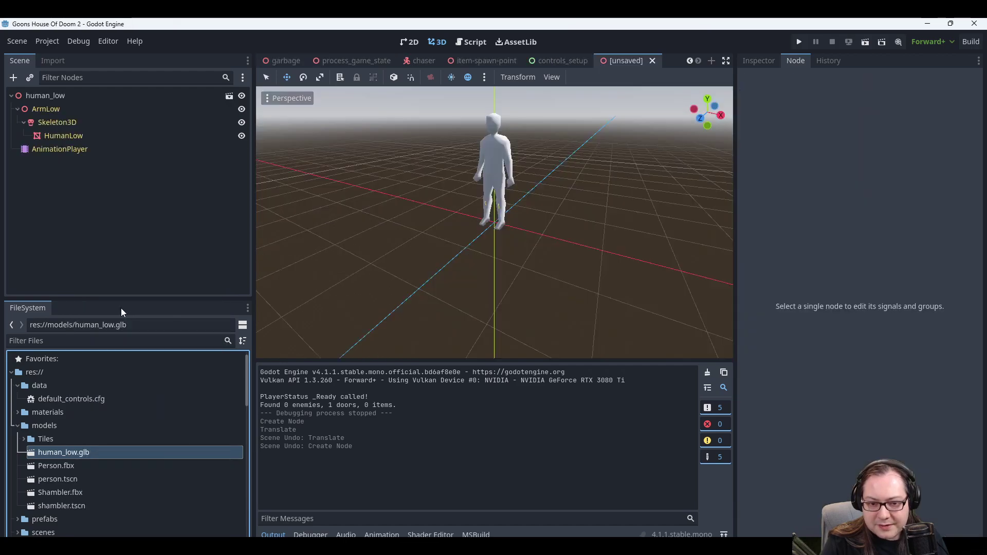
Inspect the ArmLow, Skeleton3D, HumanLow and AnimationPlayer nodes and orbit around the figure.
left_click(57, 107)
left_click(63, 121)
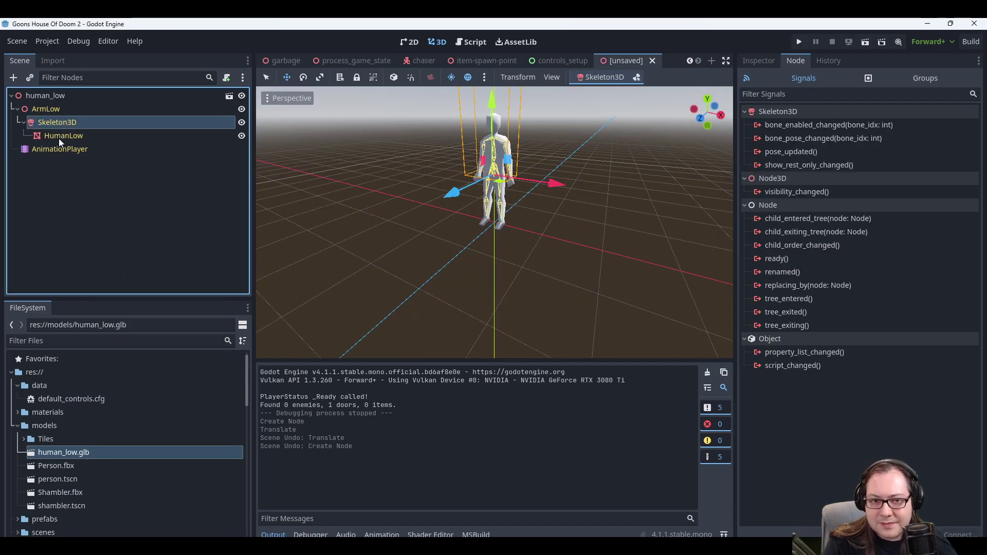
left_click(59, 137)
left_click(58, 149)
left_click(57, 126)
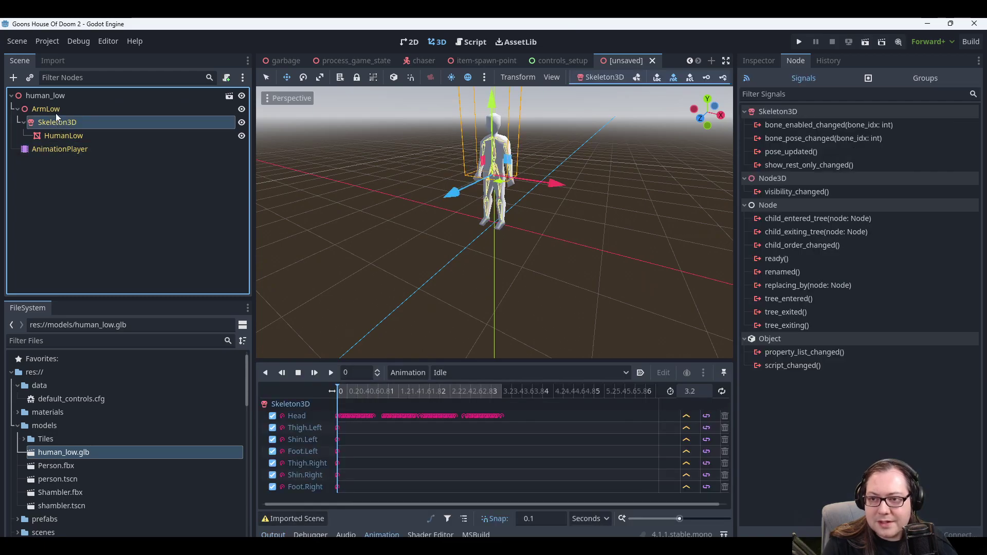
left_click(55, 110)
middle_click_drag(483, 245, 405, 243)
scroll(432, 249, "down", 2)
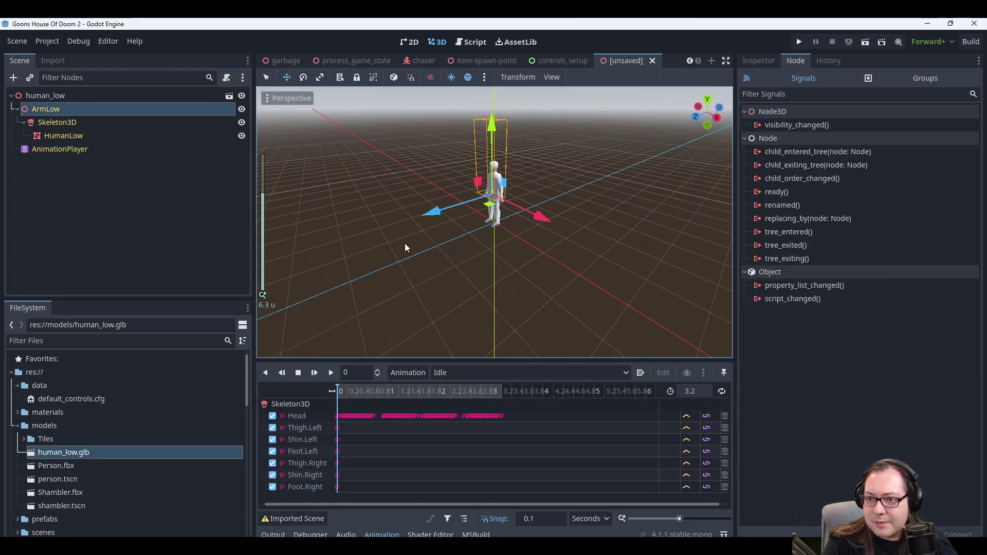
Reselect the AnimationPlayer node and orbit to a side view of the figure.
left_click(84, 122)
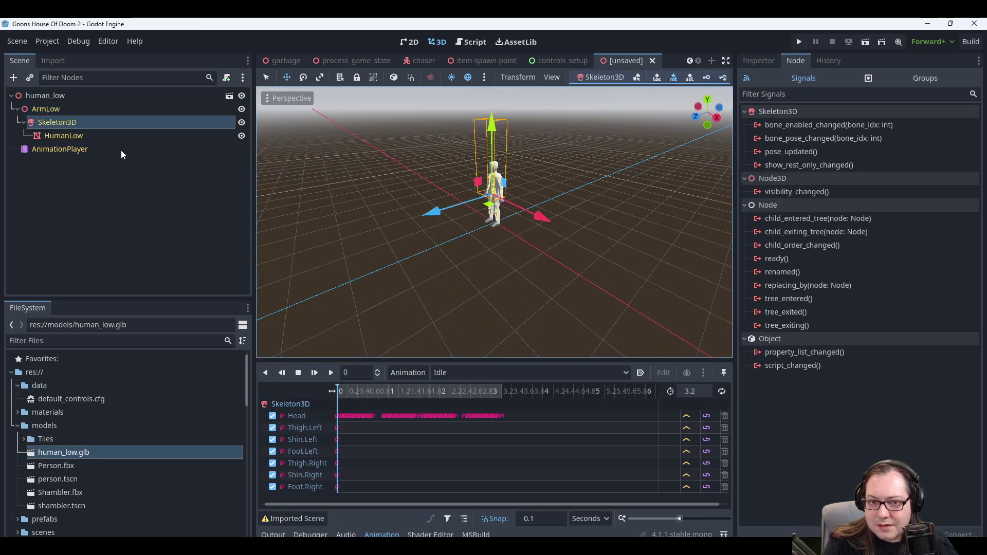
left_click(102, 135)
left_click(491, 125)
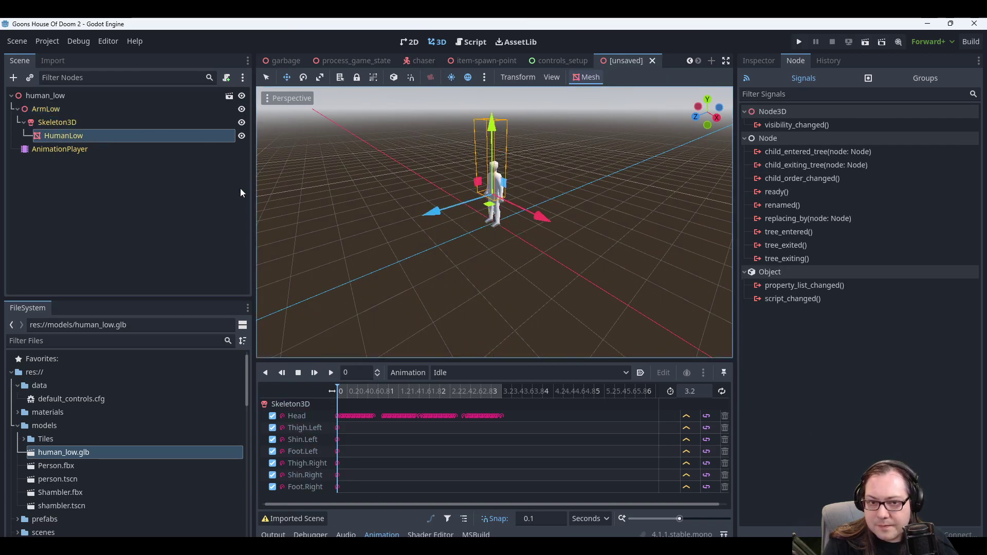
left_click(76, 149)
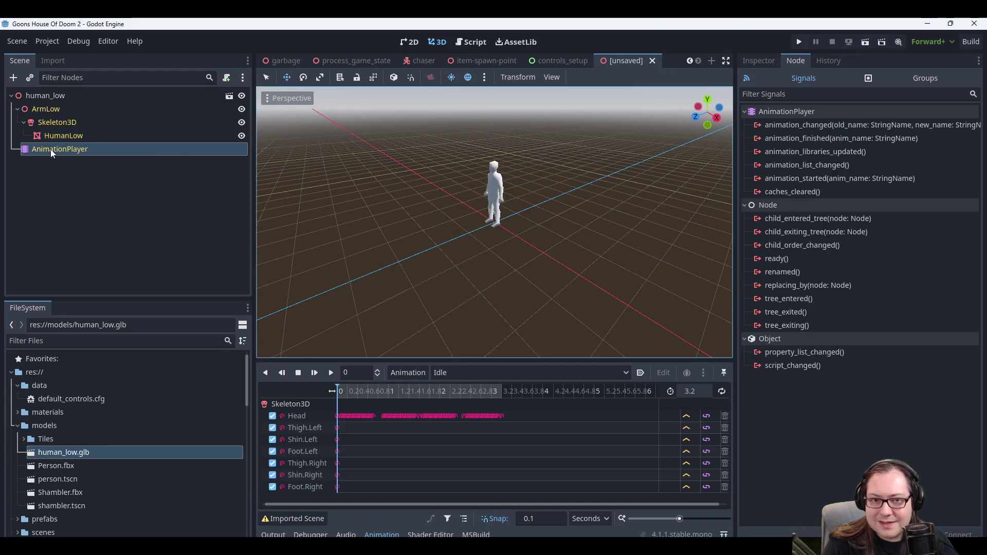
left_click(39, 94)
left_click(63, 150)
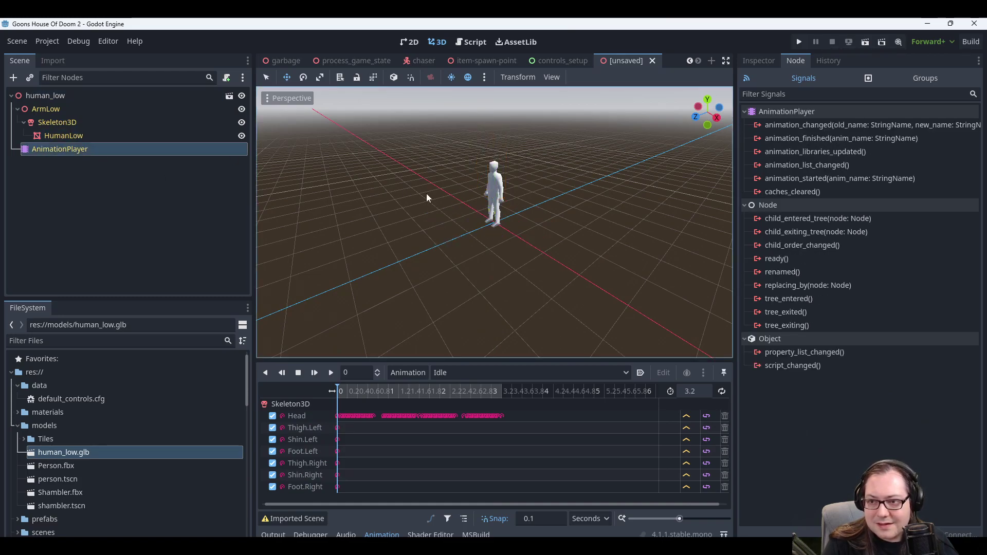
middle_click_drag(427, 193, 703, 202)
mouse_move(565, 186)
middle_mouse_down()
mouse_move(402, 186)
mouse_move(685, 192)
mouse_move(581, 194)
middle_mouse_up()
scroll(581, 193, "up", 2)
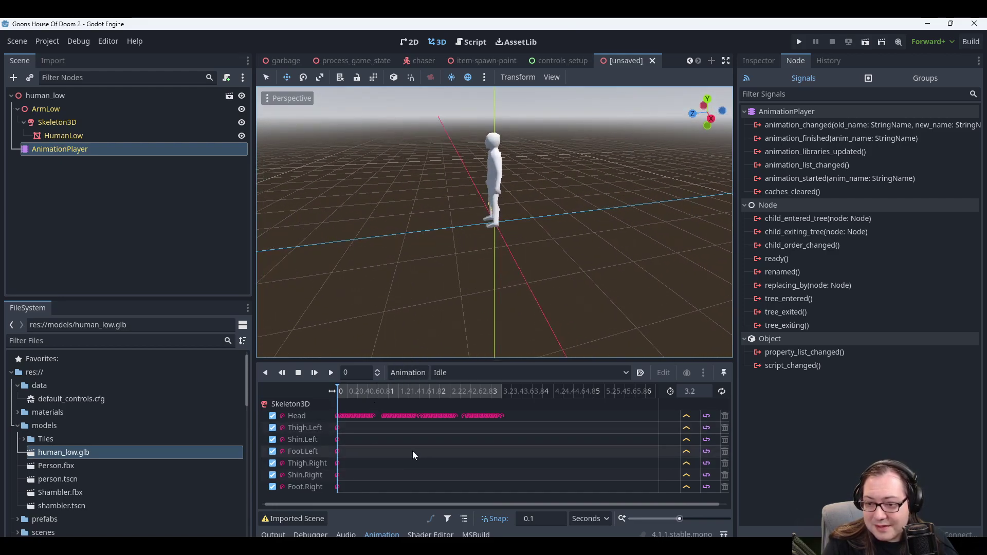
Play the Idle animation preview, then try to make it loop and dismiss the warning.
left_click(529, 371)
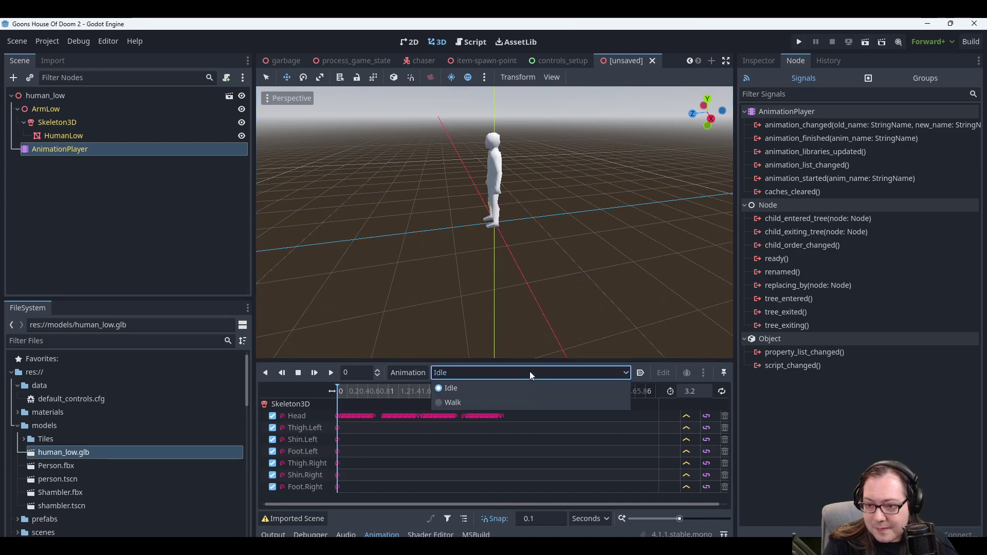
left_click(545, 373)
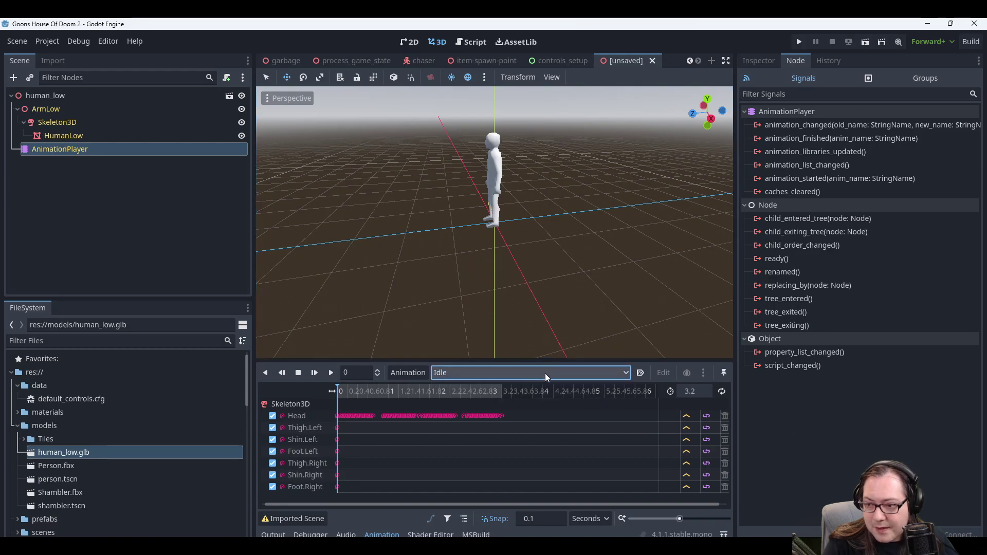
left_click(329, 372)
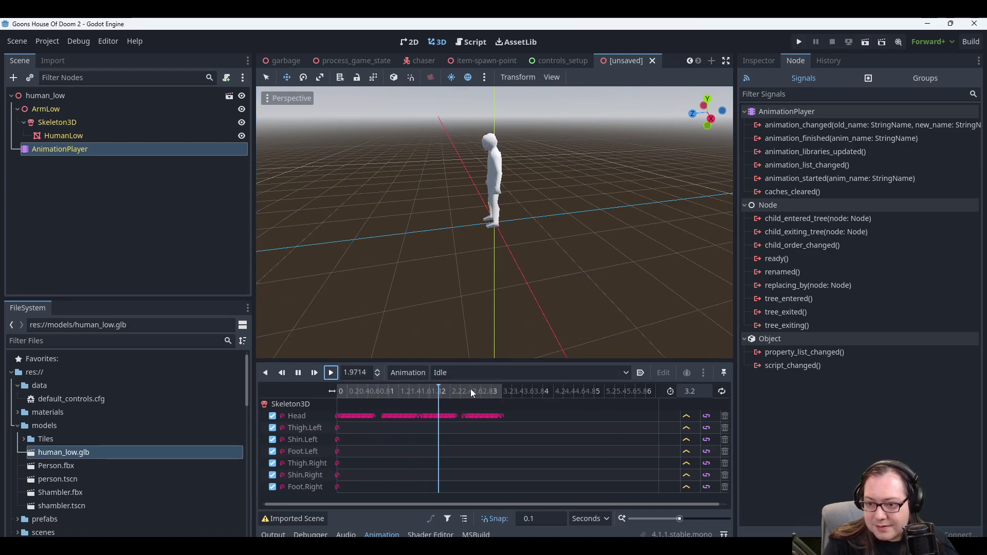
left_click(330, 373)
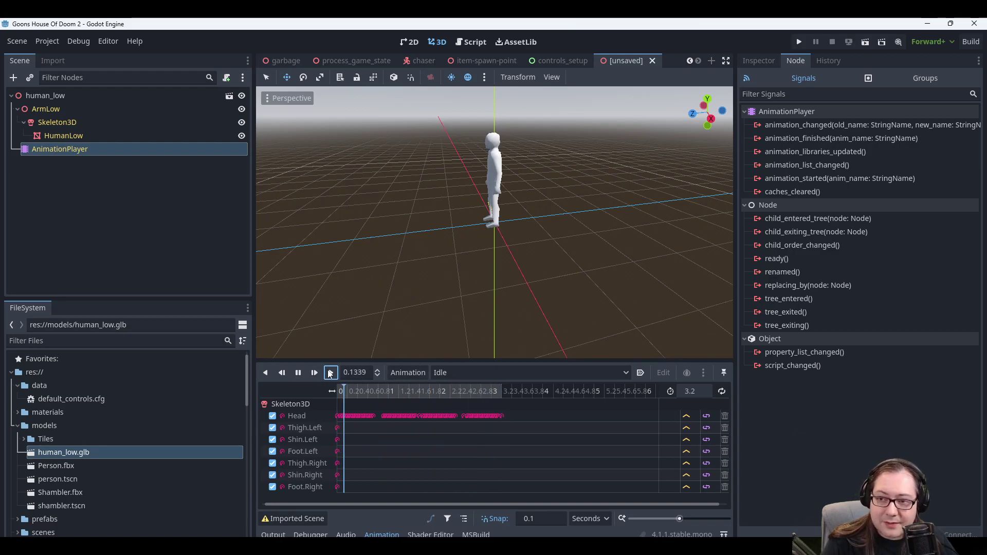
left_click(721, 391)
left_click(444, 312)
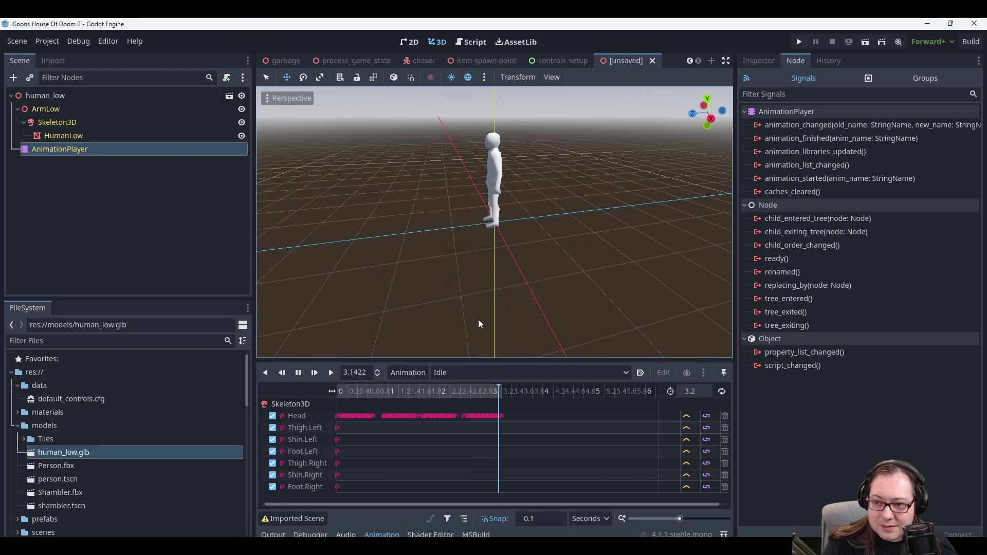
Retry changing Idle's loop mode twice, dismissing the warning each time.
left_click(722, 392)
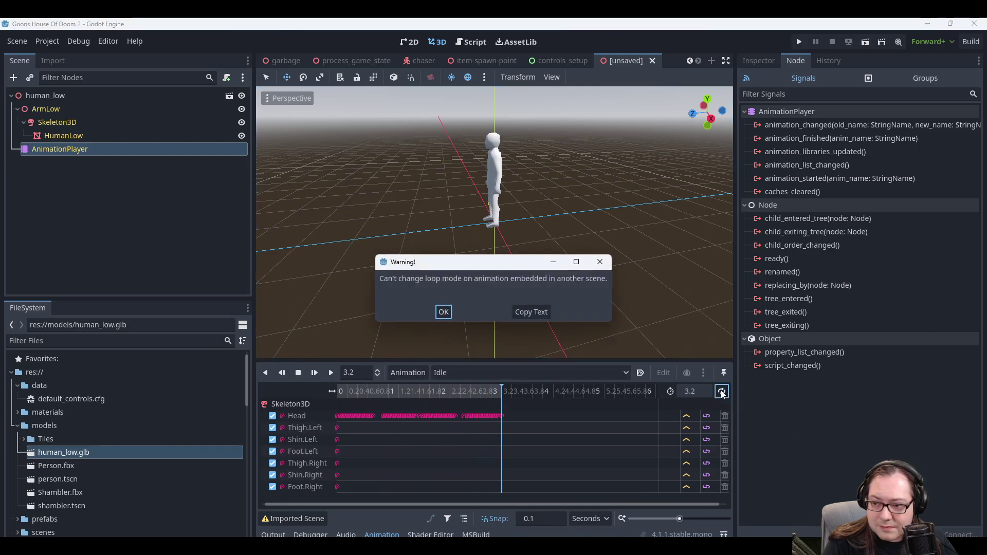
left_click(439, 313)
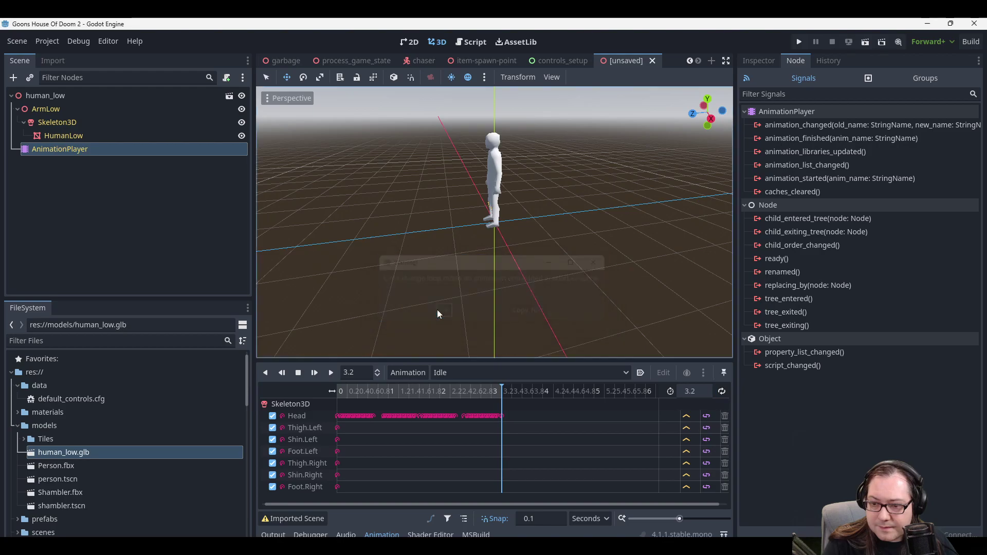
left_click(722, 393)
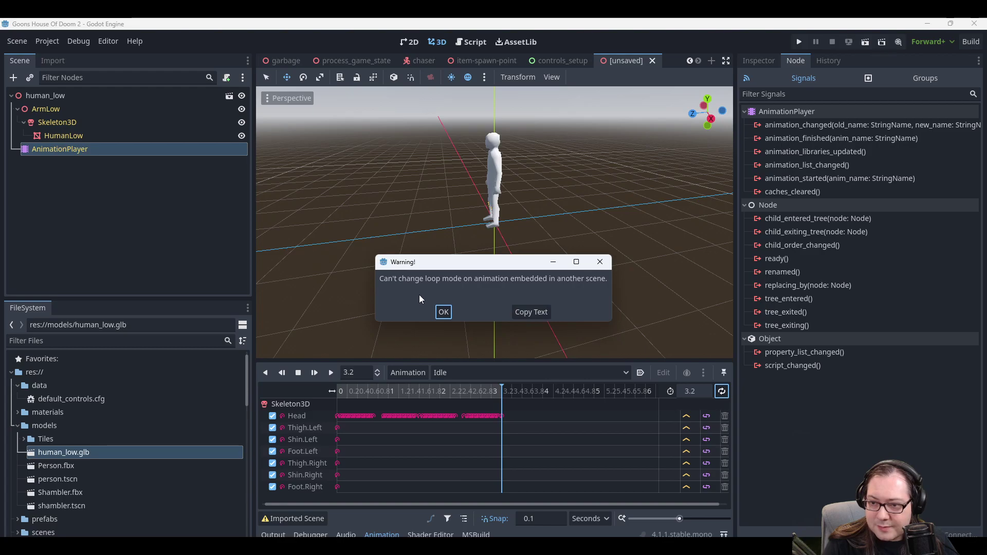
left_click(444, 312)
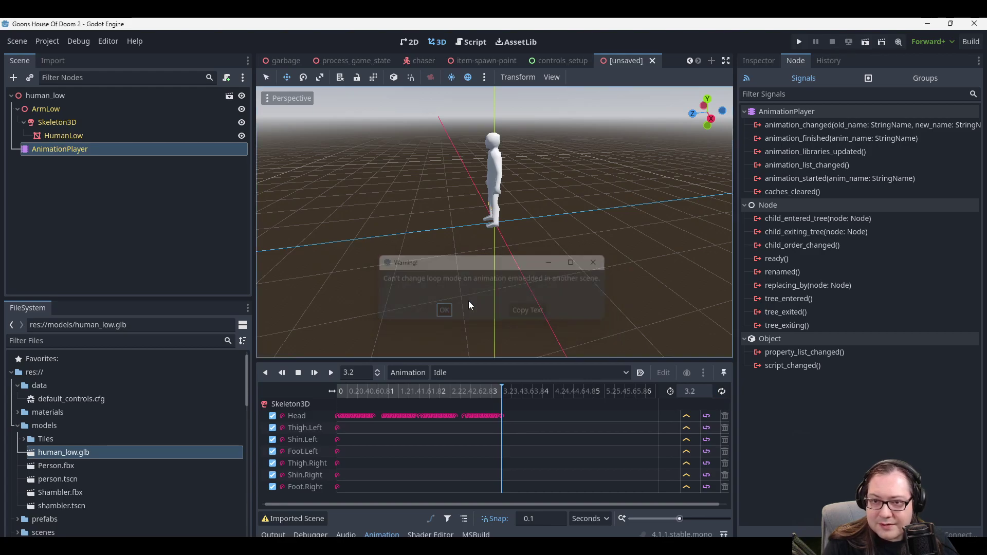
Try opening the imported human_low scene for editing, then cancel.
left_click(220, 96)
left_click(228, 96)
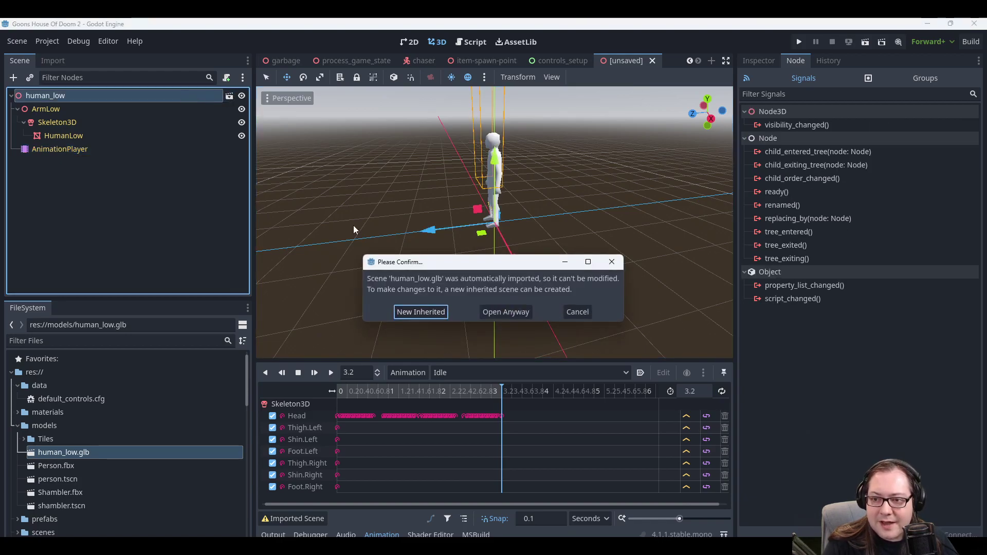
left_click(576, 312)
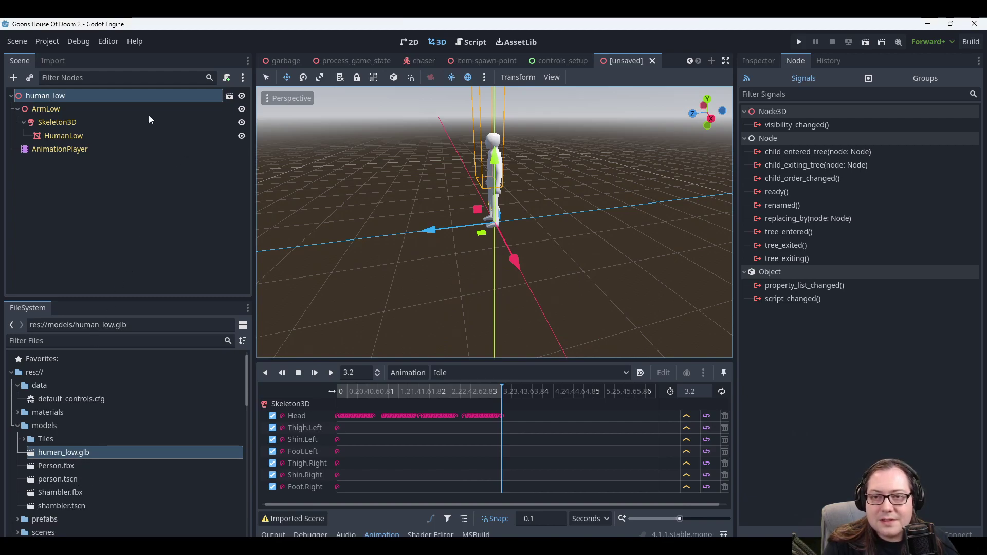
Close the unsaved inherited scene and return to the test_scene level.
left_click(652, 60)
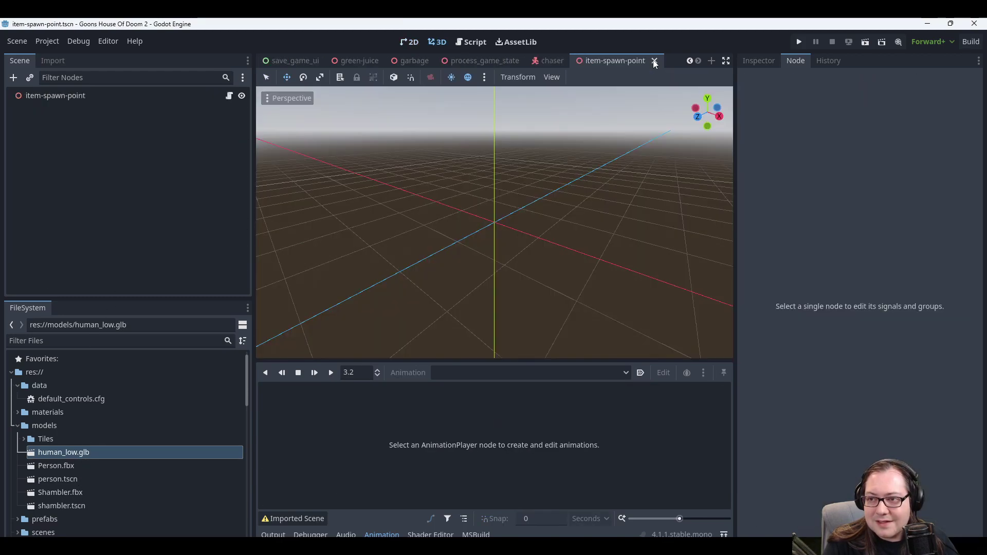
scroll(311, 63, "up", 6)
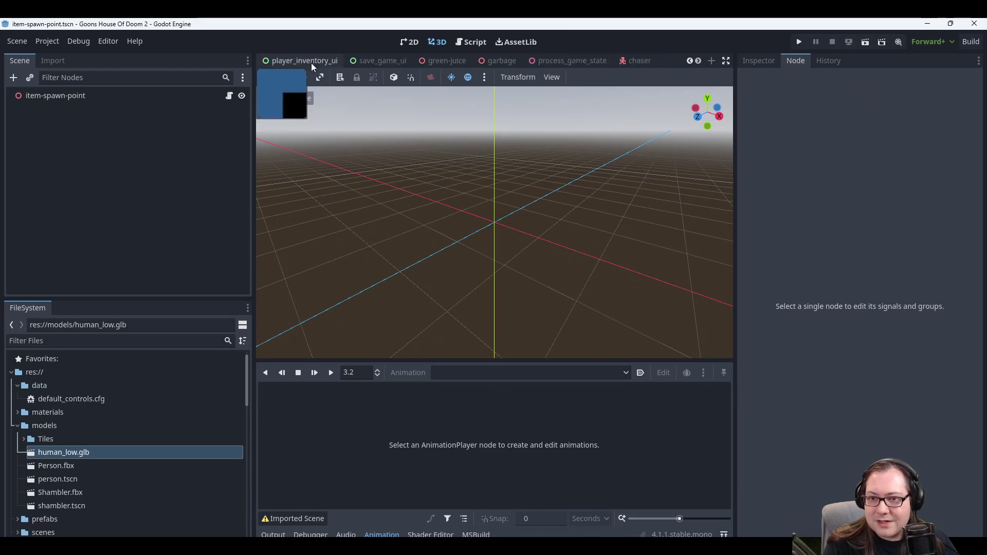
scroll(313, 63, "up", 2)
left_click(280, 60)
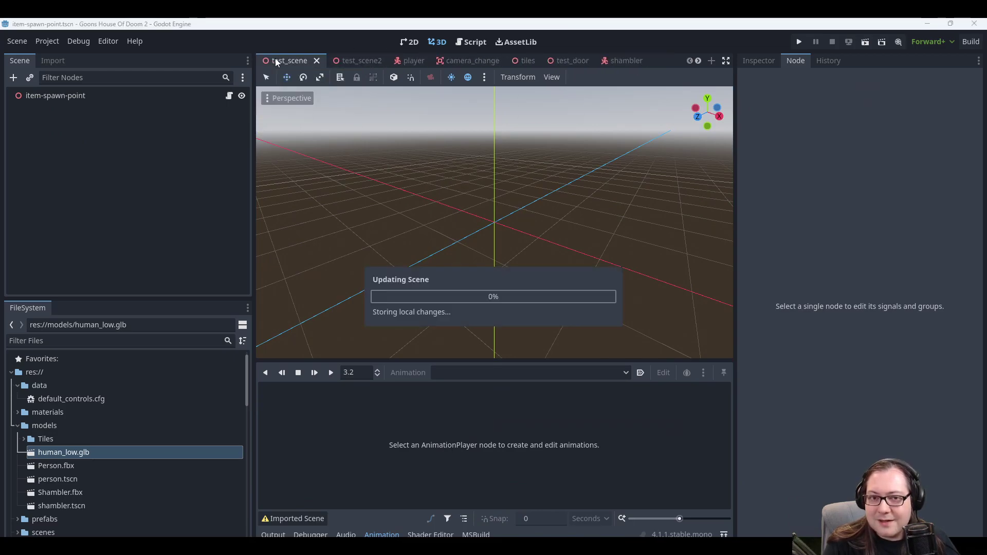
middle_click_drag(364, 235, 418, 236)
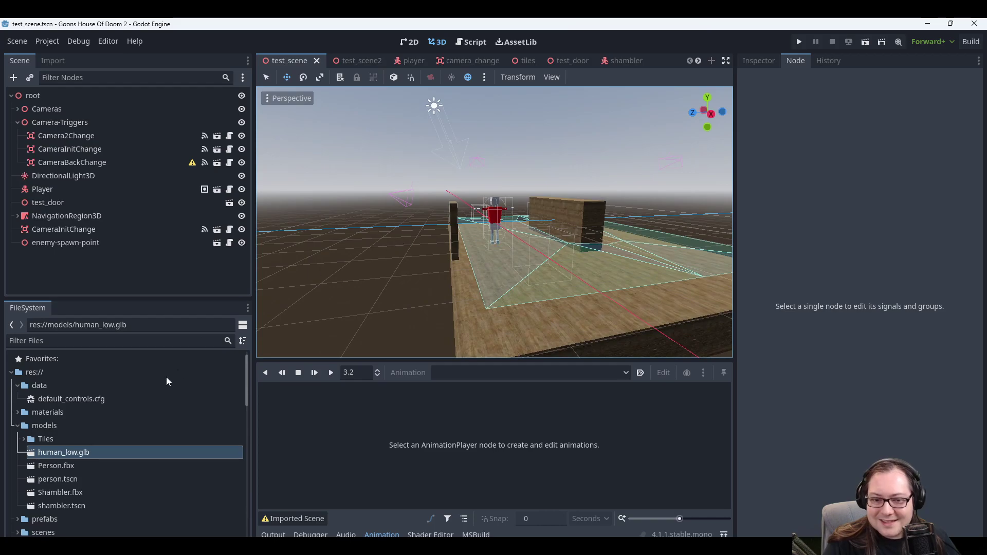
Open and dismiss the import settings for human_low.glb, then bring up its file actions.
double_click(83, 453)
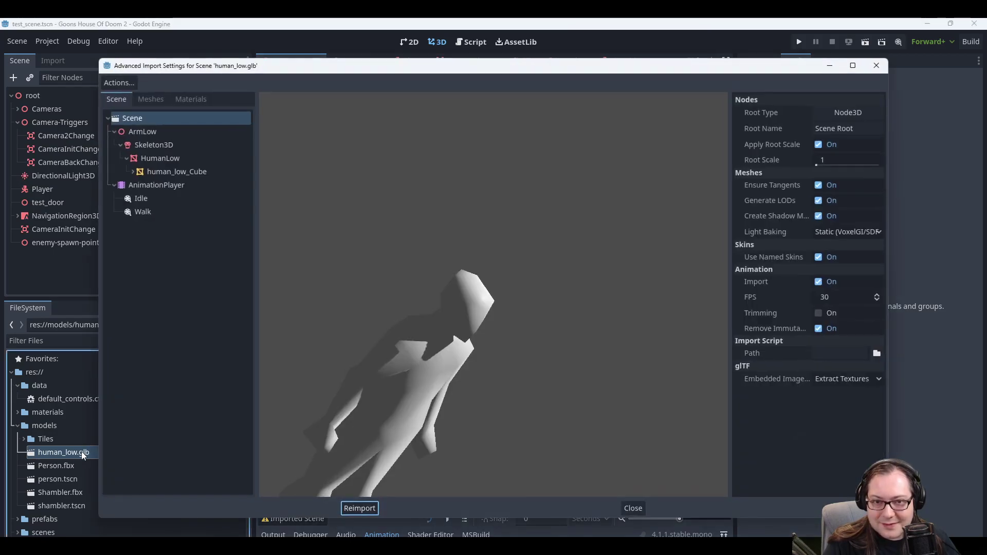
left_click(877, 65)
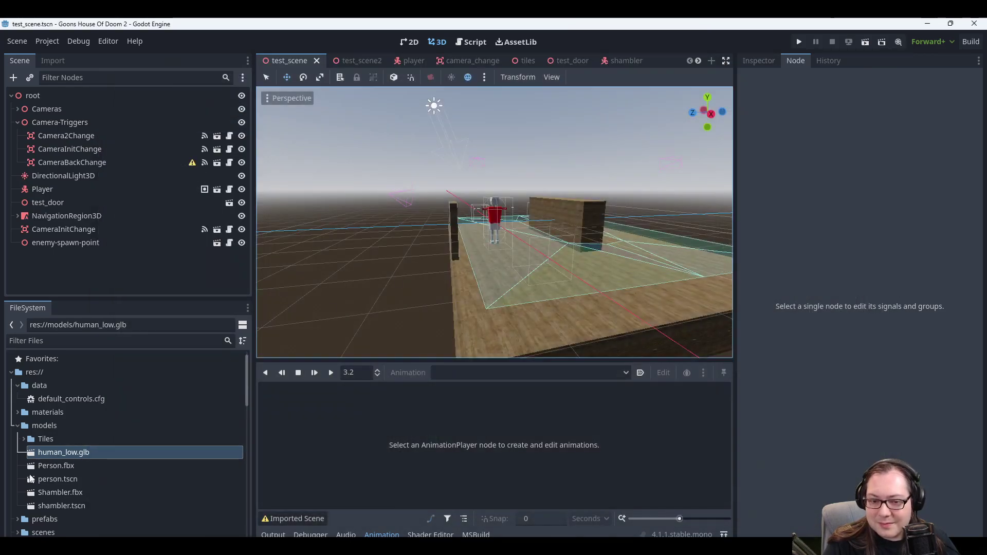
right_click(63, 455)
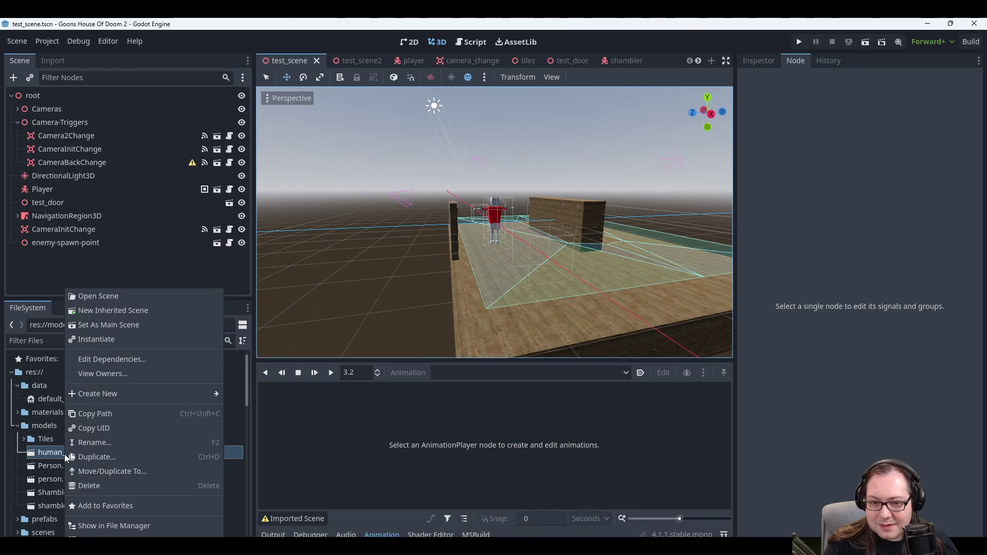
Create an inherited scene from human_low.glb and save it as human_low.tscn in models.
left_click(119, 310)
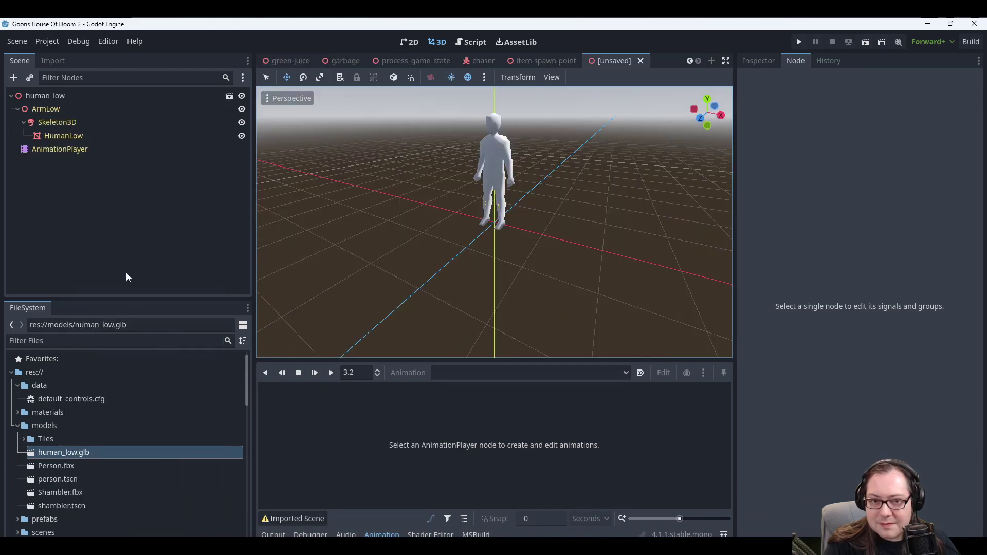
key("ctrl+s")
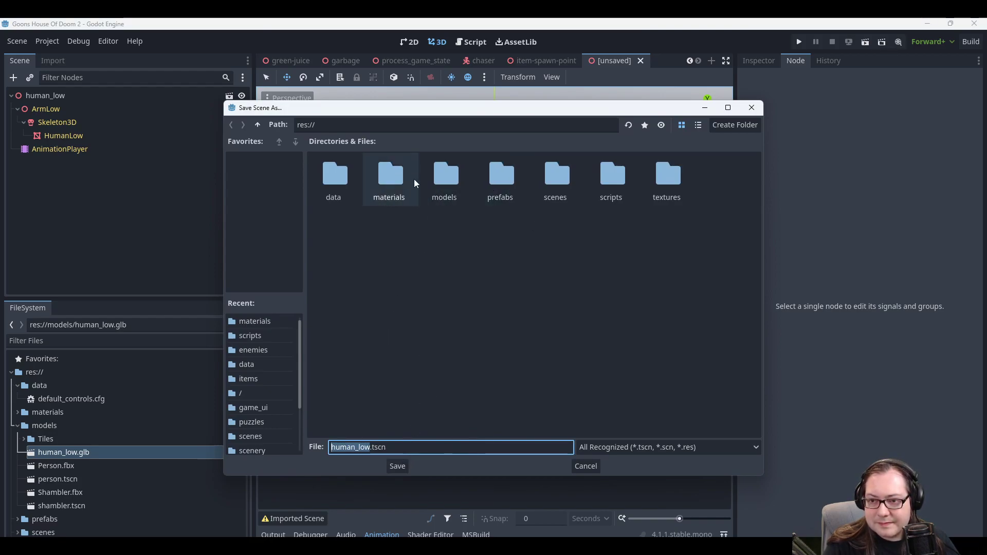
double_click(440, 174)
left_click(397, 466)
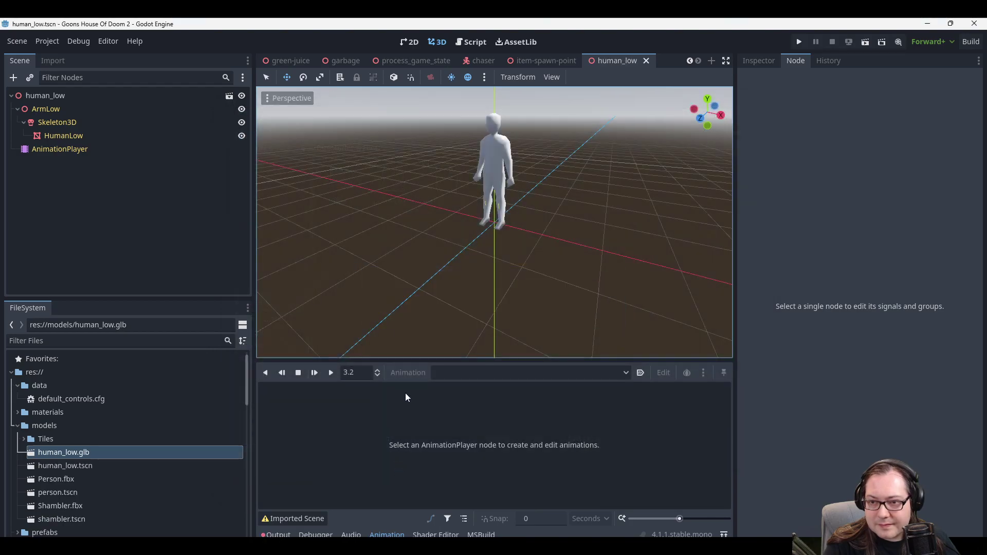
Attempt to loop the Idle animation, then open human_low.glb directly with Open Anyway.
left_click(142, 151)
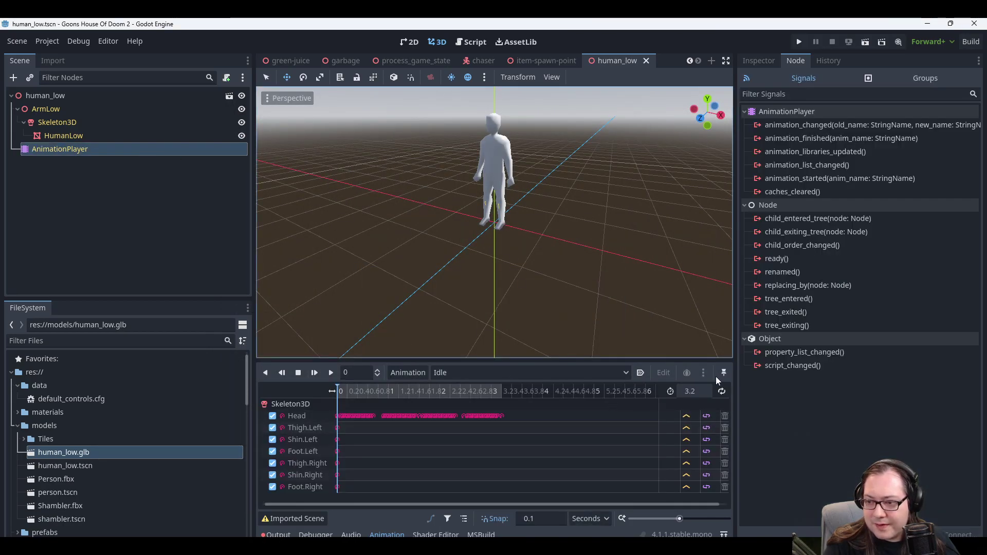
left_click(722, 391)
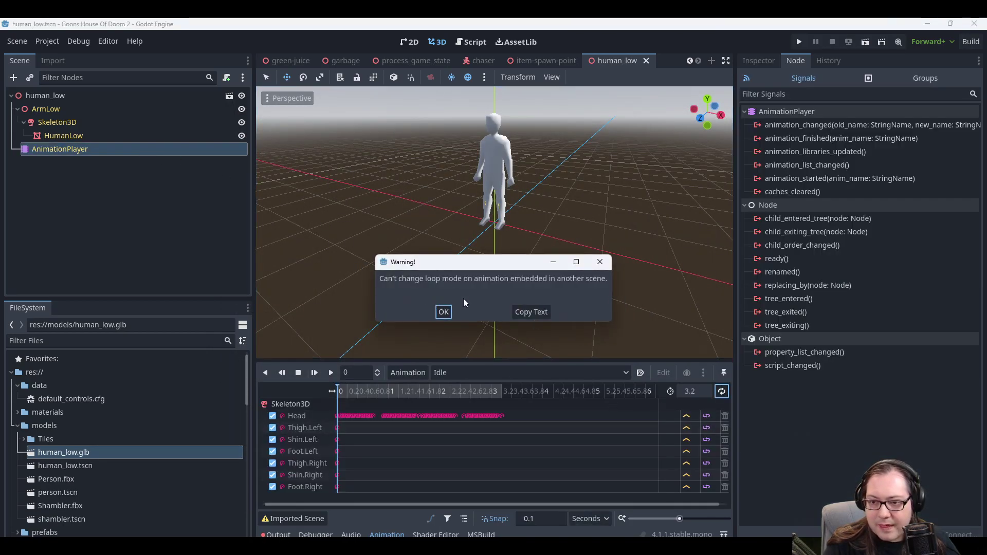
left_click(443, 311)
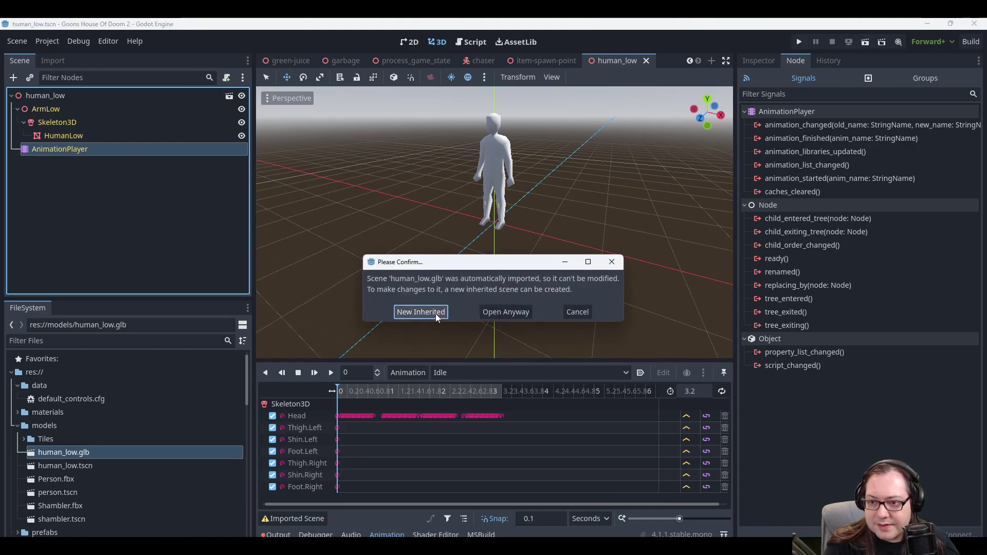
left_click(498, 312)
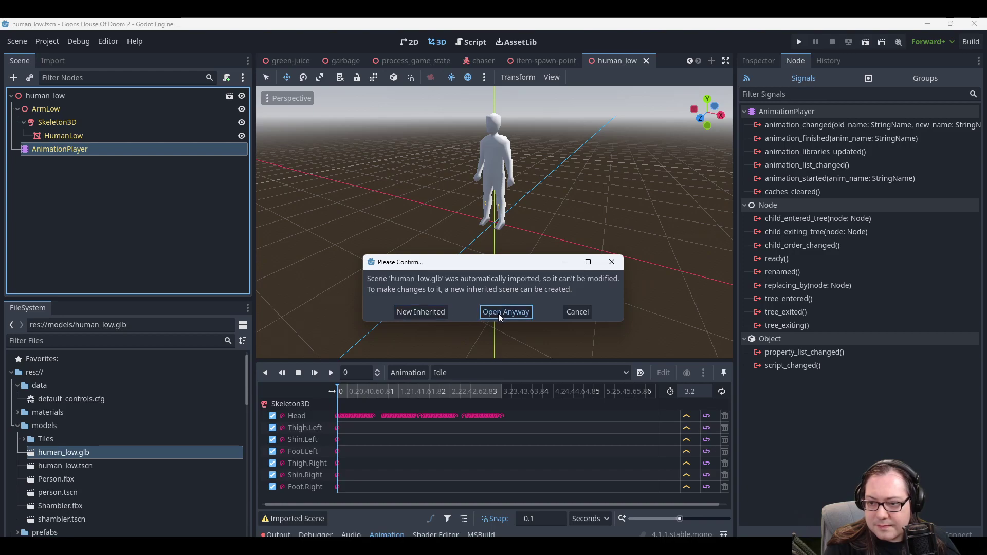
Enable looping on human_low.glb's Idle animation, then play and stop its preview.
left_click(78, 150)
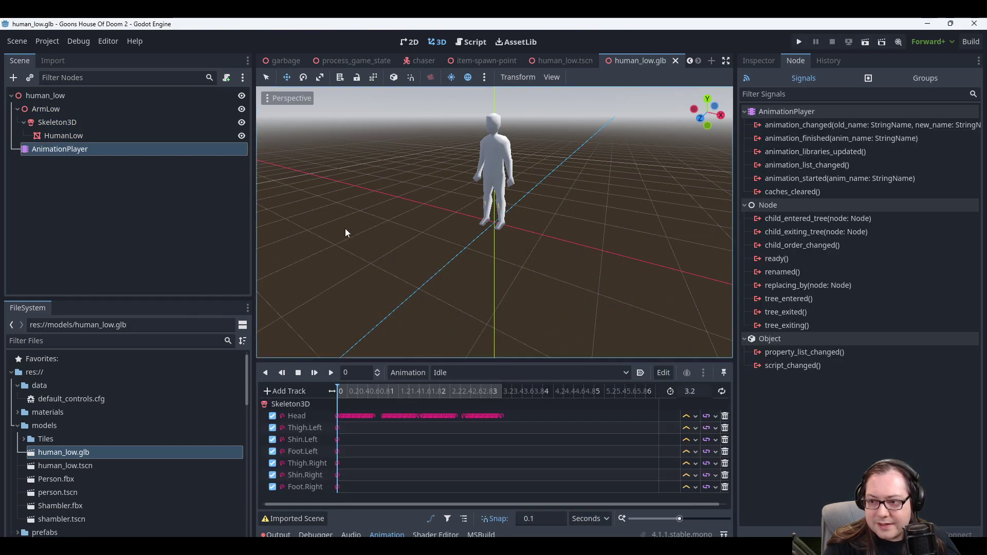
left_click(722, 392)
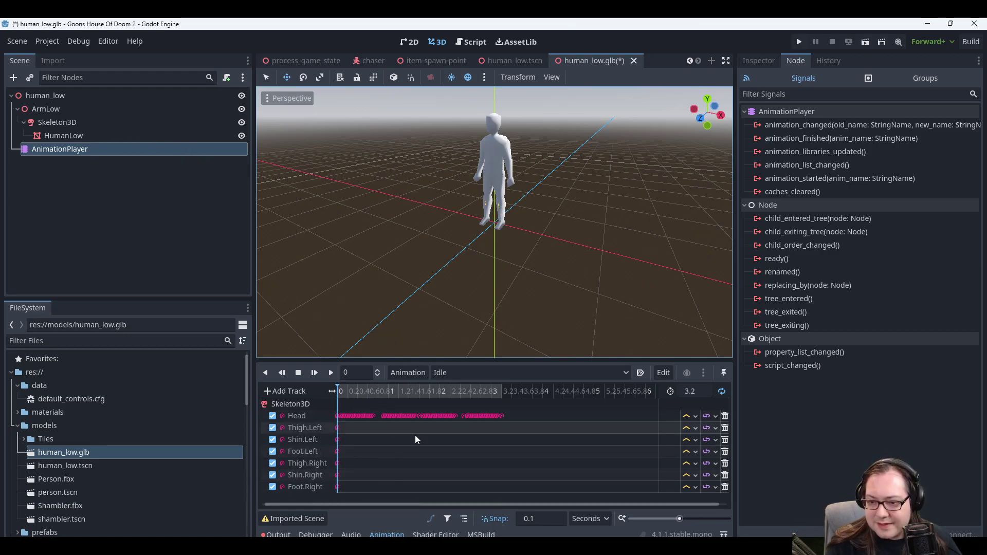
left_click(331, 372)
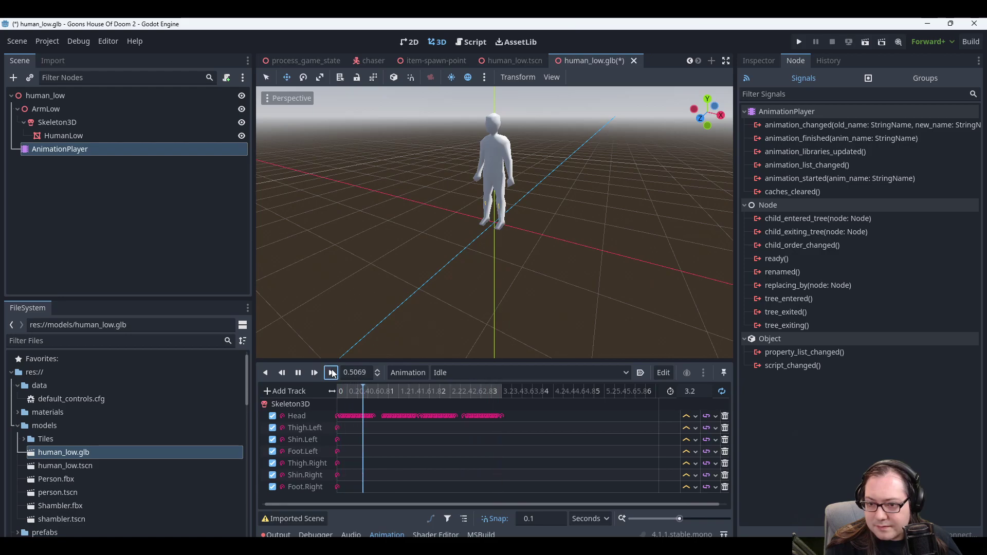
left_click(301, 372)
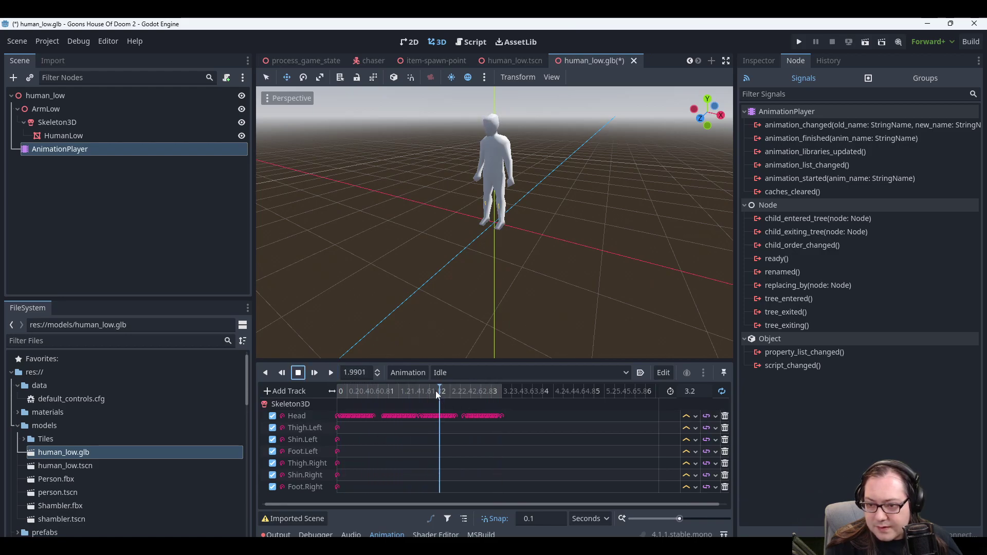
Switch to Walk, scrub to 3.1 s and back, enable looping, and play it.
left_click(506, 372)
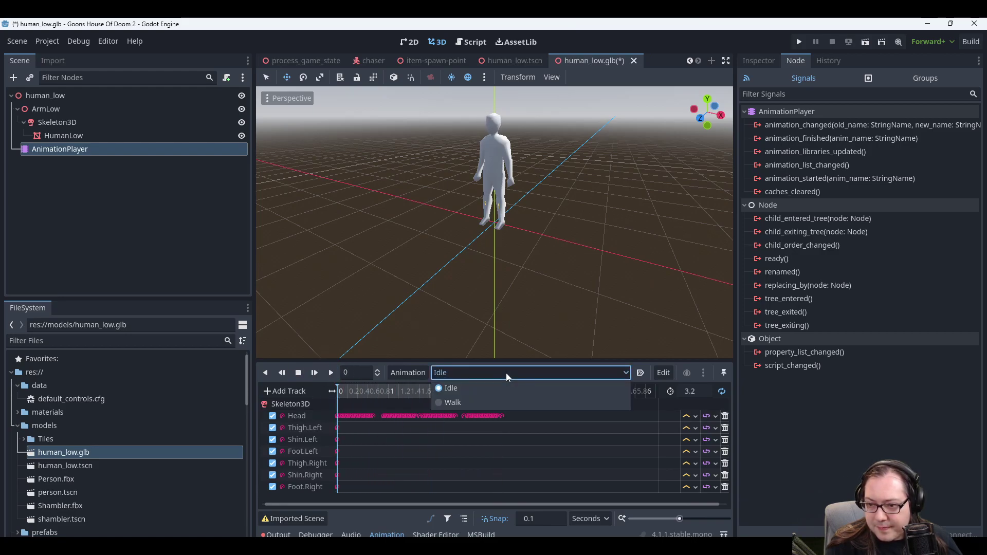
left_click(455, 399)
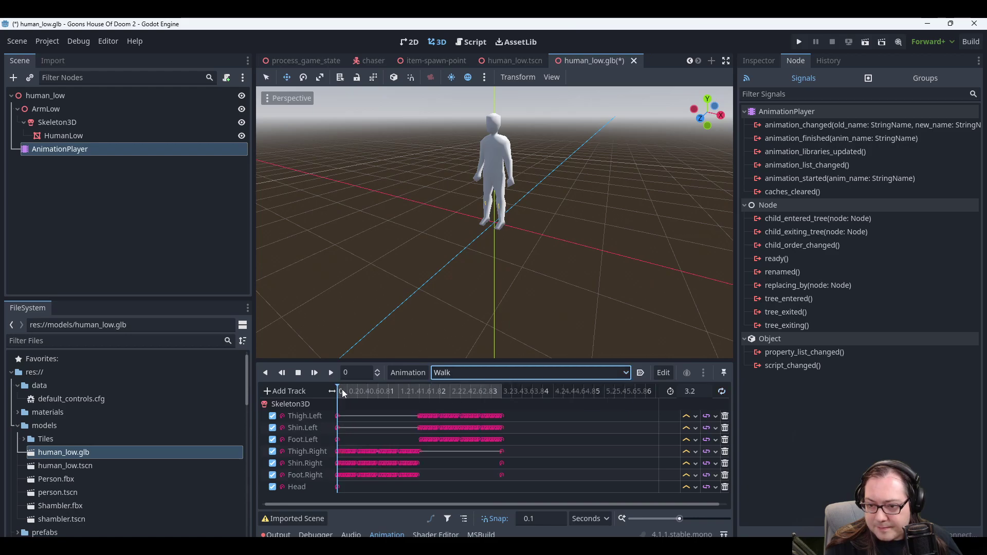
left_click_drag(341, 390, 495, 409)
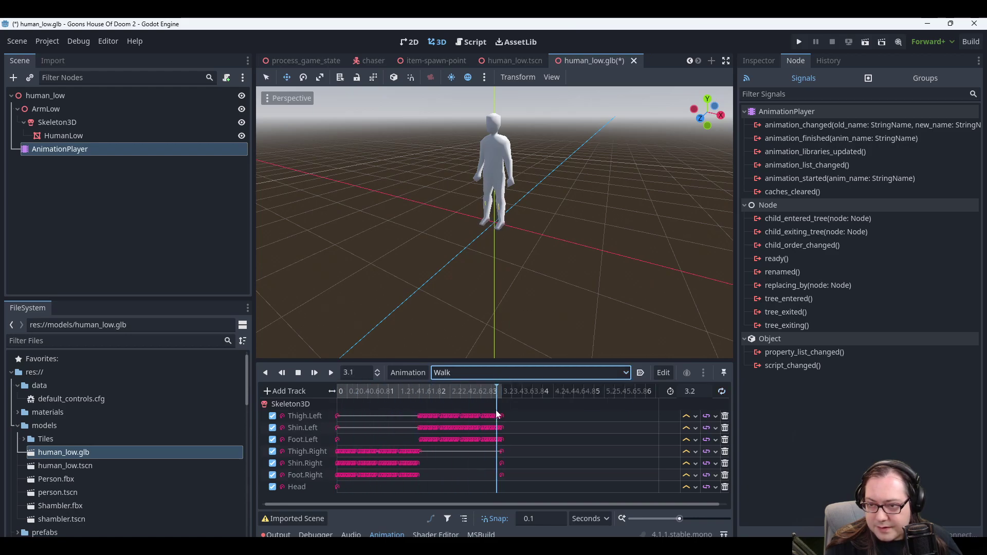
key("s")
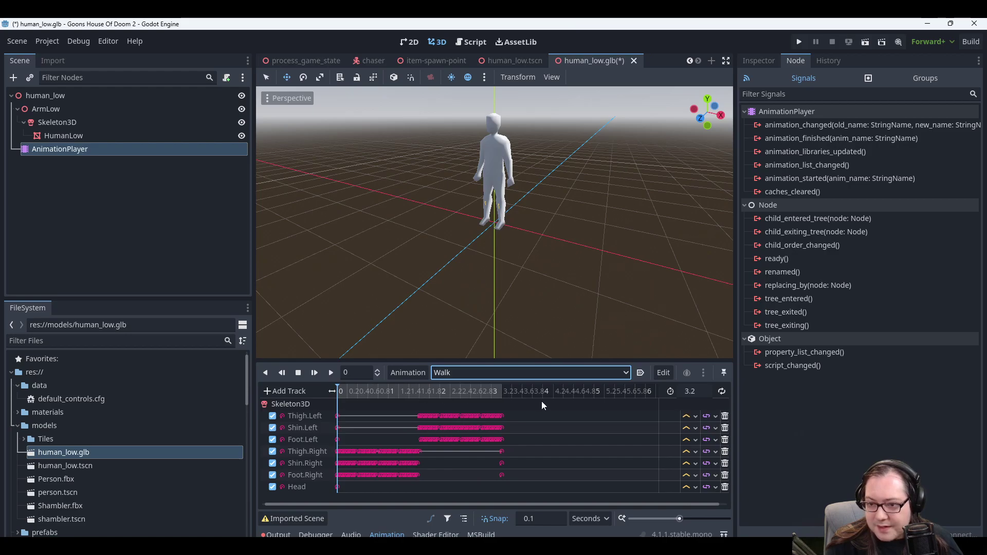
left_click(722, 391)
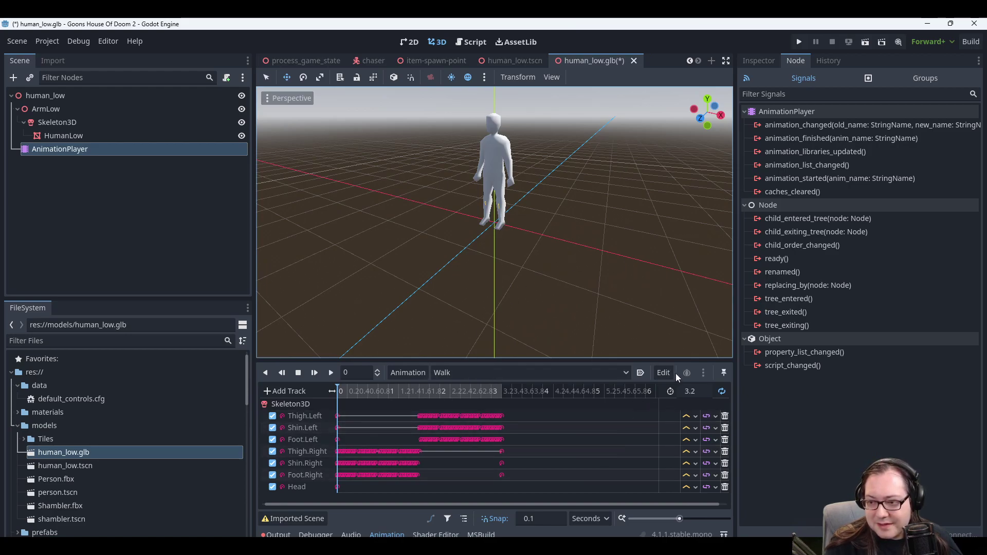
left_click(332, 372)
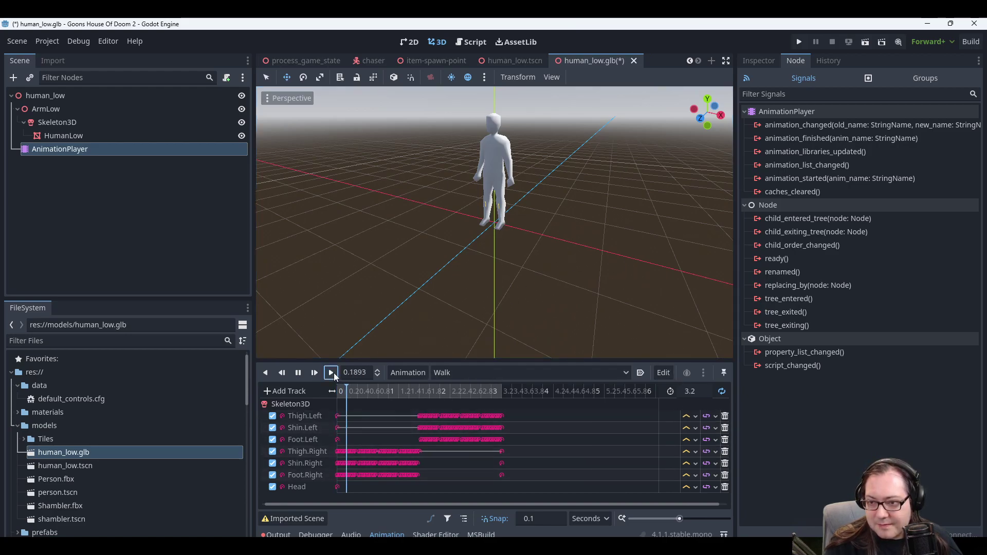
middle_click_drag(387, 331, 630, 226)
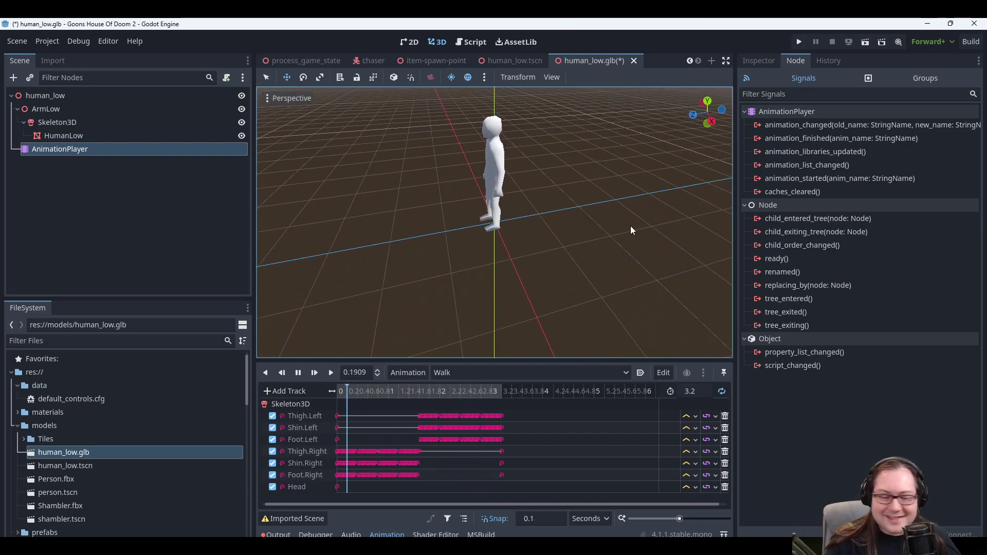
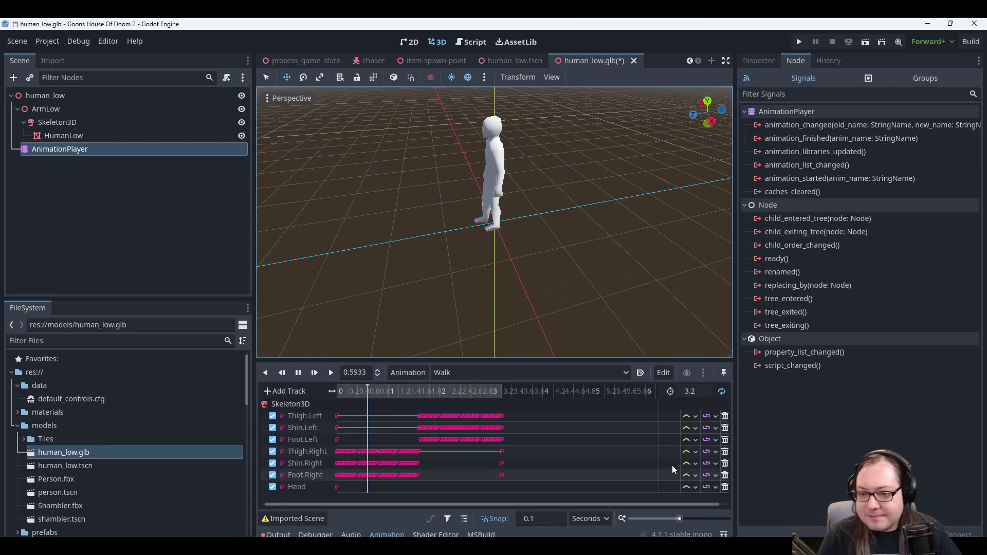
Pause the Walk animation and stop it so it resets to frame 0.
left_click(299, 373)
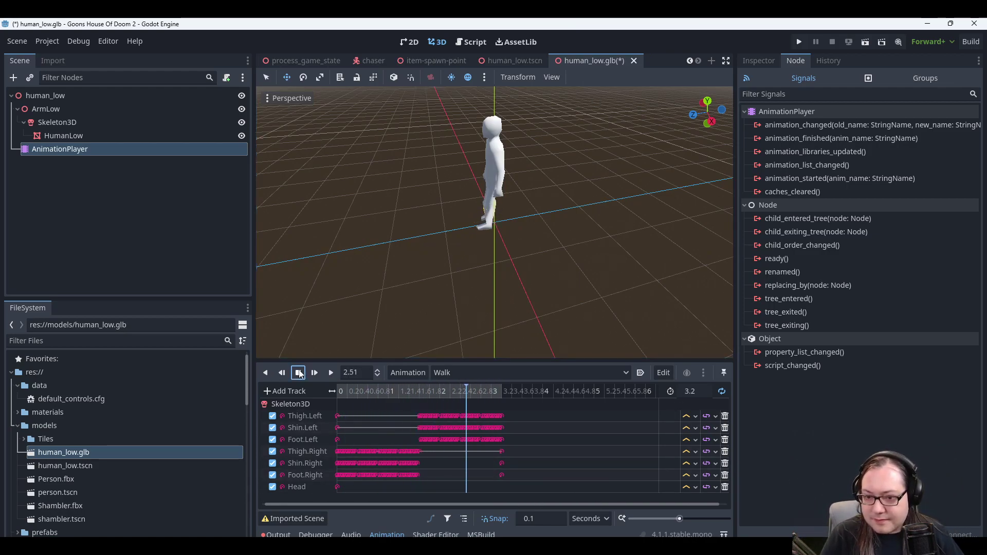
left_click(298, 372)
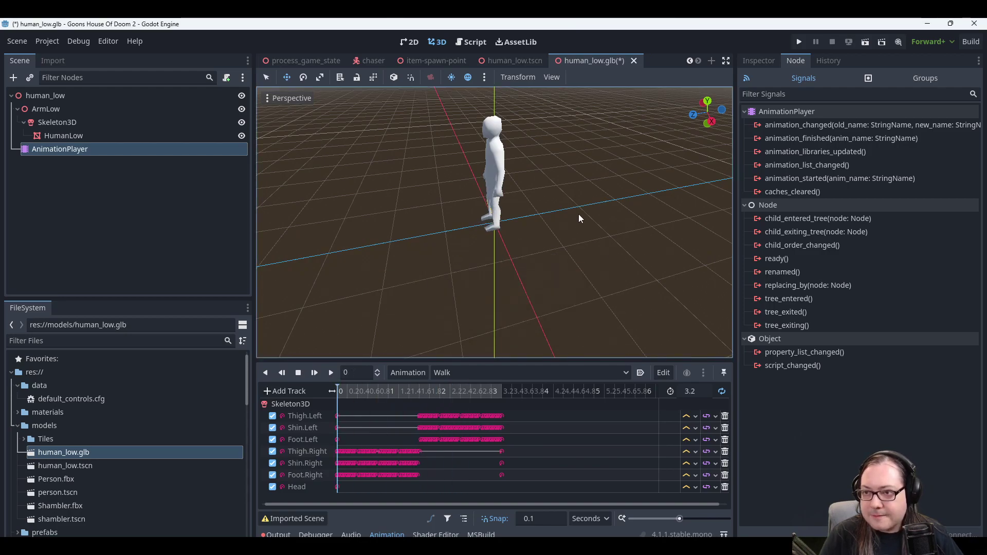
middle_click_drag(561, 166, 585, 160)
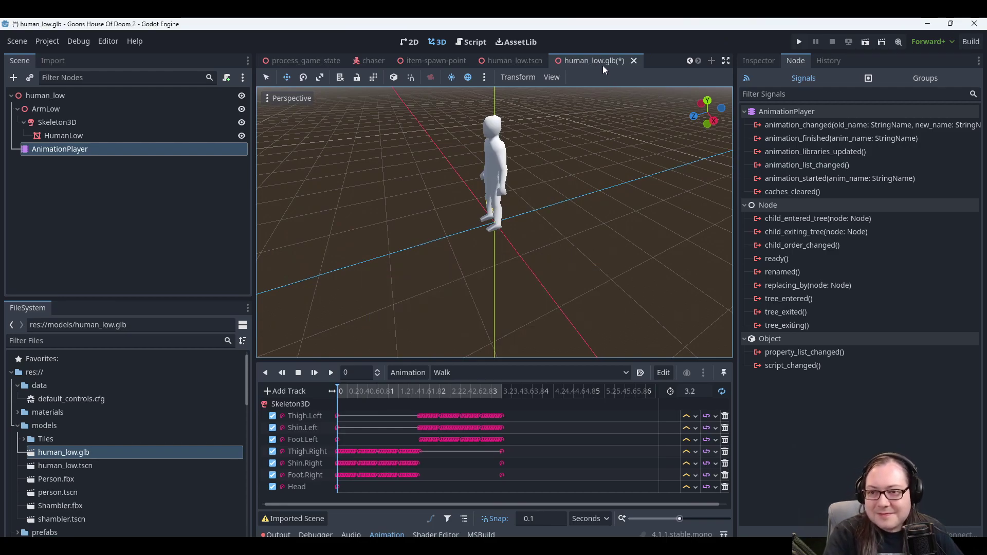
Capture a screenshot of the viewport and try saving the imported human_low.glb scene.
key("Print")
left_click_drag(630, 106, 627, 136)
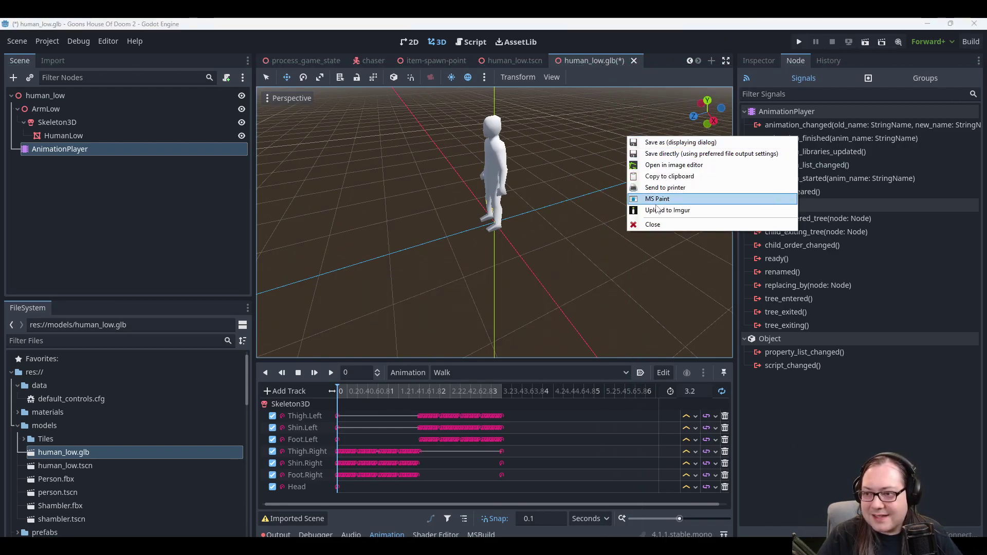
left_click(660, 224)
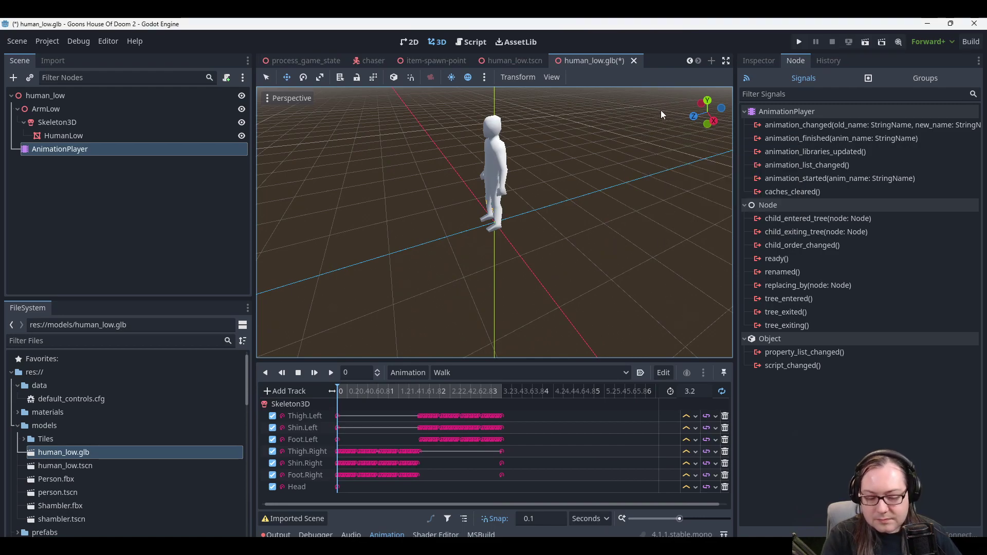
key("ctrl+s")
Screenshot the save alert, then close the human_low.glb tab.
key("Print")
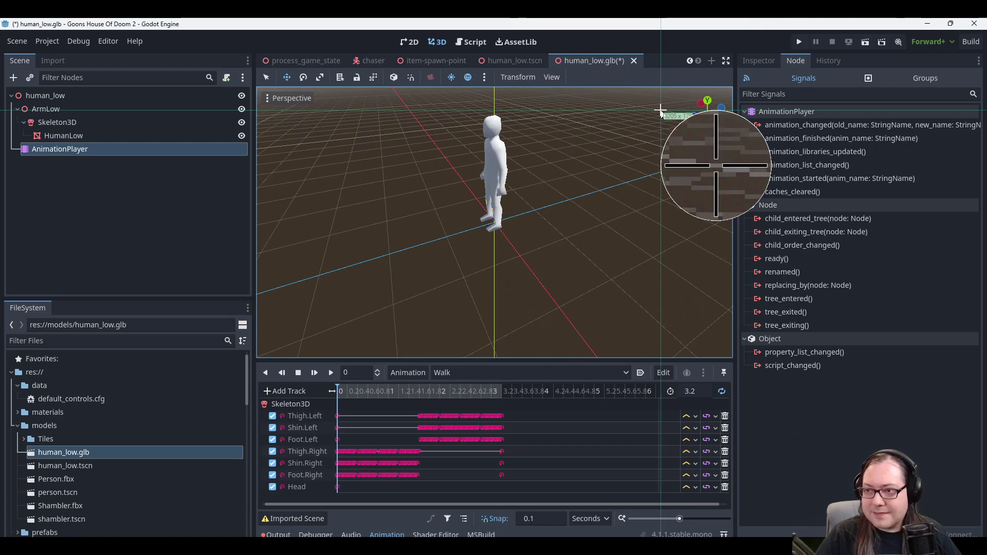
left_click_drag(661, 72, 663, 108)
left_click(686, 196)
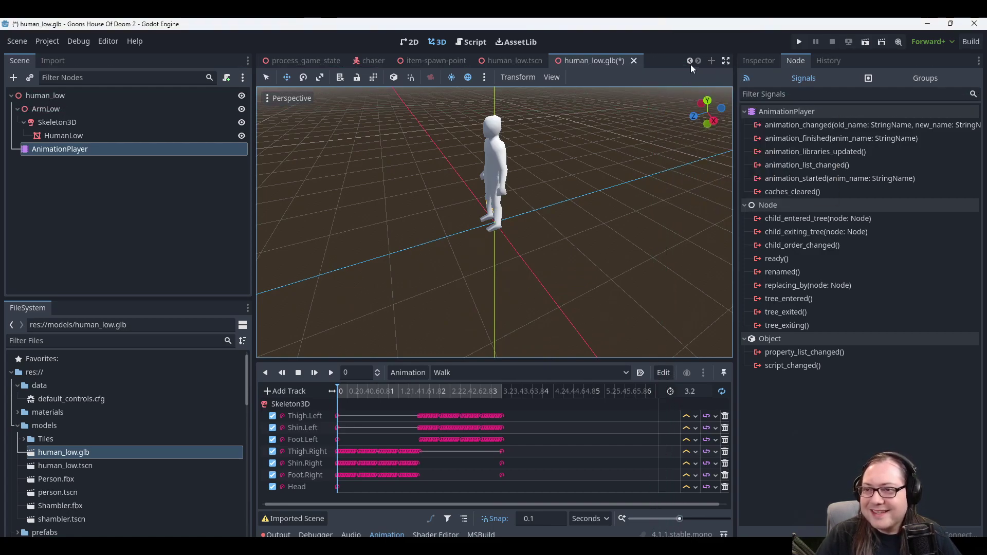
key("Print")
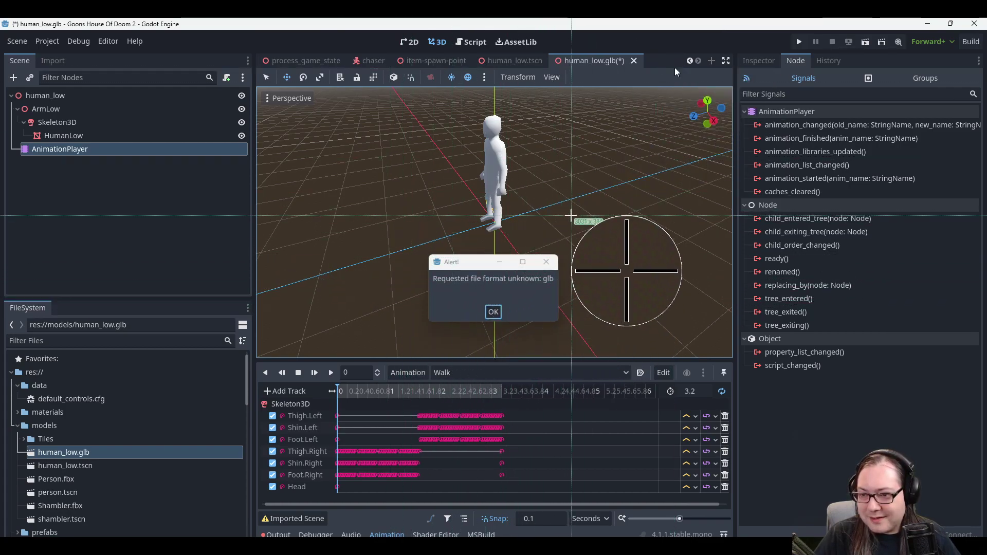
left_click_drag(562, 209, 612, 221)
left_click(637, 308)
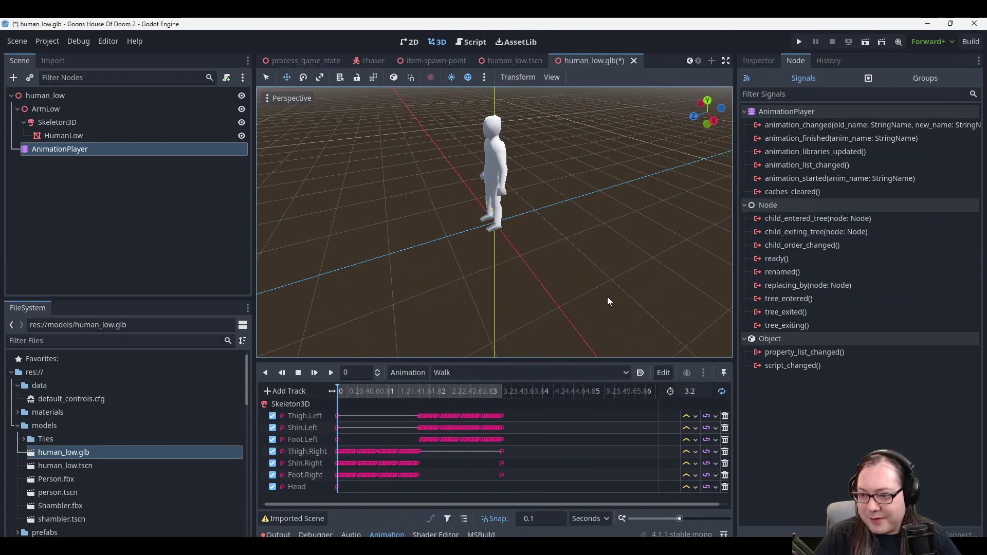
left_click(633, 60)
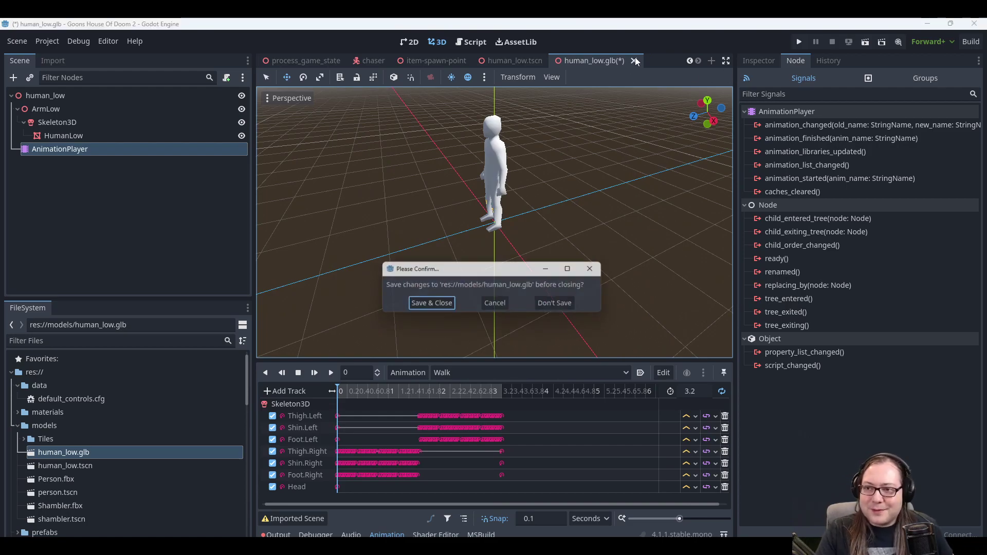
Close human_low.glb without saving and play the Idle animation in human_low.tscn.
left_click(549, 306)
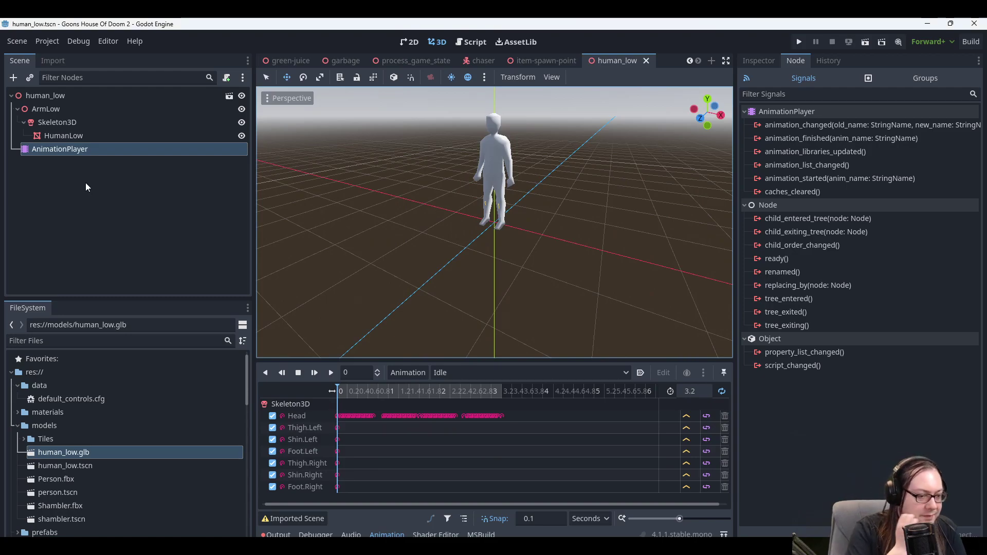
left_click(76, 136)
left_click(77, 149)
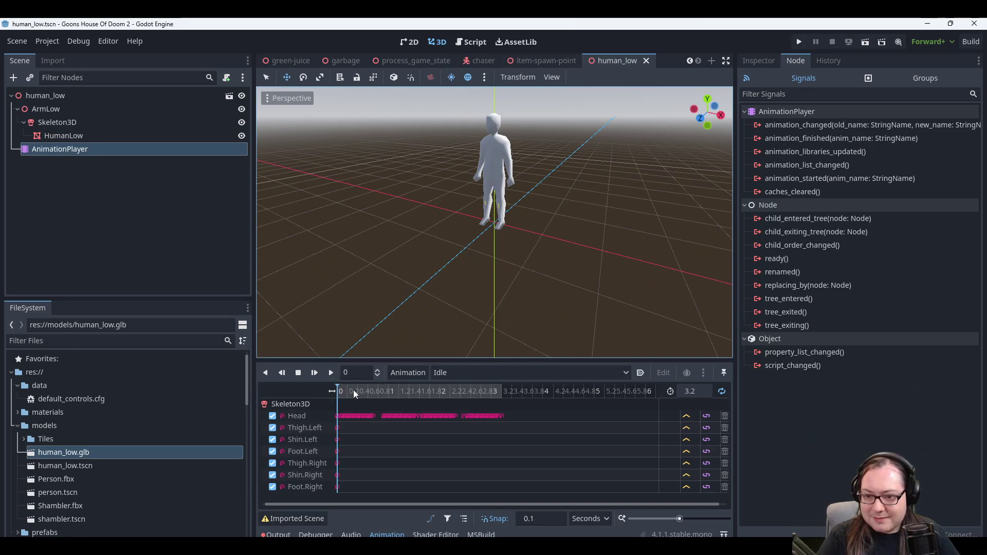
left_click(330, 372)
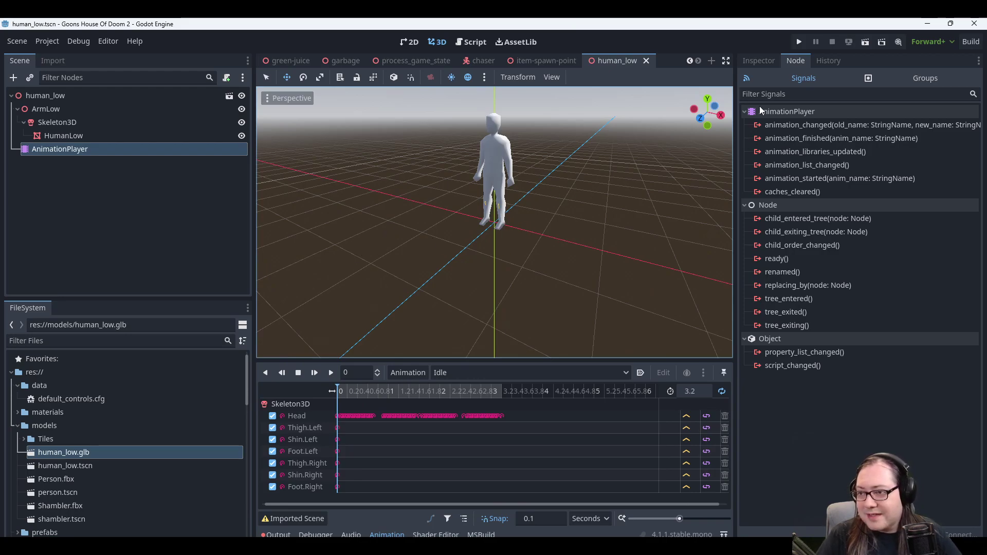
Show the Inspector and select the human_low root node.
left_click(760, 61)
middle_click_drag(416, 254, 543, 209)
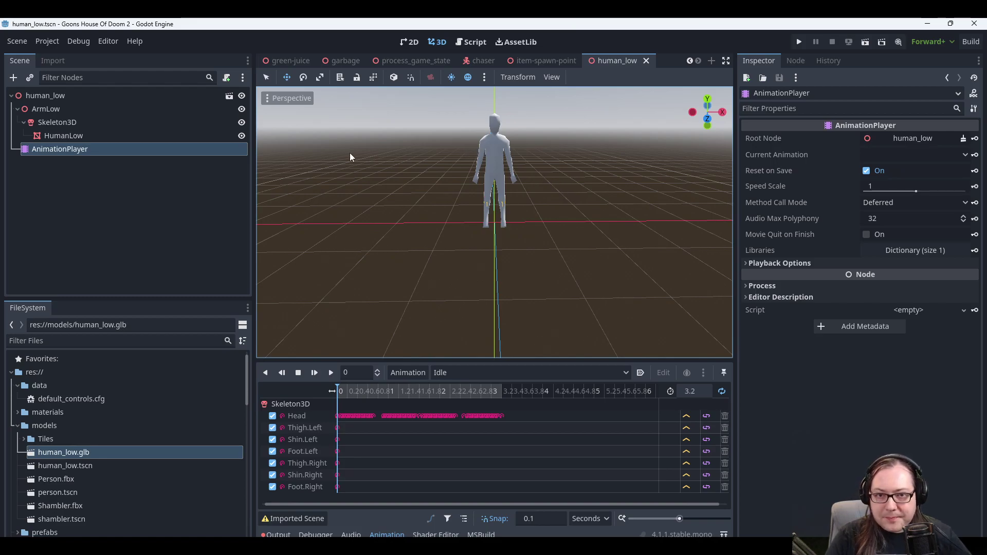
left_click(115, 96)
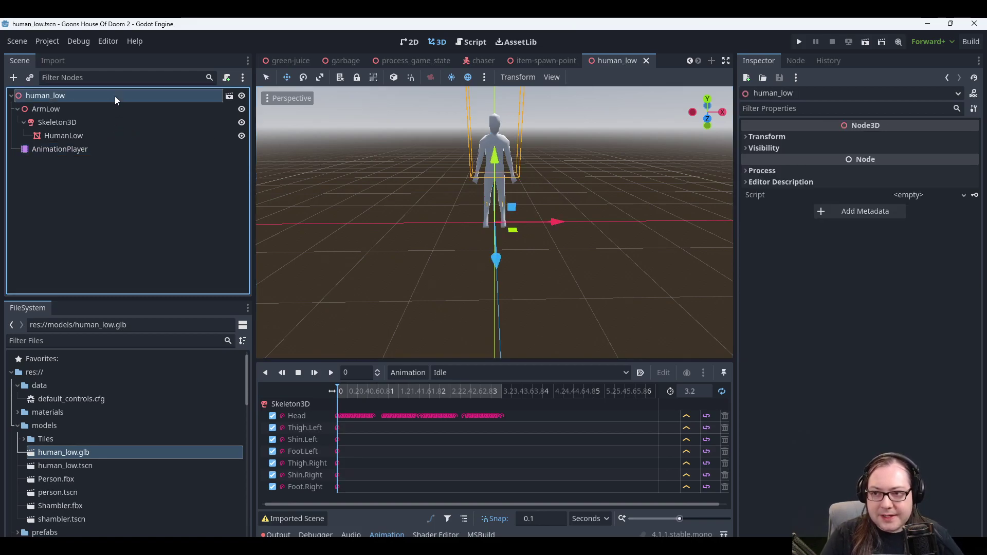
Collapse the data, game_ui and items folders in the FileSystem dock.
scroll(94, 467, "down", 5)
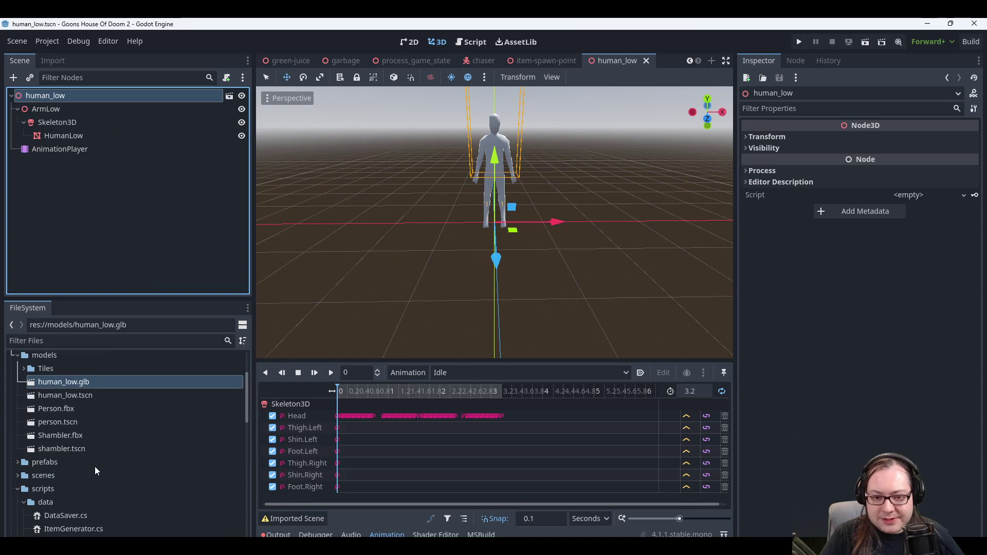
left_click(24, 408)
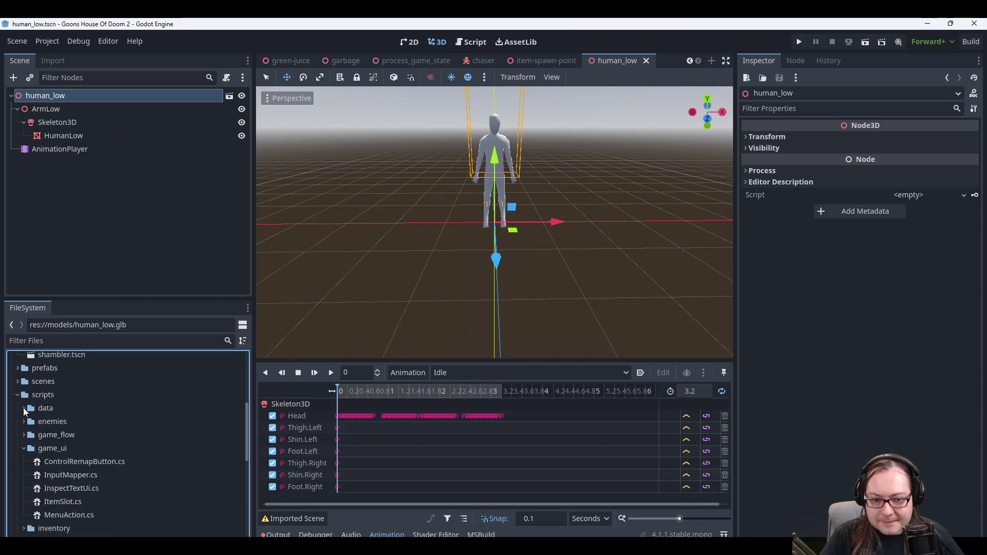
left_click(24, 448)
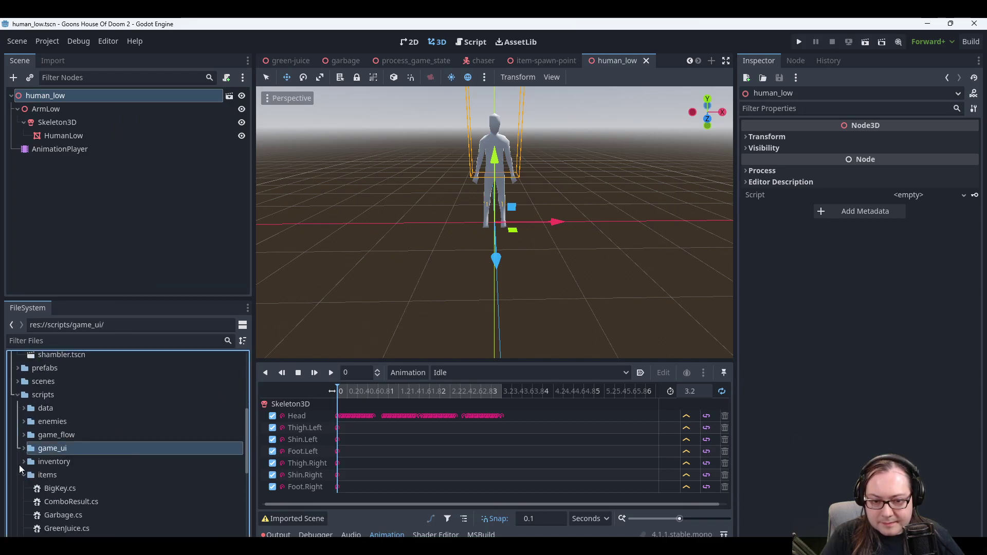
left_click(20, 475)
left_click(23, 474)
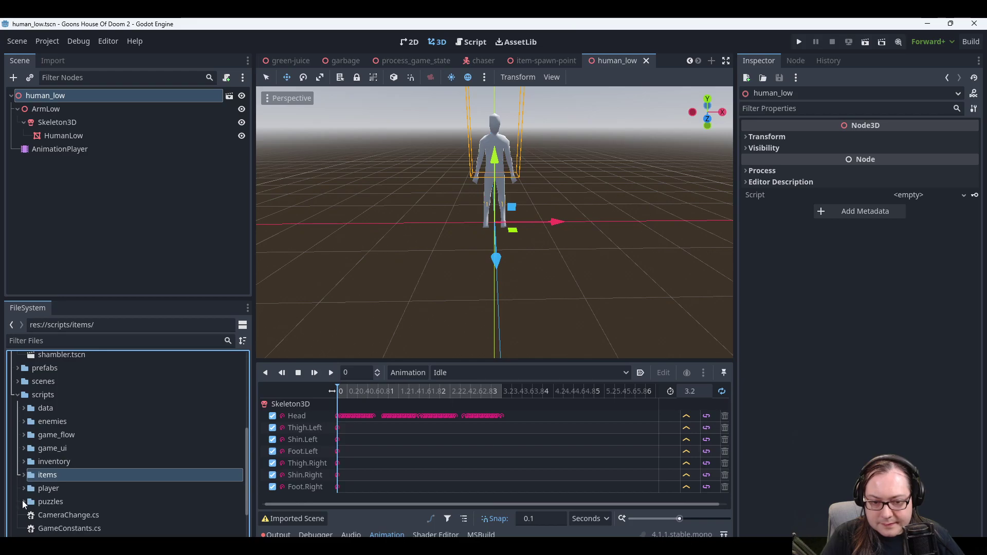
scroll(54, 489, "down", 3)
scroll(54, 489, "up", 3)
Create a new folder named debug inside the scripts folder.
right_click(39, 397)
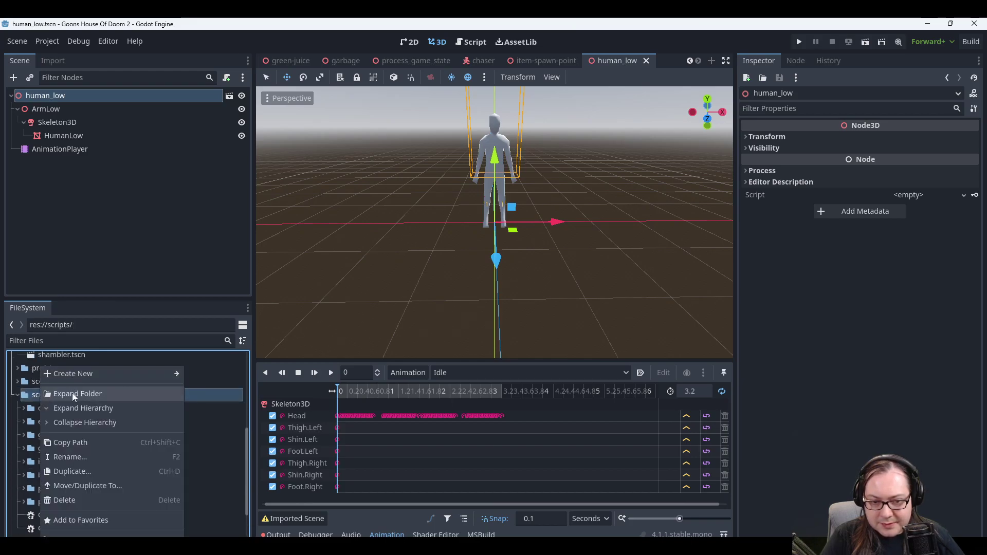
left_click(72, 393)
scroll(72, 461, "down", 4)
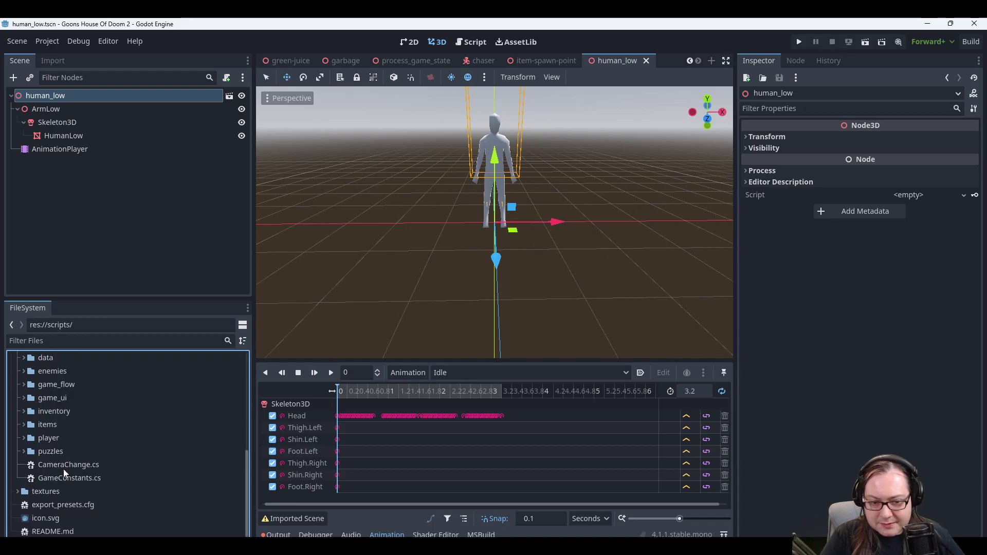
scroll(62, 463, "up", 5)
right_click(45, 439)
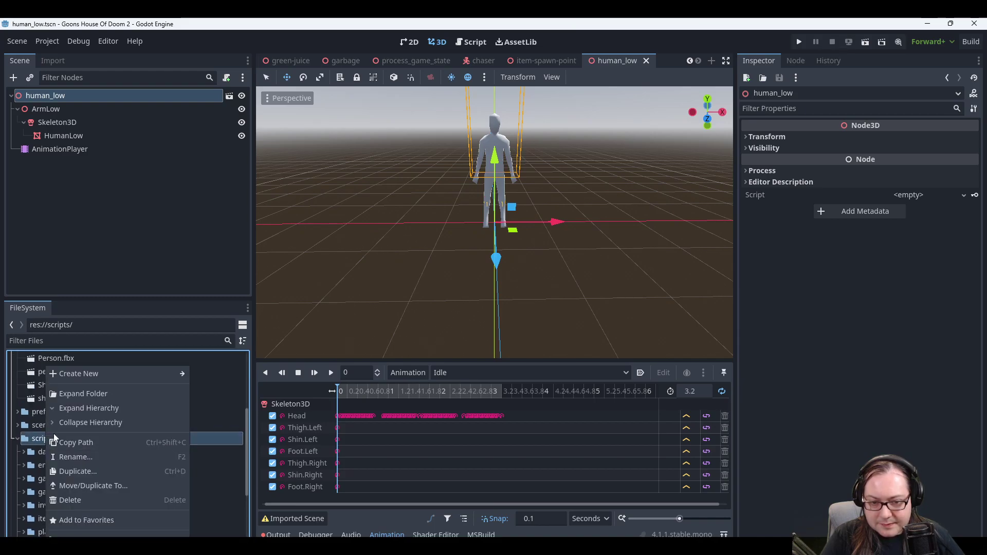
mouse_move(97, 379)
left_click(211, 375)
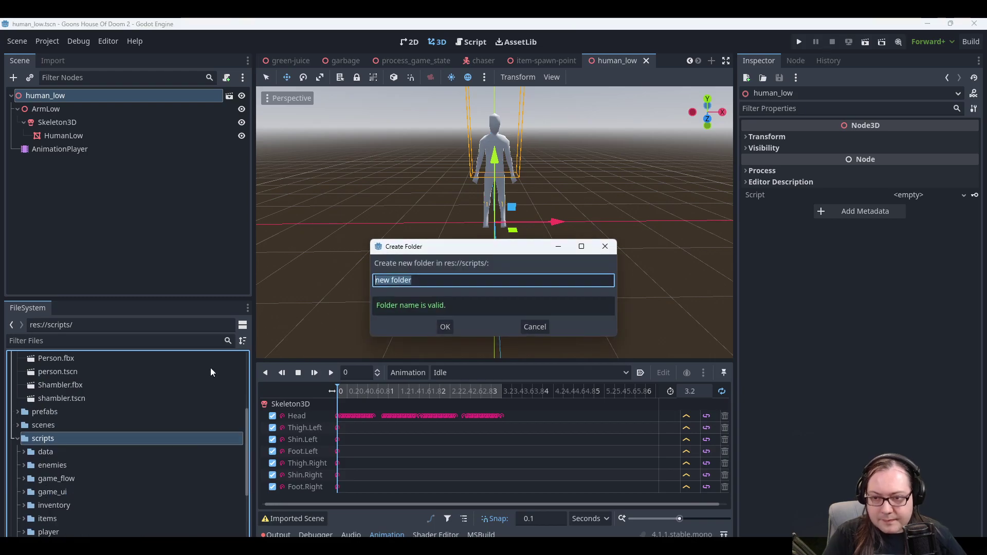
type("debug")
key("Return")
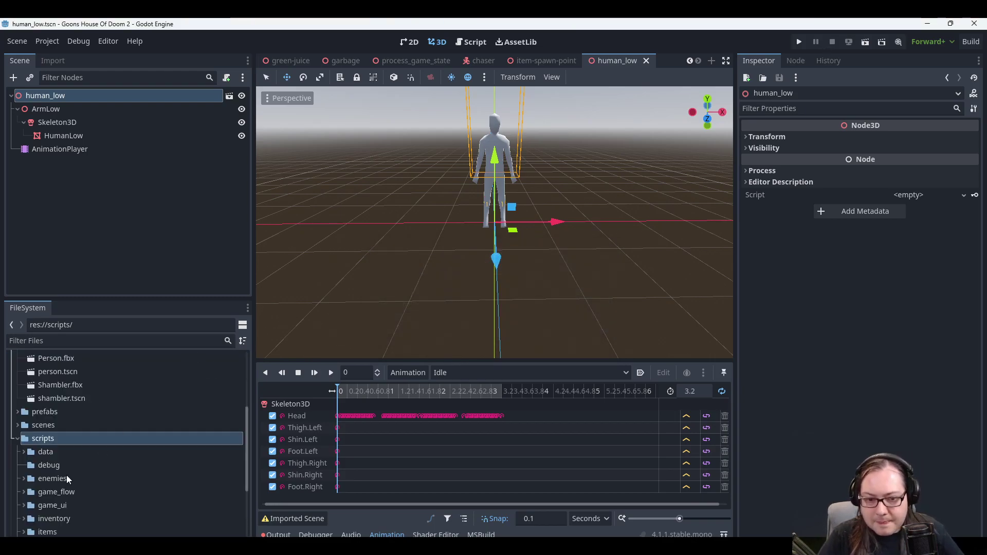
Create the C# script AnimationTest.cs in res://scripts/debug and expand the folder.
right_click(49, 442)
mouse_move(154, 372)
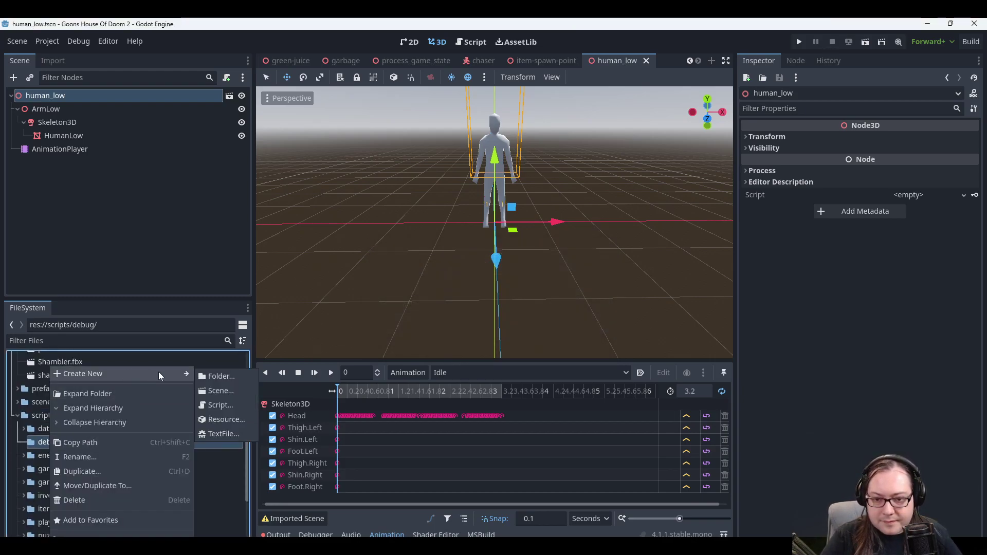
left_click(219, 403)
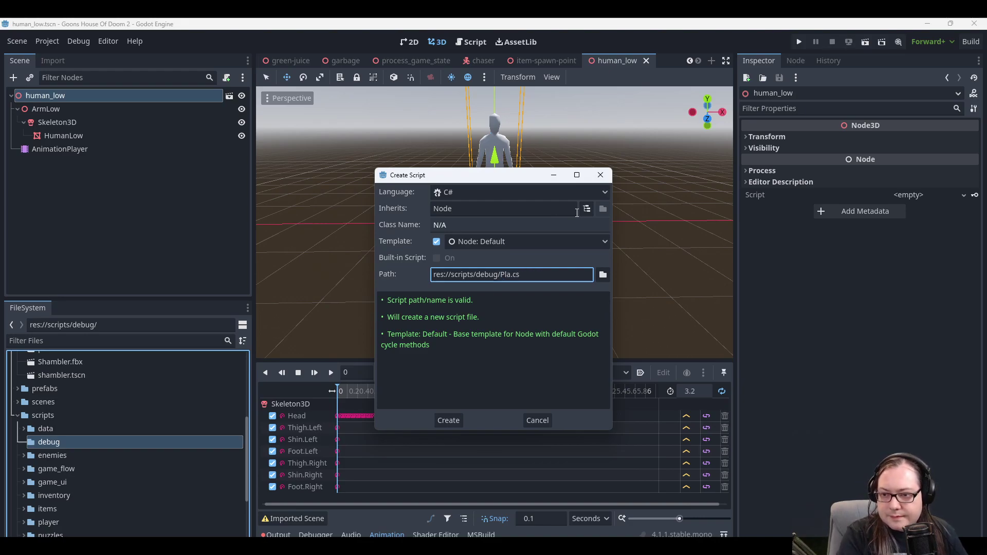
key("BackSpace")
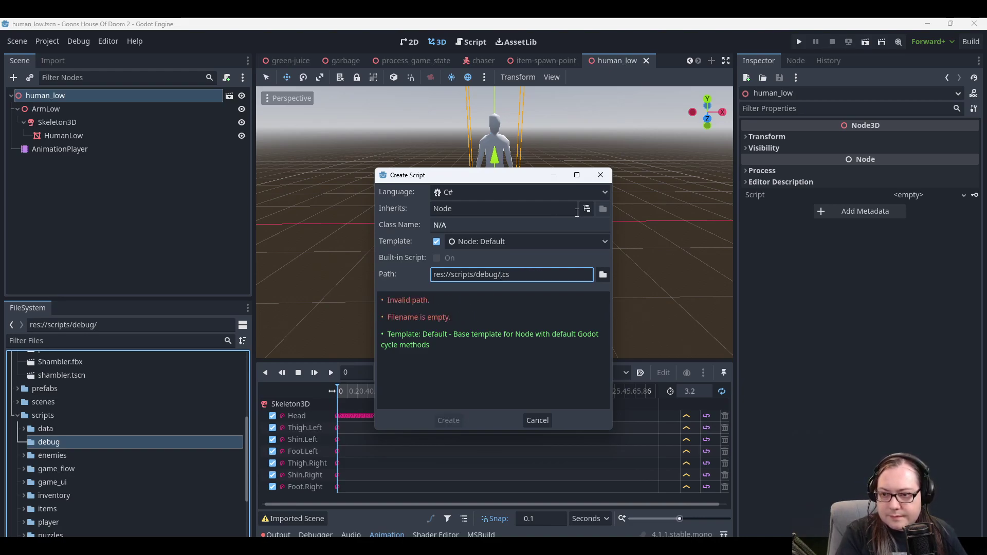
type("AnimationTest")
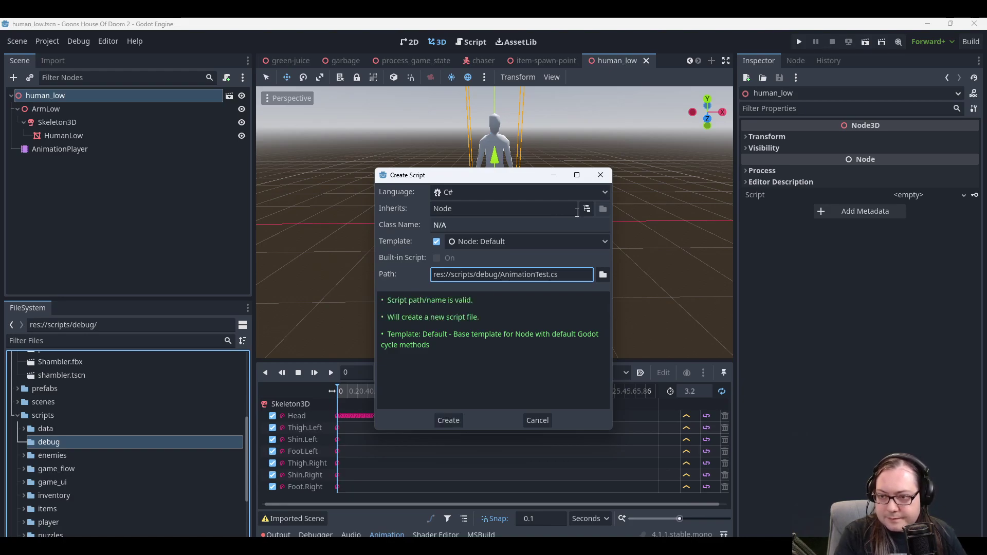
key("Return")
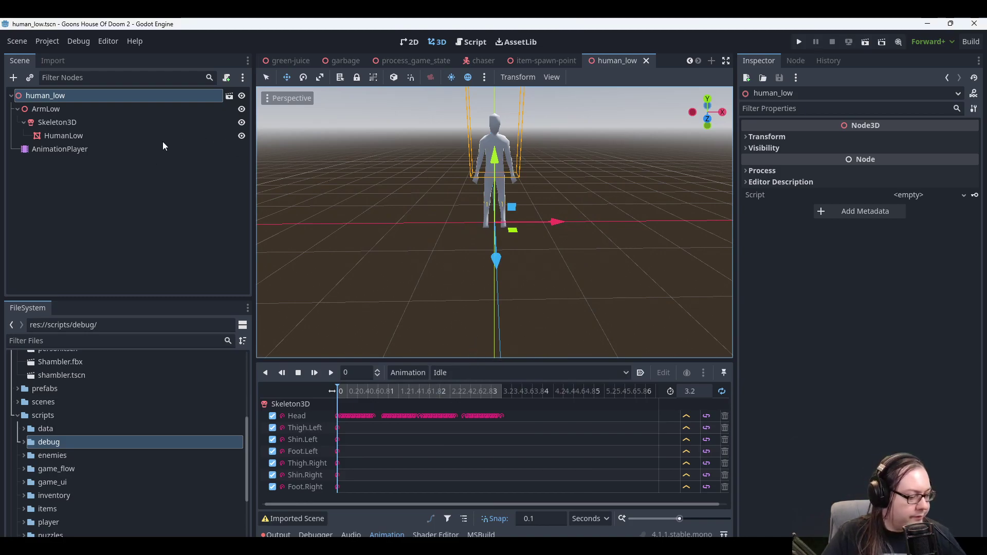
left_click(23, 441)
Open AnimationTest.cs and add an [Export] private AnimationPlayer _player field.
double_click(50, 455)
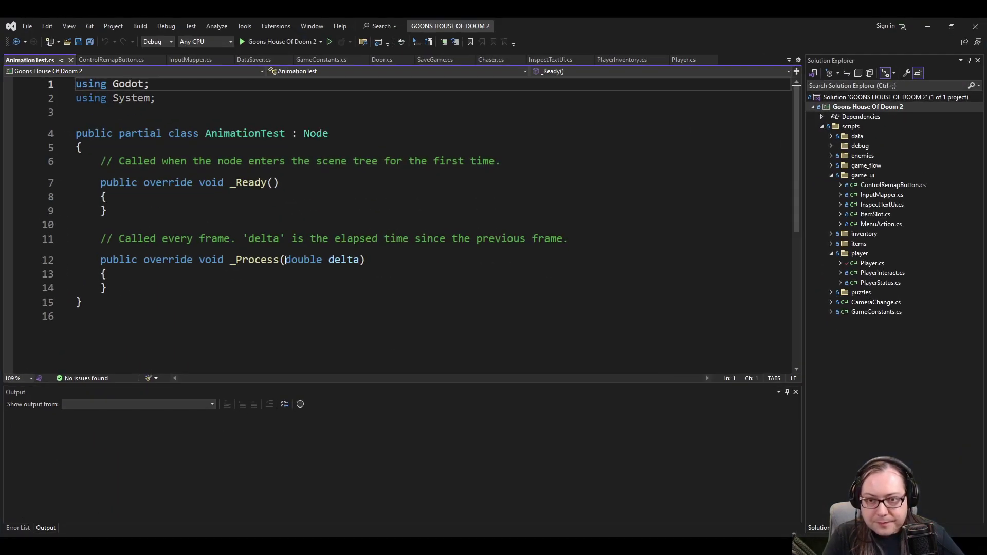
left_click(366, 148)
key("Return")
key("Return")
type("[E")
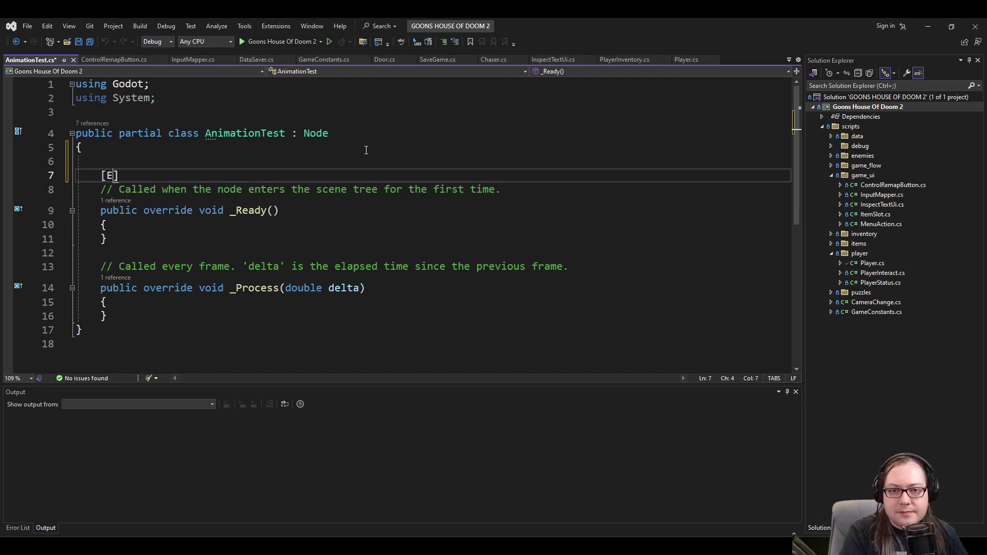
type("xport]")
key("Return")
type("private ")
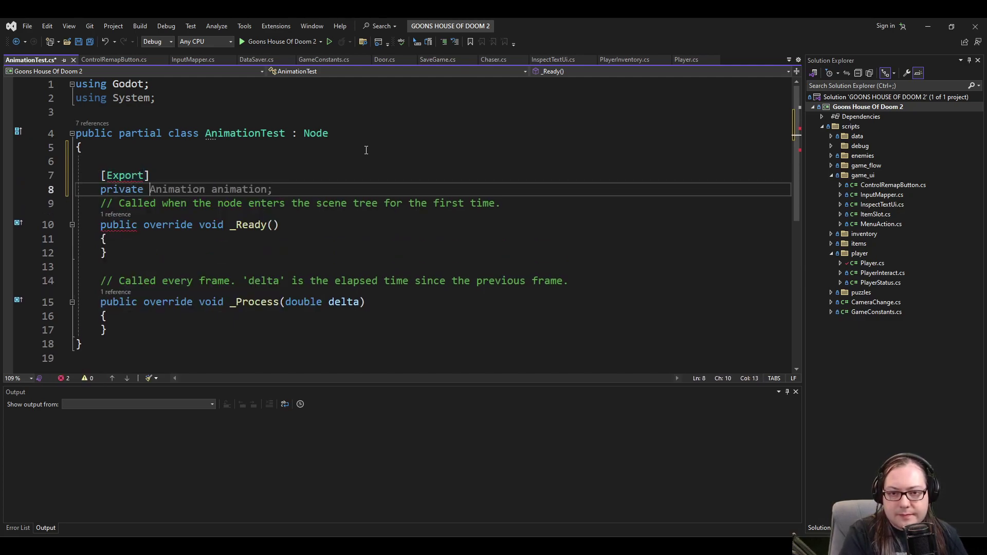
type("AnimationPlay")
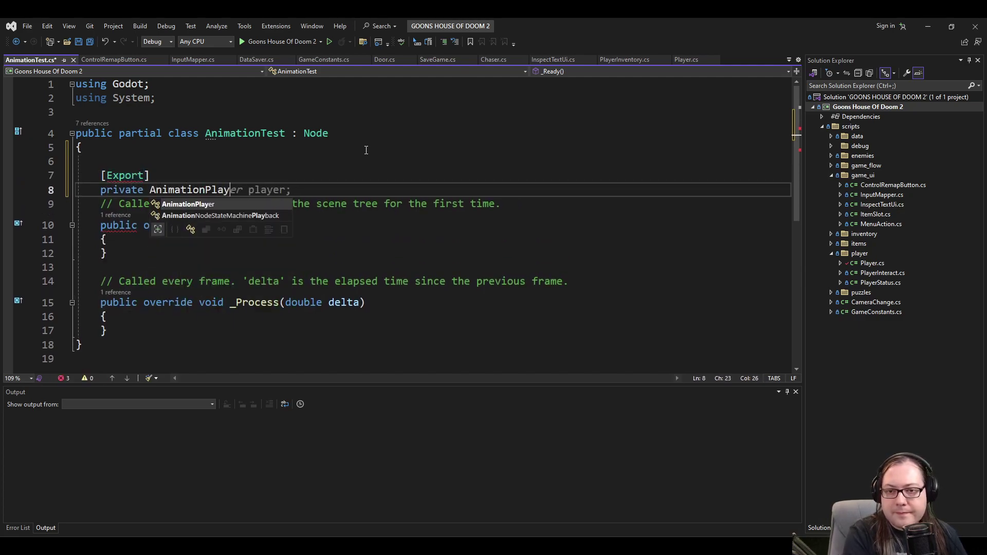
type("er player")
key("Escape")
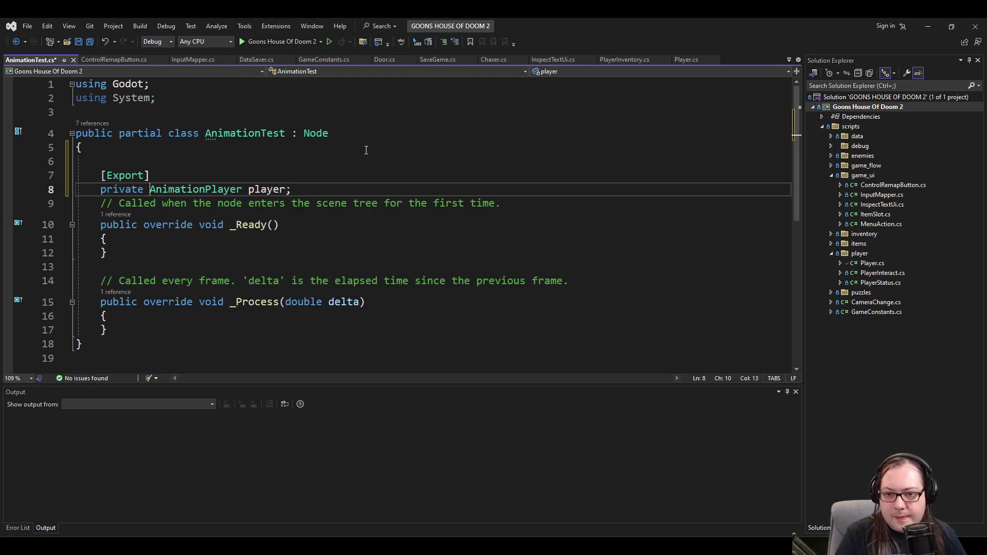
key("ctrl+Right")
type("_")
Remove the unused using System line, the empty _Ready method and the template comments.
key("Up")
key("Up")
key("Up")
key("Up")
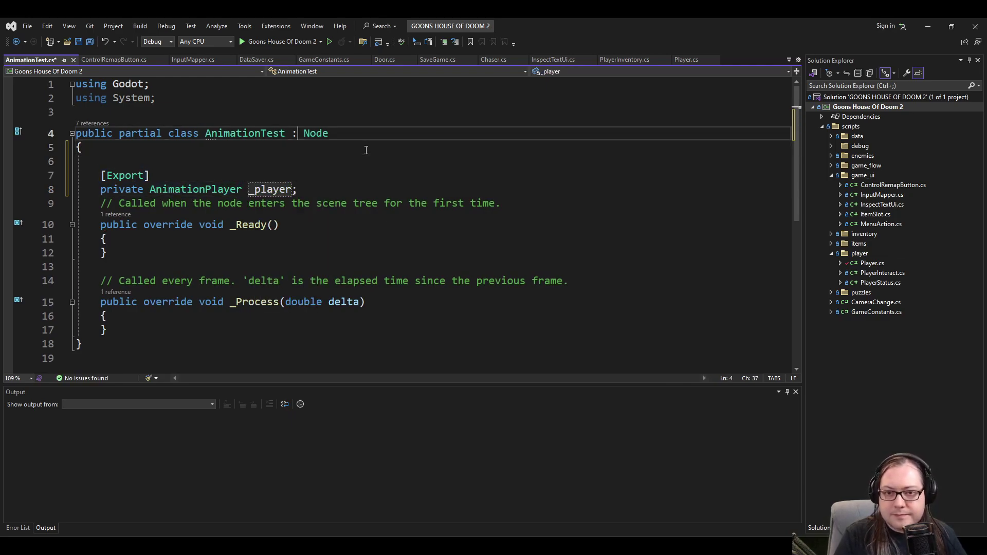
key("Up")
key("Up")
key("shift+Up")
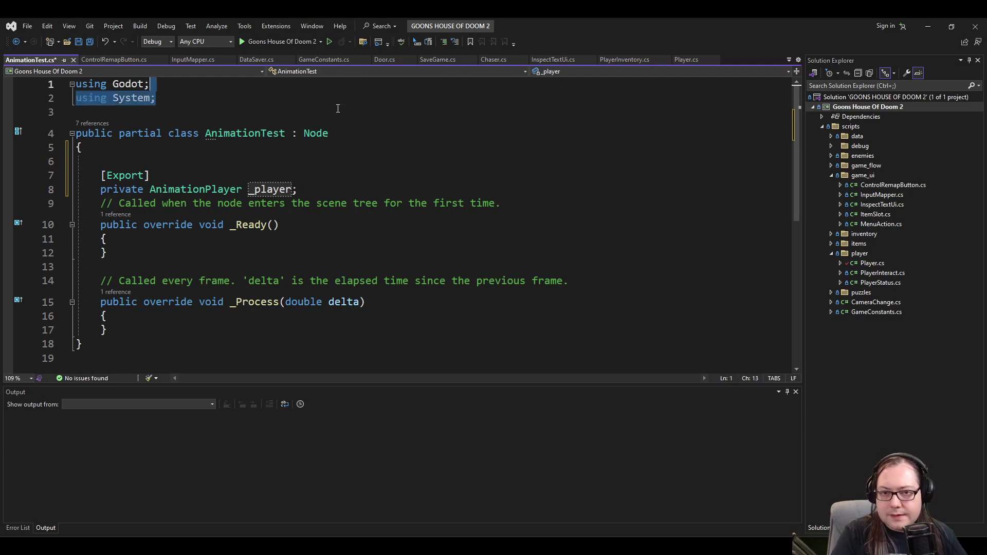
key("Delete")
key("Down")
key("Down")
key("Down")
key("Down")
key("Down")
key("Down")
key("Down")
key("Down")
key("Down")
key("Down")
key("shift+Up")
key("shift+Up")
key("shift+Up")
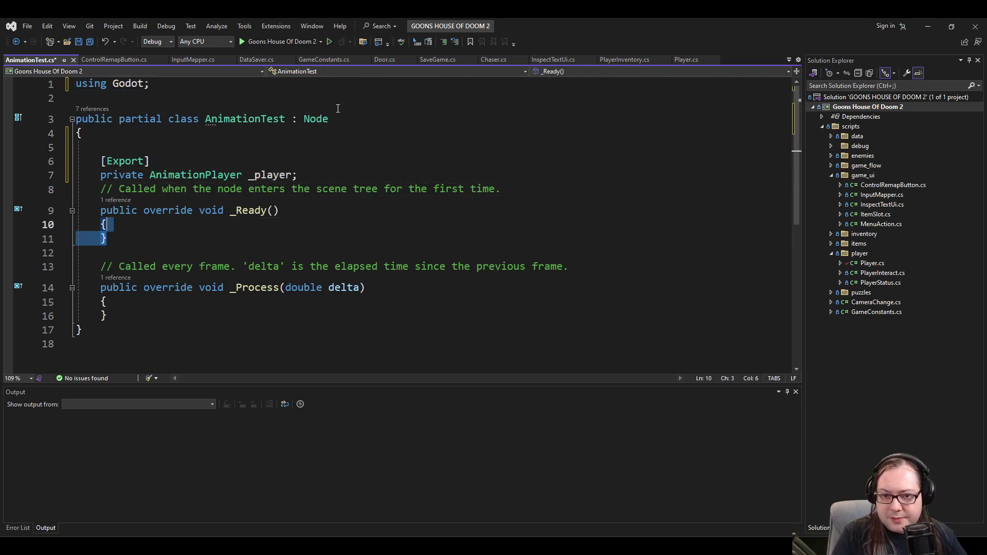
key("Delete")
key("Delete")
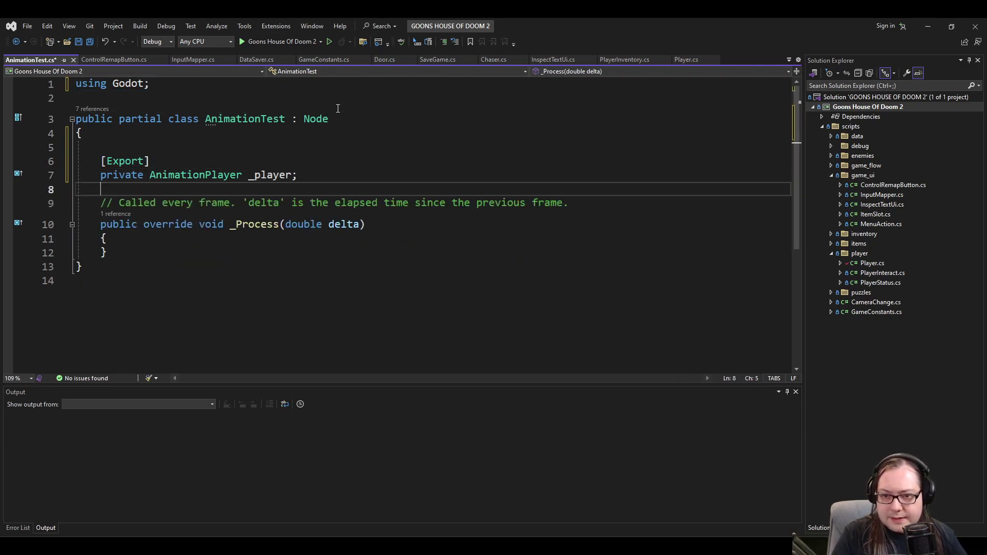
key("Down")
key("End")
key("shift+Home")
key("shift+Home")
key("Delete")
key("BackSpace")
key("Down")
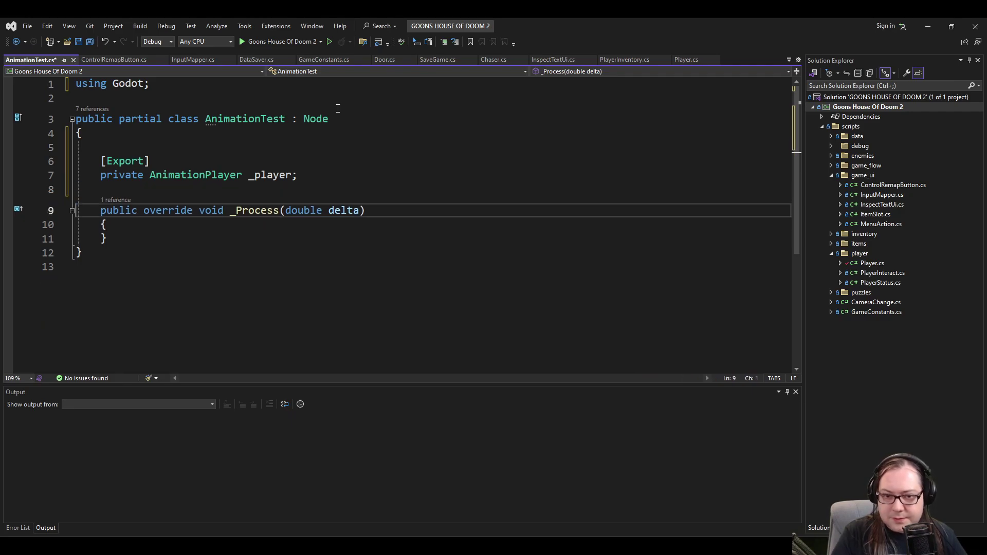
key("Down")
key("End")
key("Return")
Start an if-check in _Process calling Input.IsActionJustPressed with GameConstants.Controls.
type("if(Input.W")
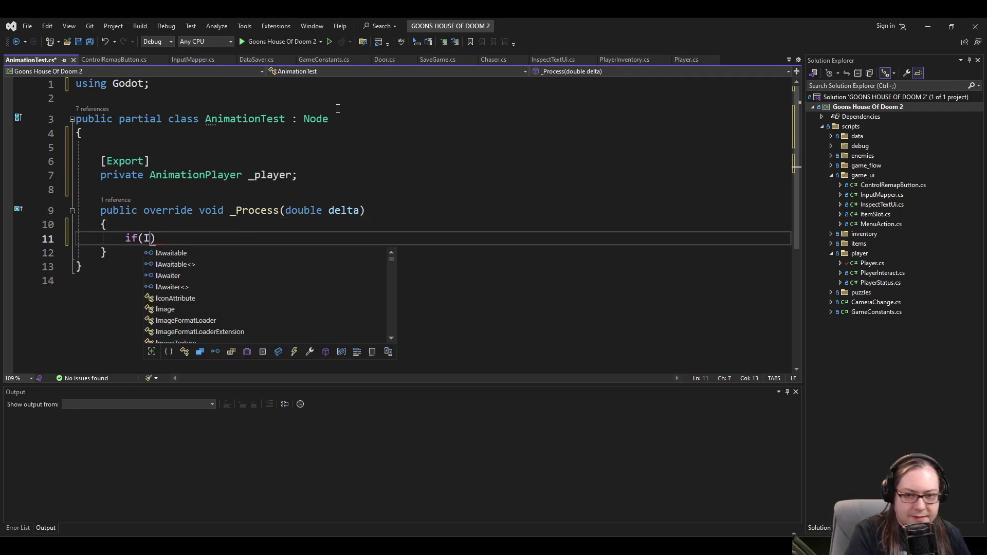
key("BackSpace")
key("BackSpace")
key("BackSpace")
key("BackSpace")
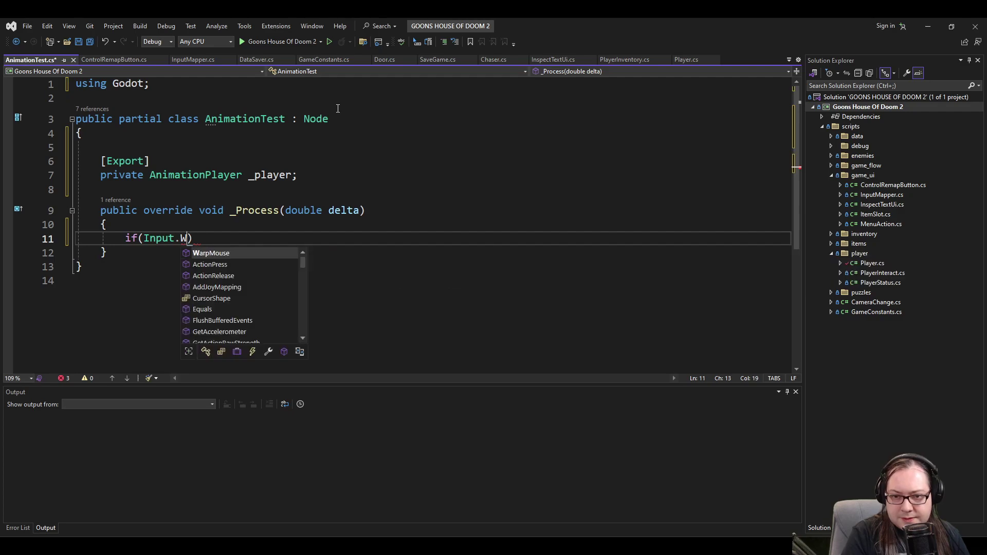
type(".IsKeyPressed(")
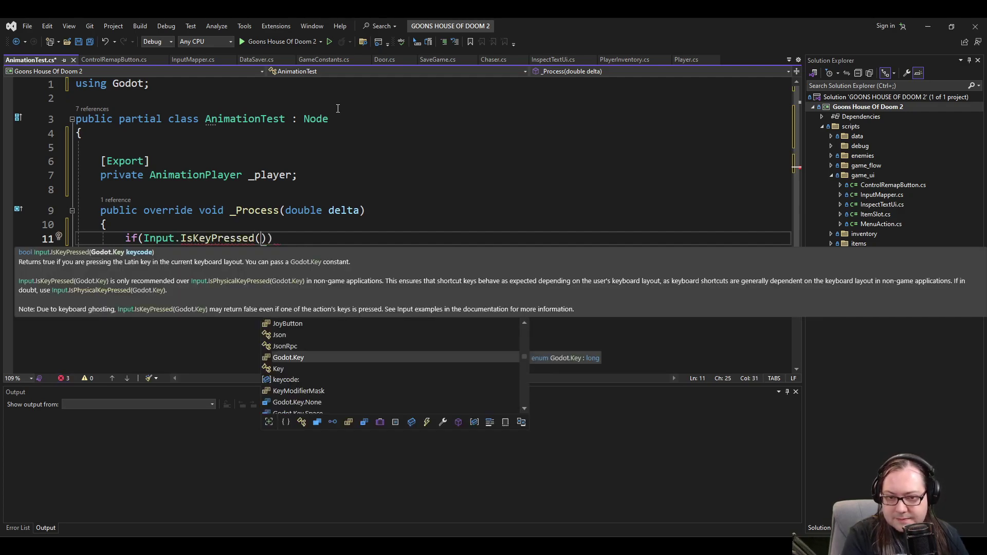
type(")")
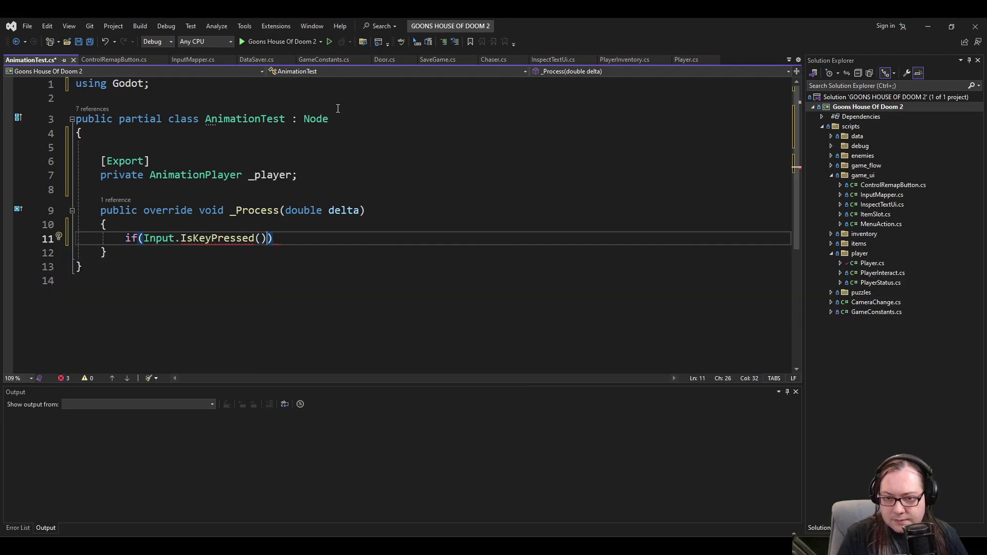
key("ctrl+shift+Left")
key("ctrl+shift+Left")
key("ctrl+shift+Left")
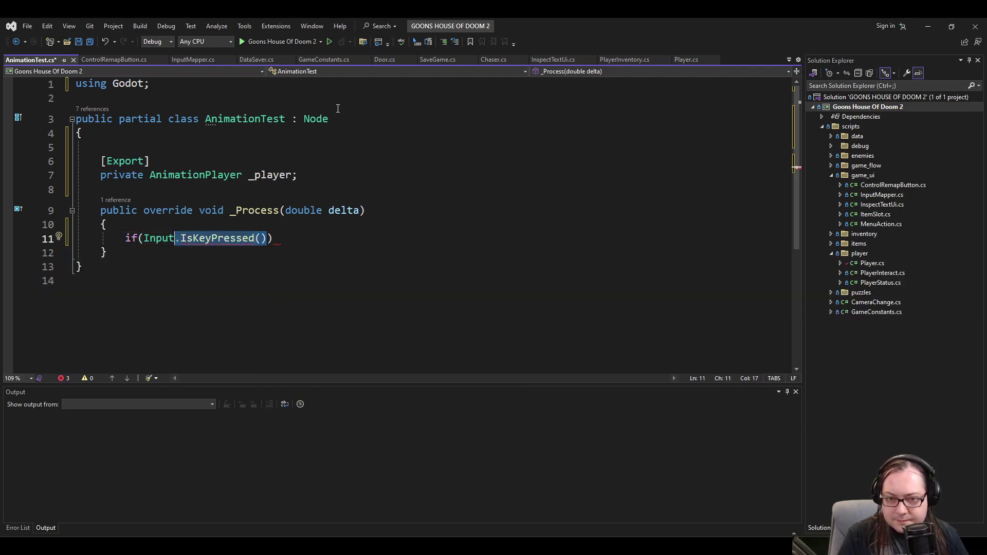
type(".IsActionJustPressed")
key("Tab")
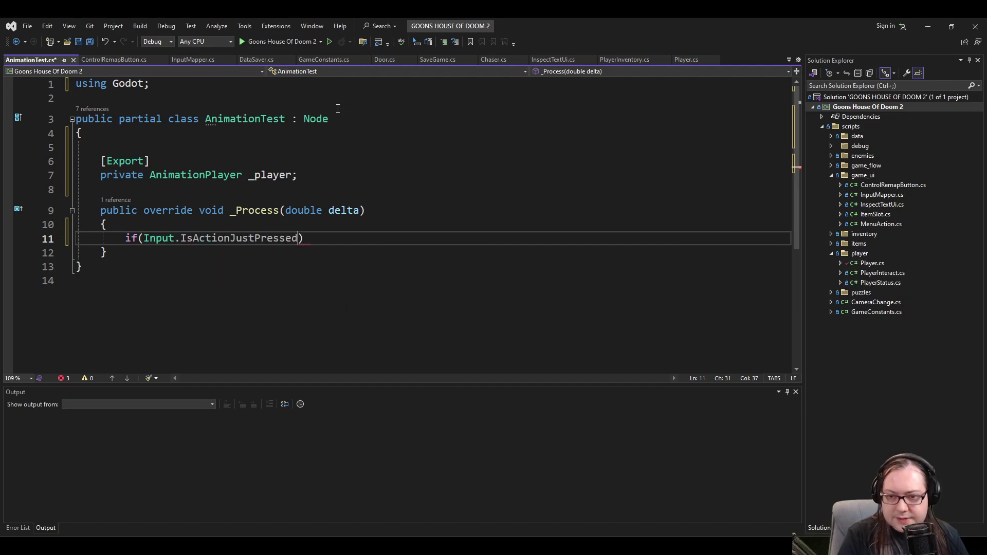
type("()")
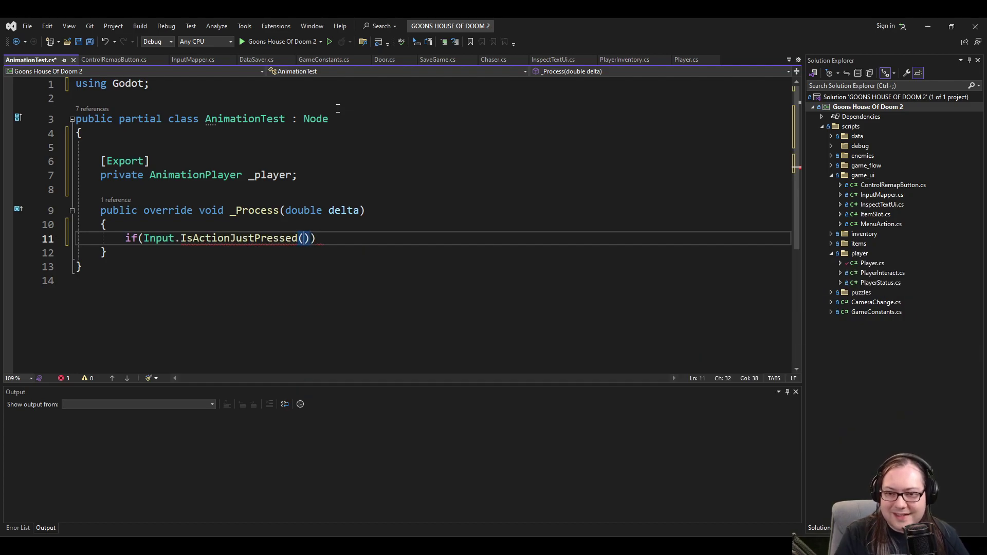
type("GameConstants.")
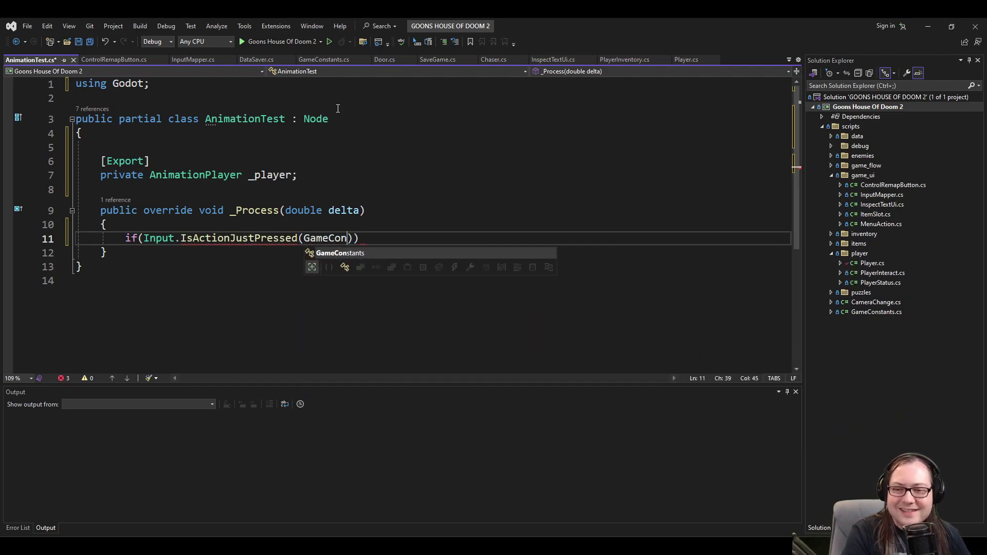
type("Cont")
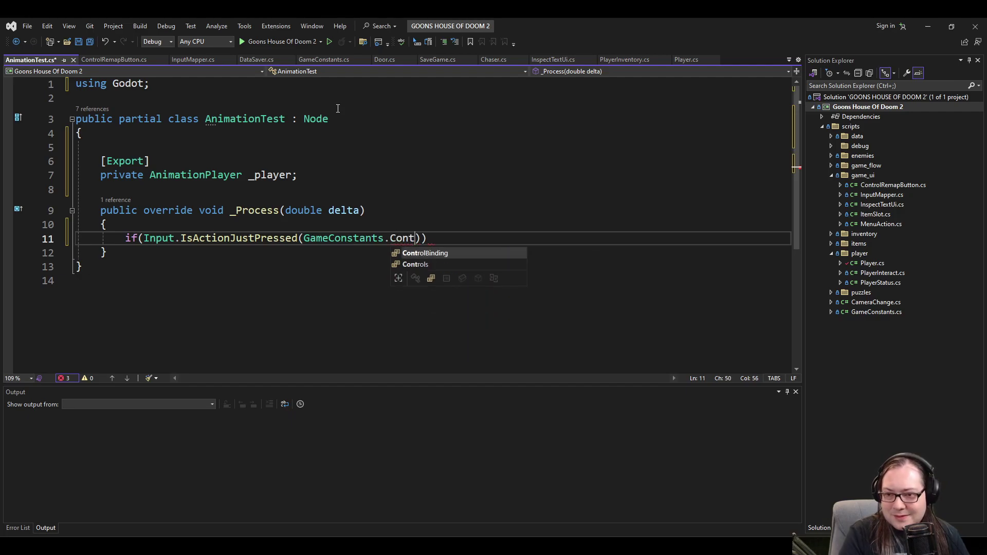
key("Tab")
type(".")
Complete the condition with the aim action followed by .ToString().
key("Down")
key("Down")
key("Down")
key("Down")
key("Down")
key("Down")
key("Down")
key("Down")
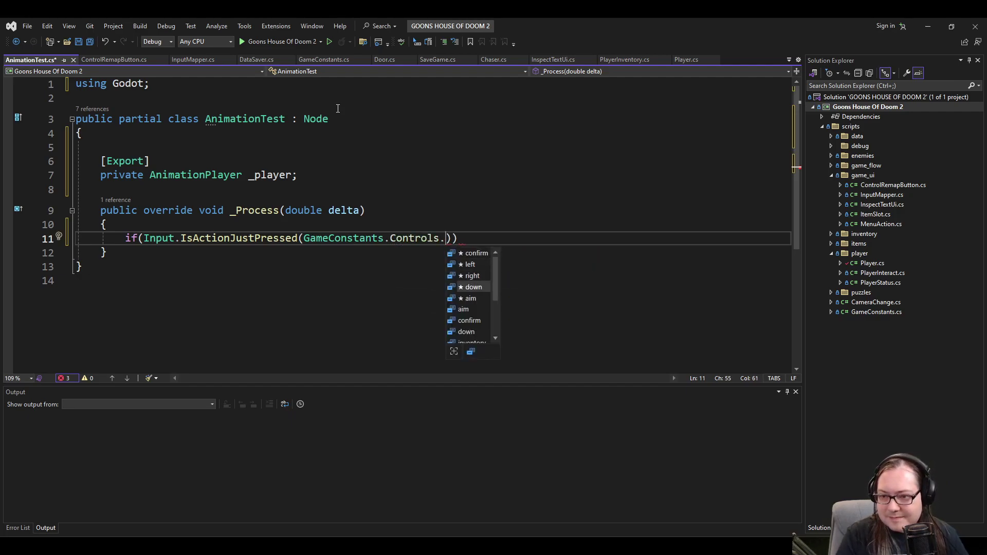
key("Up")
key("Up")
key("Down")
key("Up")
key("Up")
key("Up")
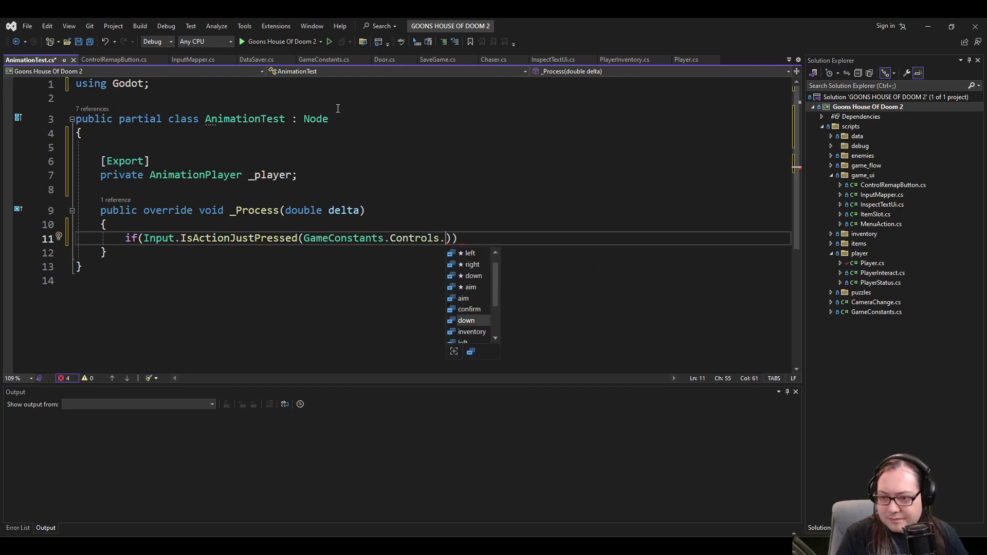
key("Up")
key("Up")
key("Down")
key("Down")
key("Down")
key("Down")
key("Up")
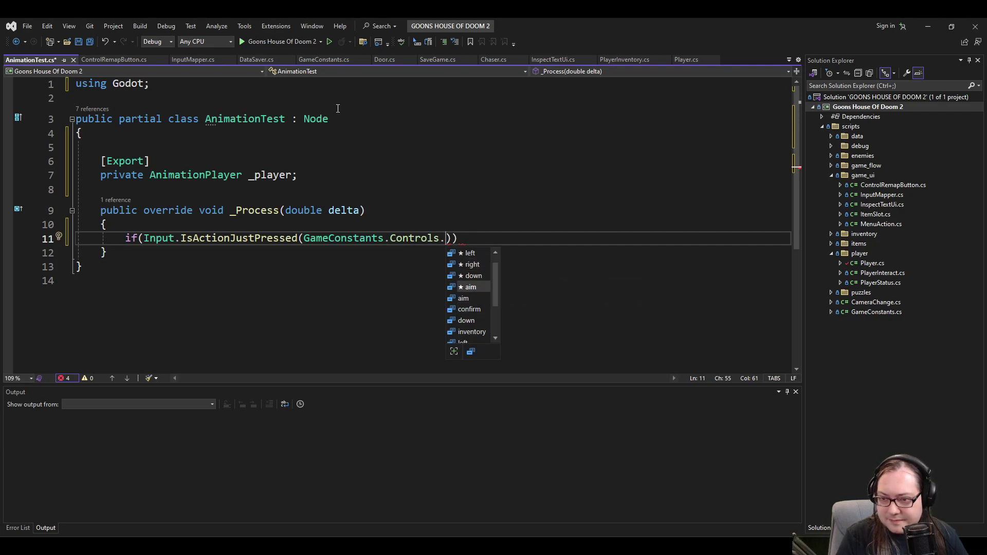
key("Down")
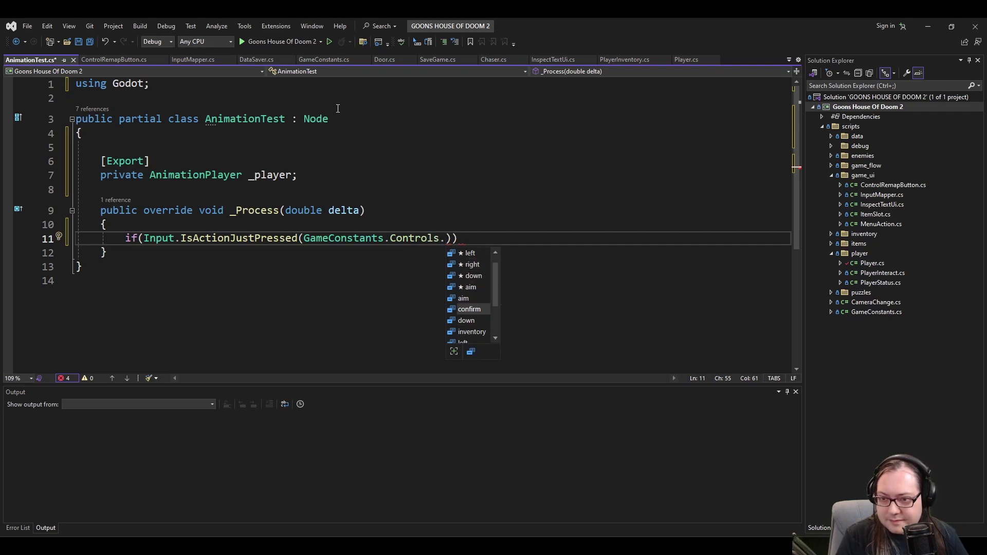
key("Down")
key("Up")
key("Up")
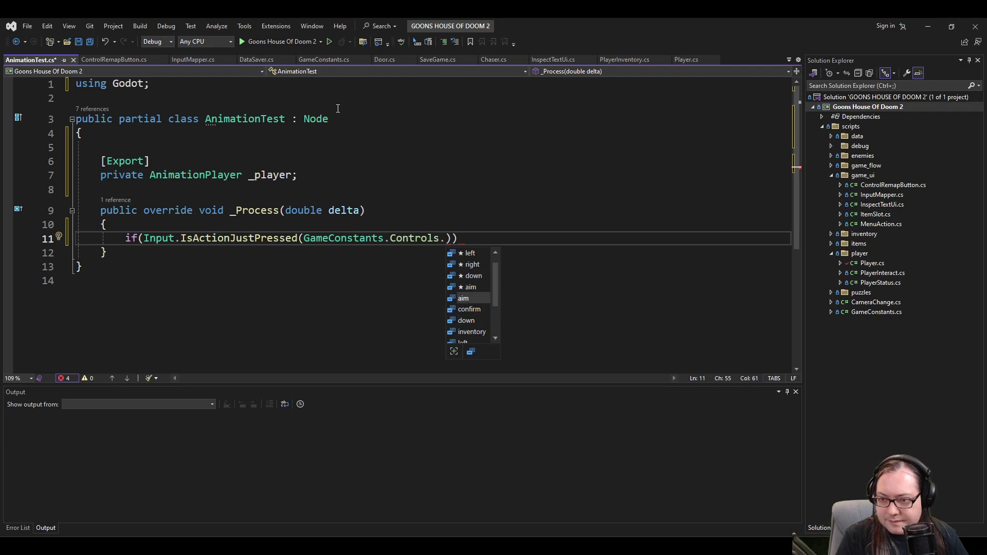
key("Tab")
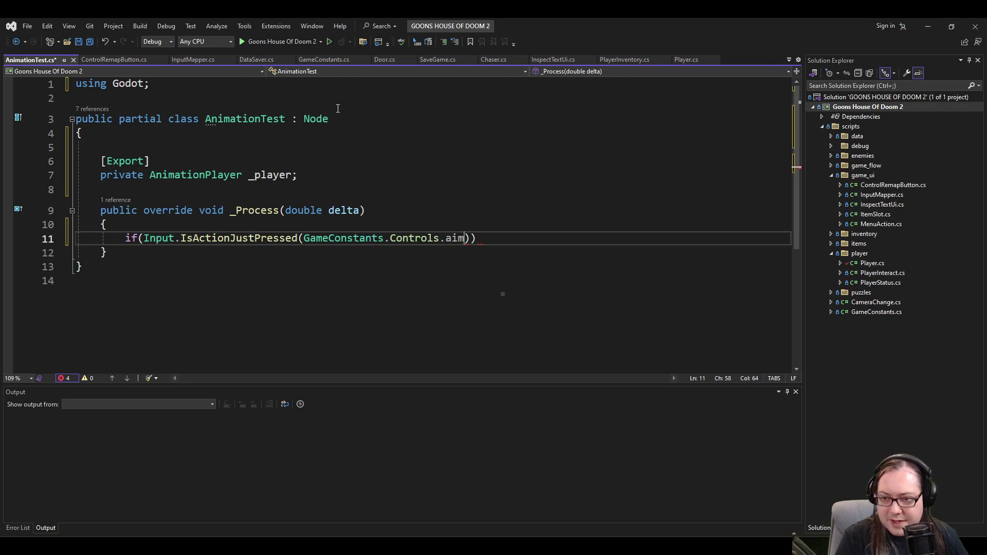
type(".To")
key("Tab")
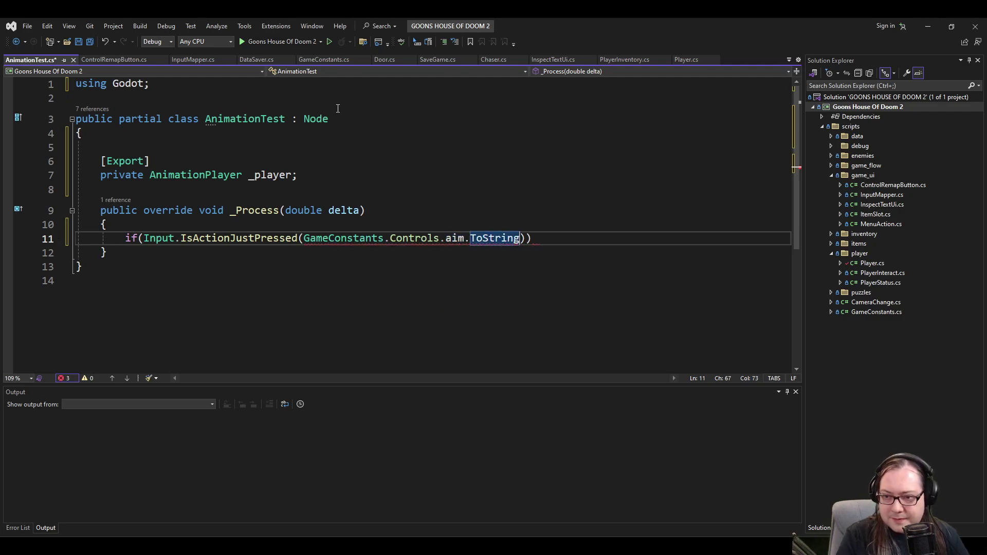
type("()")
key("End")
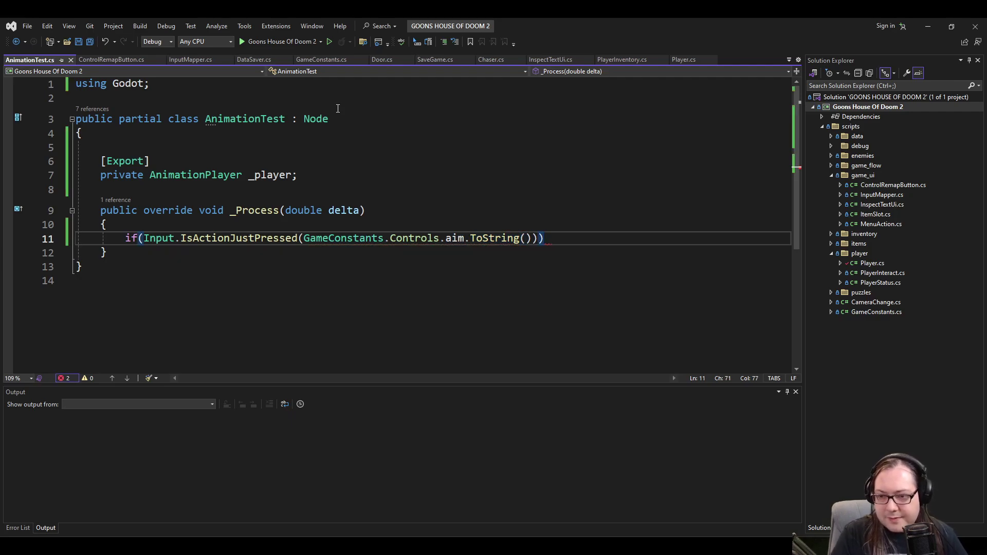
Inspect the aim definition in GameConstants, then return to the Godot editor.
left_click(455, 238)
key("F12")
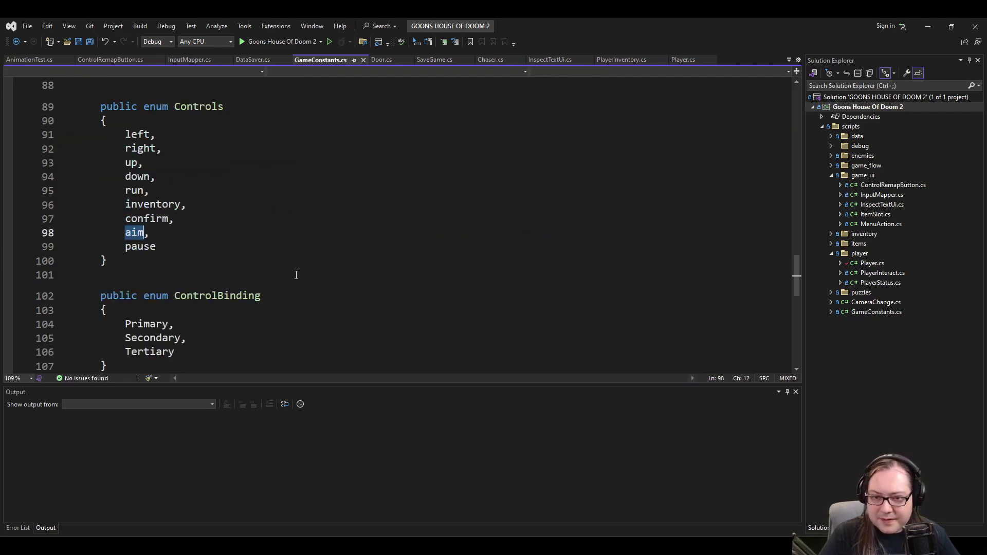
scroll(225, 233, "up", 3)
scroll(224, 233, "down", 3)
key("ctrl+minus")
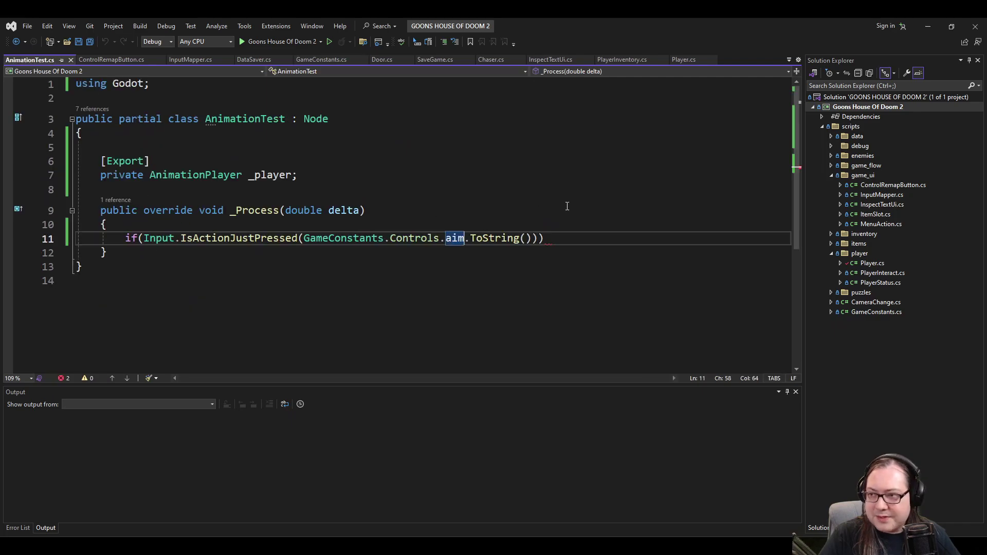
key("alt+Tab")
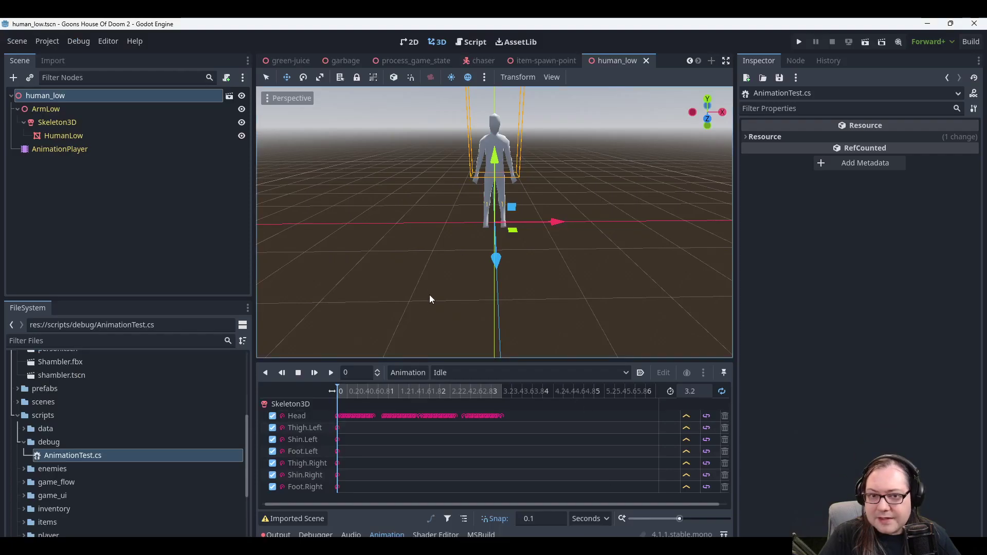
Open prefabs/ui/controls_setup.tscn from the FileSystem dock.
scroll(91, 455, "down", 3)
scroll(83, 468, "up", 5)
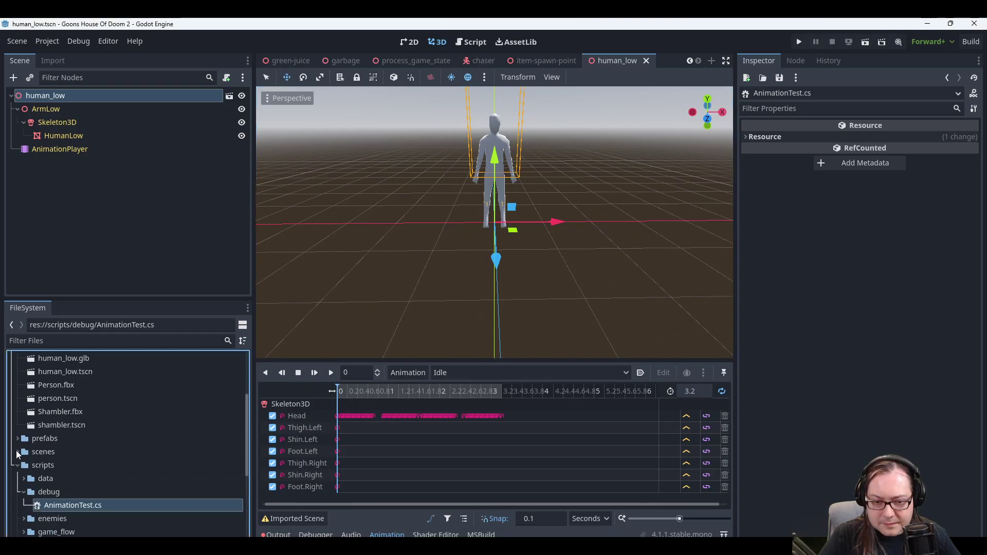
scroll(59, 482, "down", 3)
scroll(59, 481, "down", 2)
scroll(54, 479, "up", 8)
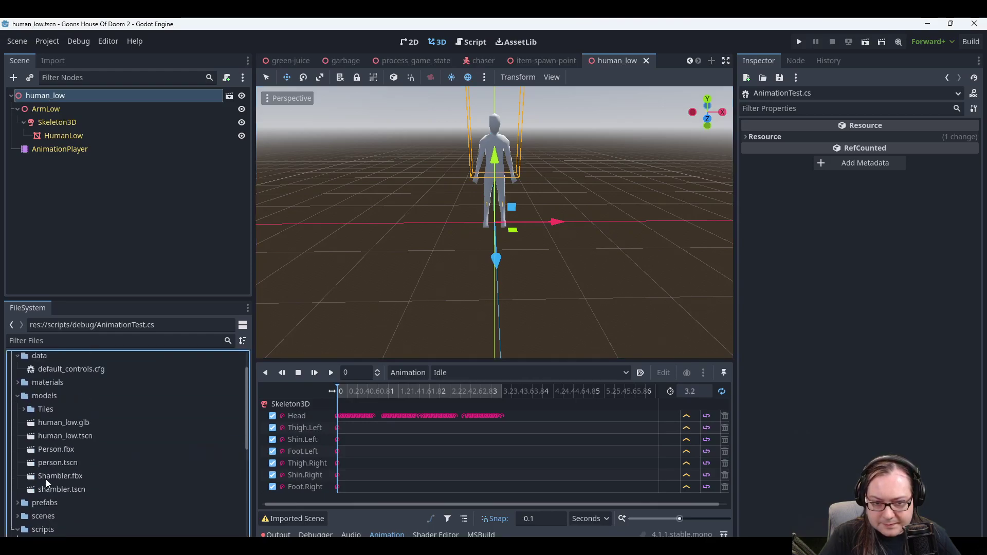
left_click(16, 426)
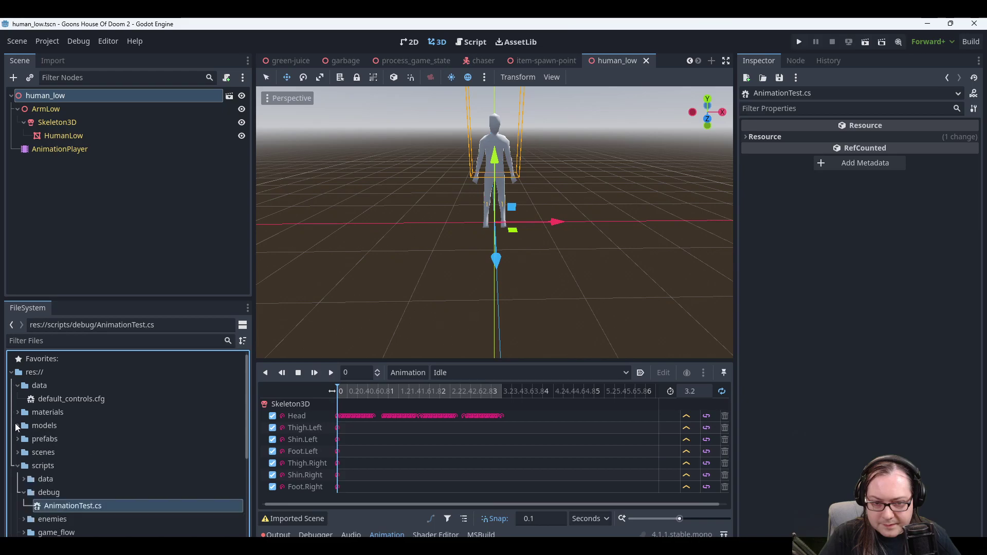
left_click(18, 440)
scroll(41, 478, "down", 6)
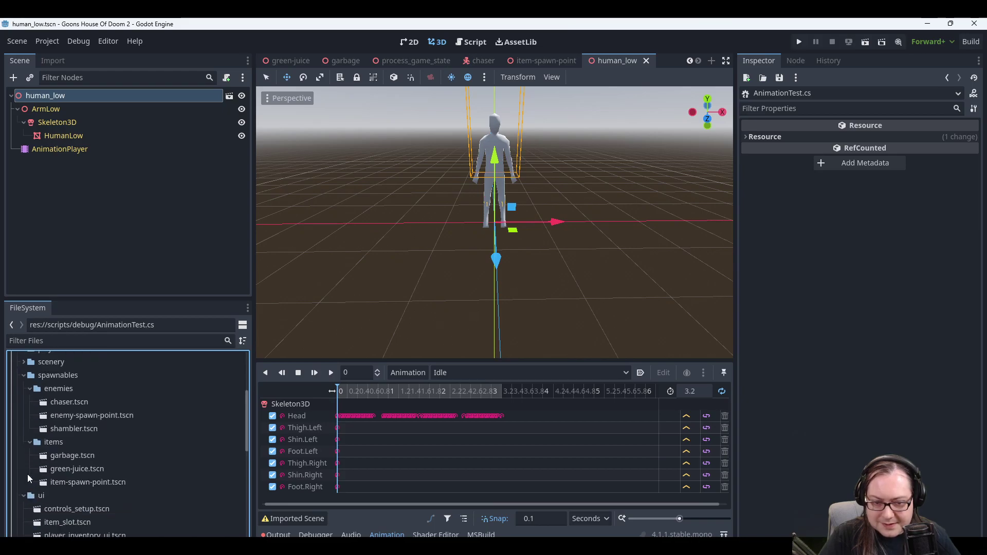
scroll(44, 484, "down", 1)
double_click(67, 439)
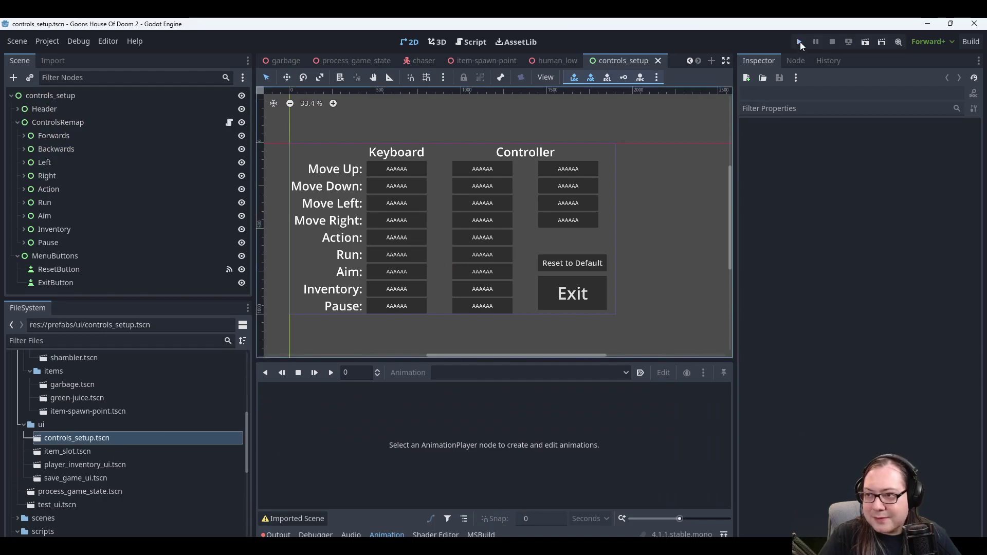
Run the game and dismiss the build failure message.
left_click(800, 41)
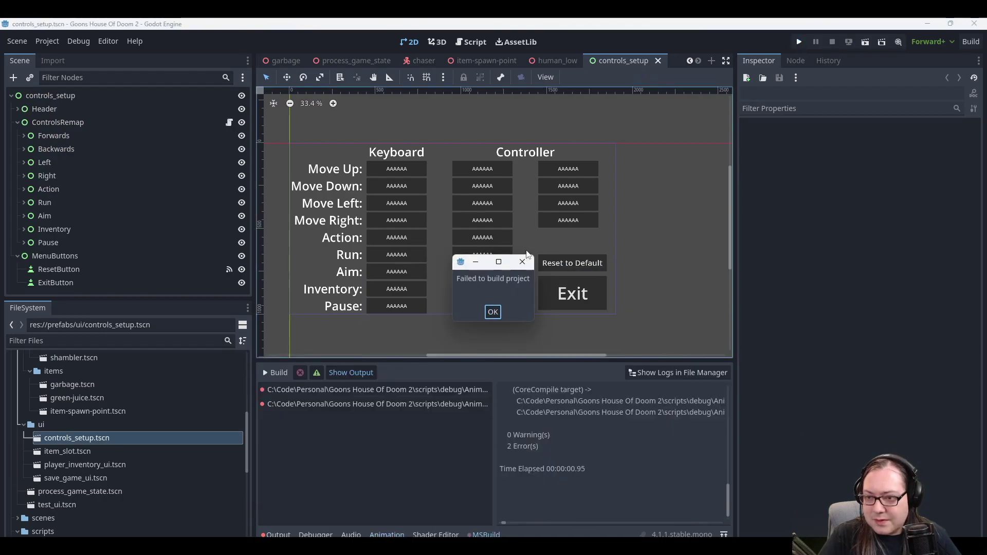
left_click(492, 312)
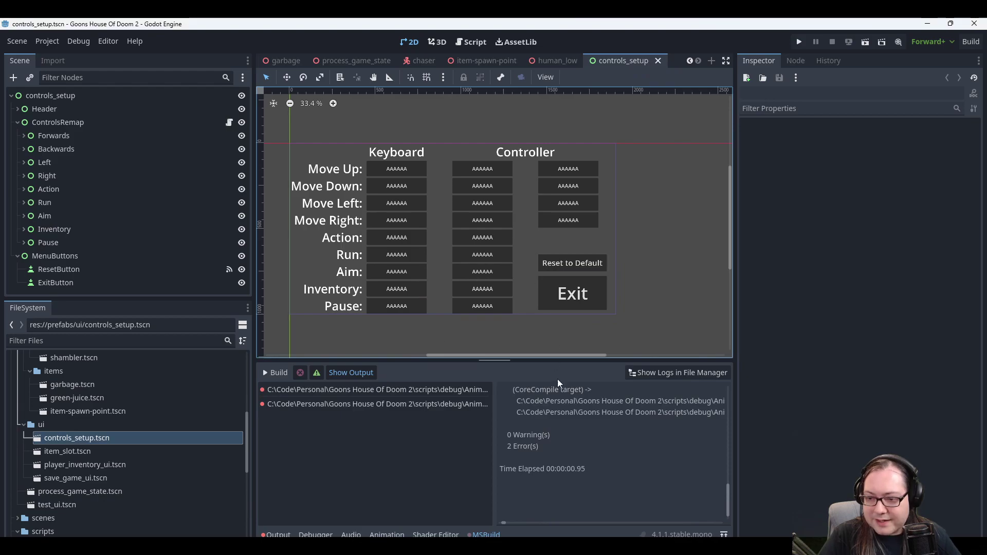
key("alt+Tab")
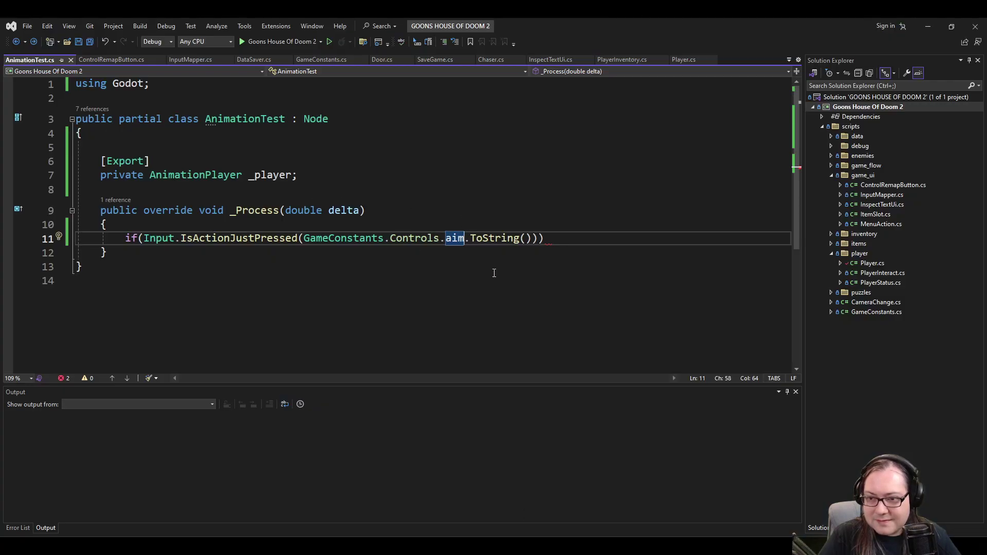
Comment out the aim if-check on line 11 of AnimationTest.cs and save it.
left_click(561, 237)
type(";")
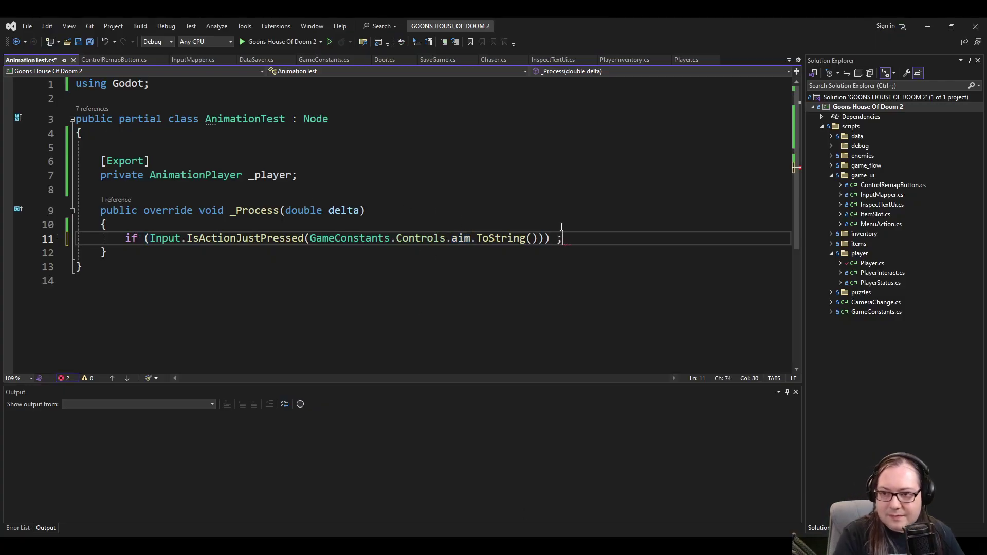
key("Home")
type("//")
key("End")
key("ctrl+s")
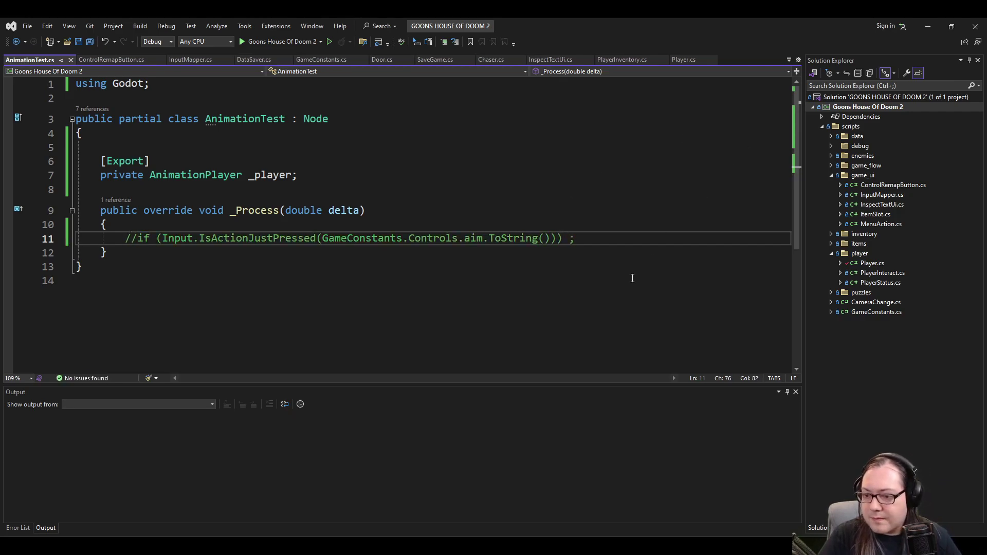
key("alt+Tab")
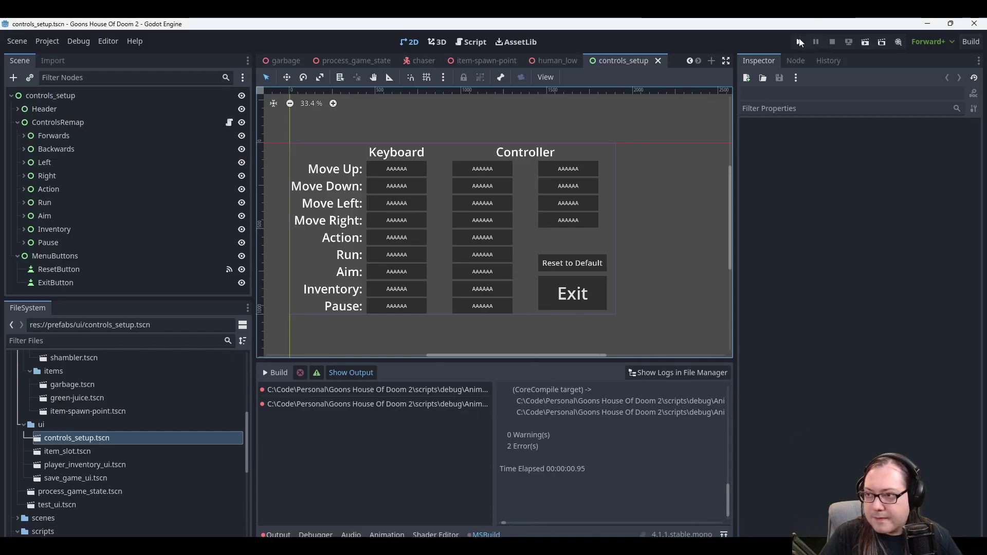
Run the project past the save alert, then close the launched main scene.
left_click(798, 43)
key("Return")
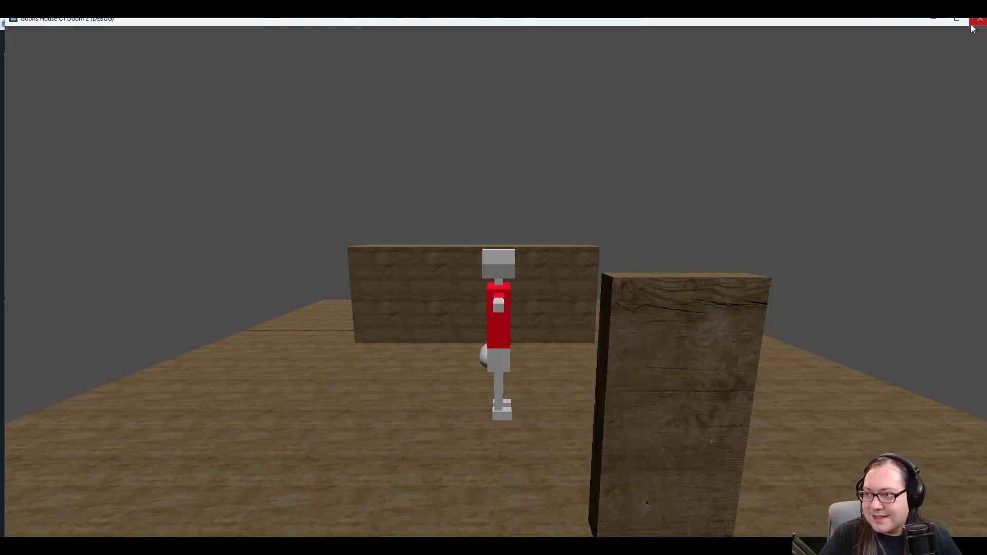
left_click(970, 21)
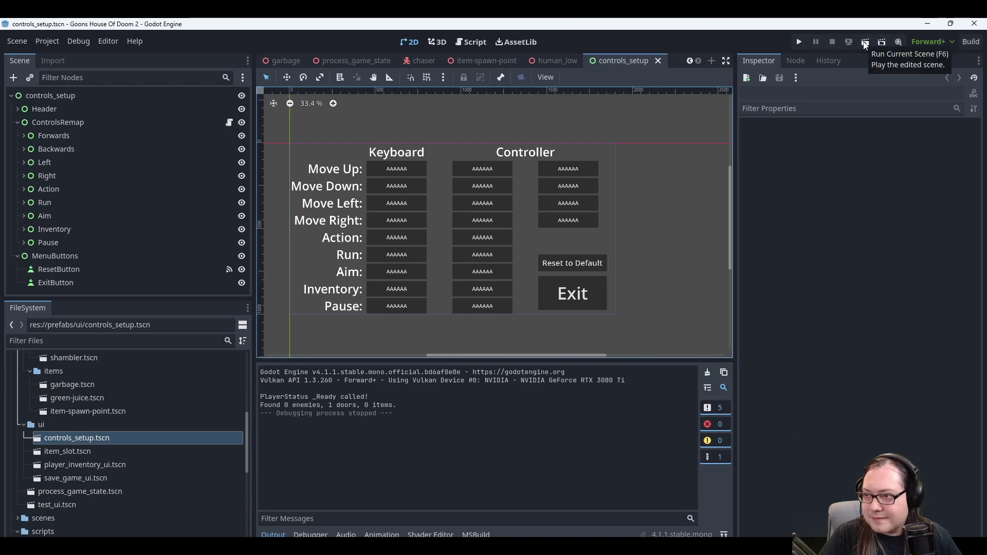
Run the controls_setup scene, rebind Move Up to W, reset all bindings to default.
left_click(865, 44)
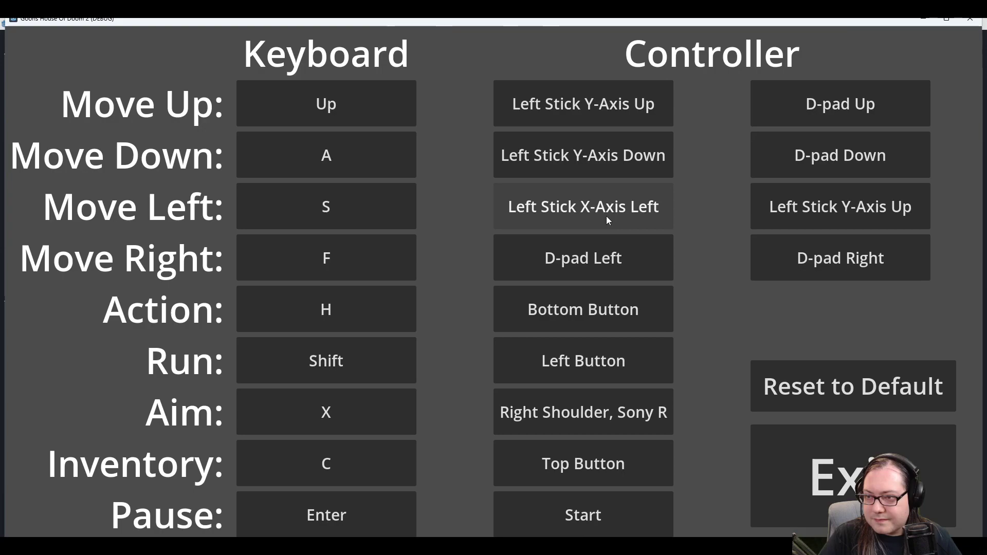
left_click(352, 96)
left_click(370, 103)
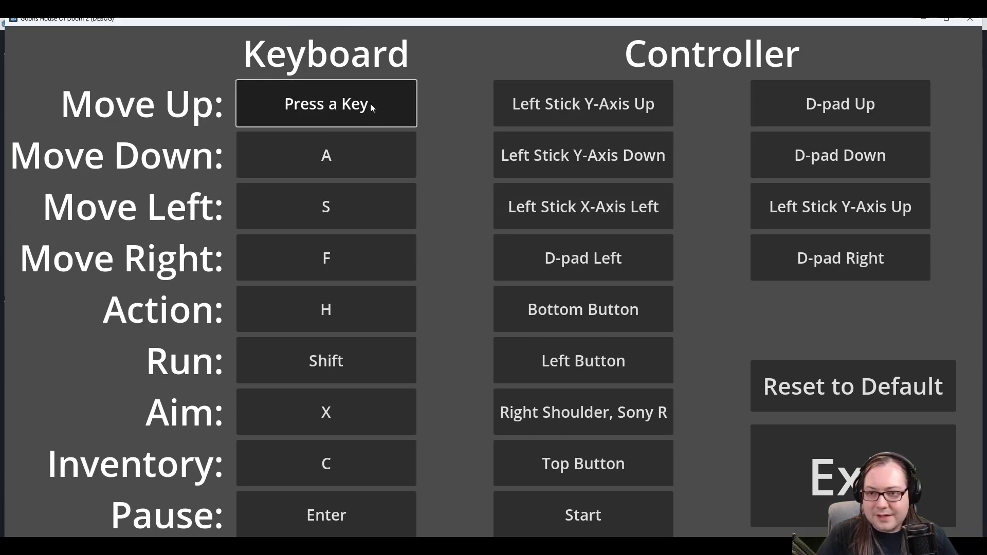
key("Up")
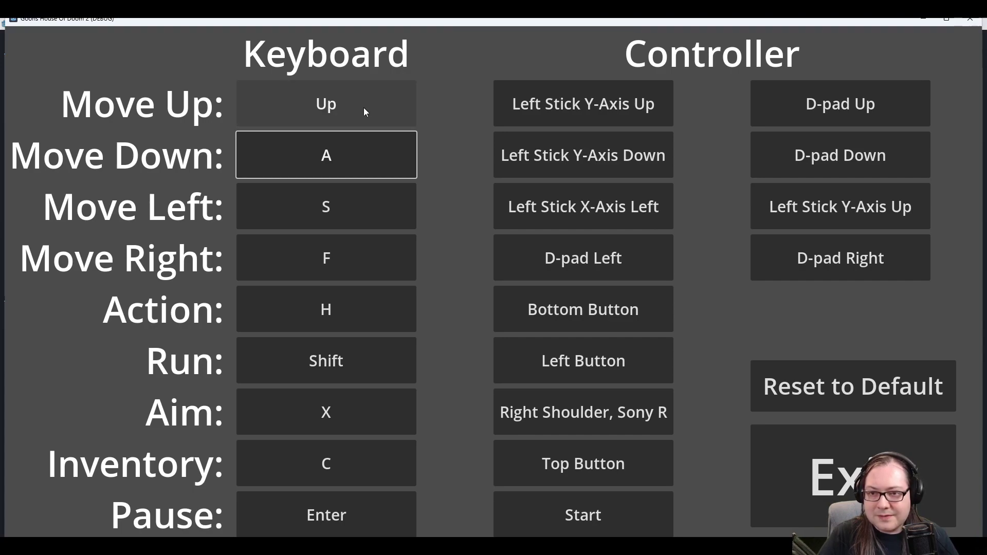
left_click(361, 106)
key("w")
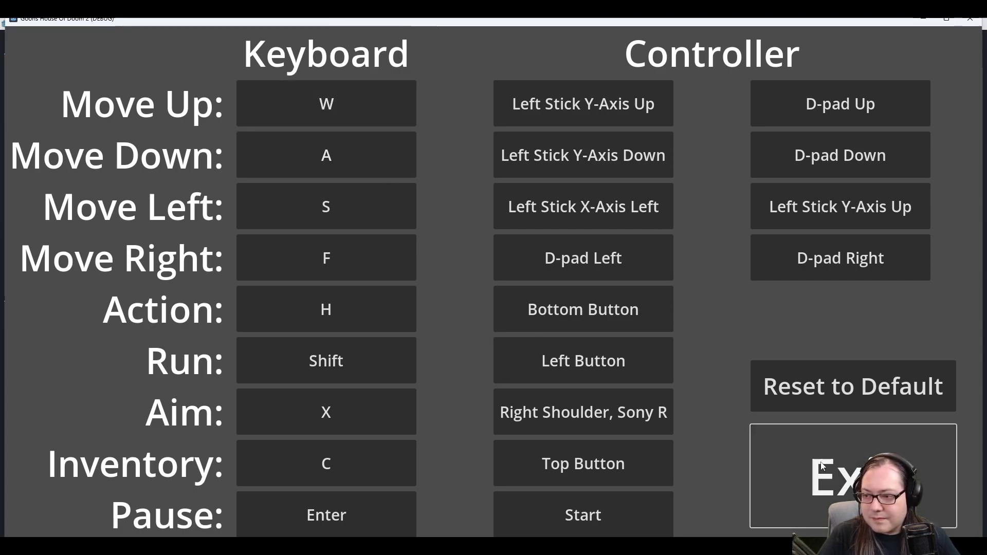
left_click(800, 394)
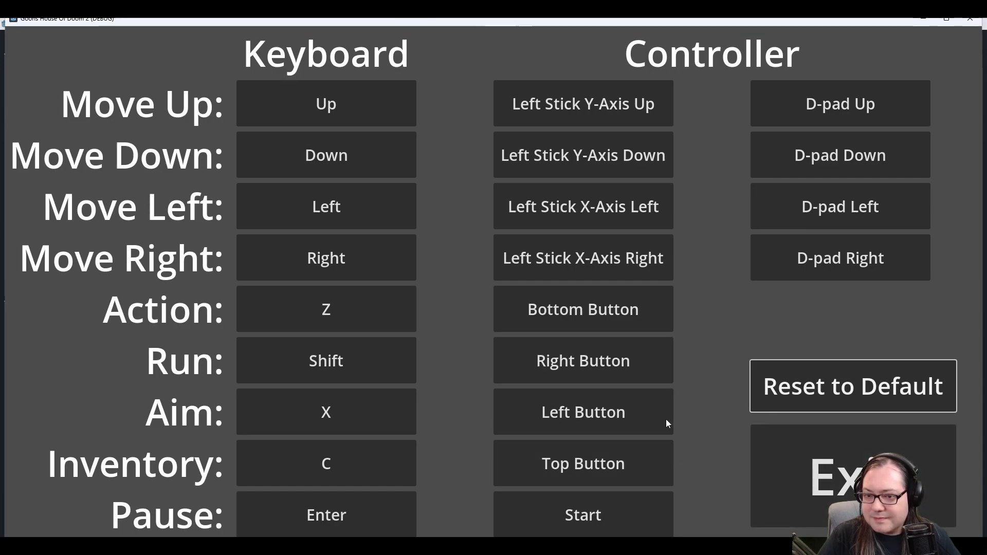
left_click(970, 19)
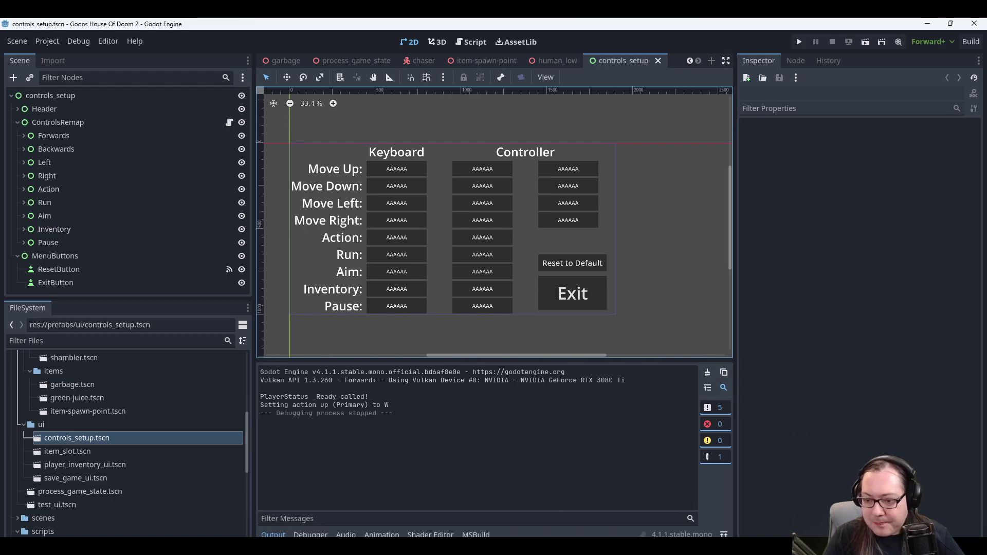
Turn the aim check on line 11 into a block calling _player.Play("Idle").
left_click(536, 531)
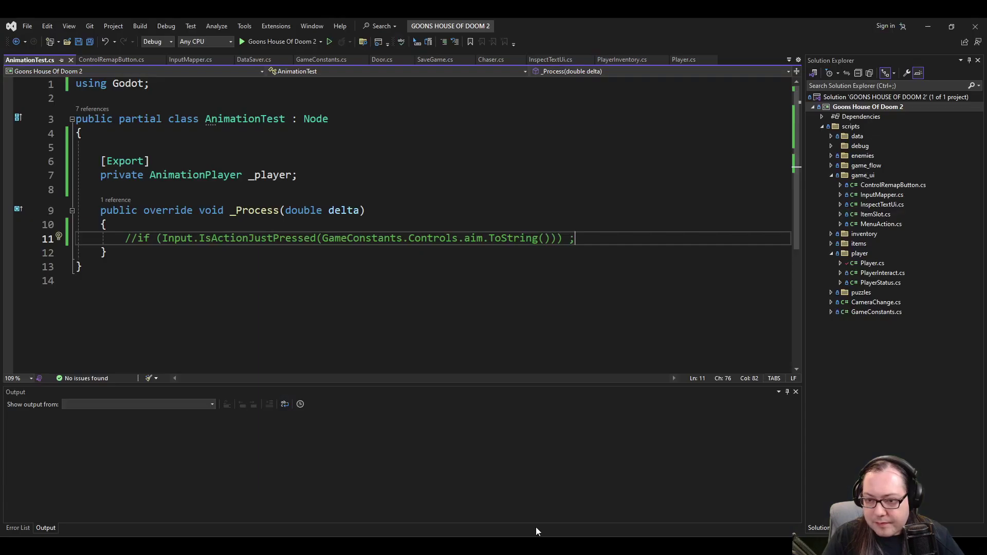
key("End")
key("ctrl+k")
key("ctrl+u")
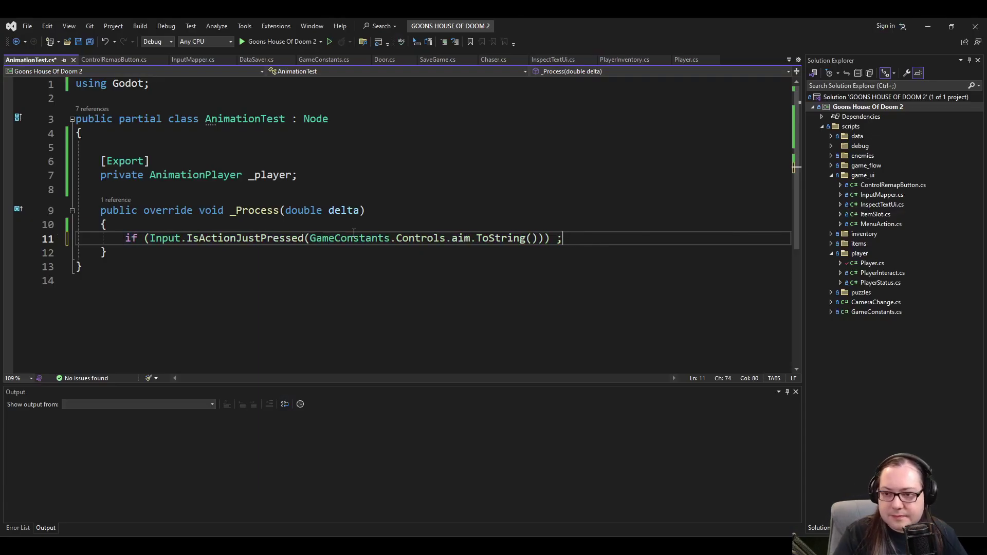
type("{")
key("Return")
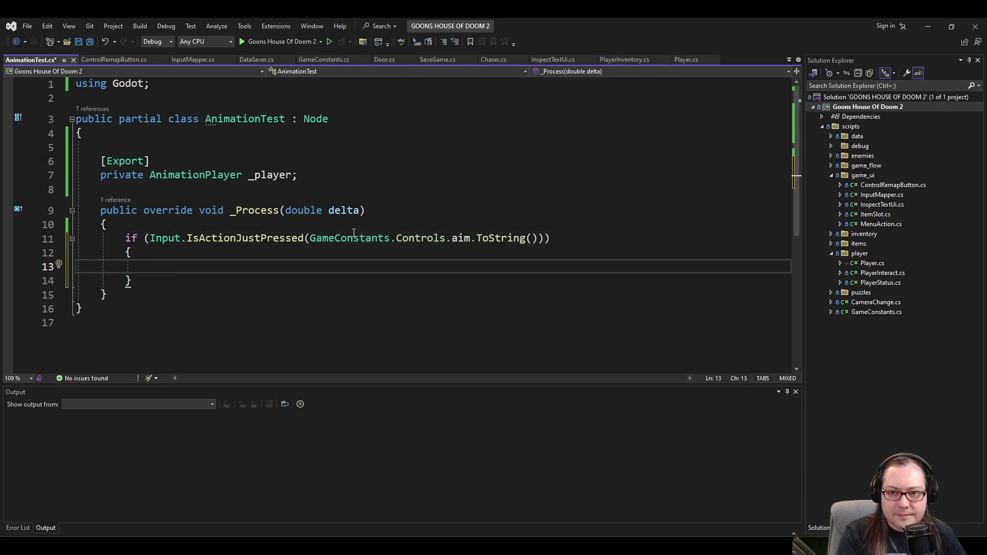
type("_play")
key("BackSpace")
key("BackSpace")
key("BackSpace")
key("BackSpace")
type("pl")
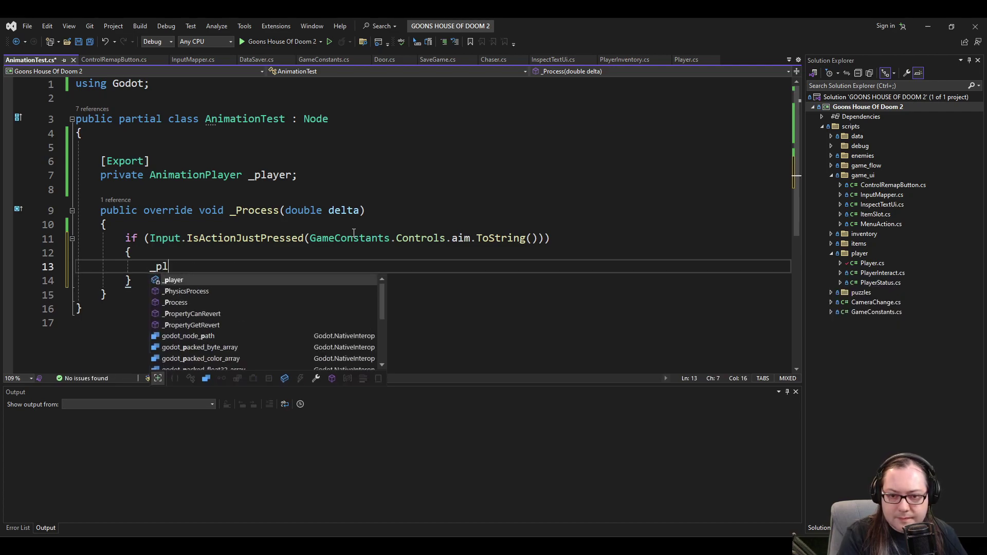
key("Tab")
type(".")
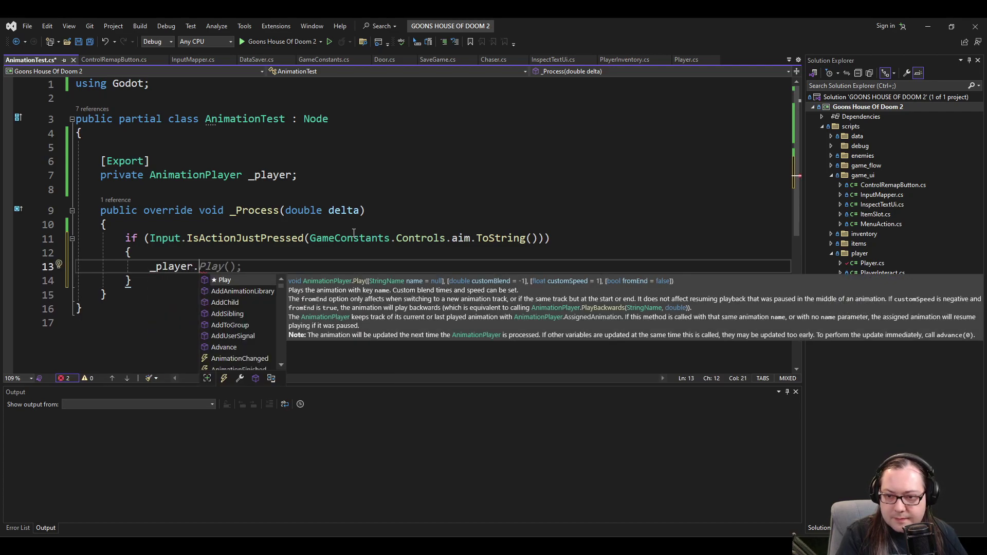
key("Tab")
type("(")
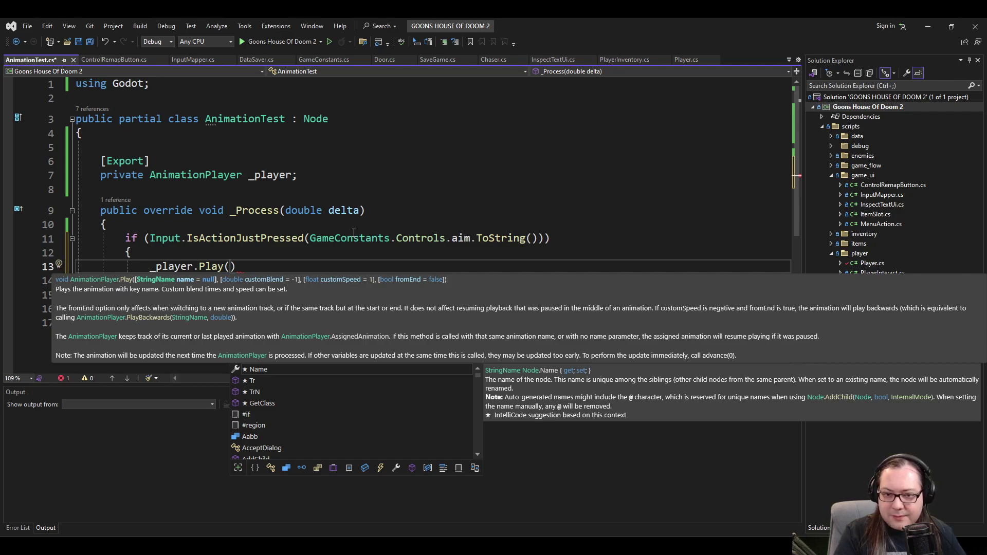
type("\"")
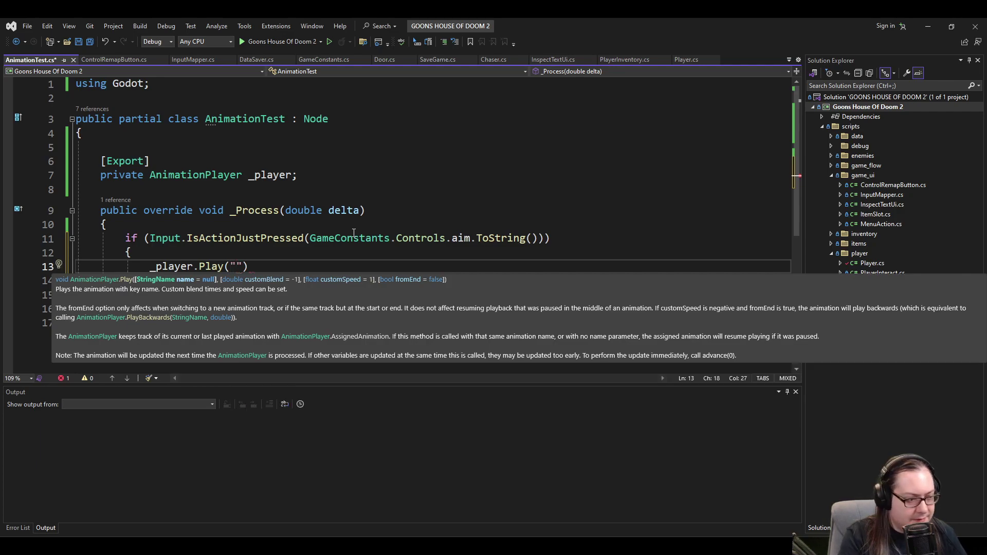
type("Idle")
key("End")
type(";")
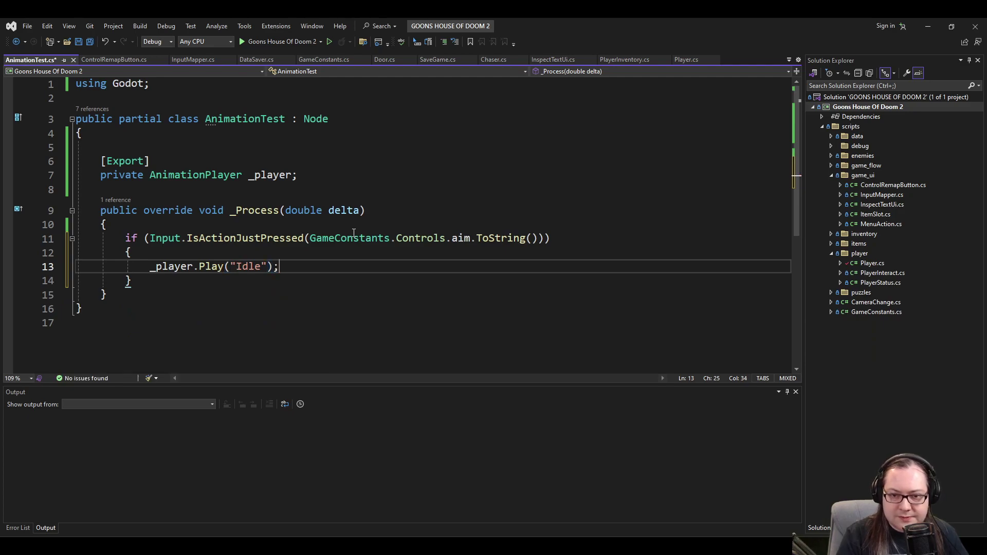
key("Down")
Duplicate the aim if-block and change the copy's condition to Controls.up.
key("shift+Up")
key("shift+Up")
key("shift+Up")
key("shift+Home")
key("ctrl+c")
key("End")
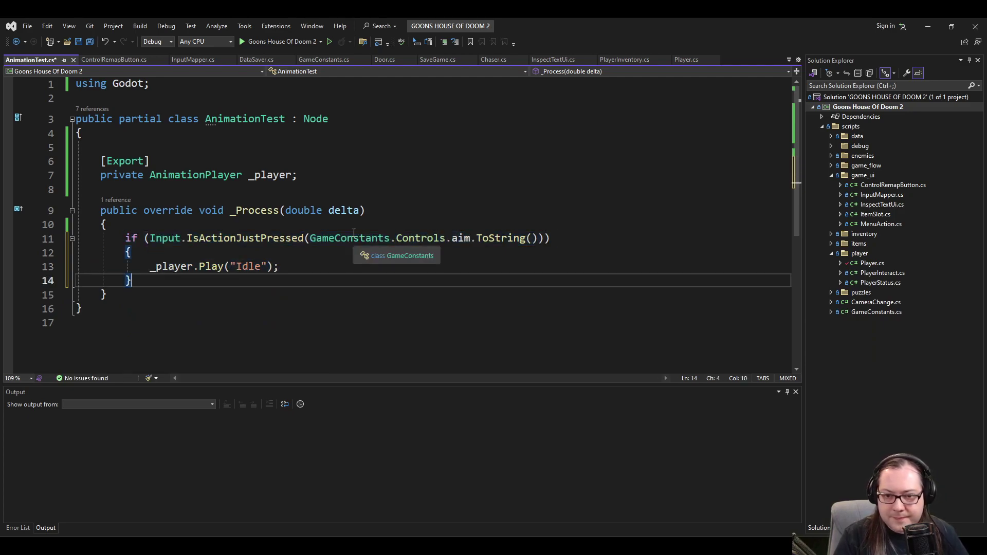
key("Return")
key("ctrl+v")
key("Up")
key("Up")
key("Up")
key("End")
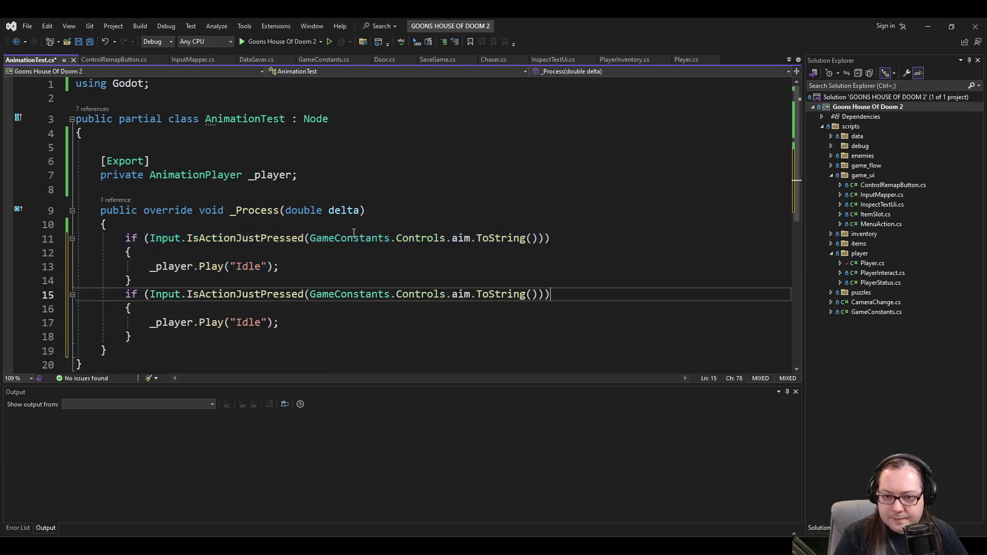
key("Left")
key("ctrl+Left")
key("ctrl+Left")
key("ctrl+Left")
key("ctrl+Left")
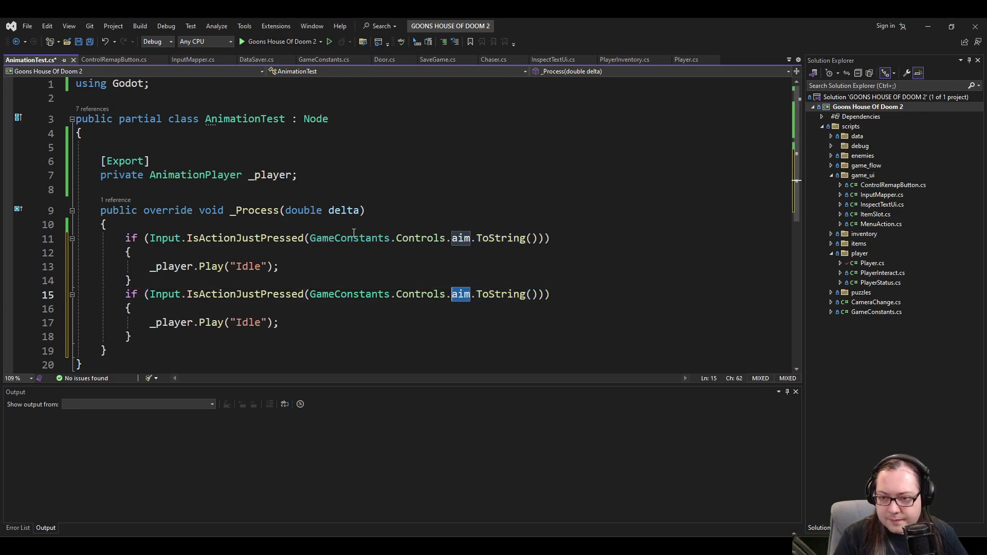
key("ctrl+shift+Left")
key("ctrl+shift+Left")
type(".")
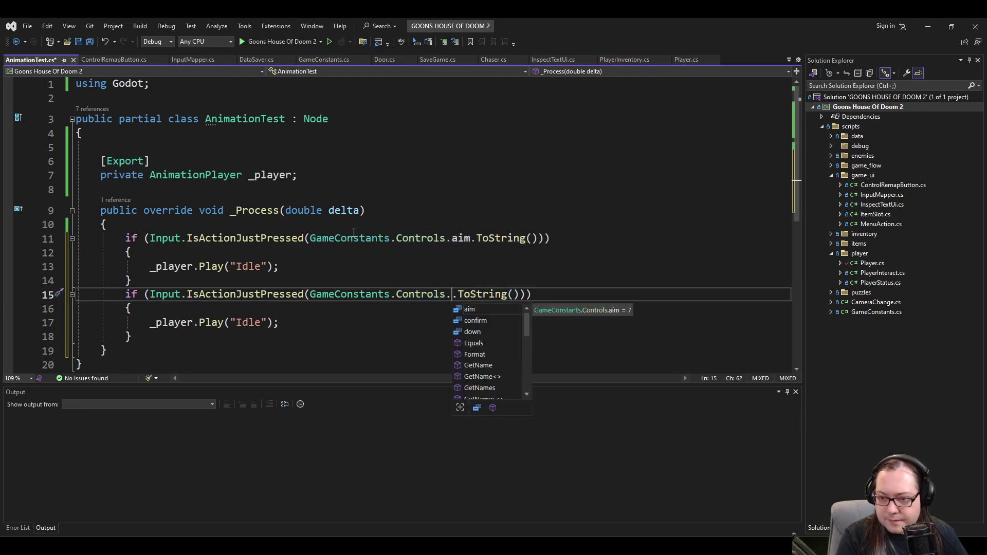
type("up")
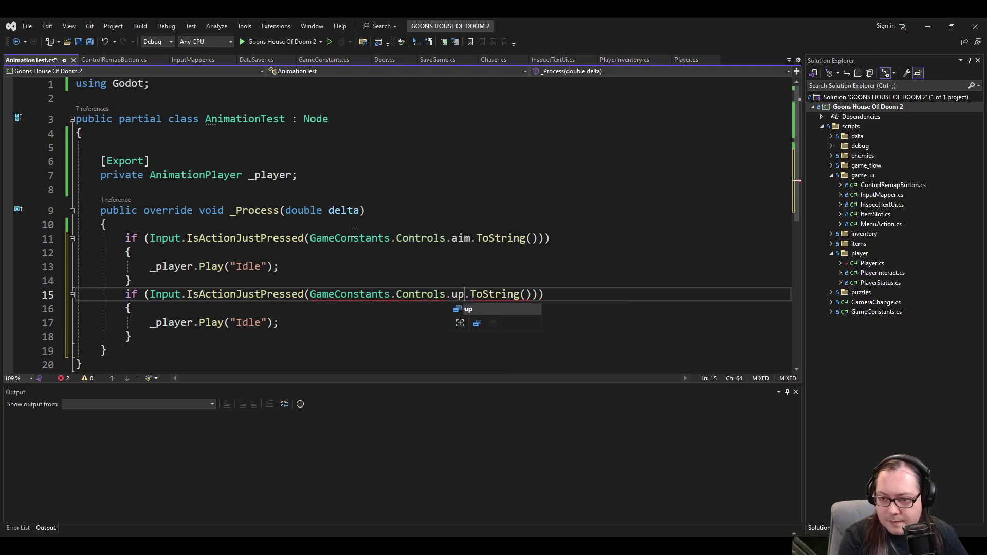
key("Down")
Change the copied block's animation from "Idle" to "Walk" and save AnimationTest.cs.
key("Home")
key("Down")
key("End")
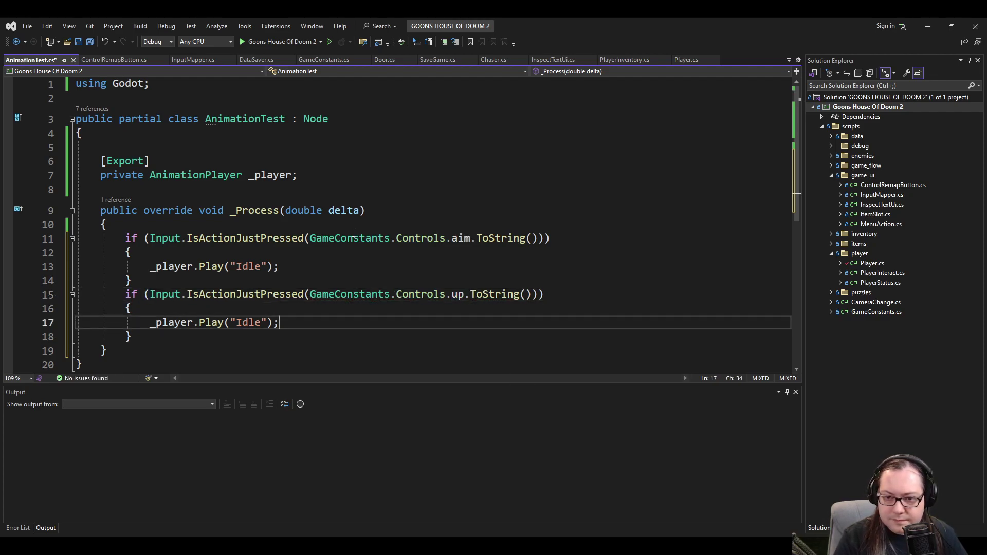
key("ctrl+shift+Left")
type("Walk")
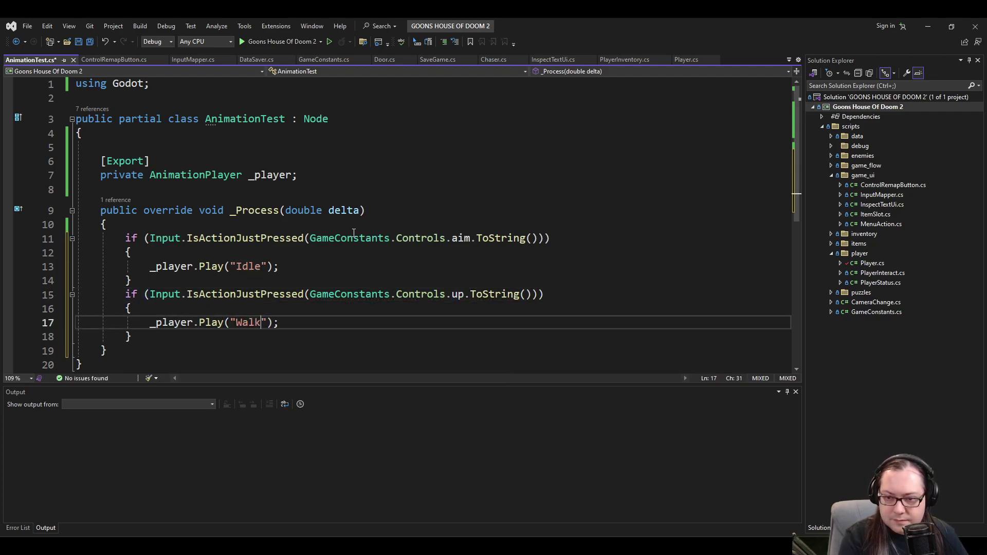
key("ctrl+s")
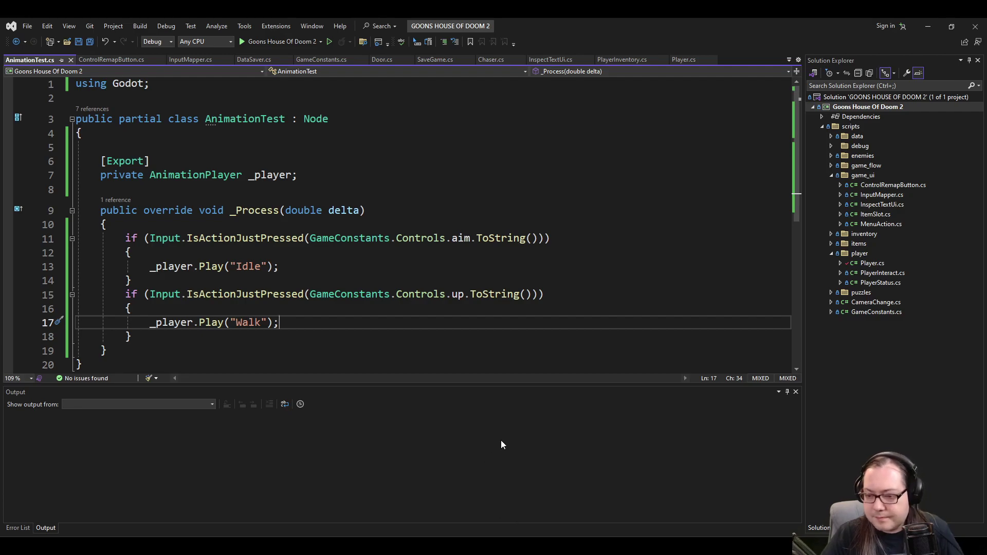
key("alt+Tab")
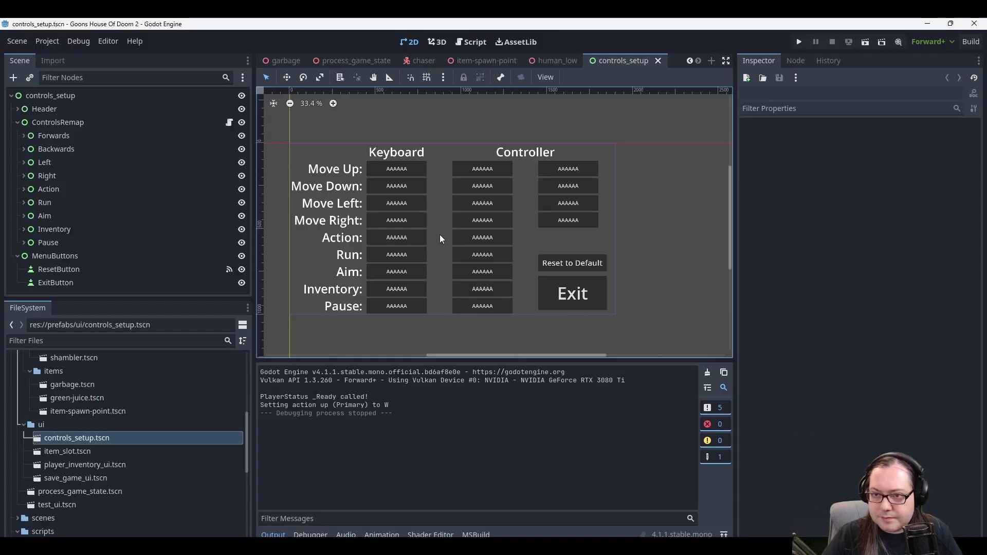
Attach AnimationTest.cs to the human_low root and set its Player to AnimationPlayer.
left_click(658, 61)
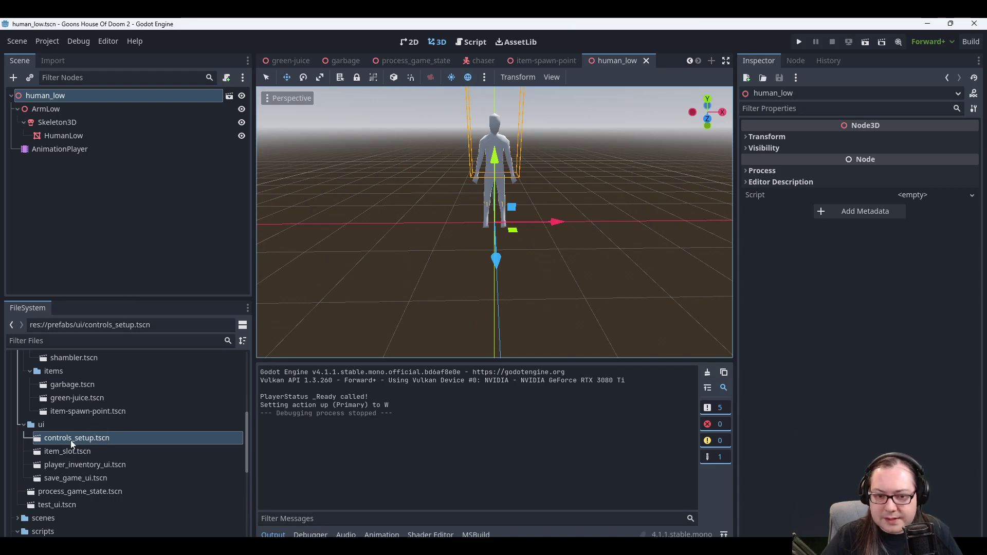
scroll(52, 422, "up", 5)
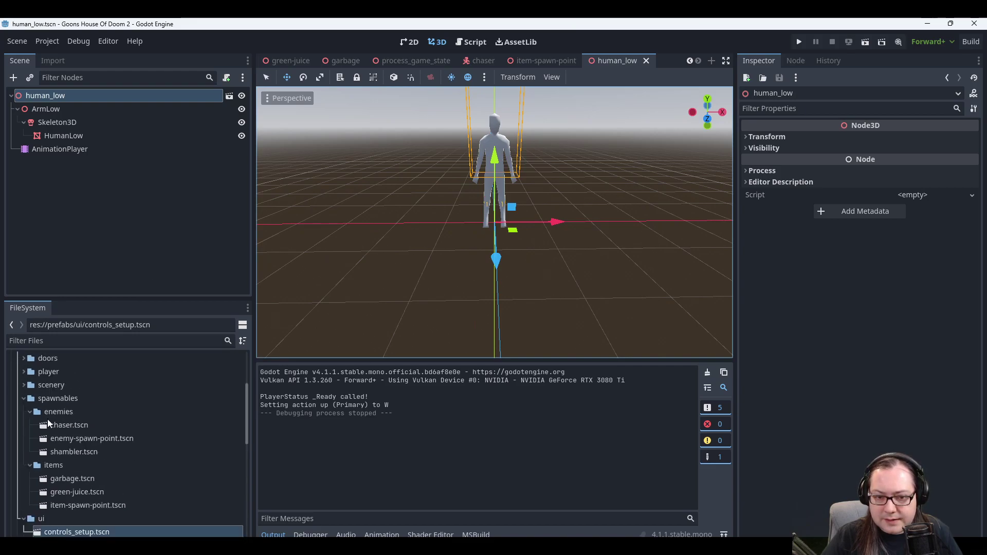
left_click(18, 393)
left_click_drag(64, 465, 903, 212)
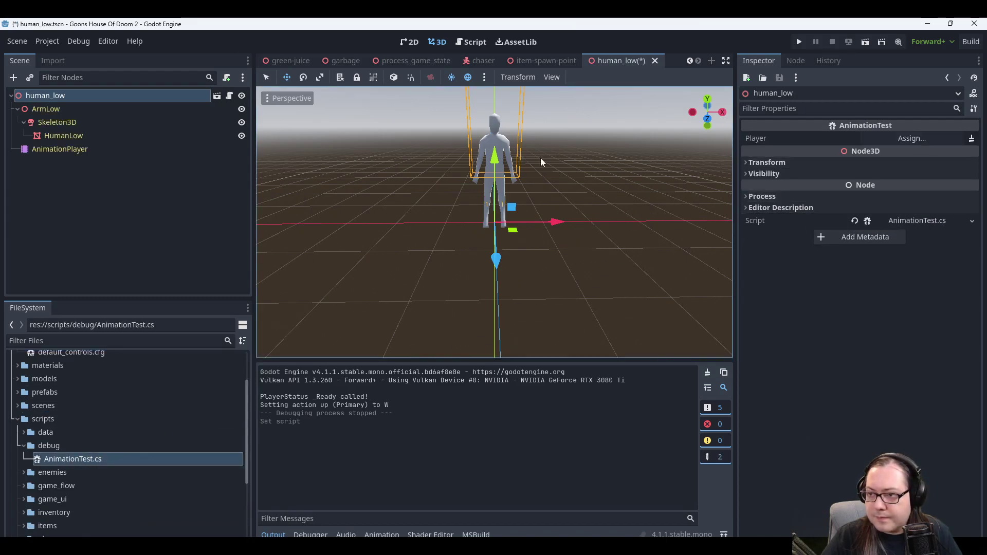
left_click_drag(58, 153, 912, 139)
Save the human_low scene, test-run it, and close the game window.
key("Return")
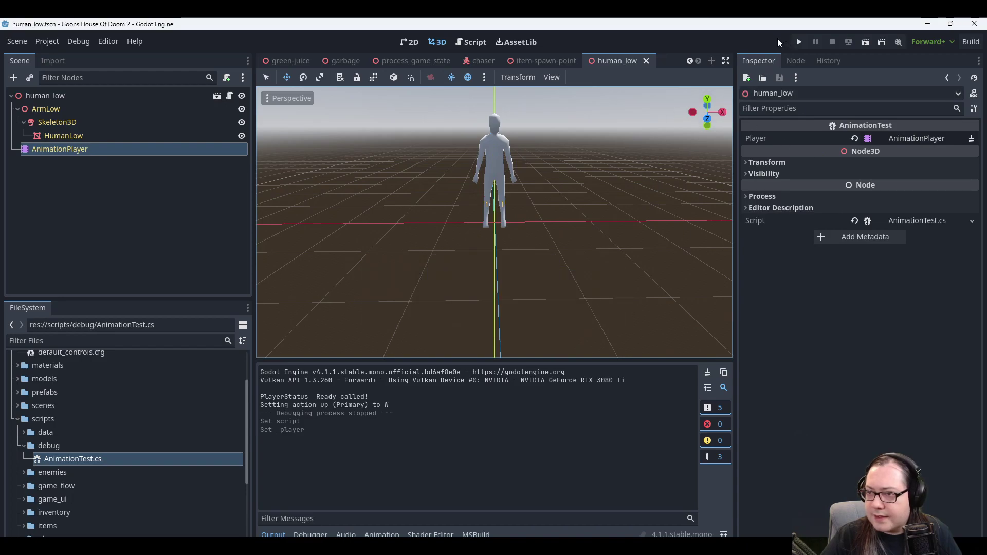
left_click(865, 42)
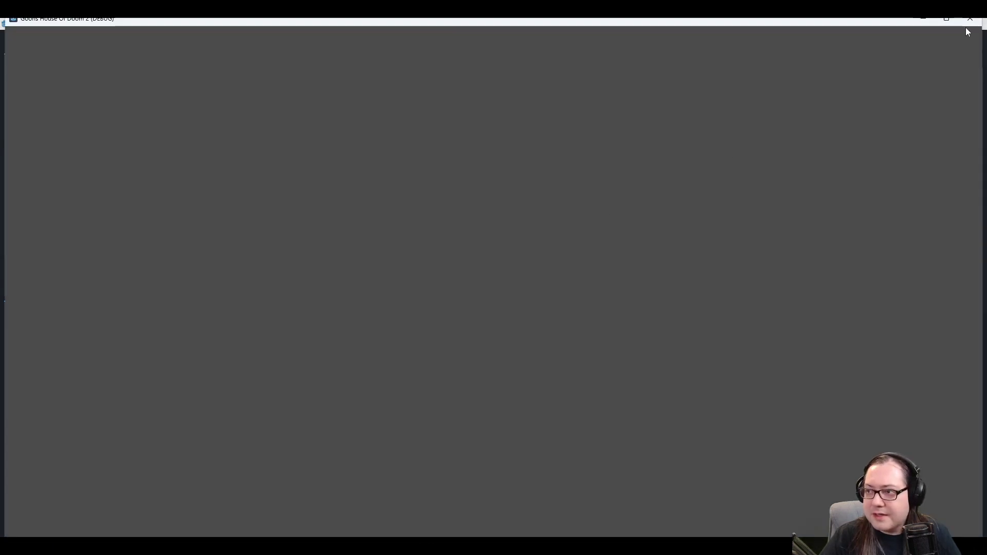
left_click(969, 19)
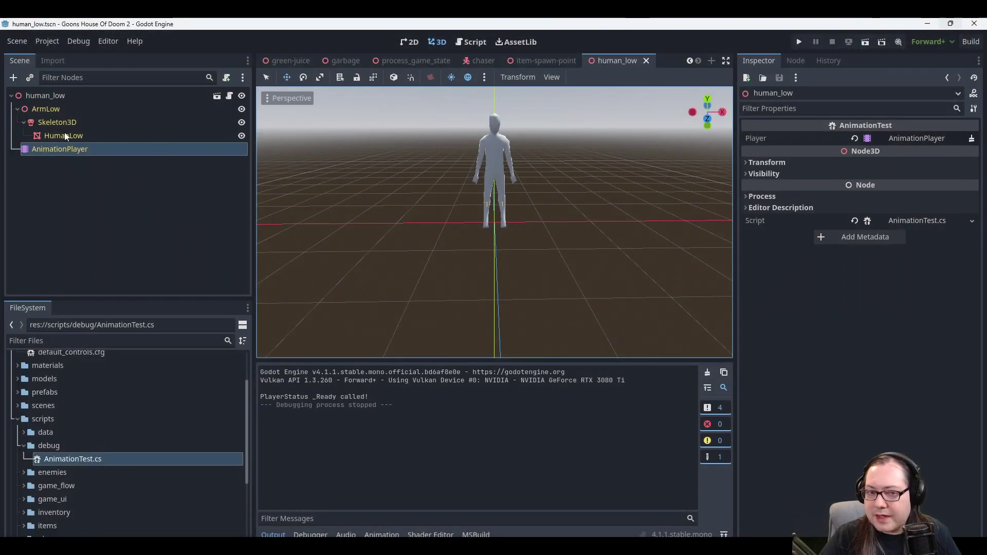
Switch to test_scene and drop a human_low.tscn instance from models into the viewport.
left_click(47, 97)
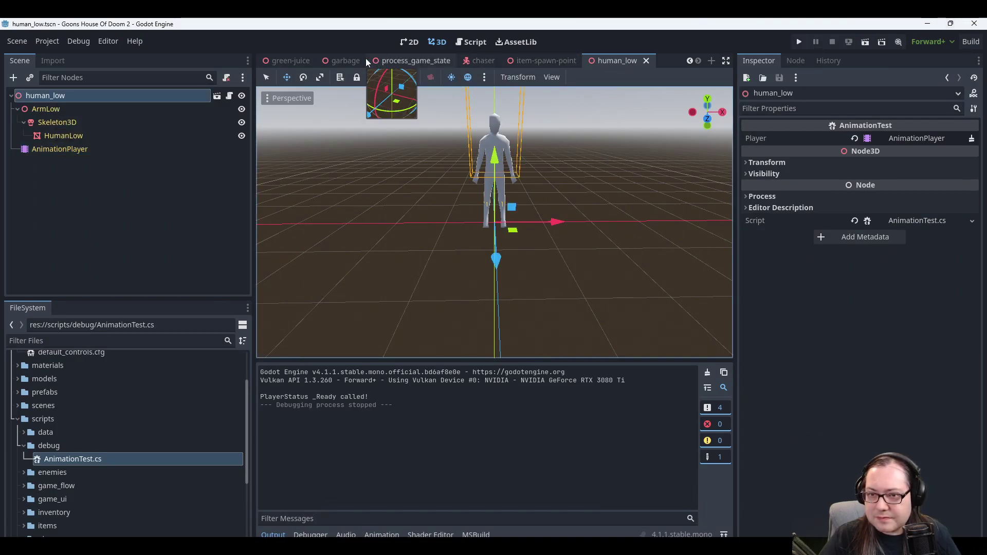
scroll(319, 61, "up", 8)
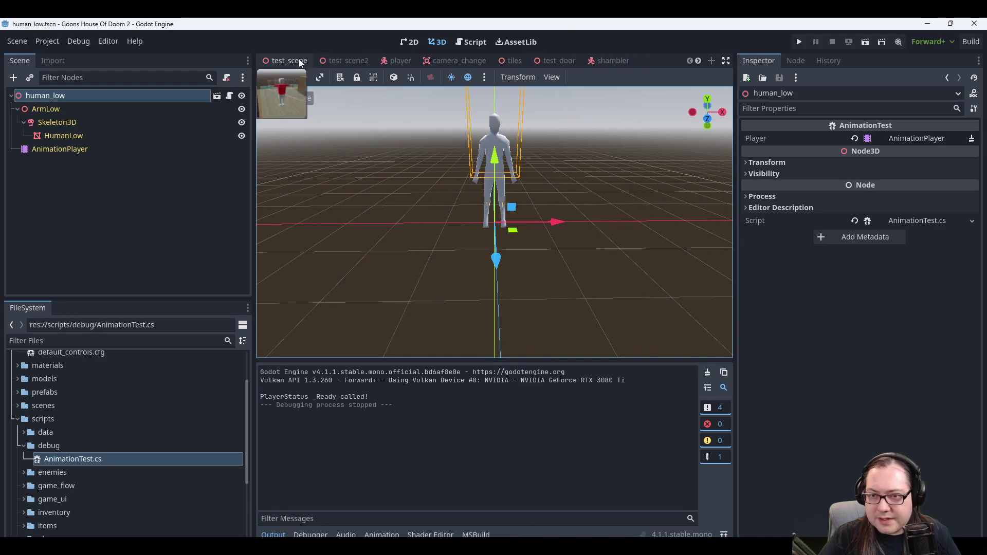
left_click(290, 61)
scroll(531, 235, "down", 4)
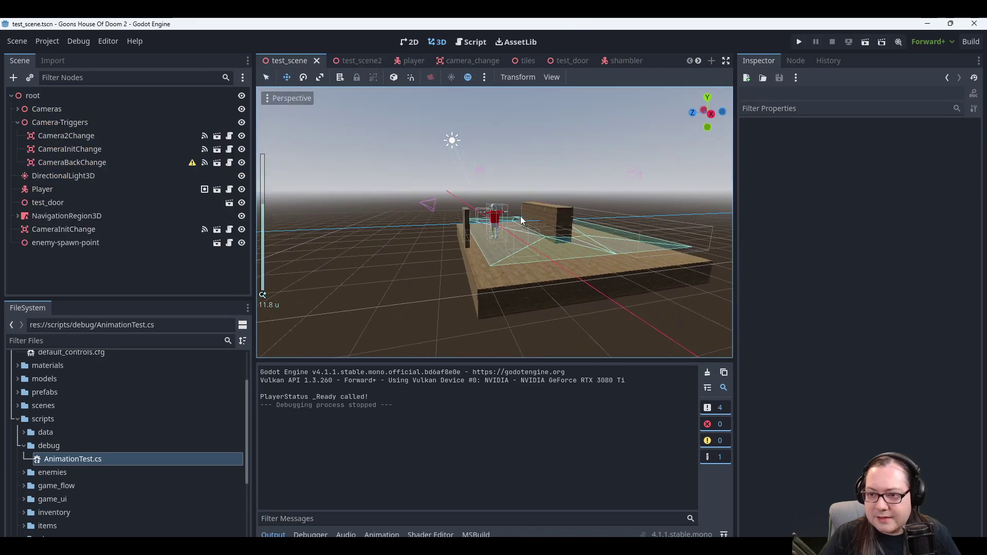
scroll(519, 232, "up", 3)
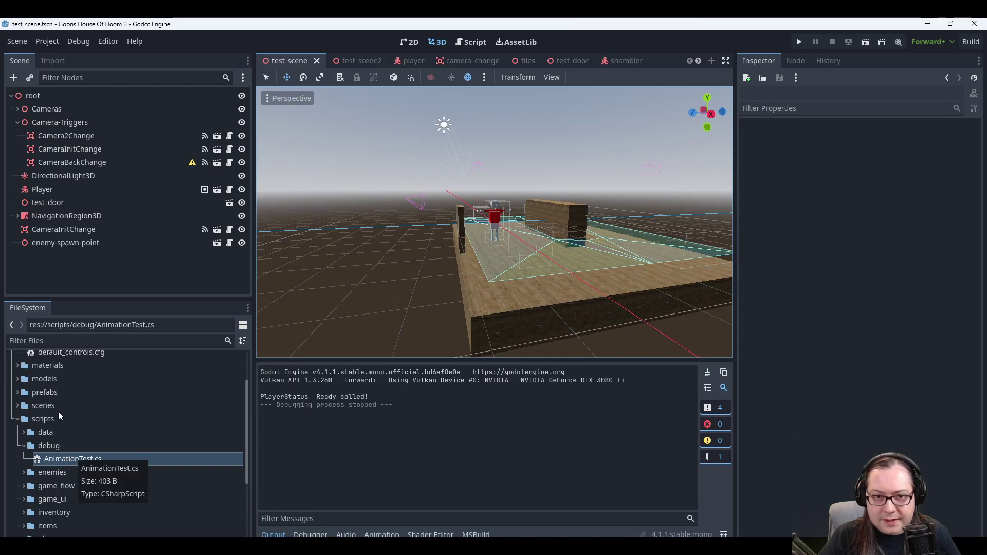
scroll(62, 438, "up", 3)
left_click(18, 465)
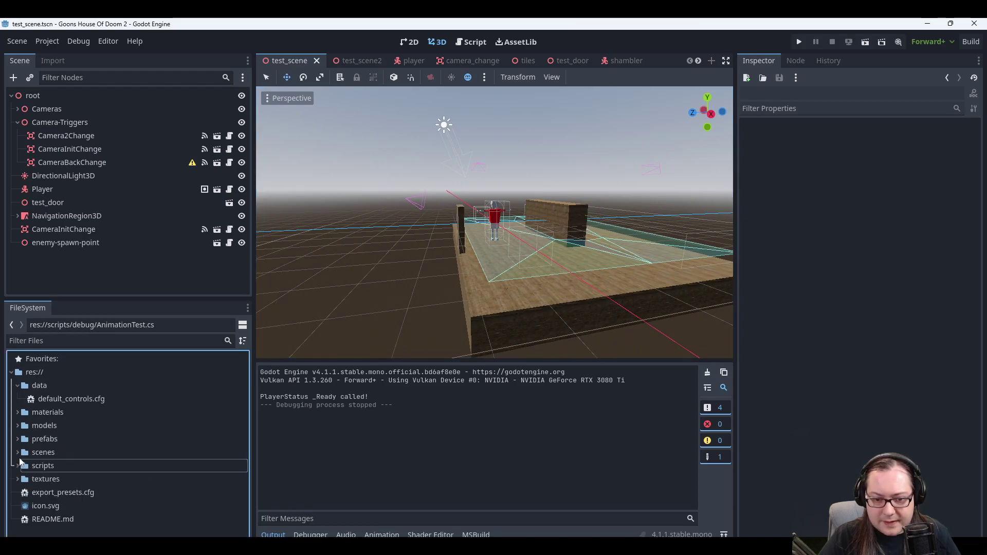
left_click(17, 425)
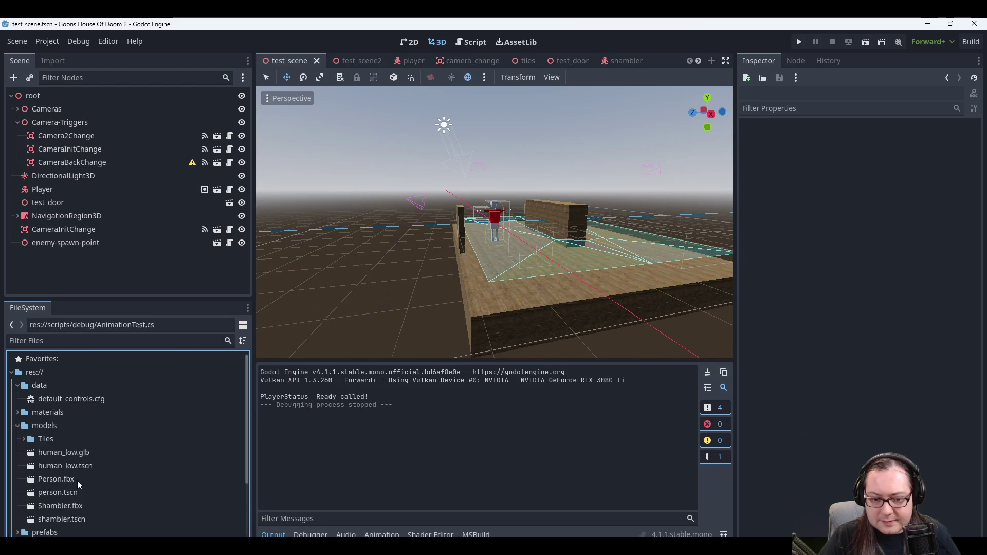
left_click_drag(66, 468, 579, 278)
Move the human_low instance along X and Z, lower it onto the platform, and save.
middle_click_drag(578, 278, 325, 224)
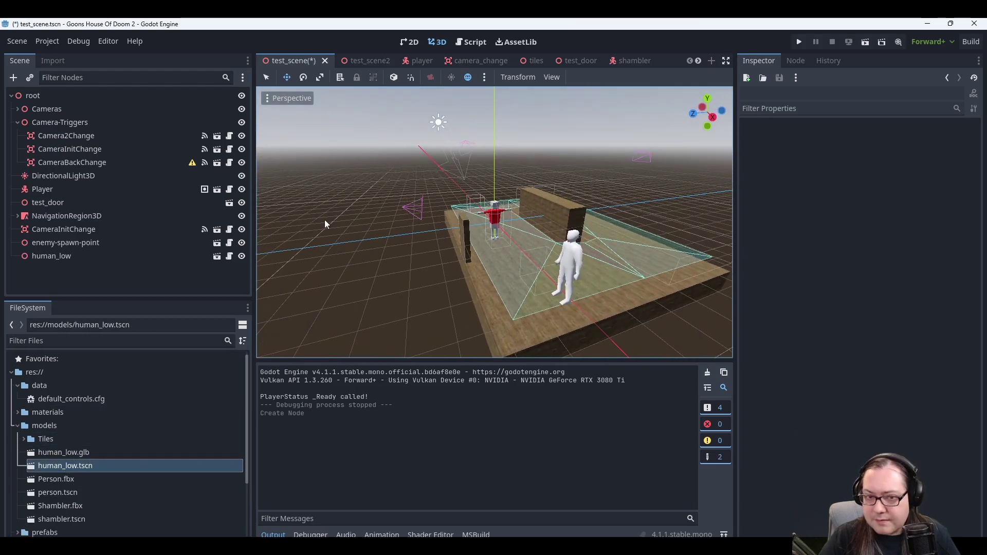
left_click(47, 259)
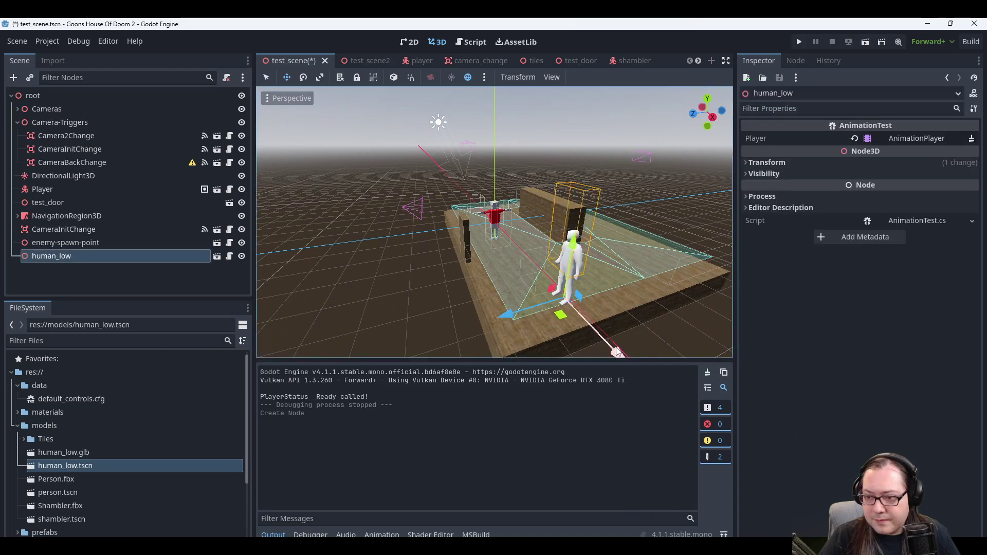
left_click_drag(594, 334, 531, 245)
left_click_drag(447, 244, 487, 247)
left_click_drag(548, 170, 552, 193)
left_click_drag(552, 197, 557, 191)
middle_click_drag(556, 192, 649, 251)
scroll(536, 227, "up", 5)
key("ctrl+s")
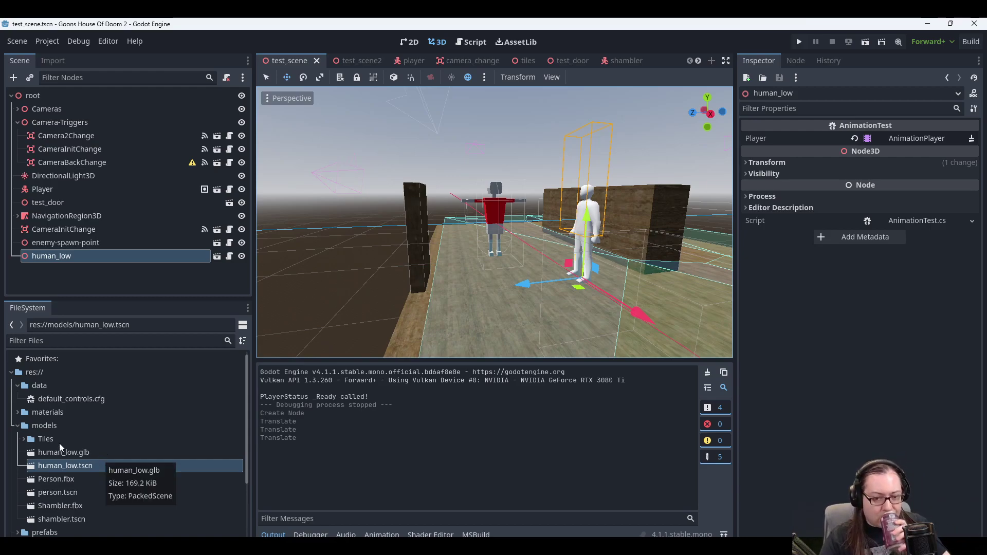
Browse the FileSystem, selecting stairs-redo.glb, human_low.glb and human_low.tscn.
left_click(25, 439)
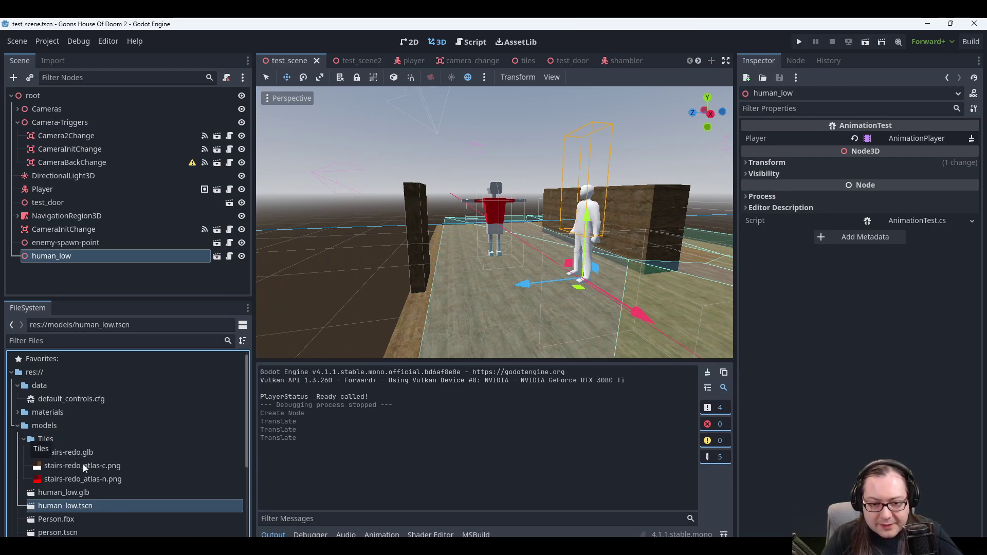
left_click(74, 452)
left_click(24, 439)
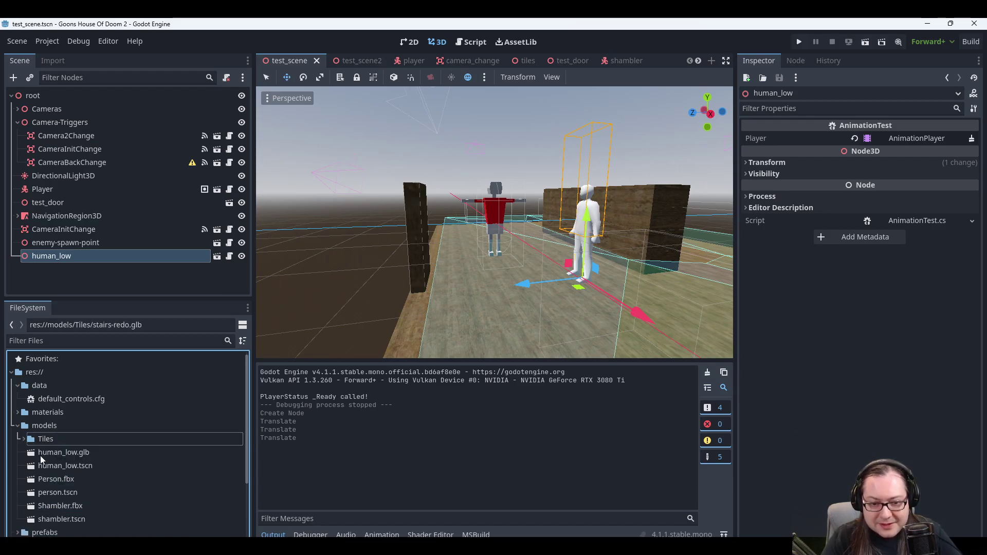
left_click(60, 453)
left_click(80, 464)
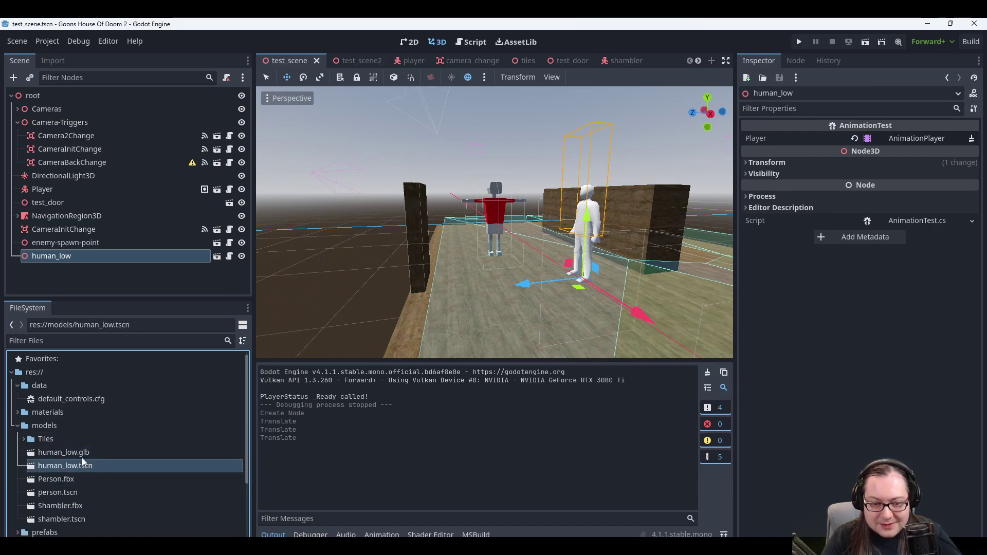
left_click(25, 439)
left_click(24, 439)
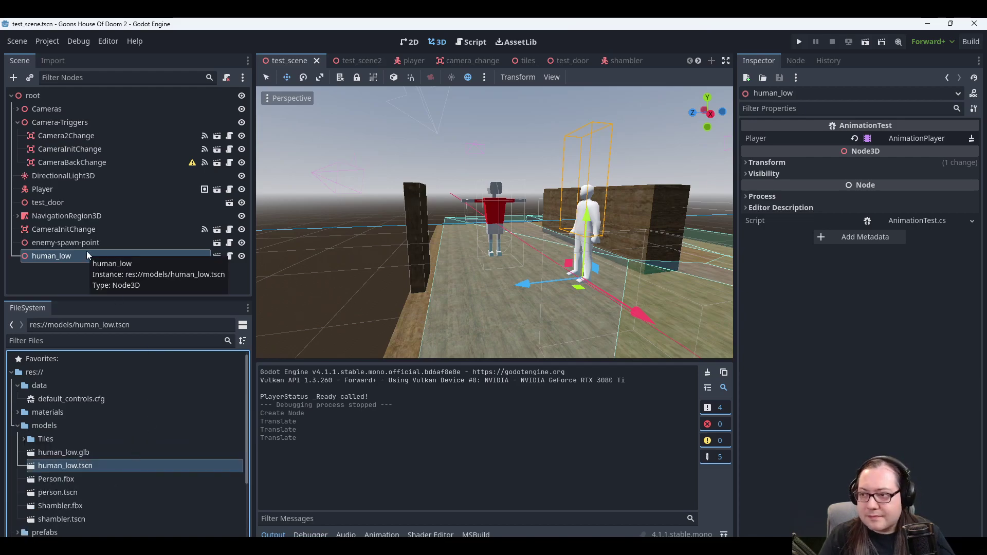
Run the project, toggle the in-game inventory with Tab, and stop the game.
left_click(798, 43)
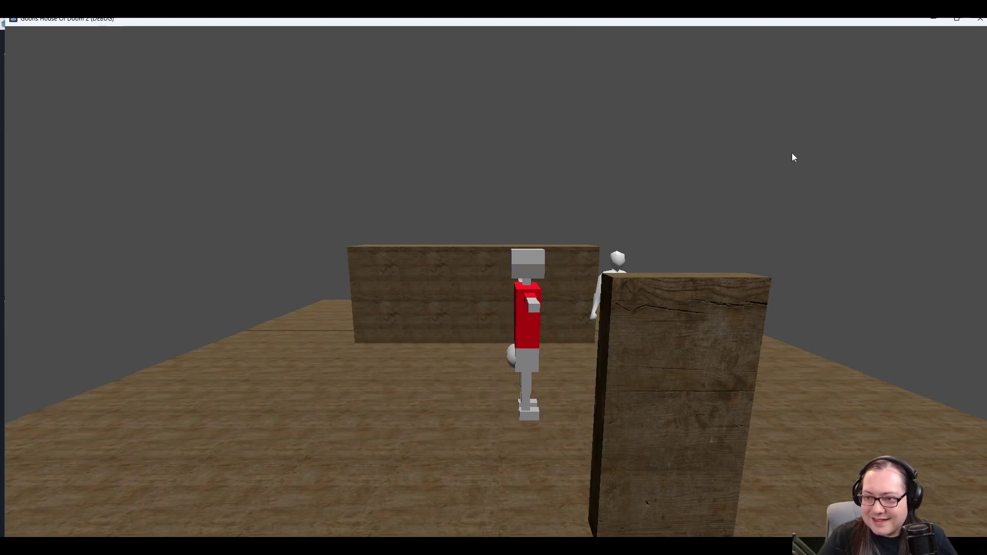
key("Tab")
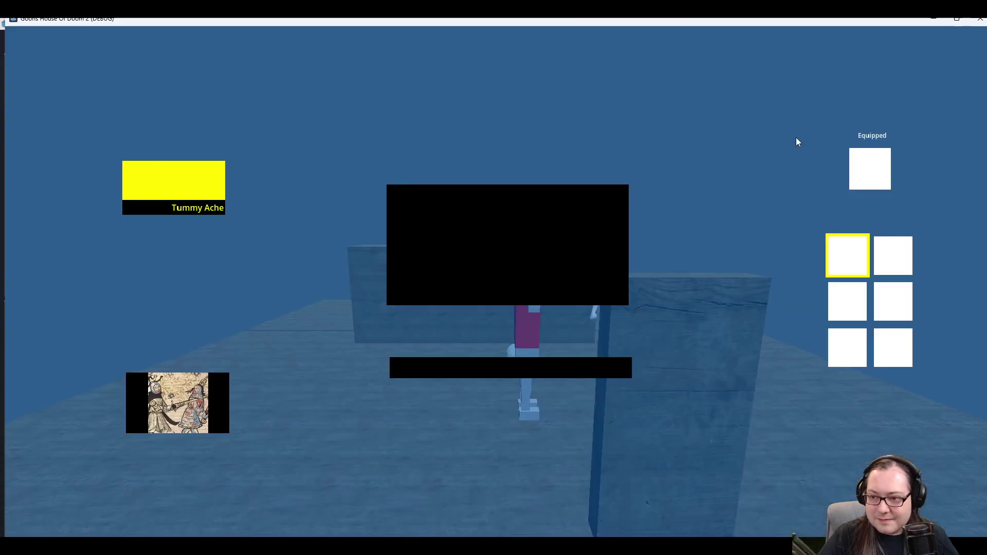
key("Tab")
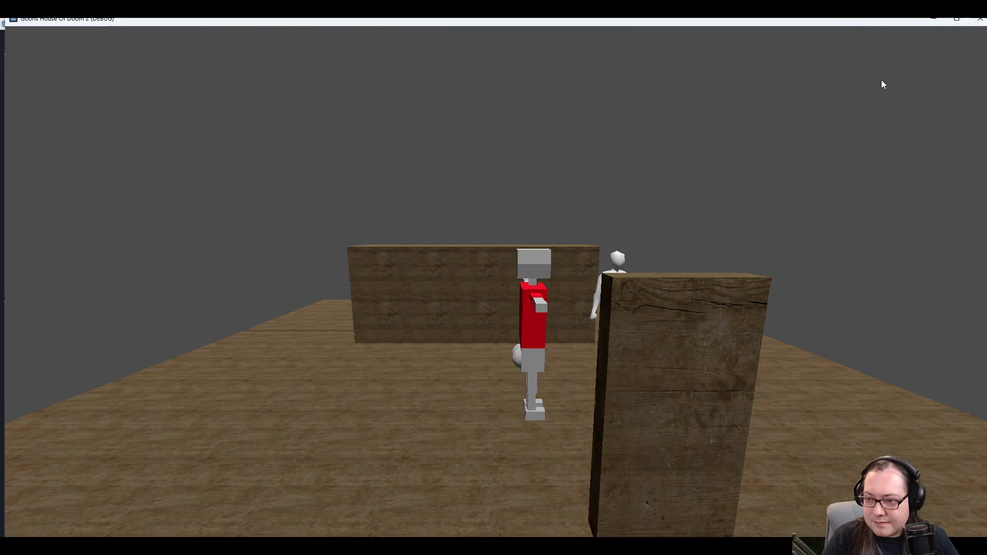
left_click(980, 18)
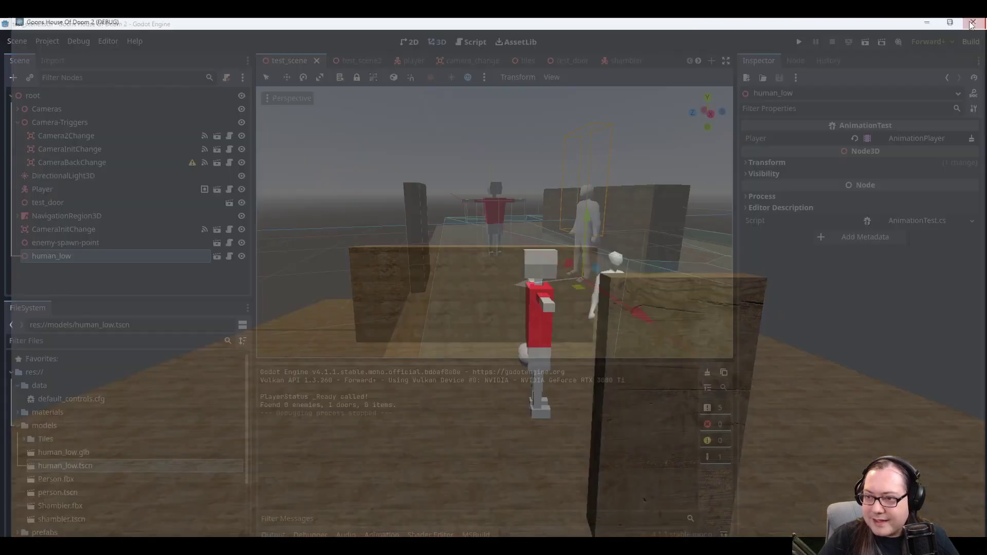
Shift human_low left along X, save test_scene, and playtest again with F5.
left_click_drag(639, 311, 548, 268)
key("ctrl+s")
key("Return")
key("F5")
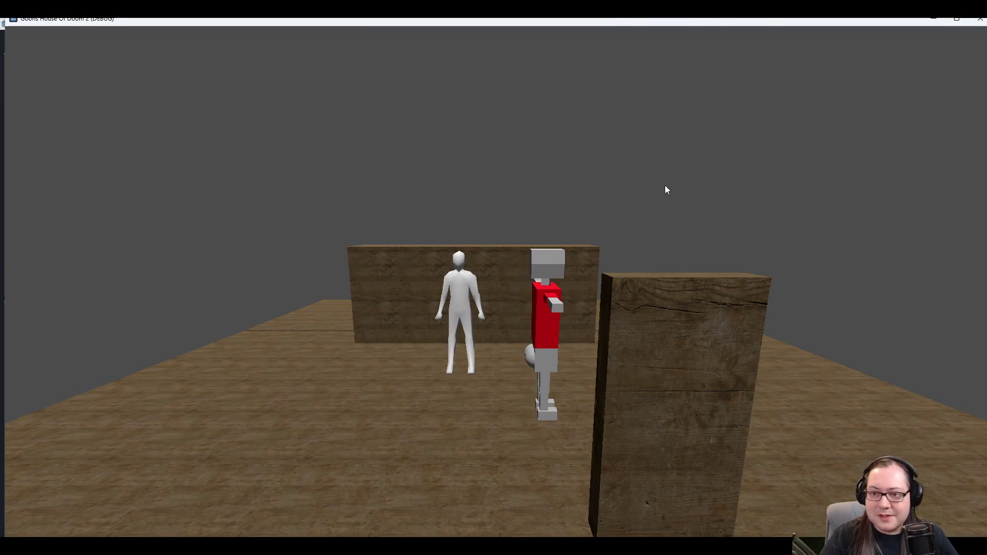
key("Escape")
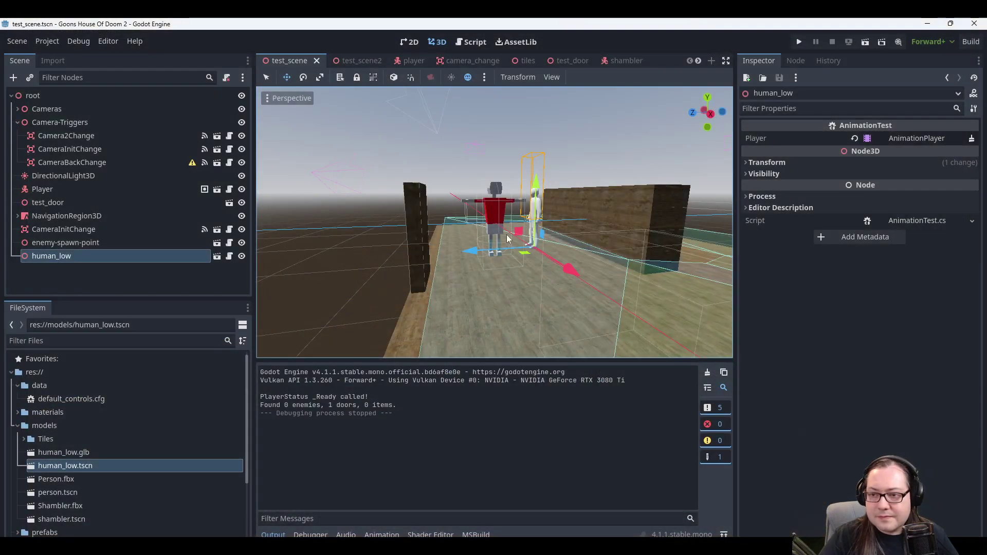
middle_click_drag(679, 188, 647, 248)
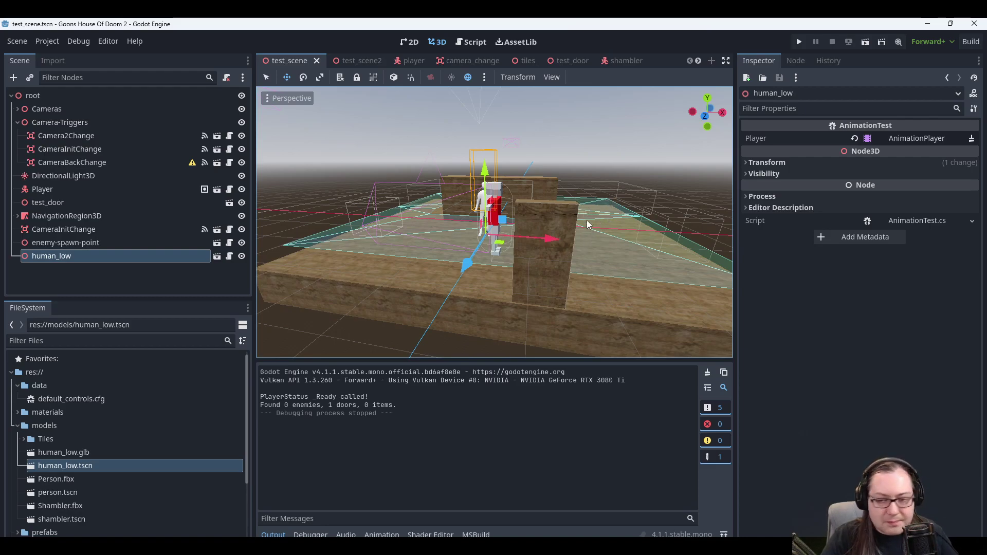
Add a public override _Ready method below the _player field, clearing its base._Ready() call.
key("alt+Tab")
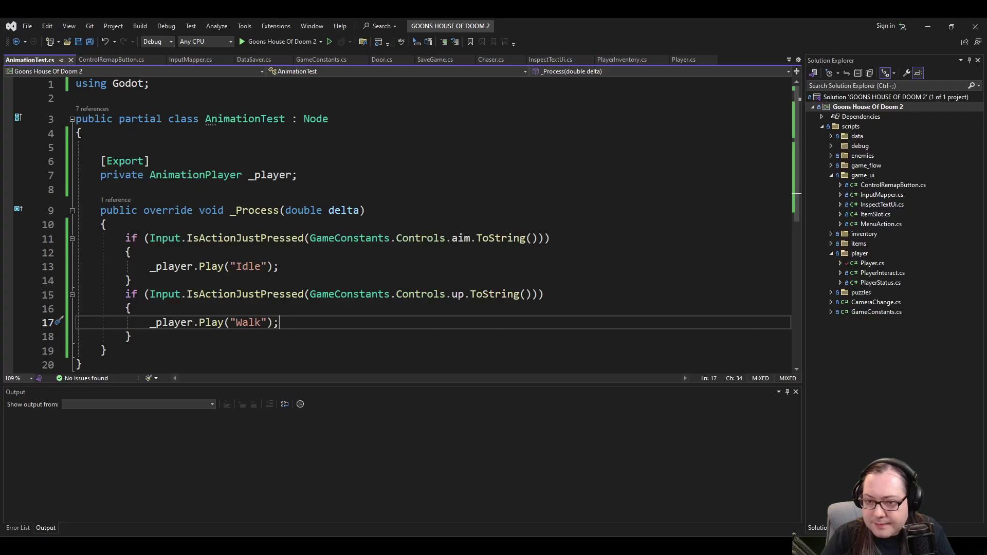
left_click(348, 176)
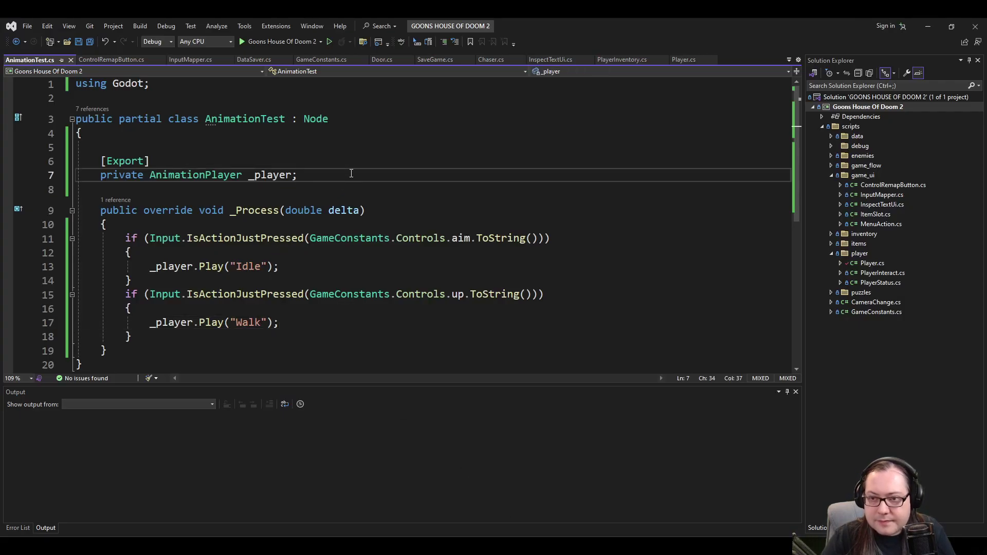
key("Return")
key("Return")
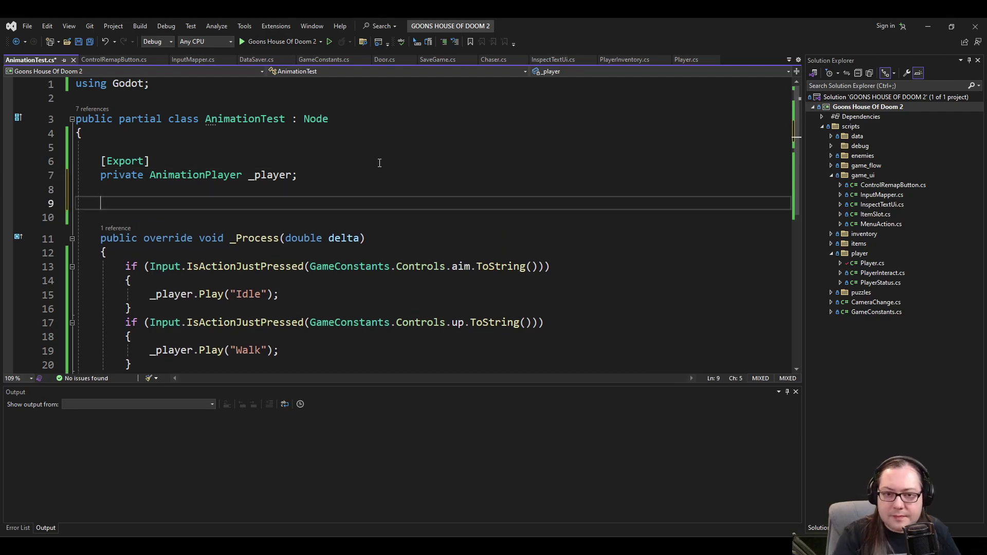
type("public override v")
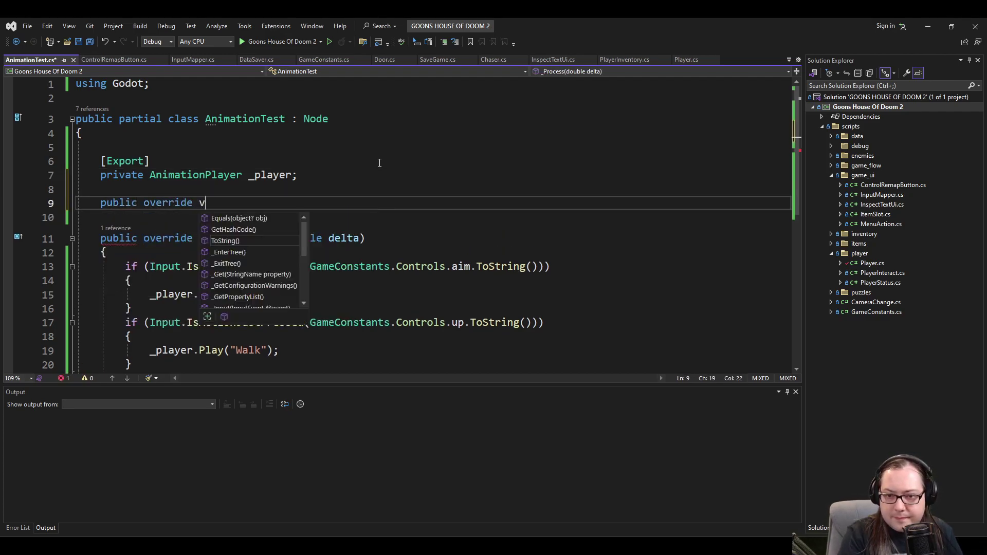
type("oid -")
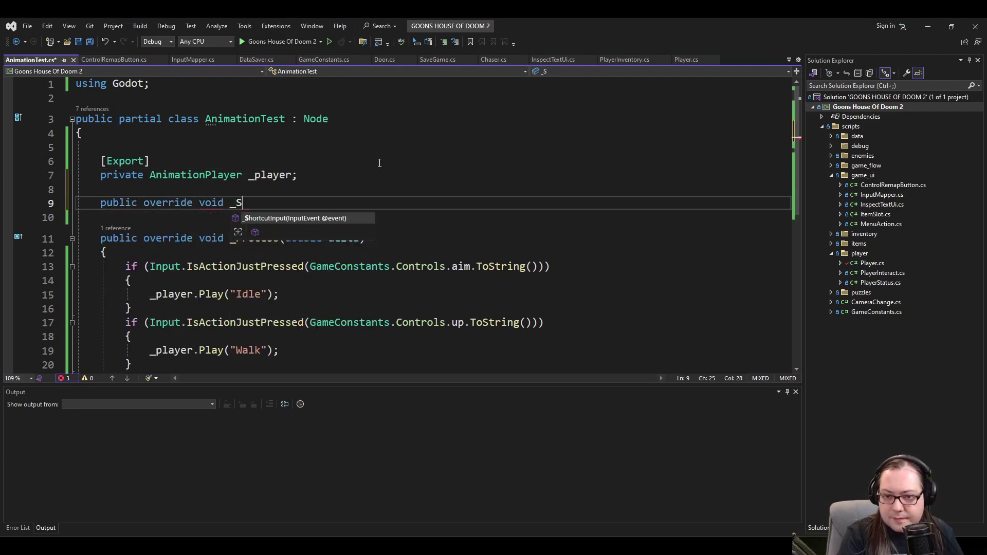
key("BackSpace")
type("-")
key("BackSpace")
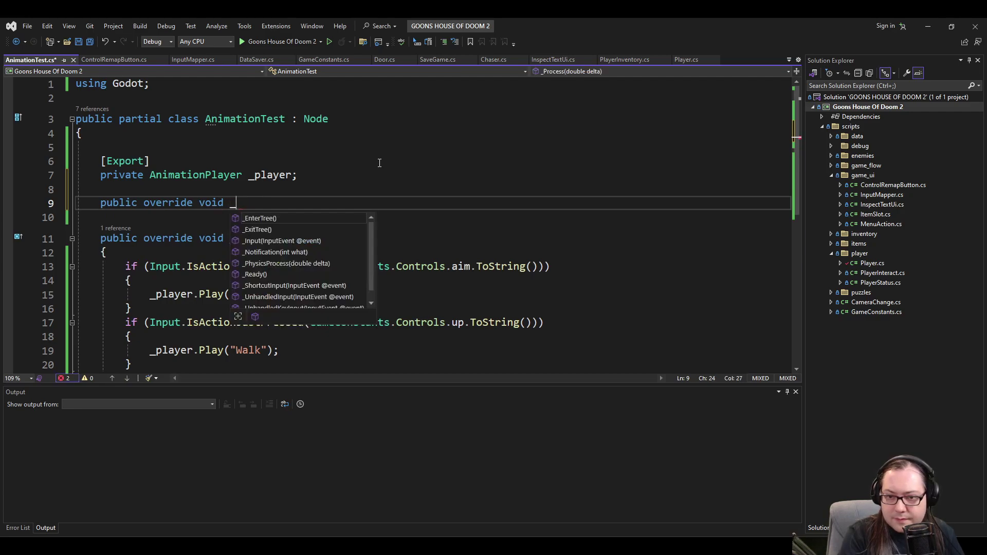
type("_R")
key("Tab")
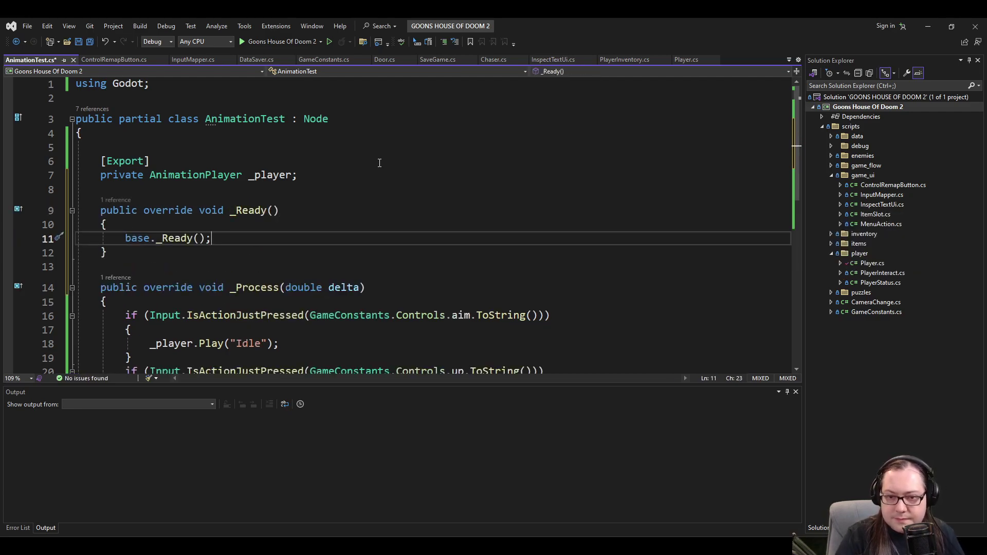
key("shift+Home")
key("BackSpace")
Type _player. inside _Ready and browse its member suggestions.
scroll(379, 163, "down", 1)
type("_")
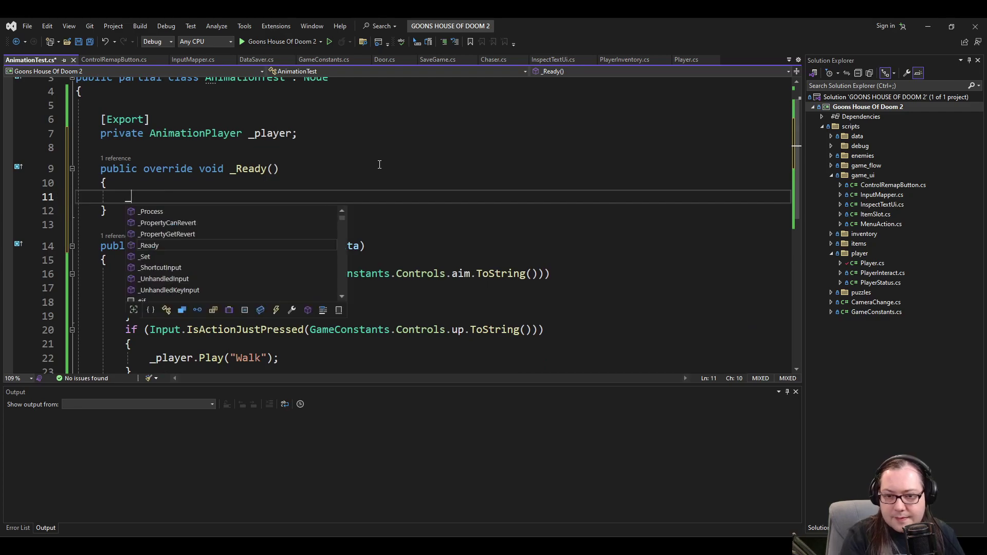
type("player.loop")
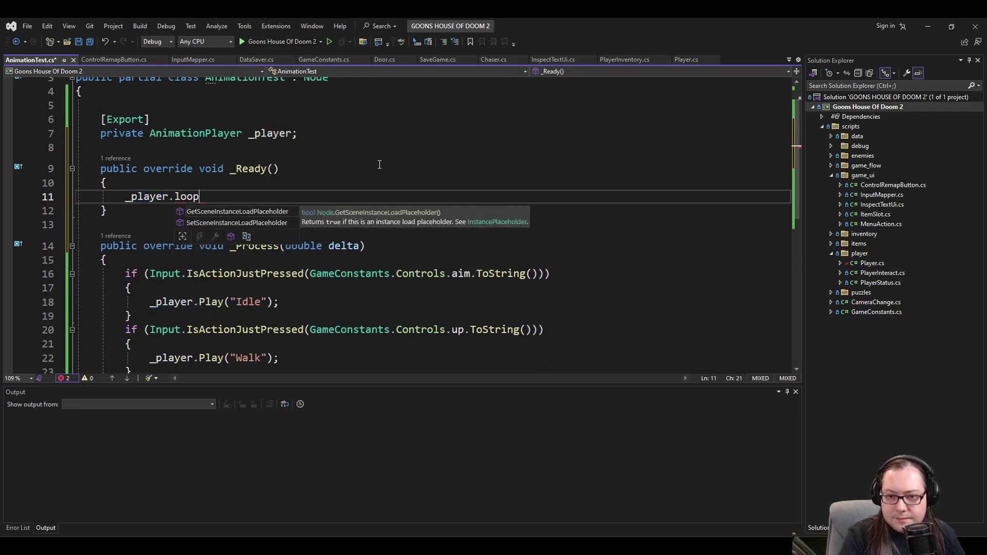
key("BackSpace")
key("BackSpace")
key("BackSpace")
key("BackSpace")
key("BackSpace")
type(".")
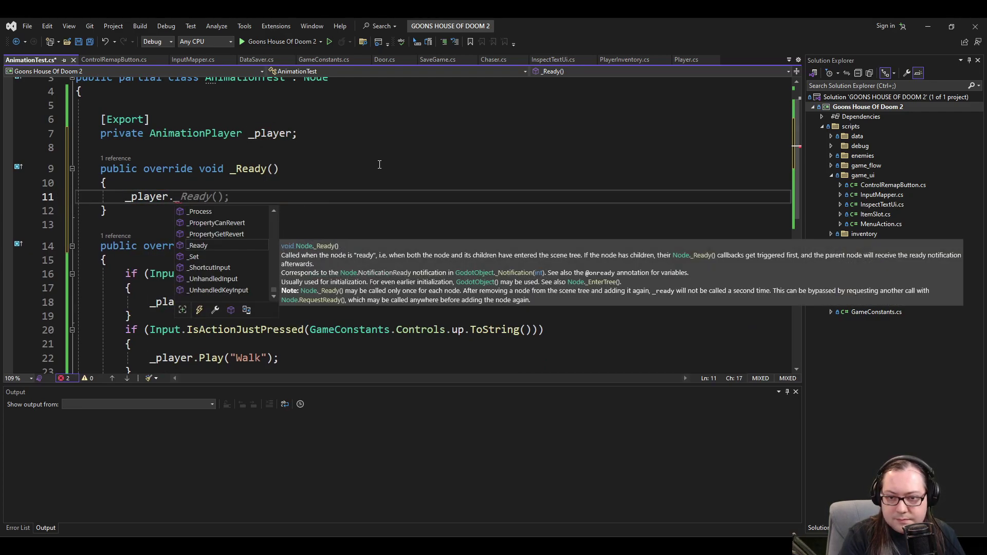
key("Up")
key("Up")
key("Up")
key("Down")
key("Down")
key("Down")
key("Down")
key("Down")
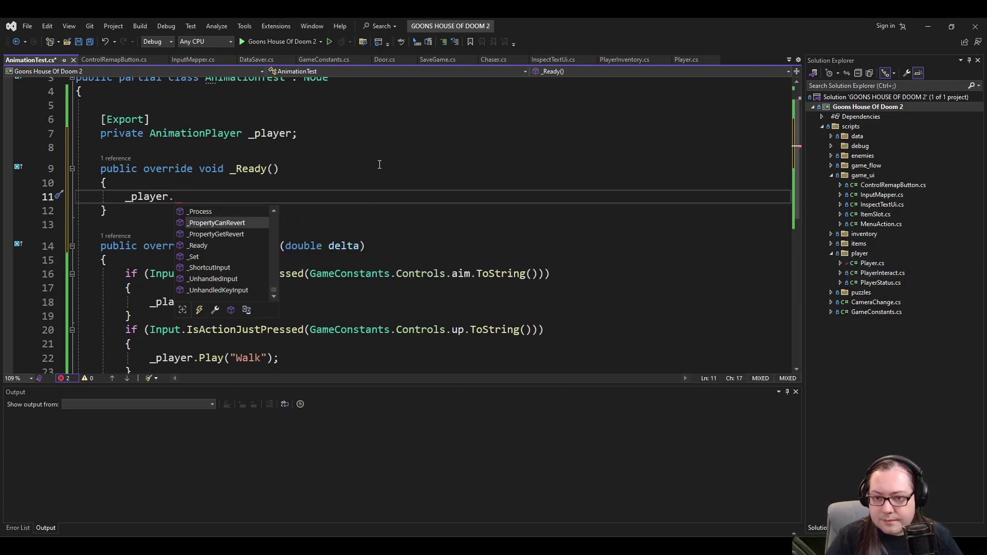
key("Down")
key("Down")
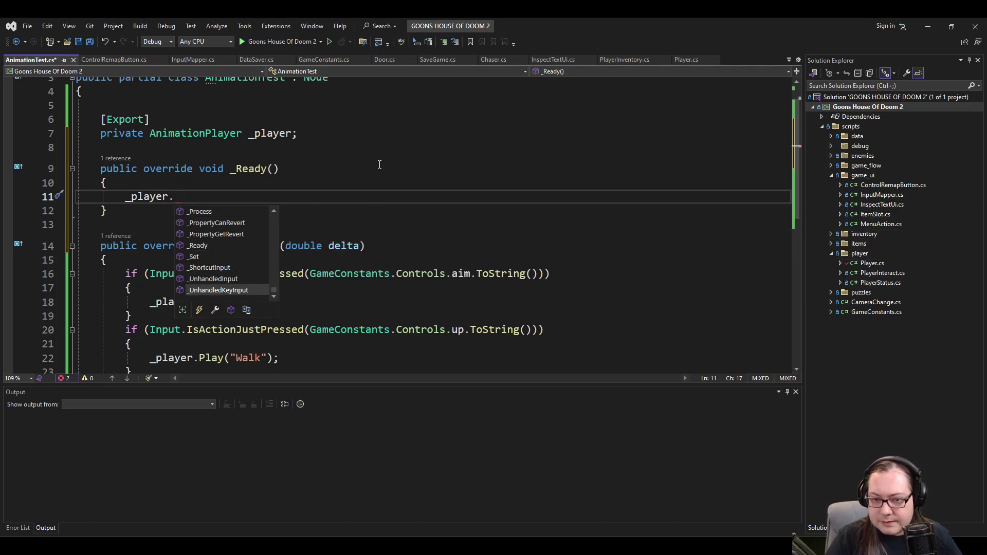
key("Up")
key("Up")
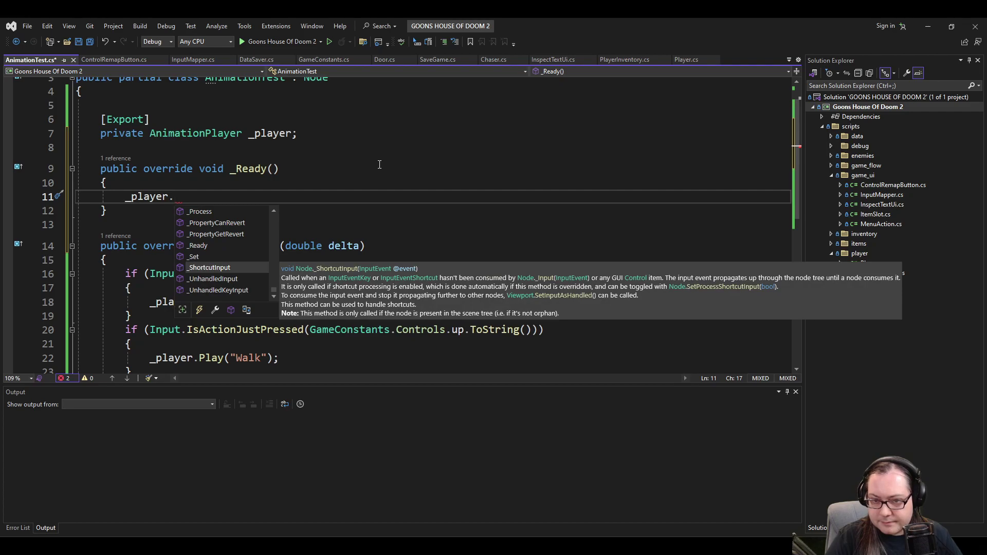
Filter _player's members by 'Pla' and read the Playback-related entries.
type("Pla")
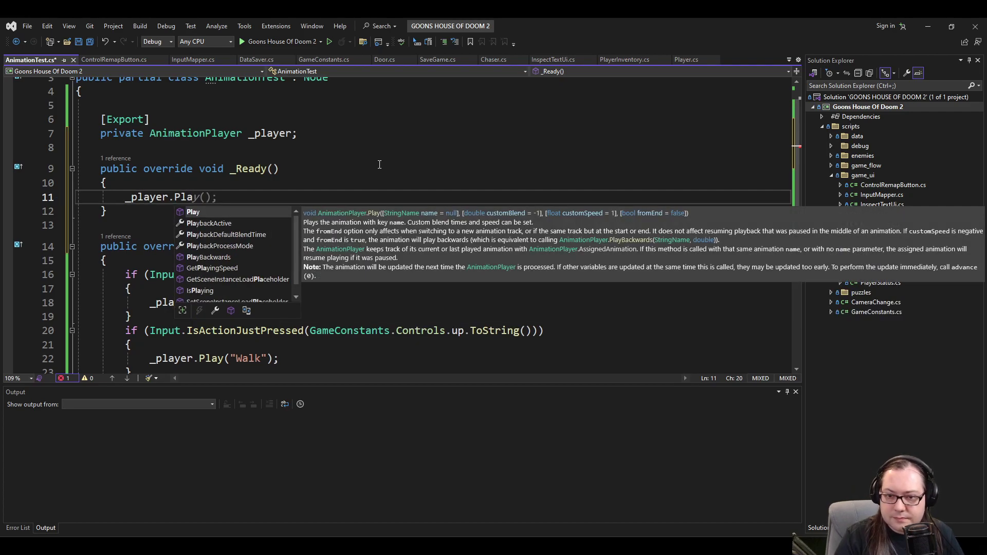
key("Down")
key("Down")
key("Down")
key("Down")
key("Down")
key("Down")
key("Up")
key("Up")
key("Up")
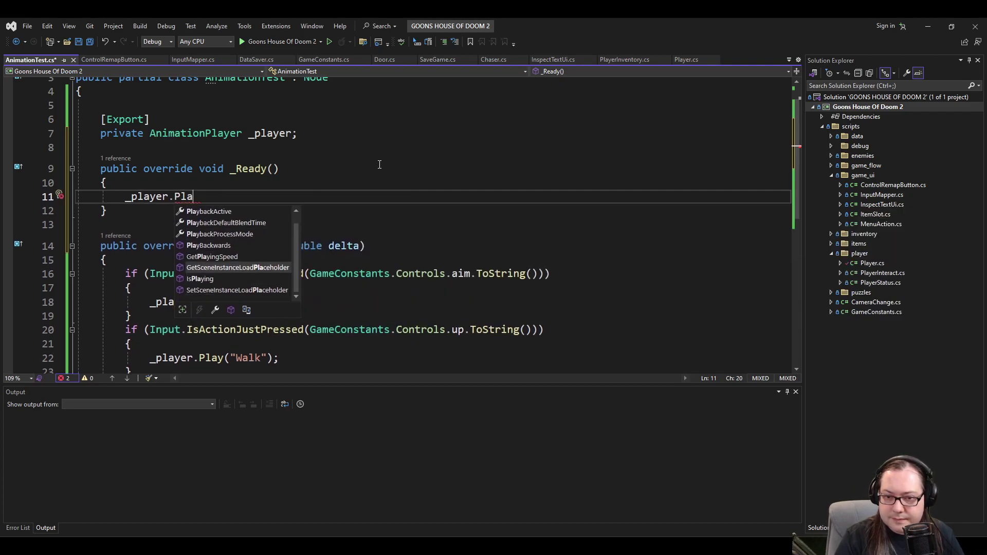
key("Up")
key("Up")
key("Up")
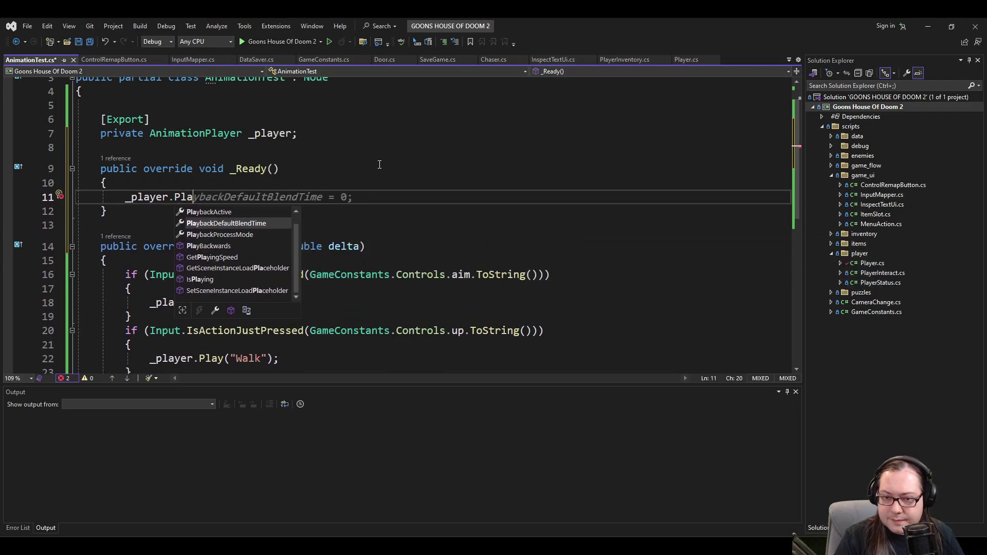
key("Down")
key("Up")
key("Up")
key("Up")
key("Down")
key("Down")
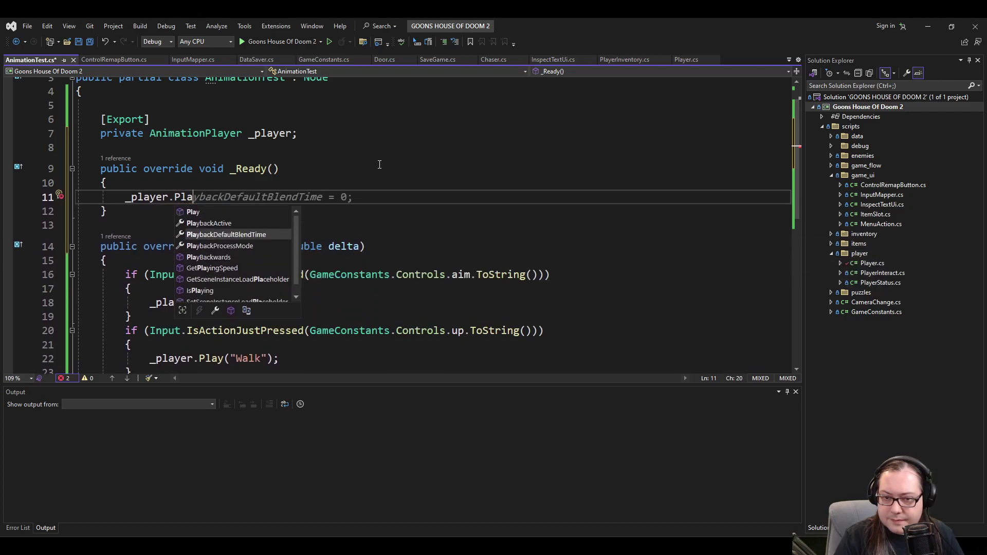
key("Down")
key("Up")
key("Down")
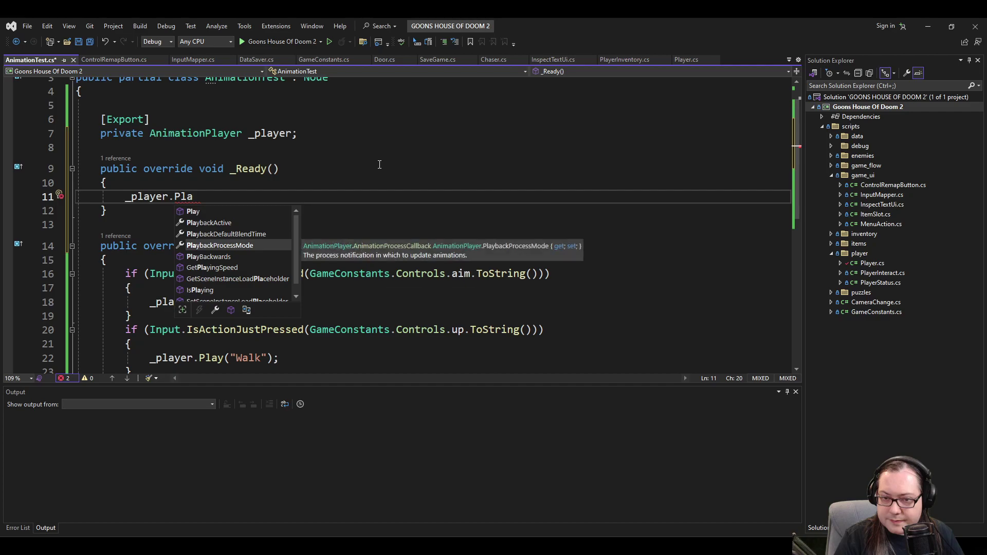
Delete the unfinished _Ready method, save the script, and return to Godot.
key("Down")
key("Down")
key("Down")
key("Down")
key("Down")
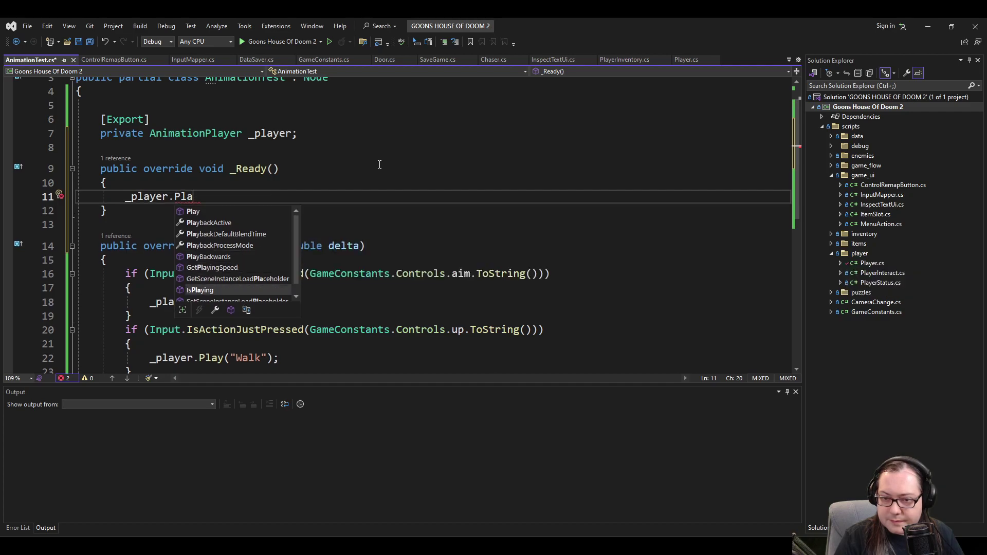
key("Escape")
key("Down")
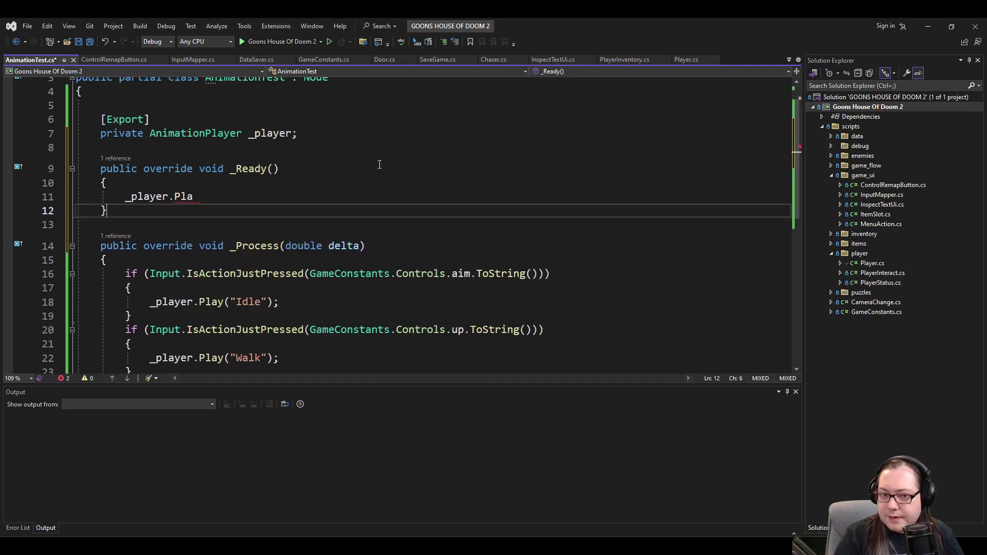
key("shift+Up")
key("shift+Up")
key("shift+Up")
key("shift+Up")
key("Delete")
key("BackSpace")
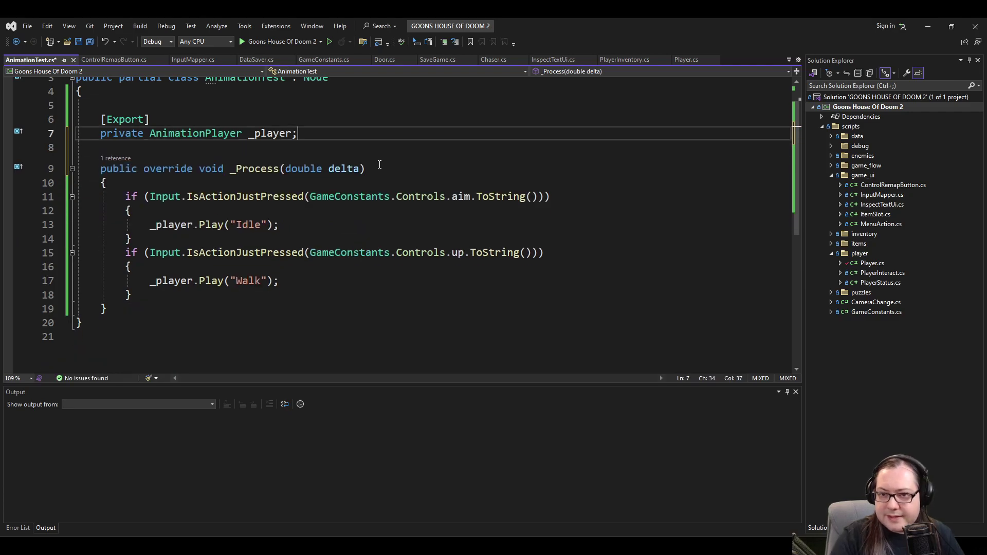
key("ctrl+s")
key("alt+Tab")
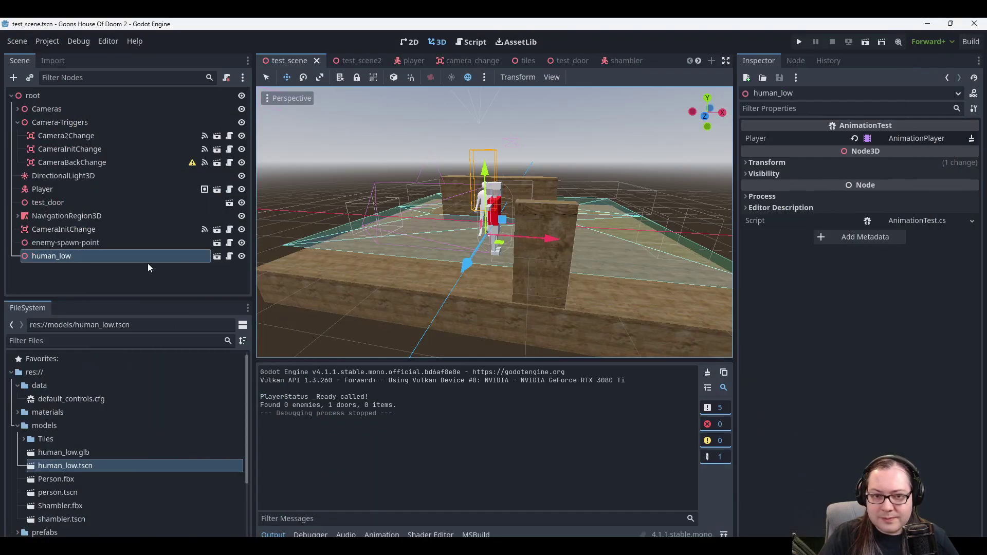
Open the human_low scene, select AnimationPlayer, try looping, and scrub through Idle.
left_click(217, 256)
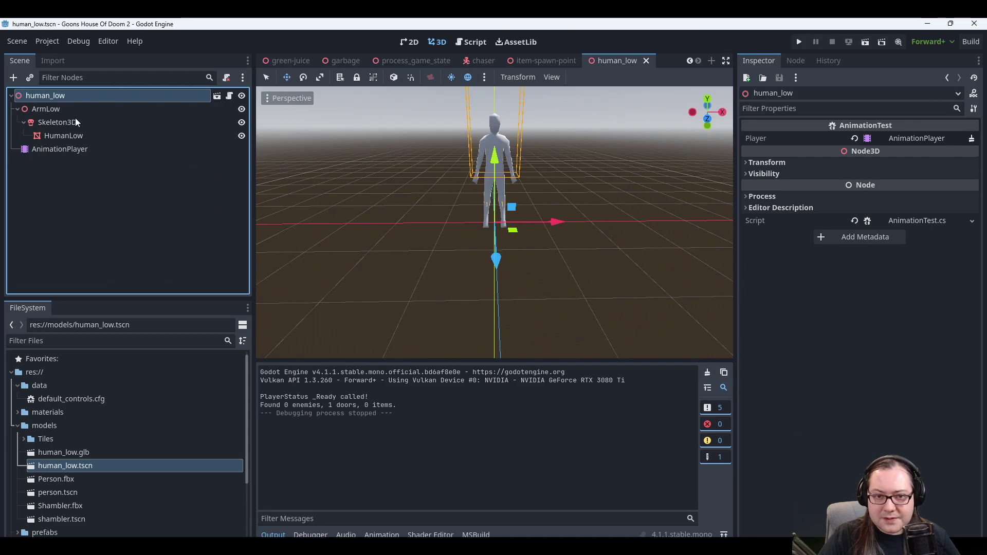
left_click(73, 149)
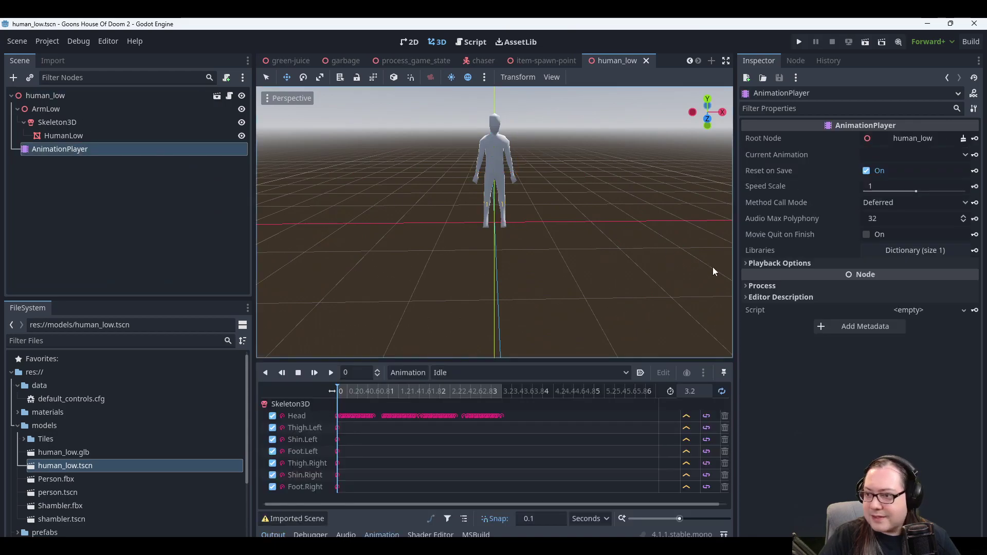
left_click(723, 392)
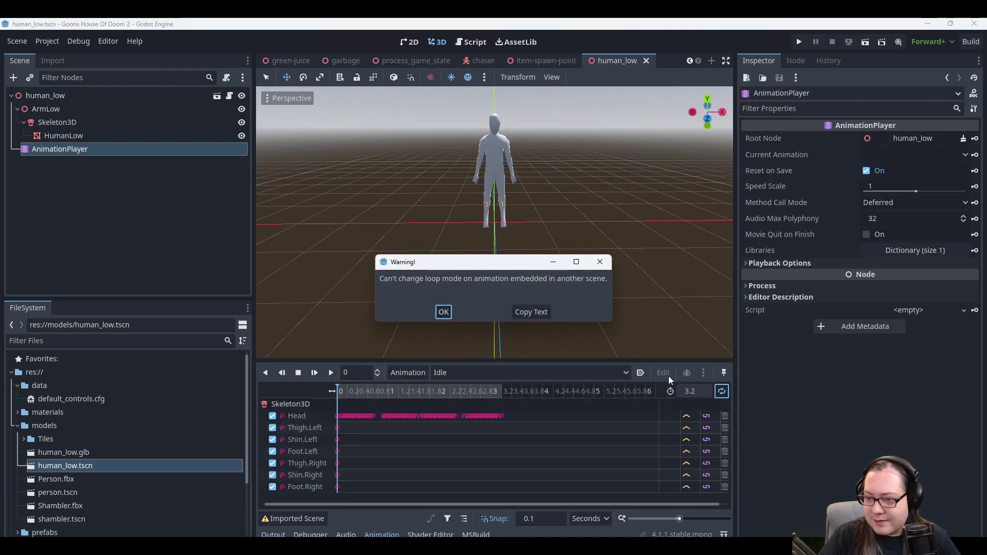
left_click(443, 311)
left_click(376, 391)
left_click_drag(376, 391, 236, 406)
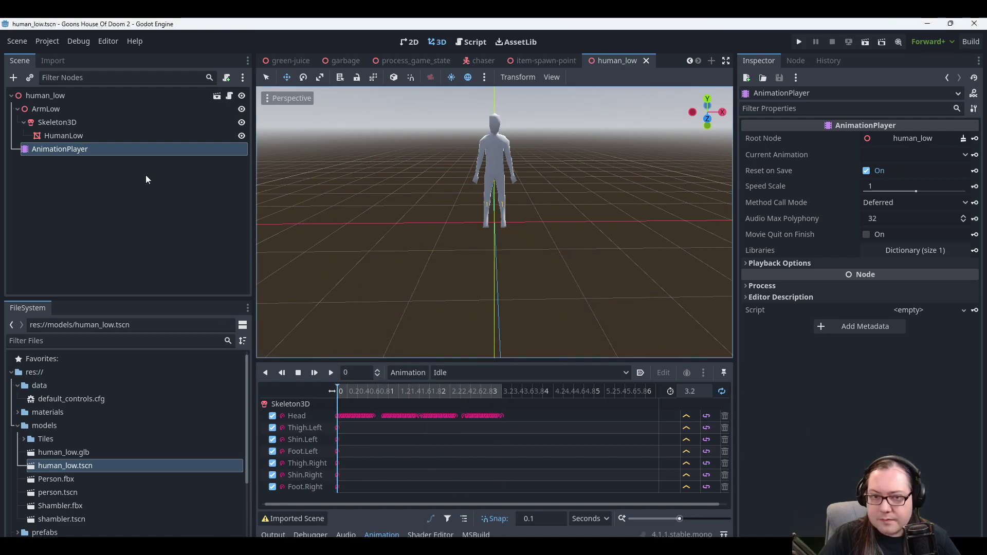
Switch to Walk, preview it, dismiss the imported-animation warning, and open human_low.glb import settings.
left_click(513, 372)
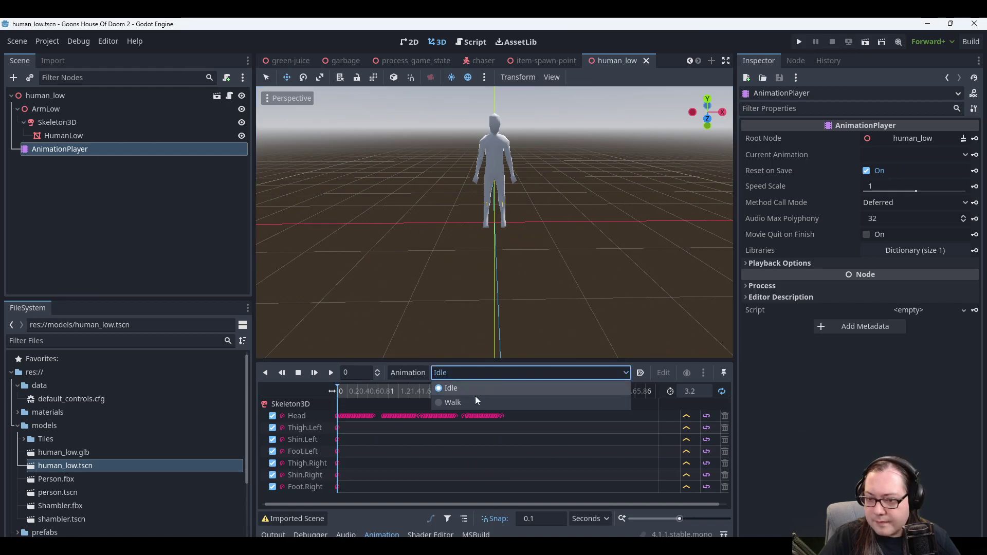
left_click(472, 402)
left_click_drag(359, 387, 277, 403)
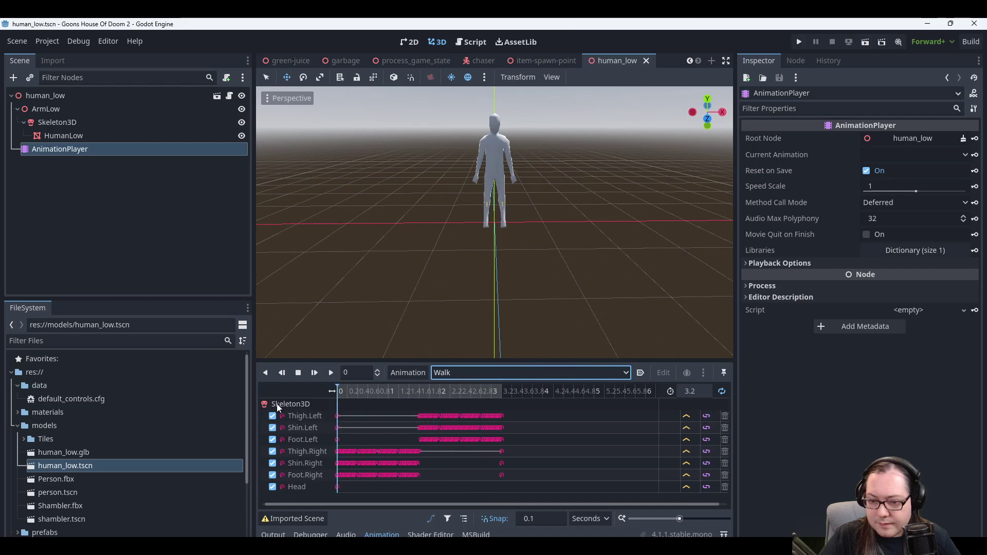
left_click(296, 518)
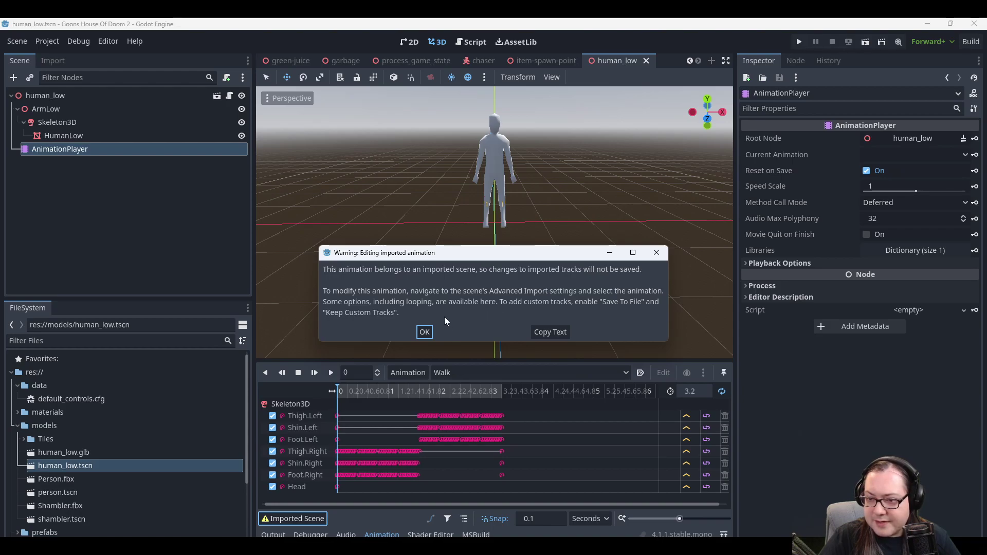
left_click(423, 332)
double_click(82, 452)
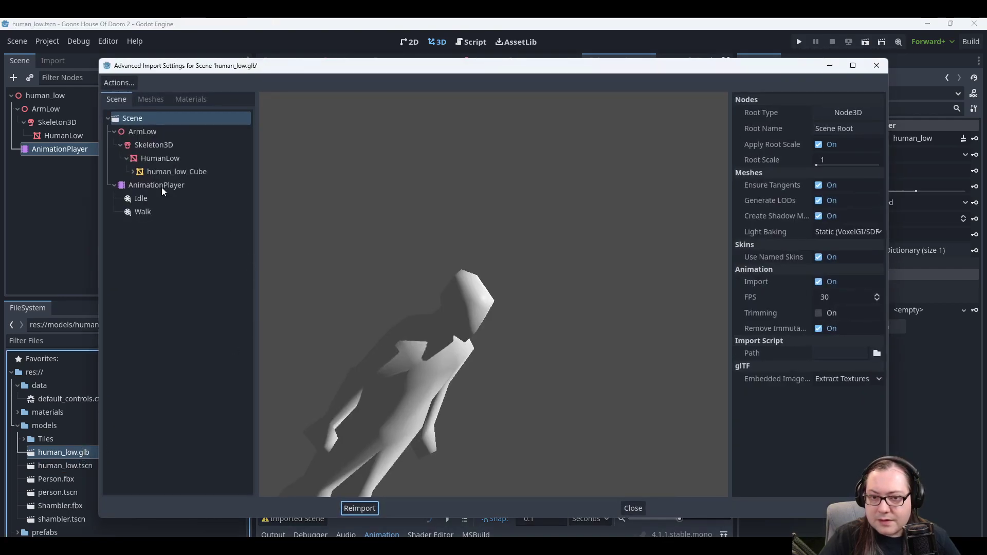
Set Loop Mode to Linear for both Idle and Walk animations, then close the dialog.
left_click(144, 199)
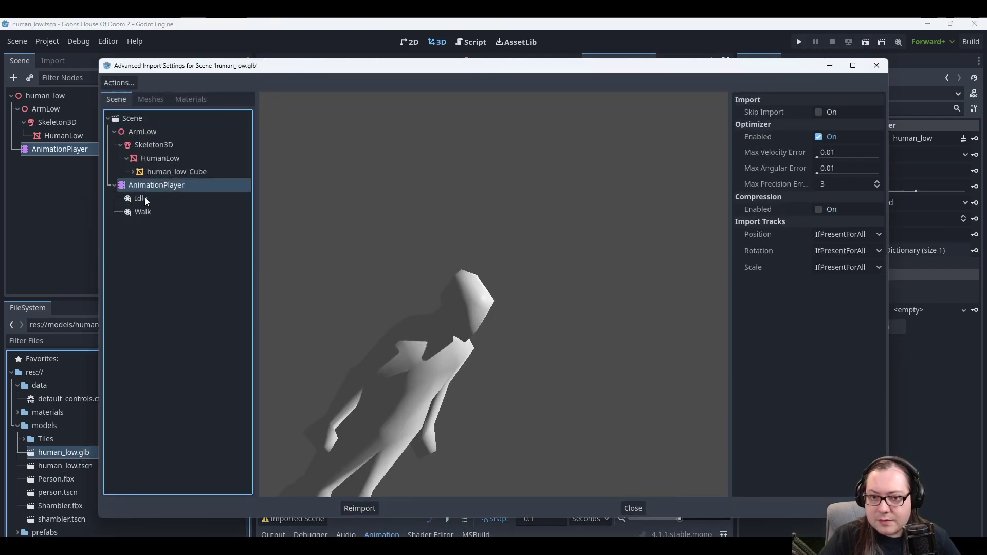
left_click(838, 113)
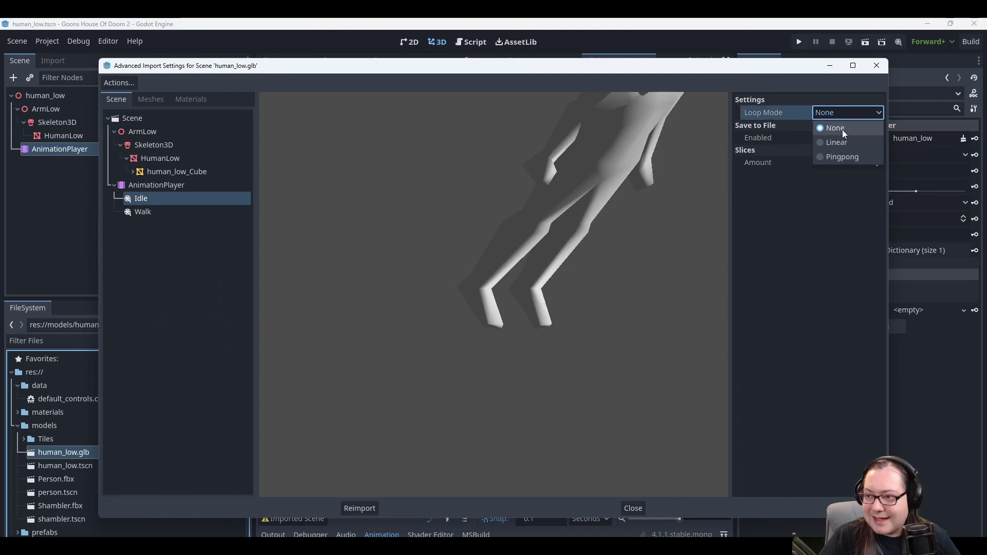
left_click(842, 143)
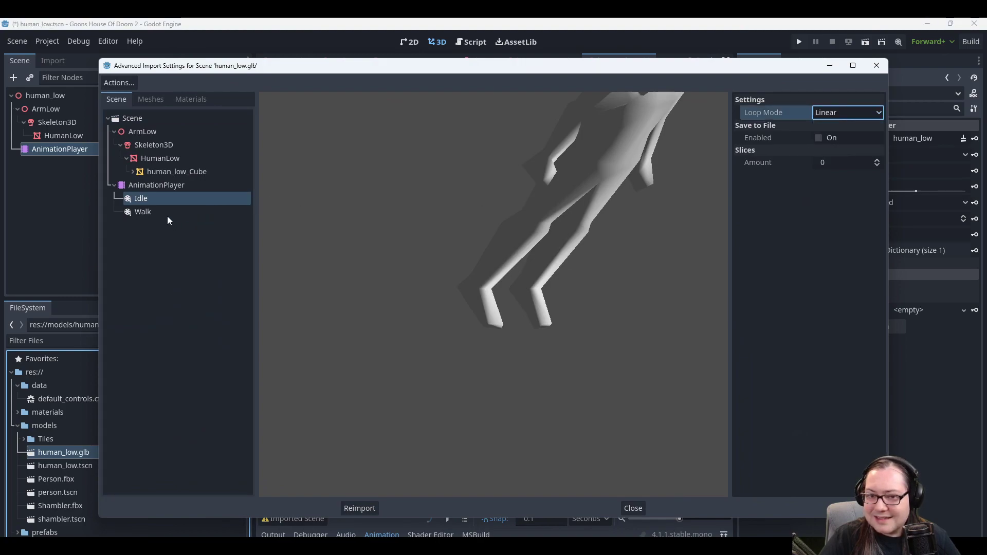
left_click(144, 211)
left_click(841, 112)
left_click(839, 139)
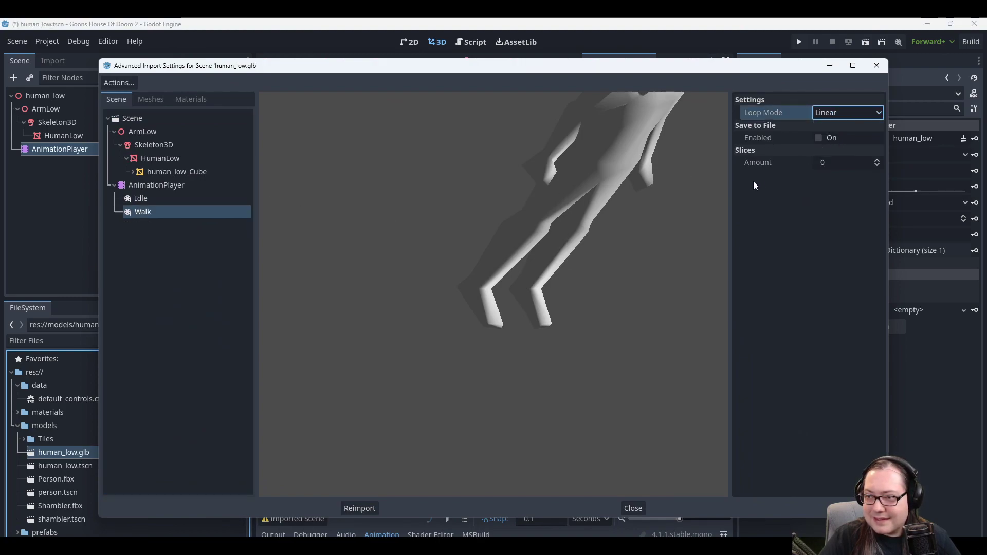
left_click(155, 186)
left_click(148, 199)
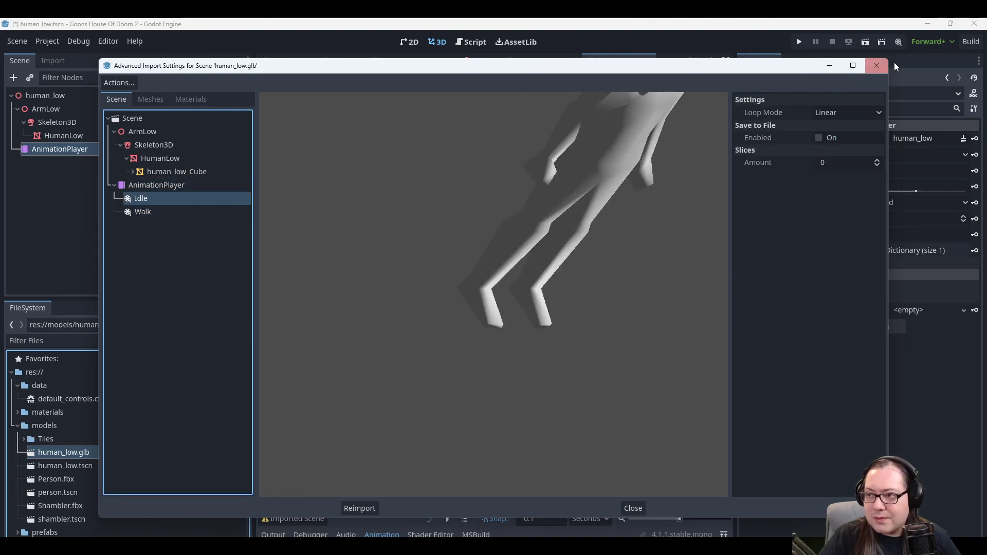
left_click(876, 65)
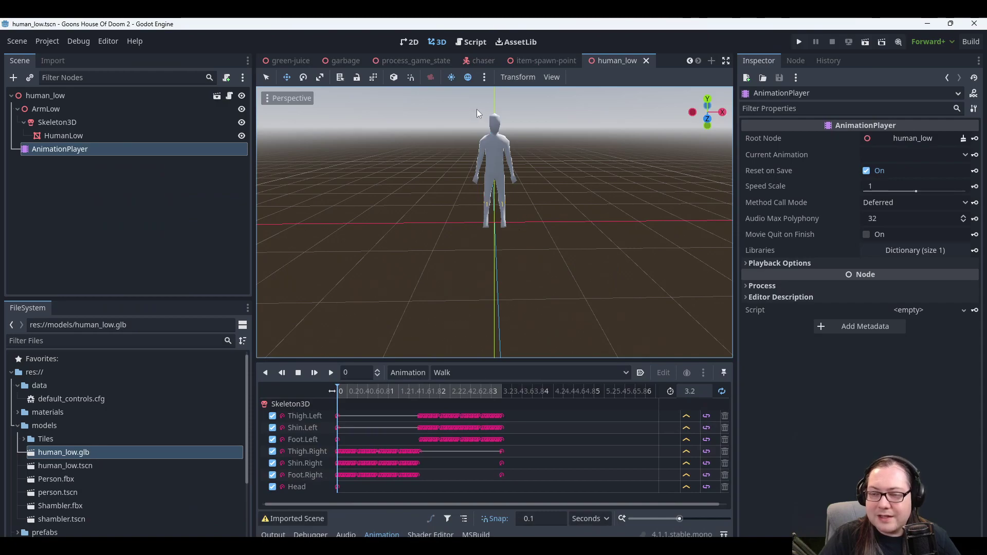
Build and run the game, walk the player right with D, then close it with Alt+F4.
left_click(800, 43)
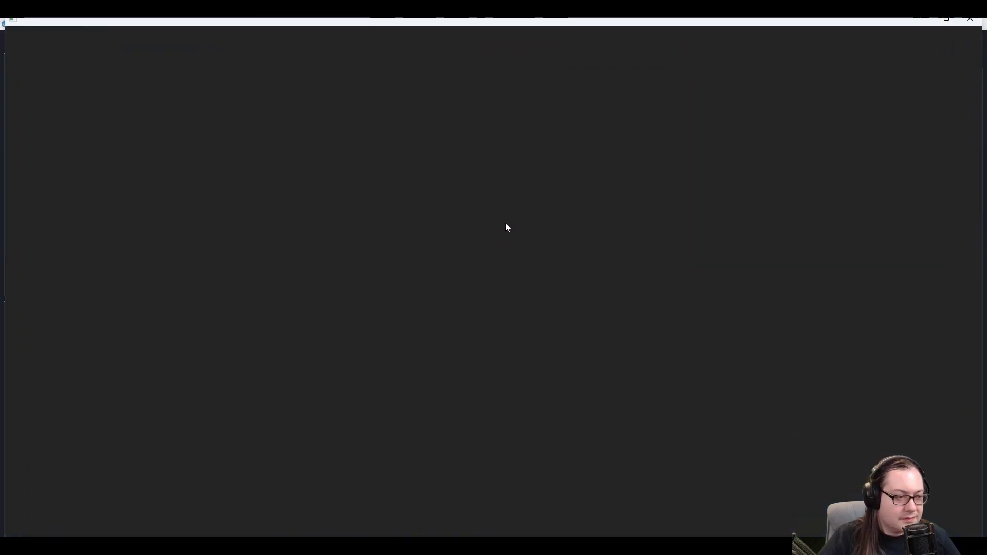
key("d")
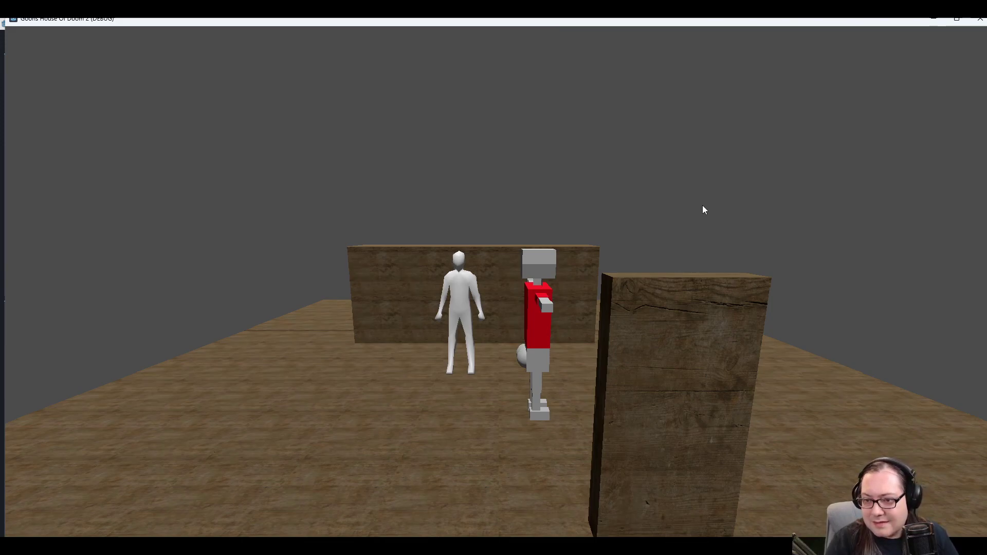
key("alt+F4")
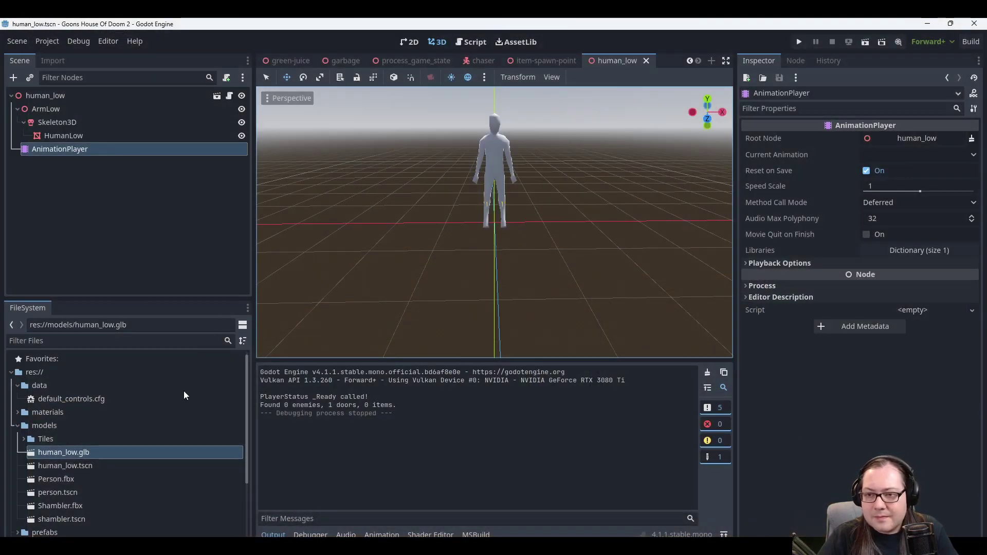
Select the human_low root to show its AnimationTest script with Player set to AnimationPlayer, then return to Output.
scroll(166, 433, "down", 3)
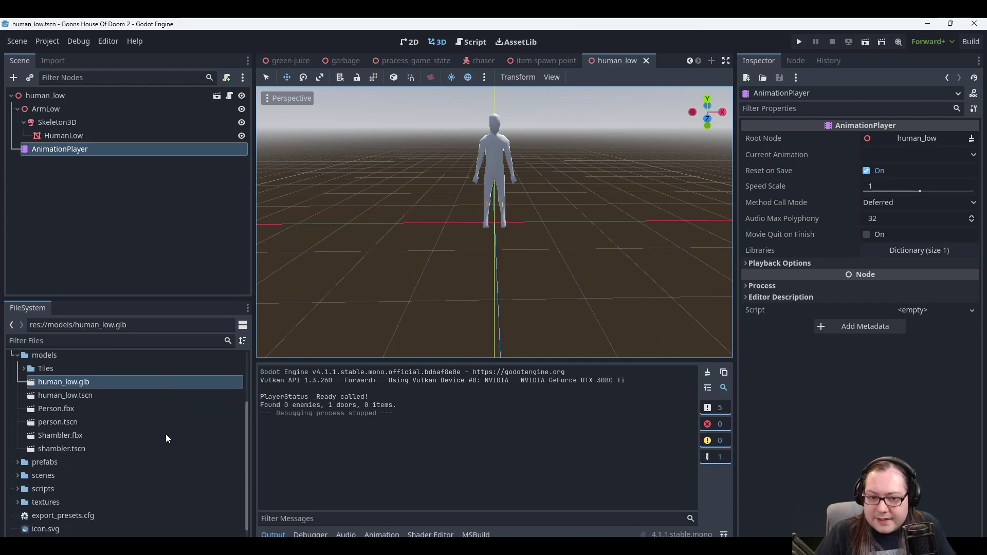
scroll(149, 436, "up", 3)
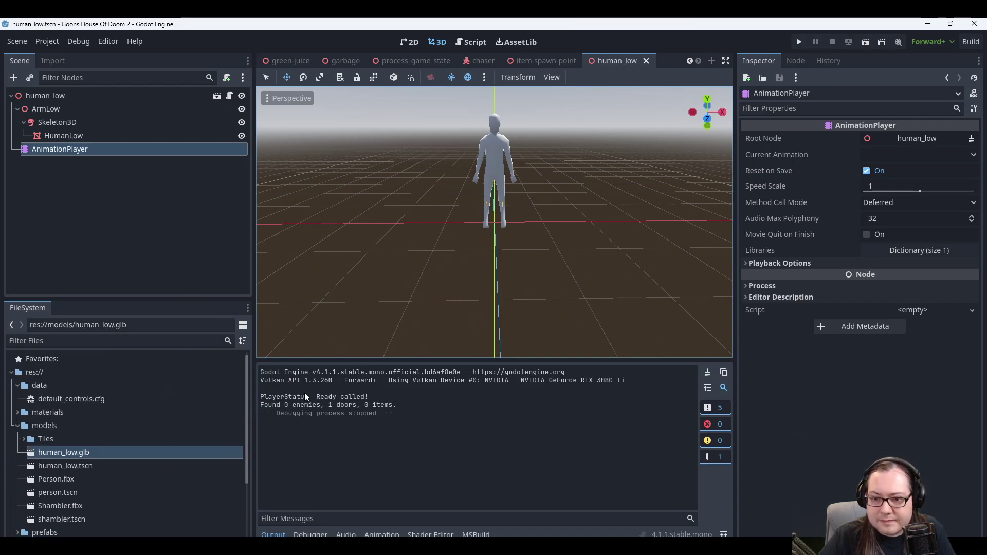
left_click(382, 535)
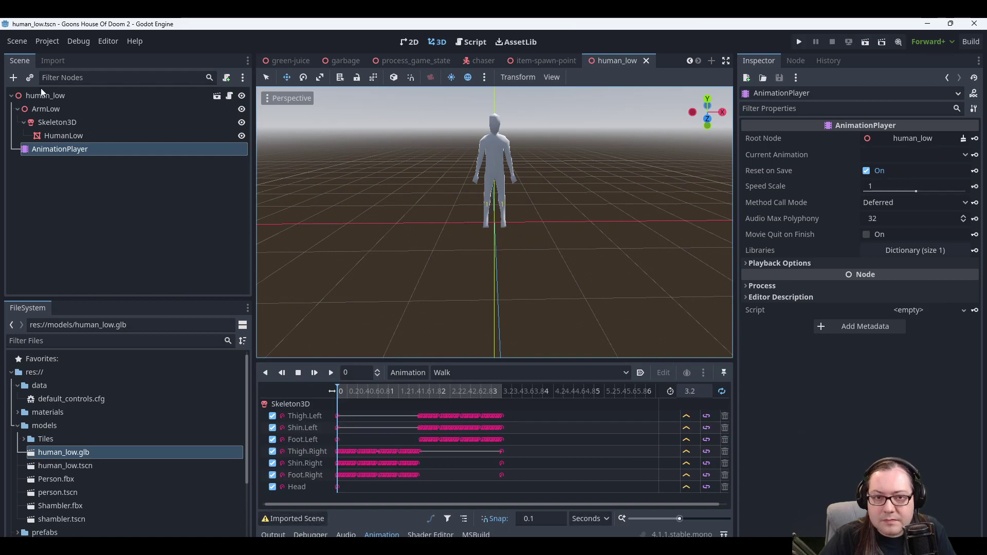
left_click(55, 97)
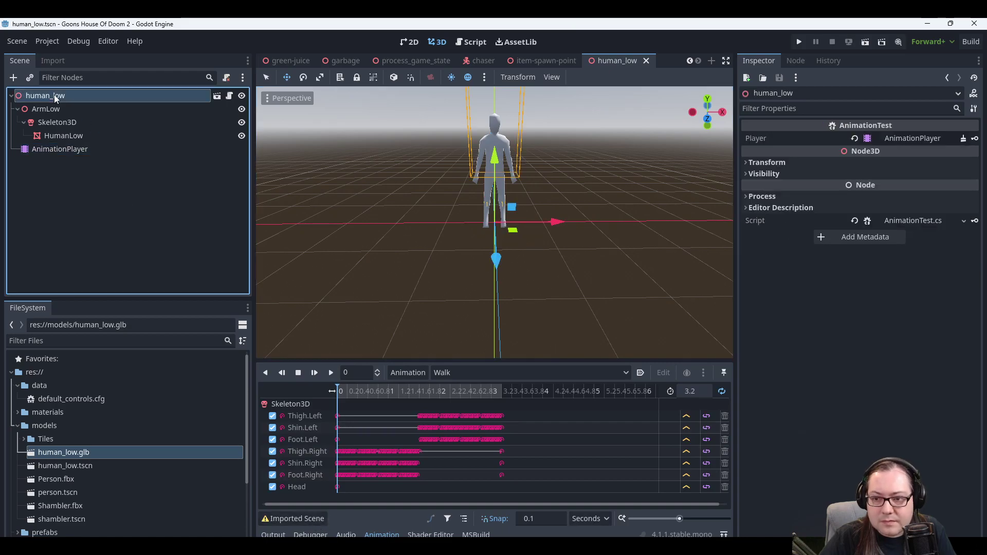
left_click(273, 534)
scroll(122, 478, "down", 3)
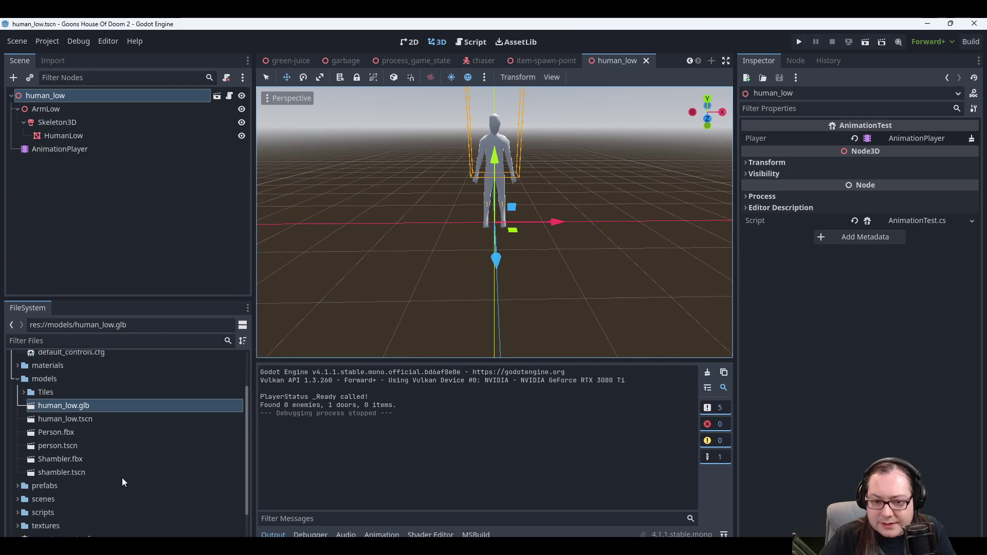
scroll(121, 452, "up", 3)
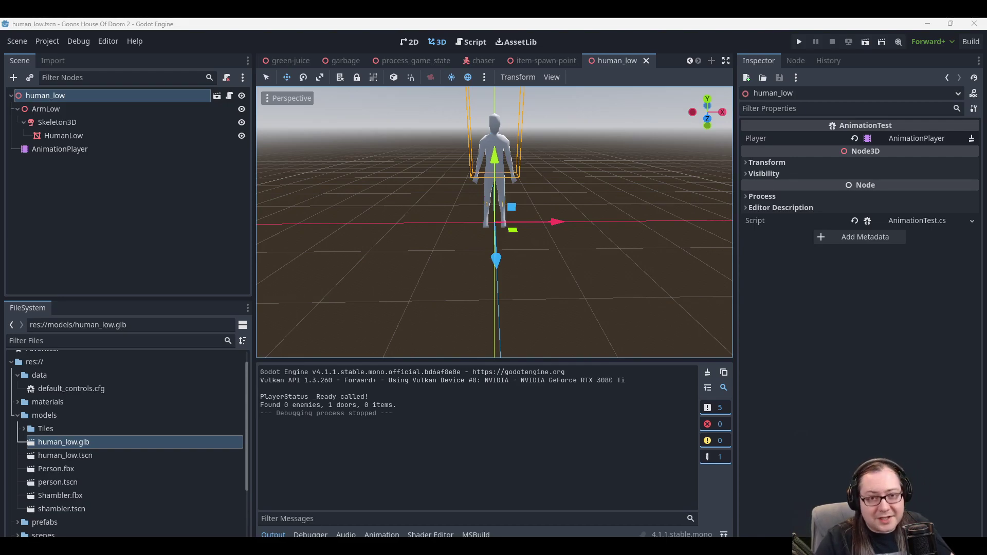
Add an AnimationTree child node under the human_low root.
left_click(40, 97)
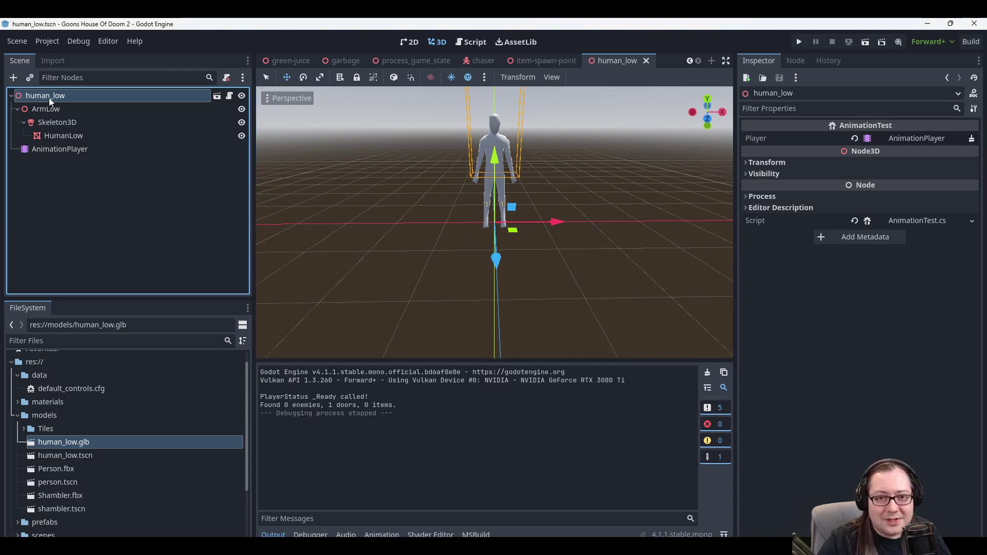
right_click(48, 98)
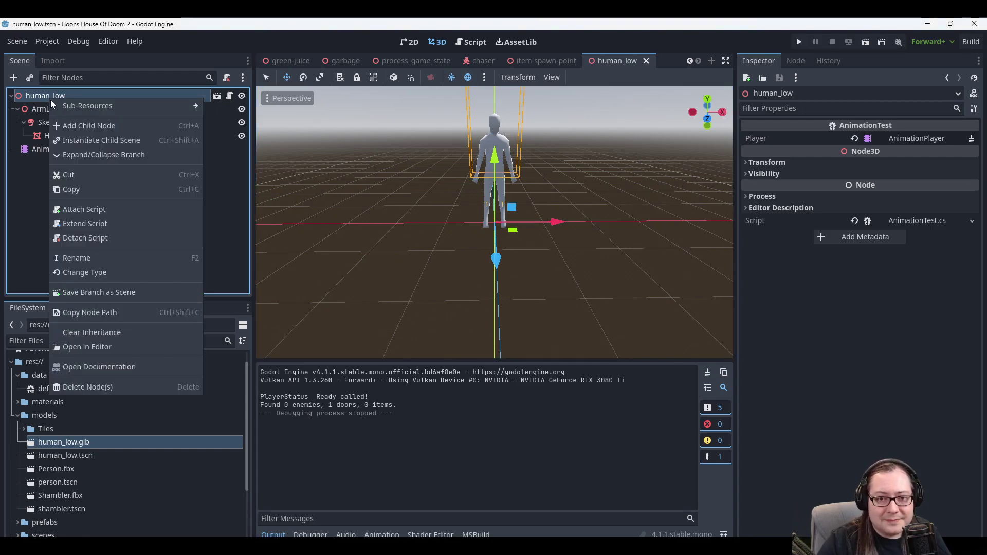
left_click(87, 125)
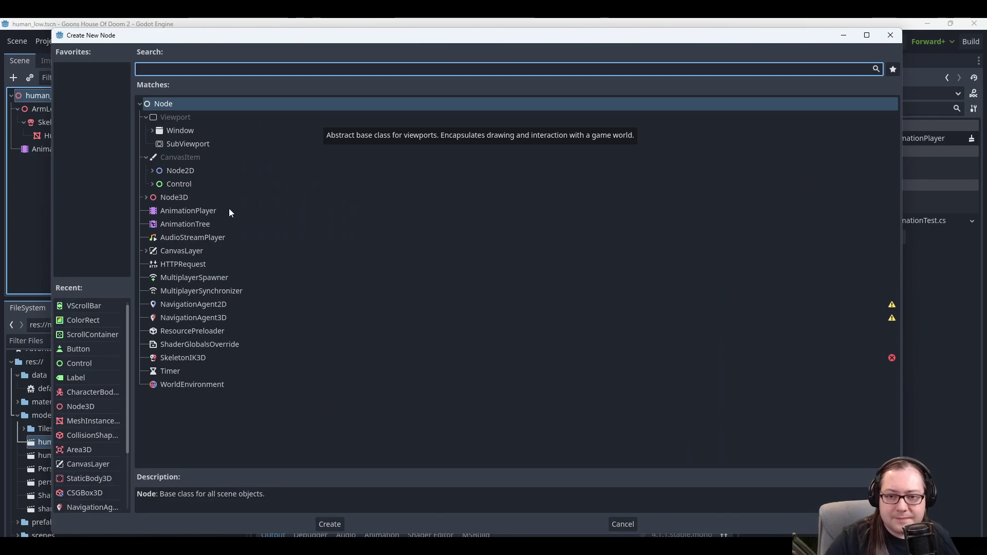
double_click(191, 224)
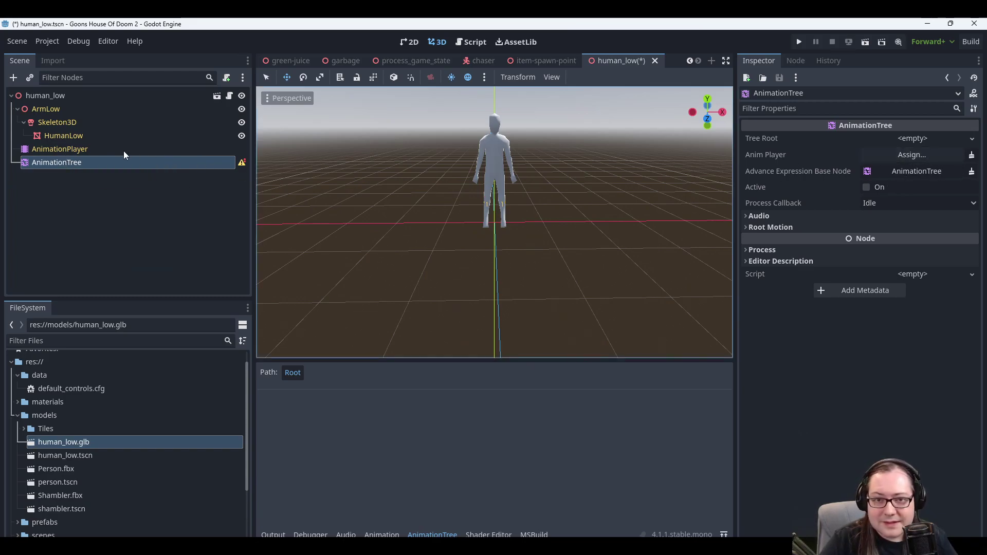
Link the AnimationTree's Anim Player to AnimationPlayer and give it a new AnimationNodeBlendTree root.
left_click_drag(129, 150, 899, 155)
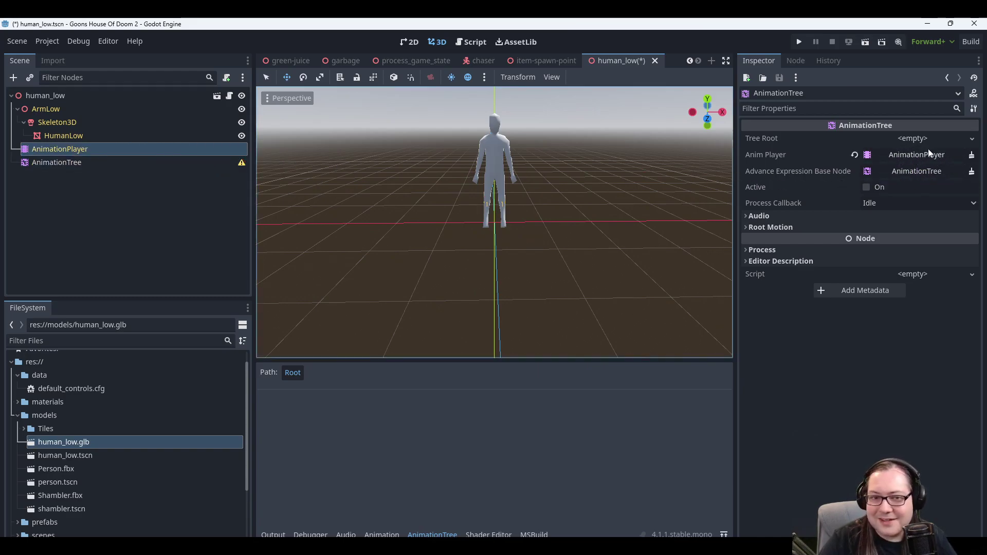
left_click(119, 162)
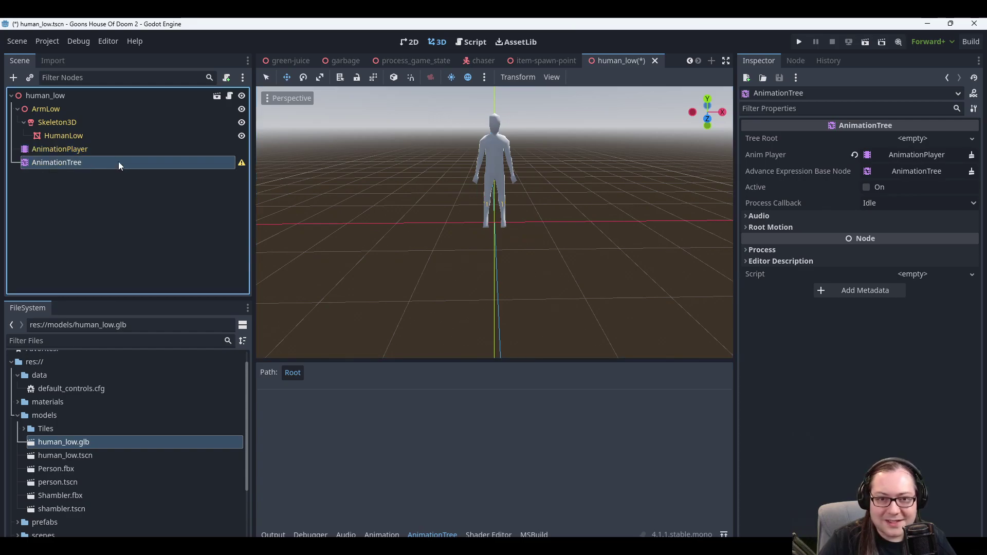
left_click(946, 140)
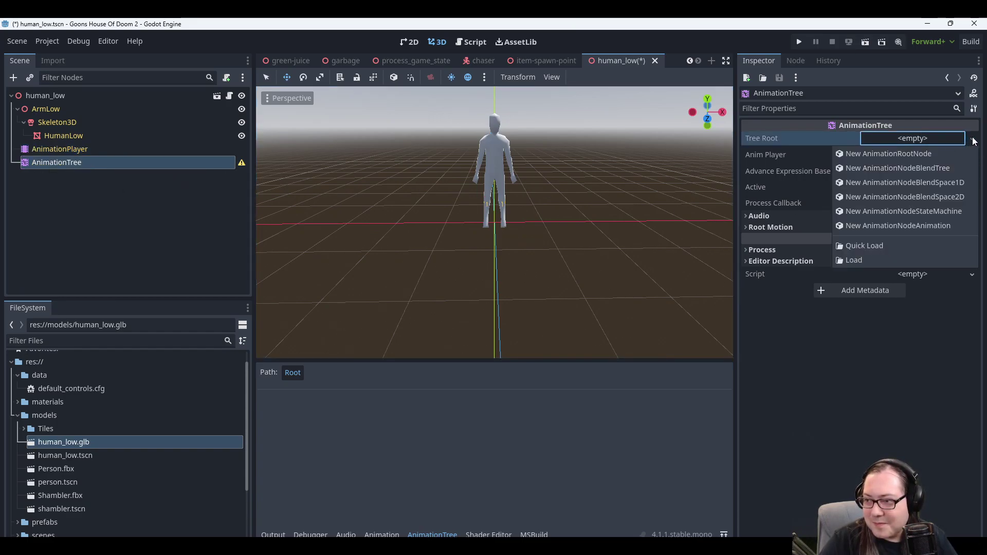
left_click(970, 142)
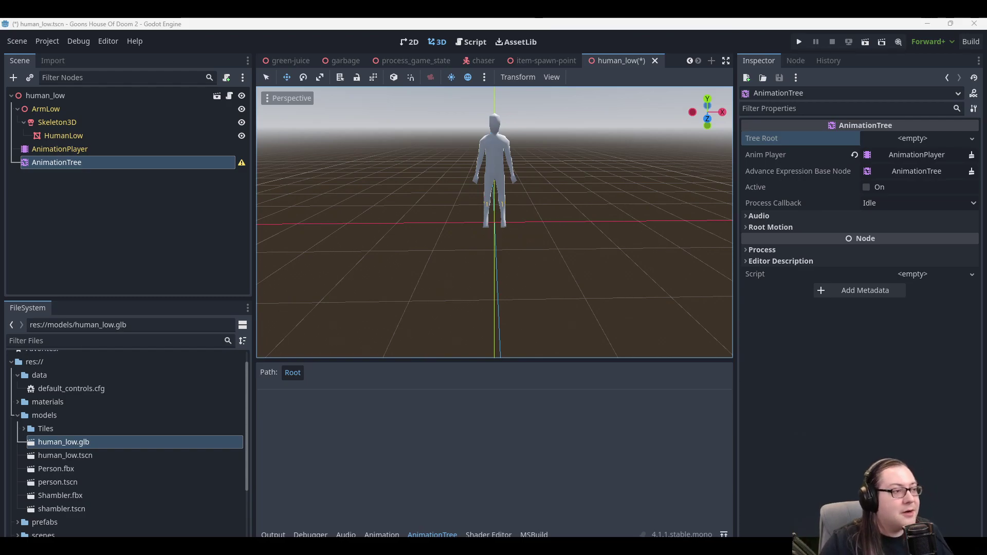
left_click(933, 140)
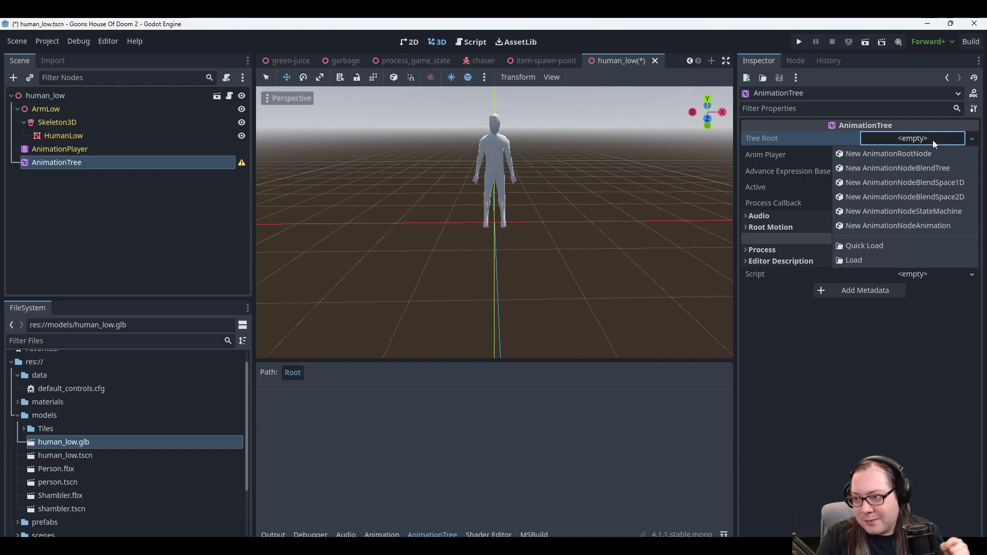
left_click(921, 170)
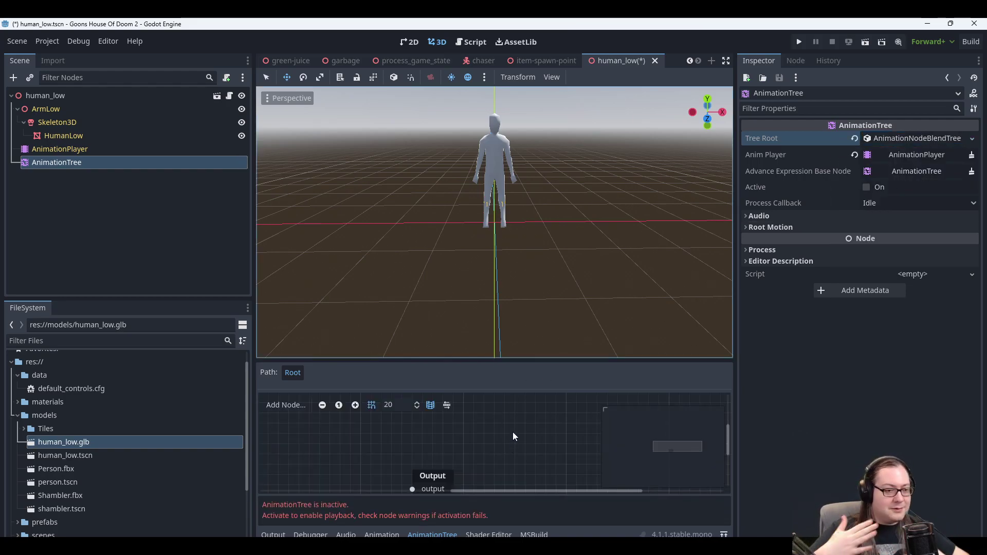
Add a BlendSpace1D node left of Output in the blend tree and open its editor.
scroll(541, 442, "down", 1)
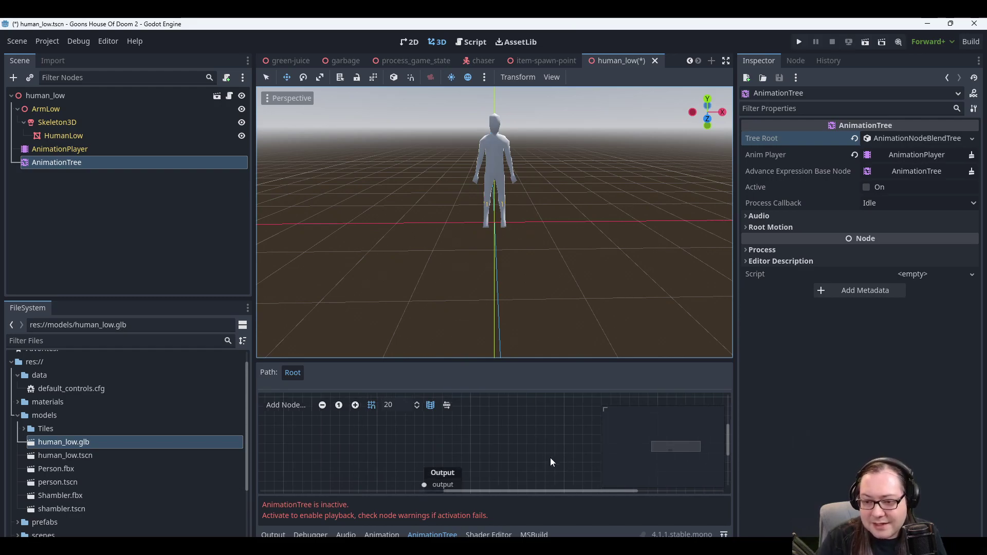
scroll(550, 457, "down", 3)
scroll(501, 445, "left", 3)
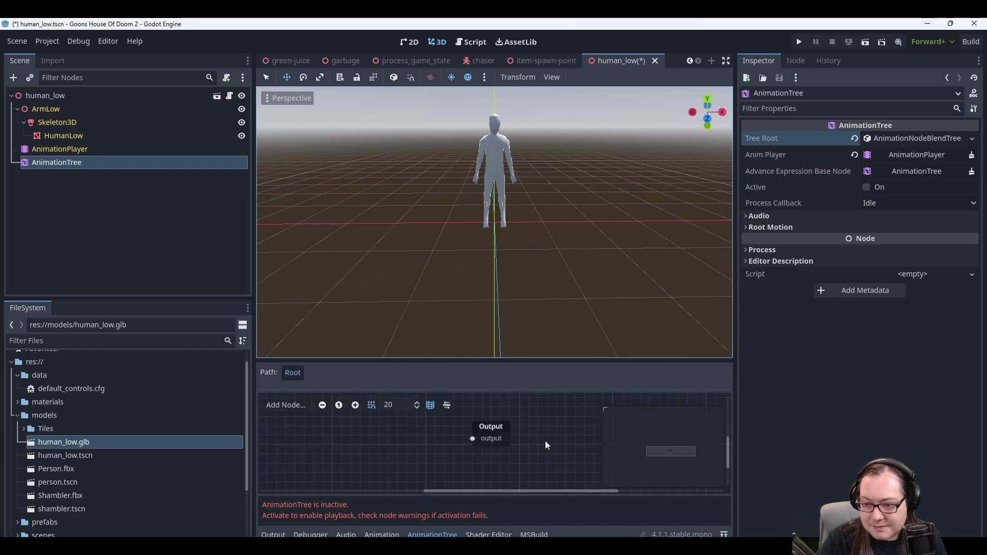
scroll(539, 424, "up", 1)
scroll(560, 434, "left", 2)
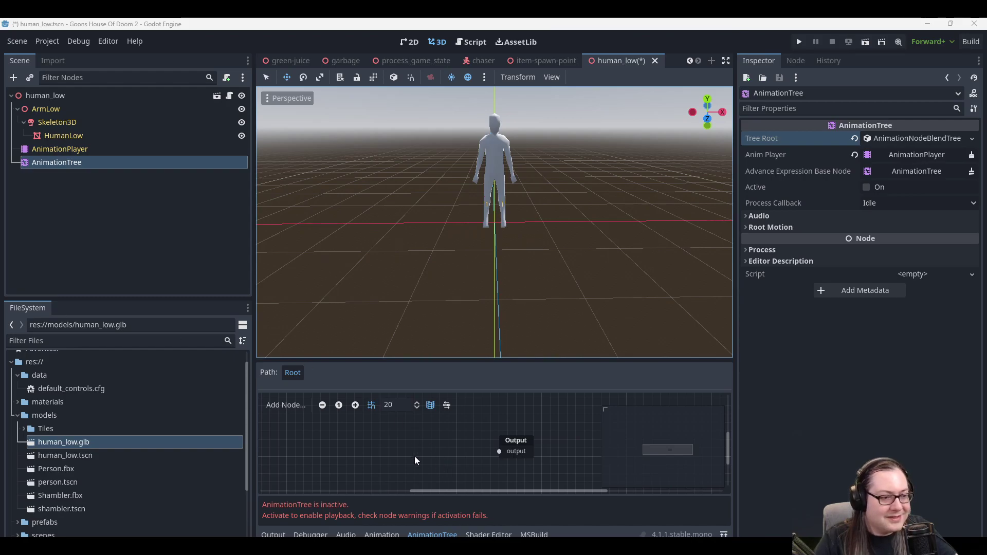
right_click(435, 426)
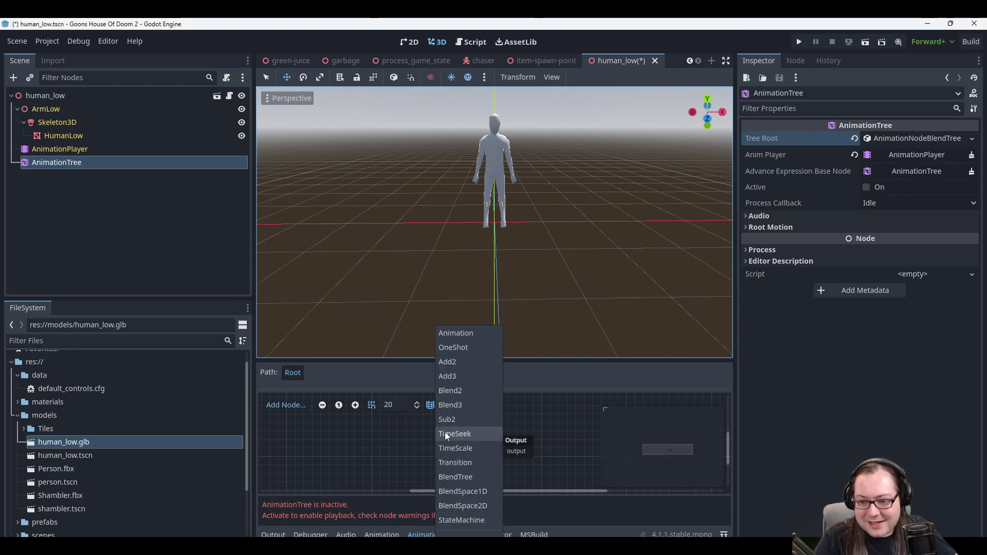
left_click(464, 495)
left_click_drag(462, 428, 424, 433)
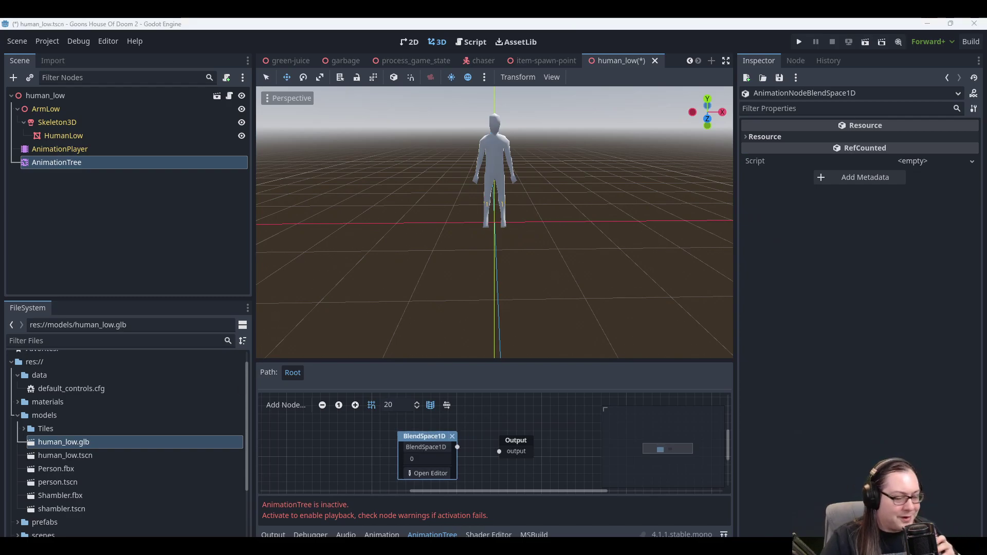
left_click(423, 473)
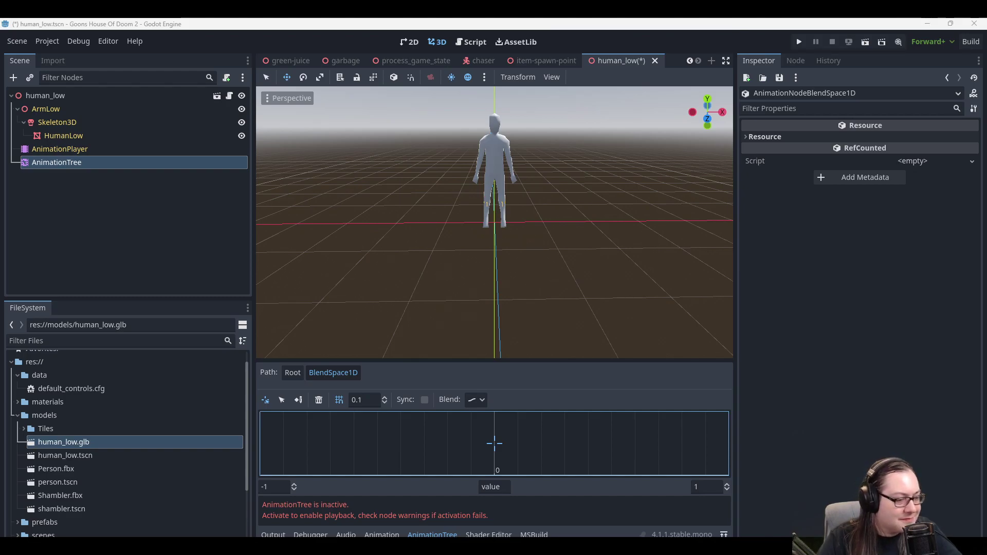
Change the BlendSpace1D minimum value from -1 to 0.
left_click(269, 486)
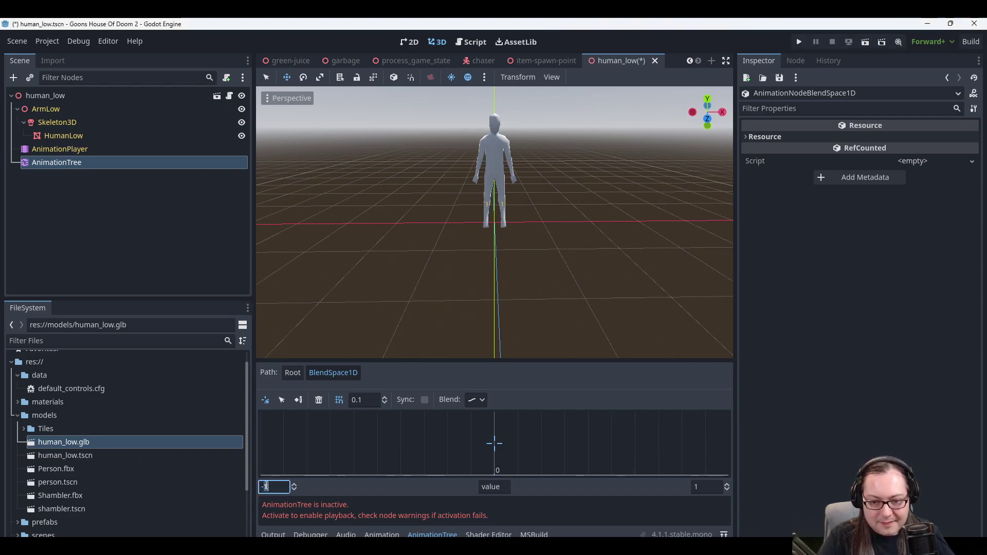
double_click(269, 487)
key("BackSpace")
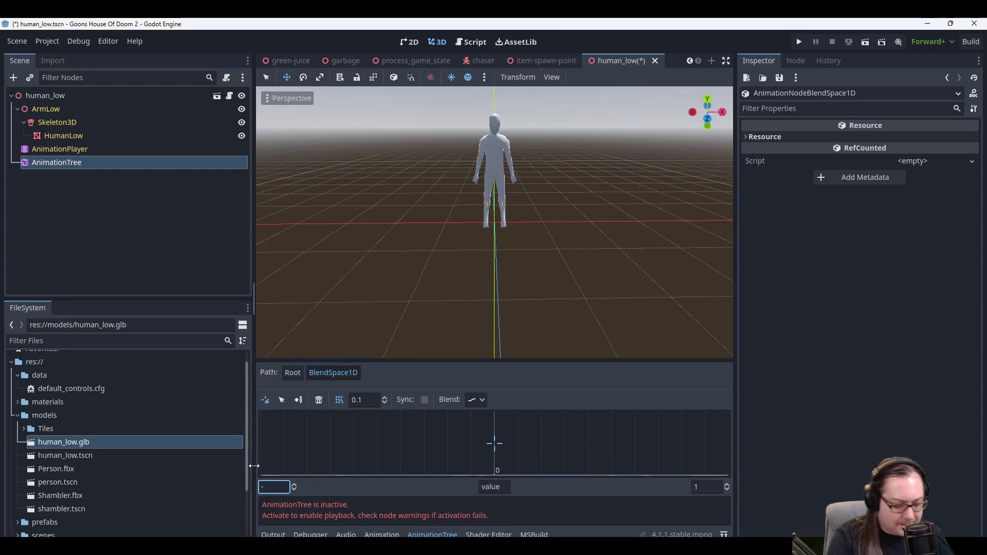
type("0")
key("Return")
left_click(281, 455)
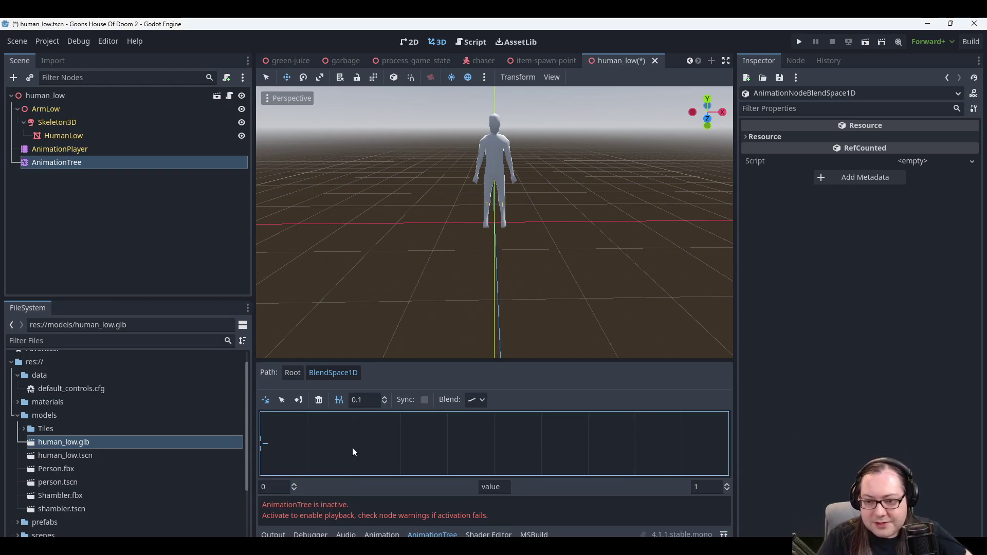
Add an Idle animation point at the left end (0) of the blend space.
left_click(283, 399)
right_click(262, 440)
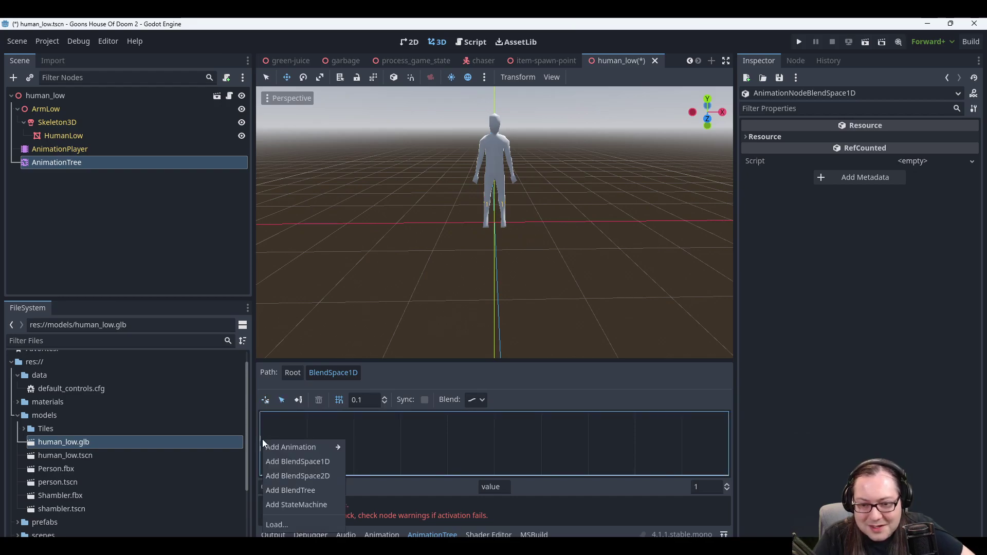
mouse_move(278, 449)
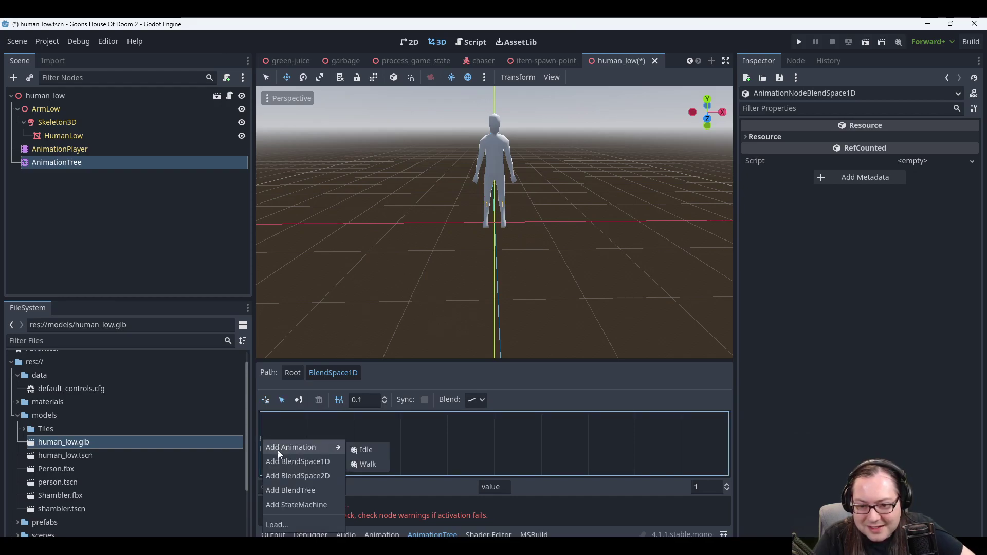
left_click(363, 449)
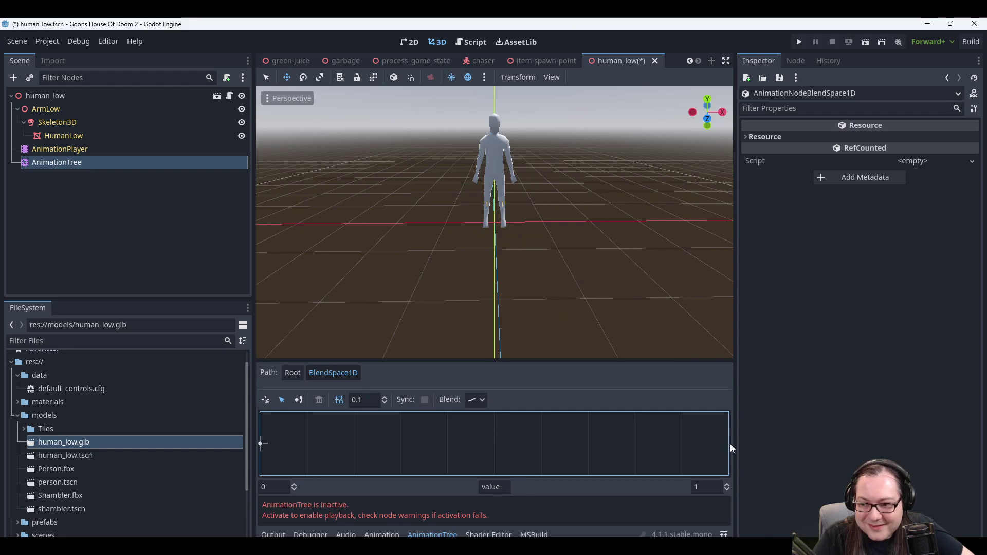
Add a Walk animation point at the right end (1) and verify both points' animations.
left_click(265, 399)
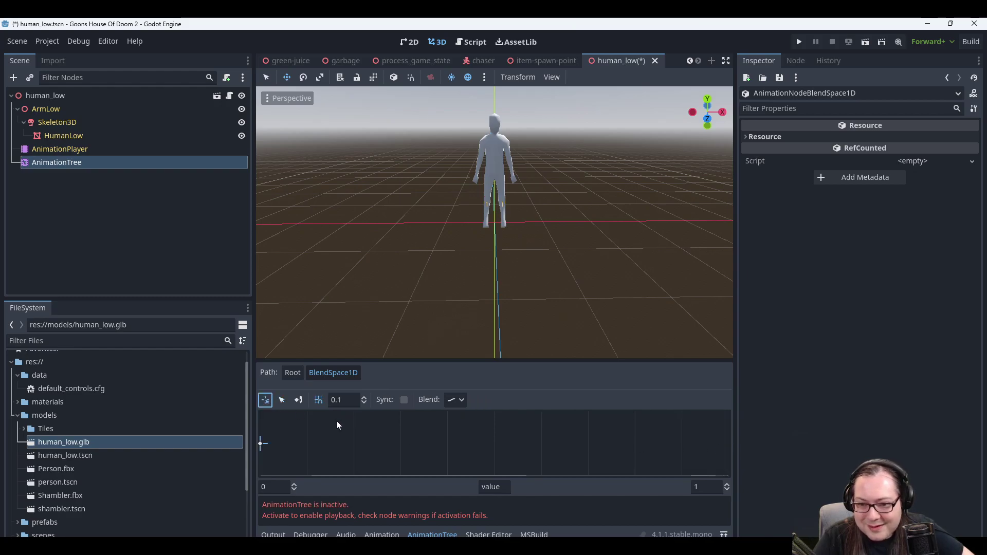
left_click(728, 445)
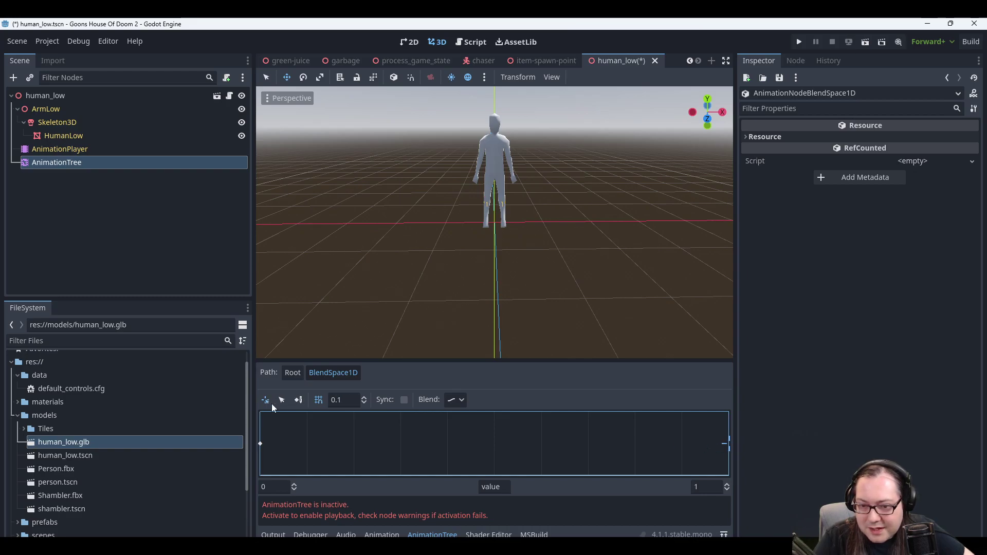
left_click(282, 400)
right_click(728, 444)
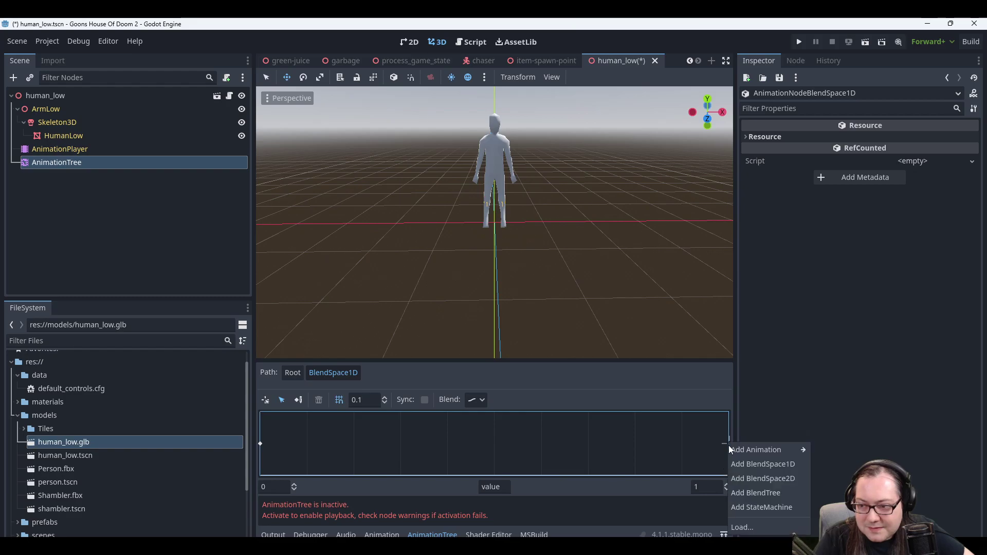
mouse_move(733, 448)
left_click(835, 461)
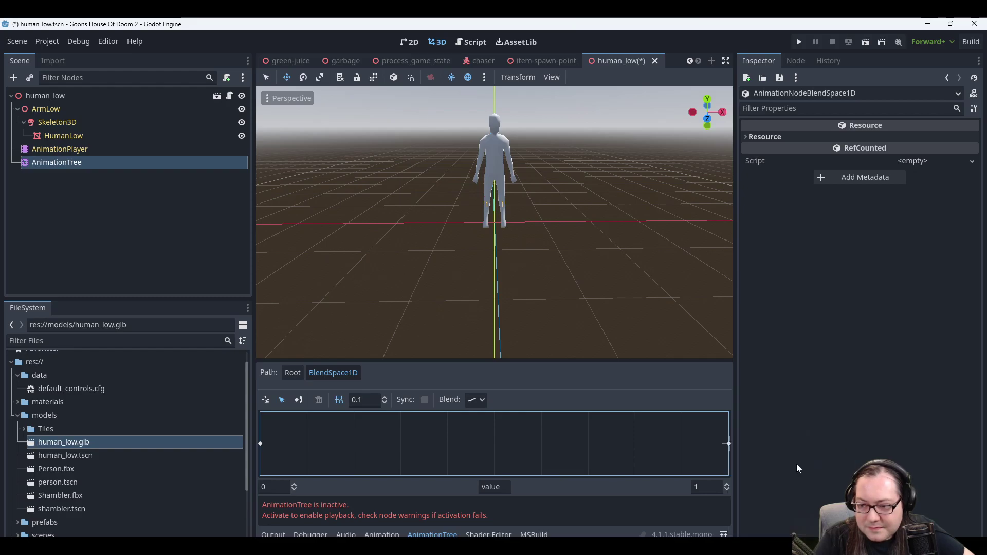
left_click(729, 443)
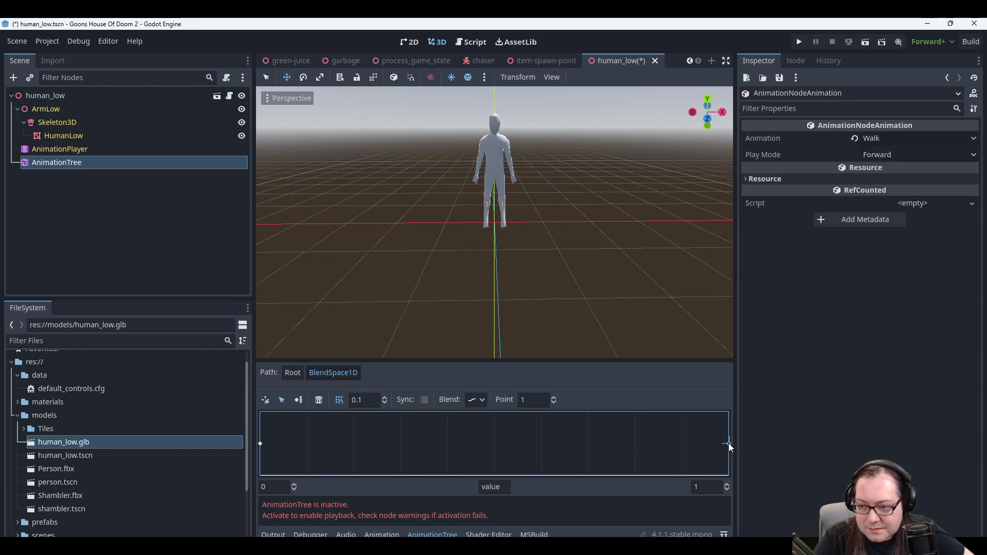
left_click(261, 443)
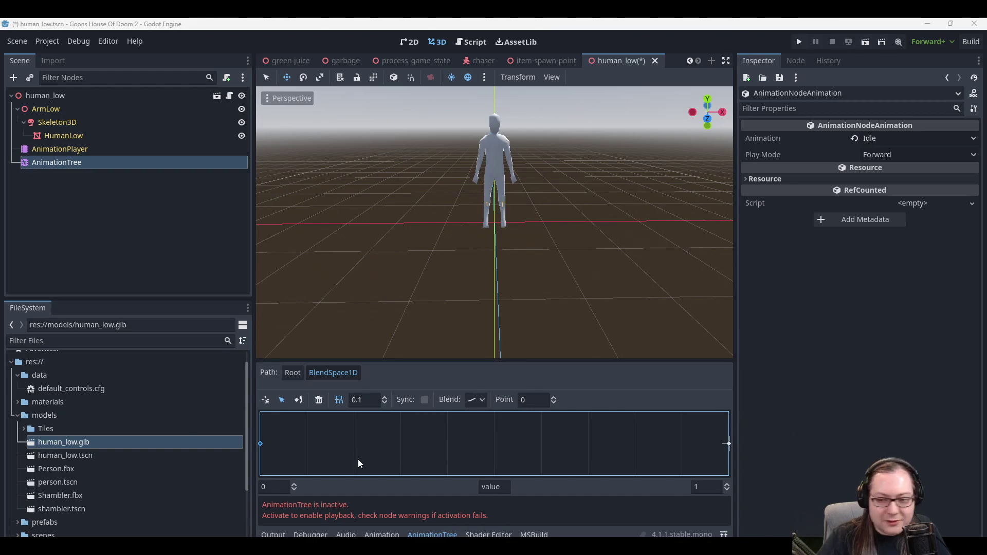
left_click(265, 399)
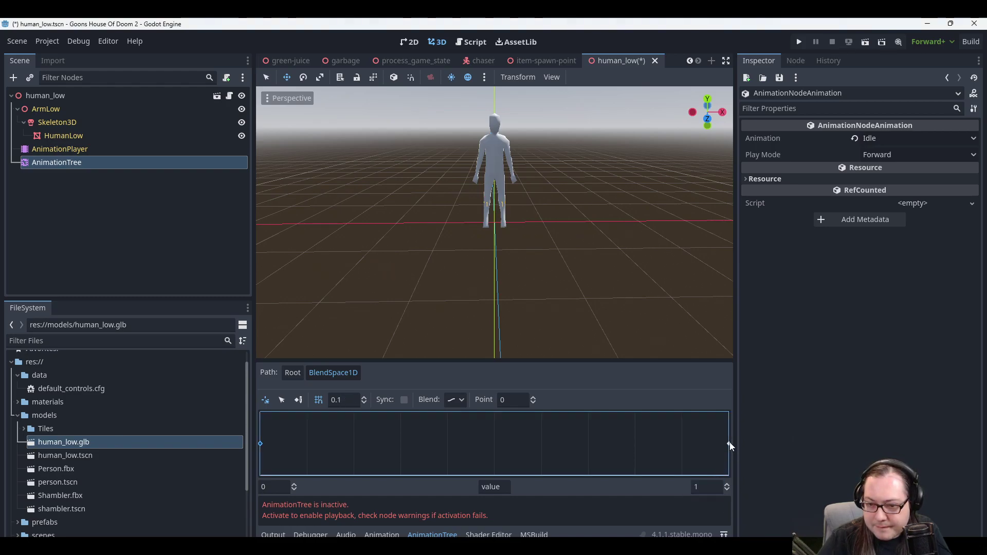
left_click(282, 399)
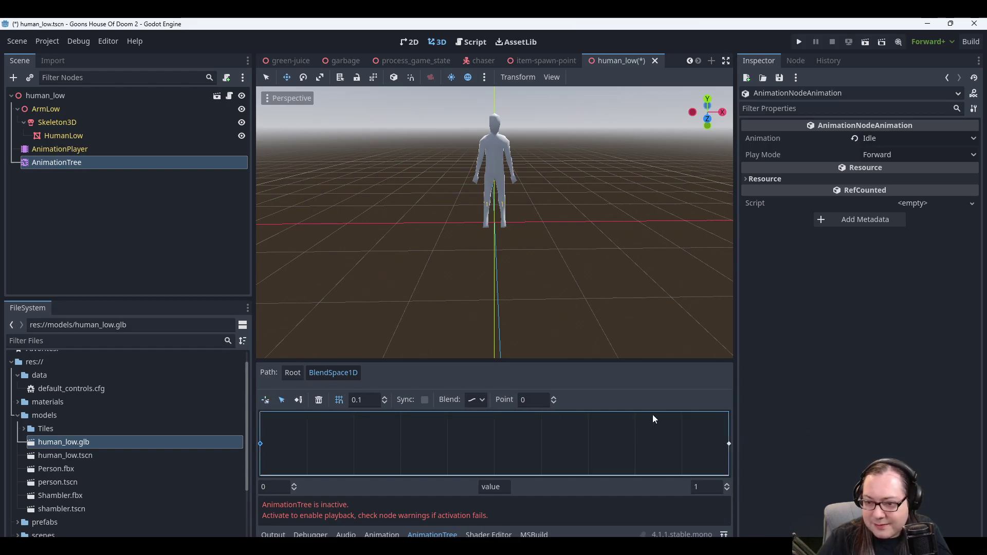
left_click(729, 443)
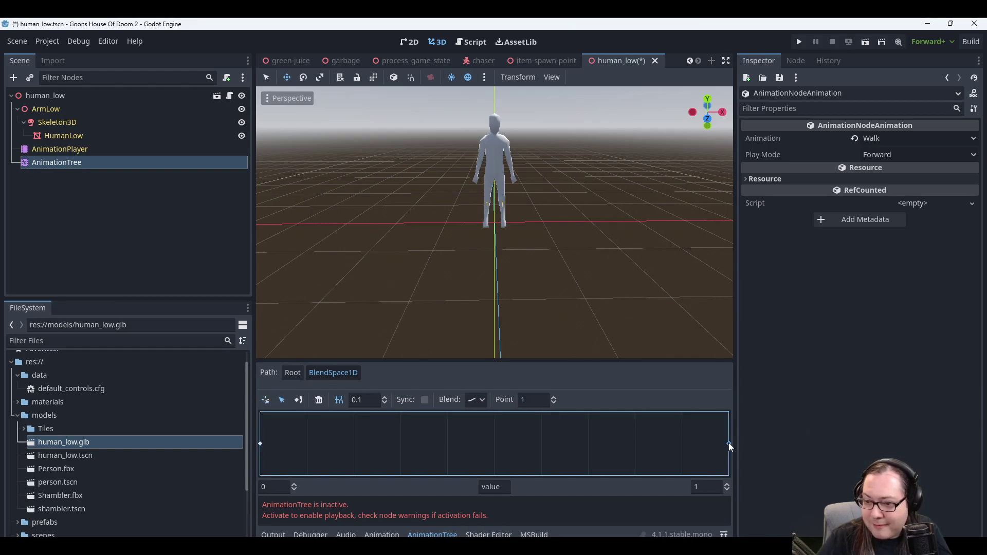
left_click(261, 443)
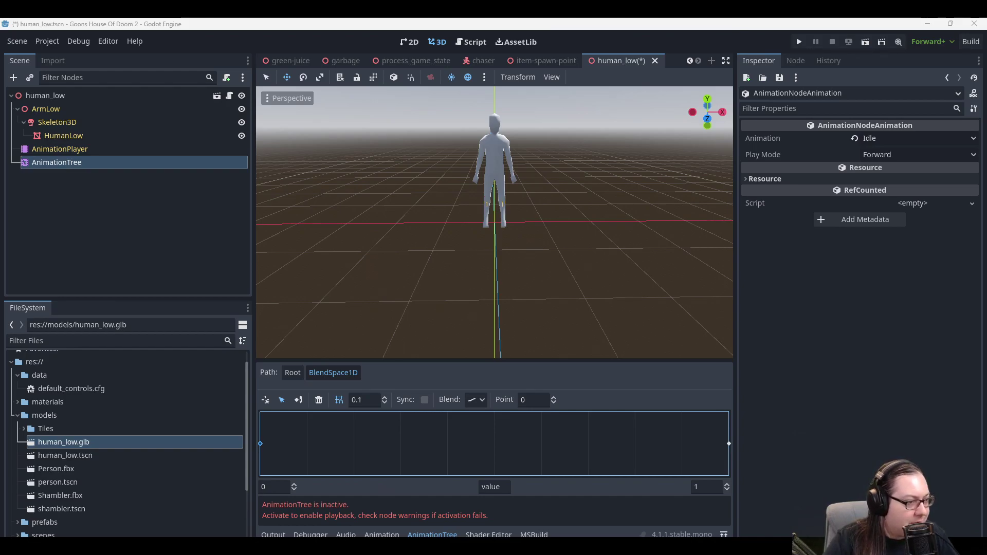
Set the BlendSpace1D blend value to 0 and connect the node into Output.
left_click(293, 373)
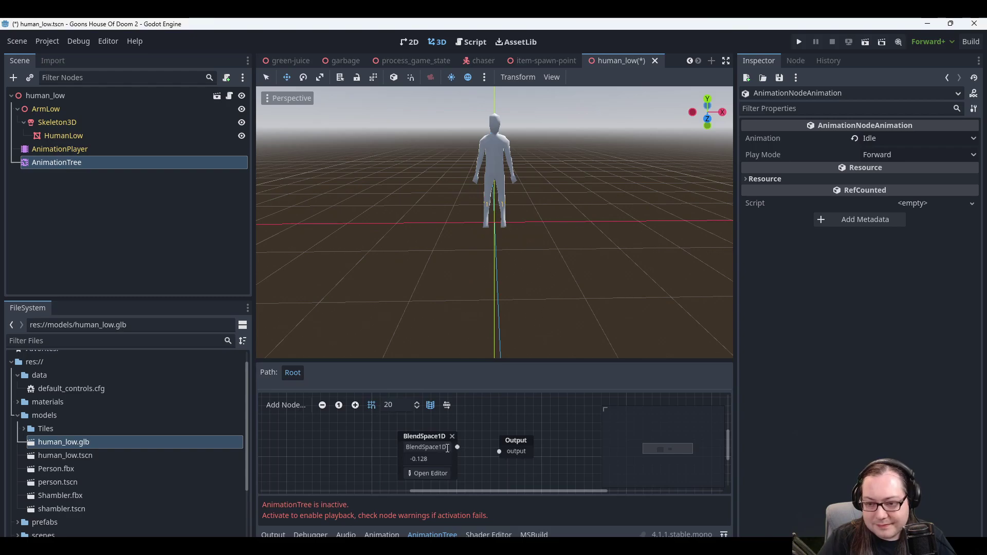
left_click(430, 437)
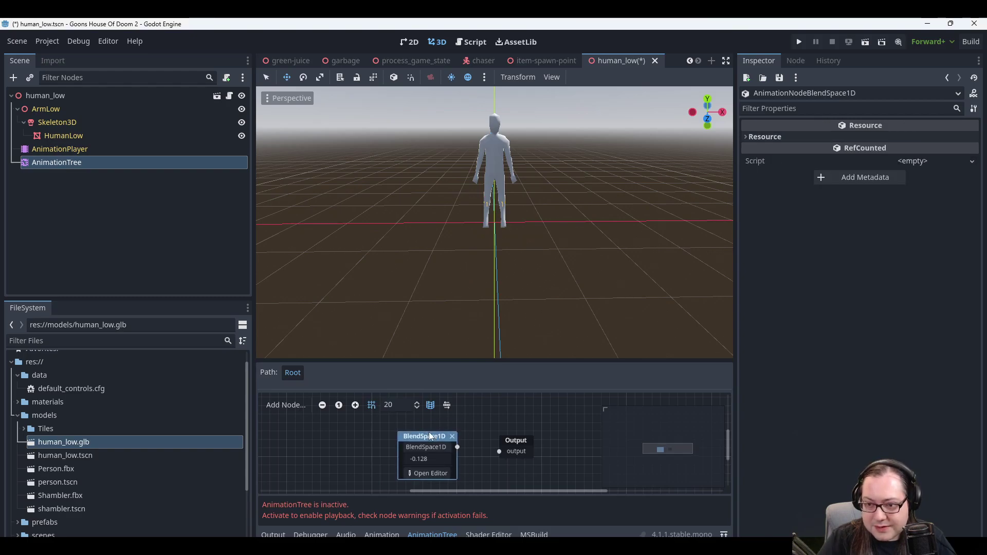
left_click(419, 460)
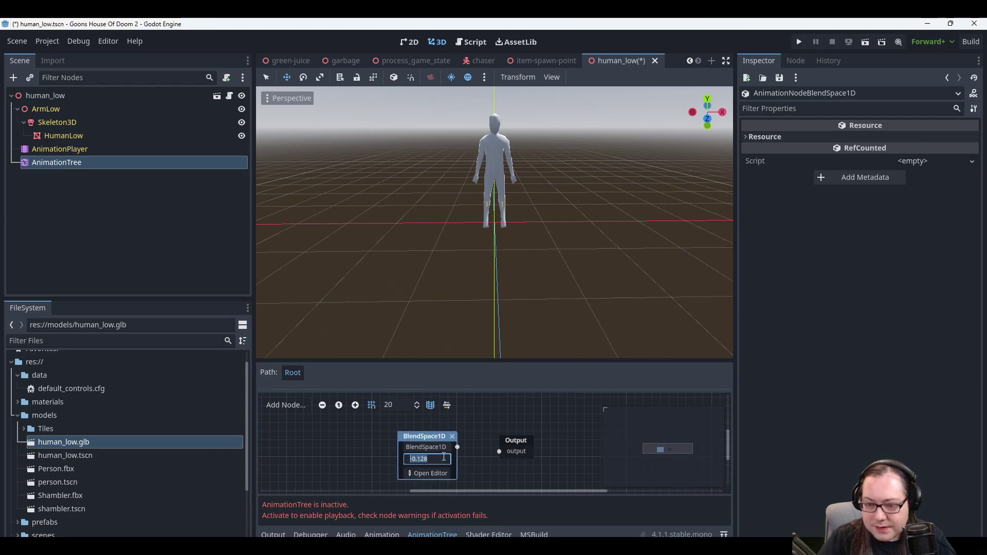
type("0")
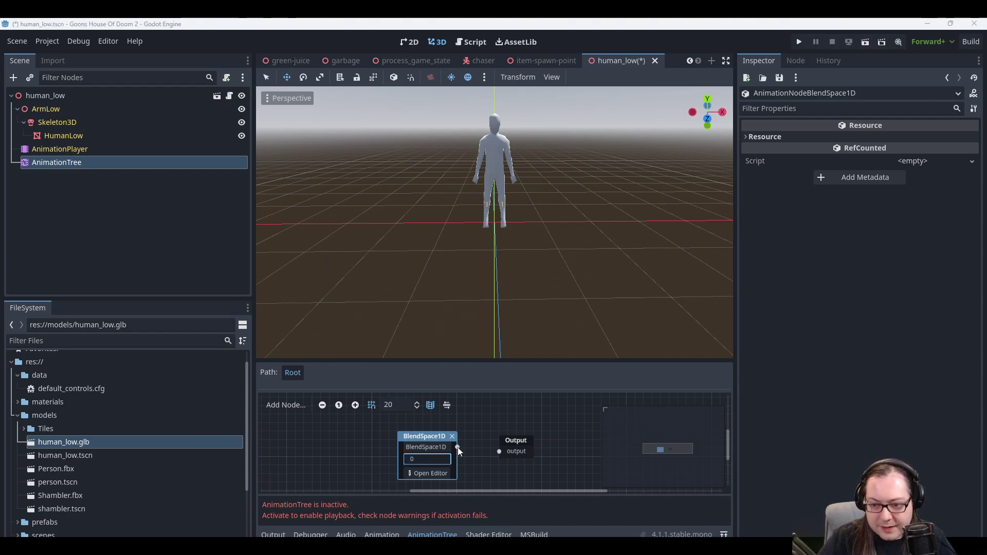
left_click_drag(457, 447, 500, 451)
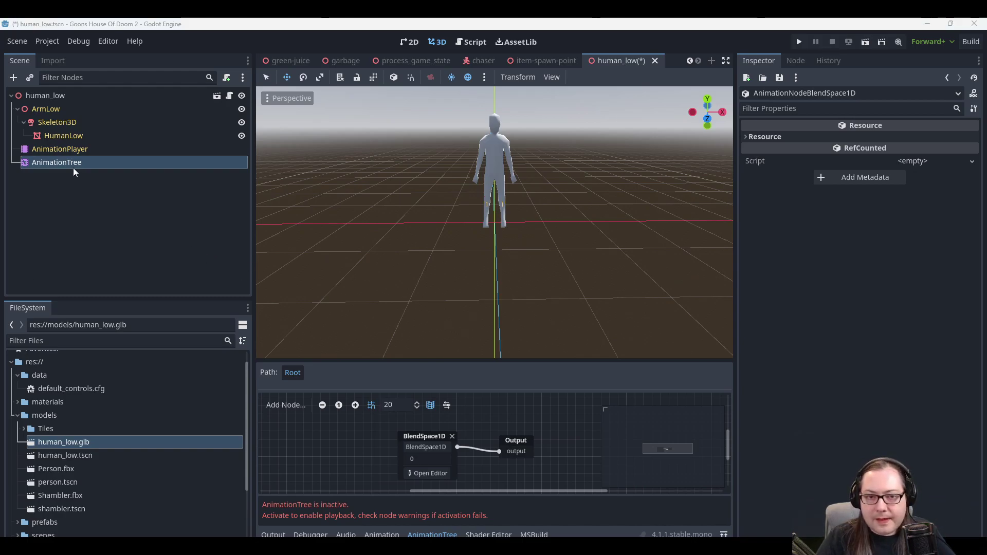
Make the AnimationTree active and save the human_low scene.
left_click(55, 163)
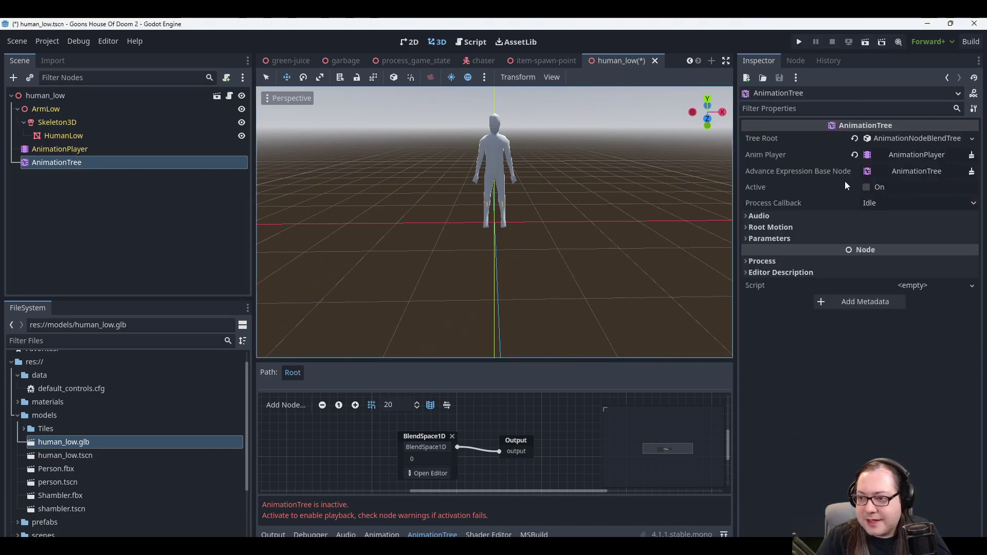
left_click(866, 188)
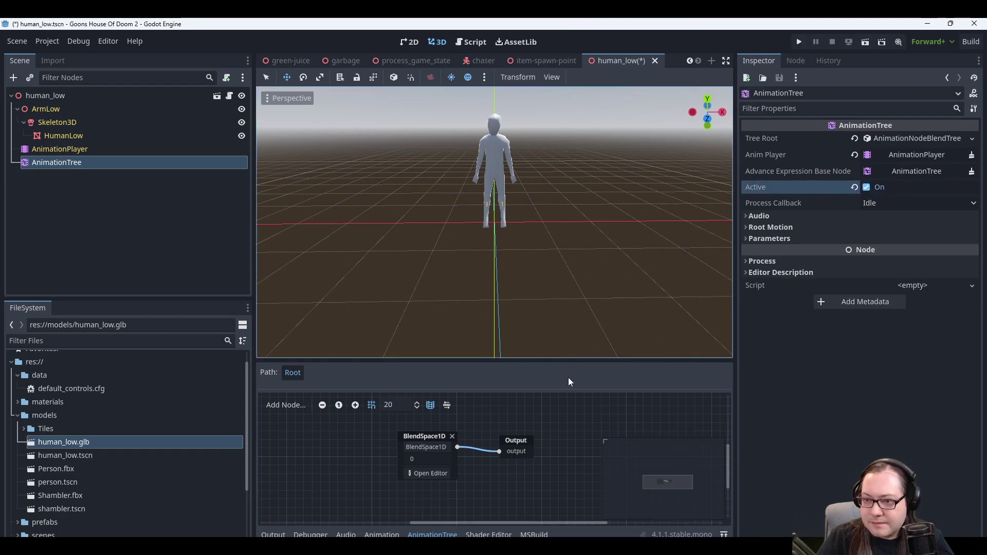
key("ctrl+s")
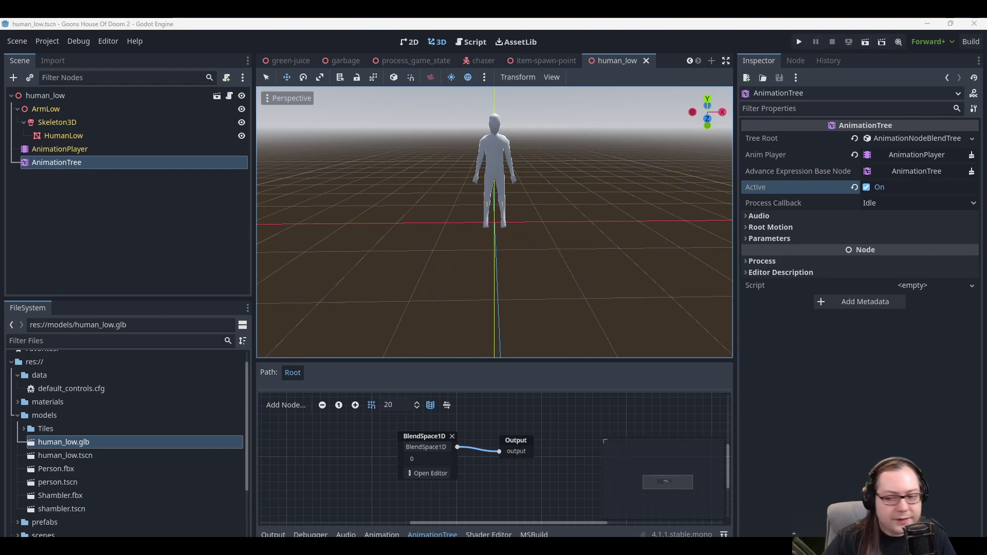
Add `[Export] private AnimationTree _tree;` below the _player field and save AnimationTest.cs.
key("alt+Tab")
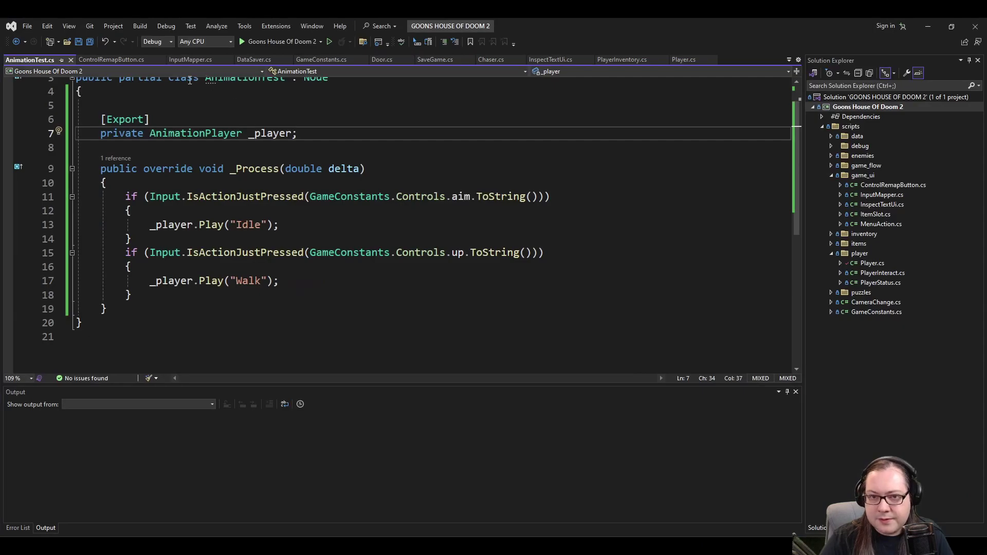
scroll(221, 207, "up", 1)
key("Return")
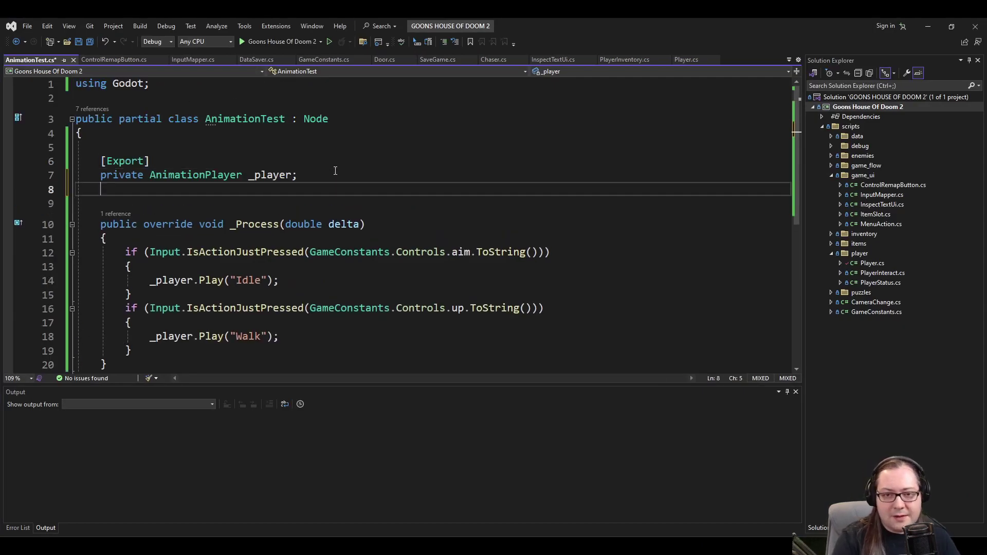
type("[Export]")
key("Return")
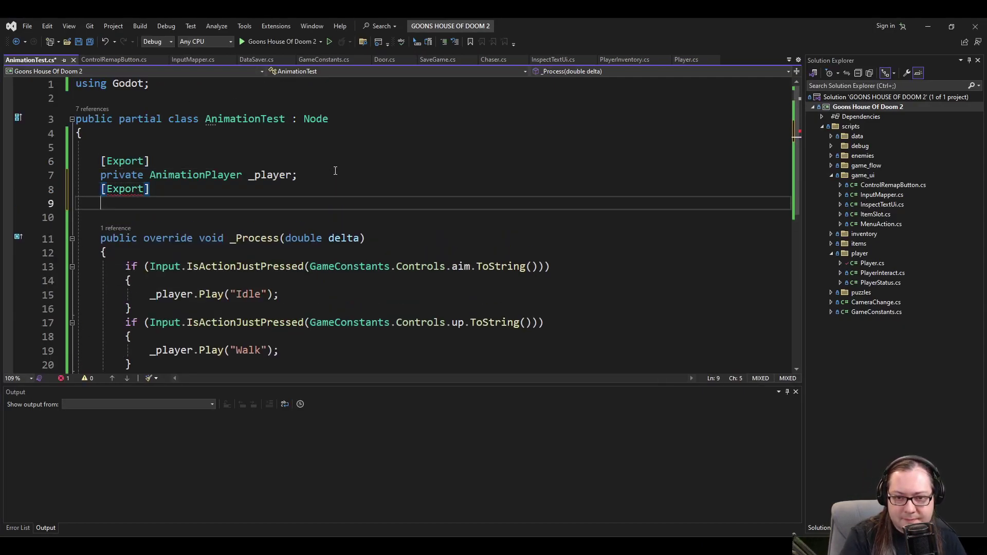
type("private Animation")
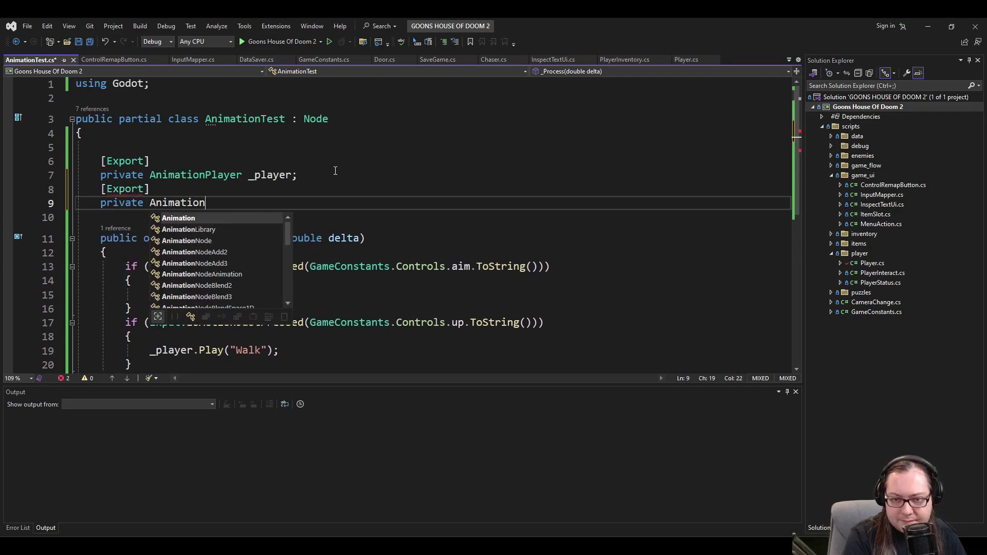
type("Tree _tree;")
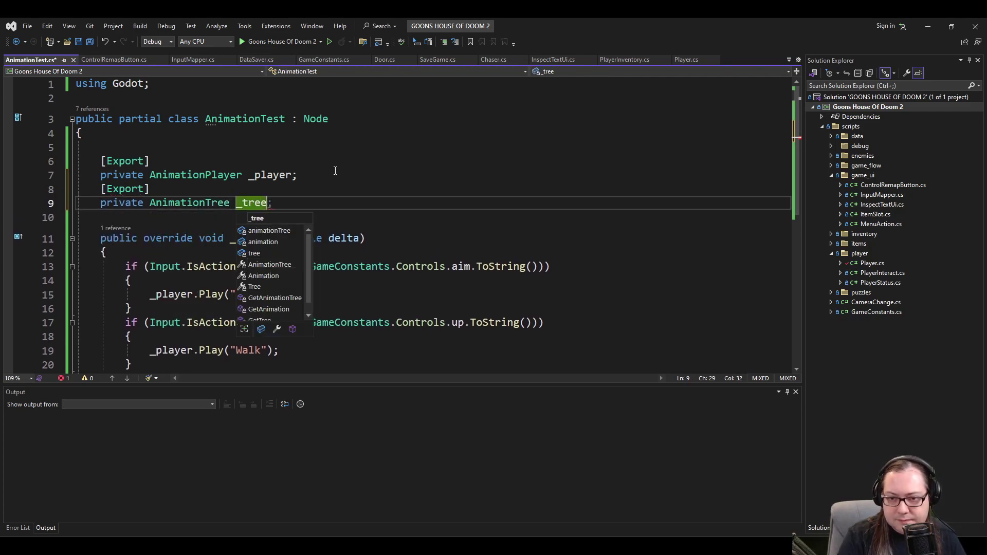
key("Down")
key("Down")
key("ctrl+s")
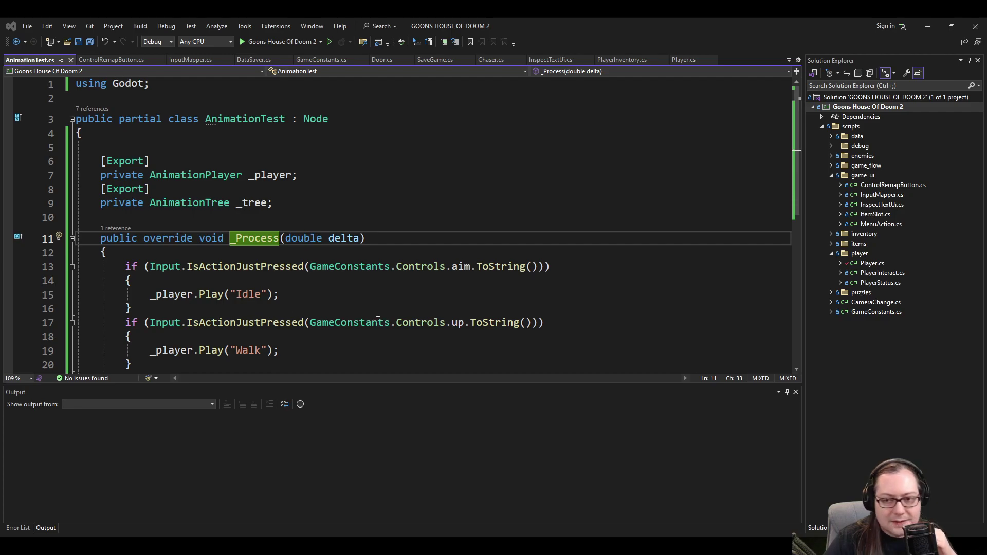
Start a `_tree.Property` line at the end of _Process and browse its IntelliSense suggestions.
scroll(379, 320, "down", 2)
left_click(336, 278)
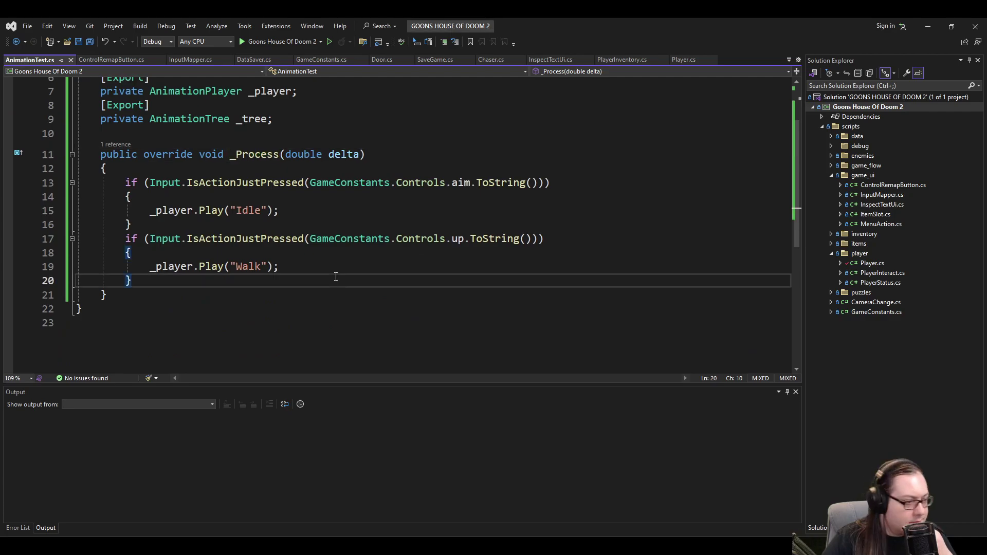
key("Return")
key("Return")
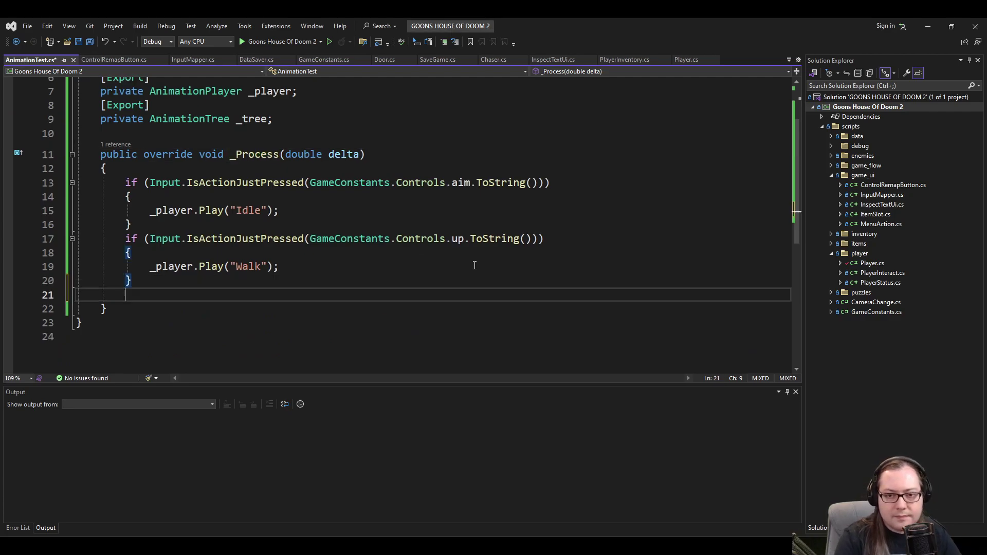
type("_tree.")
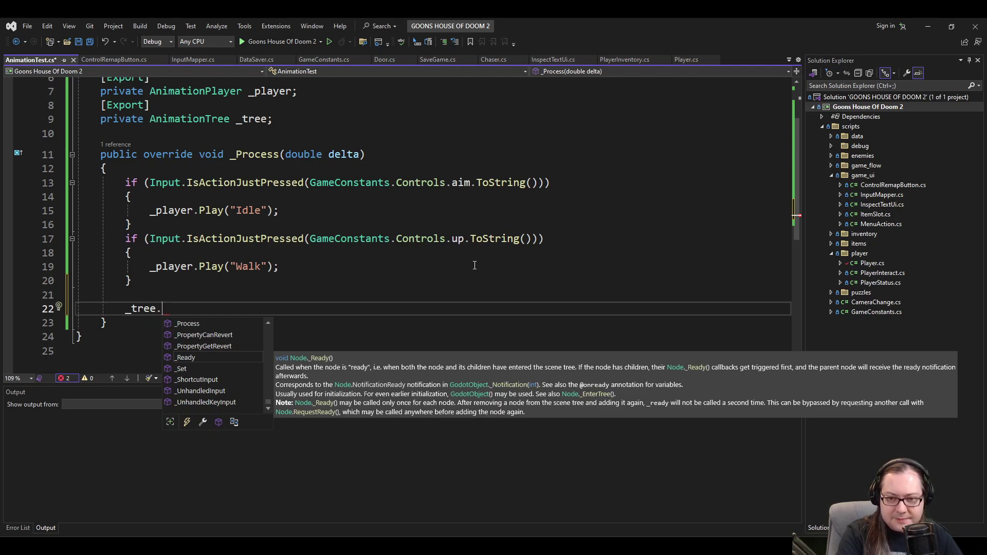
type("Property")
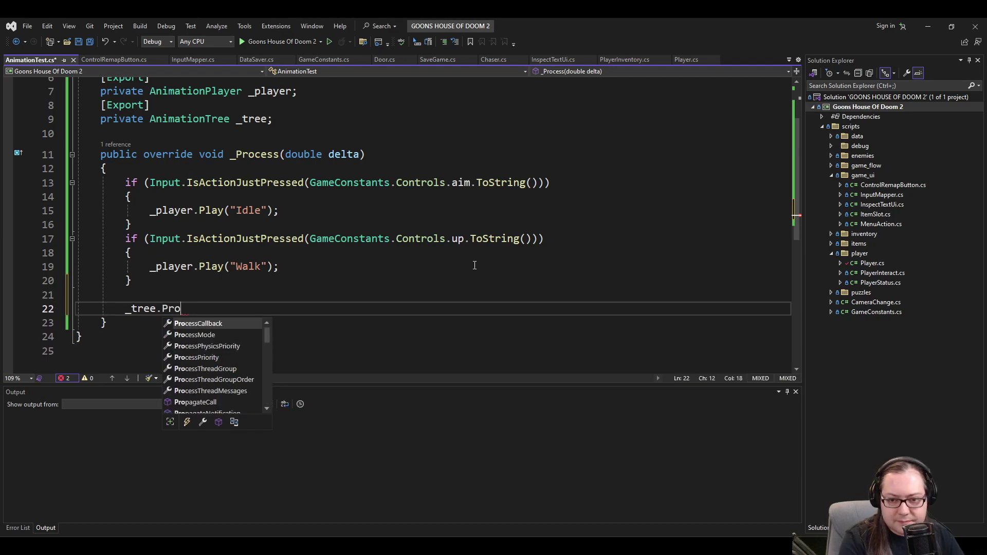
key("Down")
key("Down")
key("Down")
key("Down")
key("Down")
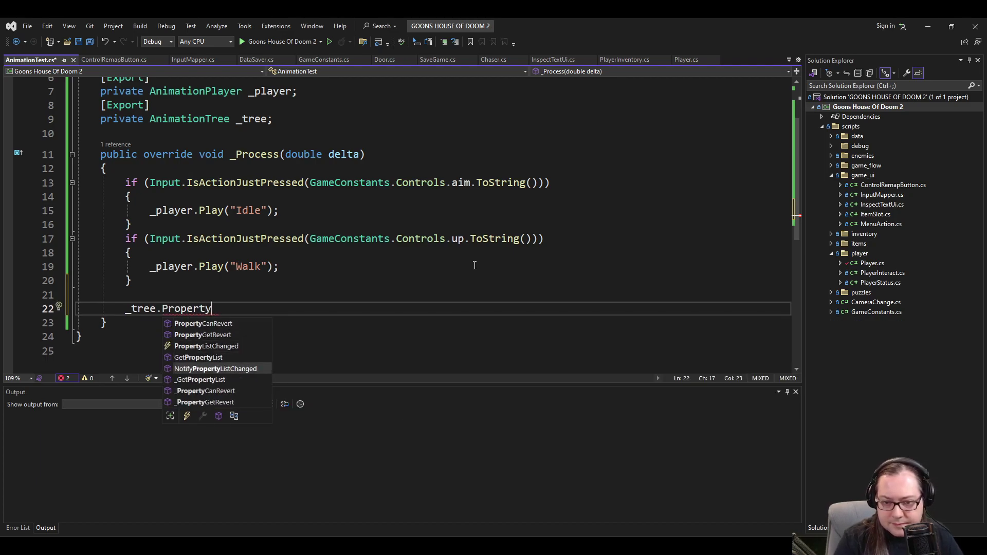
key("Up")
key("Up")
key("Up")
key("Up")
key("Up")
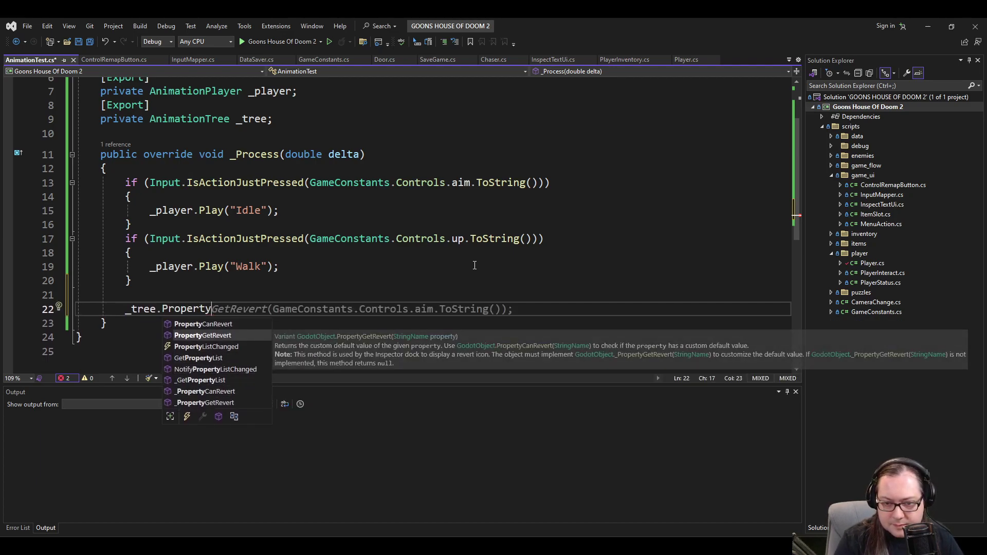
key("Down")
key("Up")
key("Up")
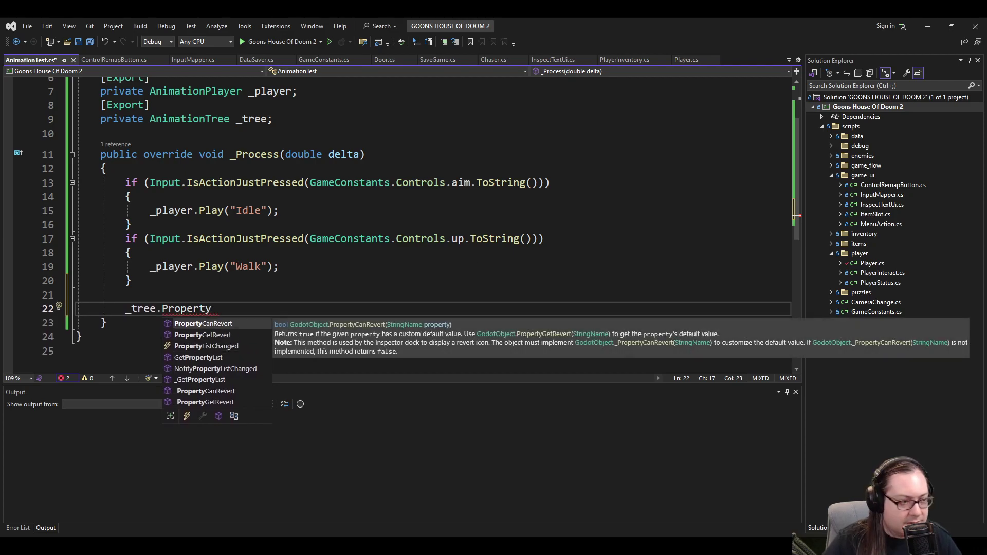
key("Escape")
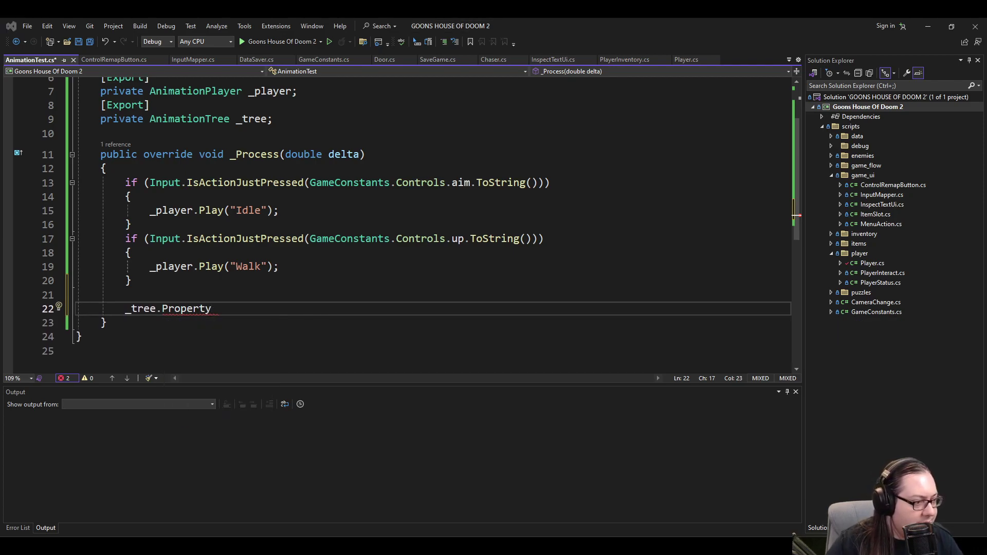
Rewrite the line as `_tree.Set("", 420);` and save AnimationTest.cs.
double_click(186, 309)
type("S")
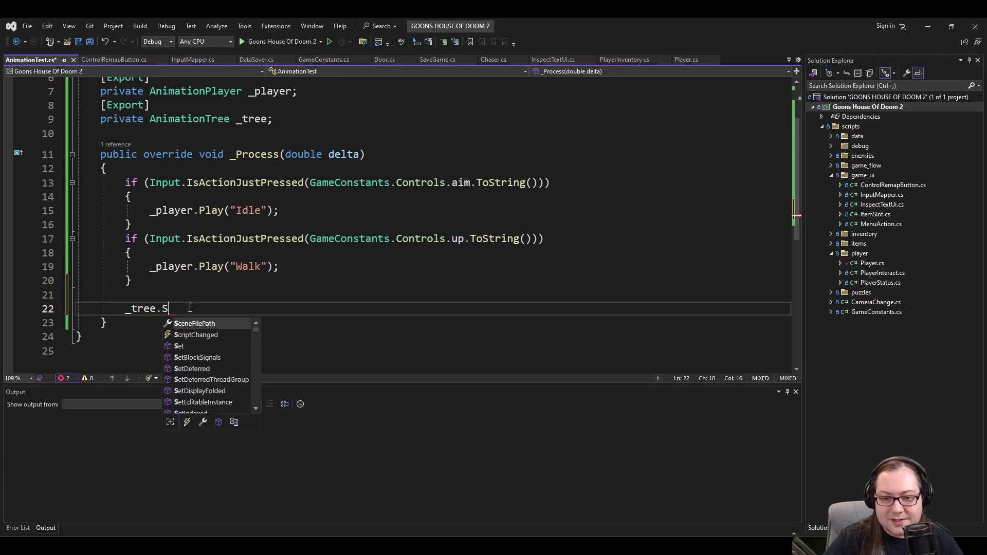
type("et(\"")
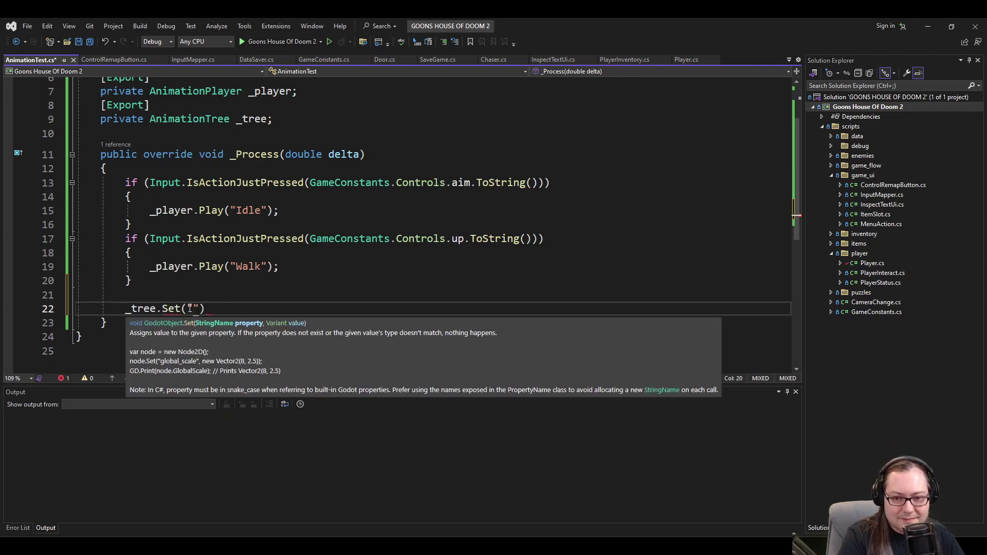
type("parame")
key("BackSpace")
key("BackSpace")
key("BackSpace")
key("BackSpace")
key("BackSpace")
key("BackSpace")
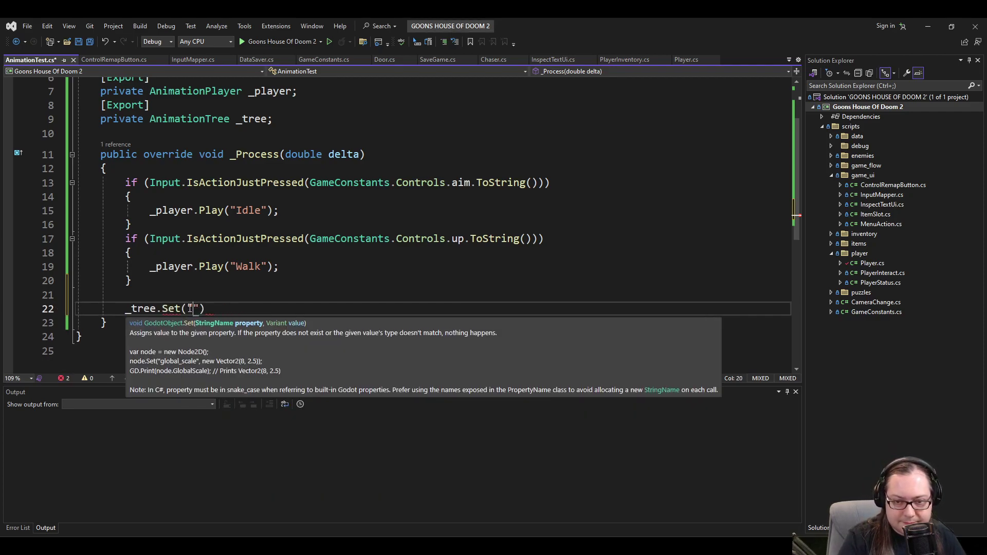
type("\", ")
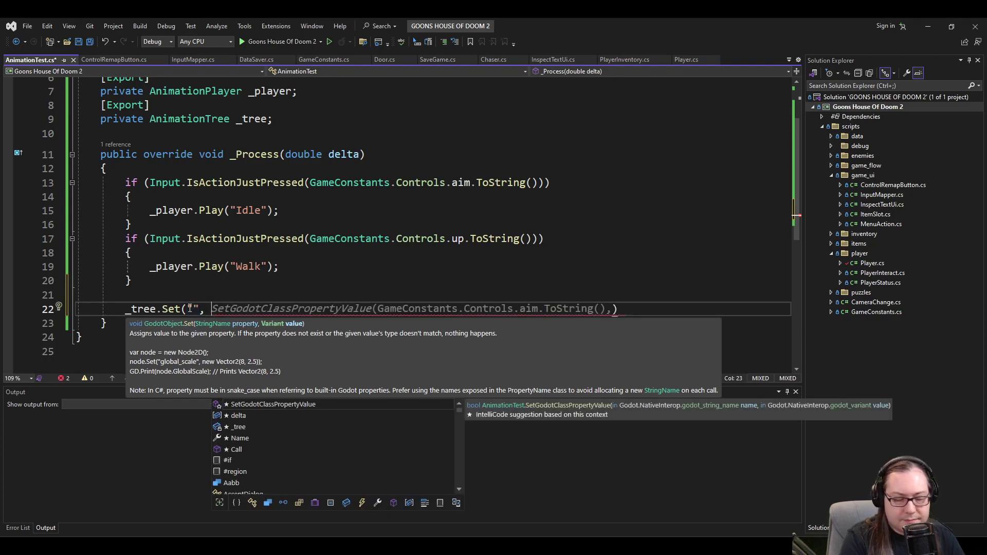
type("420);")
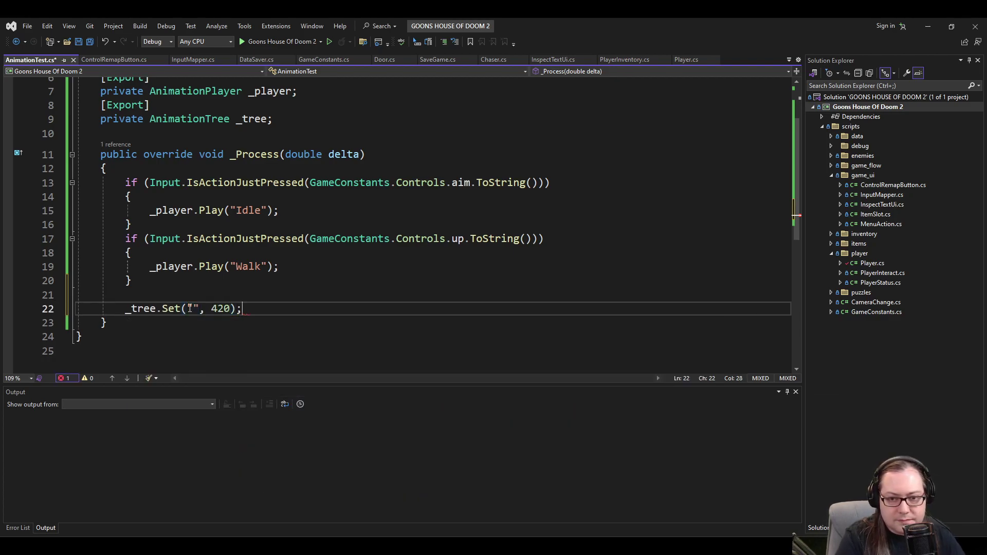
key("ctrl+s")
left_click(217, 291)
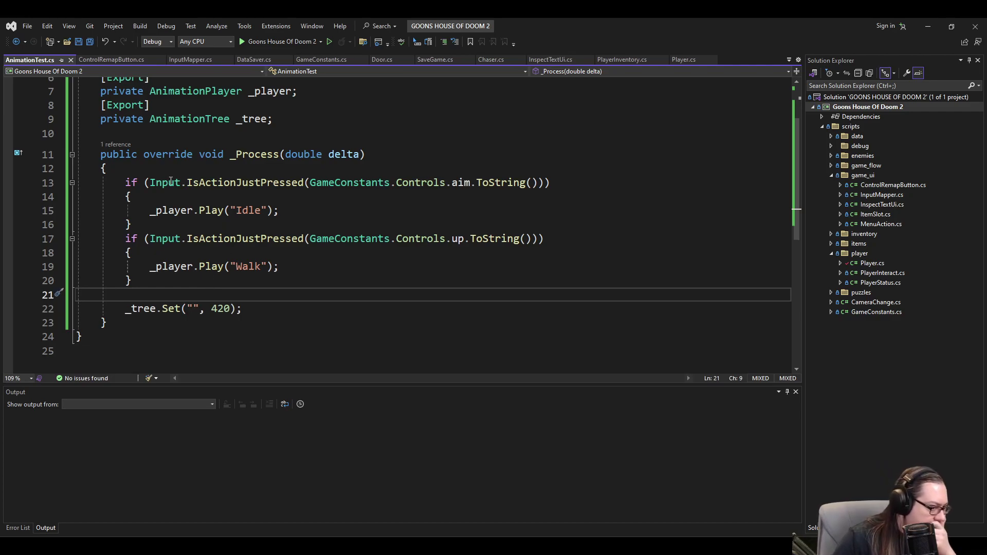
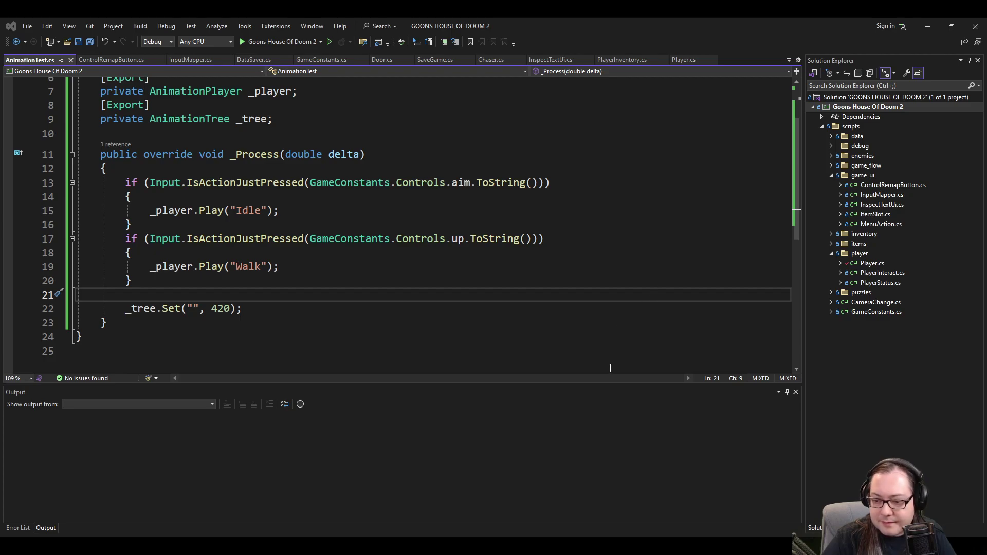
Copy the AnimationTree's Parameters > Blend Space 1d > Blend Position property path.
key("alt+Tab")
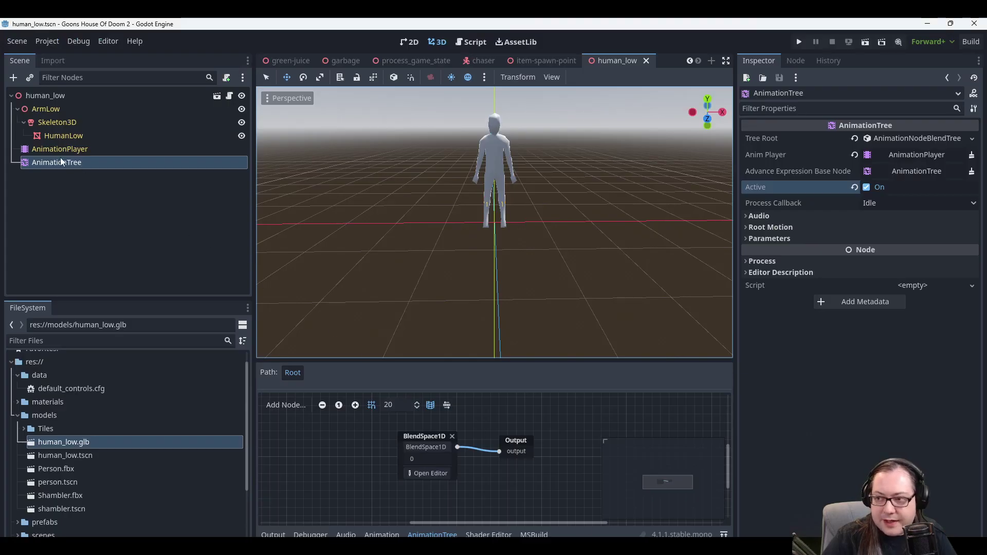
left_click(767, 238)
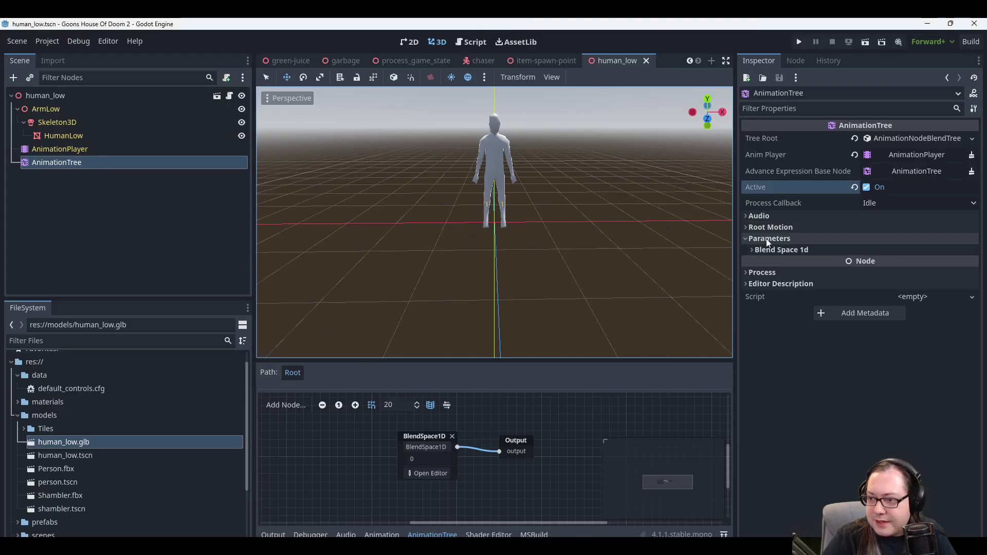
left_click(772, 250)
right_click(793, 266)
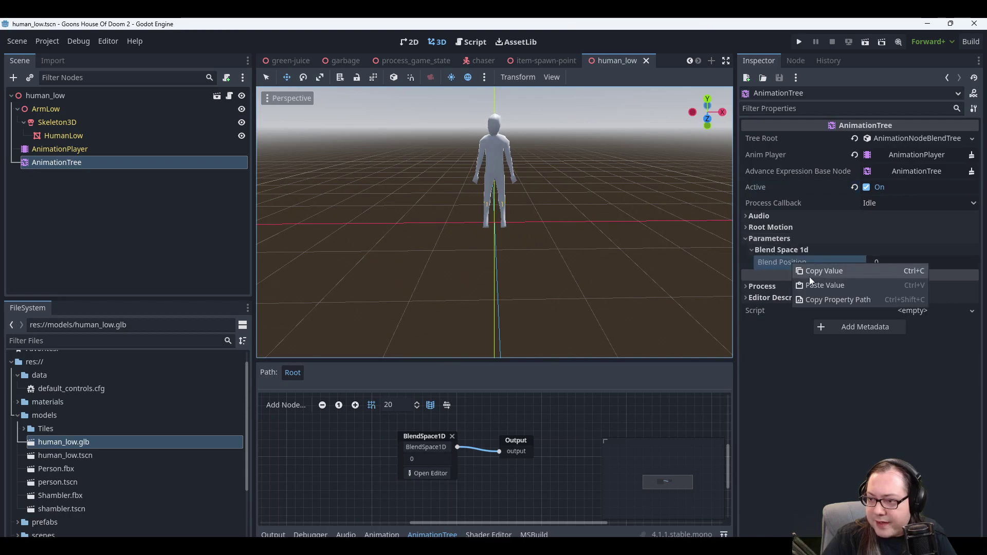
left_click(833, 301)
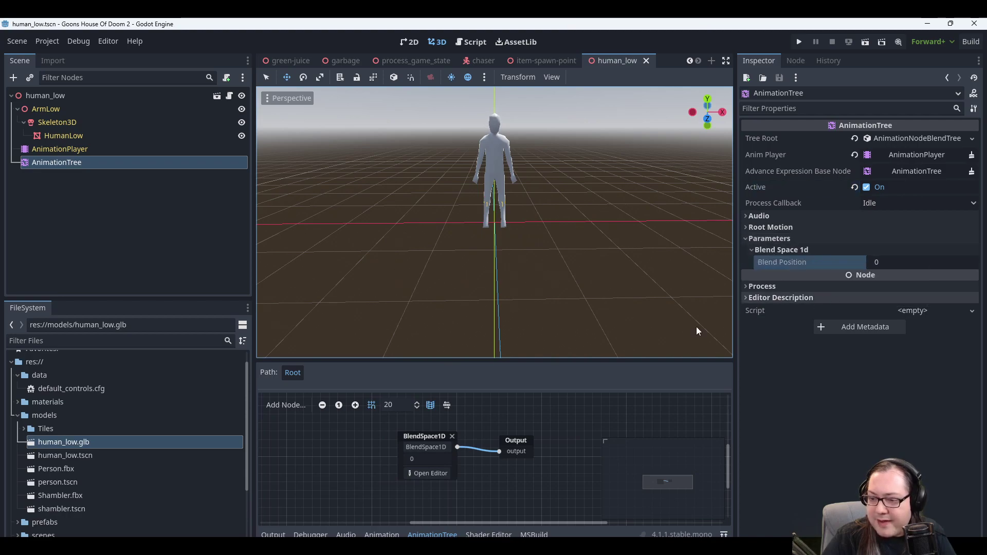
key("alt+Tab")
Paste the blend_position property path into the empty _tree.Set quotes and save.
left_click(190, 308)
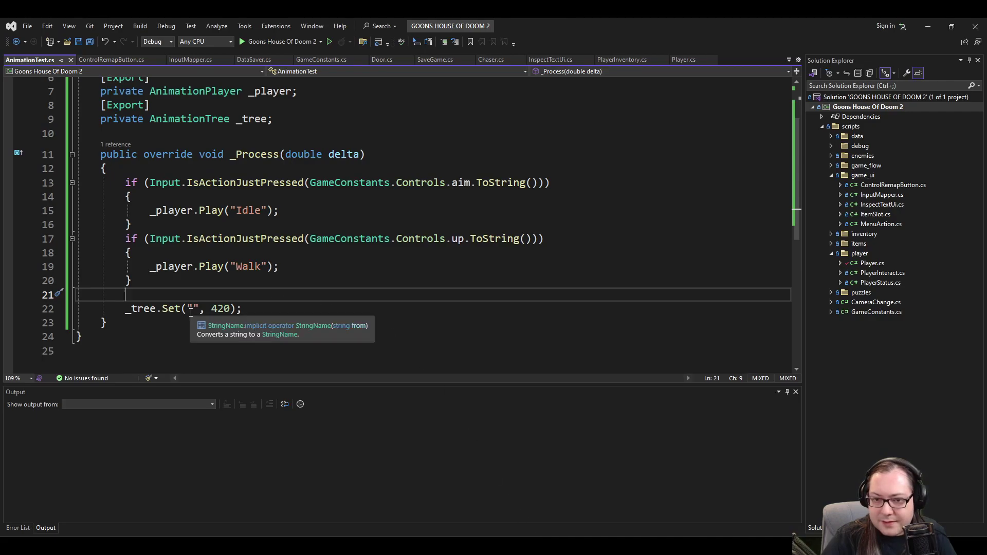
key("ctrl+v")
key("End")
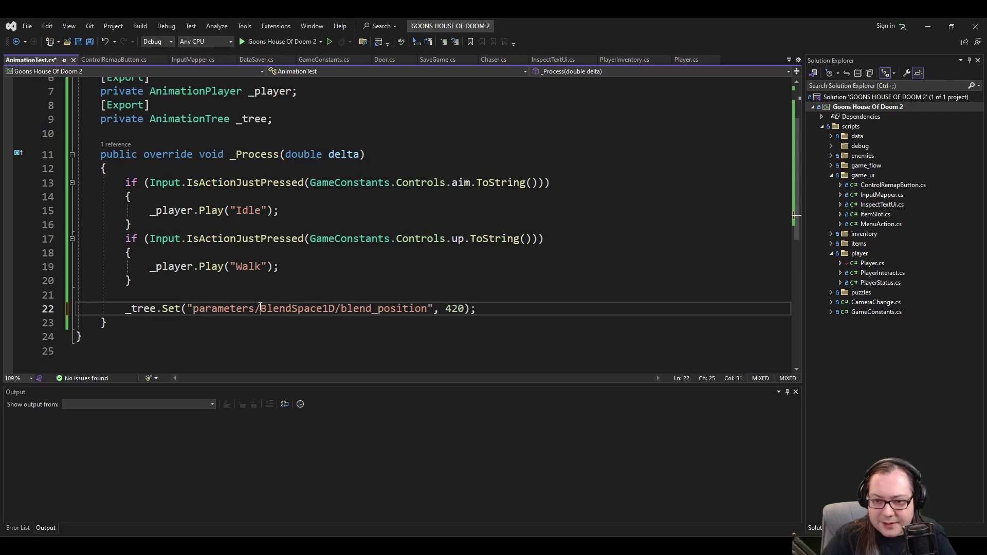
left_click(312, 294)
key("ctrl+s")
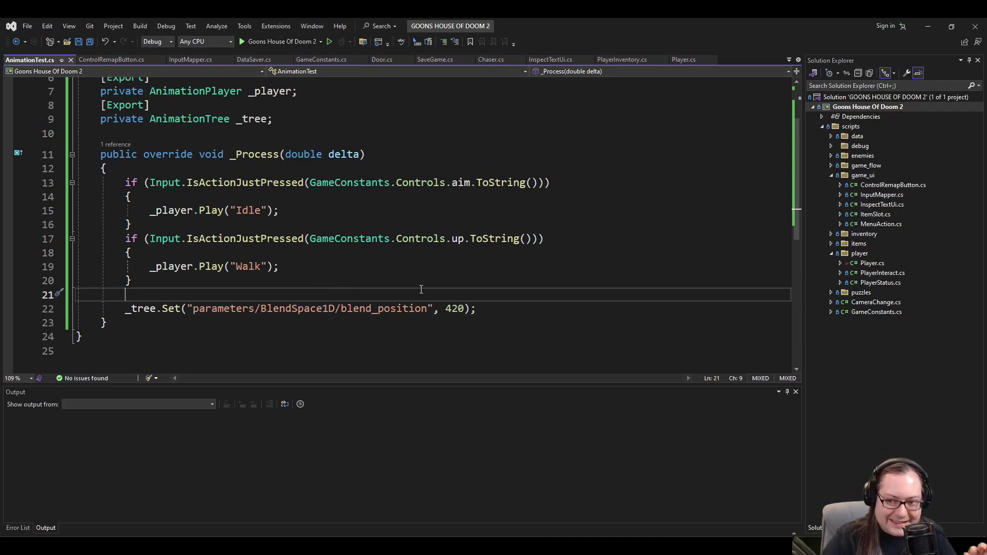
Move the _tree.Set blend line to just under the Walk call.
key("Down")
type("//")
key("End")
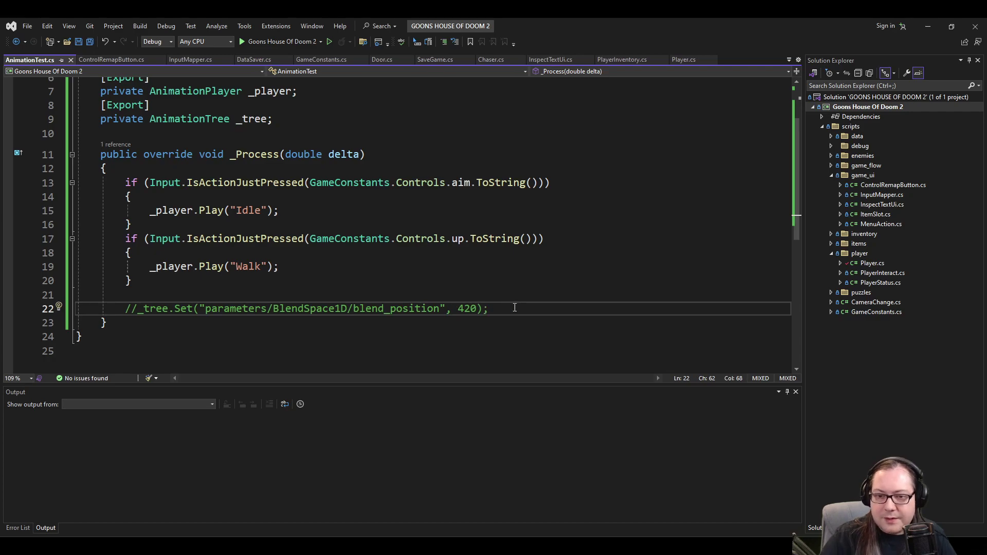
key("Home")
key("Delete")
key("Delete")
key("shift+End")
key("ctrl+x")
key("Up")
key("Up")
key("Up")
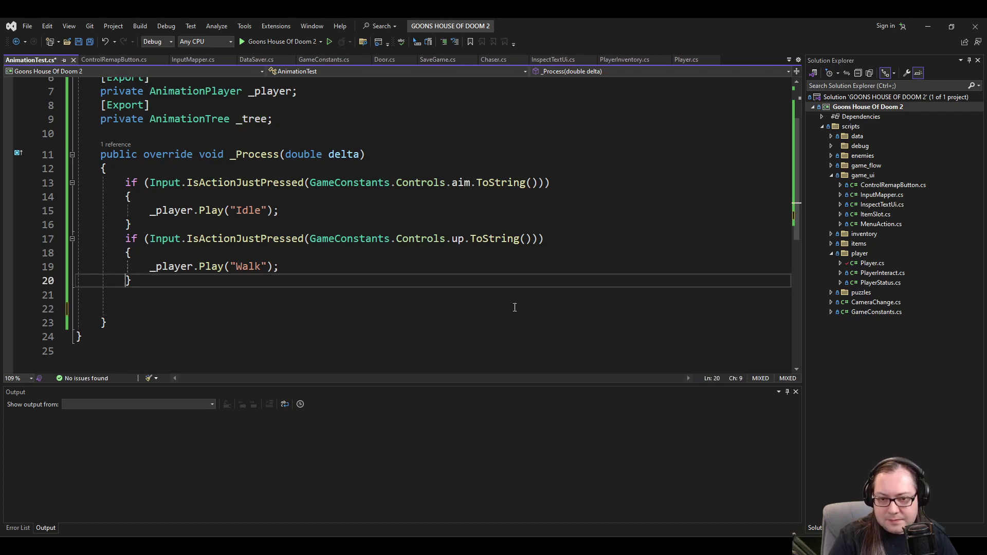
key("End")
key("Return")
key("ctrl+v")
Give the Walk blend line value 1 and duplicate it under Idle with value 0.
key("Left")
key("Left")
key("BackSpace")
key("BackSpace")
key("BackSpace")
type("1")
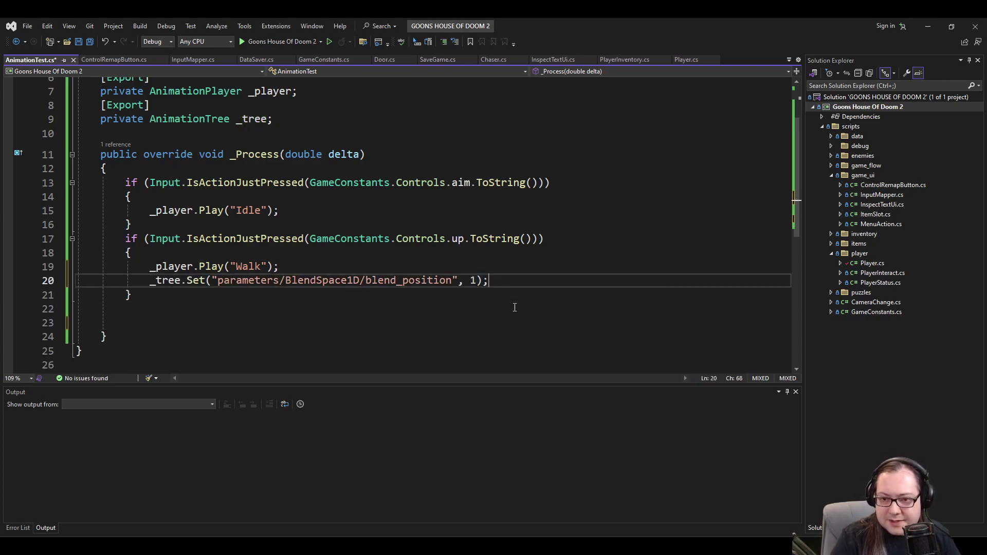
key("shift+Home")
key("ctrl+c")
key("Up")
key("Up")
key("Up")
key("Up")
key("Up")
key("End")
key("Return")
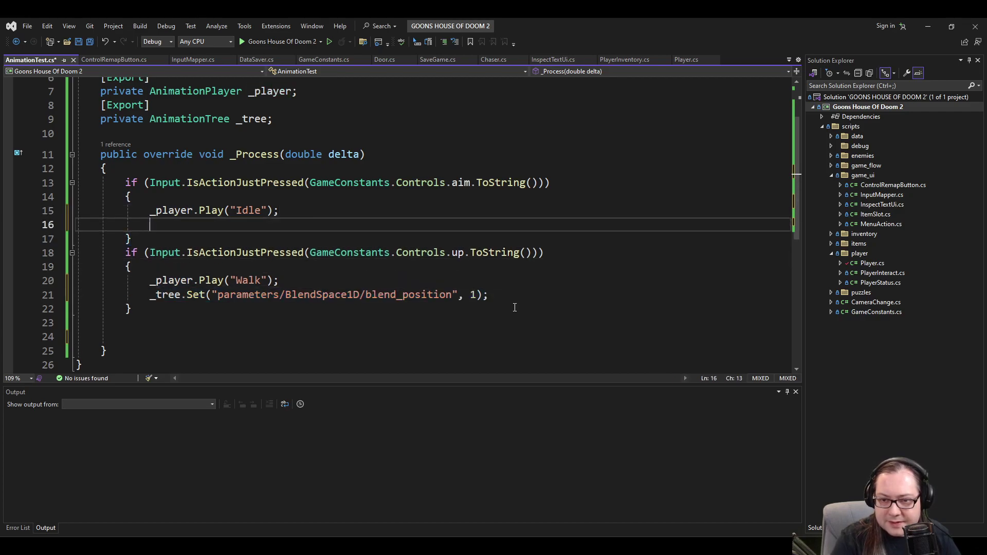
key("ctrl+v")
key("Left")
key("shift+Left")
type("0")
Comment out both blend_position lines and save AnimationTest.cs.
key("Home")
key("Home")
key("ctrl+k")
key("ctrl+c")
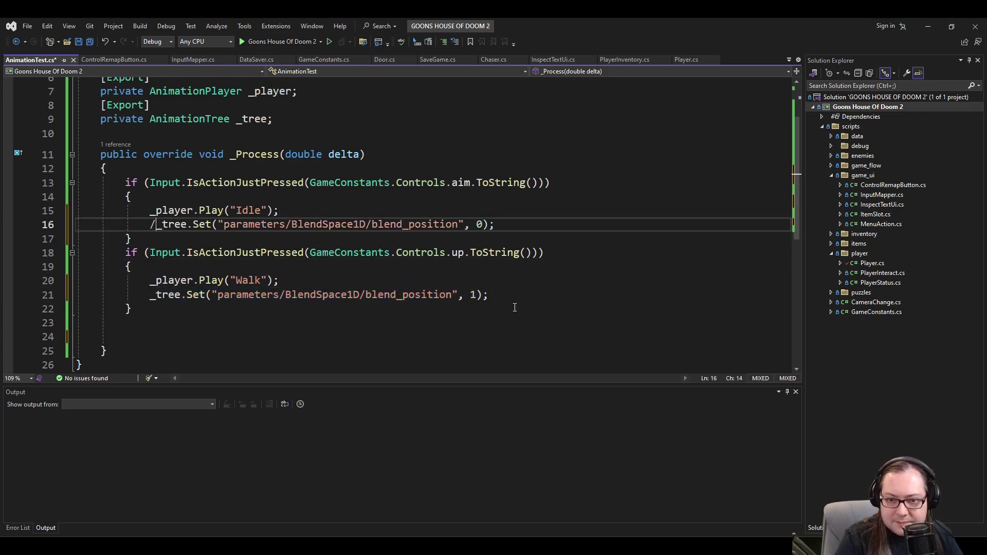
key("Down")
key("Down")
key("Down")
key("Down")
key("Down")
key("Home")
key("ctrl+k")
key("ctrl+c")
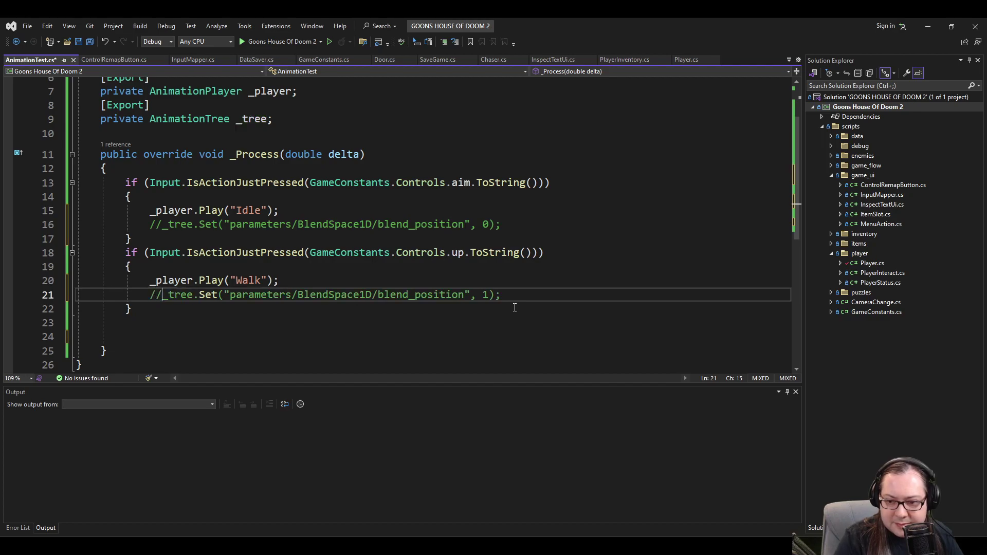
key("ctrl+s")
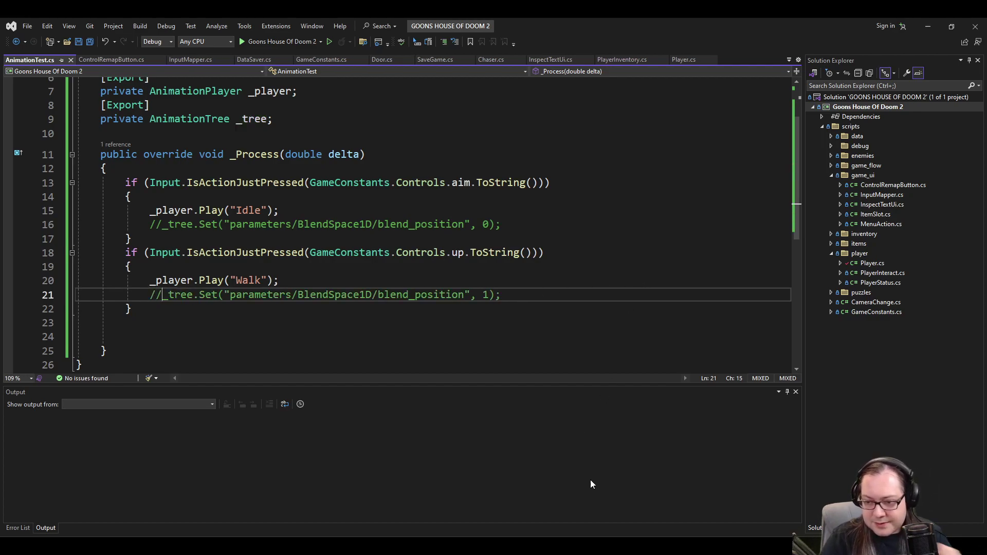
key("alt+Tab")
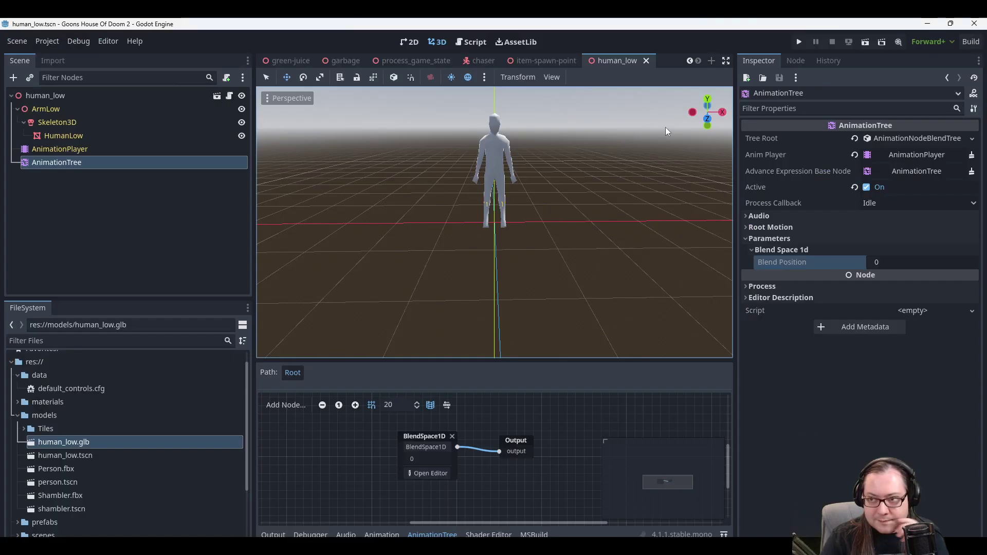
Test-run the game, then set human_low's Tree property to AnimationTree and save the scene.
left_click(798, 42)
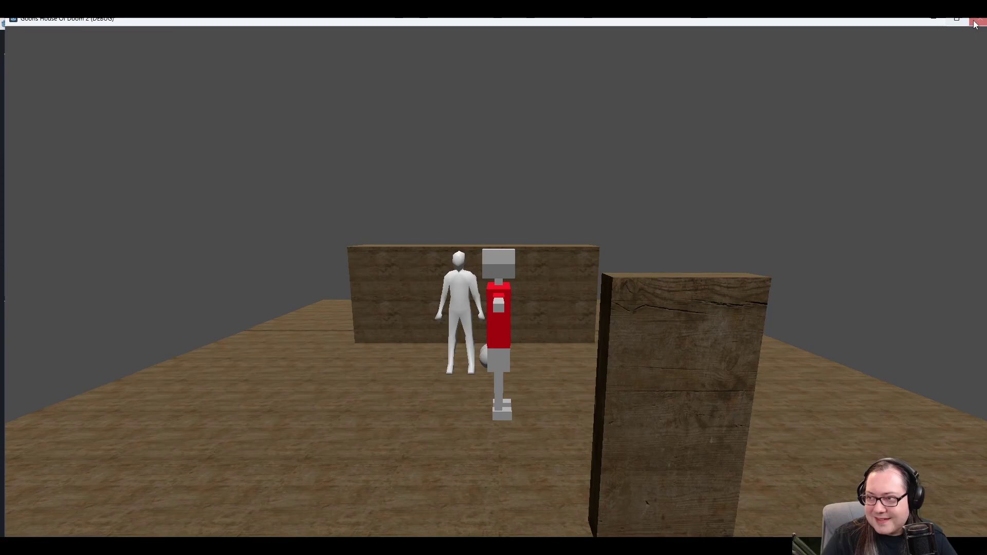
left_click(969, 19)
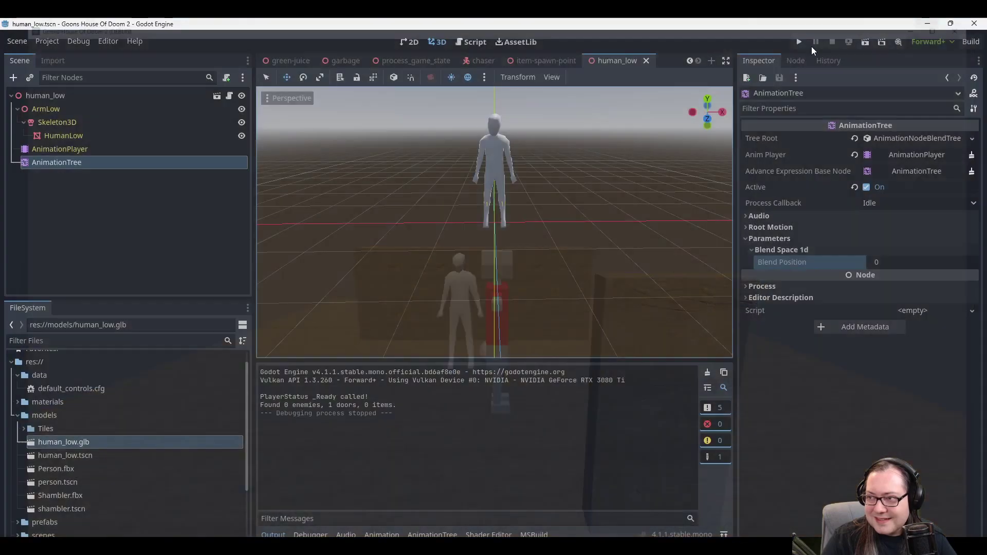
left_click(46, 96)
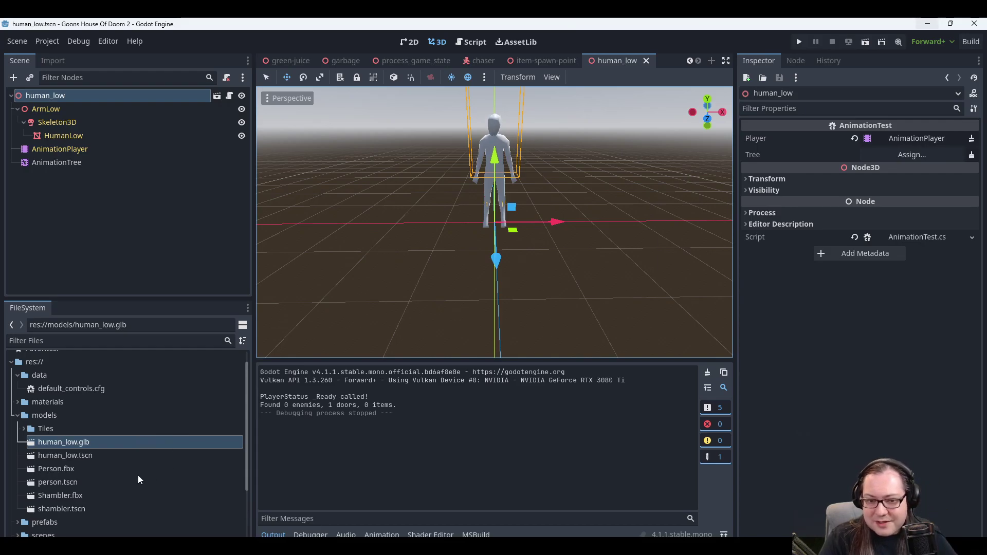
scroll(135, 465, "down", 2)
scroll(132, 450, "up", 2)
scroll(123, 443, "down", 1)
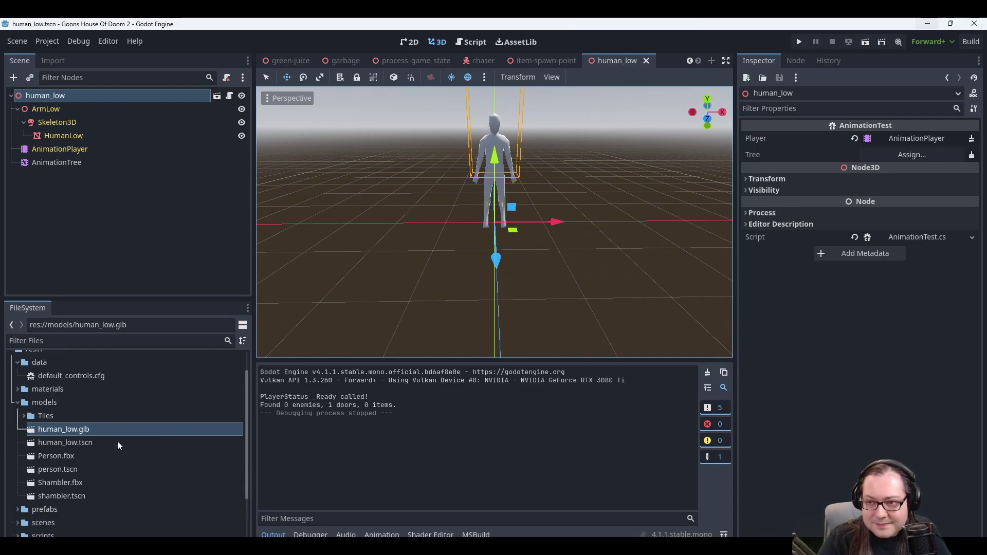
left_click_drag(72, 163, 920, 159)
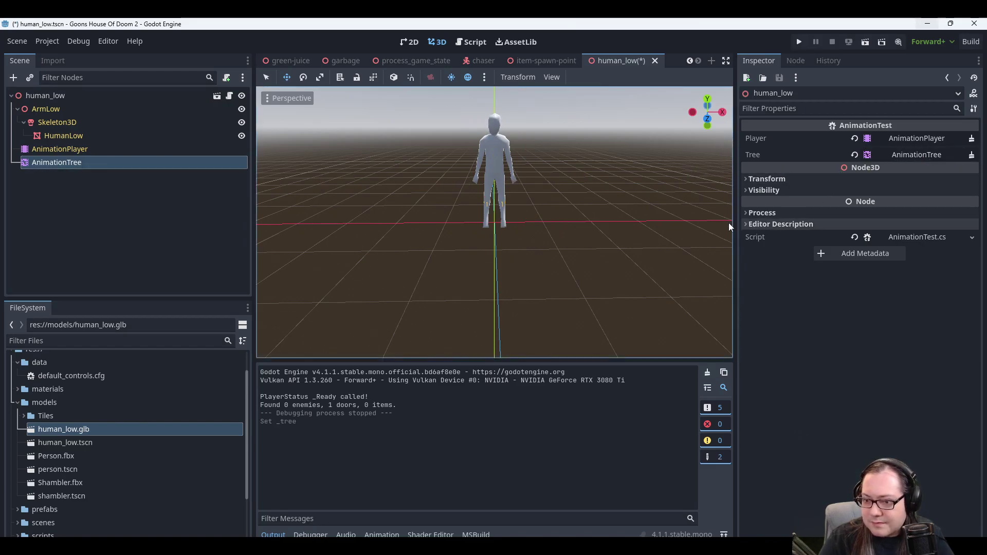
key("ctrl+s")
key("alt+Tab")
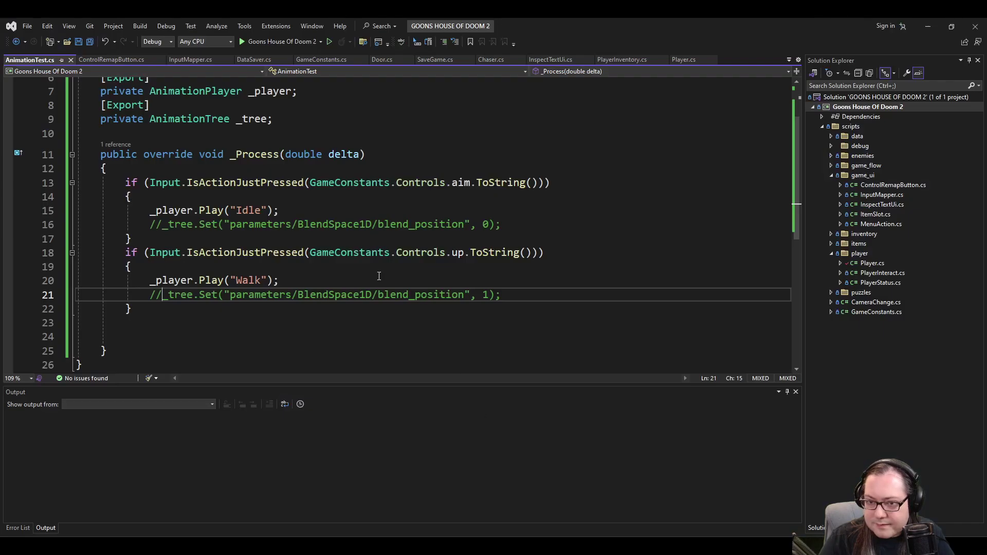
Uncomment the Idle blend line and comment out both _player.Play calls.
left_click(212, 227)
key("Home")
key("Delete")
key("Delete")
key("Up")
type("//")
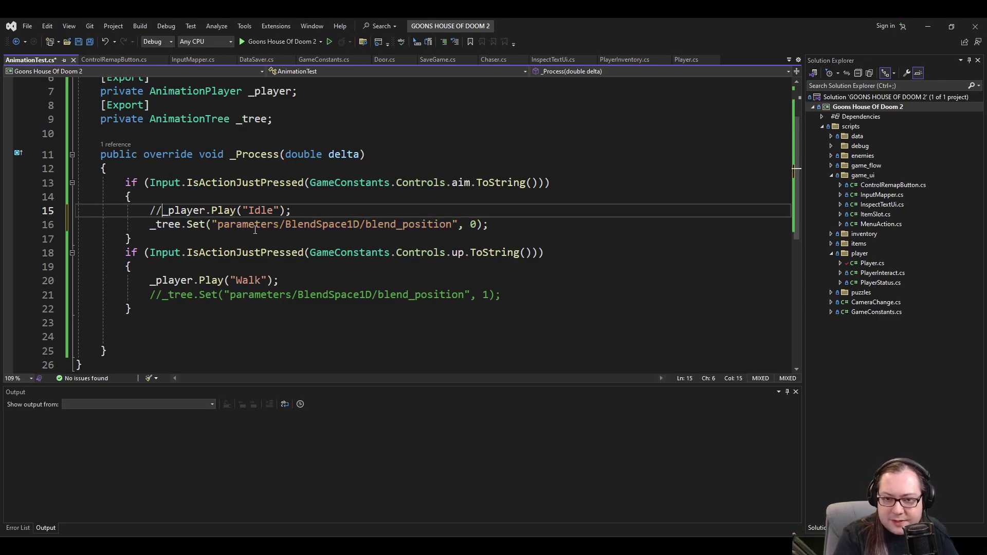
key("Down")
key("Down")
key("Down")
key("Down")
key("Down")
key("Home")
type("//")
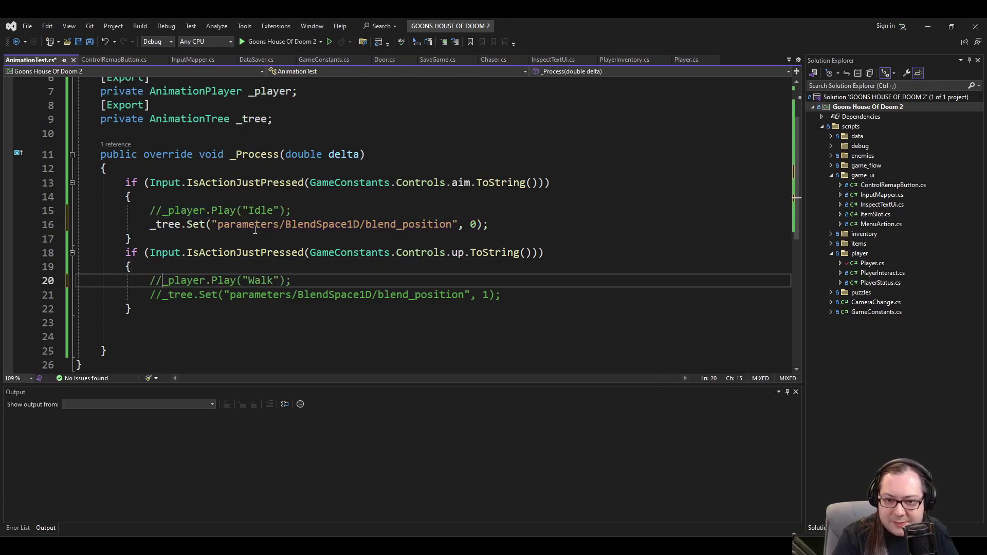
Uncomment the Walk blend_position line and save AnimationTest.cs.
key("Down")
key("BackSpace")
key("BackSpace")
key("End")
key("Up")
key("Up")
key("Up")
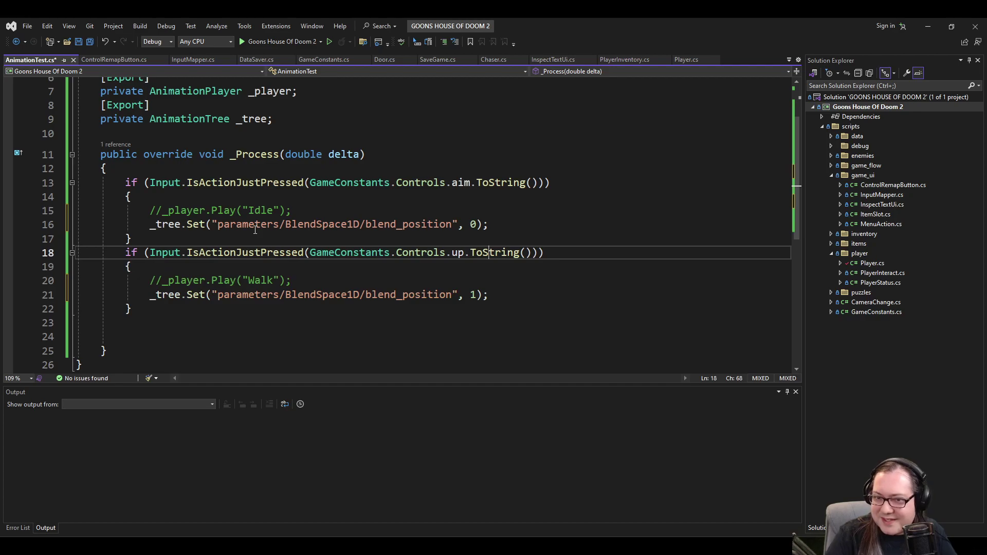
key("ctrl+s")
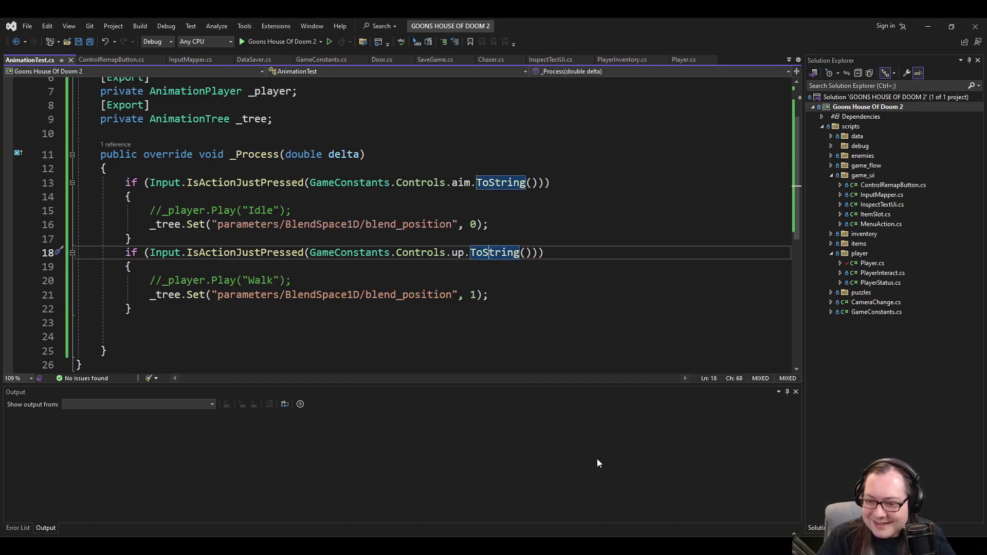
key("alt+Tab")
middle_click_drag(574, 232, 610, 233)
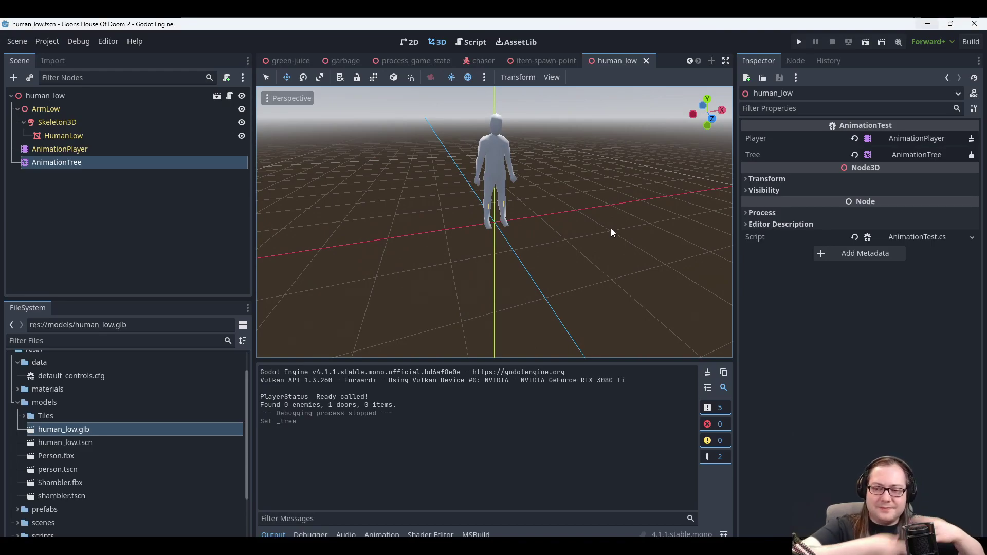
left_click(800, 42)
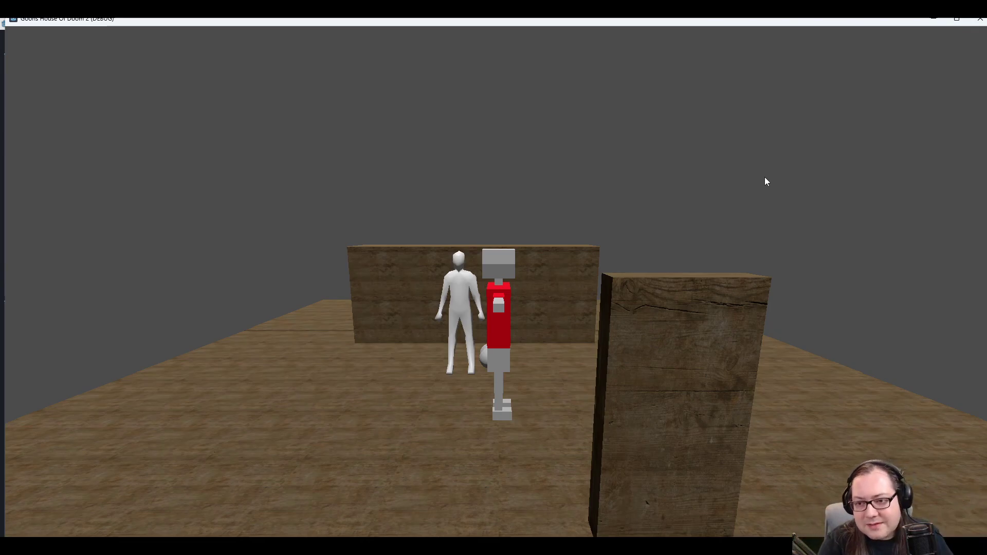
key("d")
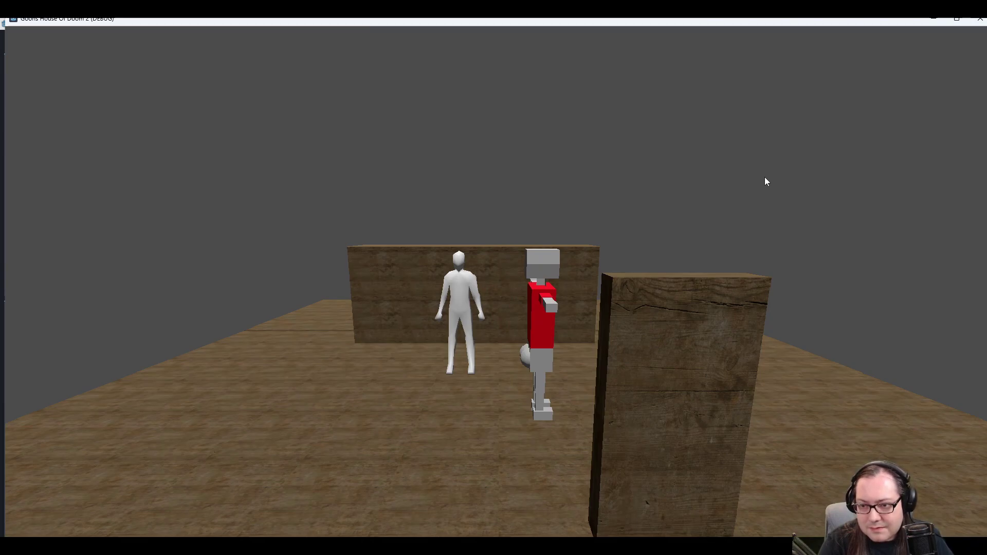
key("w")
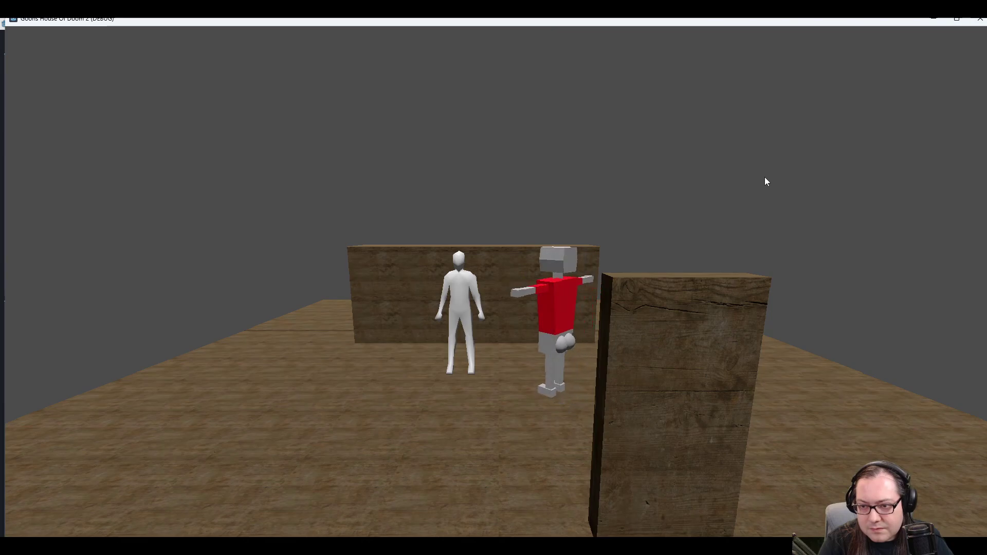
key("Tab")
key("Tab")
key("a")
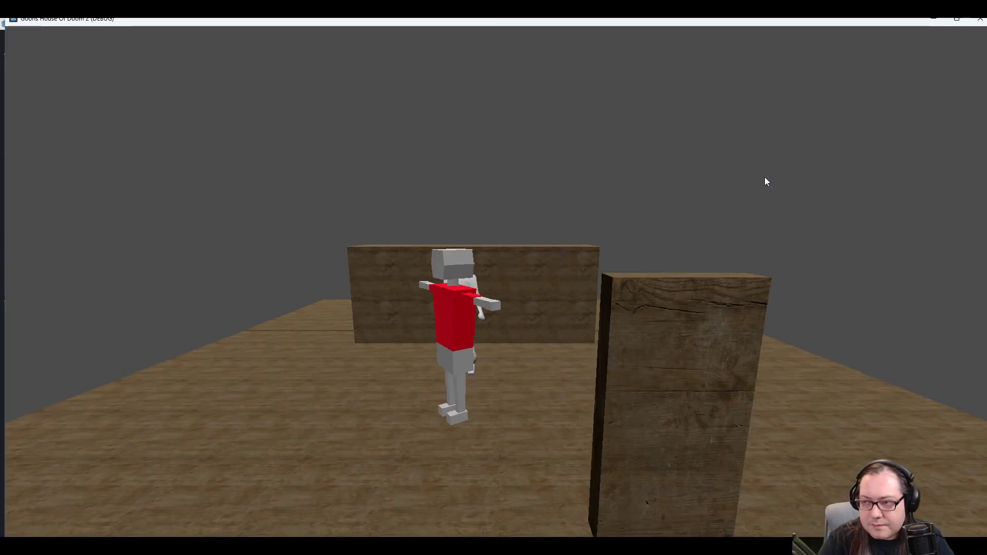
left_click(979, 18)
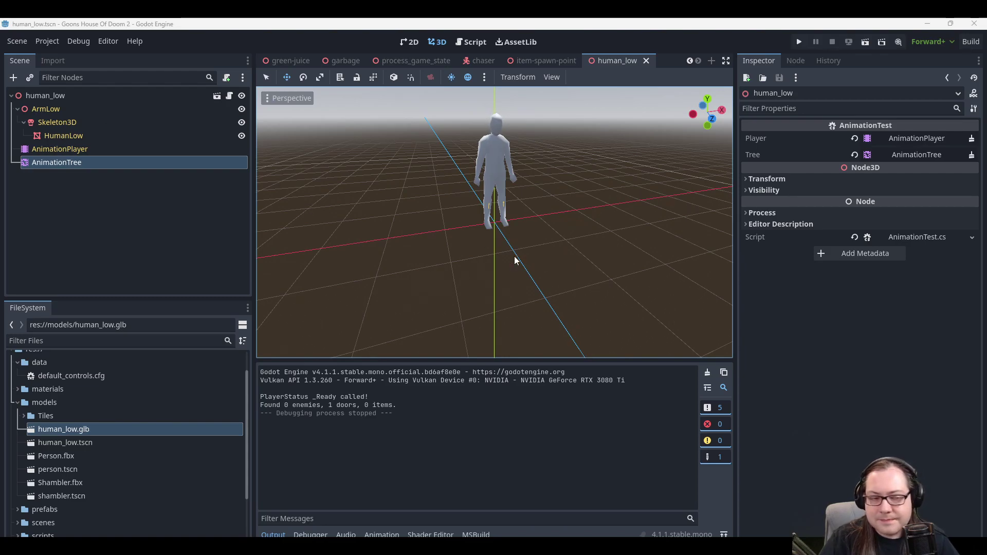
Open the AnimationTree's blend graph and shift the BlendSpace1D node left of Output.
middle_click_drag(517, 322, 617, 248)
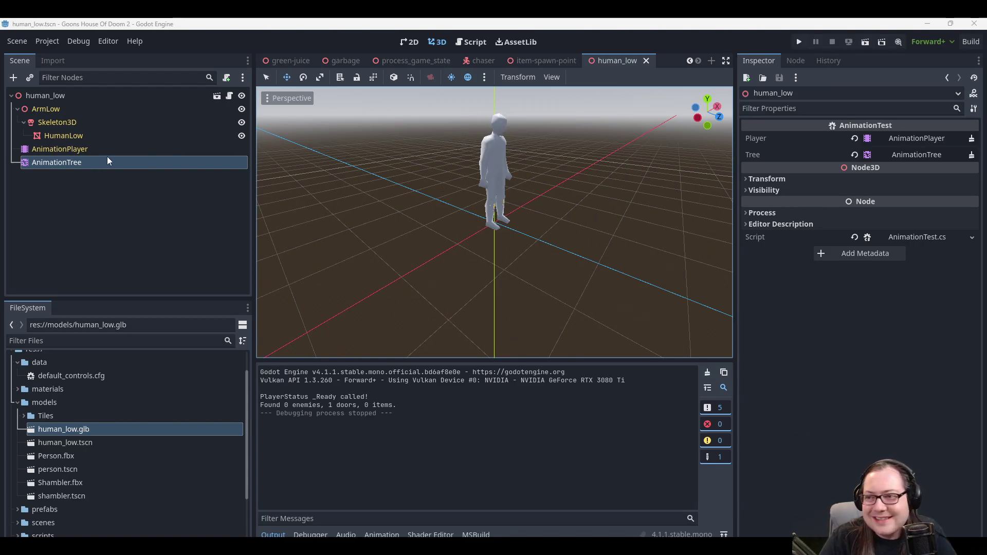
left_click(75, 148)
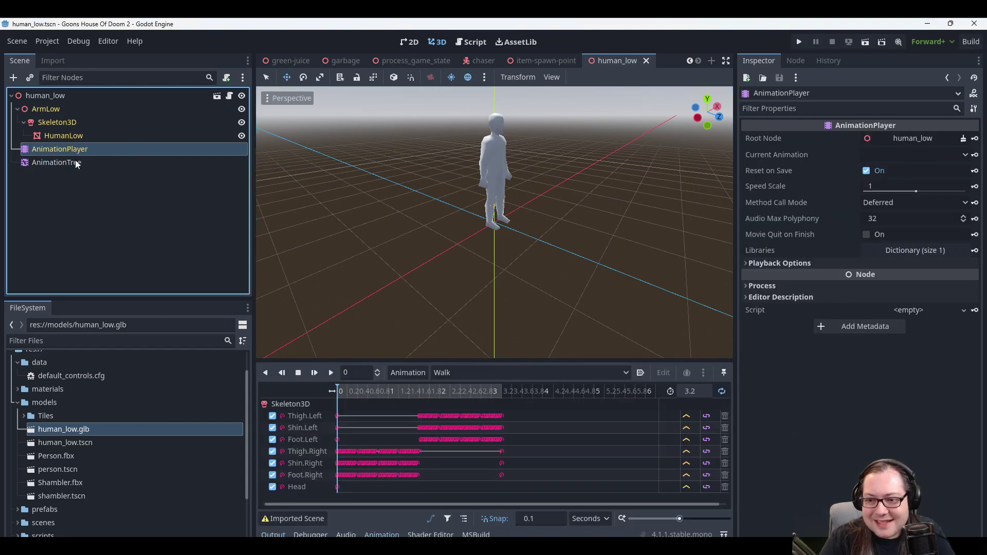
left_click(75, 162)
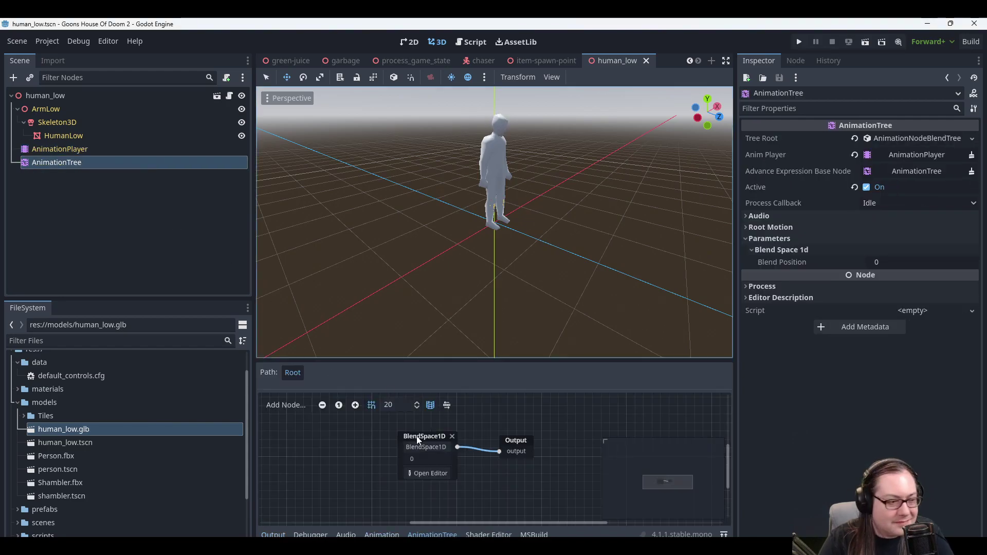
left_click_drag(418, 437, 367, 437)
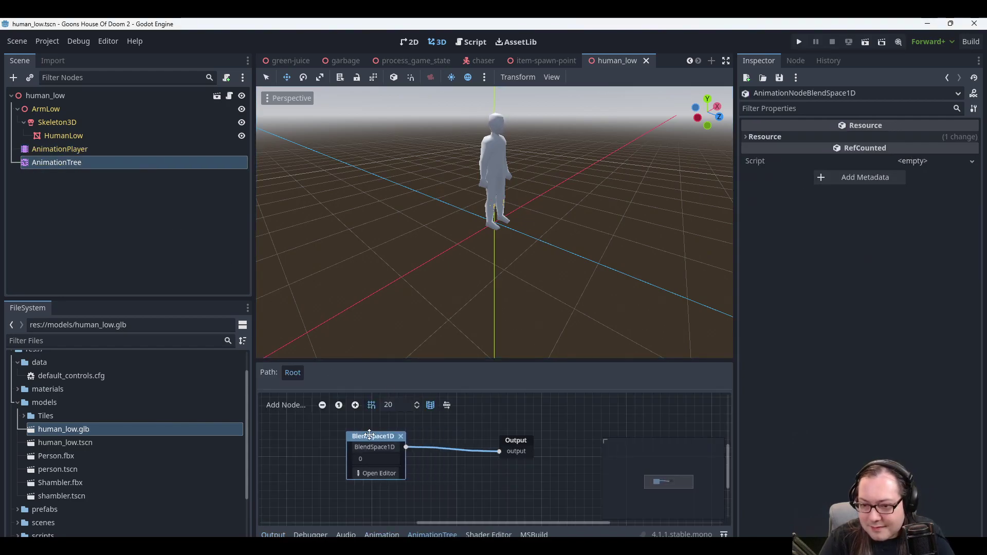
Add a TimeScale node wired between BlendSpace1D and Output, with scale 3.
right_click(461, 434)
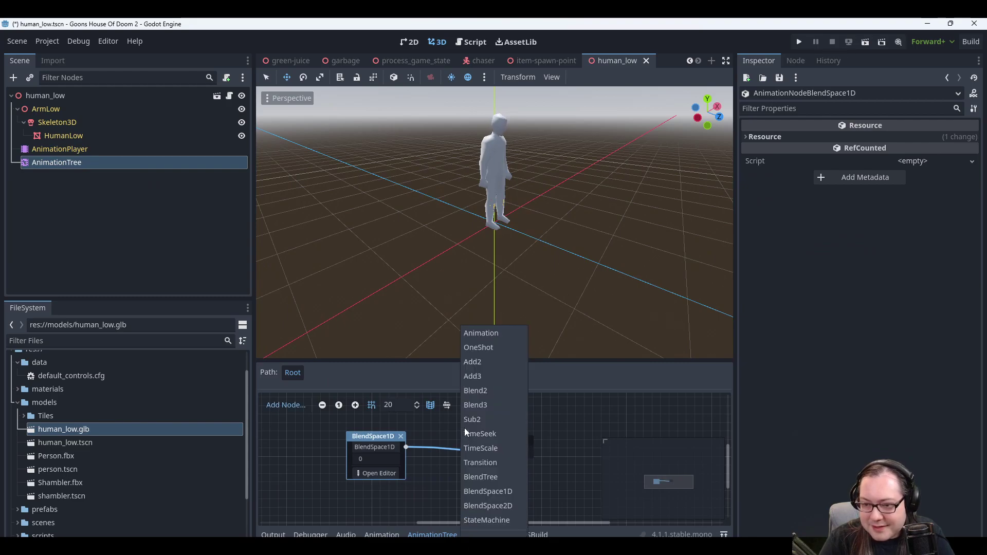
left_click(489, 448)
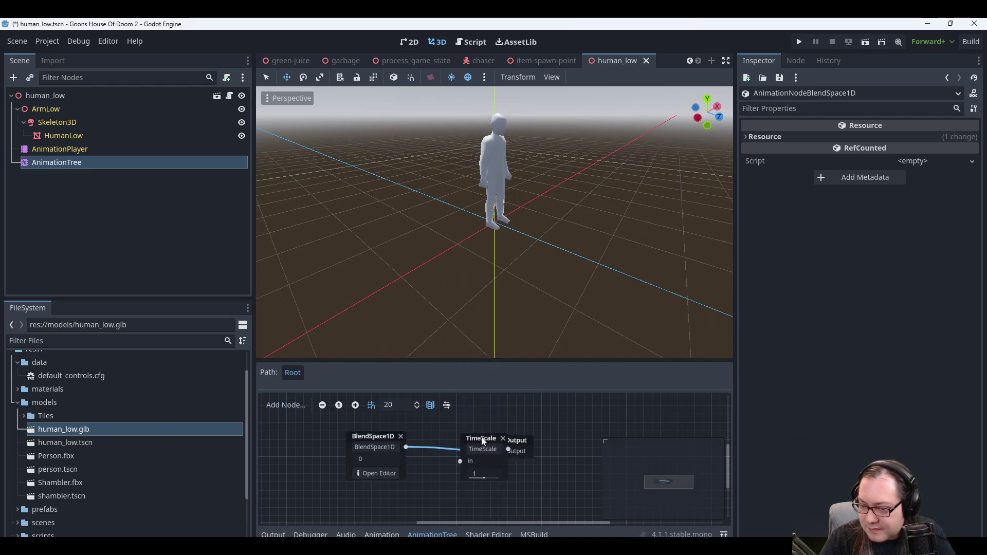
left_click_drag(482, 441, 431, 458)
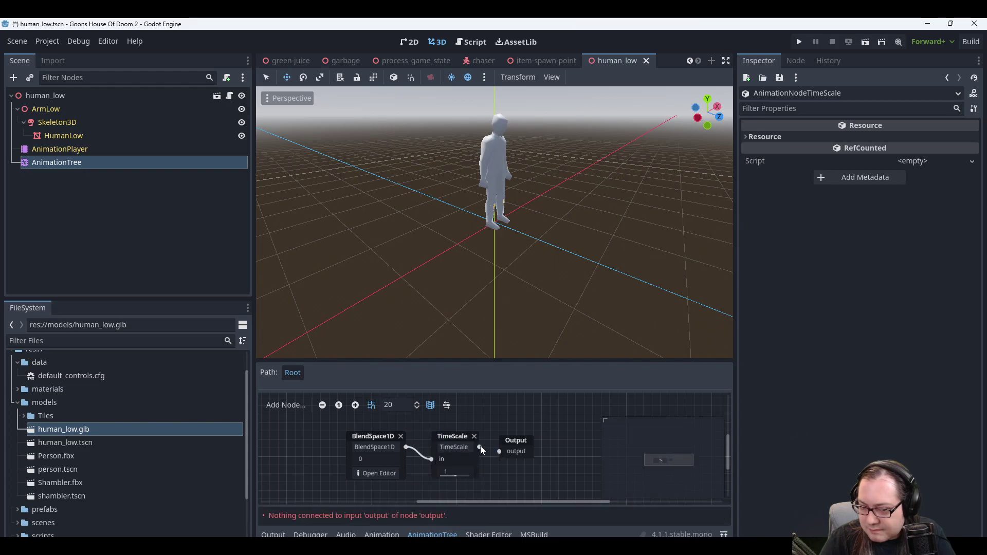
left_click_drag(494, 452, 499, 451)
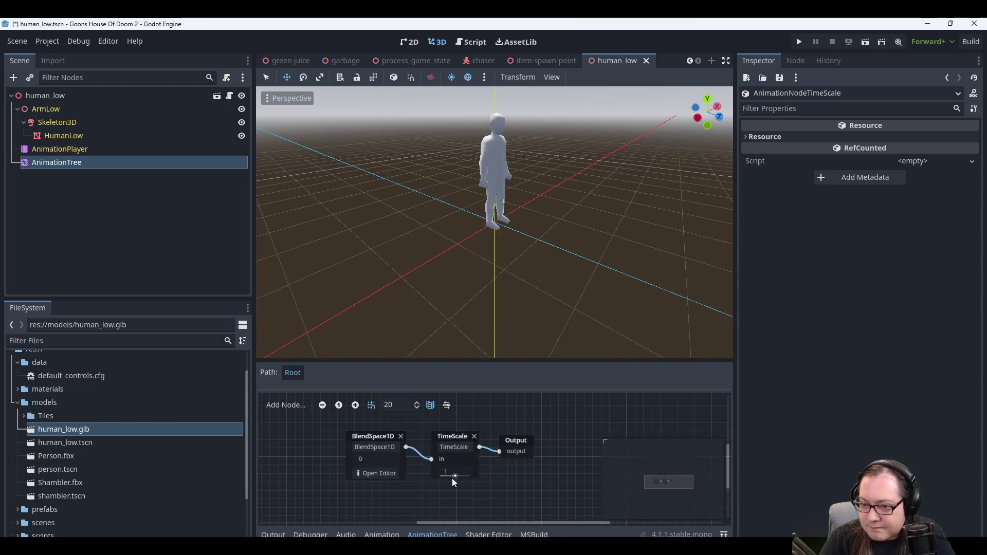
left_click_drag(458, 478, 463, 478)
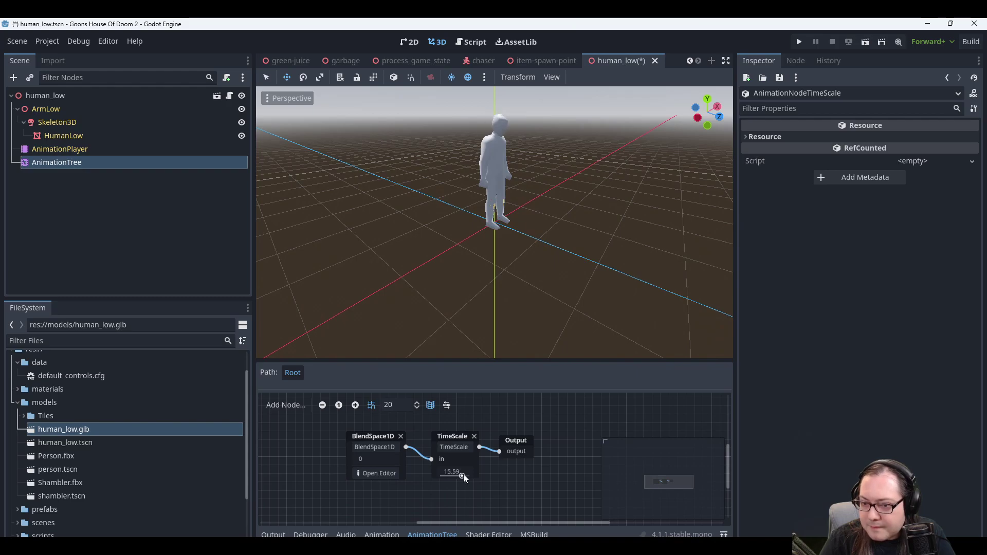
left_click(451, 470)
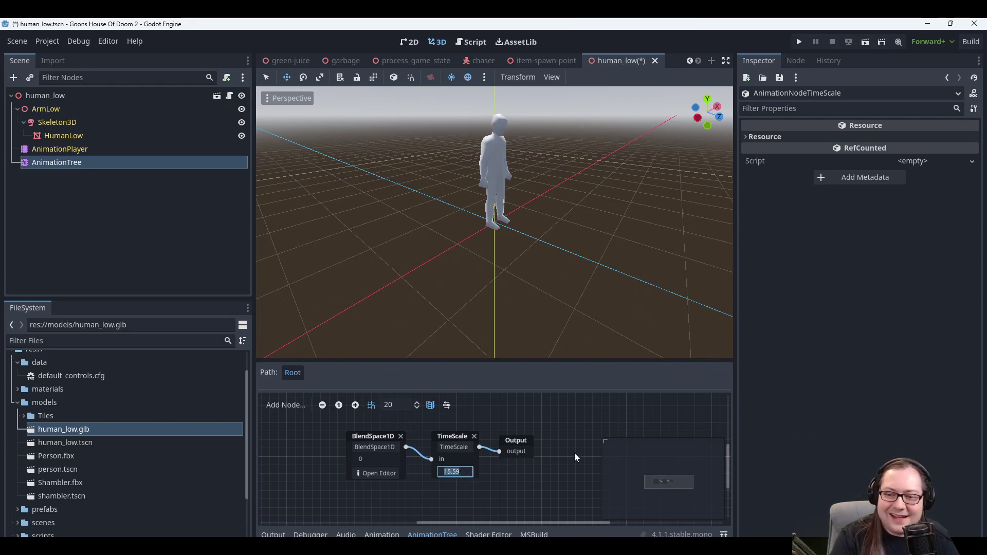
type("3")
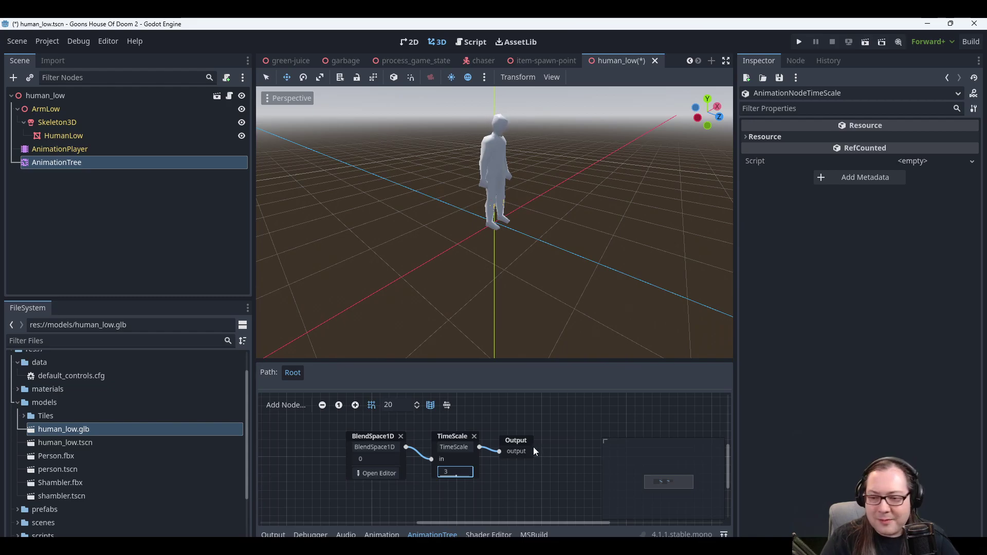
left_click_drag(457, 438, 464, 438)
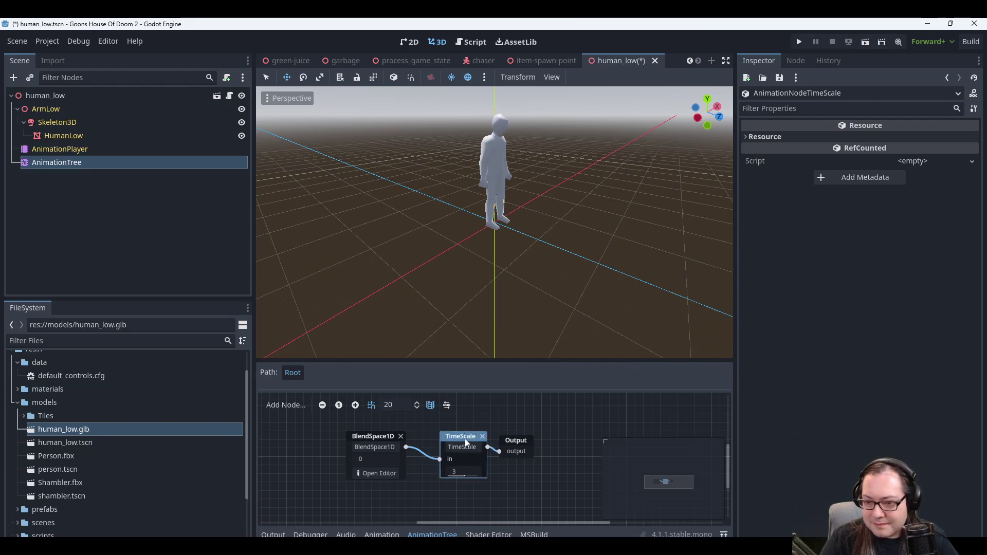
Nudge the BlendSpace1D node slightly right, keeping its name unchanged.
left_click(361, 441)
left_click(381, 447)
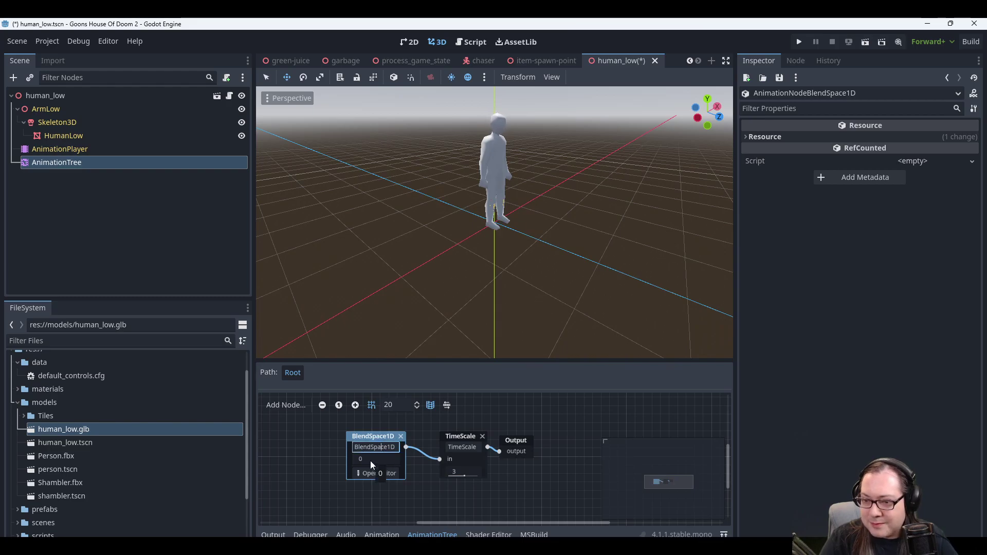
left_click(372, 436)
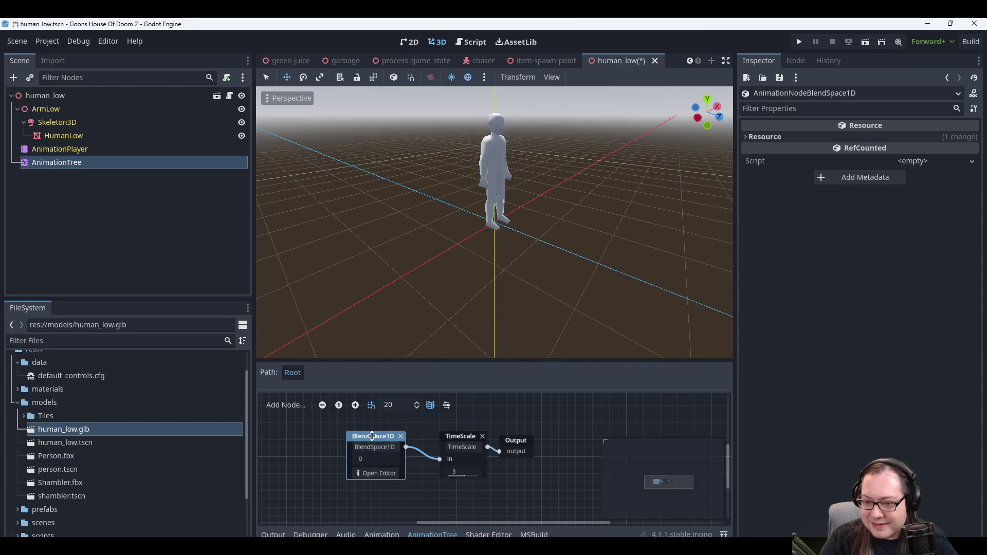
left_click_drag(372, 436, 389, 435)
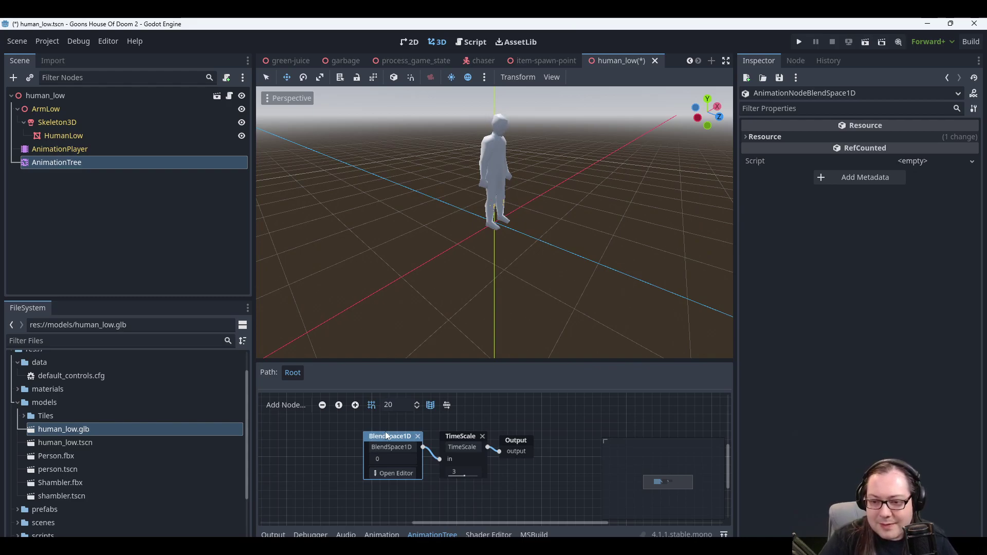
scroll(461, 441, "down", 2, "ctrl")
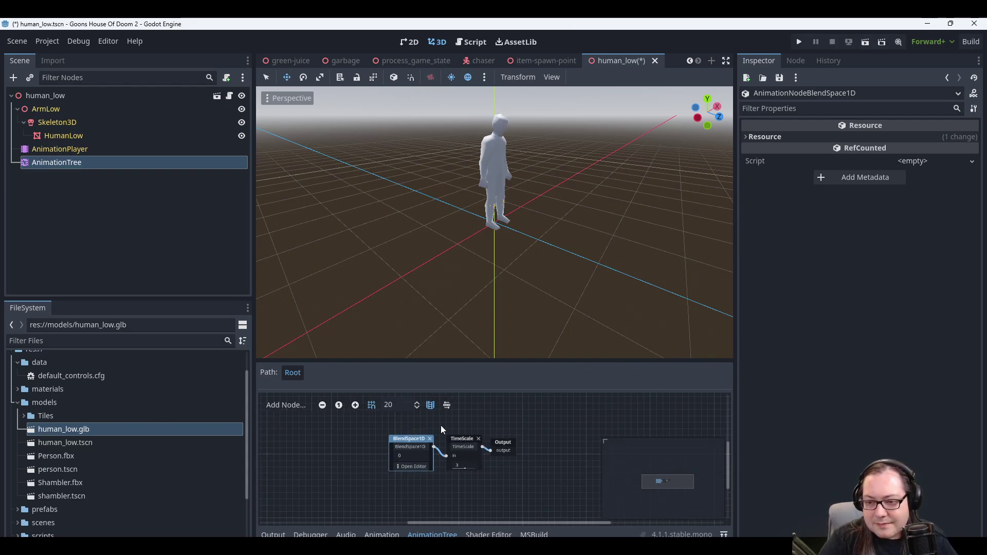
Rename the TimeScale node to AnimationSpeedAdjustment.
middle_click_drag(441, 429, 503, 438)
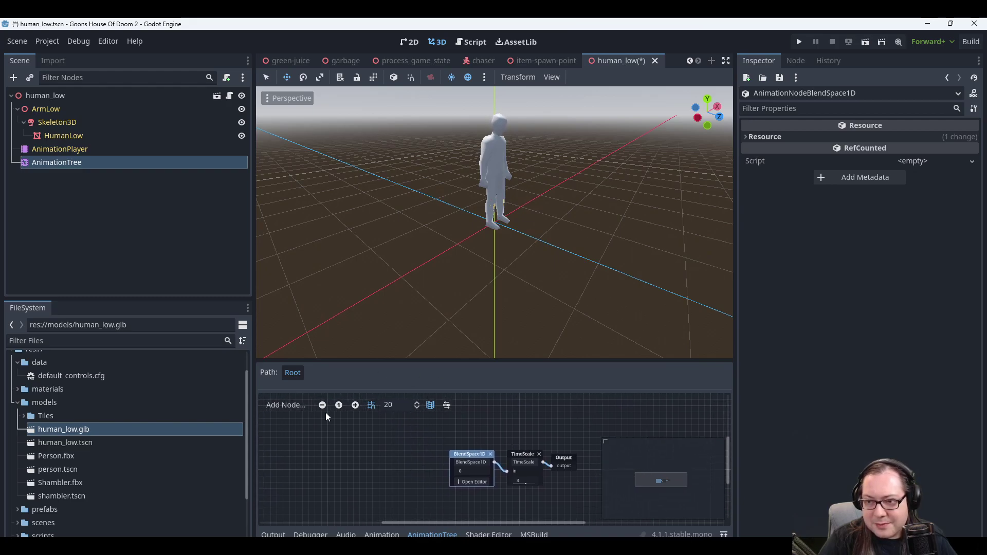
scroll(534, 428, "up", 2, "ctrl")
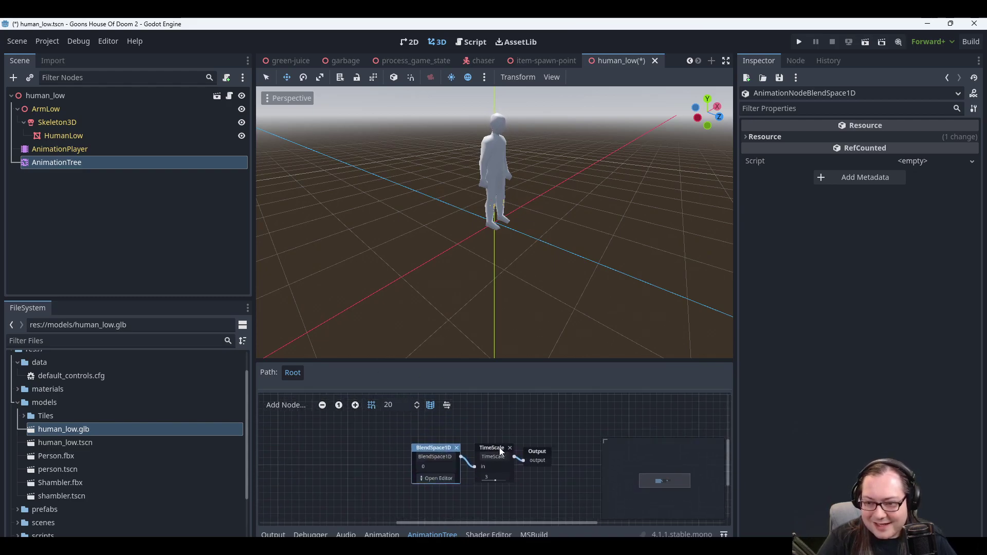
left_click(494, 457)
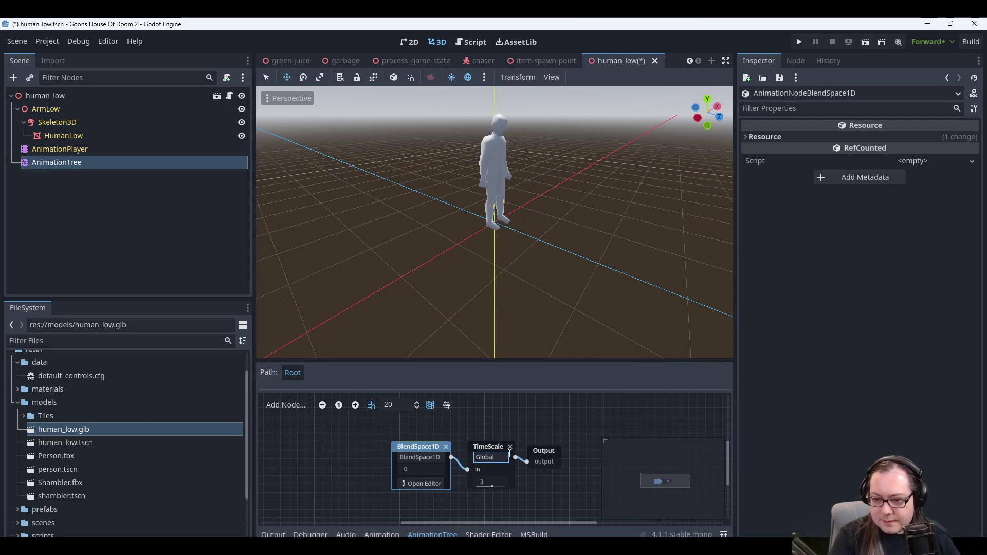
type("AnimationSpeed")
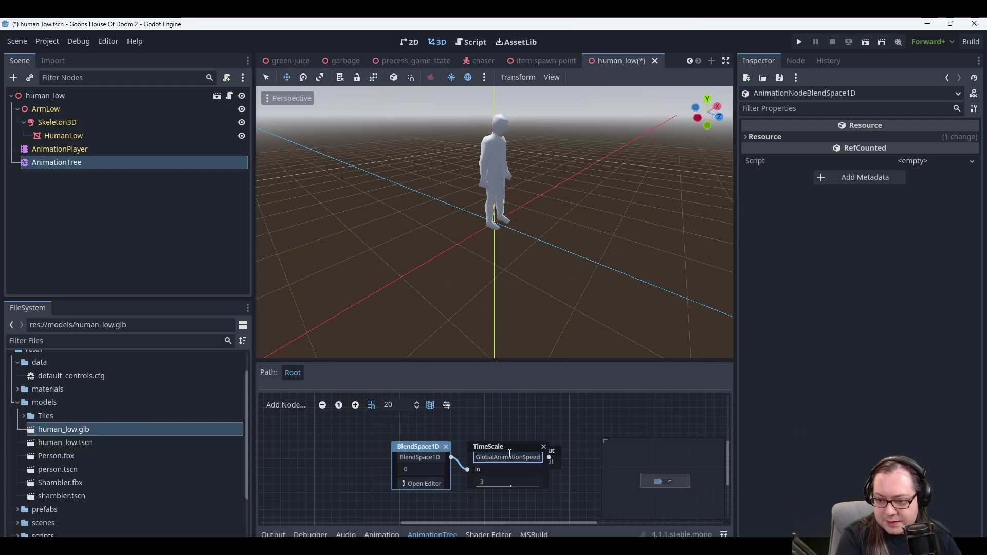
type("Adjustment")
key("Return")
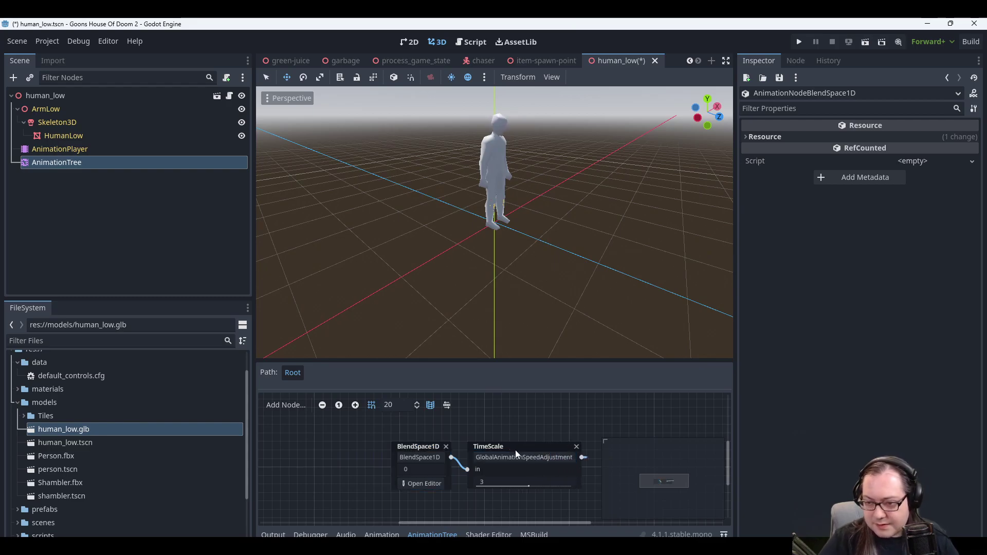
left_click_drag(515, 450, 469, 447)
Change the TimeScale name to GlobalSpeedAdjust and rearrange it between BlendSpace1D and Output.
left_click(469, 447)
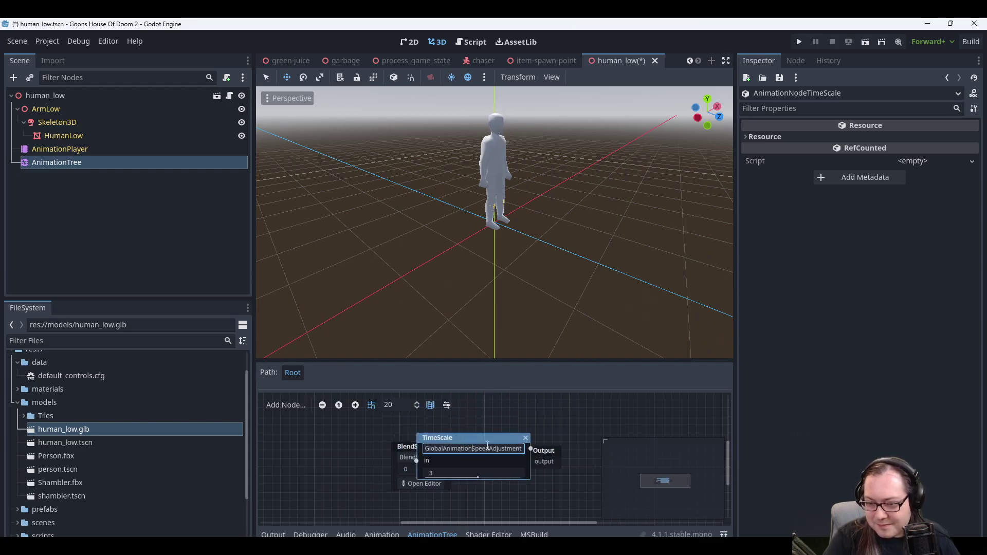
key("shift+Home")
key("shift+Right")
key("shift+Right")
key("shift+Right")
key("shift+Right")
key("shift+Right")
key("shift+Right")
key("shift+Right")
key("shift+Right")
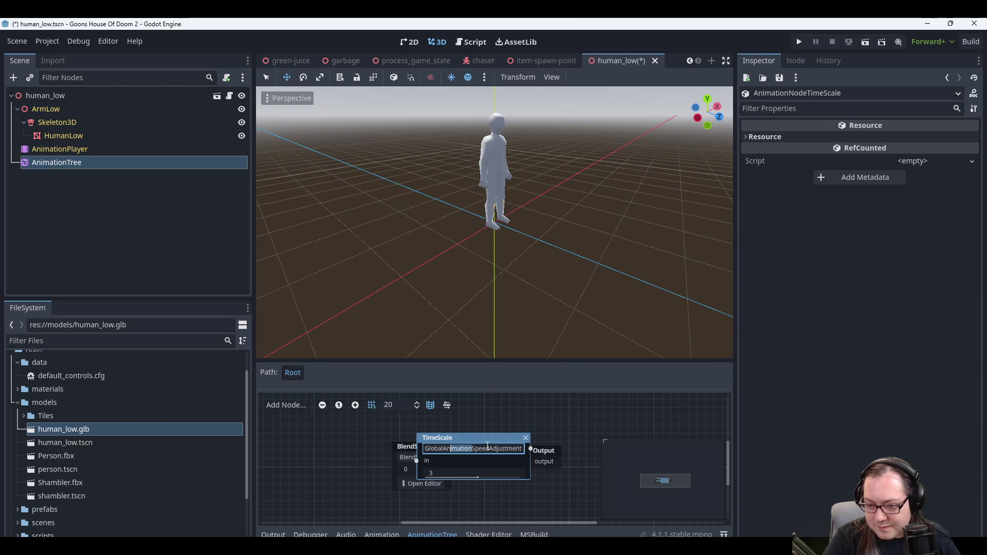
key("shift+Left")
key("shift+Left")
key("BackSpace")
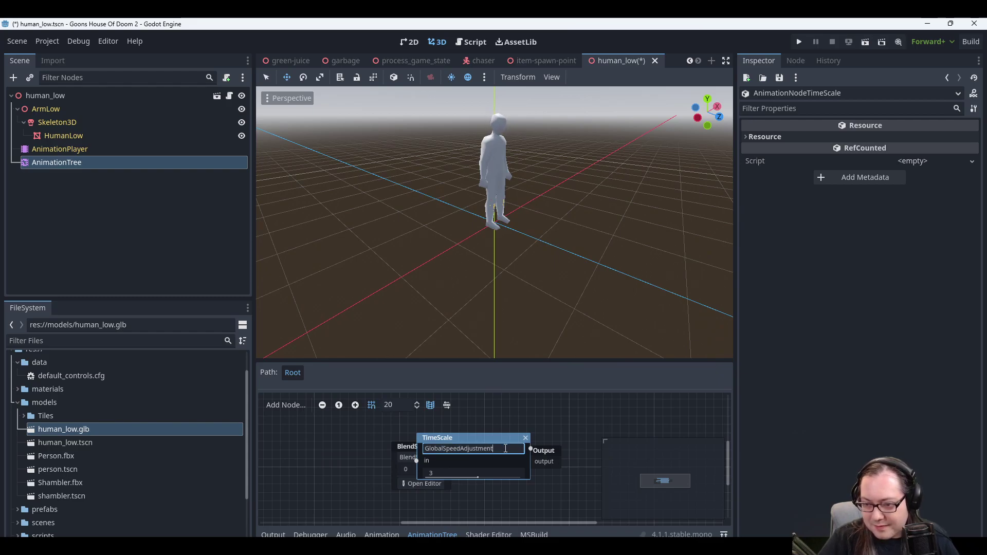
key("BackSpace")
key("BackSpace")
key("BackSpace")
key("BackSpace")
key("BackSpace")
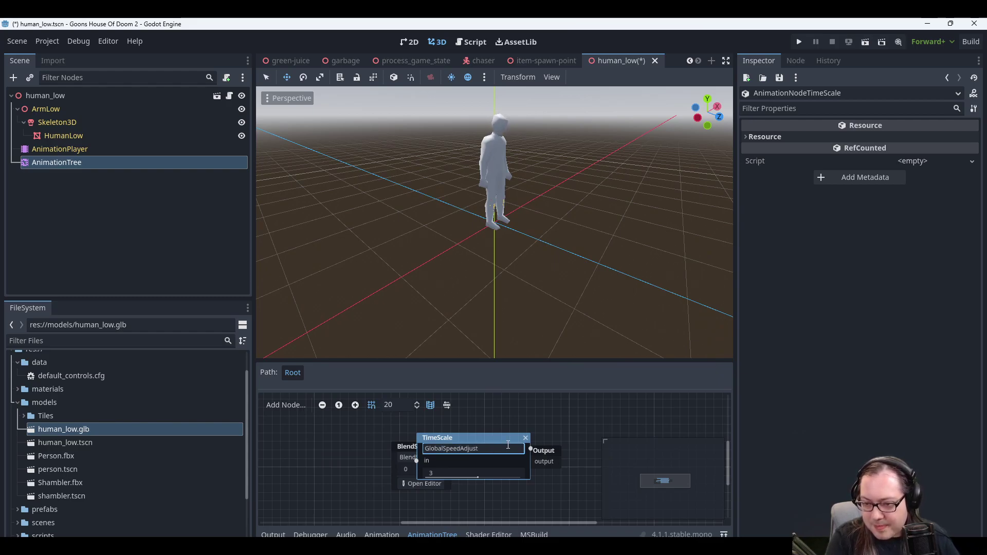
key("Return")
left_click_drag(450, 440, 480, 443)
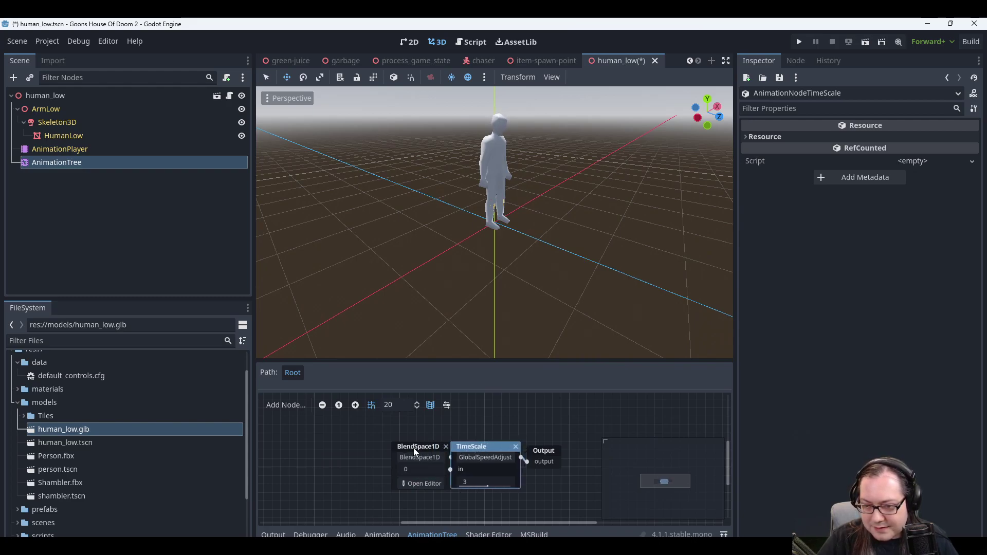
left_click_drag(414, 451, 405, 450)
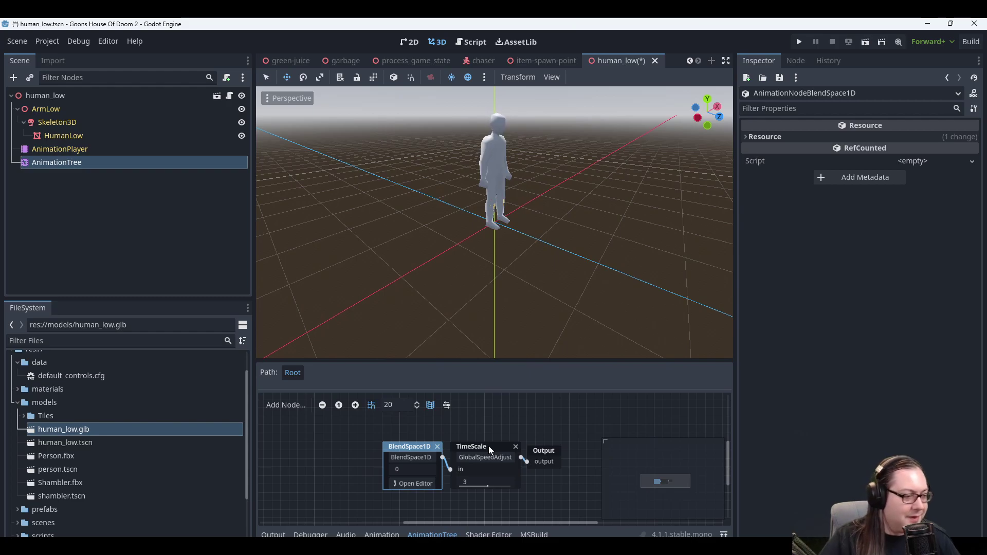
Rename the BlendSpace1D node to IdleWalkBlend and save the human_low scene.
right_click(410, 447)
left_click(397, 447)
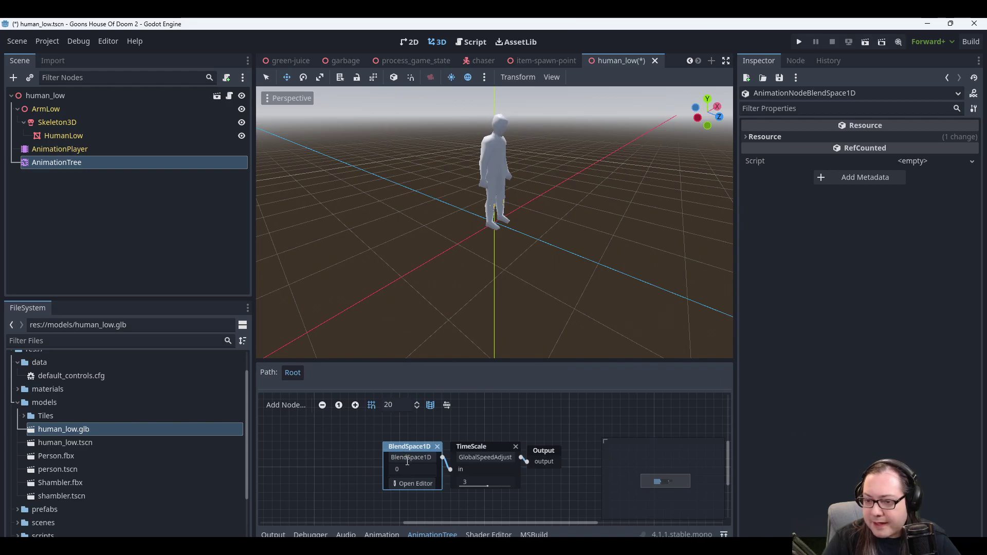
left_click(408, 457)
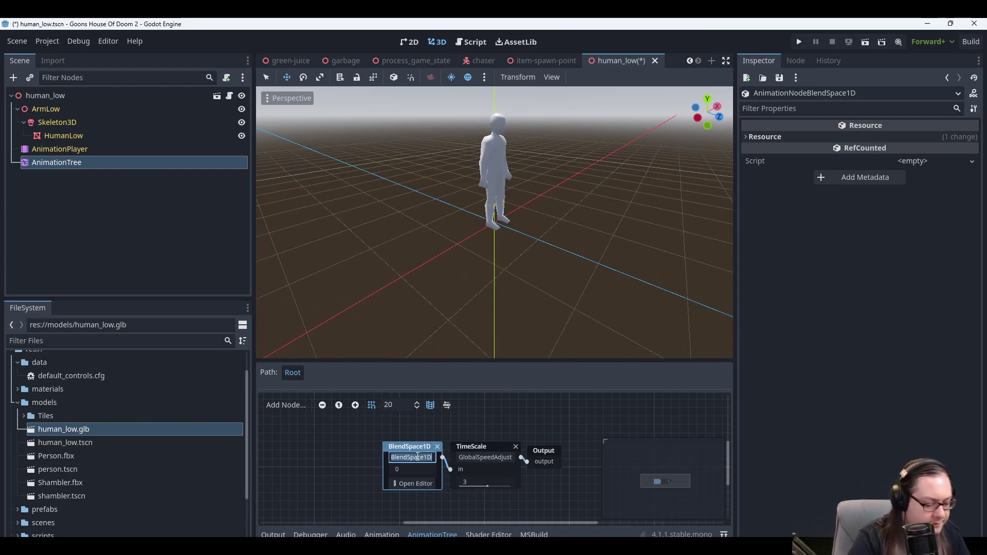
key("ctrl+a")
key("BackSpace")
type("IdleW")
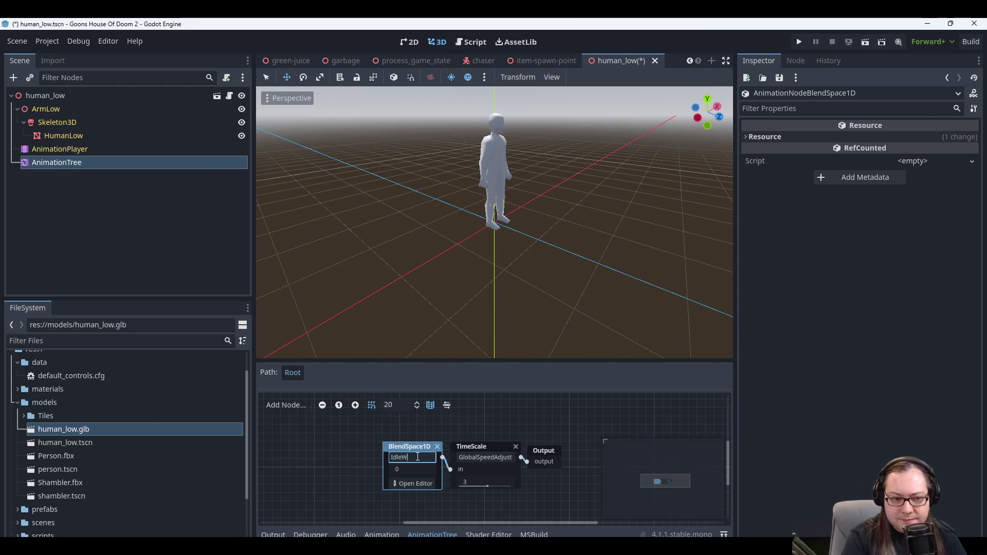
type("alkBlend")
key("Return")
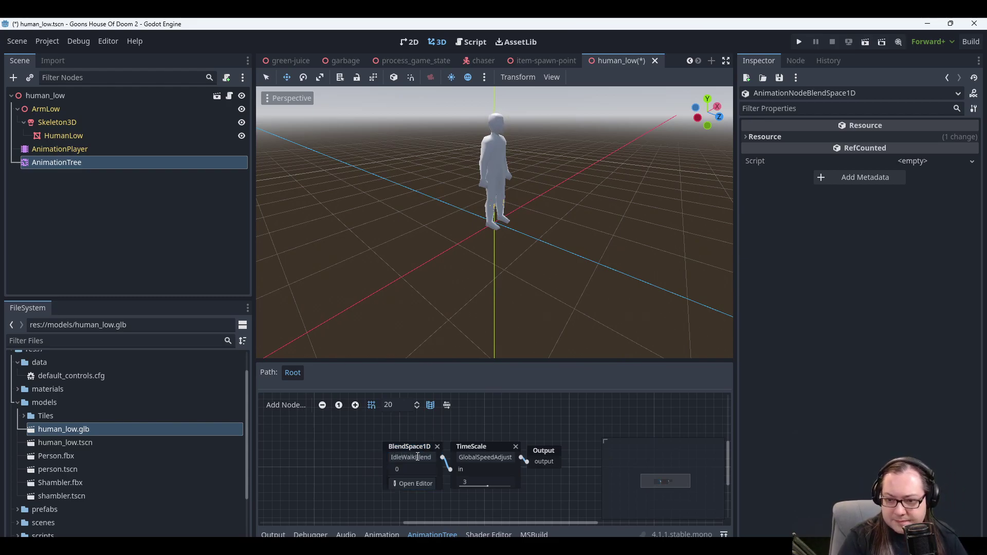
left_click_drag(418, 448, 409, 449)
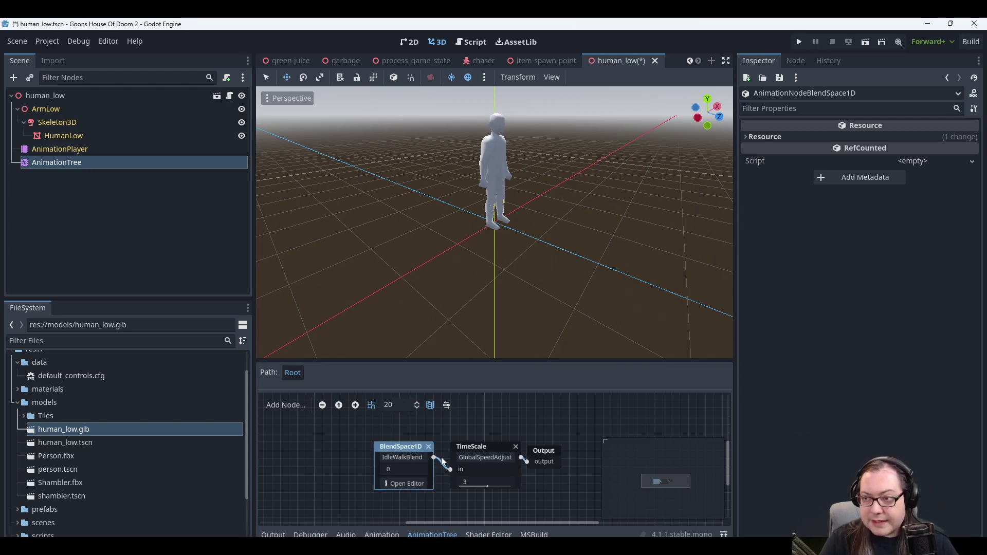
key("ctrl+s")
left_click(757, 138)
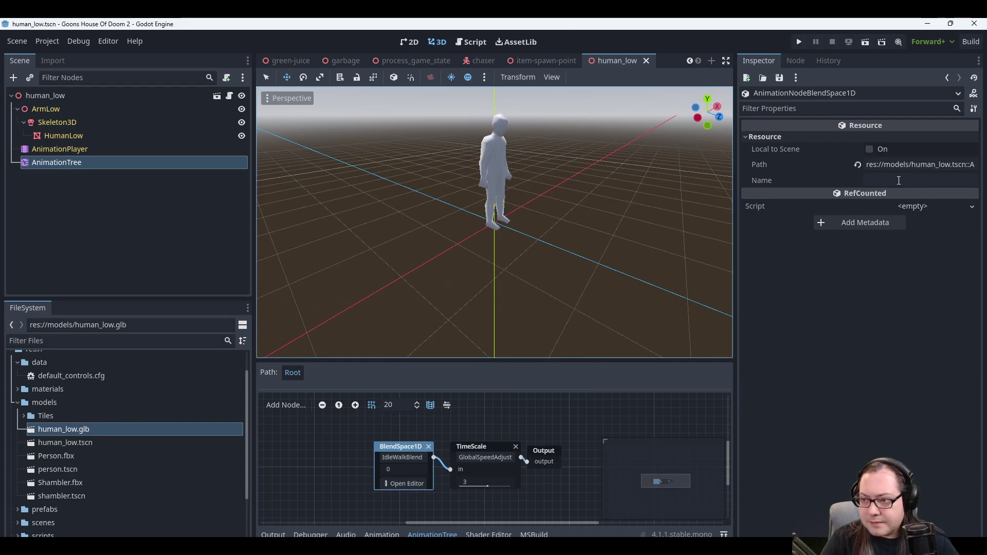
Copy the AnimationTree's Parameters > Idle Walk Blend > Blend Position property path.
left_click(893, 164)
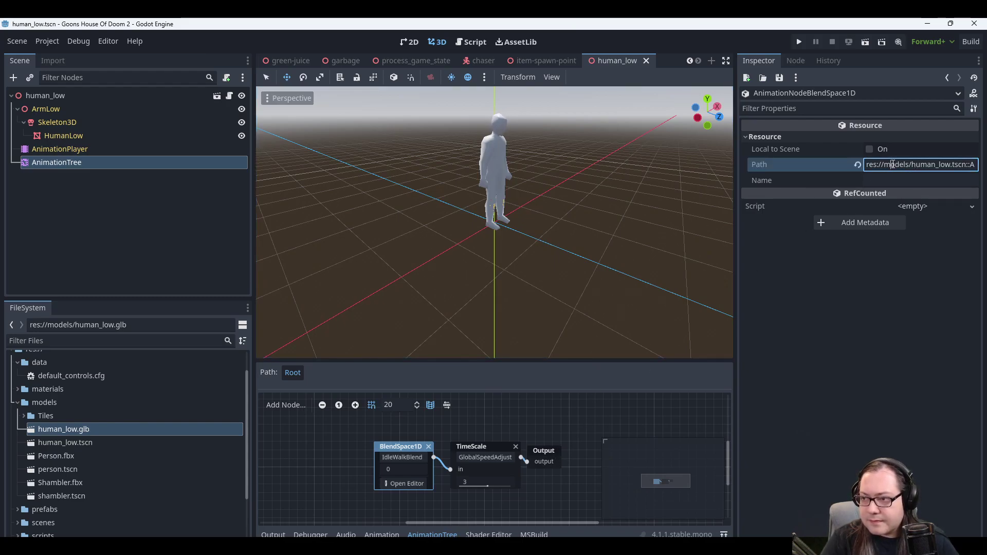
triple_click(900, 165)
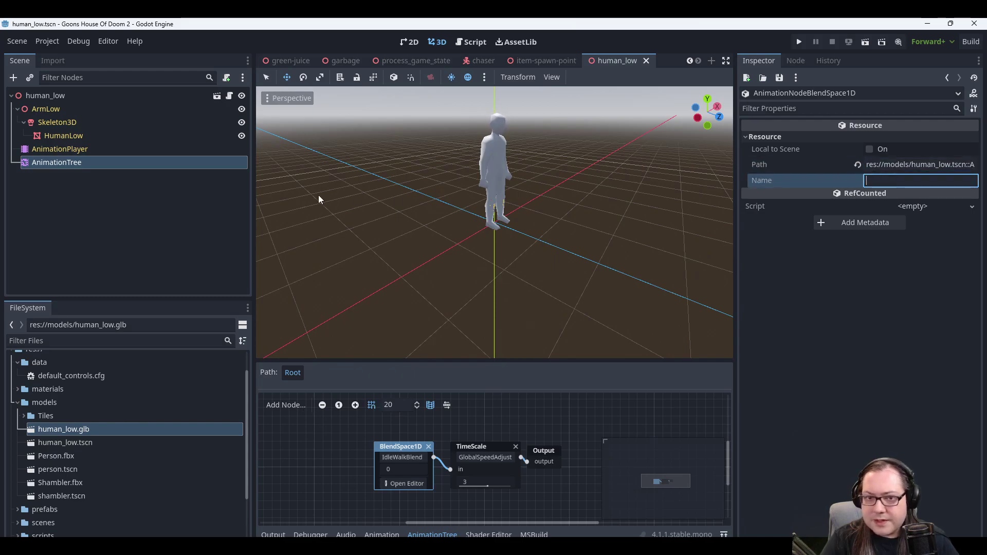
left_click(40, 161)
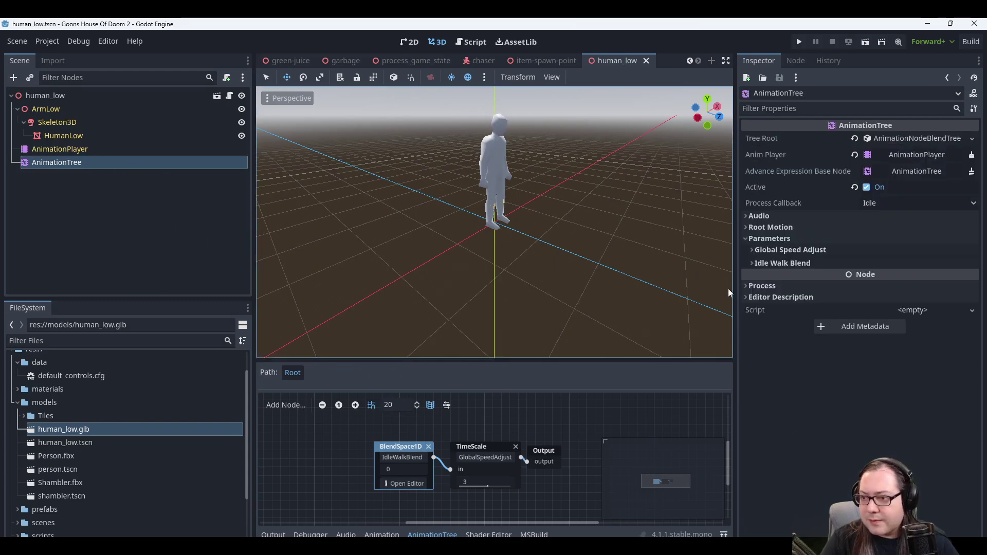
left_click(774, 263)
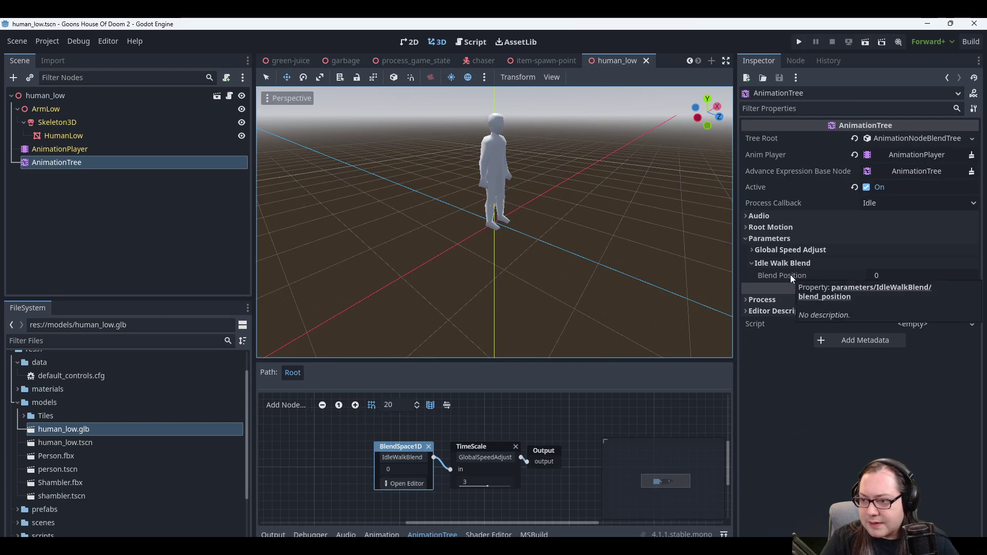
left_click(764, 250)
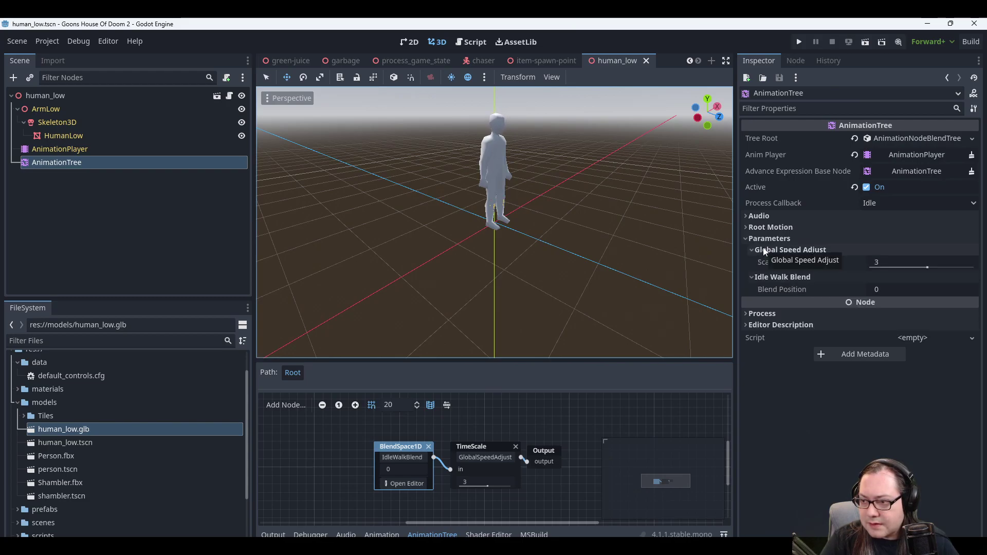
left_click(764, 250)
right_click(791, 274)
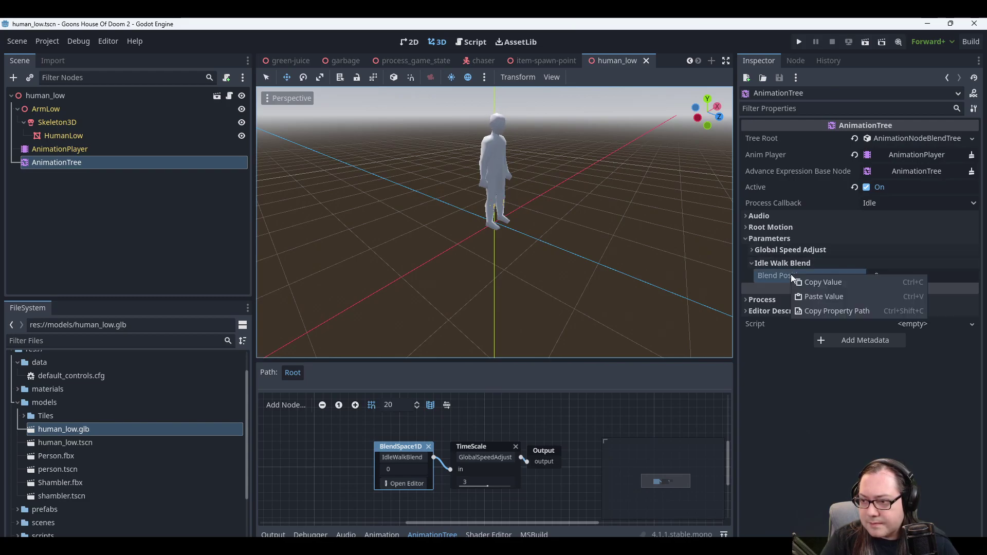
left_click(819, 309)
Replace line 21's path with parameters/IdleWalkBlend/blend_position and save.
key("alt+Tab")
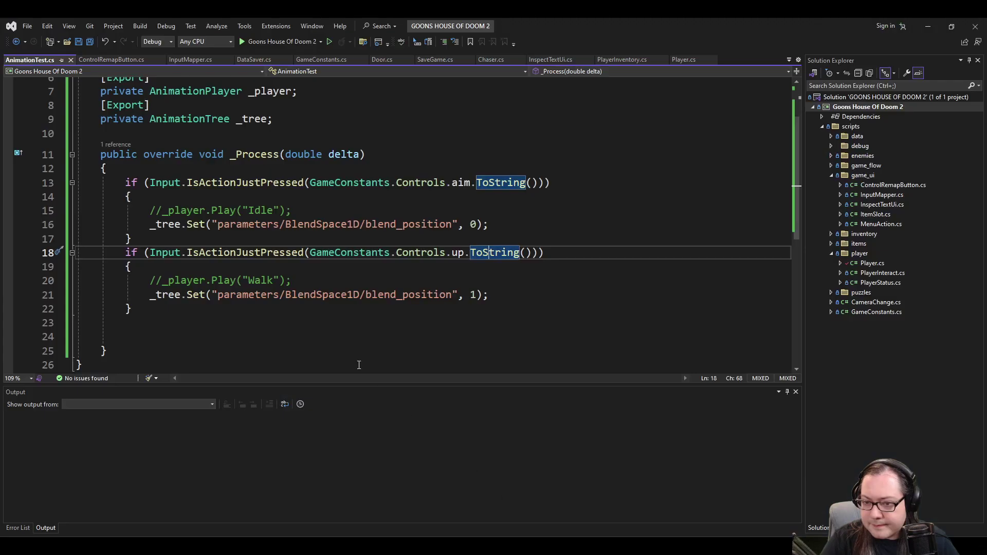
left_click_drag(218, 295, 454, 295)
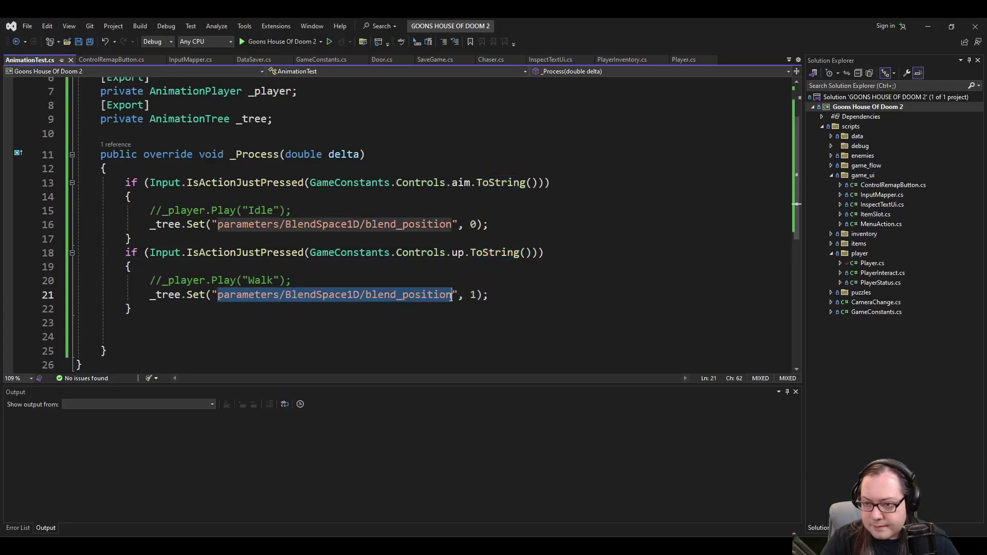
key("ctrl+v")
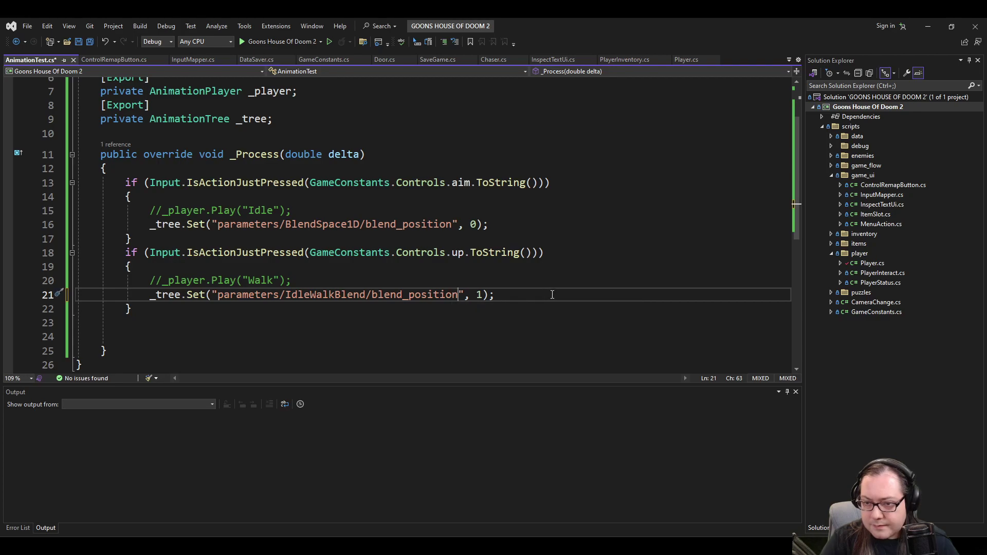
key("End")
key("ctrl+s")
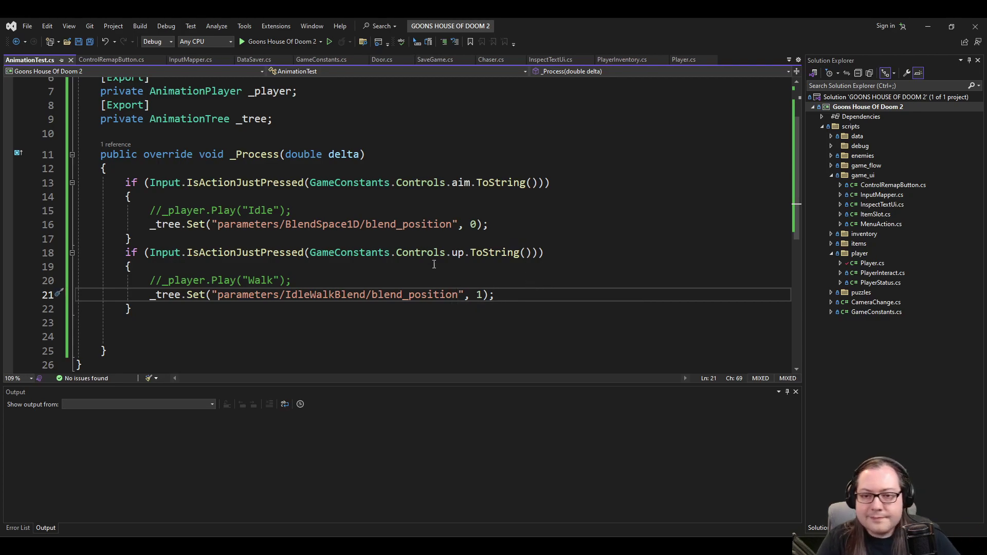
Delete the commented _player.Play lines and run the game to test the walk blend.
left_click_drag(322, 281, 328, 266)
key("Delete")
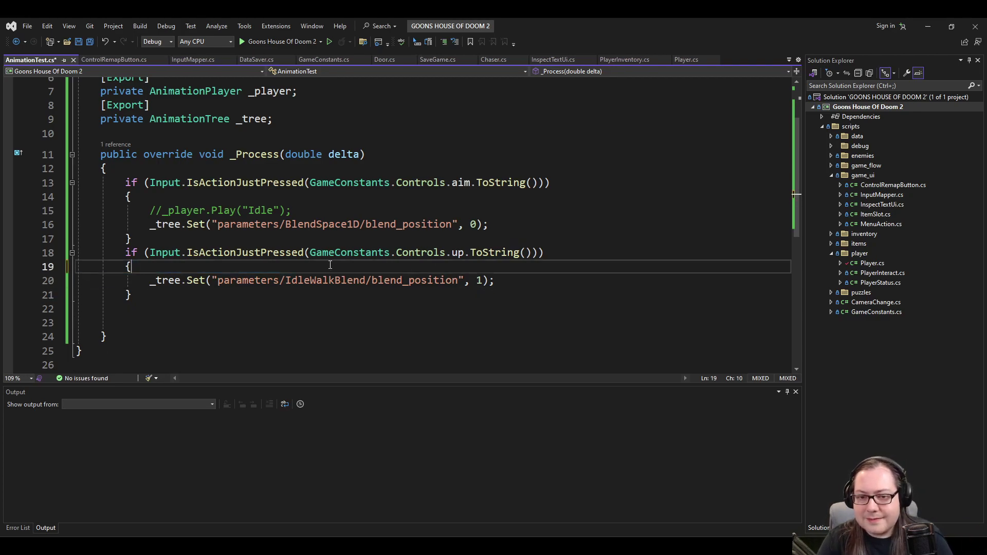
left_click_drag(309, 206, 303, 196)
key("Delete")
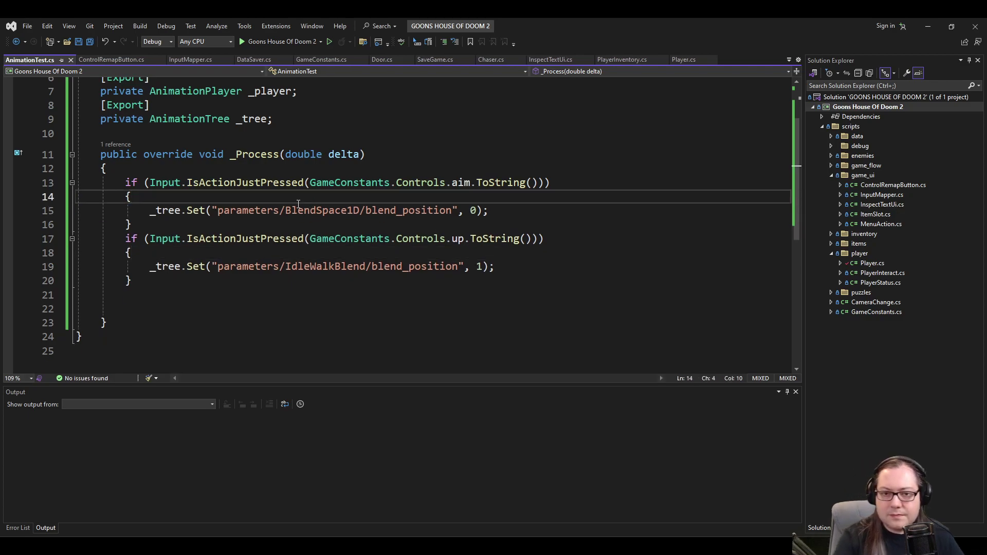
key("Return")
type("_tree.loop")
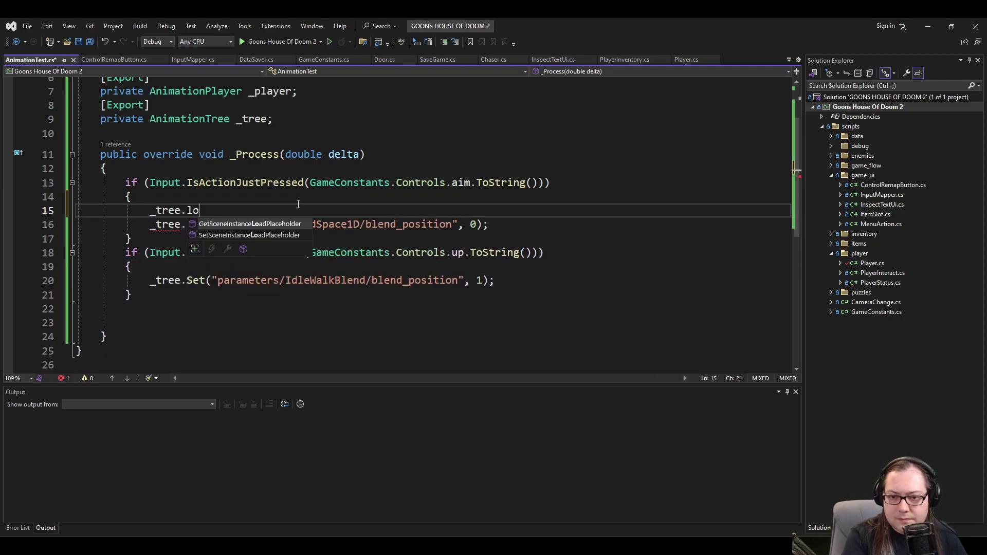
key("BackSpace")
key("BackSpace")
key("BackSpace")
key("BackSpace")
key("BackSpace")
key("BackSpace")
key("BackSpace")
key("BackSpace")
key("BackSpace")
key("BackSpace")
key("BackSpace")
key("BackSpace")
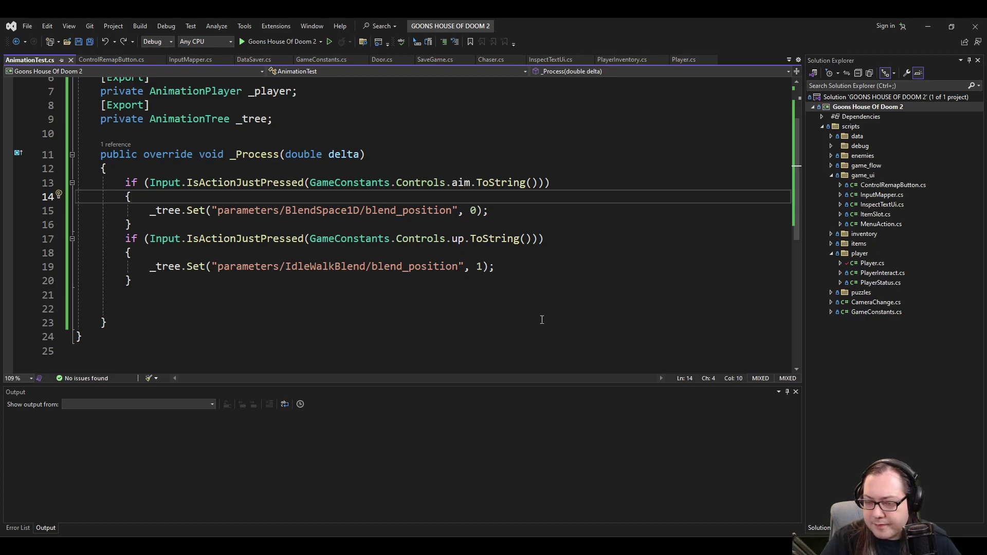
left_click(598, 535)
left_click(798, 44)
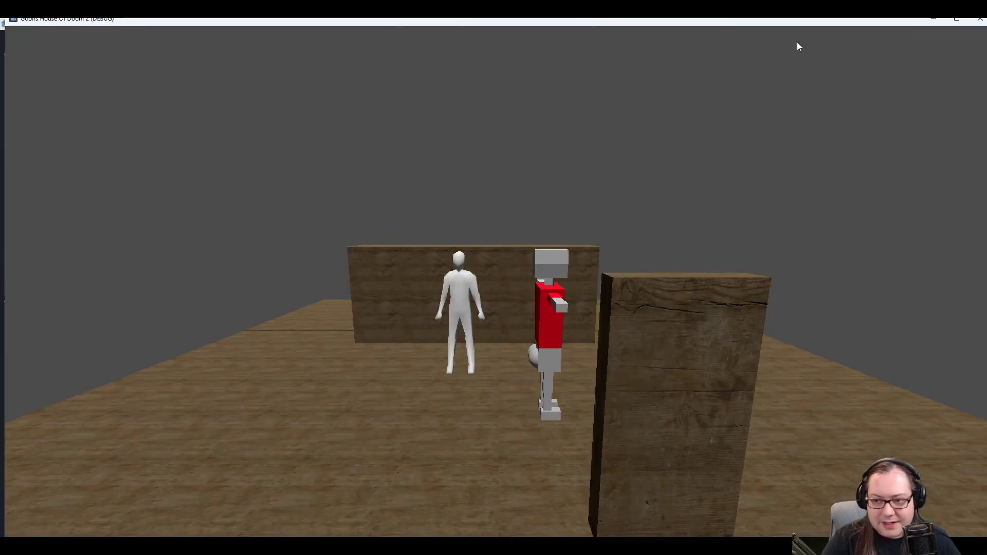
Close the running game, review the AnimationPlayer's Walk tracks, and return to AnimationTest.cs.
key("alt+F4")
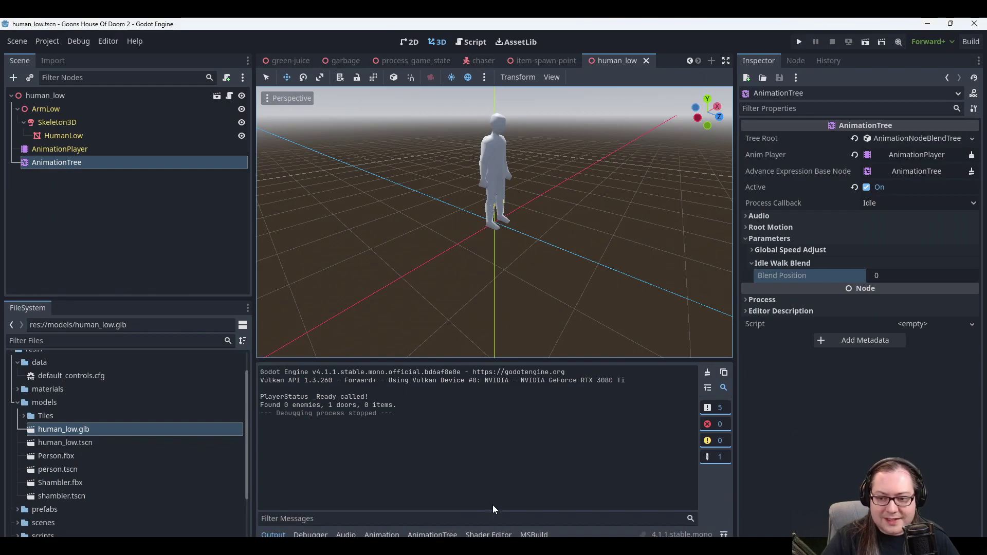
left_click(72, 149)
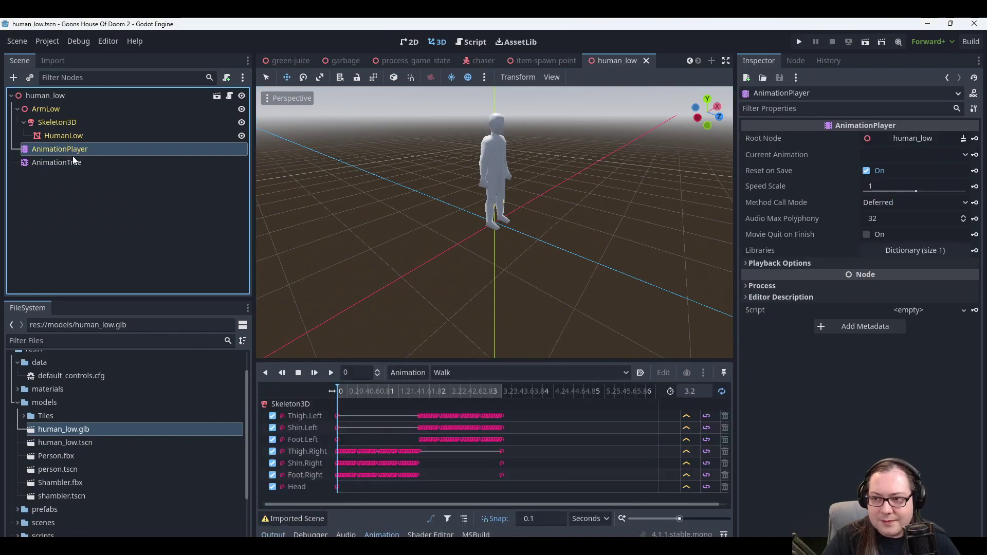
left_click(73, 161)
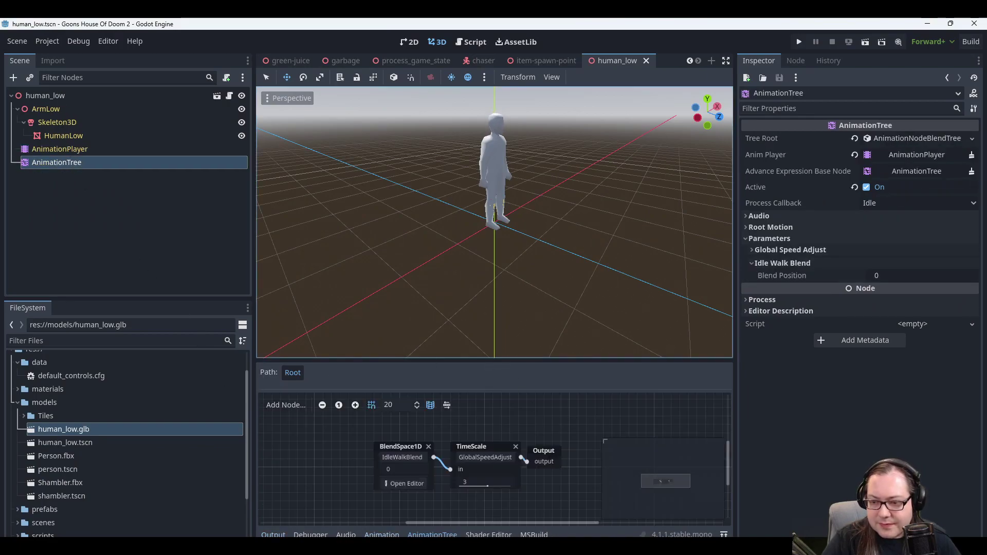
key("alt+Tab")
scroll(311, 166, "up", 2)
Delete the unused [Export] private AnimationPlayer _player; lines from AnimationTest.cs.
left_click(311, 172)
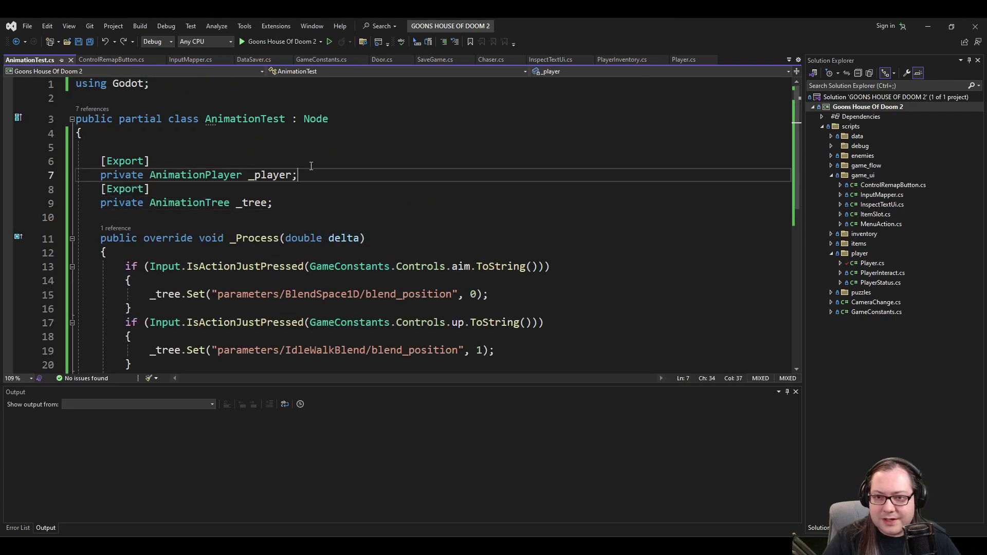
key("shift+Up")
key("shift+Up")
key("Delete")
key("BackSpace")
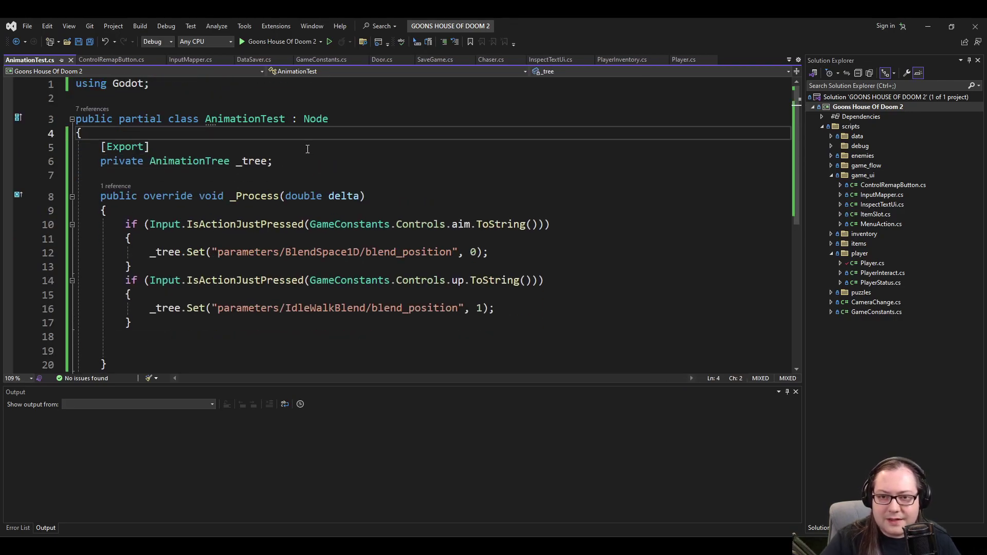
Minimize Visual Studio and orbit the Godot viewport around the human_low model.
left_click(933, 26)
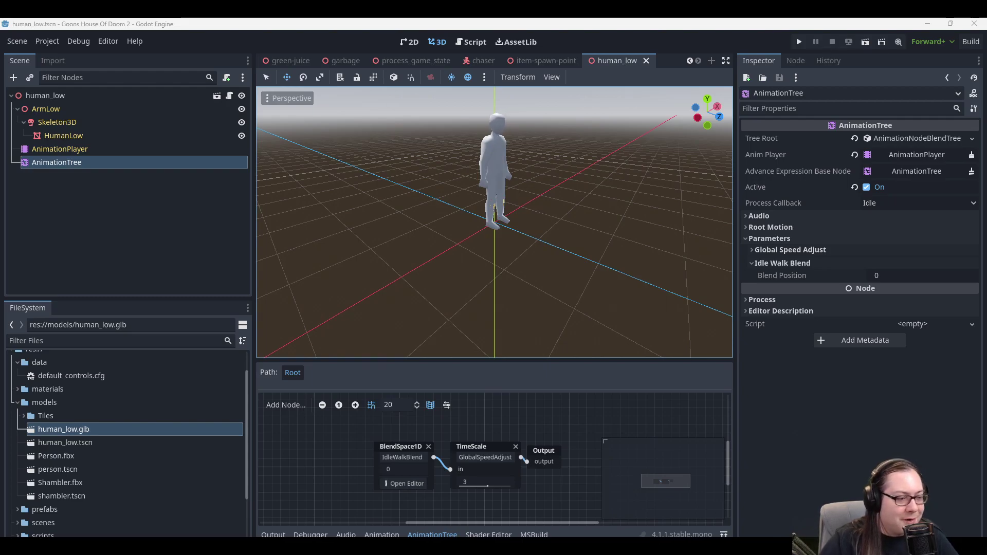
mouse_move(473, 250)
middle_mouse_down()
mouse_move(501, 243)
mouse_move(464, 252)
middle_mouse_up()
scroll(412, 229, "down", 4)
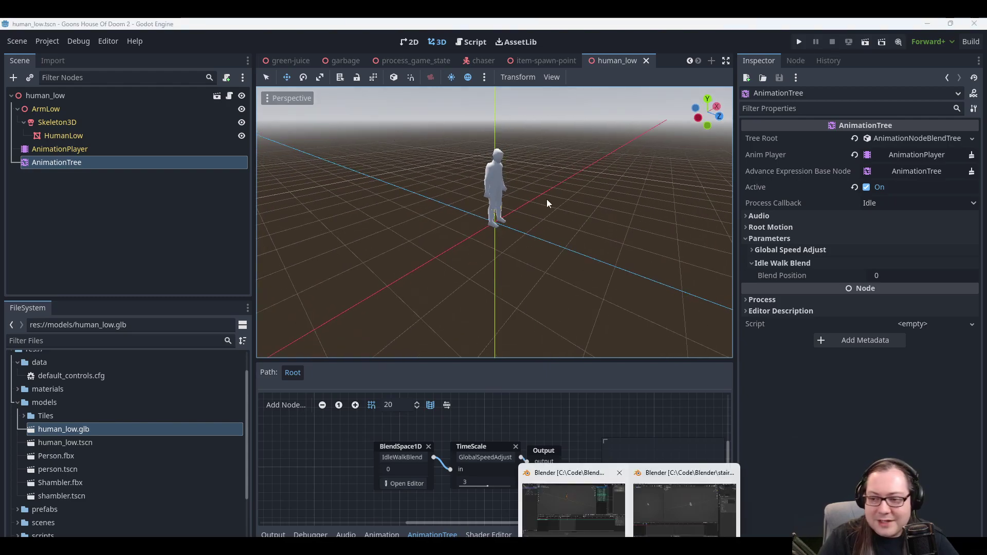
Close the stairs-redo Blender window and bring up the human_low Blender file.
left_click(661, 481)
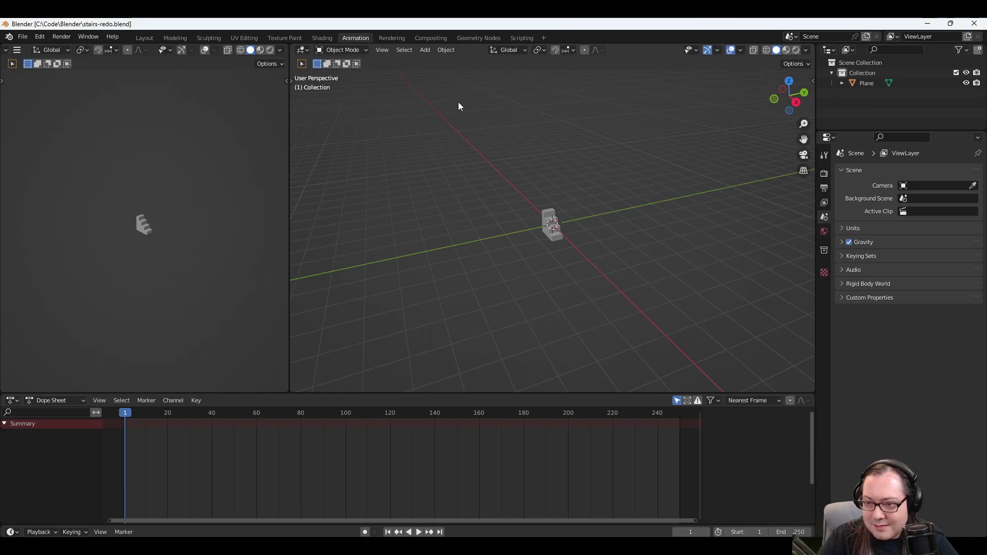
left_click(974, 23)
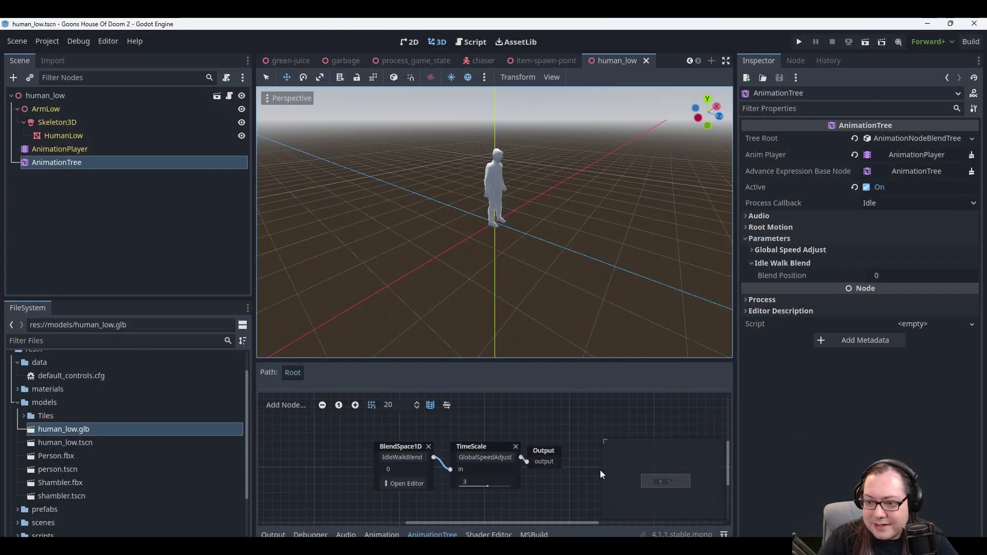
key("alt+Tab")
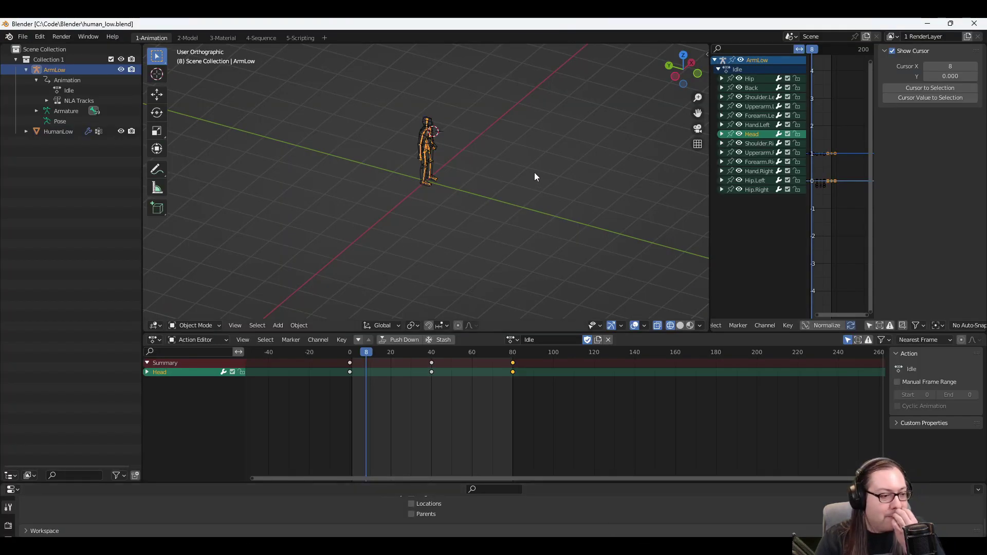
scroll(529, 173, "up", 4)
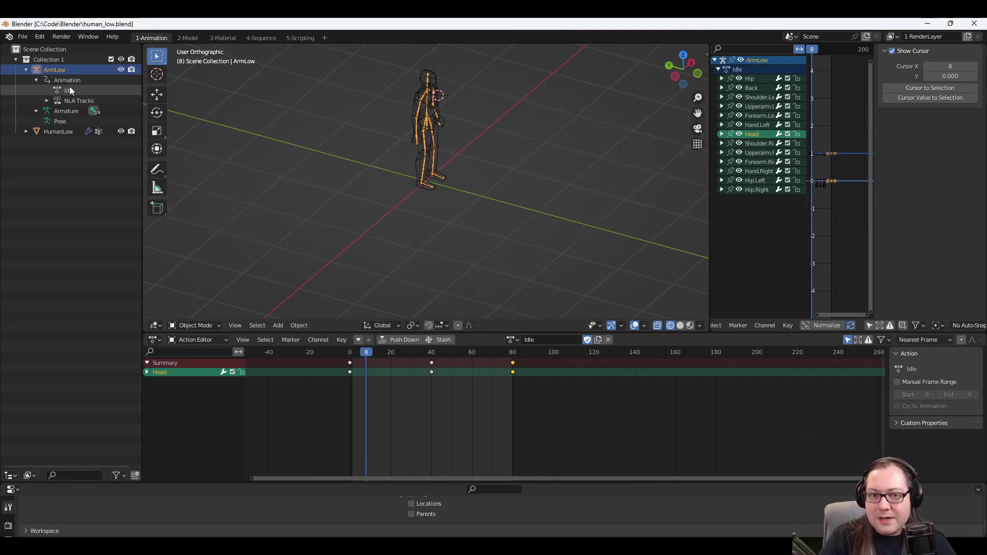
Rename the Idle action to Idle-loop (lowercase l) and save the file.
double_click(555, 339)
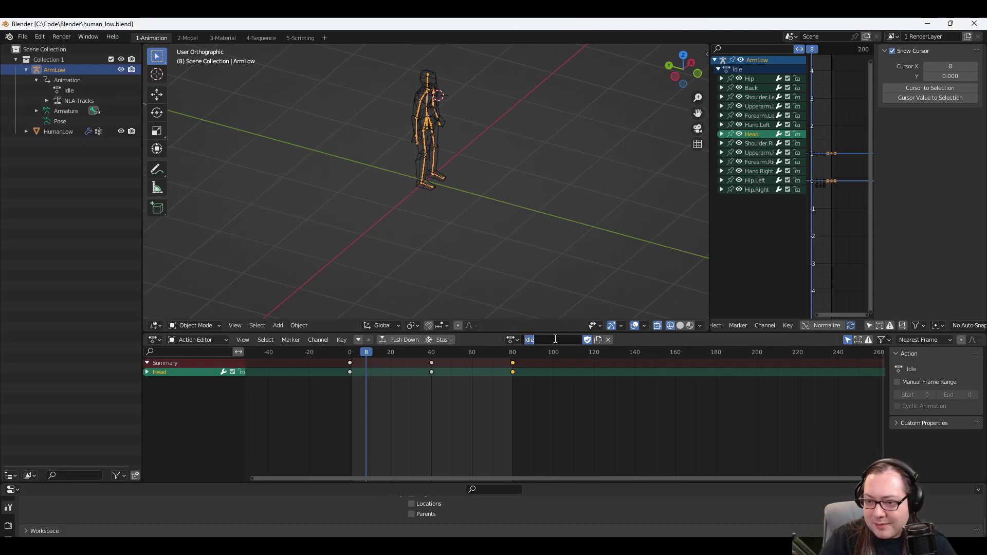
left_click(547, 341)
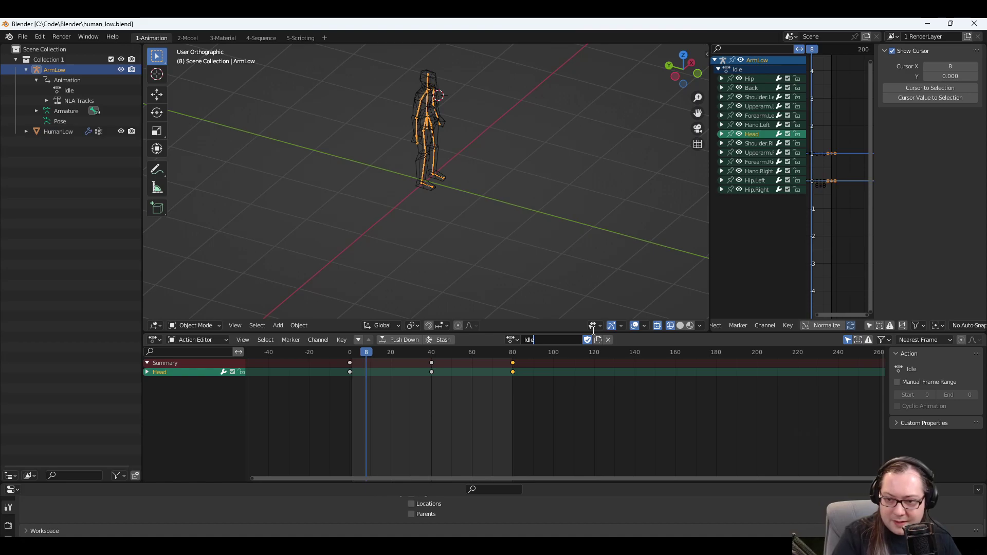
type("-Loop")
key("Return")
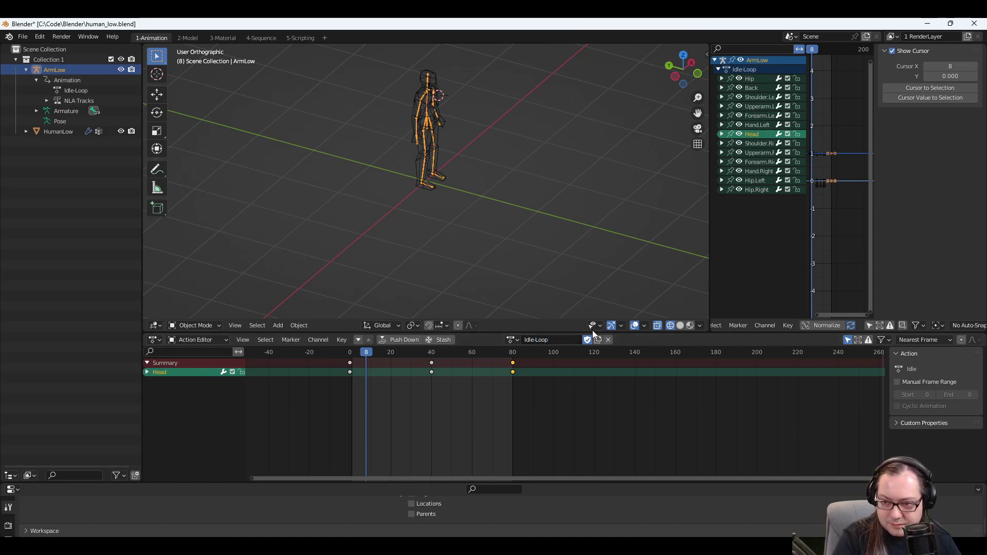
key("ctrl+s")
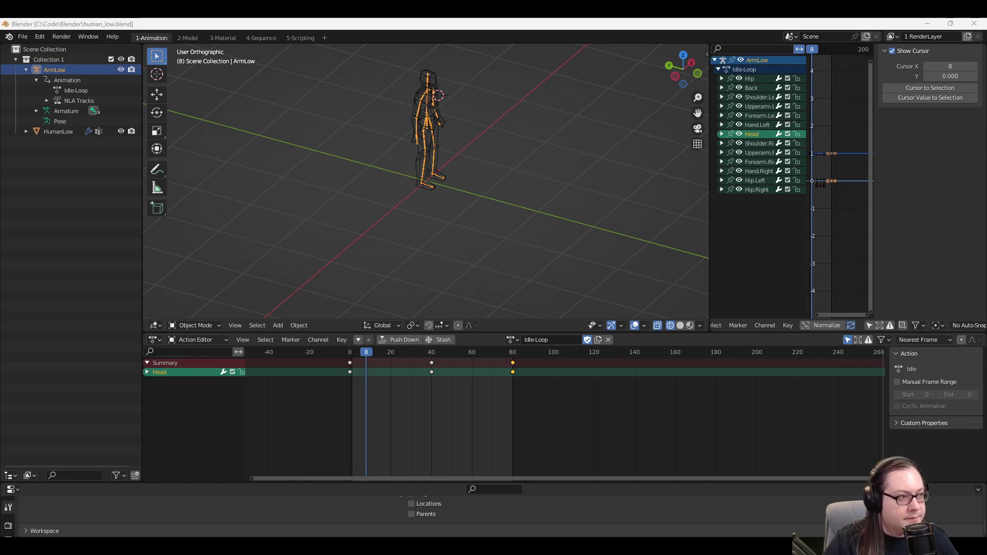
left_click(548, 339)
left_click(536, 339)
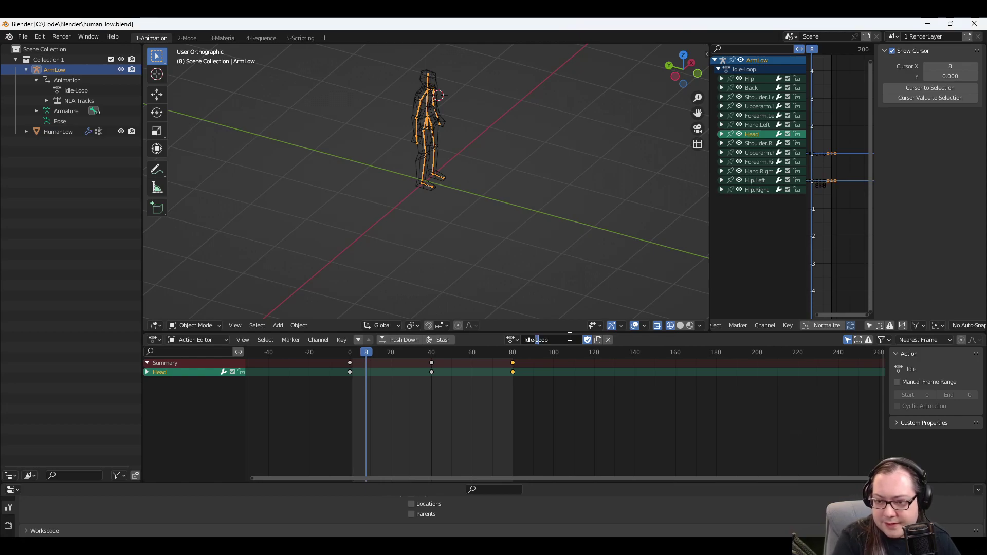
key("Delete")
type("l")
key("Return")
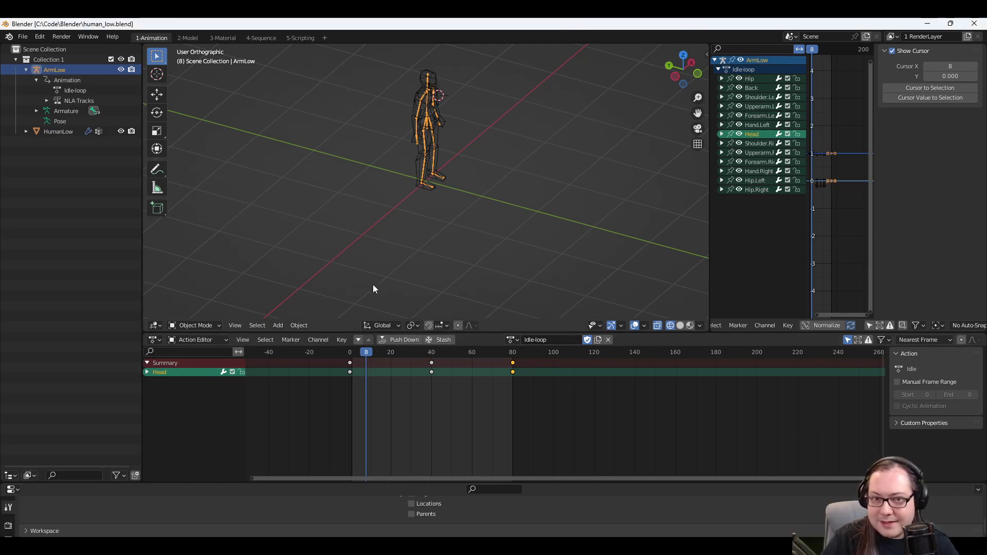
Expand the rig's NLA tracks, make Walk the active action, and scrub through its frames.
left_click(47, 100)
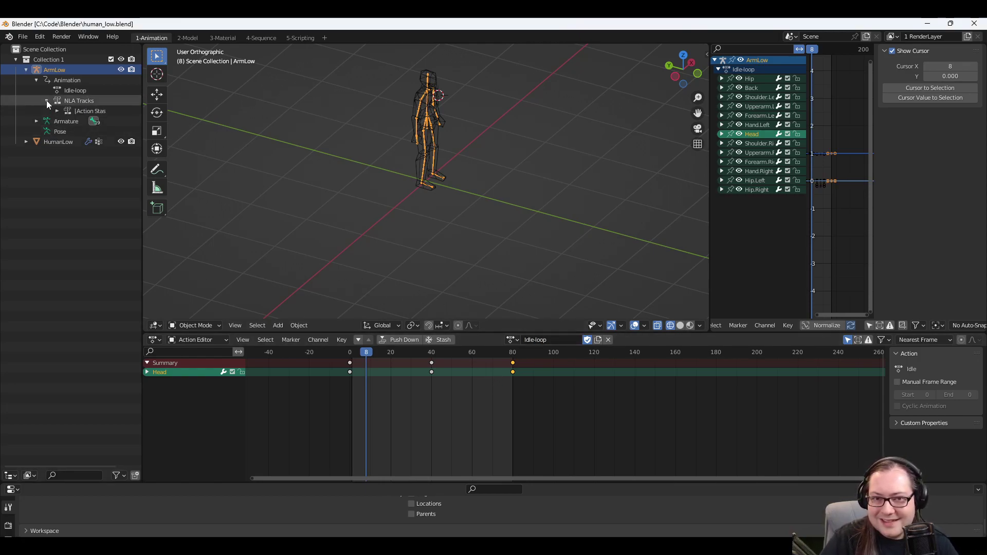
left_click(57, 111)
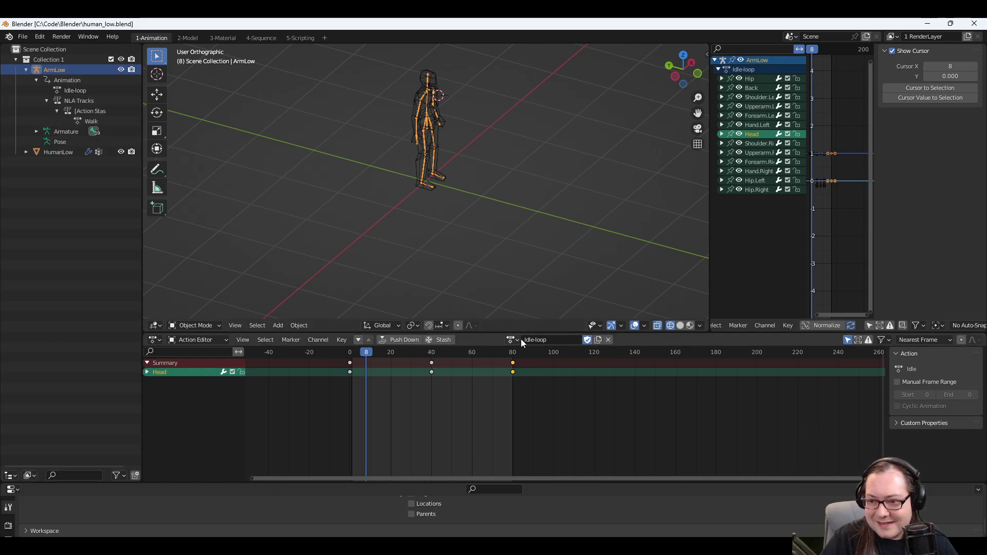
left_click(519, 339)
left_click(547, 362)
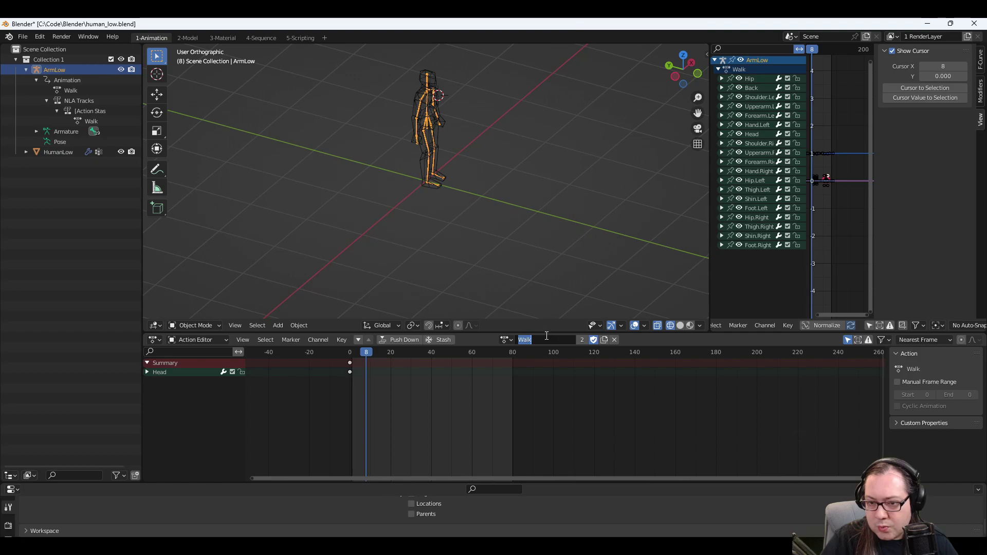
left_click(366, 352)
mouse_move(355, 350)
left_mouse_down()
mouse_move(518, 357)
mouse_move(338, 357)
left_mouse_up()
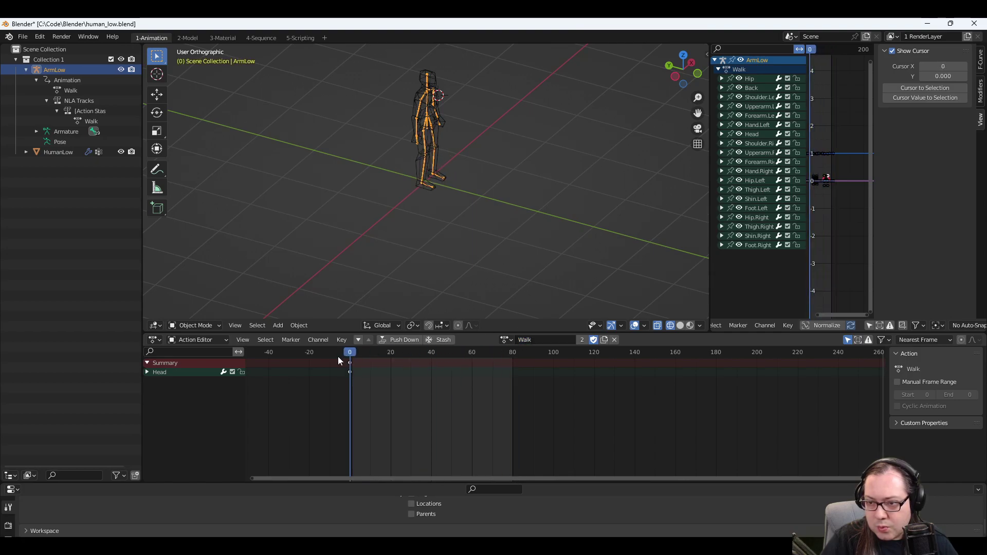
Rename the Walk action to Walk-loop and save the blend file.
left_click(545, 338)
key("End")
type("-loop")
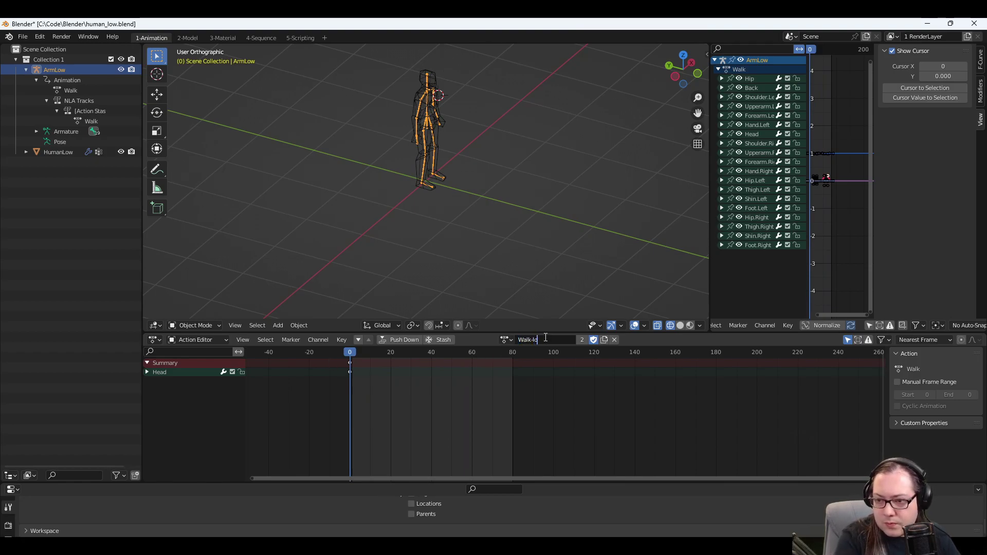
key("Return")
key("ctrl+s")
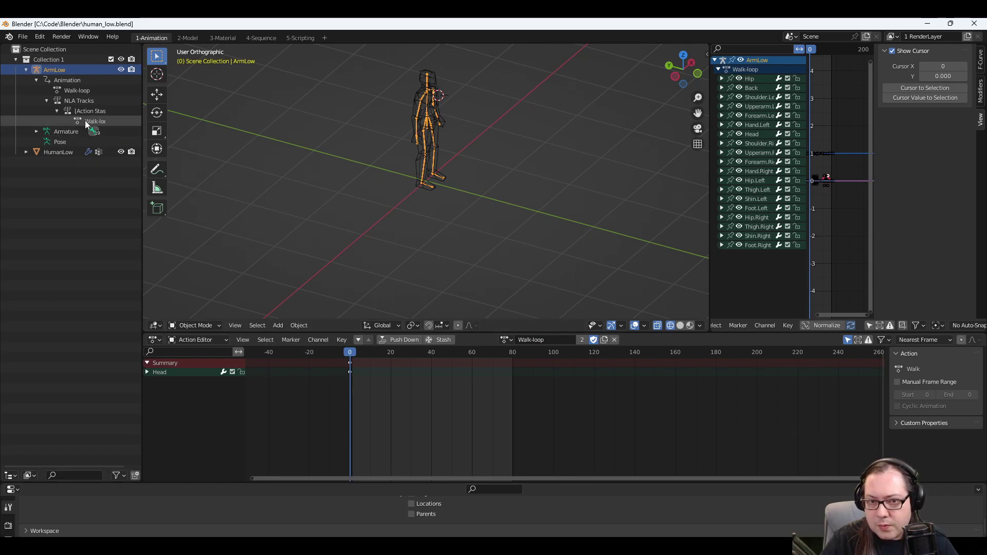
Compare against Idle-loop, switch back to Walk-loop, and save again.
left_click(506, 340)
left_click(532, 361)
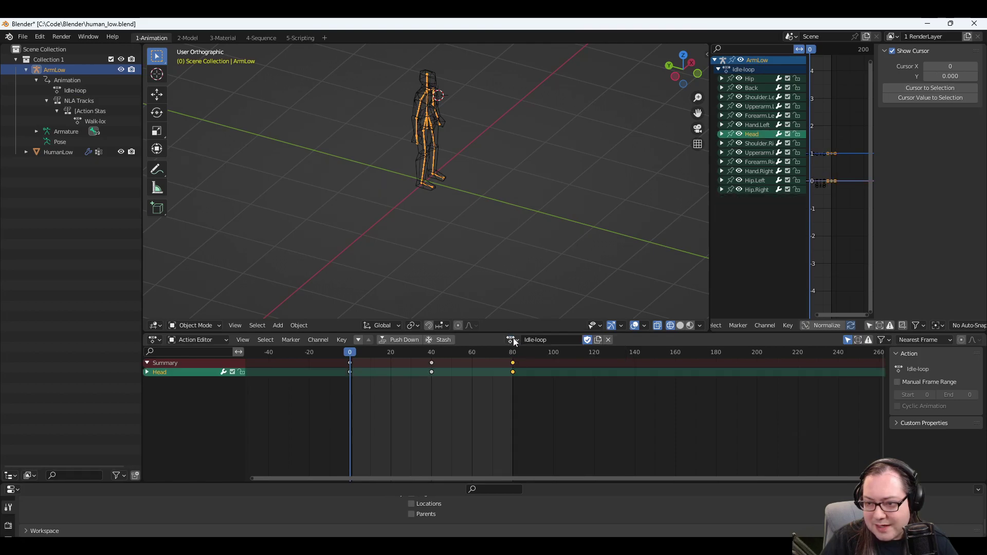
left_click(514, 341)
left_click(519, 364)
left_click(537, 340)
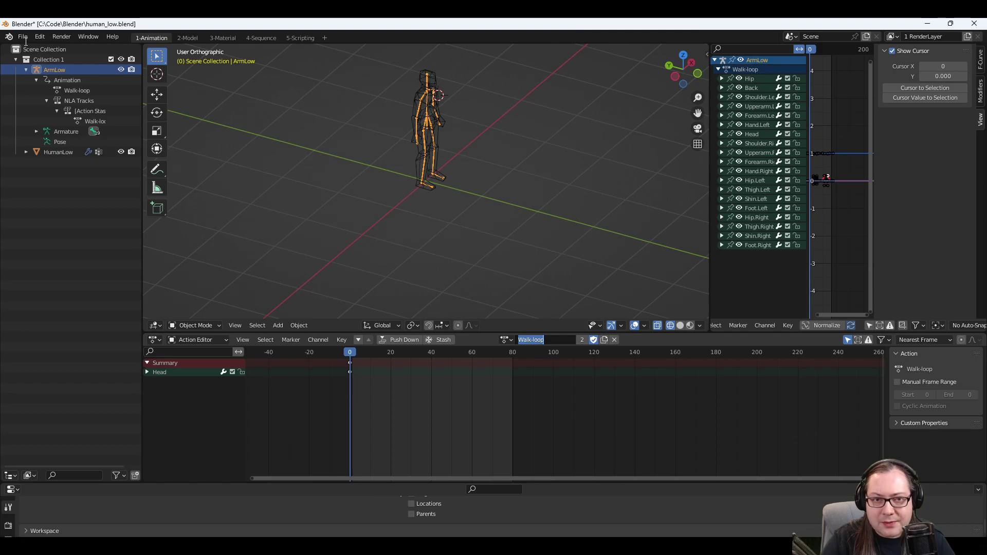
key("Return")
key("ctrl+s")
Export the scene as glTF 2.0 binary to human_low.glb in C:\Code\Blender.
left_click(24, 37)
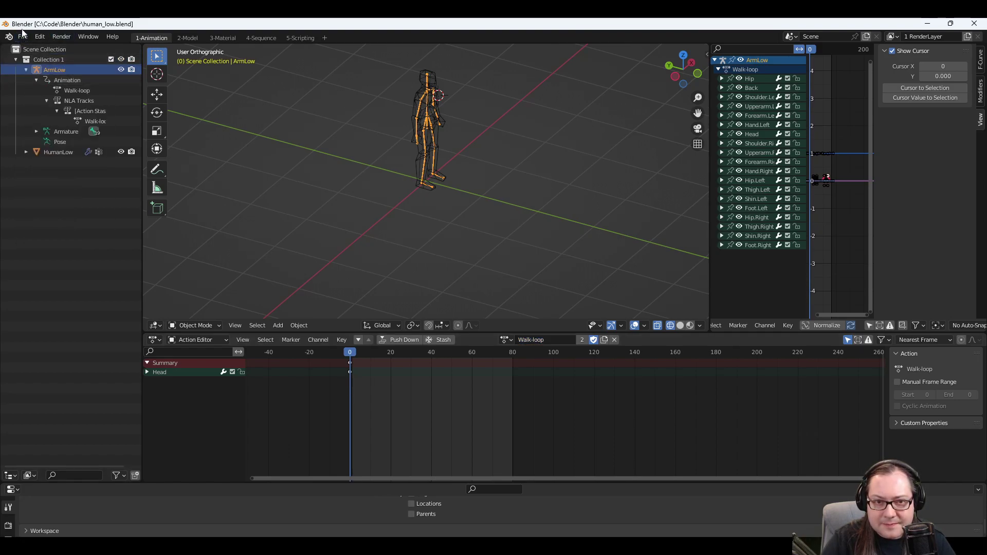
left_click(24, 36)
mouse_move(51, 185)
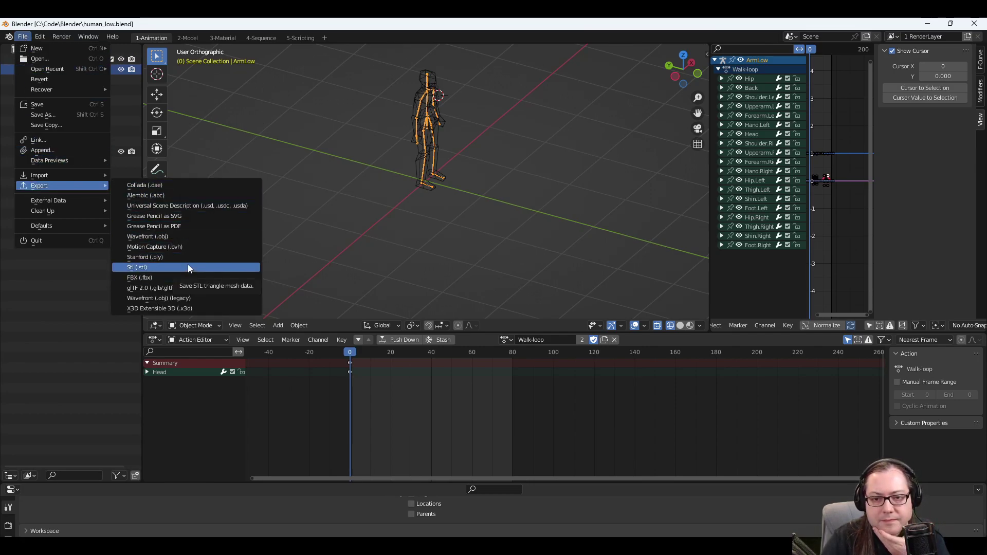
left_click(174, 289)
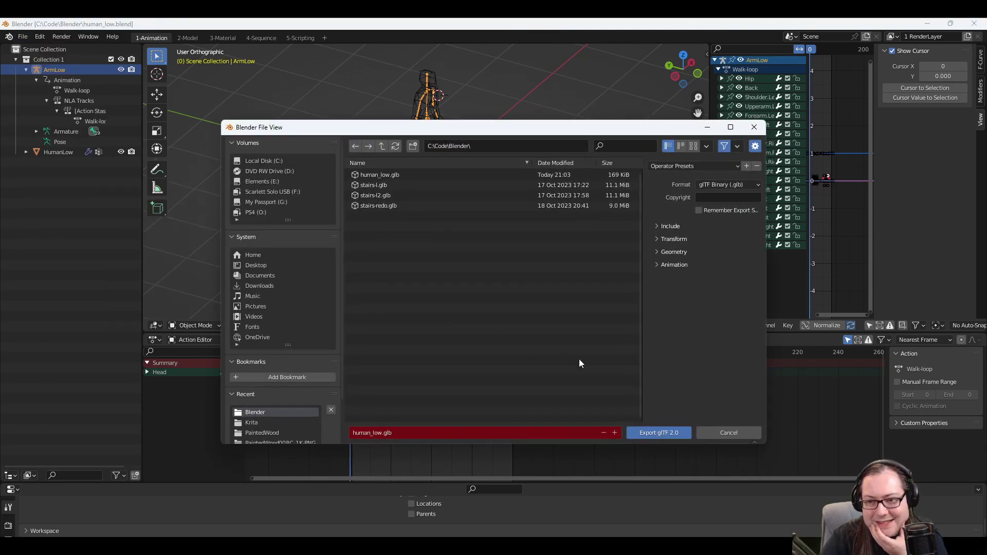
left_click(650, 433)
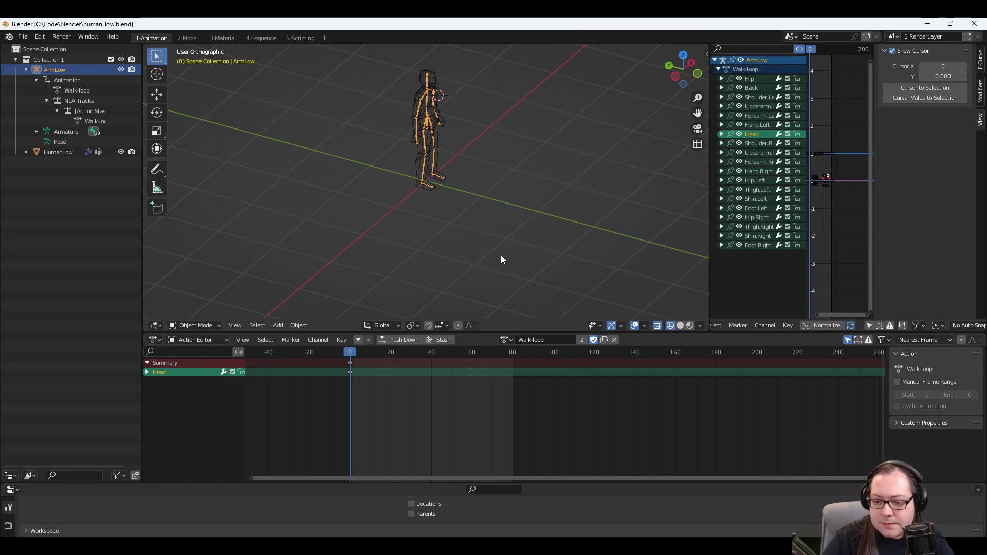
key("alt+Tab")
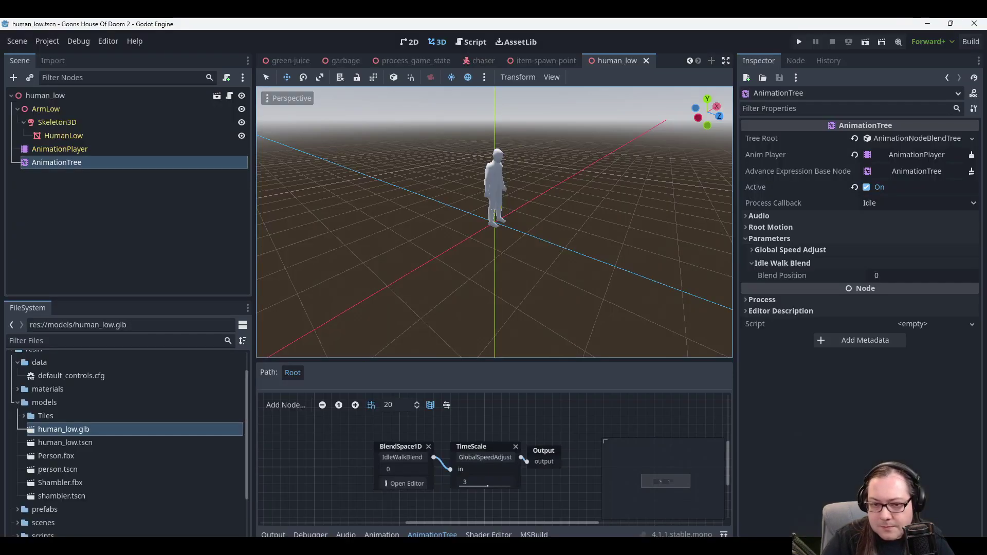
Select the models folder, then the IdleWalkBlend node, and reselect the AnimationTree.
left_click(47, 402)
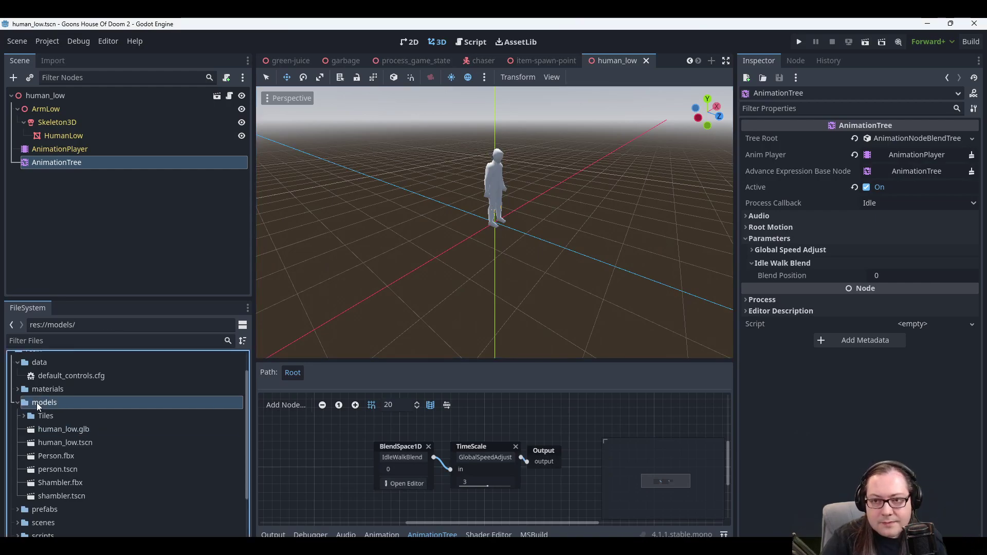
scroll(37, 406, "up", 1)
scroll(37, 406, "down", 1)
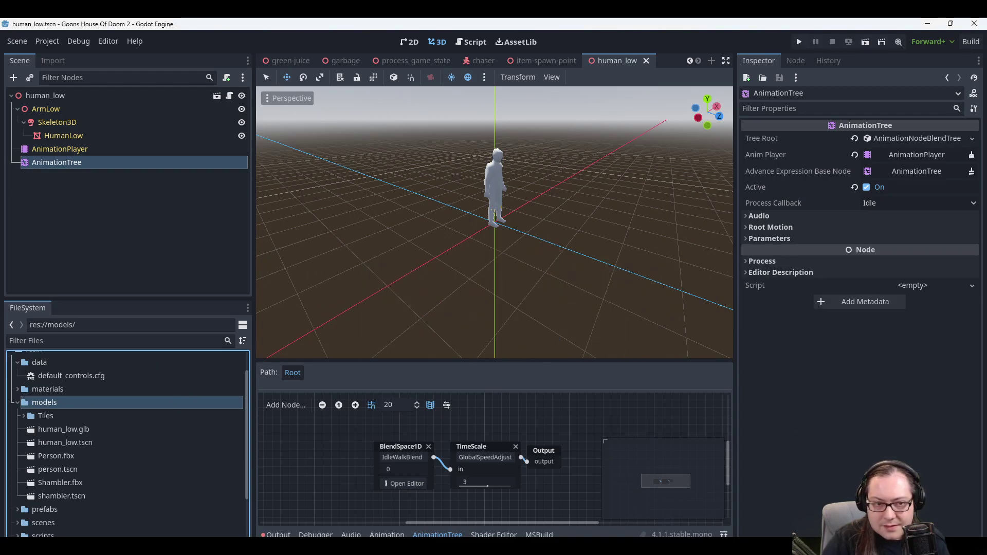
left_click(398, 448)
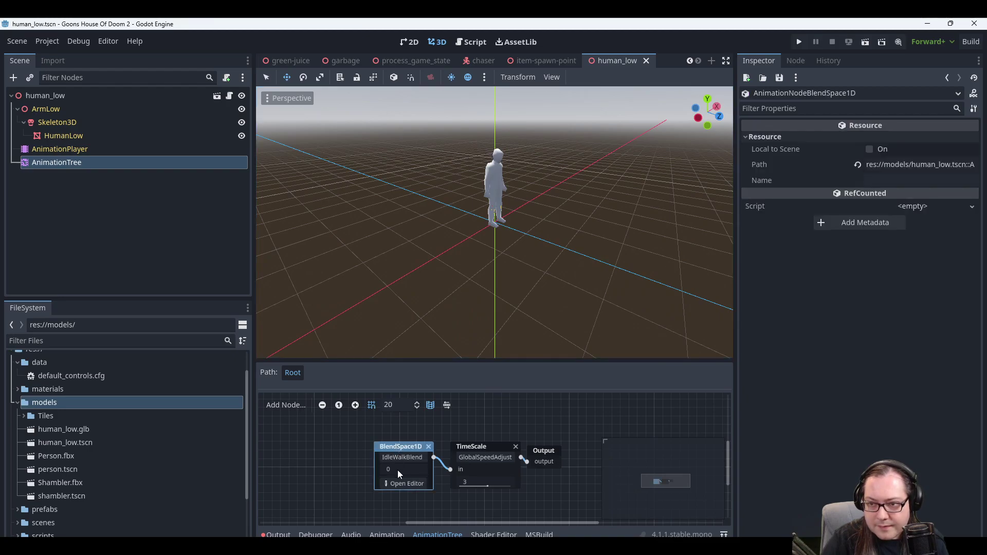
left_click(45, 96)
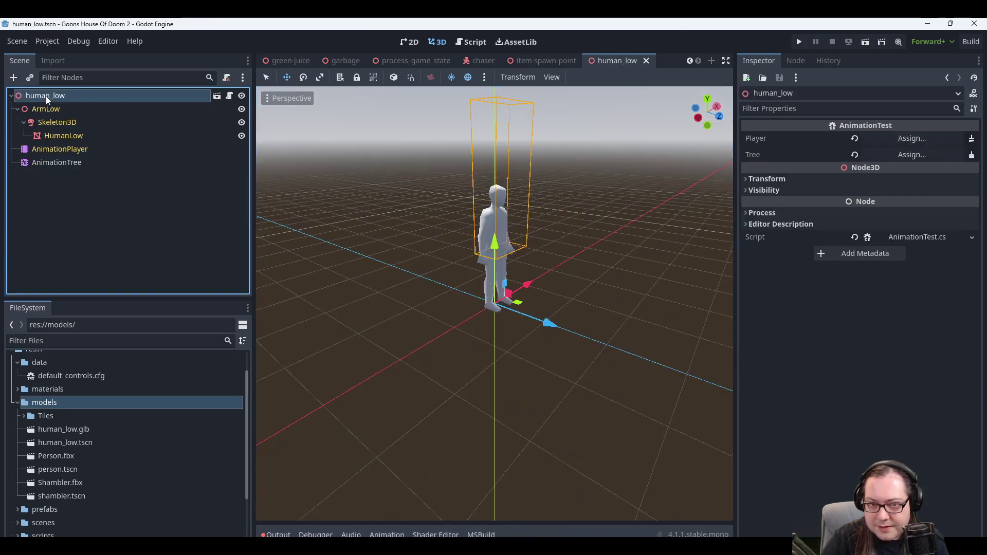
left_click(58, 163)
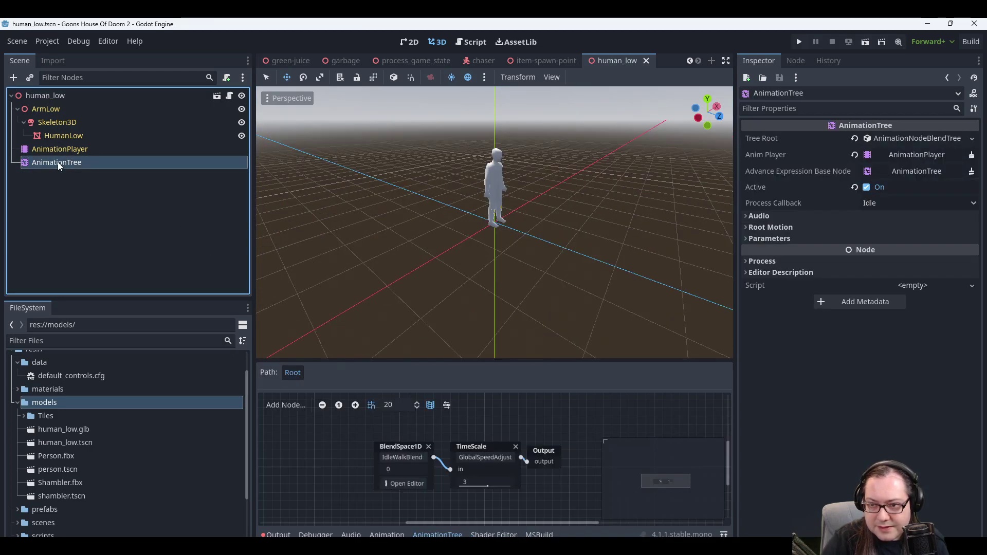
Open the IdleWalkBlend editor and confirm Idle sits at point 0 and Walk at 1.
left_click(405, 484)
left_click(260, 459)
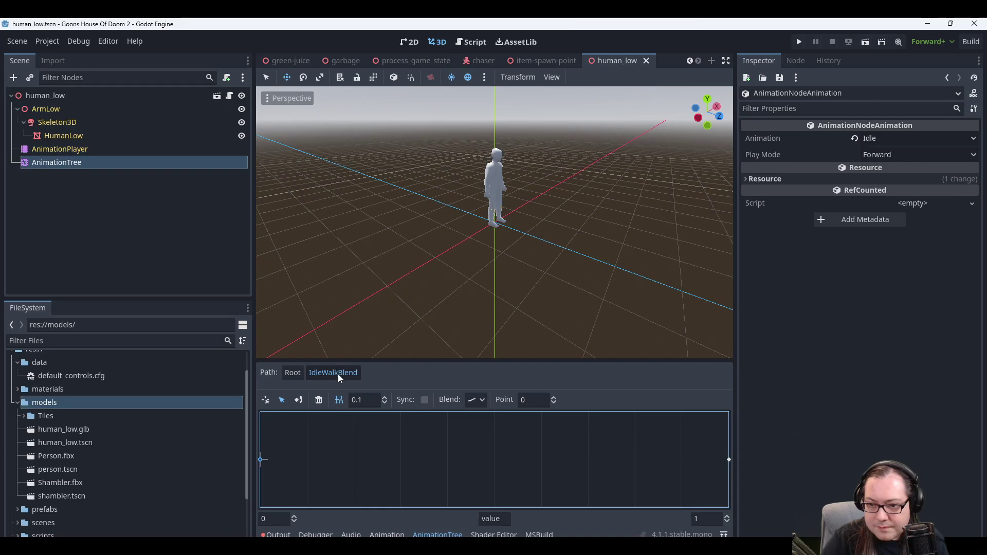
left_click(728, 459)
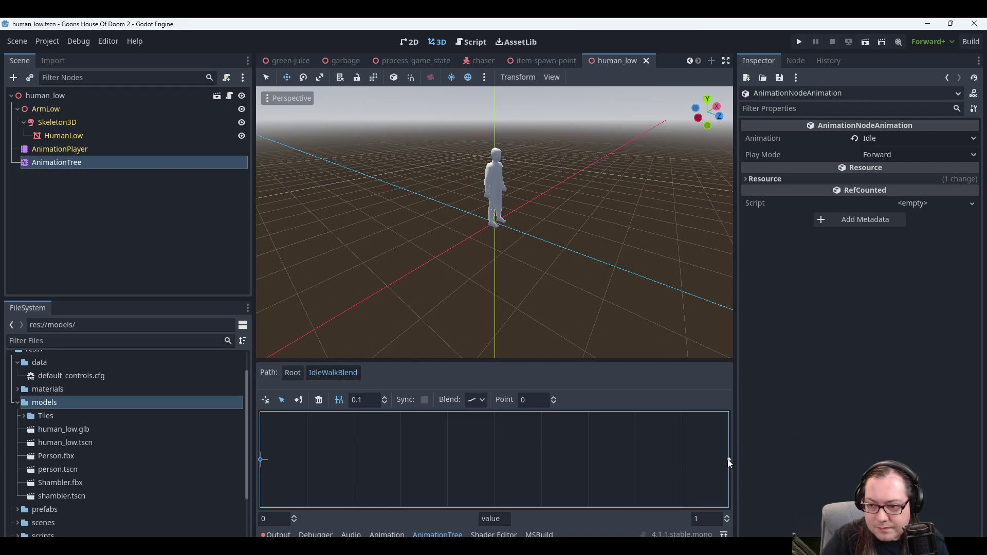
left_click(261, 459)
right_click(261, 460)
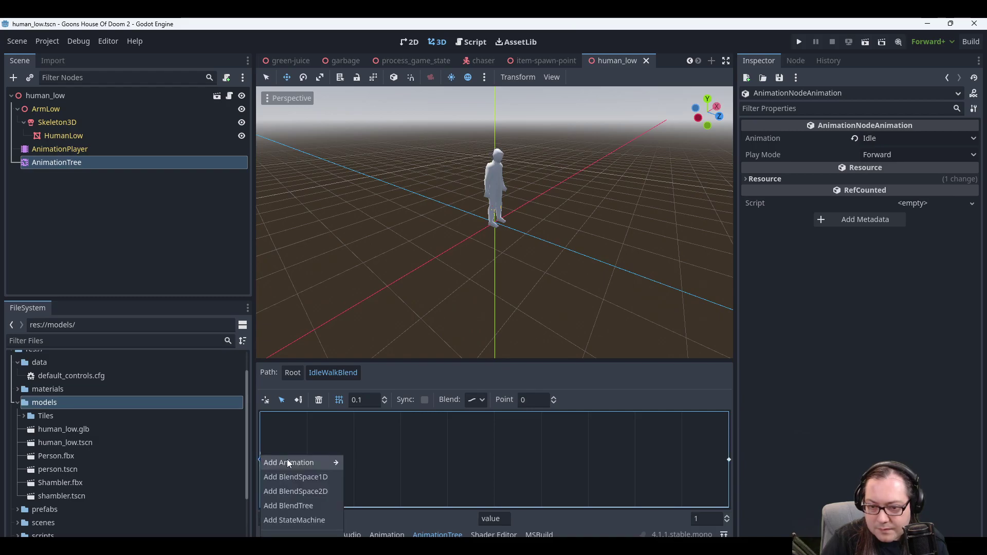
mouse_move(286, 462)
left_click(295, 445)
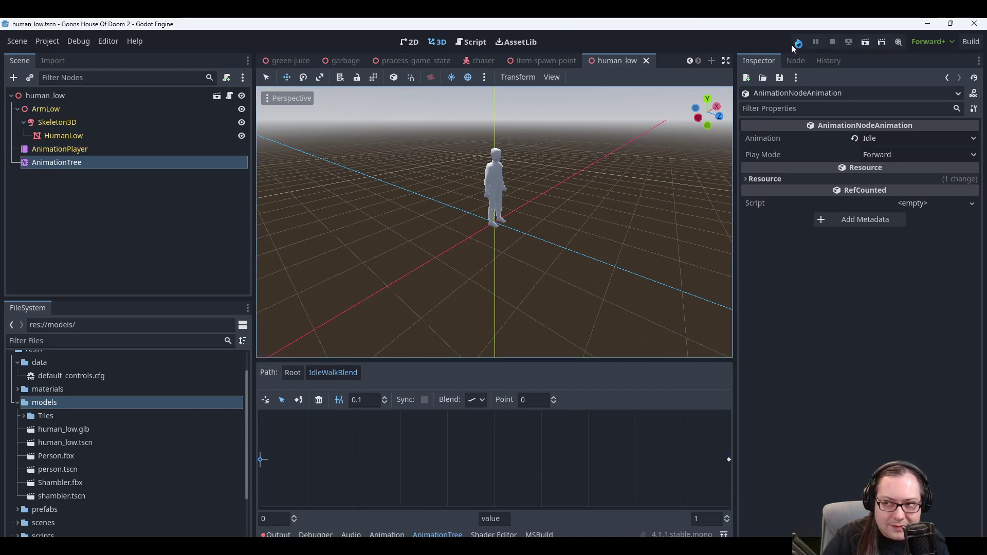
Relaunch the Goons House Of Doom 2 project from the Godot Project Manager.
key("alt+Tab")
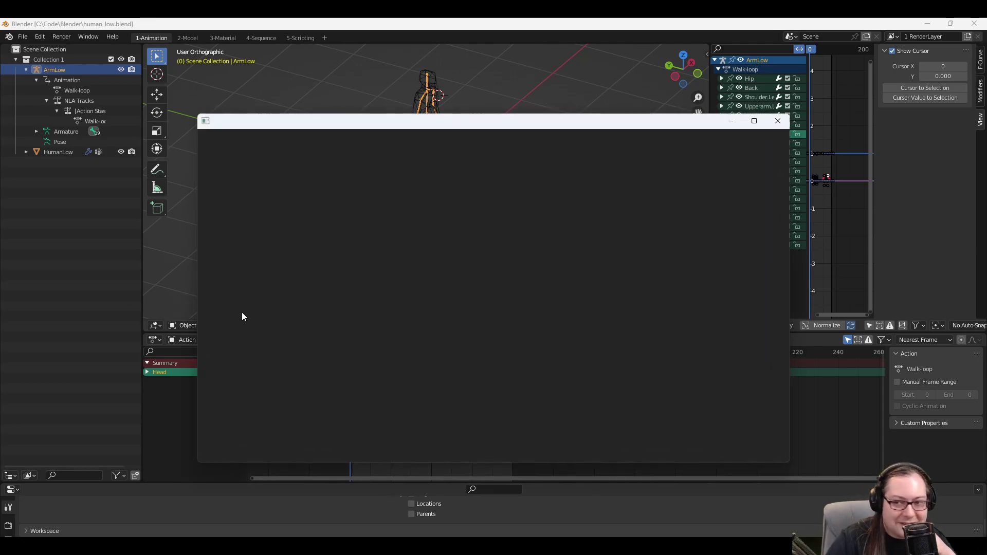
left_click(350, 188)
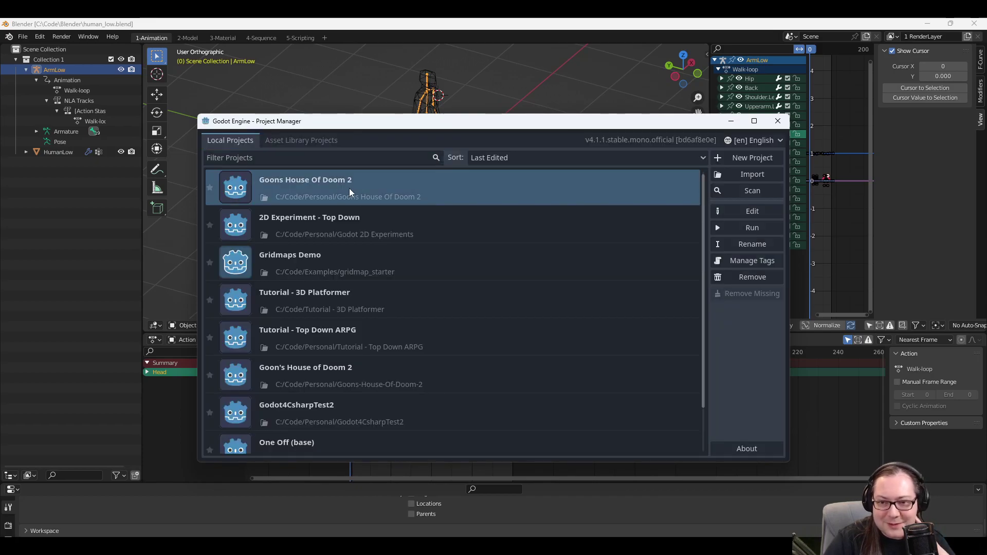
double_click(350, 188)
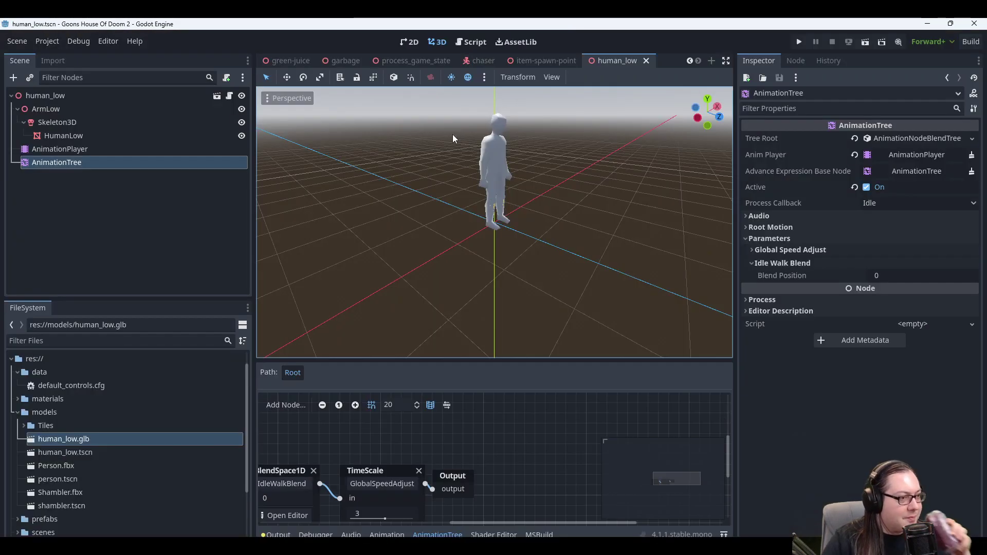
Run the game to test the human_low model, glance at the inventory, then stop it.
middle_click_drag(482, 193, 511, 207)
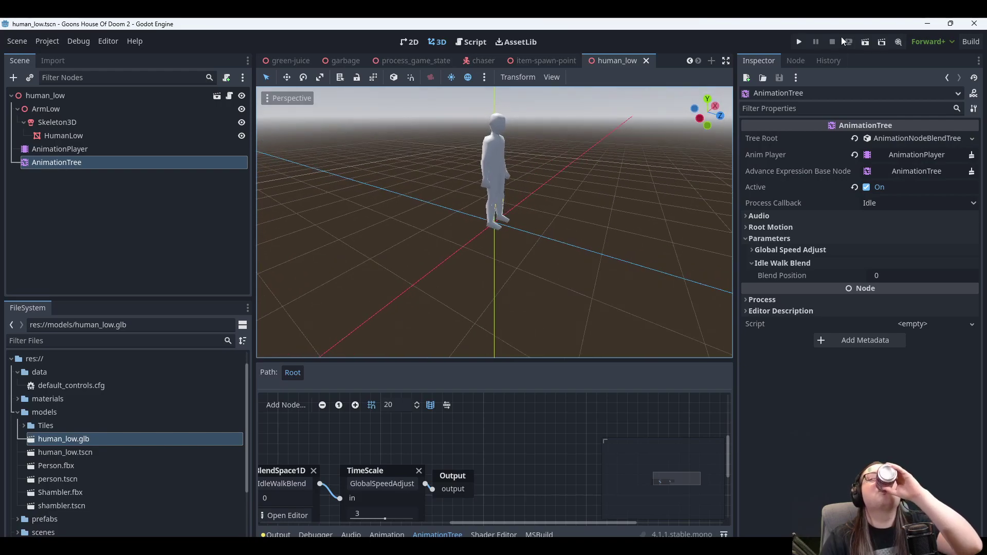
left_click(799, 42)
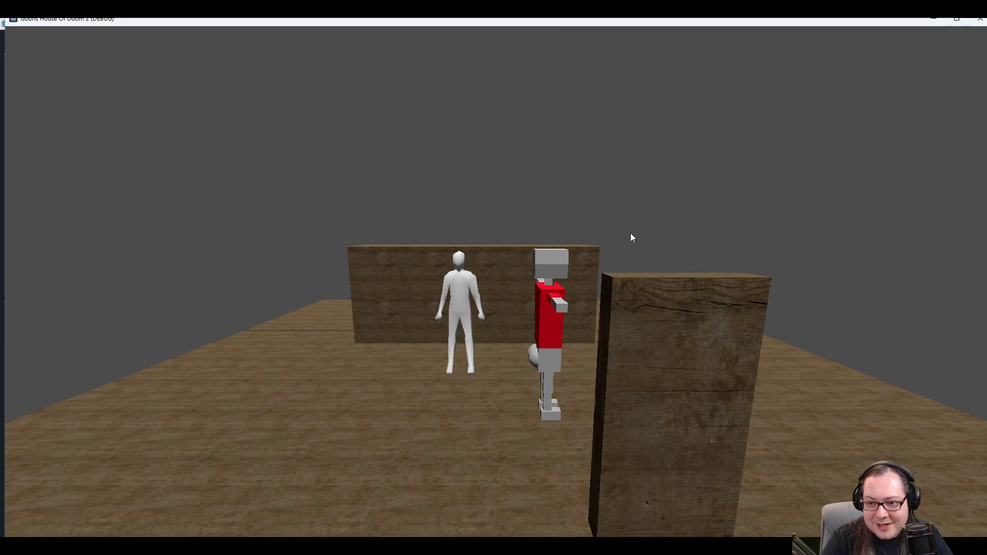
key("Tab")
key("Tab")
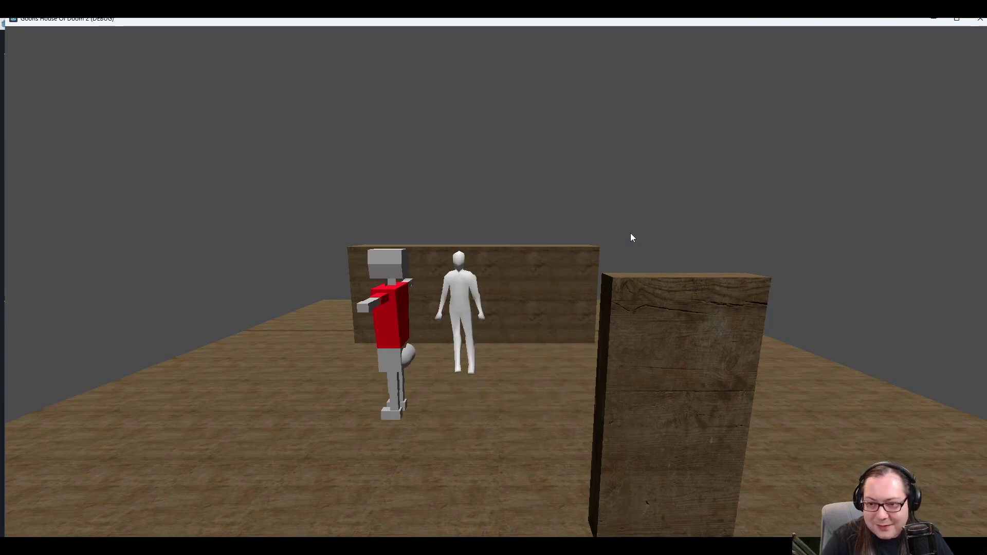
key("Escape")
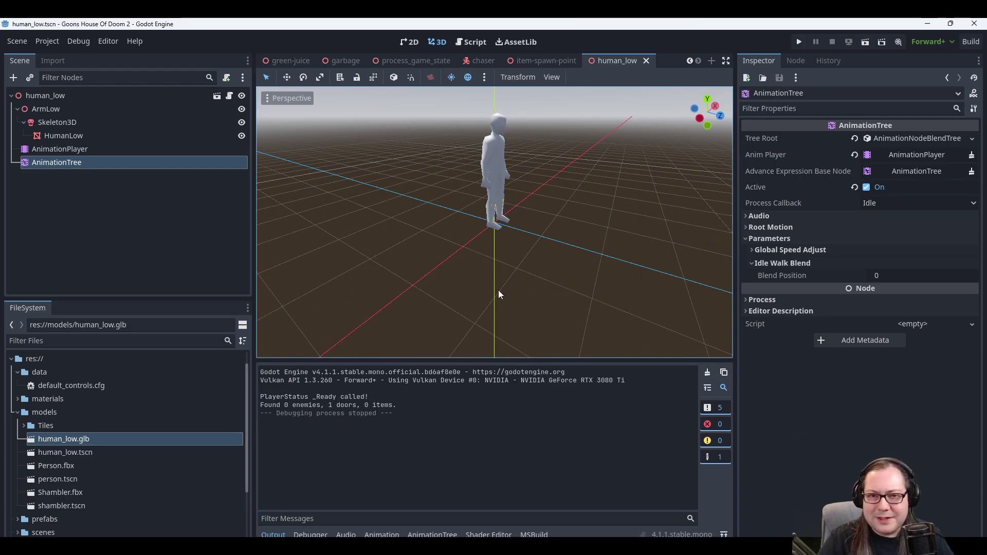
Replace line 12's BlendSpace1D path with parameters/IdleWalkBlend/blend_position and rerun the game.
left_click(524, 536)
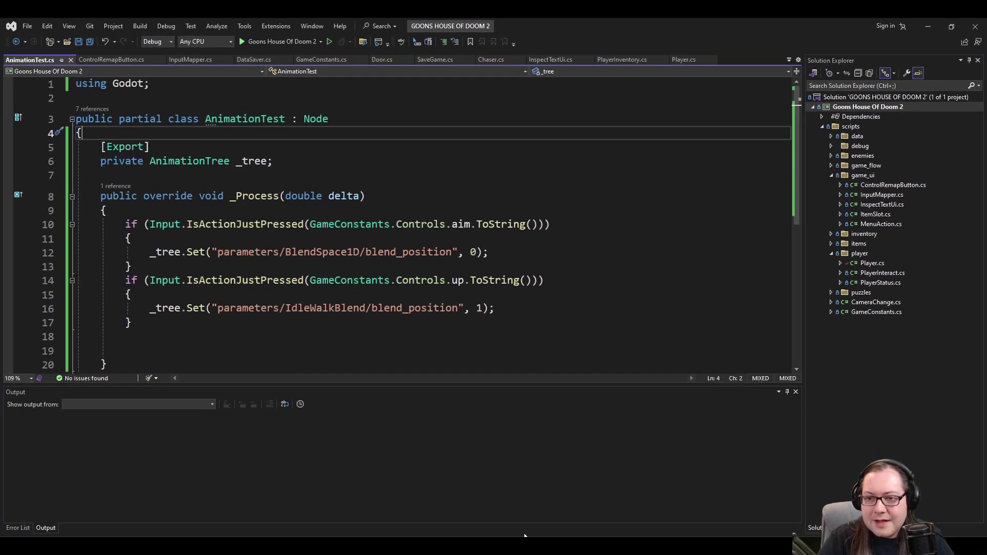
left_click(452, 308)
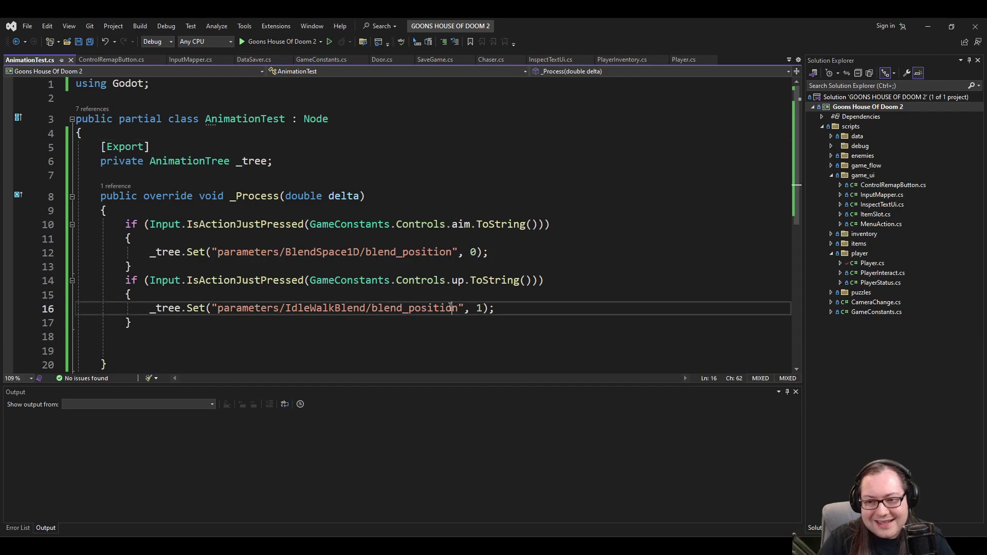
key("Right")
key("ctrl+shift+Left")
key("ctrl+shift+Left")
key("ctrl+shift+Left")
key("ctrl+shift+Left")
key("ctrl+shift+Left")
key("ctrl+c")
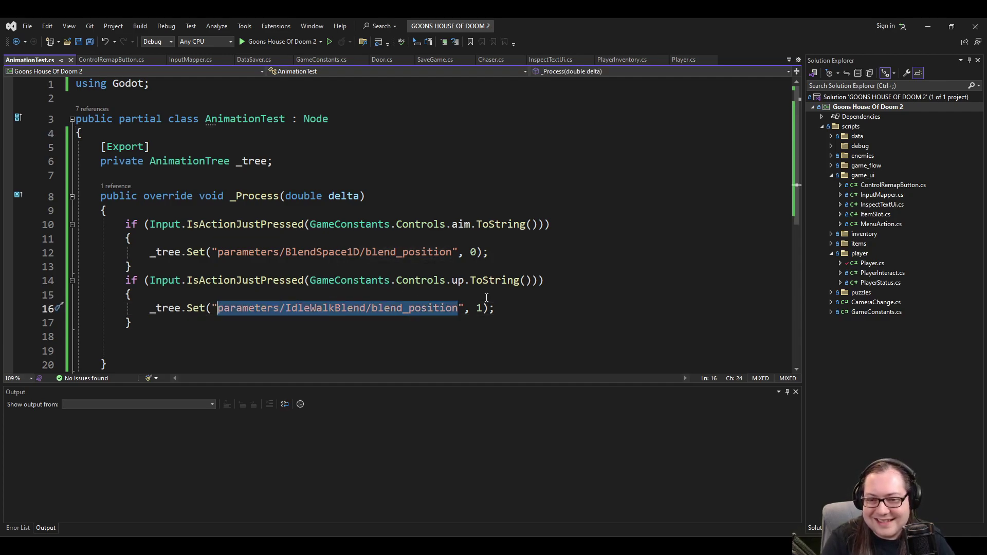
left_click(454, 253)
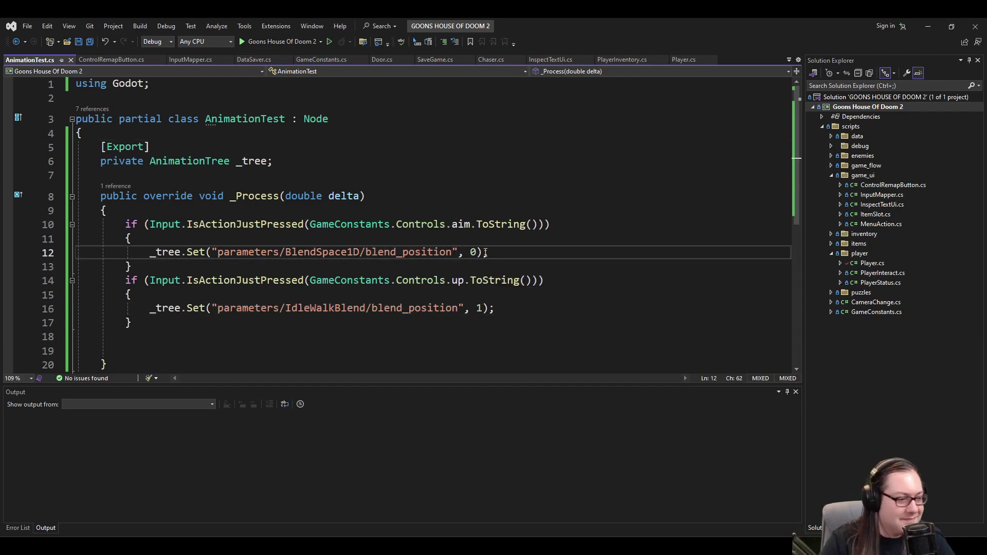
key("ctrl+shift+Left")
key("ctrl+shift+Left")
key("ctrl+shift+Left")
key("ctrl+shift+Left")
key("ctrl+shift+Left")
key("ctrl+v")
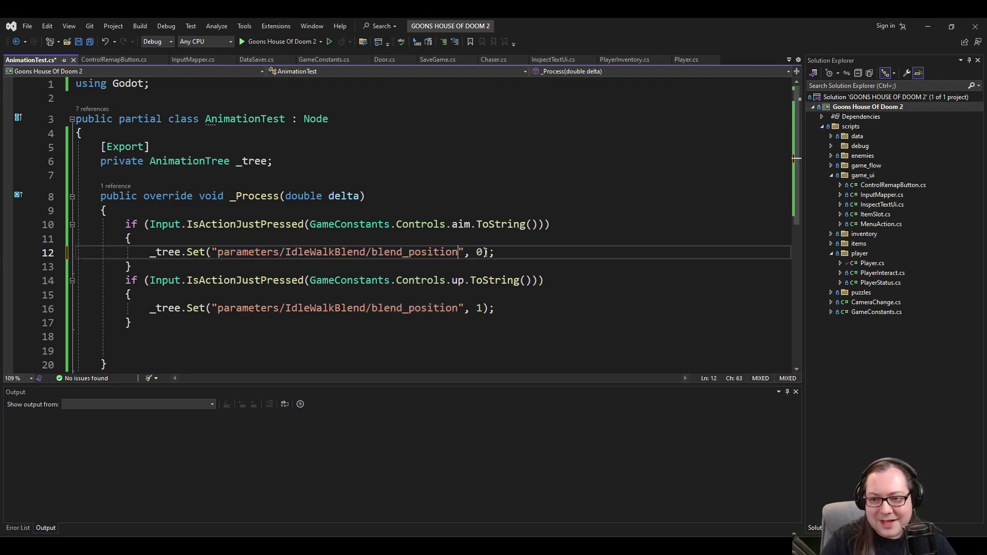
left_click(536, 240)
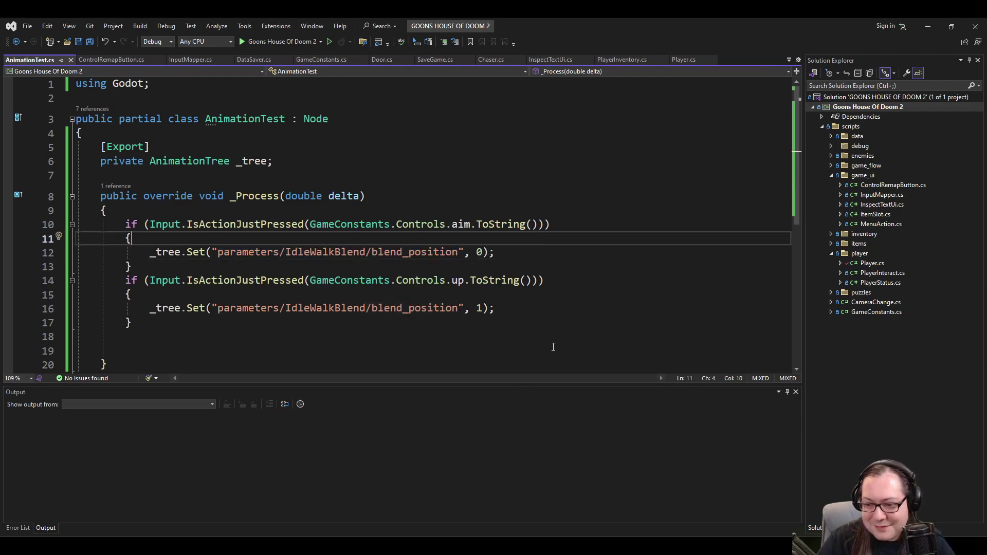
key("alt+Tab")
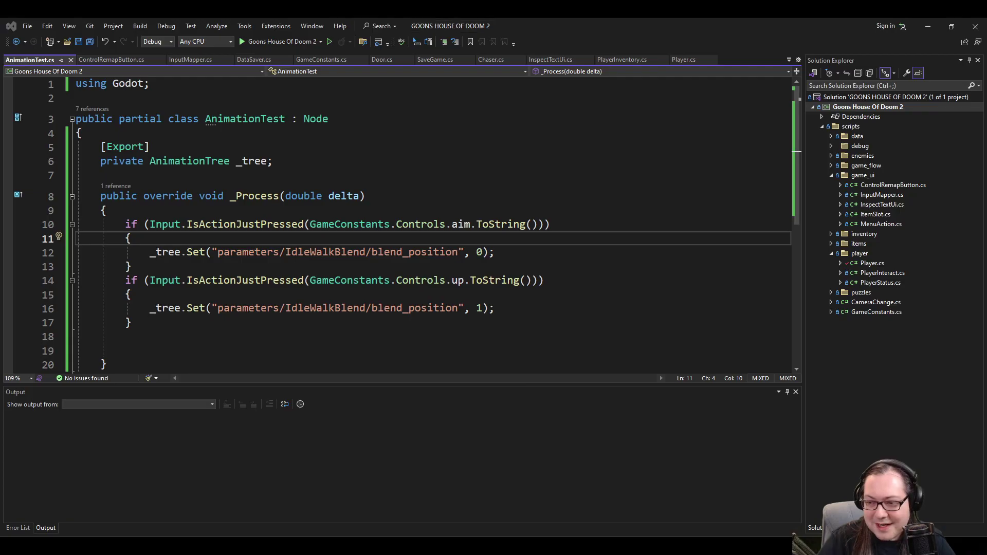
left_click(798, 41)
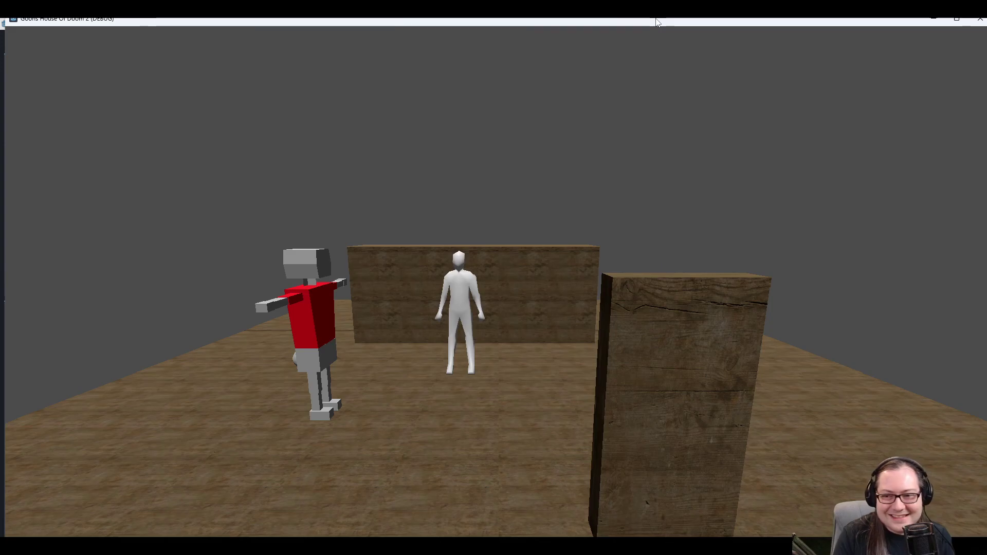
key("alt+F4")
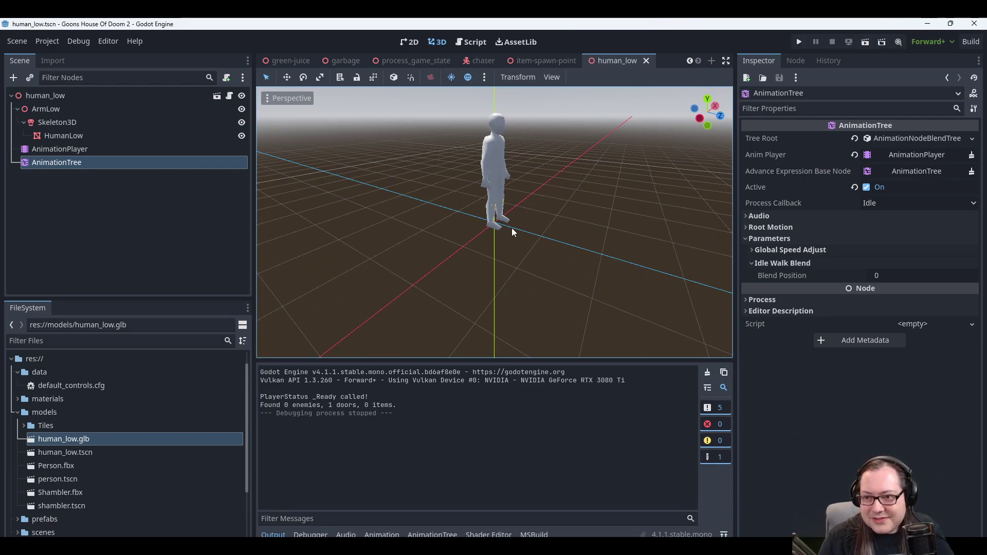
Remove the AnimationTest script from the human_low root node and save the scene.
scroll(528, 226, "down", 4)
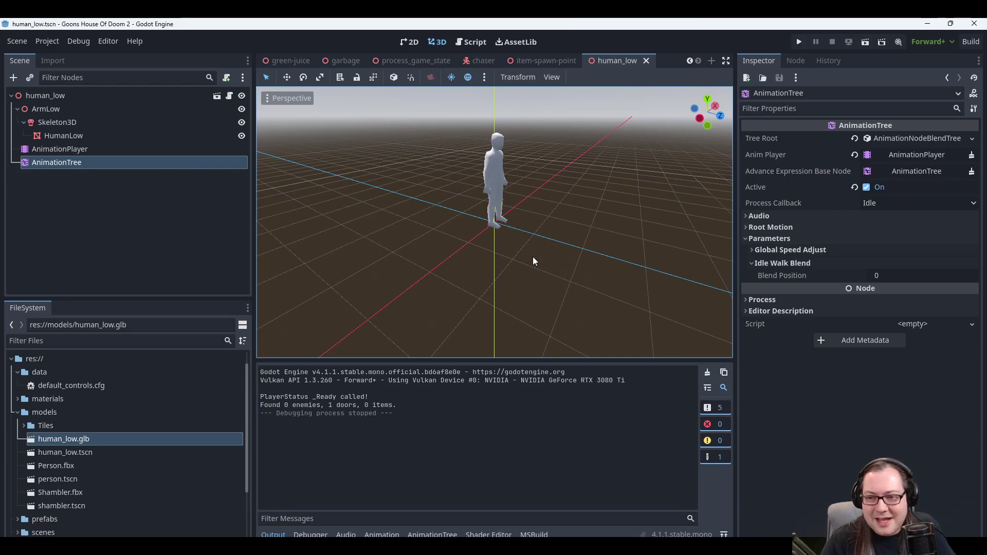
scroll(539, 274, "up", 2)
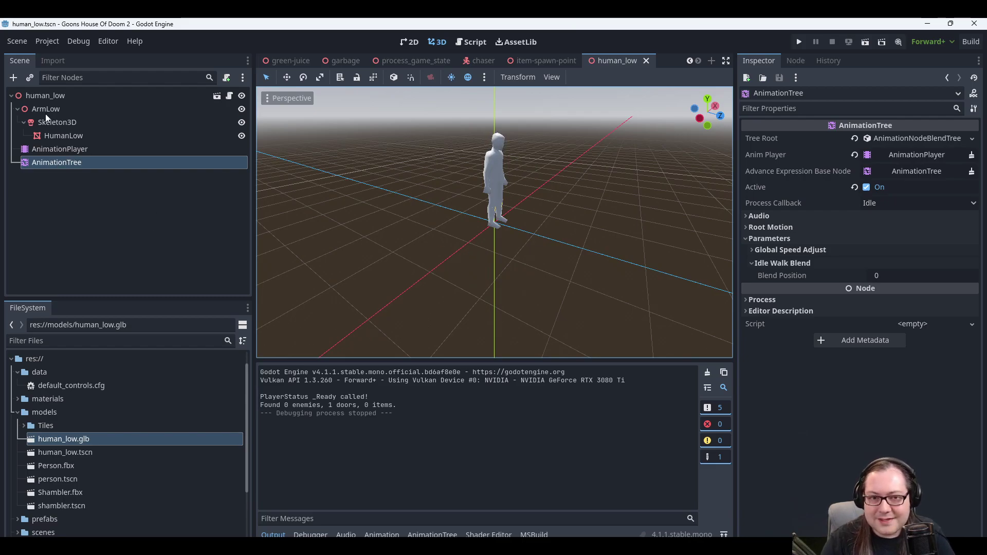
middle_click_drag(581, 227, 549, 211)
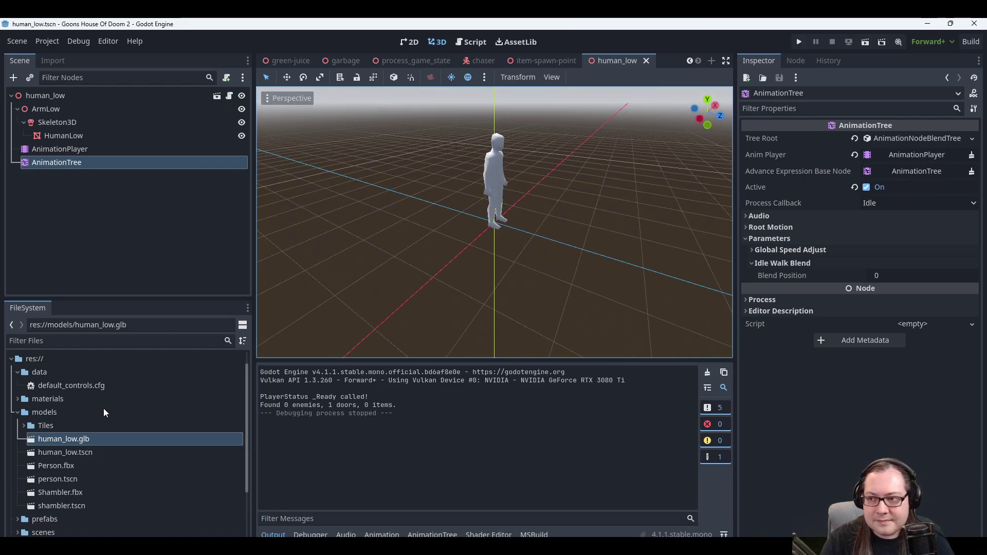
left_click(42, 97)
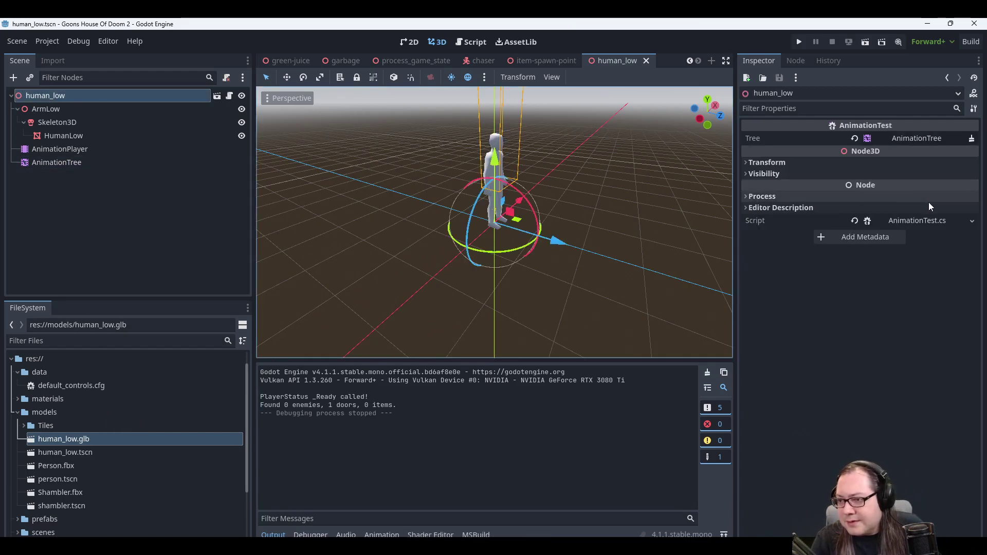
left_click(854, 220)
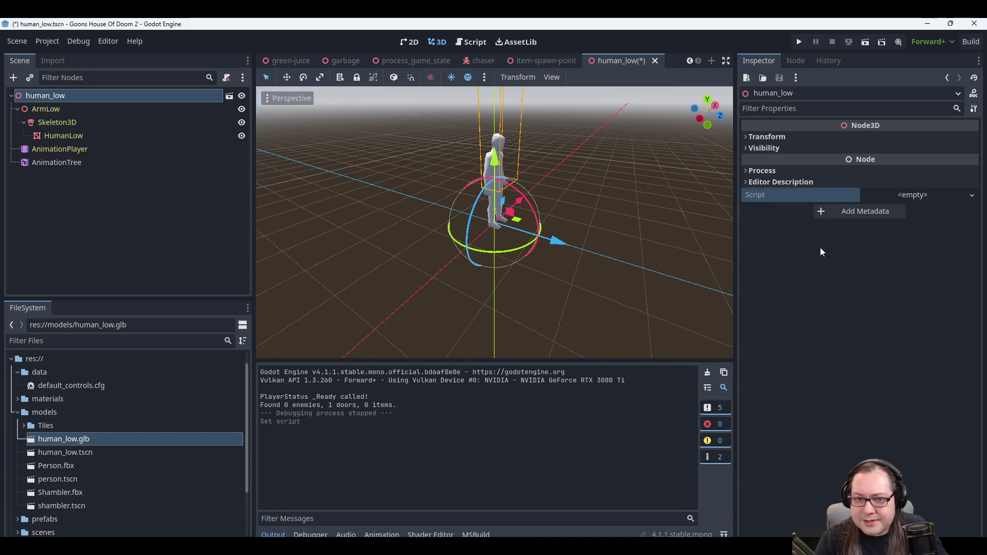
key("ctrl+s")
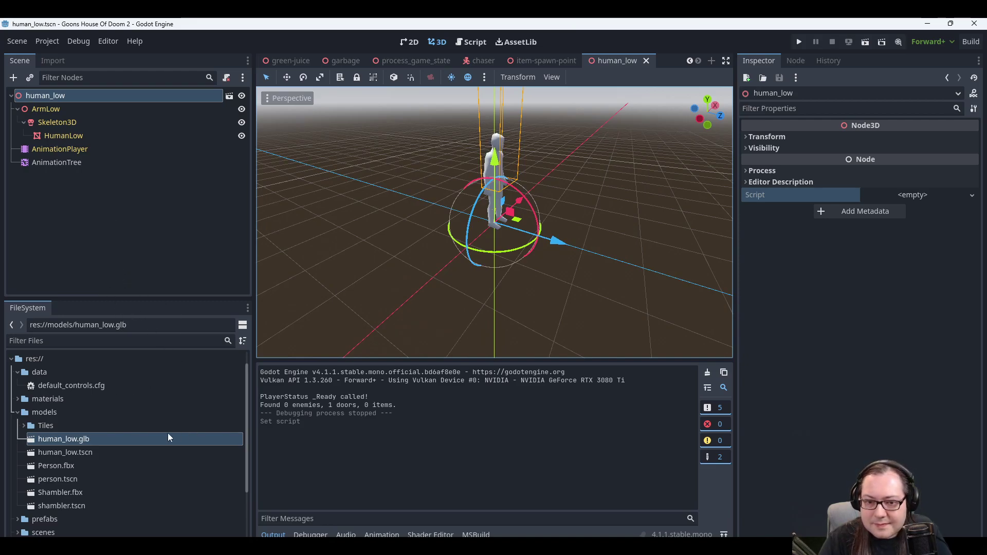
Zoom and orbit the viewport around the human_low character to inspect it.
scroll(117, 451, "down", 3)
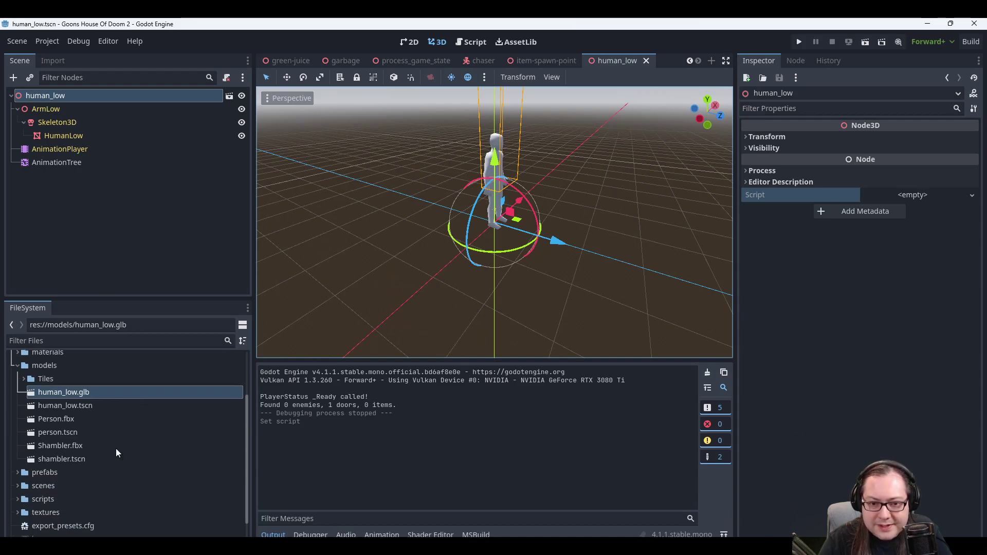
scroll(116, 452, "up", 3)
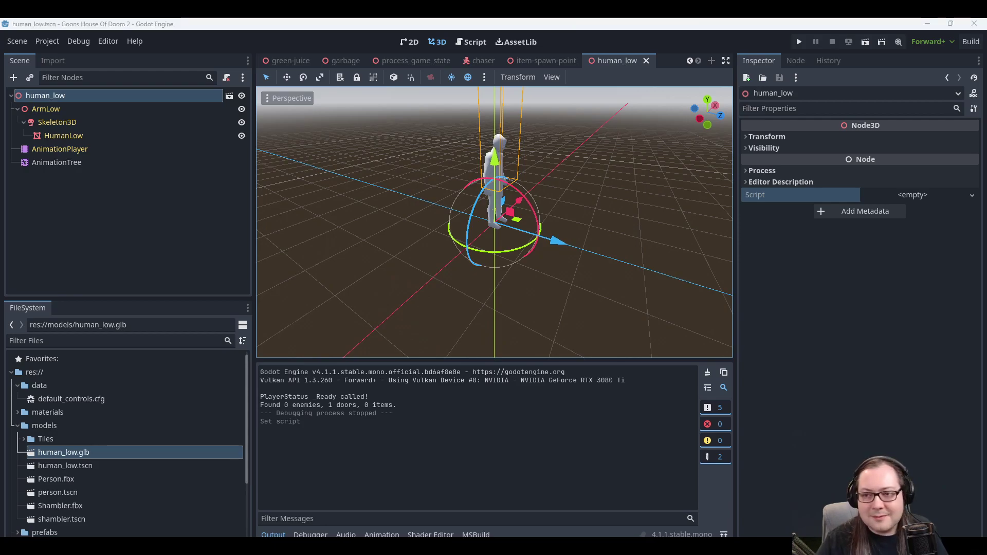
scroll(605, 178, "up", 3)
mouse_move(605, 178)
middle_mouse_down()
mouse_move(548, 178)
mouse_move(594, 170)
middle_mouse_up()
left_click(591, 169)
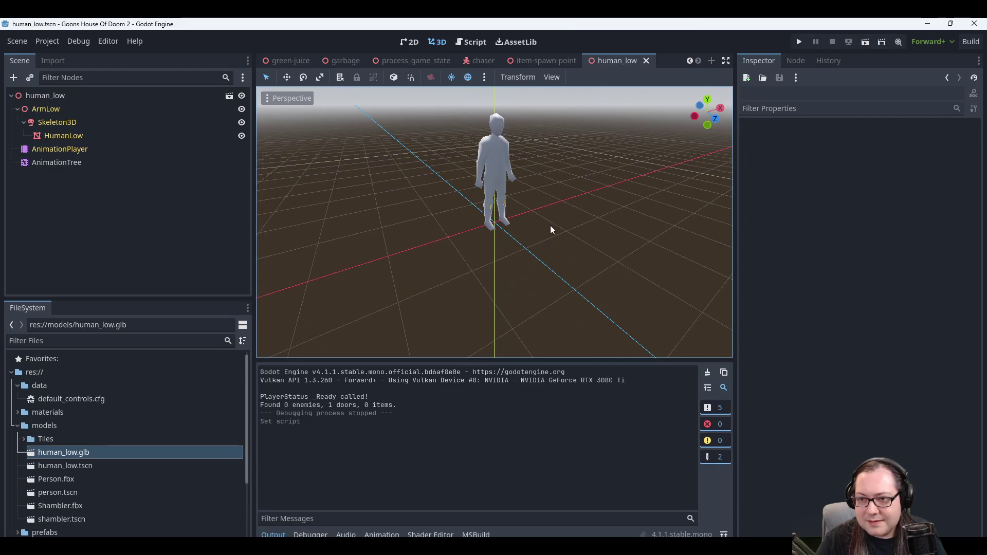
middle_click_drag(550, 226, 573, 222)
middle_click_drag(461, 217, 603, 206)
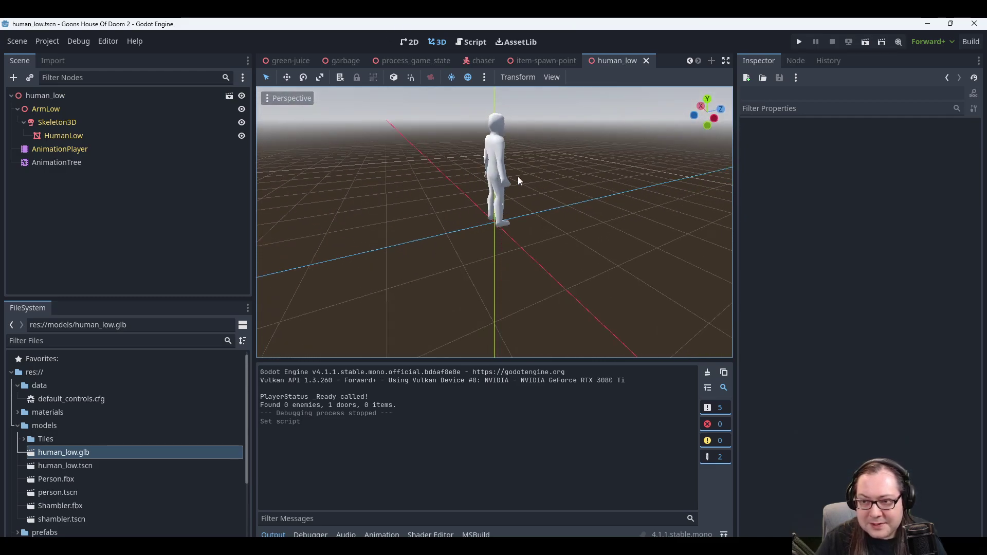
middle_click_drag(517, 177, 399, 156)
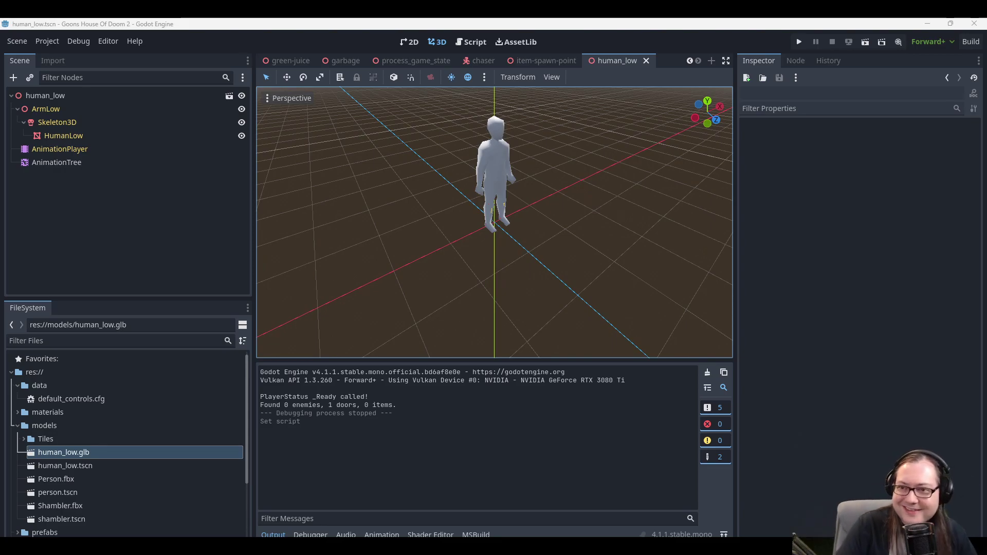
mouse_move(557, 66)
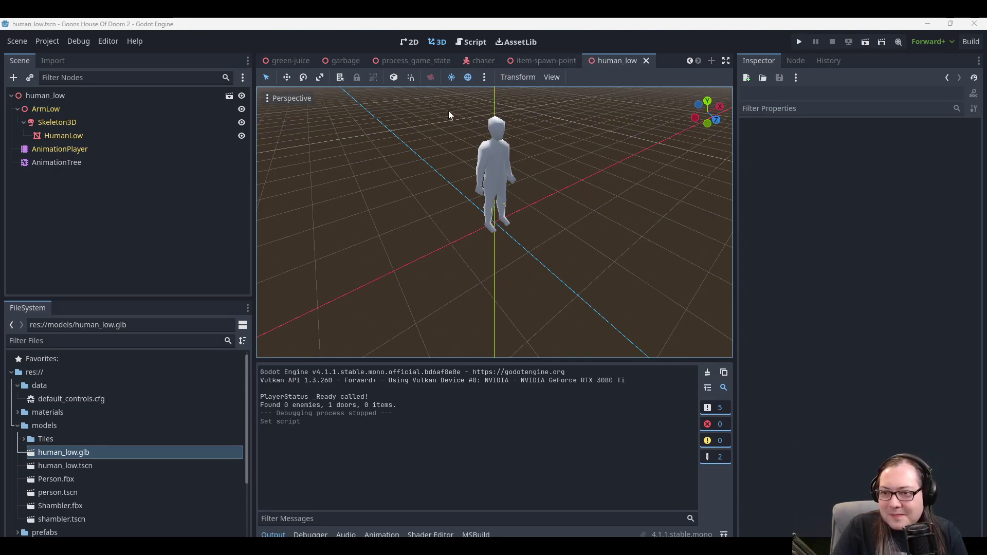
middle_click_drag(357, 121, 479, 138)
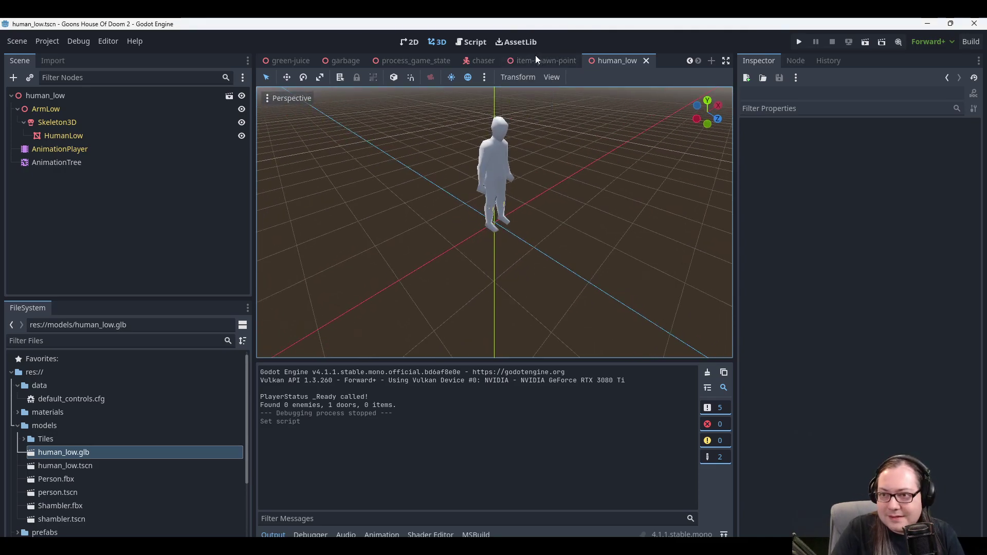
mouse_move(269, 59)
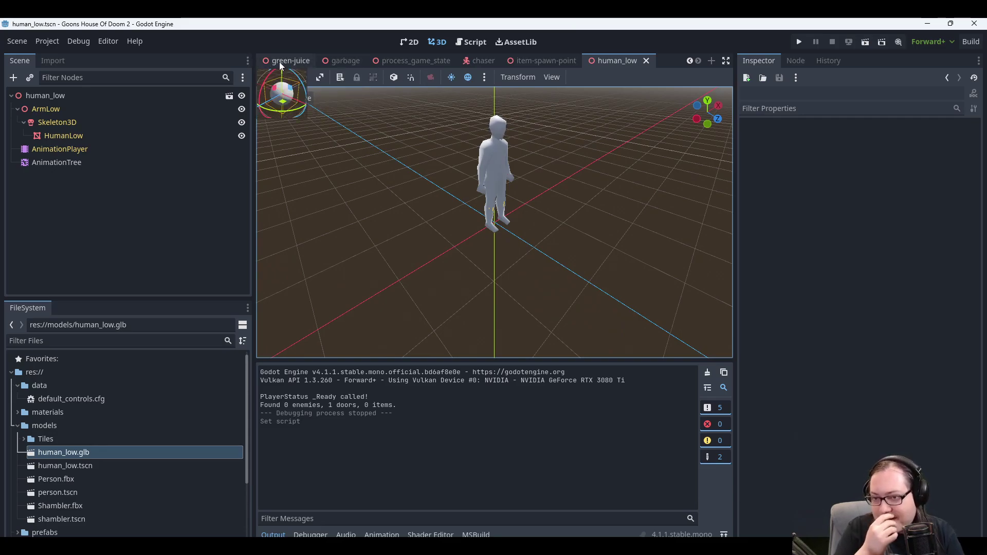
Delete the human_low node from test_scene and open the Player scene for editing.
left_click(279, 62)
scroll(278, 62, "up", 4)
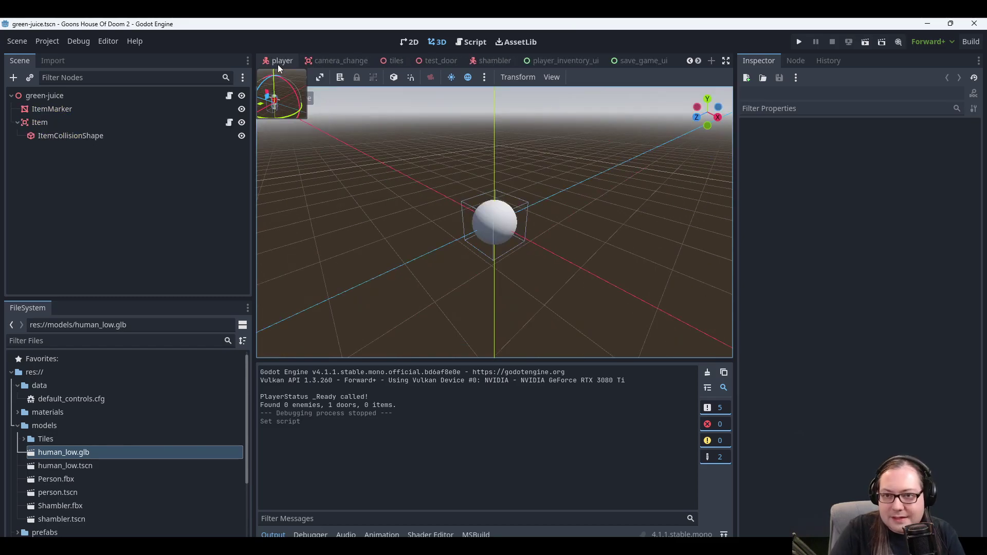
left_click(276, 64)
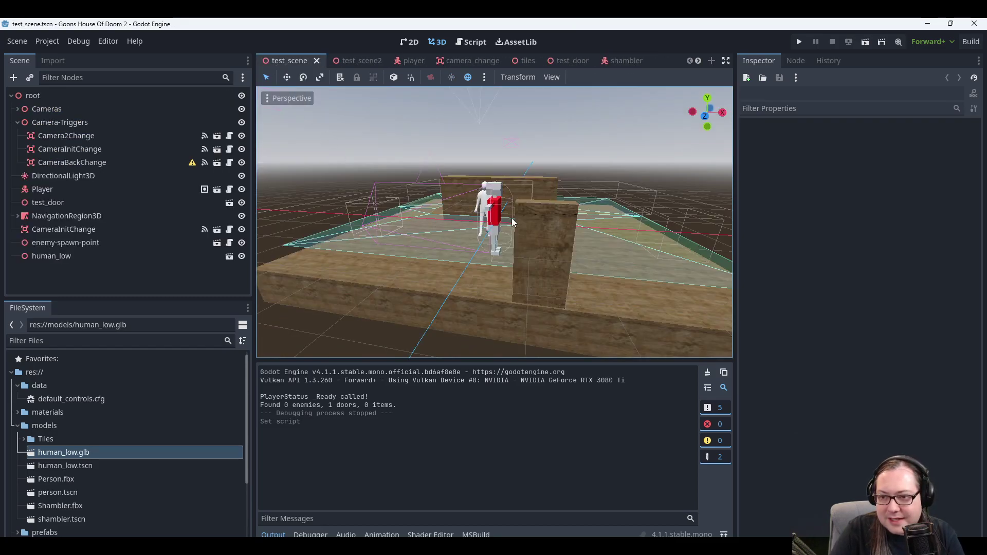
middle_click_drag(512, 222, 536, 222)
left_click(85, 257)
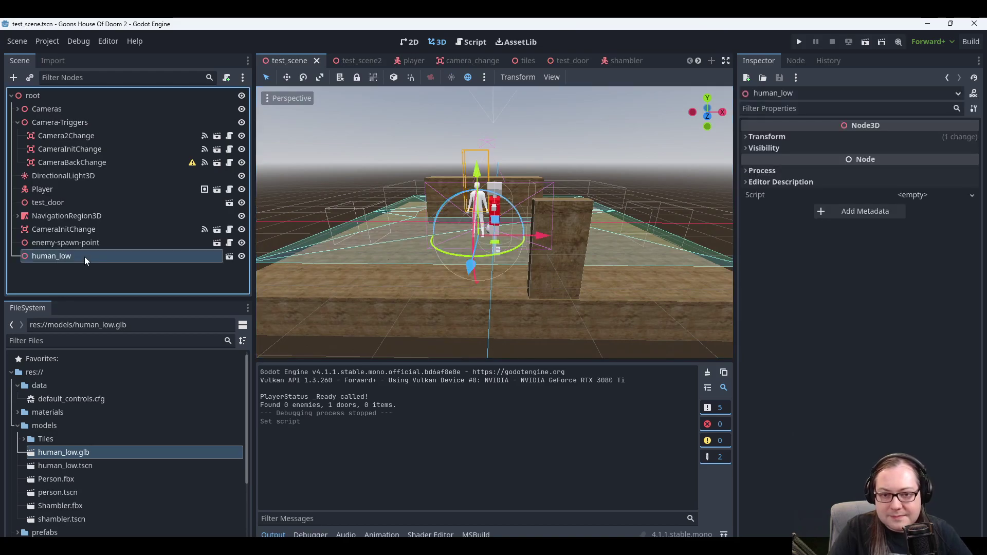
key("Delete")
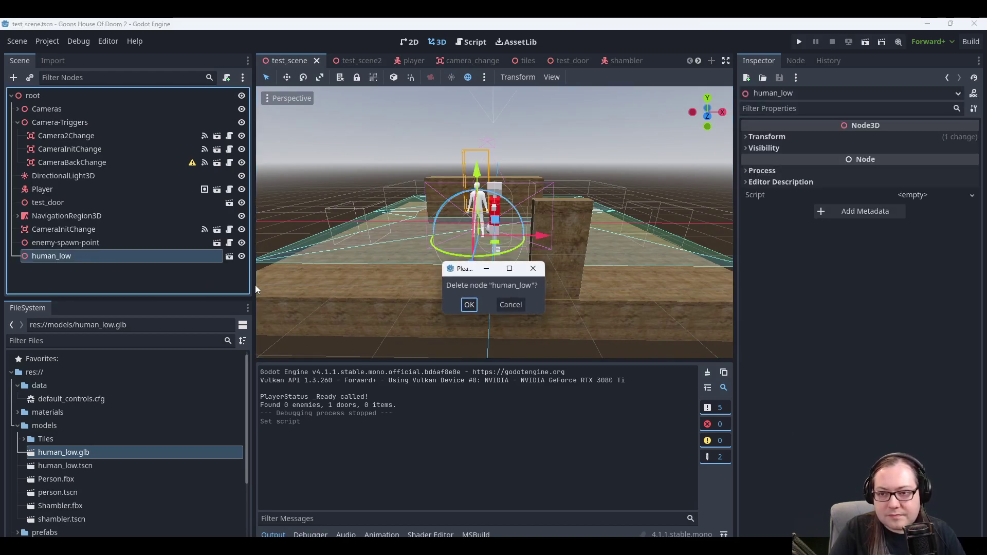
left_click(469, 305)
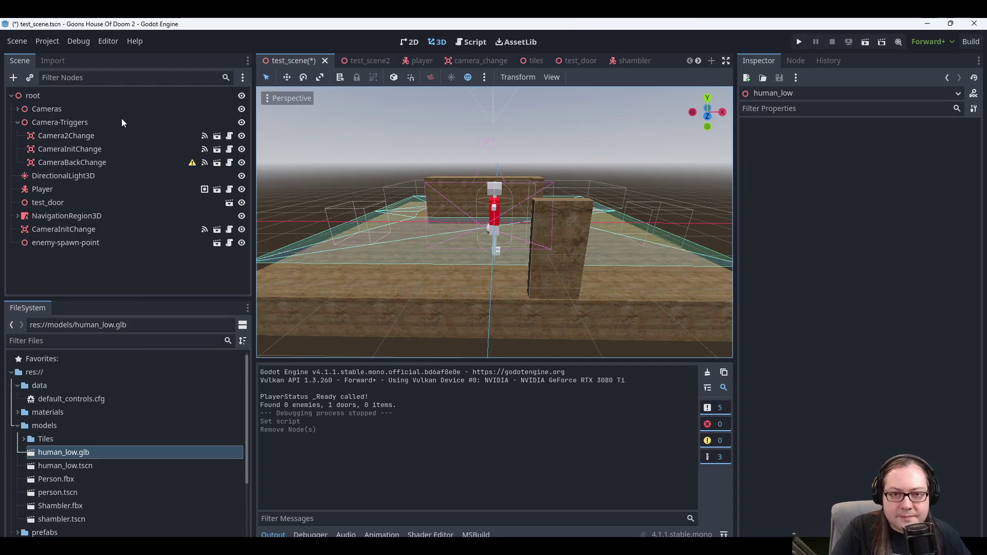
left_click(66, 189)
left_click(204, 189)
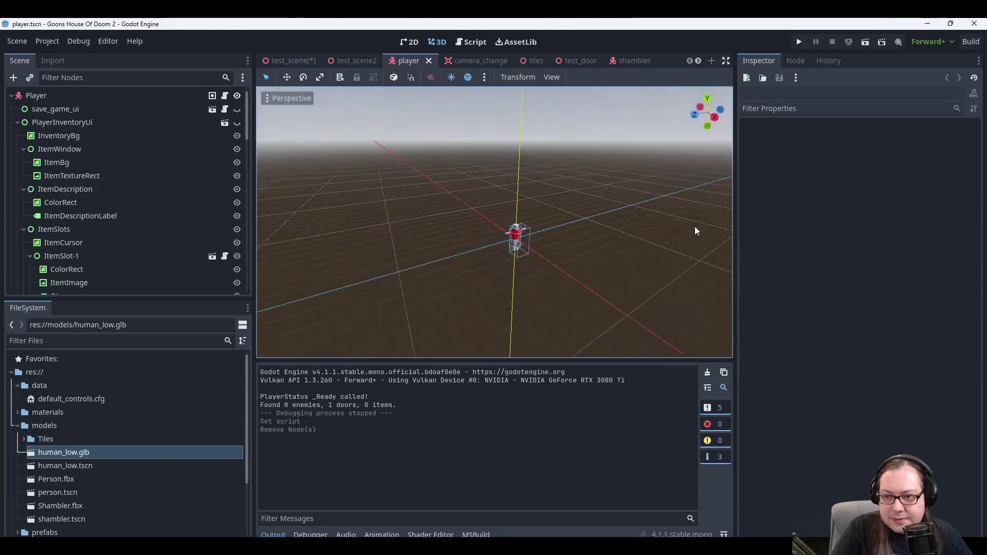
scroll(606, 229, "up", 5)
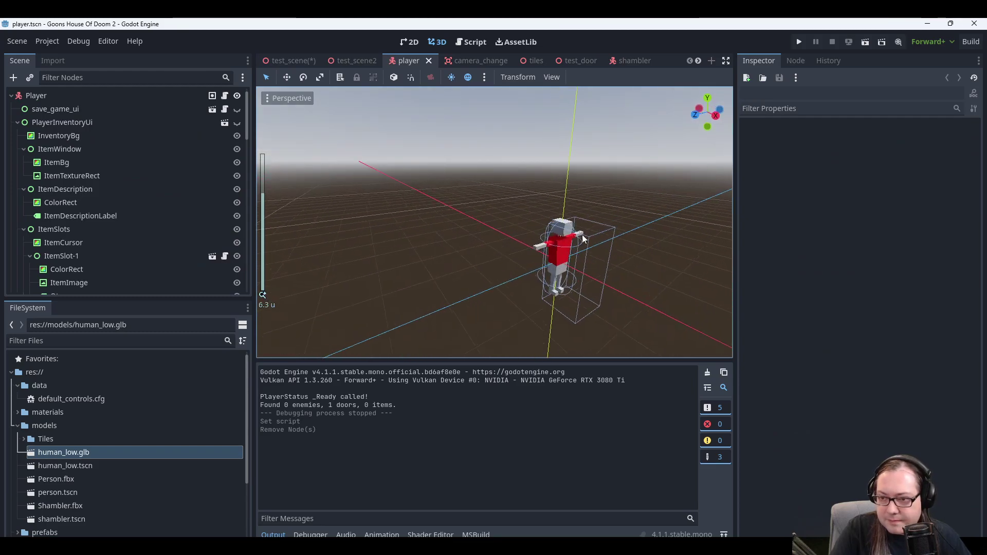
middle_click_drag(582, 234, 520, 206)
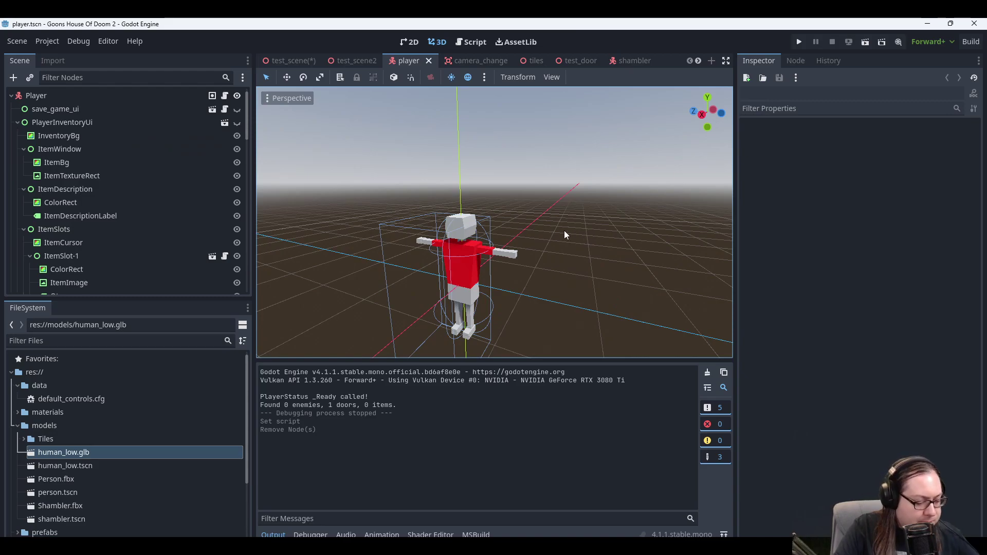
scroll(104, 211, "down", 2)
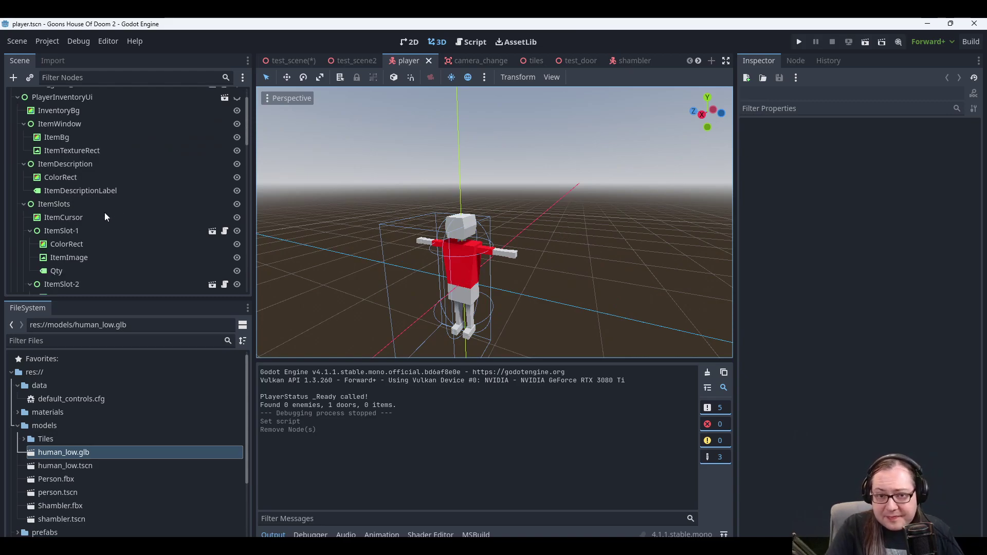
scroll(107, 211, "up", 2)
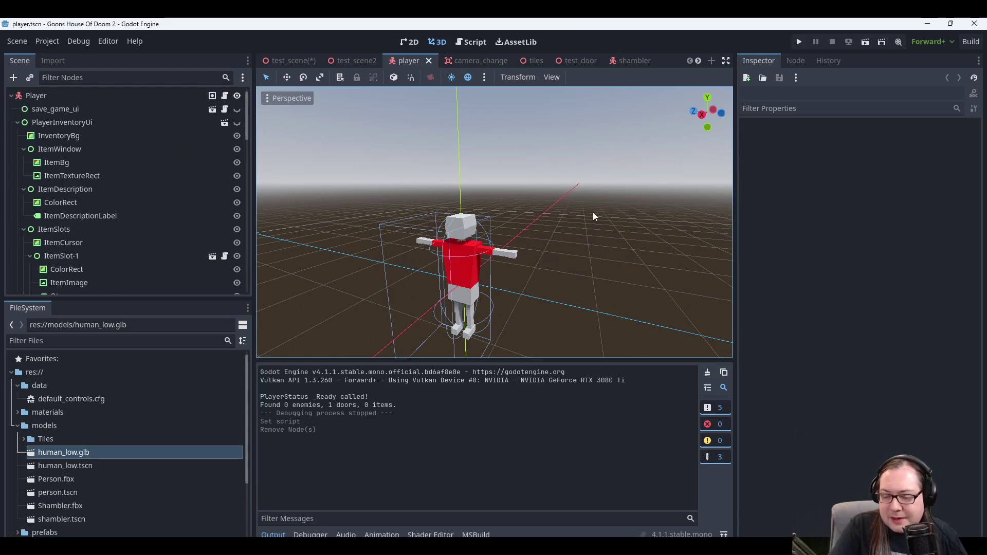
middle_click_drag(593, 214, 312, 276)
middle_click_drag(450, 274, 524, 260)
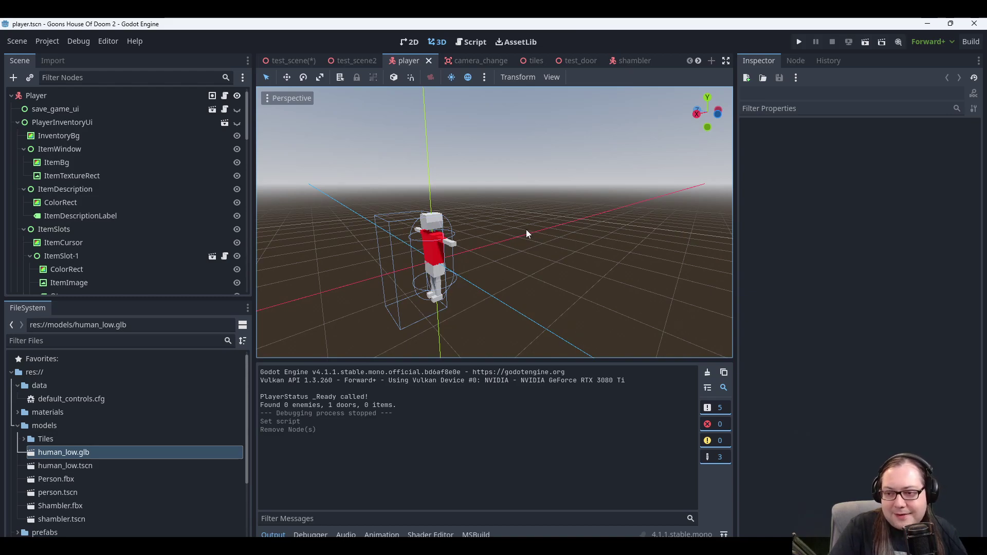
scroll(521, 229, "up", 5)
scroll(529, 236, "down", 4)
mouse_move(536, 242)
middle_mouse_down()
mouse_move(511, 233)
mouse_move(536, 240)
middle_mouse_up()
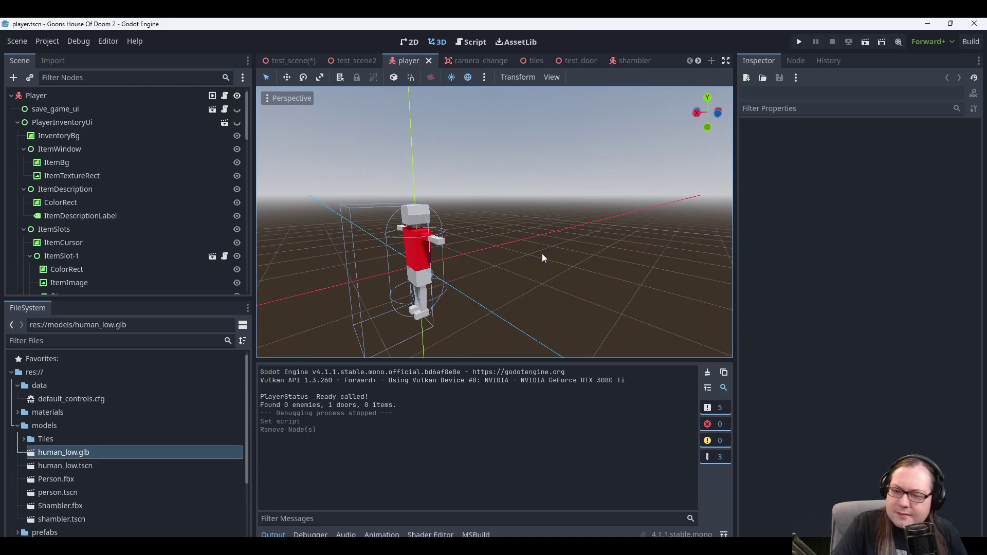
scroll(548, 250, "up", 4)
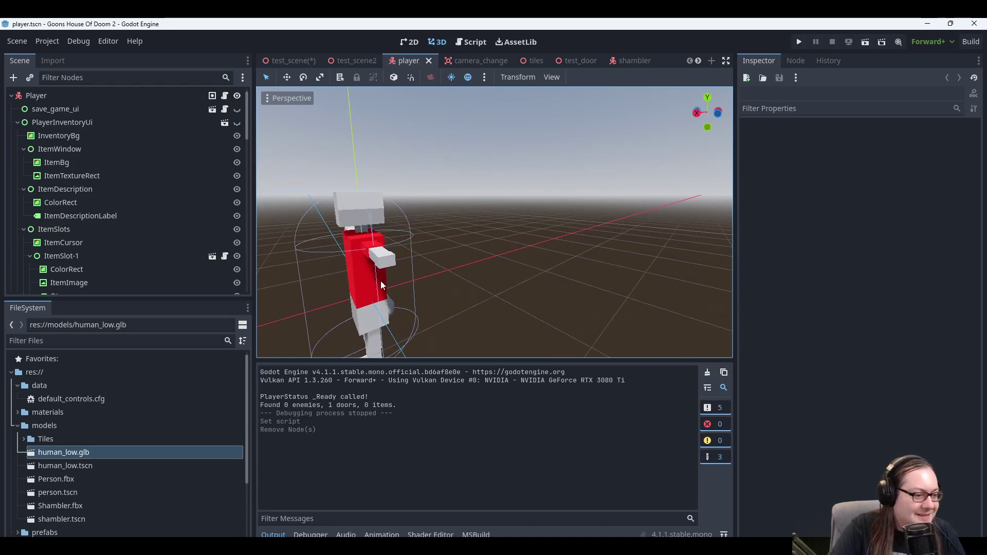
scroll(561, 288, "down", 2)
middle_click_drag(562, 287, 536, 248)
scroll(557, 266, "down", 1)
scroll(611, 268, "up", 2)
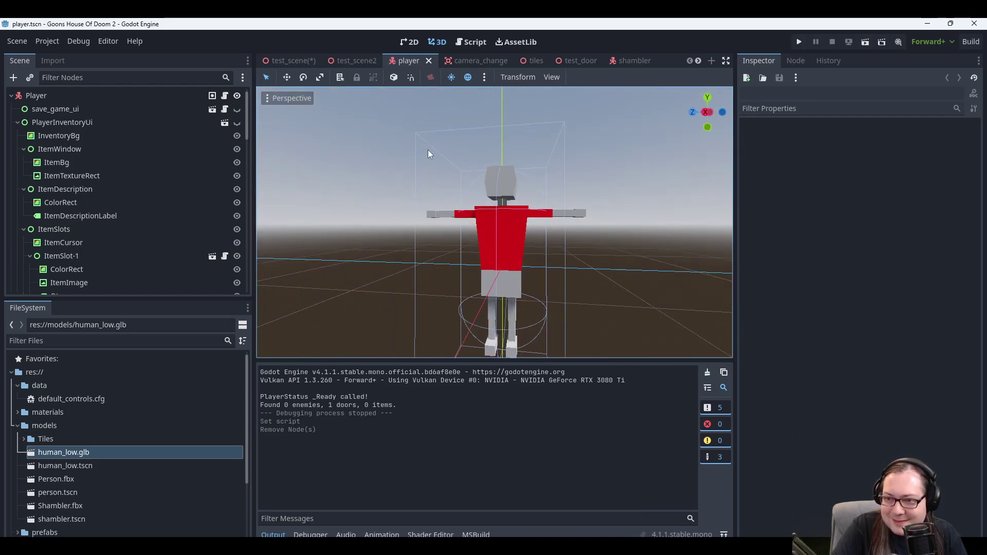
middle_click_drag(640, 256, 540, 231)
middle_click_drag(605, 212, 514, 245)
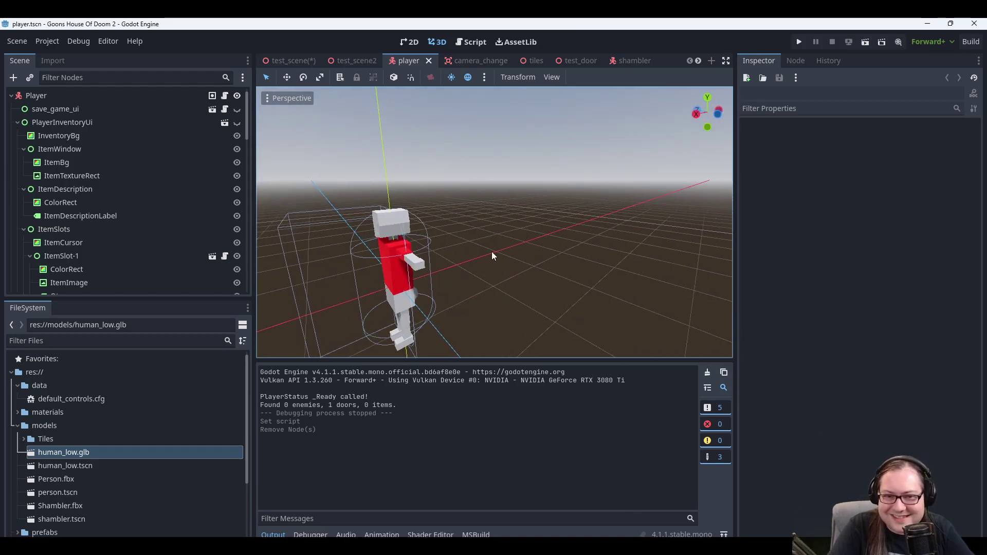
scroll(166, 177, "down", 10)
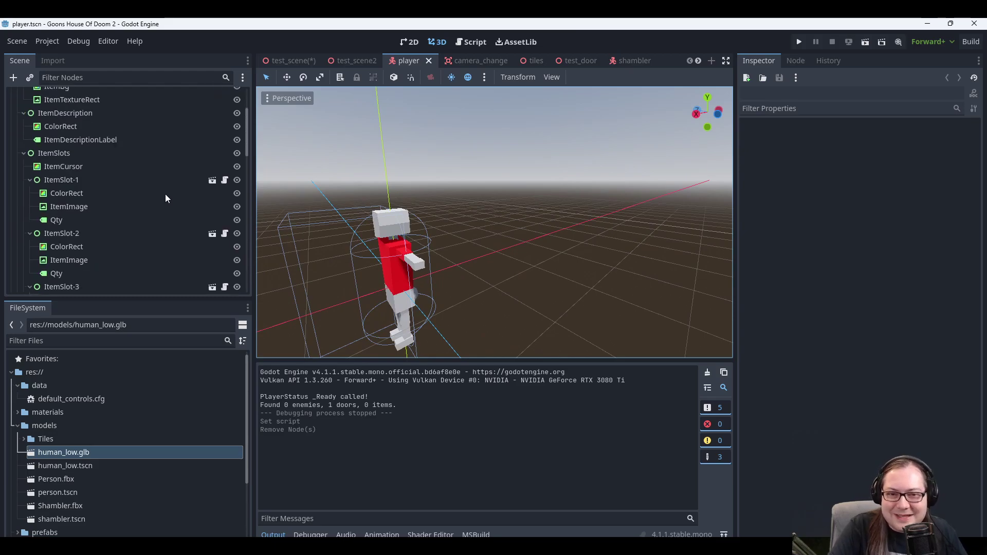
scroll(104, 213, "up", 5)
Collapse the PlayerInventoryUi branch and inspect the CollisionShape3D node.
scroll(104, 213, "up", 5)
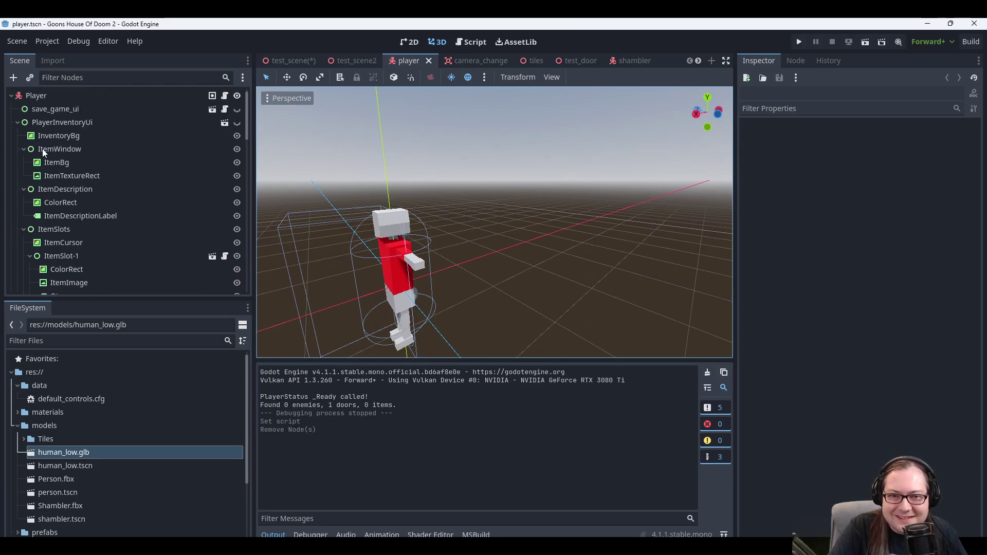
left_click(17, 122)
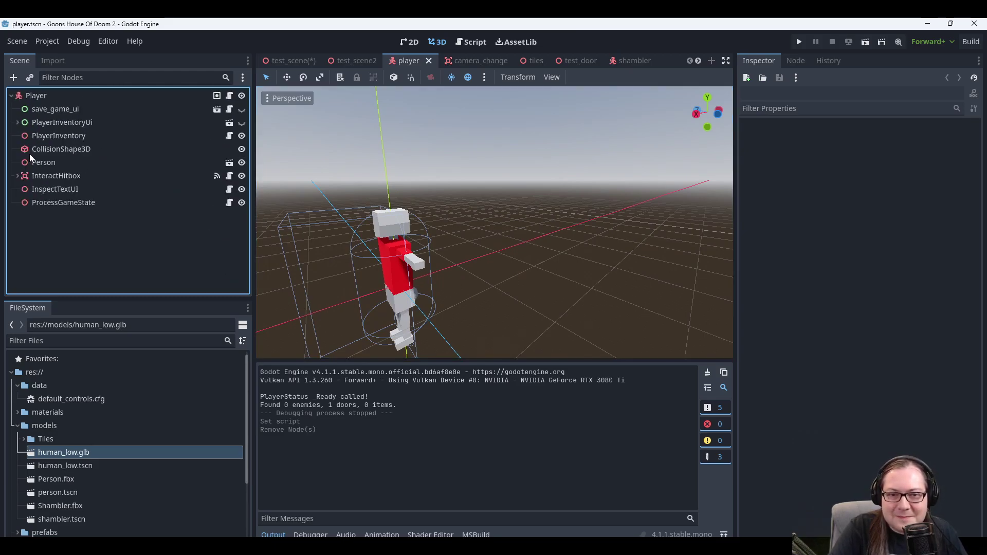
left_click(57, 150)
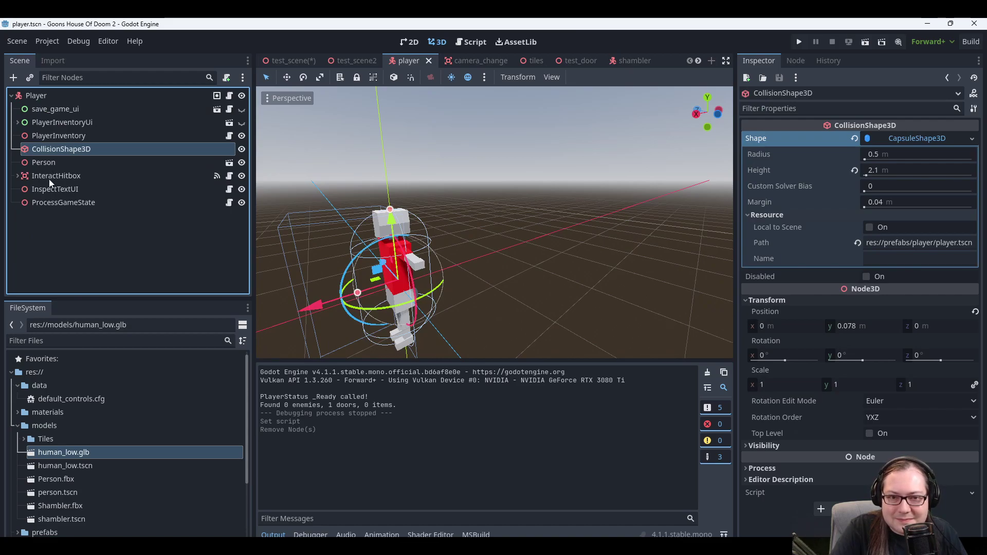
left_click(50, 177)
left_click(51, 148)
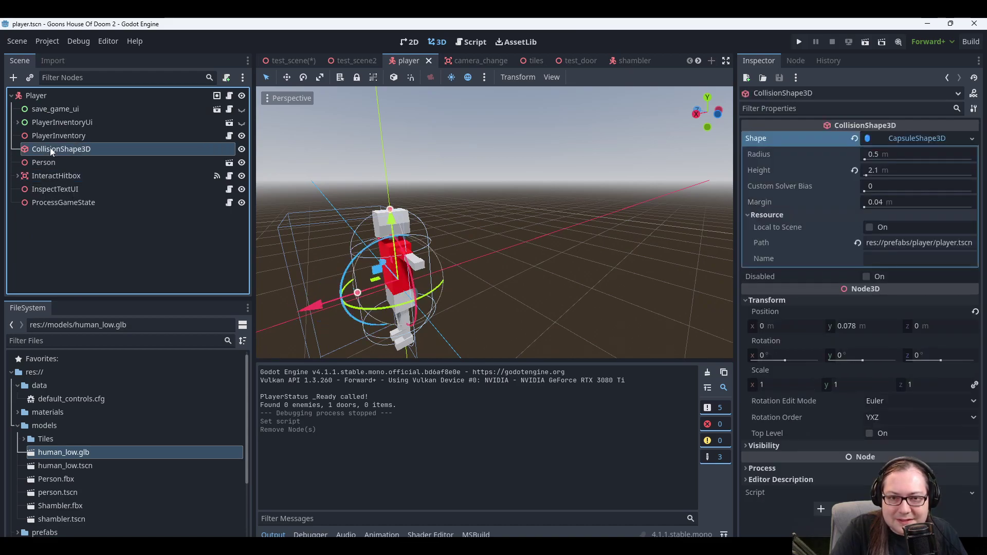
Inspect PlayerInventory and InteractHitbox, then select the Person node.
left_click(40, 121)
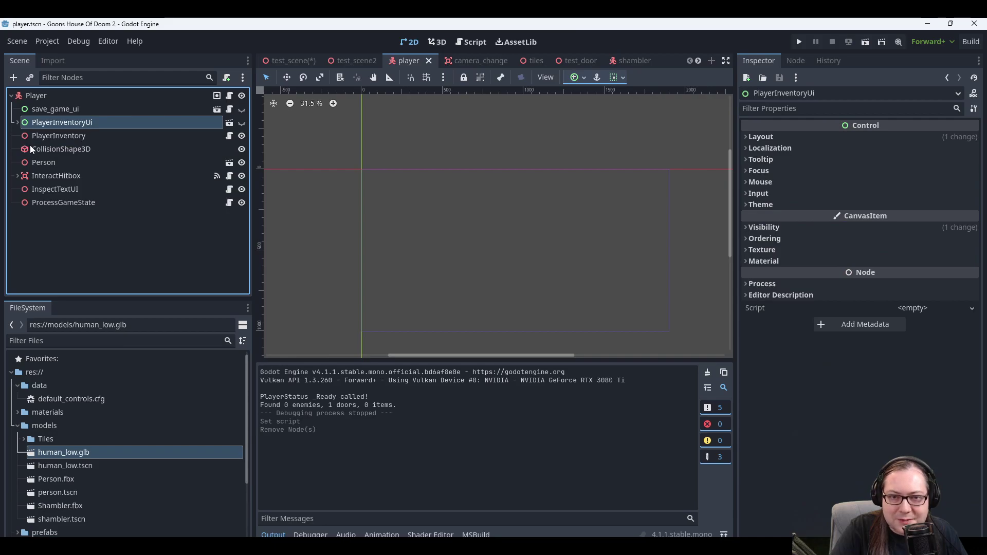
left_click(49, 138)
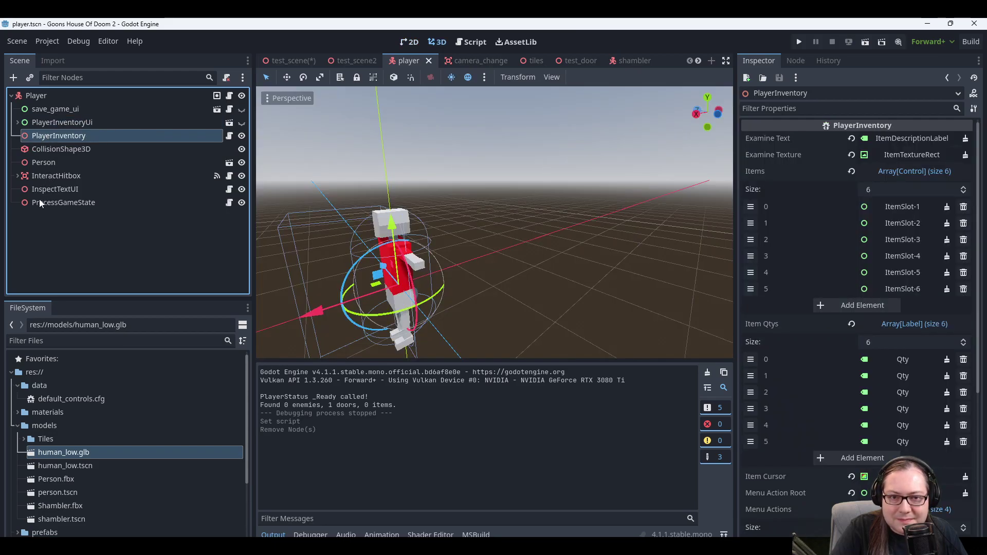
left_click(39, 176)
left_click(17, 176)
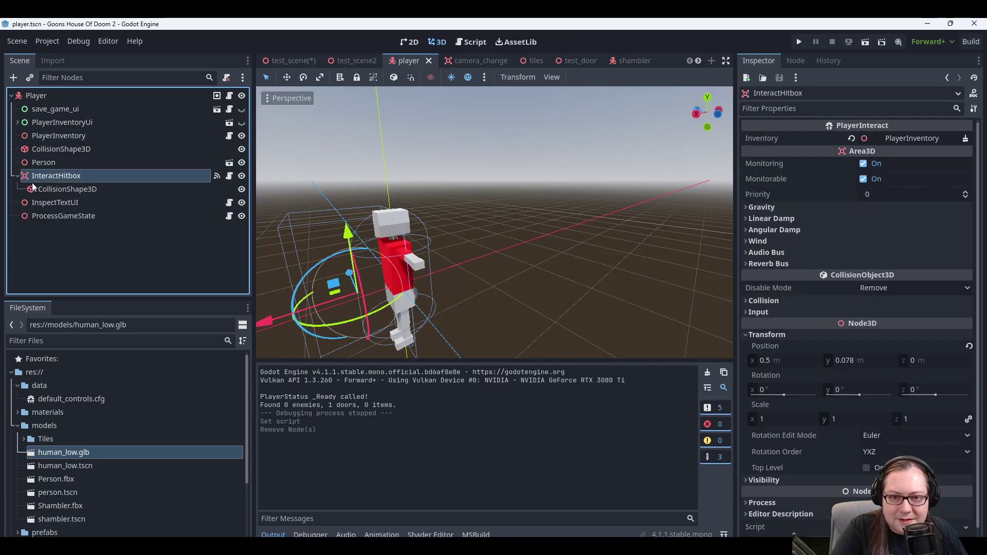
left_click(18, 176)
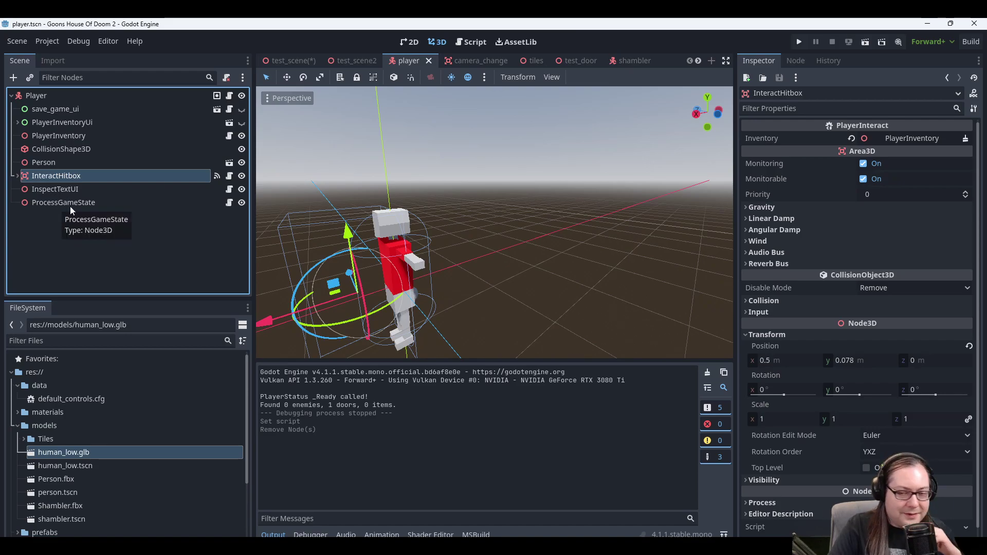
left_click(68, 162)
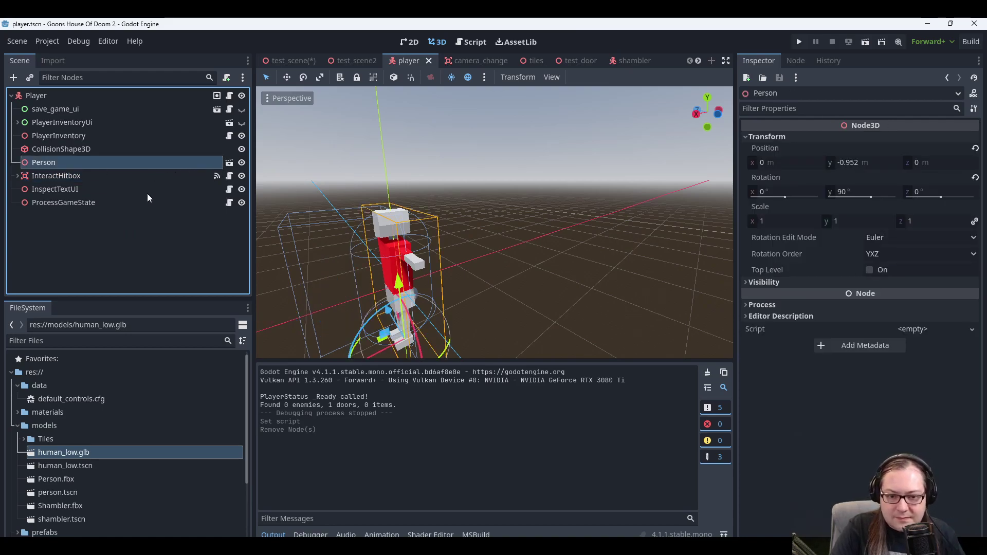
key("Delete")
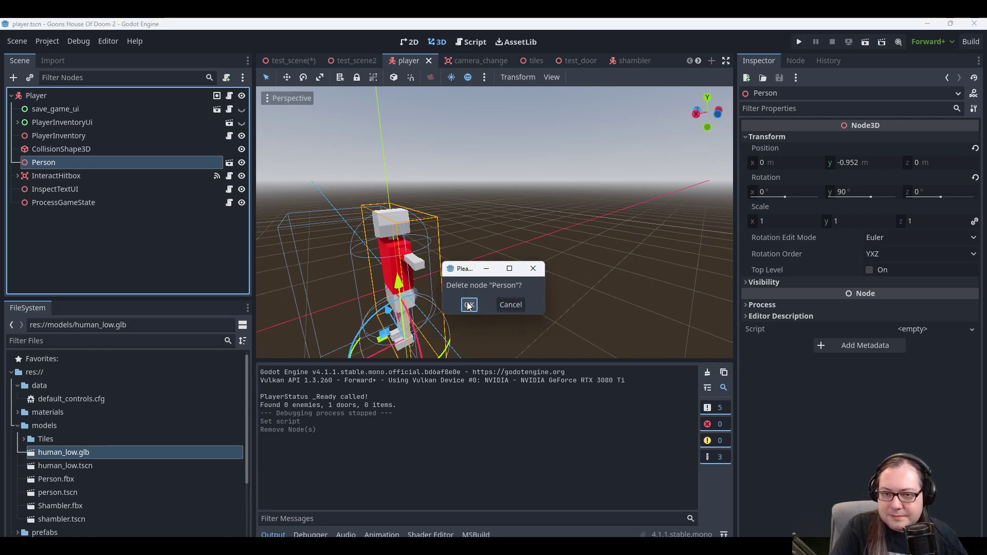
left_click(469, 306)
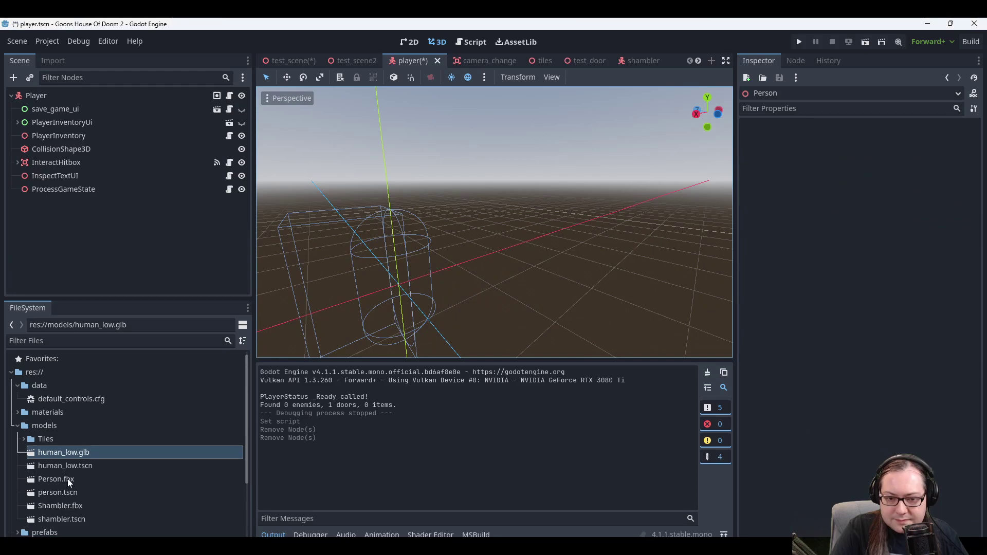
left_click_drag(70, 466, 44, 96)
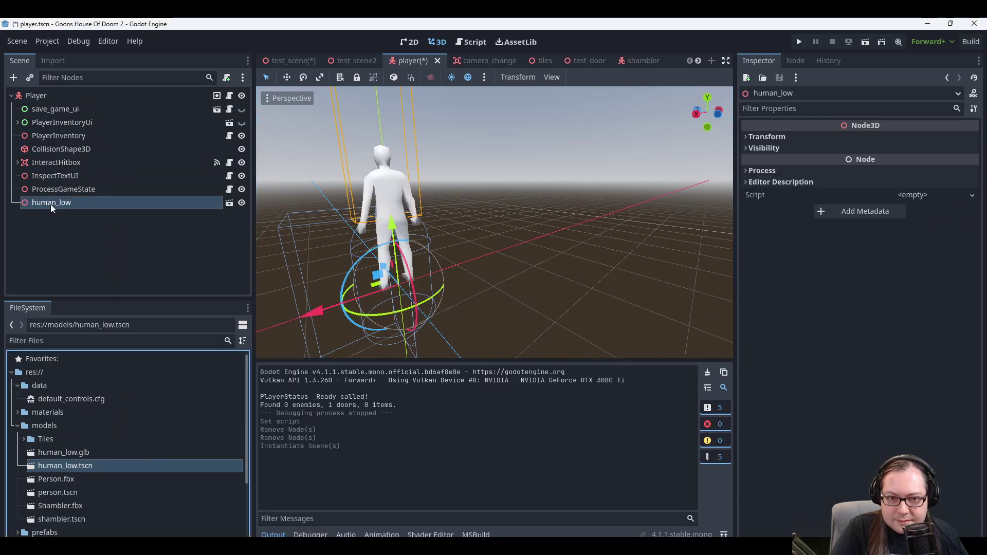
left_click_drag(50, 205, 67, 155)
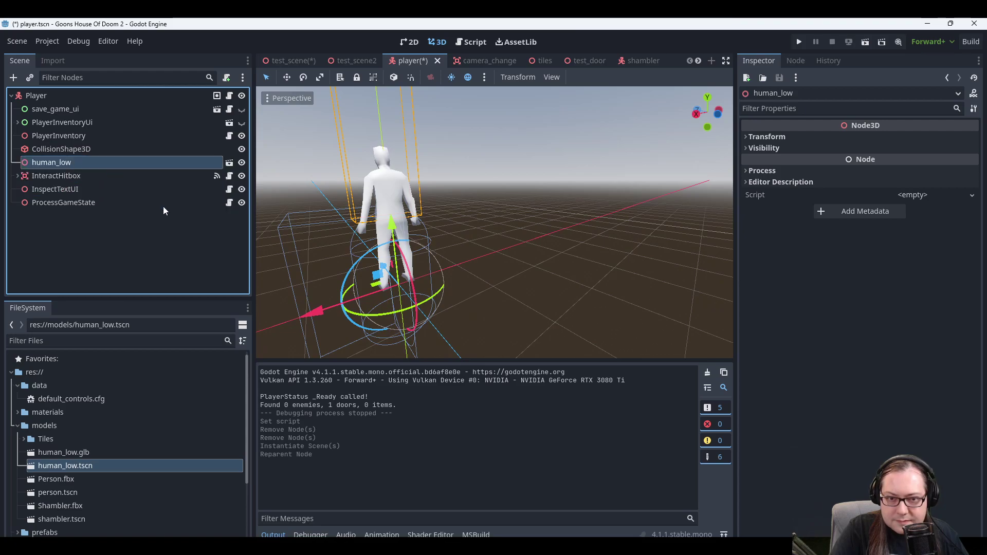
scroll(439, 211, "down", 1)
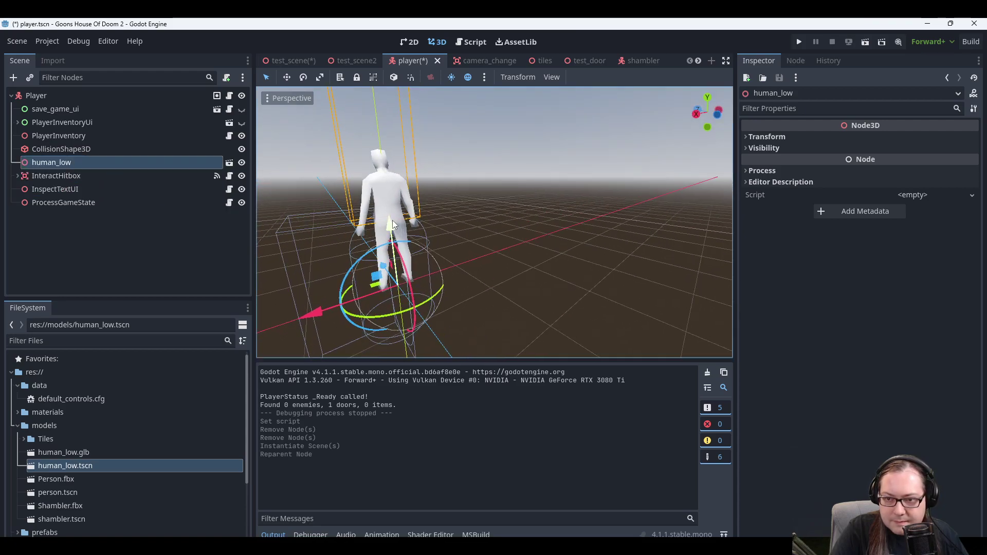
left_click_drag(387, 227, 390, 280)
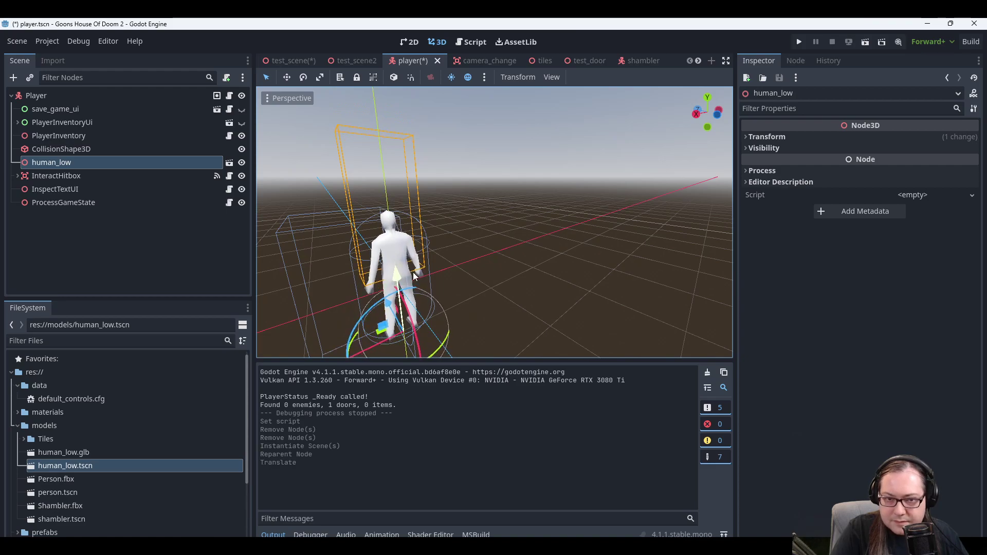
key("ctrl+z")
key("ctrl+z")
key("ctrl+z")
key("ctrl+z")
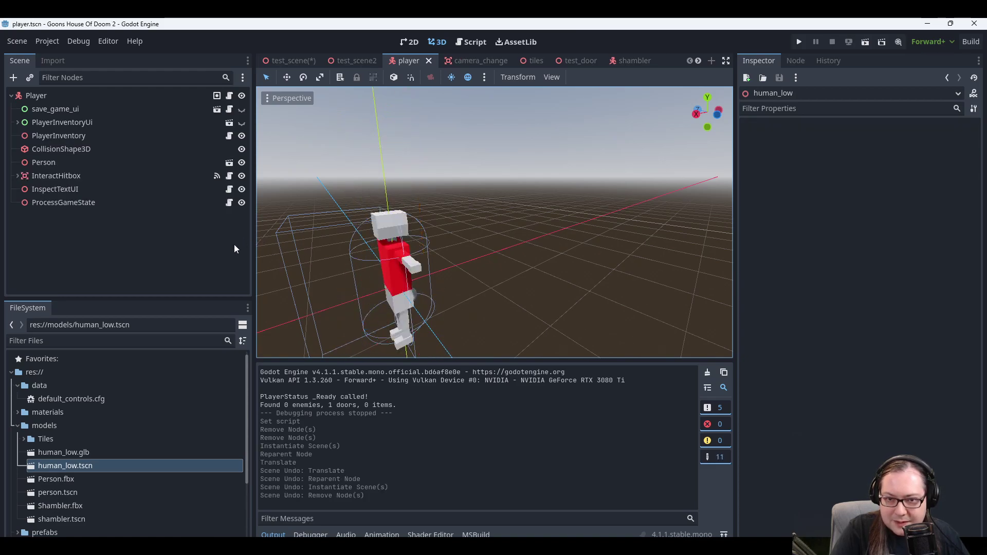
Add a human_low instance under Player below Person and lower it to Person's feet.
left_click_drag(72, 468, 39, 98)
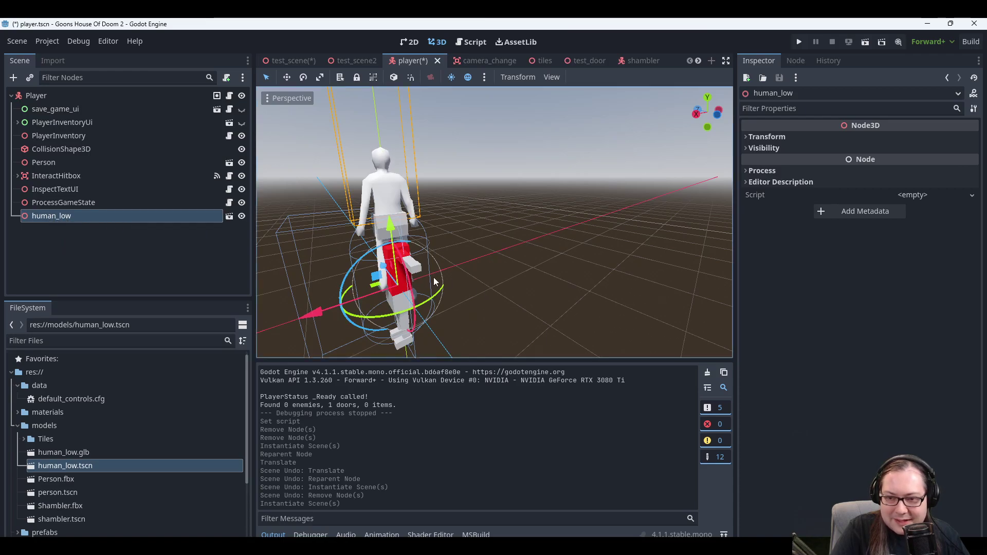
left_click_drag(42, 215, 37, 168)
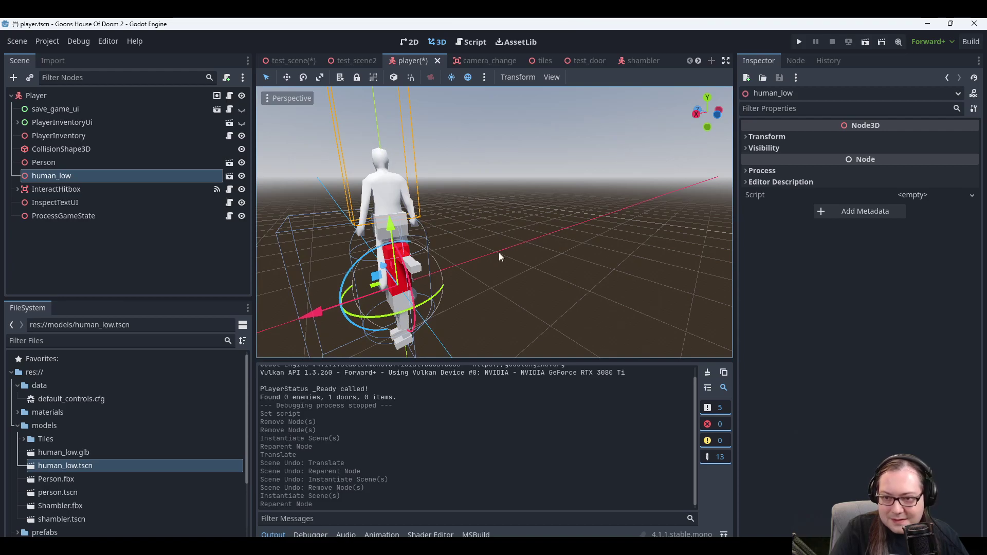
middle_click_drag(499, 256, 504, 234)
left_click_drag(397, 226, 401, 278)
middle_click_drag(501, 299, 589, 245)
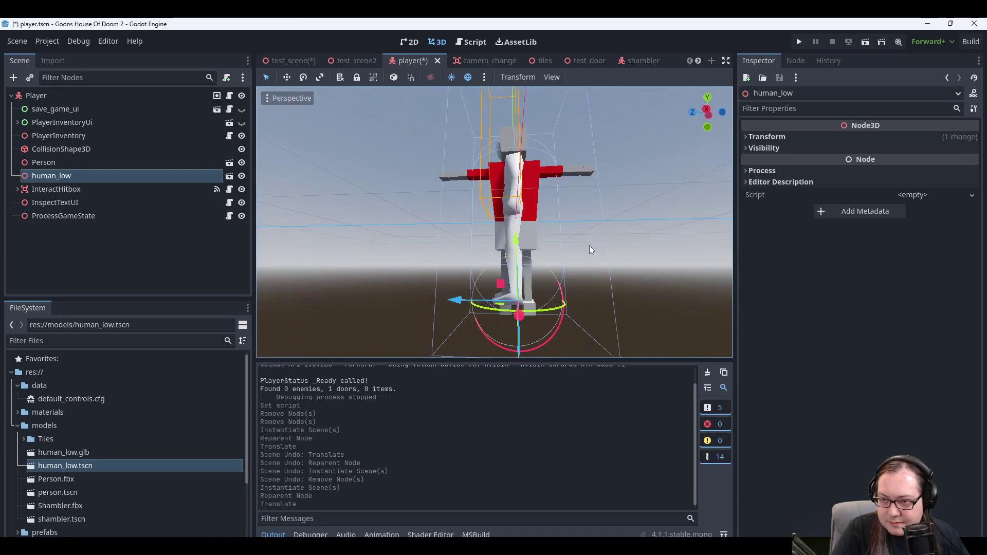
left_click_drag(516, 244, 518, 262)
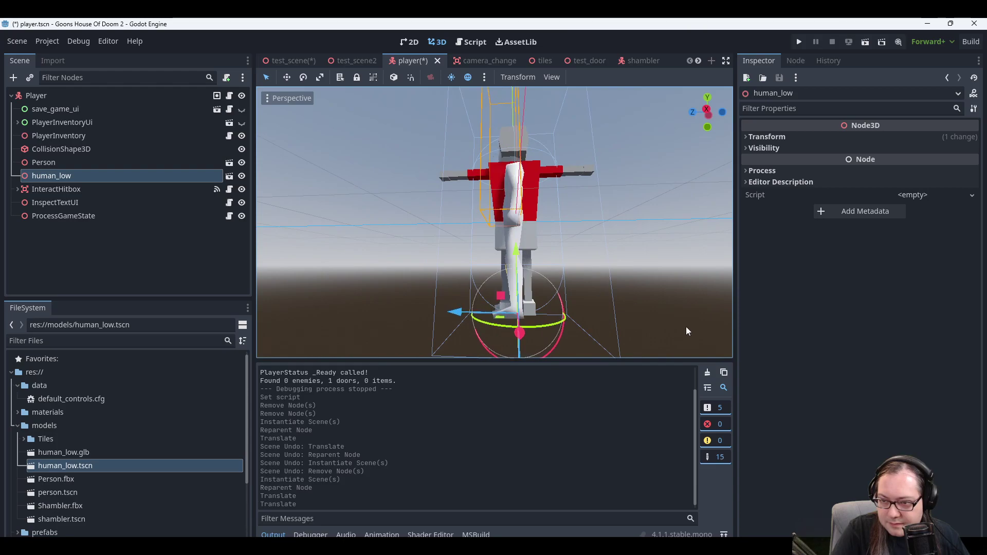
Switch the viewport to an orthographic Right view and clear the selection.
middle_click_drag(686, 326, 675, 311)
scroll(613, 322, "down", 3)
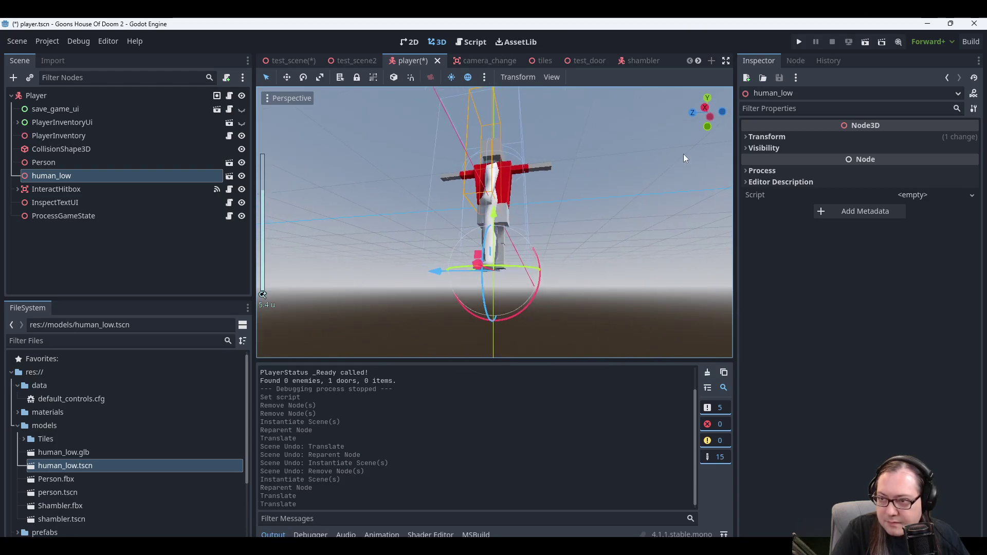
middle_click_drag(655, 171, 604, 186)
left_click_drag(688, 114, 695, 113)
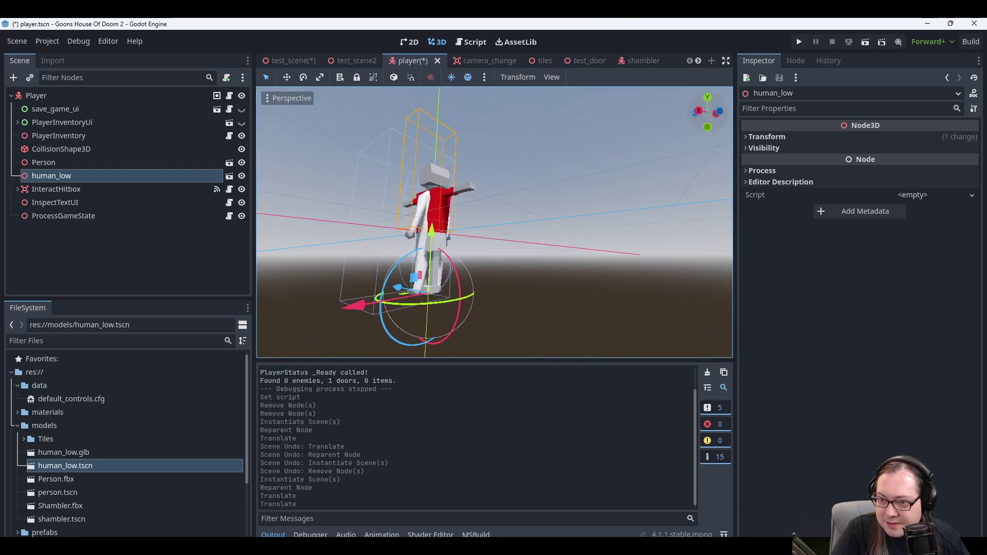
left_click(696, 112)
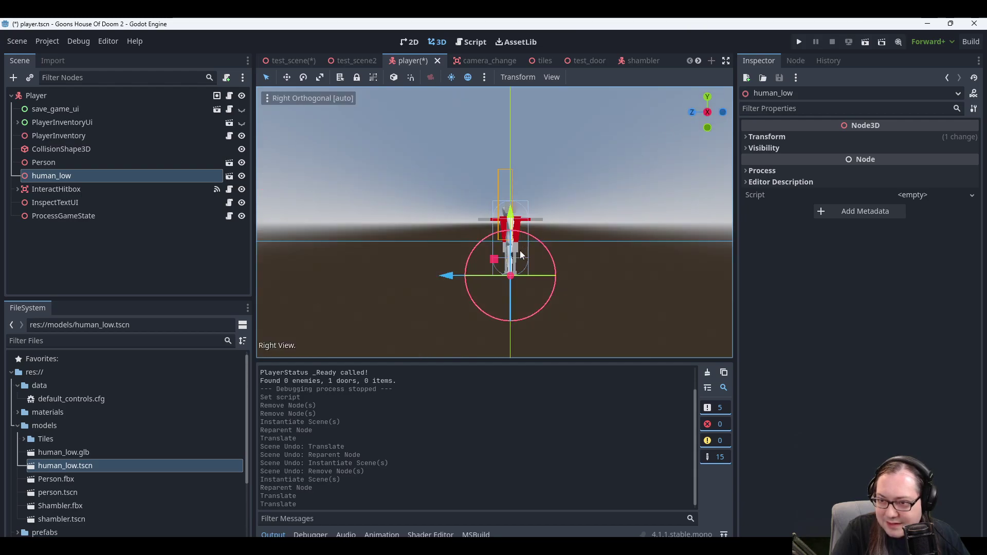
left_click(585, 242)
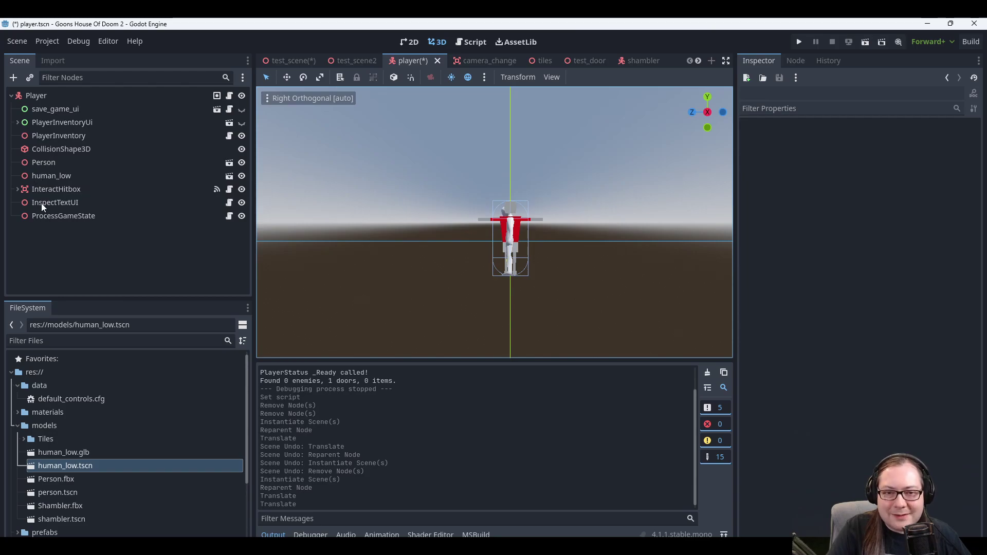
Set human_low's Position y to -0.95 in the Inspector.
left_click(51, 176)
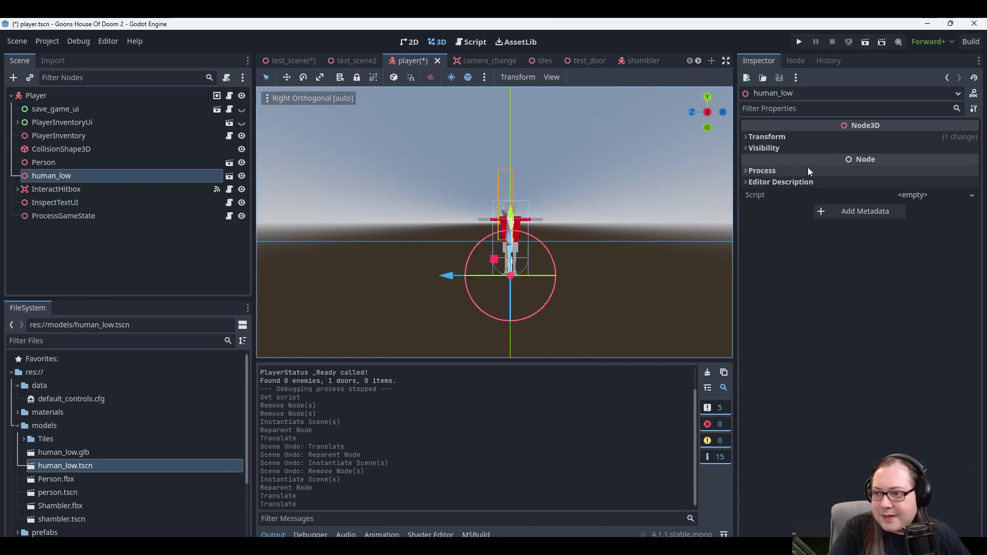
left_click(761, 137)
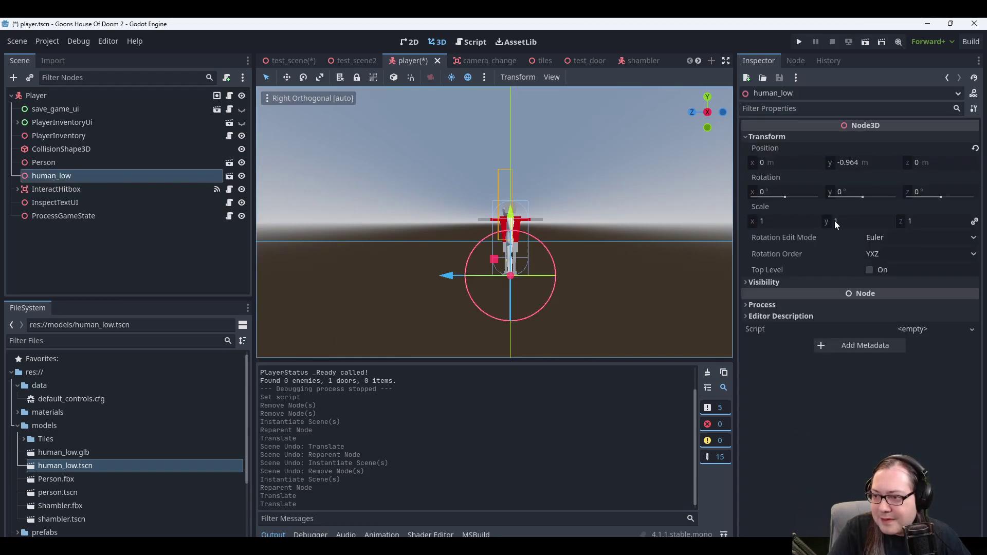
left_click(853, 161)
left_click(882, 168)
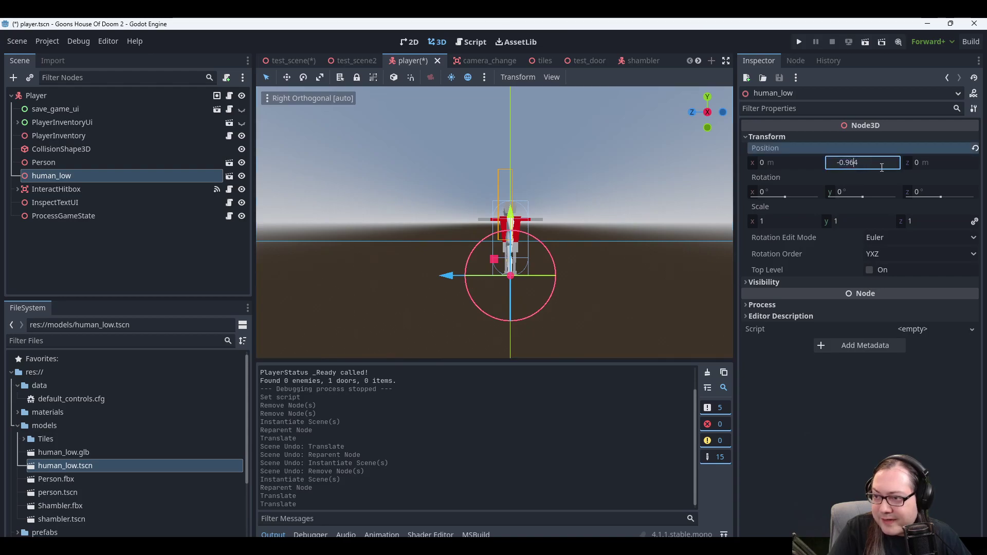
key("BackSpace")
key("BackSpace")
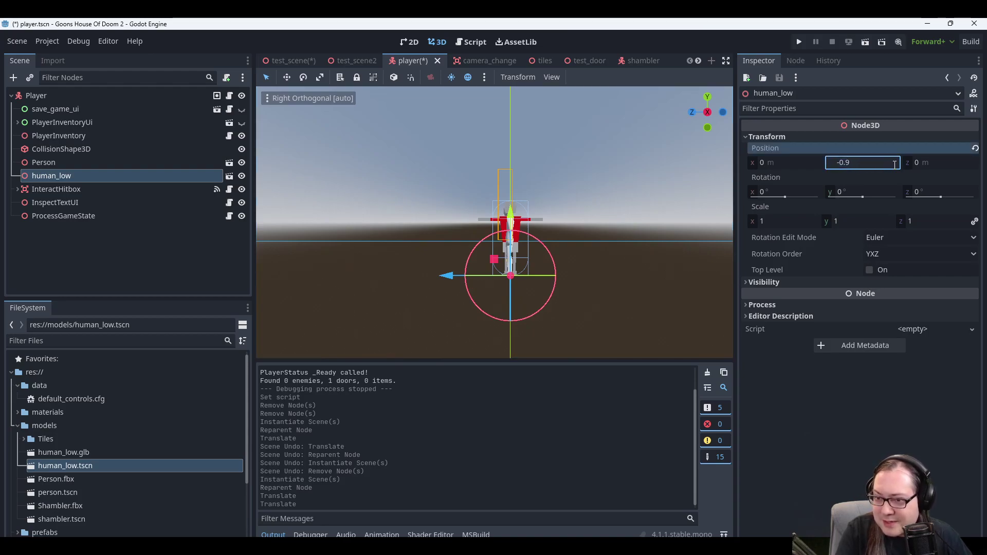
key("Return")
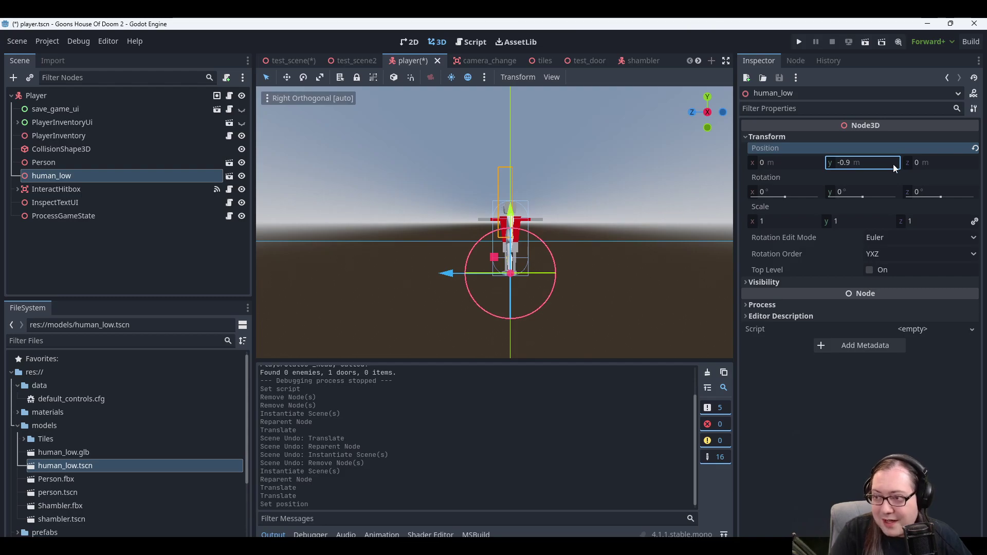
left_click(880, 162)
left_click(877, 162)
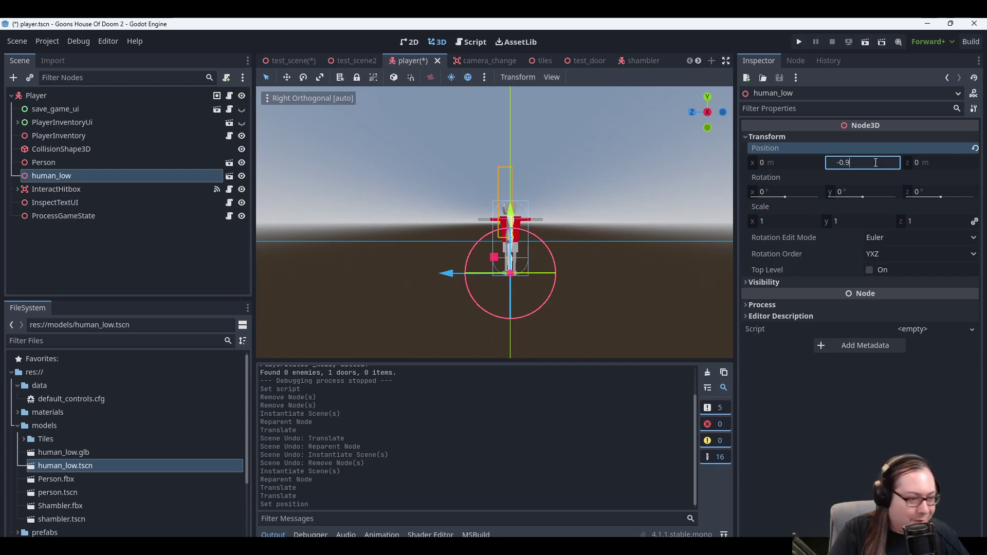
type("5")
key("Return")
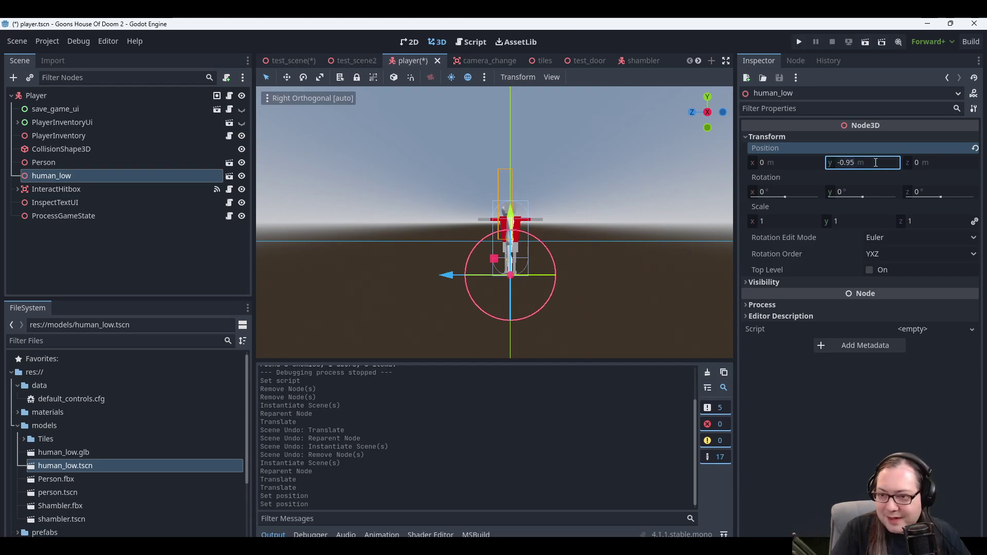
Adjust human_low's Position y to -0.96 and check its placement.
left_click(582, 221)
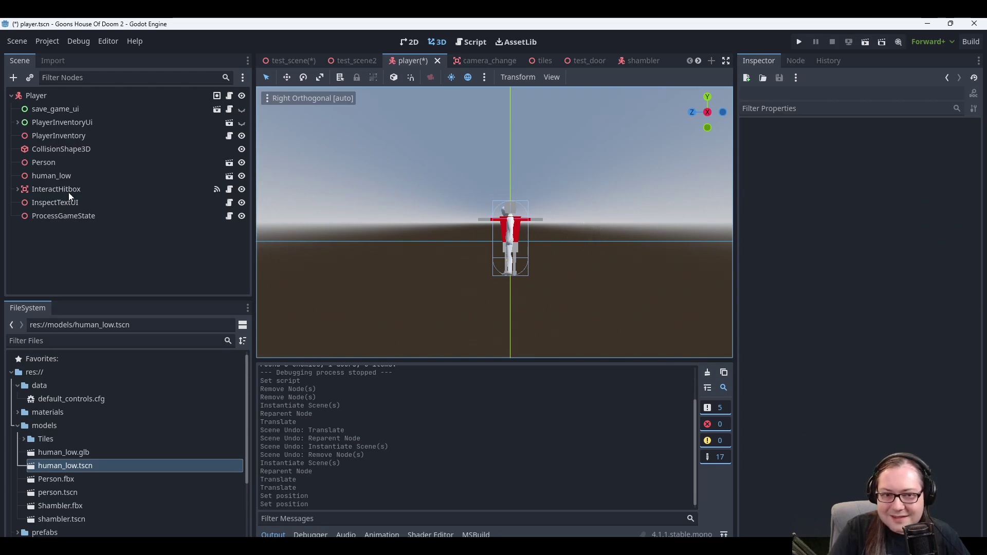
left_click(63, 177)
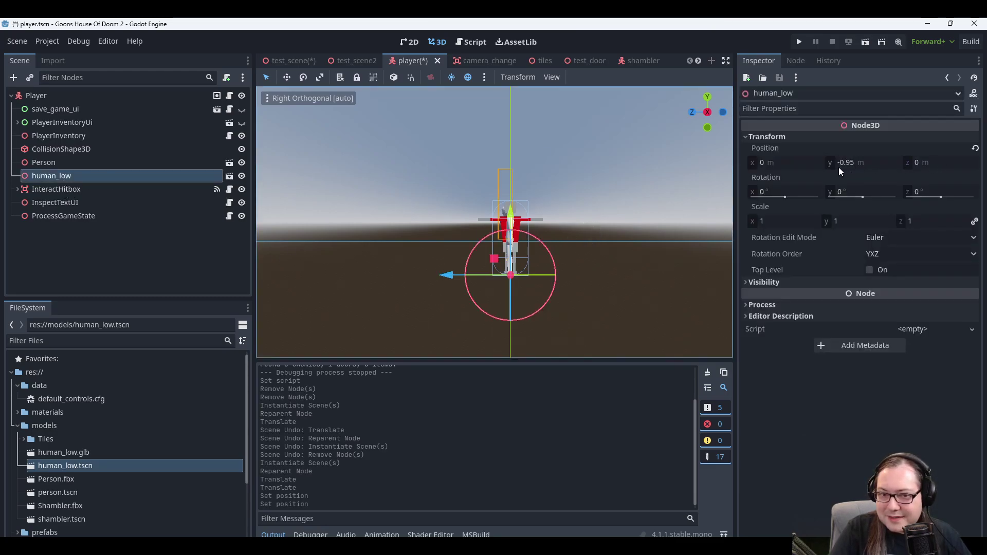
left_click(859, 162)
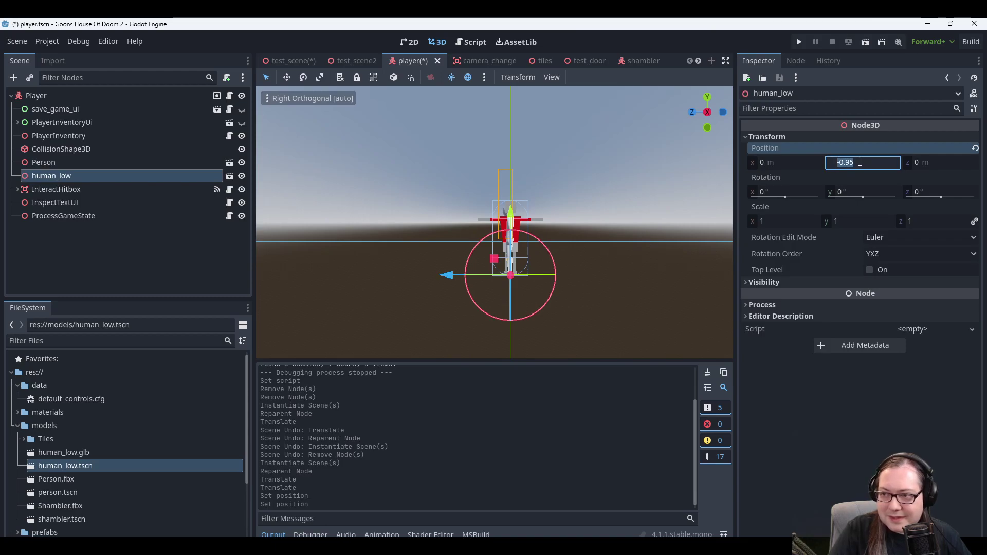
left_click(859, 162)
key("Return")
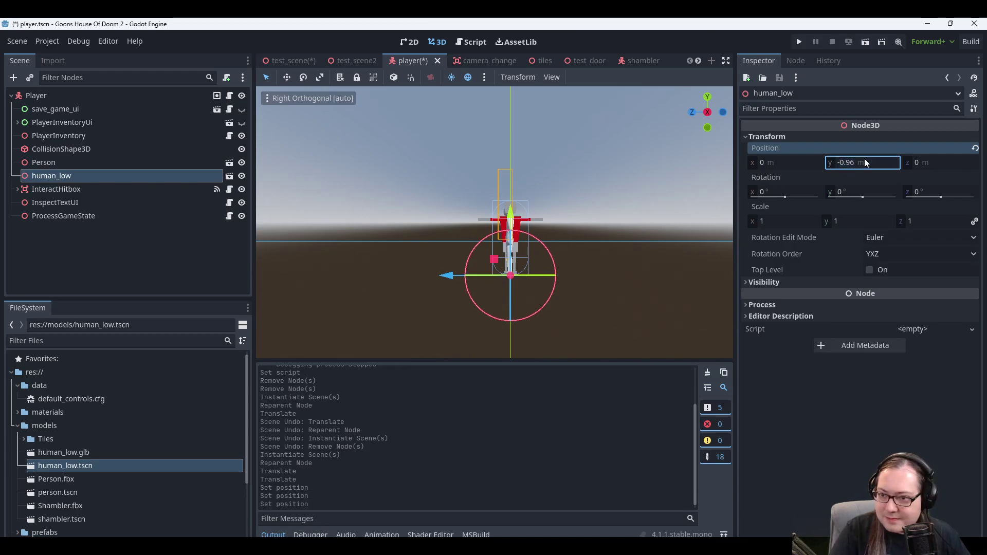
left_click(631, 190)
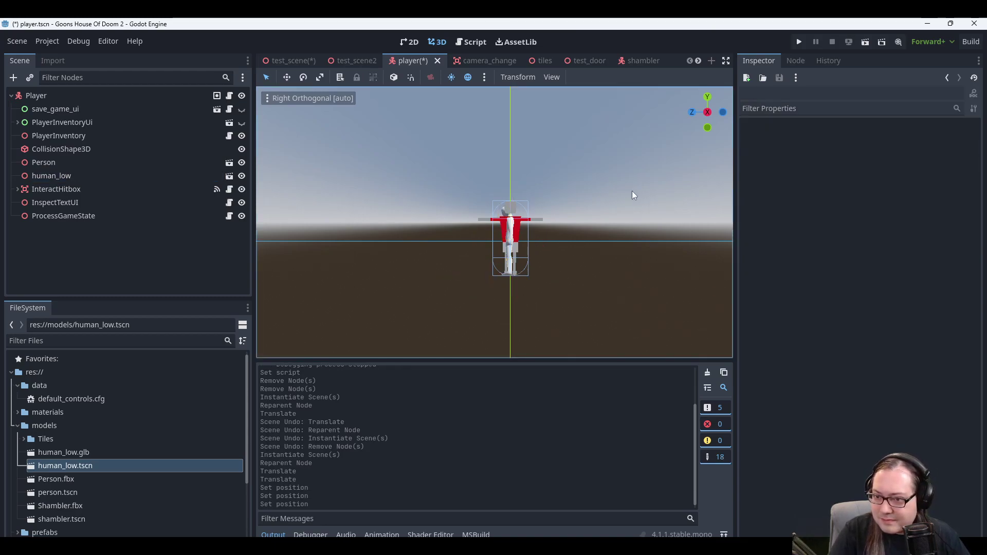
Try a scale of 90 on human_low, then undo it.
left_click(57, 176)
left_click(852, 221)
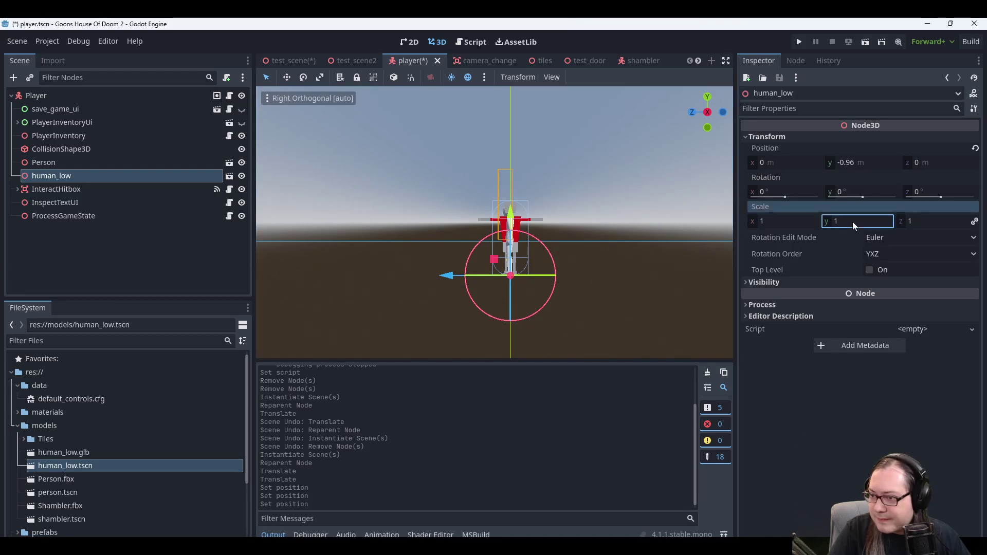
type("90")
key("Return")
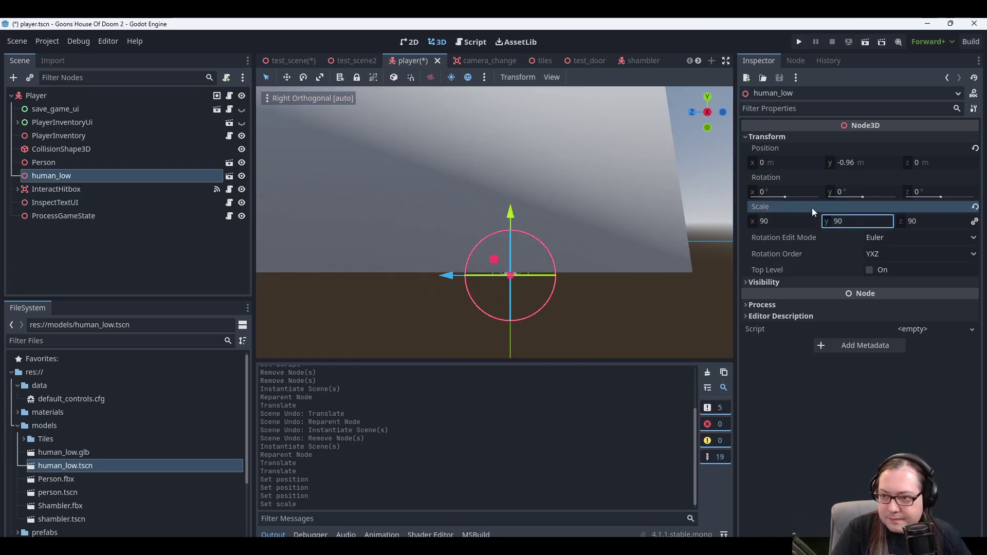
key("ctrl+z")
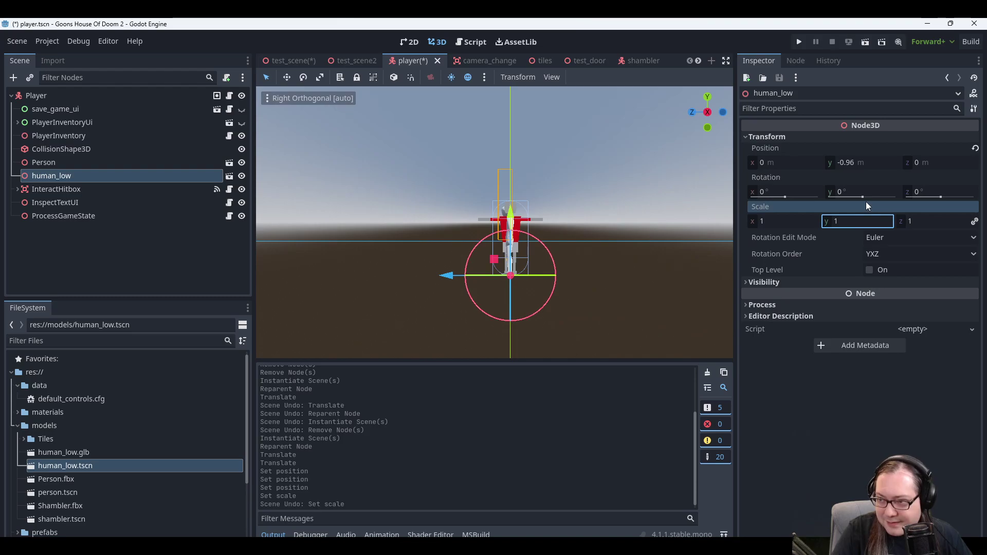
Set human_low's Y rotation to 90° and save the player scene.
left_click(854, 191)
type("90")
key("Return")
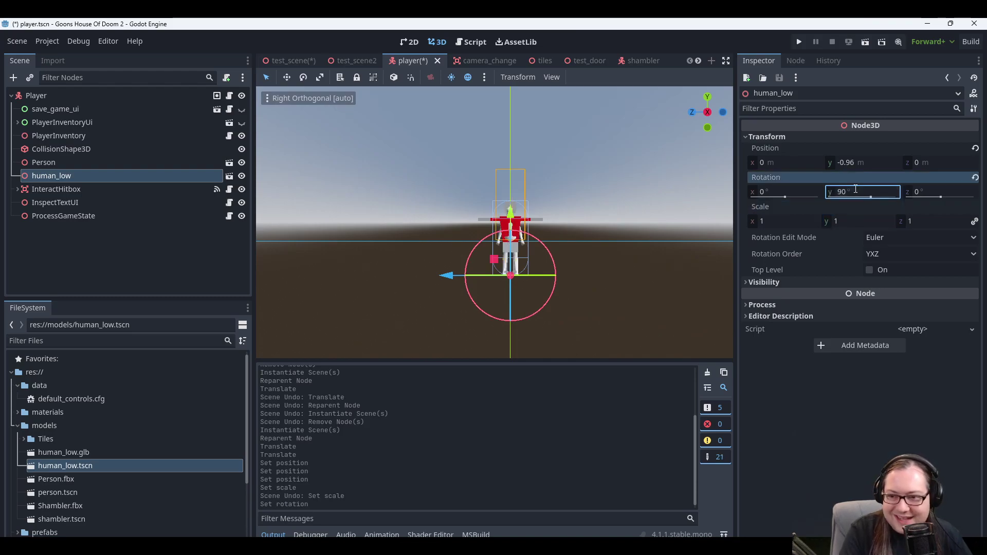
middle_click_drag(476, 177, 528, 263)
scroll(550, 264, "down", 4)
key("ctrl+s")
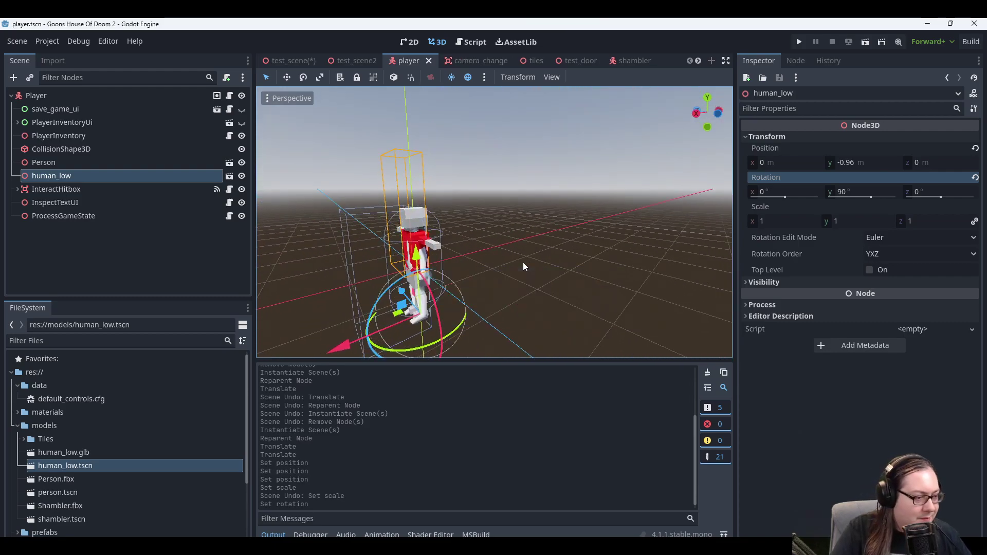
scroll(555, 259, "down", 2)
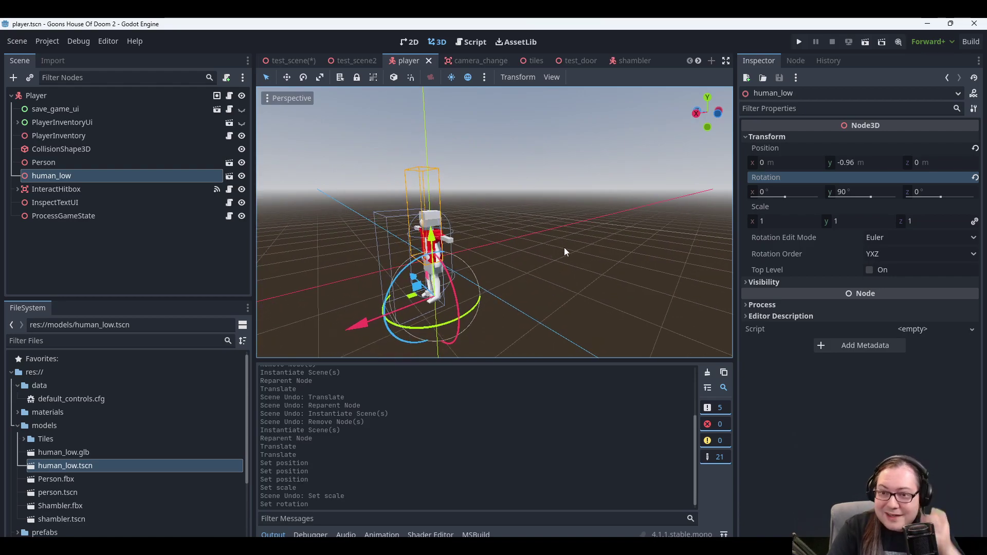
Delete the old Person node, confirming the prompt.
left_click(77, 161)
key("Delete")
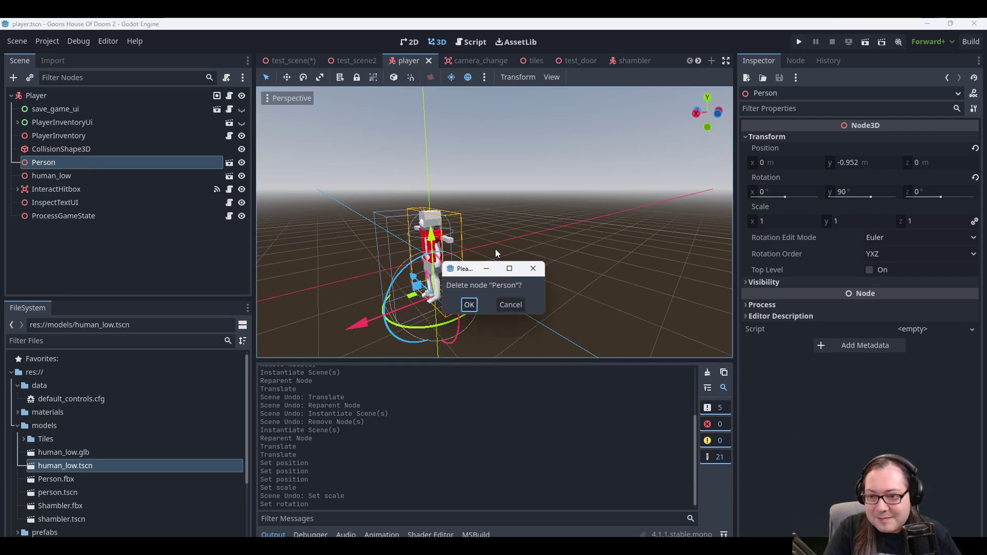
left_click(469, 305)
middle_click_drag(520, 237, 378, 229)
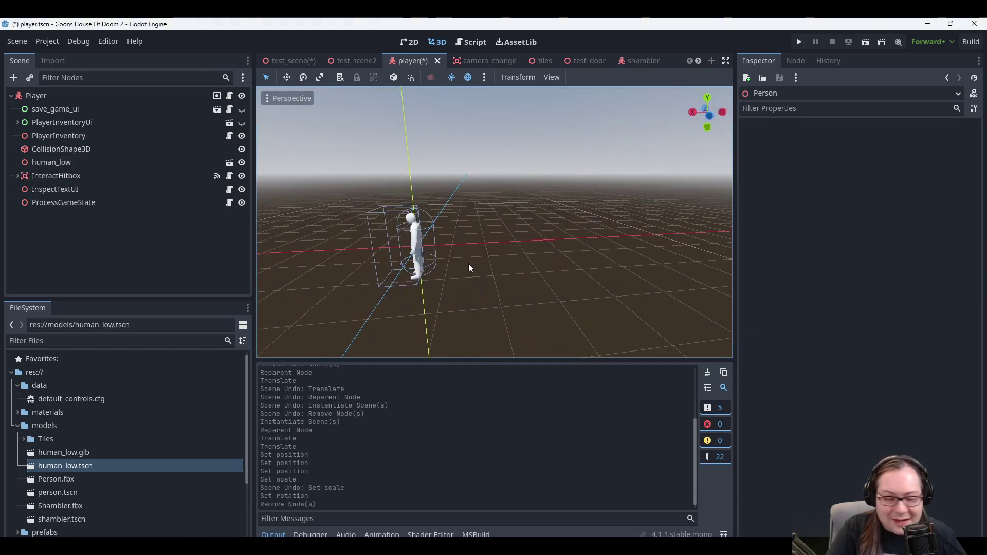
middle_click_drag(470, 268, 557, 257)
Zoom and orbit around the human_low figure to inspect it, then save the scene.
scroll(550, 251, "up", 2)
scroll(541, 247, "up", 2)
scroll(493, 277, "down", 2)
scroll(454, 261, "down", 1)
scroll(539, 255, "up", 3)
scroll(452, 233, "down", 1)
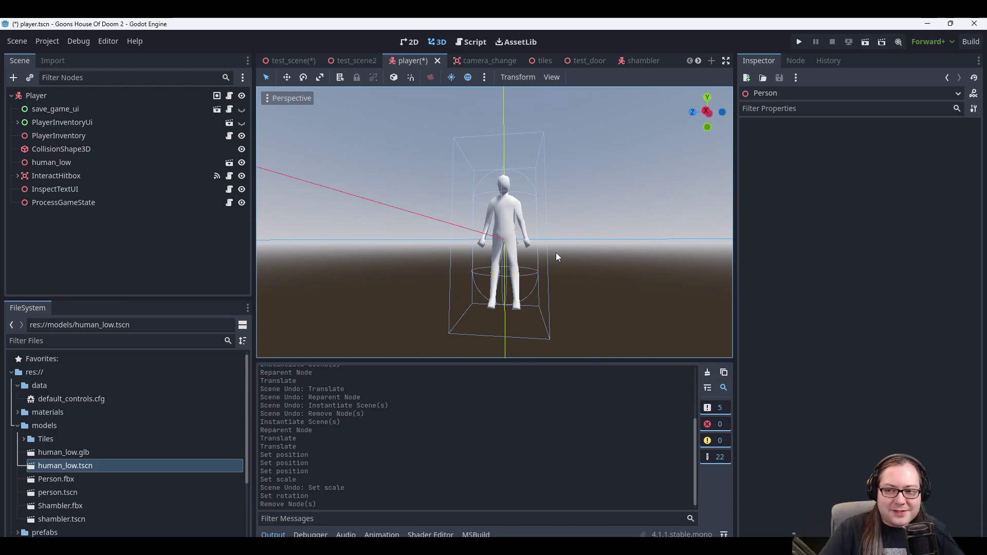
scroll(560, 241, "down", 2)
scroll(566, 234, "up", 5)
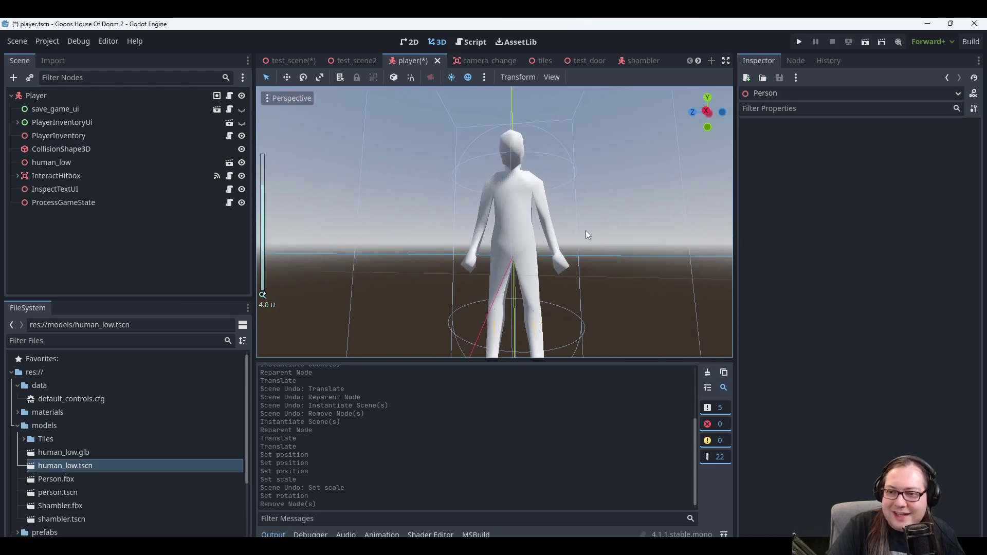
scroll(588, 235, "down", 6)
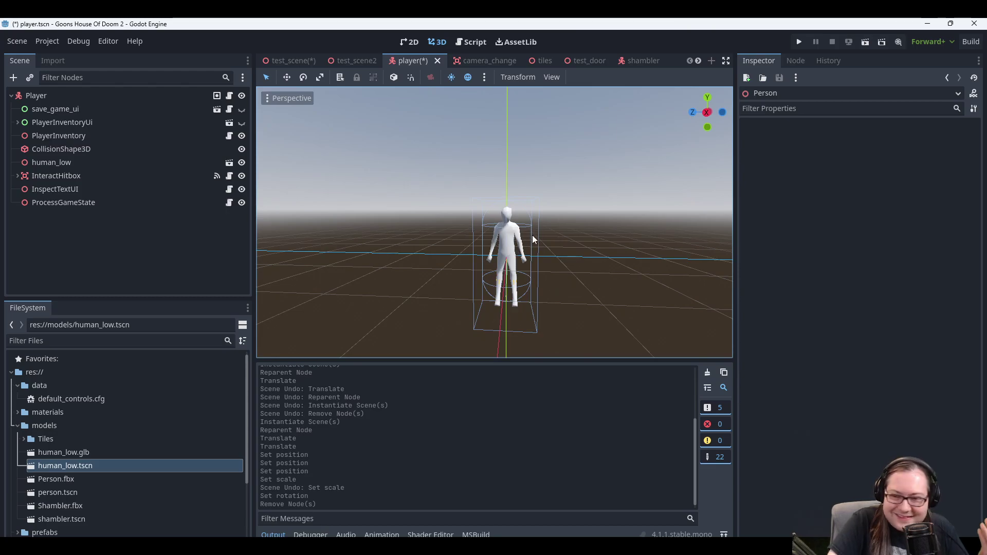
mouse_move(603, 245)
middle_mouse_down()
mouse_move(515, 258)
mouse_move(591, 268)
mouse_move(531, 244)
mouse_move(509, 254)
mouse_move(590, 248)
middle_mouse_up()
scroll(503, 267, "down", 2)
scroll(566, 238, "up", 4)
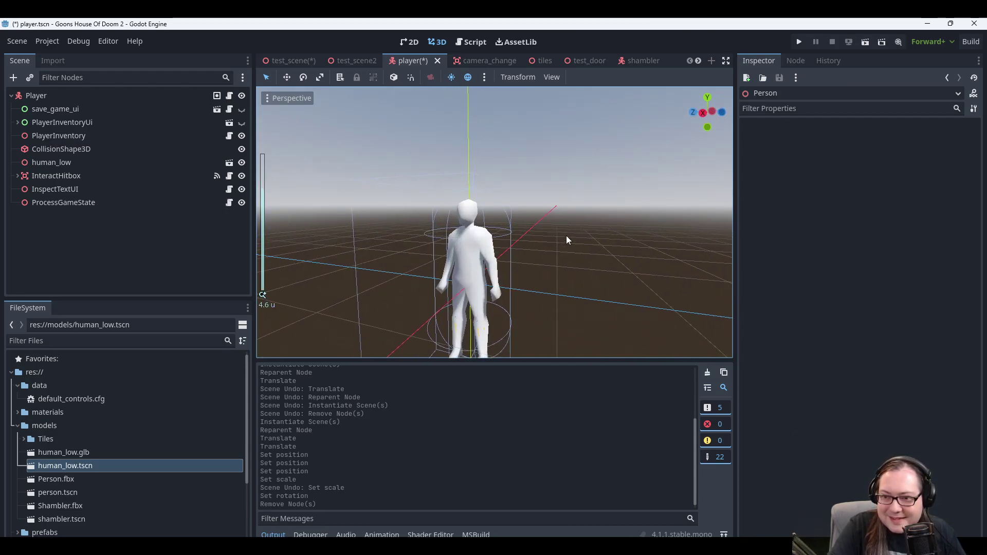
scroll(567, 237, "down", 3)
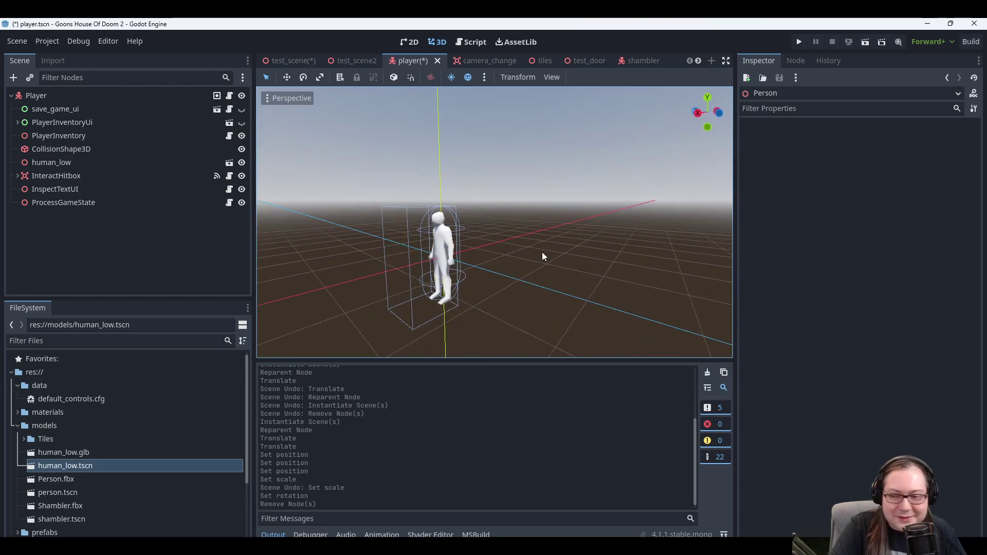
key("ctrl+s")
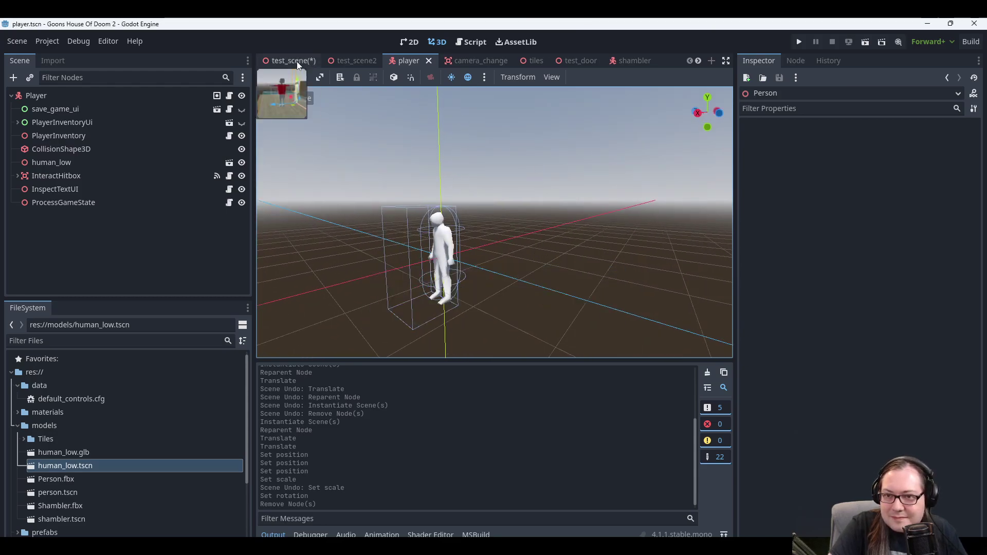
Check the Player in test_scene, then return to the player scene.
left_click(286, 61)
middle_click_drag(611, 145, 418, 174)
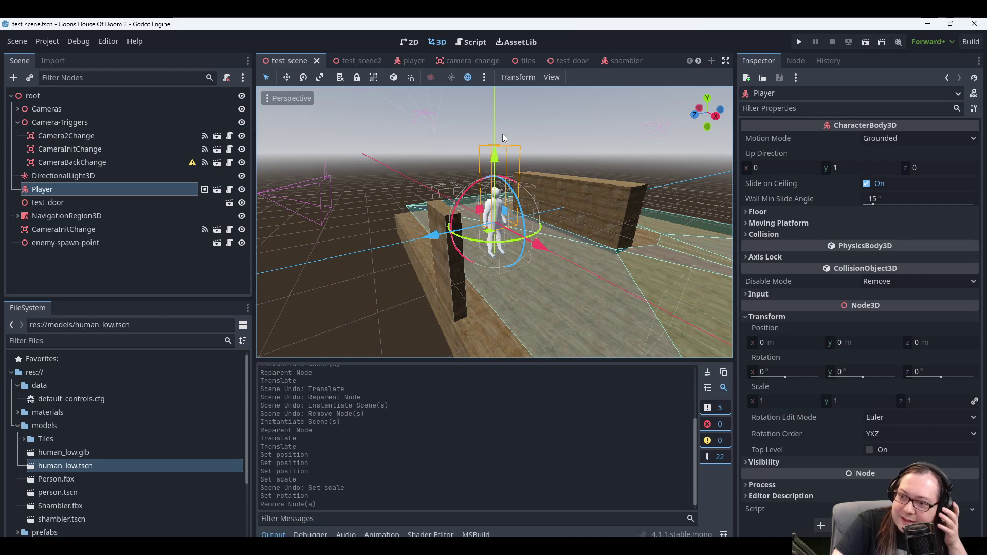
left_click(416, 62)
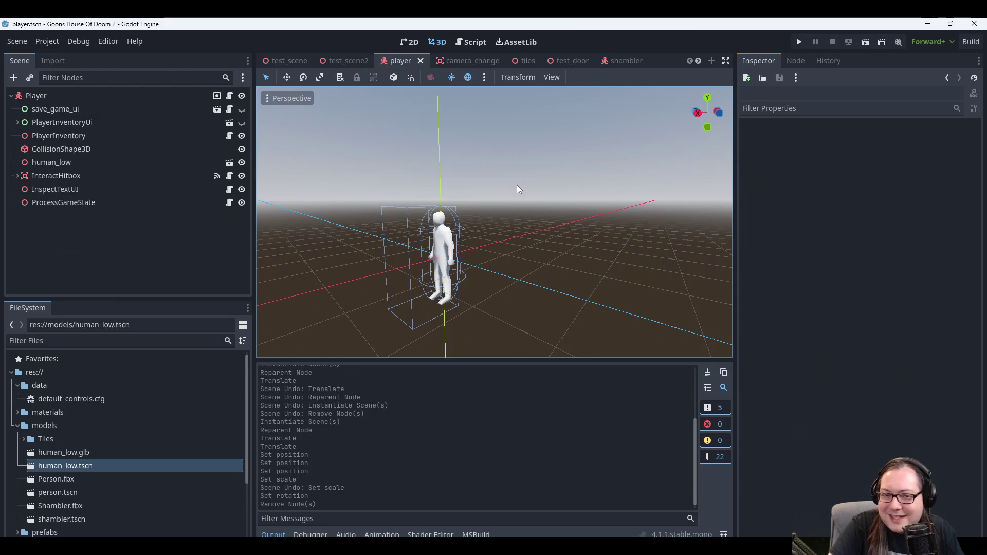
Enable Editable Children on human_low and inspect its AnimationTree.
left_click(113, 100)
left_click(73, 152)
left_click(65, 163)
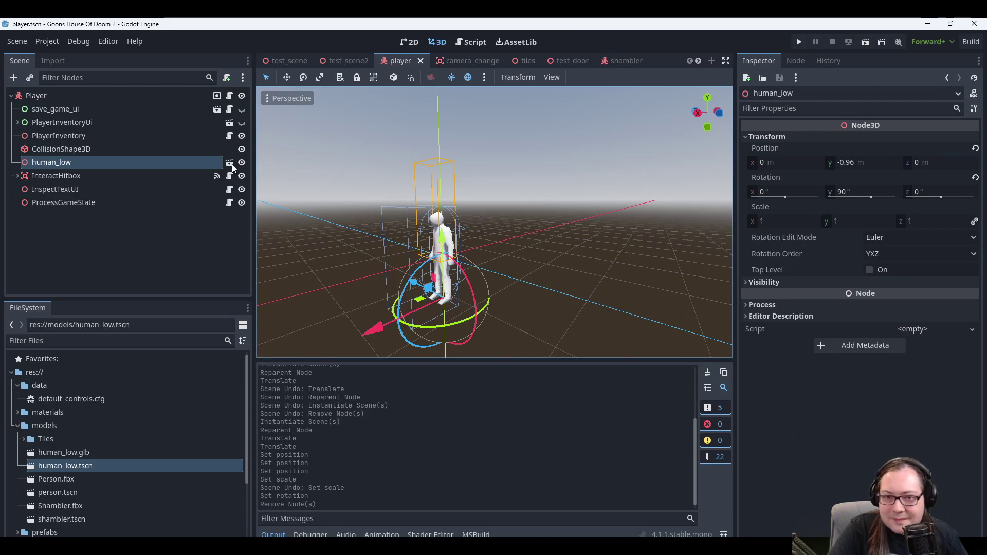
right_click(135, 163)
left_click(181, 451)
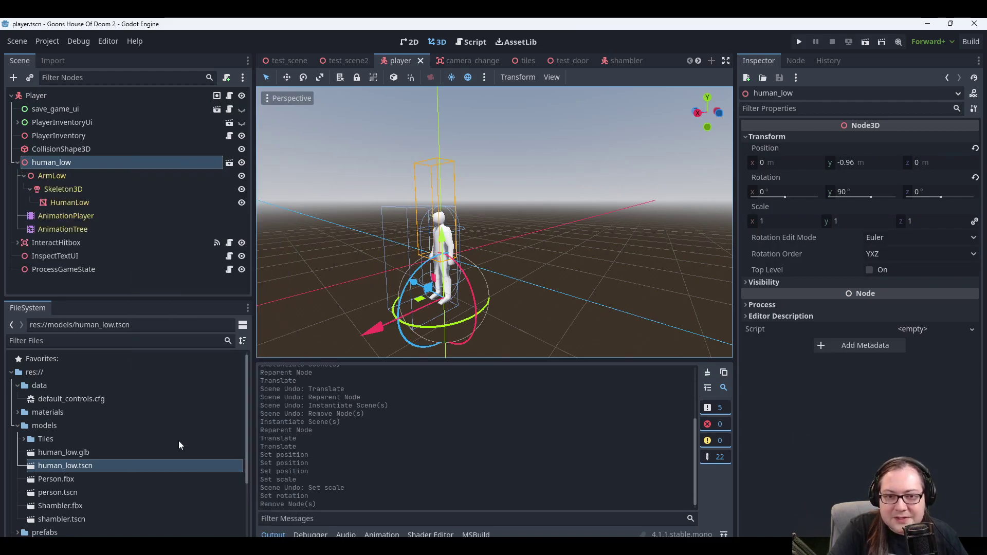
left_click(70, 230)
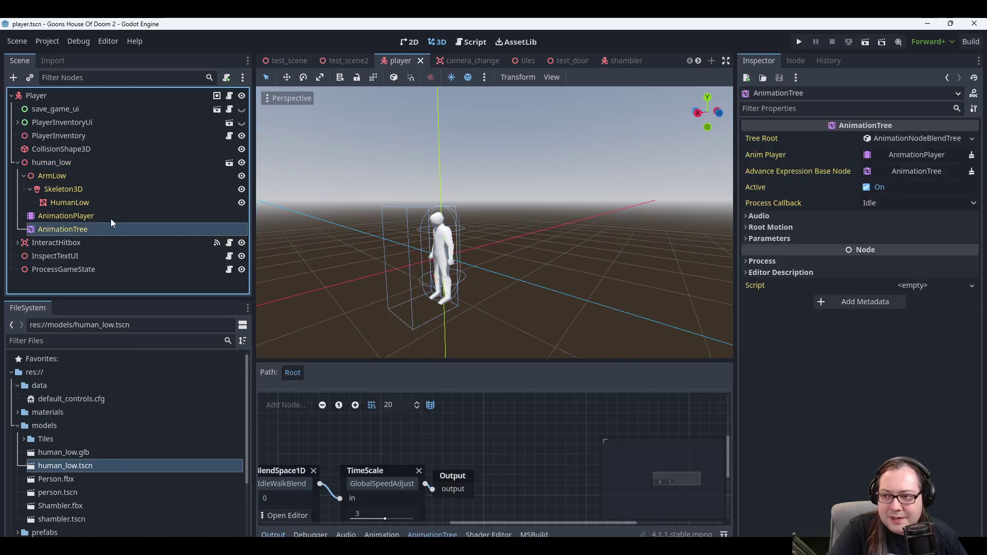
left_click(54, 96)
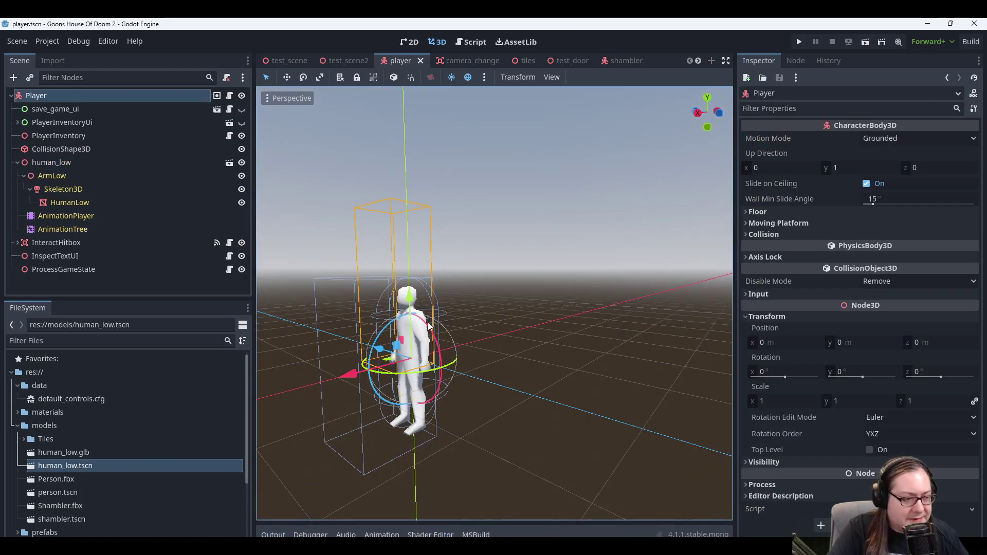
In the AnimationTest script, select the exported AnimationTree _tree field lines.
key("alt+Tab")
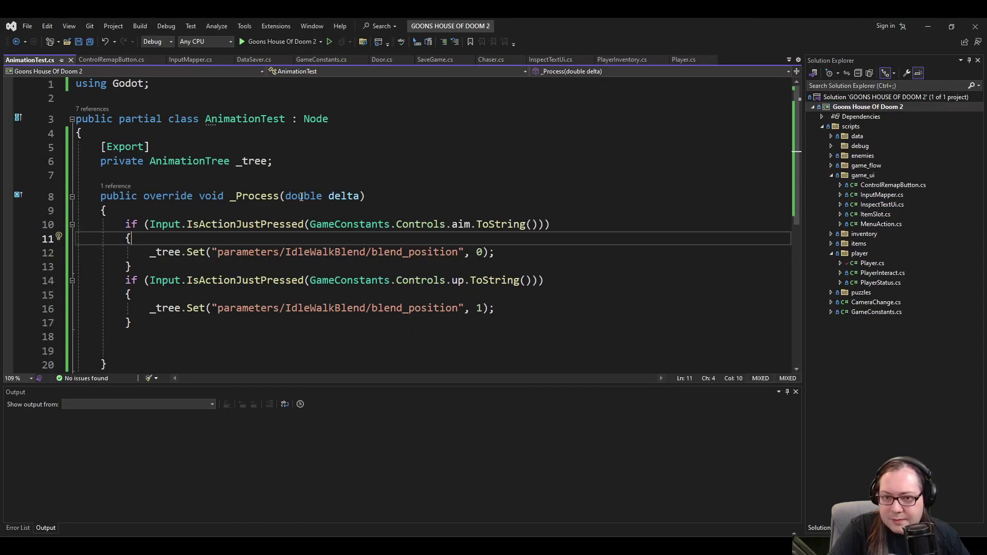
left_click(282, 163)
key("shift+Up")
key("shift+Home")
key("ctrl+c")
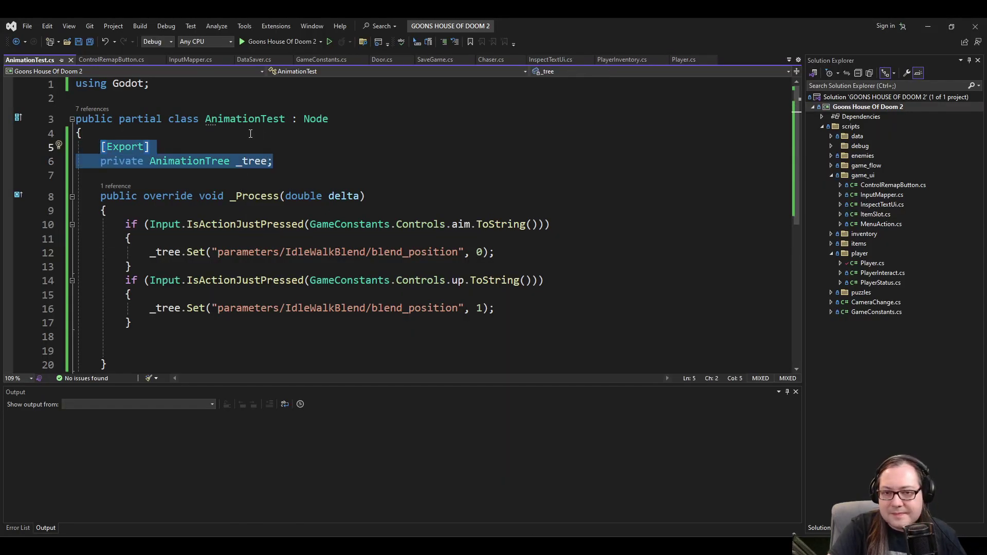
left_click(172, 133)
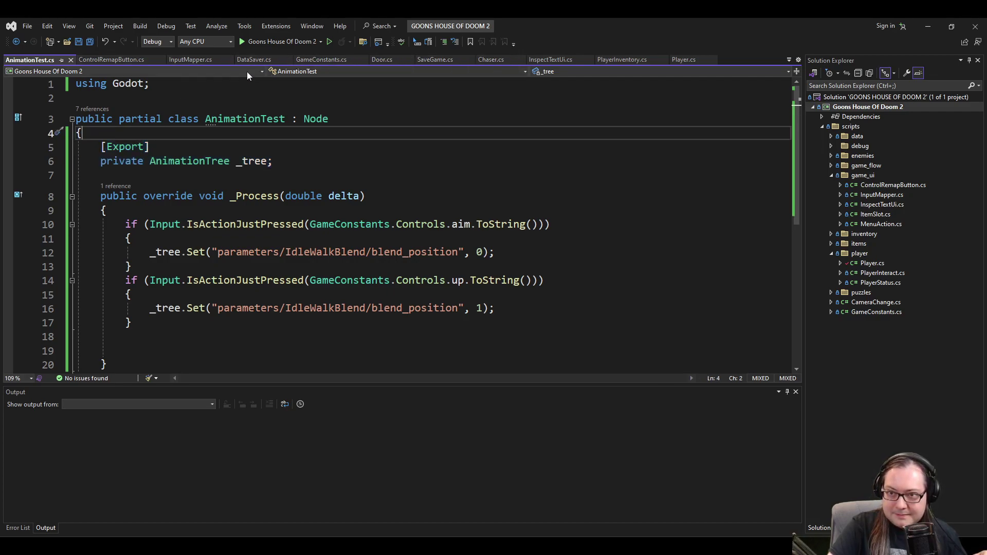
Open Player.cs, dismiss the inconsistent line endings prompt, and scroll to the top.
left_click(680, 60)
left_click(595, 228)
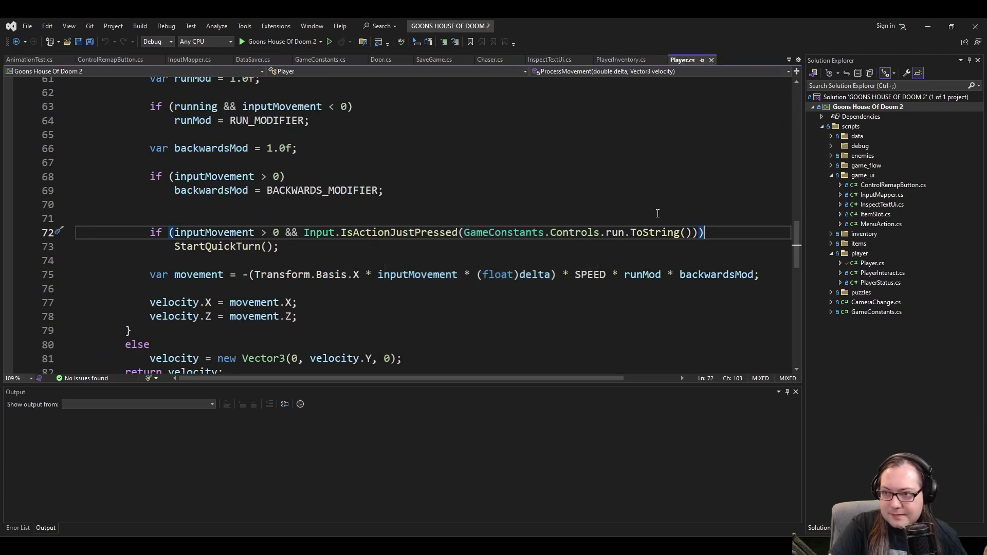
left_click_drag(800, 253, 799, 103)
left_click(338, 160)
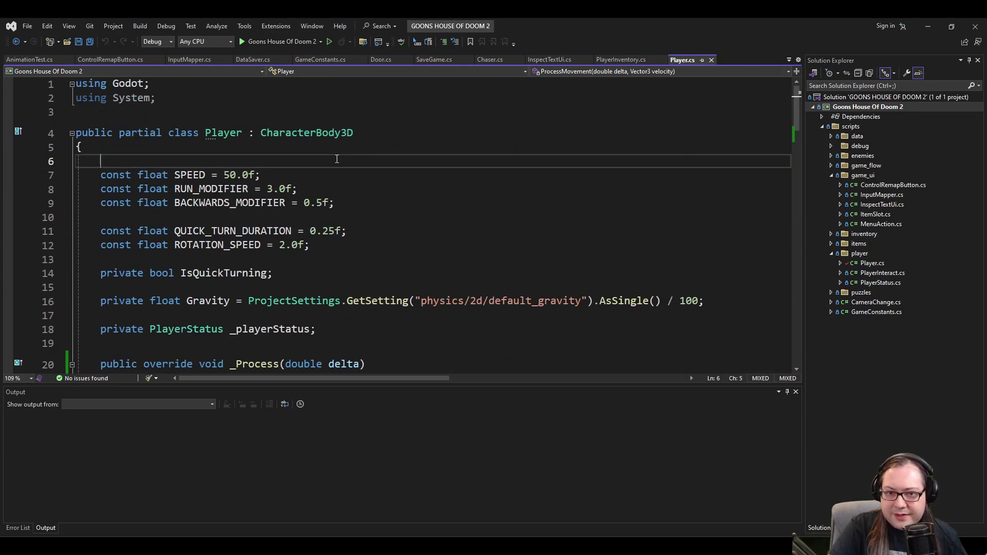
scroll(316, 271, "down", 5)
scroll(314, 266, "up", 3)
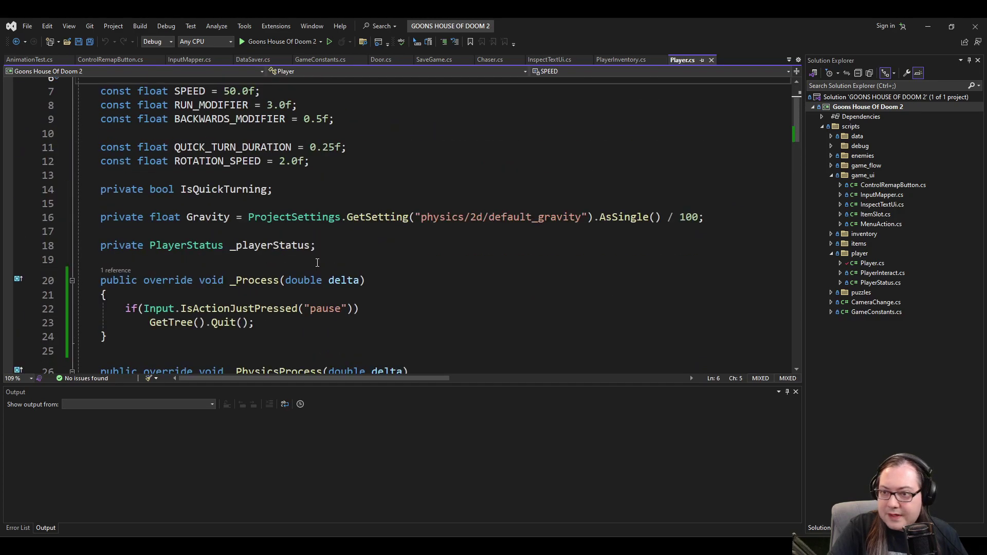
scroll(329, 230, "up", 2)
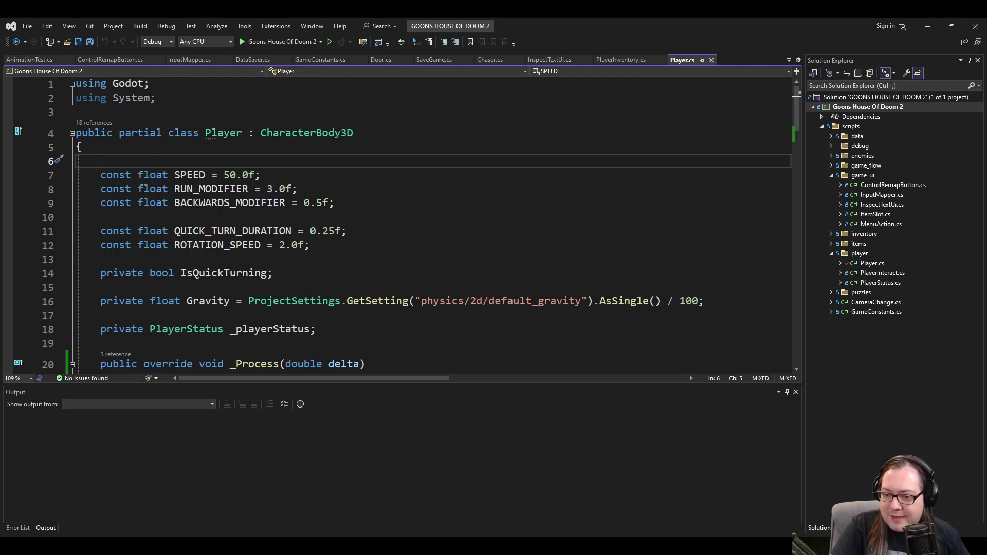
key("alt+Tab")
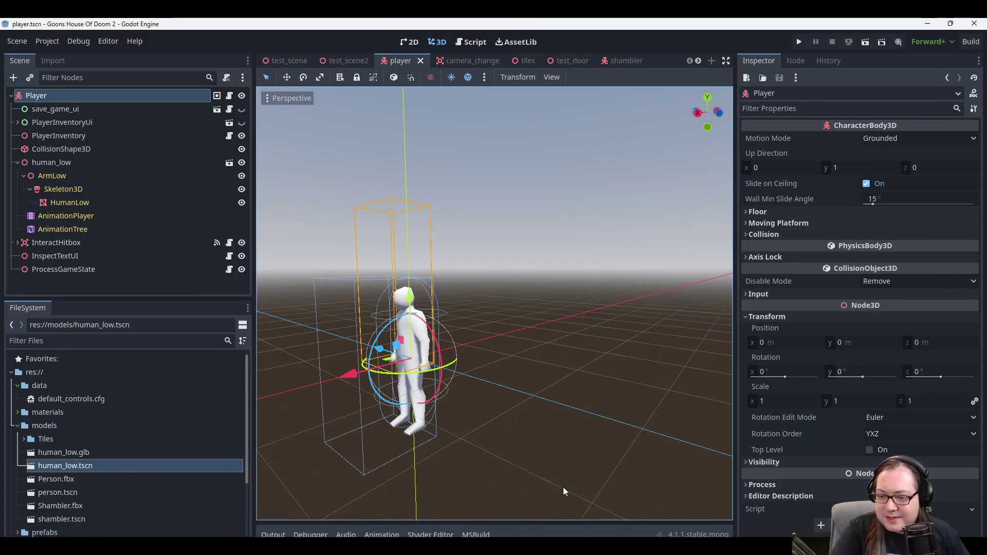
Add '[Export] private AnimationTree _tree;' at the top of the Player class and save.
key("alt+Tab")
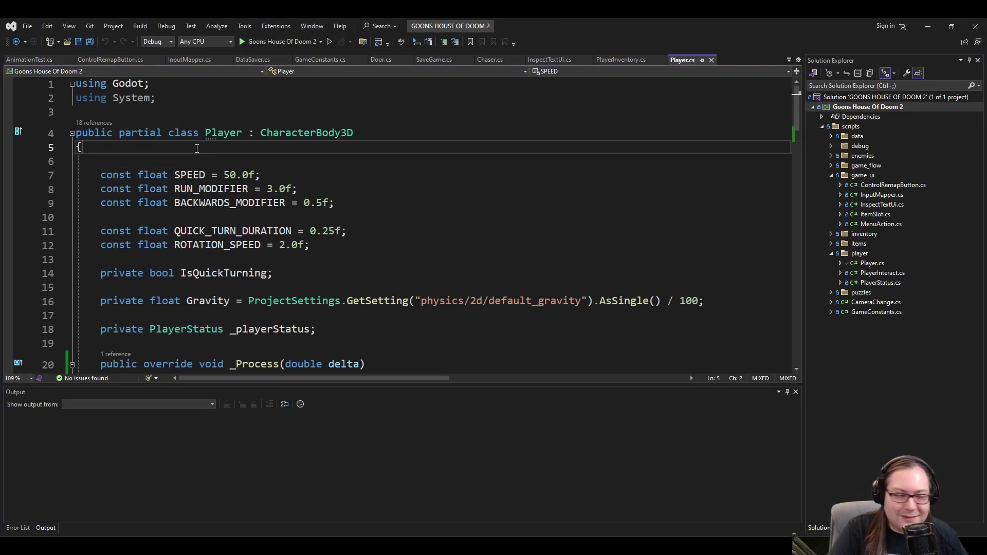
key("Return")
key("ctrl+v")
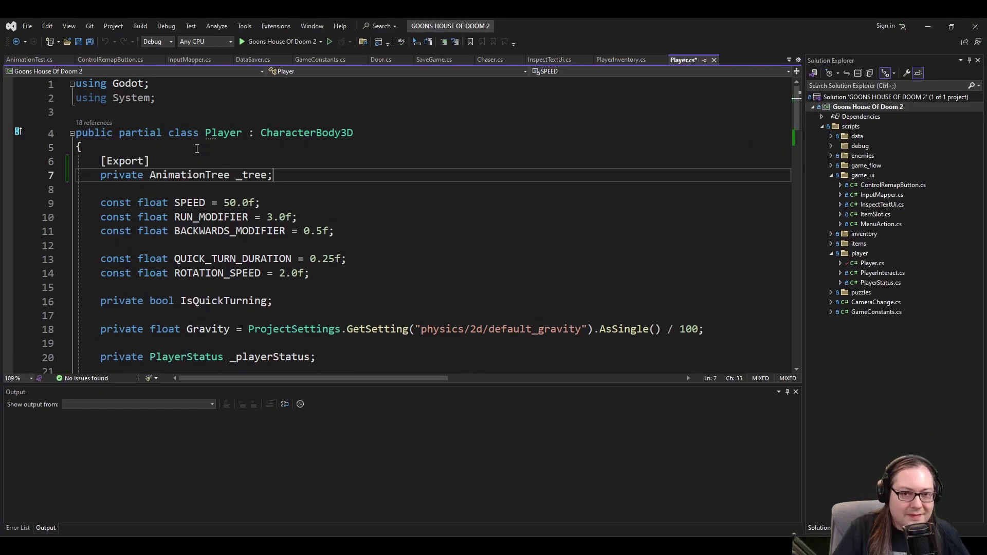
key("ctrl+s")
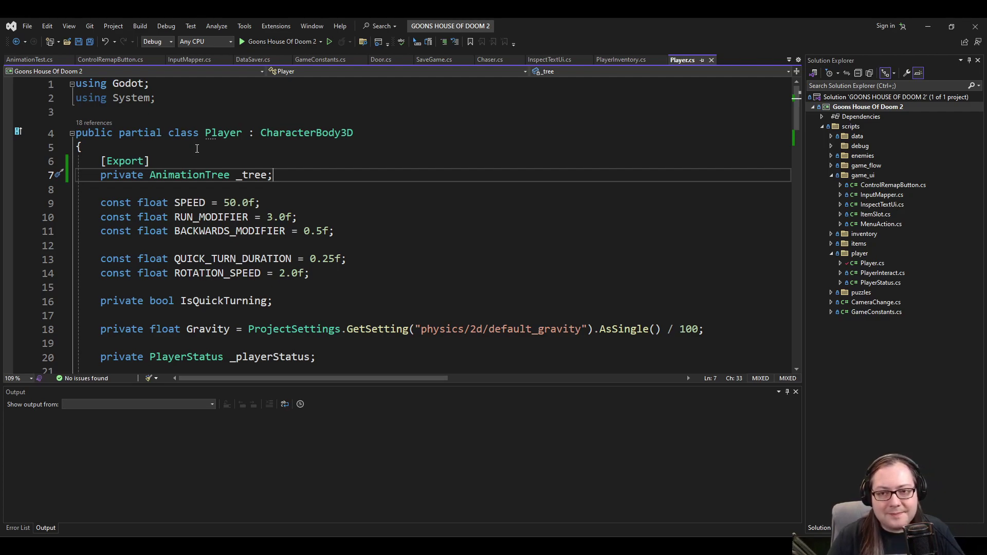
In Blender, cancel the File > Open browser, then bring up the File > Import formats list.
key("alt+Tab")
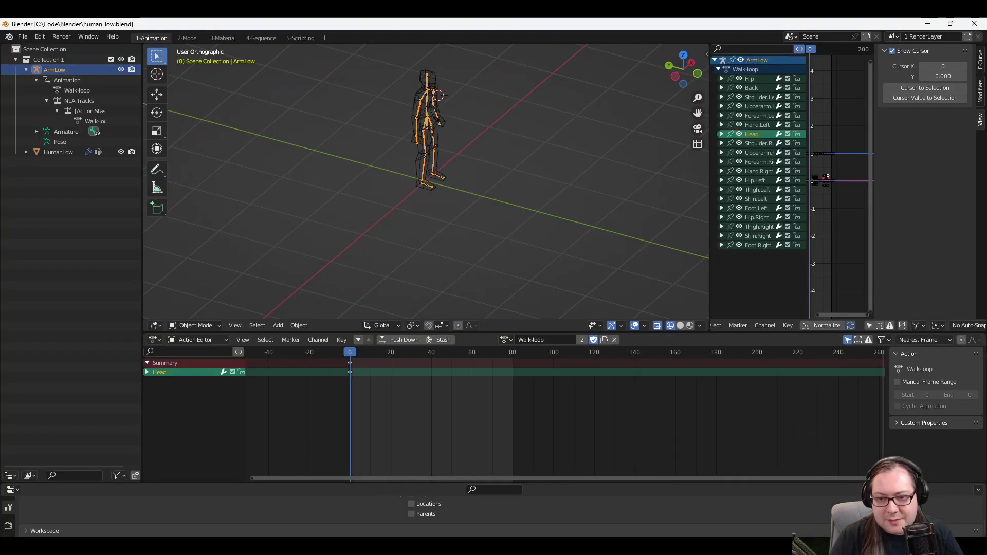
middle_click_drag(416, 190, 453, 172)
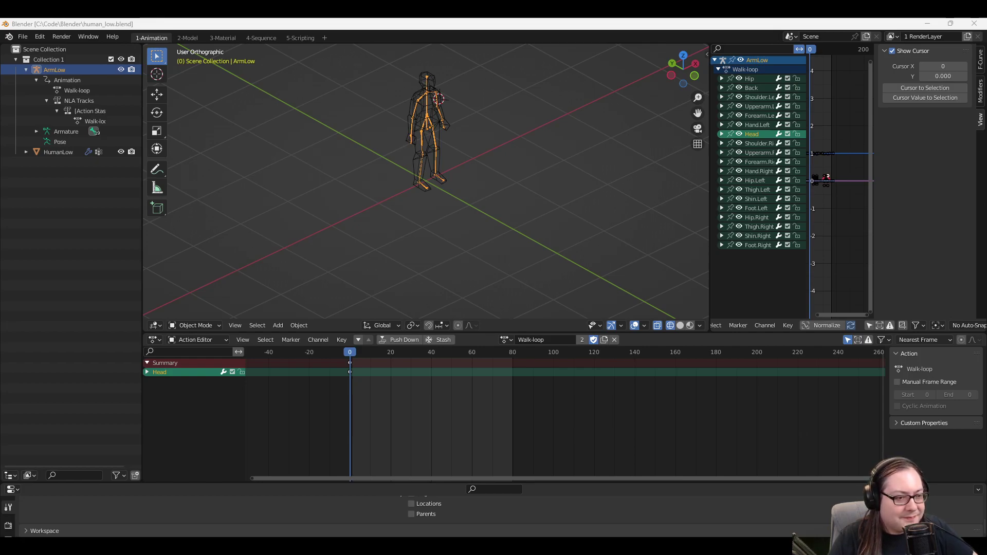
left_click(23, 37)
left_click(37, 58)
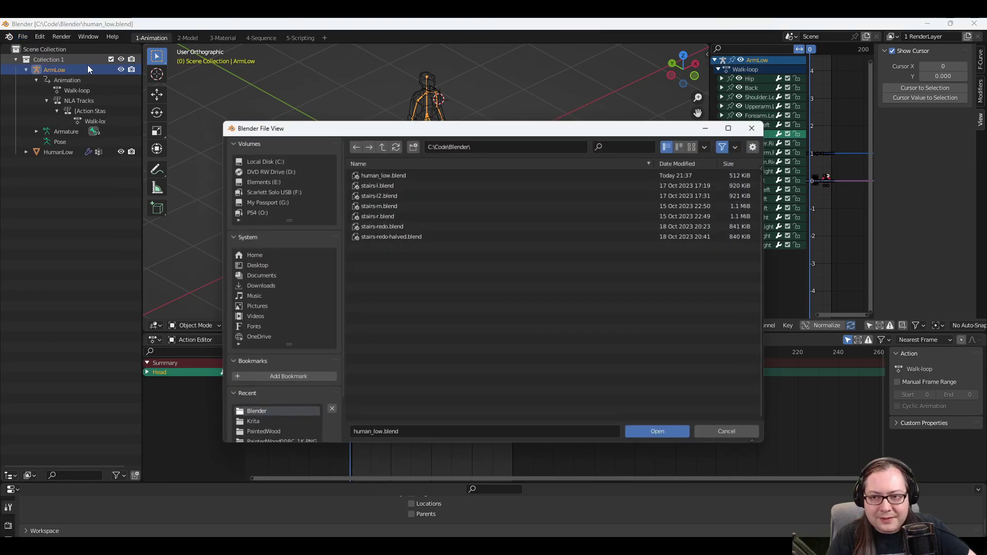
left_click_drag(569, 135, 426, 113)
key("Escape")
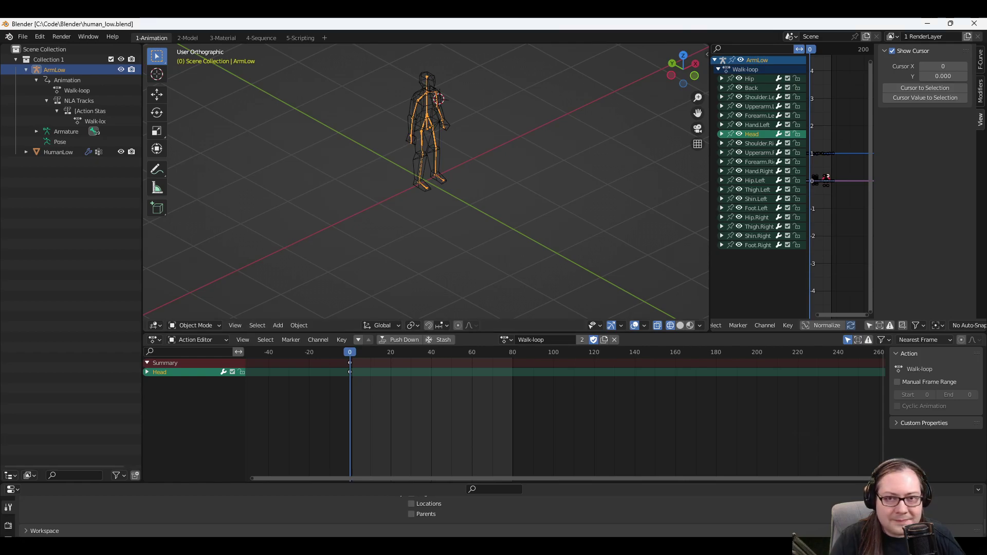
left_click(23, 36)
mouse_move(58, 178)
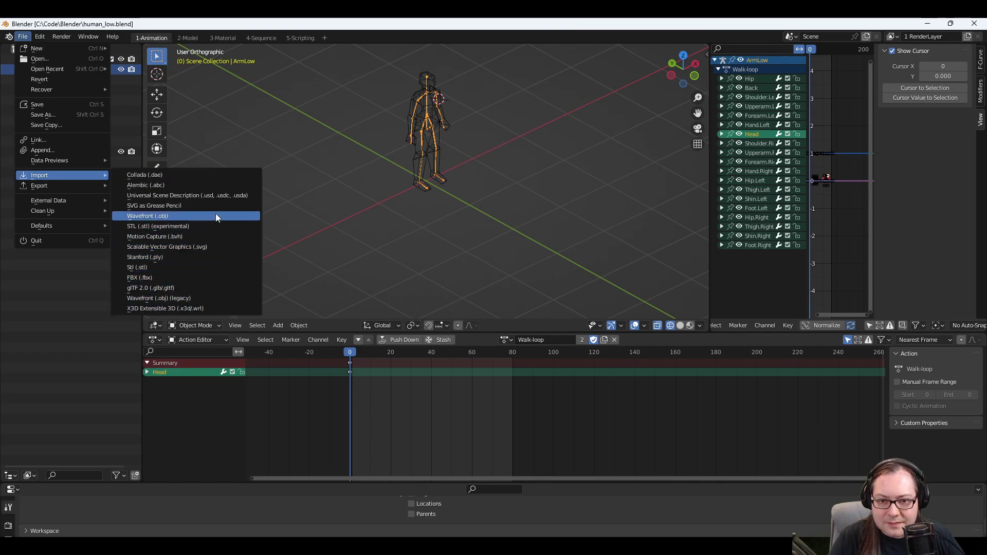
Import an FBX model, inspect its blocky parts such as Neck, then undo the import.
left_click(190, 277)
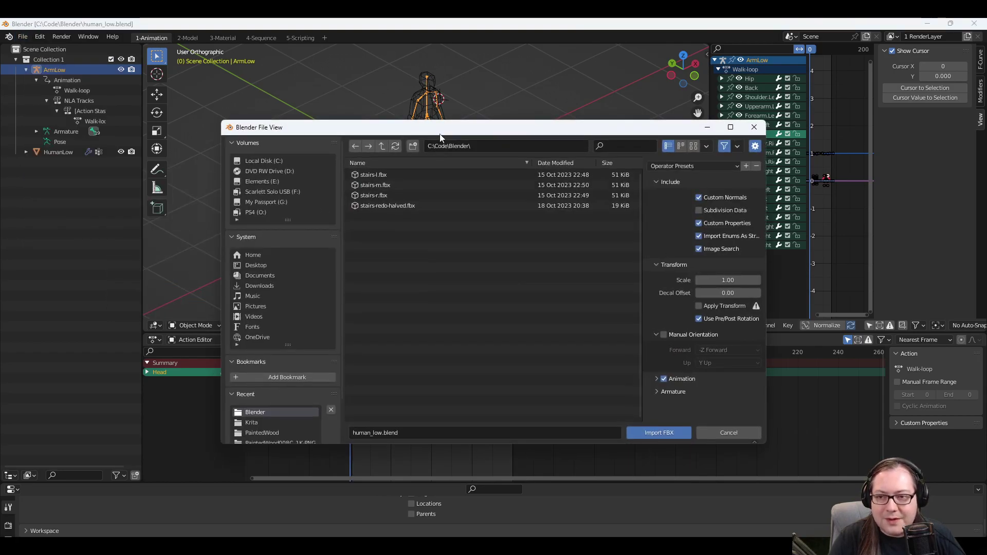
key("Escape")
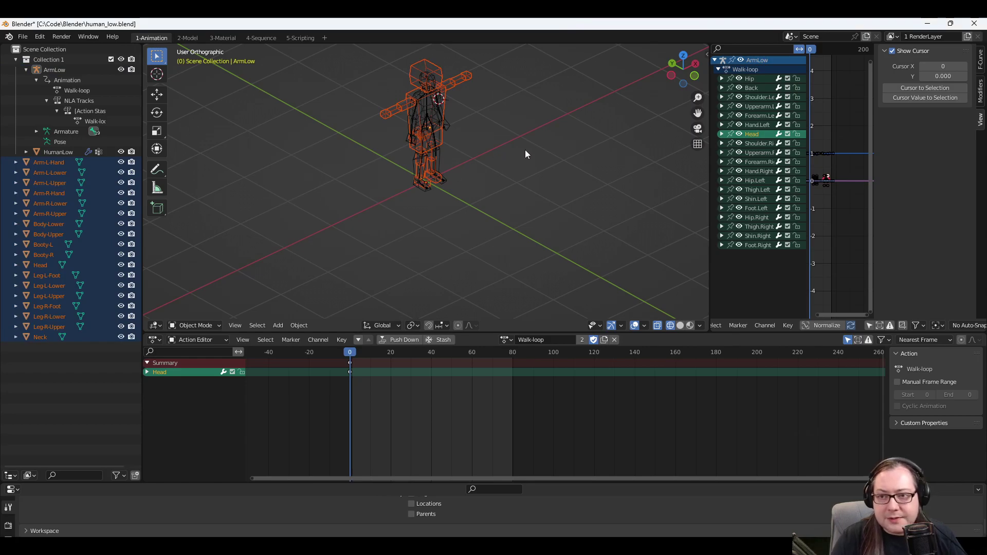
middle_click_drag(525, 150, 502, 134)
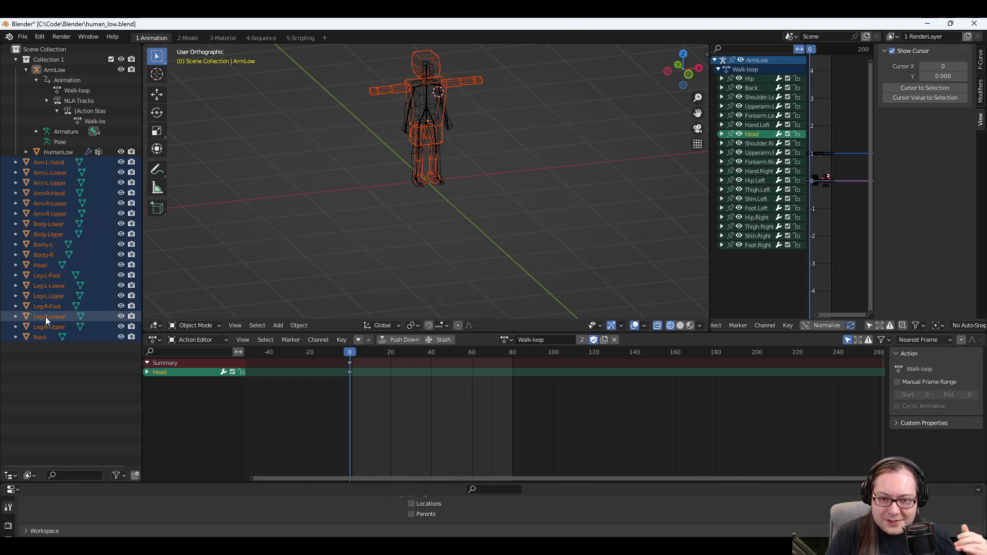
left_click(45, 336, "ctrl")
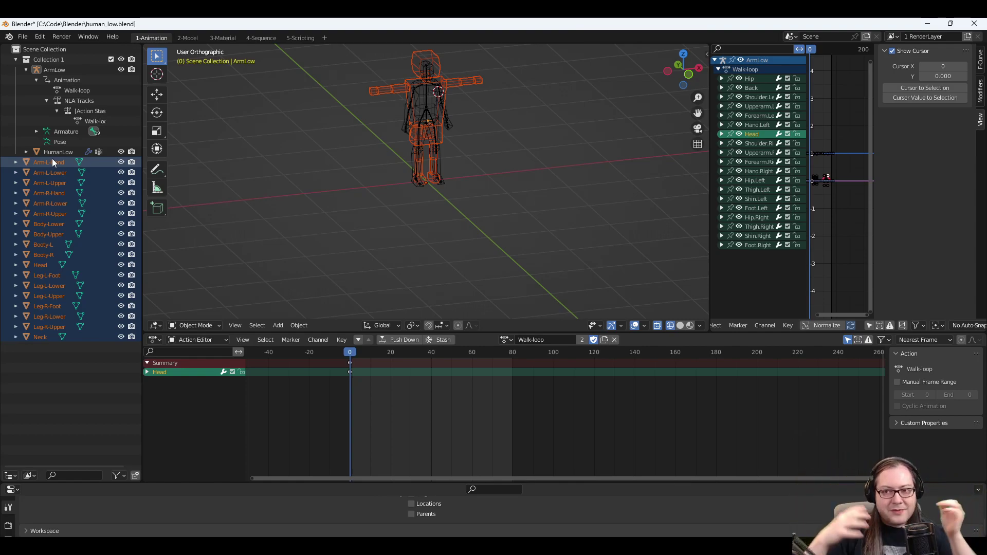
middle_click_drag(381, 199, 604, 160)
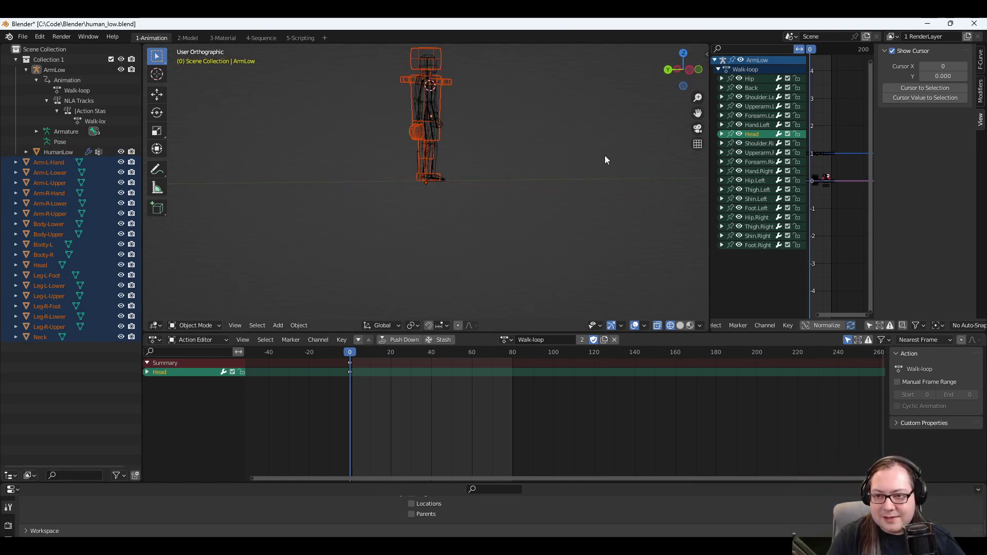
middle_click_drag(467, 133, 342, 147)
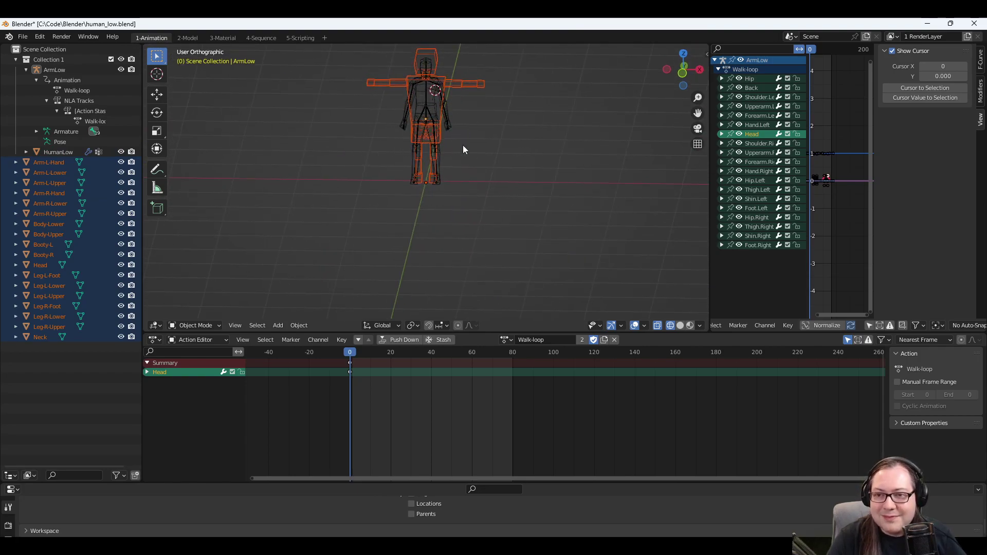
key("ctrl+z")
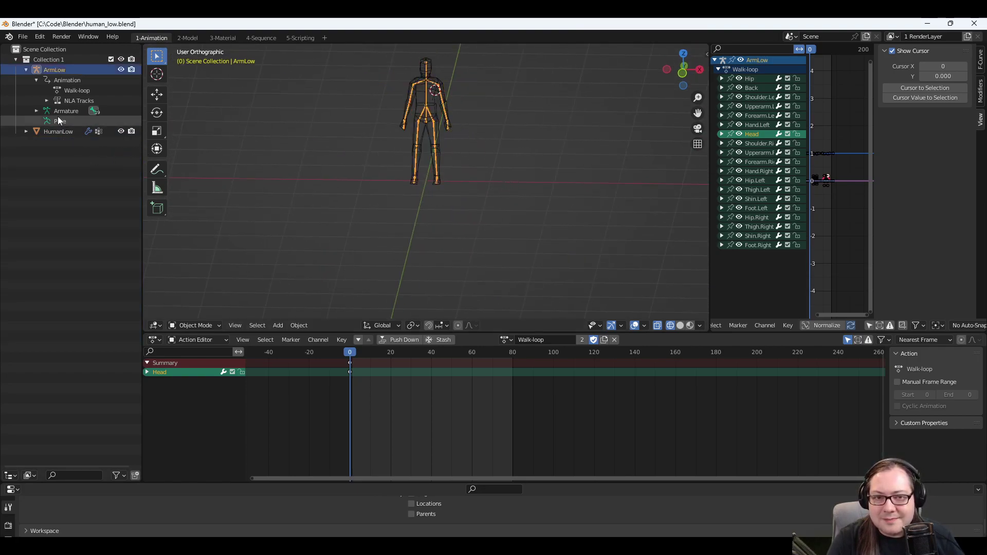
Expand HumanLow's contents and switch selection between the HumanLow mesh and ArmLow armature.
left_click(48, 131)
key("Right")
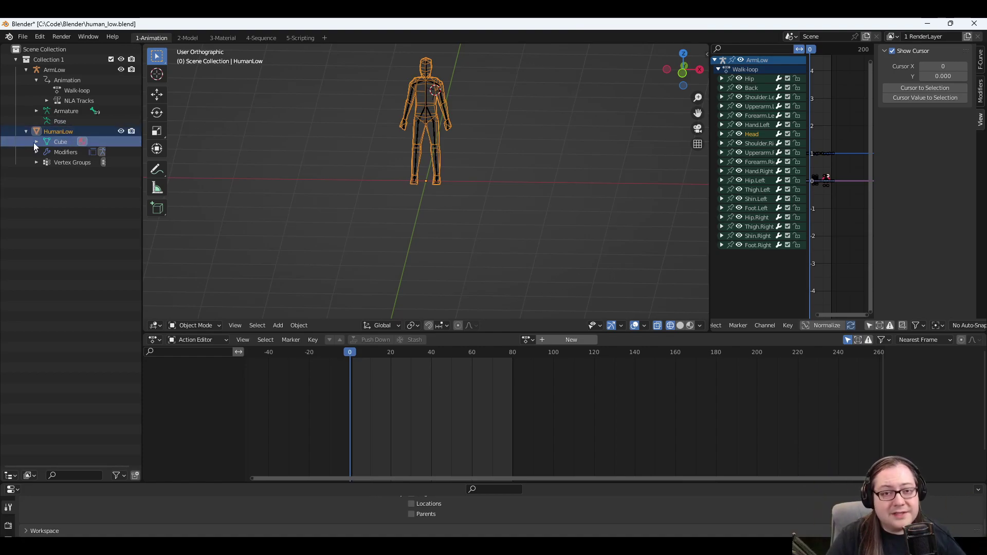
left_click(69, 113)
middle_click_drag(356, 137, 447, 150)
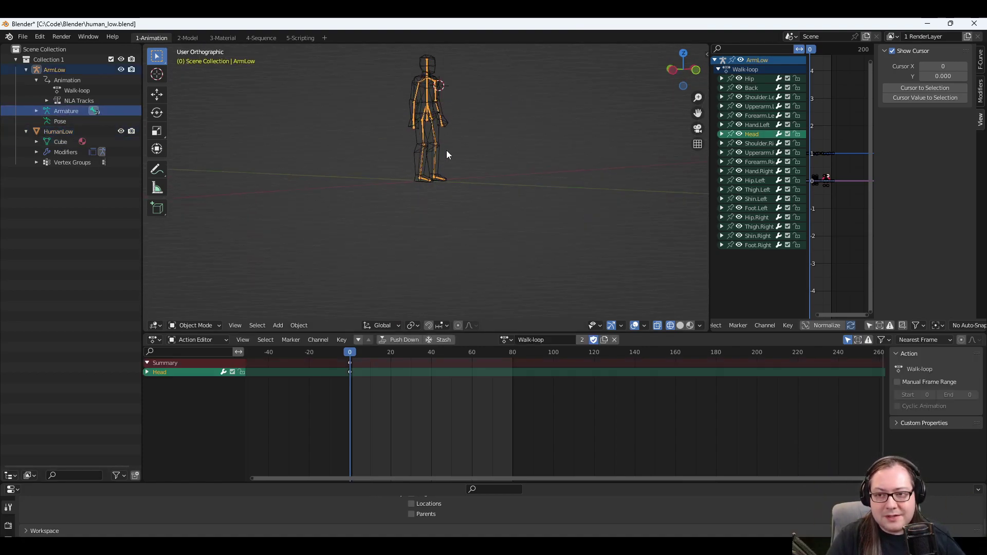
left_click(425, 144)
left_click(421, 142)
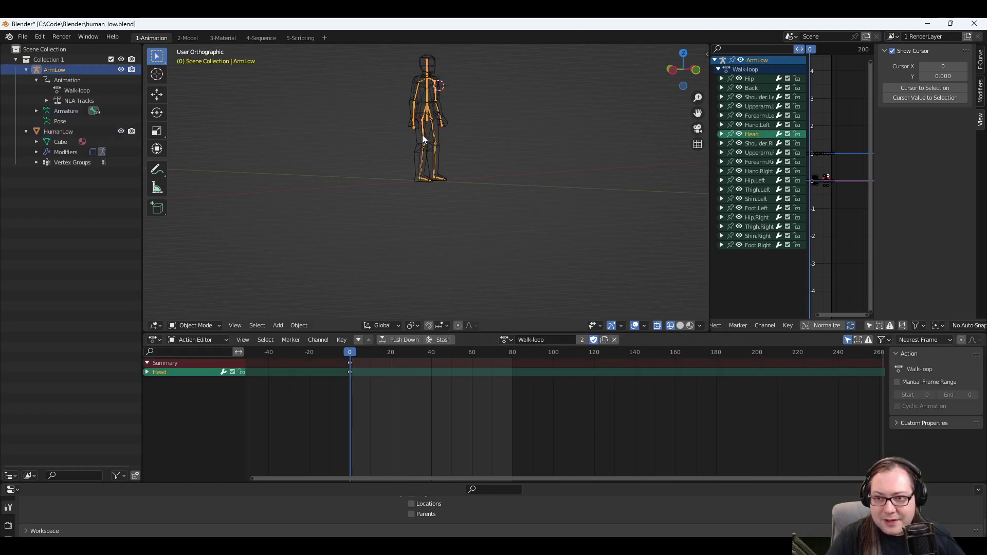
left_click(421, 135)
left_click(422, 134)
scroll(433, 148, "up", 3)
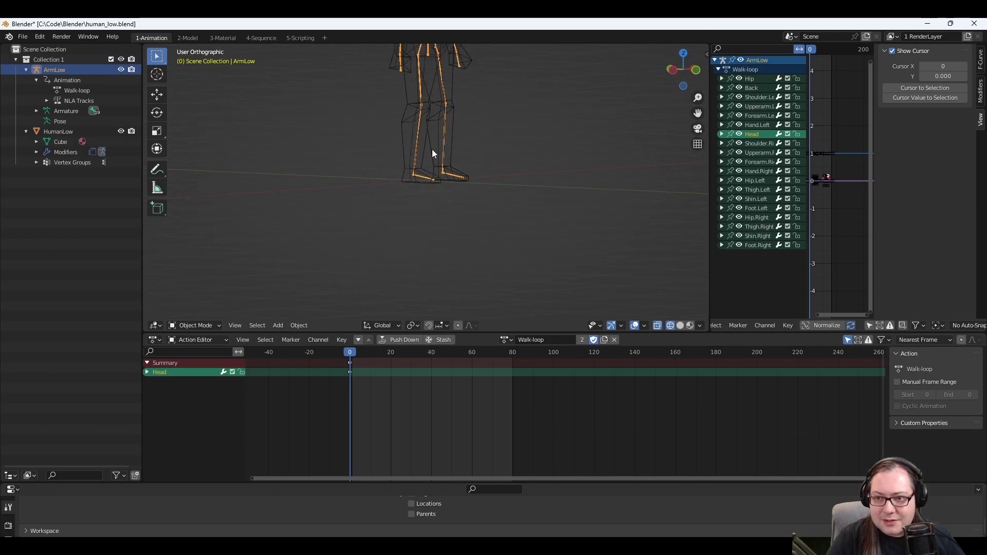
mouse_move(432, 150)
middle_mouse_down()
mouse_move(455, 160)
mouse_move(429, 134)
middle_mouse_up()
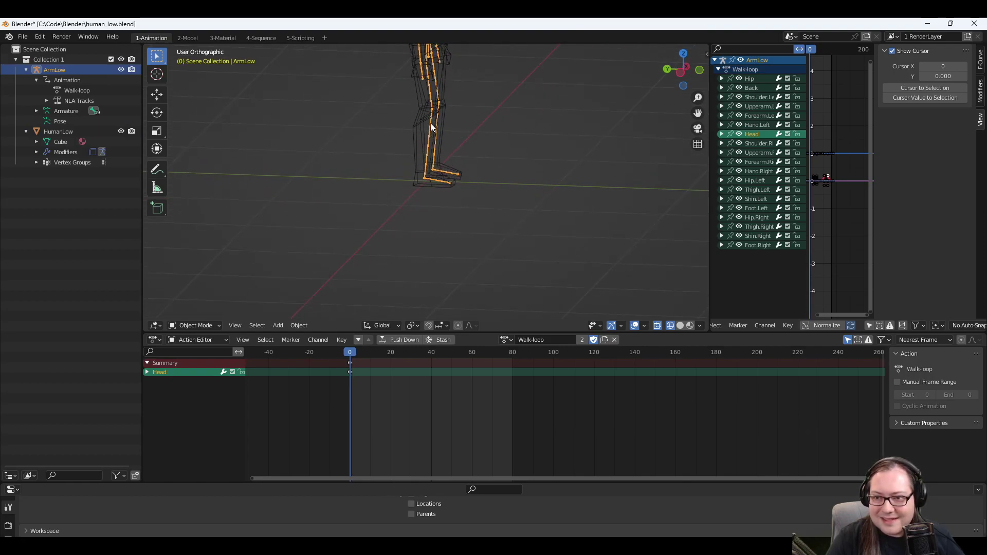
Select the Walk-loop action, place the 3D cursor away from the rig, and reselect ArmLow.
left_click(469, 126)
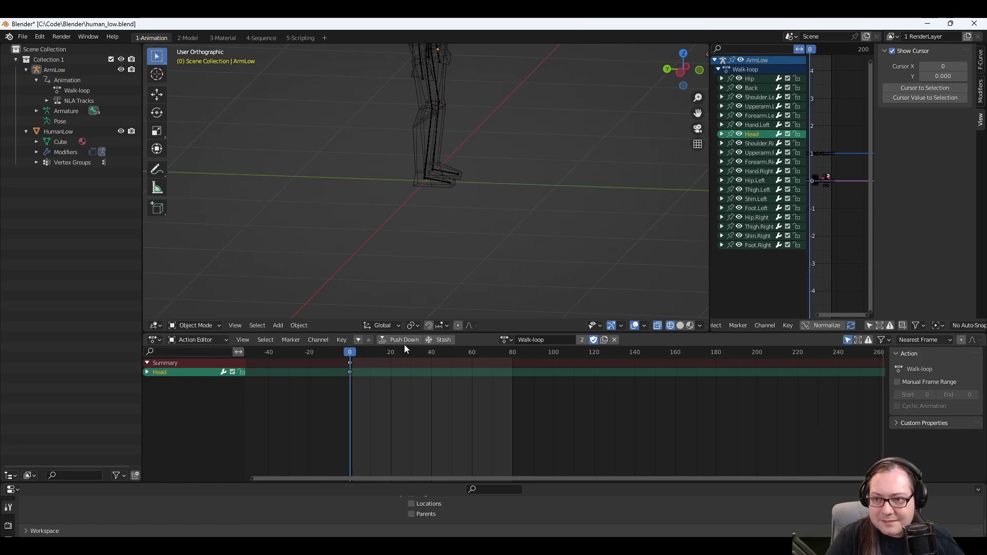
left_click(429, 136)
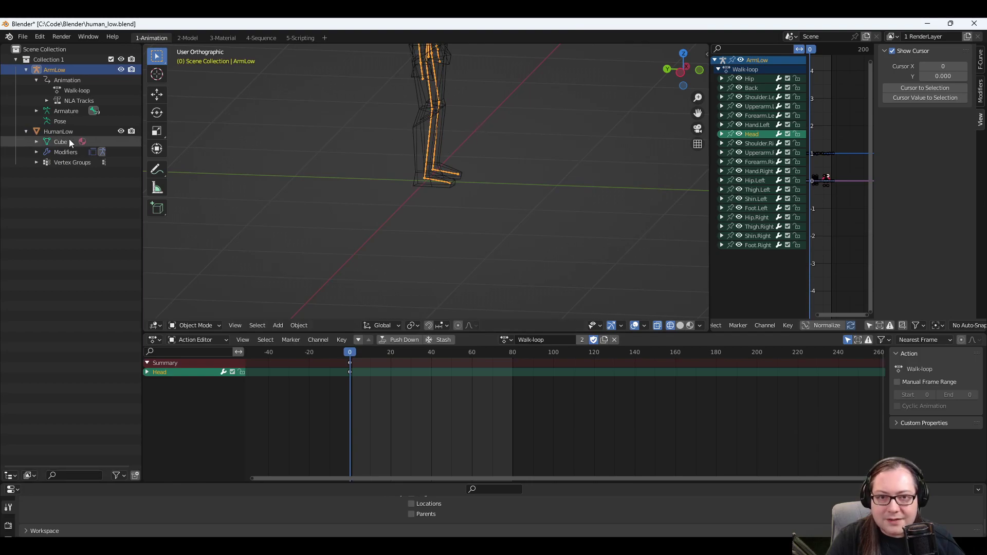
left_click(69, 91)
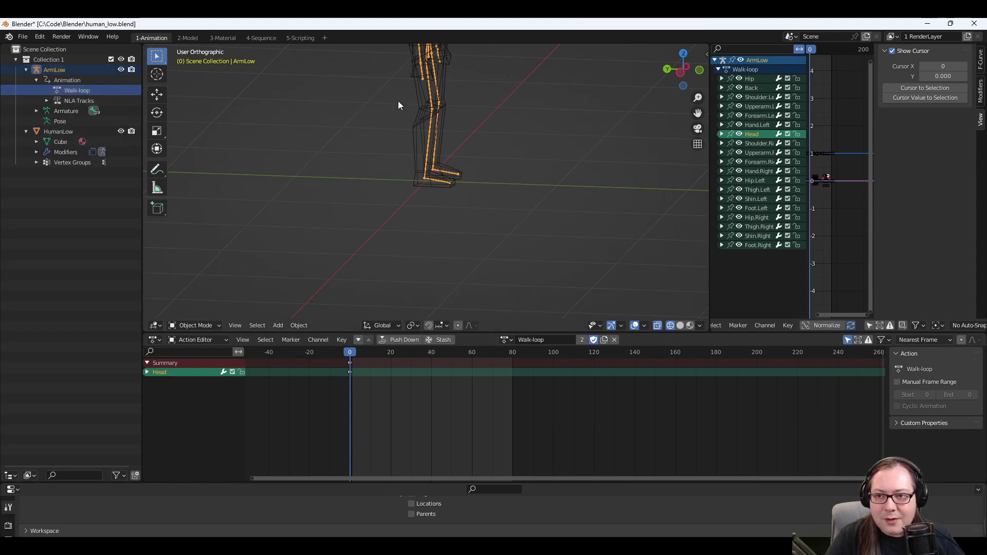
left_click(430, 107)
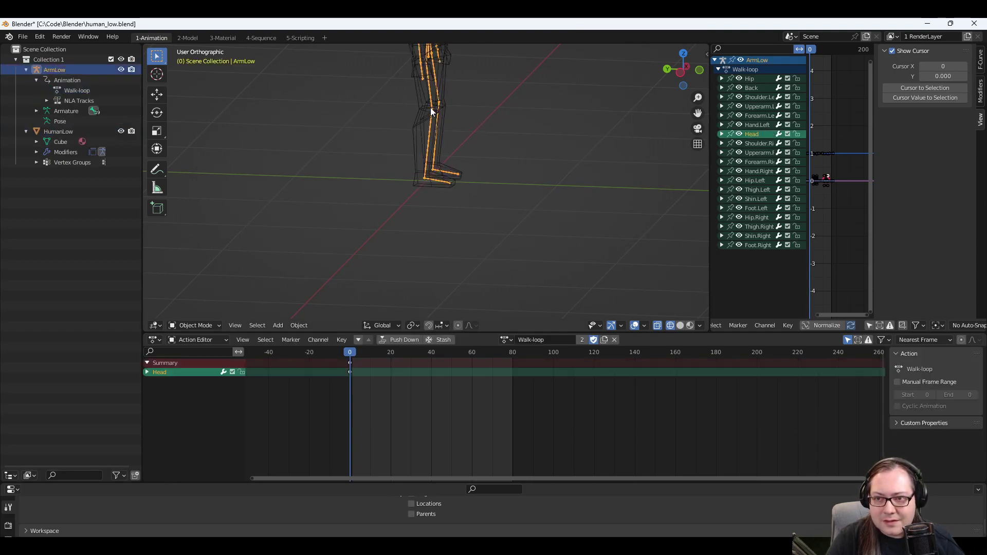
left_click(548, 219)
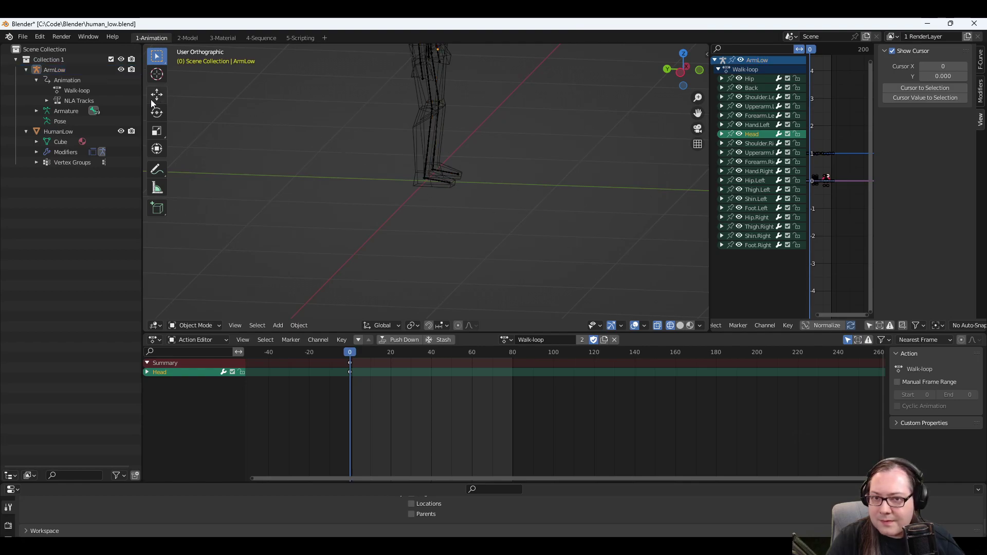
left_click(157, 73)
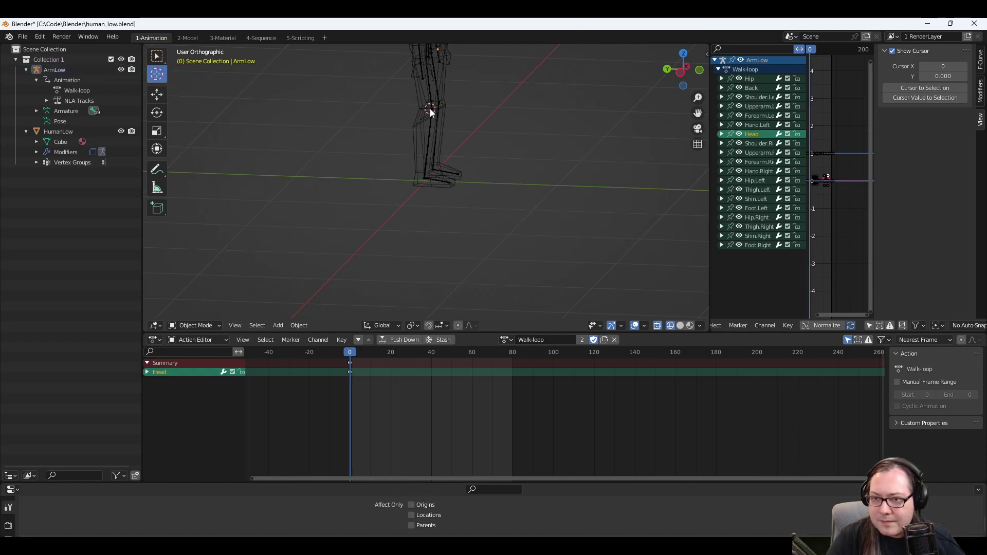
left_click(532, 127)
left_click(590, 128)
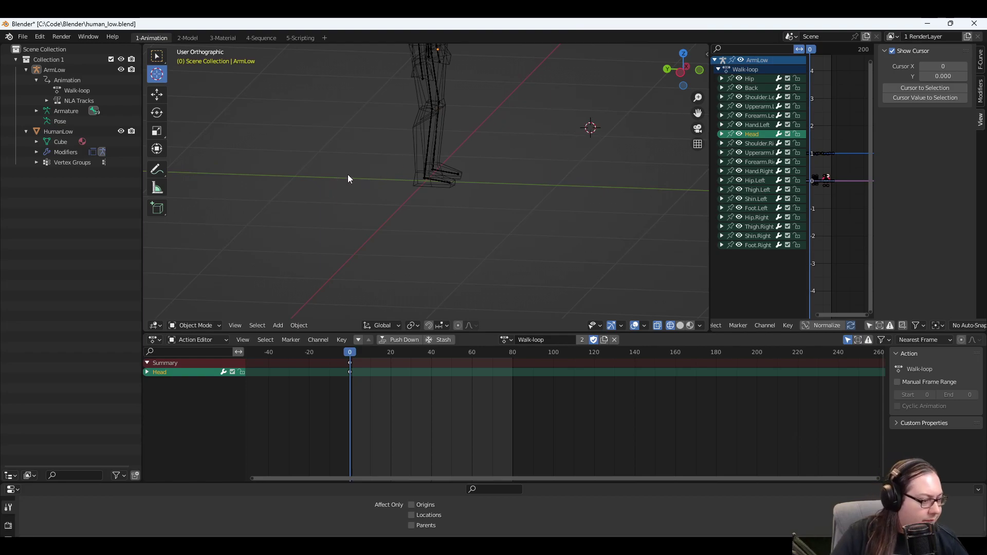
left_click(157, 55)
left_click(431, 123)
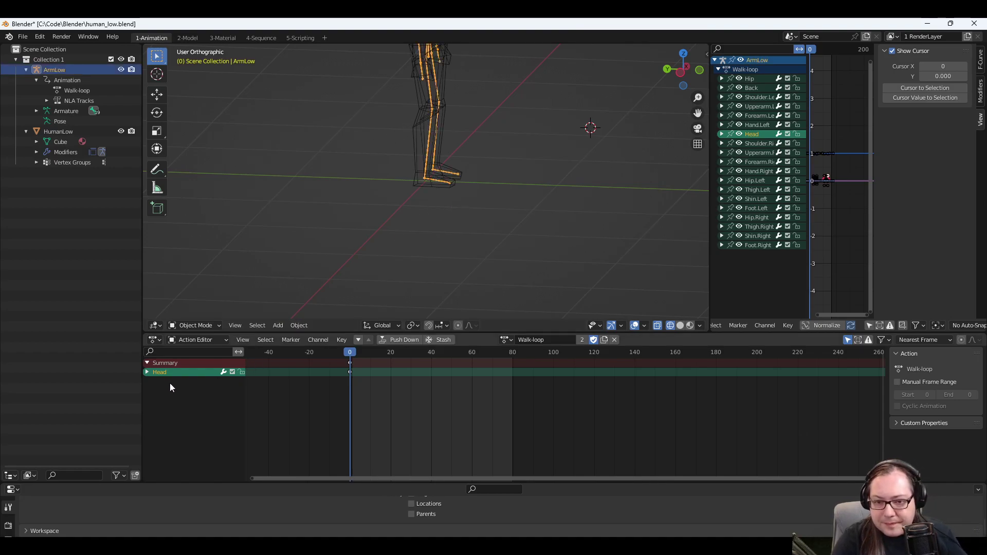
left_click(195, 338)
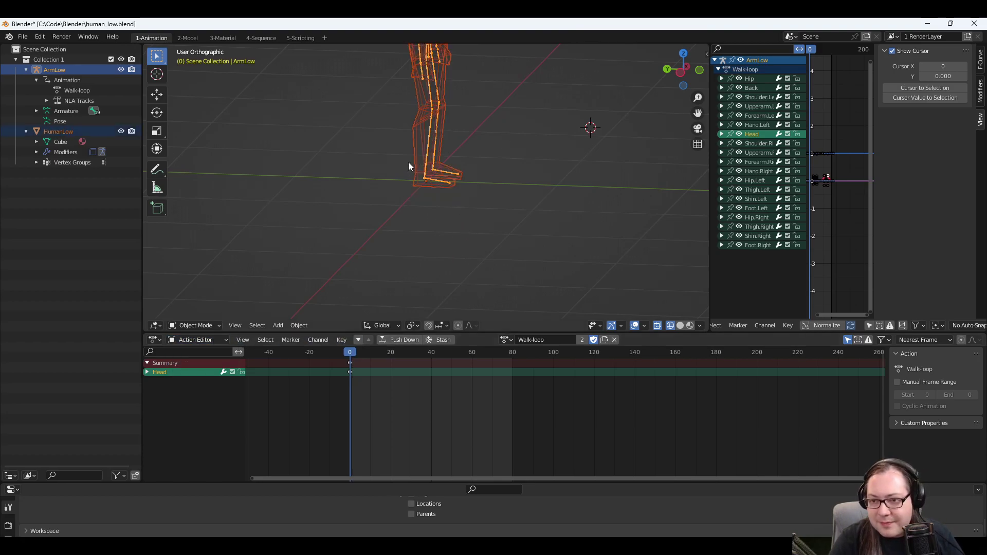
Deselect ArmLow and zoom out to view the whole wireframe human_low figure.
left_click(509, 154)
middle_click_drag(388, 172, 517, 103)
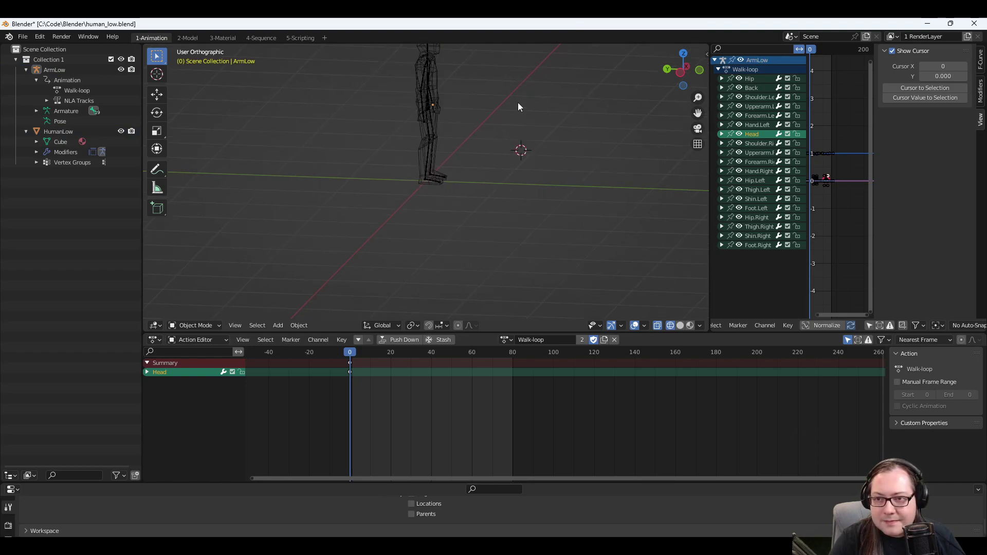
scroll(517, 103, "down", 3)
middle_click_drag(383, 150, 504, 152)
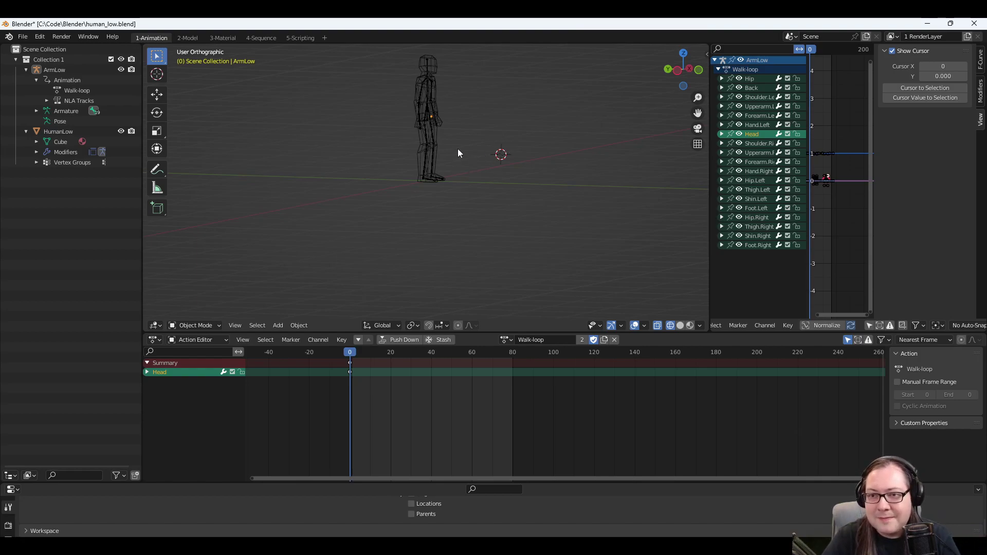
middle_click_drag(459, 152, 471, 166)
mouse_move(463, 131)
middle_mouse_down()
mouse_move(464, 156)
mouse_move(473, 130)
mouse_move(456, 121)
middle_mouse_up()
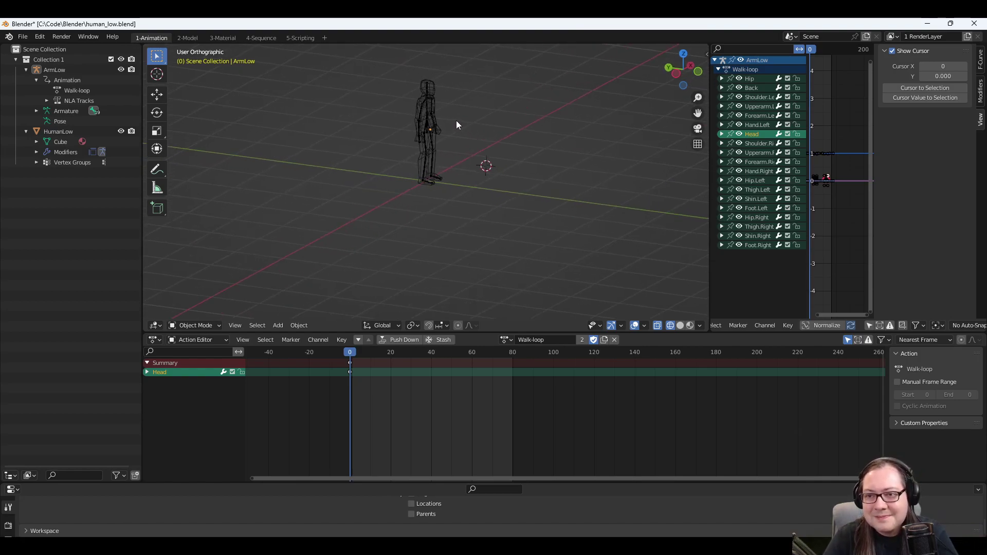
Check the figure's object actions in the 2-Model workspace, then return to 1-Animation.
left_click(188, 37)
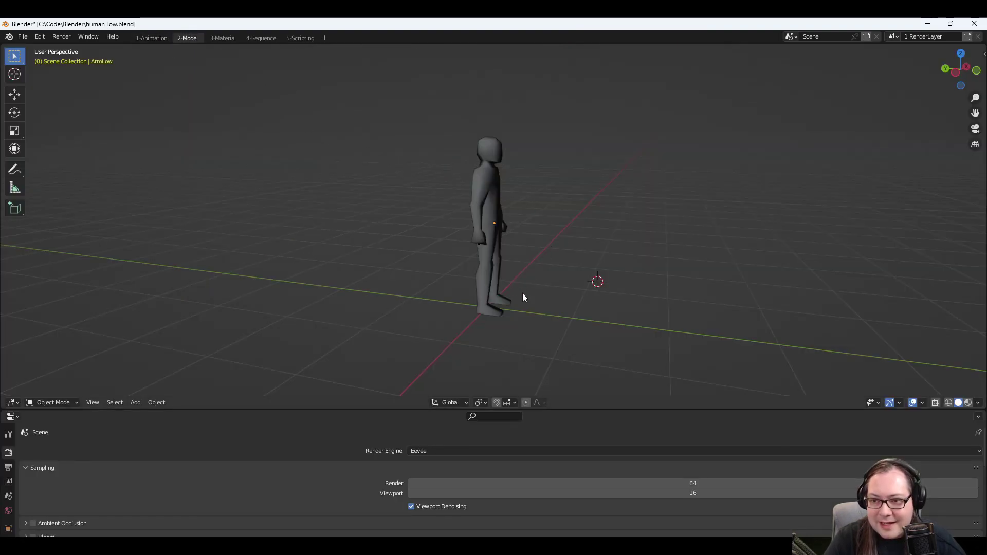
right_click(508, 303)
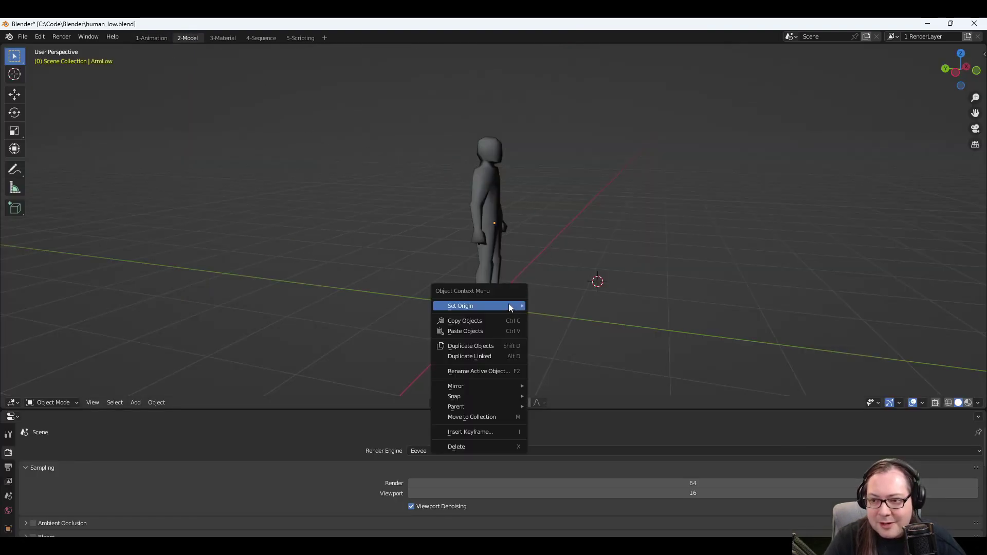
left_click(146, 37)
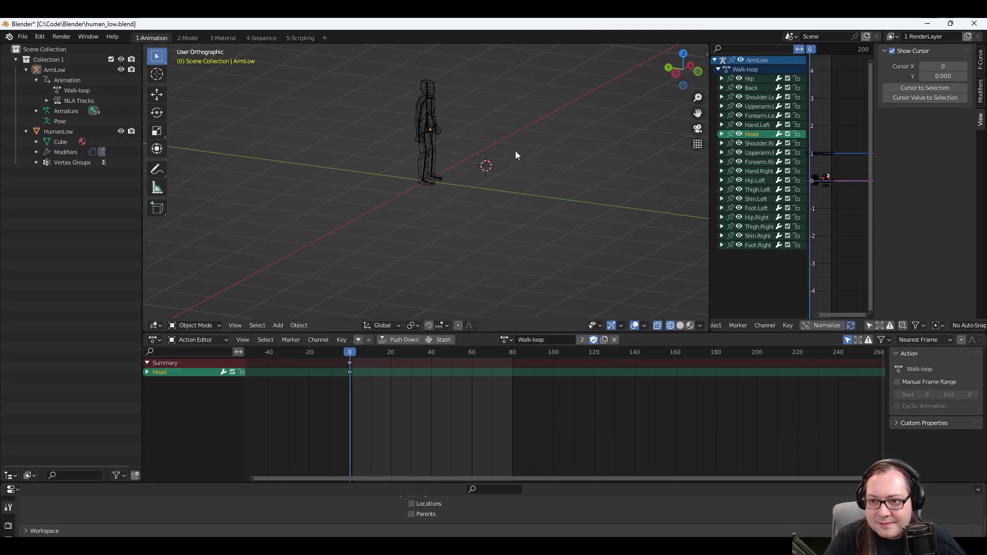
Orbit around the wireframe figure, dismissing its object menu, and bring up the File menu.
middle_click_drag(494, 152, 470, 154)
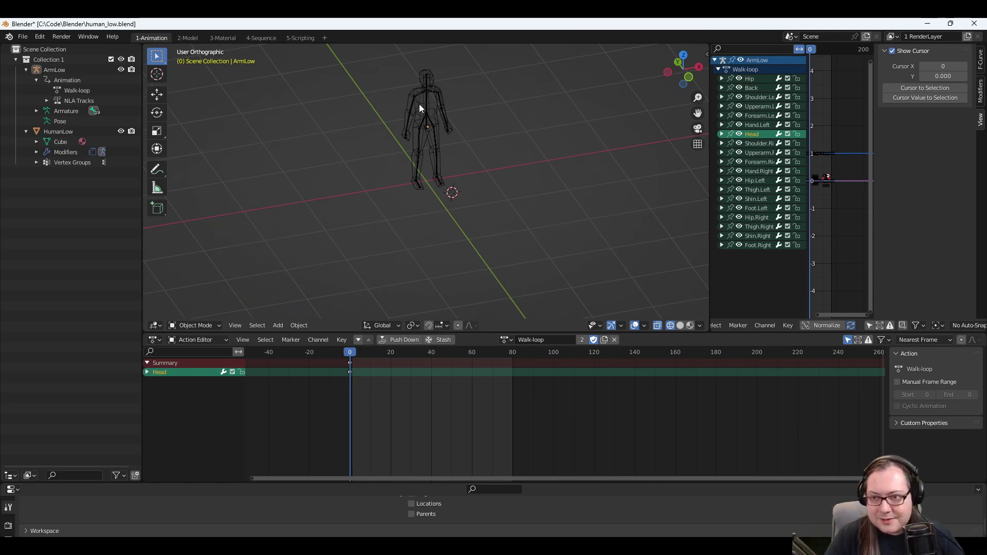
middle_click_drag(418, 104, 439, 190)
right_click(428, 177)
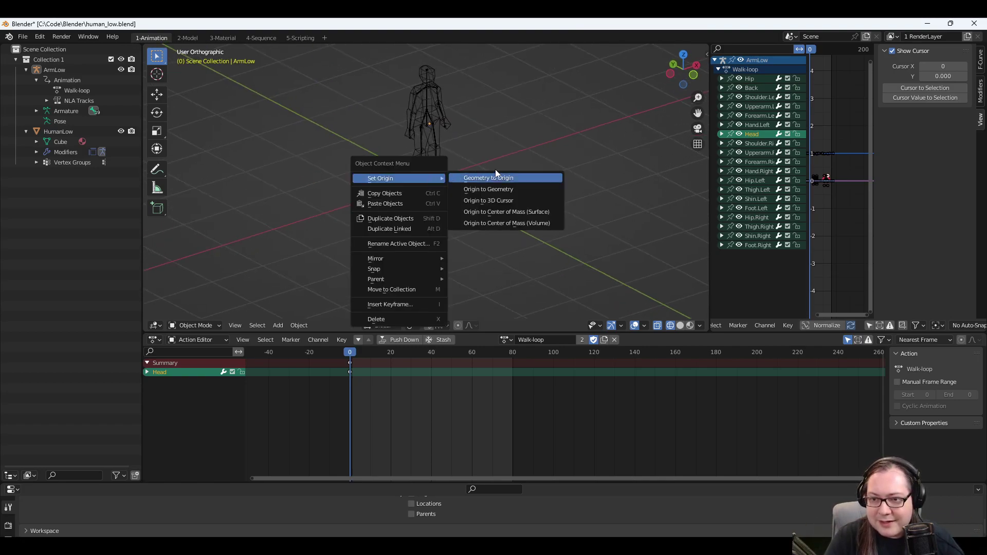
key("Escape")
middle_click_drag(462, 174, 490, 175)
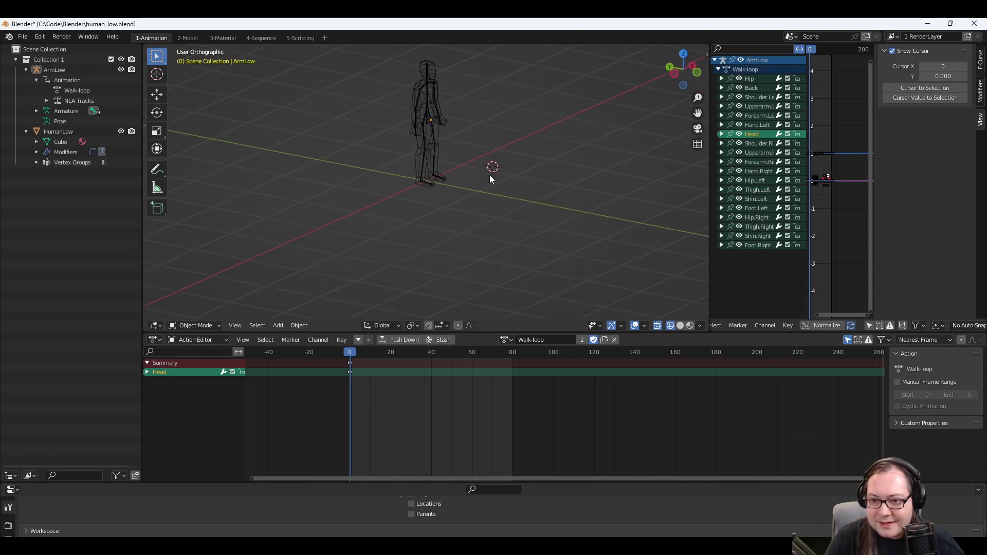
left_click_drag(492, 167, 473, 176)
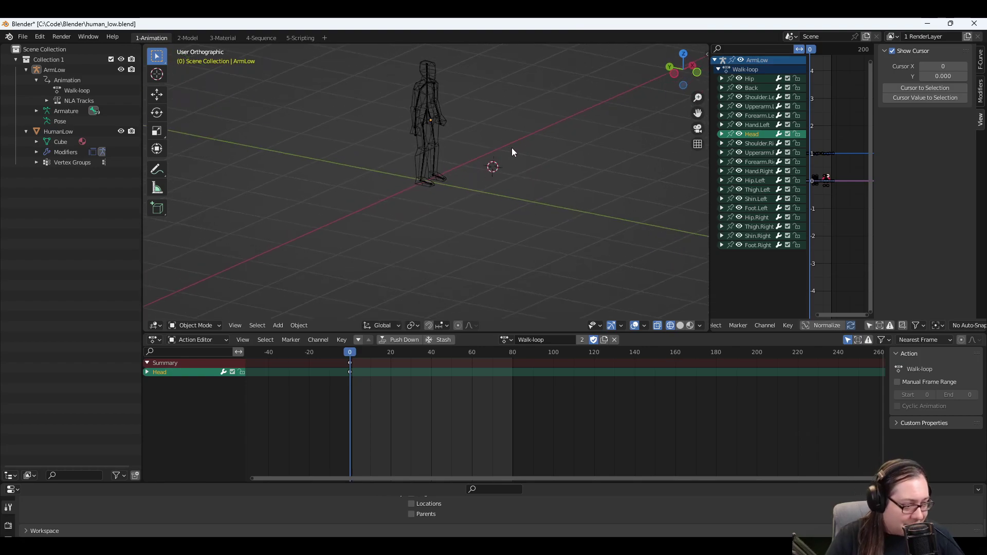
left_click_drag(517, 128, 480, 186)
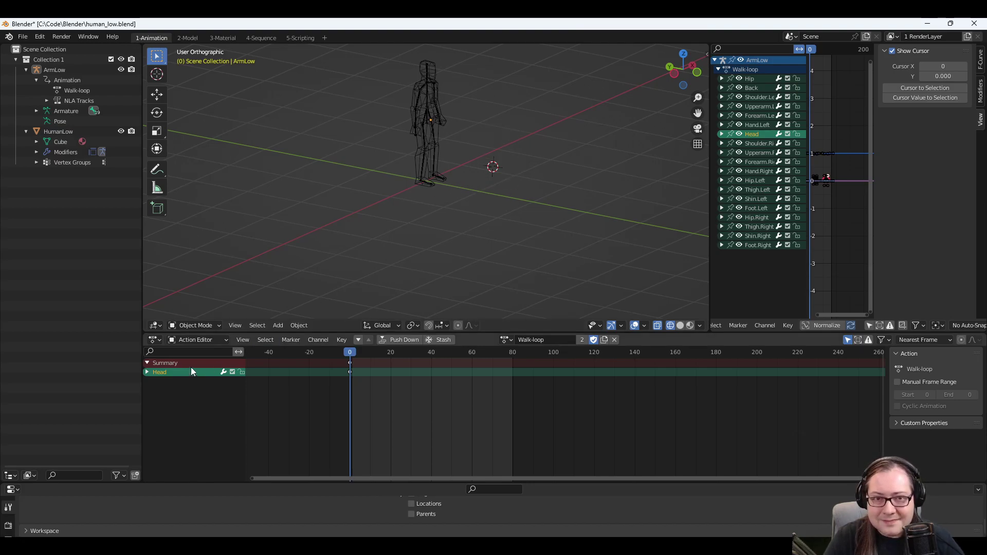
left_click(29, 37)
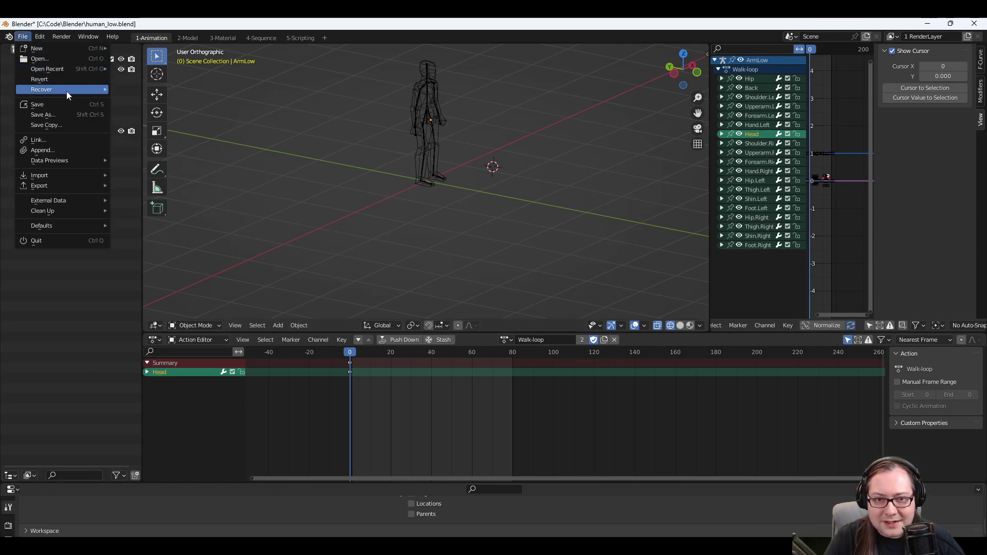
Reopen human_low.blend from Open Recent, discarding the unsaved changes.
mouse_move(69, 69)
left_click(158, 75)
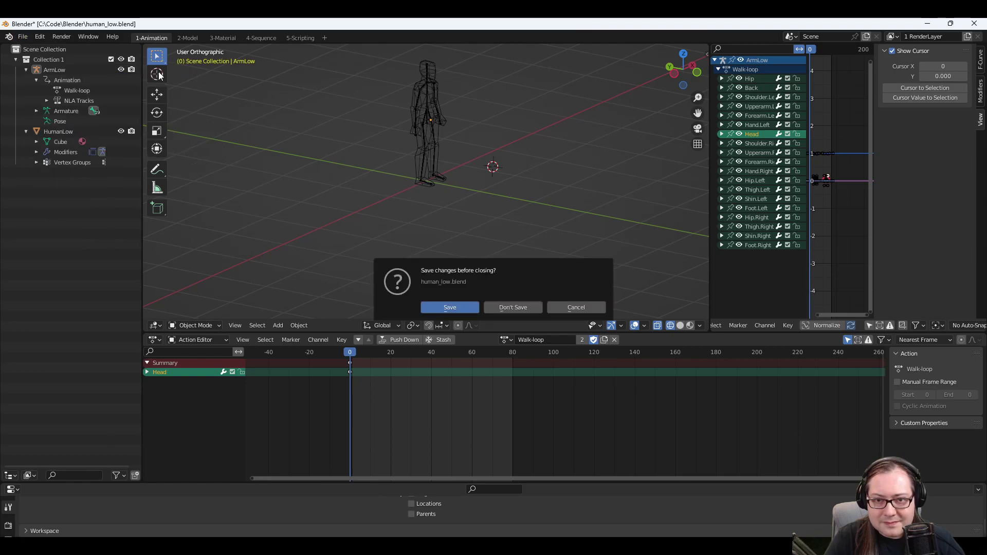
left_click(515, 307)
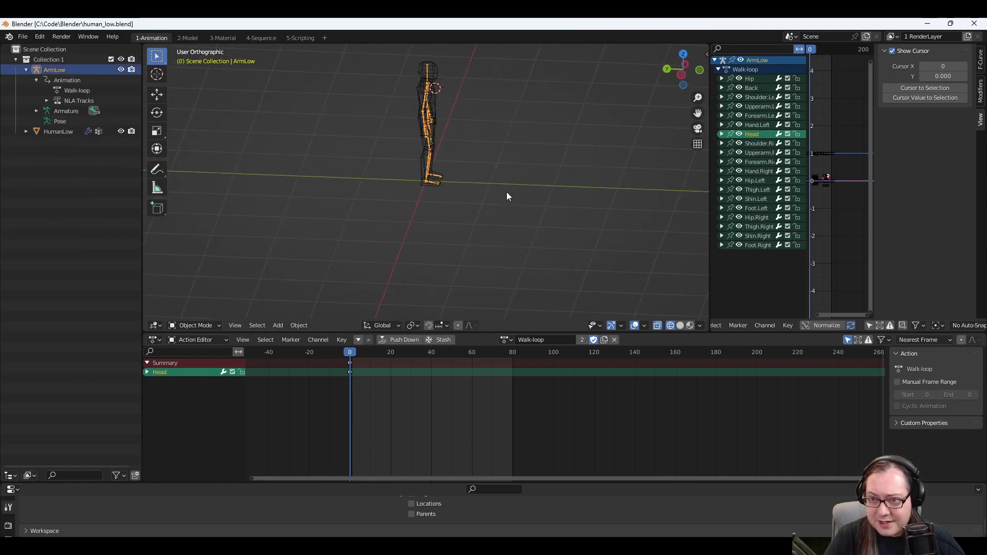
Inspect the HumanLow mesh, ArmLow rig and Head channel group, then return to Godot.
middle_click_drag(463, 119, 486, 106)
left_click(427, 174)
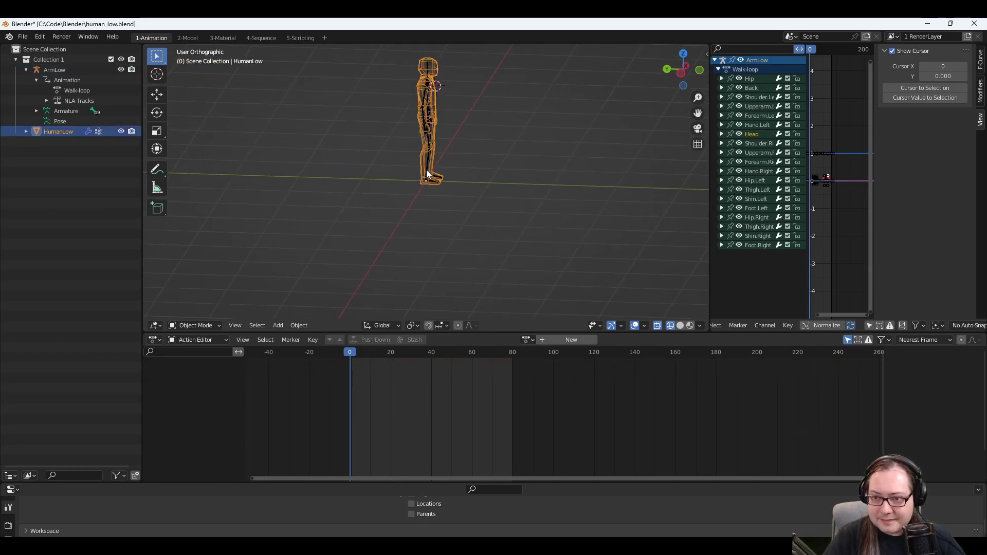
left_click(428, 162)
scroll(428, 162, "up", 3)
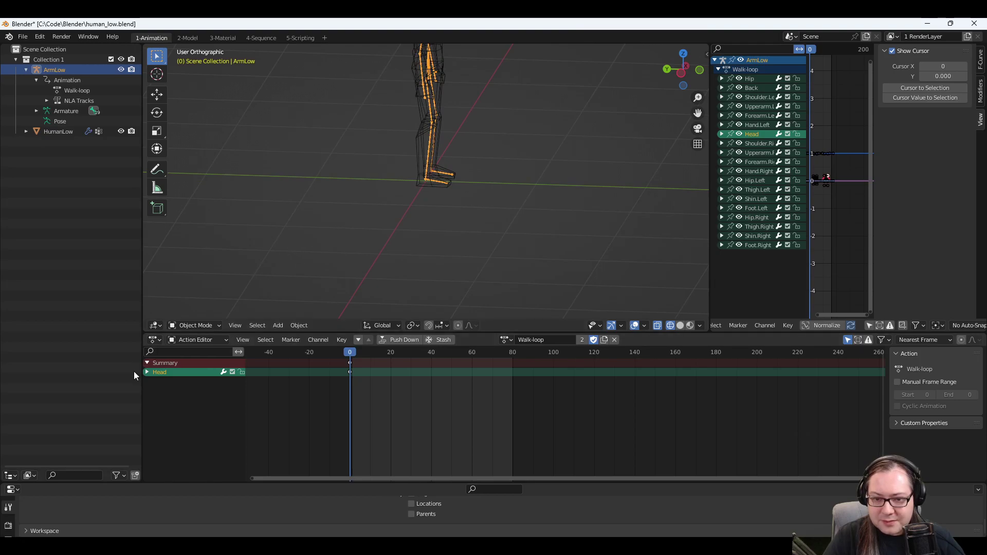
left_click(147, 373)
left_click(147, 372)
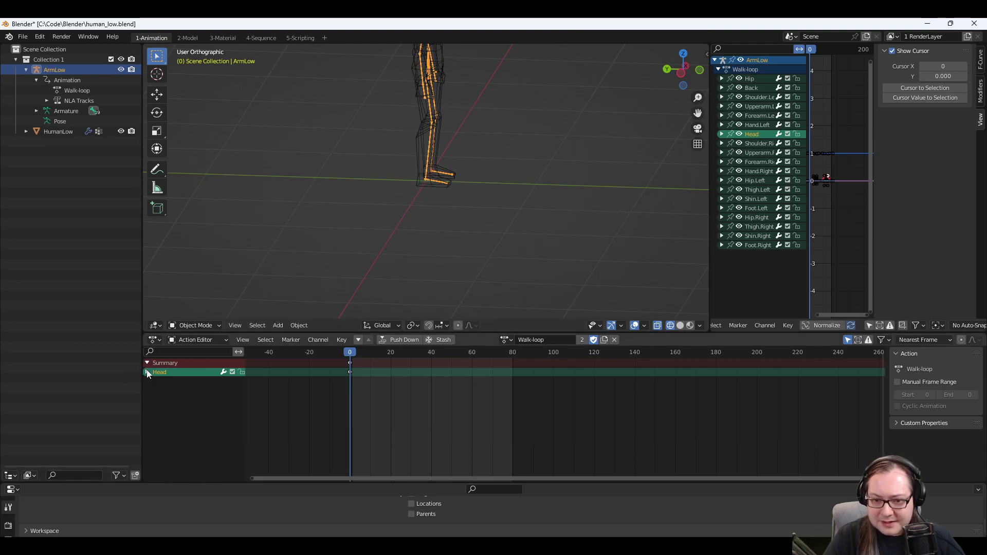
middle_click_drag(526, 131, 443, 169)
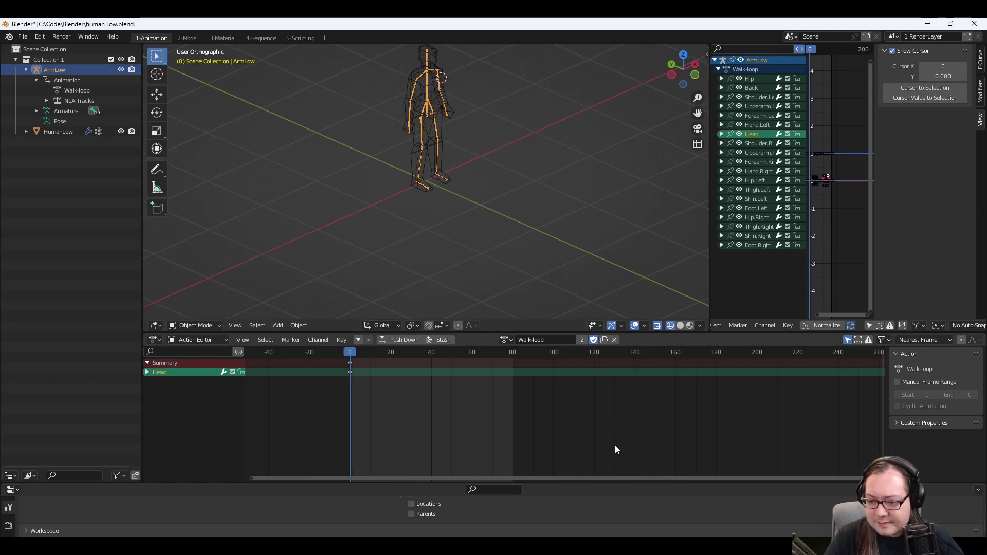
key("alt+Tab")
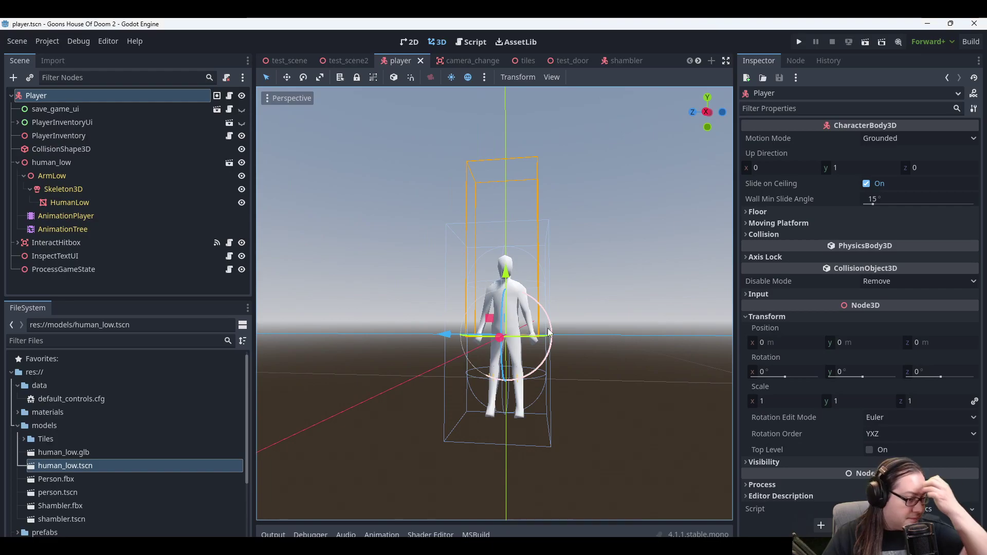
scroll(563, 330, "down", 2)
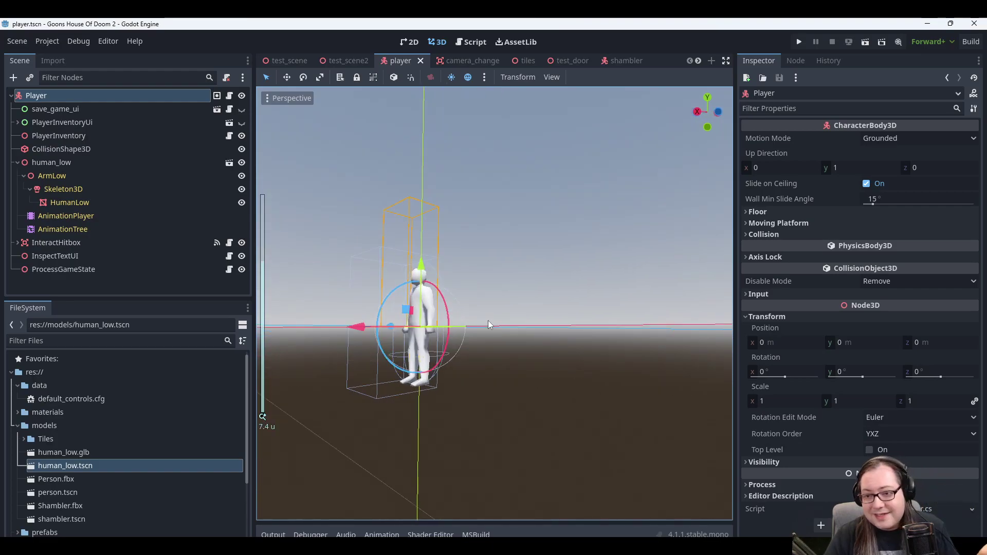
middle_click_drag(489, 326, 429, 267)
scroll(491, 321, "up", 2)
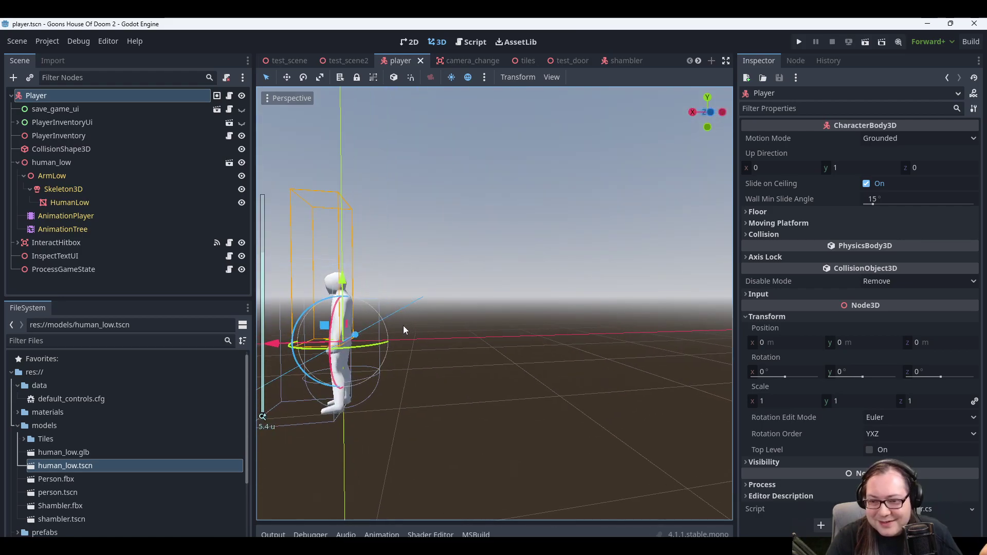
middle_click_drag(491, 321, 337, 304)
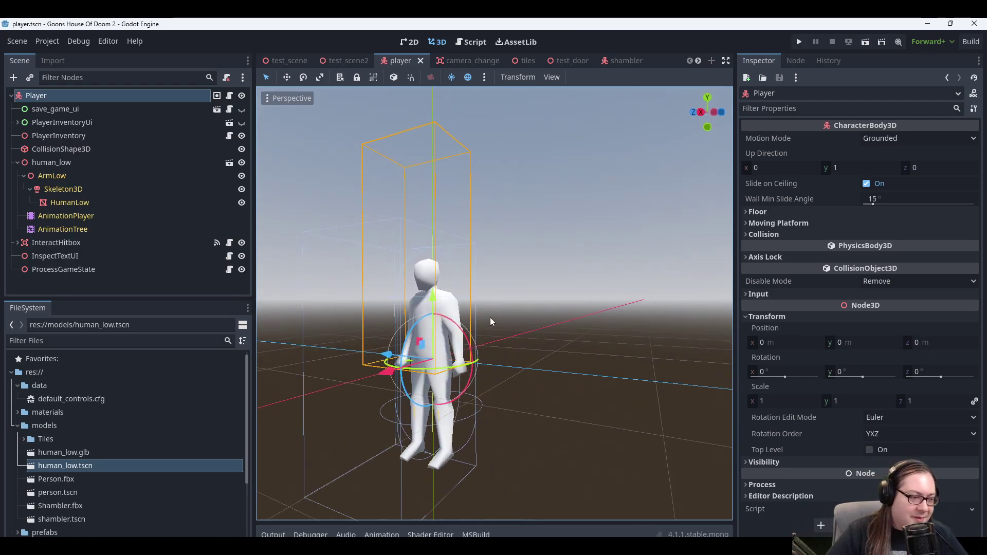
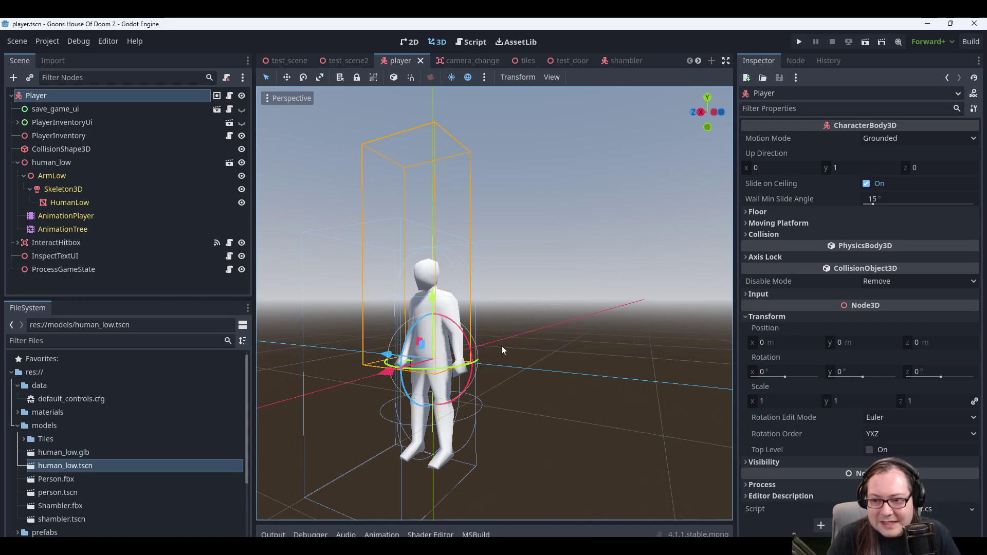
Build and run the game, then close the game window.
middle_click_drag(532, 298, 553, 279)
scroll(533, 303, "down", 3)
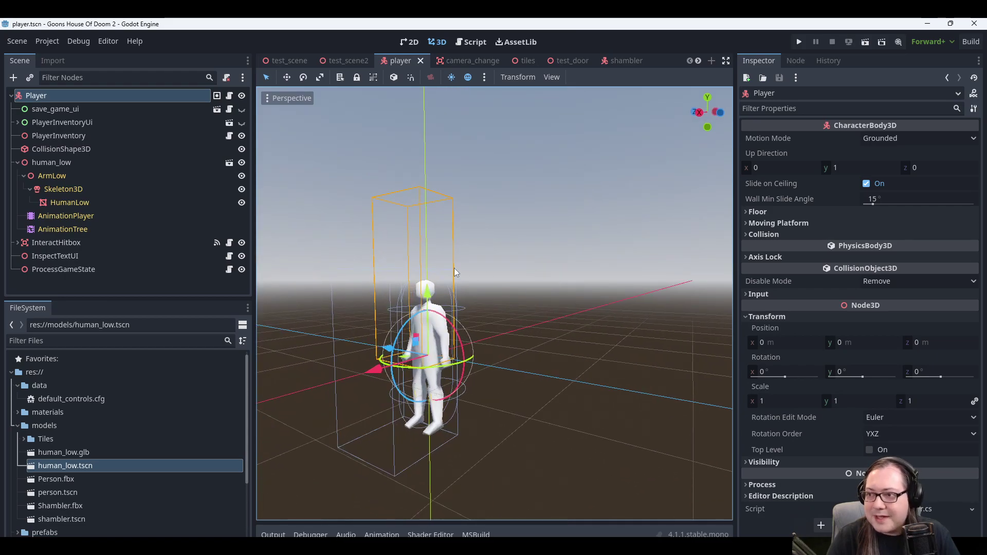
left_click(796, 42)
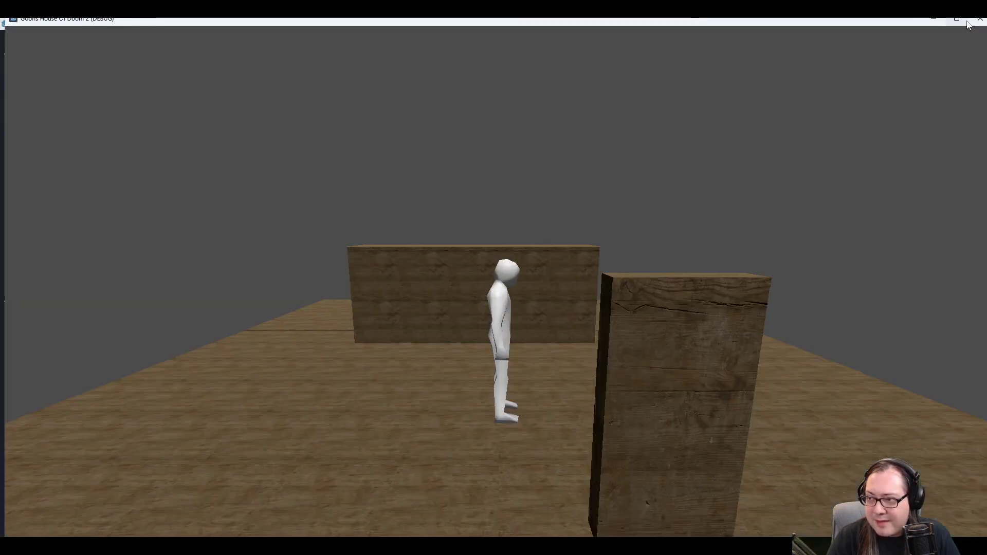
left_click(970, 19)
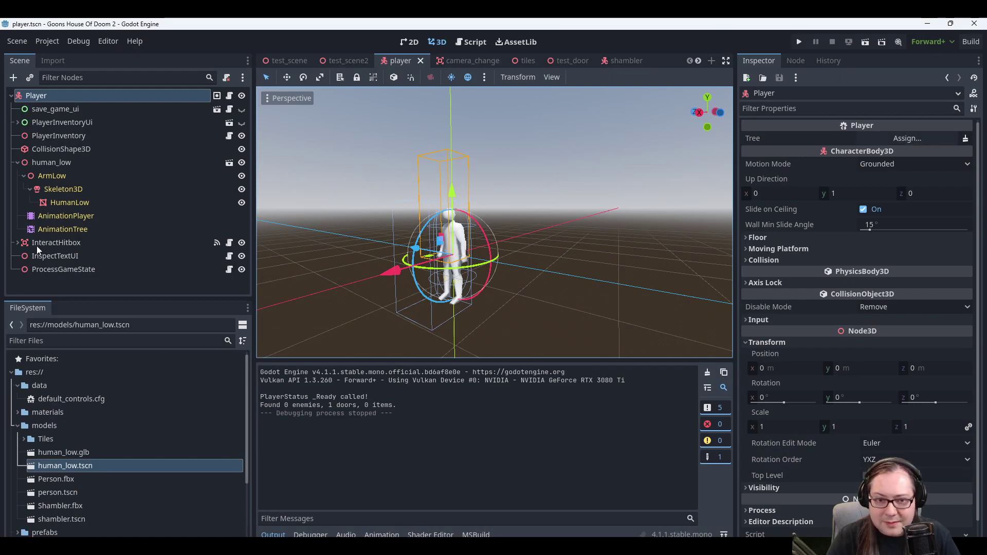
Switch between the AnimationTree and Player nodes, ending with Player selected.
left_click(61, 229)
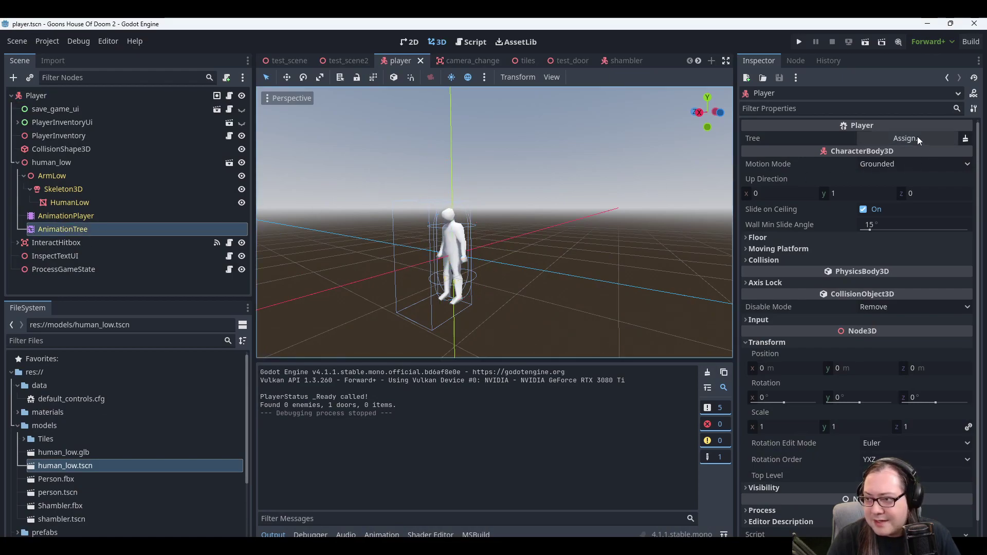
left_click(51, 97)
left_click(62, 229)
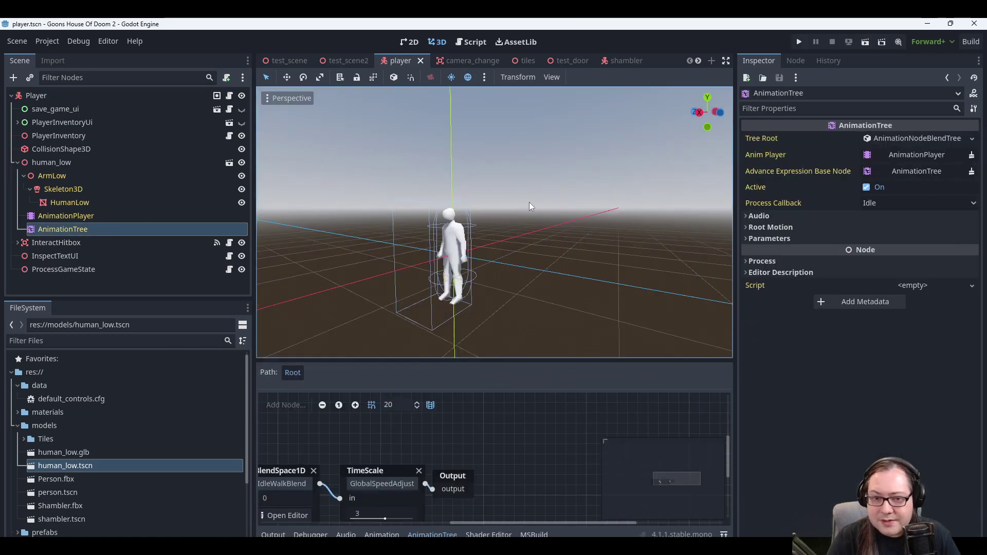
left_click(45, 98)
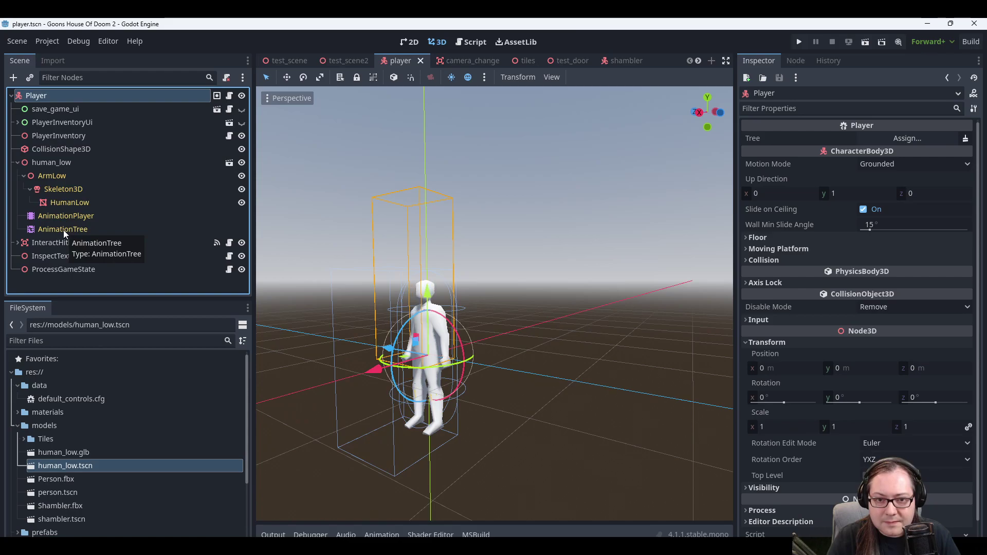
Assign the AnimationTree node to the Player's Tree property.
left_click(907, 138)
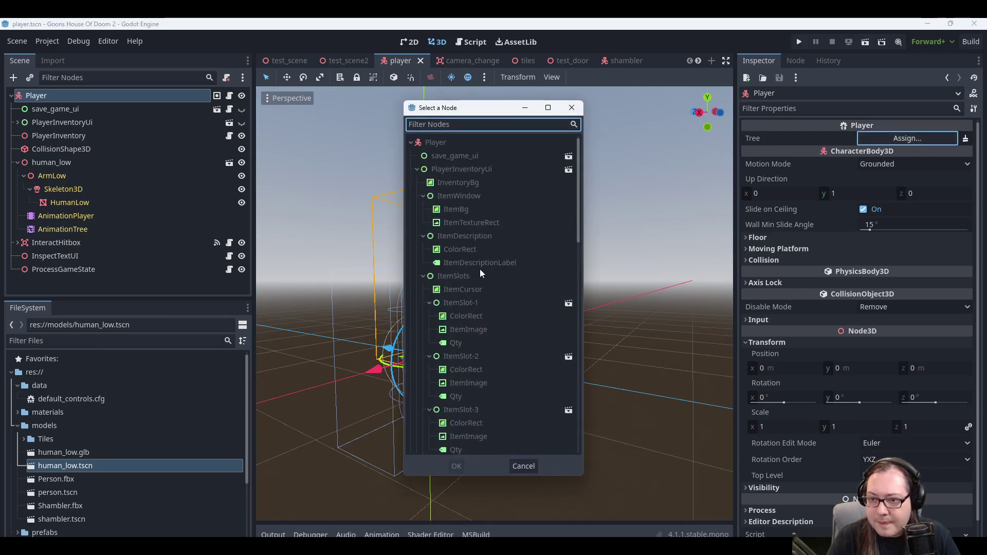
scroll(481, 313, "down", 5)
scroll(483, 363, "down", 10)
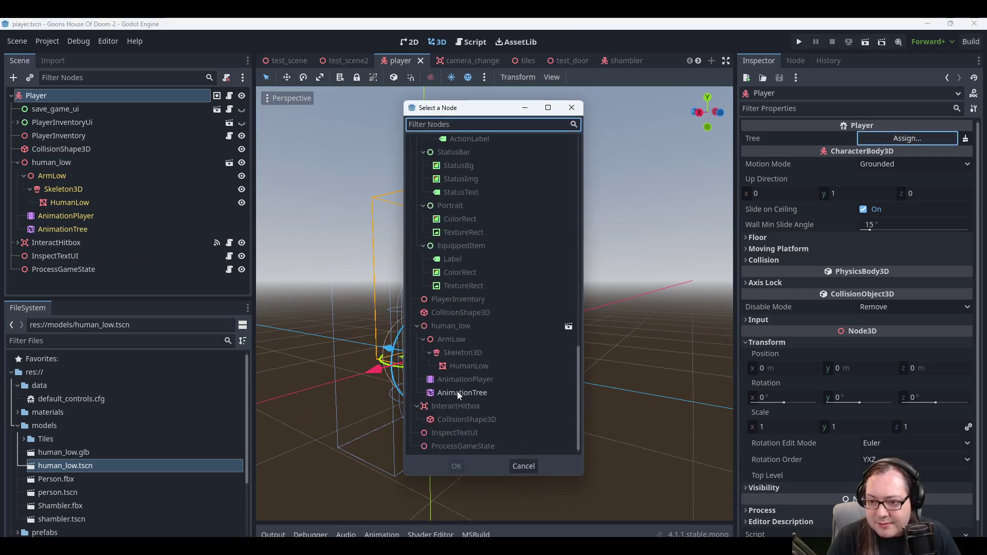
left_click(457, 392)
left_click(456, 465)
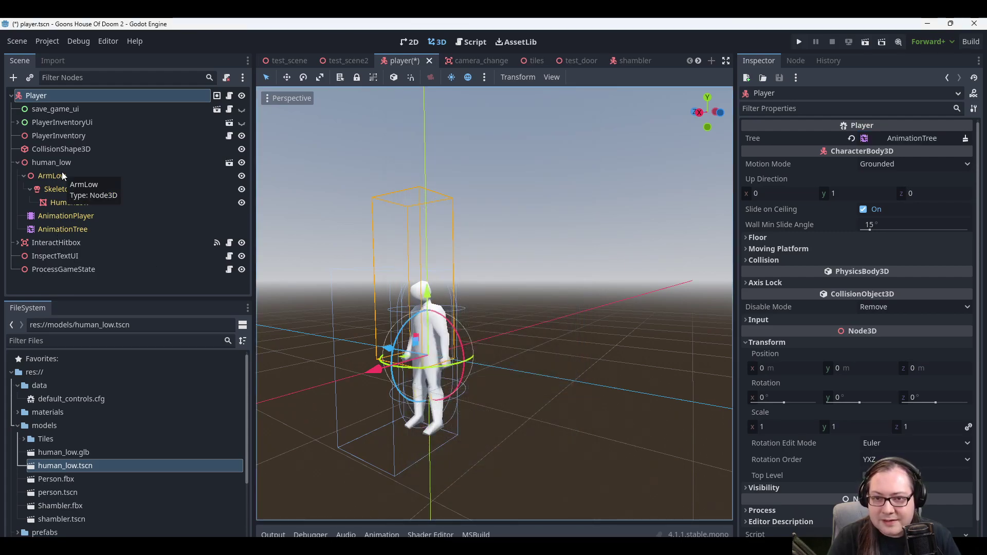
Turn off Editable Children on human_low and confirm reverting it to defaults.
left_click(52, 163)
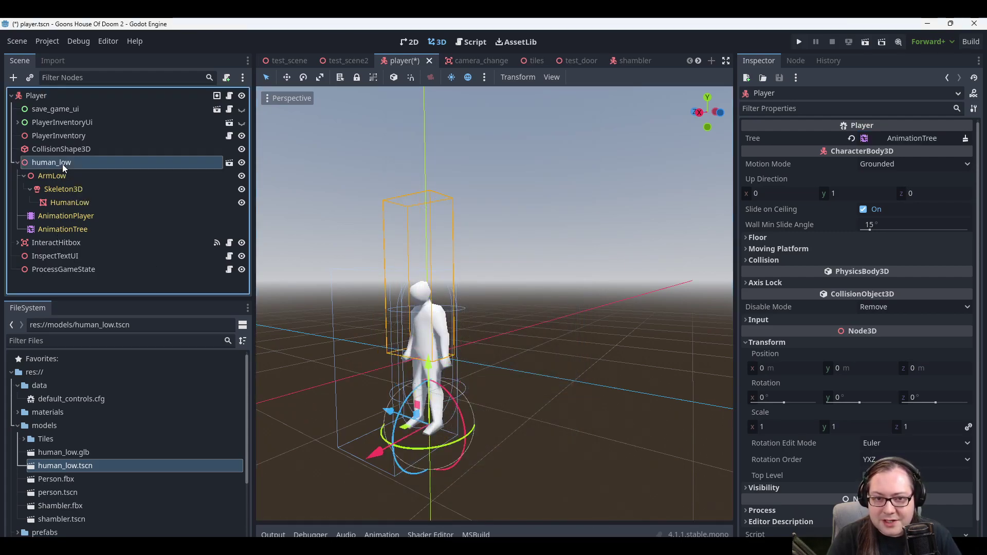
right_click(99, 172)
left_click(134, 443)
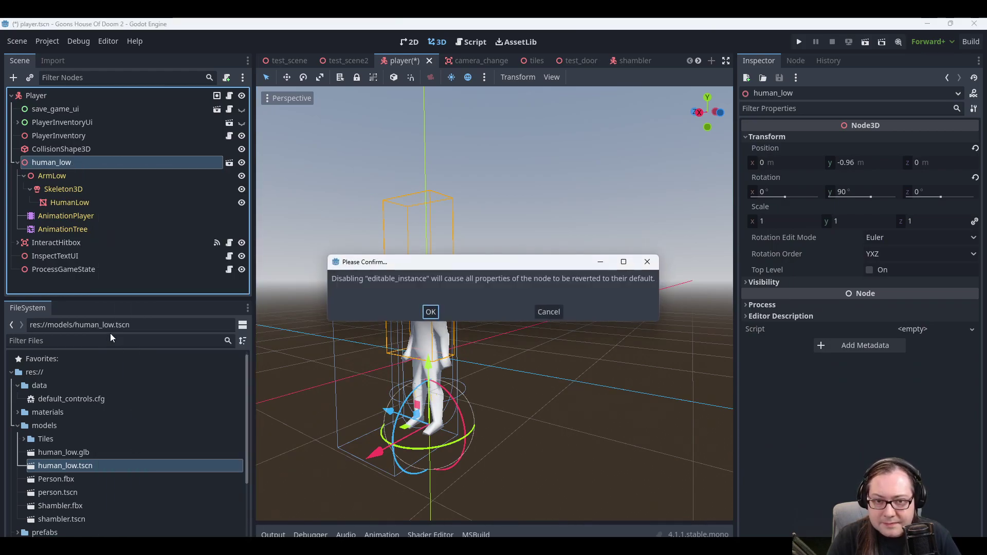
left_click(431, 311)
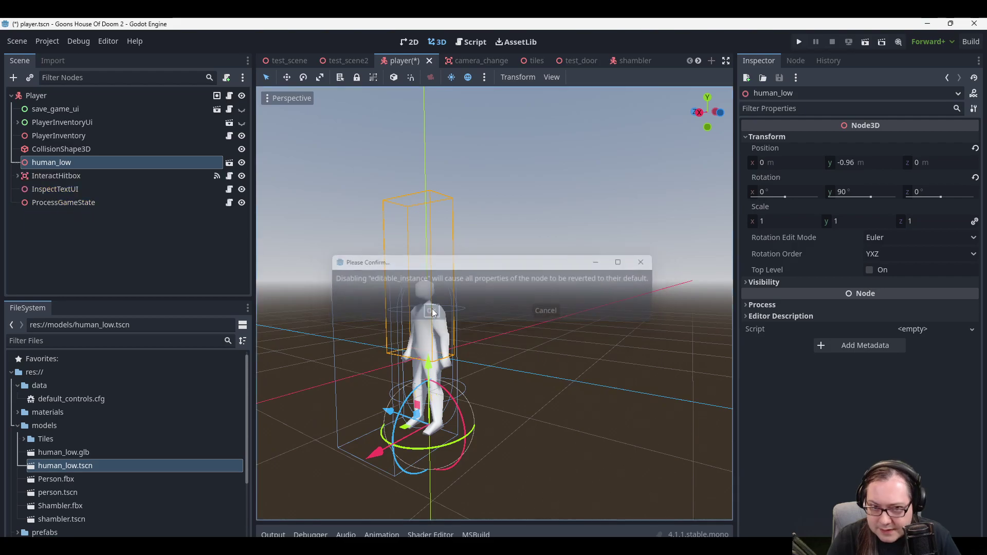
Save the player scene and check human_low's transform in the viewport.
left_click(42, 100)
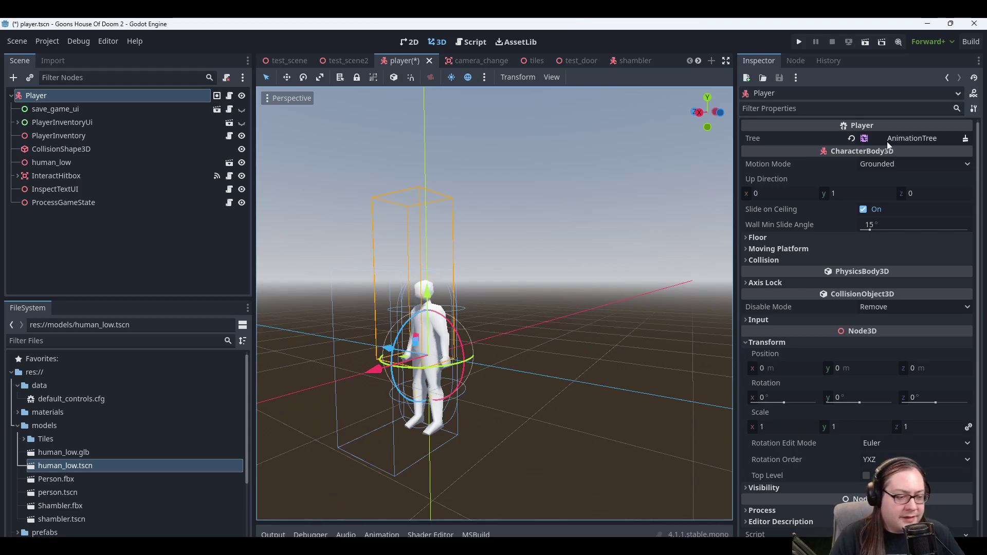
key("ctrl+s")
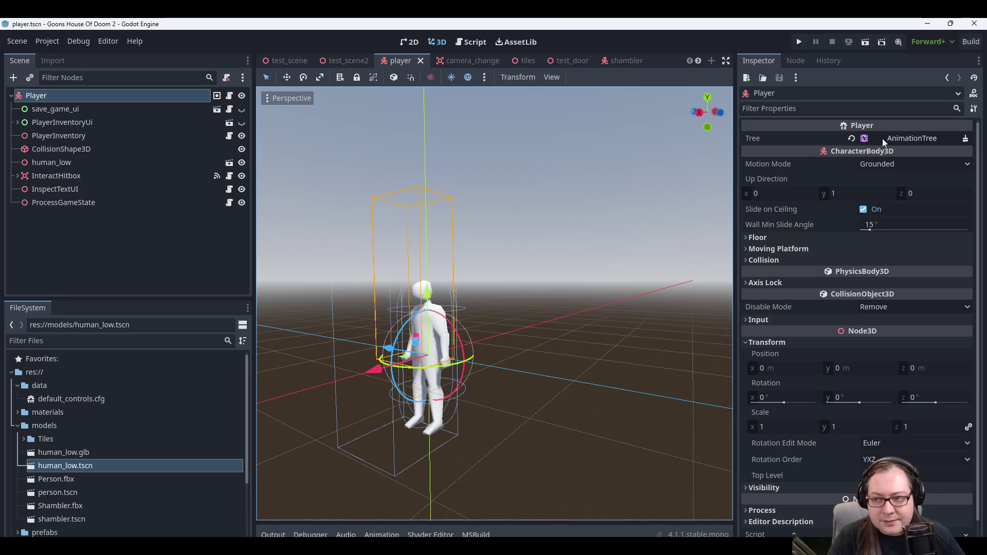
left_click(116, 167)
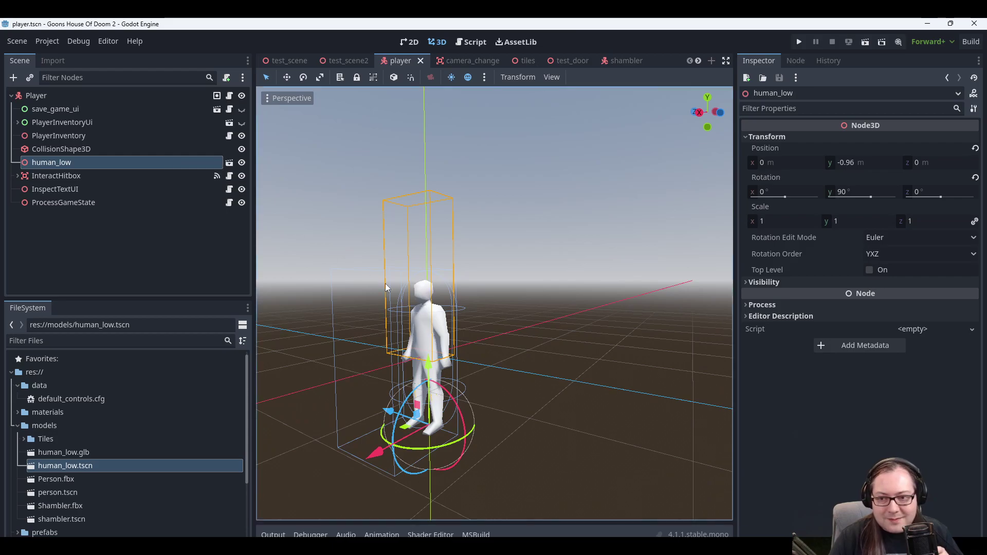
scroll(522, 316, "up", 2)
middle_click_drag(522, 316, 529, 287)
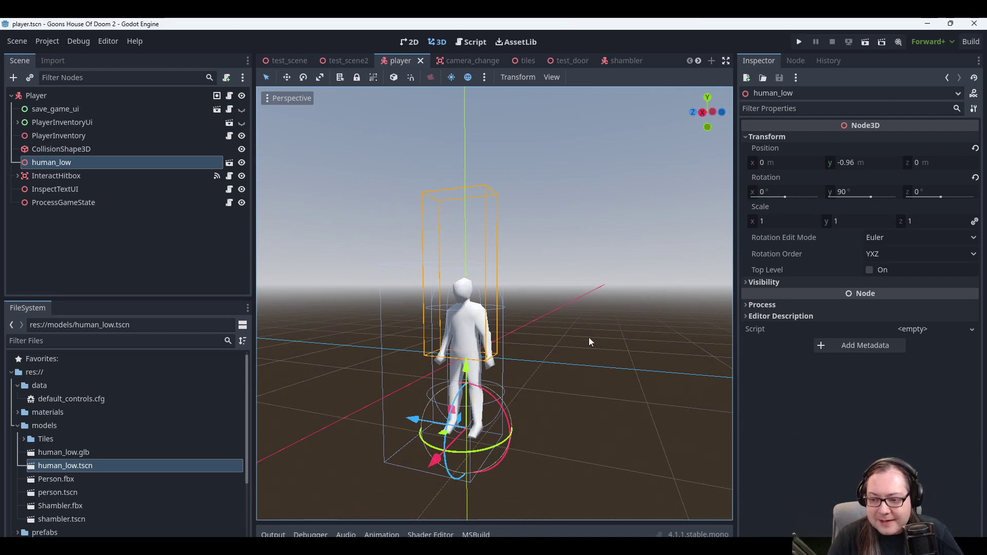
key("alt+Tab")
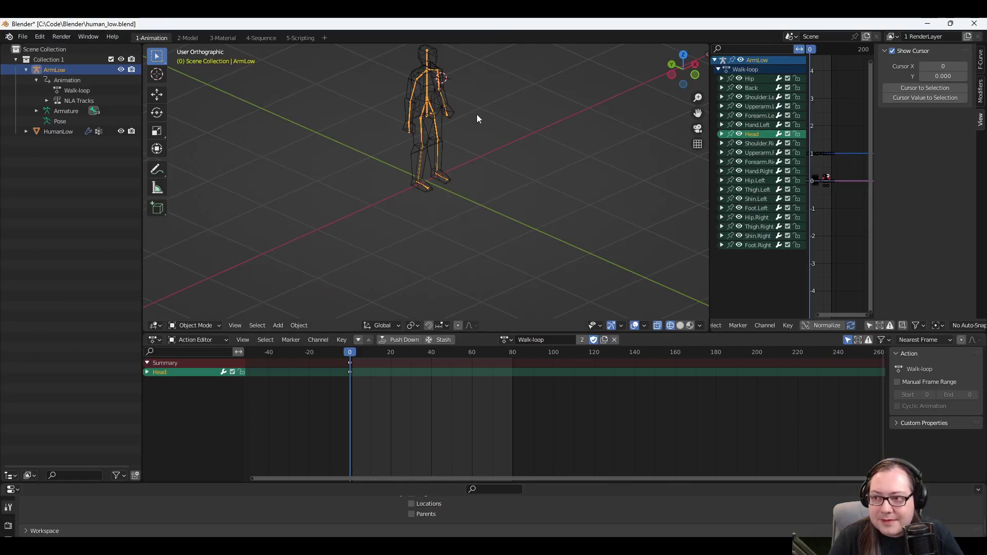
left_click(66, 82)
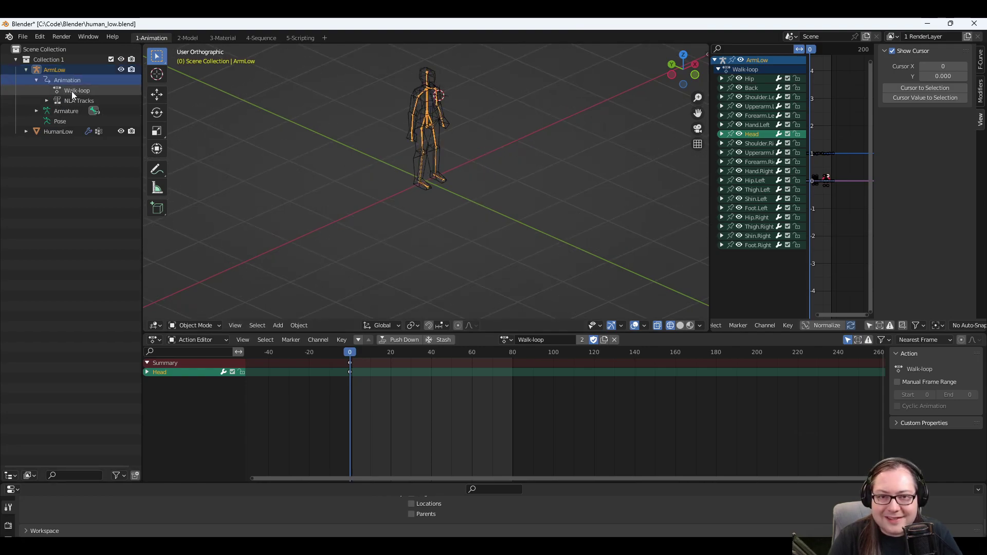
left_click(62, 122)
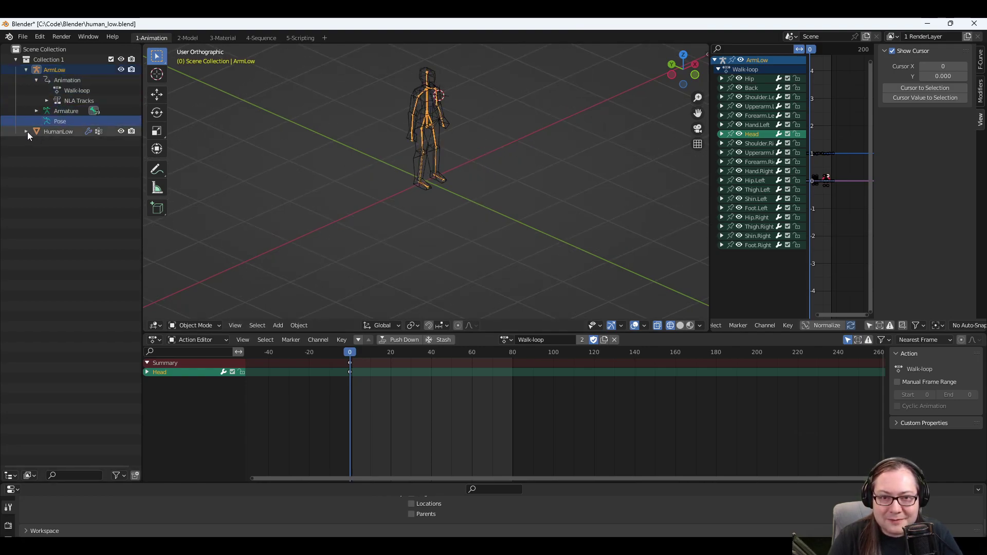
left_click(27, 131)
left_click(64, 152)
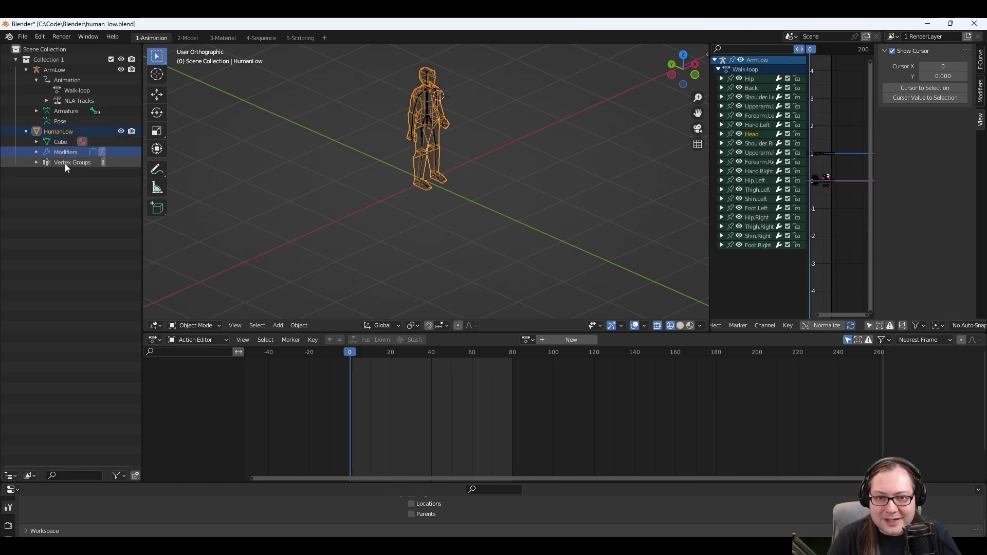
left_click(73, 90)
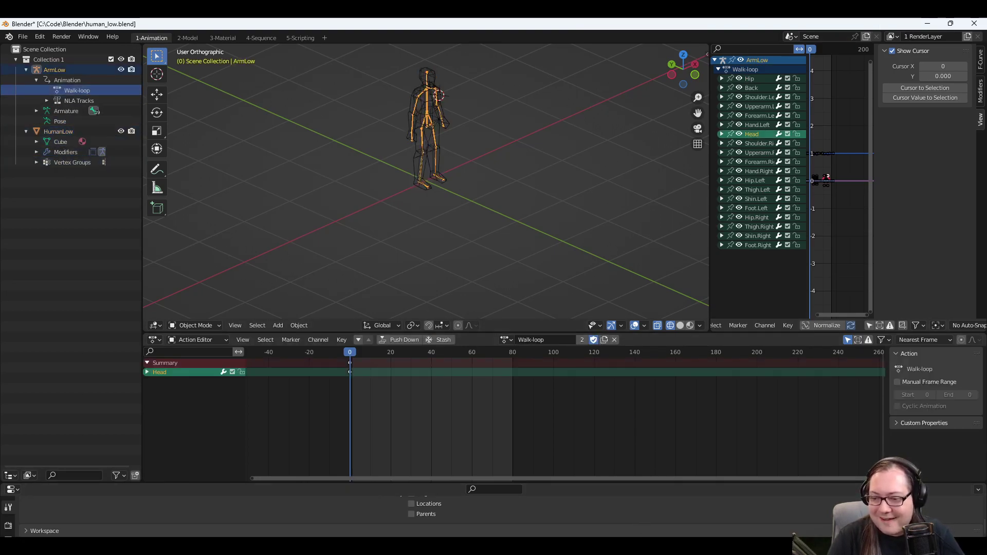
key("alt+Tab")
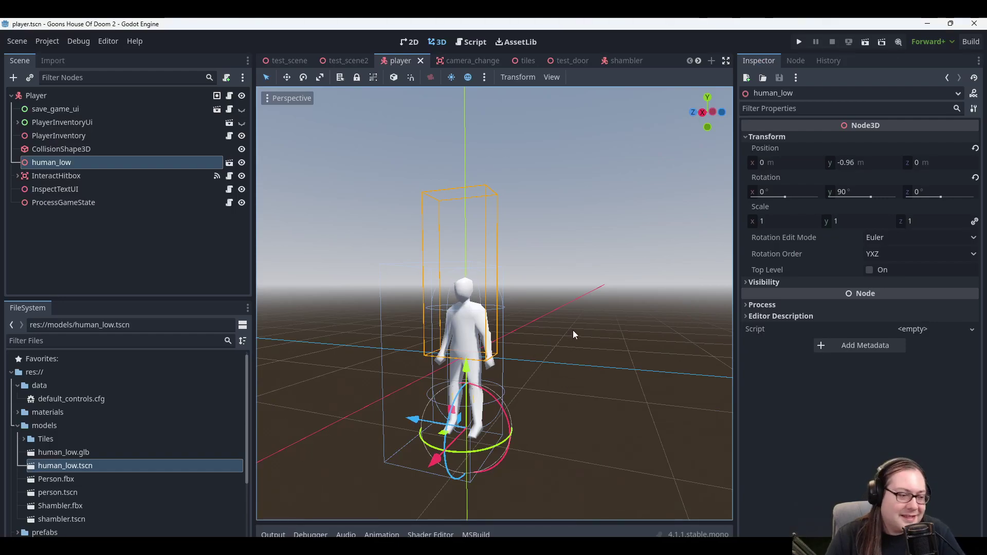
View the character sideways, select Player, and switch to Player.cs in Visual Studio.
scroll(572, 334, "down", 2)
middle_click_drag(575, 332, 531, 322)
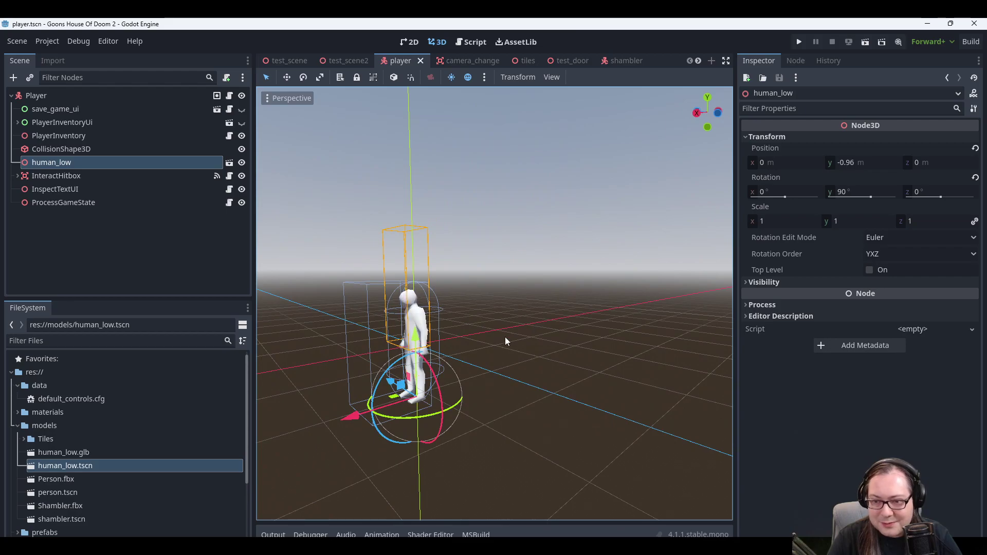
left_click(50, 97)
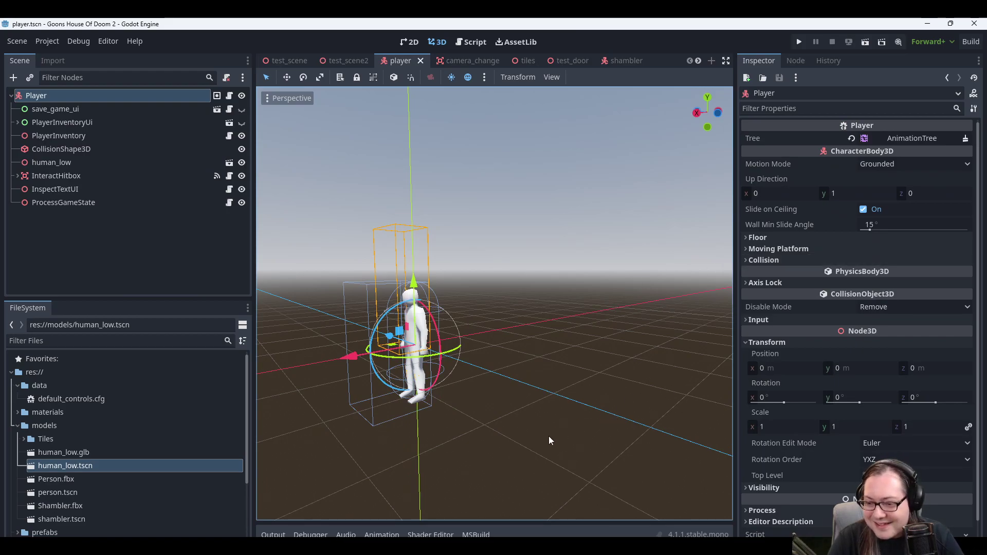
key("alt+Tab")
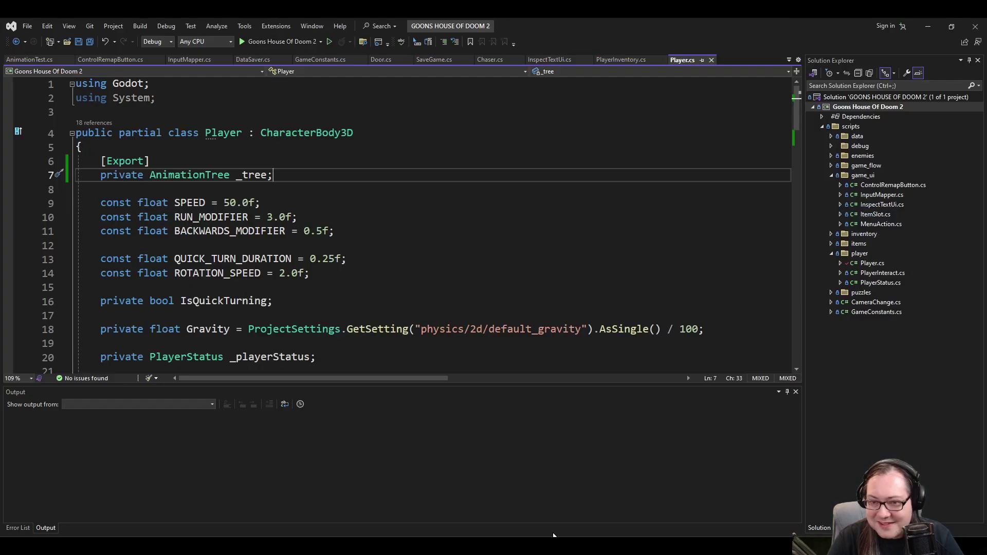
Review the _tree field, the Gravity AsSingle call and the _playerStatus declaration.
double_click(244, 175)
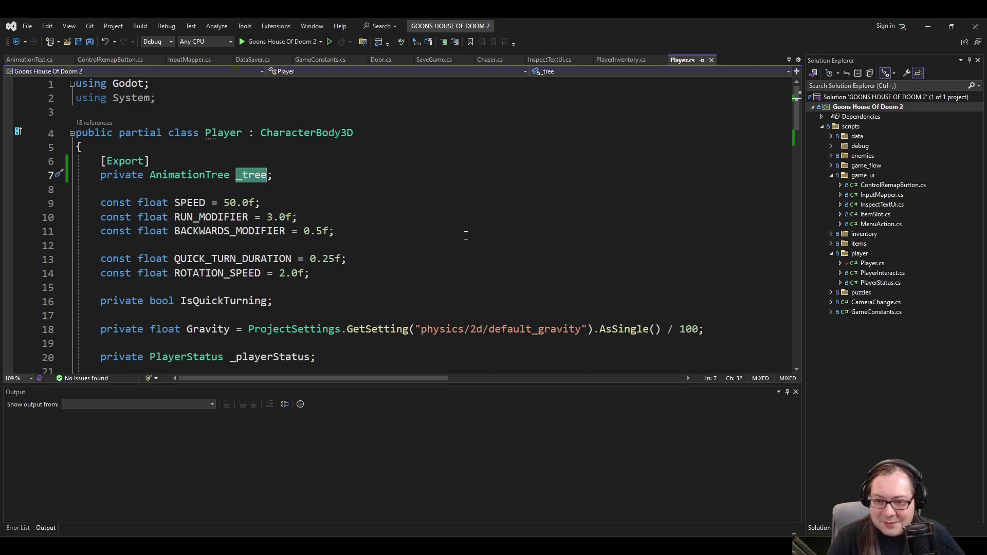
left_click(620, 338)
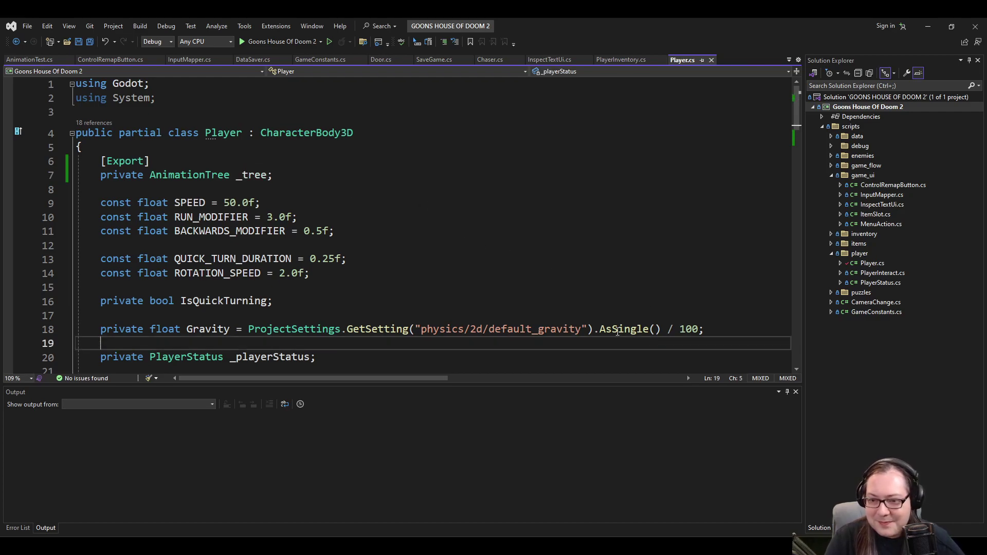
mouse_move(620, 327)
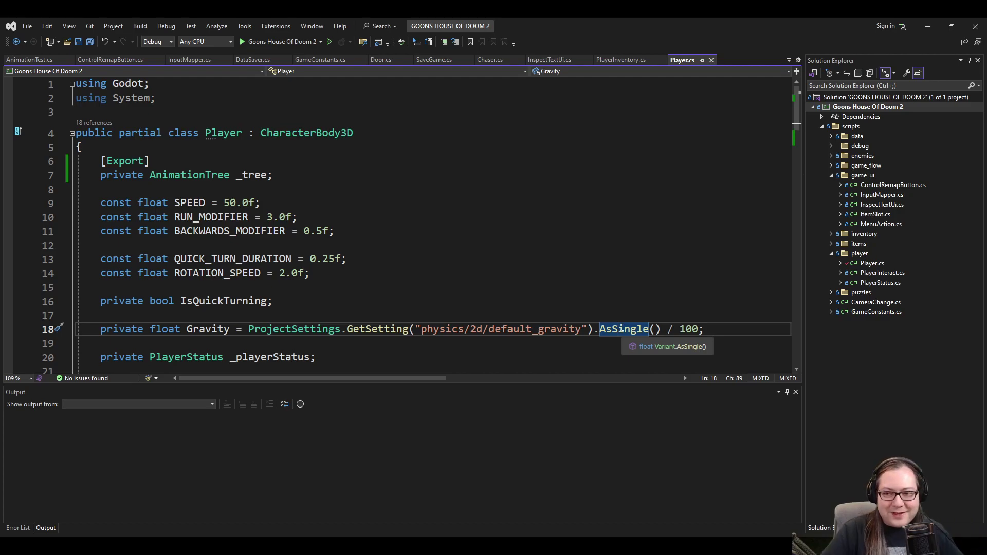
scroll(635, 334, "down", 2)
left_click(613, 247)
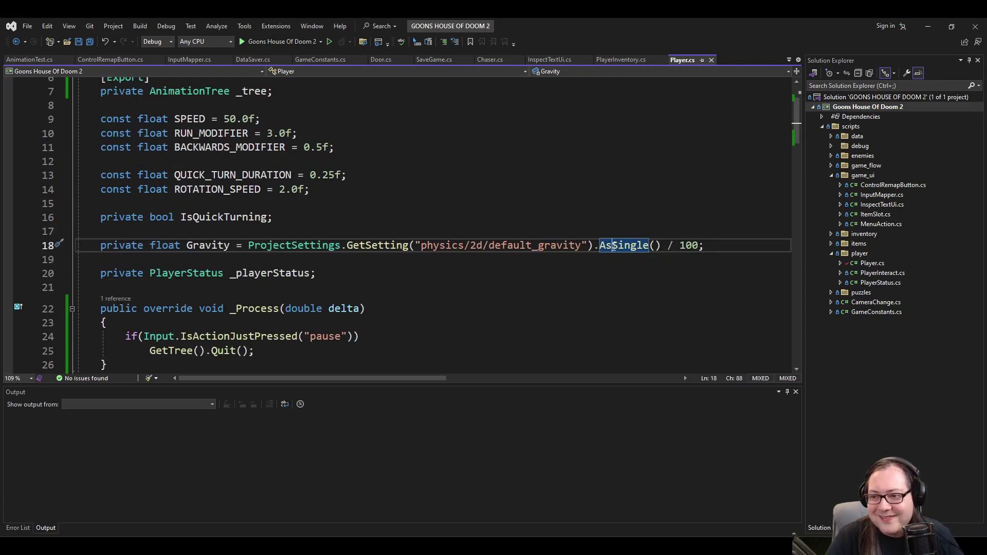
left_click(413, 272)
scroll(374, 306, "down", 19)
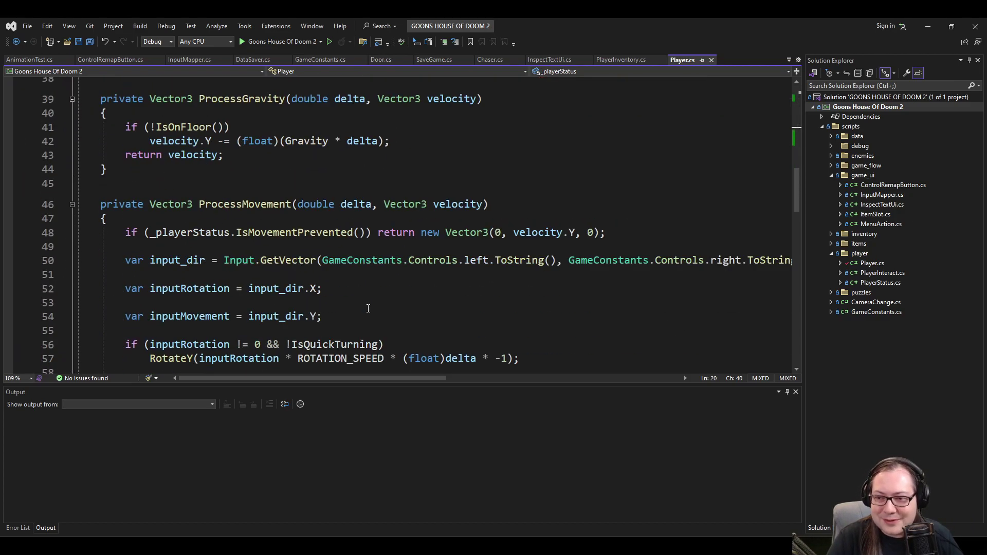
scroll(373, 305, "down", 10)
scroll(311, 277, "up", 1)
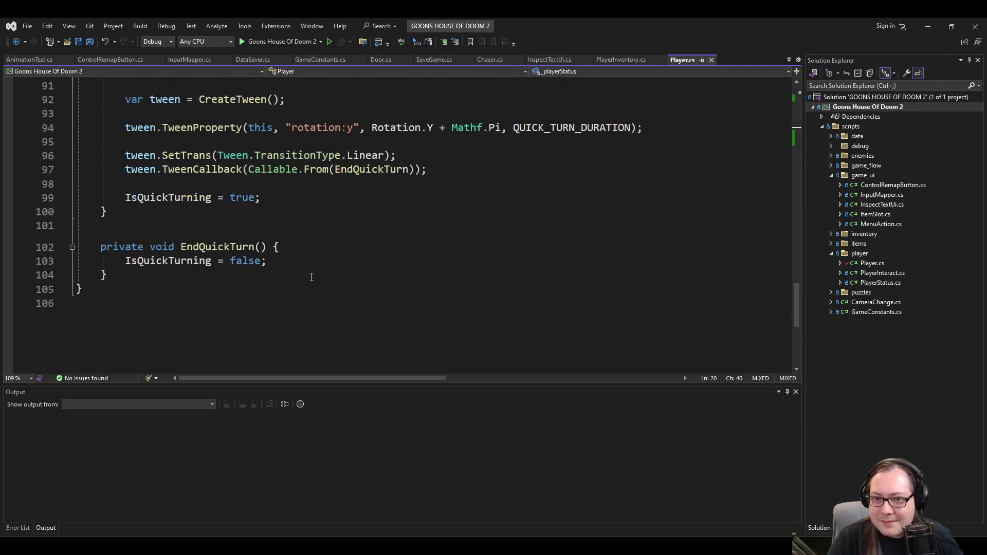
scroll(257, 231, "down", 2)
Navigate to the ProcessMovement method and check where inputRotation is used.
left_click(226, 196)
scroll(308, 231, "up", 4)
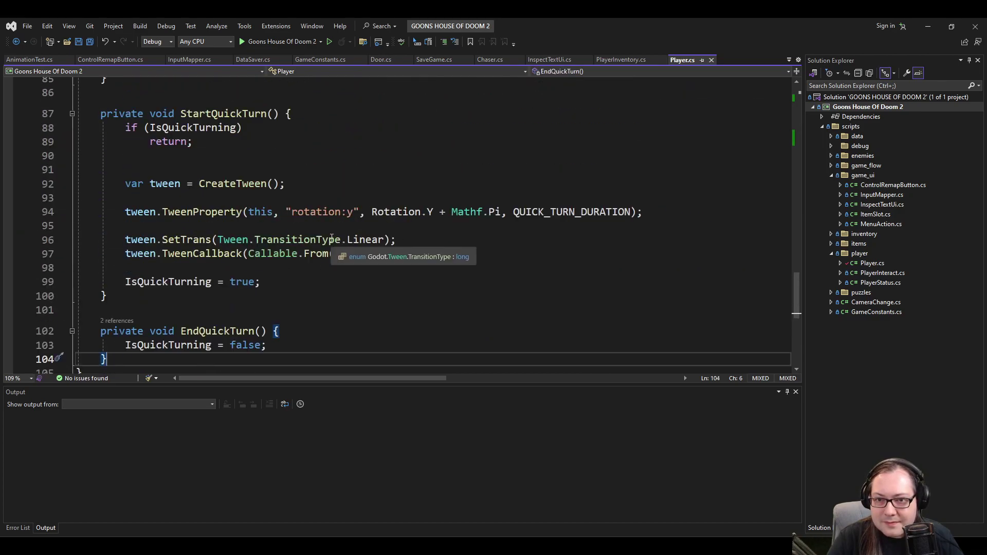
scroll(288, 255, "up", 5)
scroll(288, 252, "up", 9)
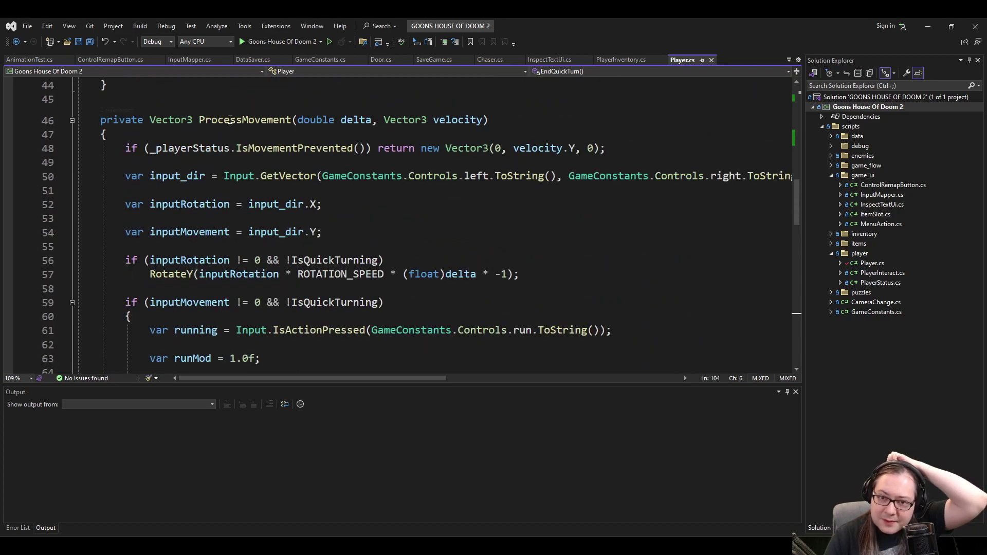
left_click(230, 119)
left_click(193, 208)
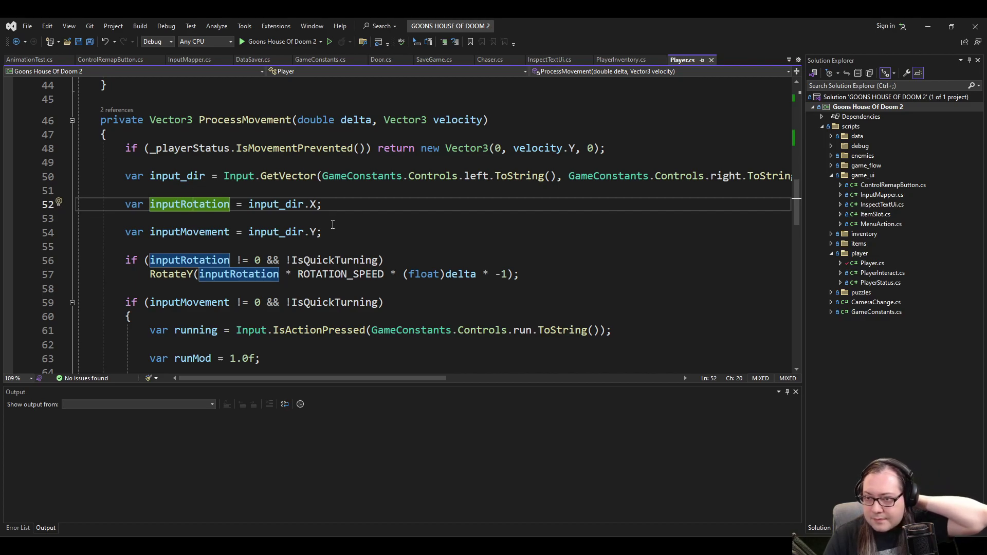
scroll(330, 234, "down", 3)
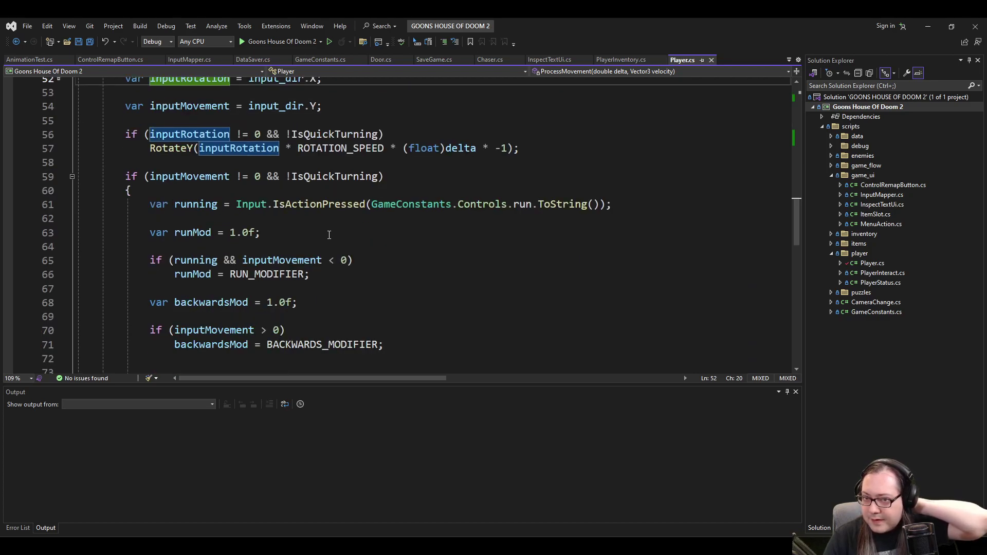
scroll(329, 235, "up", 2)
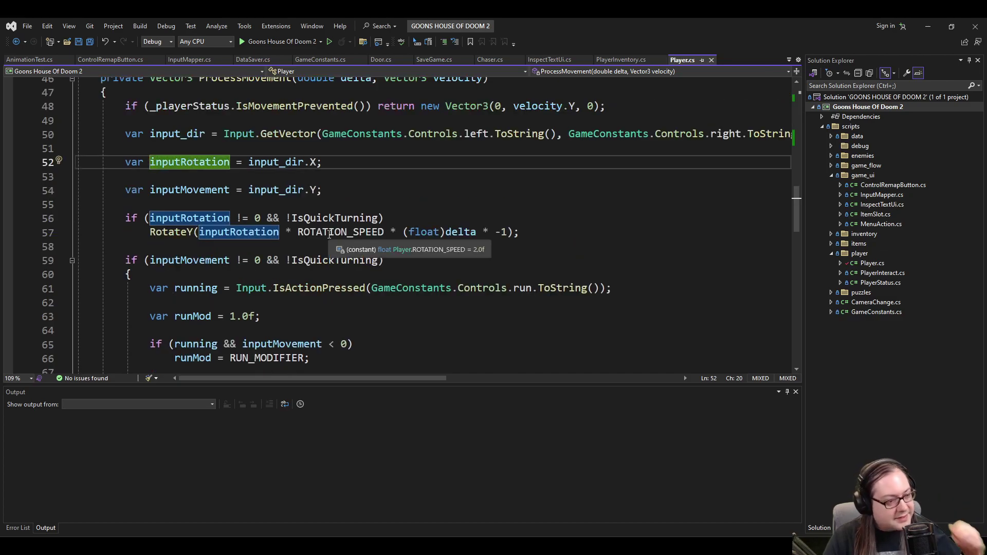
scroll(330, 235, "down", 8)
Add 'var playerMovement = new Vector3(velocity.X, 0, velocity.Z);' after the velocity assignments.
left_click(313, 219)
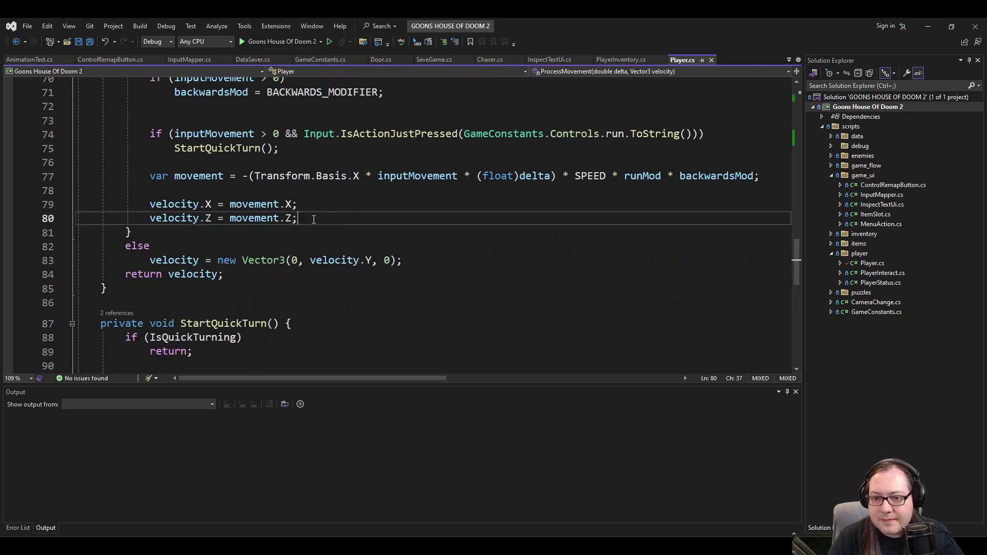
left_click(181, 204)
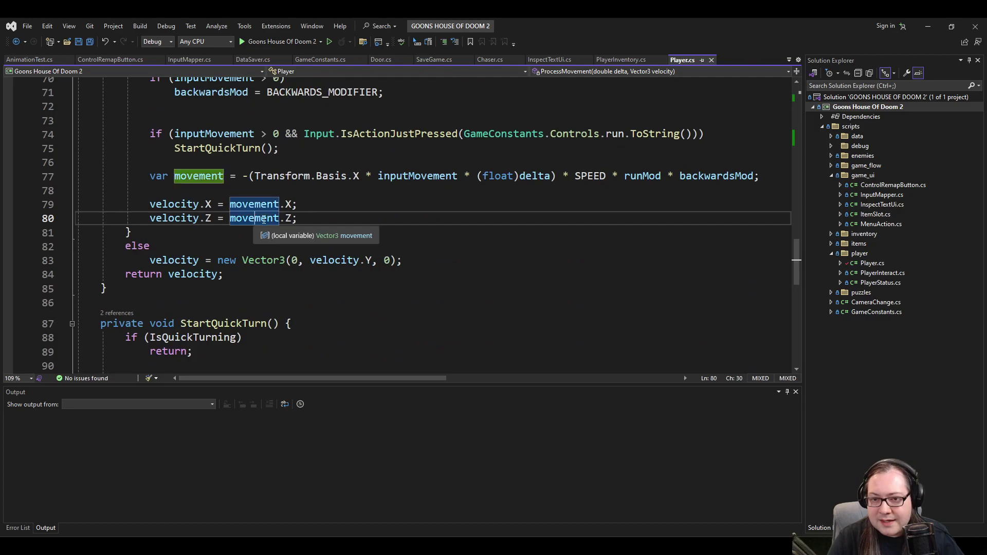
left_click(379, 219)
key("Return")
key("Return")
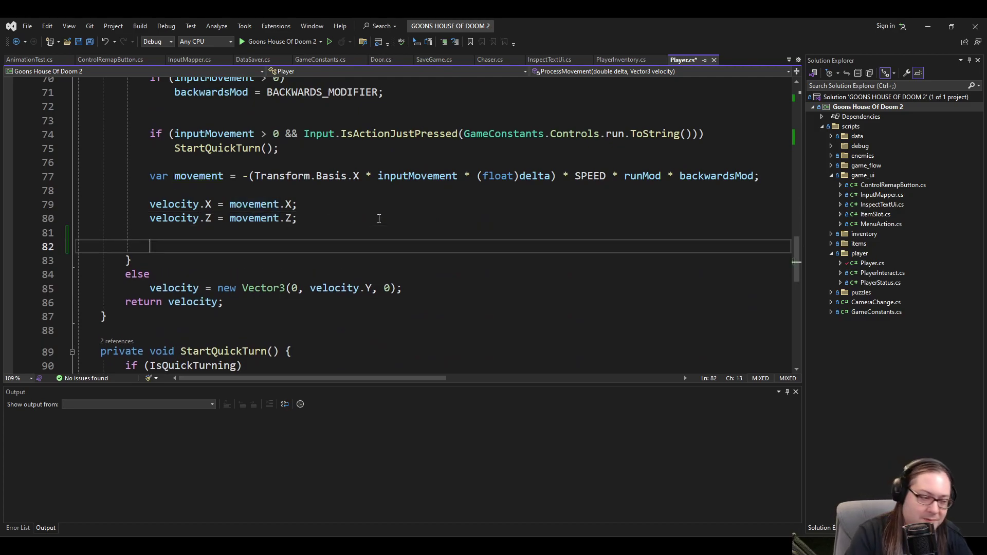
type("var playerMovement = ")
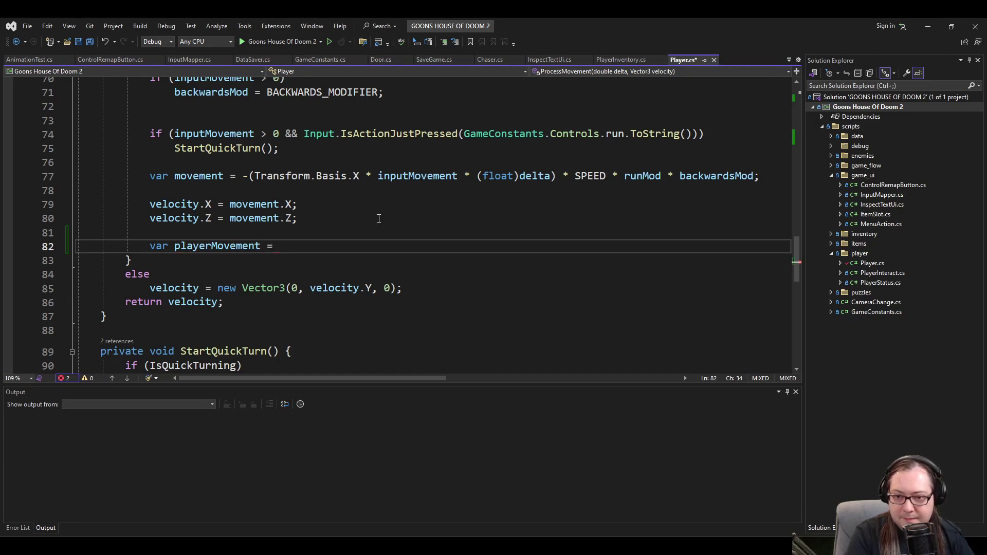
type("velocity.")
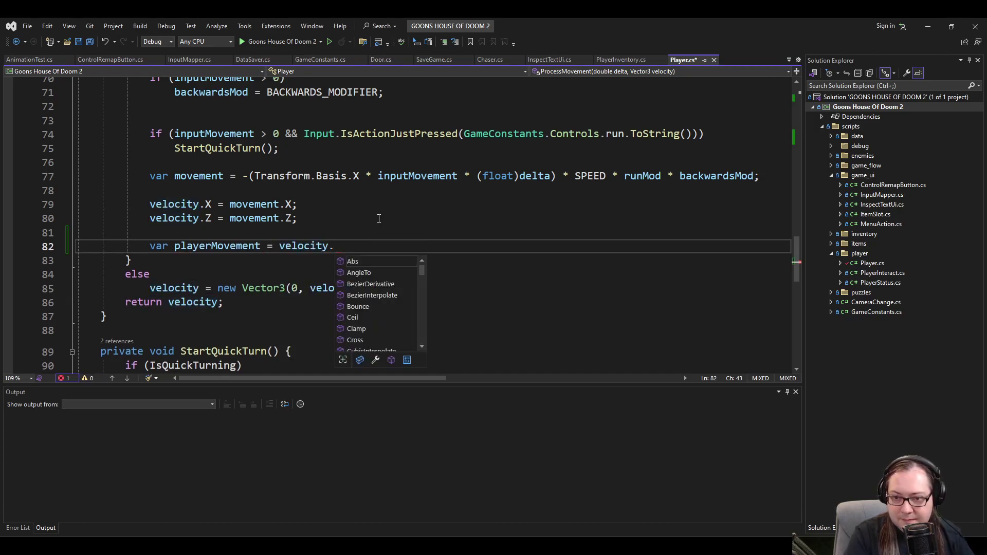
key("BackSpace")
key("ctrl+BackSpace")
type("new Vec")
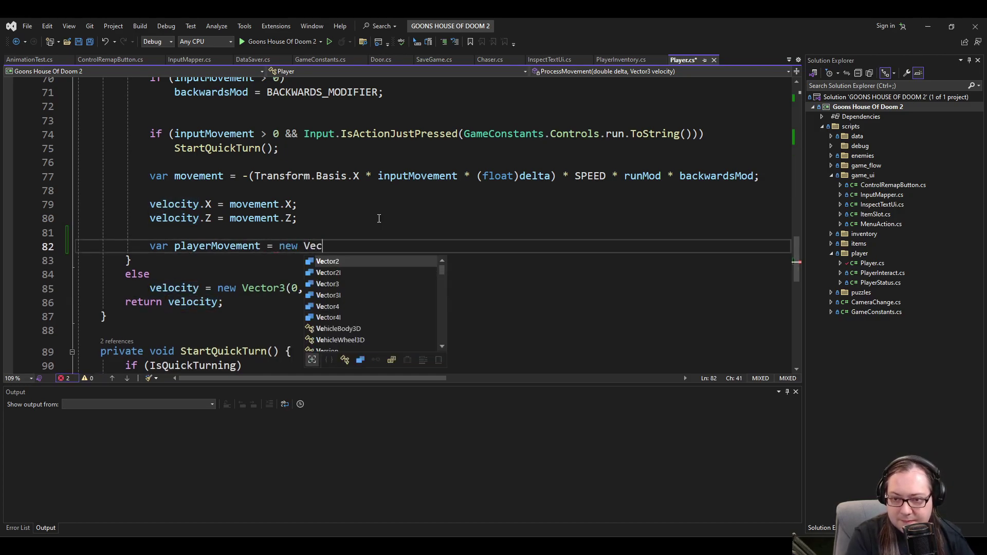
type("tor3(v")
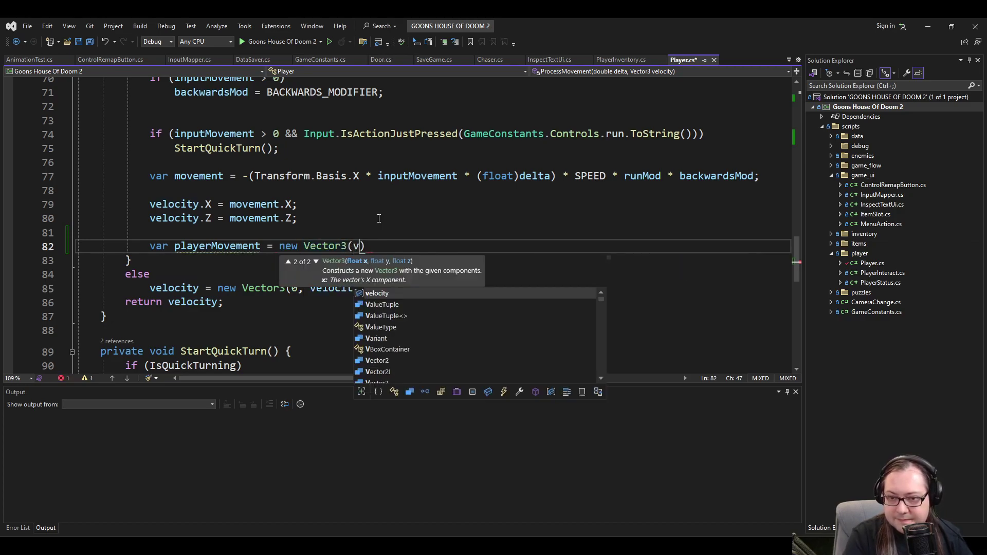
type("elocity.X,")
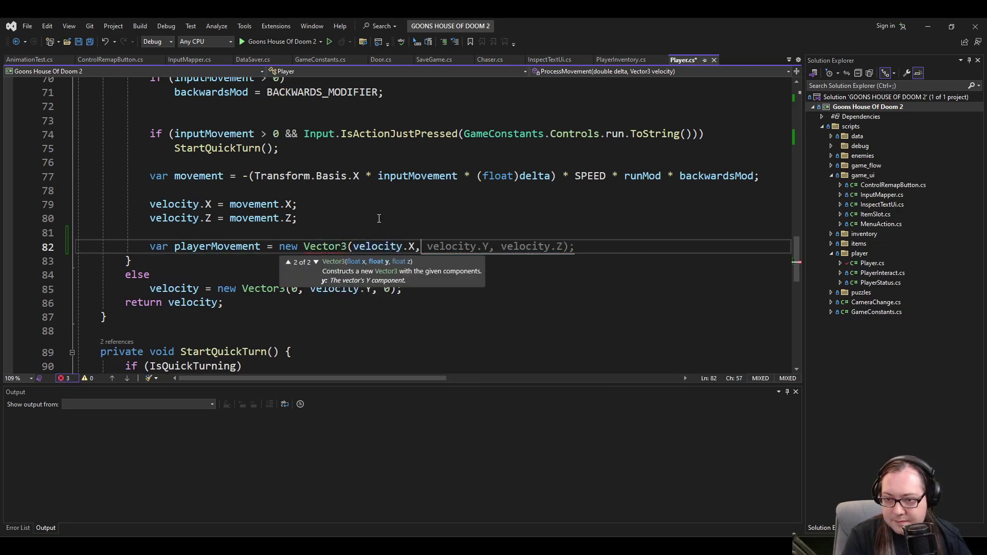
type(" 0,")
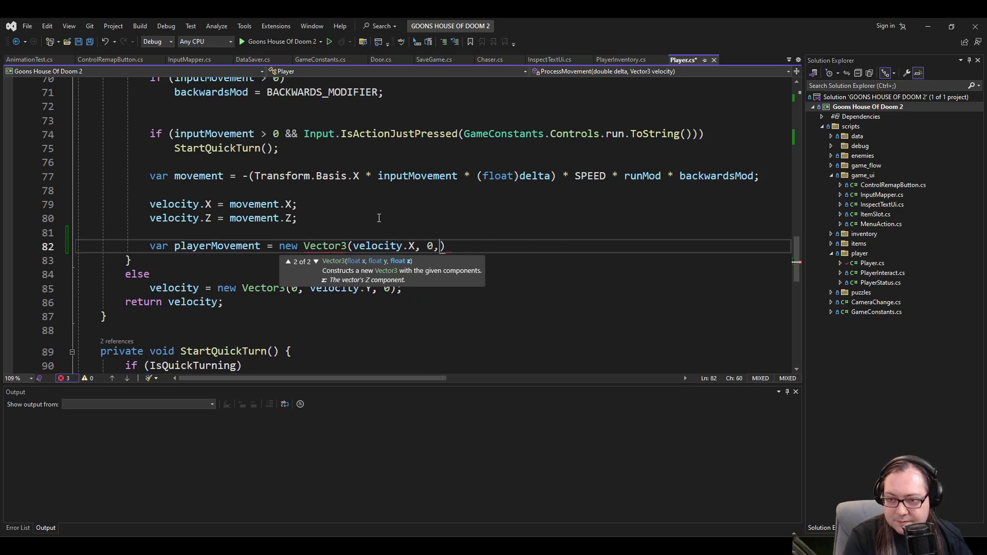
type(" velo")
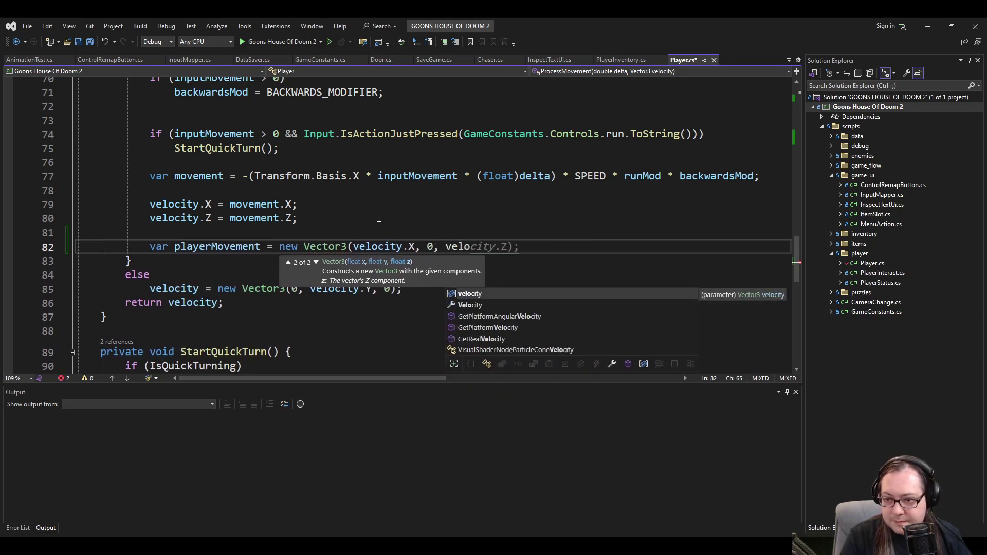
key("Tab")
key("Return")
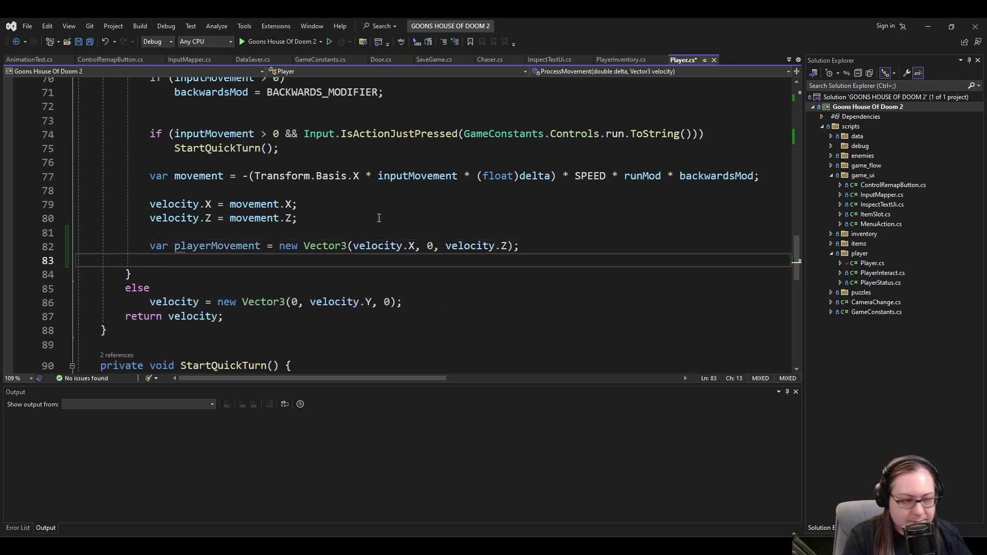
Add '_tree.Set(GameConstants.Animation.Player.MoveSpeed, playerMovement.Length / SPEED);' and save Player.cs.
type("_tree.Set(")
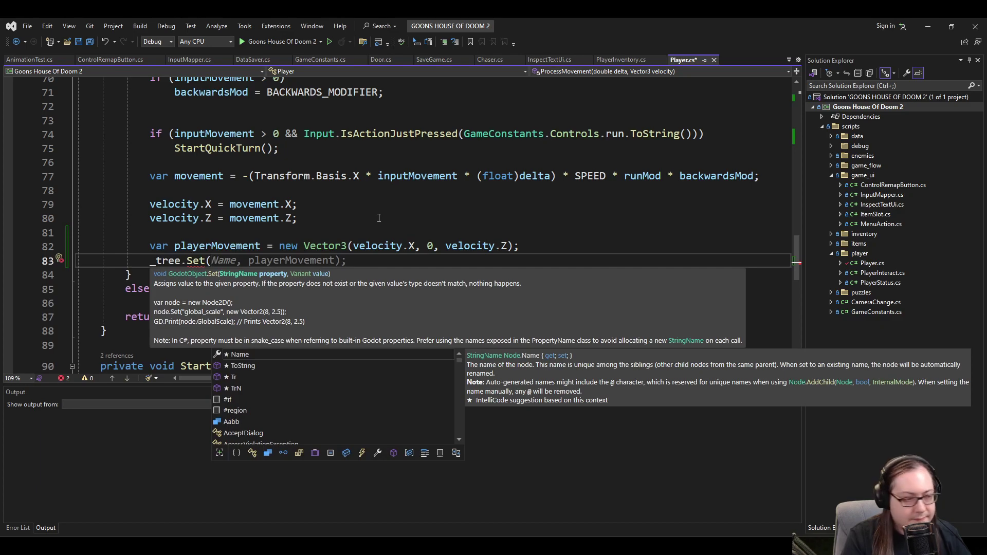
type("GameCons")
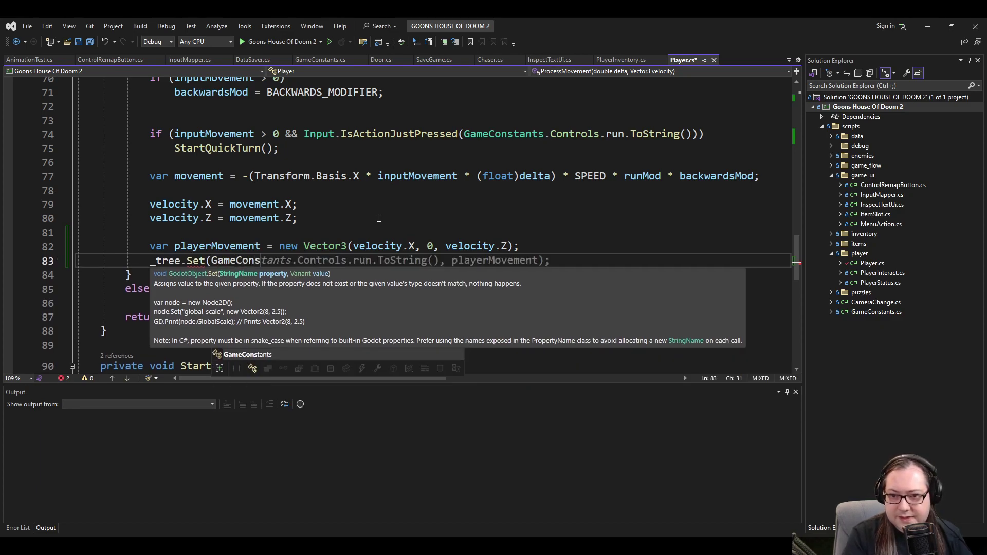
type("tants.Animation.")
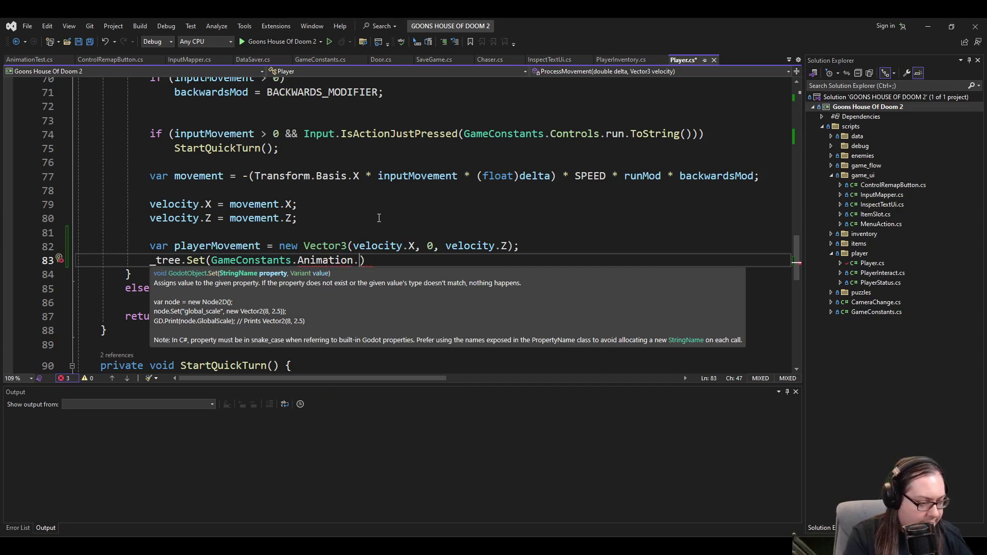
type("PlayerMoveSpeed")
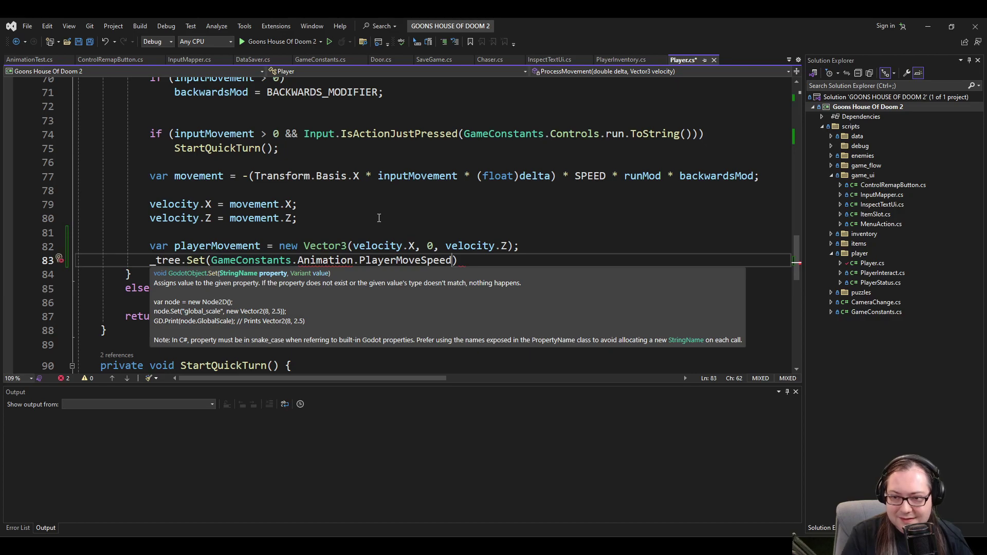
key("Escape")
key("ctrl+Left")
key("ctrl+Left")
key("ctrl+Left")
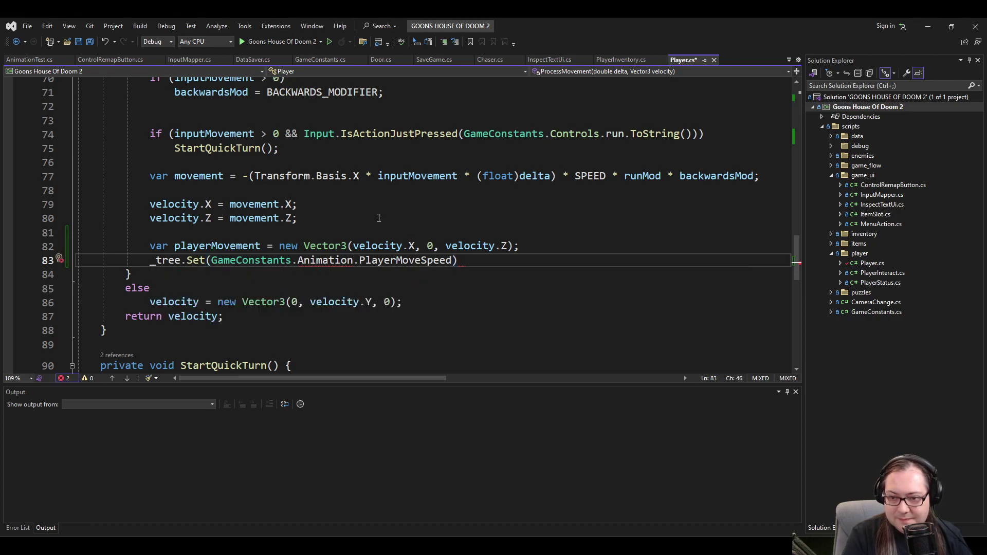
key("Right")
key("Right")
key("Right")
key("Right")
key("Right")
key("Right")
key("Right")
type(".")
key("ctrl+Right")
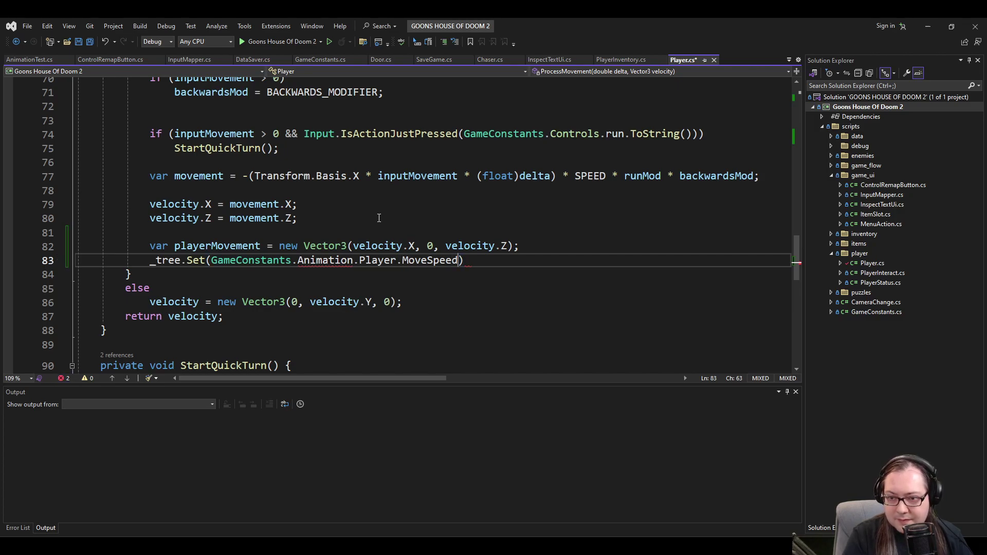
type(",")
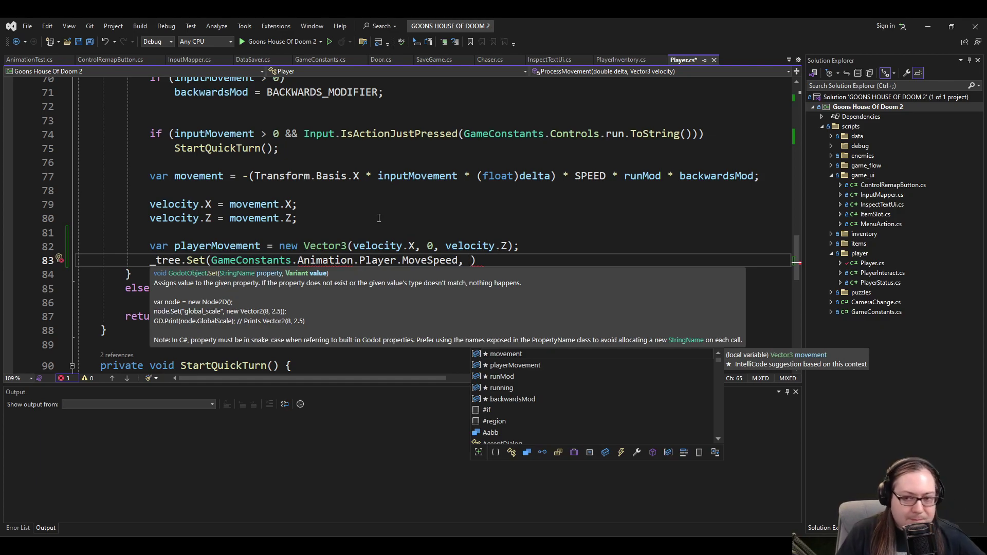
type("playerMovement.")
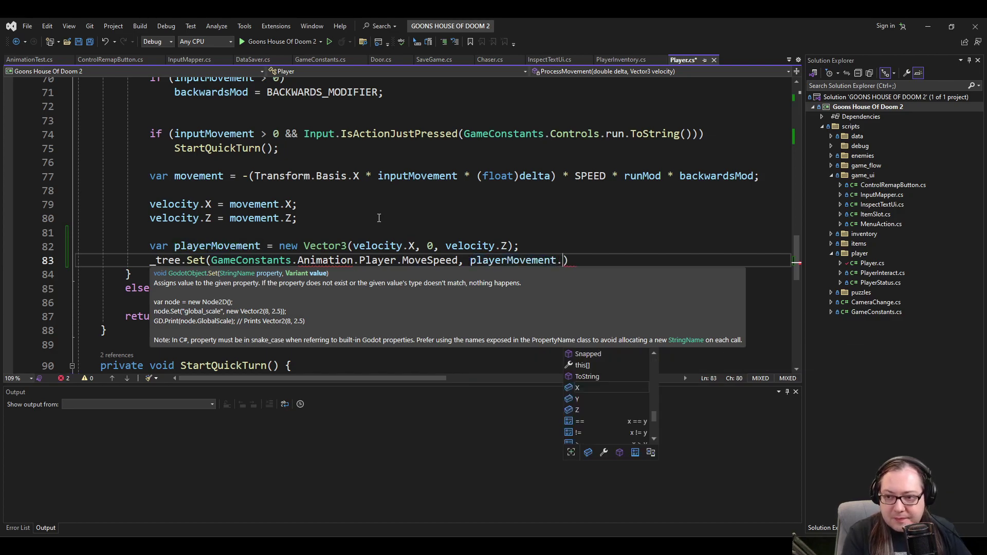
type("len")
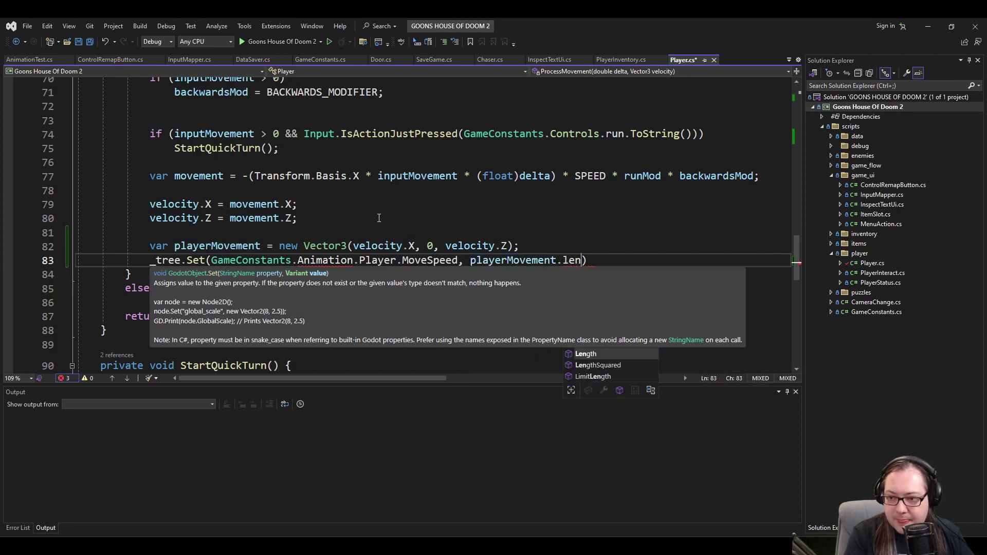
key("Tab")
type("/ ")
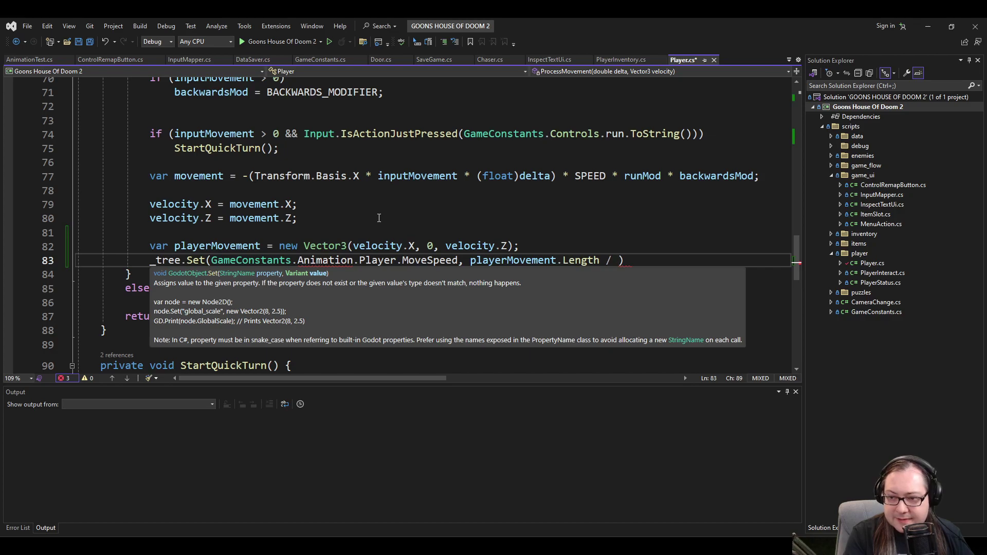
type("SPEED);")
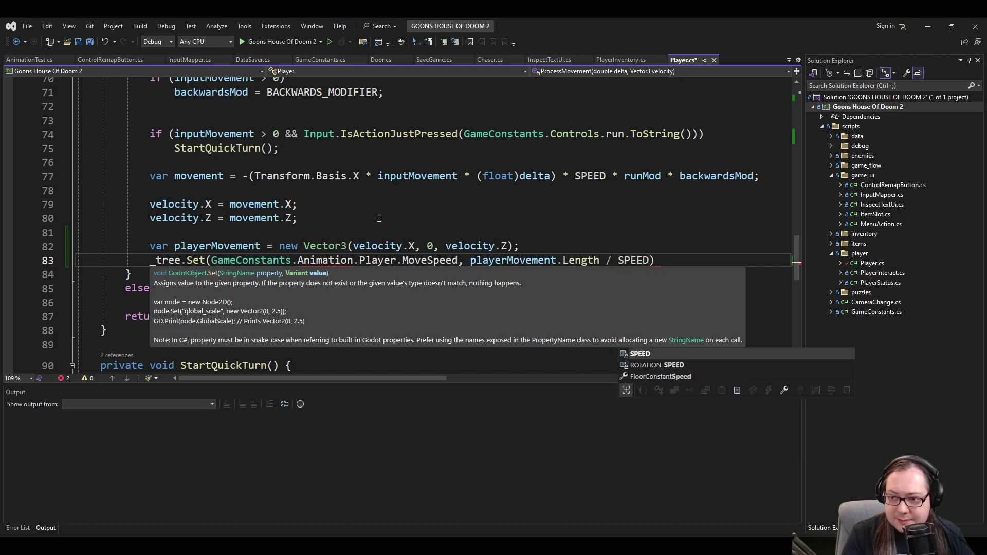
key("ctrl+s")
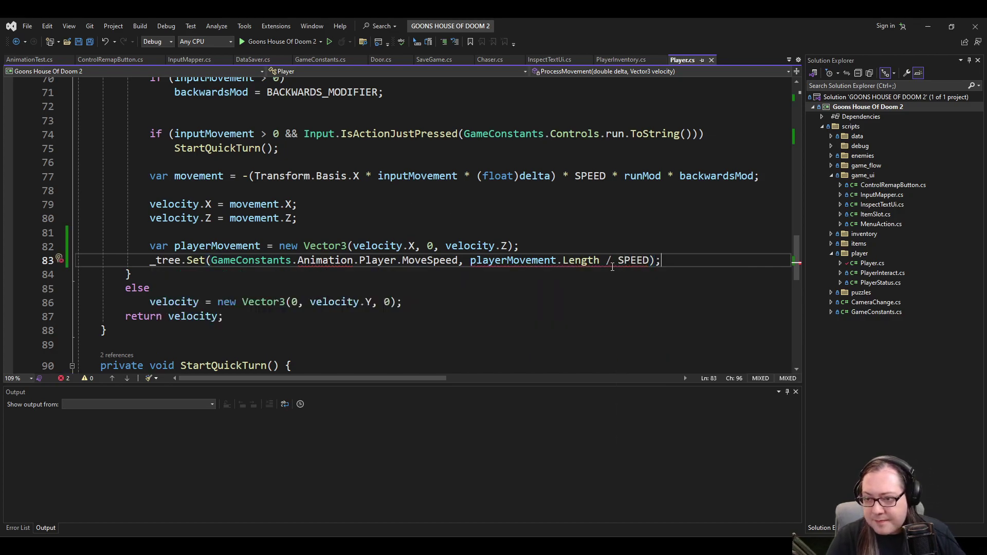
mouse_move(574, 260)
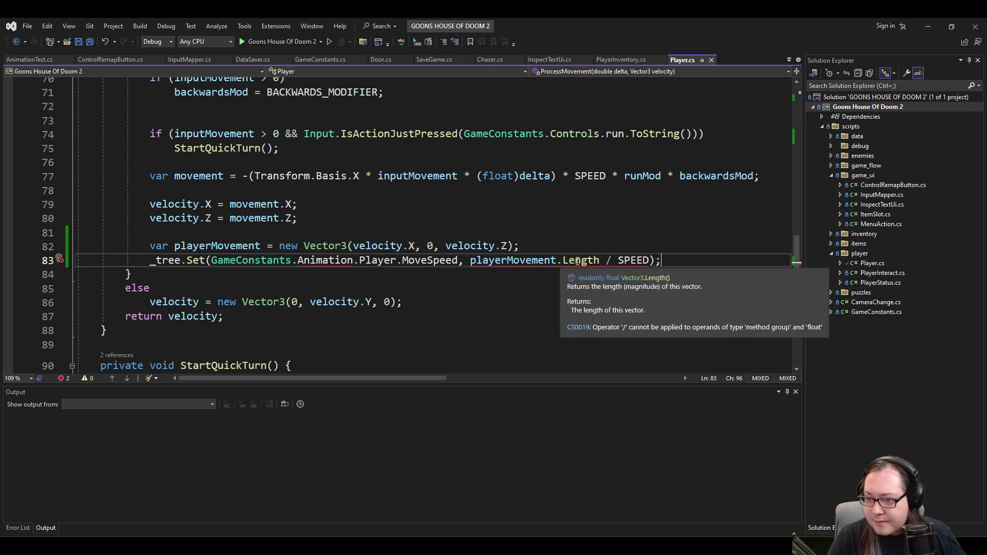
Correct Length to the Length() call and save Player.cs.
left_click(599, 260)
type("()")
key("End")
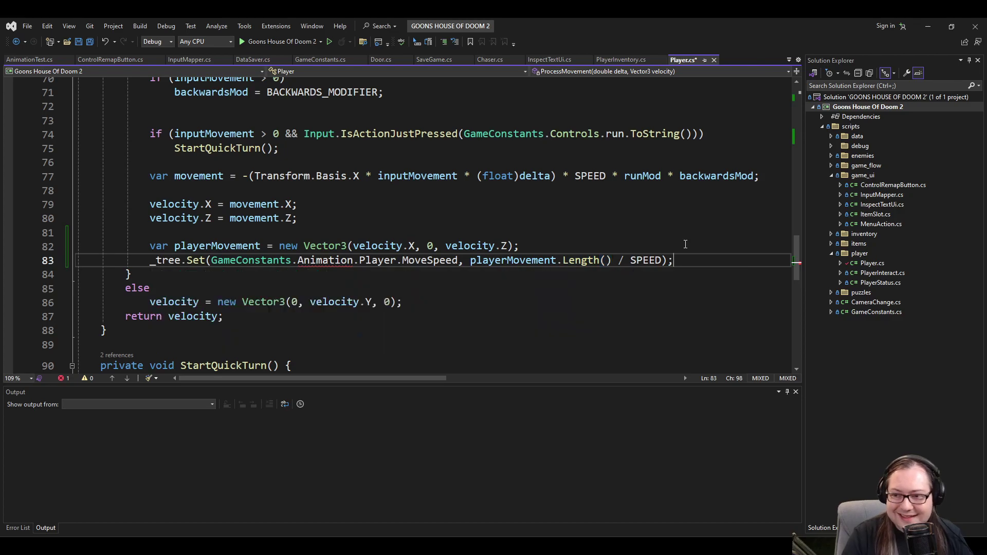
key("ctrl+s")
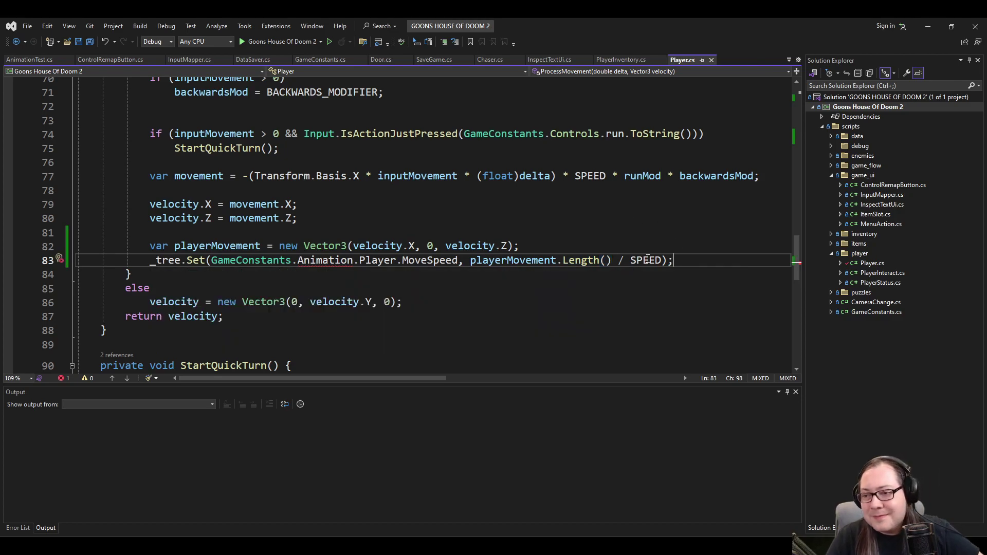
left_click(645, 260)
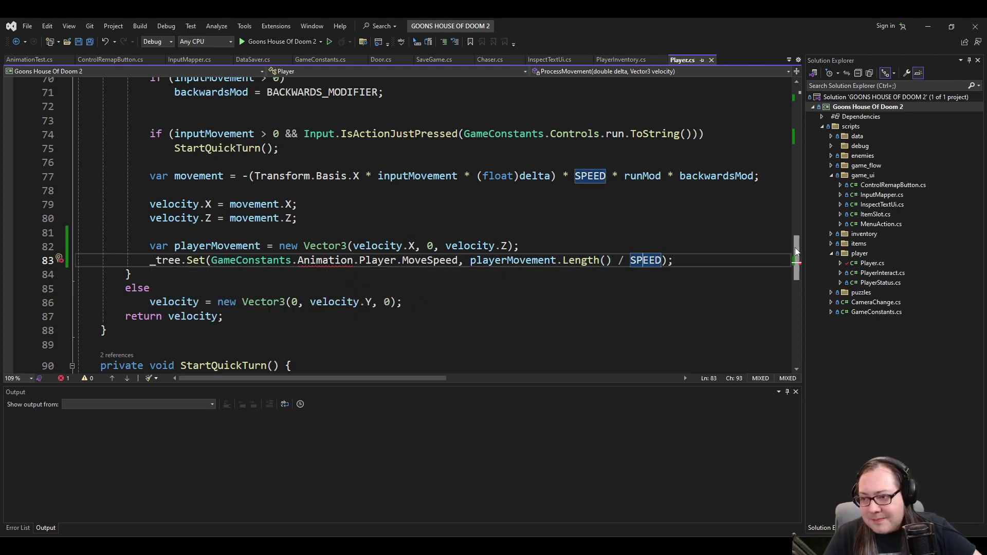
left_click_drag(798, 245, 799, 244)
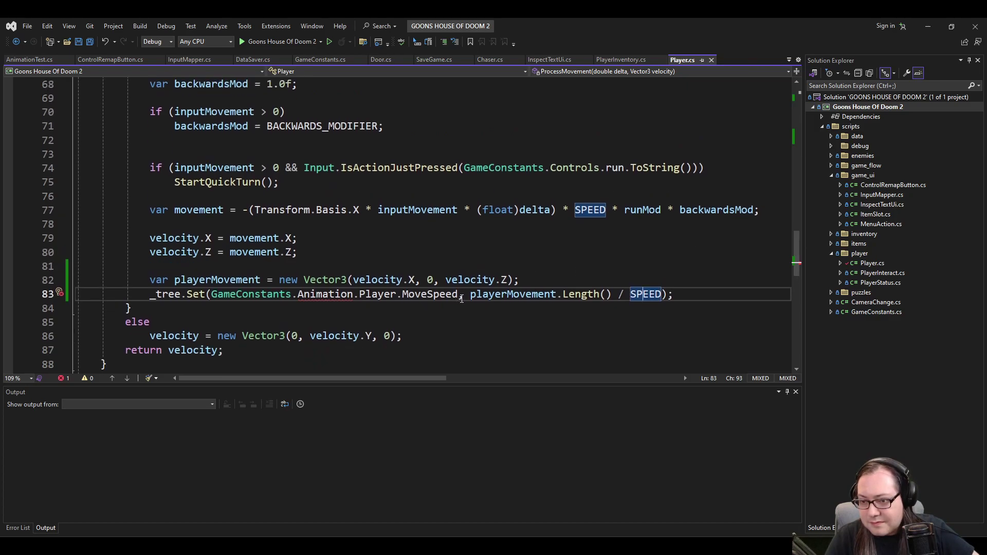
Cut the speed ratio out of _tree.Set and paste it onto a new line 83.
left_click_drag(469, 294, 662, 294)
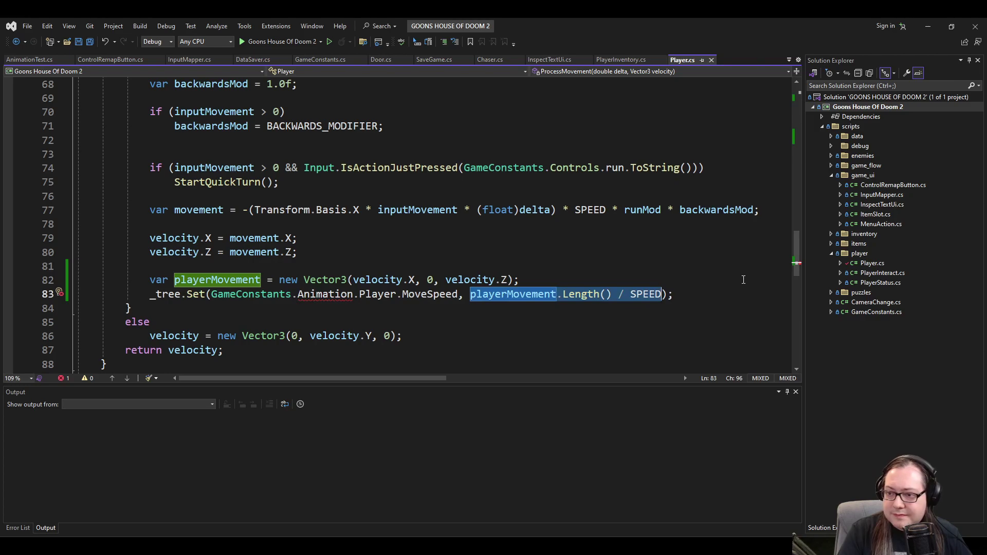
key("ctrl+x")
key("Up")
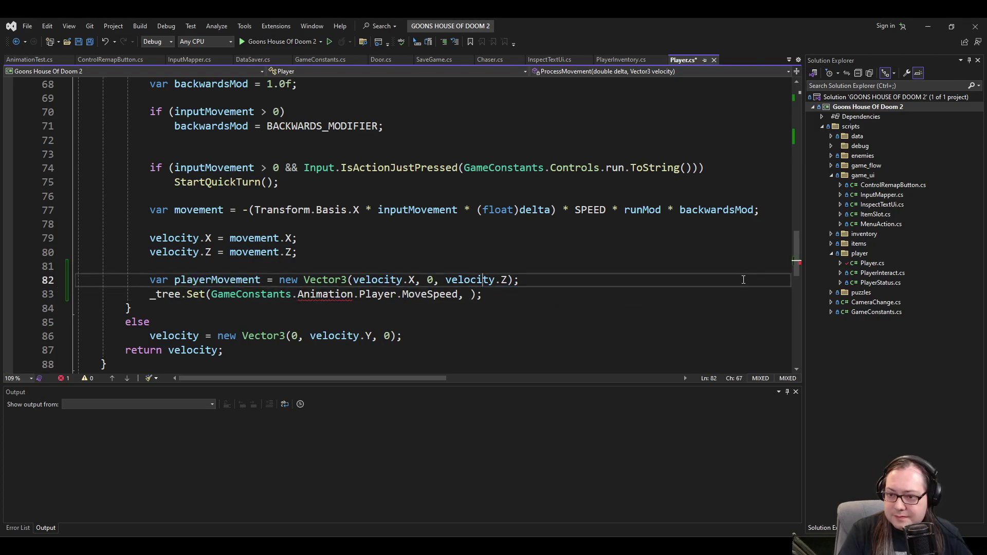
key("End")
key("Return")
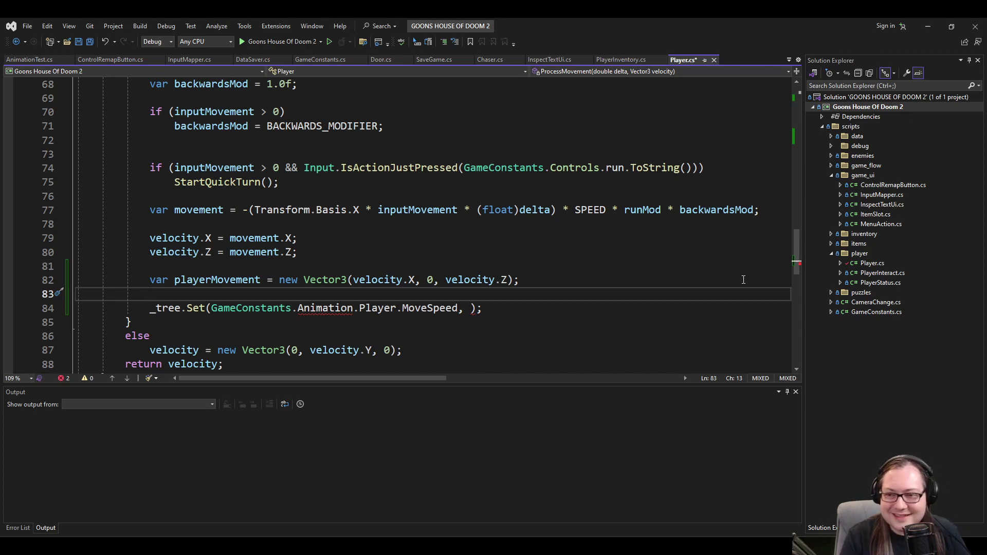
key("ctrl+v")
key("Home")
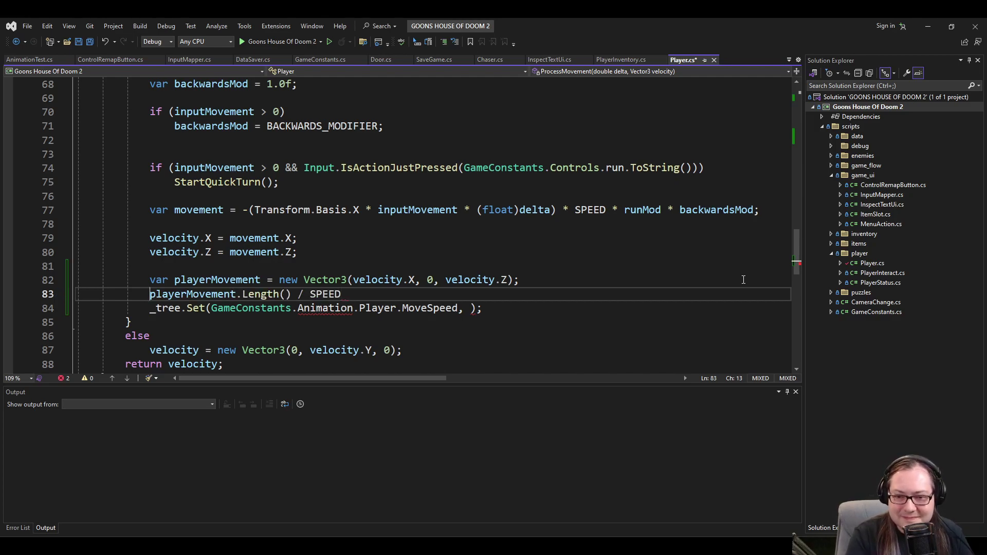
Wrap the speed ratio in Math.Min(..., 1) assigned to a new variable, and save.
type("Math.Max")
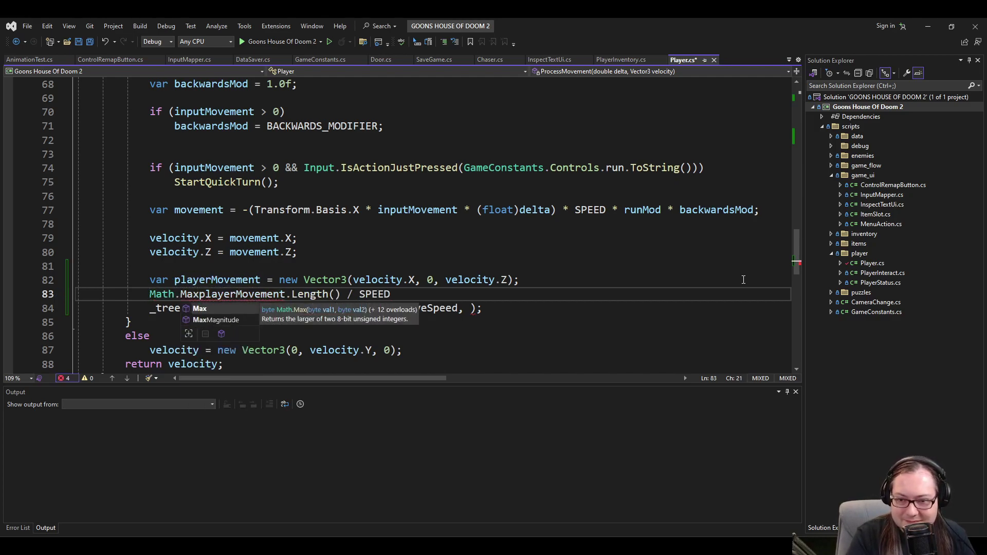
key("ctrl+space")
key("Escape")
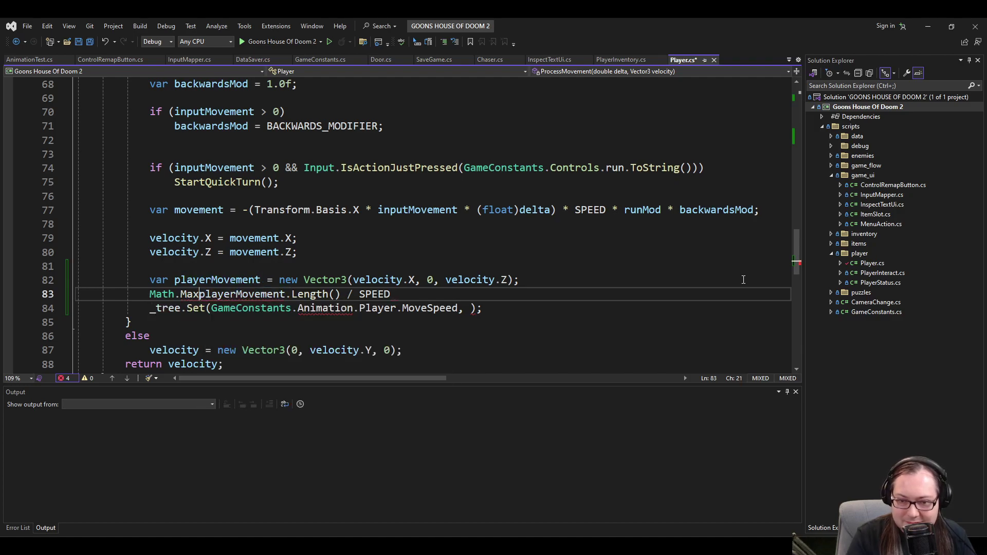
key("ctrl+shift+Left")
type("Min(")
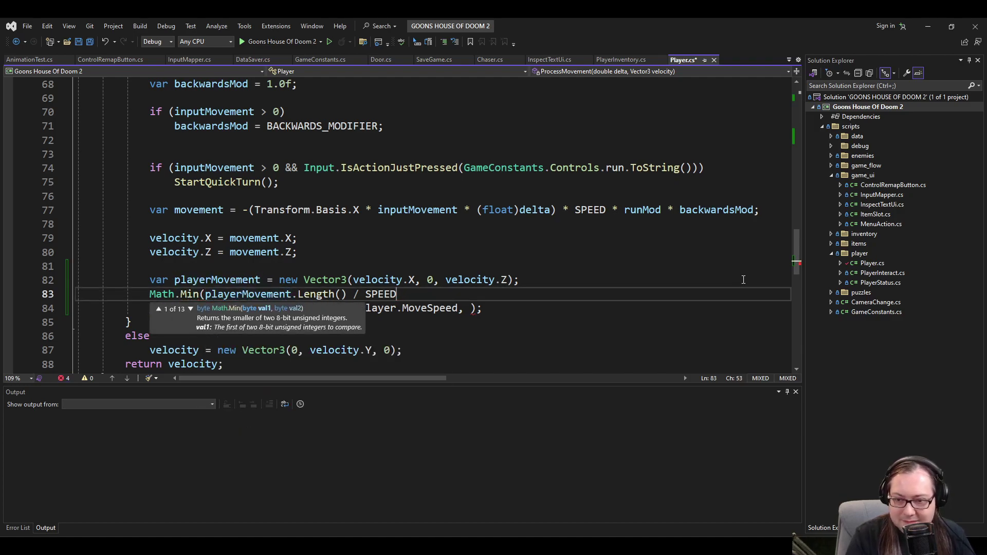
key("End")
type(", 1);")
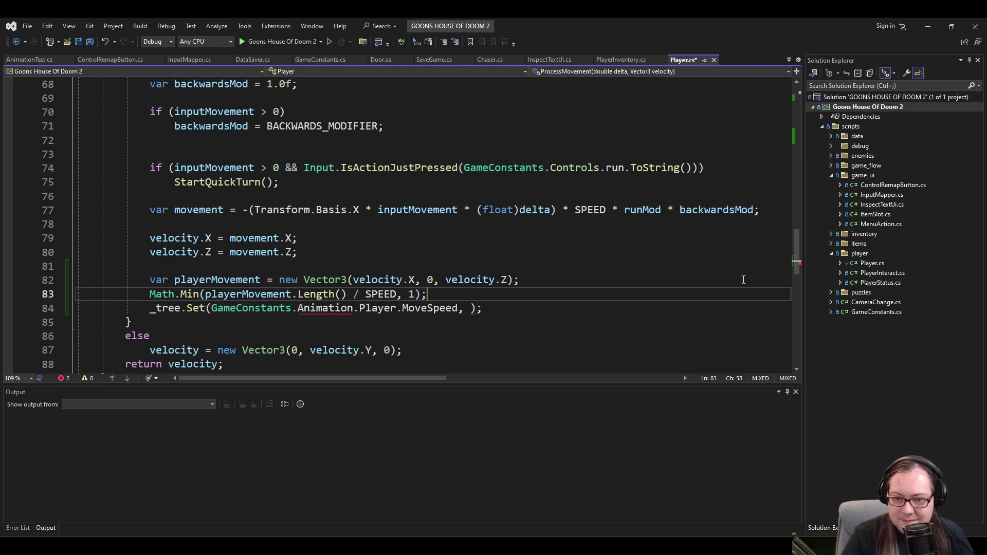
type("var player")
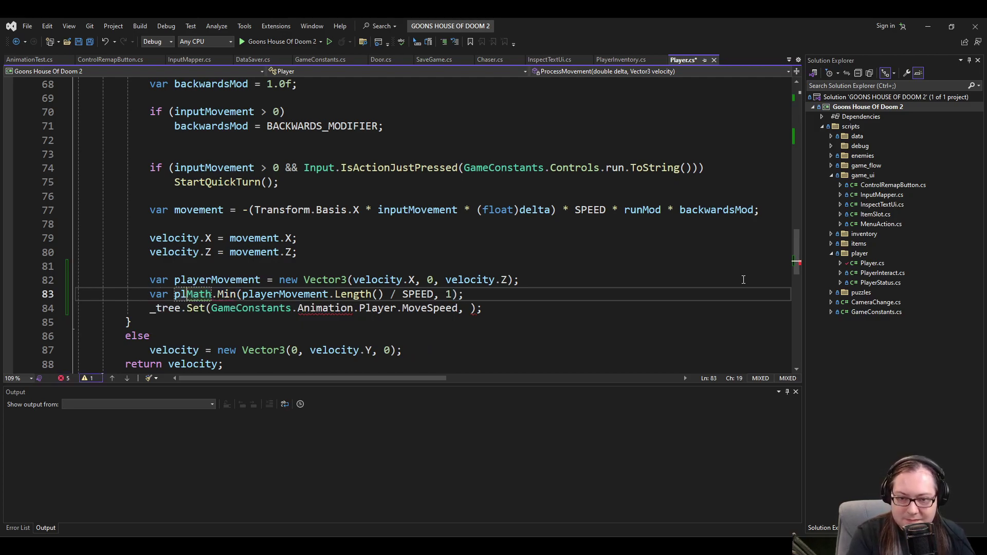
type("MoveMask =")
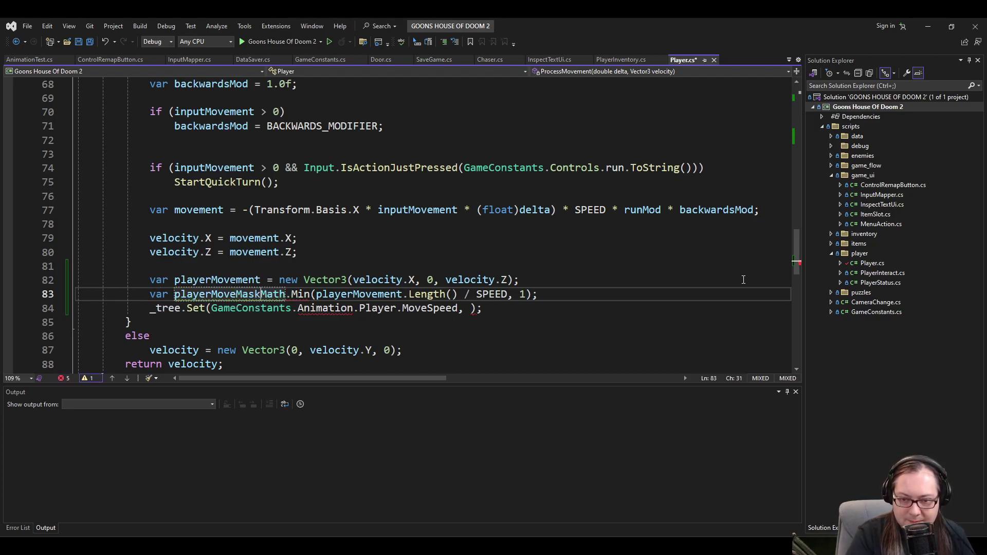
key("End")
key("ctrl+s")
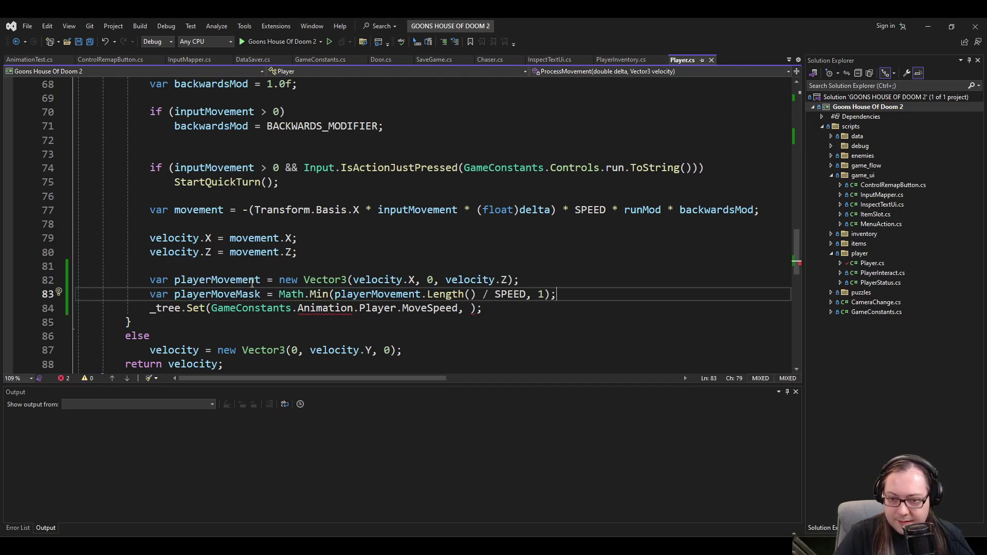
Rename the variable to playerMovePercent and pass it as the MoveSpeed argument.
left_click(242, 294)
double_click(242, 294)
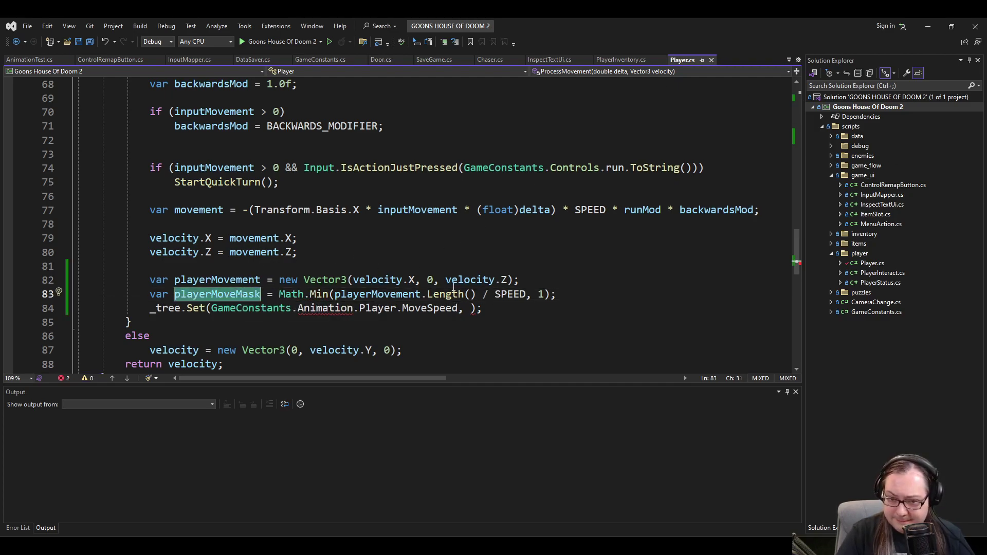
key("shift+Left")
key("shift+Left")
key("shift+Left")
type("Percent")
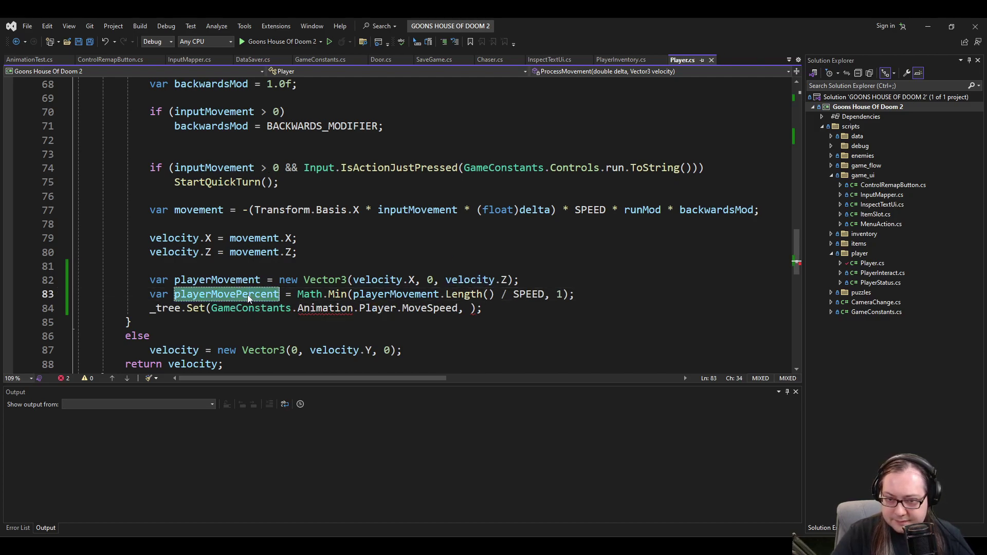
left_click(471, 308)
type("playerMovePercent")
left_click(629, 309)
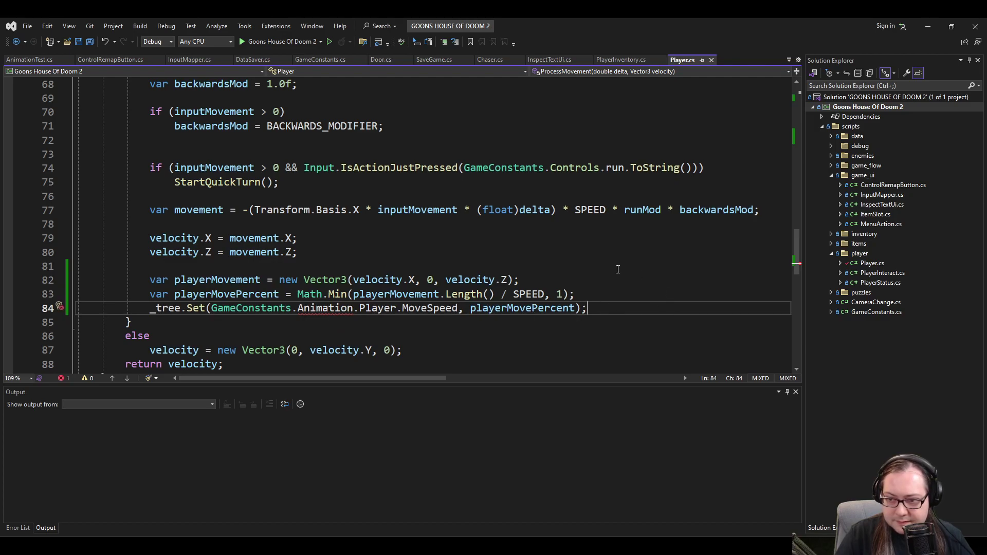
left_click(578, 294)
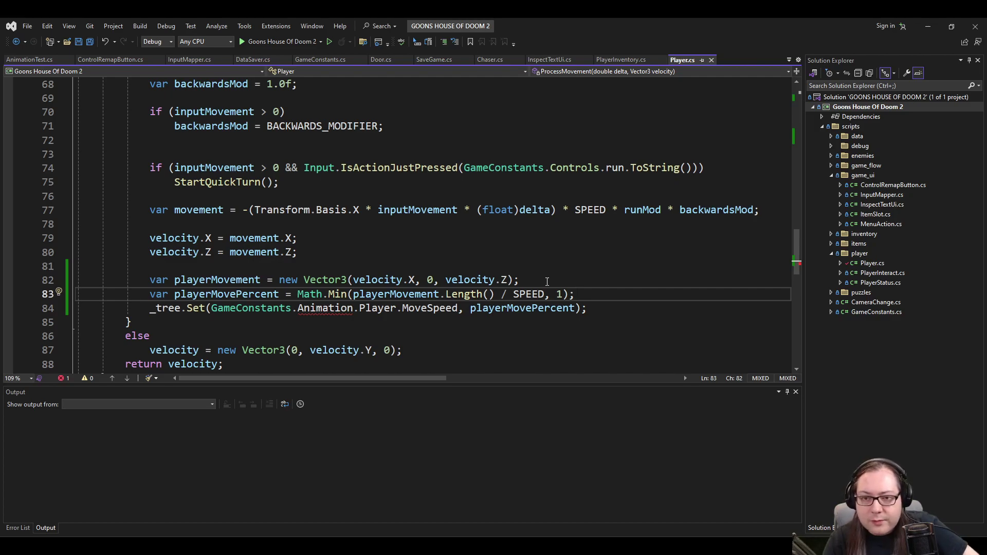
left_click(240, 241)
scroll(257, 242, "up", 4)
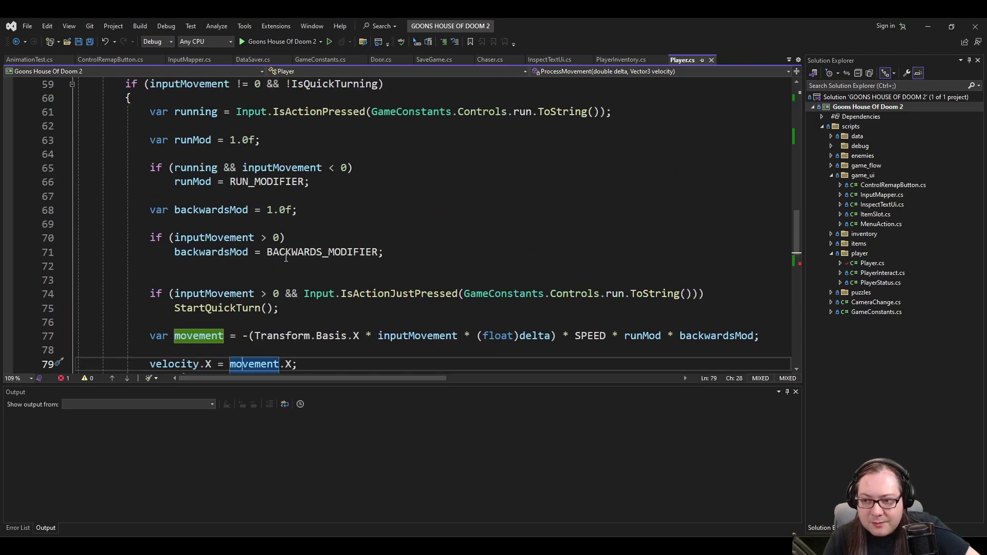
scroll(290, 242, "up", 5)
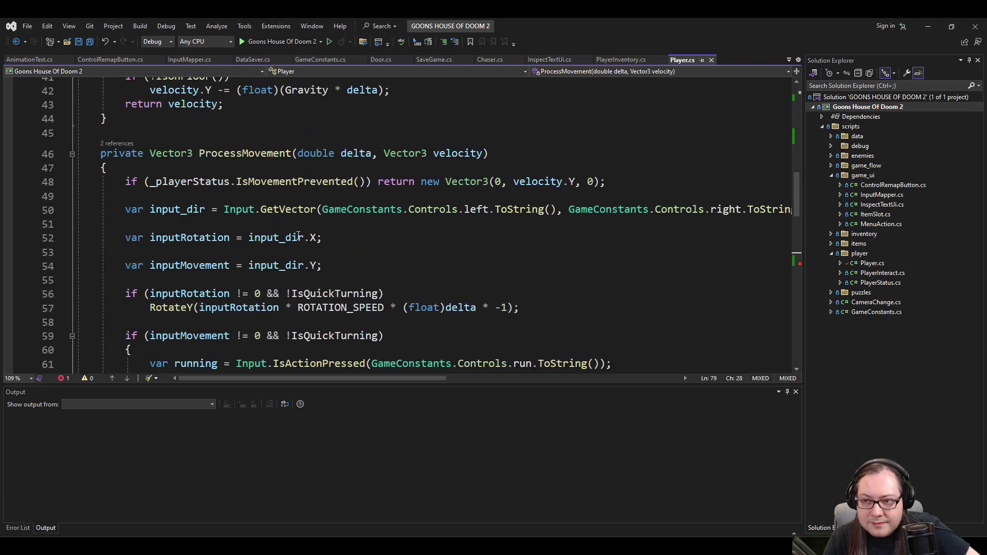
scroll(381, 225, "down", 4)
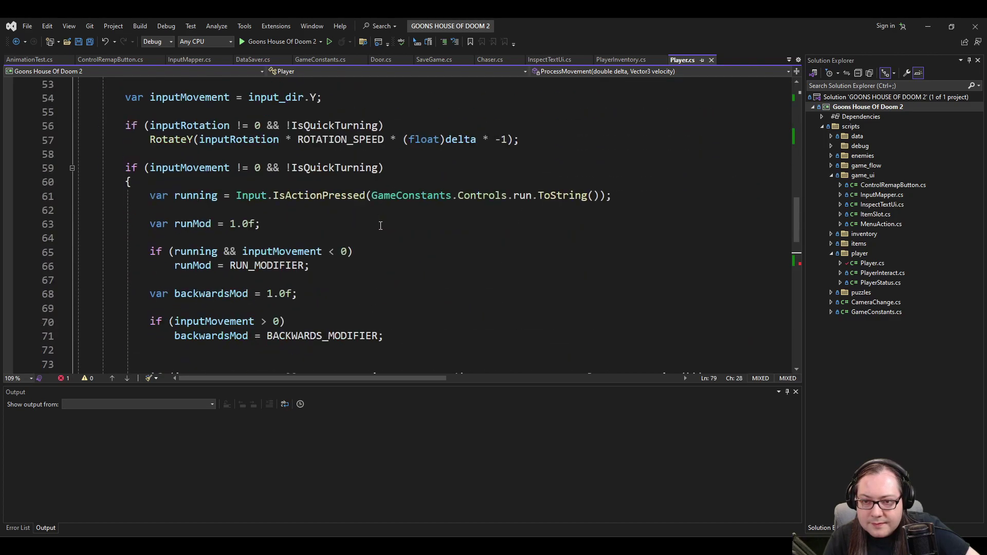
scroll(378, 222, "up", 4)
left_click(467, 116)
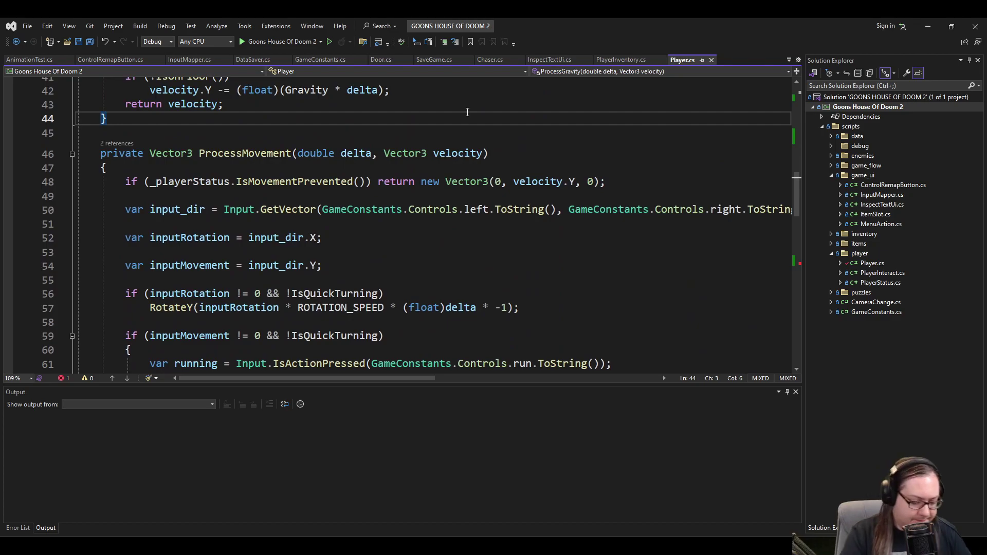
key("ctrl+f")
type("Gravity")
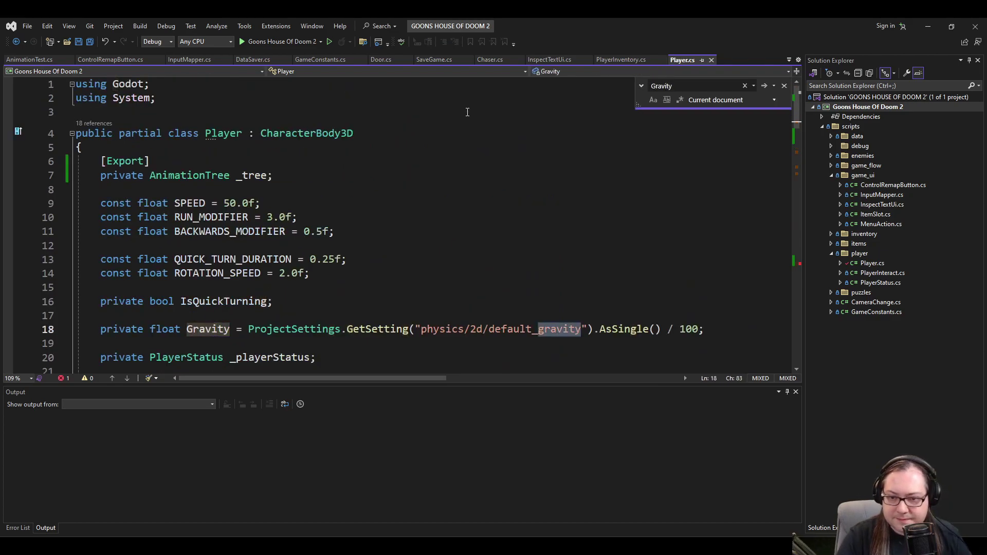
key("Return")
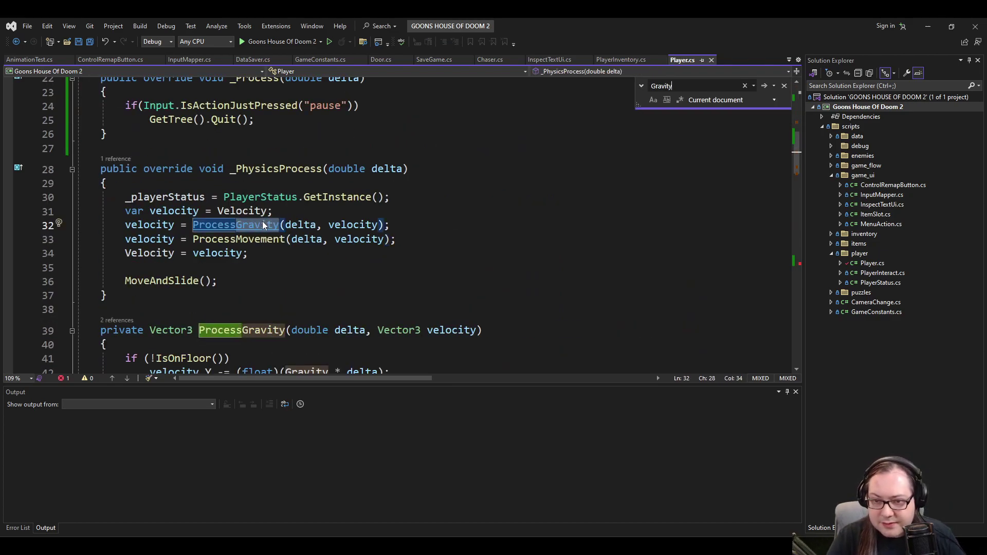
key("Return")
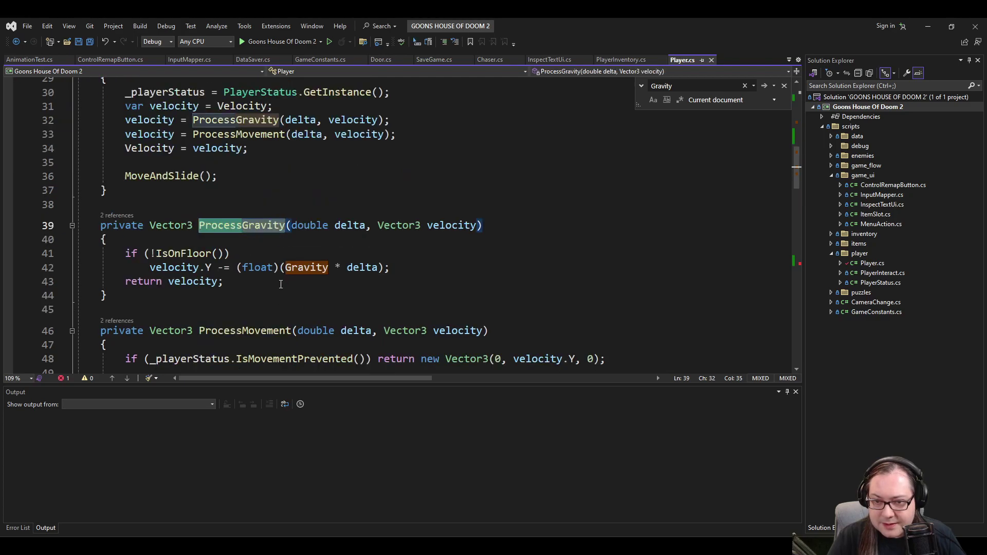
left_click(175, 267)
scroll(288, 278, "down", 4)
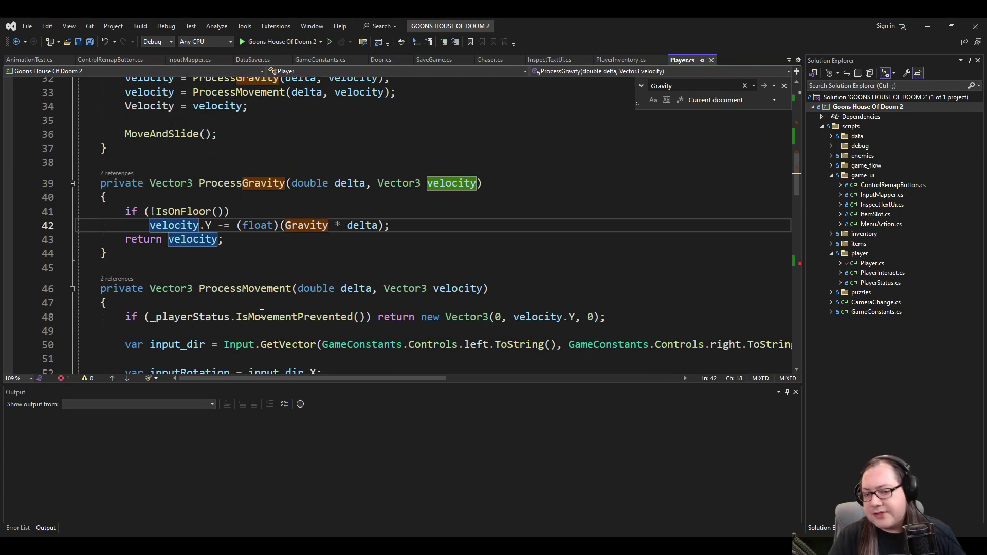
scroll(294, 278, "down", 10)
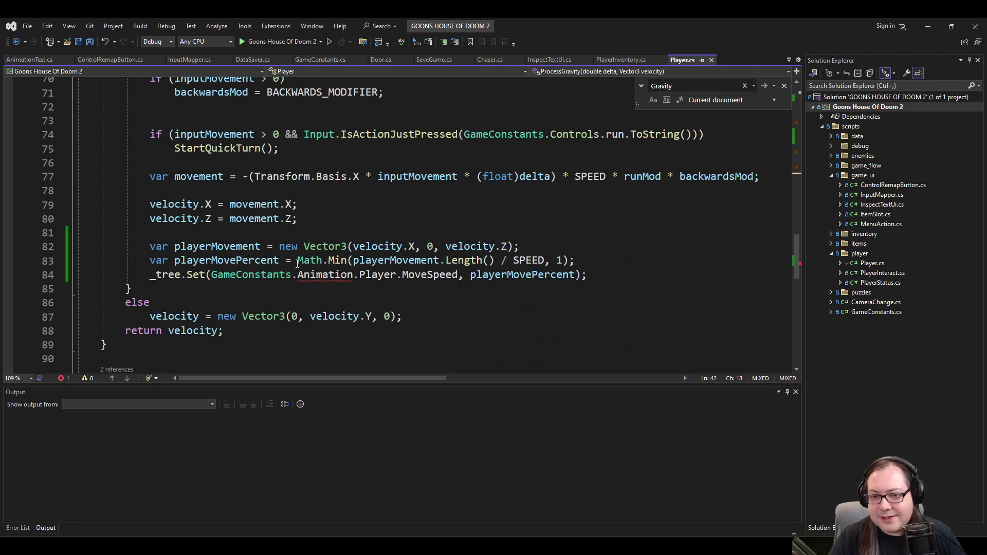
Use movement instead of playerMovement in Math.Min, delete the unused playerMovement line, and save.
scroll(297, 263, "down", 3)
left_click(253, 122)
scroll(231, 155, "up", 3)
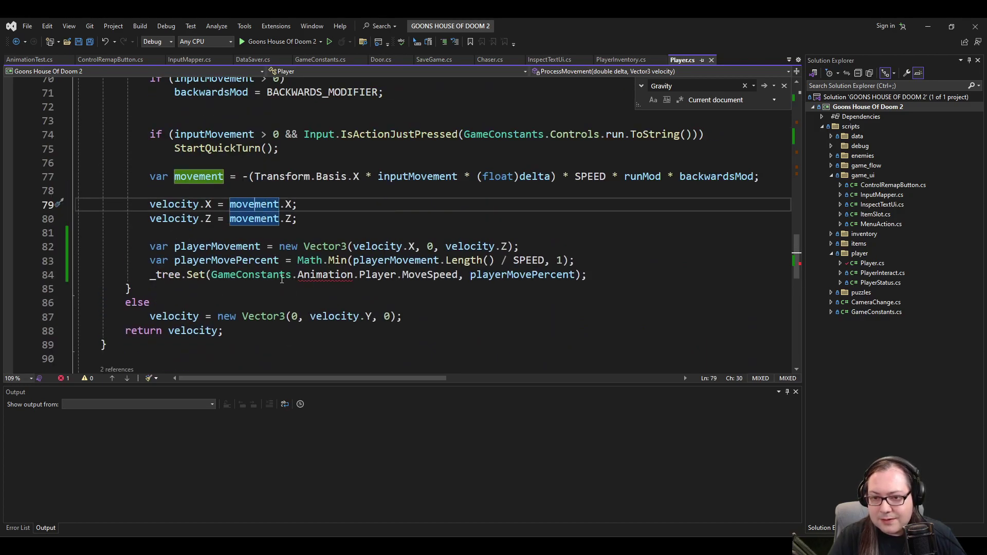
left_click(218, 246)
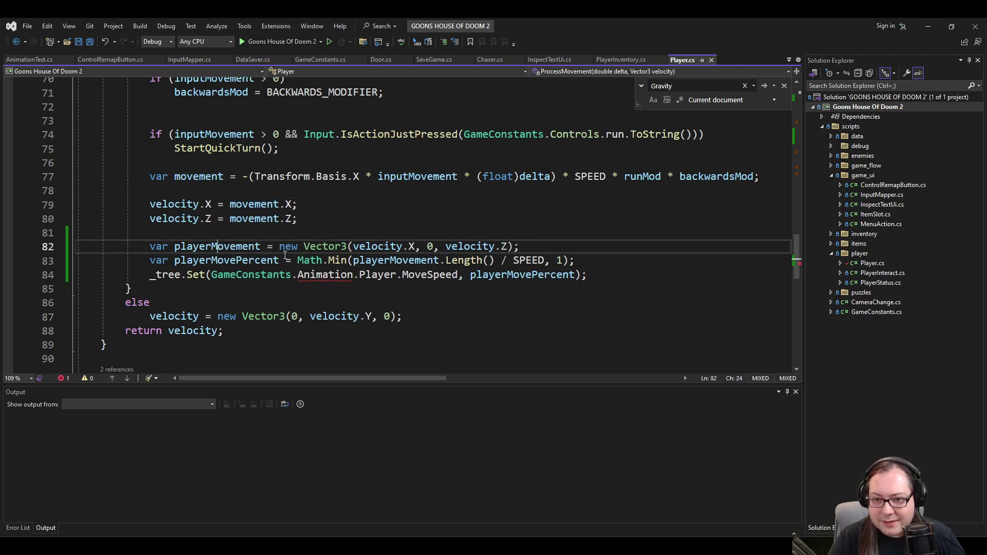
left_click(257, 209)
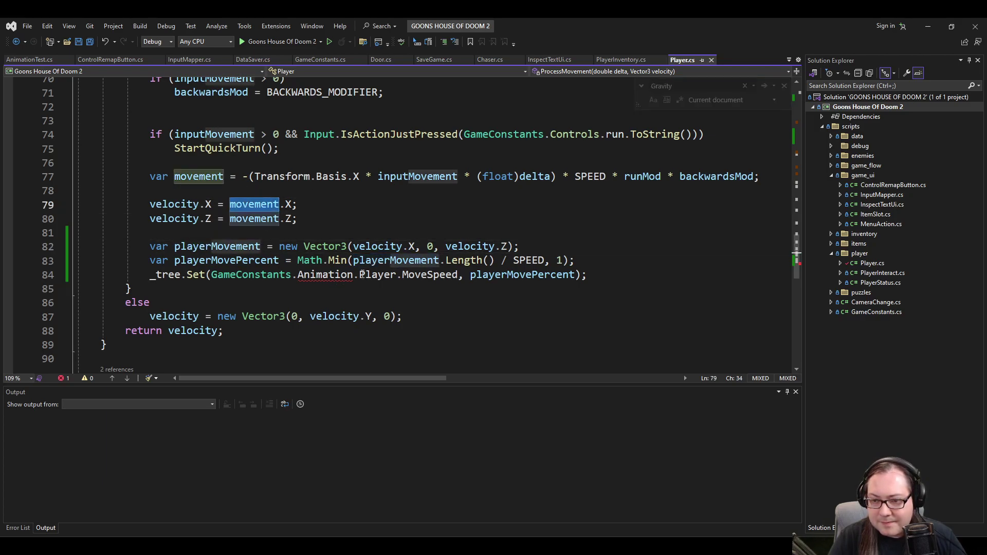
left_click(397, 260)
type("movement")
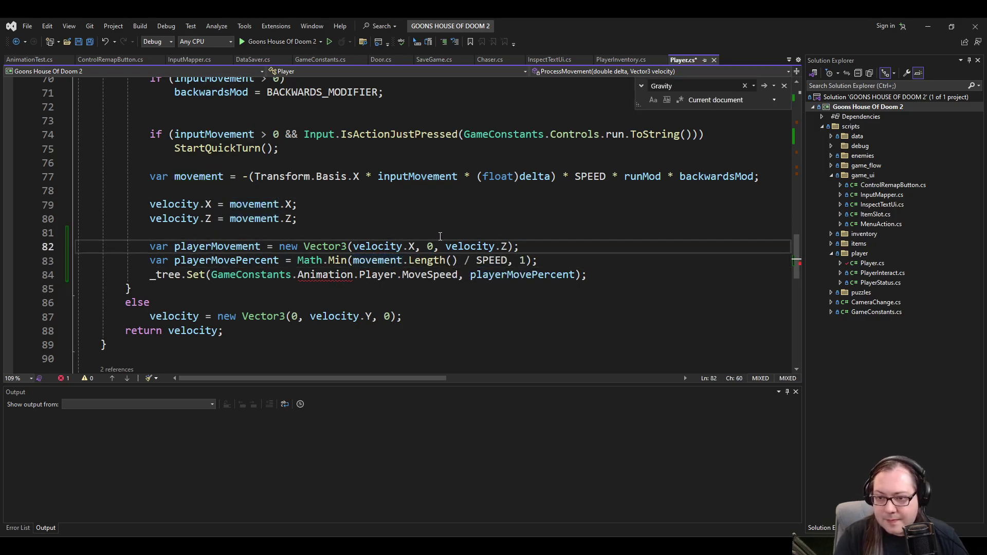
key("Up")
key("End")
key("shift+Home")
key("shift+Home")
key("BackSpace")
key("BackSpace")
key("ctrl+s")
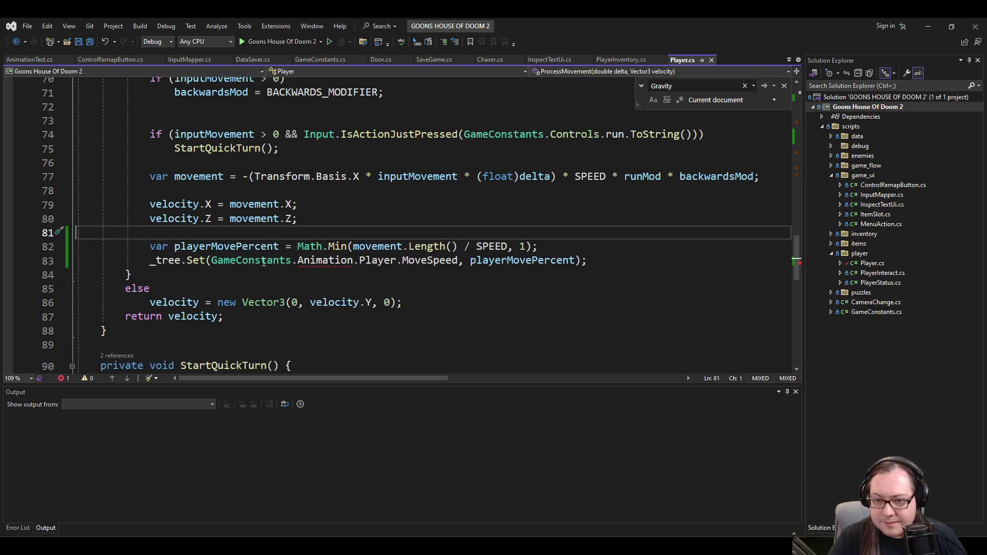
Select the Animation.Player.MoveSpeed reference and open the main GameConstants declaration.
double_click(325, 260)
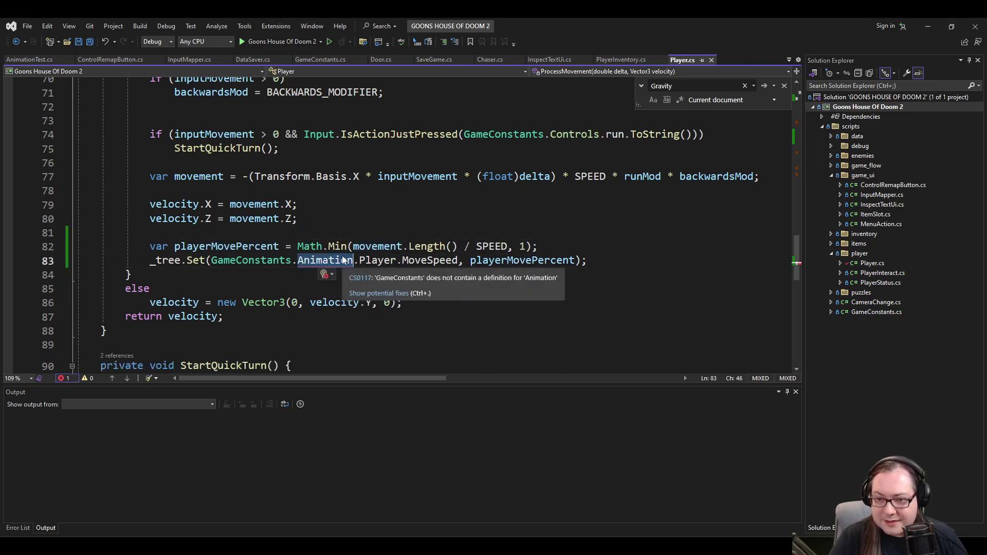
key("ctrl+shift+Right")
key("ctrl+shift+Right")
key("ctrl+shift+Right")
key("ctrl+shift+Right")
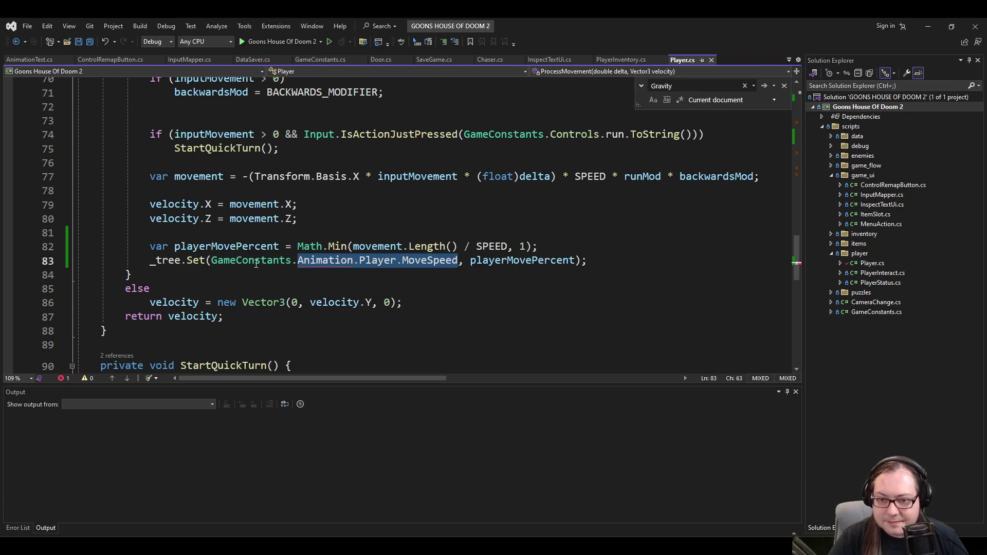
left_click(289, 260, "ctrl")
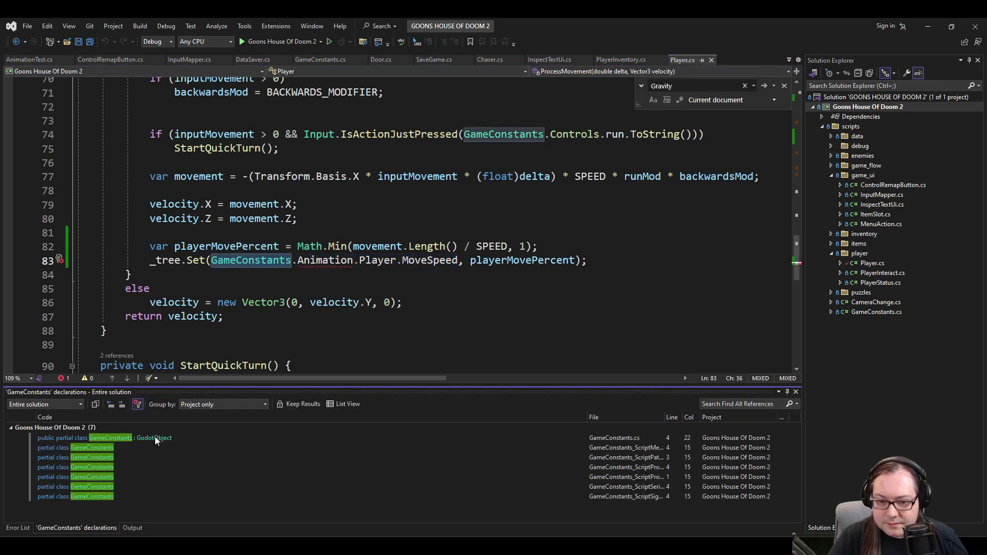
double_click(155, 437)
scroll(321, 307, "down", 3)
scroll(321, 308, "down", 20)
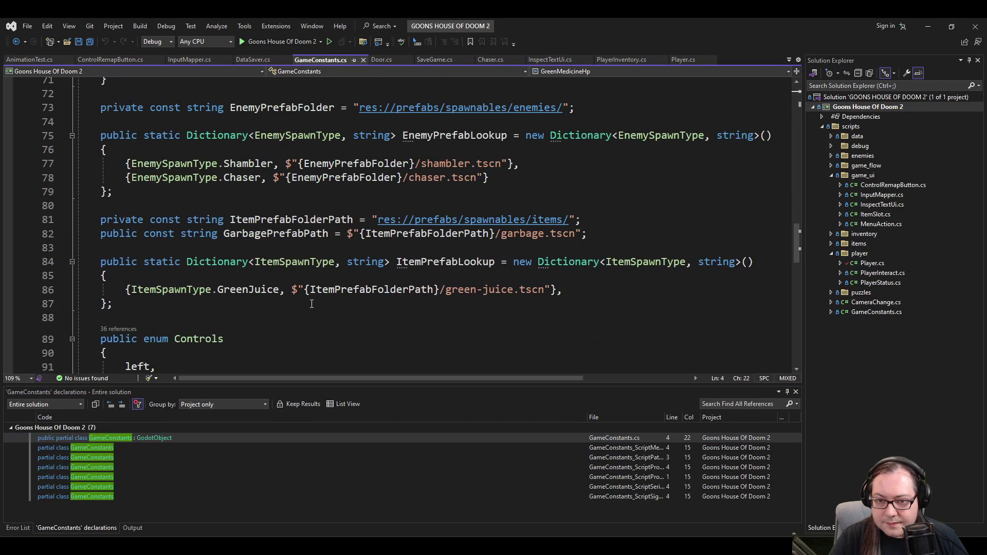
scroll(312, 304, "down", 3)
scroll(310, 306, "up", 2)
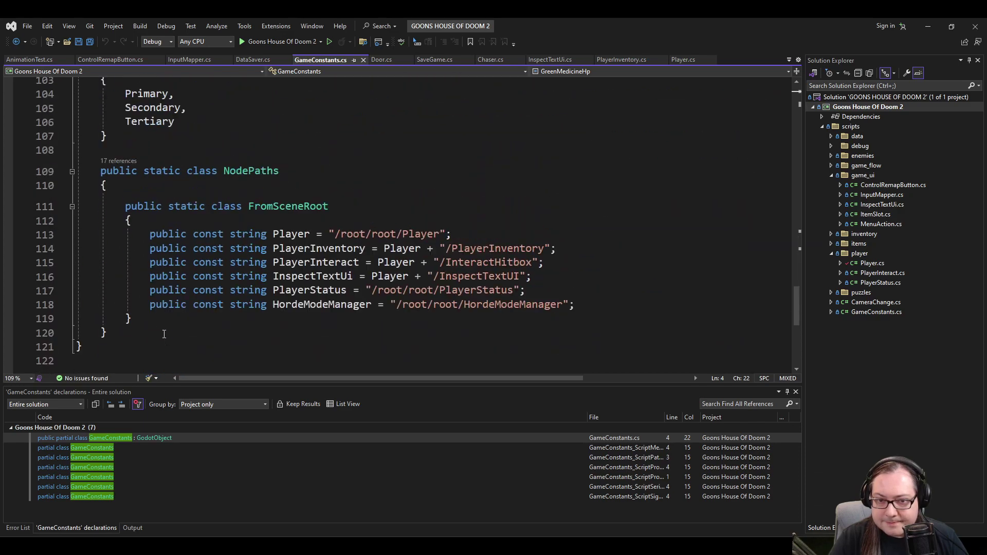
Add nested public static classes Animation and Player after the NodePaths class.
left_click(245, 330)
key("Return")
key("Return")
type("public ")
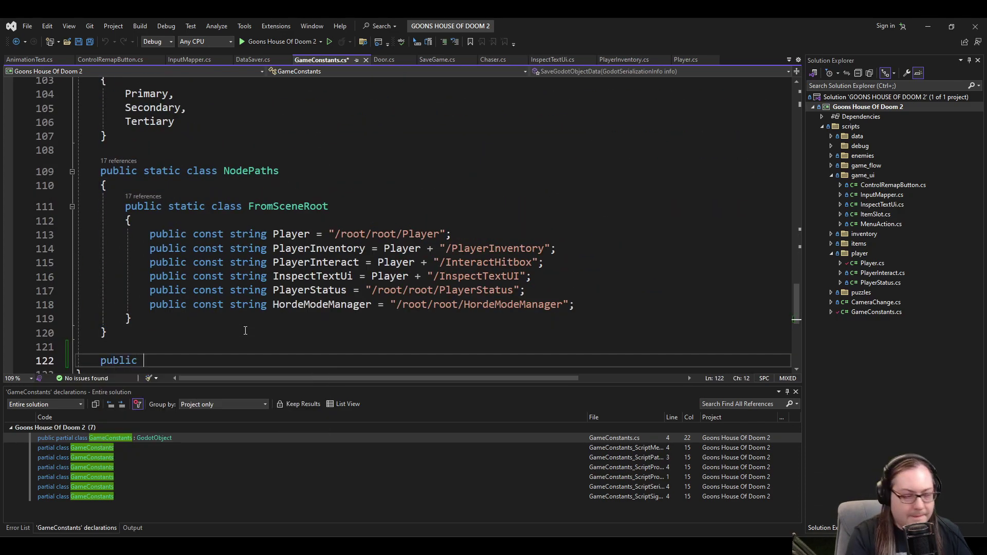
type("static class Animation.Player.MoveSpeed")
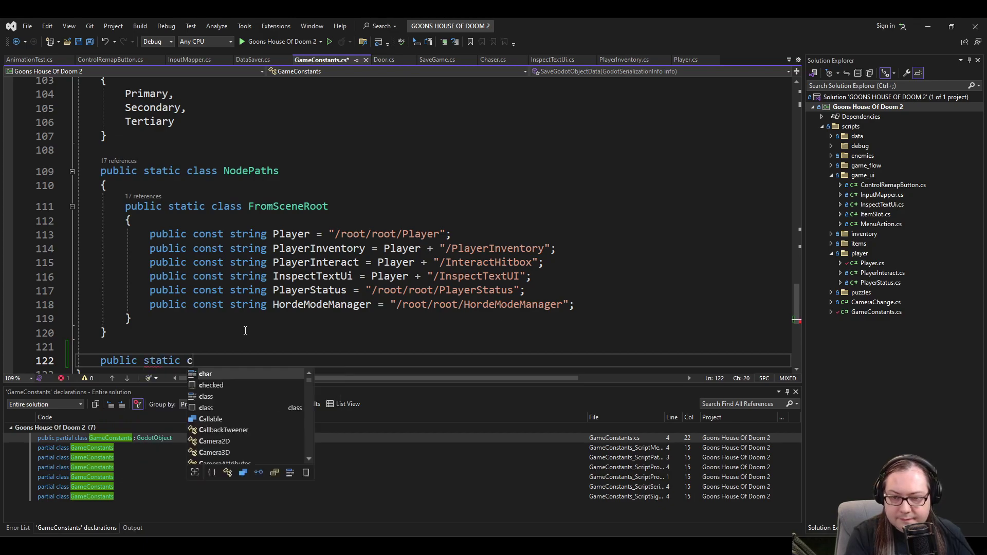
key("ctrl+shift+Left")
key("ctrl+shift+Left")
key("ctrl+shift+Left")
key("ctrl+shift+Left")
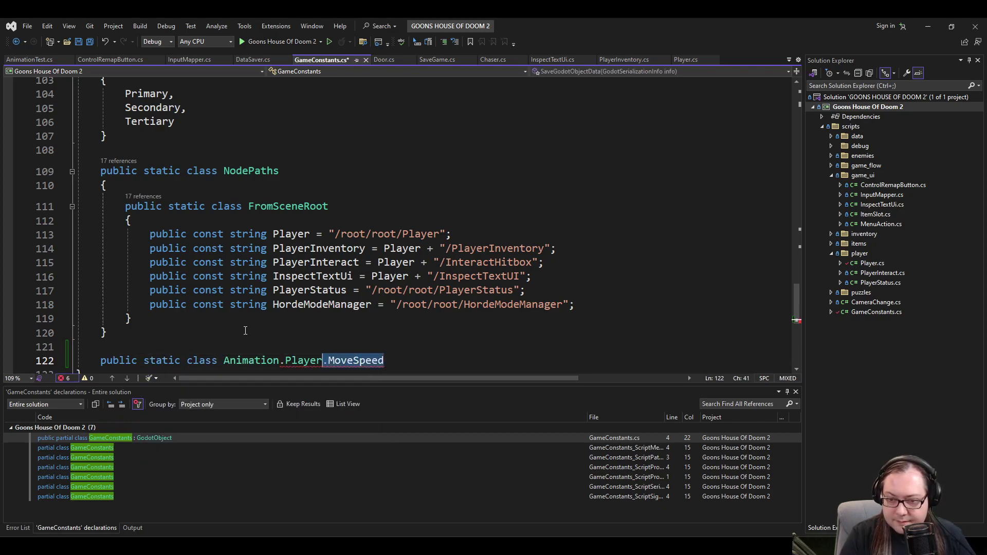
key("BackSpace")
type("{")
key("Return")
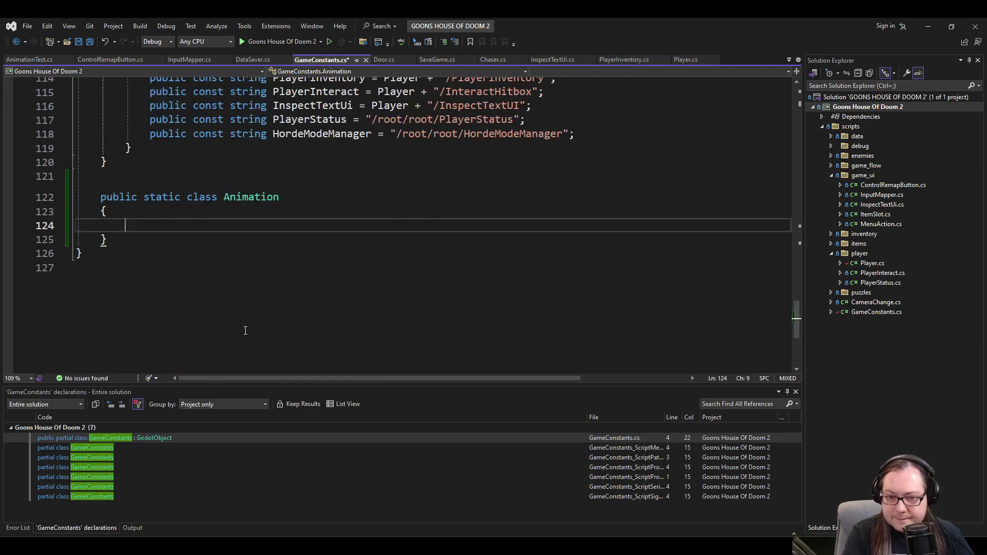
type("public static class Player.MoveSpeed")
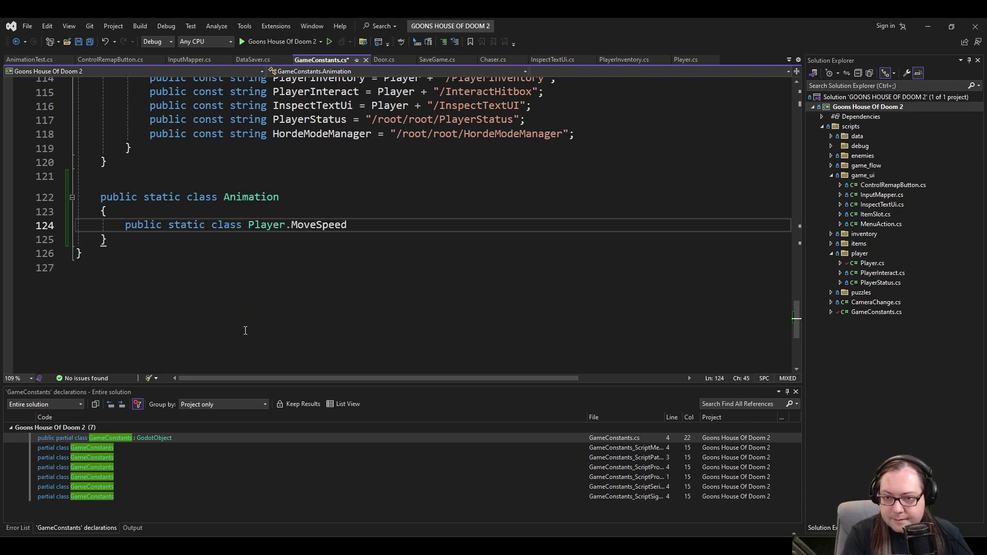
key("ctrl+shift+Left")
key("ctrl+shift+Left")
key("ctrl+c")
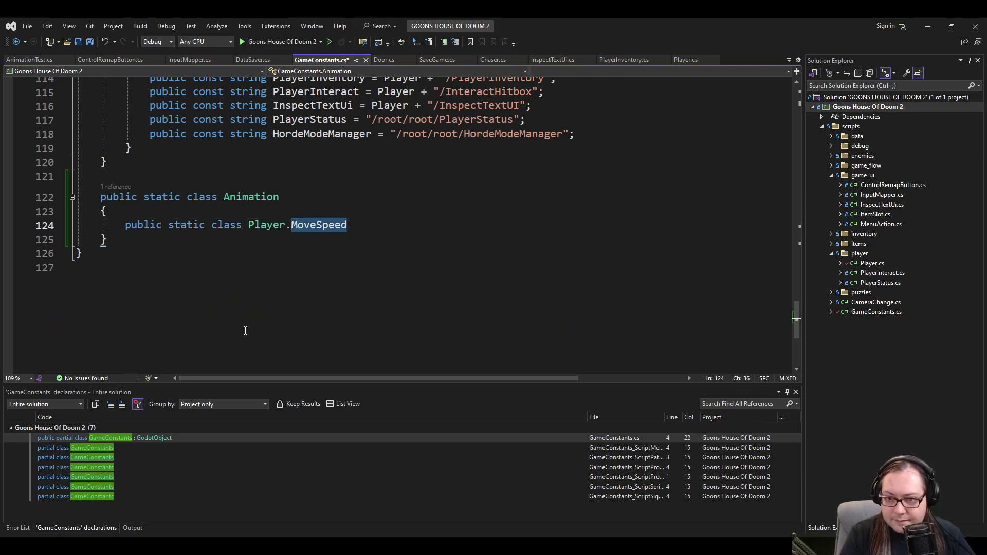
key("BackSpace")
type("{")
key("Return")
Add 'public const string MoveSpeed = ""' inside Player, save, and show AnimationTest.cs.
key("ctrl+v")
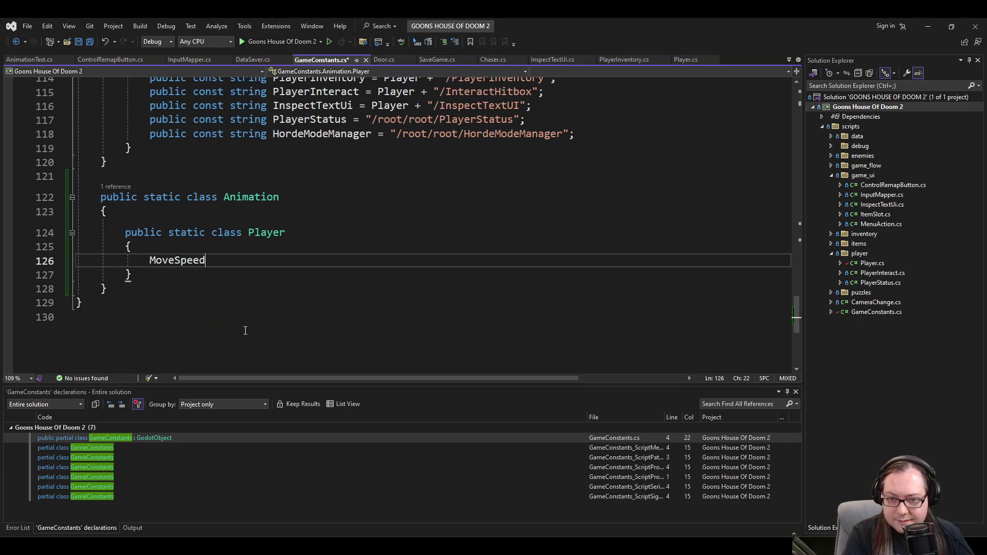
key("ctrl+z")
type("public cons")
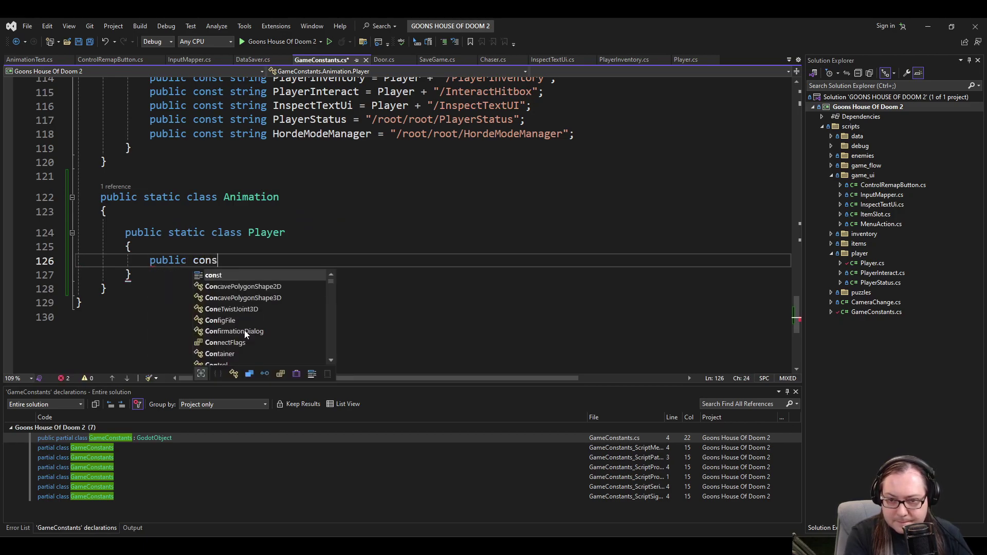
type("t string MoveSpeed = \"\"")
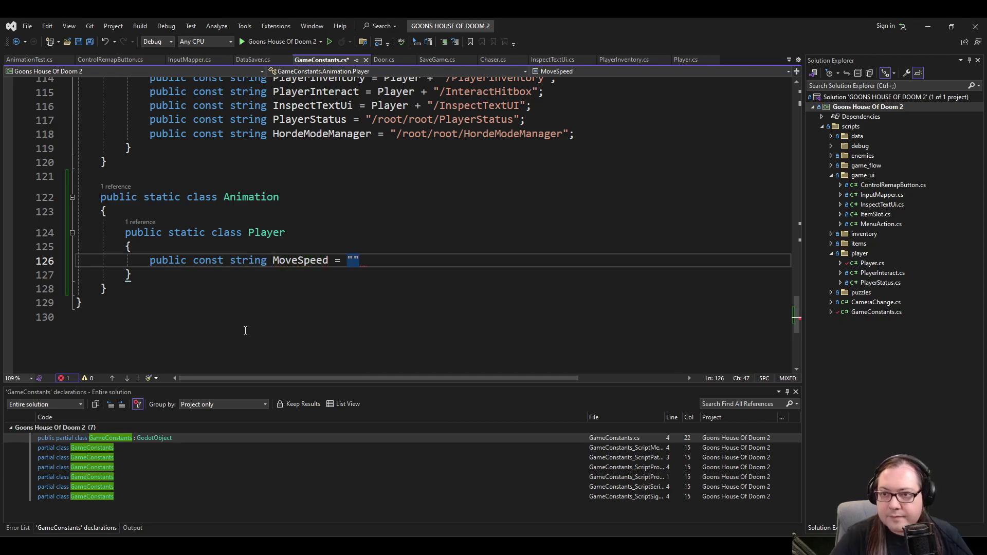
key("ctrl+s")
left_click(28, 60)
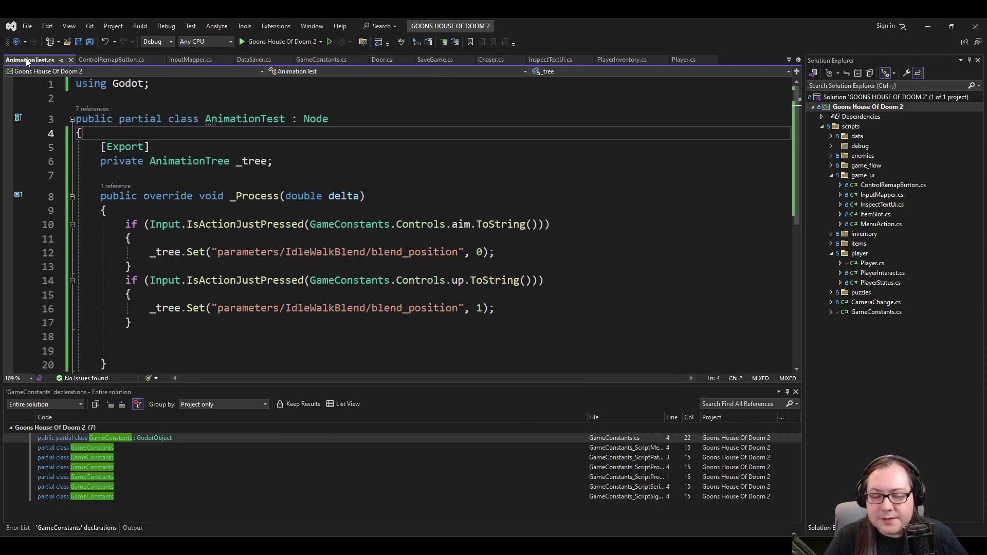
Replace line 12's parameter-path string literal with GameConstants.Animation.Player.MoveSpeed.
left_click(240, 255)
key("ctrl+Left")
key("ctrl+shift+Right")
key("ctrl+shift+Right")
key("ctrl+shift+Right")
key("ctrl+shift+Right")
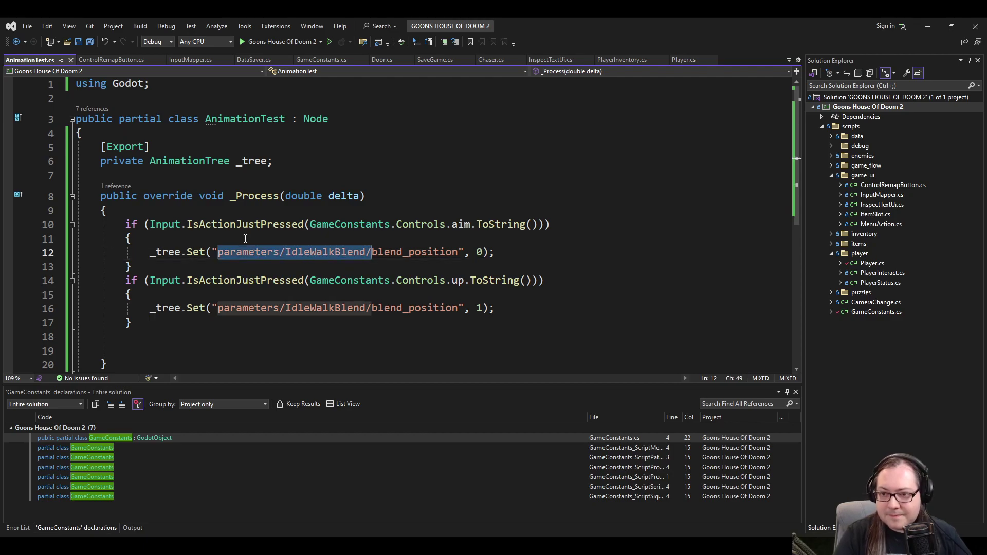
key("ctrl+shift+Right")
key("BackSpace")
key("Delete")
key("BackSpace")
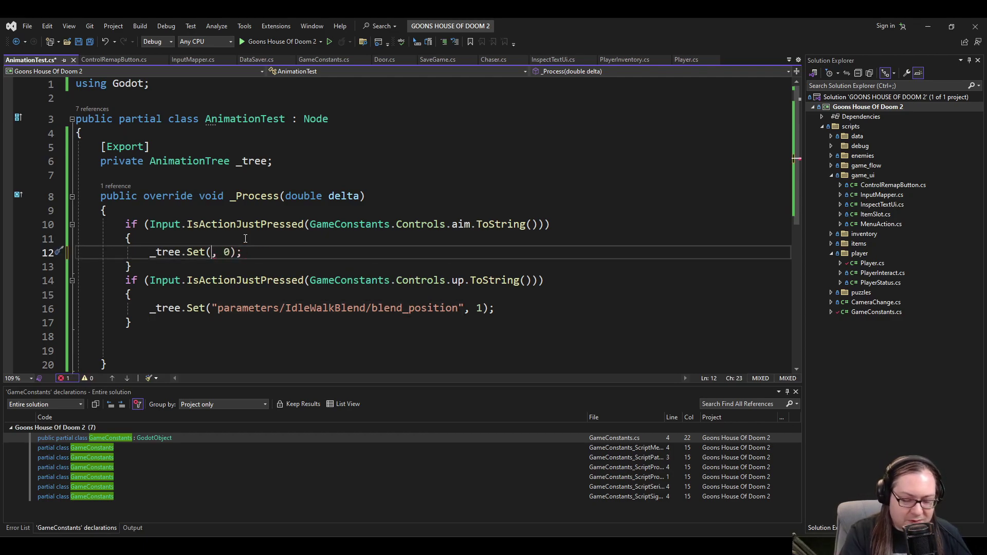
type("GameConstants")
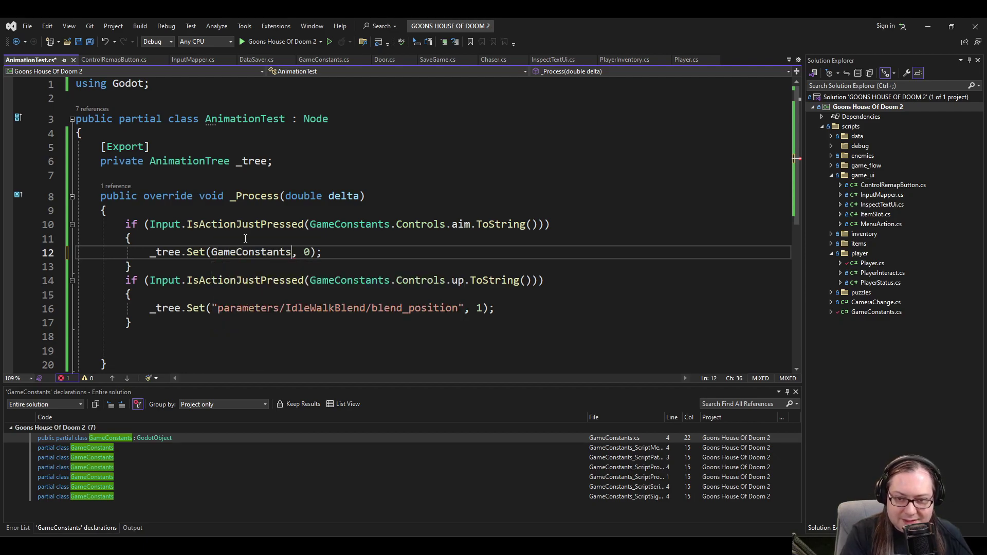
type(".Animation")
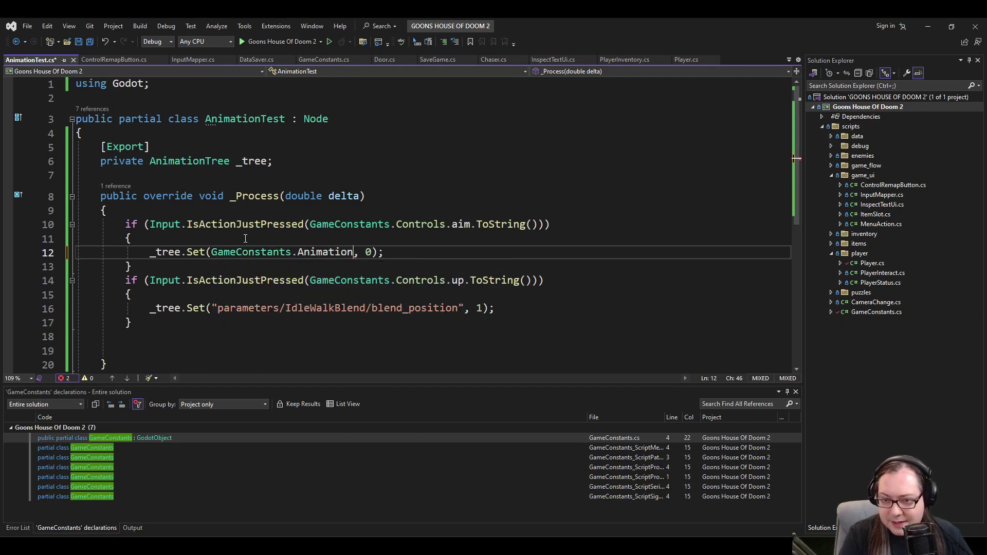
type(".Player.")
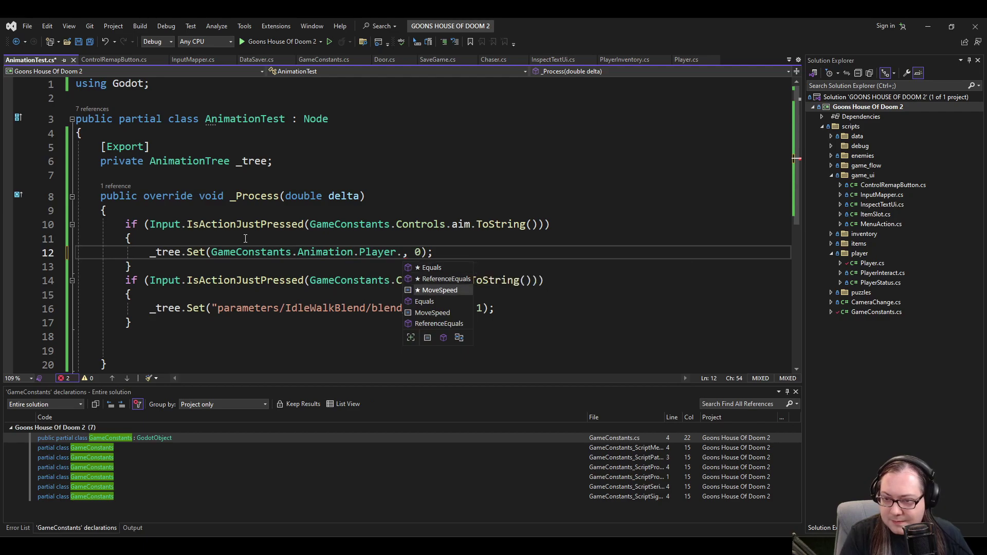
key("Tab")
key("End")
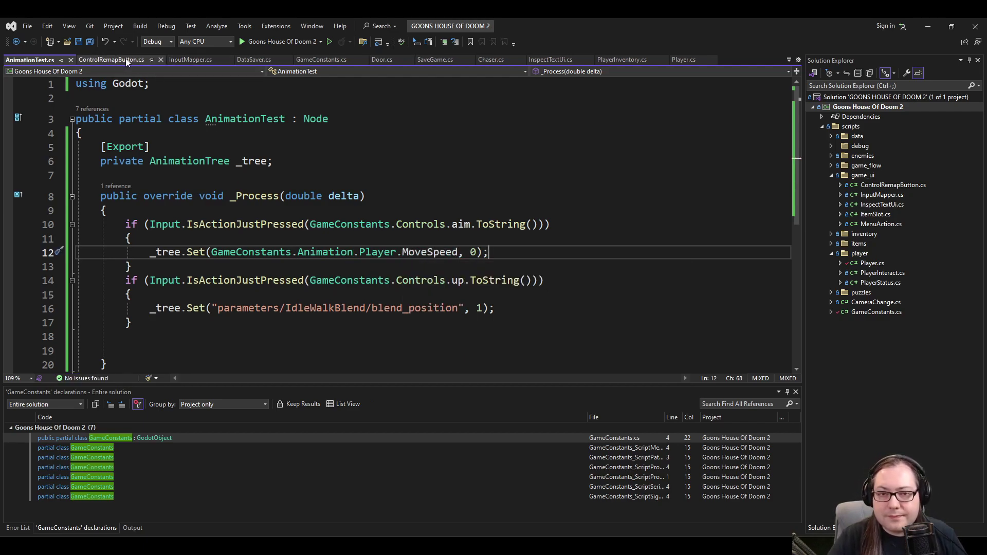
left_click(321, 59)
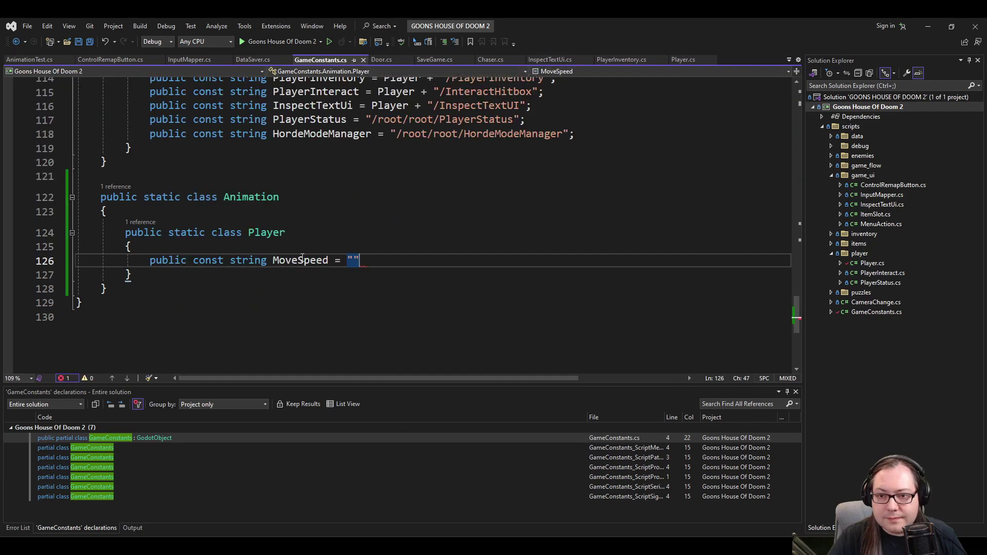
Set MoveSpeed's value to "parameters/IdleWalkBlend/blend_position" and end the line with a semicolon.
type("\"parameters/IdleWalkBlend/blend_position\"")
type(";")
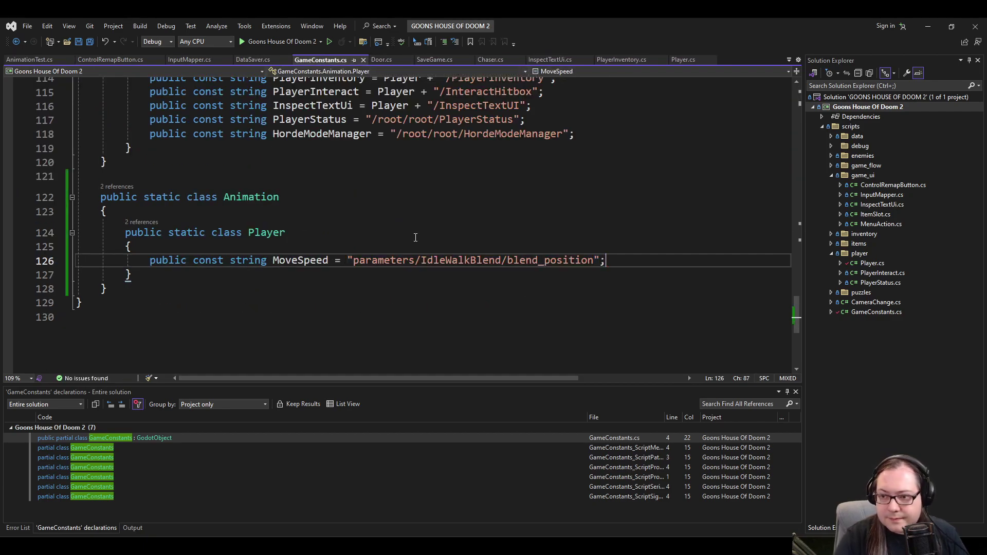
key("alt+Tab")
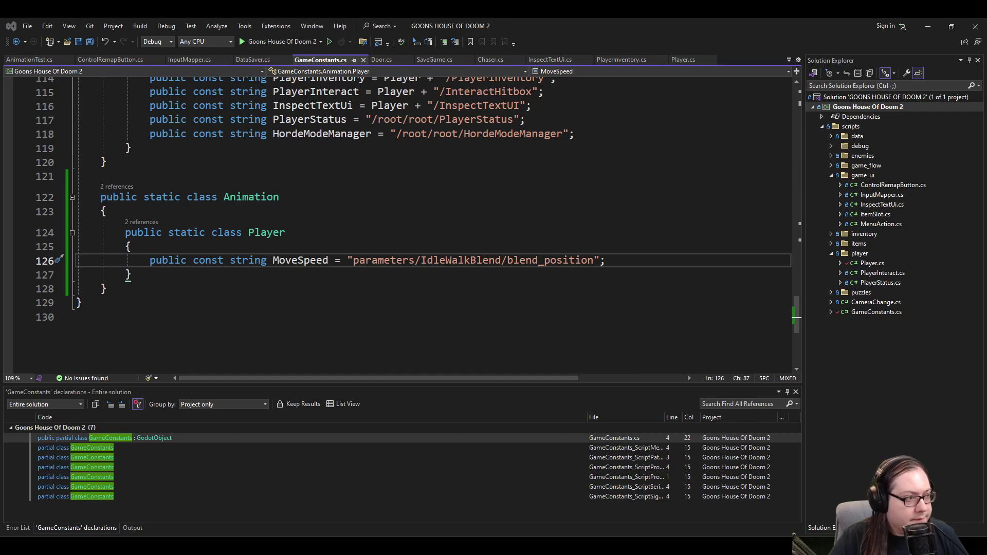
left_click(294, 257)
Look over the Animation class in GameConstants.cs, then return to AnimationTest.cs.
scroll(233, 253, "up", 5)
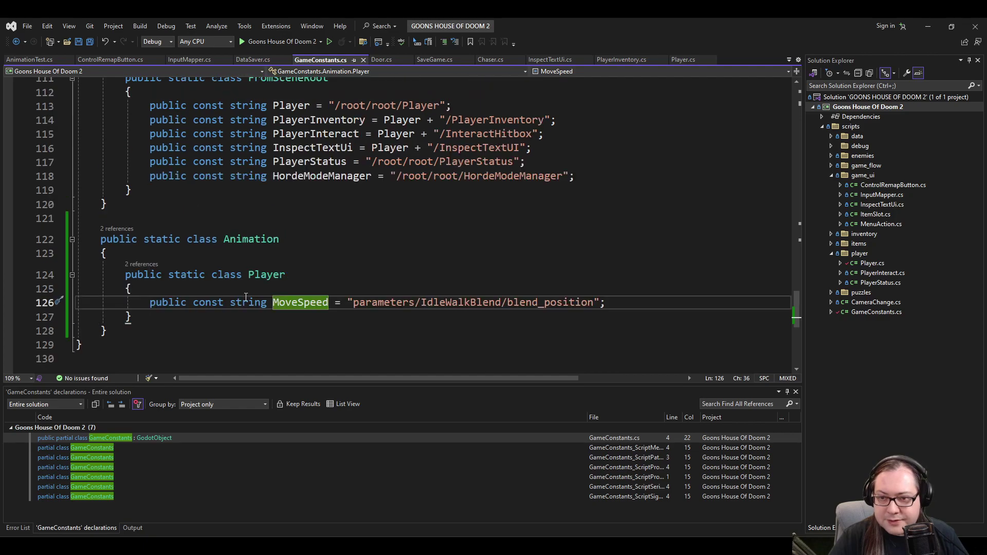
scroll(276, 276, "down", 5)
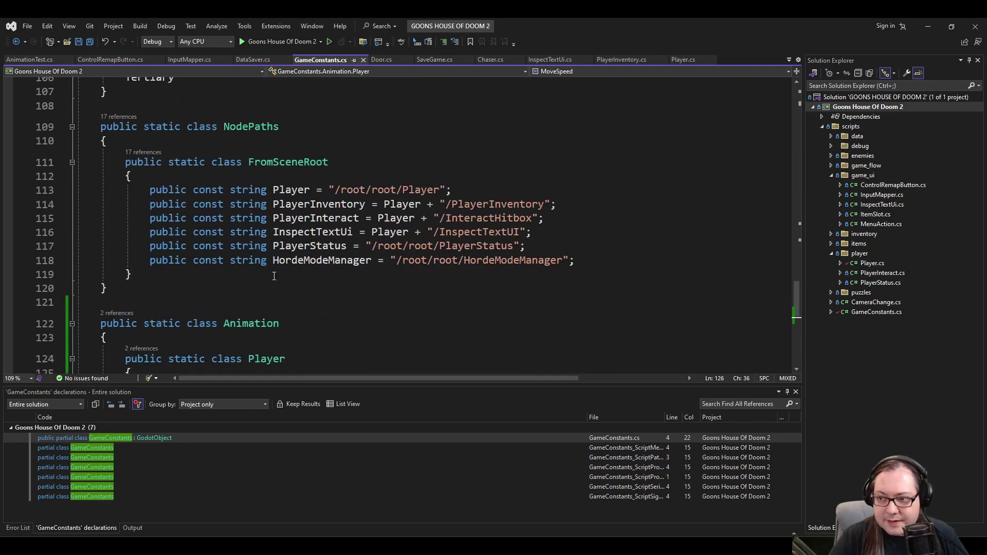
left_click(268, 222)
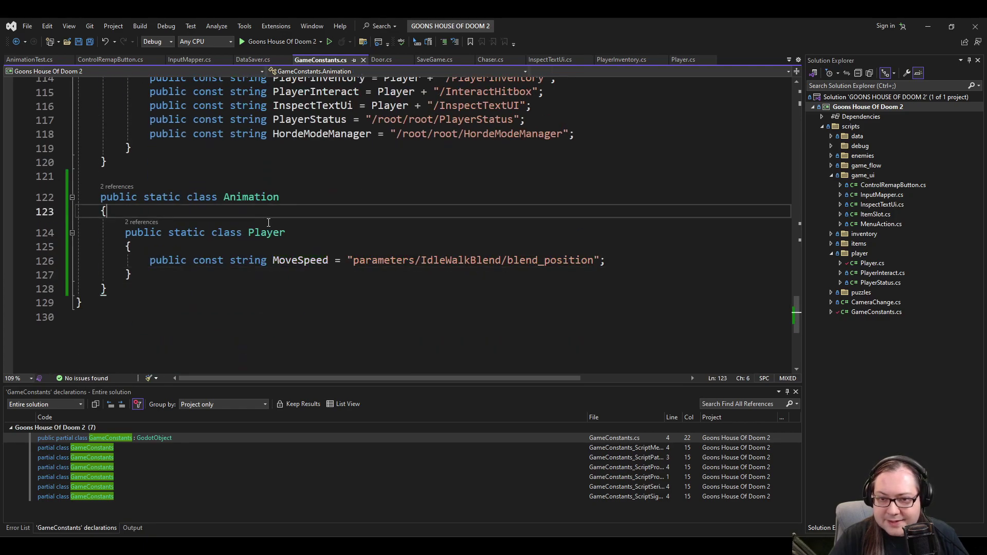
left_click(232, 179)
left_click(234, 211)
left_click(237, 179)
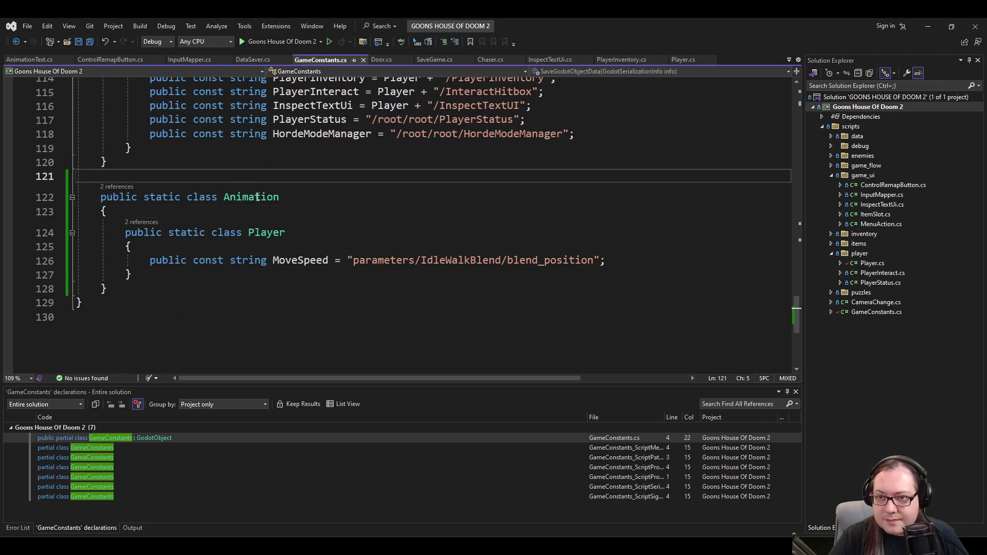
left_click(36, 60)
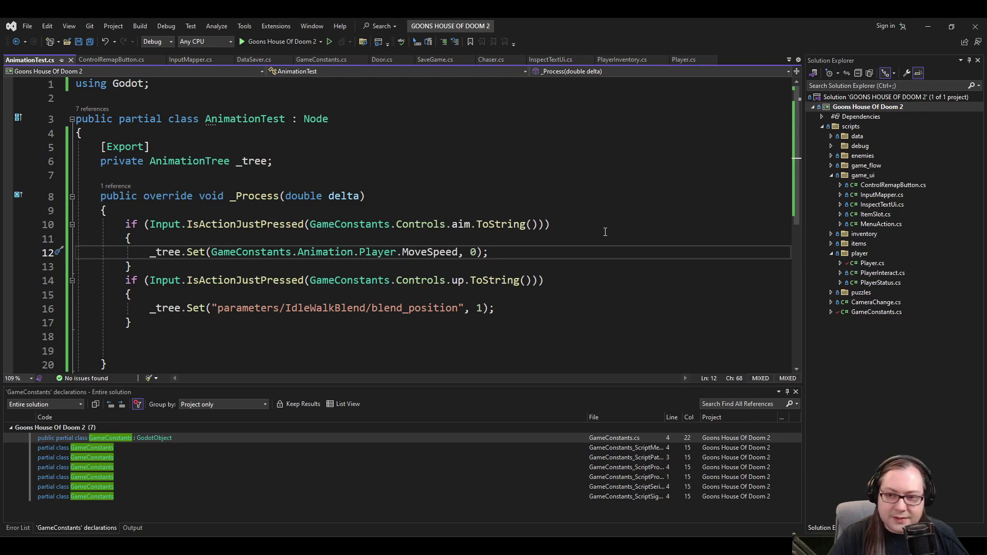
Copy GameConstants.Animation.Player.MoveSpeed and paste it over the line 16 string literal.
key("Left")
key("Left")
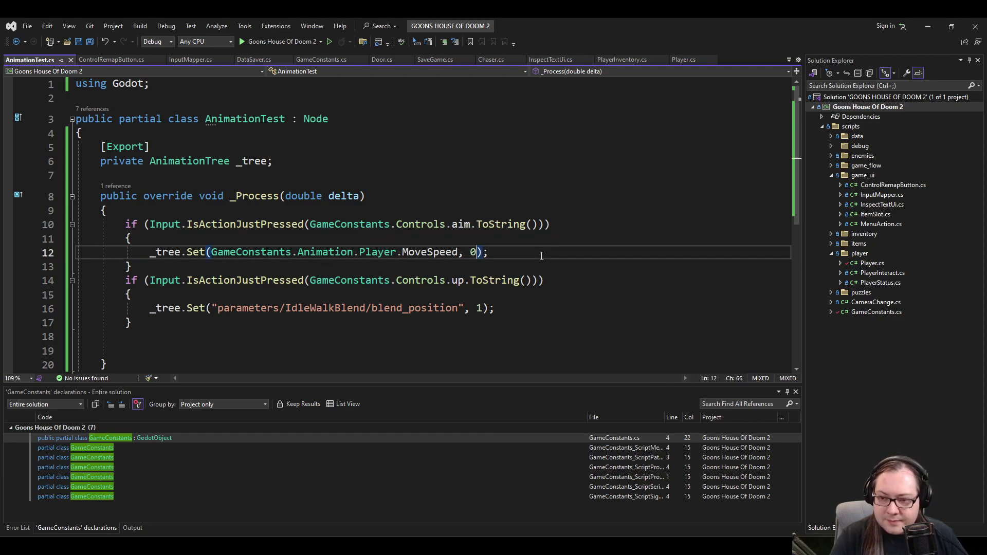
key("ctrl+Left")
key("ctrl+Left")
key("ctrl+shift+Left")
key("ctrl+shift+Left")
key("ctrl+shift+Left")
key("ctrl+shift+Left")
key("ctrl+shift+Left")
key("ctrl+shift+Left")
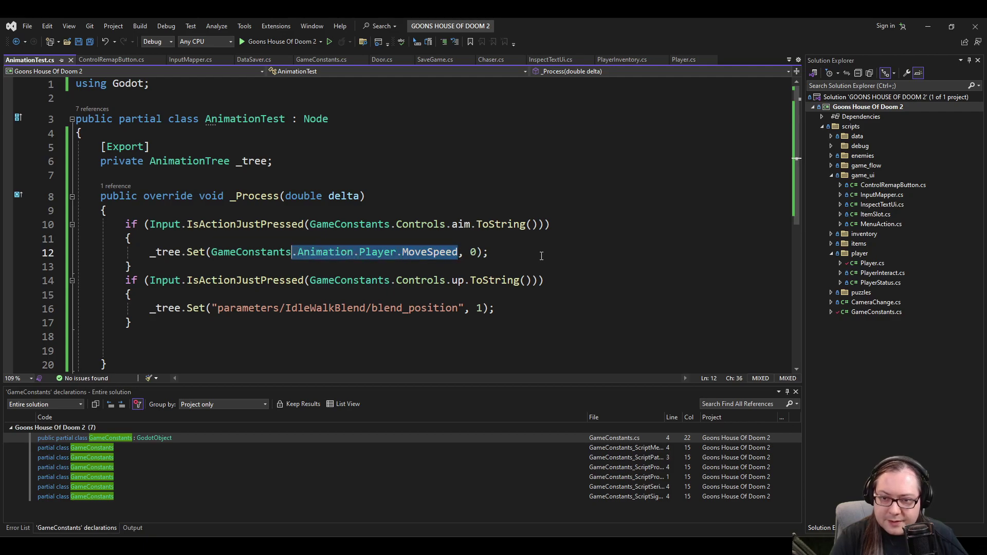
key("ctrl+shift+Left")
key("ctrl+c")
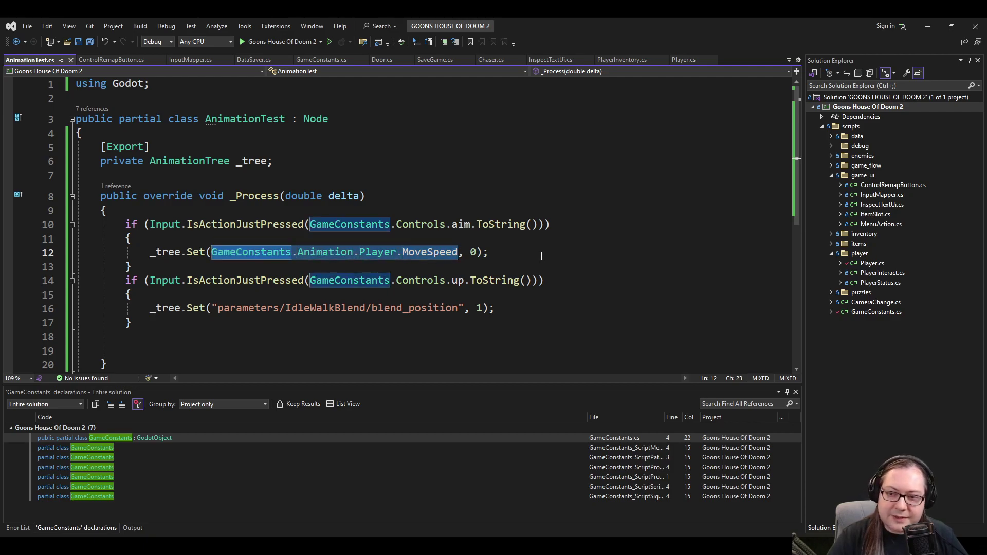
left_click(463, 308)
left_click(215, 308, "shift")
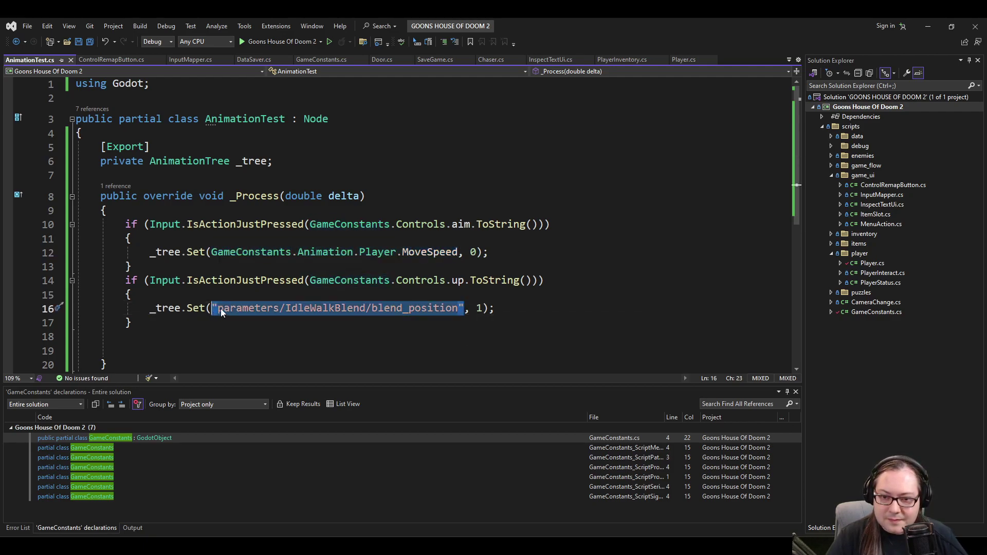
key("ctrl+v")
left_click(527, 312)
Remove the opening and closing braces from the first if statement.
left_click(498, 251)
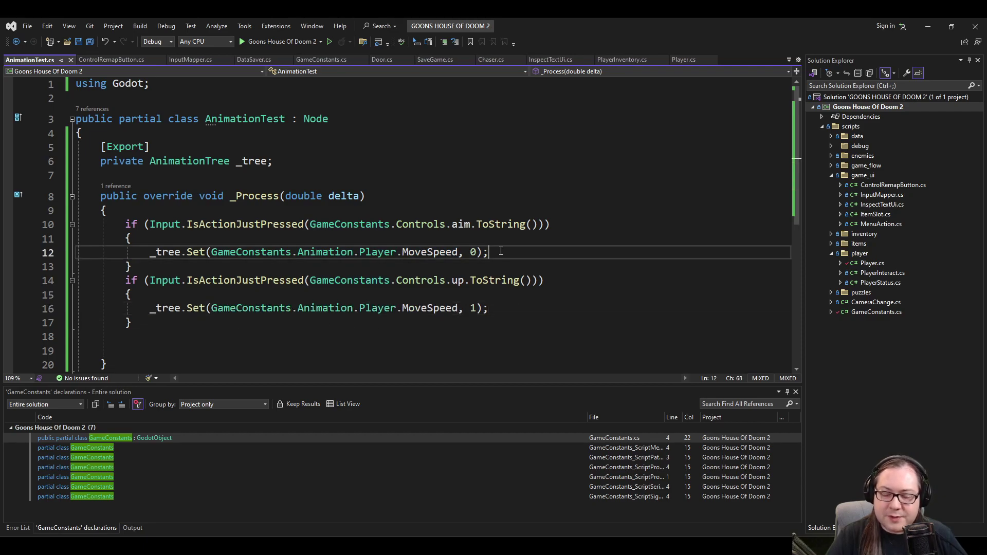
left_click(491, 239)
key("shift+Home")
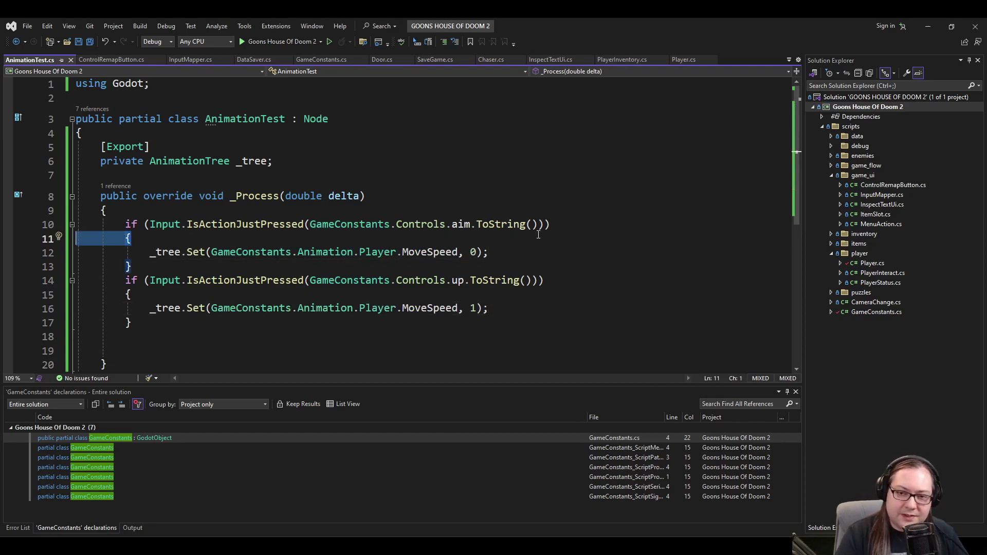
key("BackSpace")
key("BackSpace")
key("BackSpace")
key("BackSpace")
key("Down")
key("Down")
key("shift+Home")
key("BackSpace")
key("BackSpace")
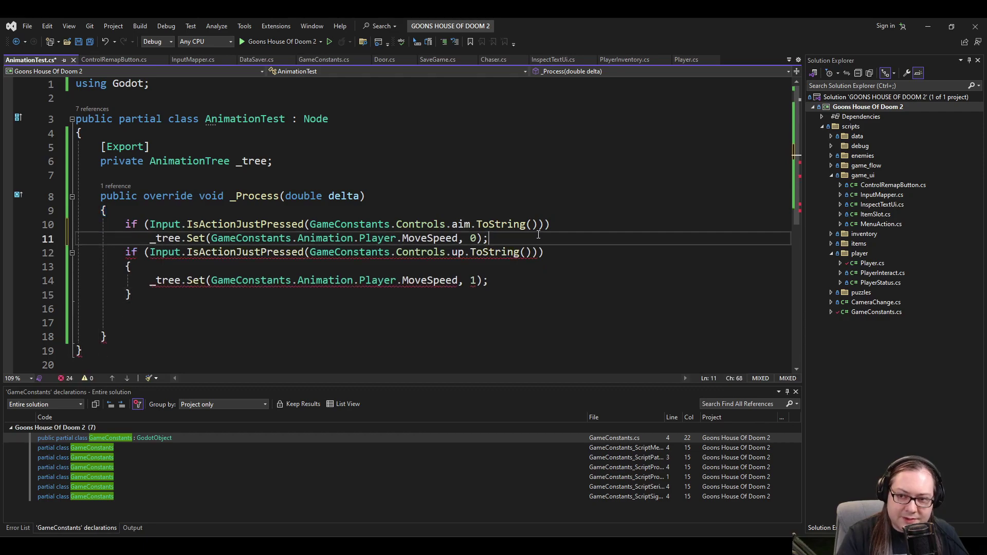
Remove the second if statement's braces and the leftover blank lines.
key("Down")
key("Down")
key("shift+Home")
key("BackSpace")
key("BackSpace")
key("Down")
key("Down")
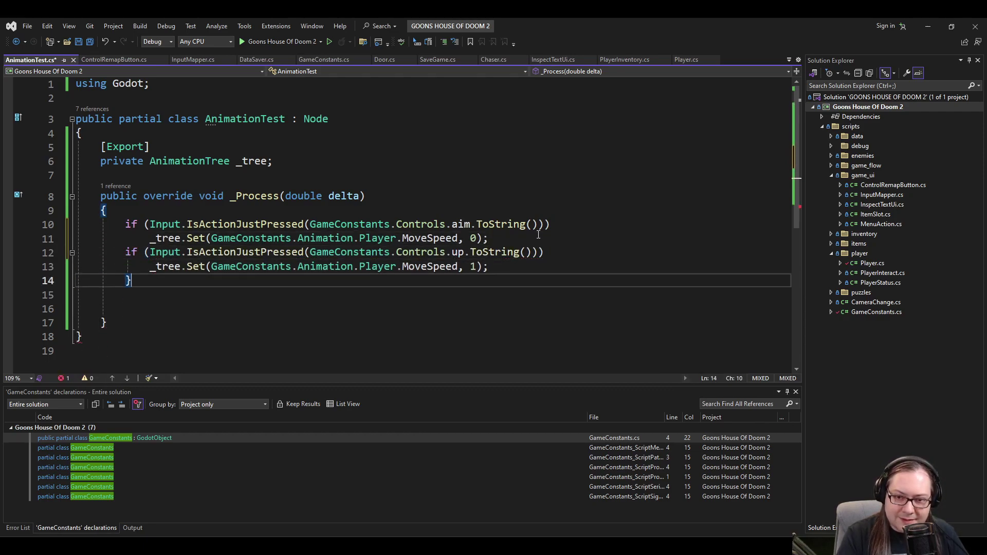
key("shift+Home")
key("BackSpace")
key("BackSpace")
key("Down")
key("Down")
key("shift+Home")
key("BackSpace")
key("BackSpace")
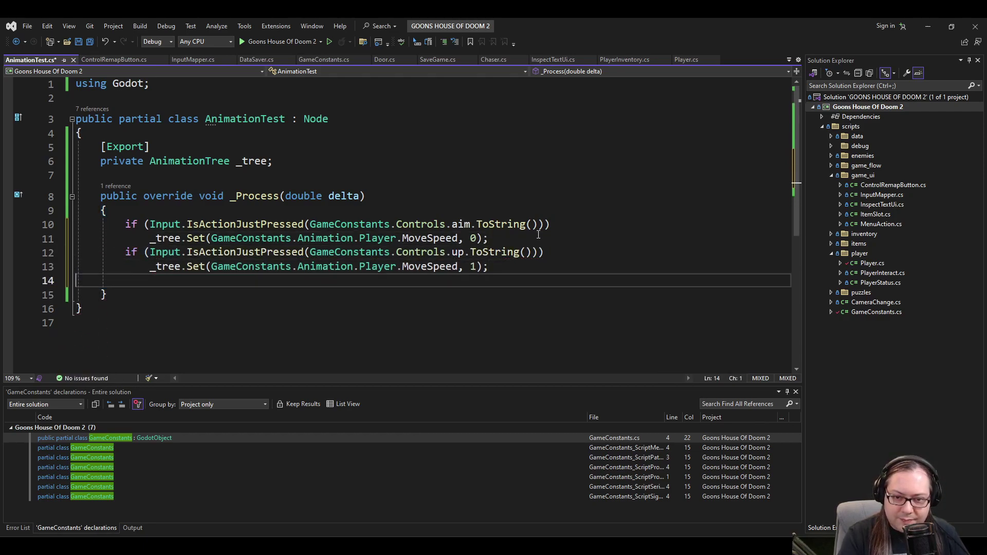
key("BackSpace")
left_click(360, 175)
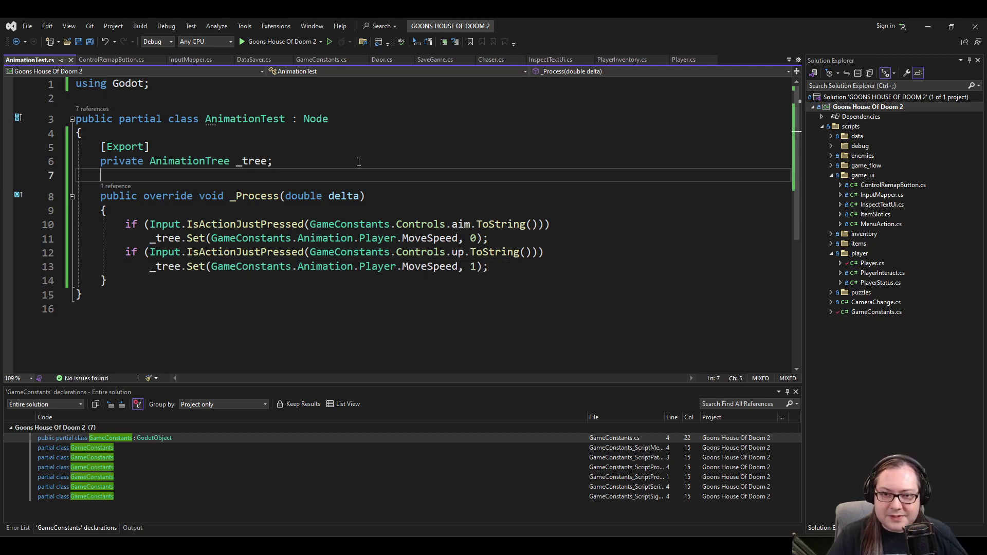
left_click(342, 147)
left_click(342, 136)
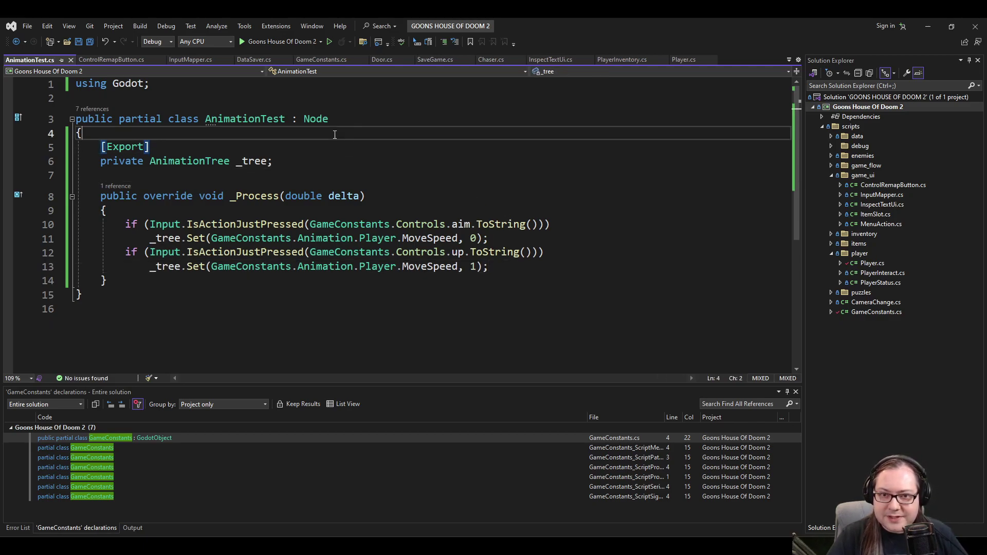
left_click(327, 103)
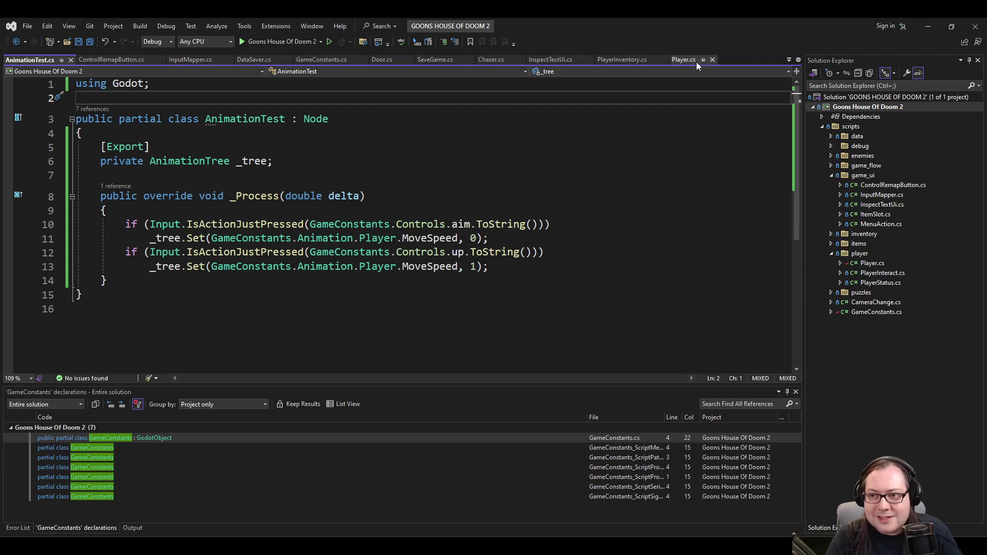
Browse through the ControlRemapButton.cs and InspectTextUi.cs scripts, dismissing the line endings prompt.
left_click(115, 61)
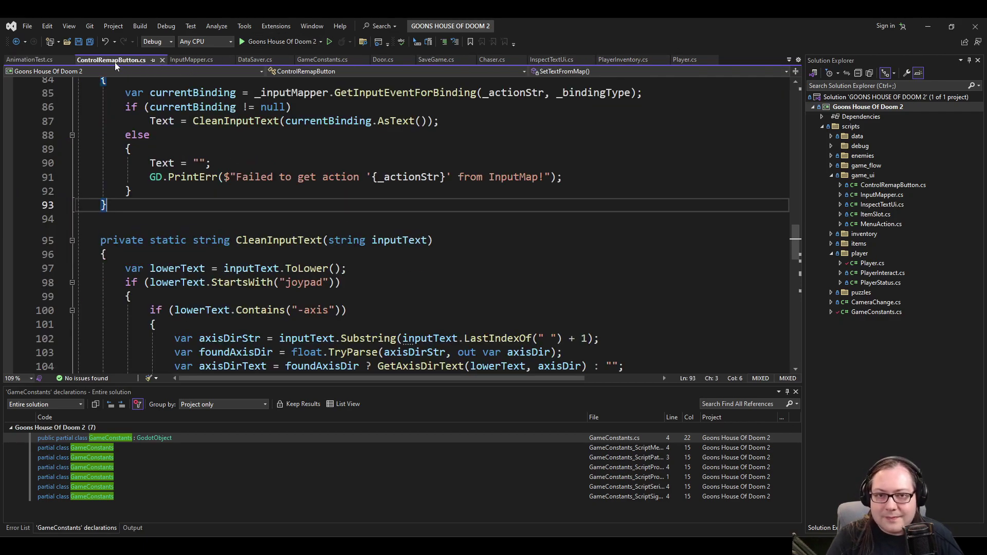
left_click(560, 59)
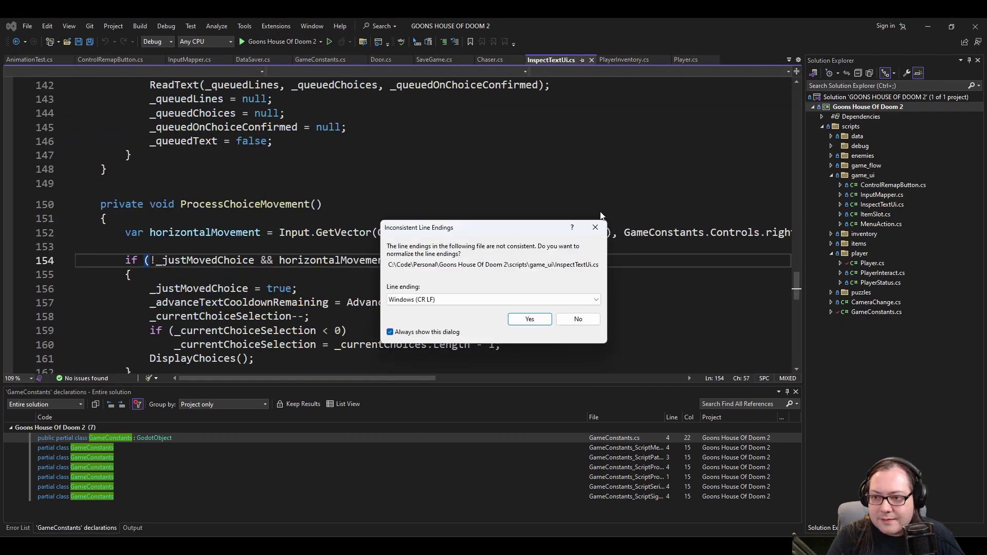
left_click(596, 227)
In Player.cs, inspect the playerMovePercent calculation and the MoveSpeed and SPEED values.
left_click(685, 59)
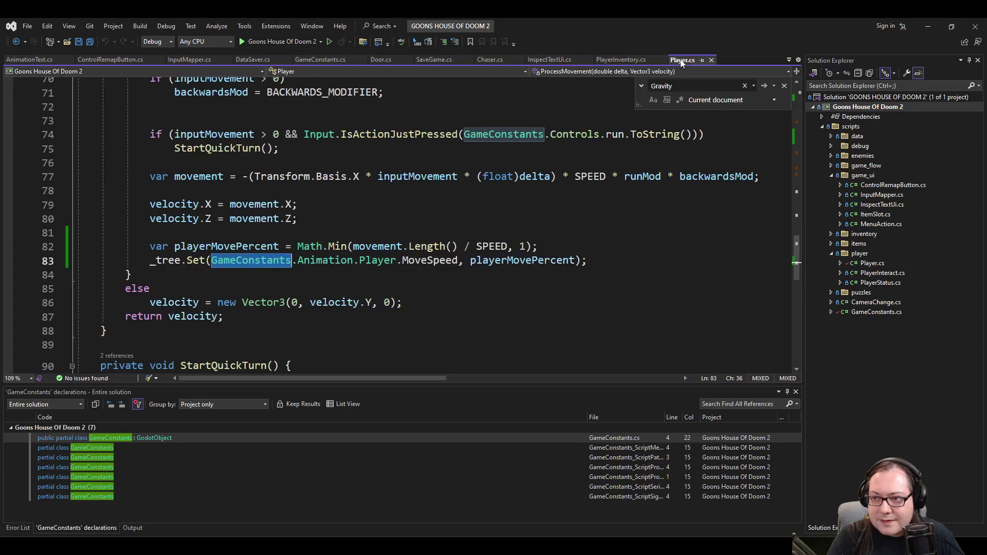
left_click(480, 267)
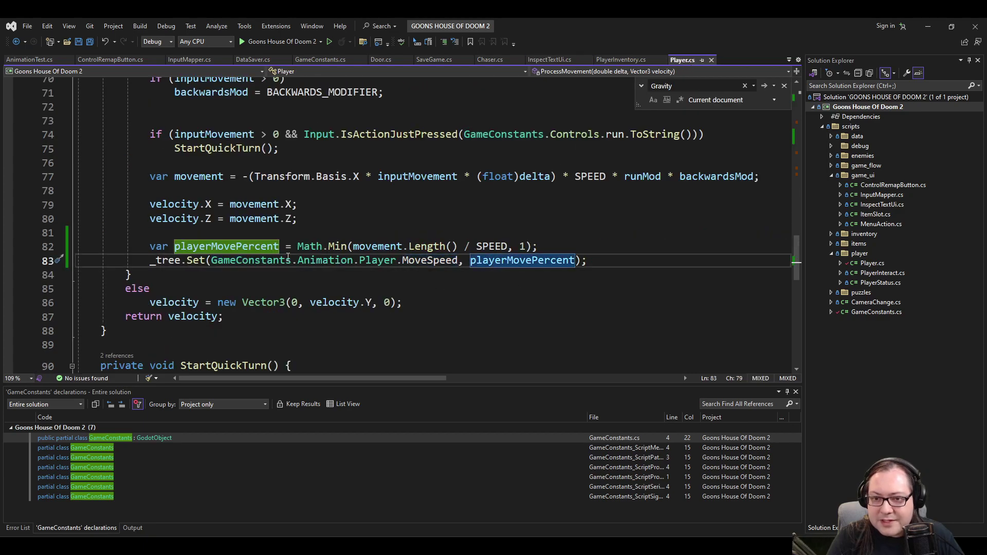
left_click(182, 260)
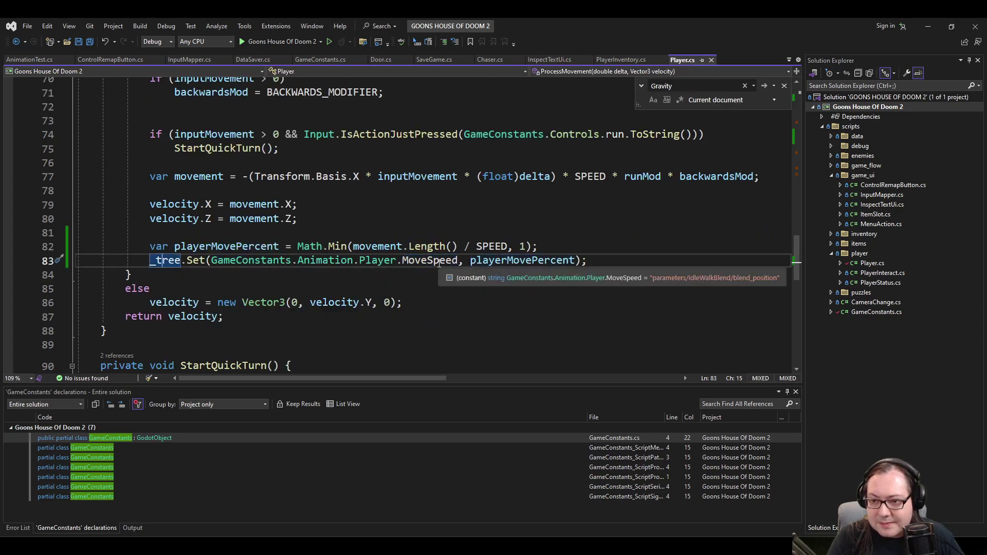
left_click(540, 246)
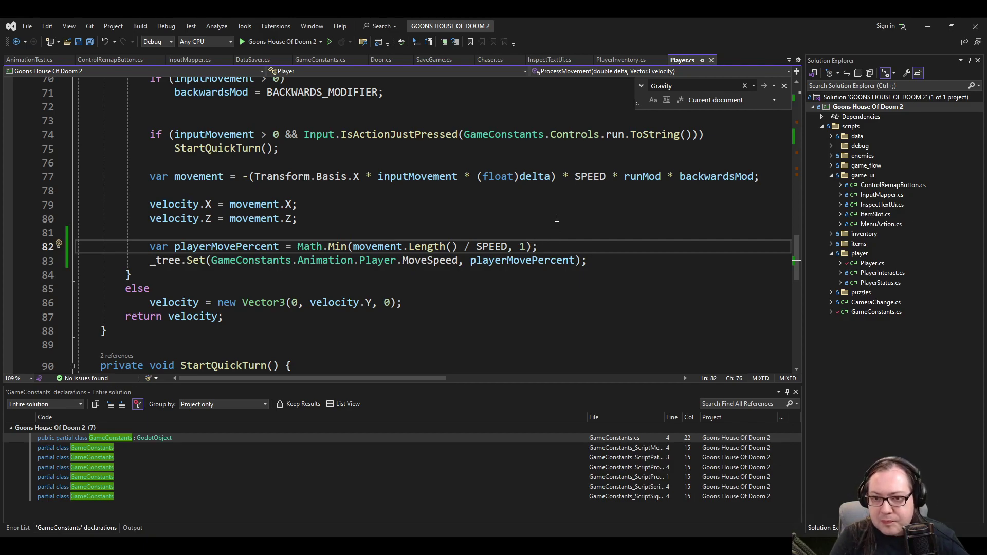
mouse_move(510, 247)
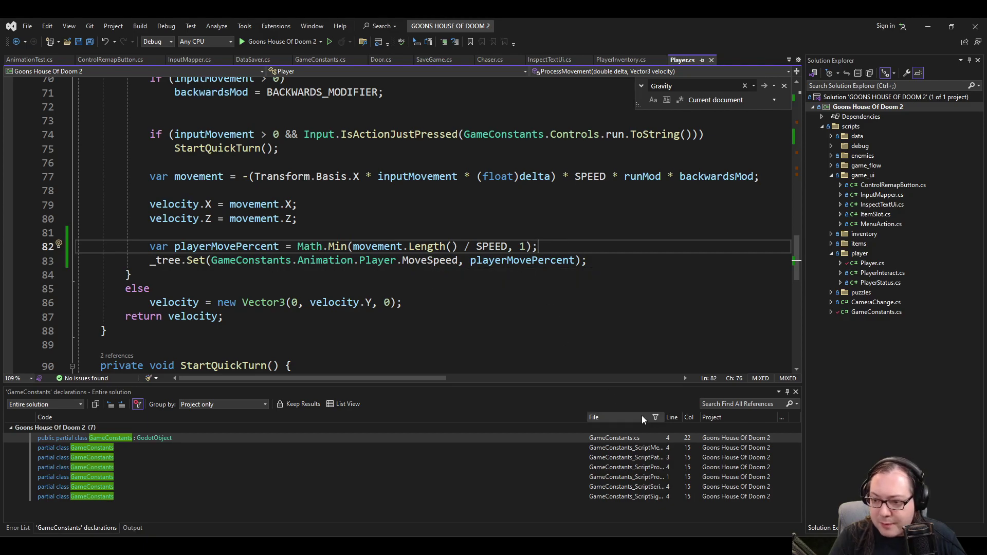
key("alt+Tab")
Run the project, walk the character left and right, then close the game.
middle_click_drag(461, 301, 545, 282)
left_click(799, 41)
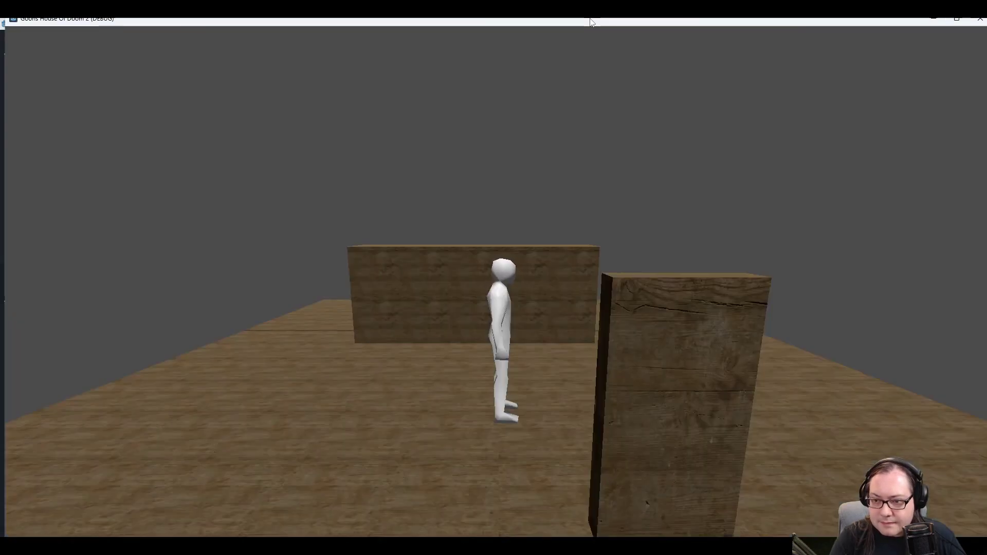
key("a")
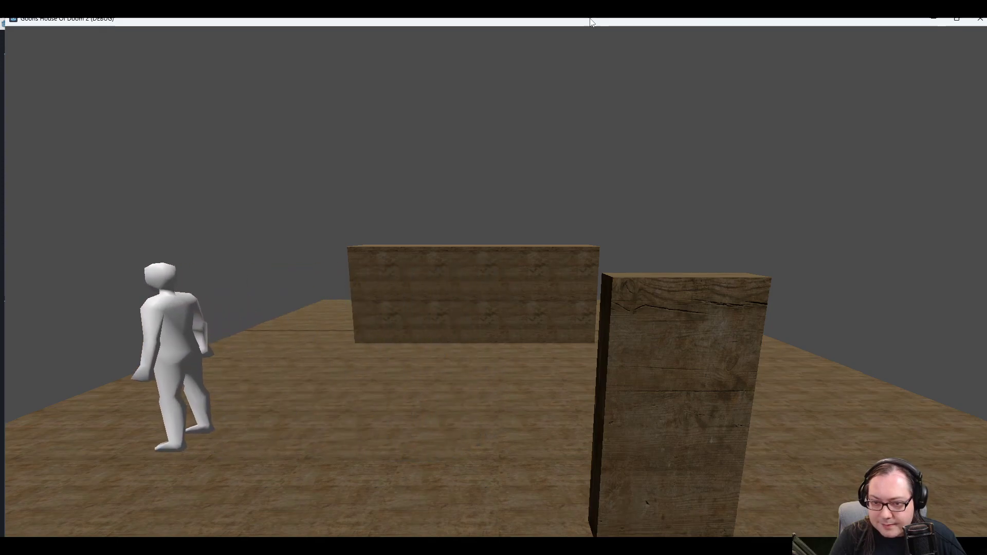
key("d")
key("alt+F4")
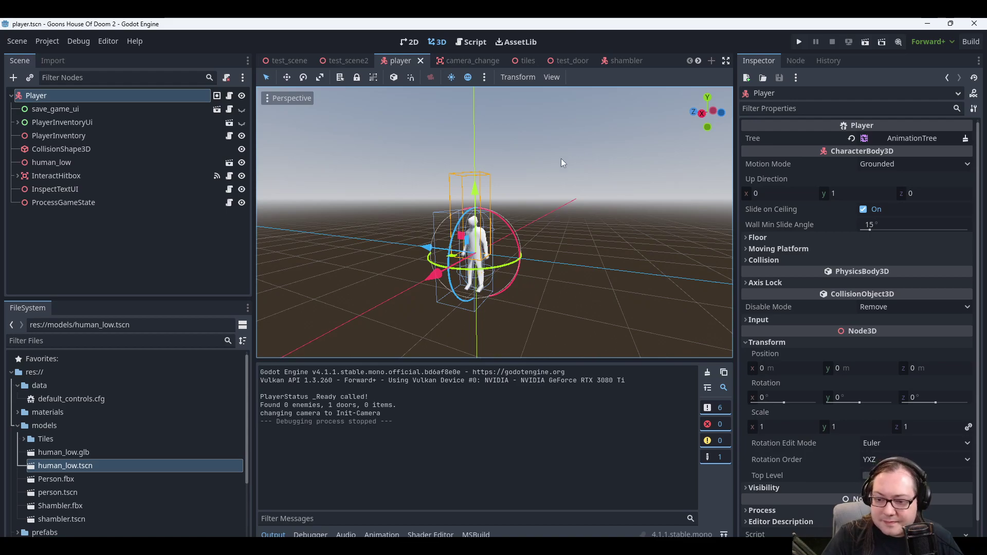
Add GD.Print($"PlayerMovePercent = {playerMovePercent}"); after the percent calculation and save Player.cs.
key("alt+Tab")
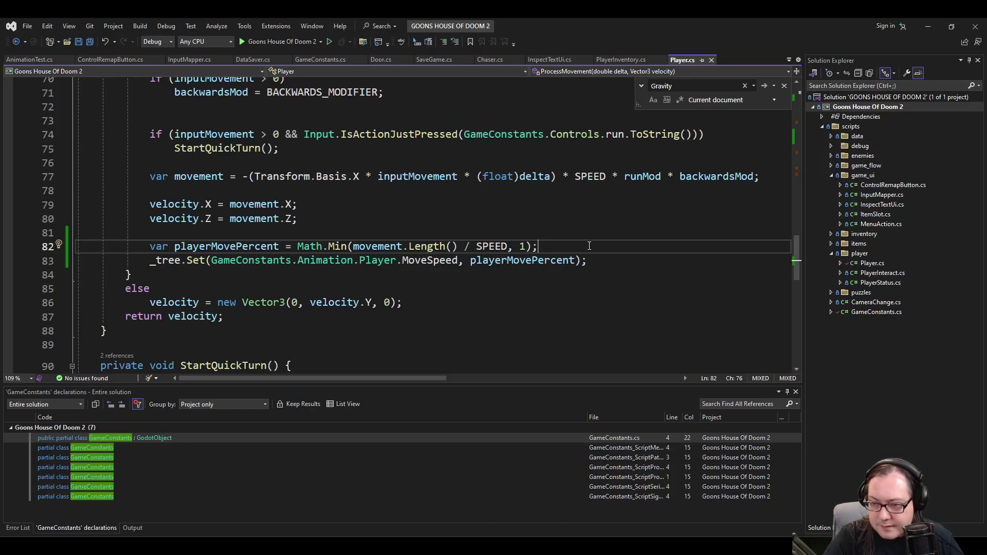
key("Return")
type("GD")
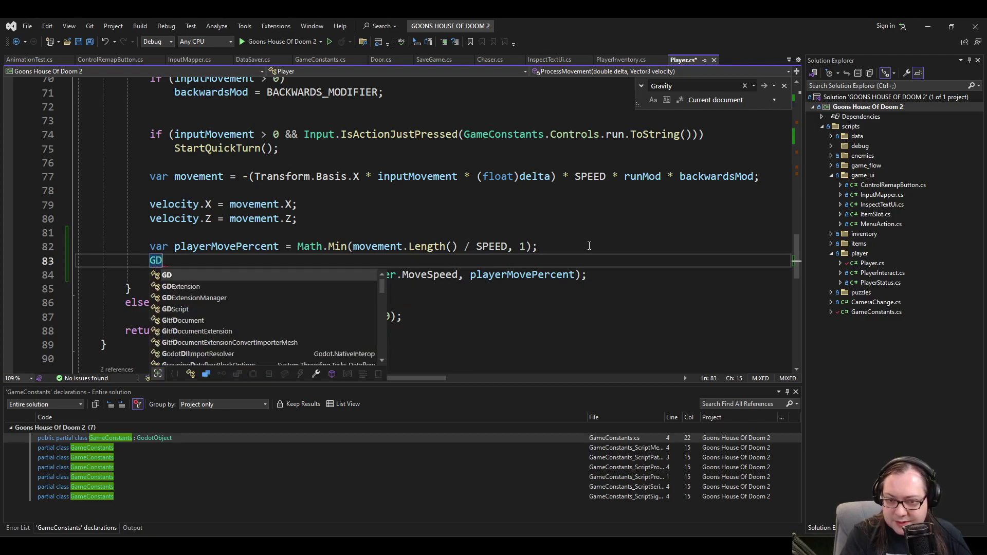
type(".Print")
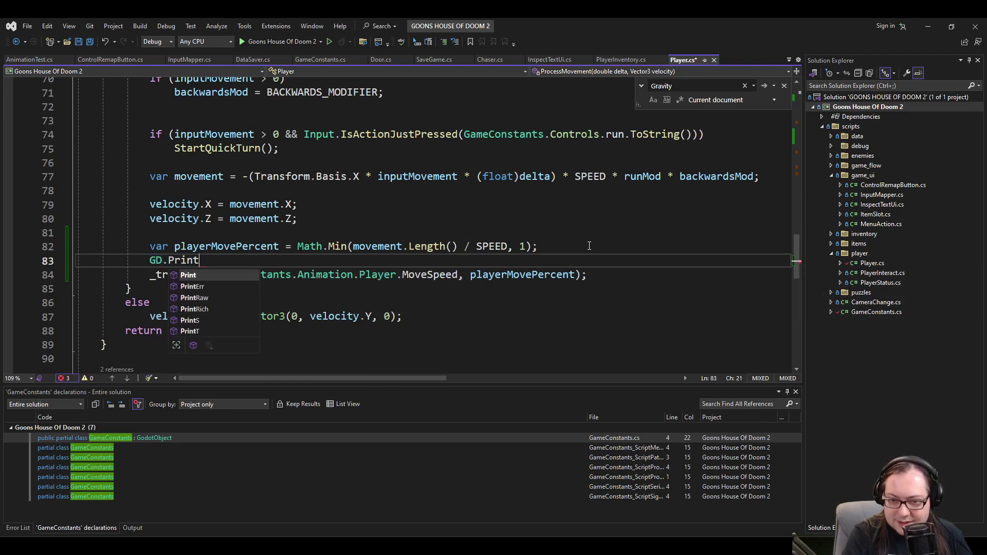
key("Escape")
type("($\"\"")
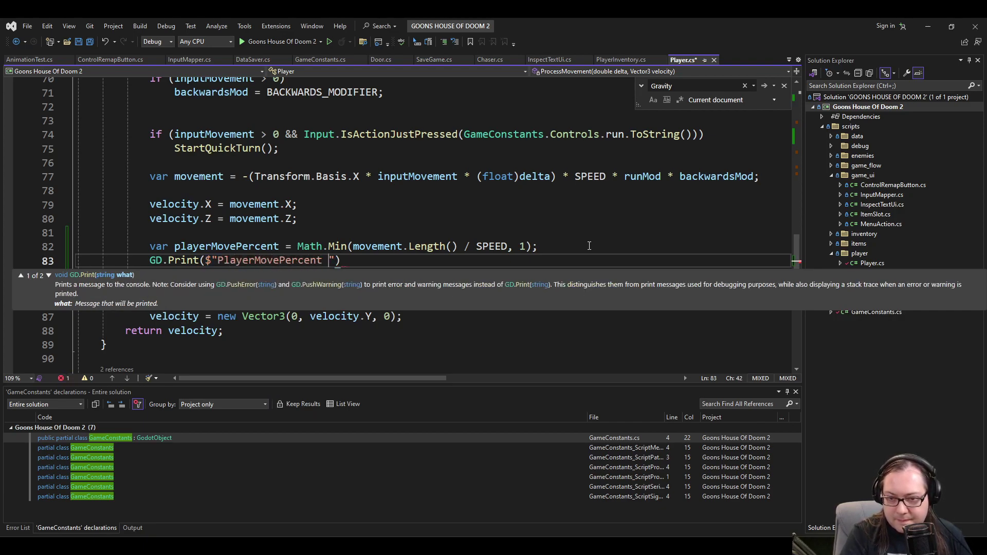
type("{")
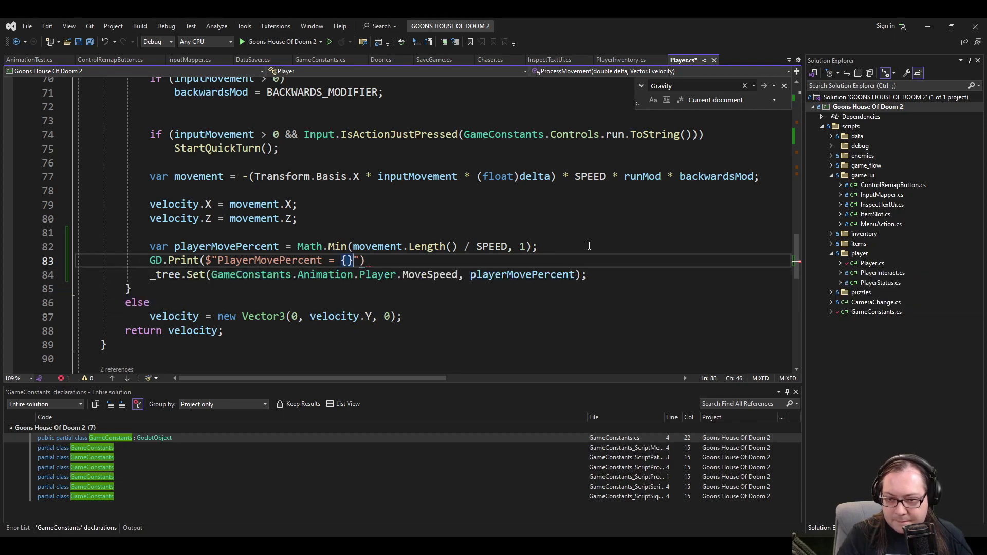
key("Left")
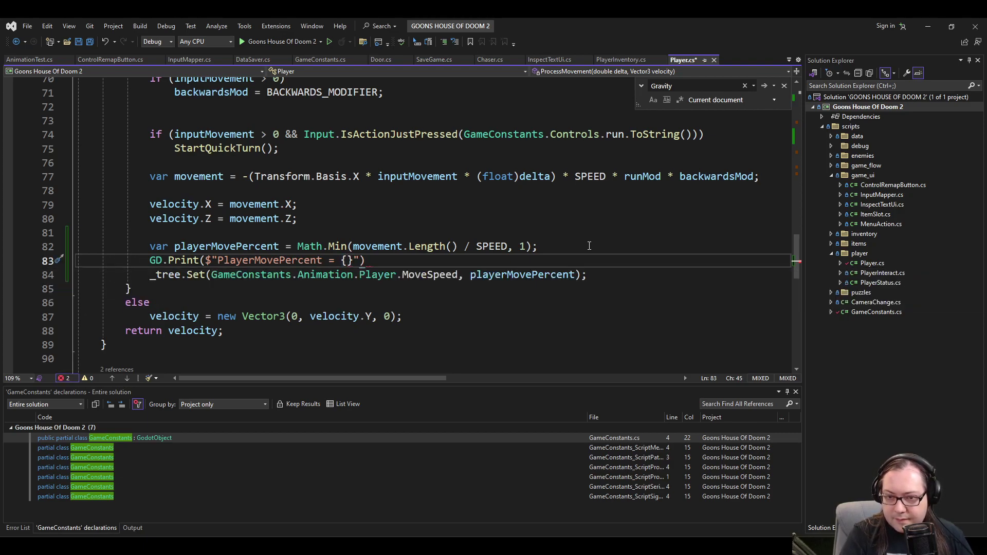
type("playerMovePercent}\");")
key("ctrl+s")
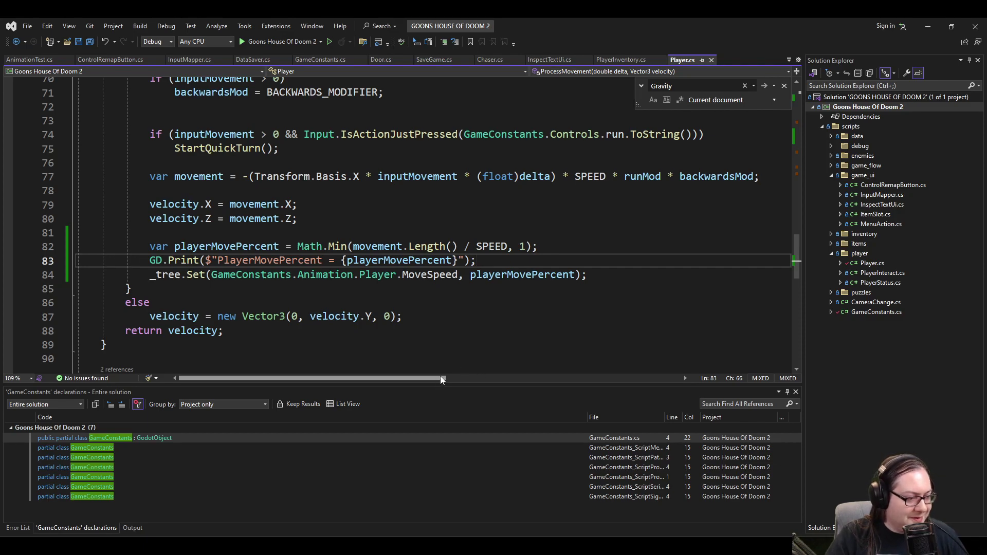
Run the game again, quit, and scroll the Output up to read the PlayerMovePercent values.
key("alt+Tab")
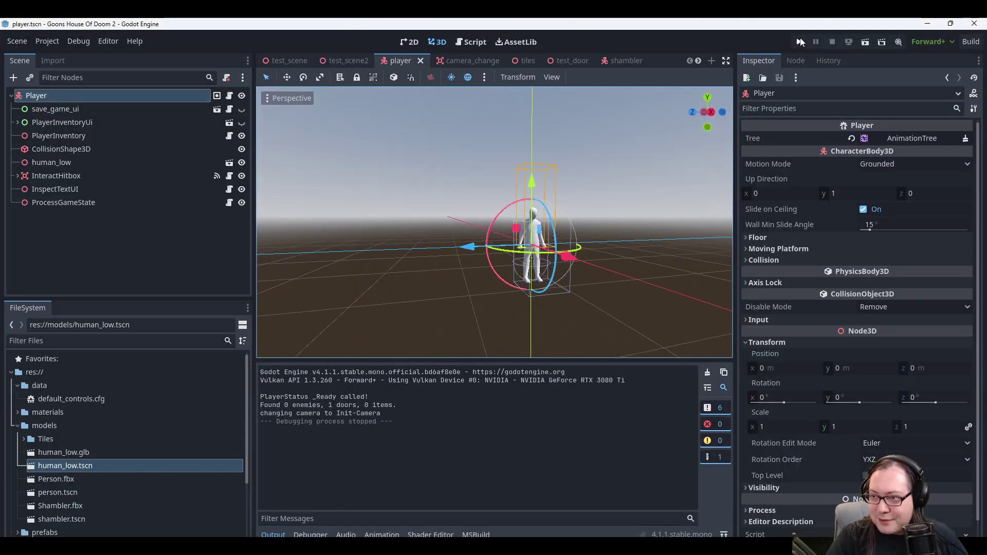
left_click(800, 42)
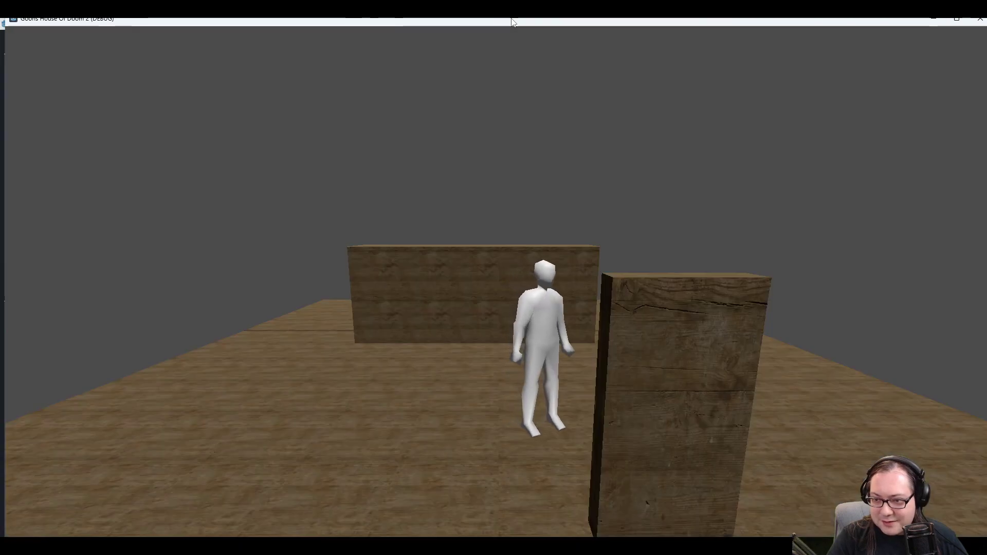
key("alt+F4")
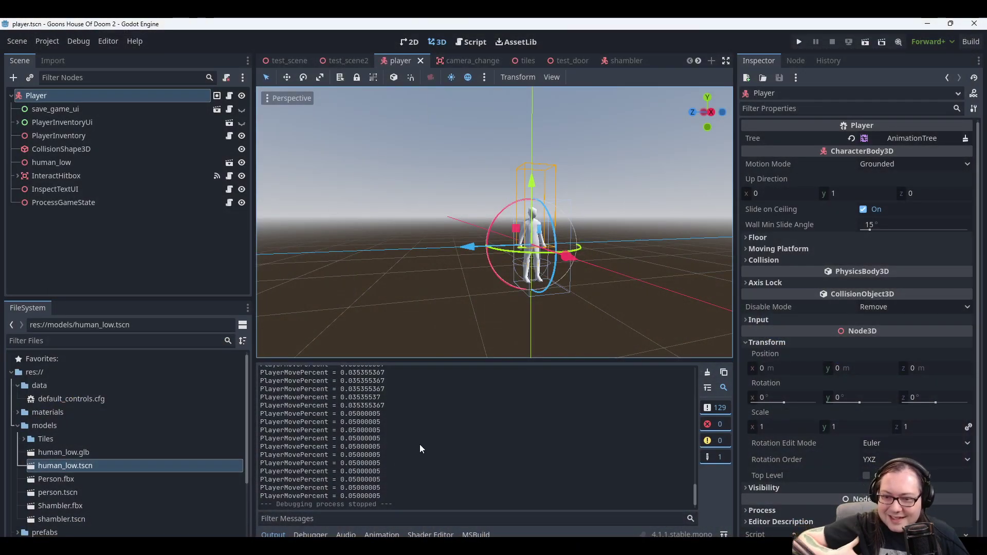
scroll(388, 423, "up", 6)
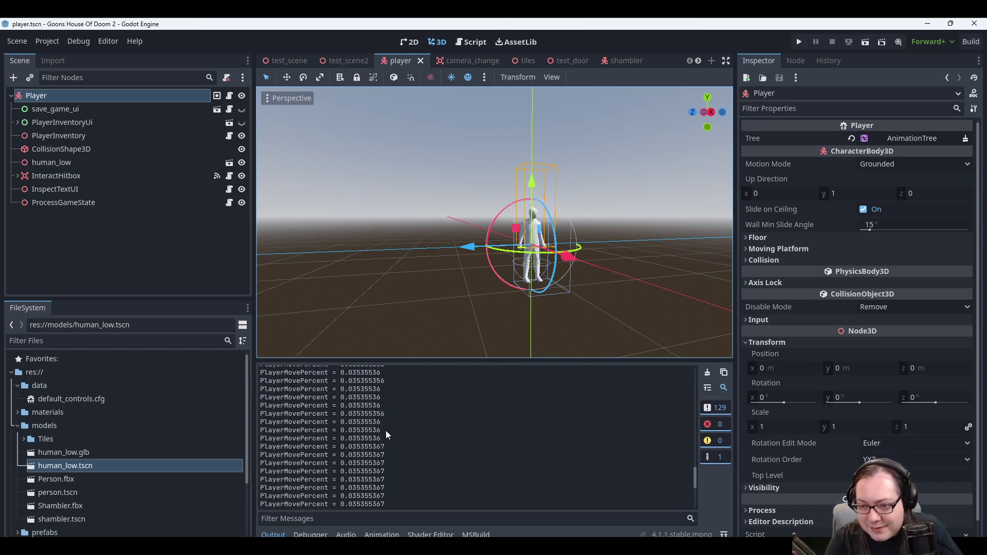
scroll(389, 456, "up", 10)
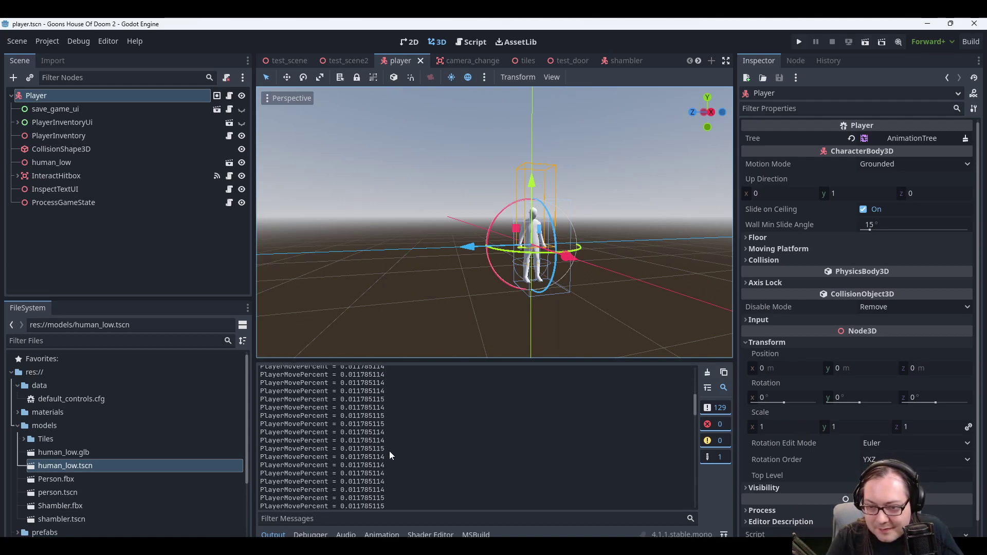
scroll(388, 448, "up", 2)
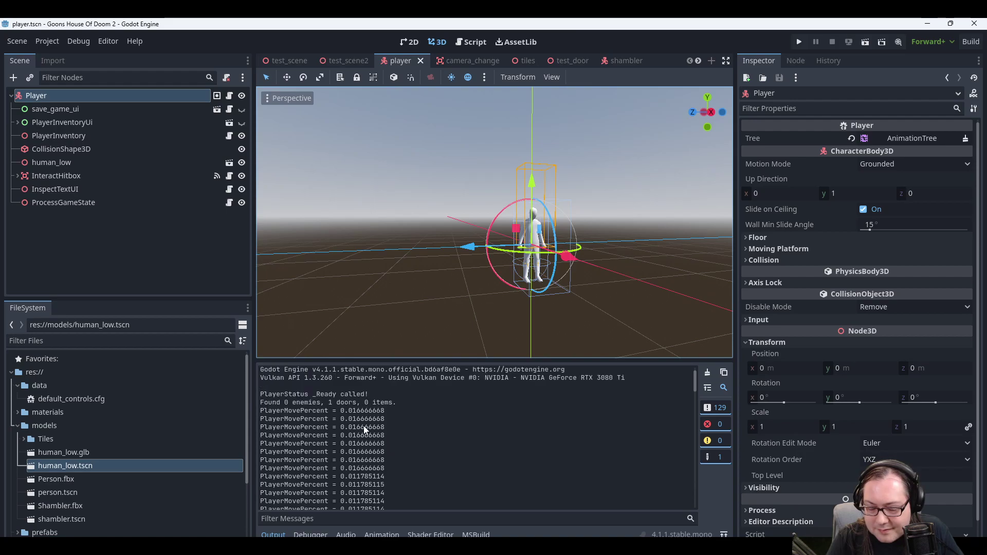
key("alt+Tab")
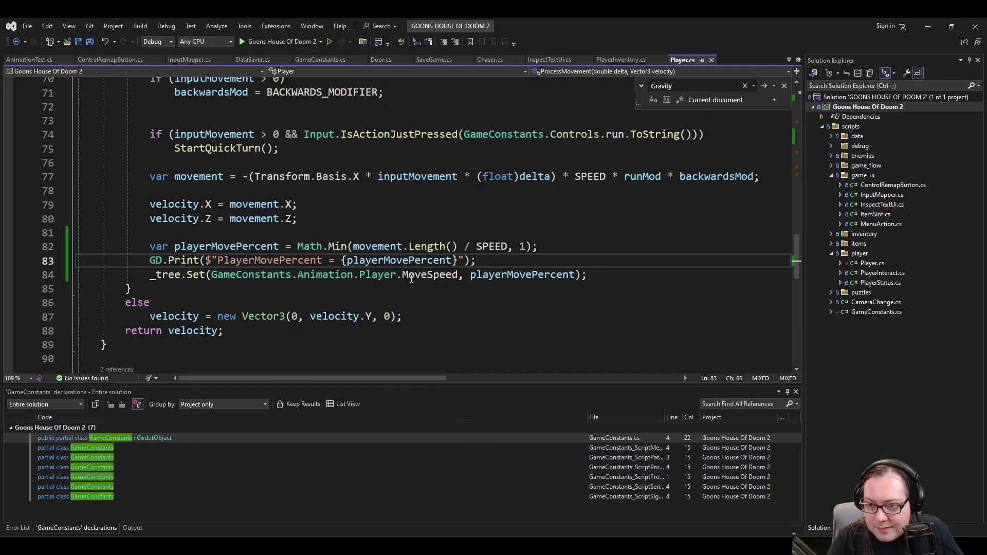
Highlight SPEED's usages and scroll through Player.cs without making edits.
left_click(483, 247)
scroll(321, 333, "up", 3)
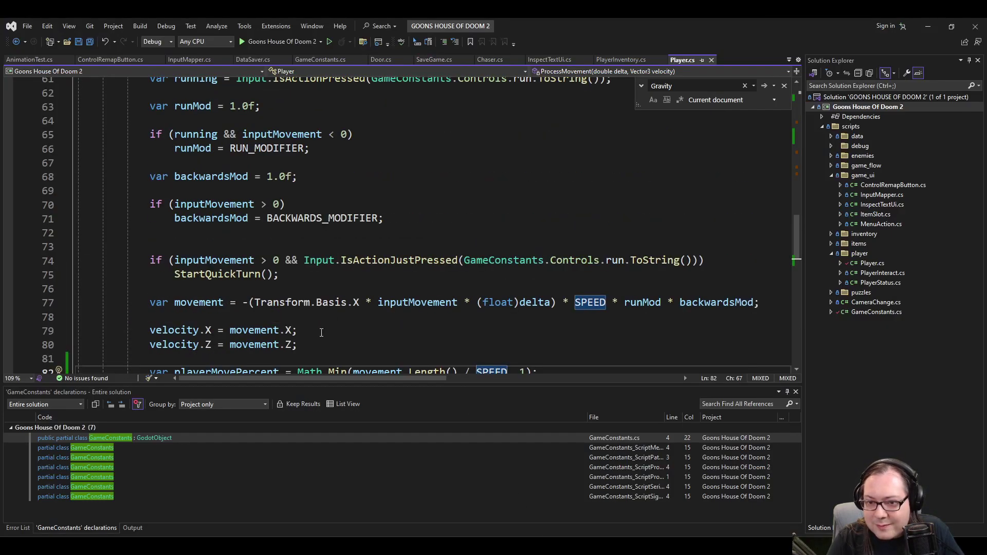
scroll(189, 307, "down", 4)
scroll(465, 329, "up", 8)
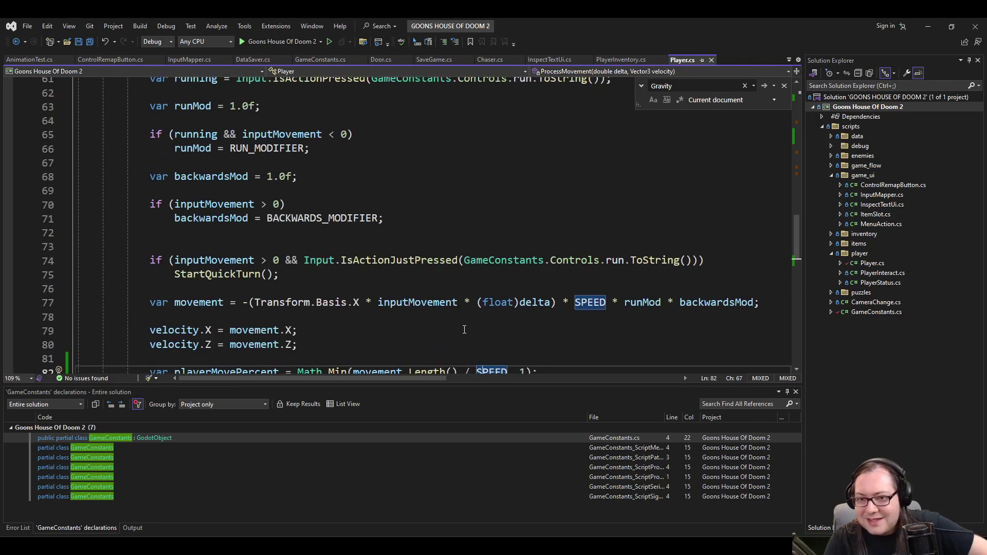
scroll(474, 303, "up", 15)
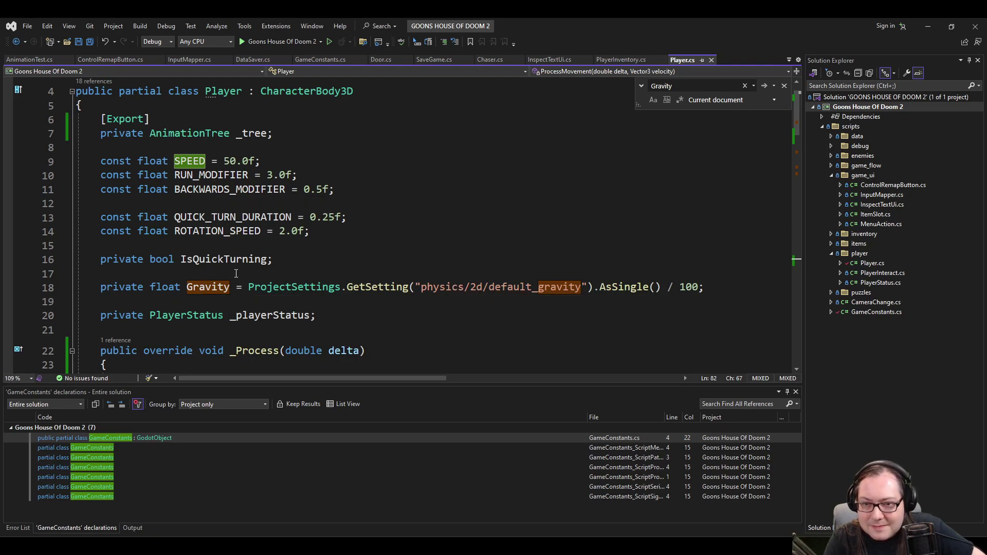
scroll(241, 268, "down", 20)
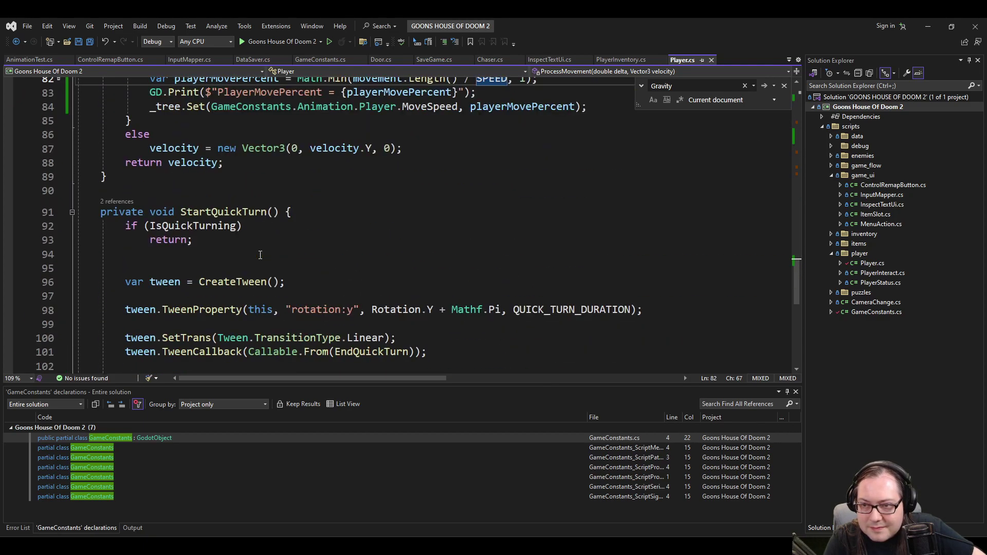
scroll(260, 255, "up", 3)
scroll(260, 255, "down", 5)
scroll(260, 254, "up", 7)
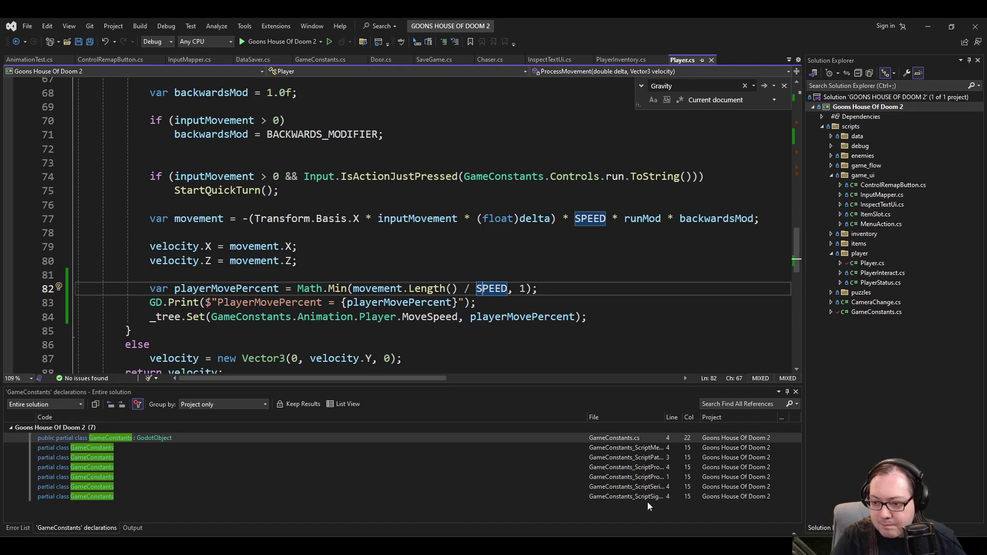
key("alt+Tab")
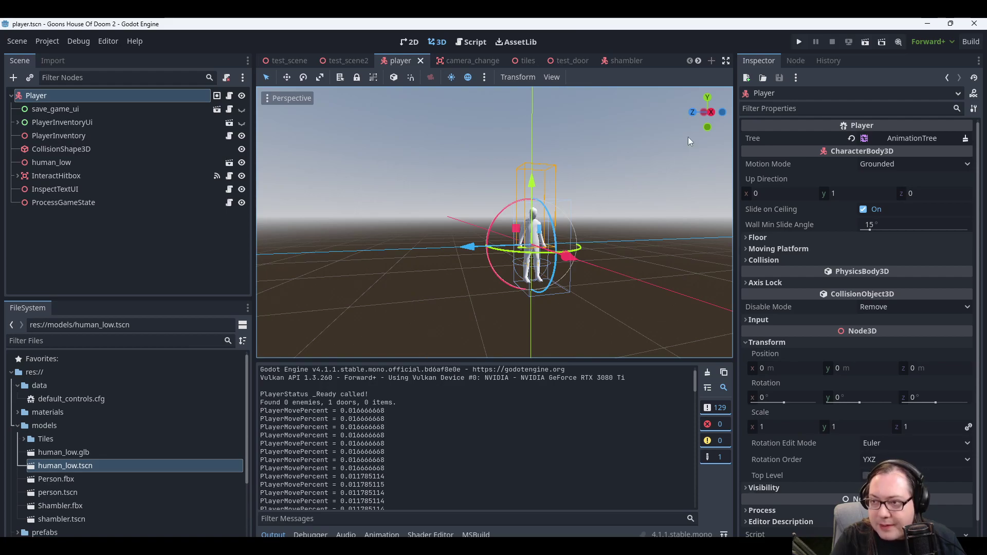
Run the project once more to test the walk animation, then close the game.
left_click(798, 42)
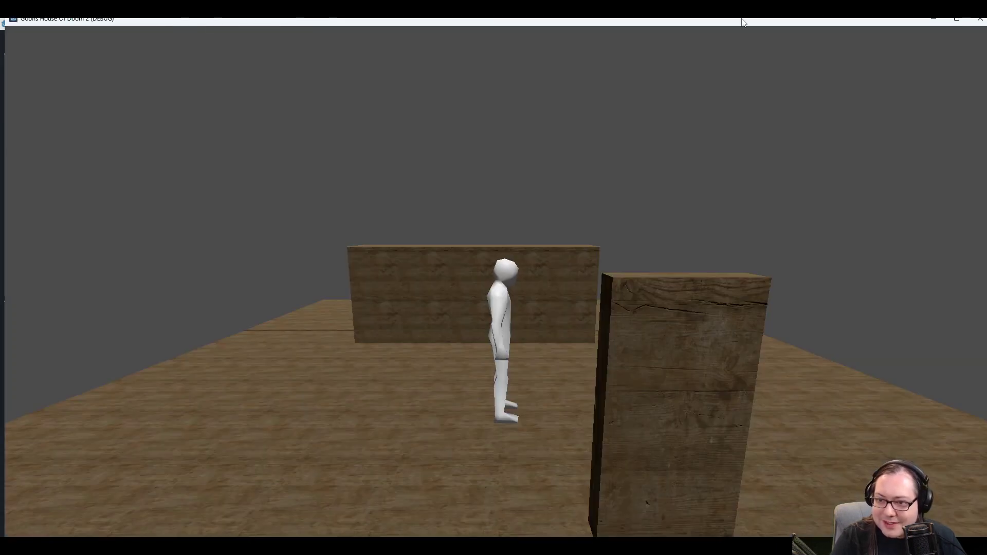
key("alt+F4")
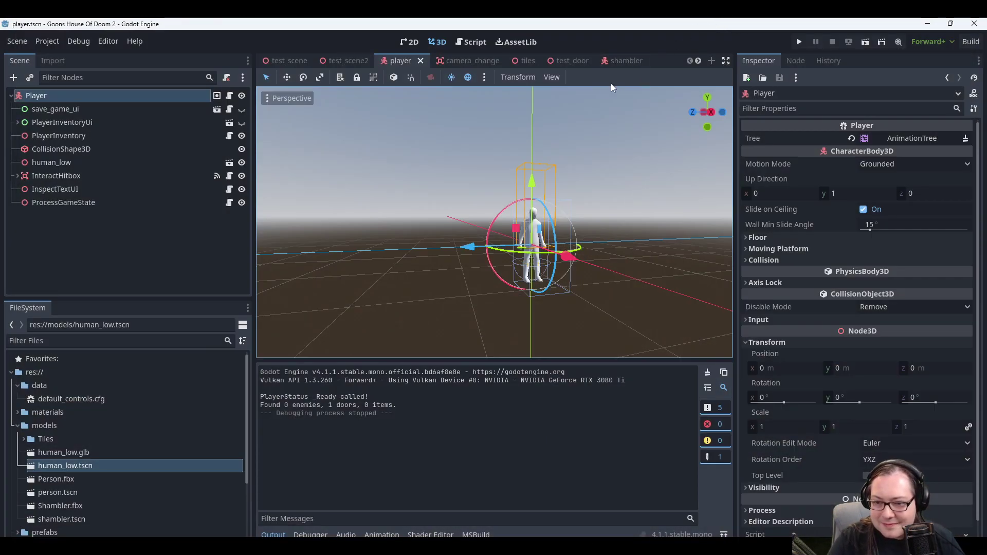
Copy the _tree.Set MoveSpeed line from the if branch.
key("alt+Tab")
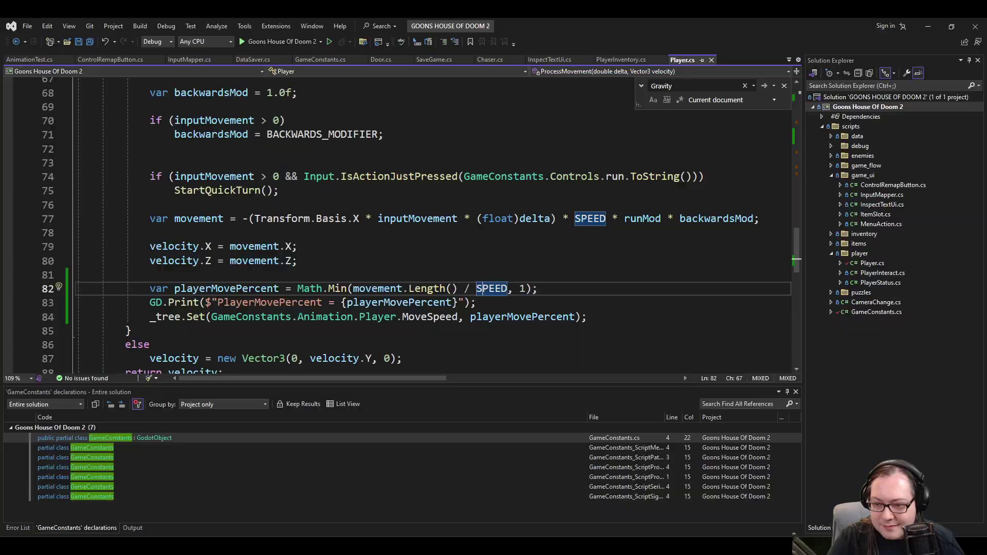
scroll(309, 308, "down", 1)
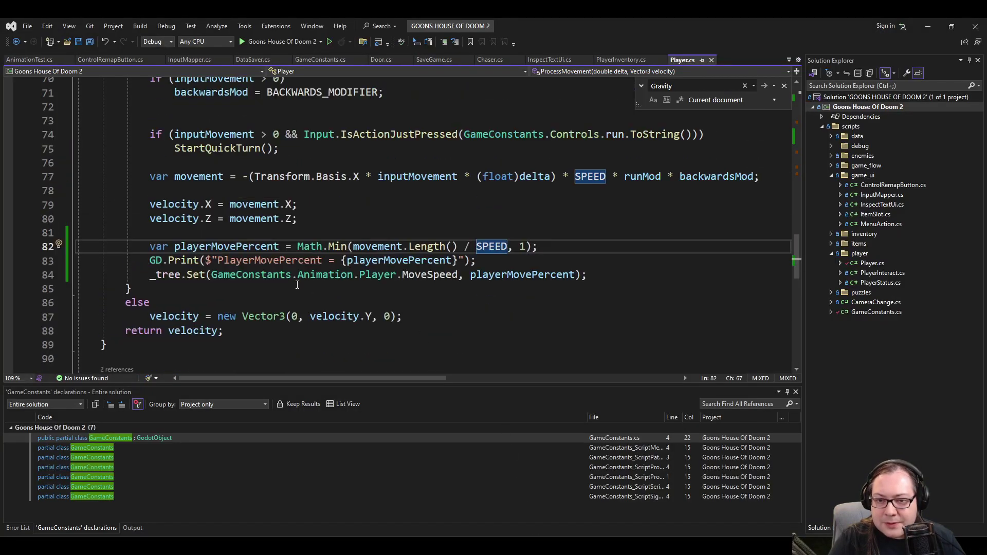
left_click(219, 291)
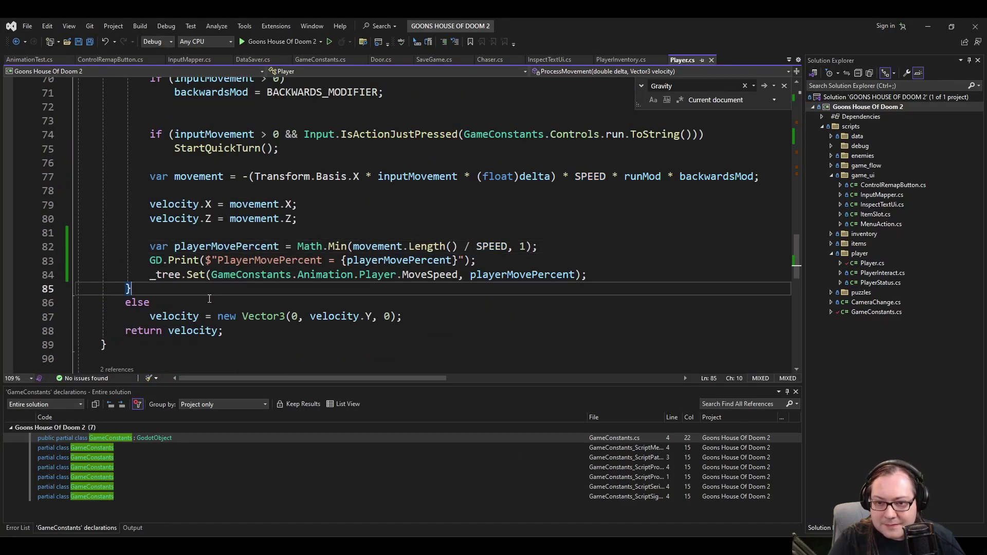
key("Up")
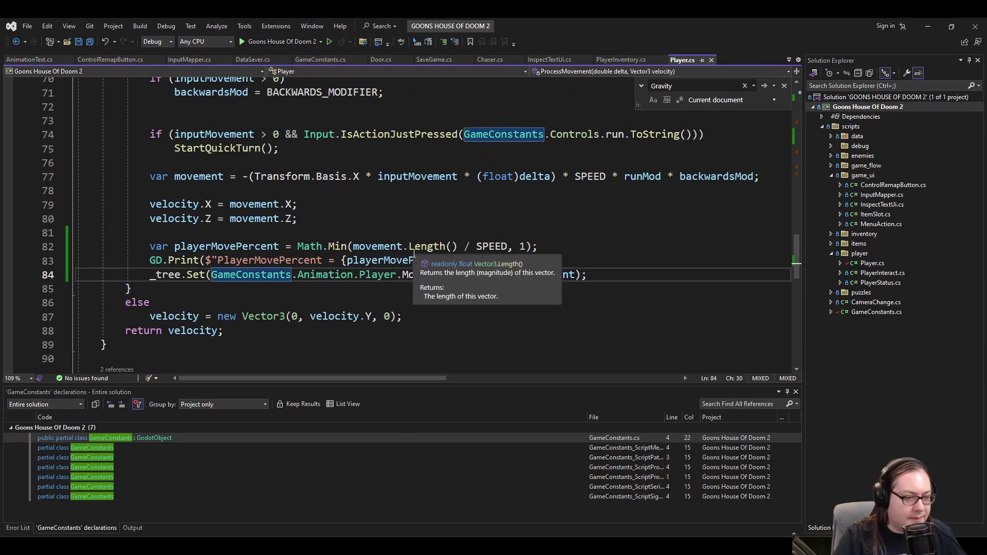
key("End")
key("shift+Home")
key("ctrl+c")
Wrap the else branch in braces, paste the _tree.Set line inside, and save.
key("Down")
key("Down")
key("shift+Home")
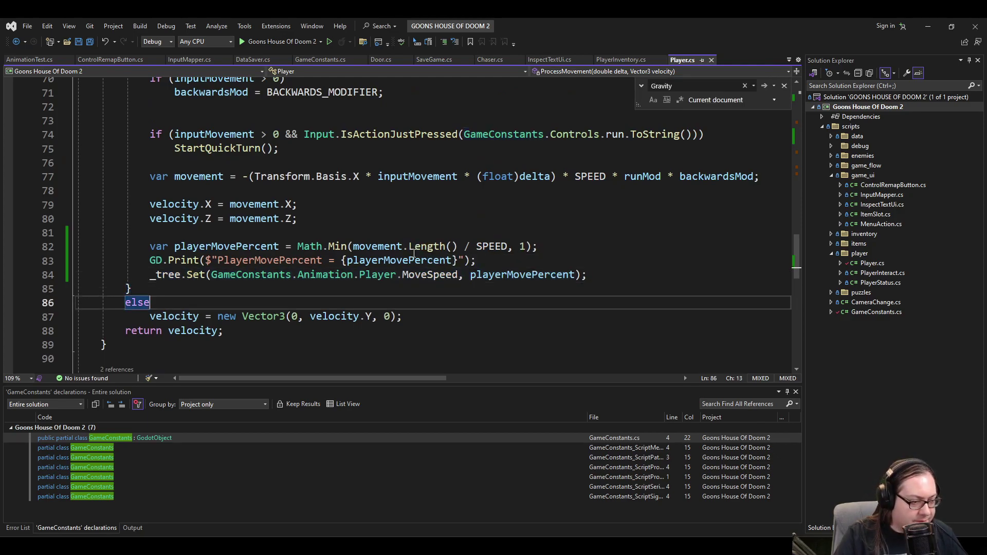
key("End")
type("{")
key("Down")
key("End")
key("Return")
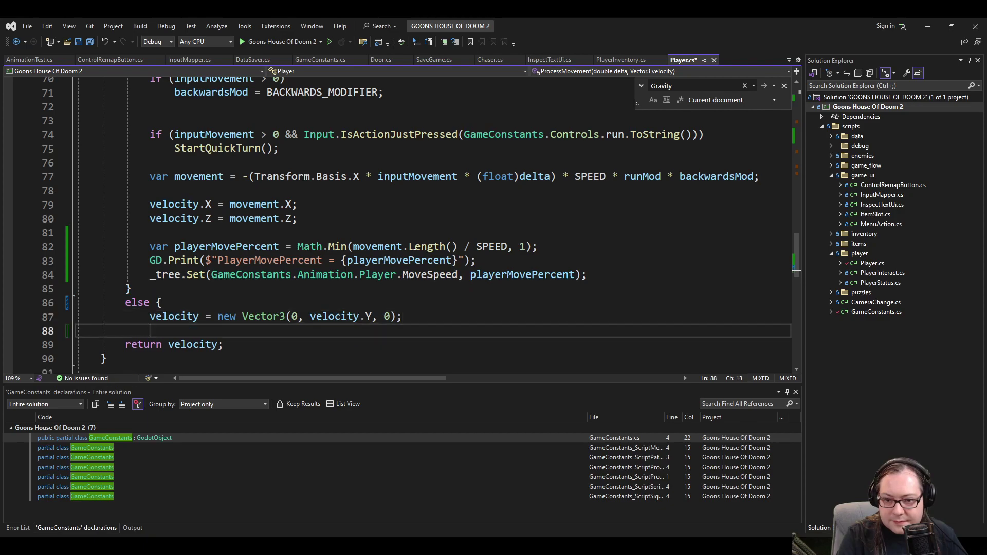
type("}")
key("Up")
key("End")
key("Return")
key("ctrl+v")
key("ctrl+s")
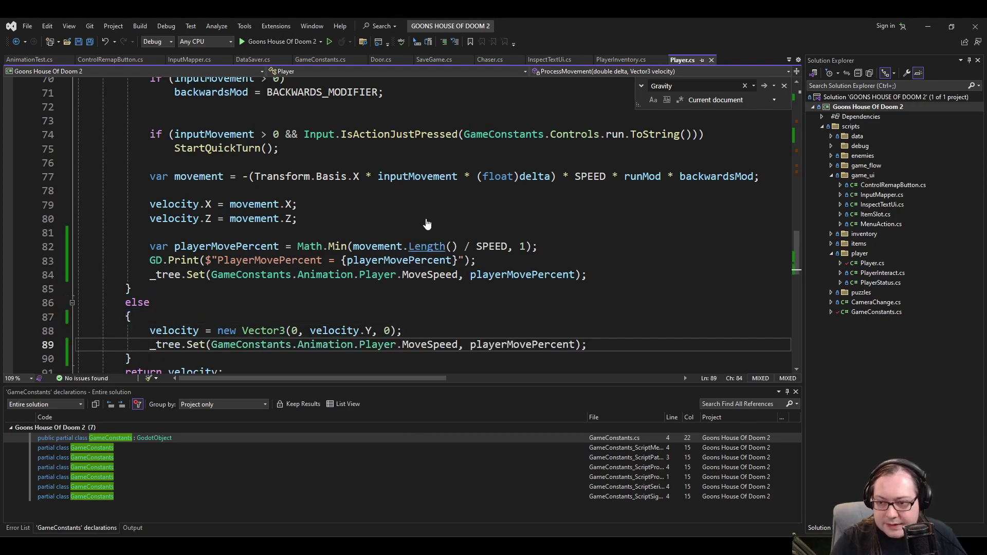
Replace playerMovePercent with 0 in the else branch's _tree.Set call.
left_click(519, 275)
scroll(505, 296, "up", 1)
scroll(505, 296, "down", 3)
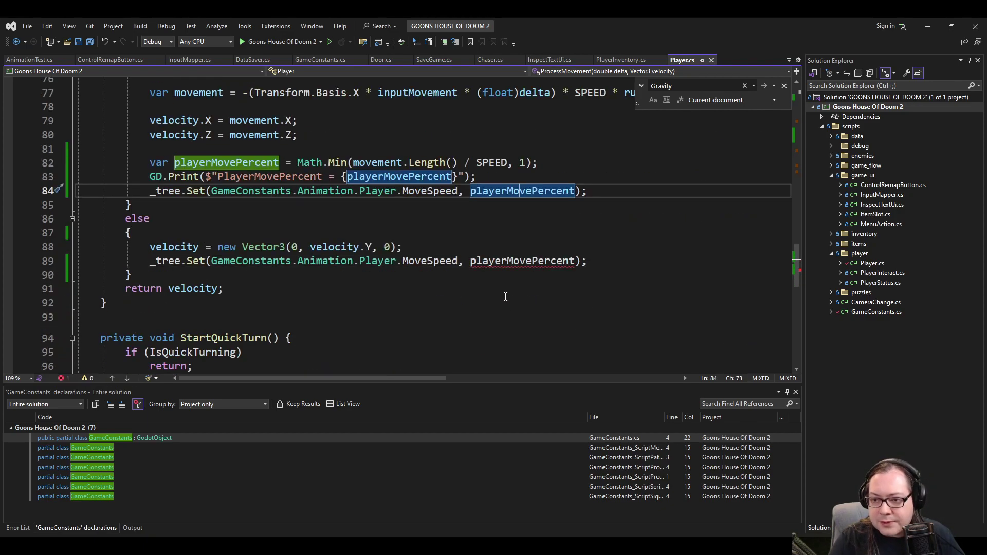
double_click(507, 260)
type("0")
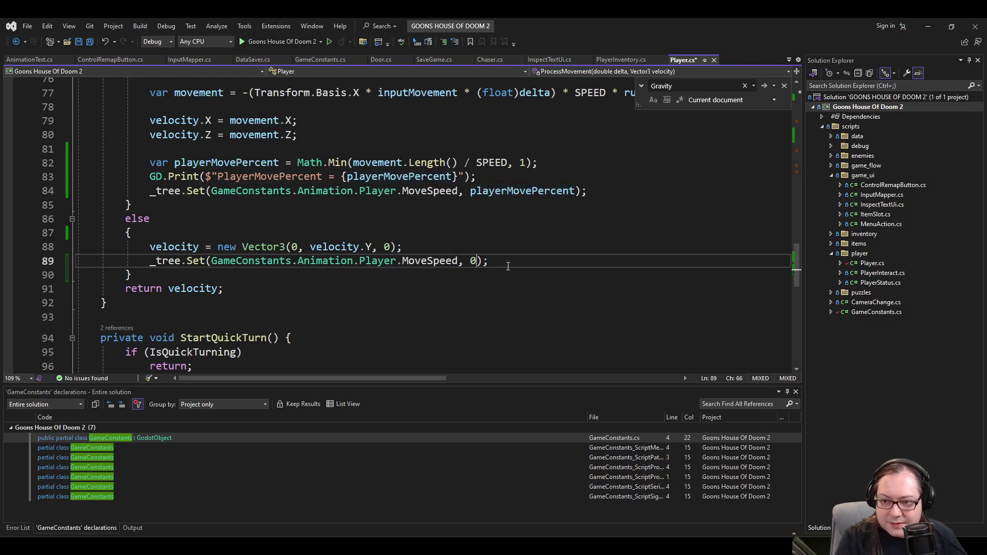
key("Up")
key("Up")
scroll(508, 266, "up", 3)
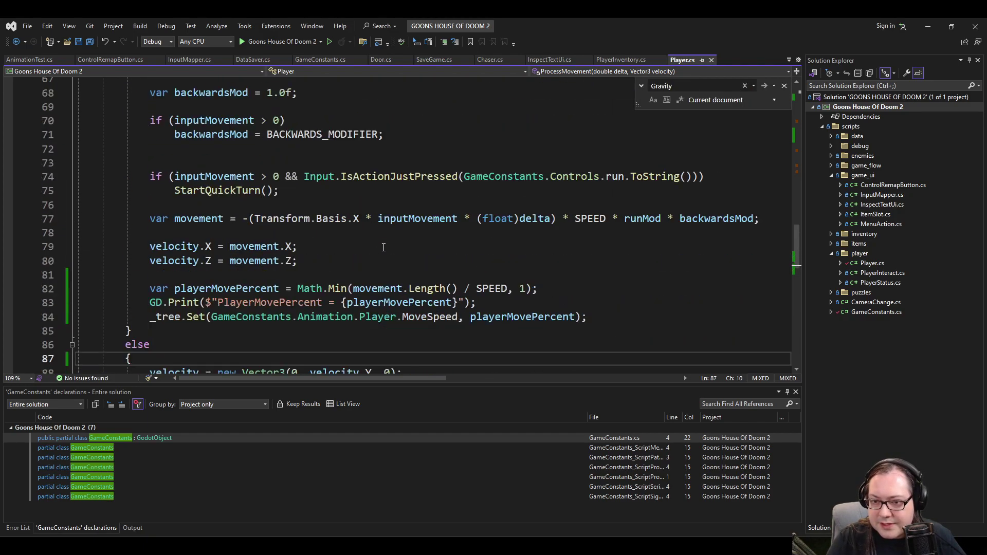
Inspect inputMovement, delta, SPEED, backwardsMod and Transform in Player.cs's movement formula.
left_click(419, 225)
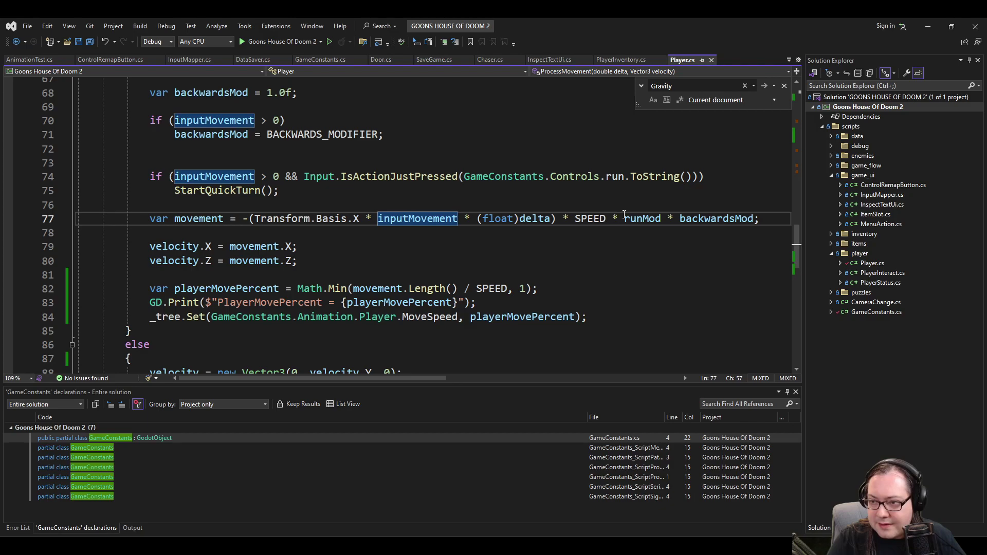
left_click(531, 219)
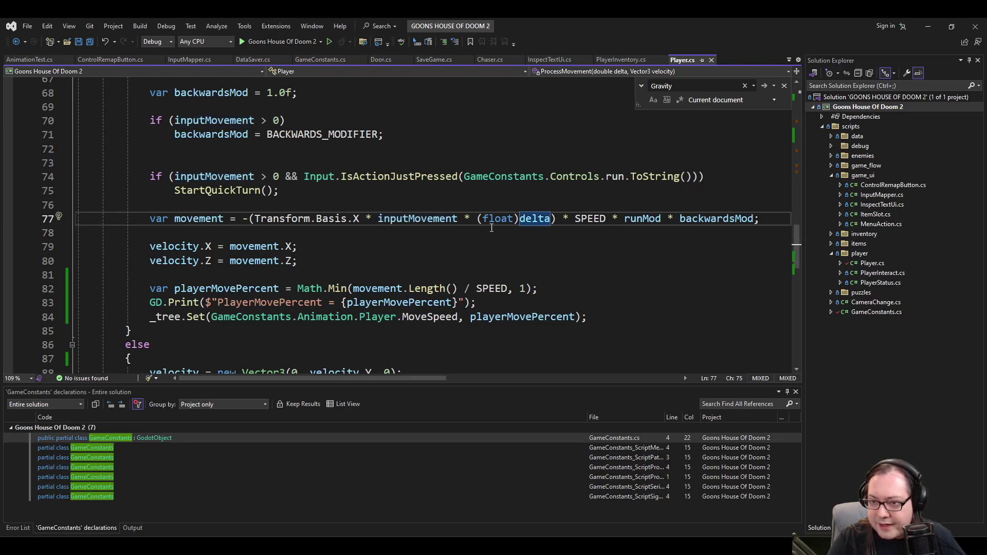
mouse_move(360, 218)
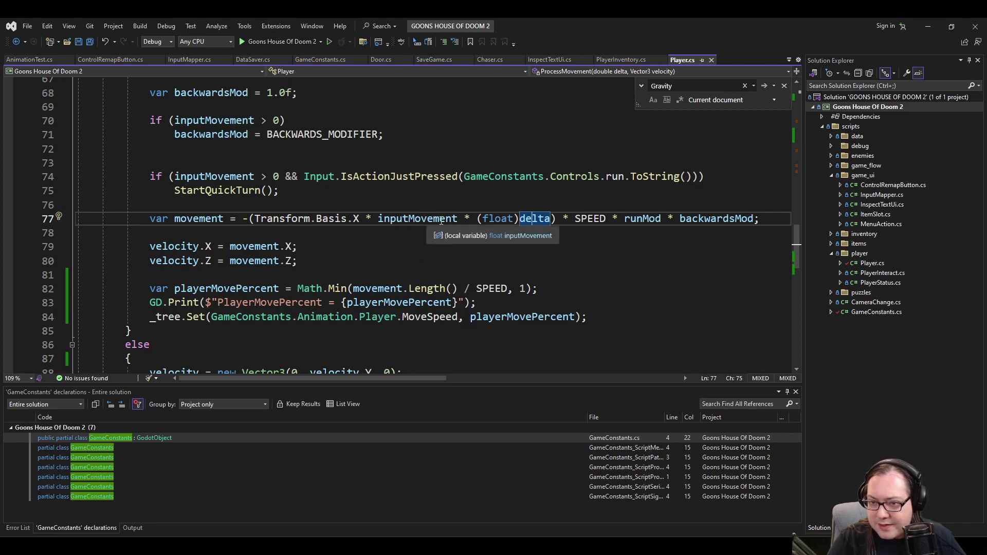
mouse_move(521, 219)
left_click(409, 219)
left_click(594, 218)
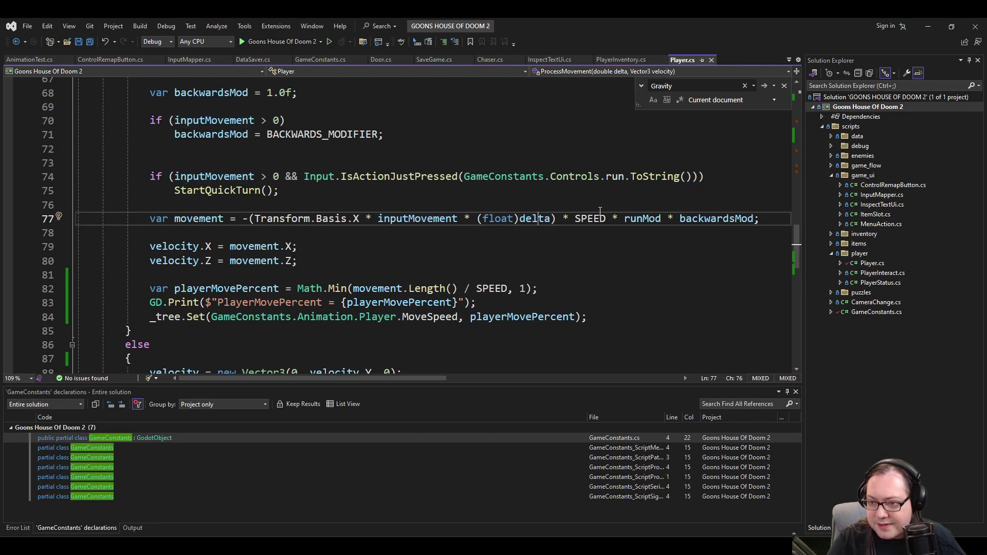
left_click(680, 219)
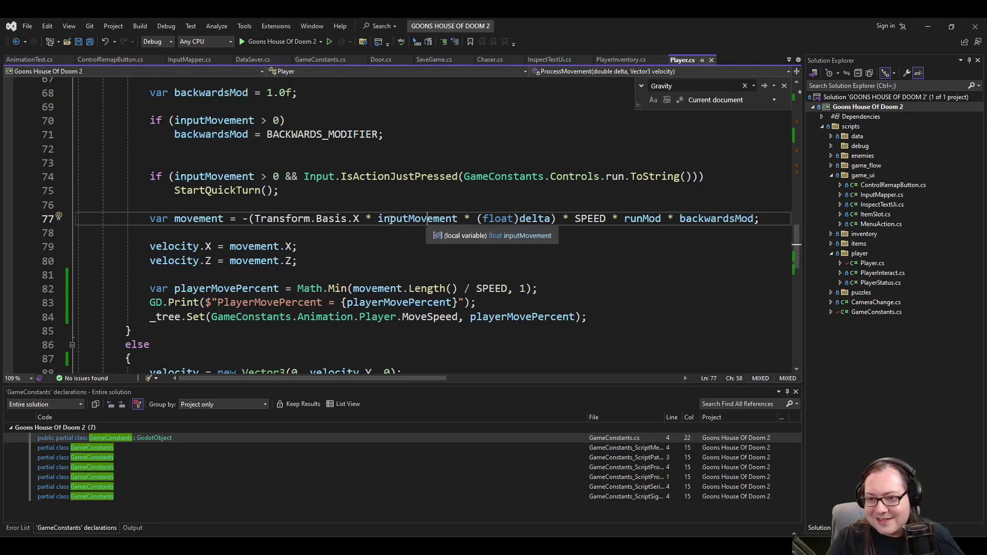
left_click(280, 219)
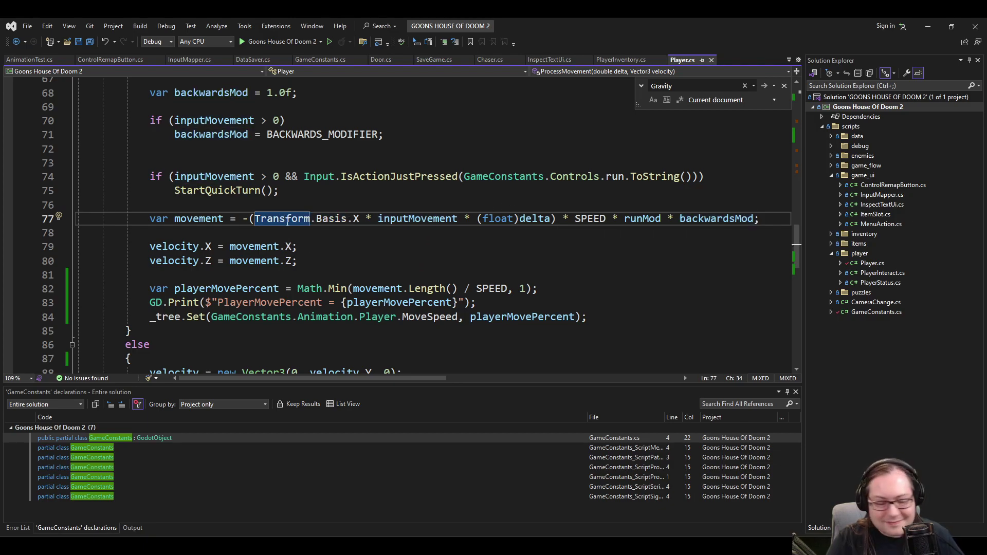
left_click(478, 290)
left_click(569, 287)
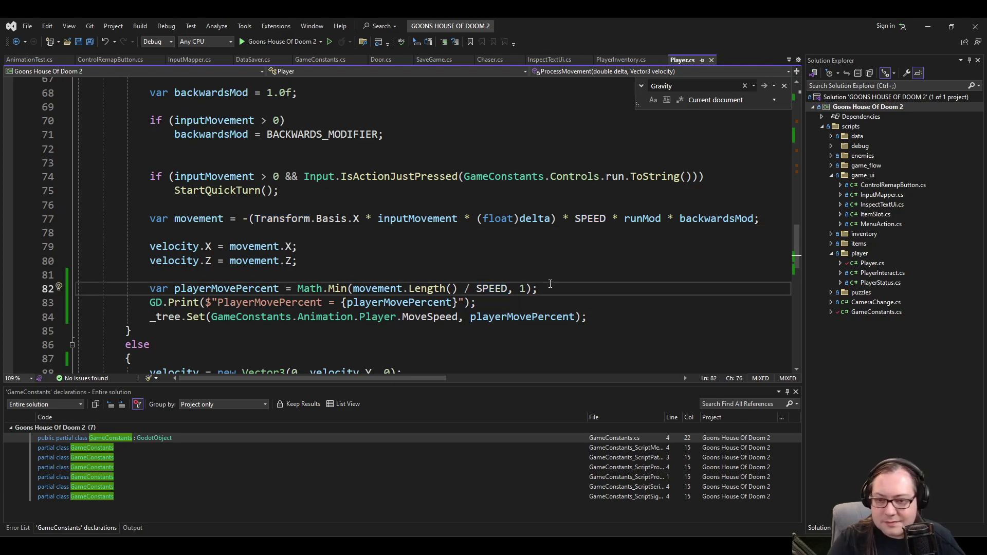
Set MoveSpeed to 1 in the _tree.Set call, delete the percent and print lines, and save.
double_click(524, 316)
type("1")
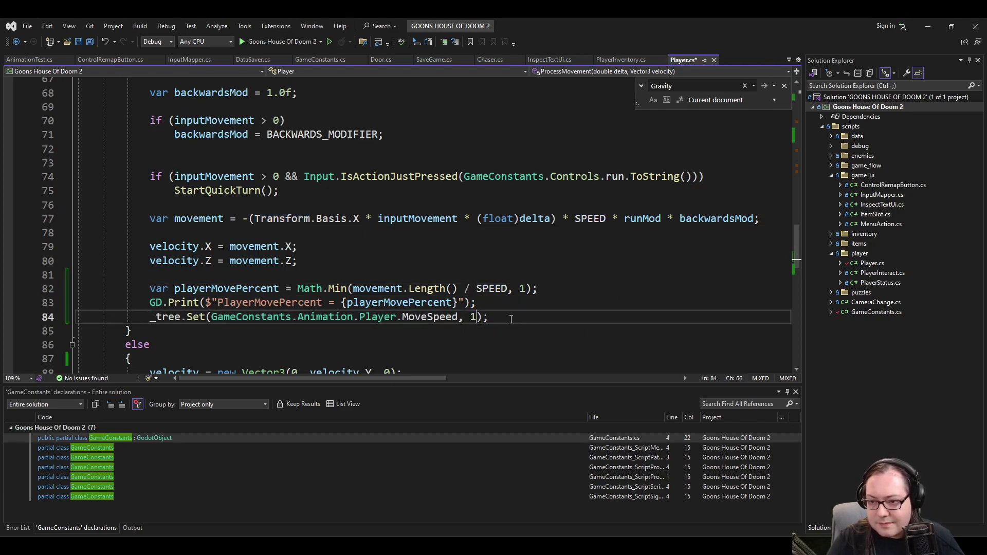
left_click(519, 302)
key("shift+Up")
key("shift+Up")
key("Delete")
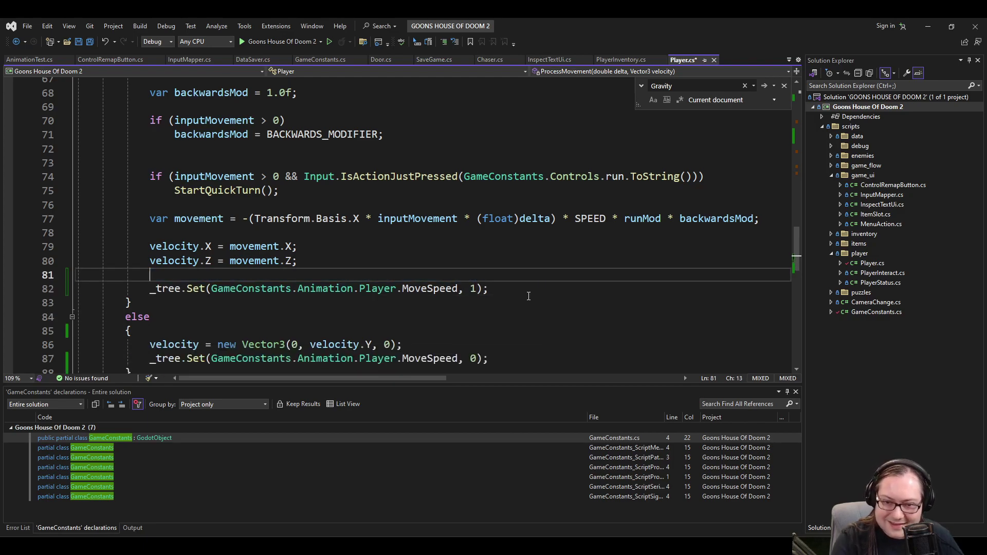
key("ctrl+s")
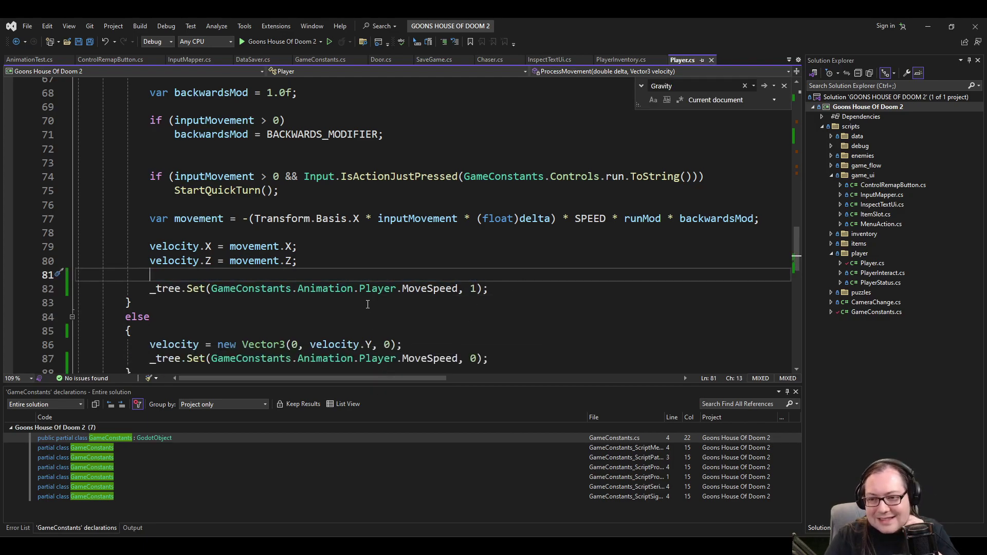
scroll(356, 326, "up", 8)
scroll(357, 326, "down", 6)
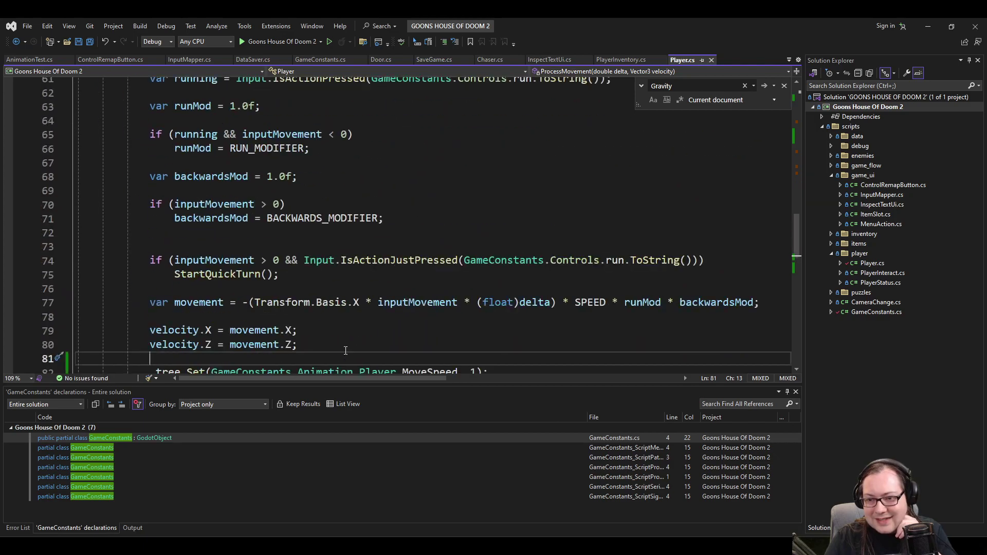
key("alt+Tab")
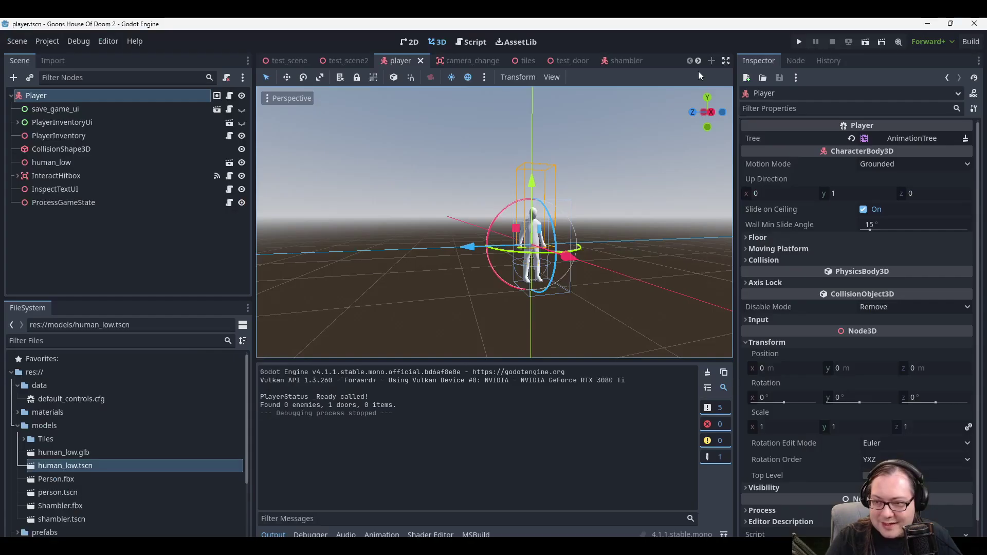
Run the project and walk the character left, right and toward the back wall, then stop.
left_click(798, 42)
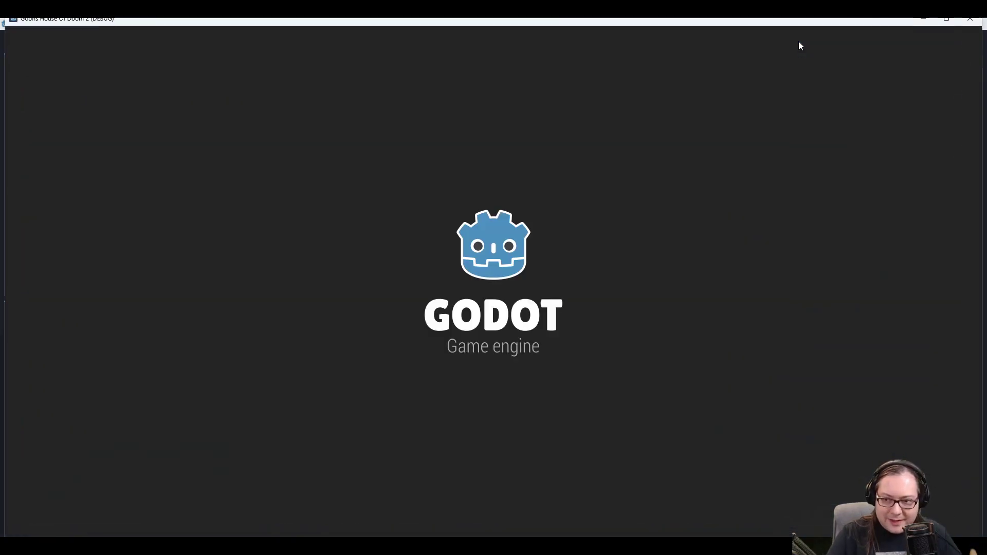
key("s")
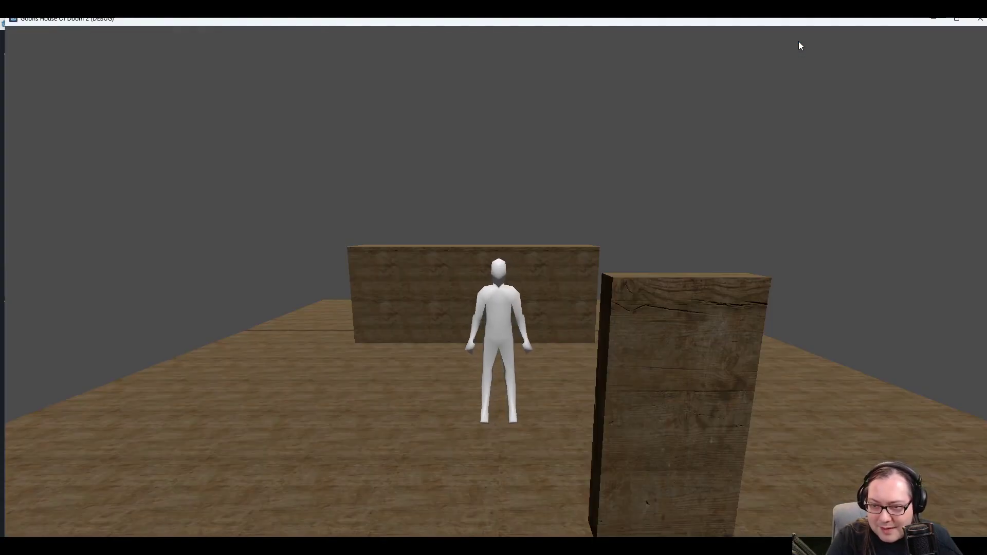
key("d")
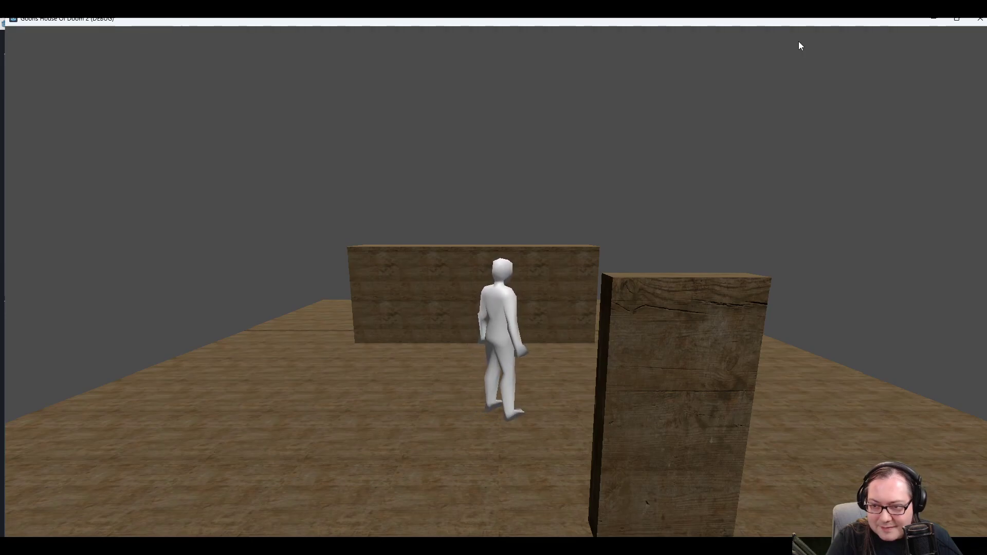
key("a")
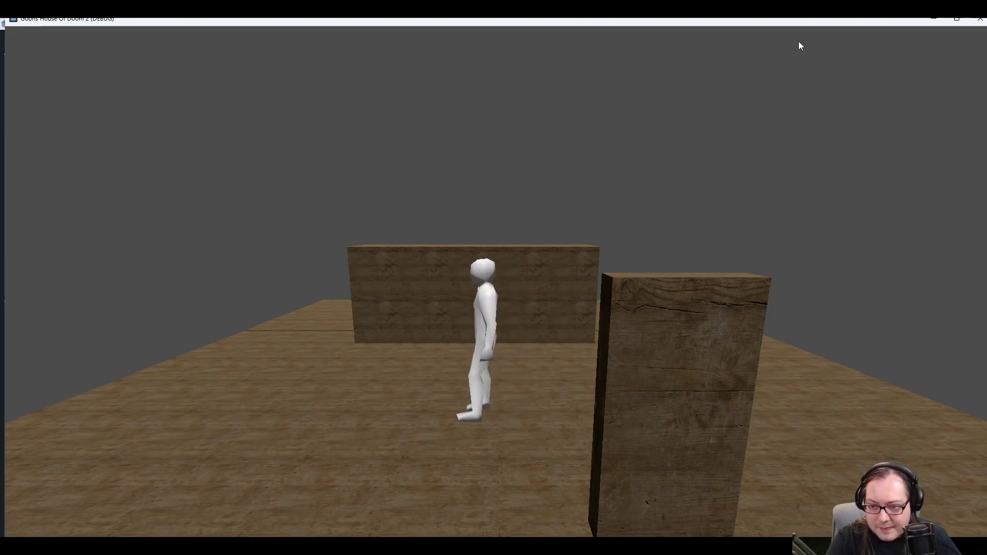
key("a")
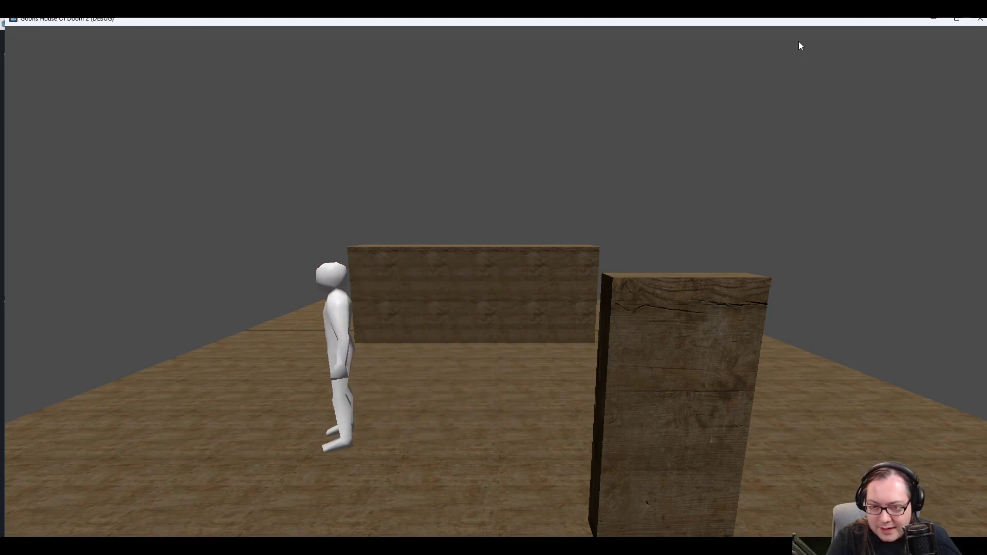
key("d")
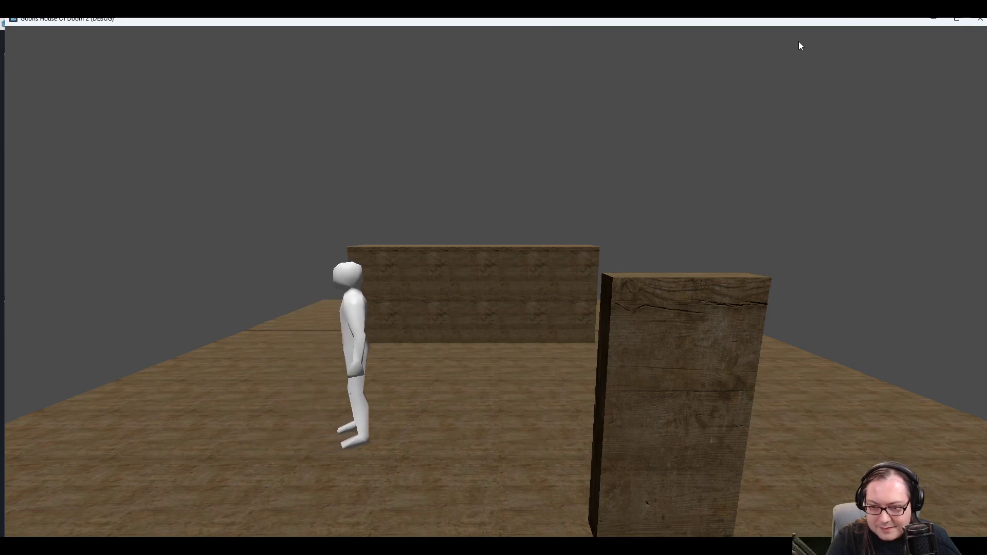
key("d")
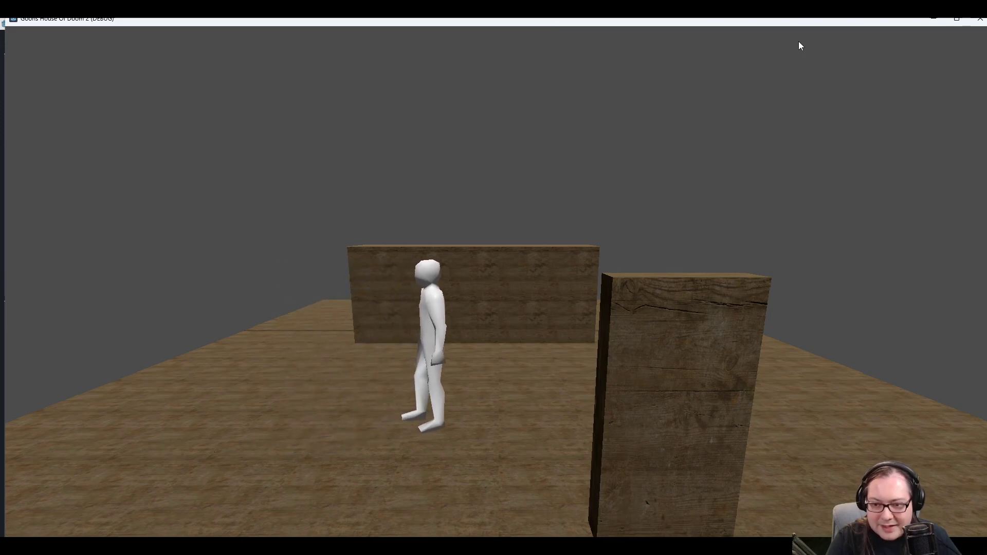
key("a")
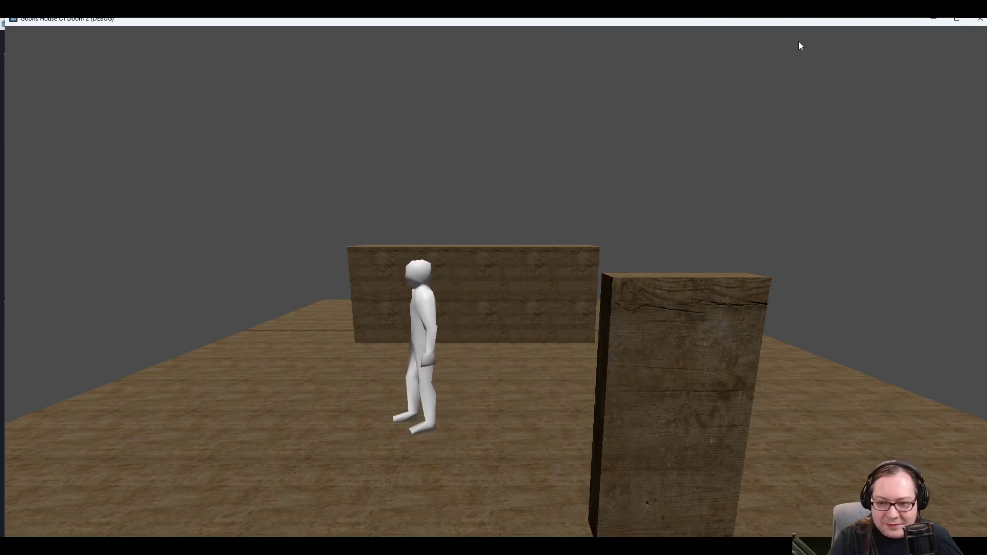
key("w")
key("d")
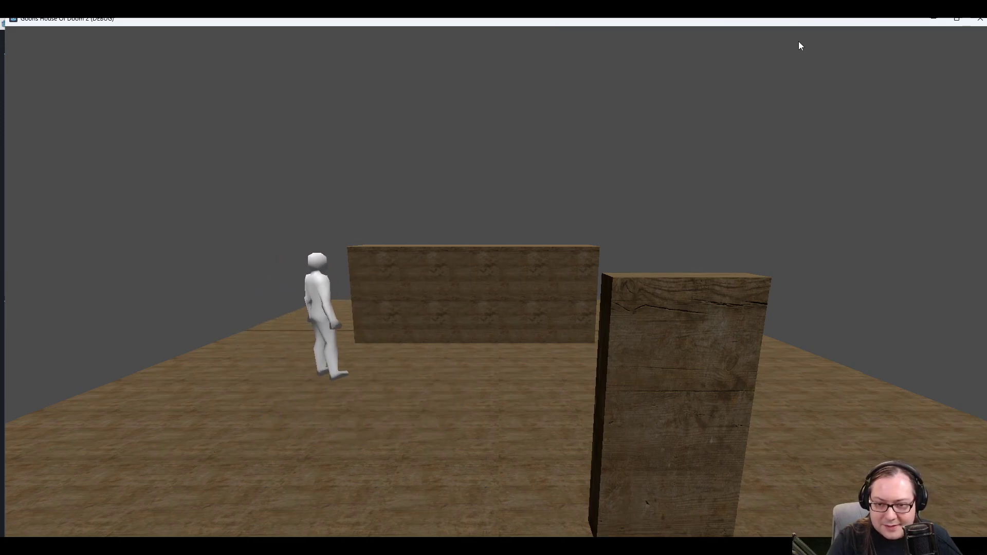
key("Escape")
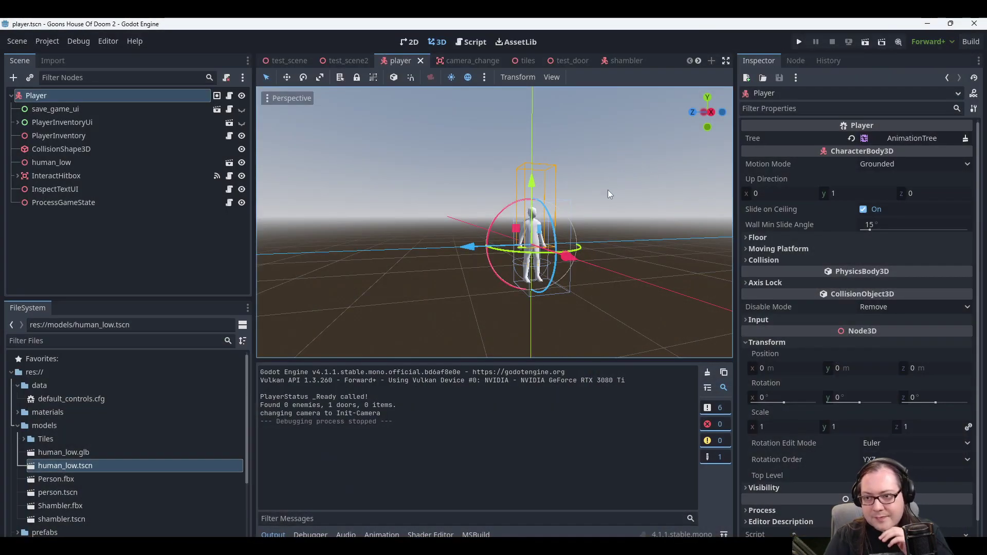
Rerun the game, walk the character past the pillar, box and camera areas, then close it.
middle_click_drag(609, 194, 637, 122)
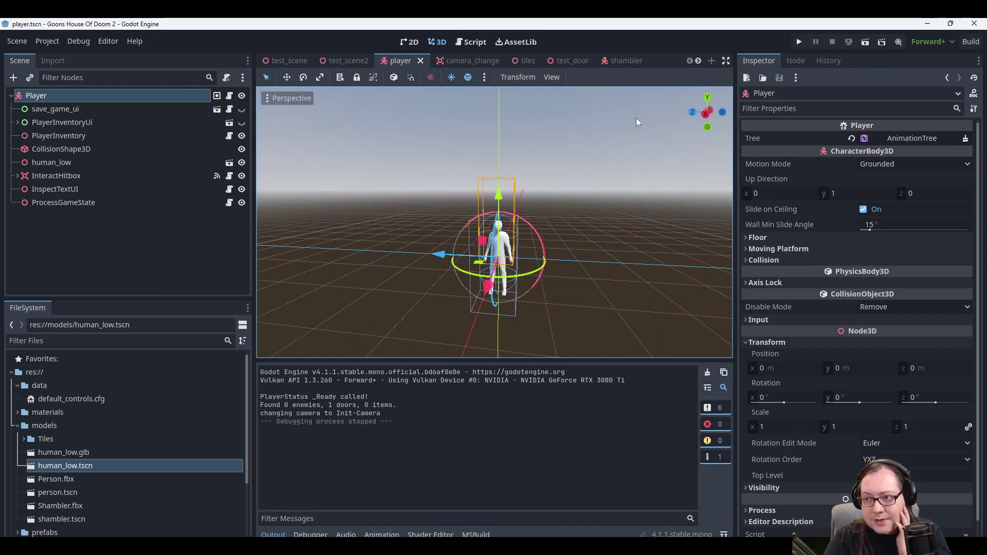
left_click(798, 40)
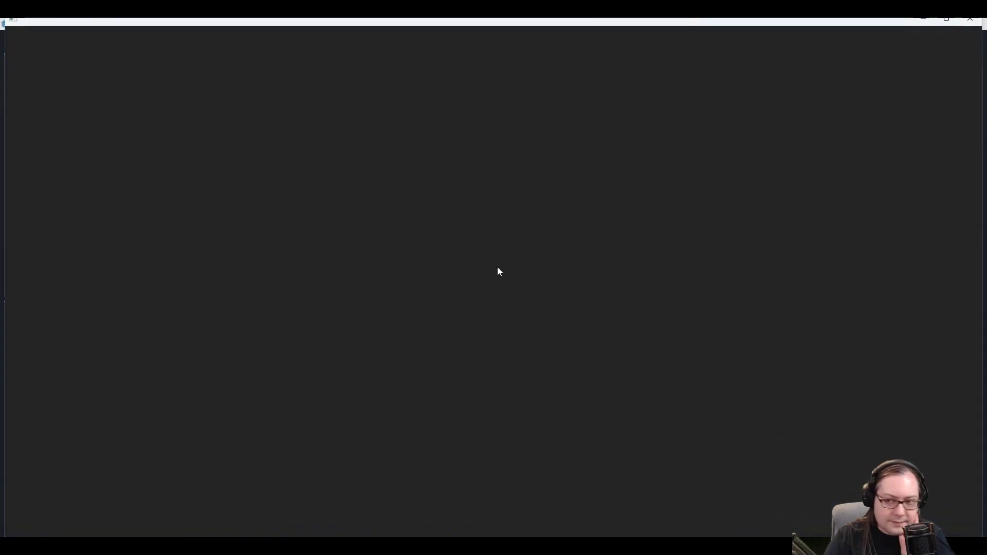
key("d")
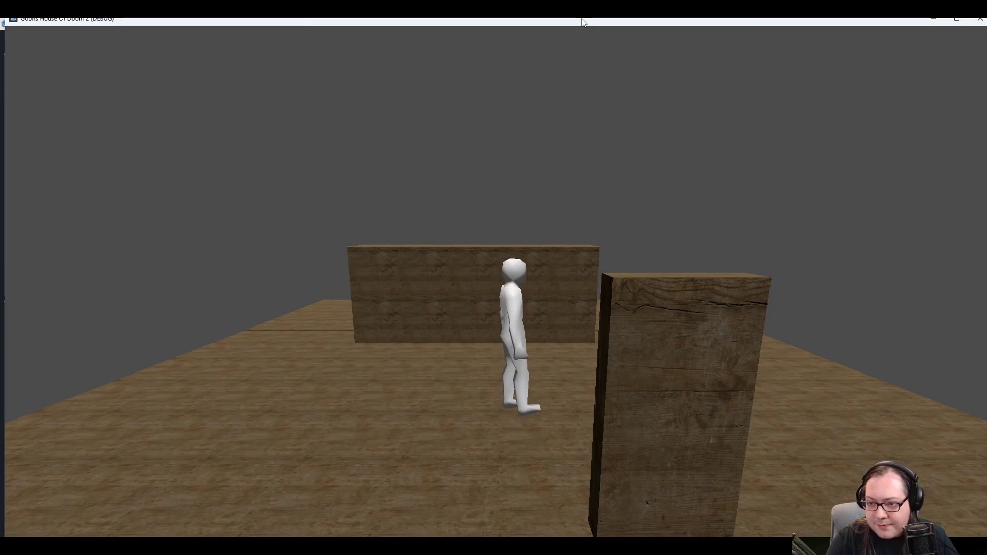
key("a")
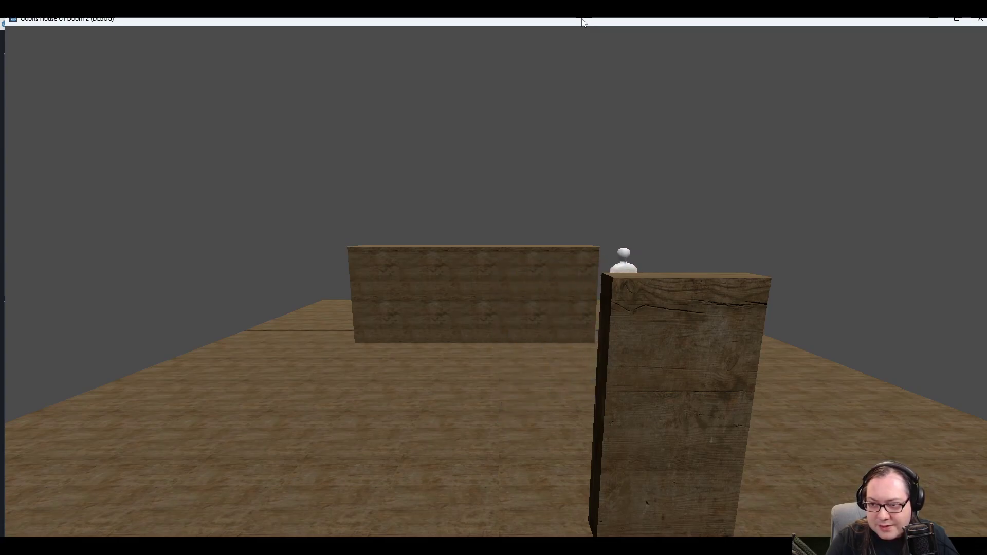
key("w")
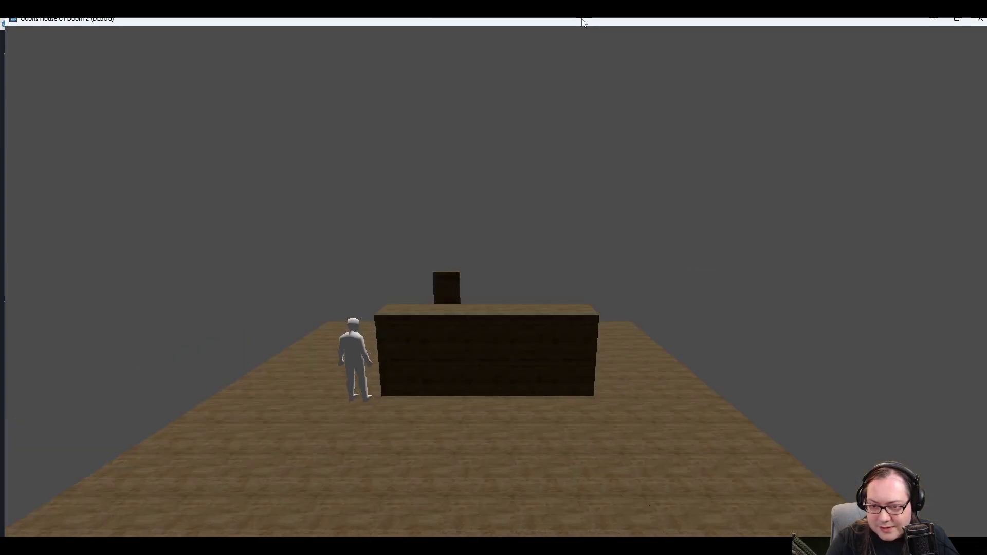
key("d")
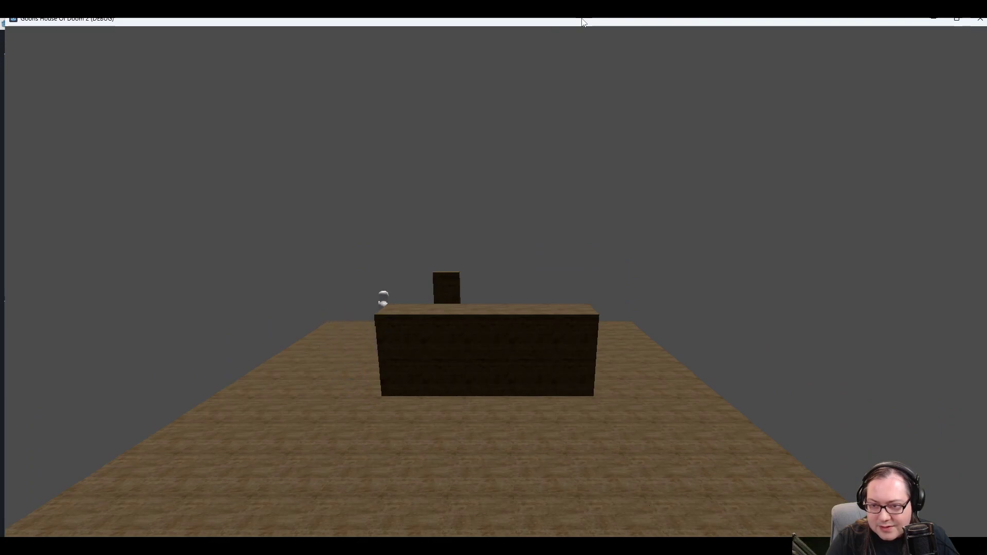
key("d")
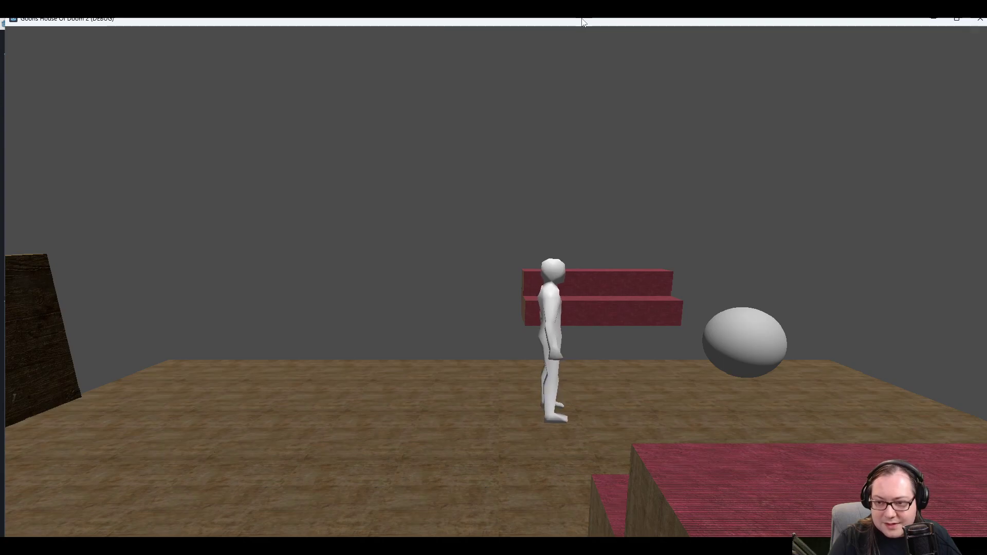
key("a")
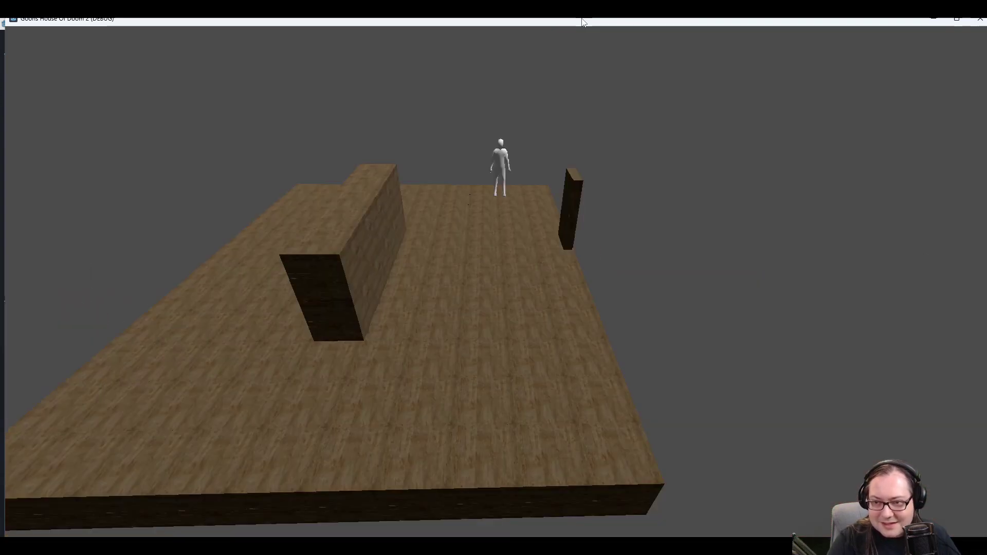
key("d")
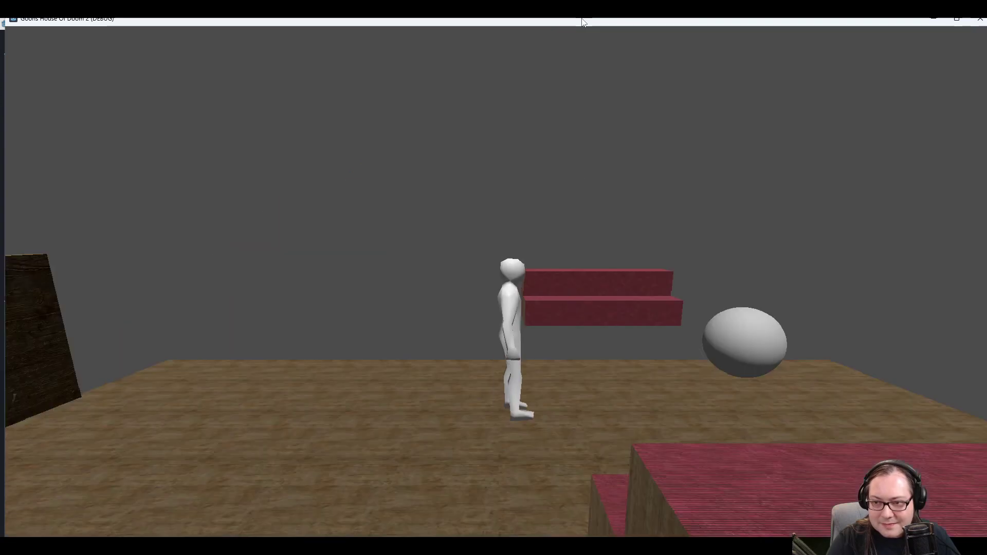
key("d")
key("a")
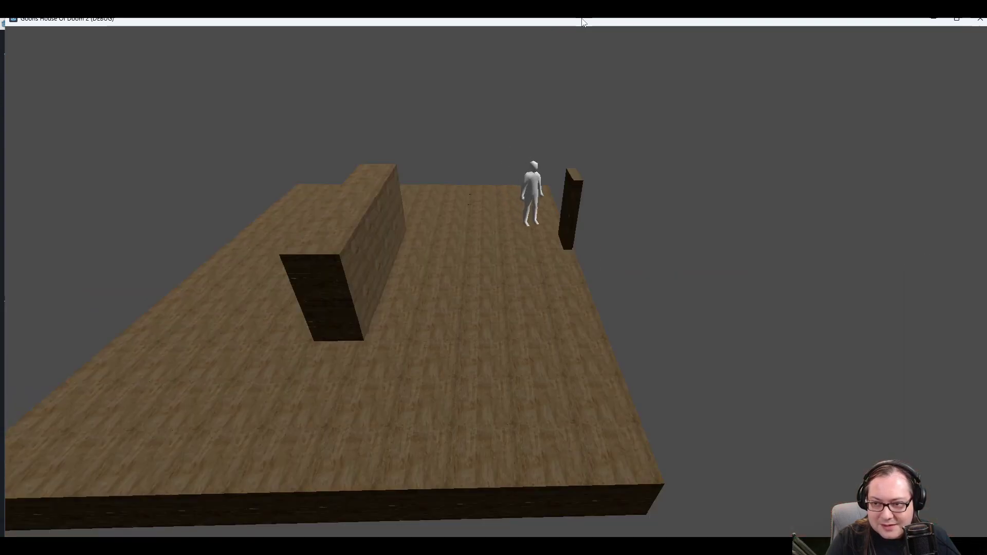
key("a")
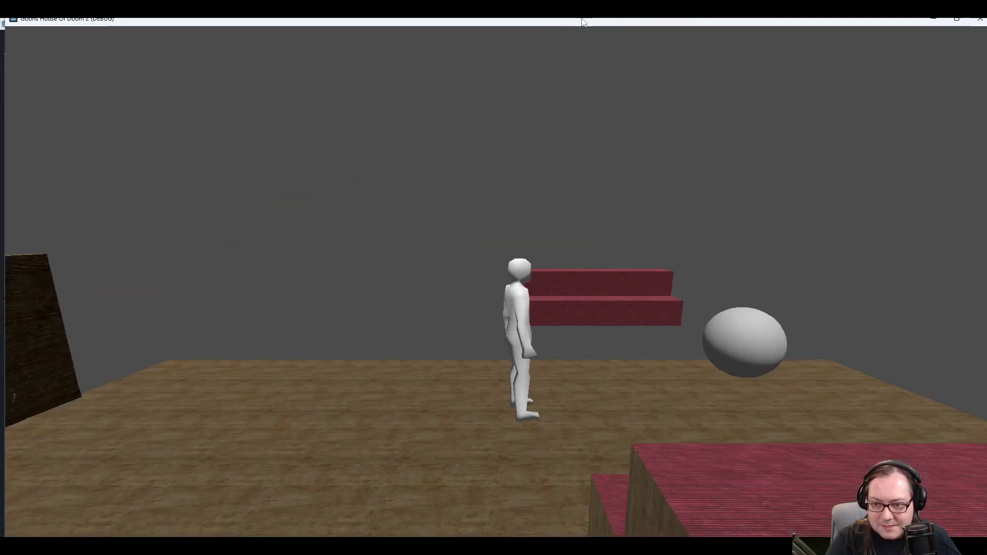
key("a")
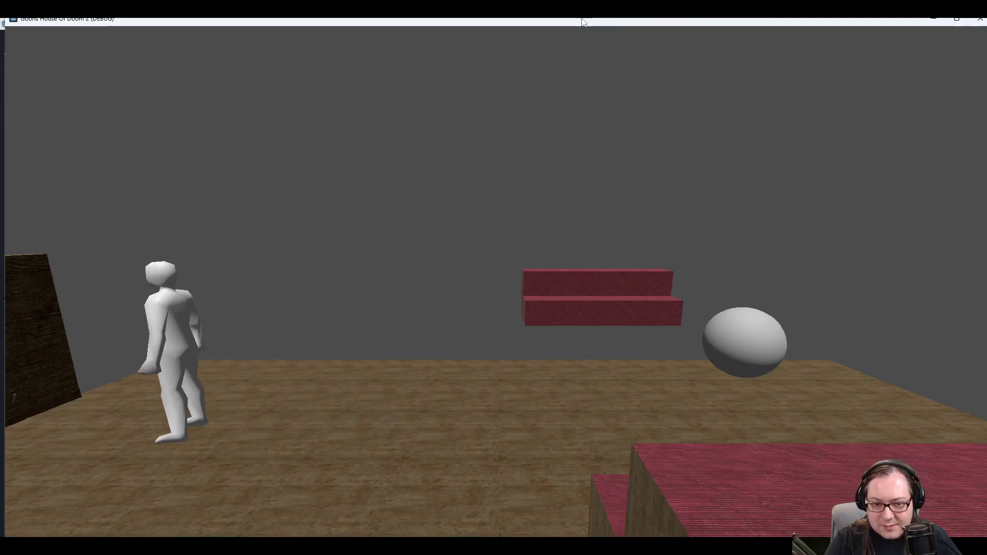
key("d")
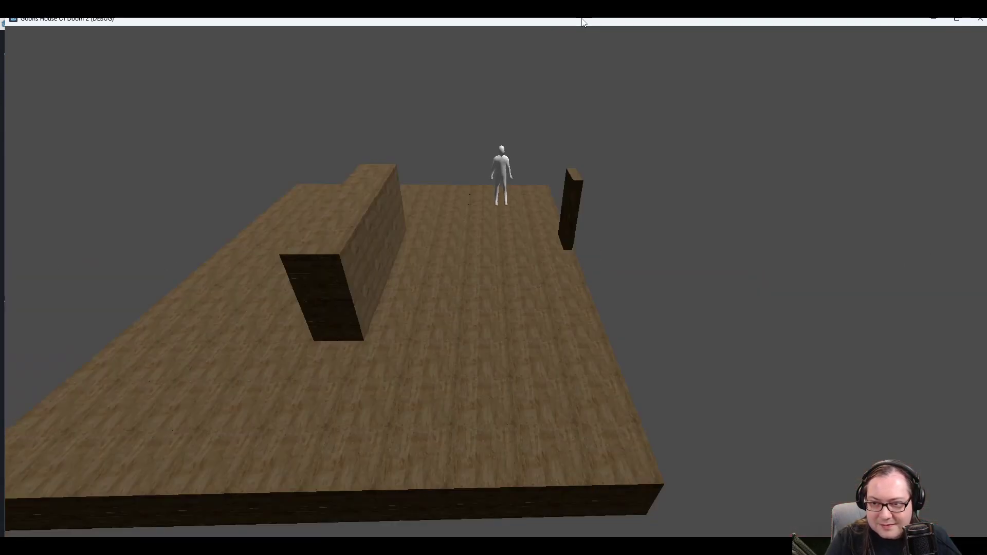
key("a")
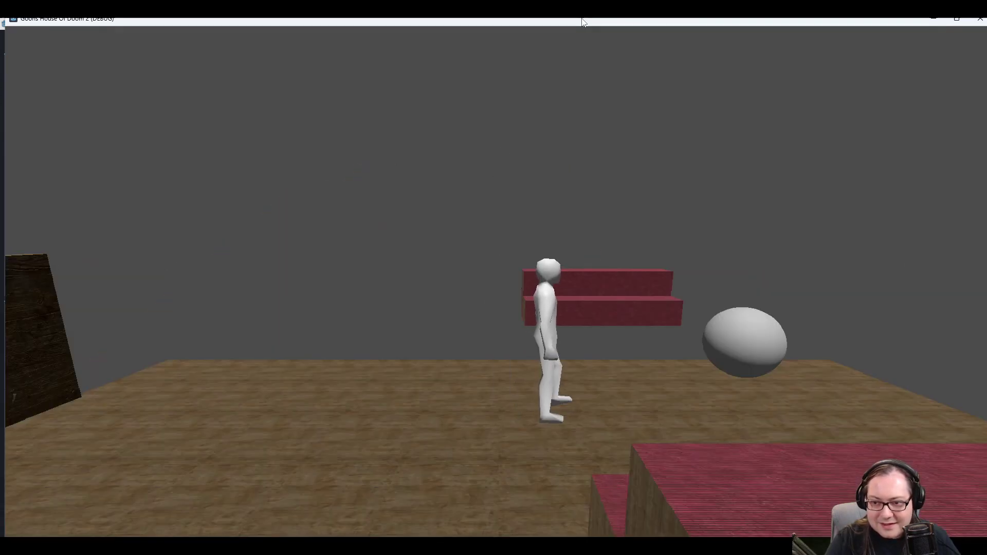
key("a")
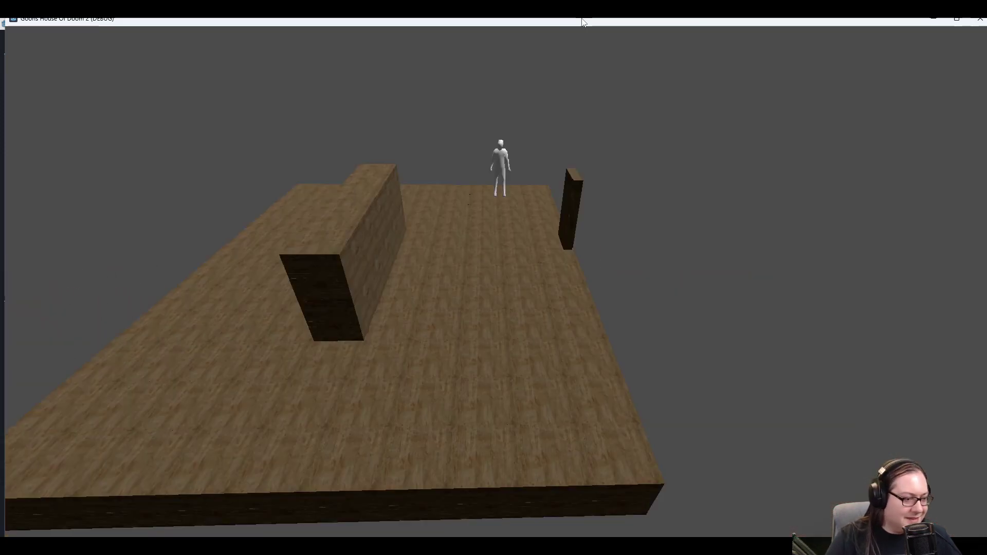
key("alt+F4")
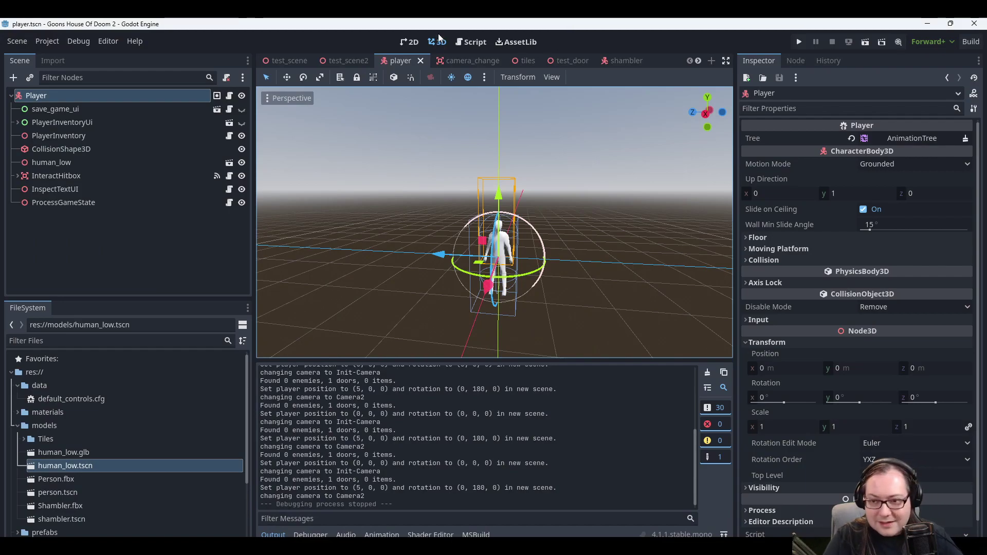
Open the player's human_low scene for editing.
scroll(597, 152, "down", 3)
middle_click_drag(596, 152, 605, 207)
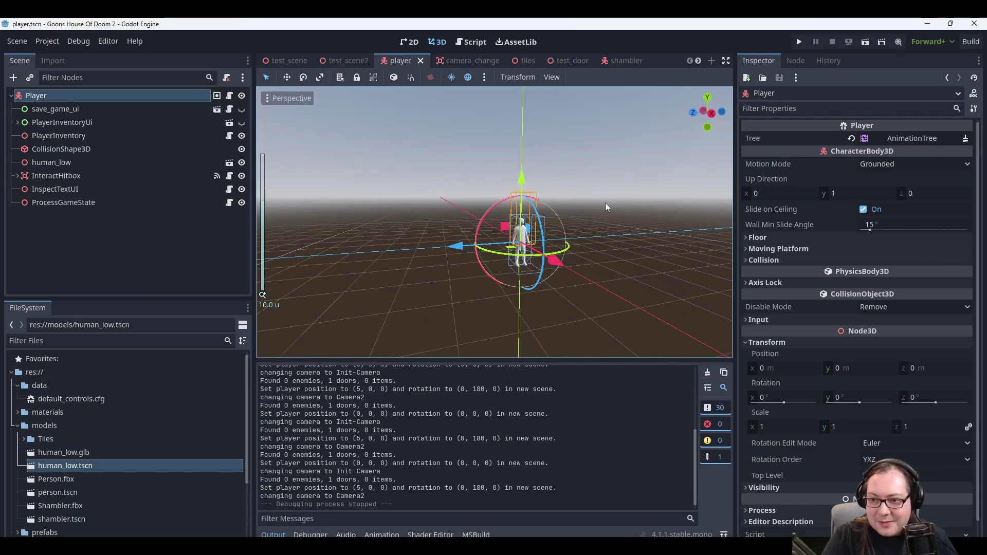
scroll(606, 206, "up", 3)
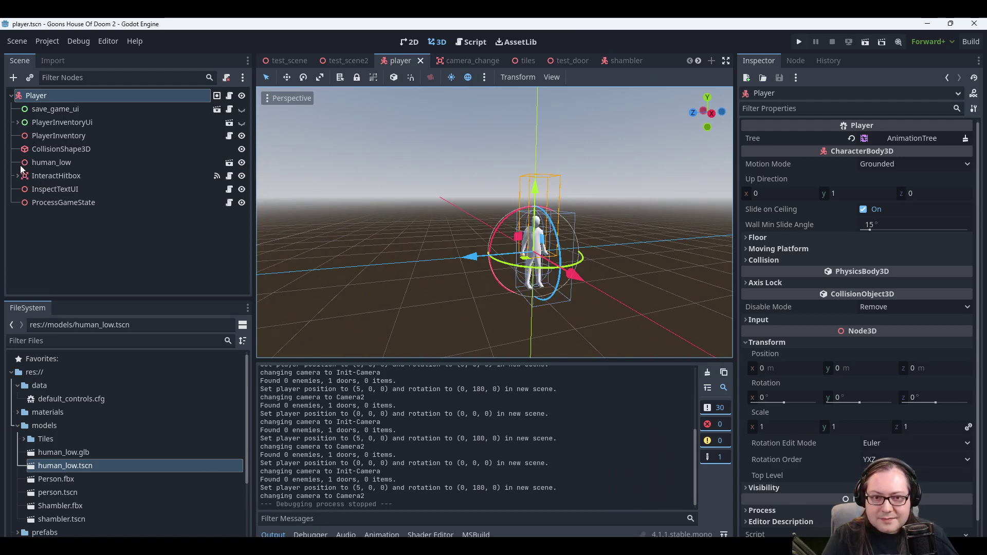
left_click(106, 162)
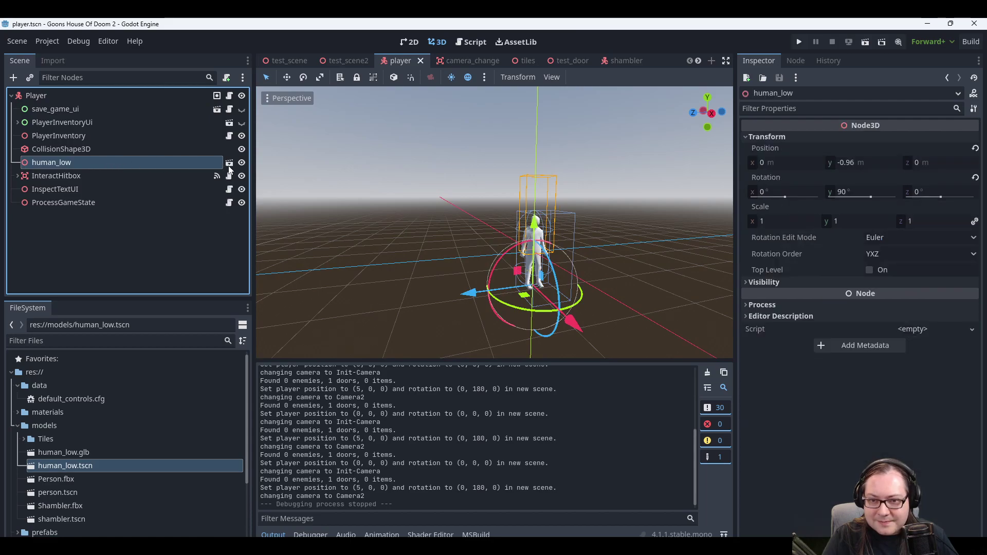
left_click(230, 163)
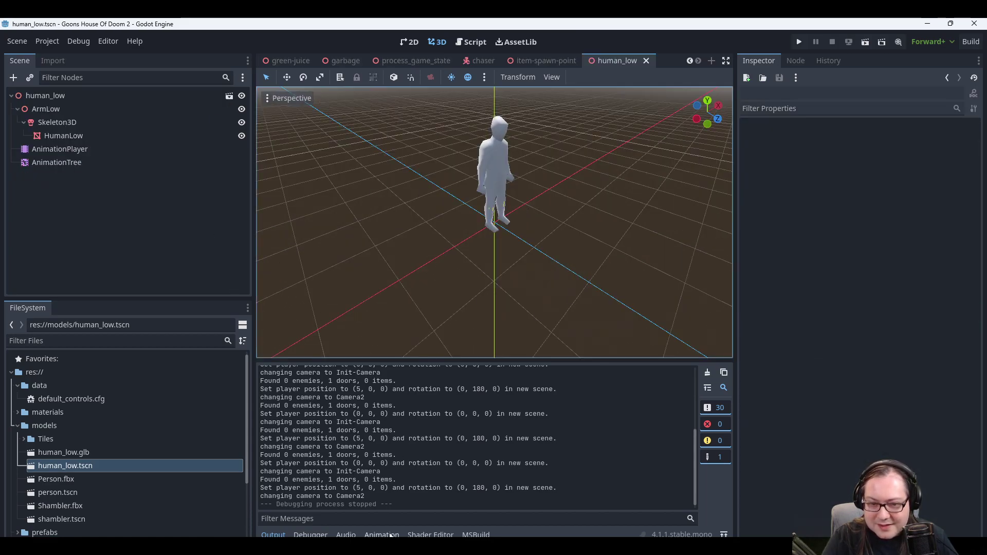
Show the AnimationTree's IdleWalkBlend and GlobalSpeedAdjust graph and open the Add Node popup on its canvas.
left_click(57, 162)
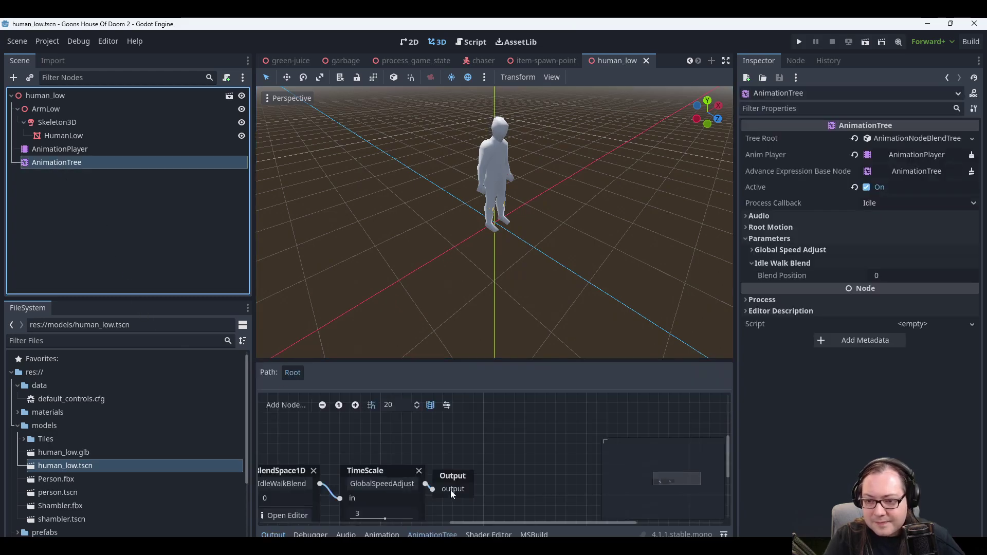
middle_click_drag(424, 446, 485, 407)
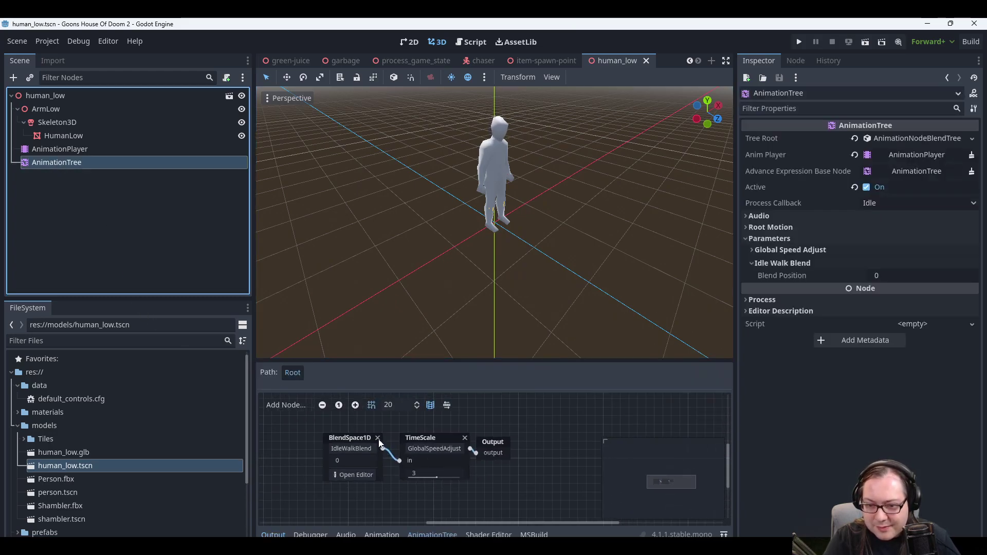
middle_click_drag(394, 431, 408, 447)
scroll(408, 446, "down", 2)
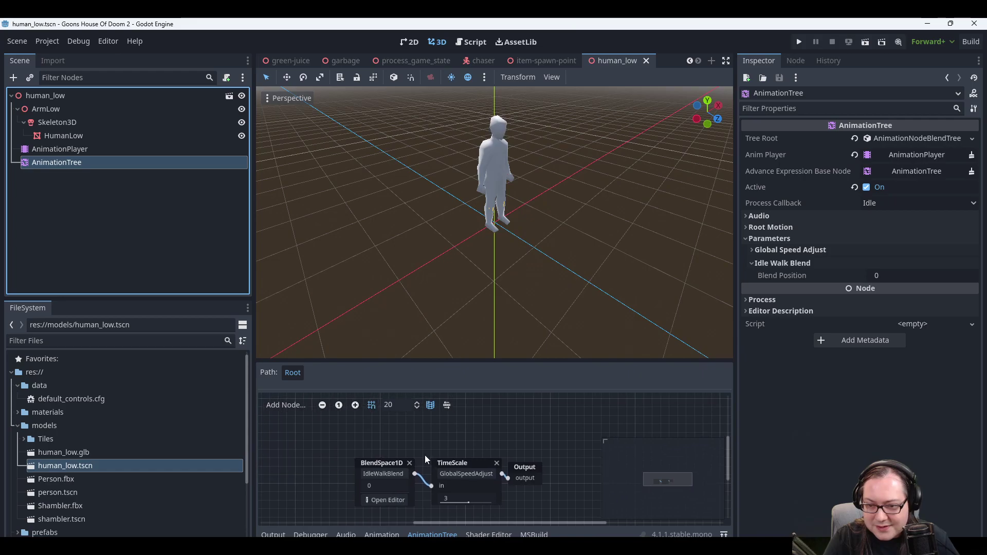
right_click(400, 424)
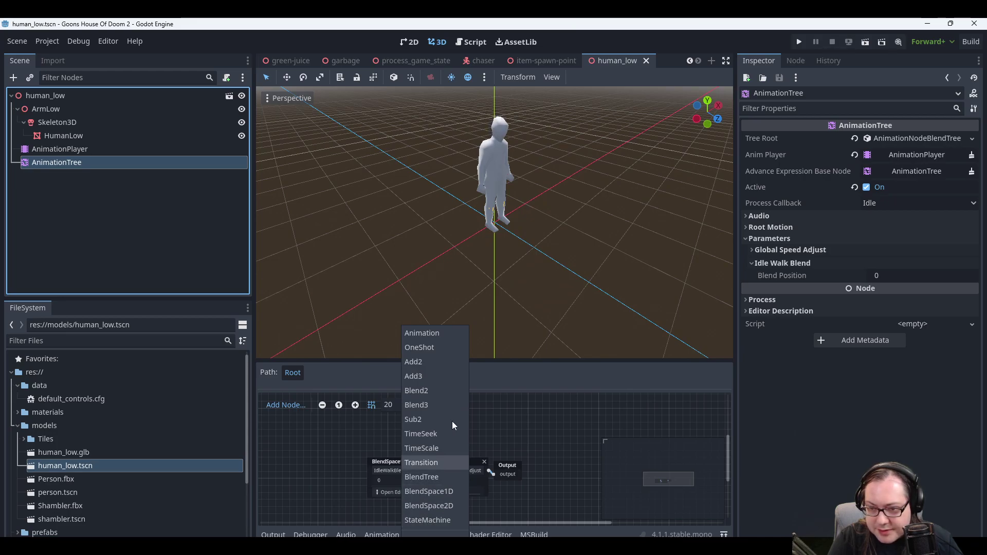
Add and remove a trial Animation node, then add, move and delete a StateMachine node.
left_click(437, 332)
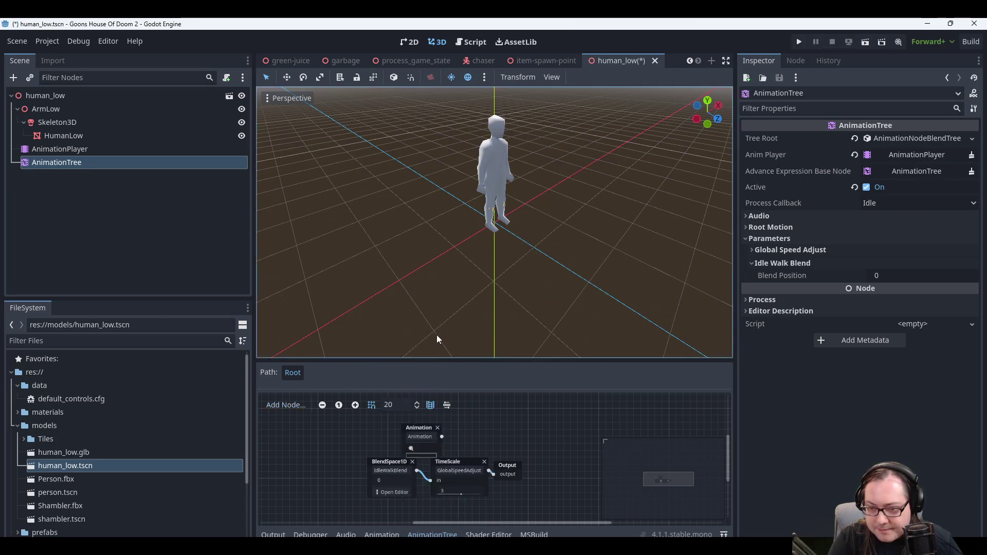
left_click(438, 428)
right_click(414, 427)
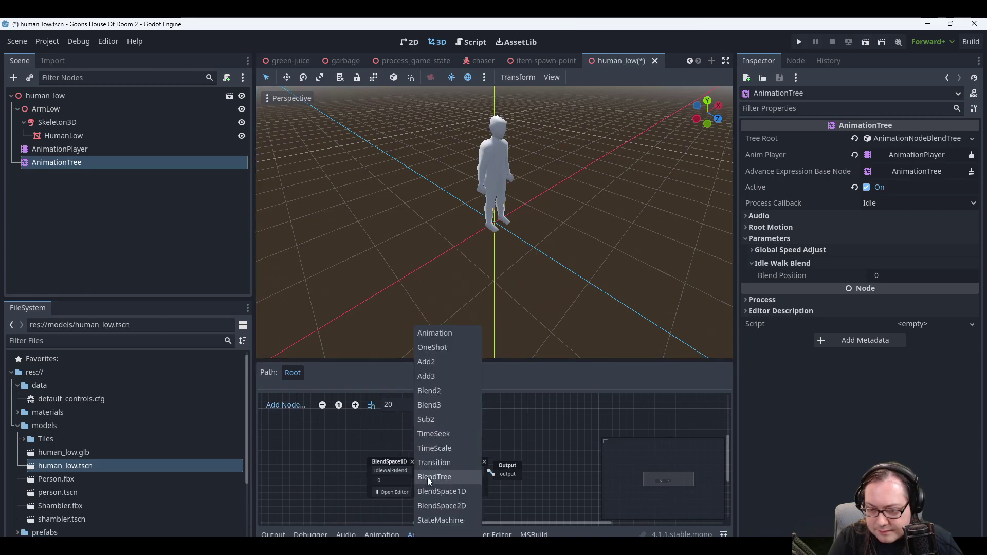
left_click(437, 520)
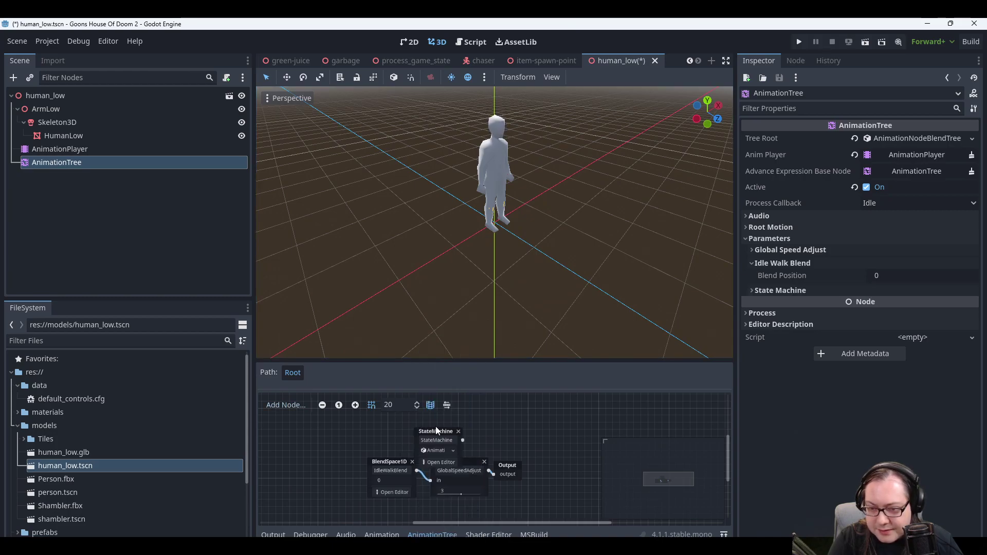
left_click_drag(436, 431, 324, 430)
left_click(337, 451)
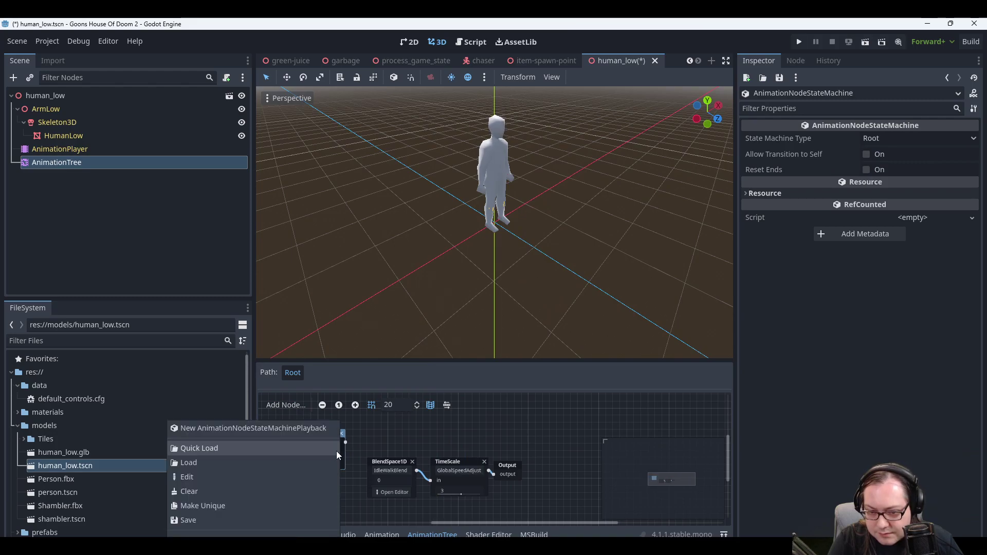
left_click(342, 442)
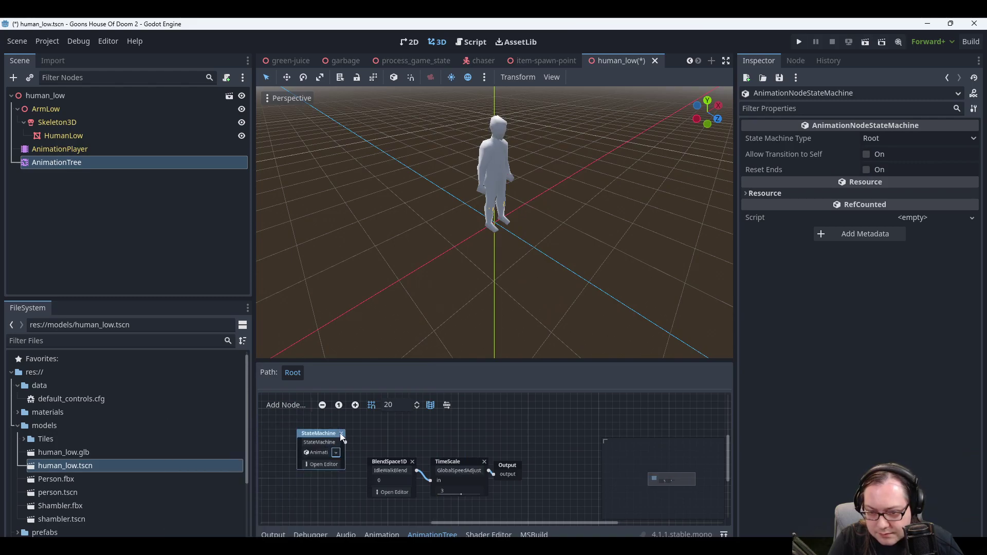
left_click(341, 434)
Add a Transition node to the blend graph, move it left, and delete it.
right_click(426, 432)
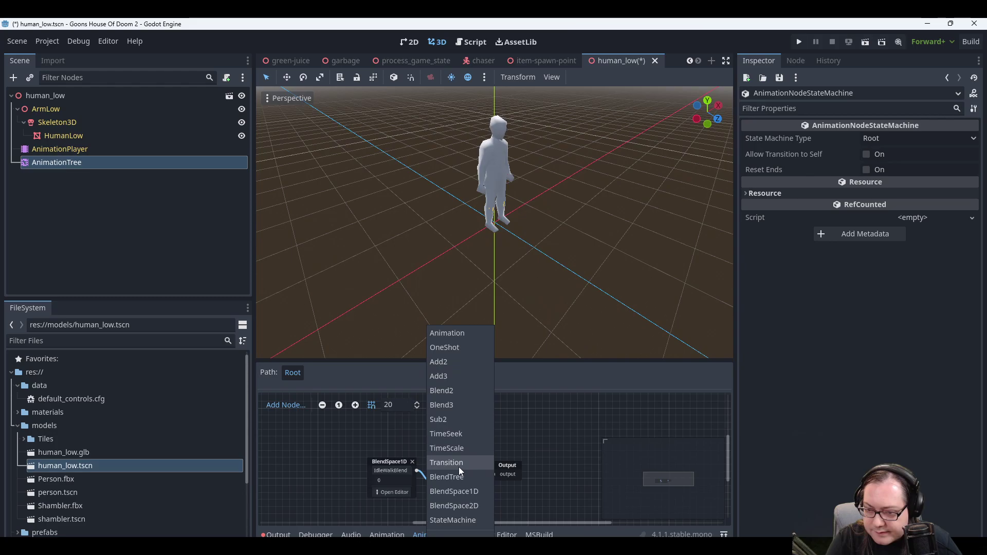
left_click(532, 428)
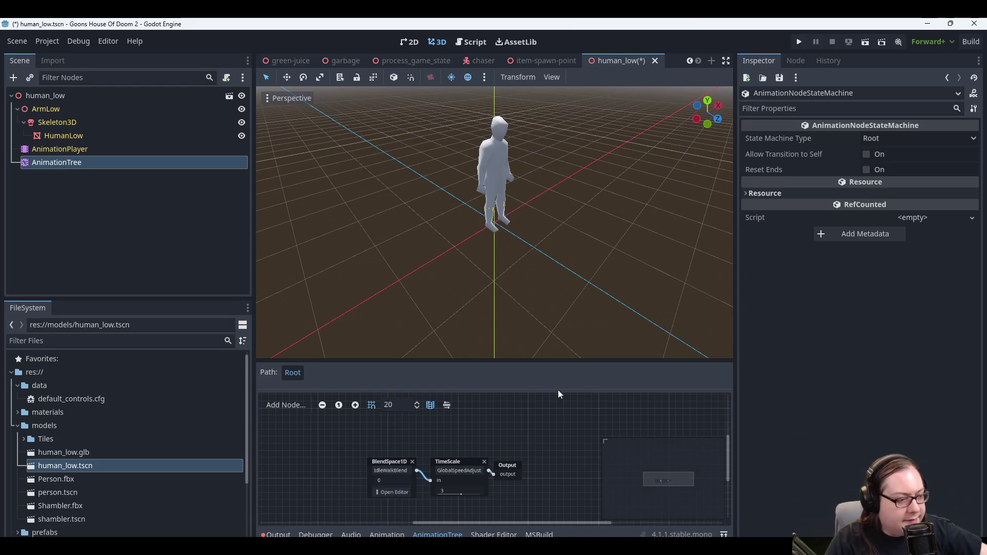
right_click(431, 430)
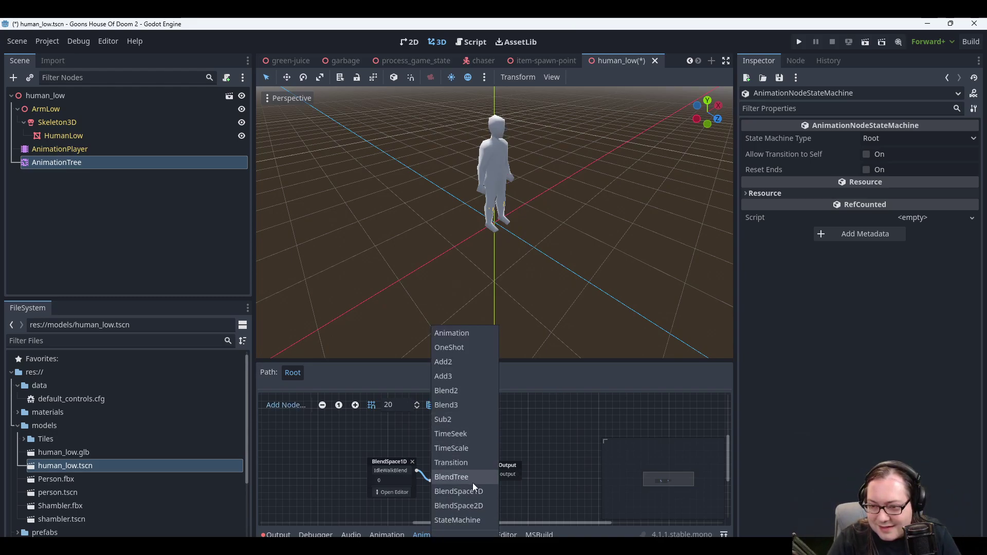
left_click(469, 463)
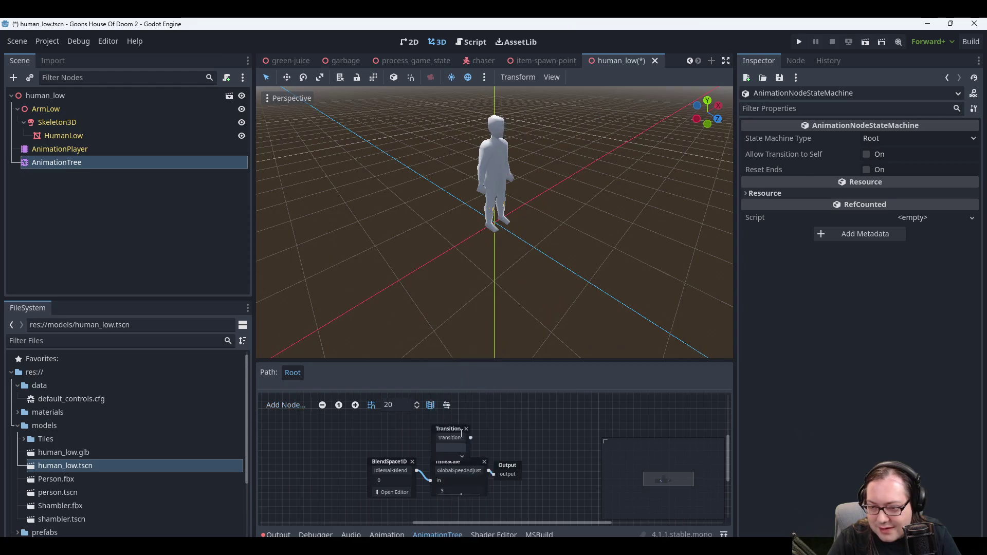
left_click_drag(450, 430, 310, 427)
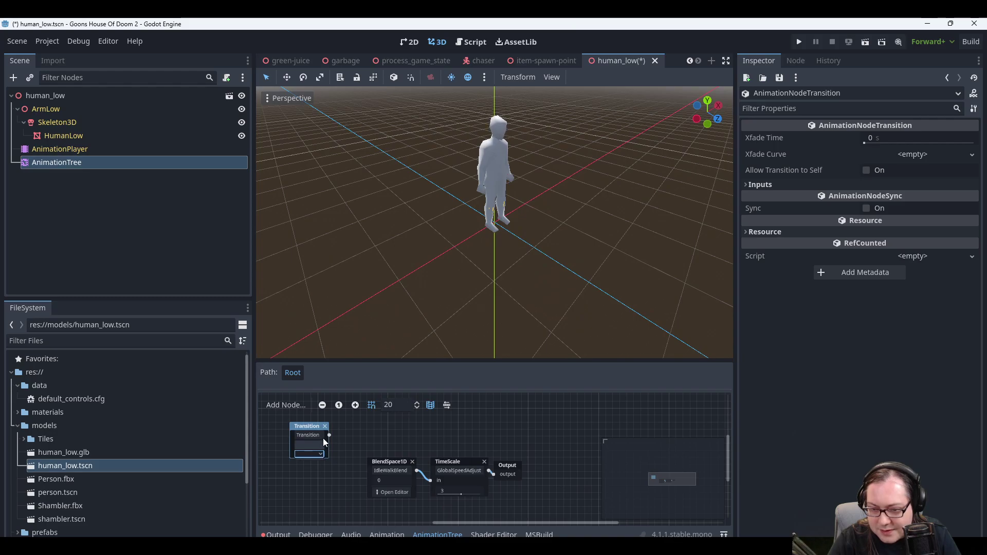
left_click(326, 426)
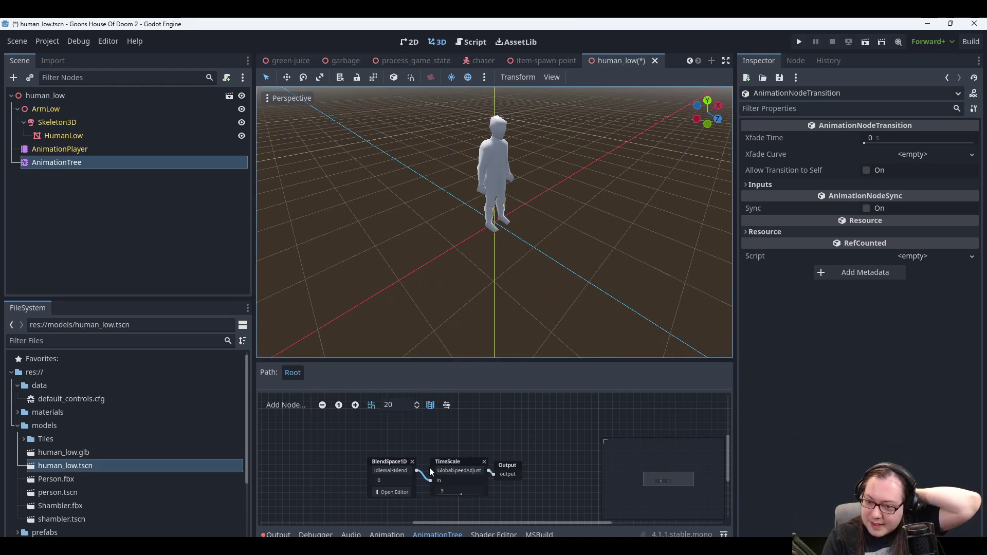
scroll(425, 454, "up", 3)
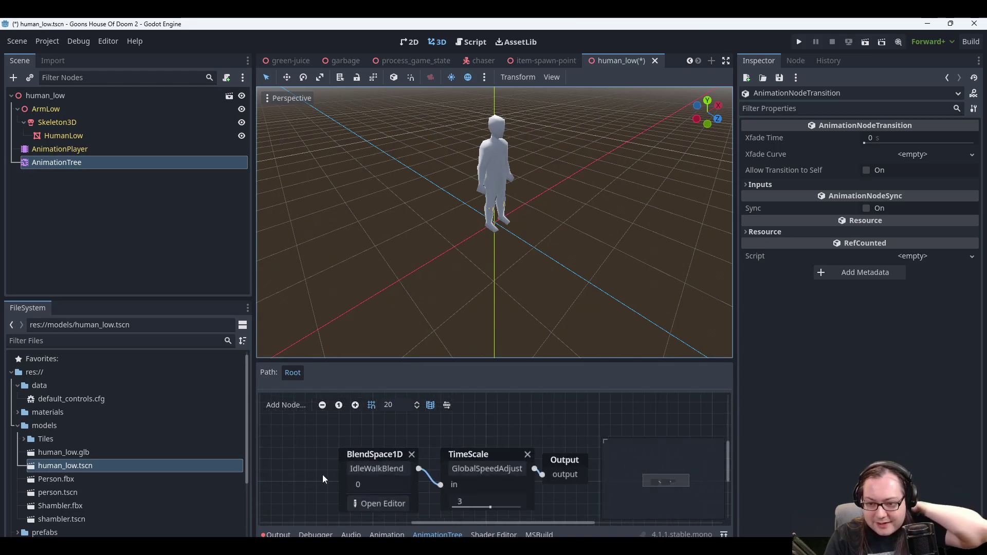
scroll(366, 481, "down", 2)
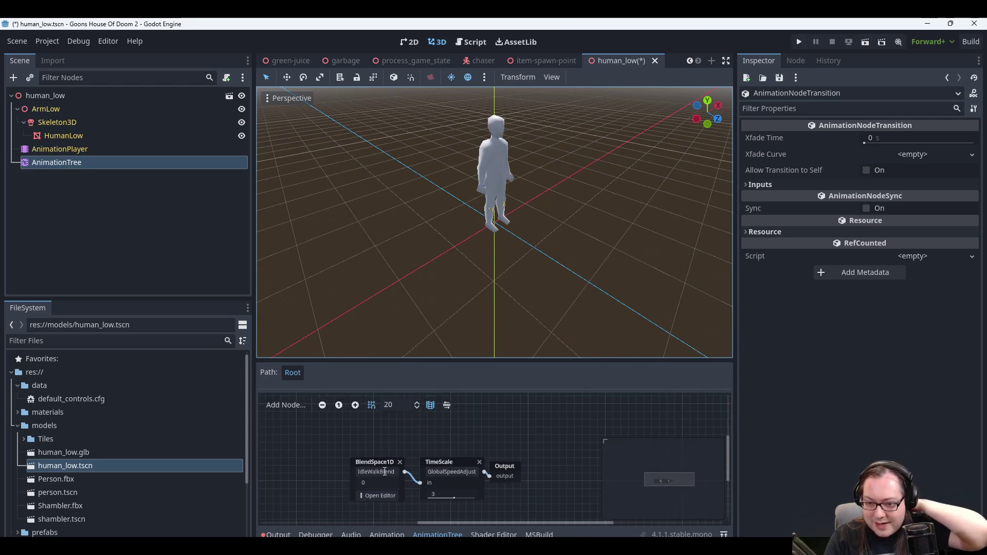
right_click(377, 475)
left_click(460, 423)
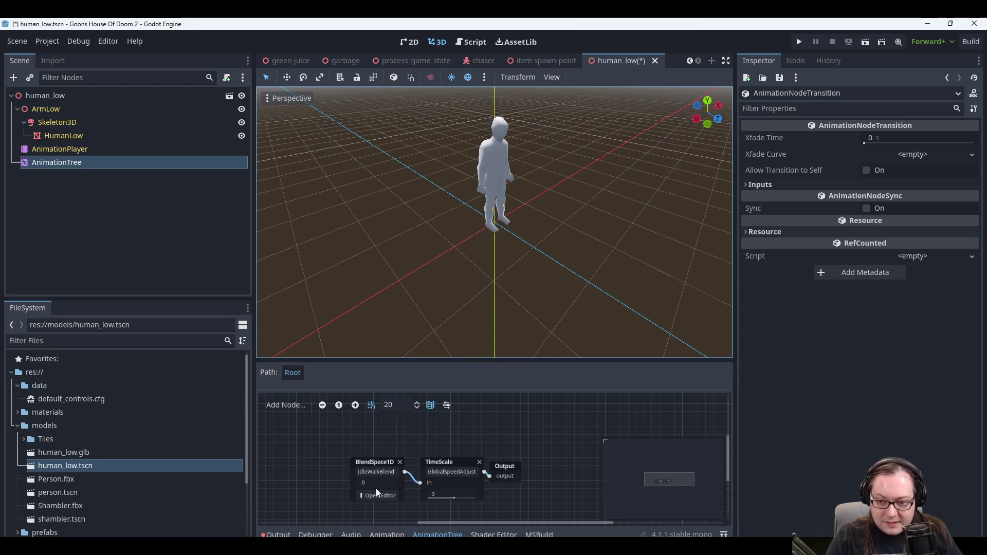
left_click(372, 463)
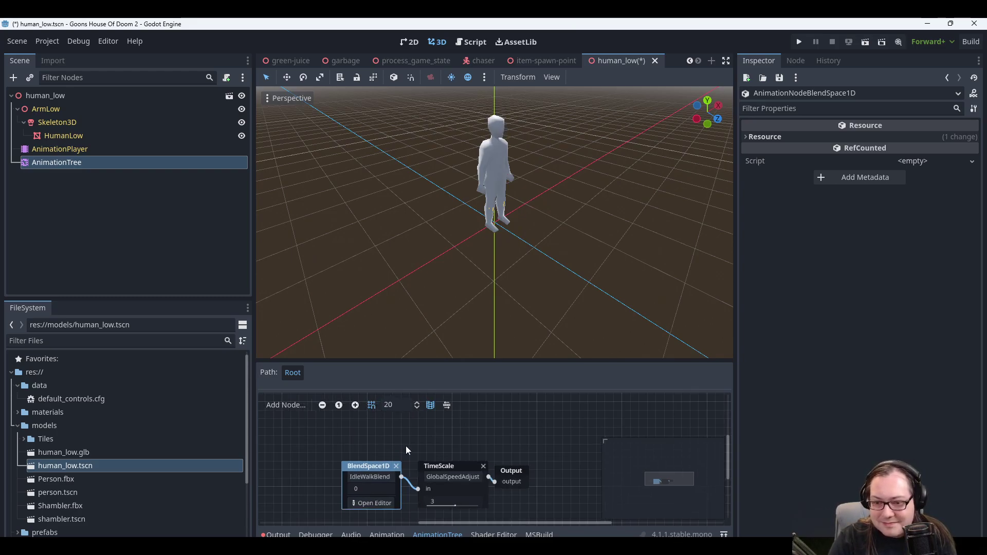
scroll(406, 447, "up", 2, "ctrl")
scroll(409, 447, "down", 3, "ctrl")
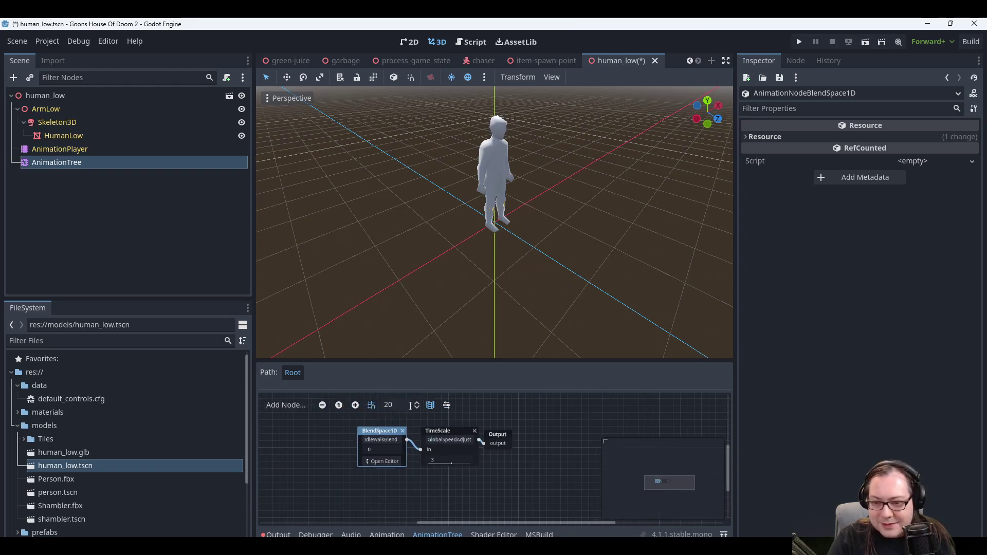
middle_click_drag(417, 425, 418, 452)
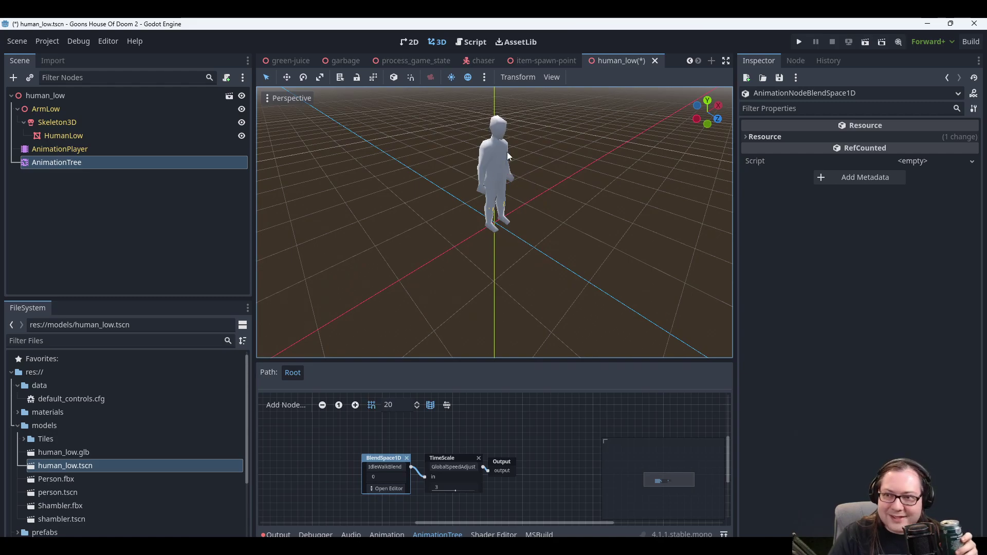
middle_click_drag(606, 150, 548, 171)
scroll(548, 206, "down", 2)
middle_click_drag(548, 226, 574, 201)
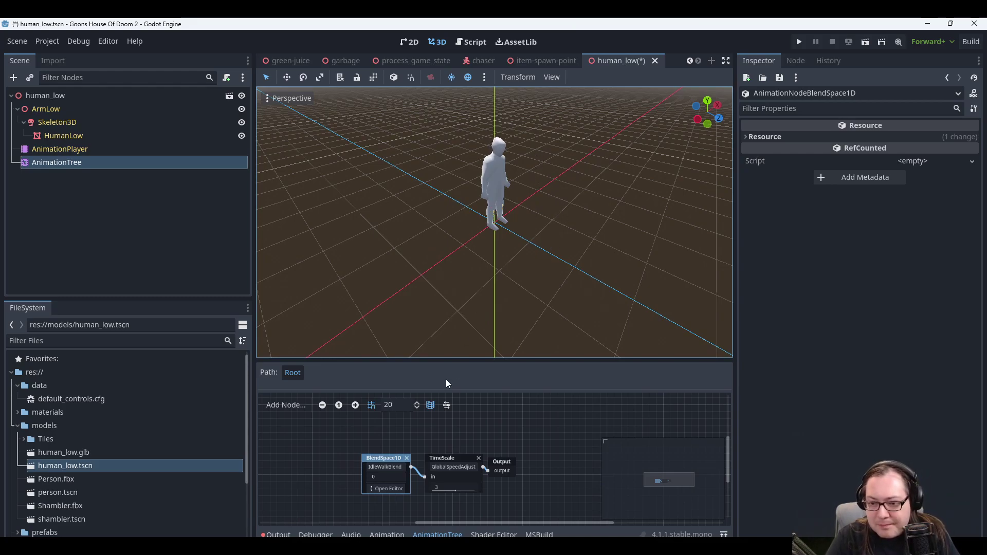
scroll(86, 467, "down", 3)
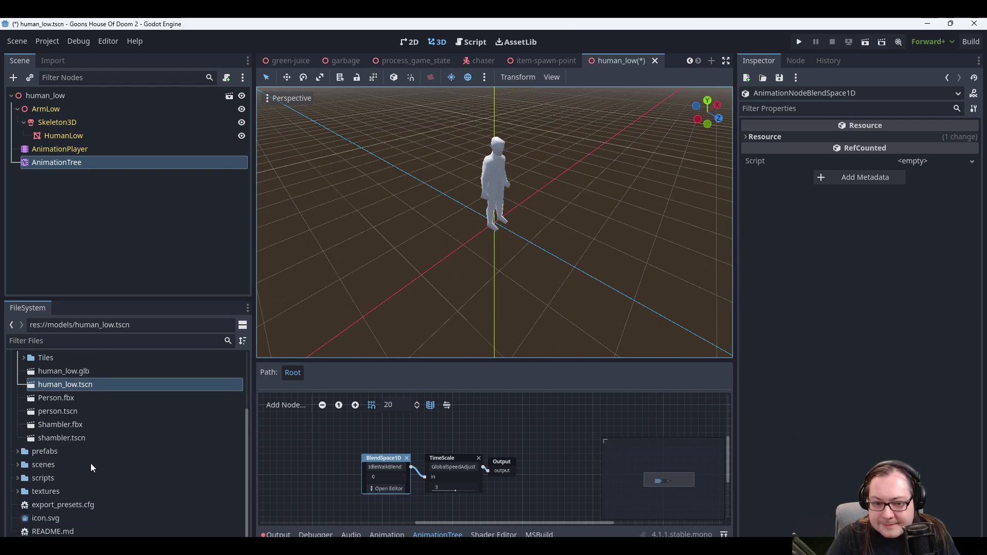
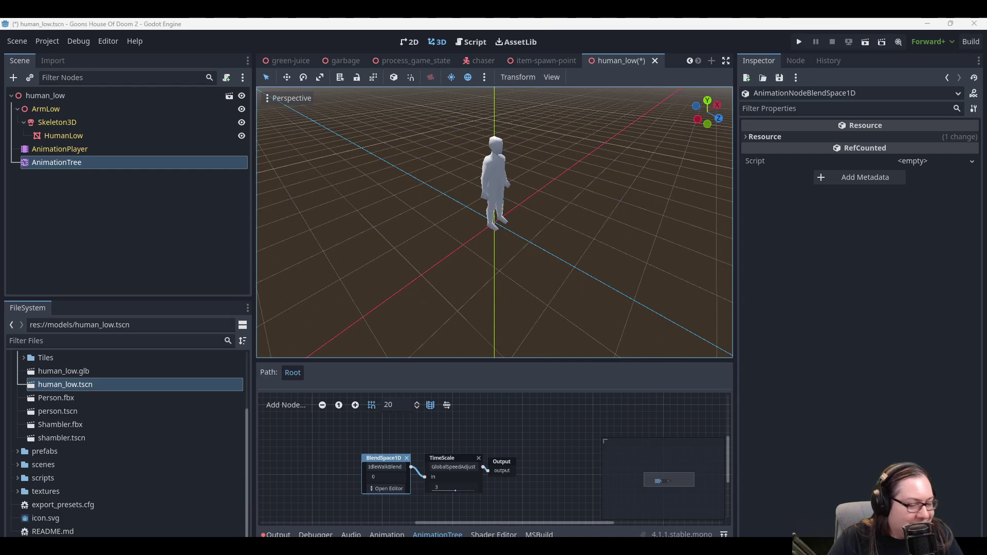
Add a Blend2 node to the blend tree, move it left, then delete it again.
middle_click_drag(671, 338, 548, 145)
scroll(538, 159, "down", 2)
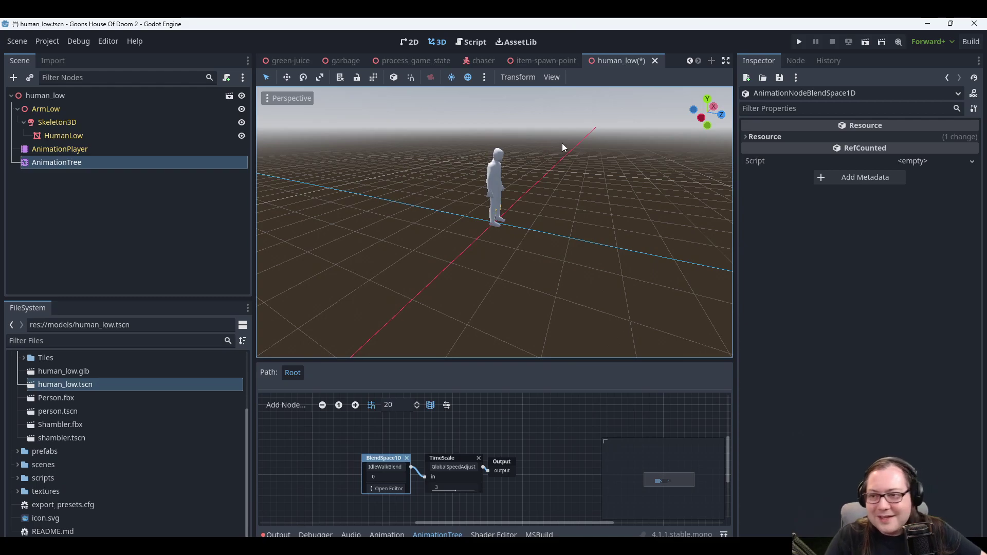
middle_click_drag(598, 208, 588, 165)
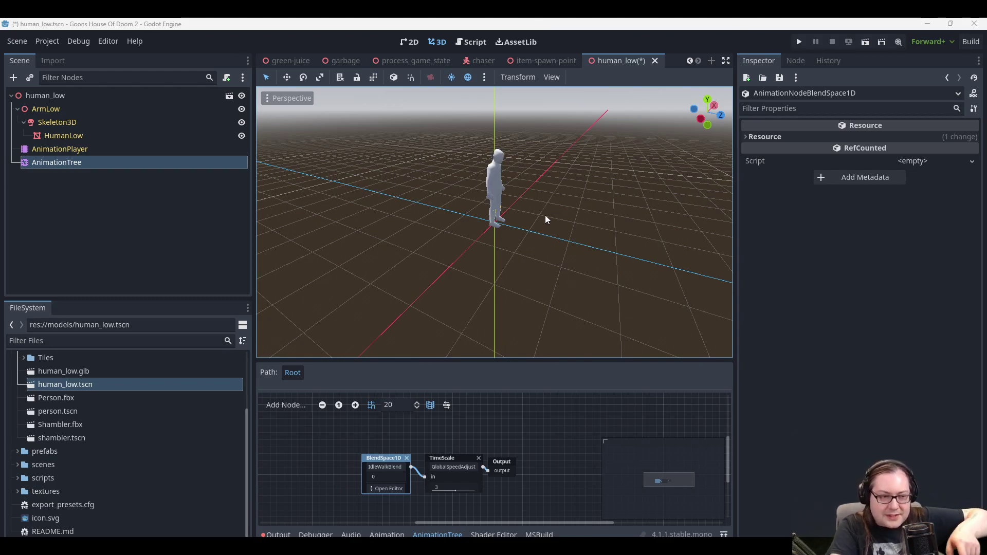
right_click(384, 422)
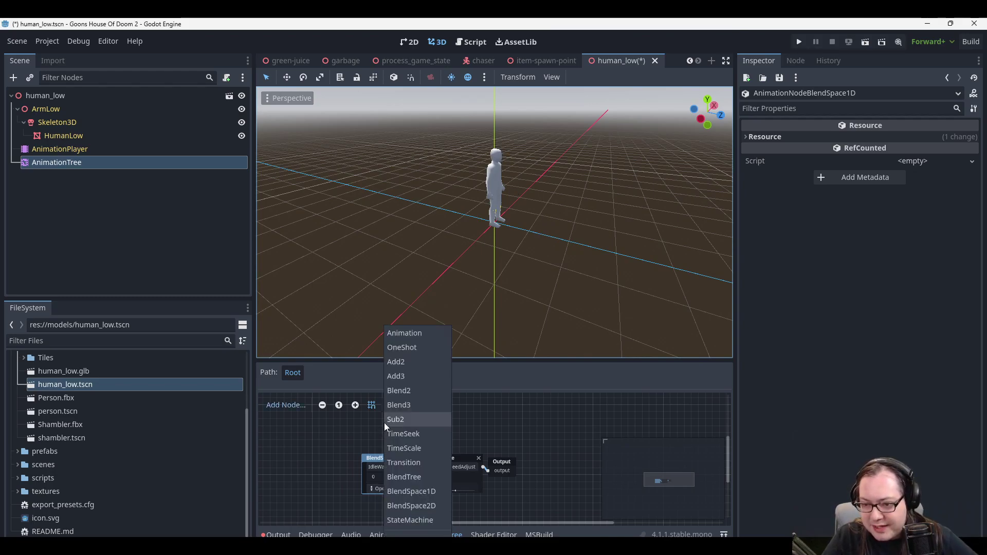
left_click(412, 394)
left_click_drag(385, 429, 304, 430)
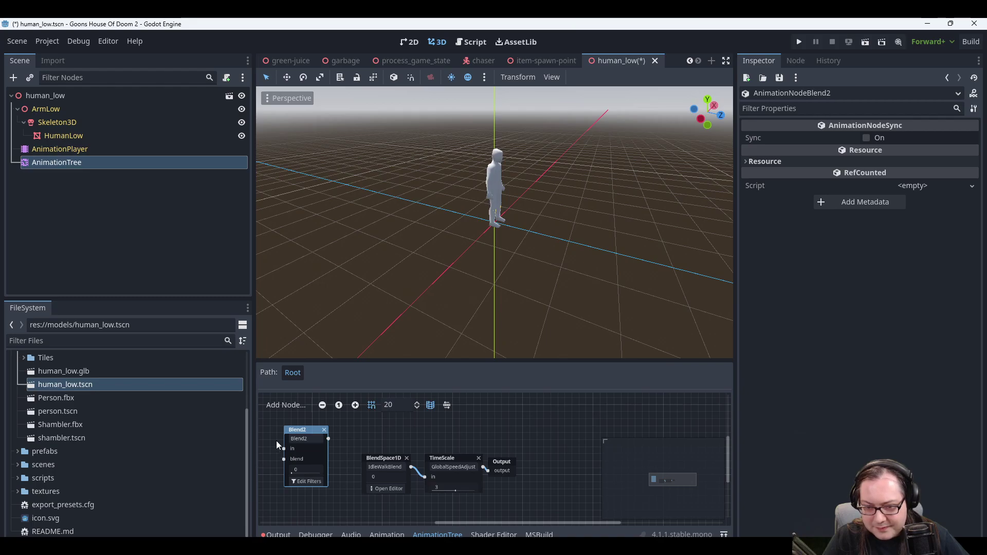
left_click(324, 429)
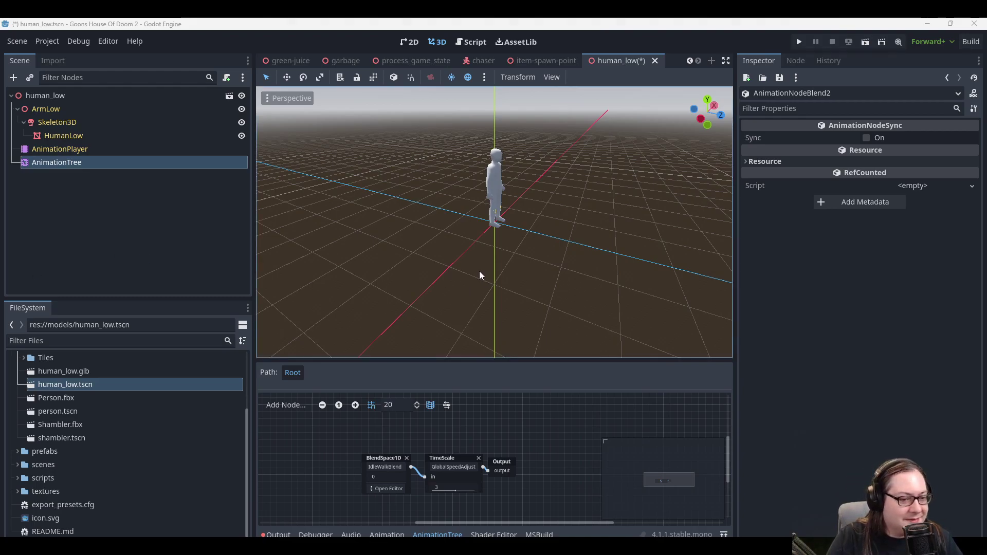
Pan the blend tree graph and dismiss the node-type list without adding a node.
mouse_move(572, 242)
middle_mouse_down()
mouse_move(522, 233)
mouse_move(588, 235)
middle_mouse_up()
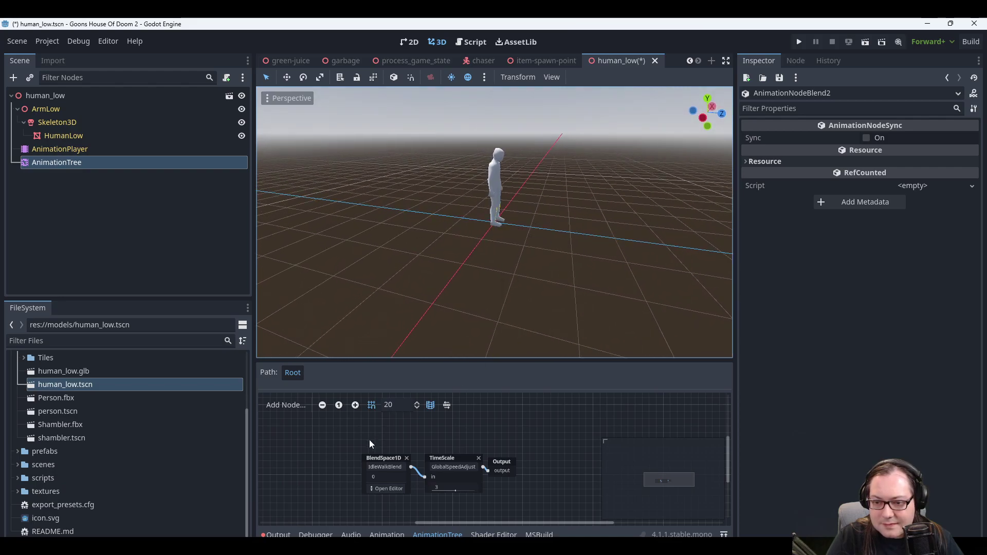
middle_click_drag(369, 439, 428, 408)
right_click(390, 445)
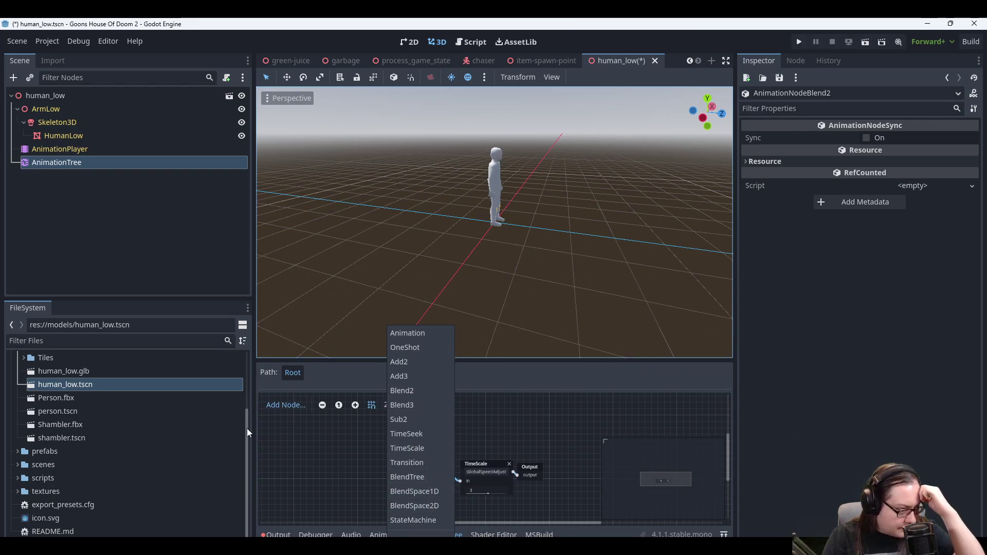
key("ctrl+z")
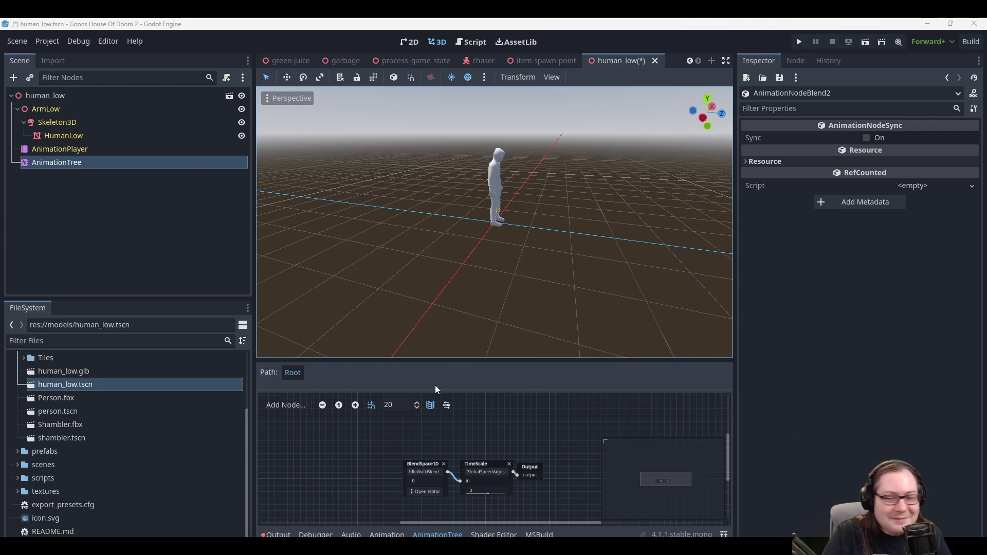
Orbit around the character and save the human_low scene with Ctrl+S.
middle_click_drag(528, 192, 480, 215)
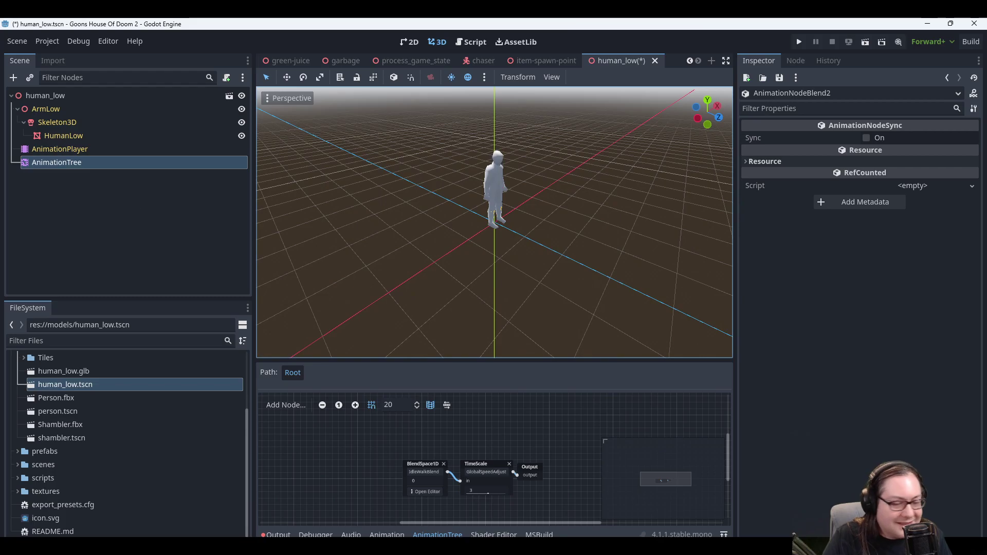
scroll(562, 234, "down", 3)
middle_click_drag(545, 211, 623, 93)
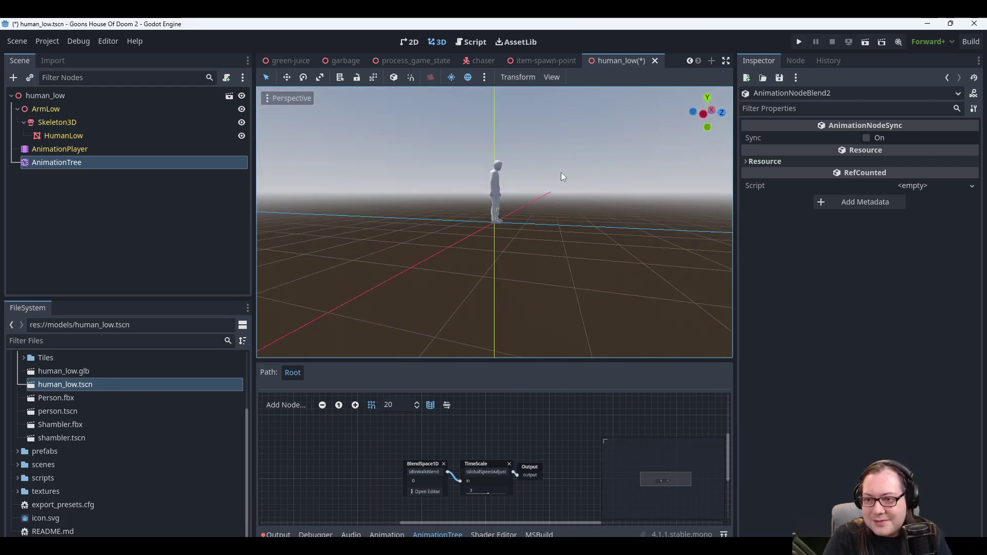
scroll(559, 198, "up", 2)
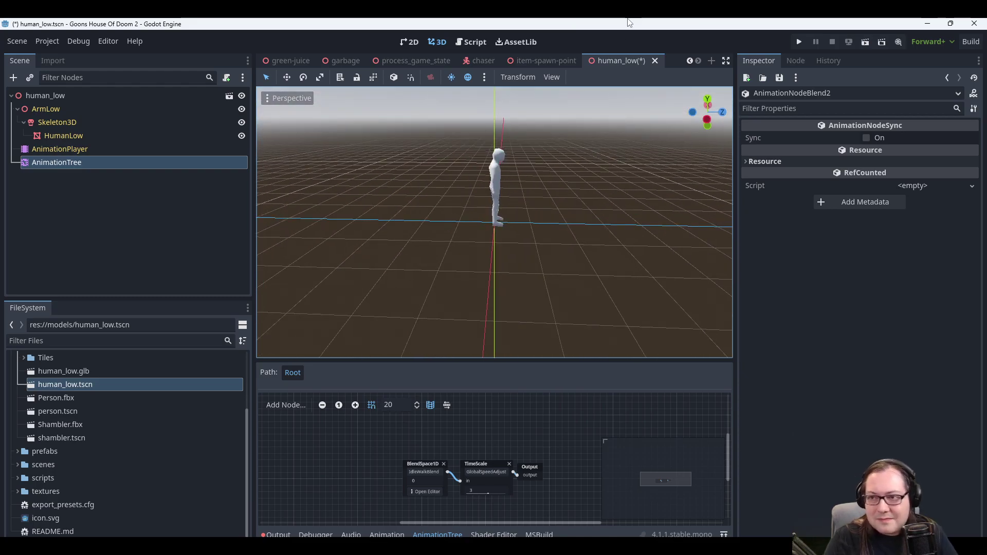
key("ctrl+s")
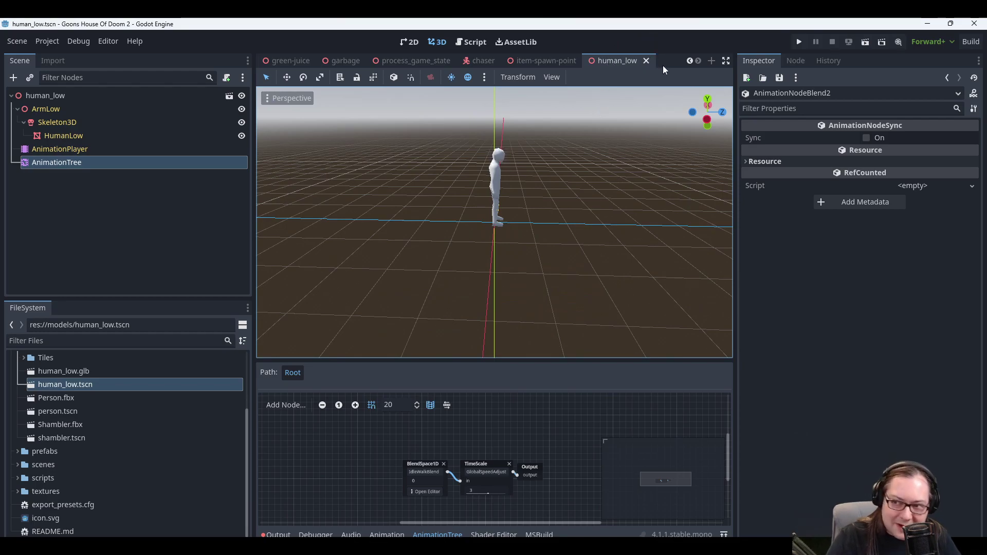
Open the node-type list on the blend tree graph, then dismiss it unused.
middle_click_drag(564, 174, 510, 161)
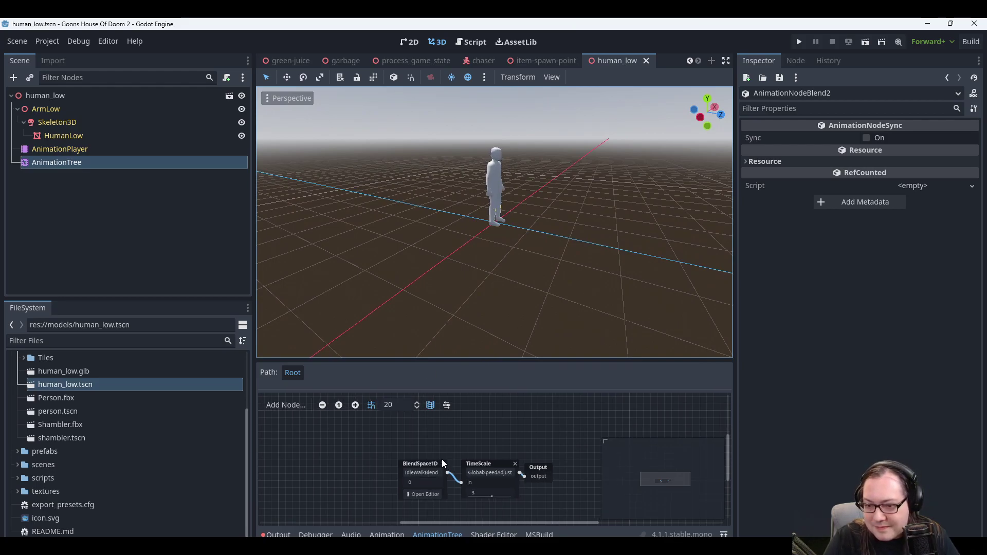
scroll(443, 459, "up", 2)
right_click(357, 451)
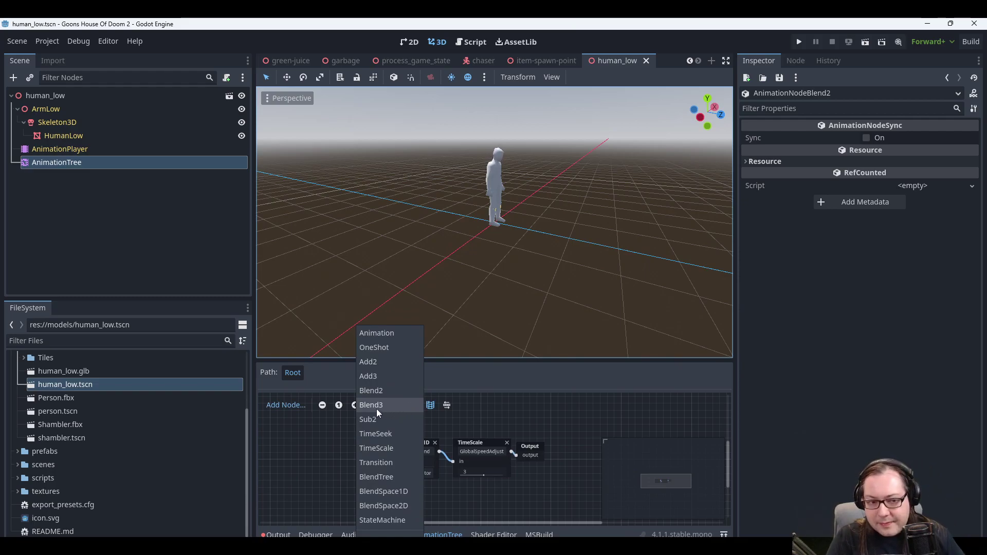
key("Escape")
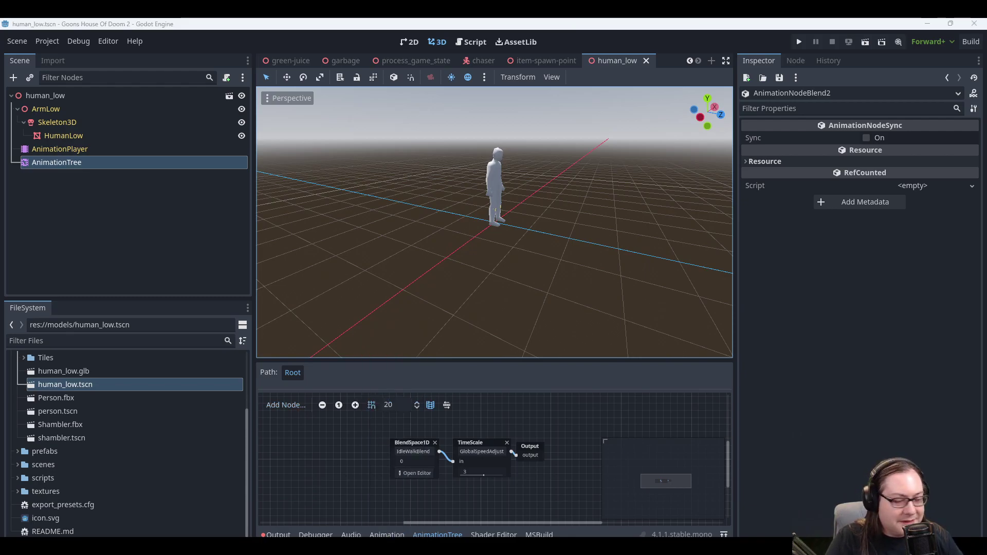
Pan the blend tree graph and reopen the node-type list over an empty spot.
mouse_move(486, 449)
middle_mouse_down()
mouse_move(526, 424)
mouse_move(484, 452)
middle_mouse_up()
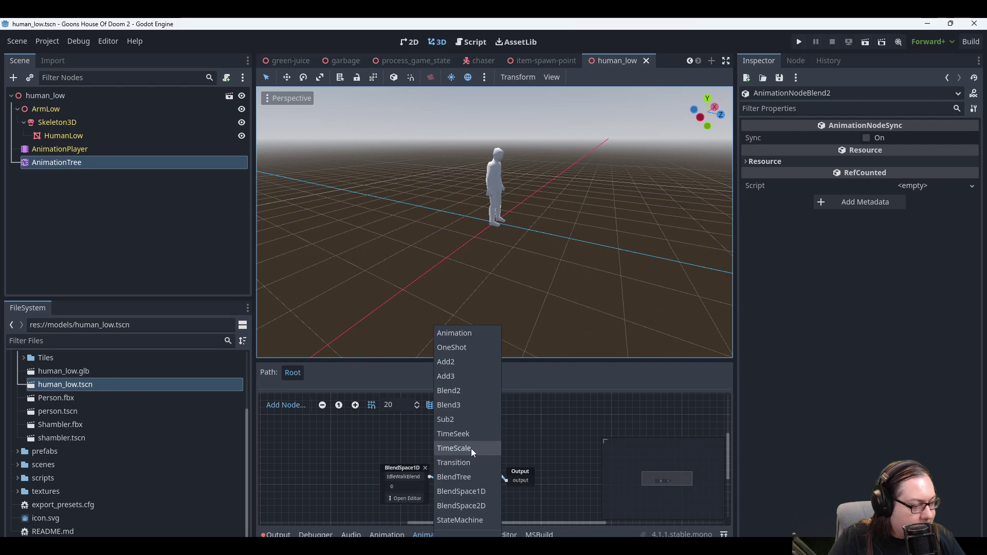
left_click(471, 448)
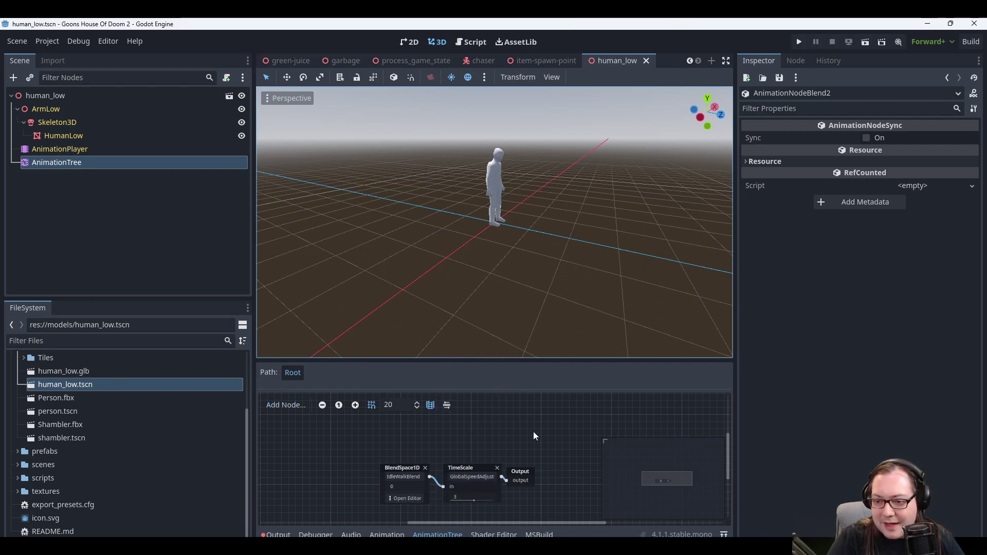
middle_click_drag(533, 436, 578, 432)
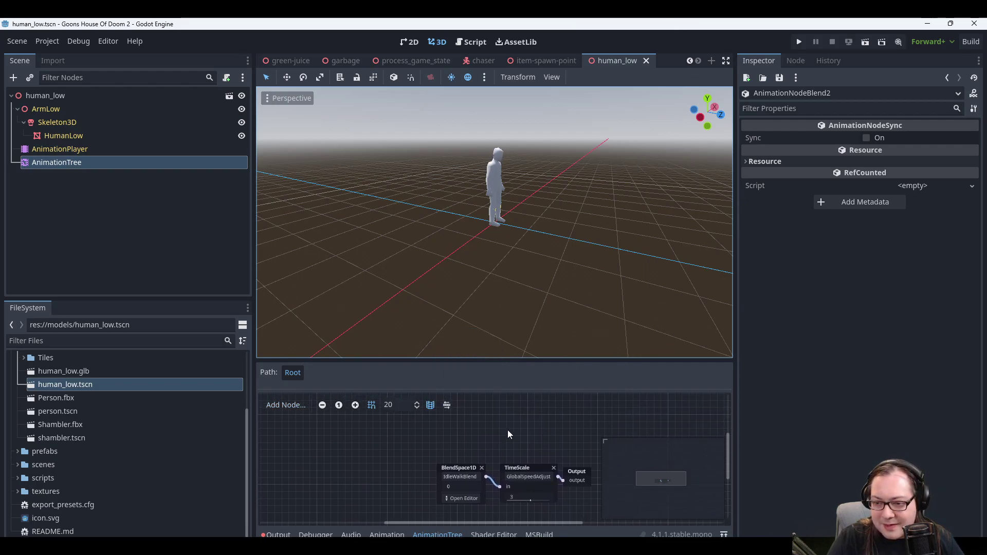
right_click(480, 421)
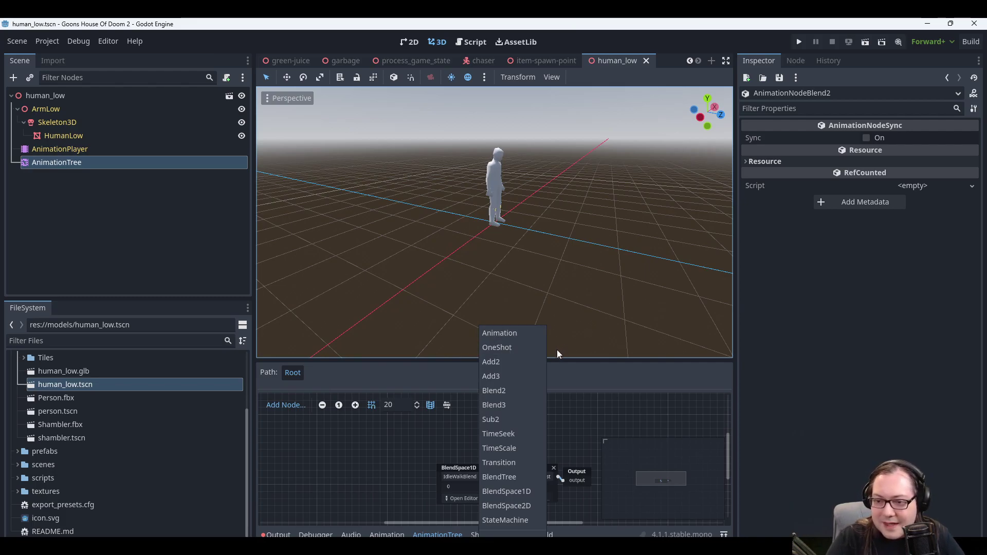
left_click(509, 348)
left_click_drag(491, 421, 348, 440)
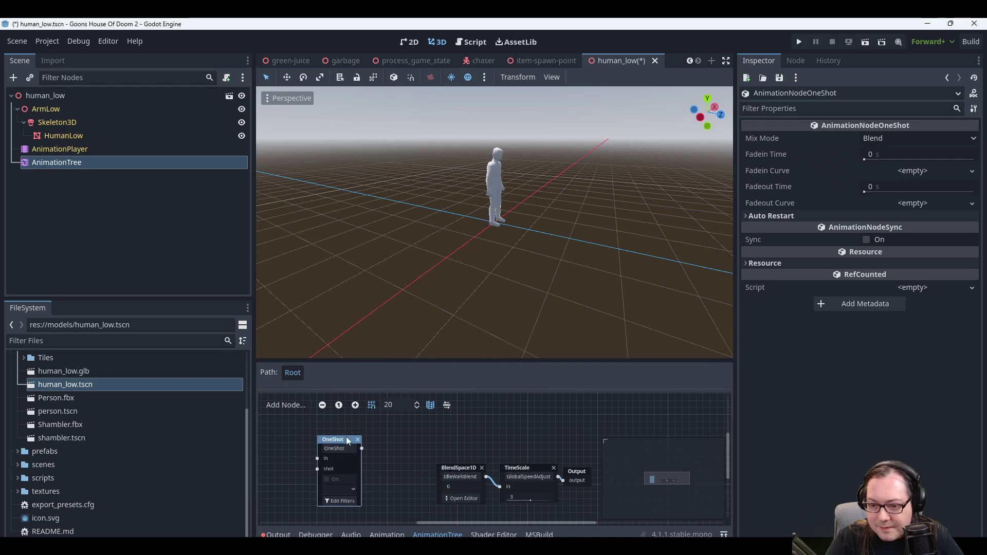
left_click(352, 489)
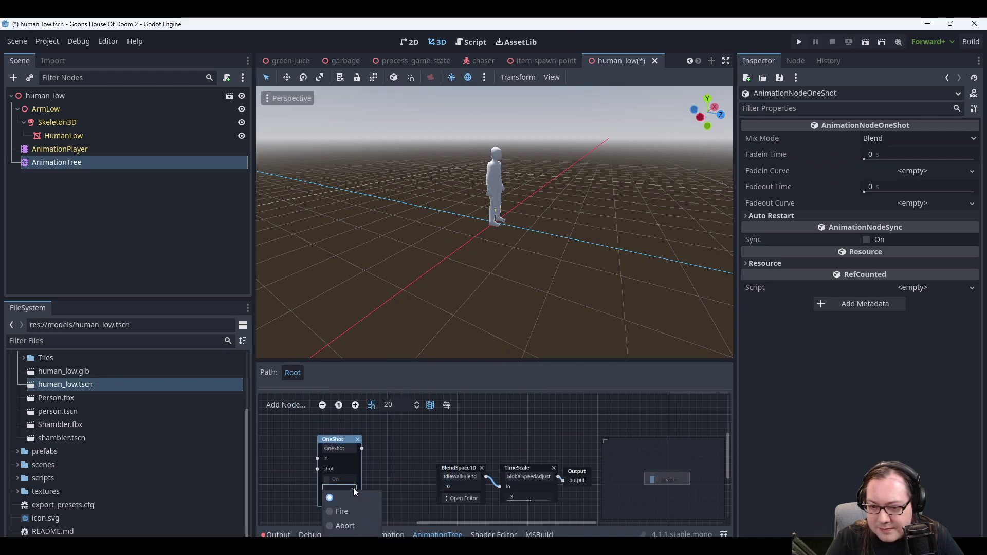
left_click(356, 482)
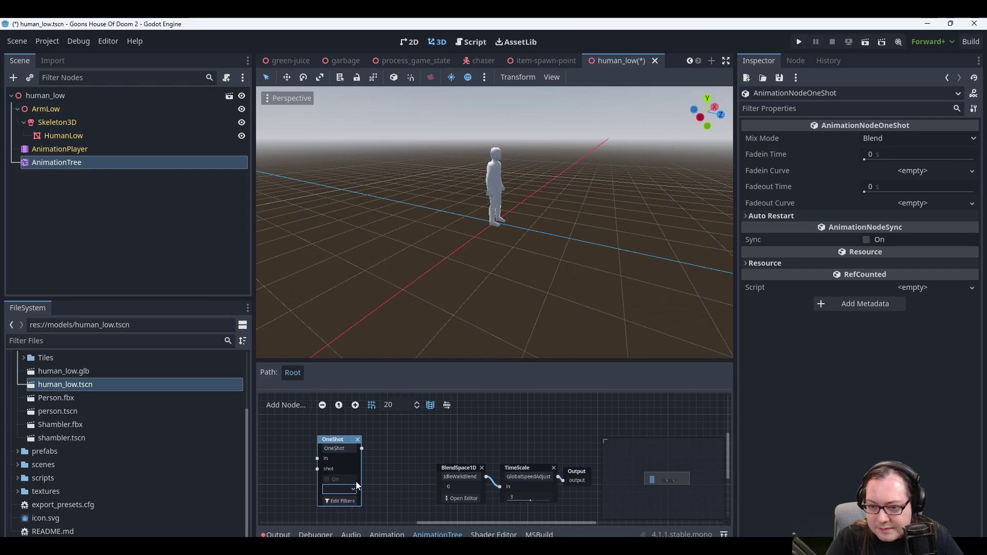
left_click(338, 500)
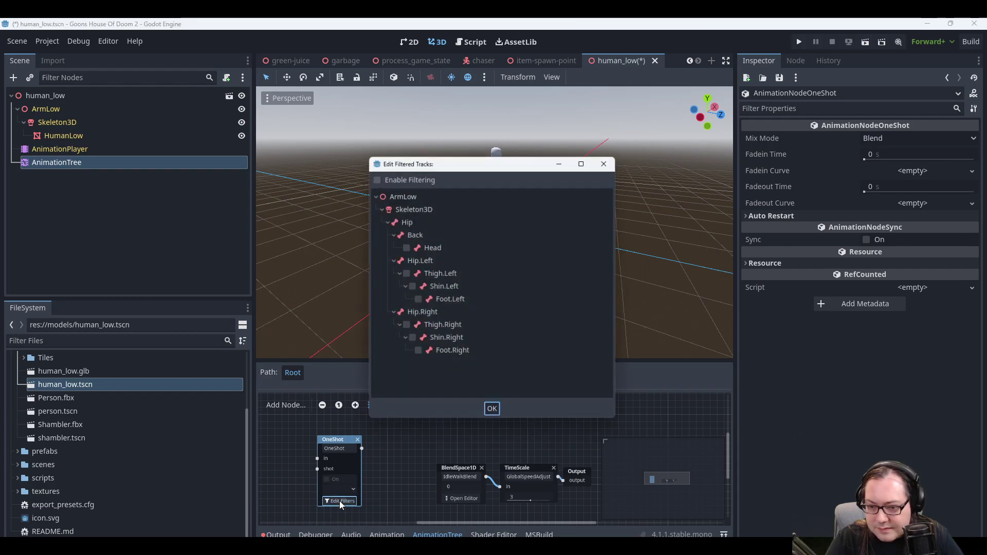
left_click(610, 159)
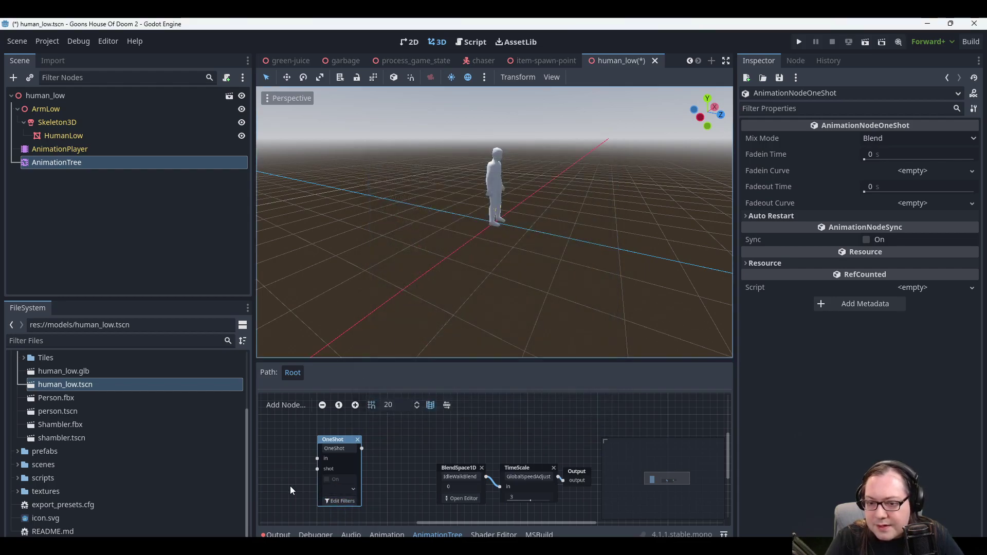
left_click(358, 440)
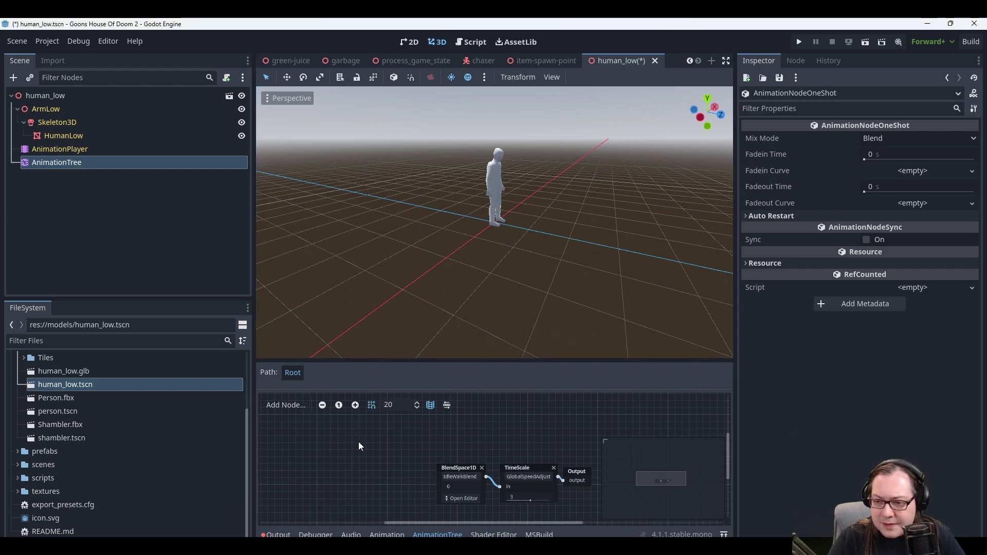
right_click(392, 434)
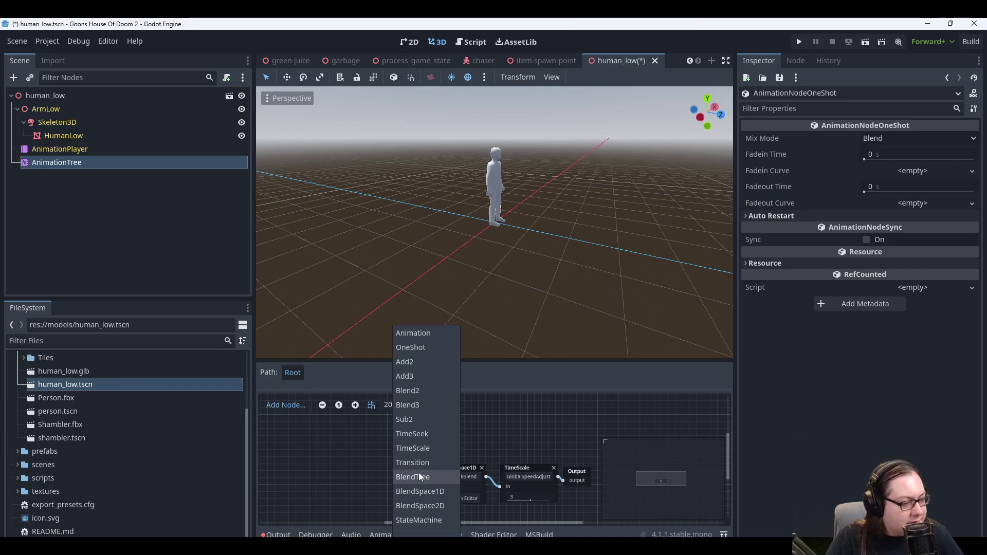
Dismiss the node-type list without adding any node.
key("Escape")
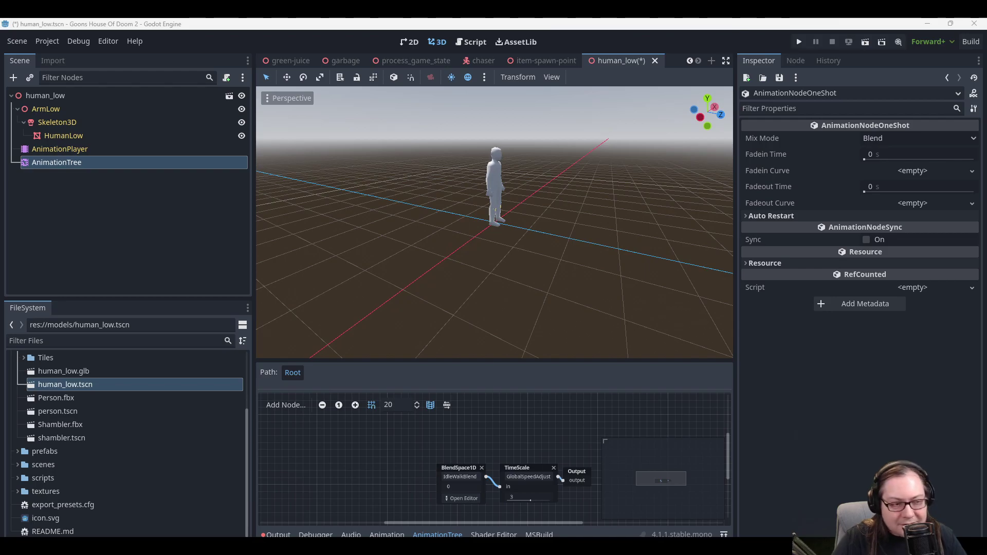
In Visual Studio, revert Player.cs line 68 after an accidental ItemGenerator completion.
key("alt+Tab")
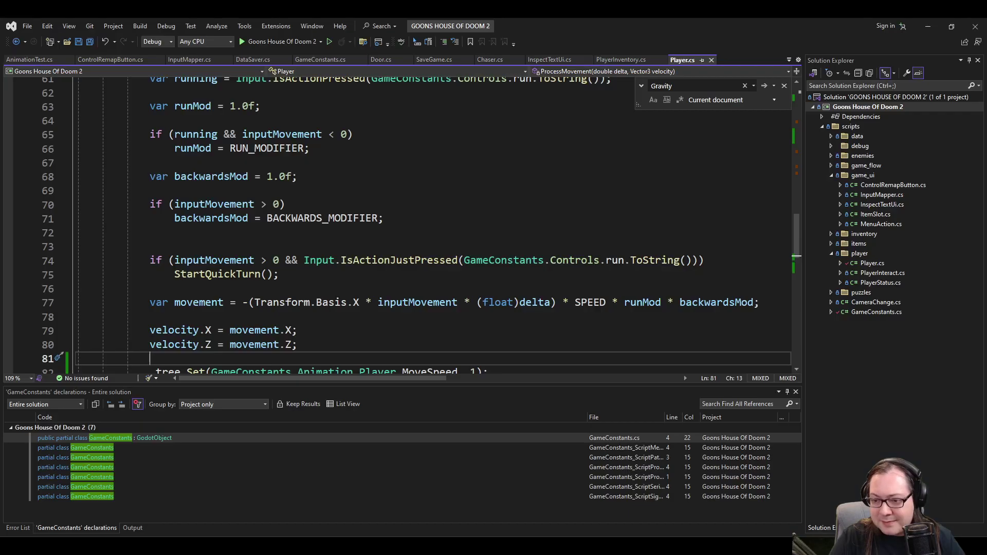
left_click(520, 176)
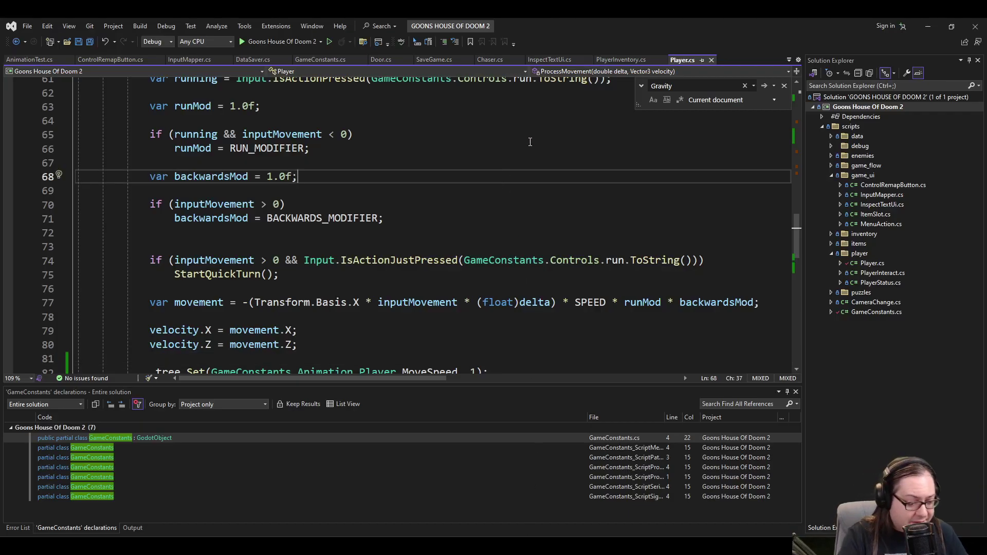
type("Generator")
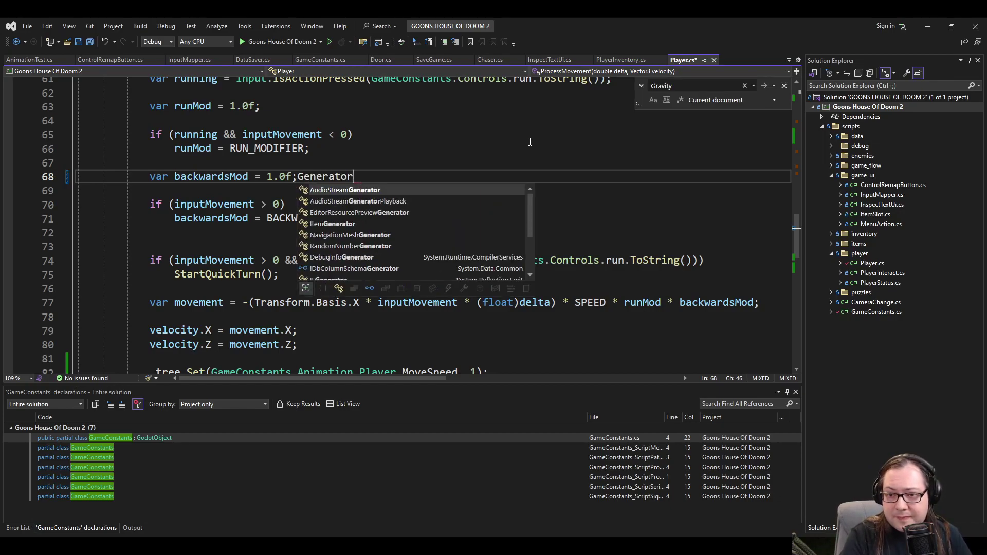
key("Down")
key("Down")
key("Down")
key("Tab")
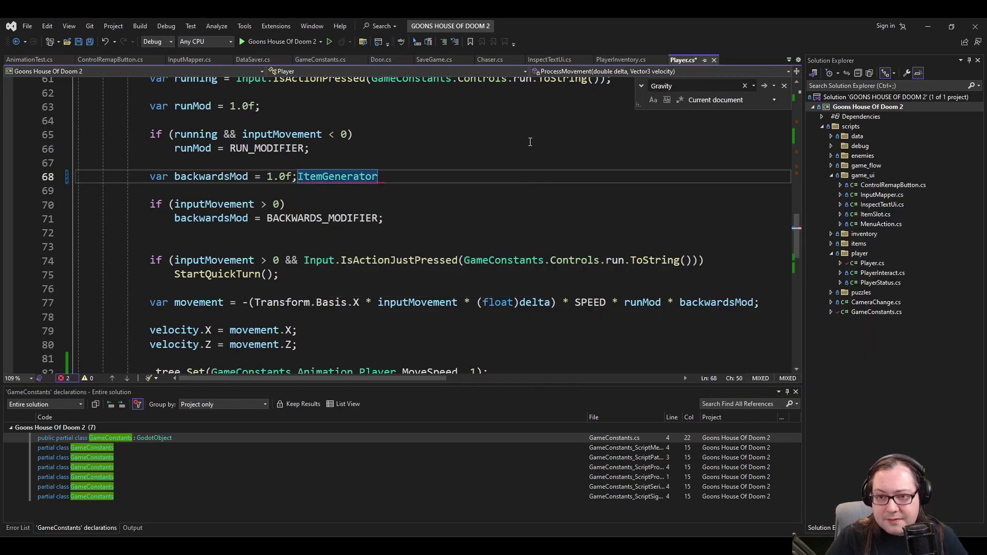
key("ctrl+z")
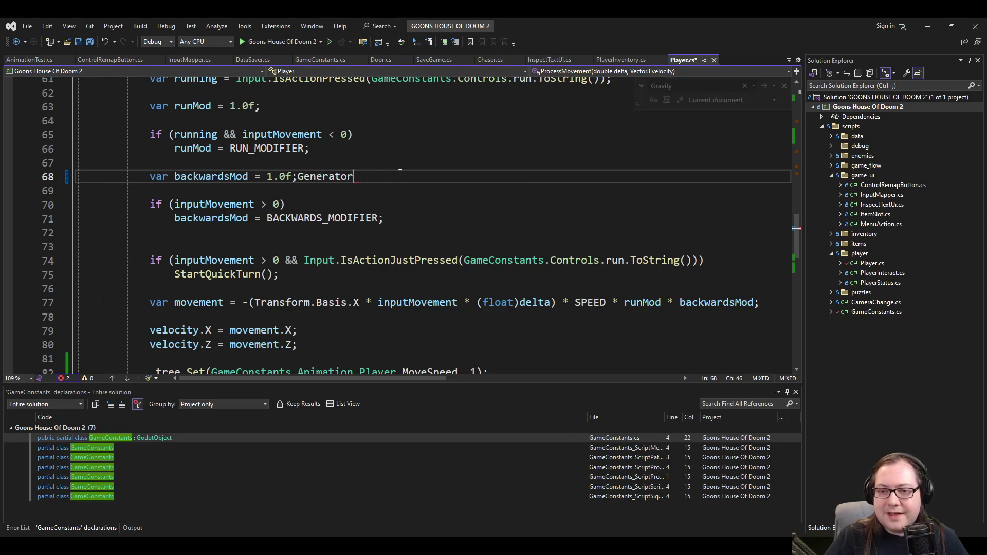
key("ctrl+z")
left_click(340, 163)
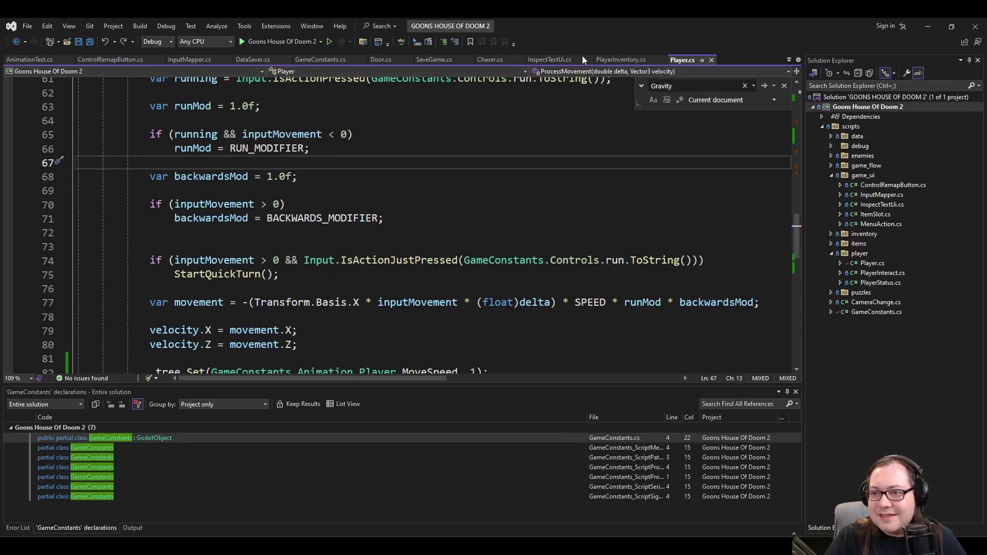
scroll(789, 74, "down", 1)
Open ItemGenerator.cs from the open-documents list and accept the line-endings prompt.
left_click(788, 59)
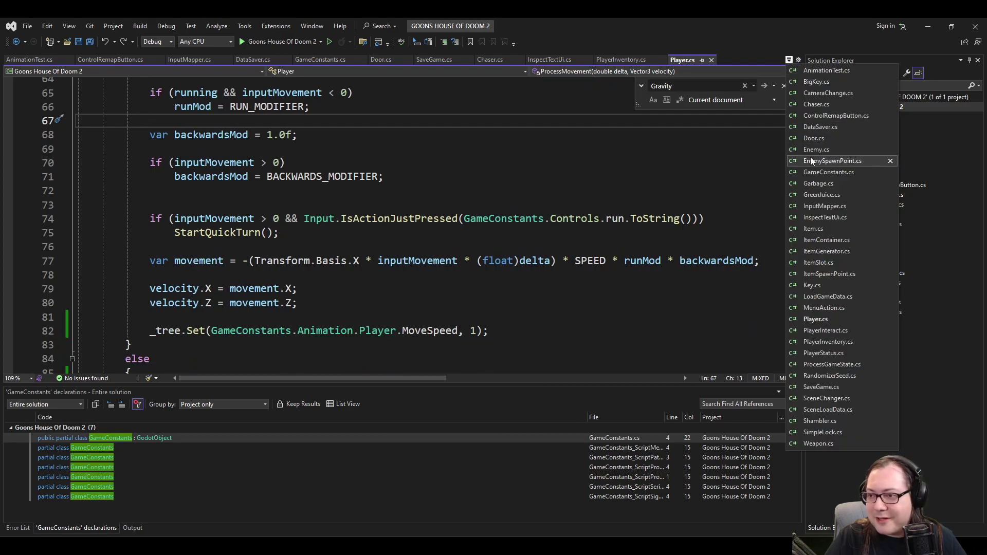
left_click(826, 251)
key("Return")
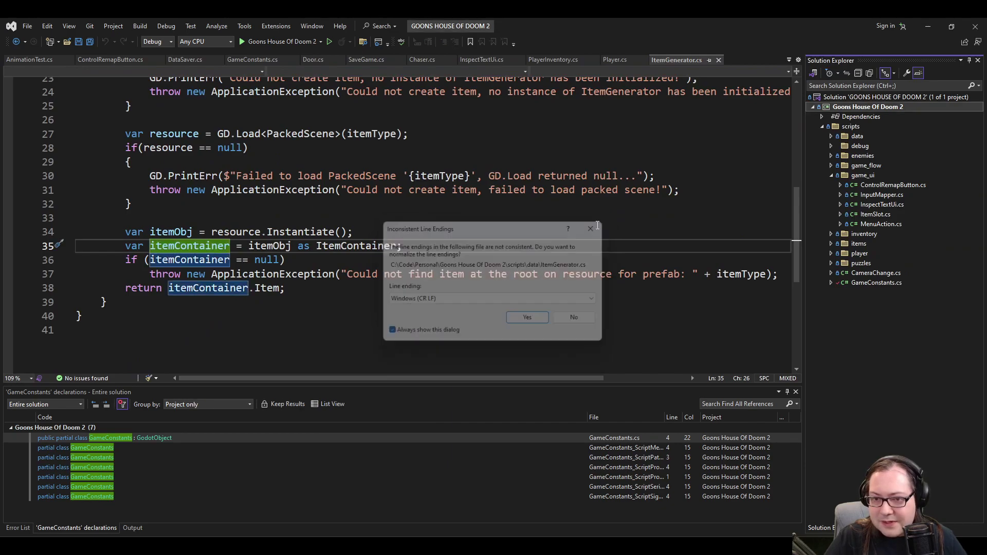
Highlight the uses of itemObj and resource in ItemGenerator.cs, then minimise Visual Studio.
left_click(175, 246)
left_click(260, 246)
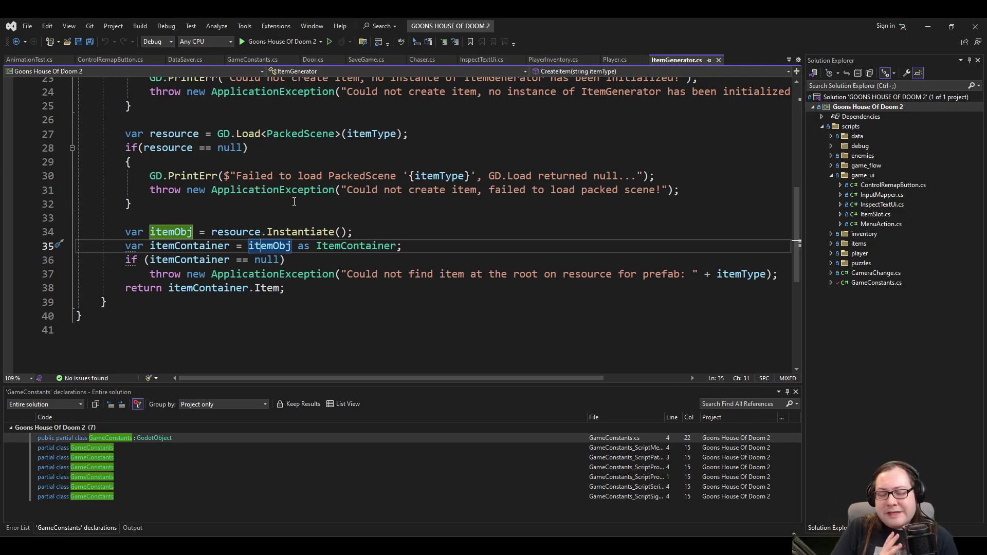
scroll(208, 265, "up", 2)
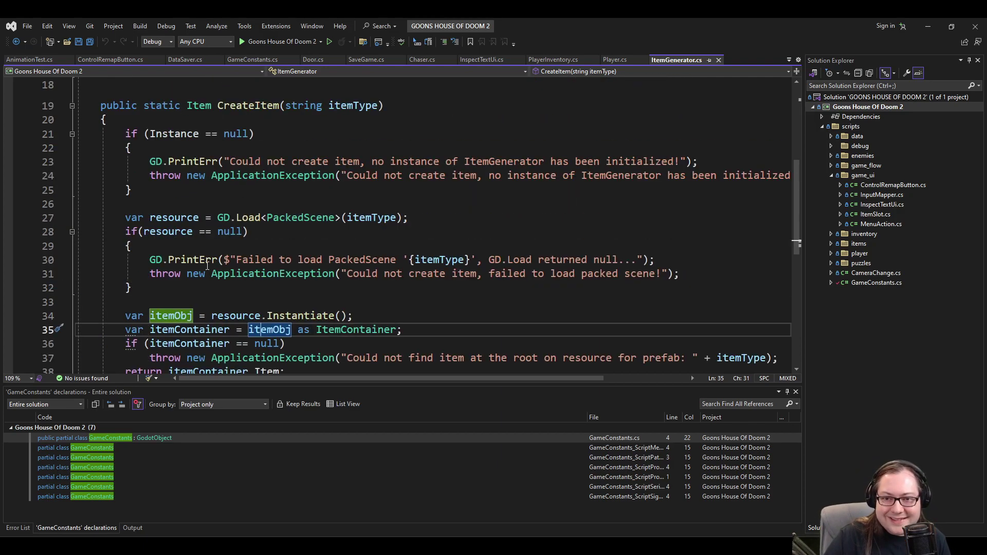
left_click(181, 217)
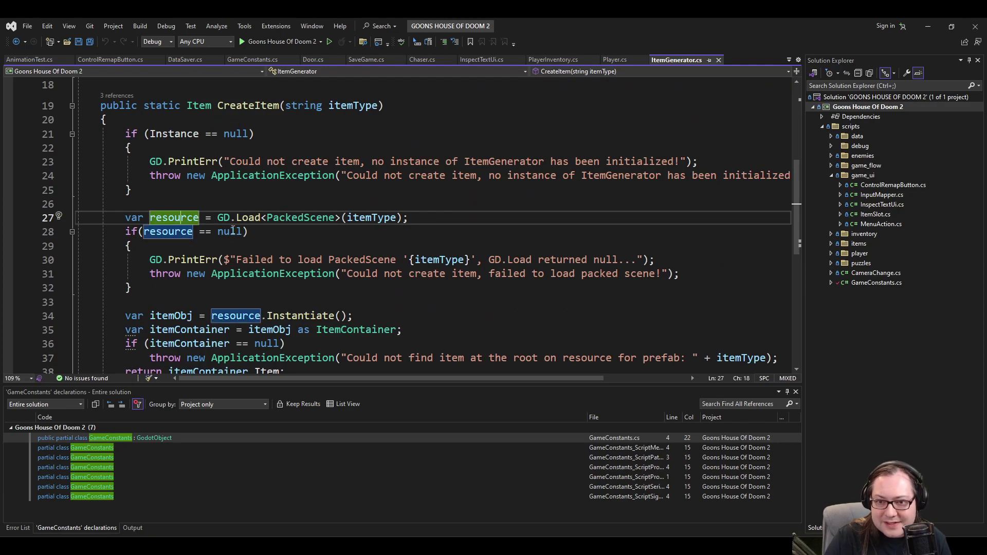
scroll(280, 230, "up", 2)
scroll(281, 231, "down", 4)
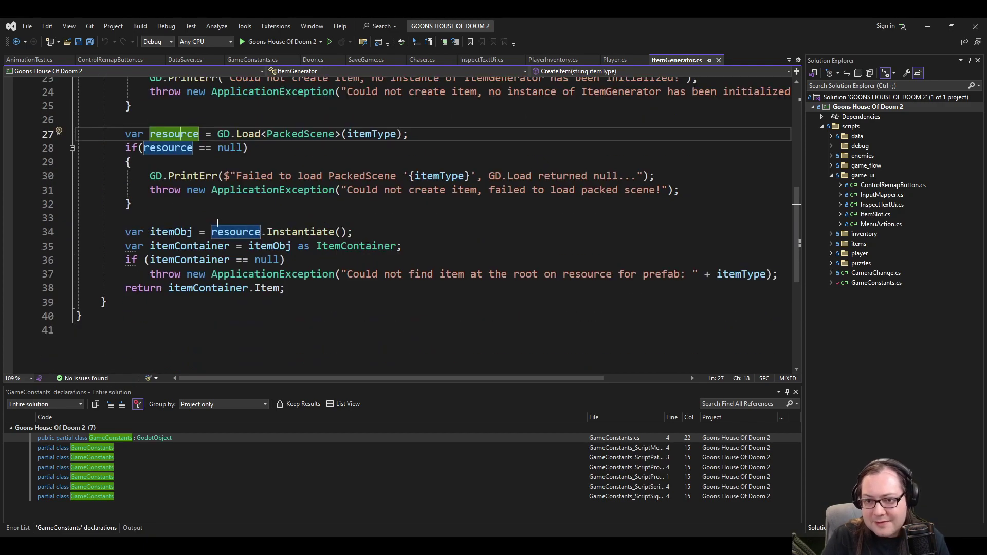
left_click(187, 232)
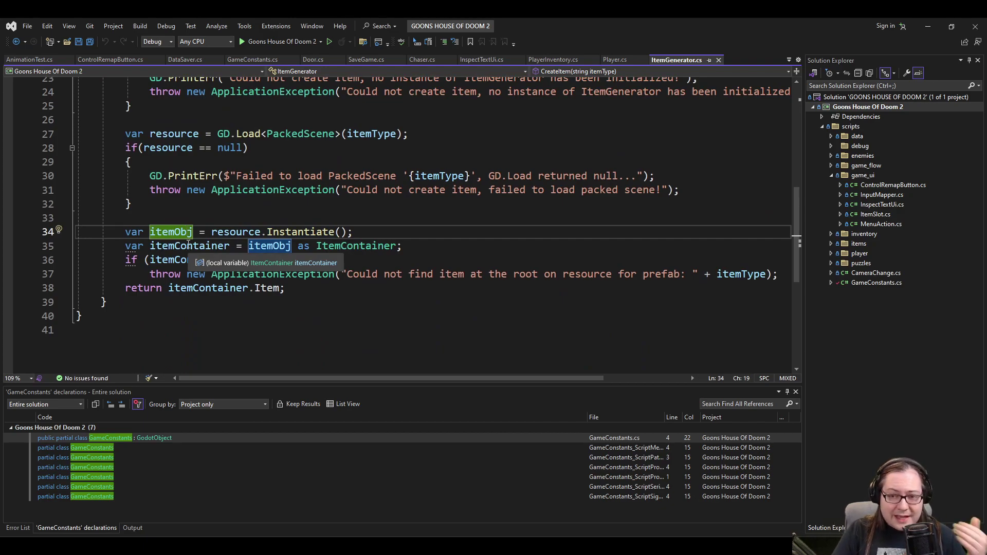
left_click(927, 25)
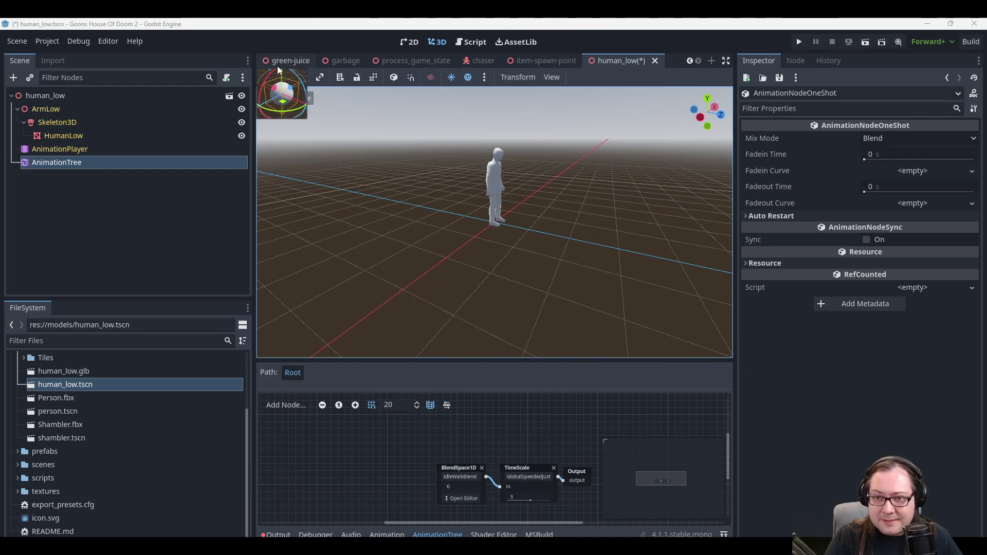
Switch to the test_scene tab and select its root node in the Scene dock.
scroll(279, 67, "up", 3)
scroll(281, 64, "up", 6)
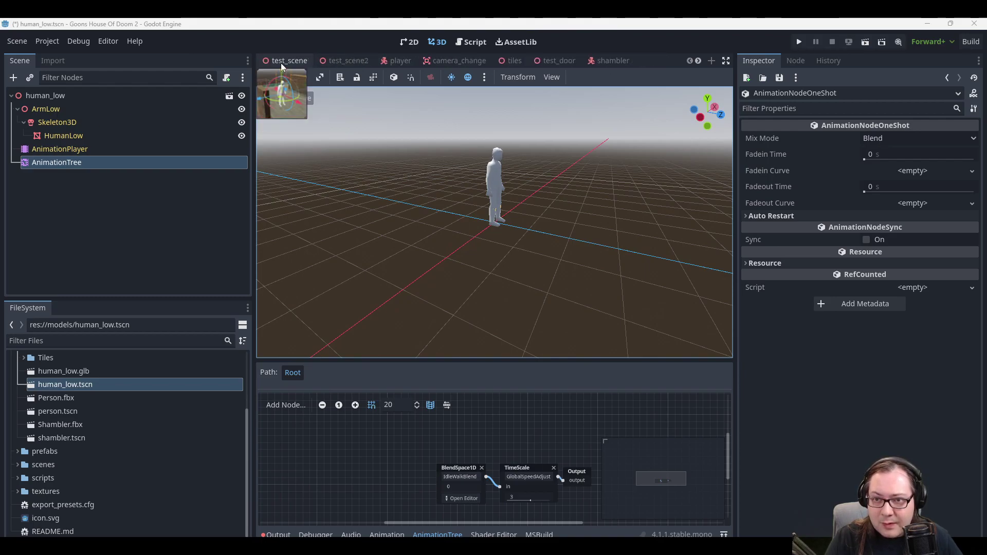
left_click(284, 57)
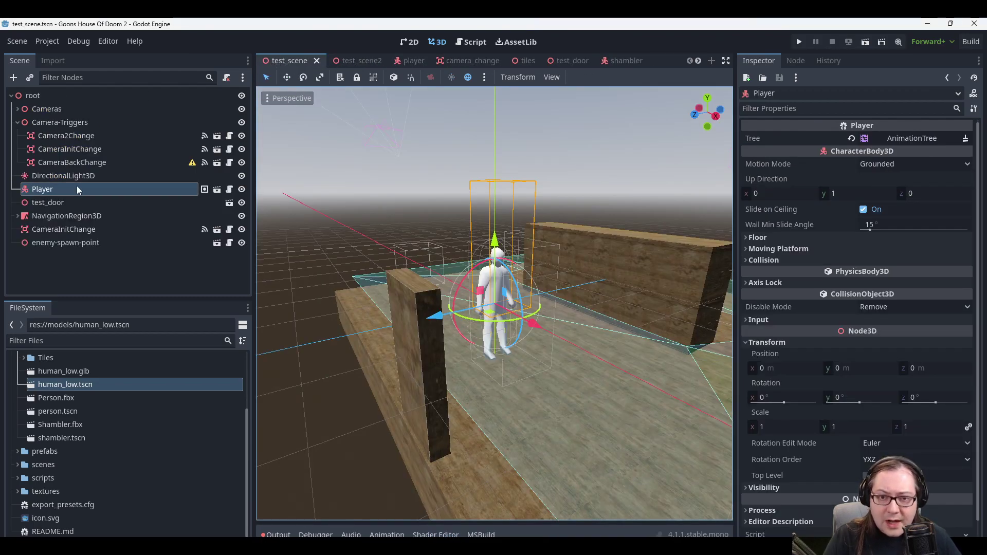
left_click(77, 96)
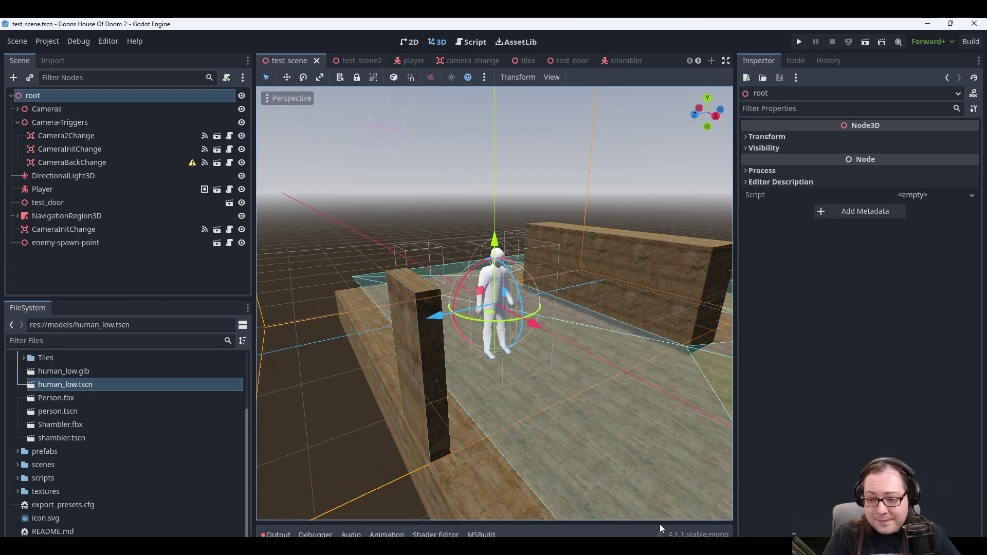
Back in Visual Studio, add an empty line below the null-check throw in CreateItem.
key("alt+Tab")
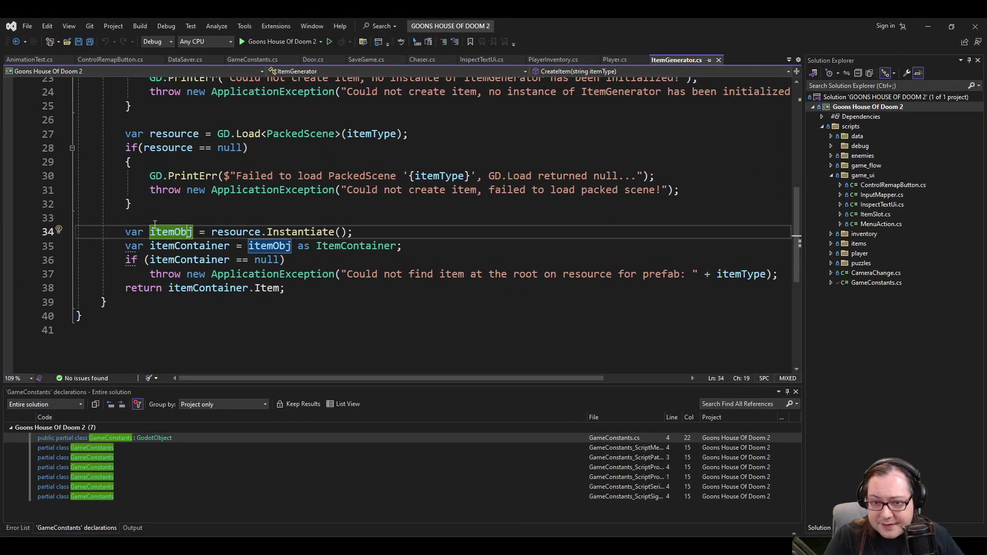
left_click(217, 235)
key("Right")
key("Right")
key("Right")
key("Right")
key("Right")
key("Right")
key("Right")
key("Right")
key("Right")
key("Right")
key("Right")
key("Right")
key("Right")
key("Right")
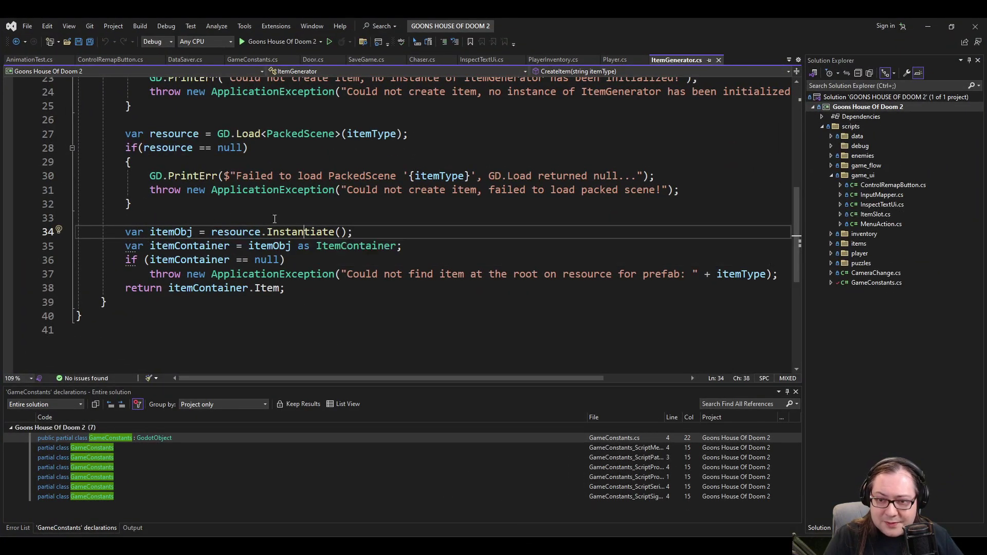
left_click(166, 227)
key("Return")
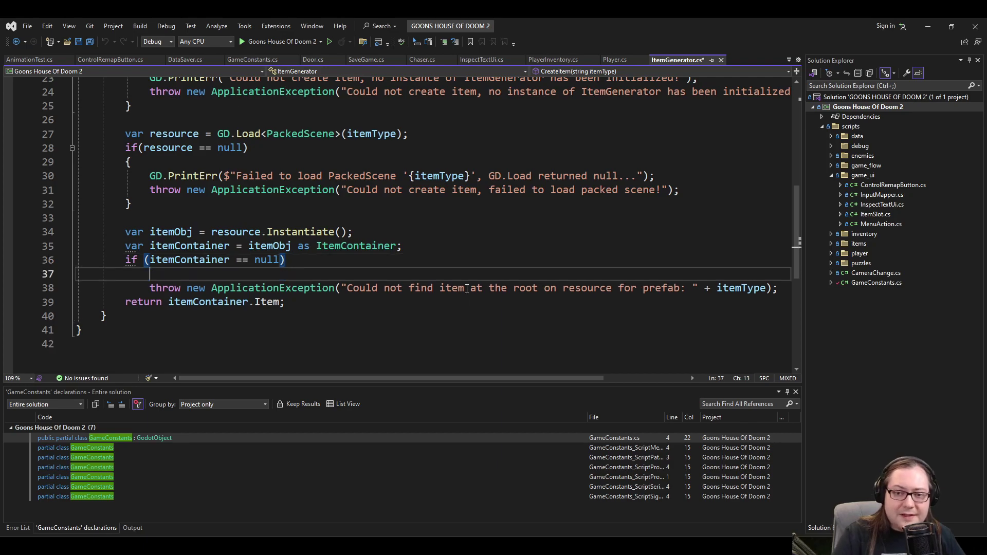
key("Delete")
key("End")
key("Return")
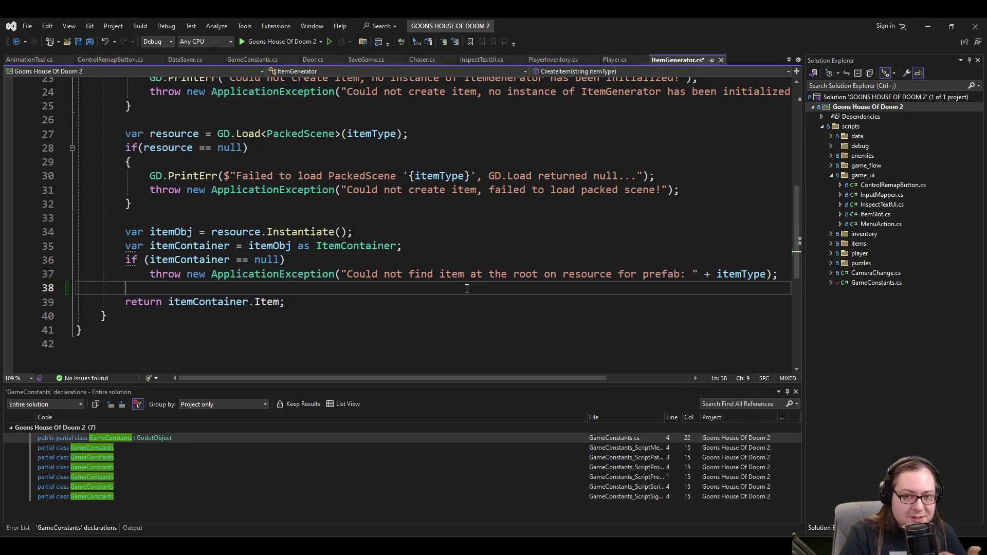
Try GetPo, GetTree and CallConvThiscall on the new line, then undo them.
type("GetPo")
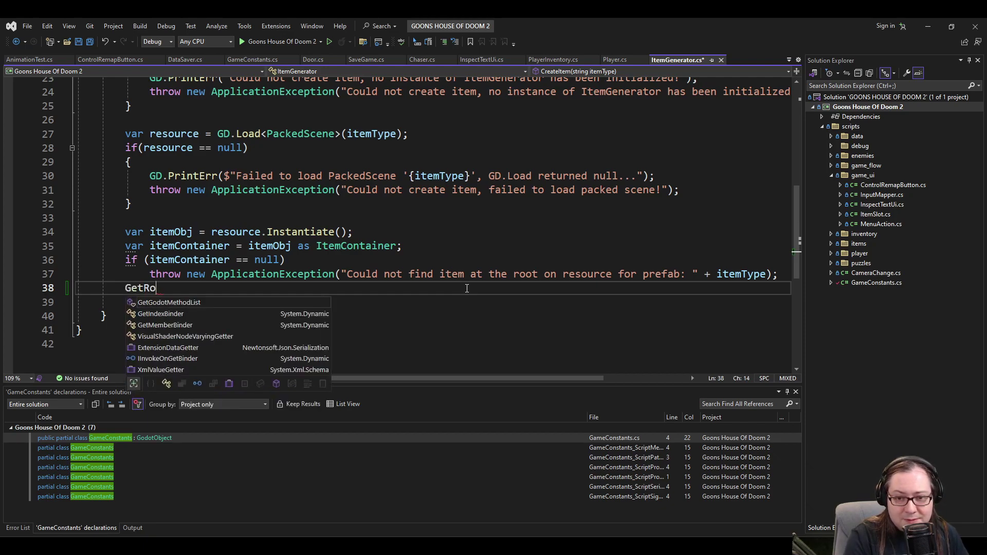
key("BackSpace")
key("BackSpace")
key("BackSpace")
key("BackSpace")
key("BackSpace")
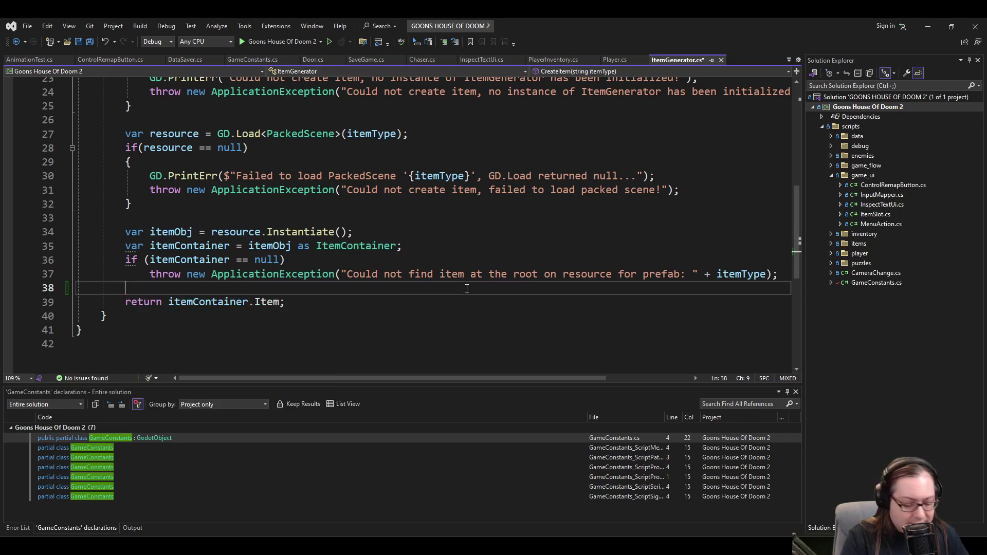
type("GetTre")
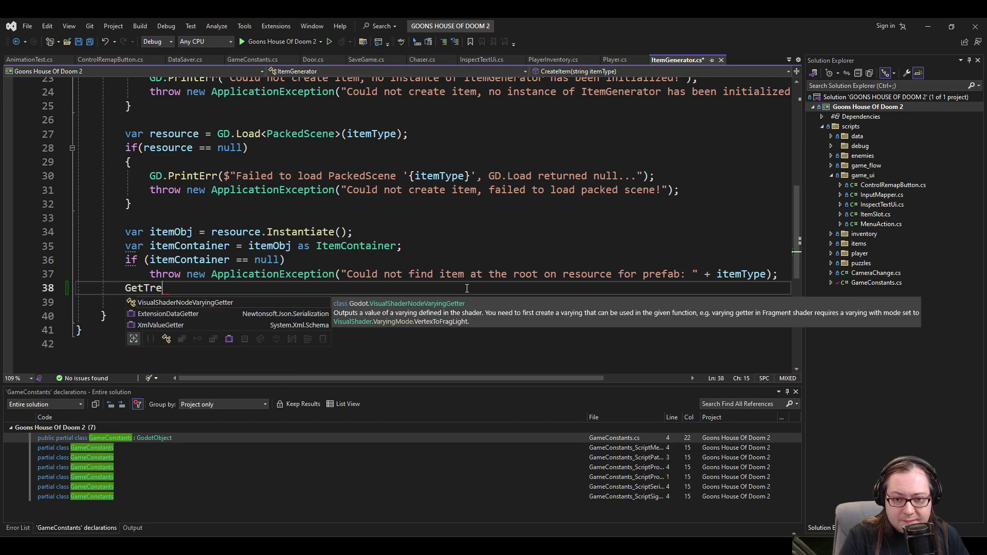
key("BackSpace")
key("BackSpace")
key("BackSpace")
key("BackSpace")
key("BackSpace")
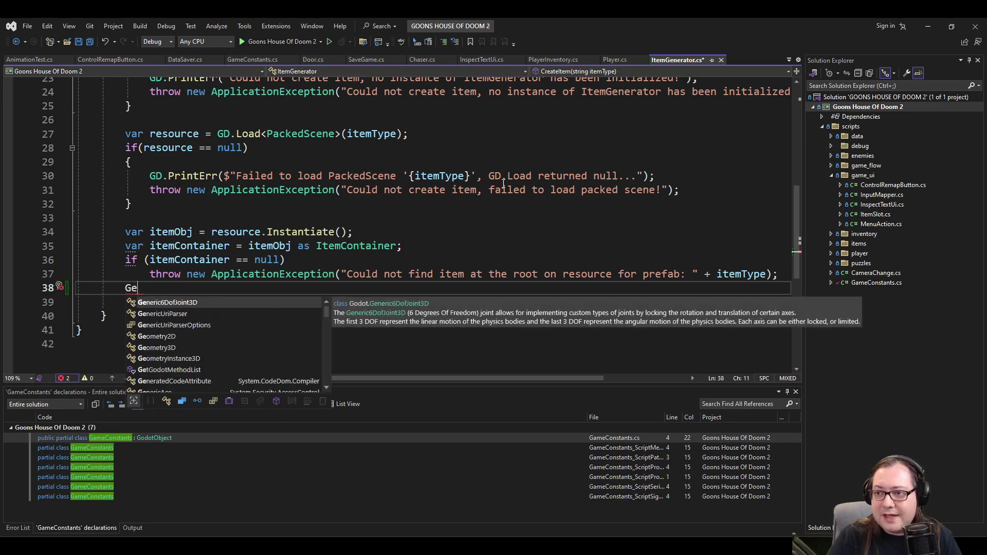
scroll(487, 200, "up", 5)
scroll(487, 200, "up", 3)
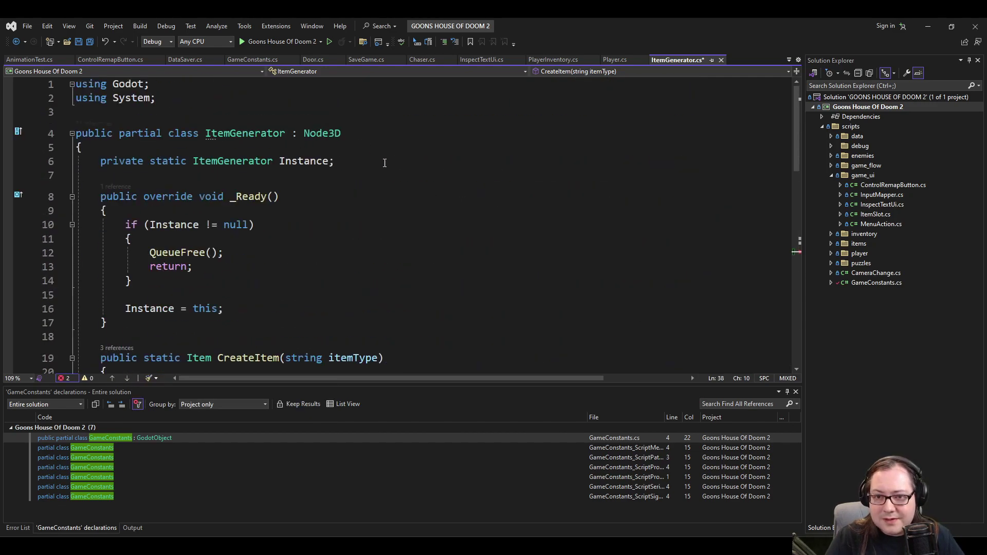
scroll(496, 188, "down", 7)
scroll(496, 188, "down", 2)
key("BackSpace")
type("CallConvThiscall.g")
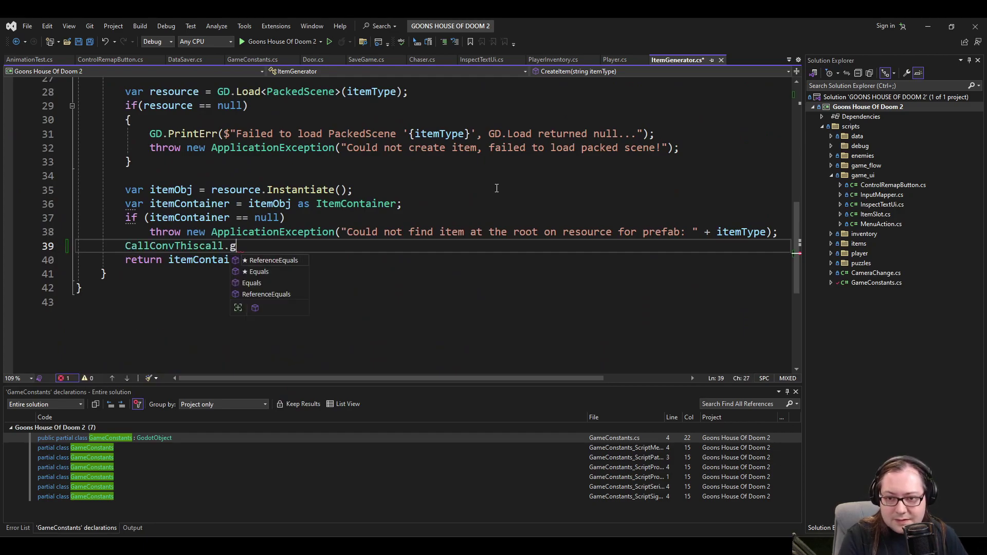
key("Escape")
key("ctrl+z")
Try this. and AddChild on line 38, then delete them and the empty line.
type("this")
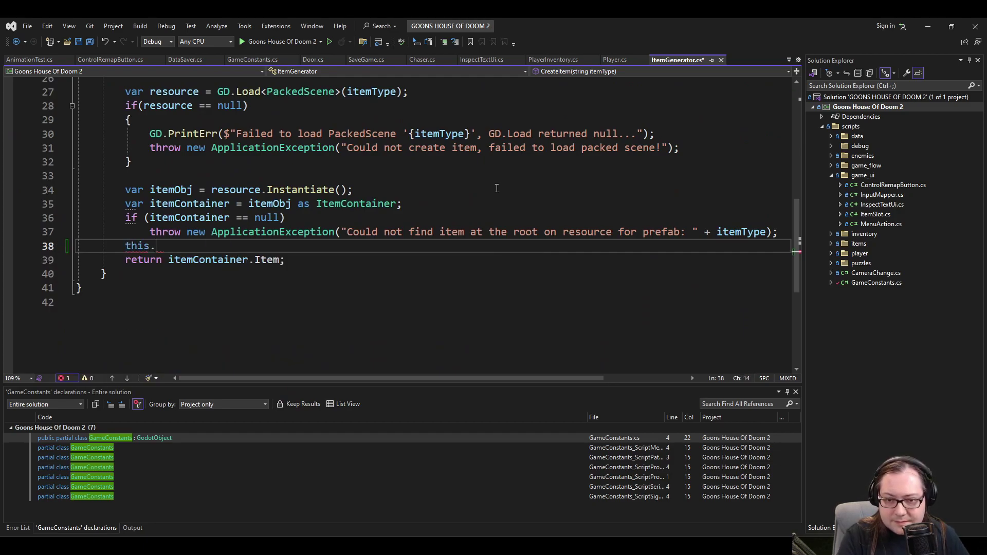
type(".Rai")
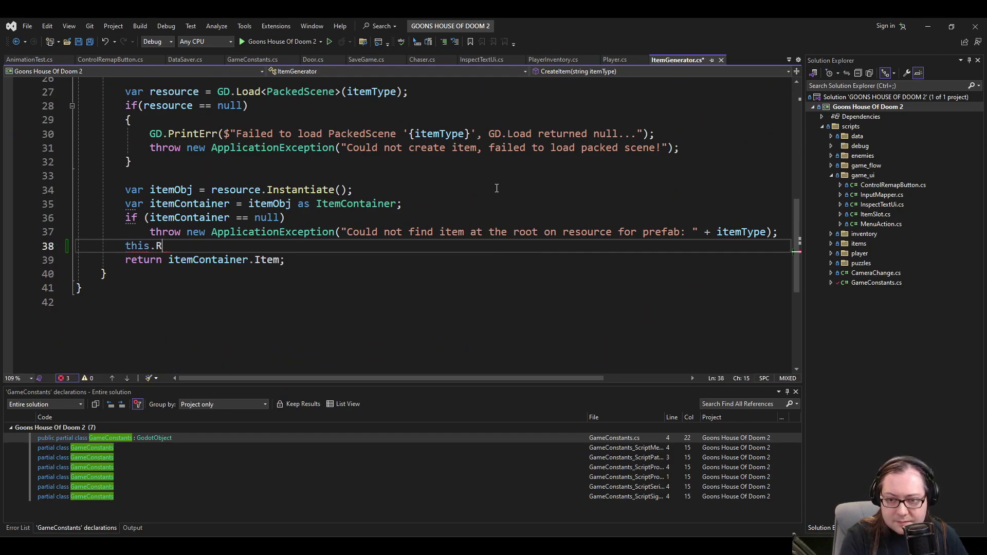
key("BackSpace")
key("BackSpace")
key("BackSpace")
key("Escape")
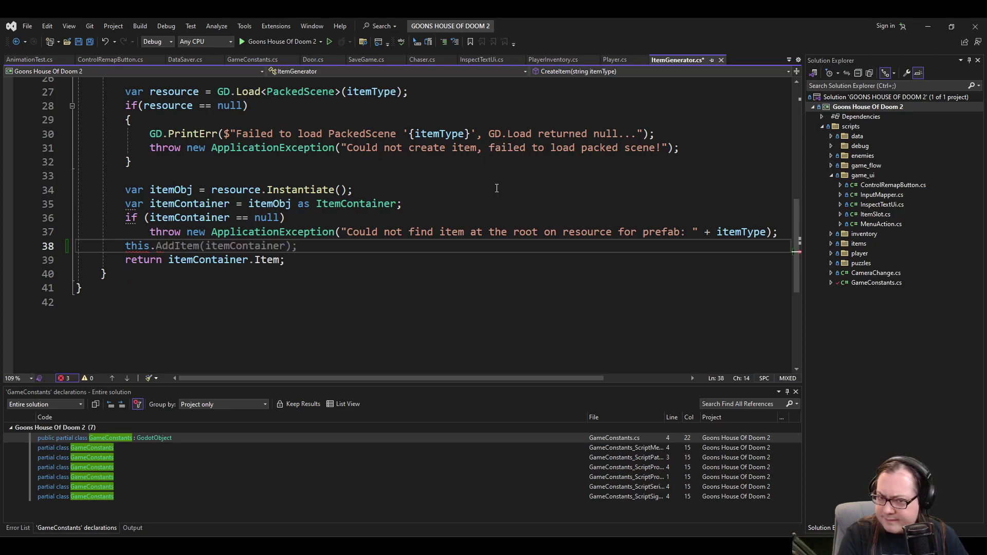
key("BackSpace")
key("BackSpace")
key("BackSpace")
key("BackSpace")
key("BackSpace")
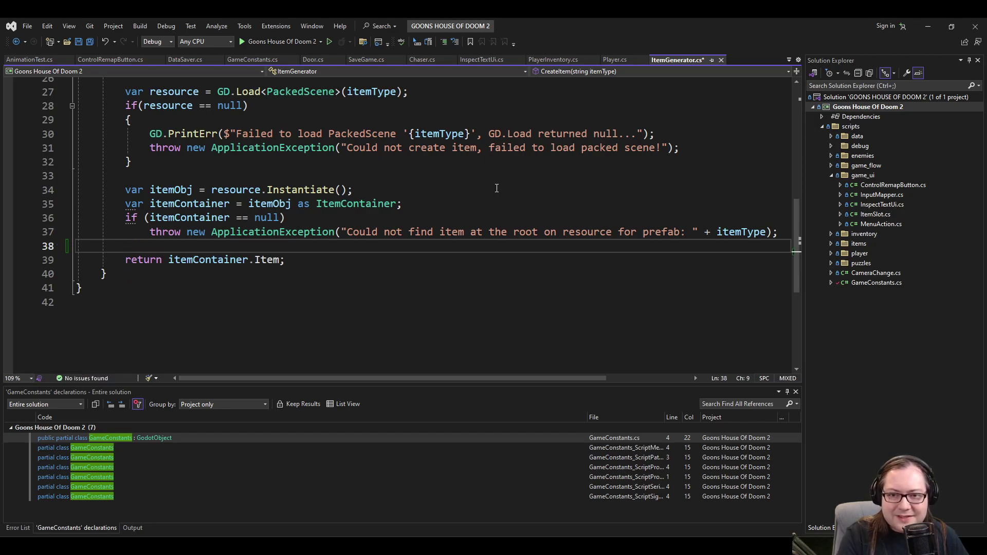
type("AddChild")
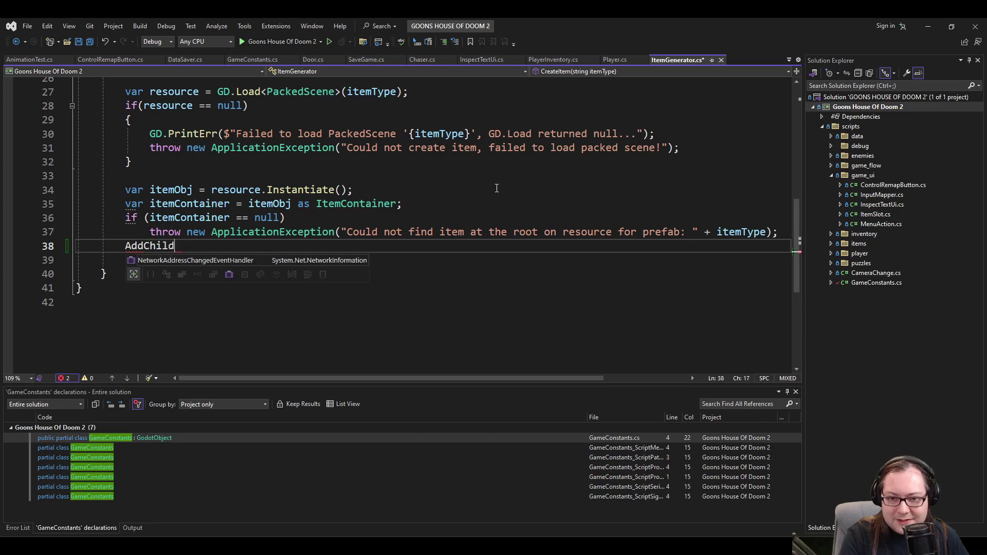
key("shift+Home")
key("BackSpace")
key("shift+Home")
key("BackSpace")
key("BackSpace")
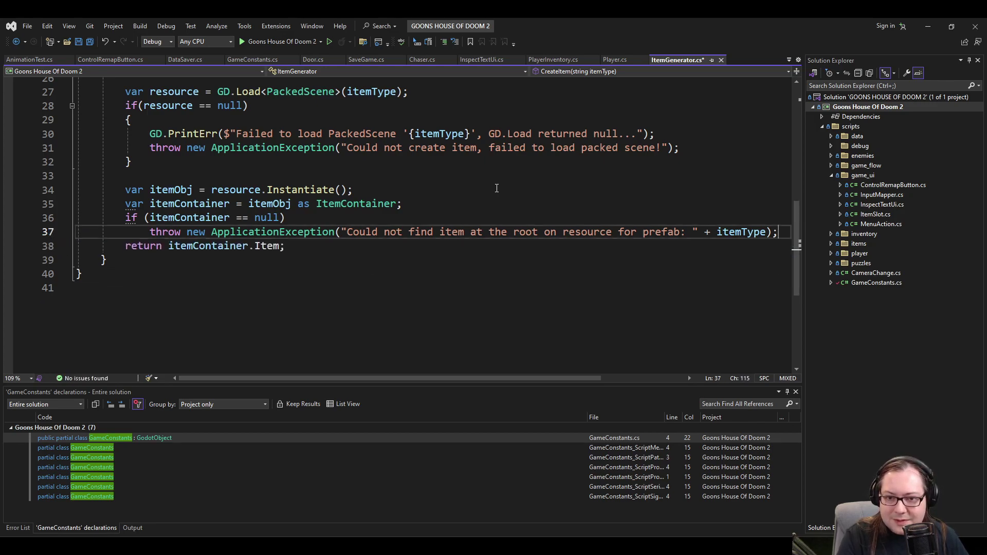
key("Home")
key("Home")
scroll(258, 221, "up", 4)
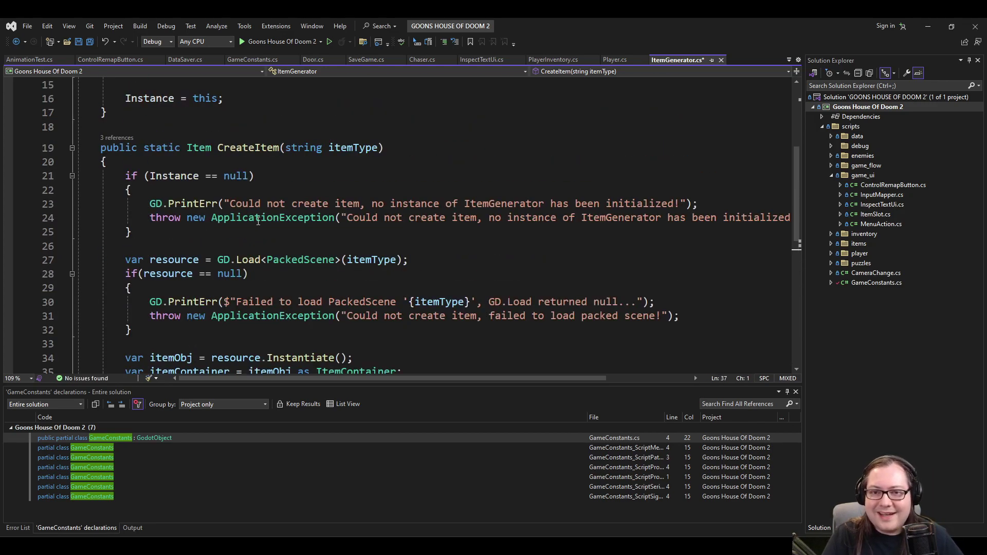
Add a GetTree().Root.AddChild call on a new line in _Ready.
left_click(162, 148)
scroll(192, 272, "up", 4)
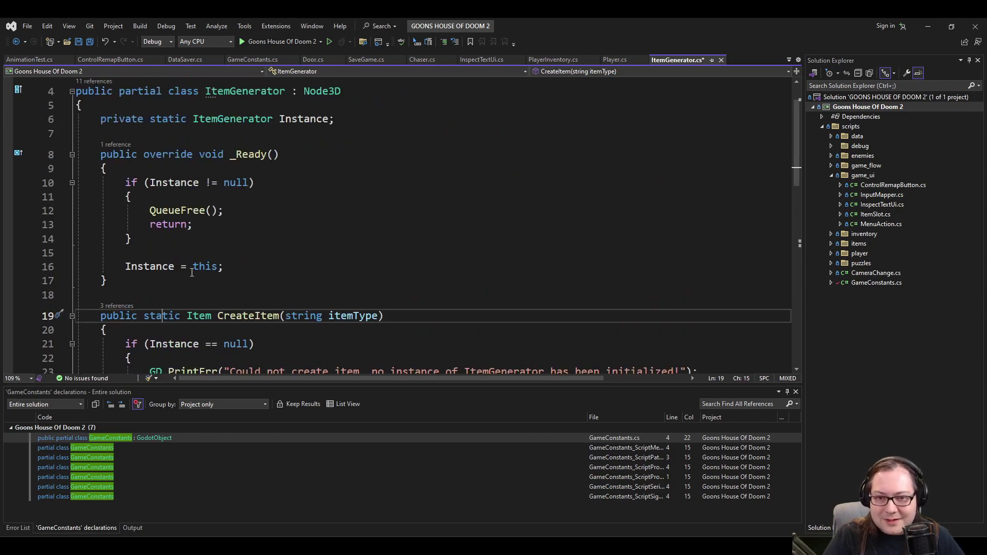
left_click(164, 240)
scroll(392, 286, "down", 2)
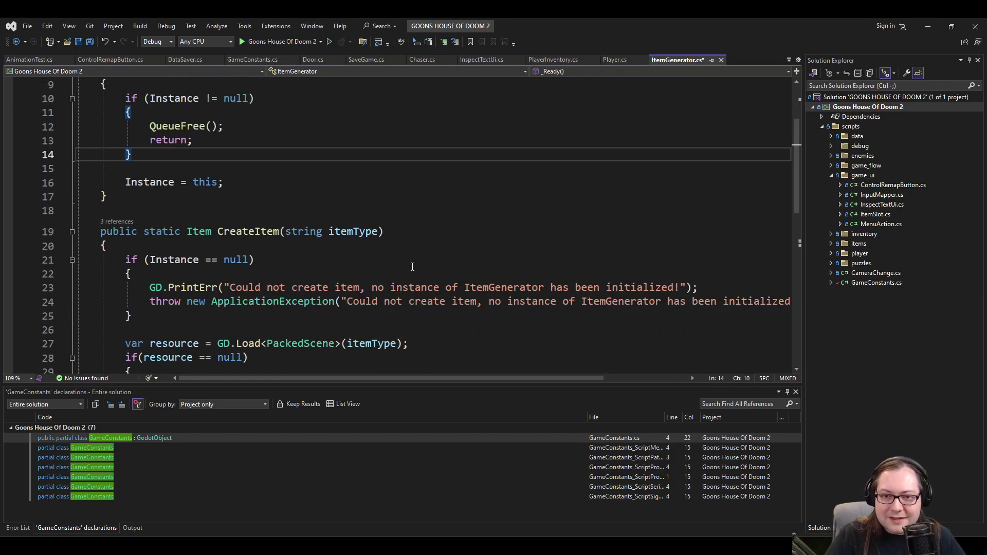
key("Return")
key("Return")
type("GetT")
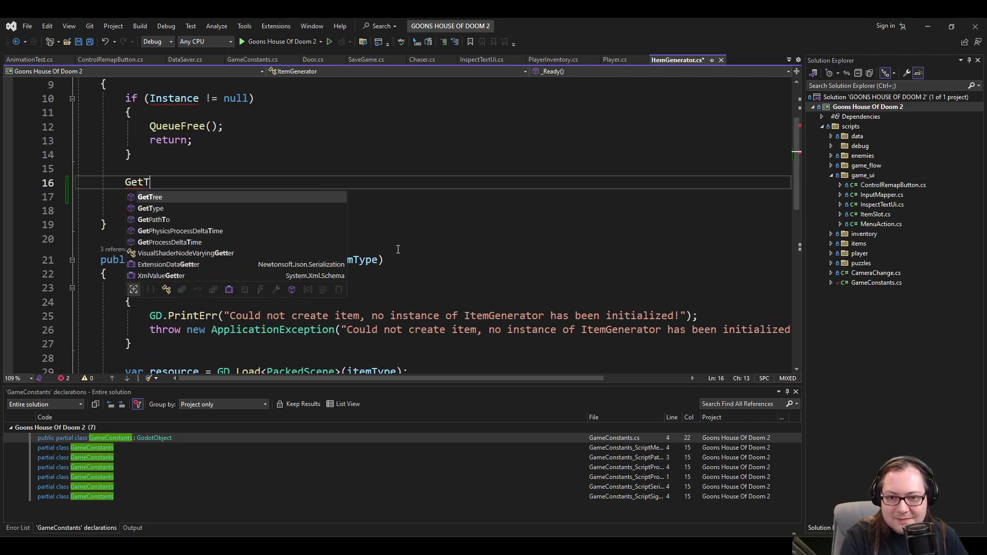
key("Tab")
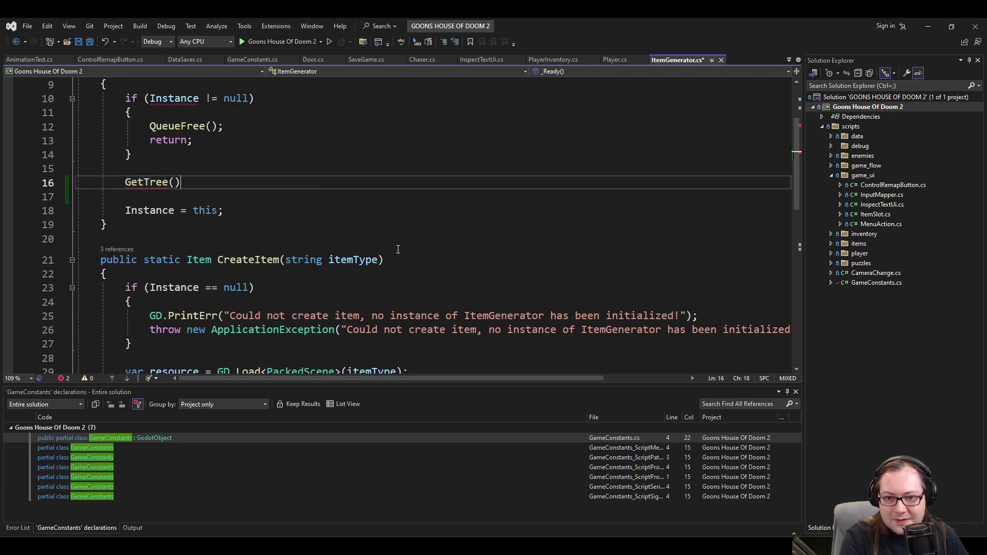
type("().Ro")
key("Tab")
type(".Ad")
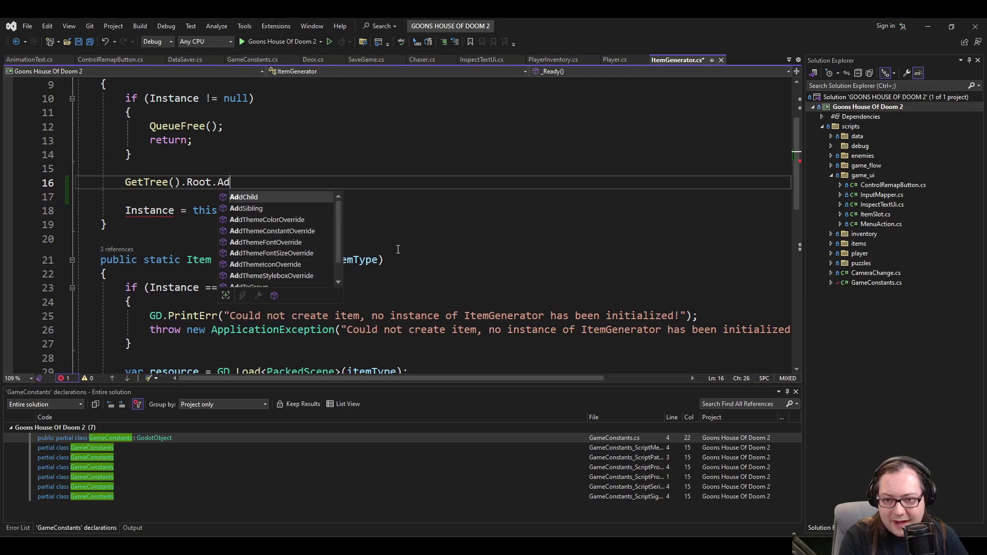
key("Tab")
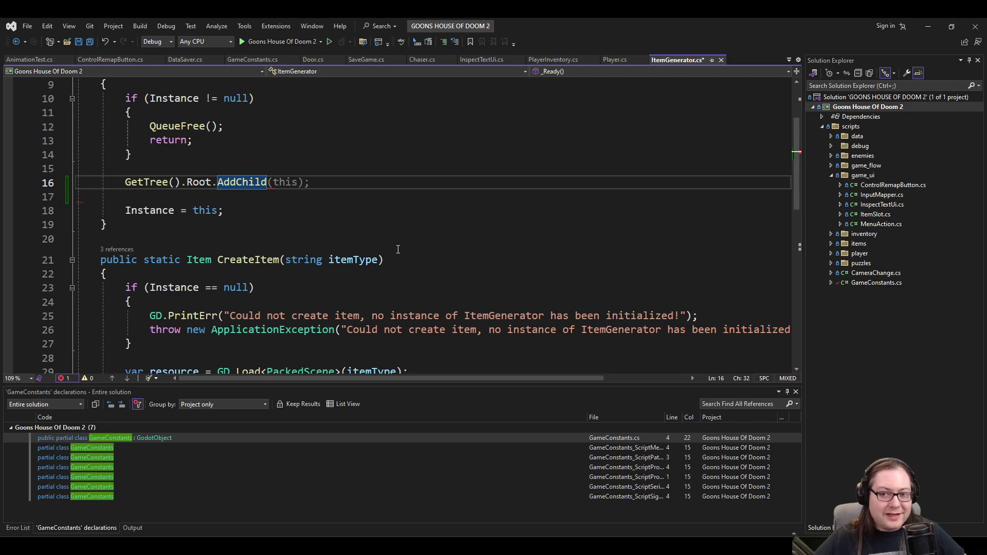
Rework and then delete the AddChild line, and save ItemGenerator.cs.
key("BackSpace")
key("BackSpace")
key("BackSpace")
key("BackSpace")
key("BackSpace")
key("BackSpace")
key("BackSpace")
key("BackSpace")
key("BackSpace")
key("BackSpace")
key("BackSpace")
key("BackSpace")
key("BackSpace")
key("BackSpace")
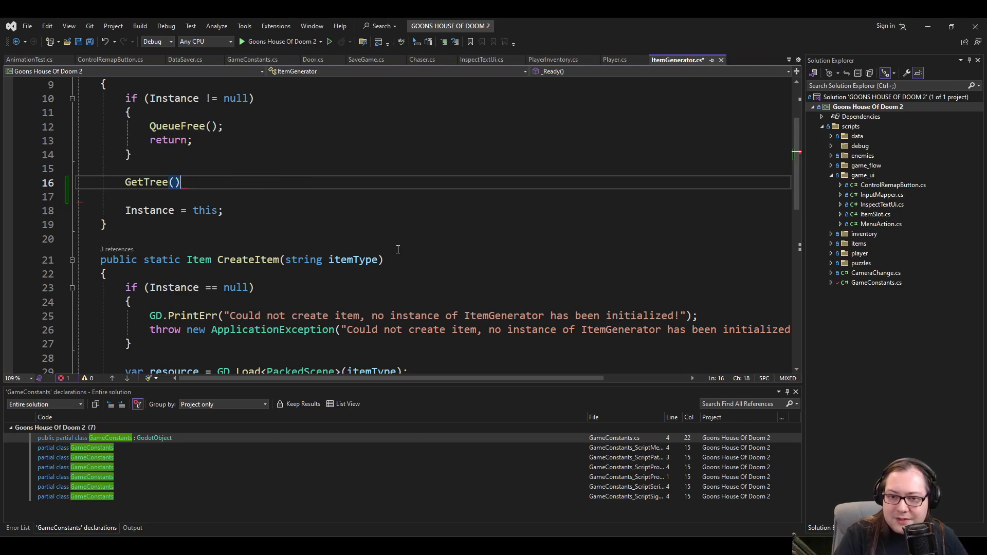
key("shift+Home")
type("Ad")
key("Tab")
key("Tab")
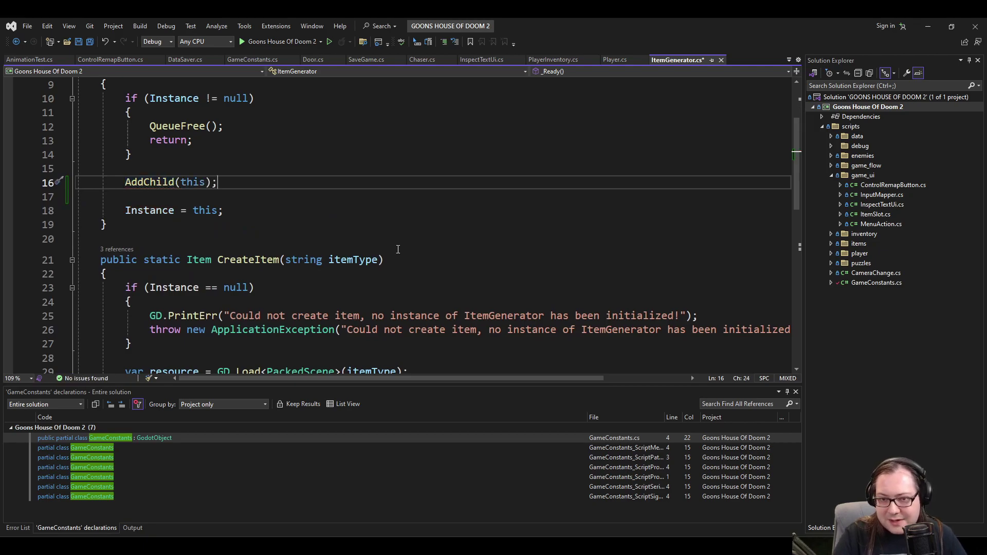
key("BackSpace")
key("BackSpace")
key("BackSpace")
key("BackSpace")
key("BackSpace")
key("BackSpace")
key("BackSpace")
key("BackSpace")
key("BackSpace")
key("BackSpace")
key("BackSpace")
key("shift+Home")
type("GetTree(")
key("BackSpace")
key("BackSpace")
key("BackSpace")
key("BackSpace")
key("BackSpace")
key("BackSpace")
key("BackSpace")
key("BackSpace")
key("BackSpace")
key("BackSpace")
key("BackSpace")
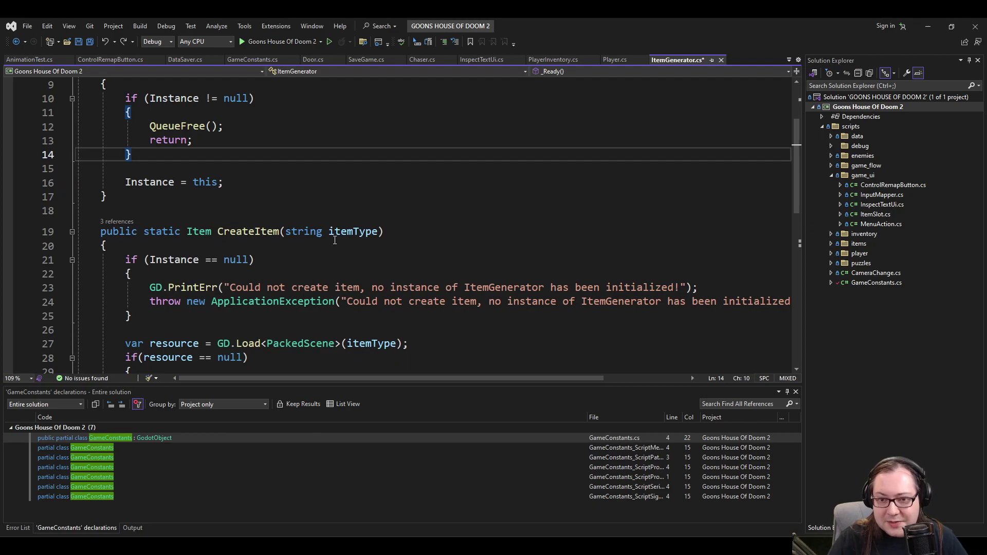
key("Down")
key("Down")
key("Down")
key("Down")
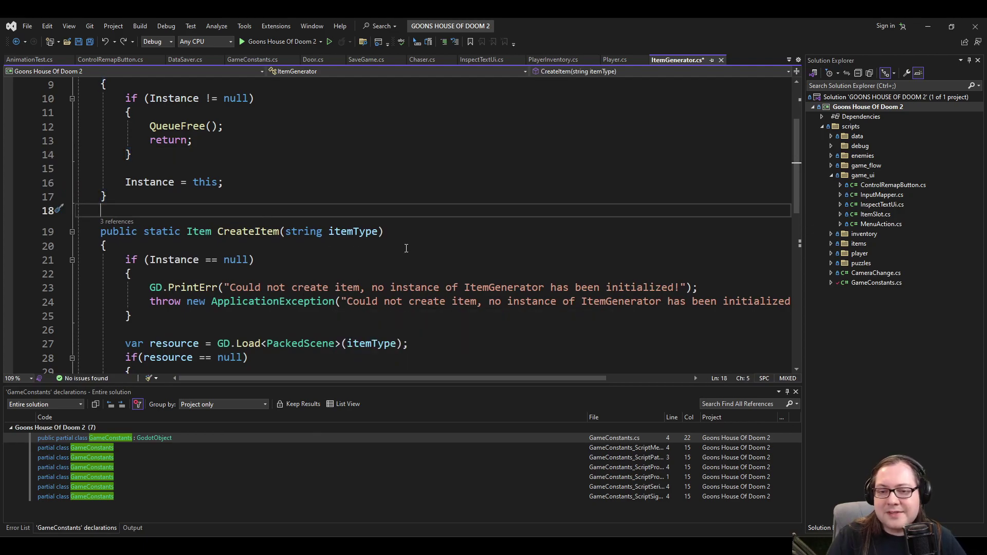
key("Down")
key("Down")
key("ctrl+s")
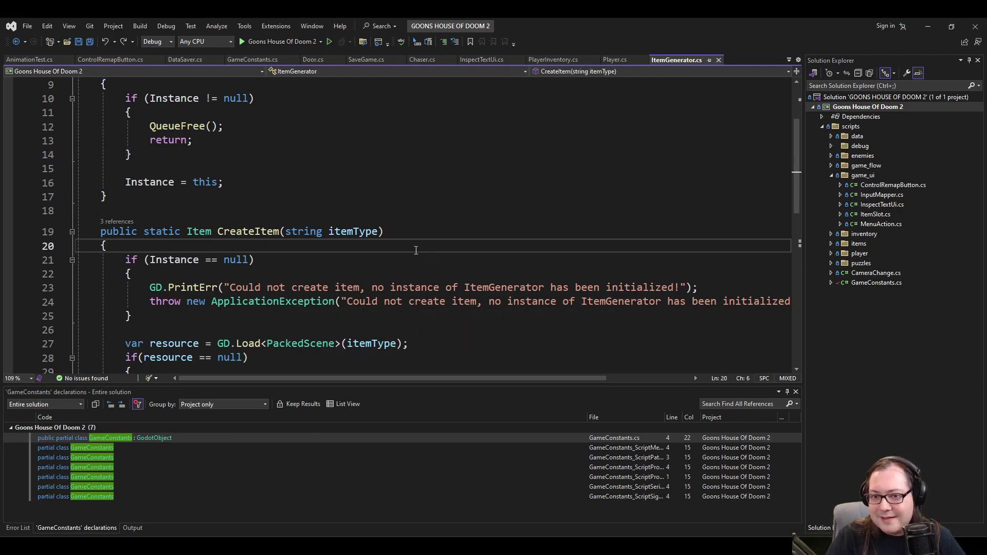
Inspect CreateItem's load check, itemContainer line and Instantiate call, then return to Godot.
scroll(439, 225, "down", 5)
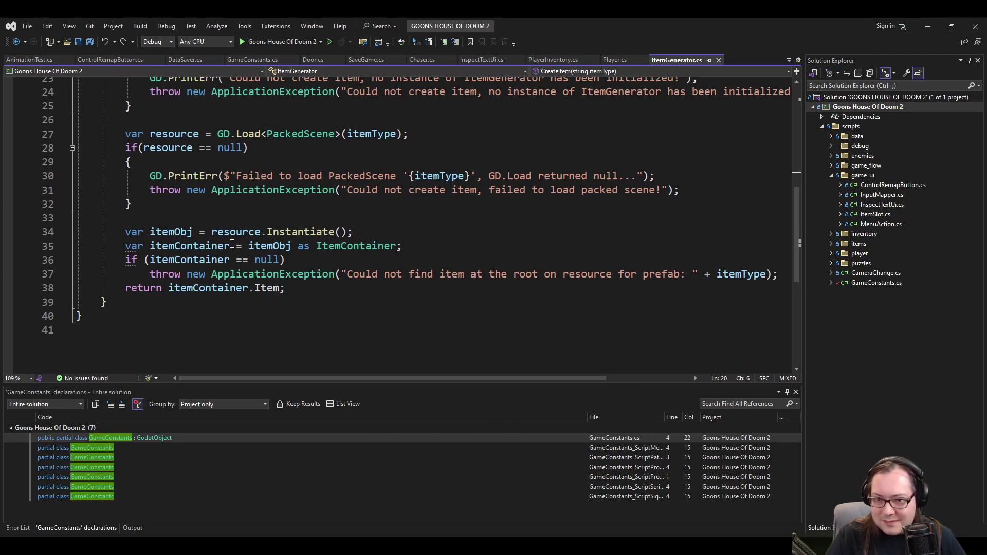
left_click(230, 245)
left_click(248, 205)
left_click(249, 219)
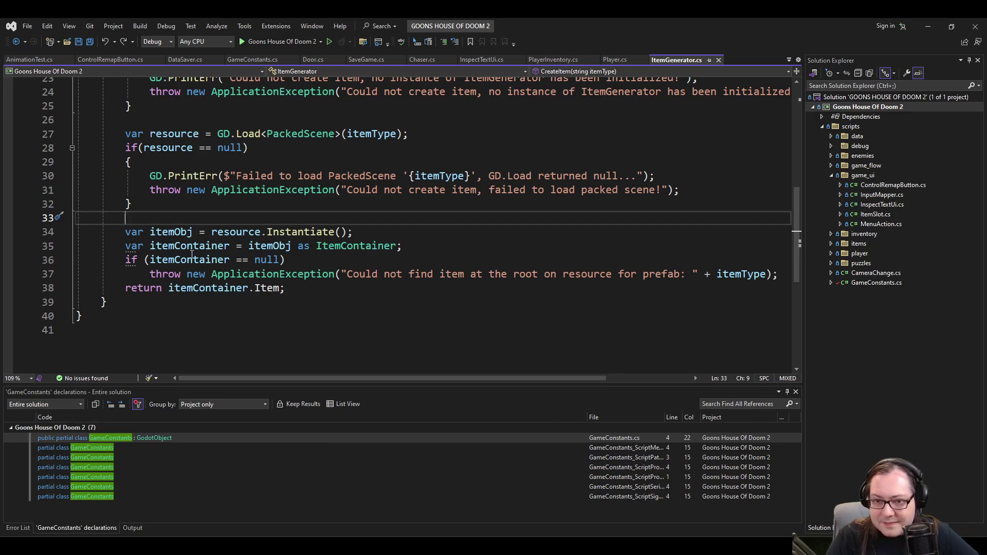
left_click(277, 231)
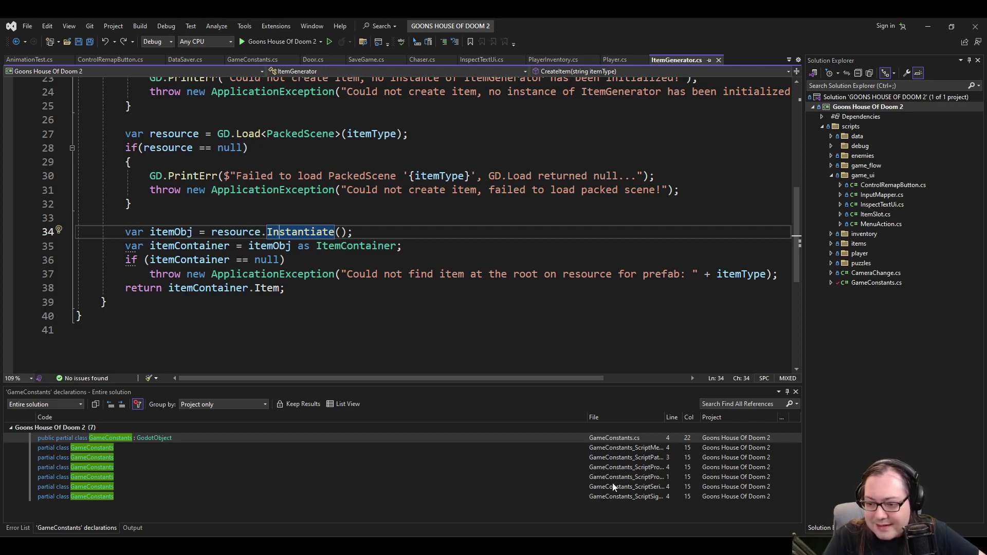
key("alt+Tab")
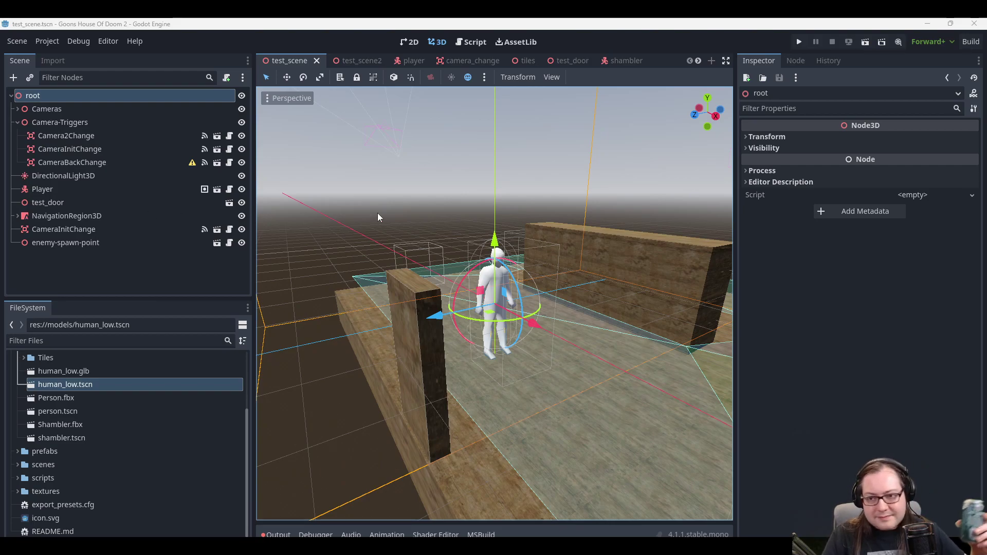
Orbit around the player, then drag the Godot forum thread browser window over the editor.
middle_click_drag(517, 201, 559, 218)
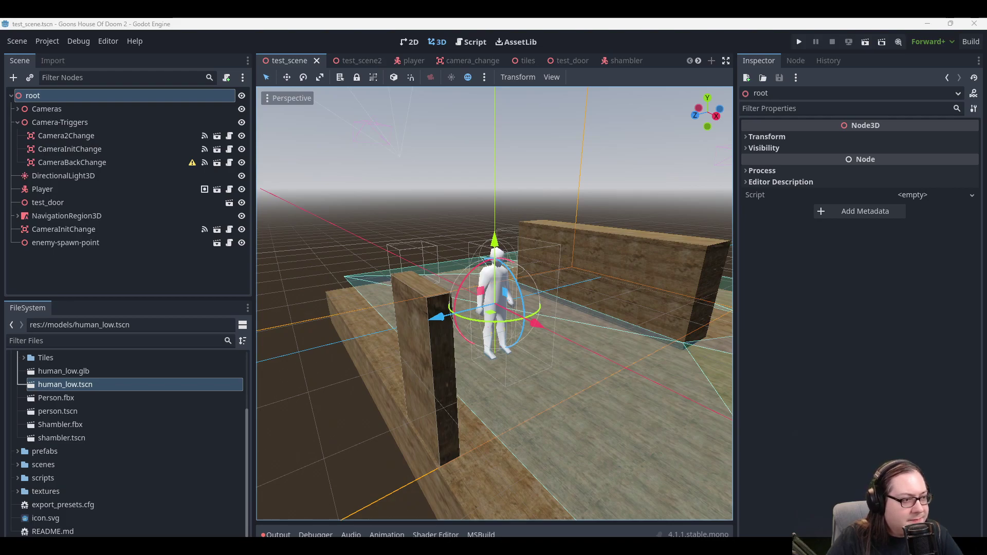
left_click_drag(0, 236, 349, 65)
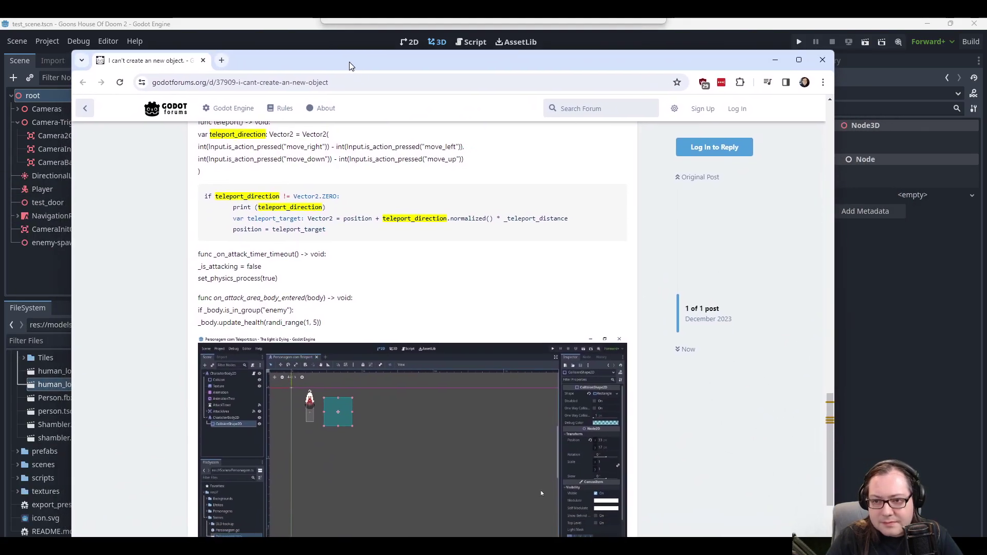
scroll(381, 264, "down", 1)
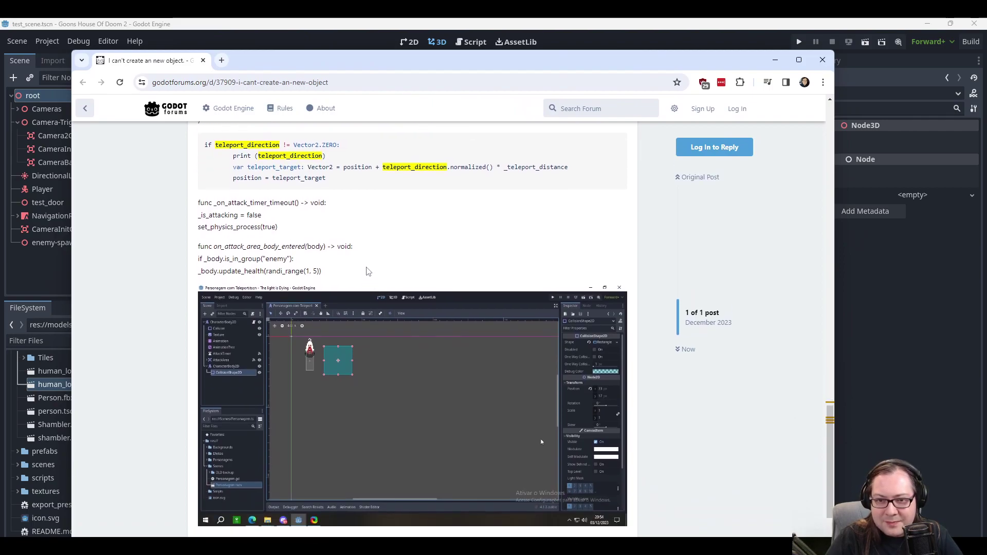
scroll(260, 287, "up", 1)
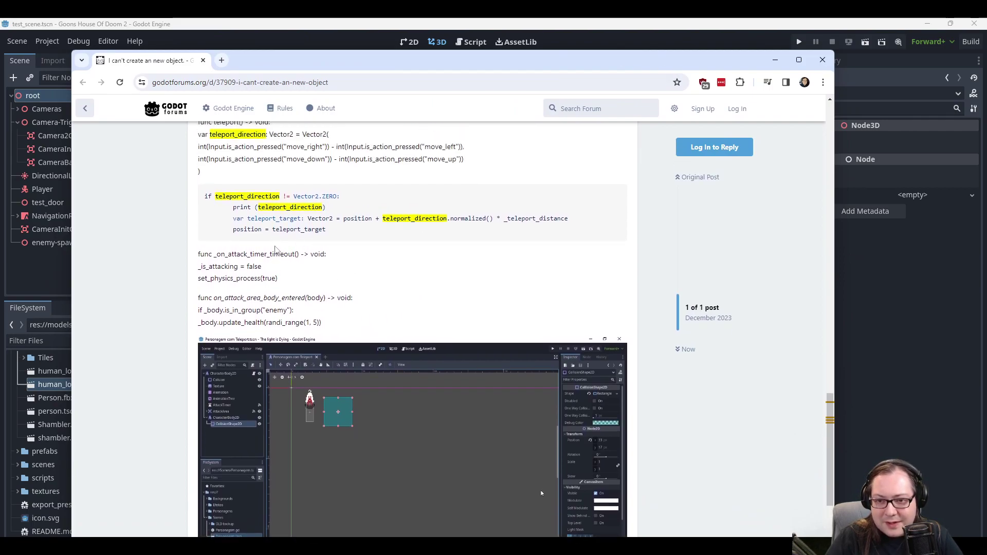
left_click_drag(205, 196, 336, 211)
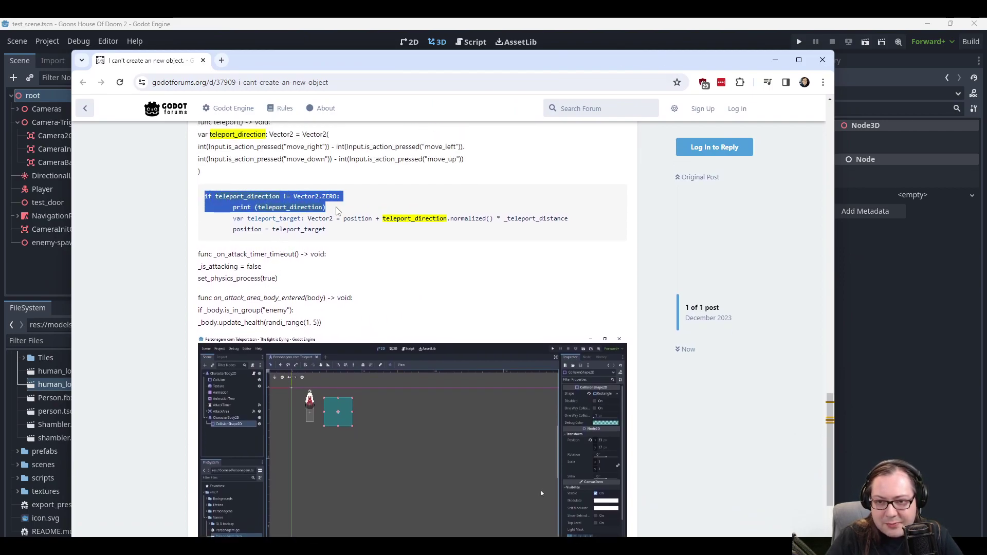
left_click(334, 210)
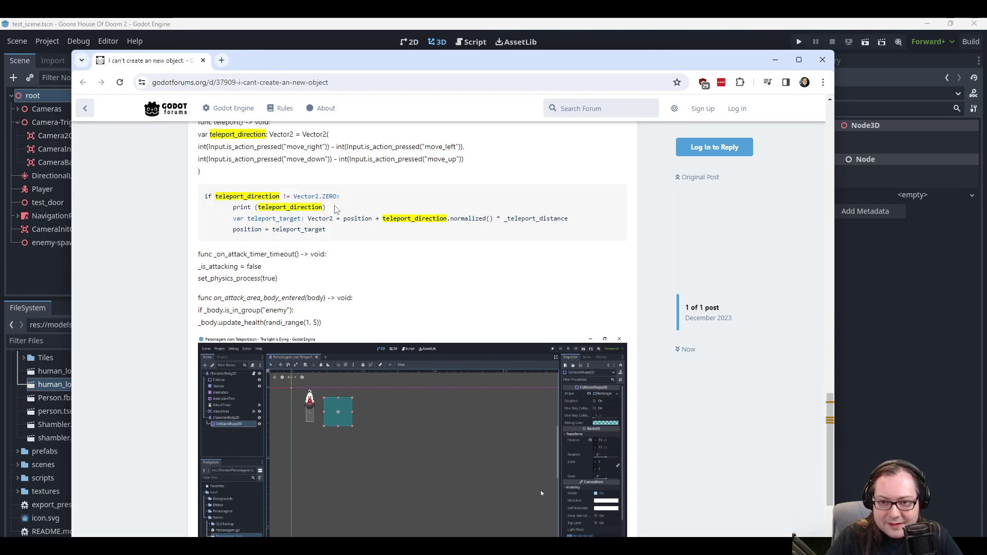
left_click_drag(205, 195, 351, 198)
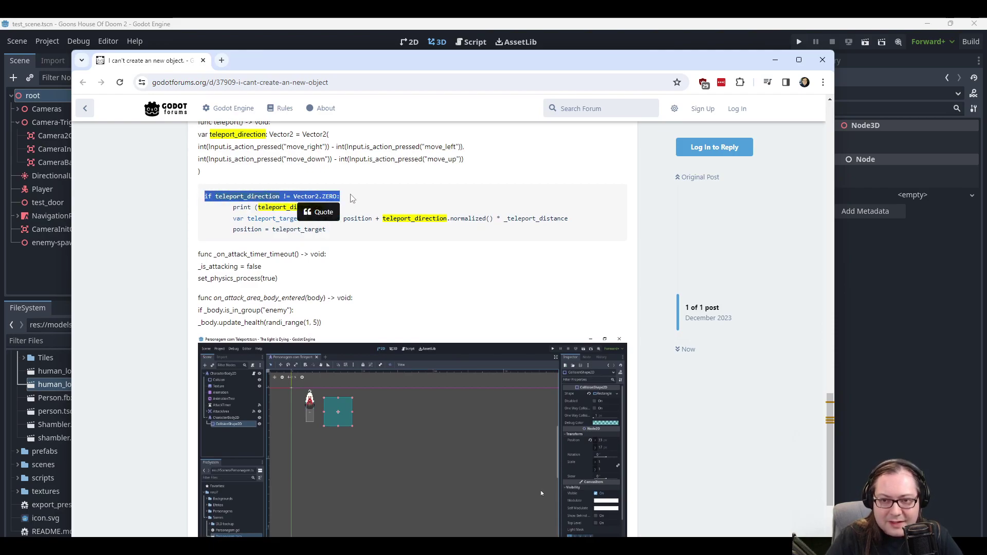
double_click(238, 196)
left_click(352, 216)
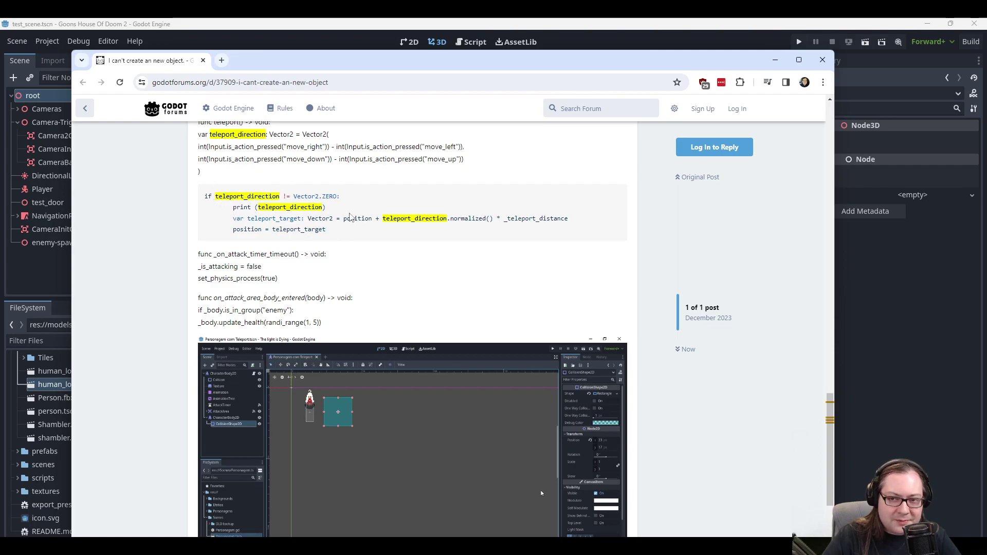
scroll(308, 226, "up", 2)
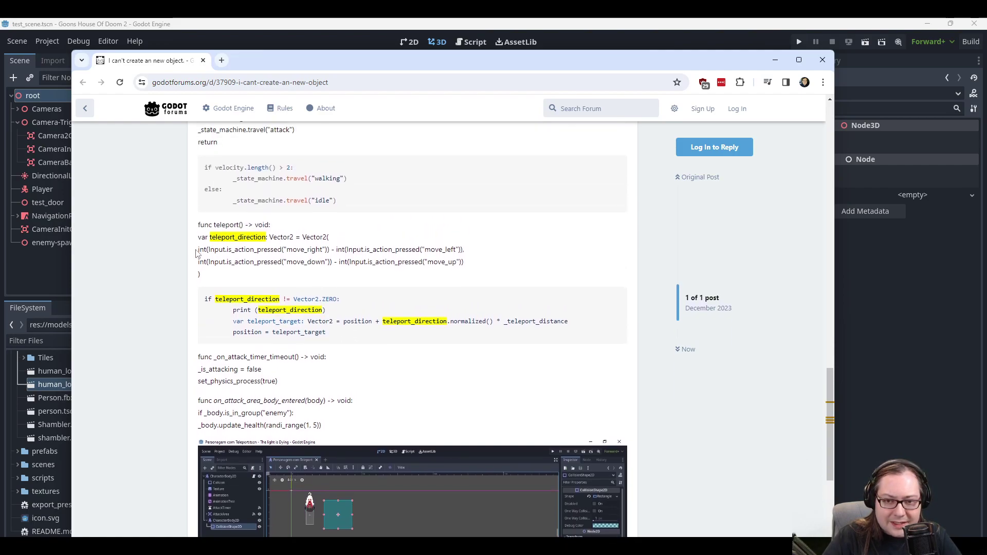
left_click_drag(195, 254, 481, 268)
double_click(254, 251)
left_click(263, 268)
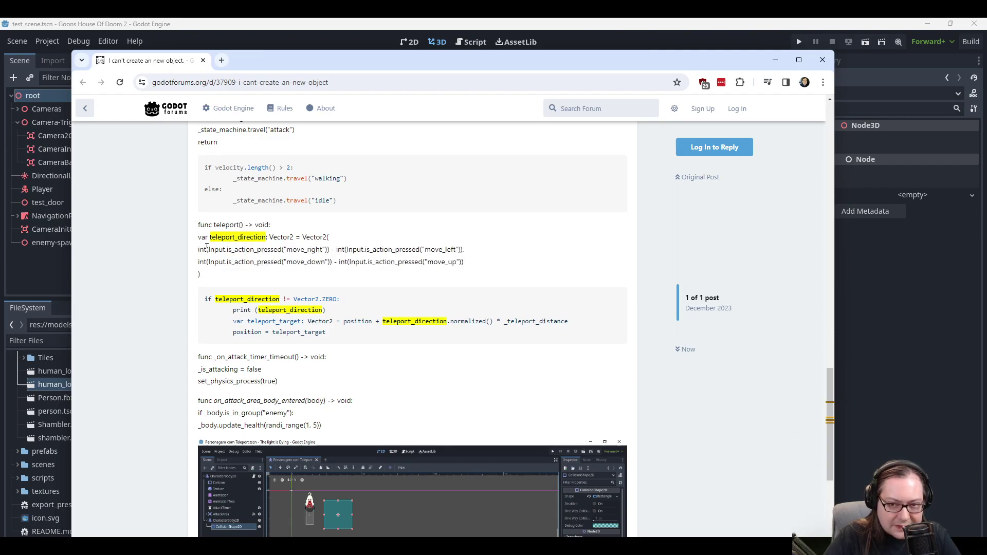
left_click_drag(208, 250, 327, 251)
left_click_drag(199, 251, 332, 250)
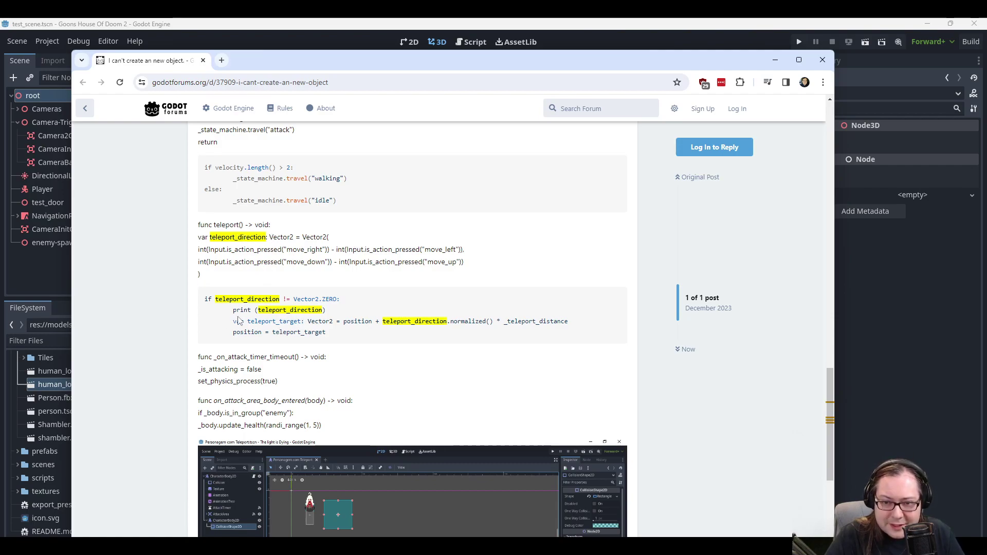
double_click(229, 238)
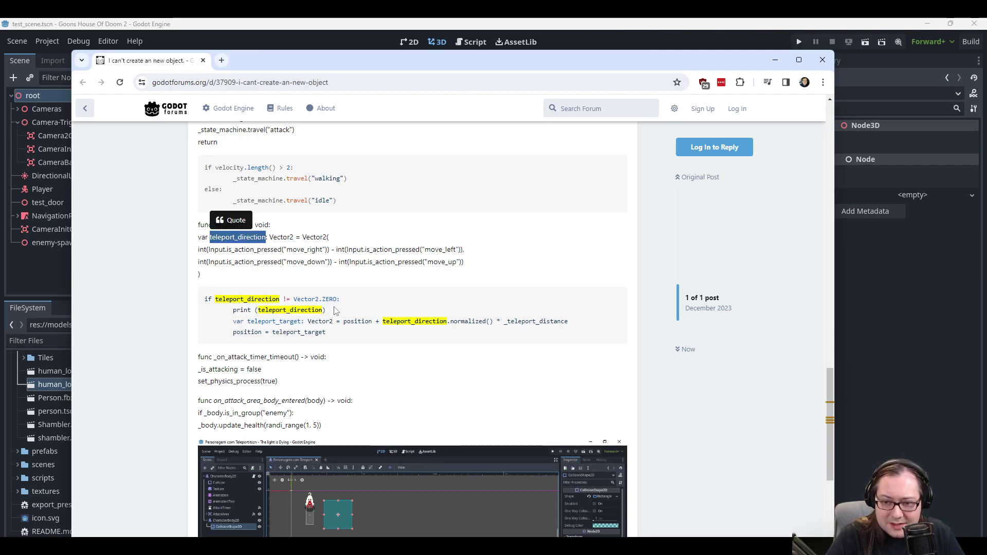
left_click_drag(329, 310, 233, 311)
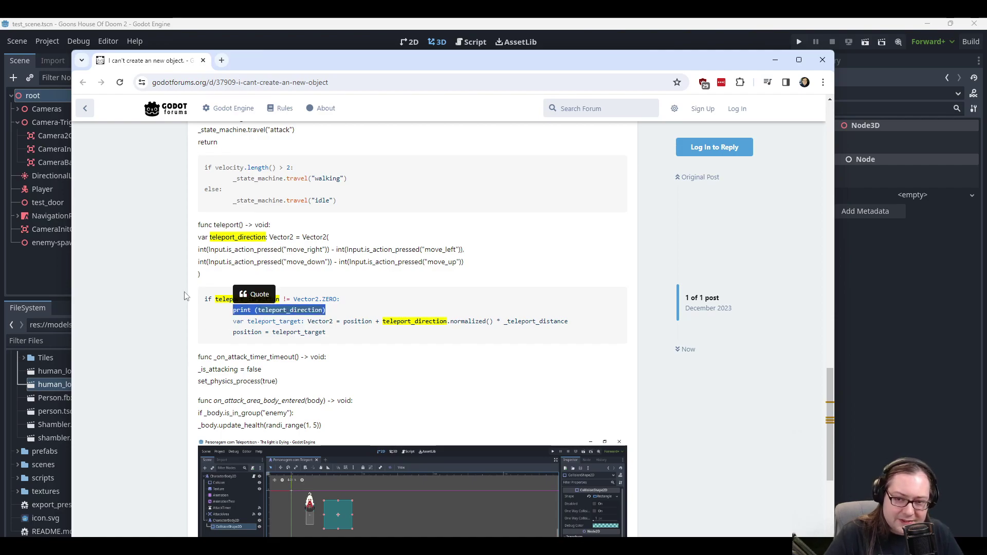
left_click(215, 288)
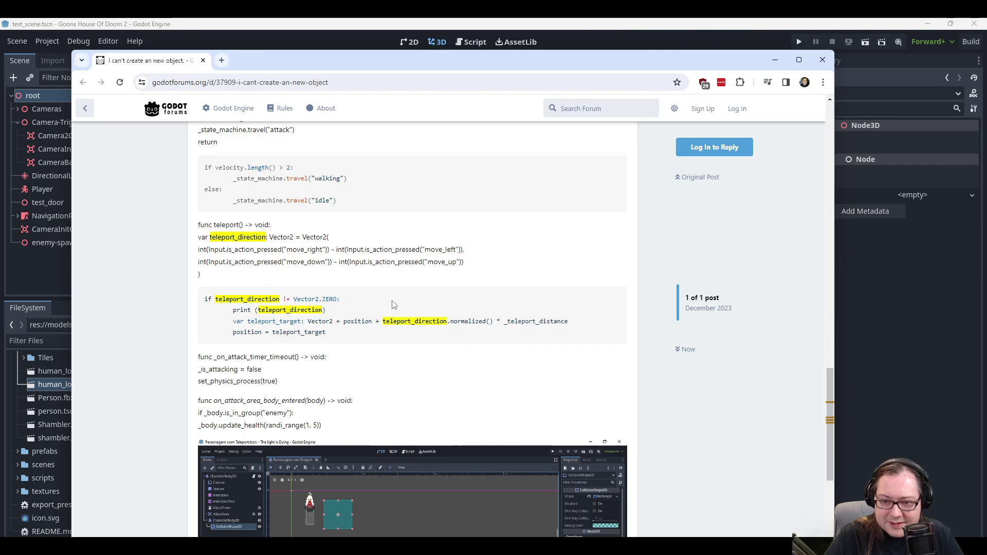
left_click(204, 60)
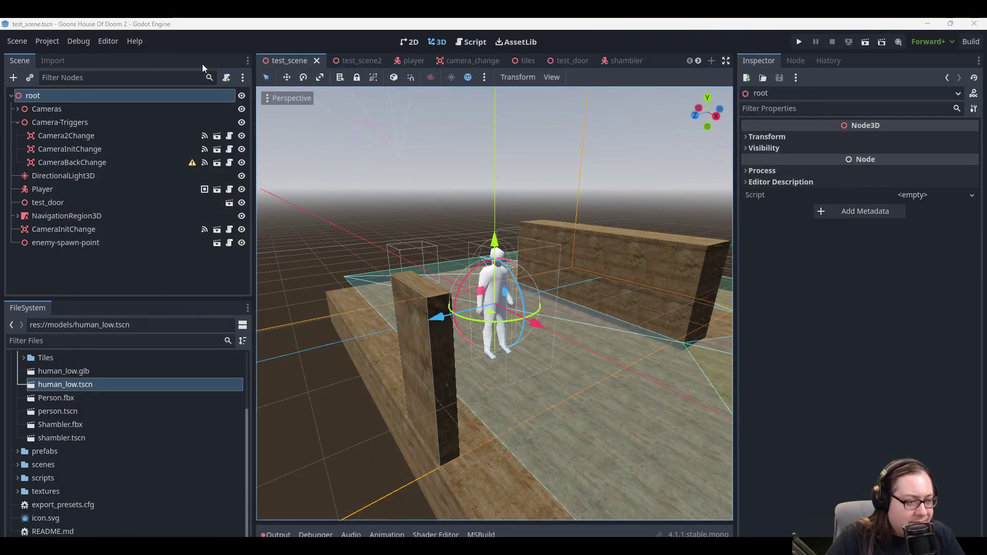
scroll(549, 311, "down", 5)
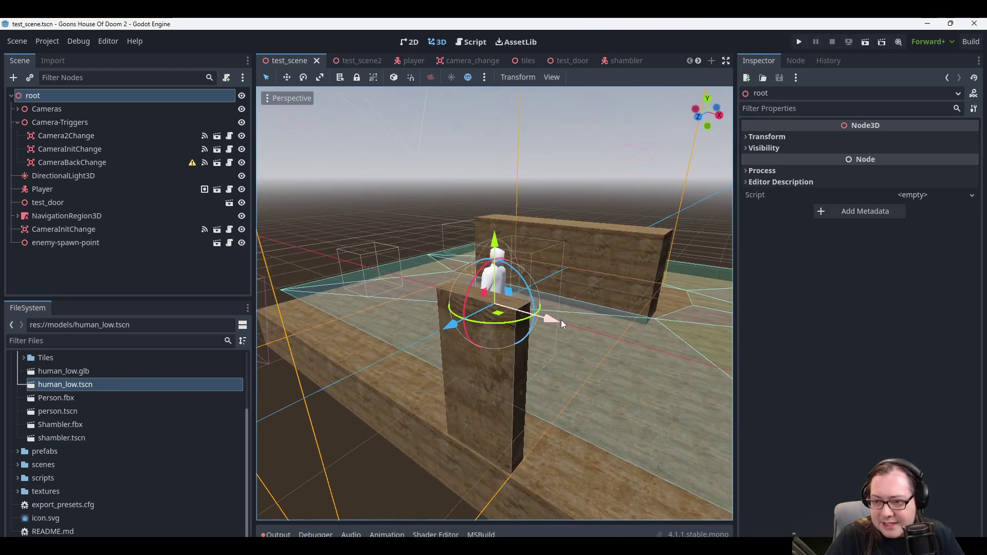
left_click(439, 217)
middle_click_drag(439, 218, 544, 286)
scroll(544, 286, "up", 4)
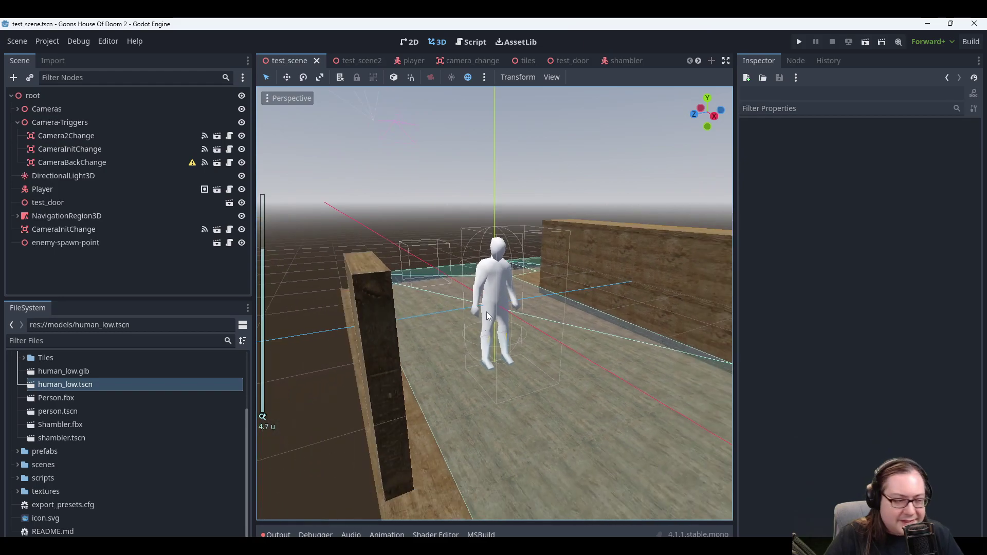
middle_click_drag(472, 324, 508, 344)
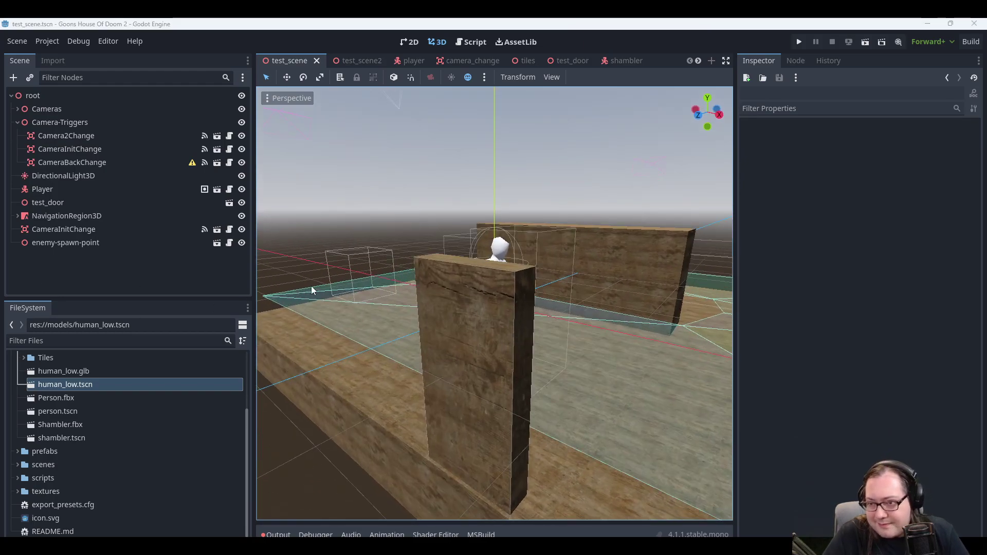
middle_click_drag(595, 190, 493, 172)
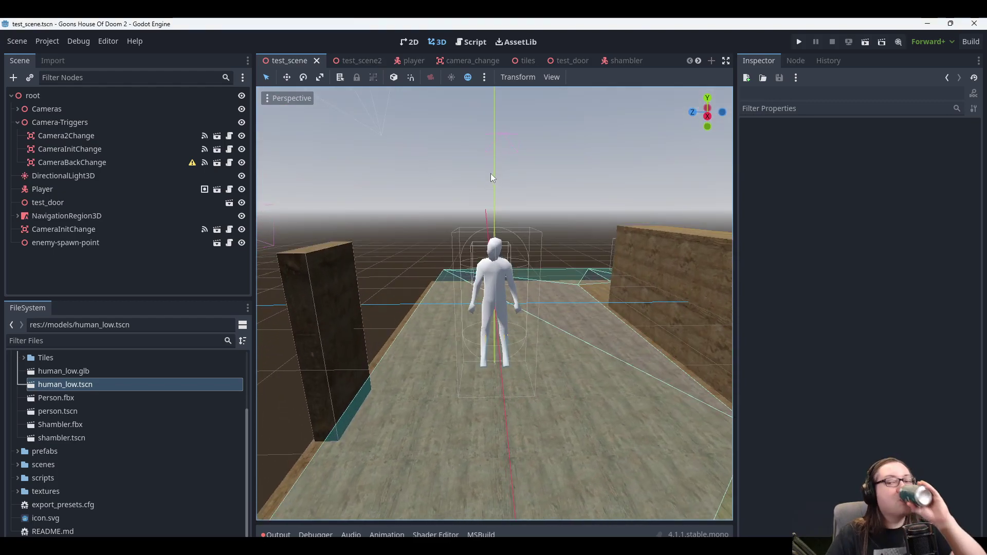
scroll(514, 202, "up", 3)
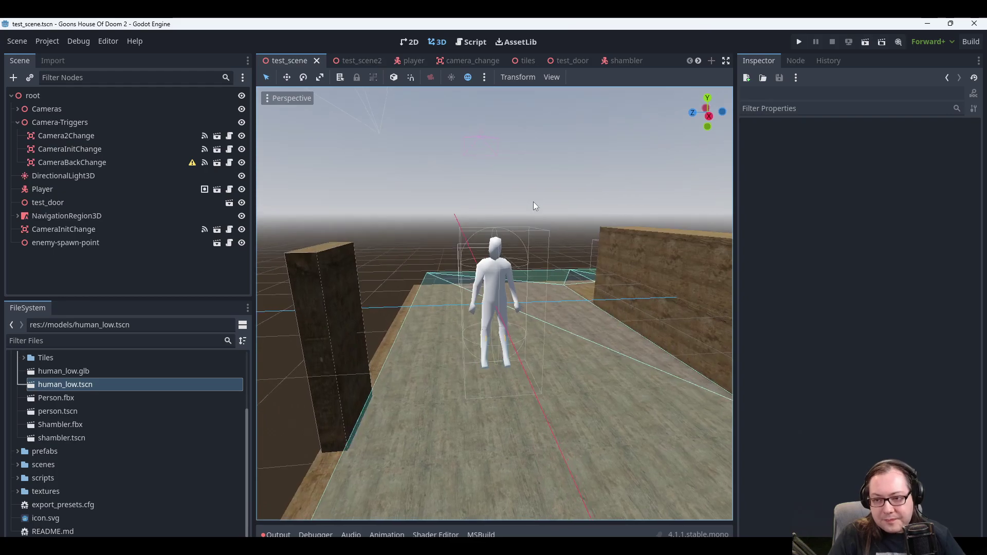
mouse_move(556, 220)
middle_mouse_down()
mouse_move(539, 223)
mouse_move(574, 232)
mouse_move(563, 236)
middle_mouse_up()
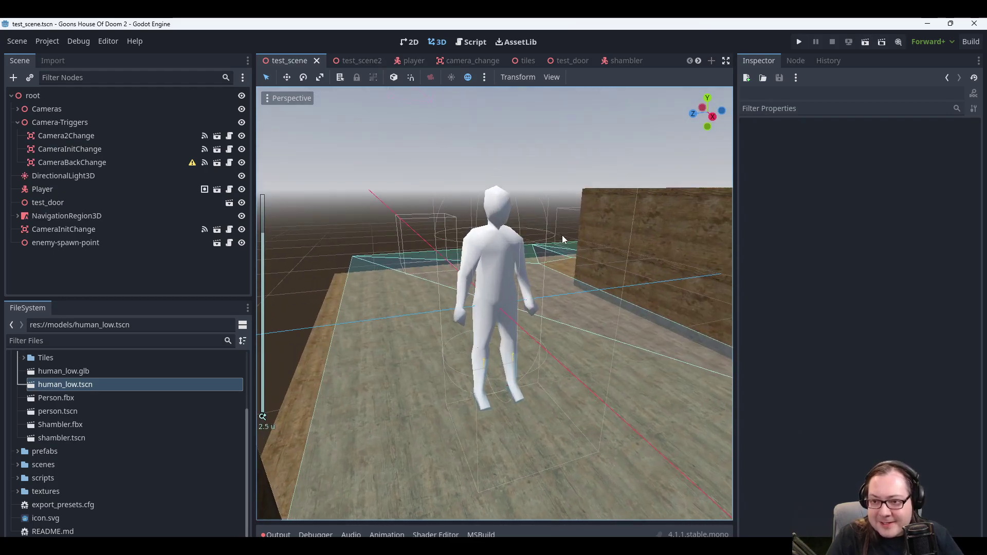
scroll(560, 236, "up", 2)
scroll(559, 234, "up", 3)
scroll(540, 211, "down", 1)
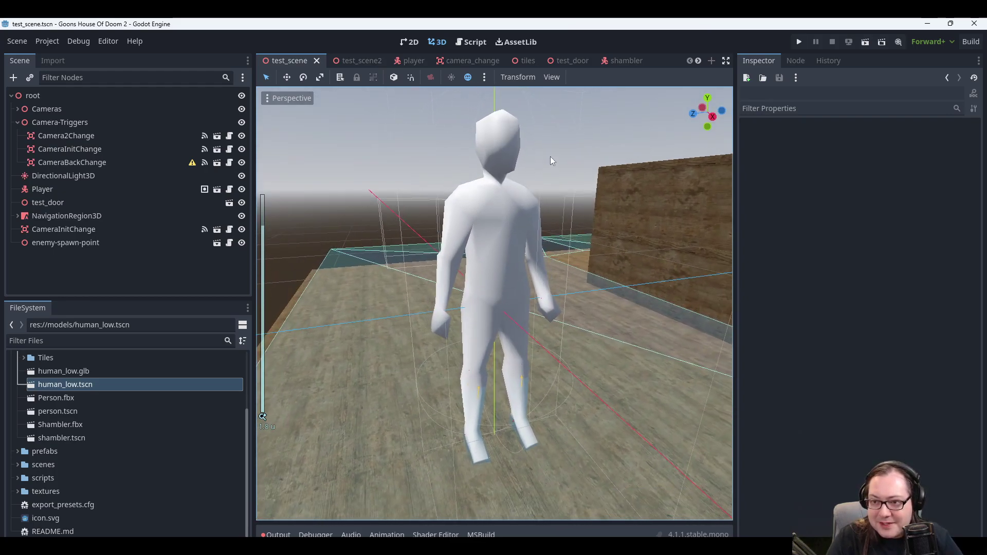
middle_click_drag(578, 146, 570, 174)
scroll(441, 151, "down", 2)
scroll(570, 174, "down", 2)
scroll(570, 174, "down", 4)
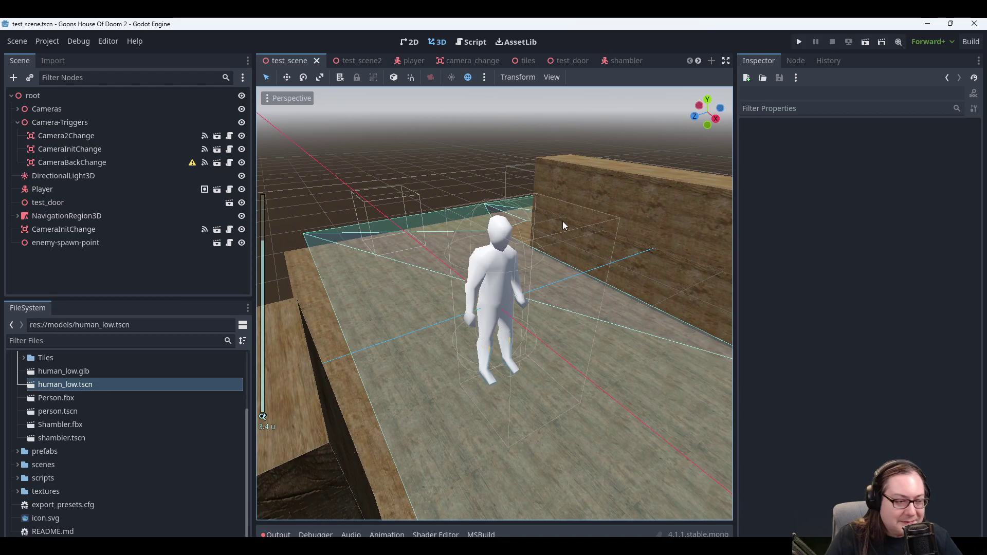
scroll(562, 221, "down", 2)
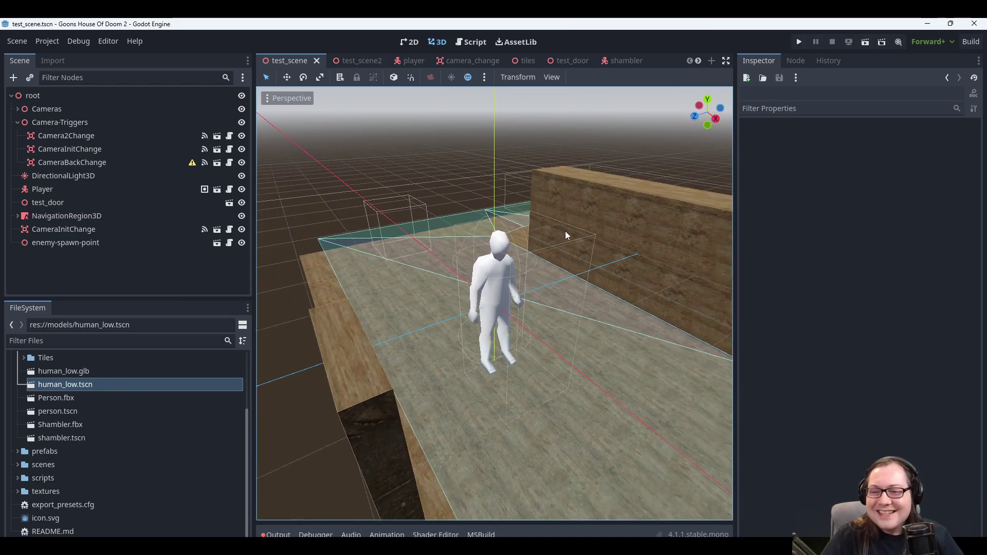
middle_click_drag(609, 231, 630, 198)
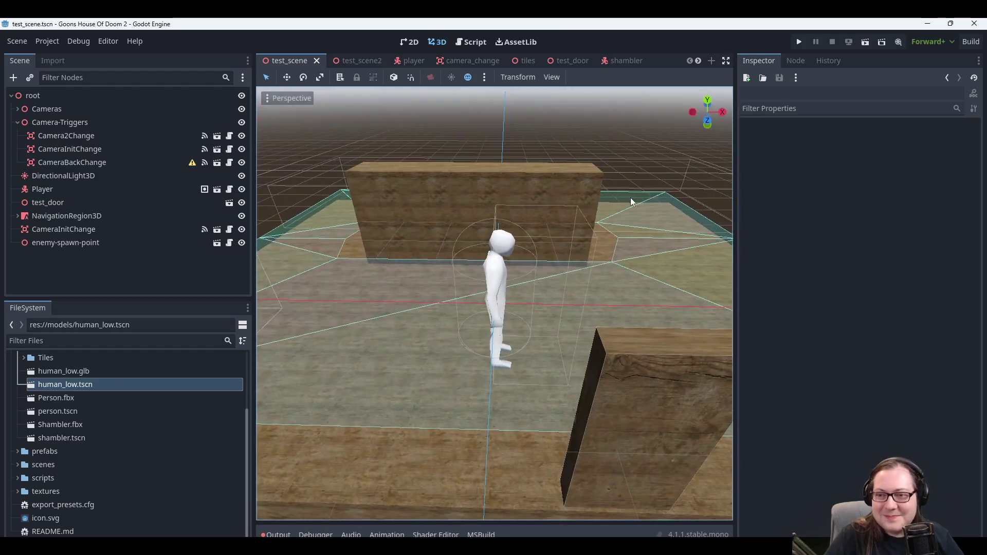
scroll(535, 212, "down", 2)
middle_click_drag(534, 212, 579, 193)
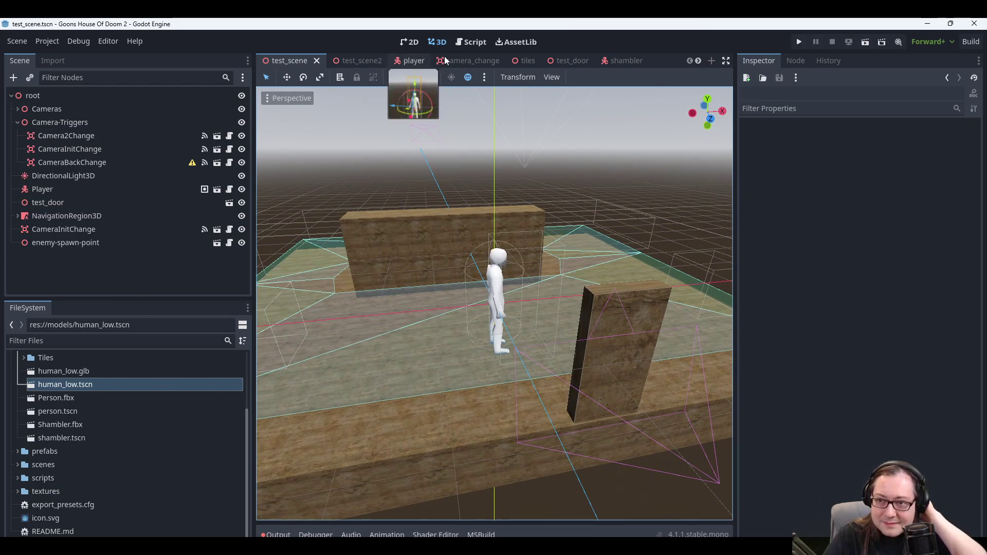
Switch to the human_low scene tab, save it, then bring Visual Studio to the front.
scroll(519, 59, "down", 5)
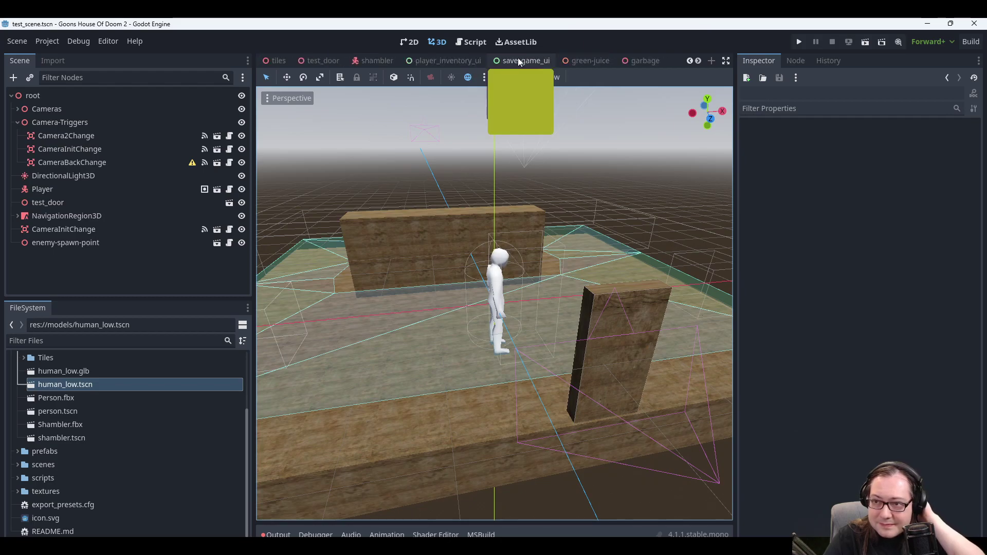
scroll(508, 59, "down", 4)
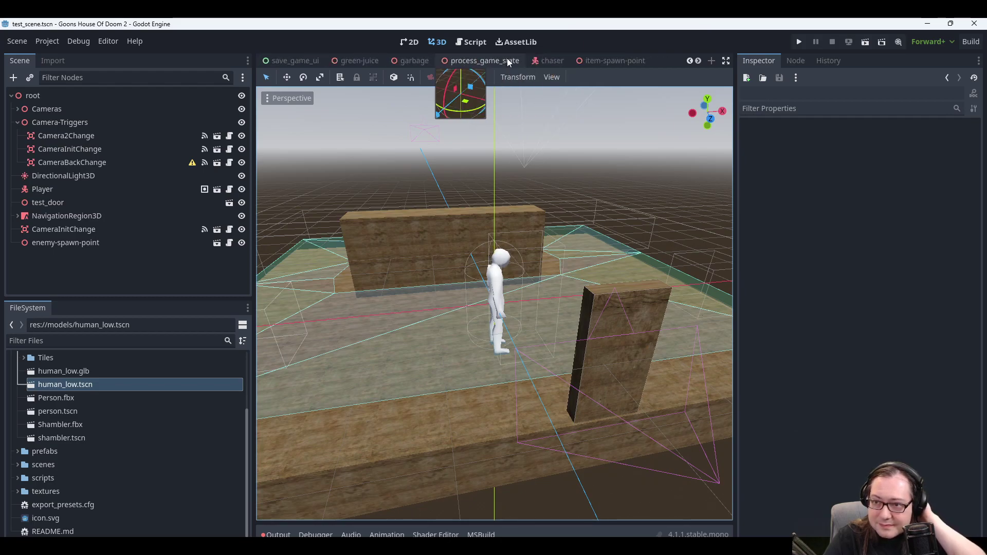
left_click(625, 58)
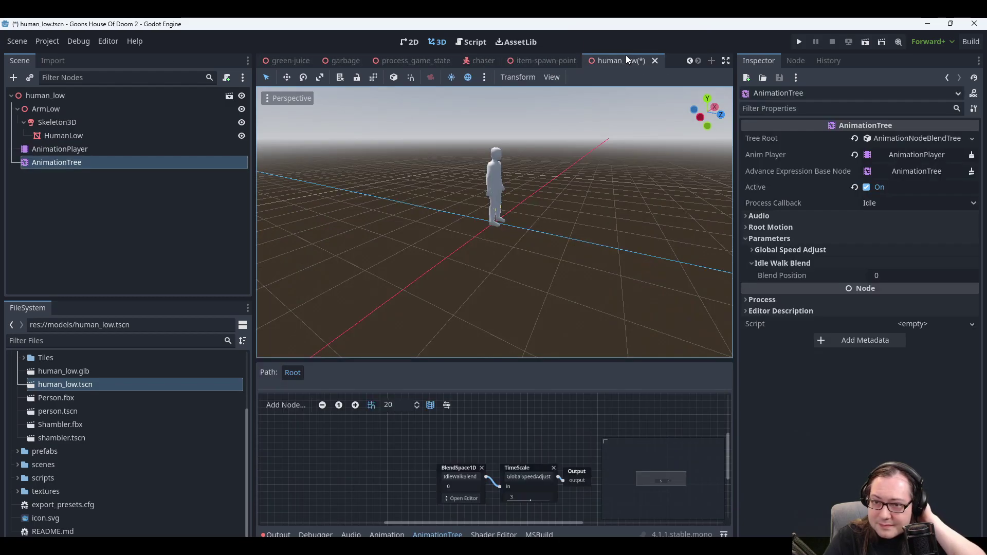
key("ctrl+s")
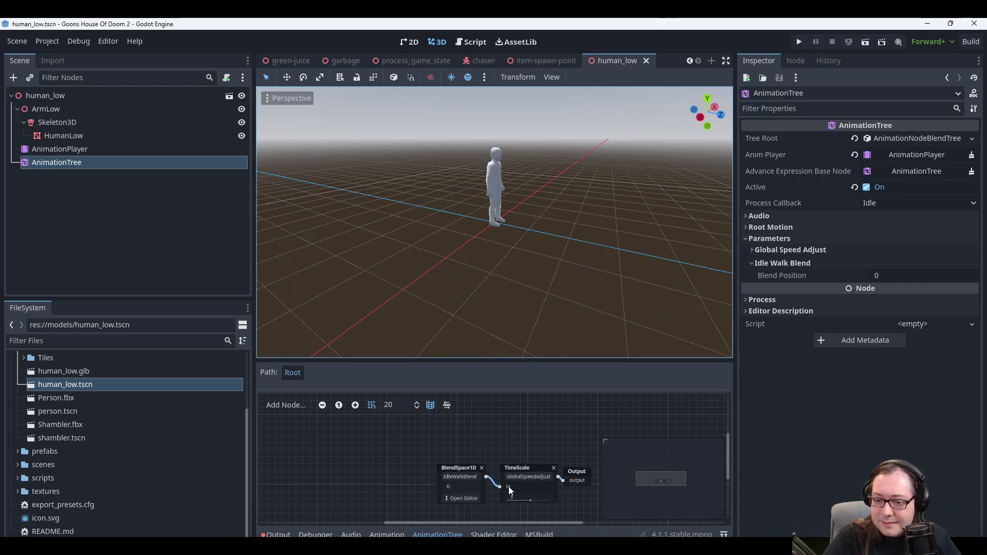
scroll(496, 444, "up", 2)
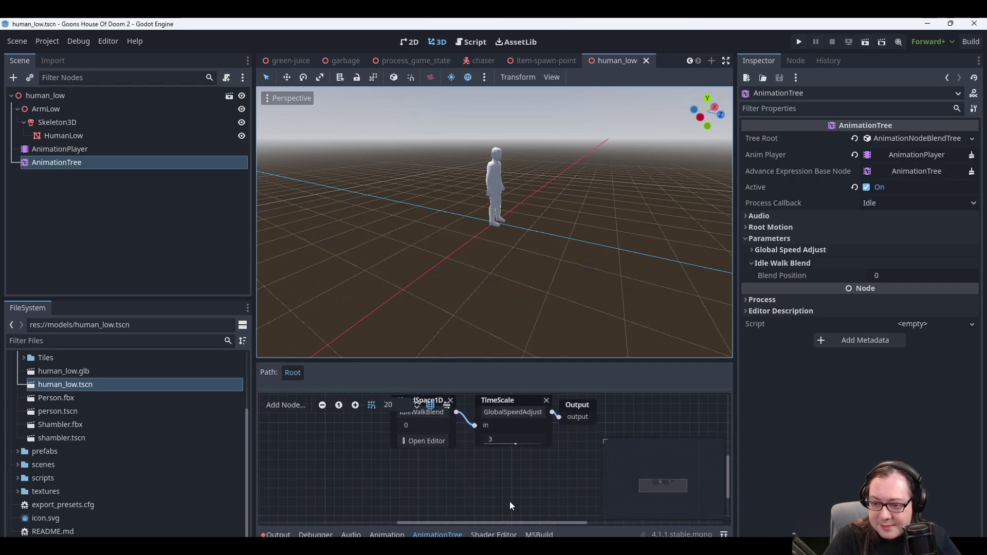
scroll(521, 452, "up", 3)
scroll(520, 452, "down", 1, "ctrl")
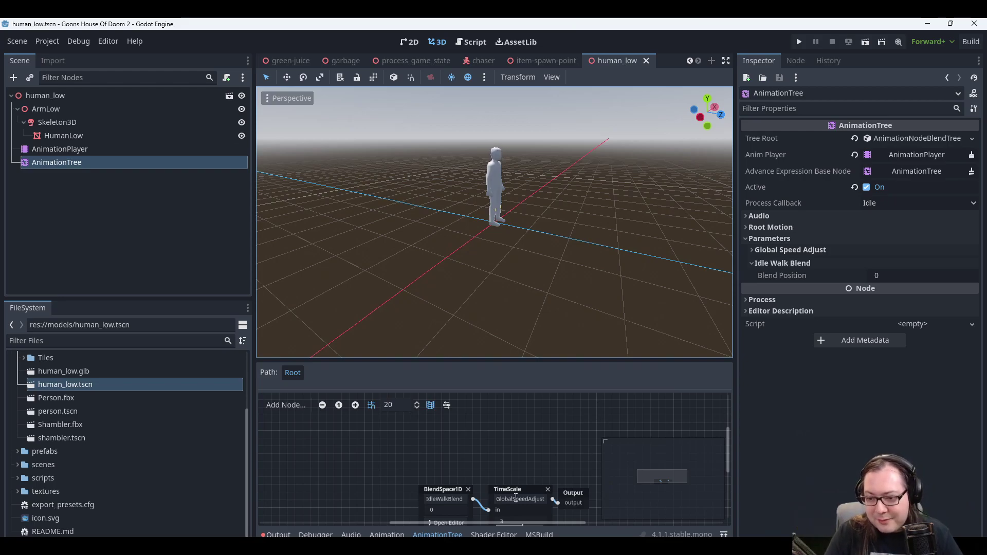
key("alt+Tab")
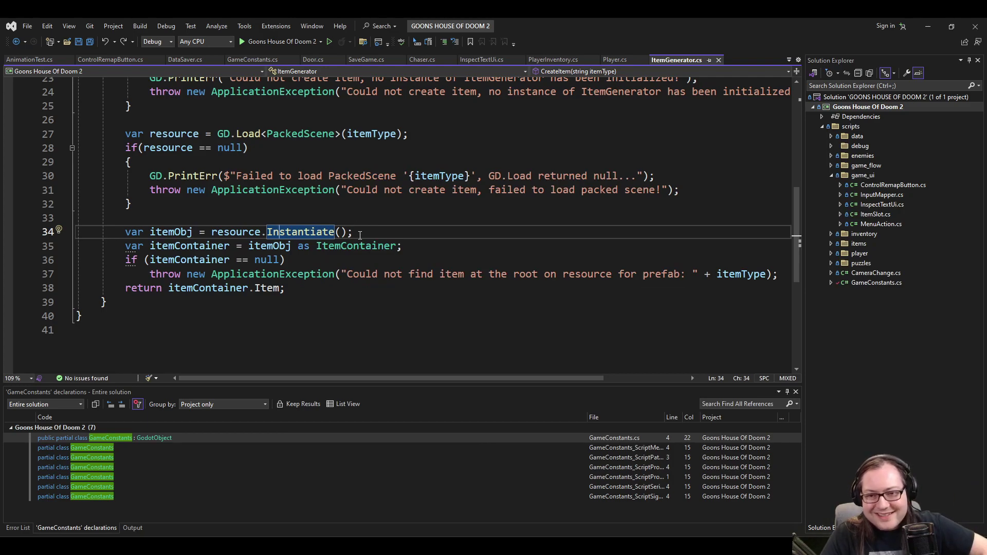
Open PlayerInventory.cs and dismiss the line-endings prompt without changes.
left_click(336, 258)
left_click(324, 217)
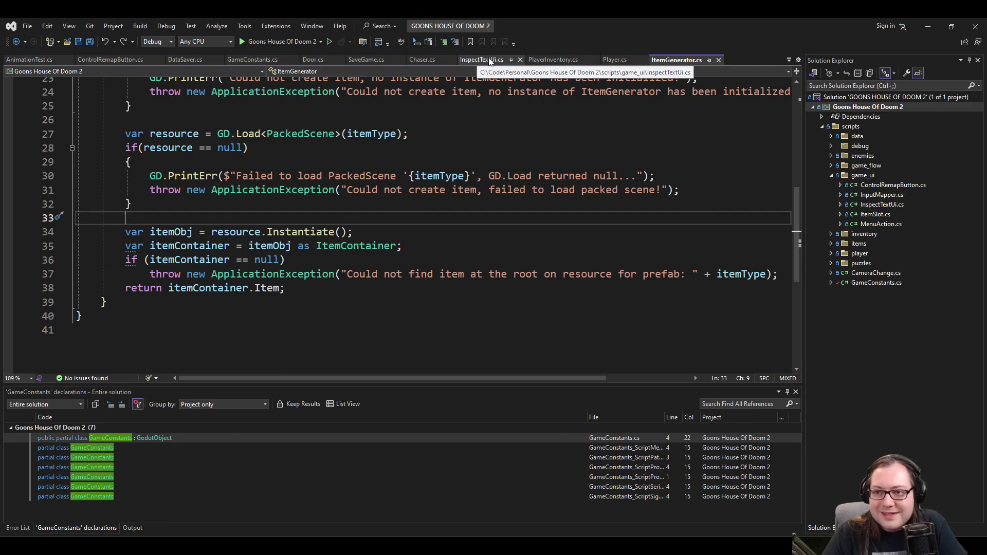
left_click(544, 60)
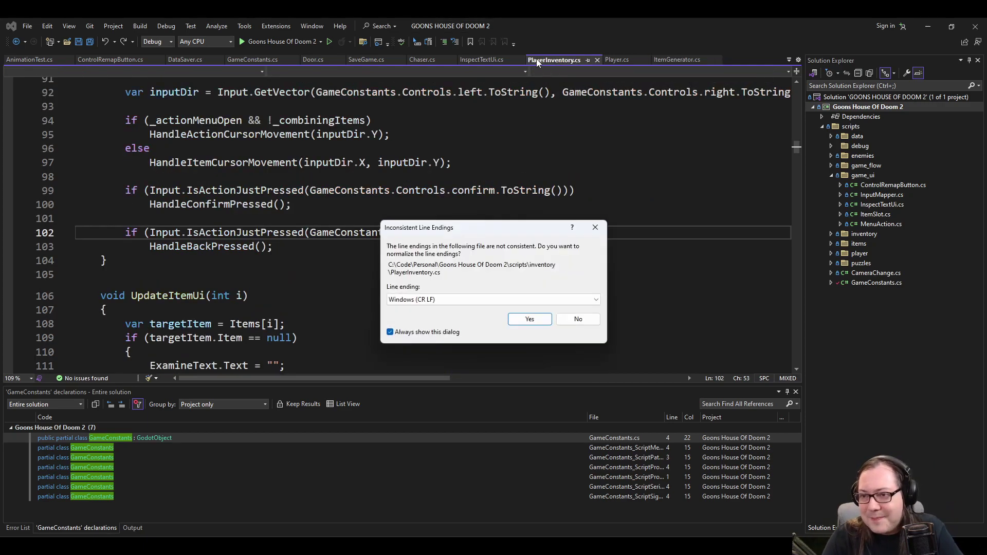
left_click(596, 227)
scroll(550, 161, "up", 1)
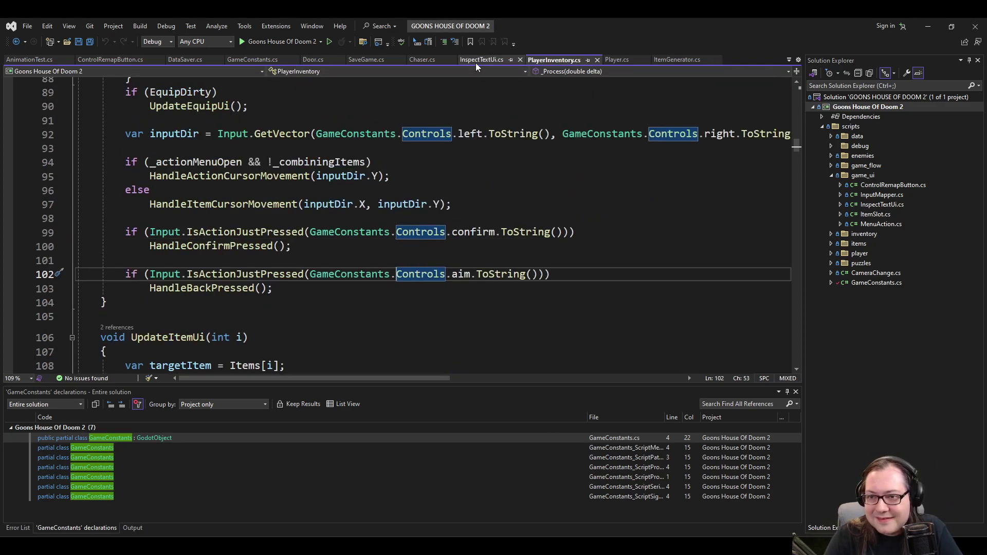
Look through GameConstants.cs, Player.cs, DataSaver.cs and ControlRemapButton.cs, then minimize Visual Studio.
left_click(252, 59)
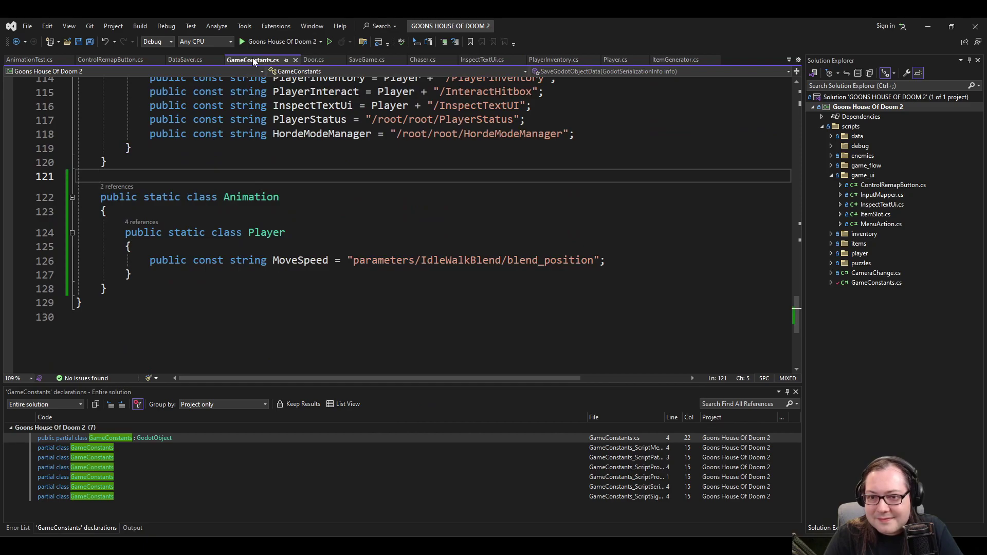
left_click(612, 60)
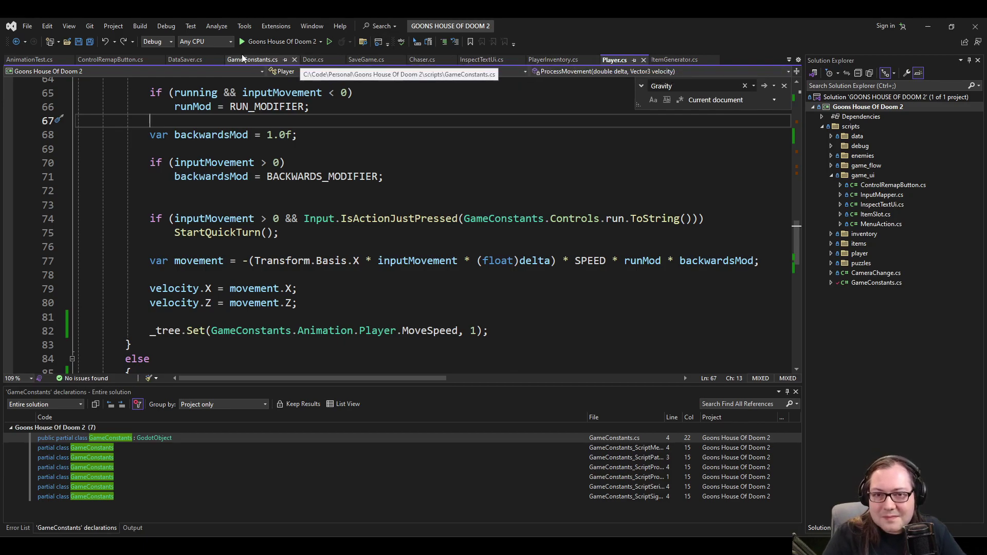
left_click(182, 58)
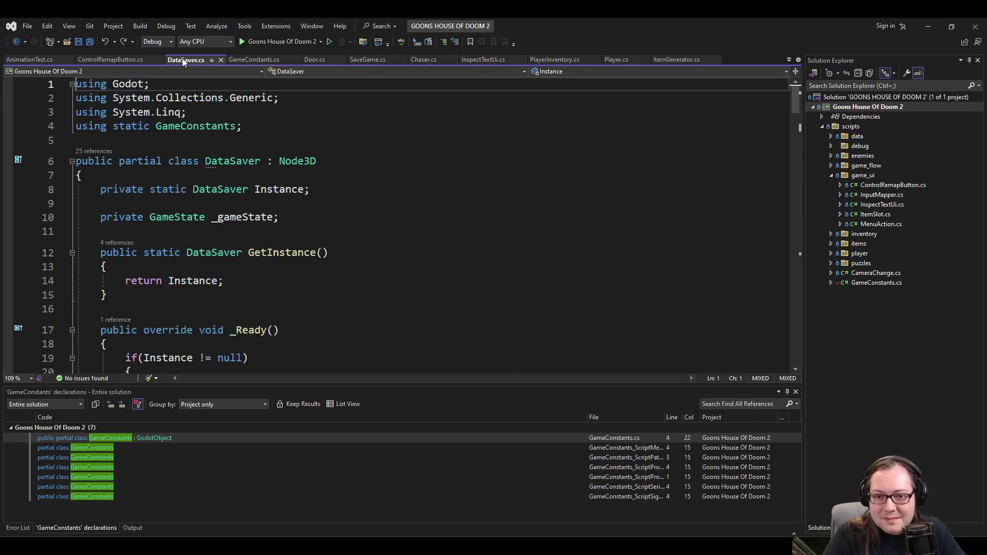
left_click(135, 59)
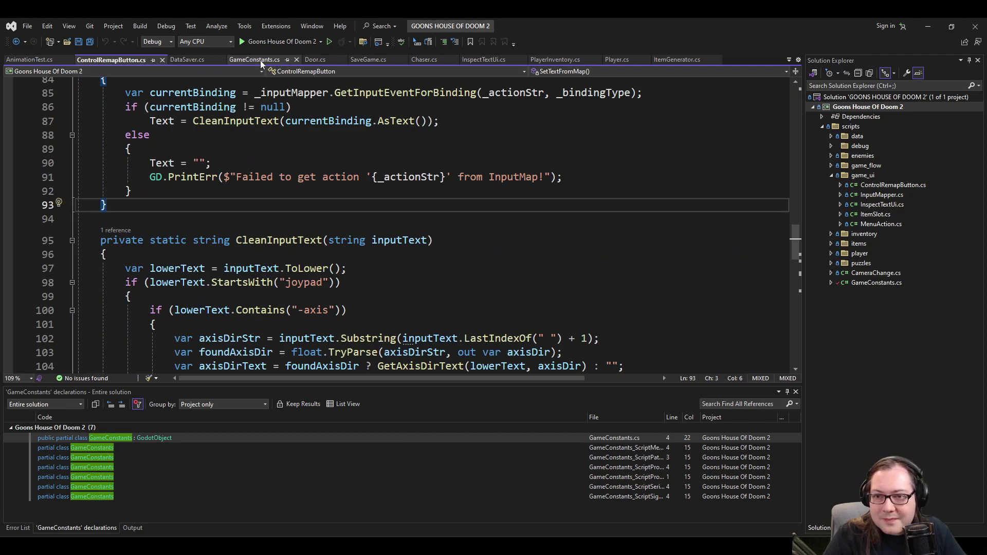
left_click(927, 26)
Add an Animation node to the blend tree and set it to play Idle.
scroll(520, 409, "down", 2)
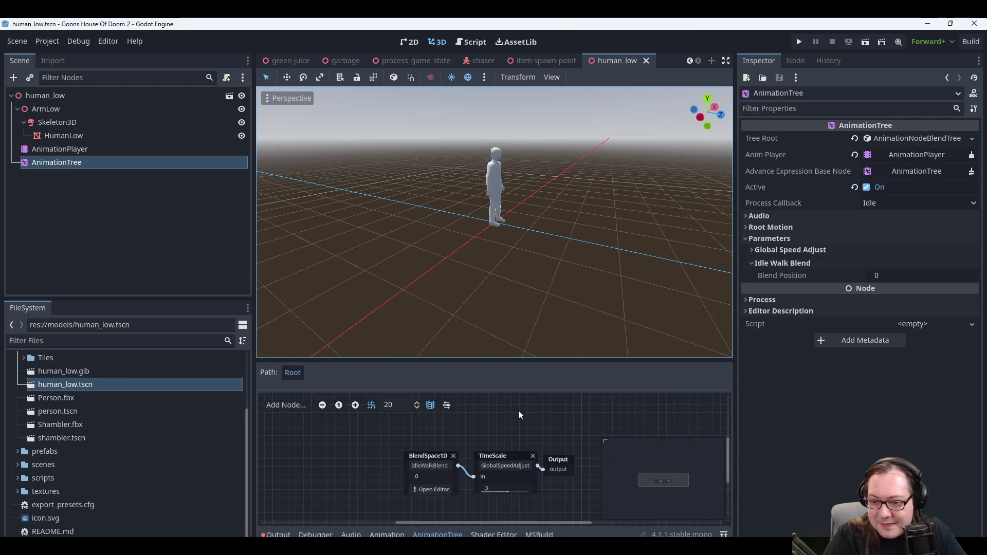
scroll(369, 452, "up", 2)
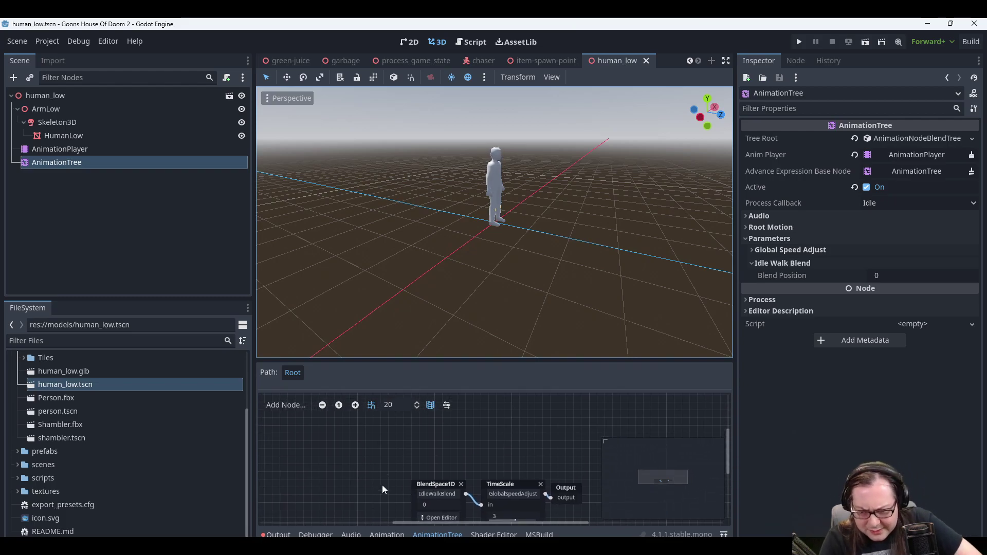
right_click(411, 465)
left_click(423, 332)
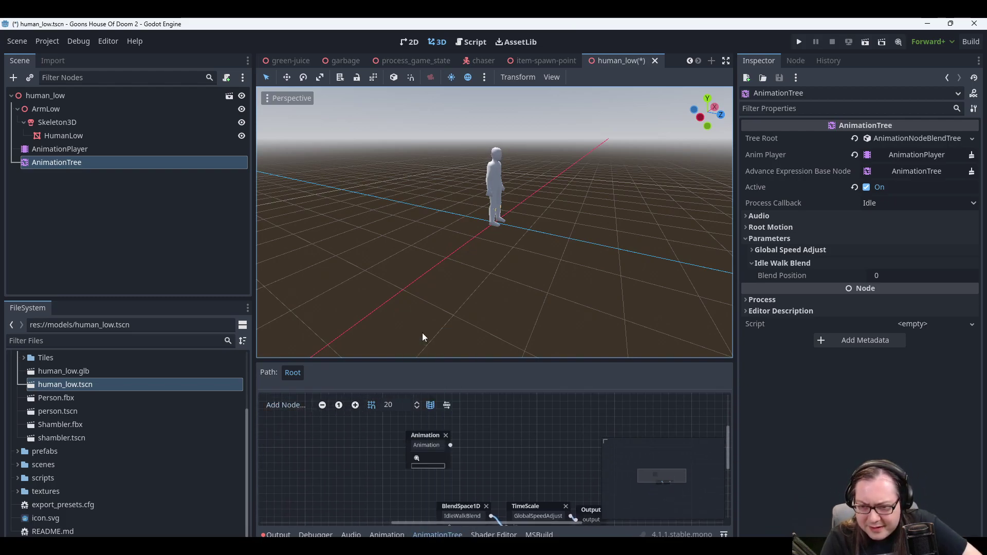
left_click(417, 459)
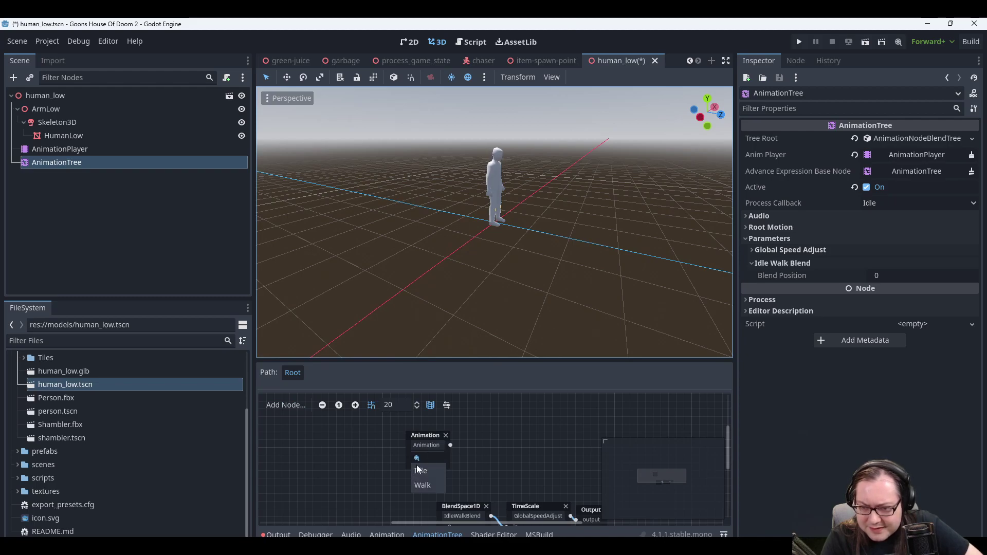
left_click(428, 470)
Rename the node to IdleAnimation and bring up the Add Node list in free space.
left_click(437, 446)
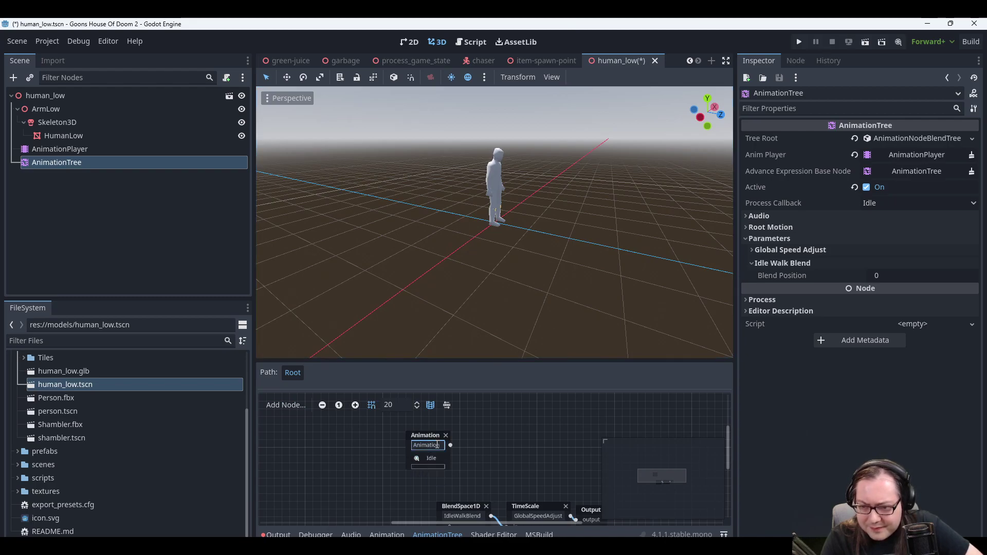
key("ctrl+a")
type("I")
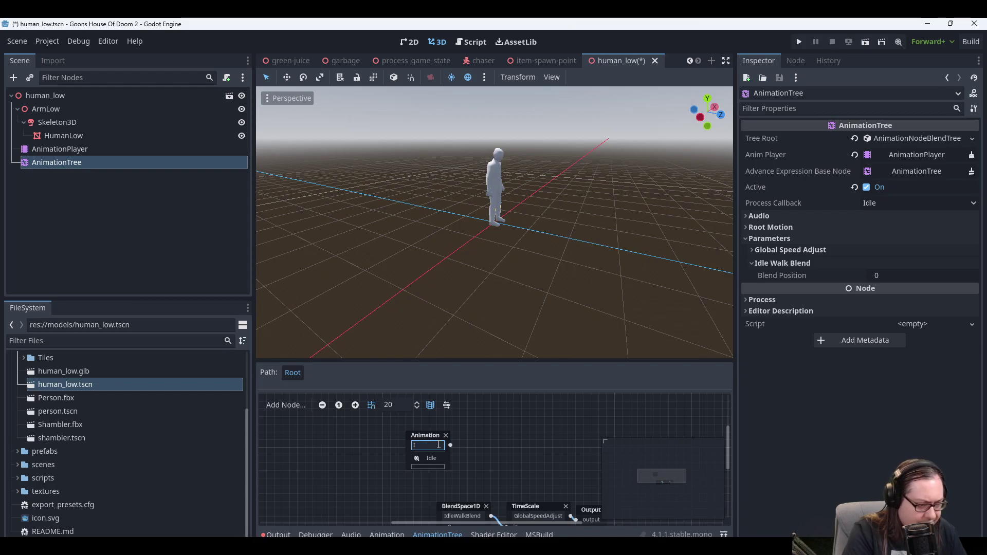
type("dleAnimation")
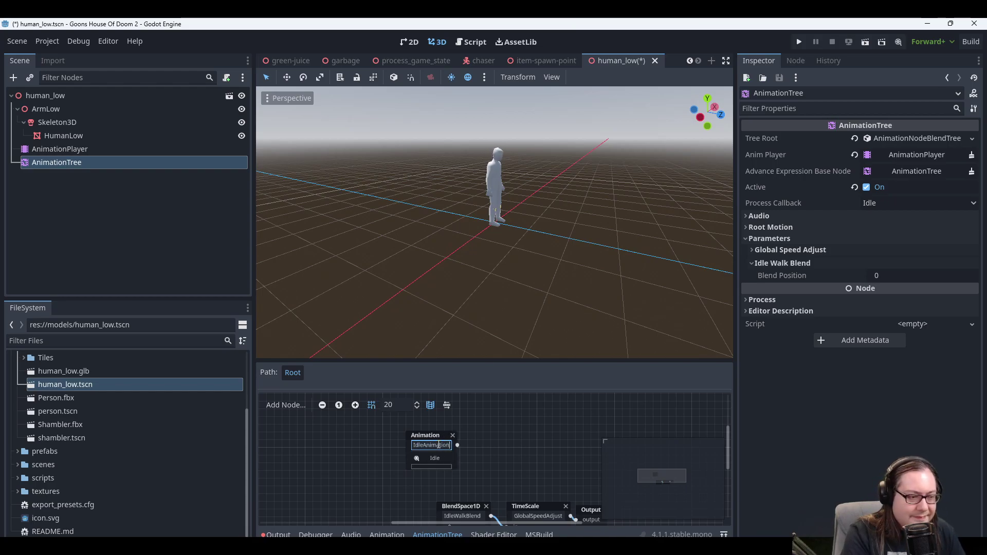
left_click(526, 448)
middle_click_drag(501, 451, 449, 423)
right_click(449, 424)
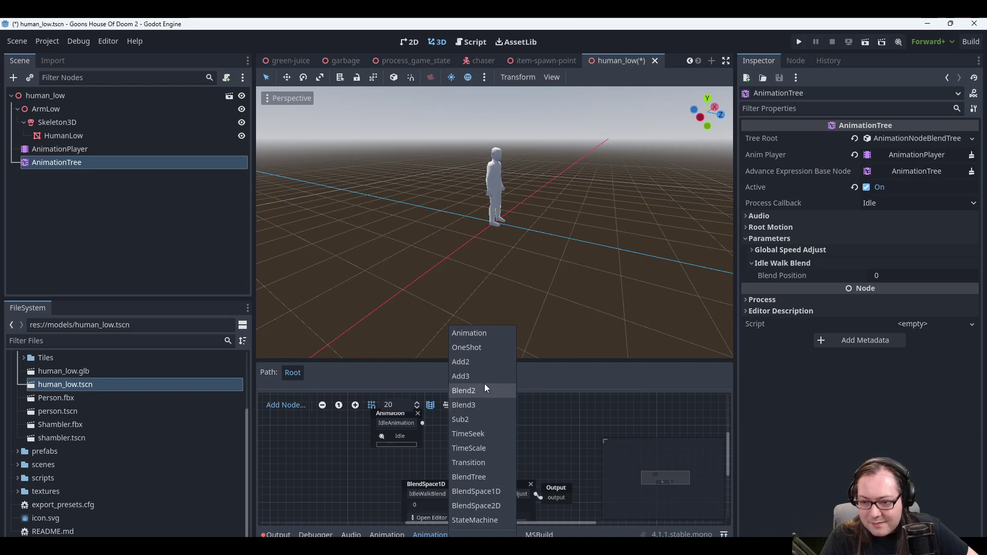
left_click(475, 520)
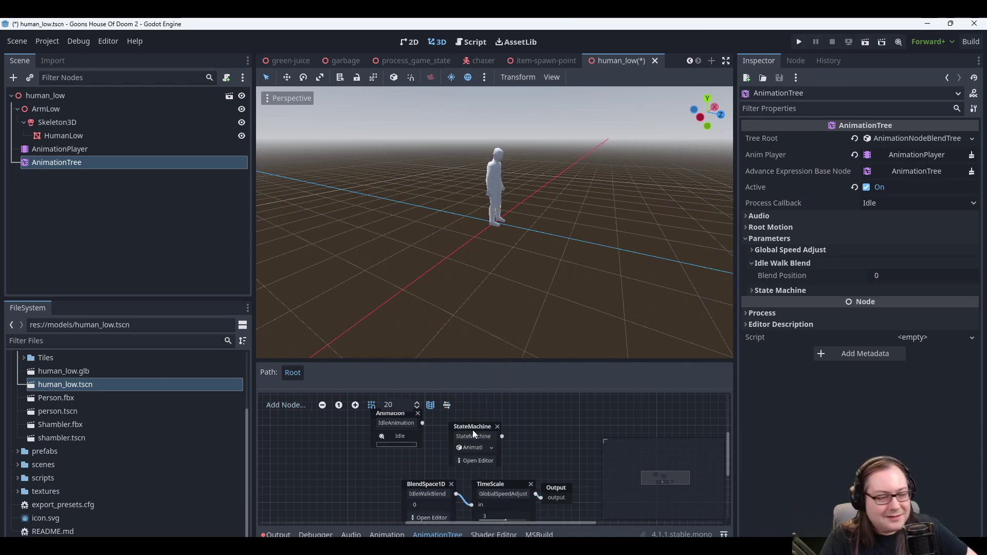
left_click(491, 451)
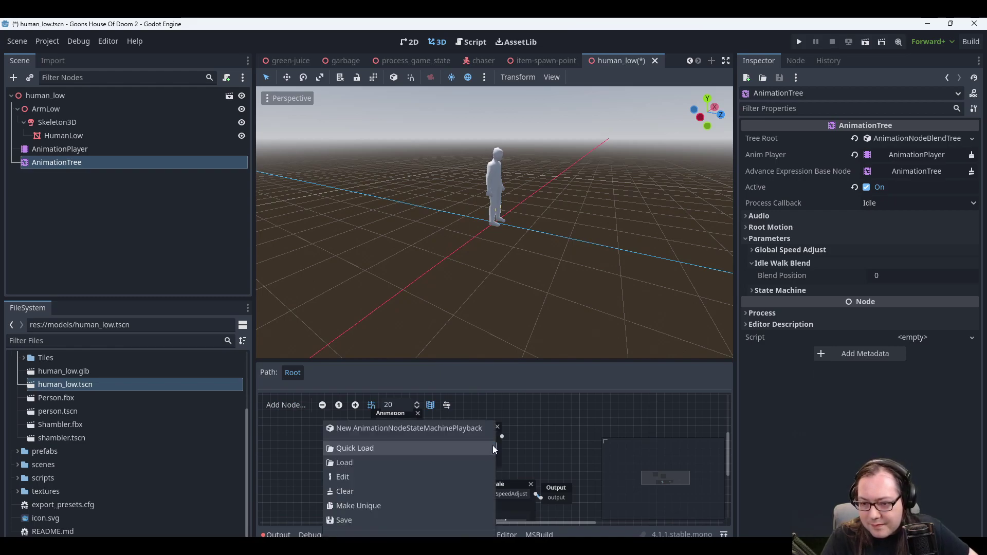
left_click(500, 448)
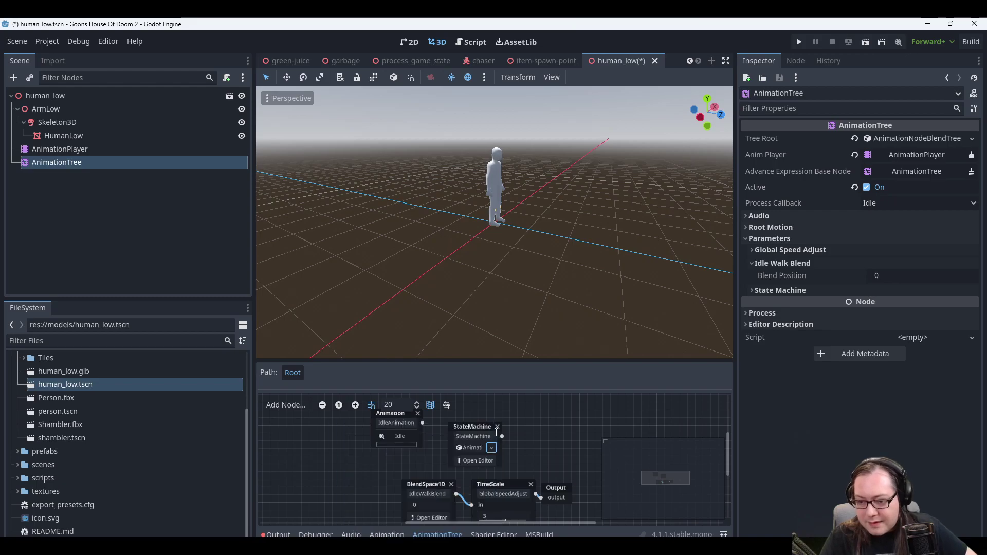
left_click(497, 427)
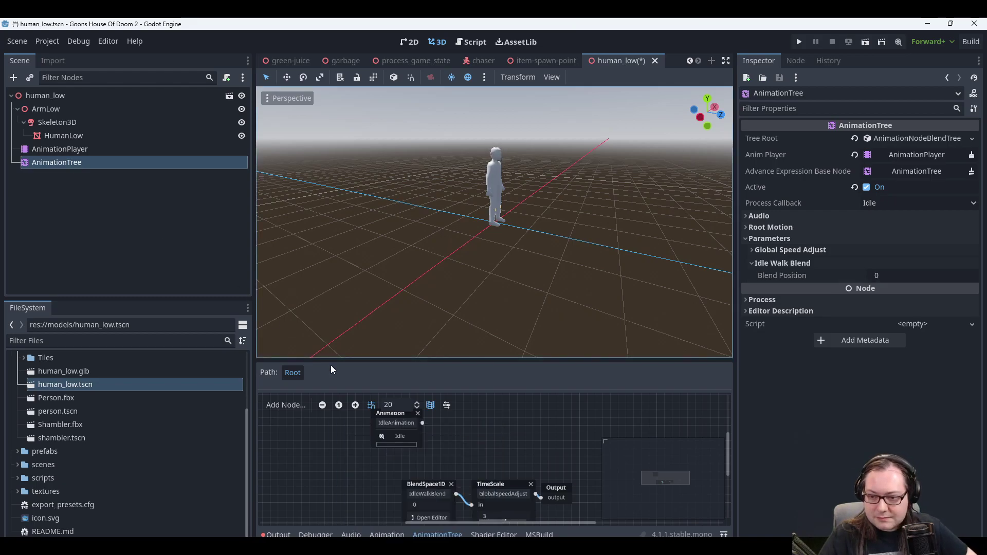
mouse_move(524, 453)
middle_mouse_down()
mouse_move(494, 450)
mouse_move(507, 456)
mouse_move(511, 447)
mouse_move(509, 455)
middle_mouse_up()
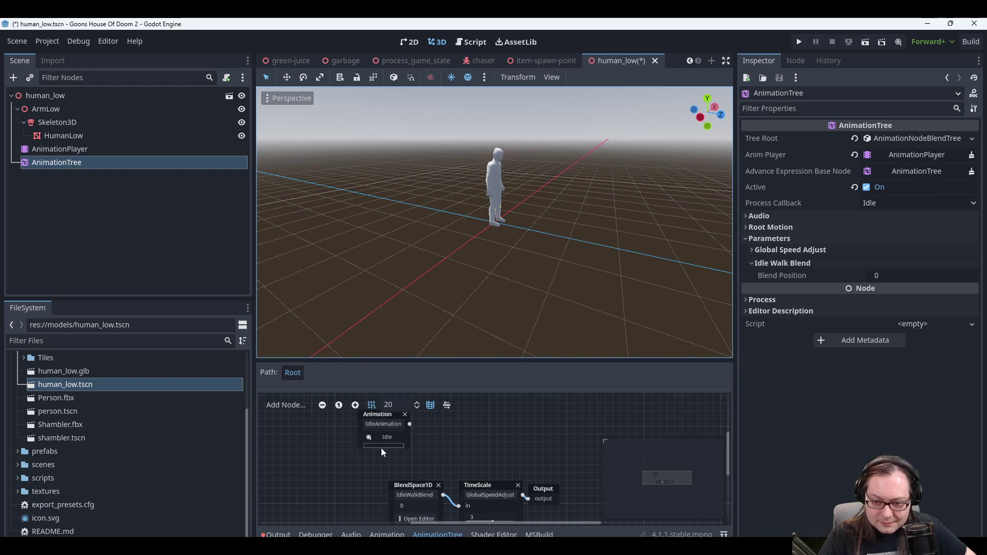
scroll(437, 445, "up", 1)
middle_click_drag(417, 451, 492, 445)
scroll(498, 461, "down", 1)
right_click(447, 440)
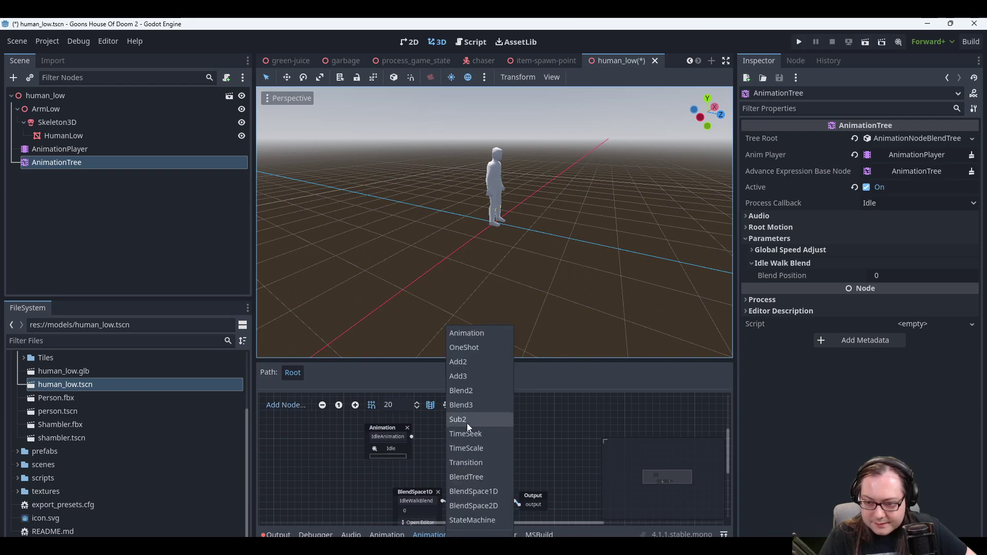
Add a BlendTree node, look inside its graph, then delete it and the IdleAnimation node.
left_click(473, 480)
left_click(470, 443)
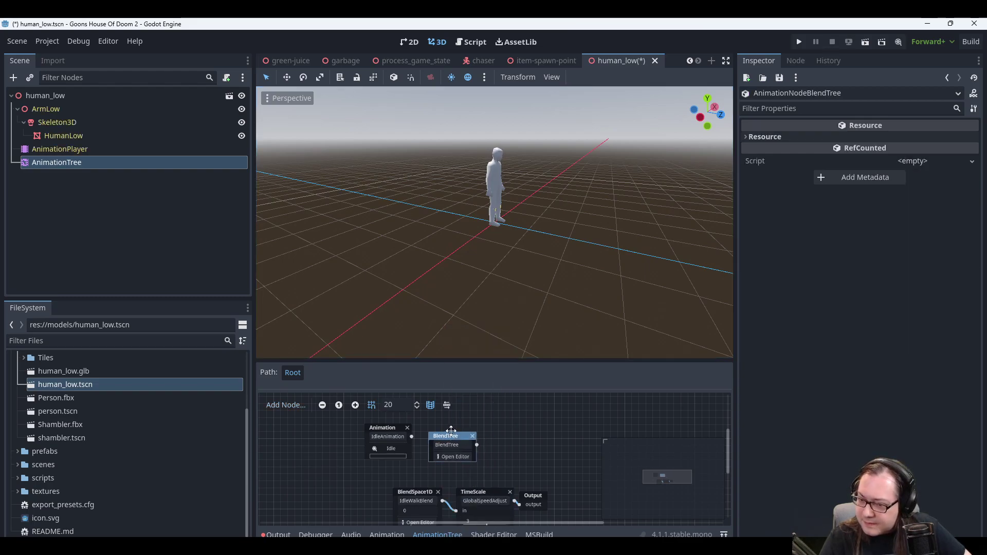
left_click(456, 456)
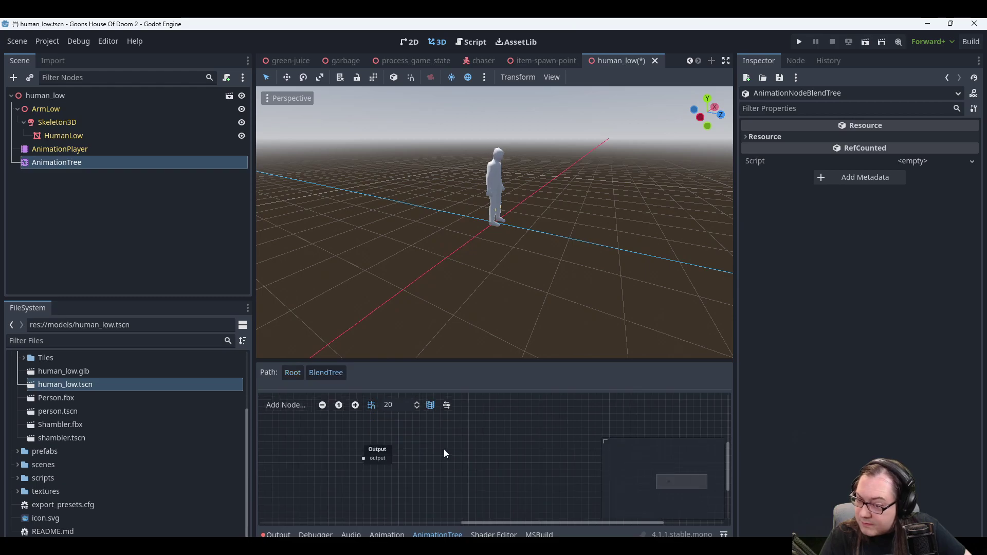
left_click(293, 372)
left_click(471, 440)
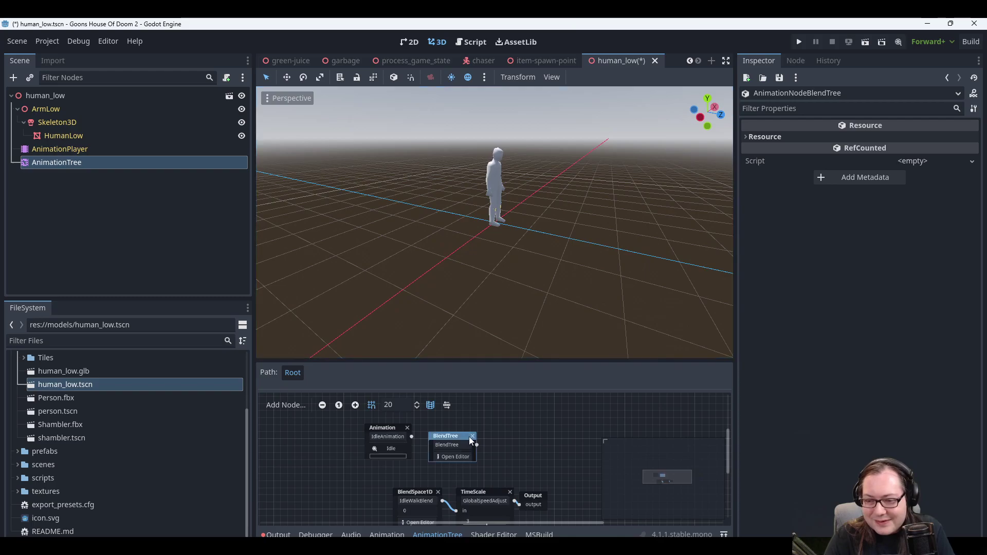
left_click(473, 436)
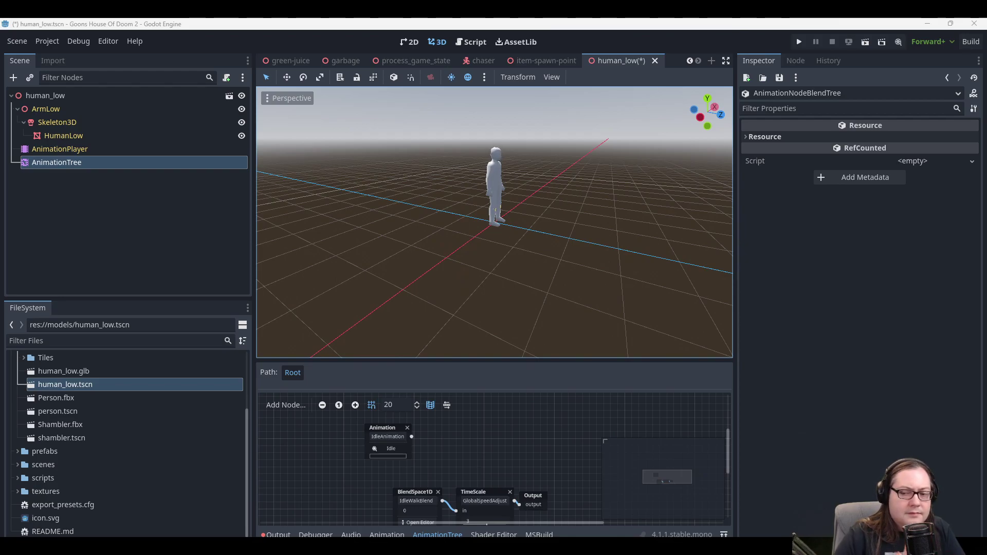
left_click(407, 428)
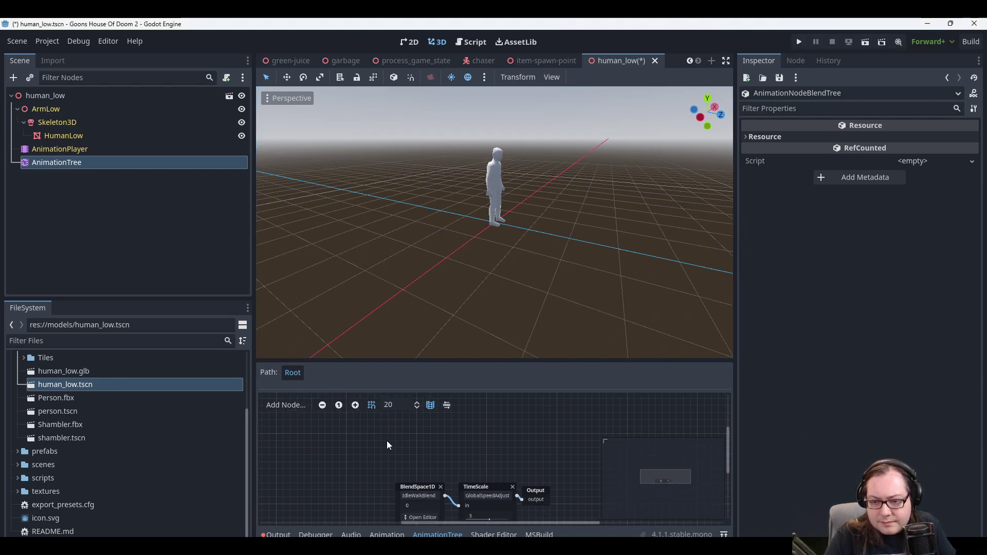
Add a StateMachine node named Legs to the root tree and open its graph.
right_click(357, 447)
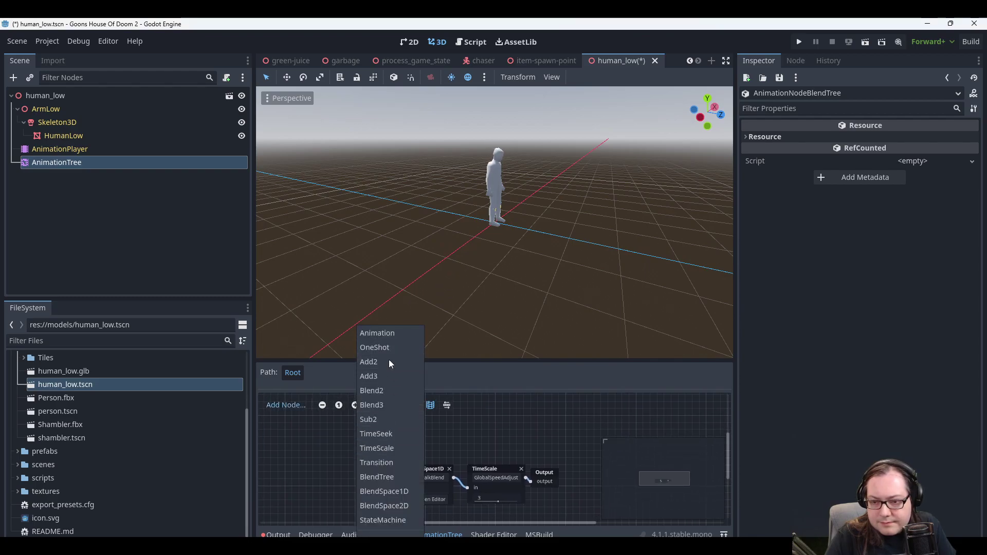
left_click(404, 520)
left_click_drag(380, 440, 379, 436)
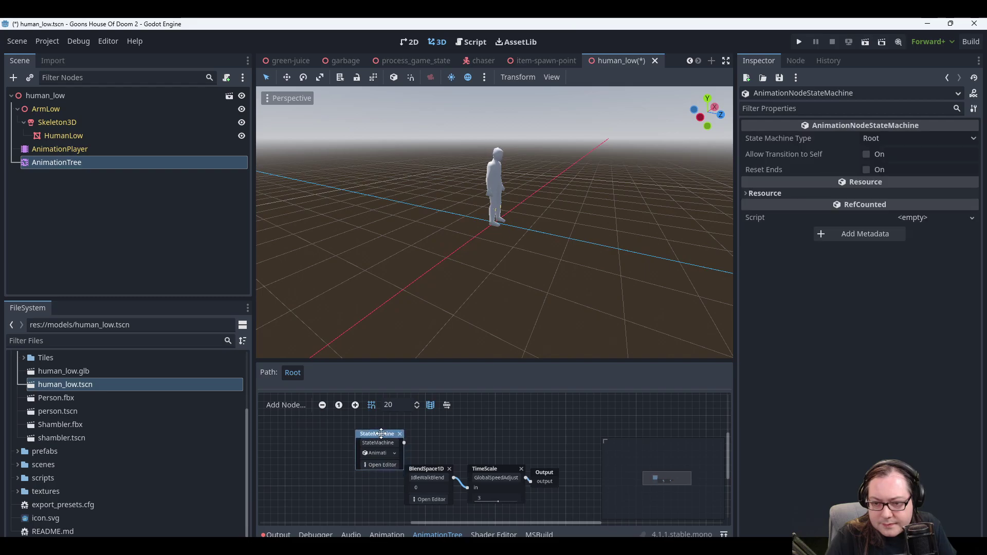
double_click(385, 443)
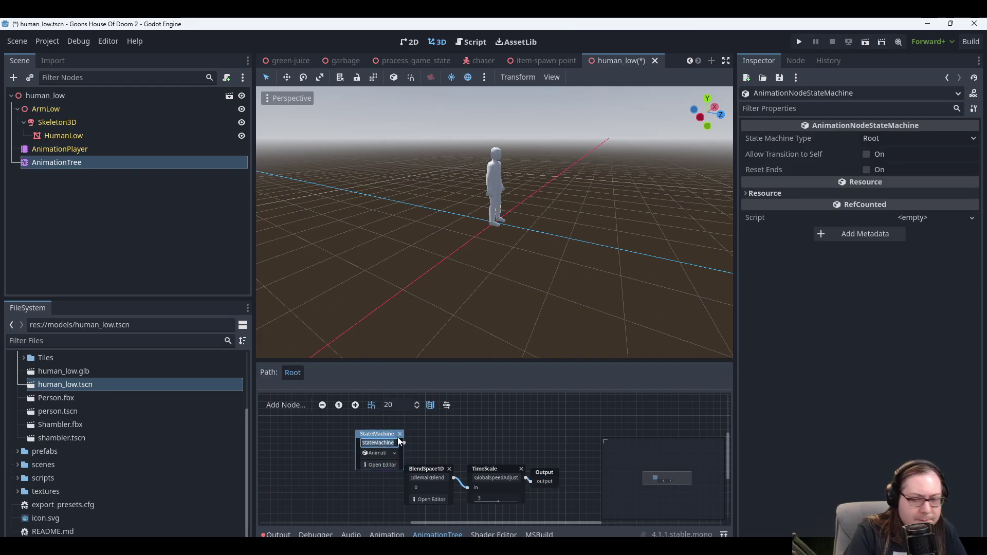
type("Leg")
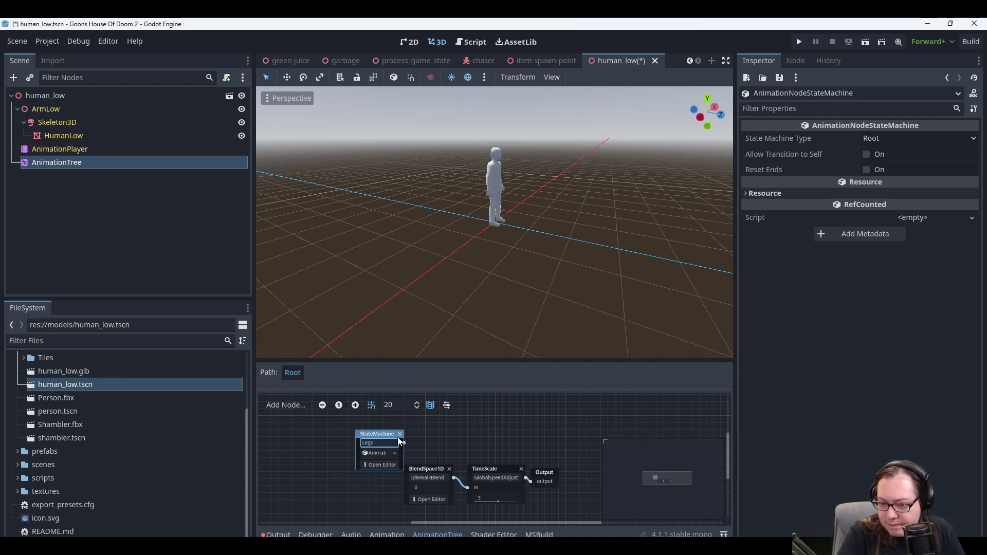
type("s")
key("Return")
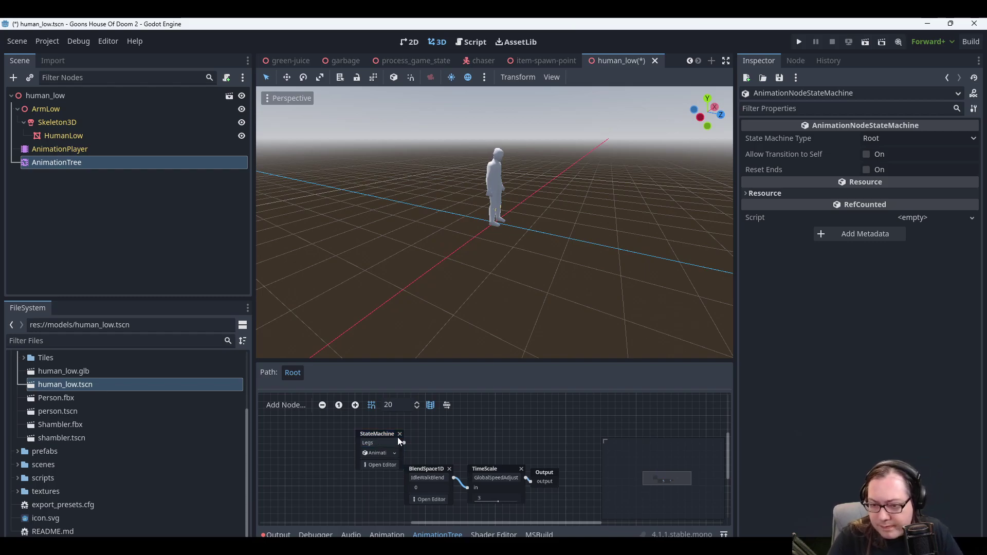
left_click(391, 464)
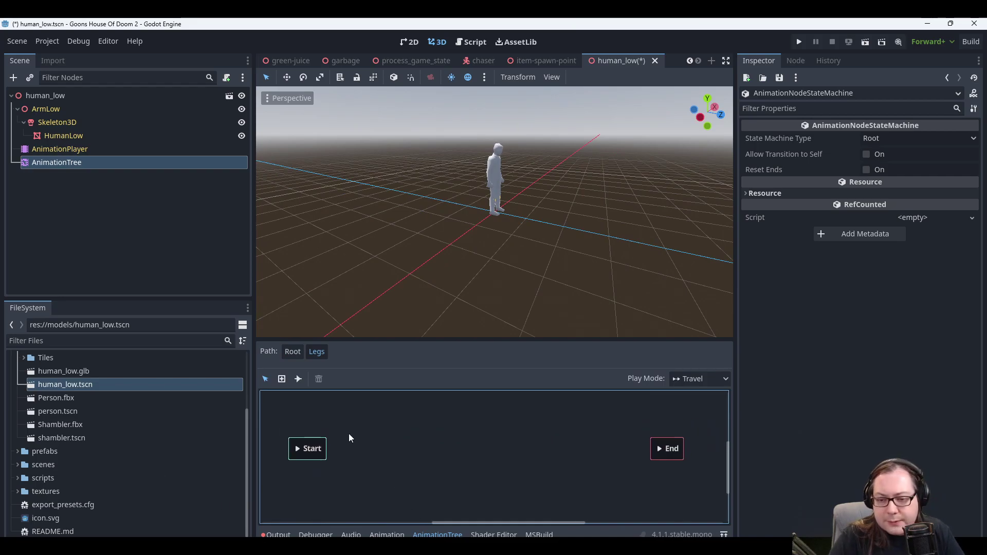
right_click(358, 424)
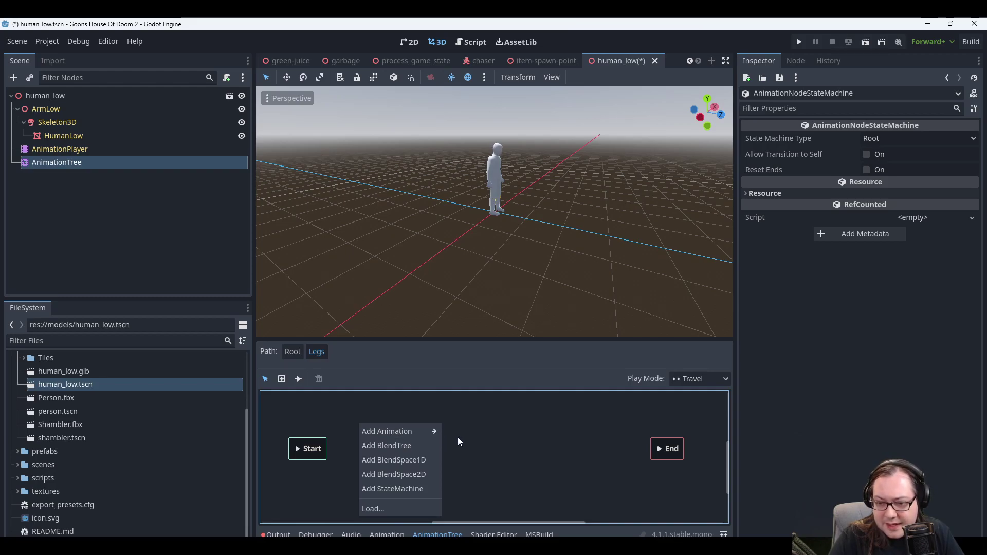
Add an Idle animation state near Start, keeping Travel as the play mode.
mouse_move(418, 433)
left_click(457, 434)
double_click(378, 420)
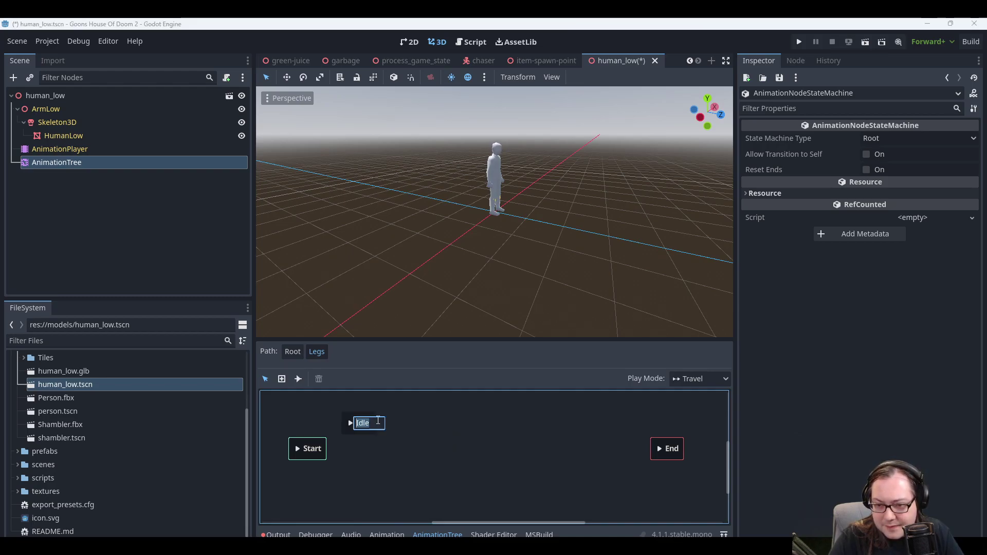
key("Return")
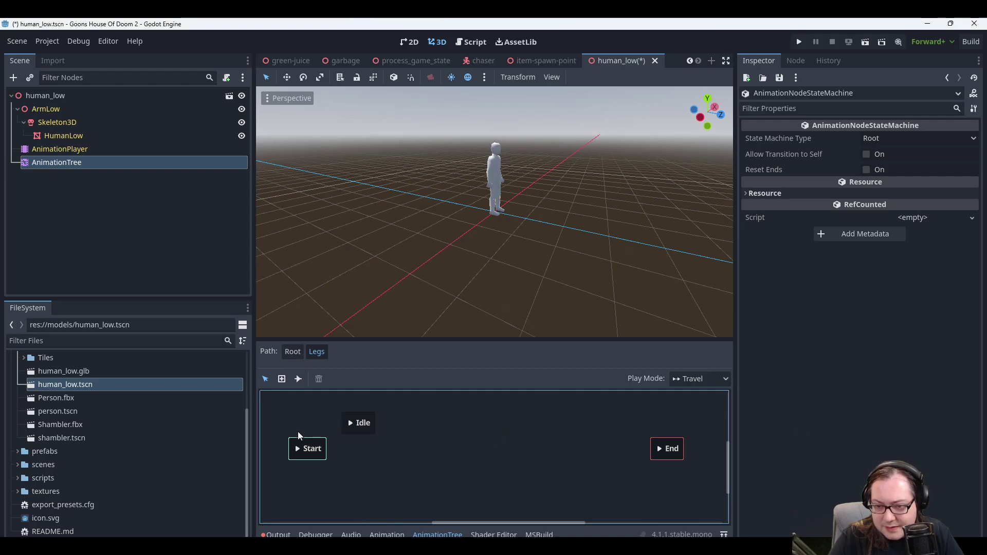
left_click(308, 450)
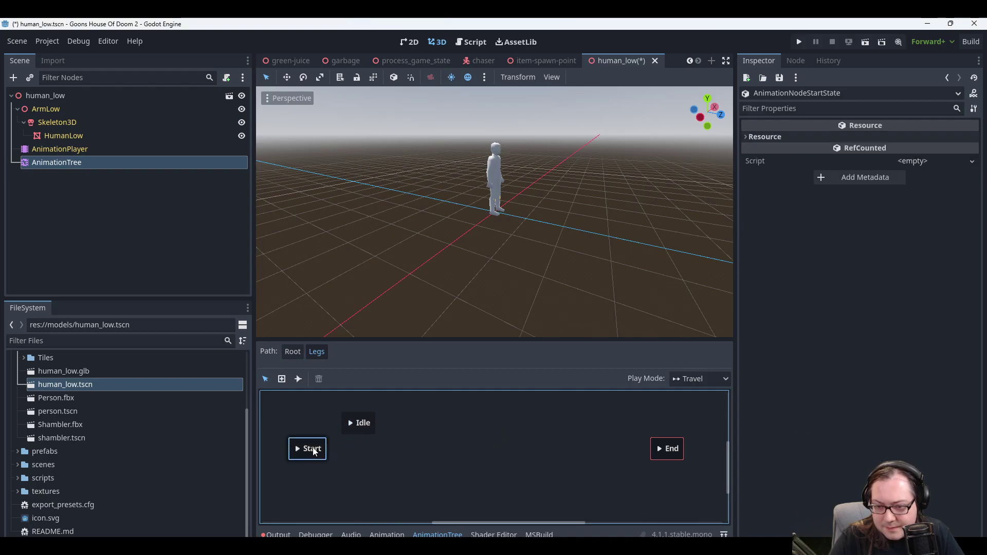
right_click(310, 446)
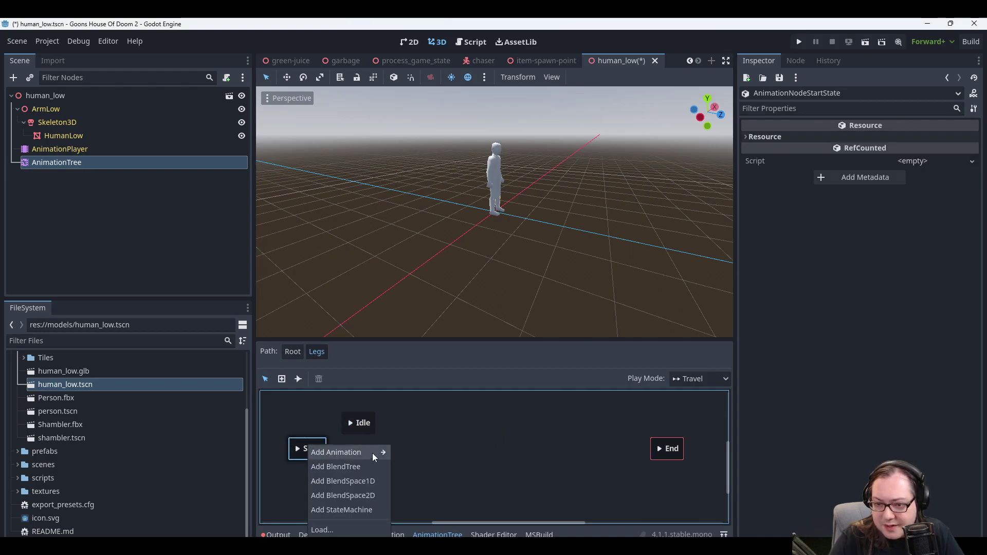
mouse_move(389, 452)
left_click(427, 425)
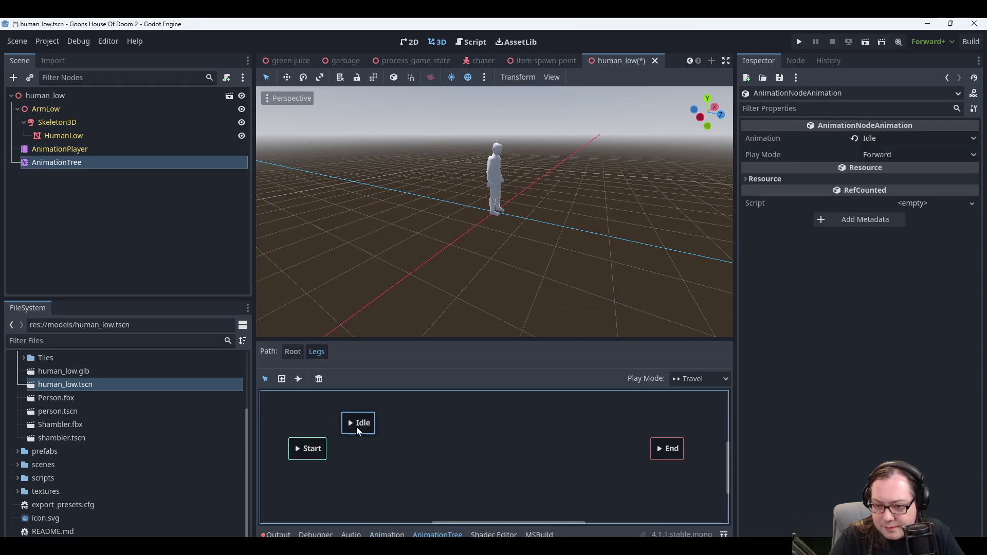
left_click_drag(356, 426, 400, 428)
left_click(311, 448)
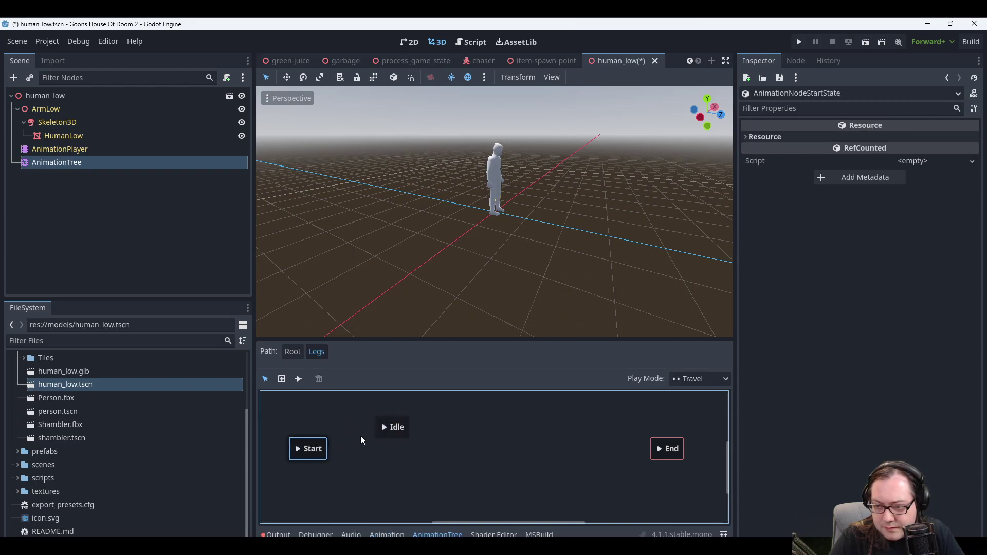
left_click(699, 379)
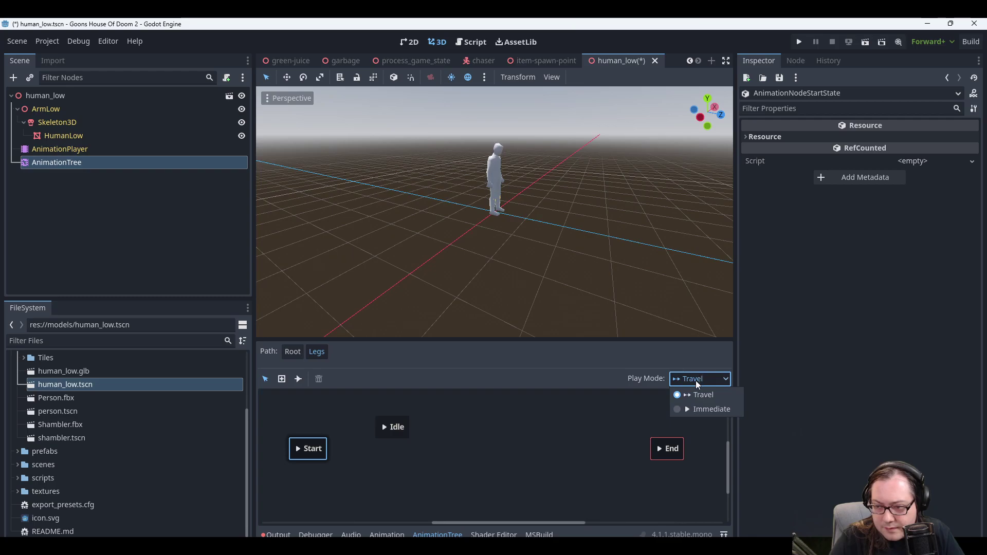
left_click(696, 380)
Add a Walk animation state and place it next to End.
right_click(429, 431)
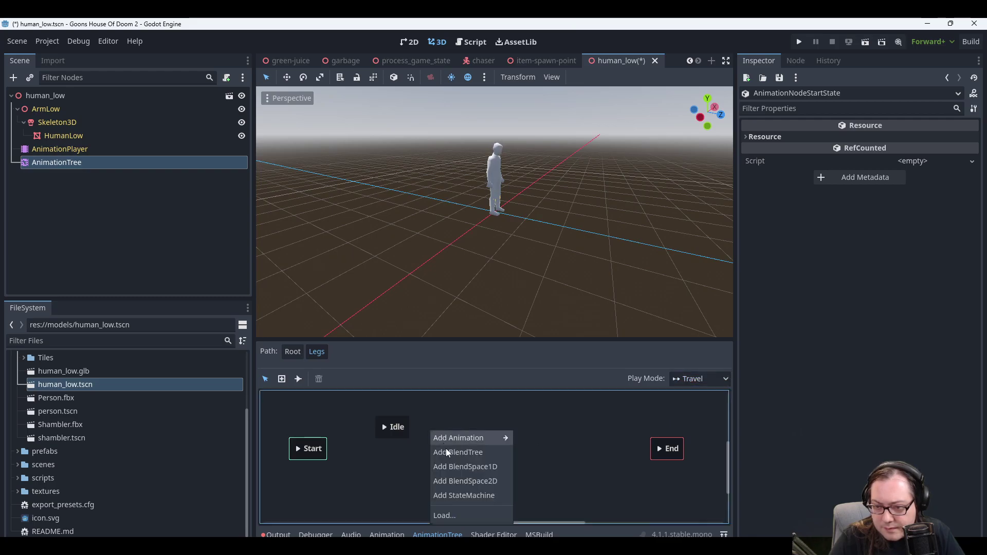
mouse_move(465, 439)
left_click(537, 452)
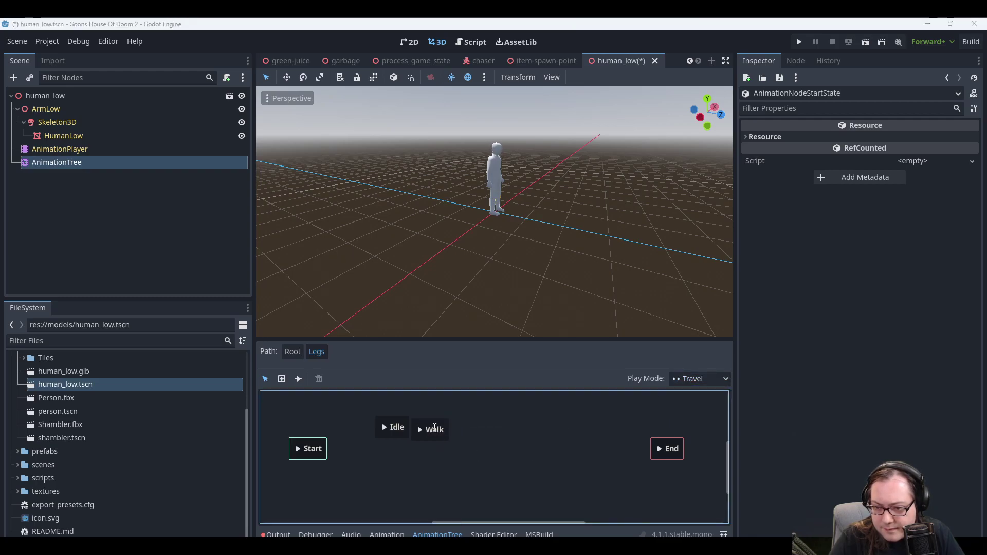
key("Return")
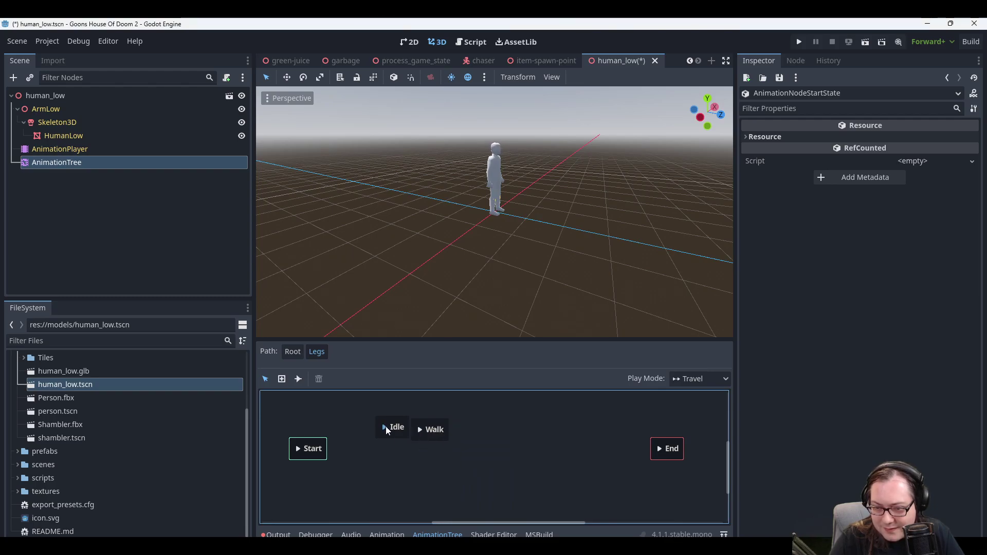
right_click(300, 449)
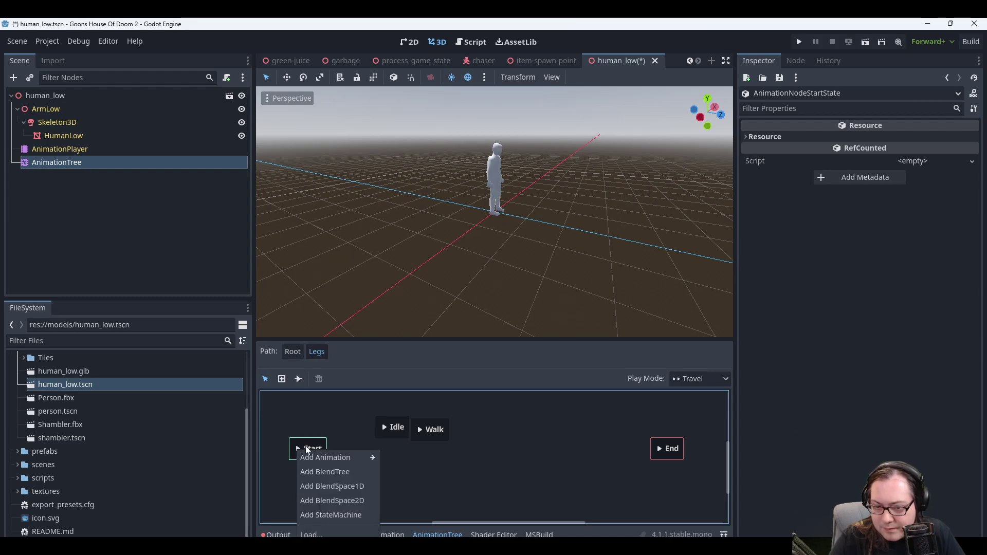
left_click(388, 431)
left_click_drag(433, 427, 536, 445)
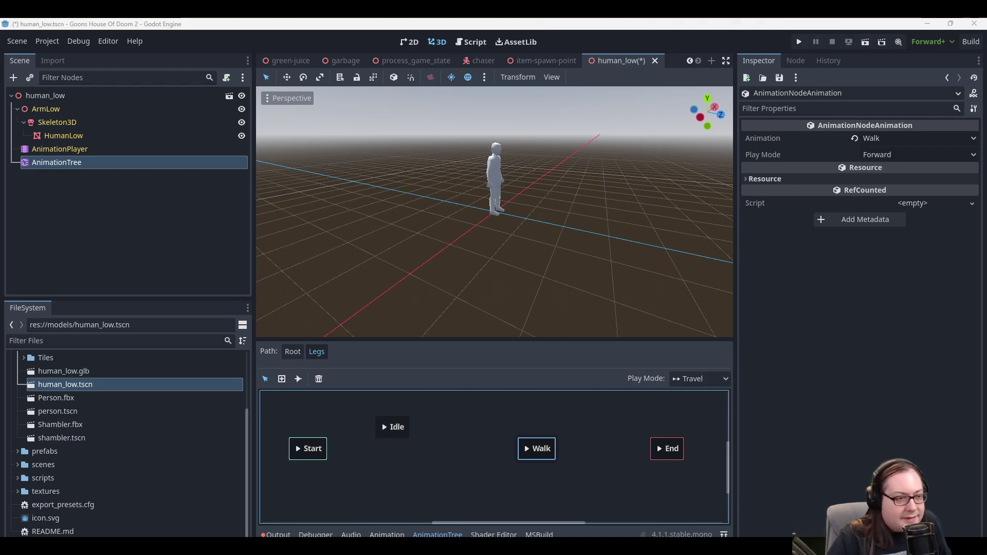
Draw transitions Start→Idle, Idle→Walk, Walk→Idle, Idle→End and Walk→End.
left_click(298, 379)
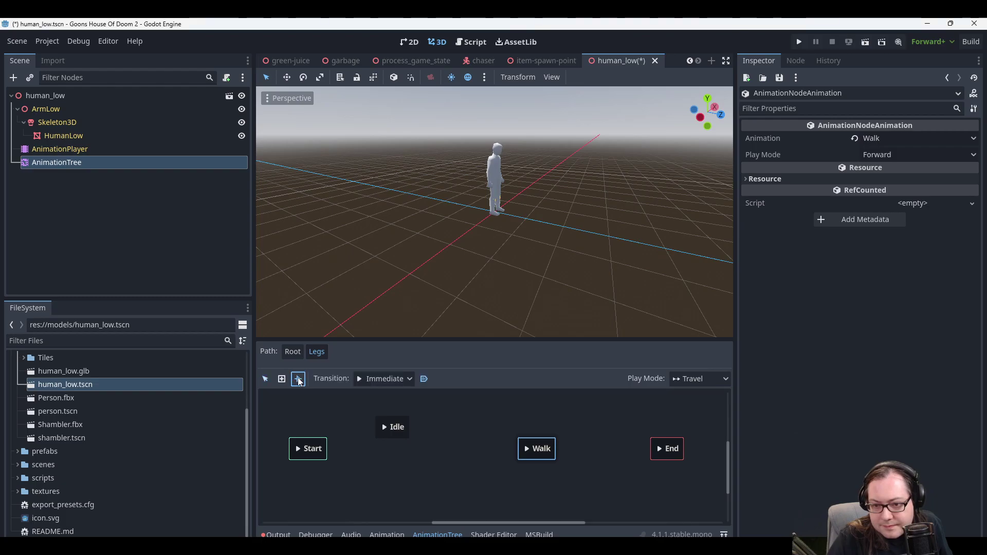
left_click_drag(292, 453, 386, 433)
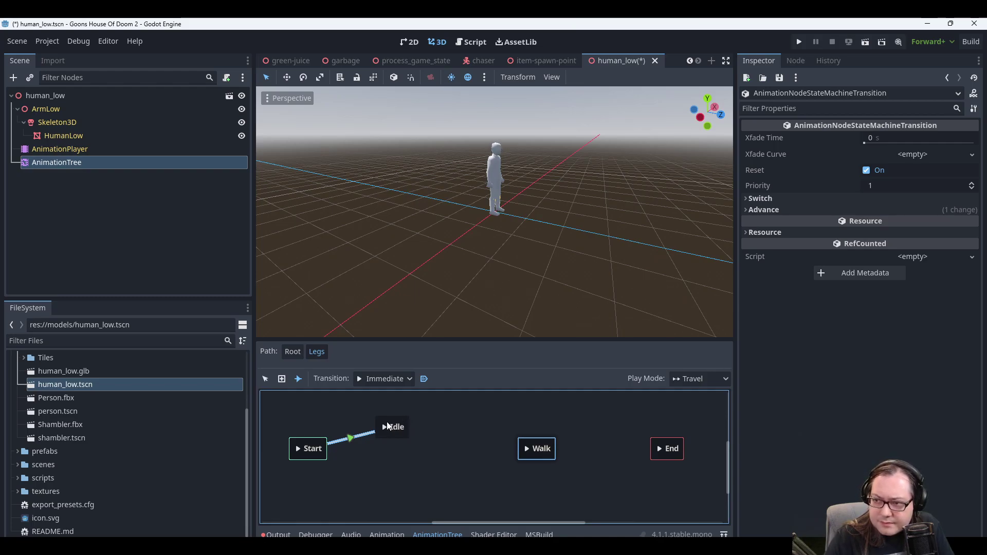
left_click_drag(384, 431, 527, 453)
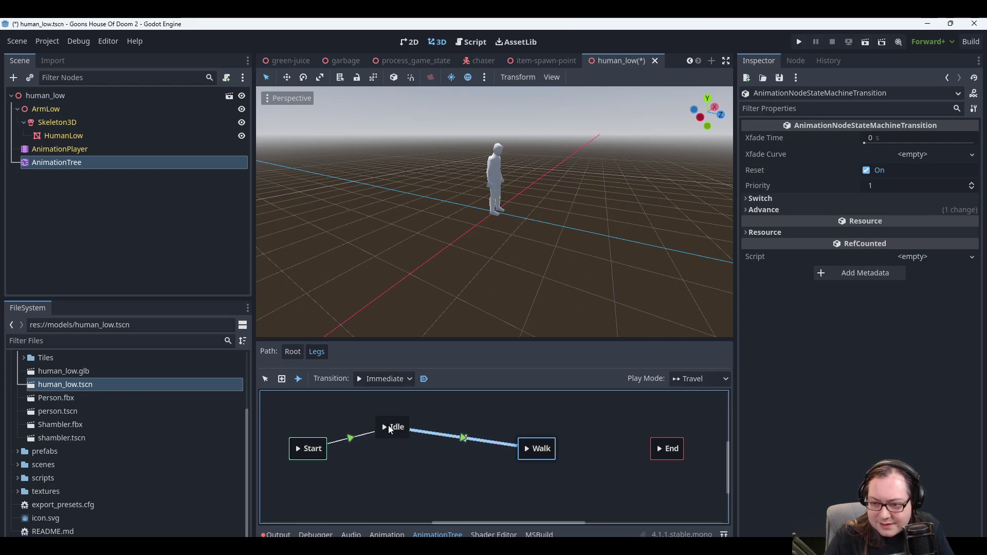
left_click_drag(388, 425, 388, 428)
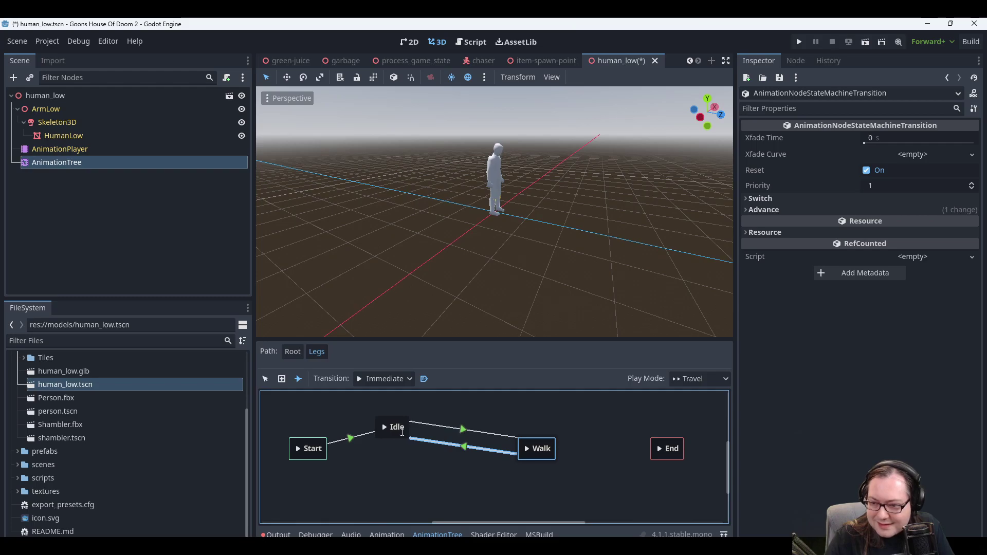
left_click_drag(394, 428, 661, 443)
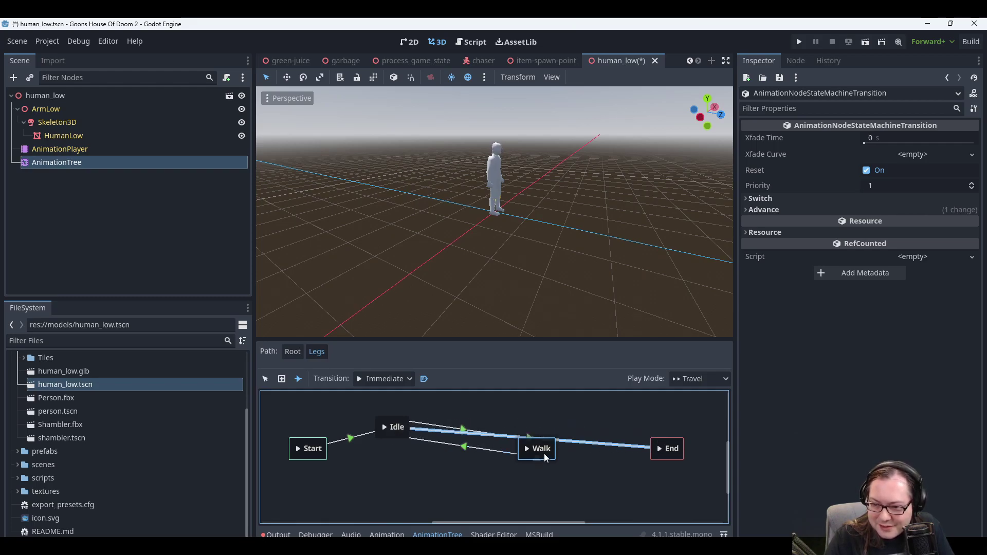
left_click_drag(546, 457, 656, 452)
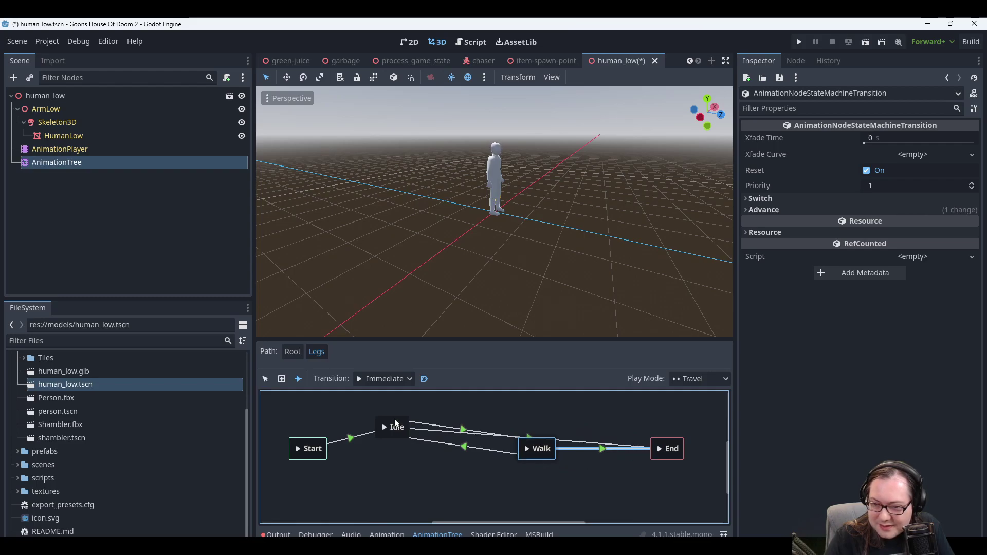
Place Walk below Idle, pull End and Start closer, and save human_low.
left_click(265, 379)
left_click_drag(535, 443, 385, 460)
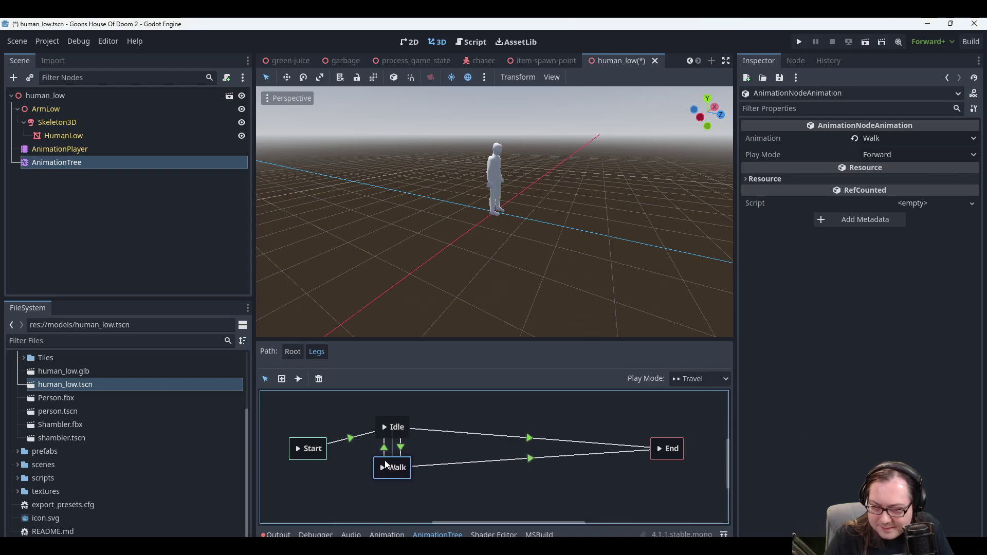
left_click_drag(668, 453, 460, 453)
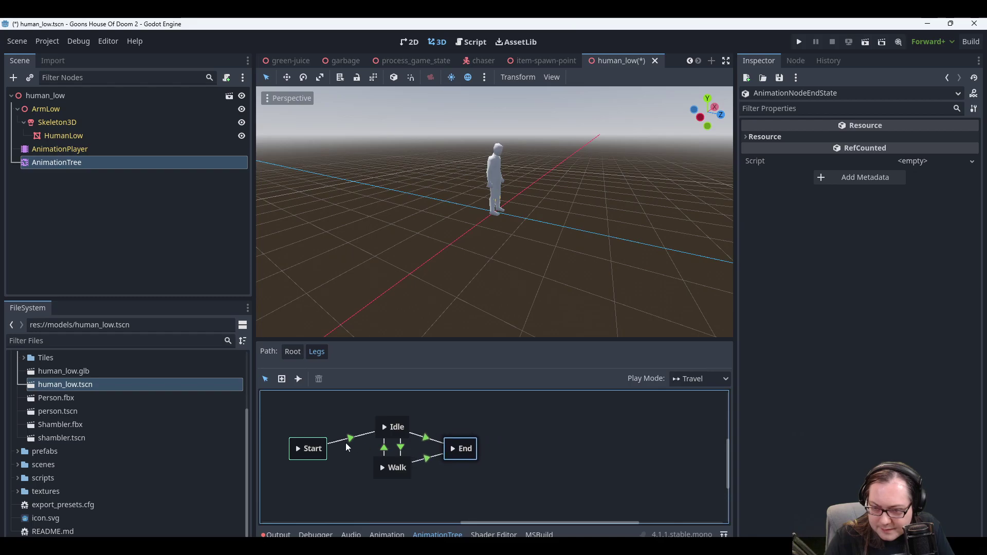
left_click_drag(303, 445, 311, 442)
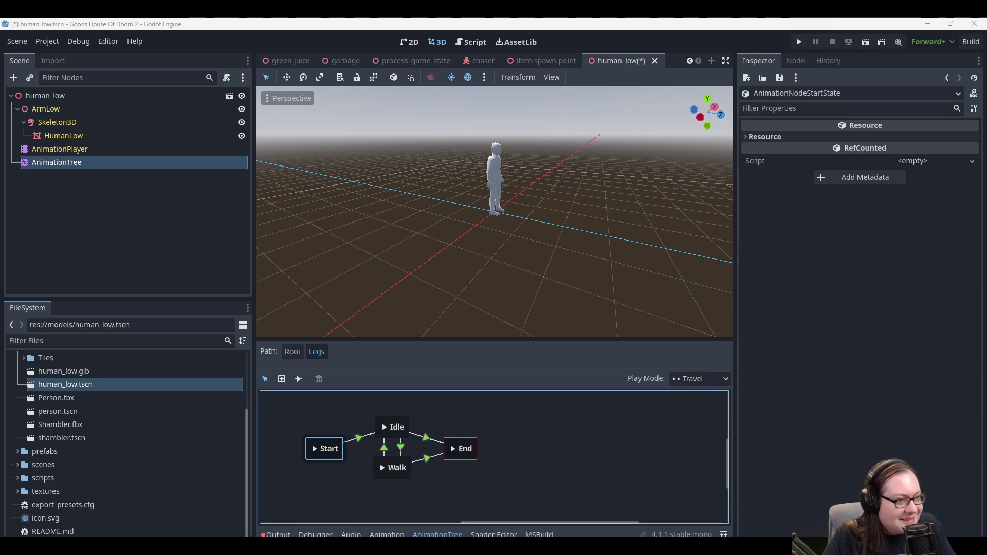
middle_click_drag(532, 443, 509, 434)
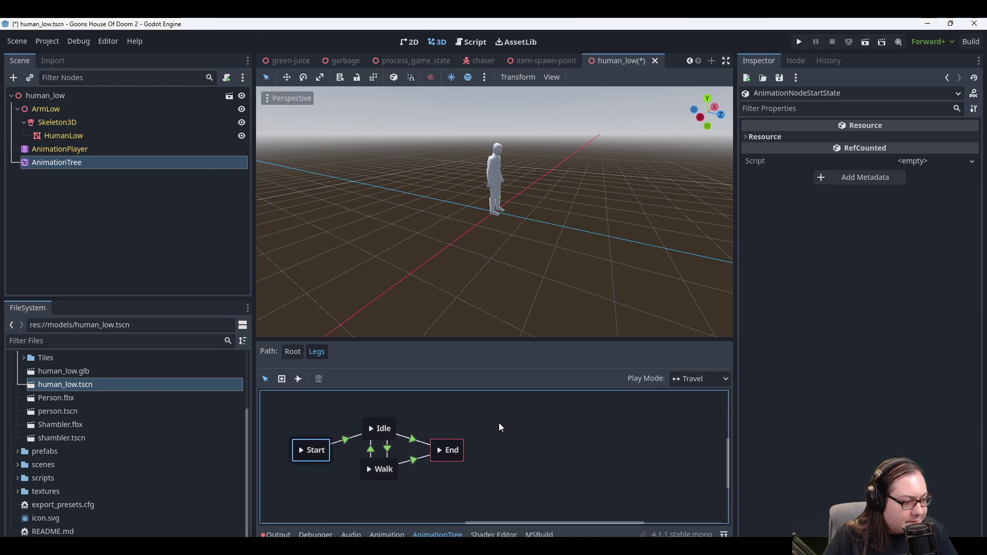
key("ctrl+s")
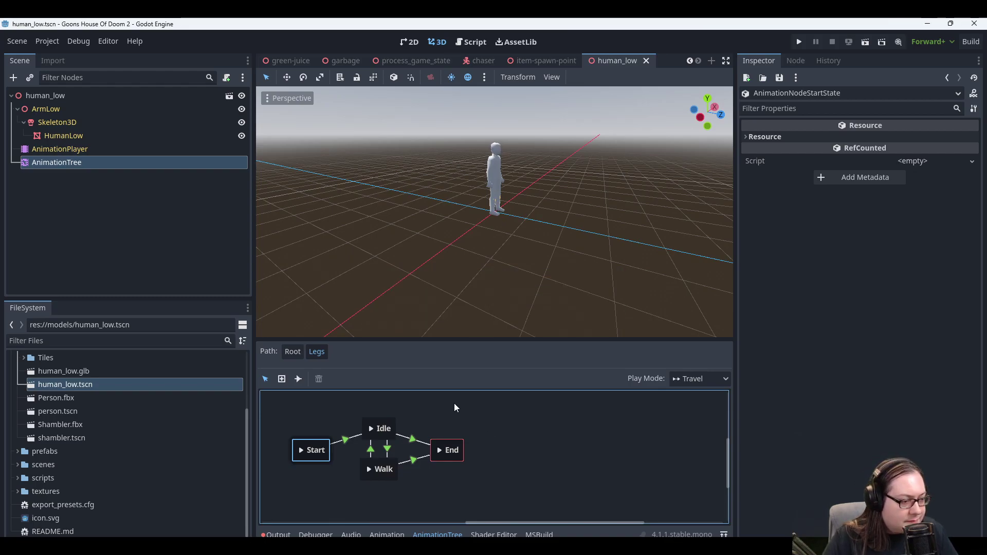
Go through test_scene's Player node to open the Player scene, then the human_low scene.
middle_click_drag(560, 205, 597, 152)
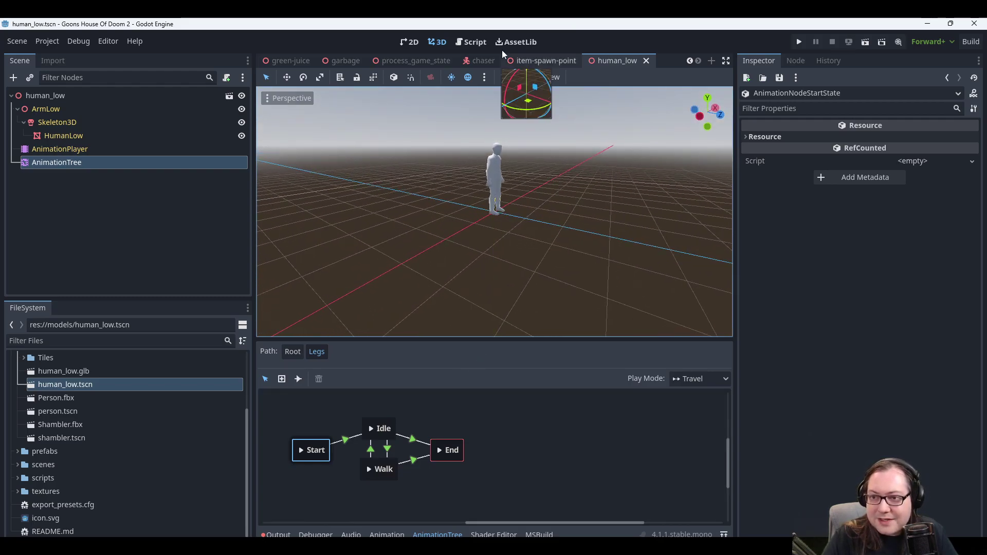
scroll(506, 60, "up", 8)
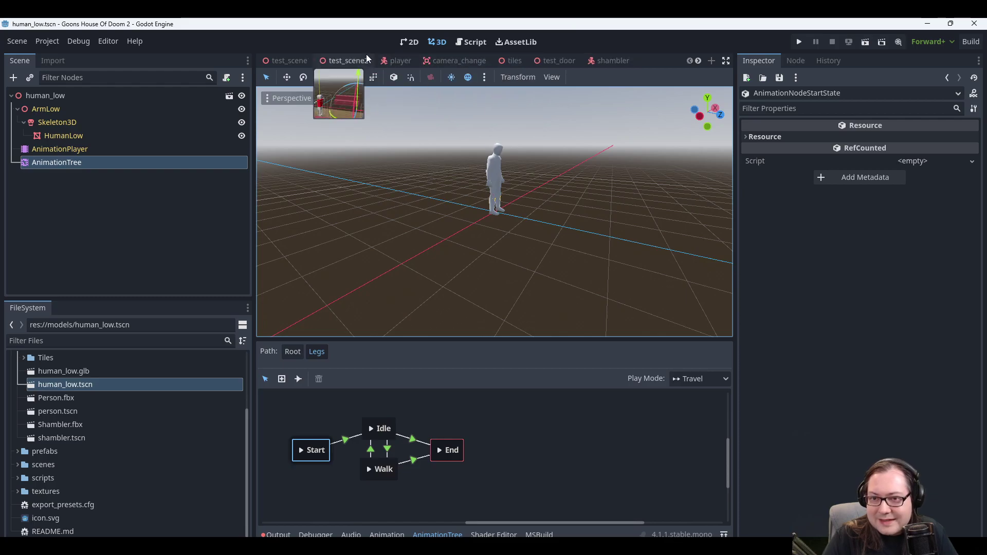
scroll(275, 56, "up", 1)
left_click(272, 60)
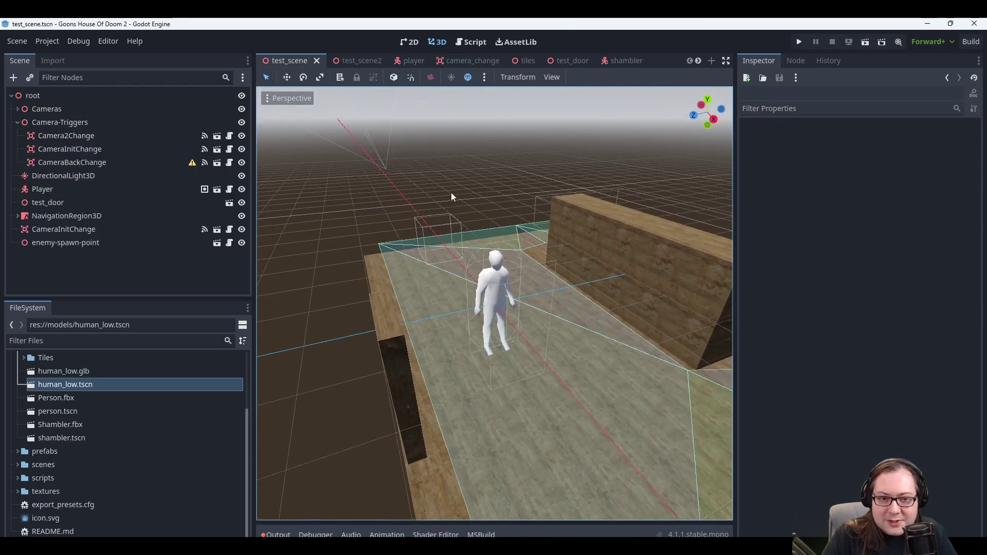
left_click(88, 98)
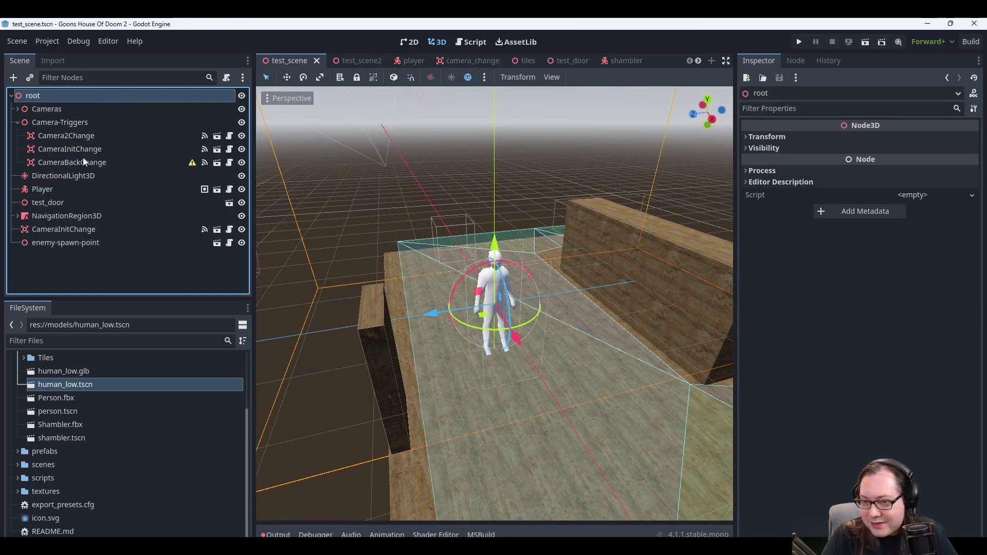
left_click(75, 175)
left_click(62, 189)
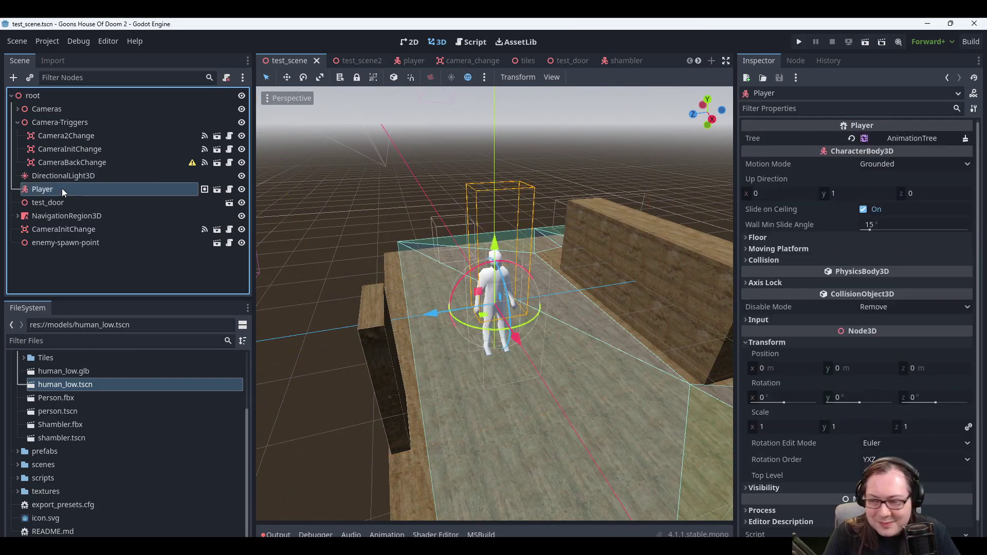
left_click(205, 190)
middle_click_drag(406, 216, 464, 213)
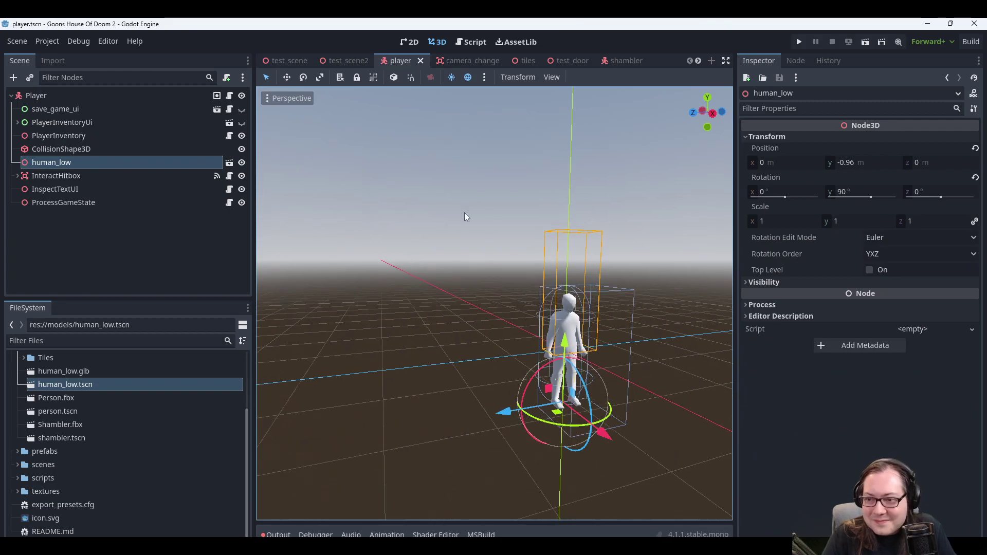
left_click(229, 163)
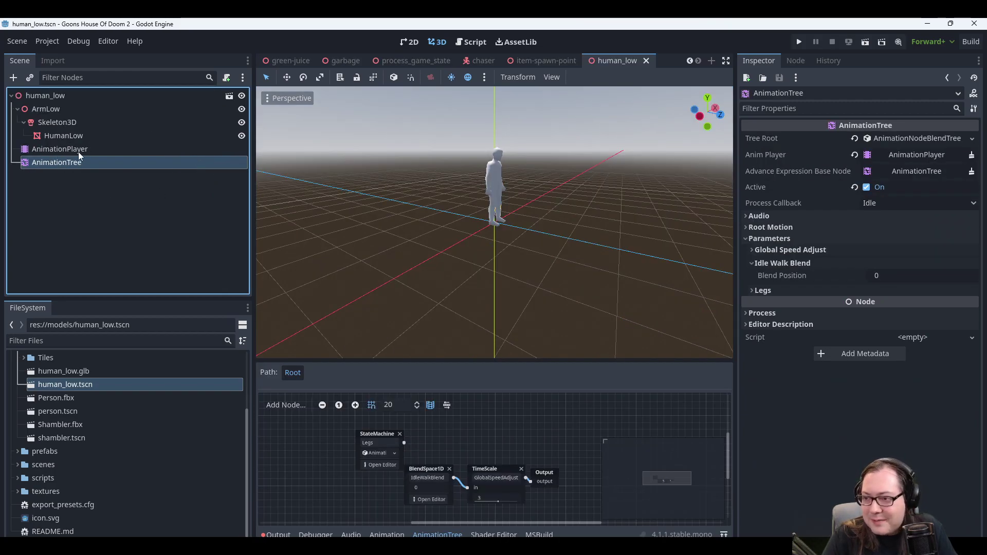
Place Legs above BlendSpace1D, connect it into TimeScale's input, and save human_low.
left_click_drag(374, 435, 458, 421)
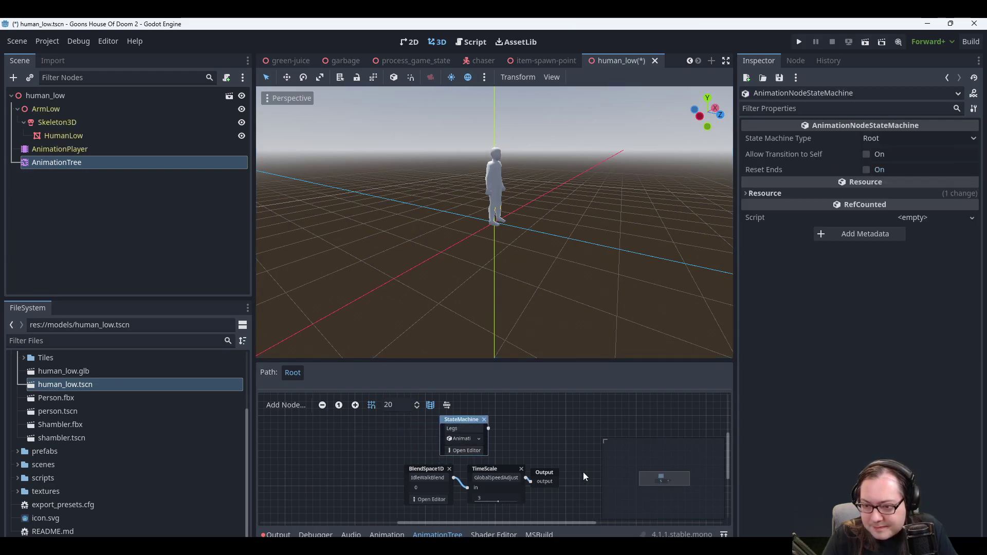
scroll(567, 463, "up", 1)
middle_click_drag(514, 424, 548, 451)
scroll(504, 428, "down", 1)
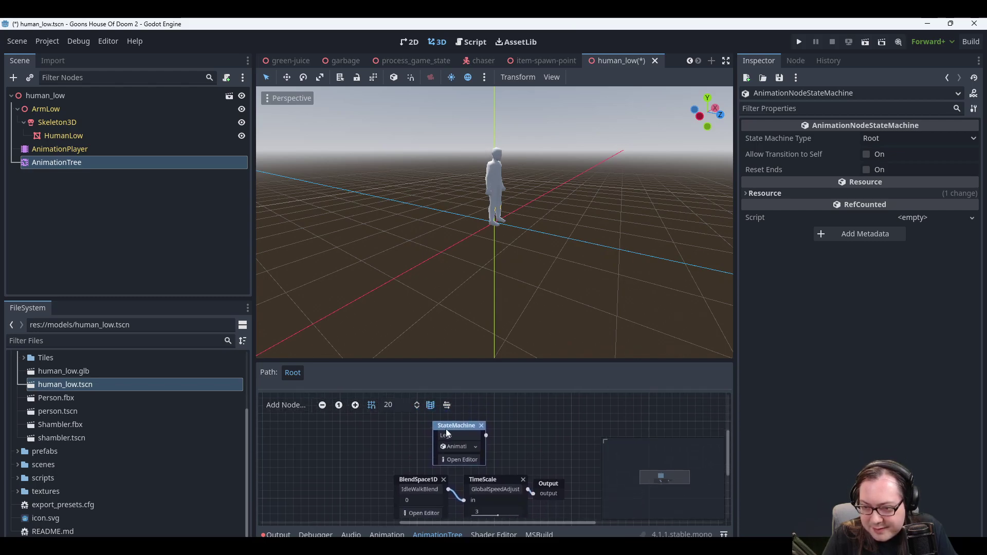
left_click_drag(459, 428, 419, 421)
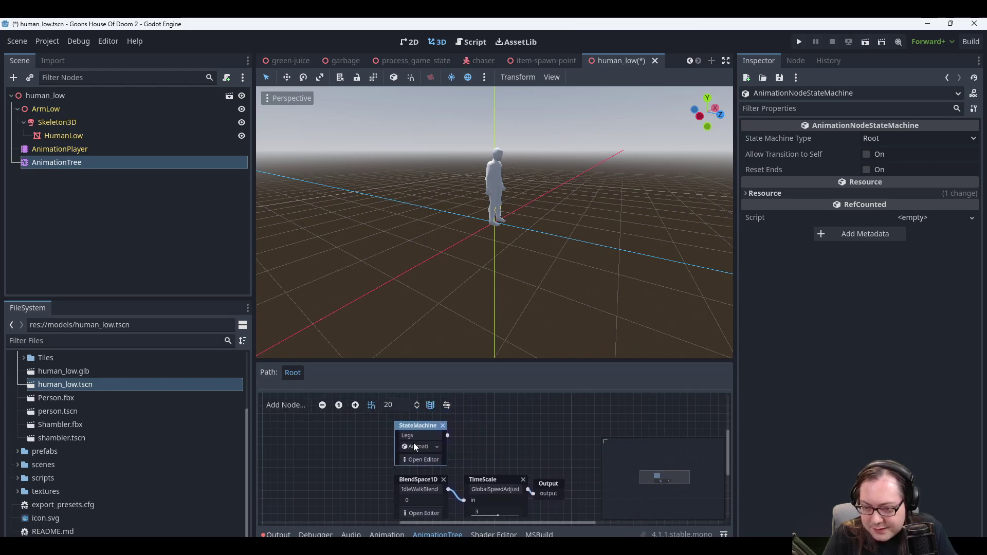
left_click_drag(429, 480, 447, 437)
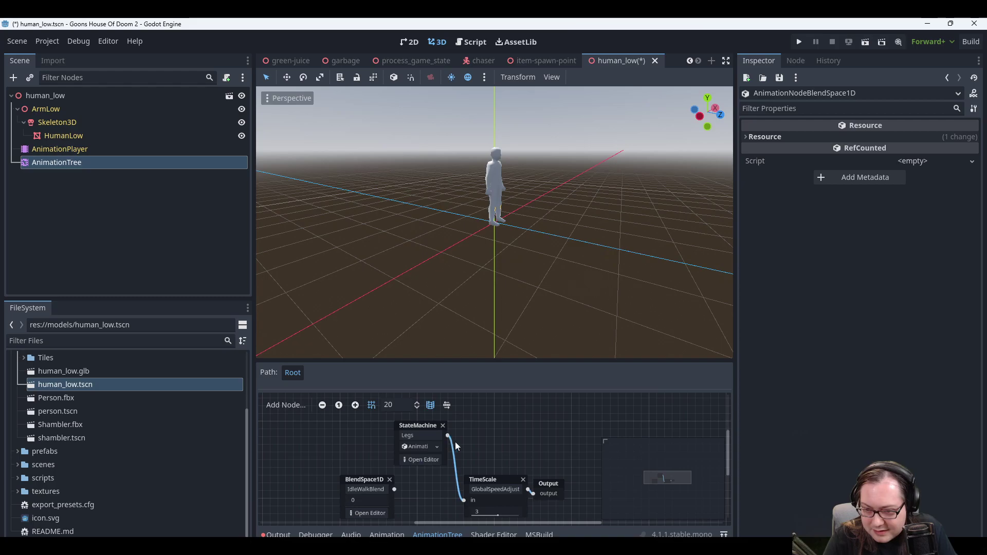
middle_click_drag(502, 452, 433, 451)
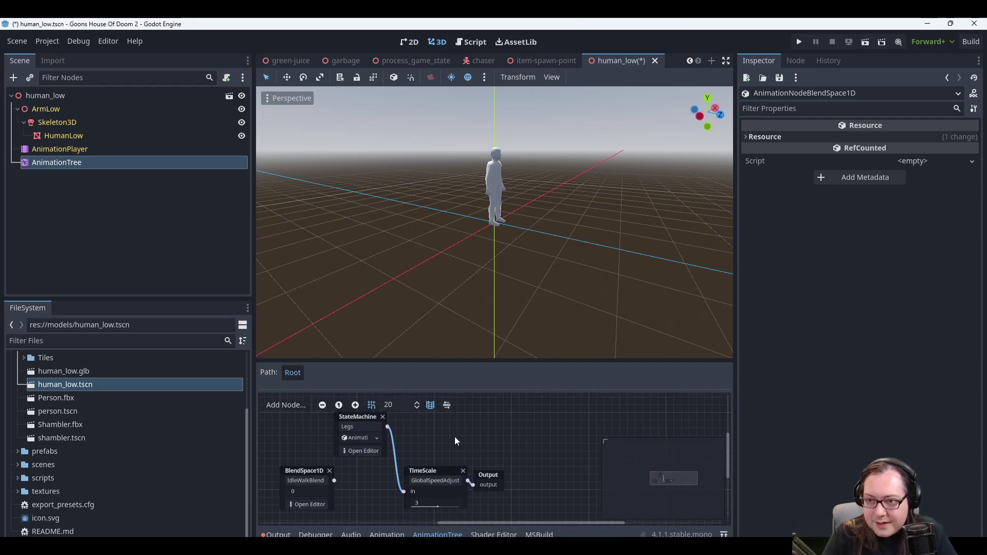
key("ctrl+s")
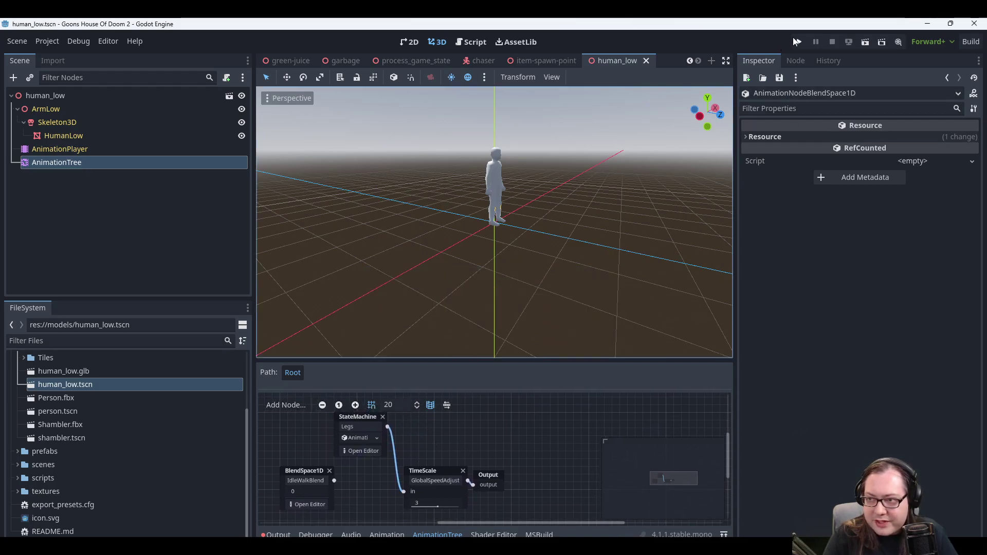
Run the game to test the animations, then close the game window.
left_click(800, 42)
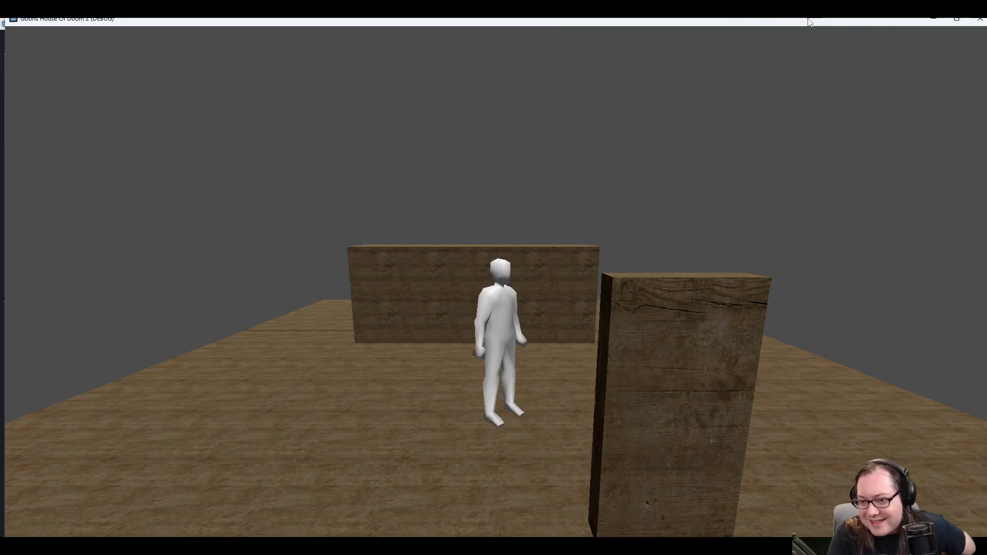
key("alt+F4")
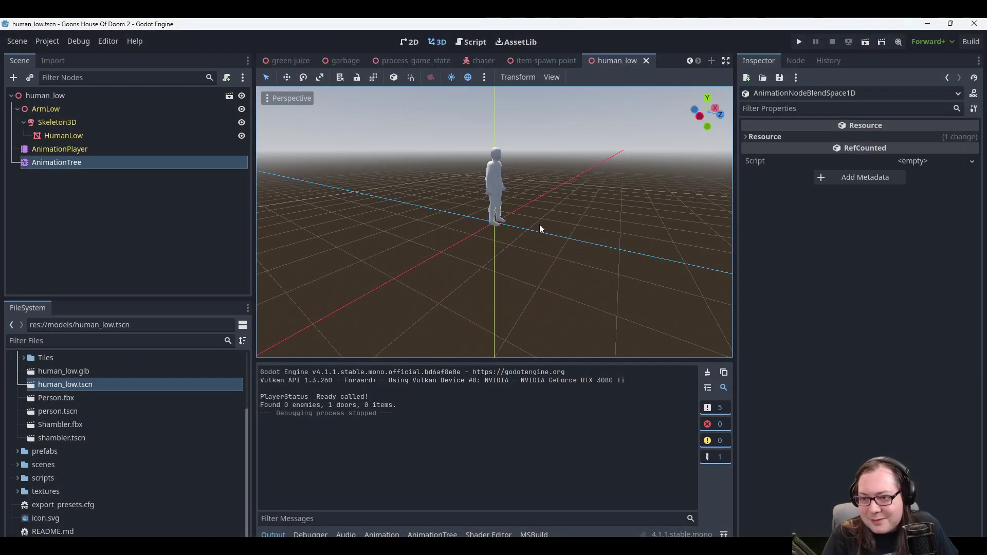
middle_click_drag(571, 194, 563, 250)
scroll(491, 212, "down", 2)
middle_click_drag(466, 268, 515, 239)
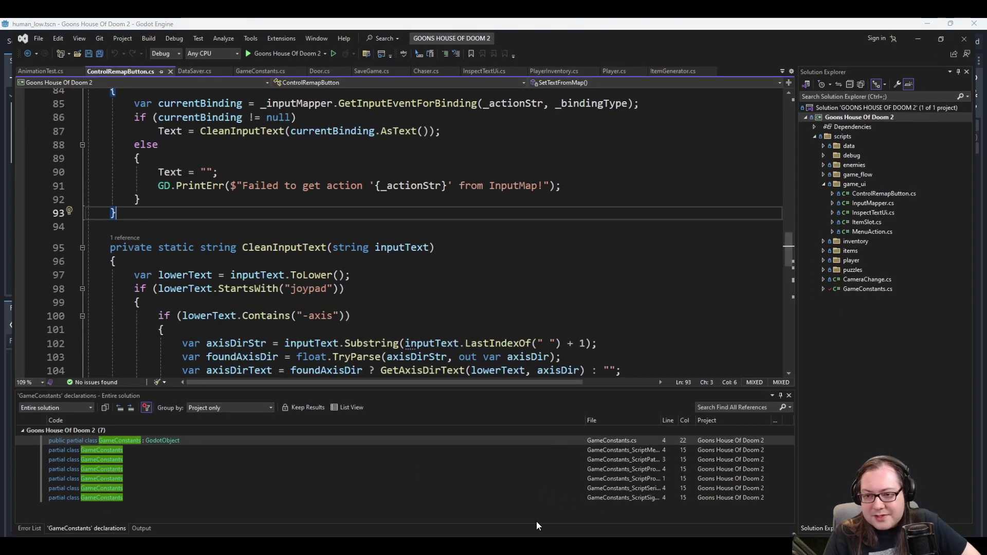
Add and undo a blank line in ControlRemapButton.cs _Ready, then return to Godot's AnimationTree panel.
key("alt+Tab")
scroll(309, 254, "up", 3)
scroll(308, 254, "up", 15)
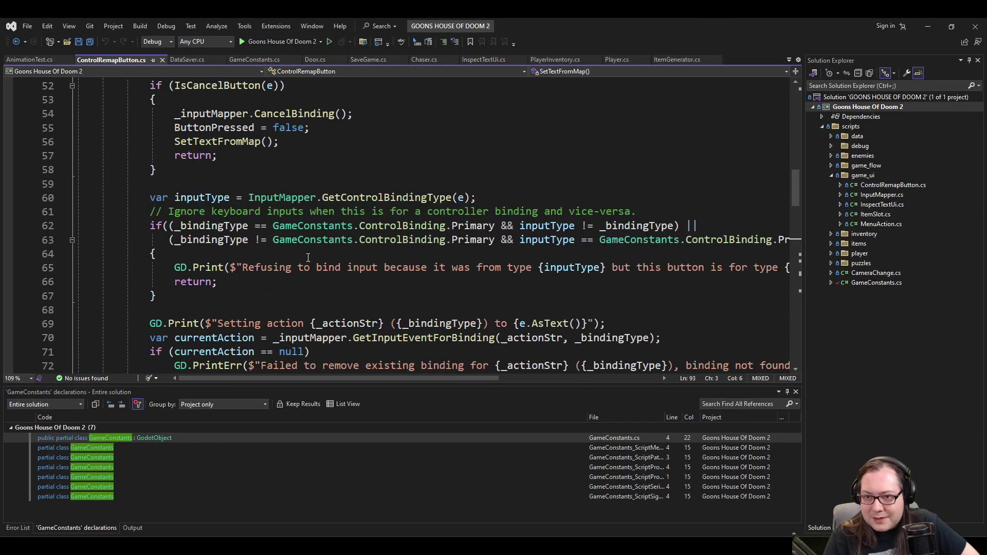
scroll(304, 259, "up", 6)
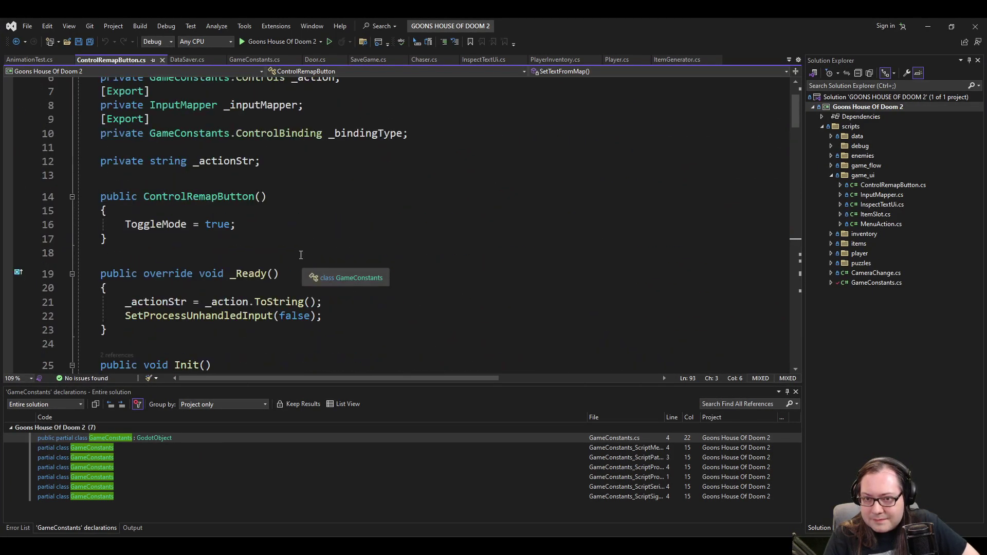
left_click(309, 217)
key("ctrl+Return")
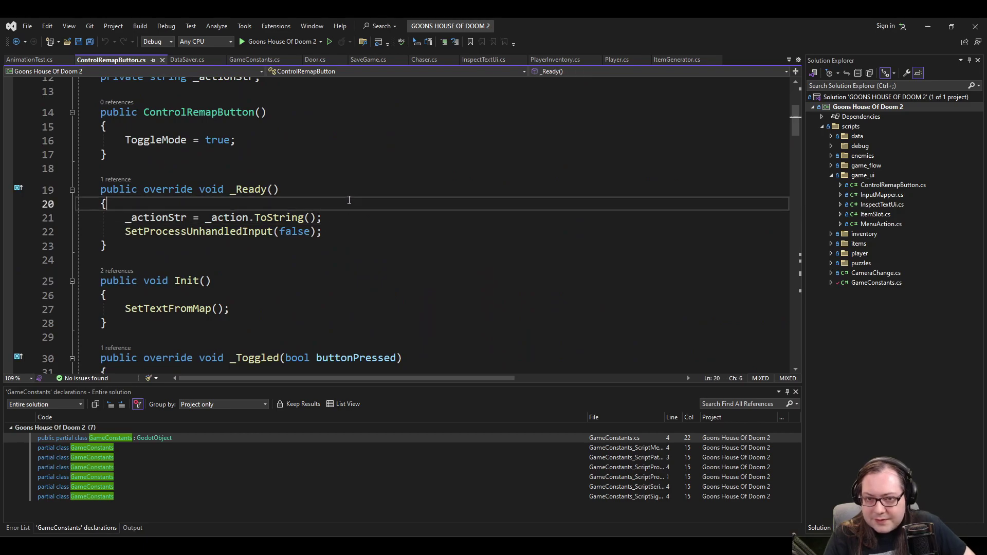
key("BackSpace")
key("BackSpace")
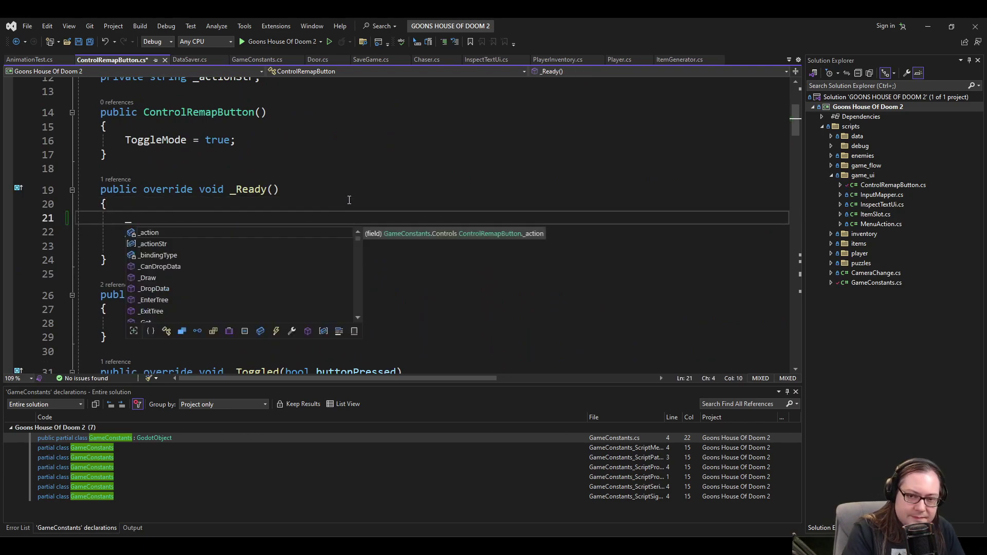
key("ctrl+z")
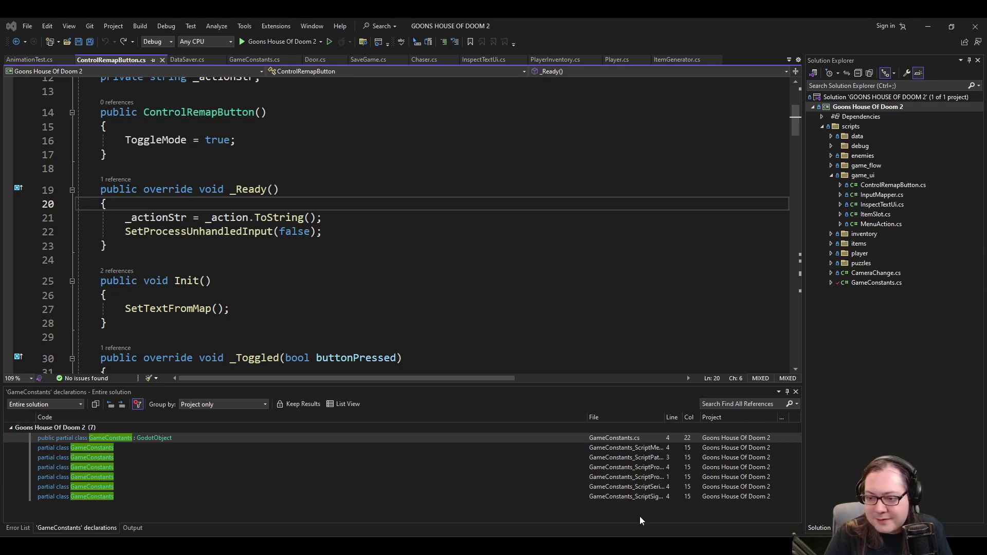
key("alt+Tab")
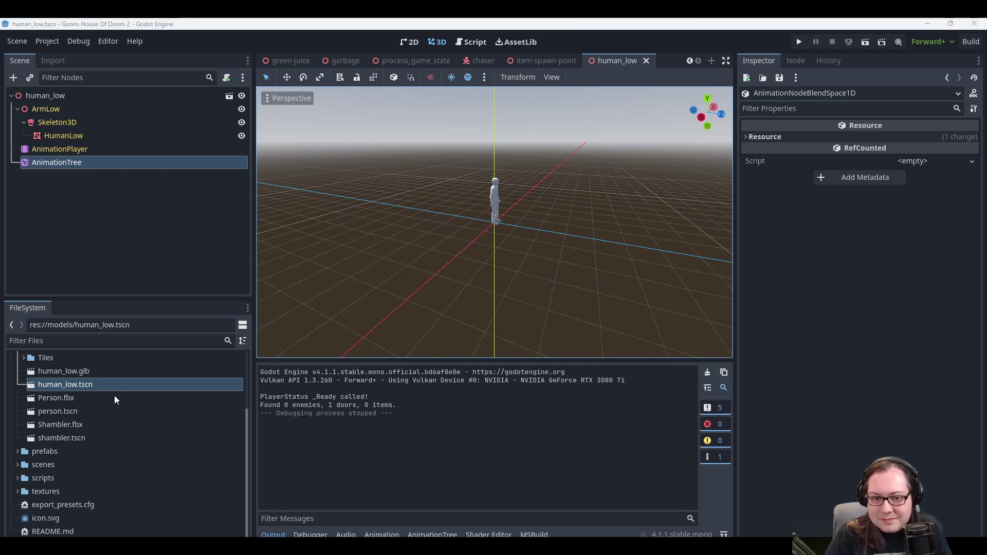
left_click(432, 535)
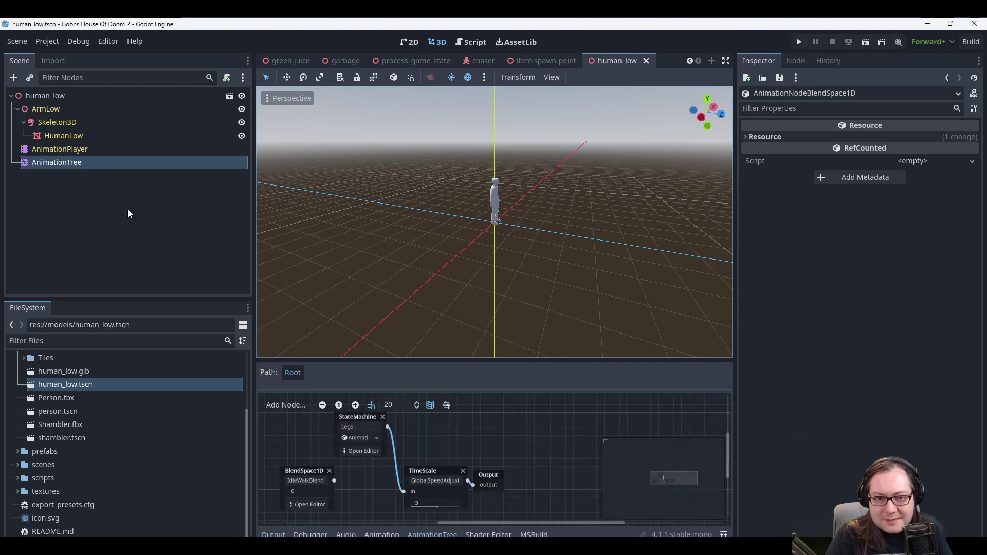
In the Legs state machine, set the Start→Idle transition's Advance Mode to Enabled.
scroll(520, 449, "left", 3)
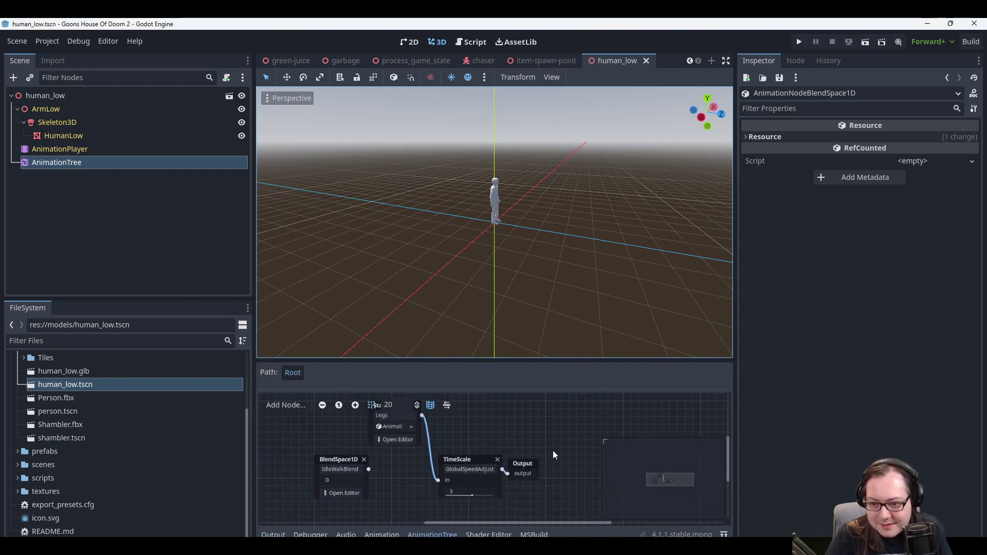
left_click(404, 464)
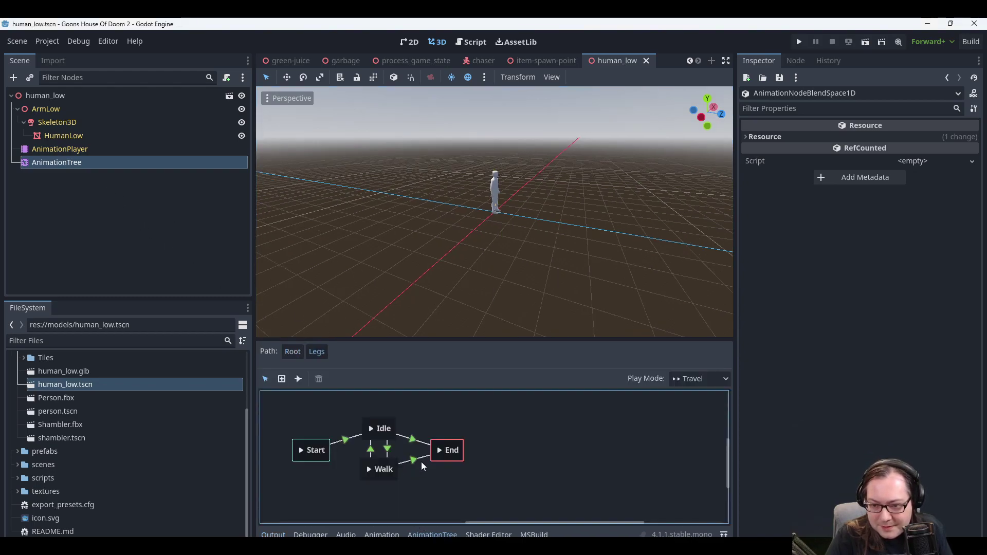
left_click(341, 442)
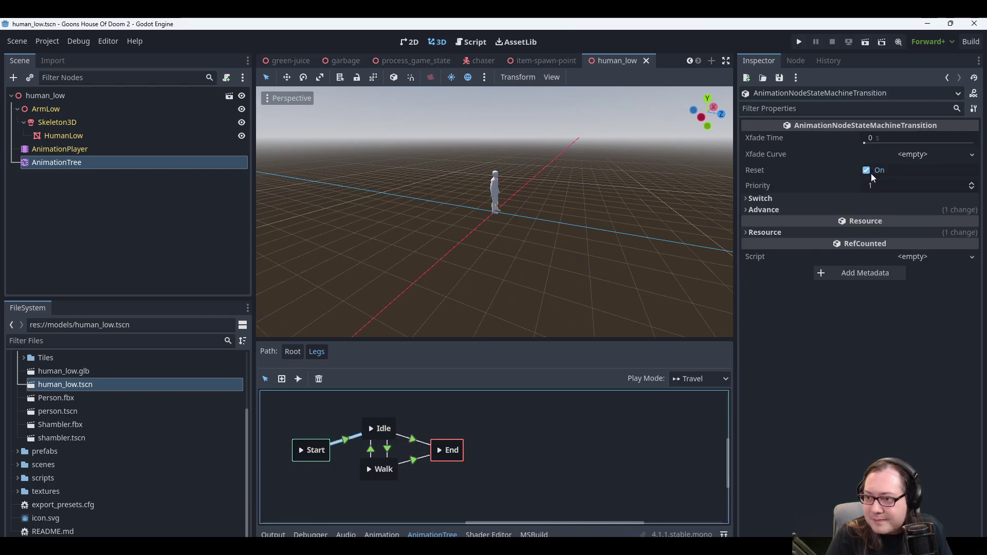
left_click(754, 207)
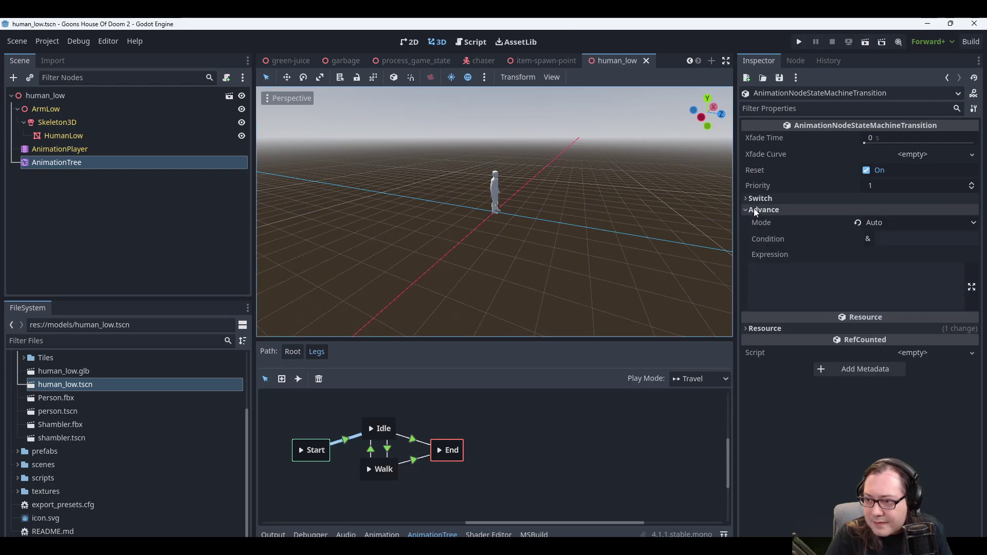
left_click(899, 223)
left_click(885, 222)
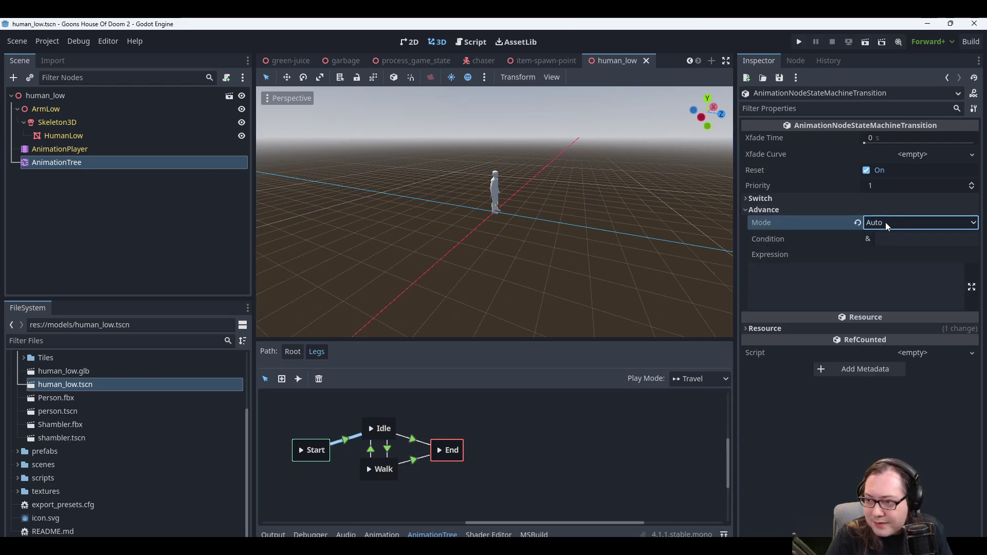
left_click(432, 452)
left_click(816, 258)
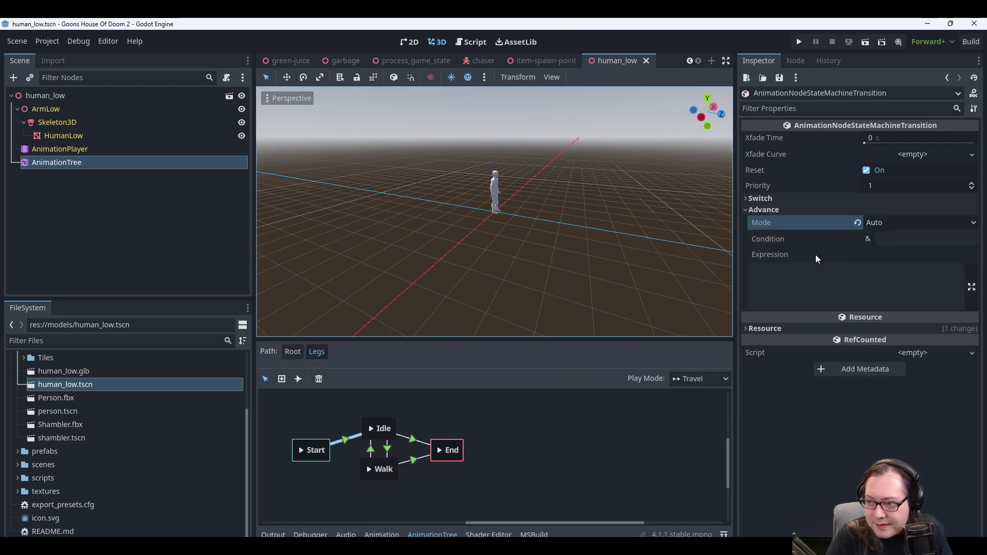
left_click(912, 226)
left_click(894, 255)
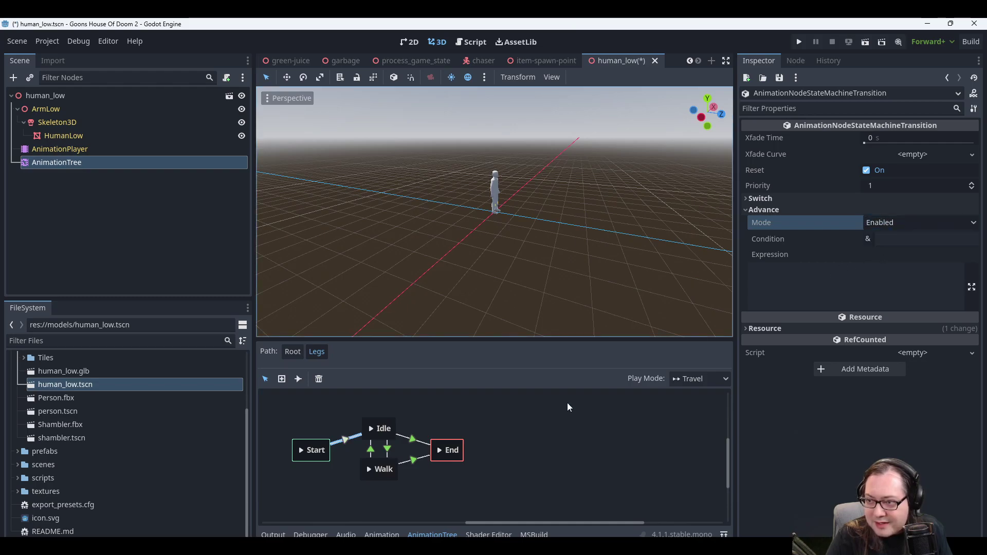
left_click(369, 459)
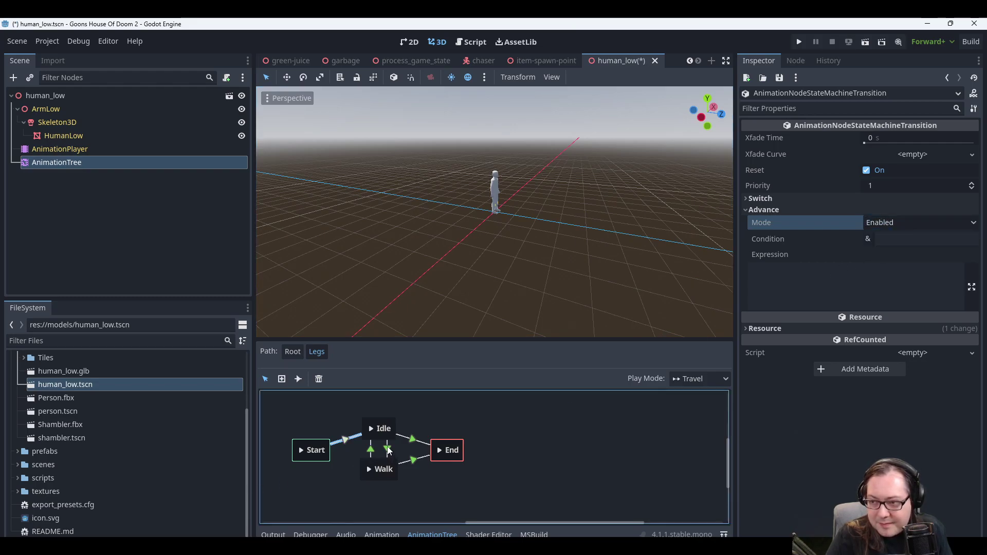
Inspect Idle→Walk's advance condition, then set Start→Idle Switch Mode to At End and save.
left_click(388, 451)
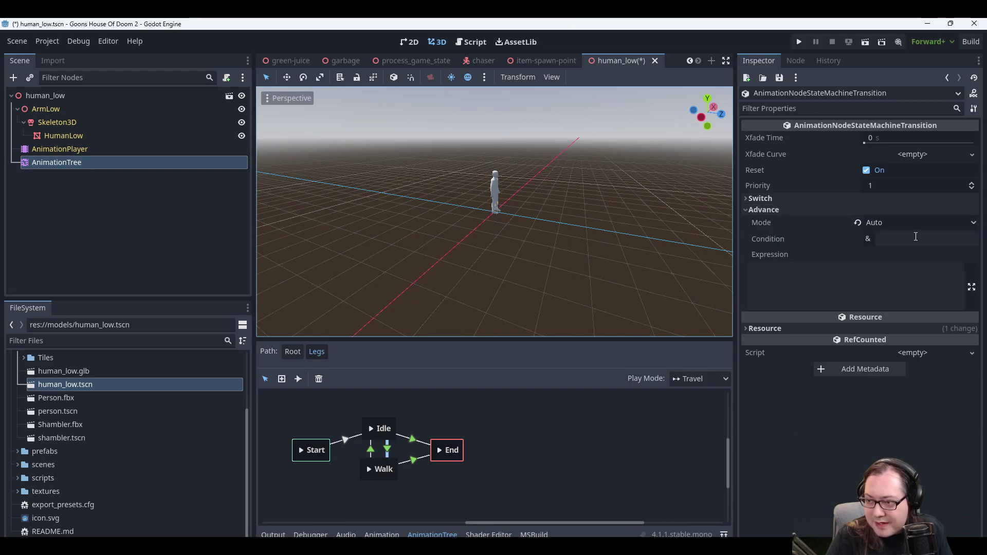
left_click(916, 237)
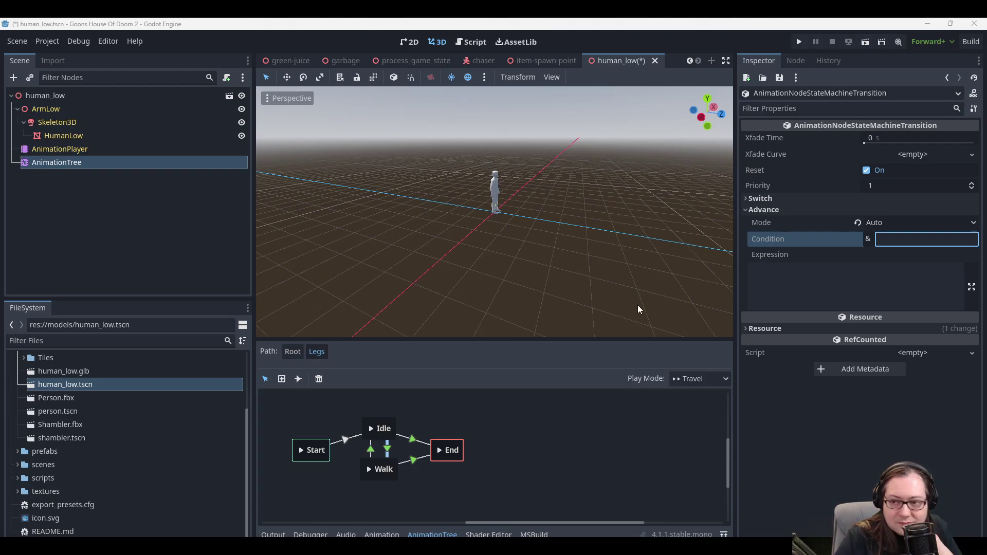
left_click(413, 459)
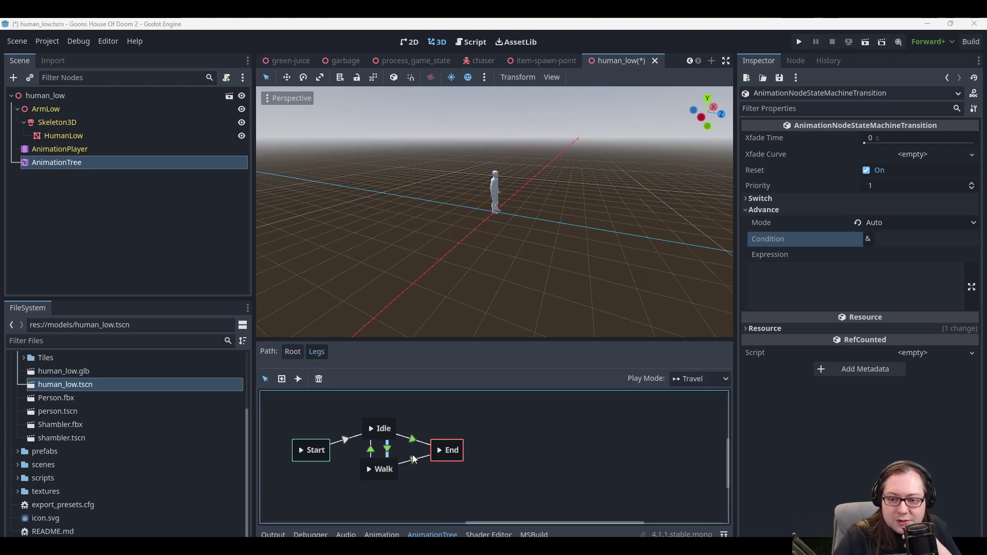
left_click(339, 437)
left_click(791, 197)
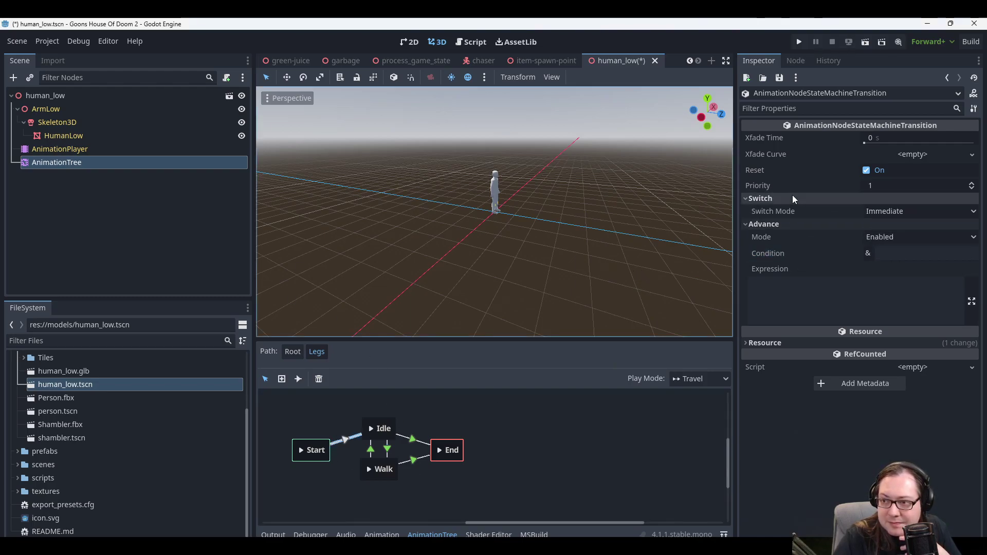
left_click(902, 212)
left_click(883, 252)
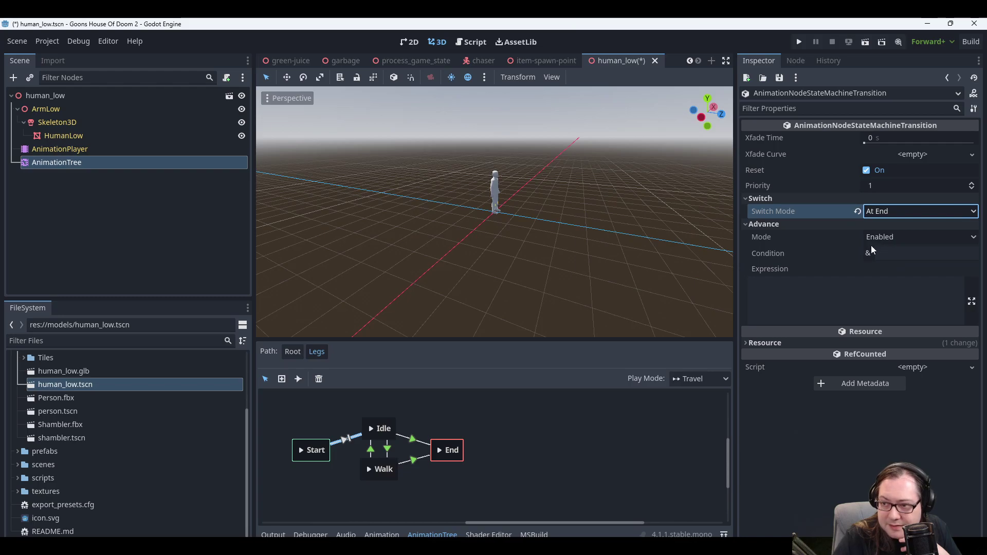
left_click(889, 211)
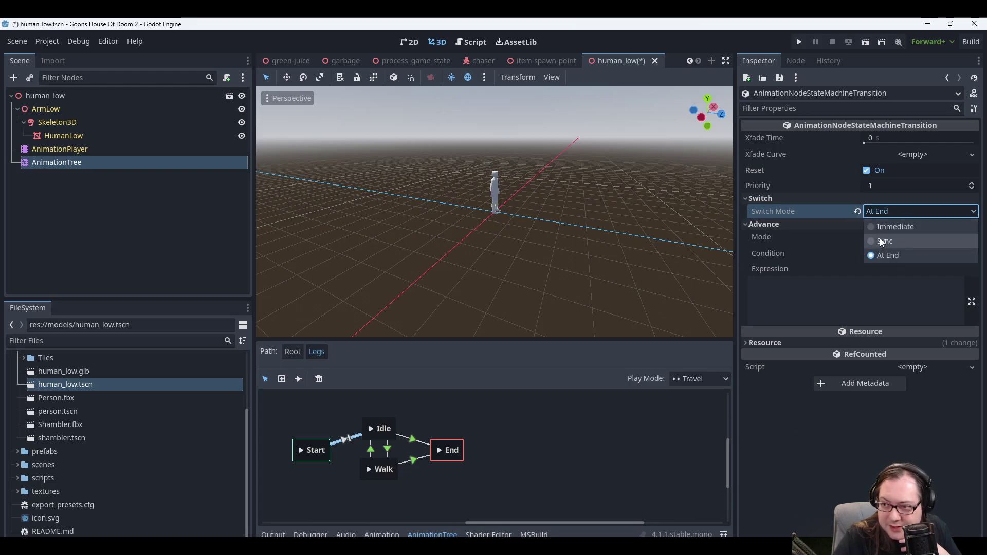
left_click(879, 216)
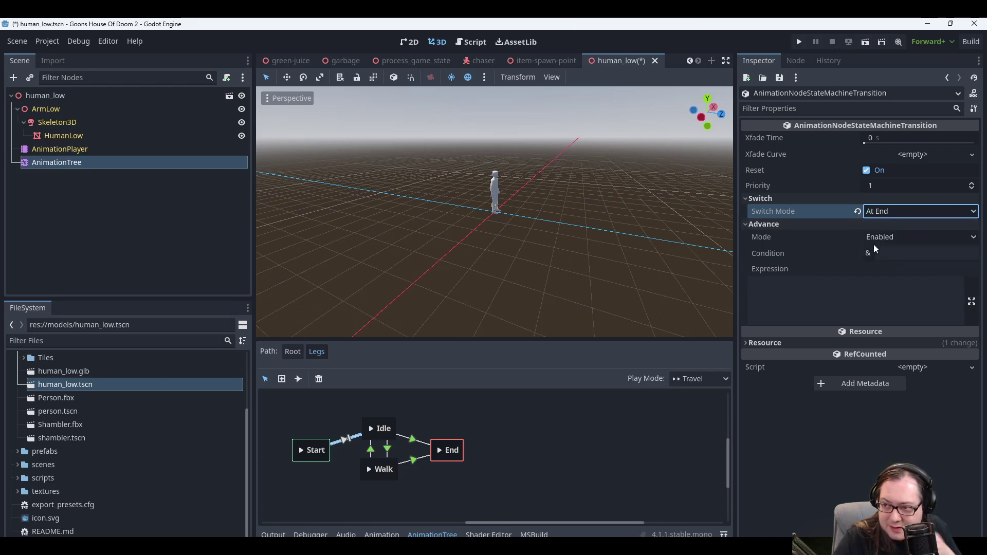
left_click(501, 403)
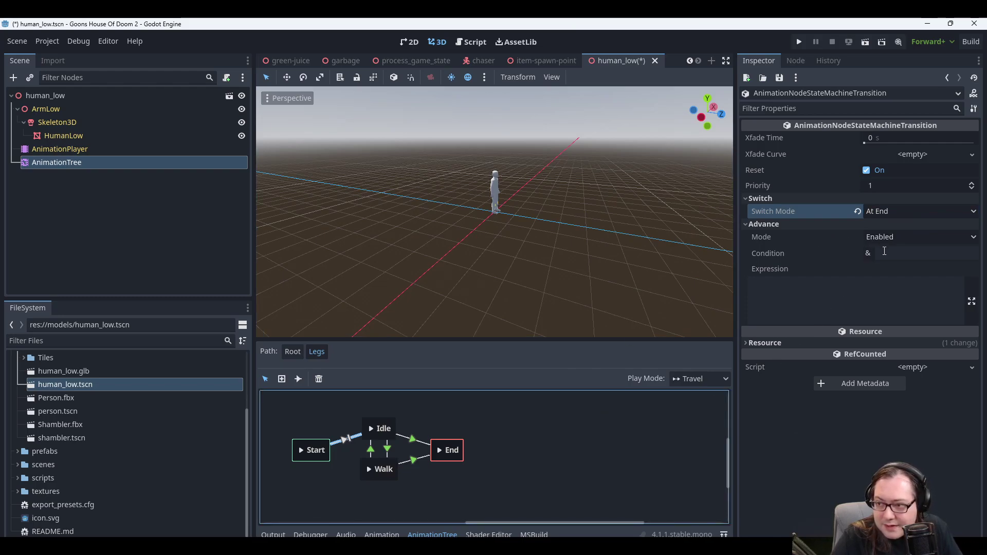
key("ctrl+s")
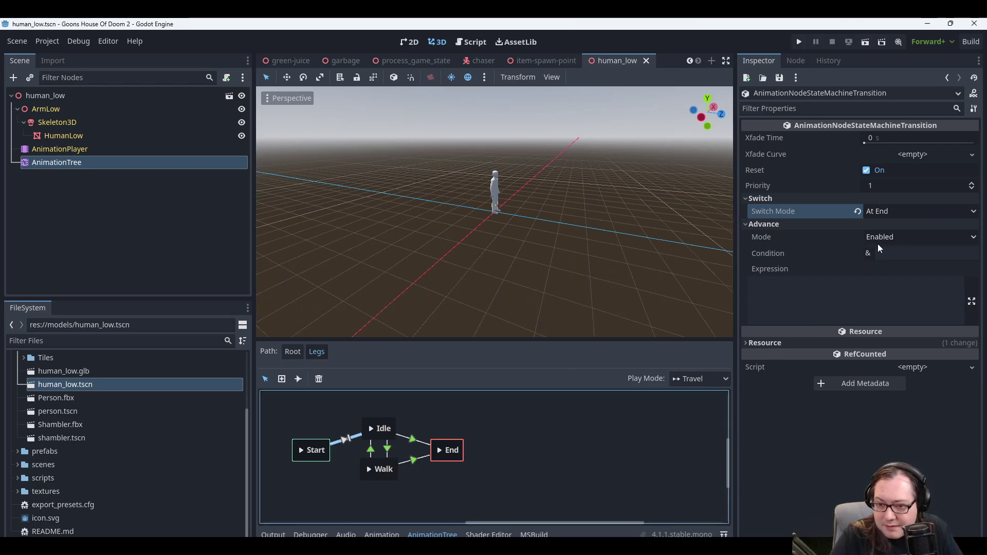
left_click(798, 42)
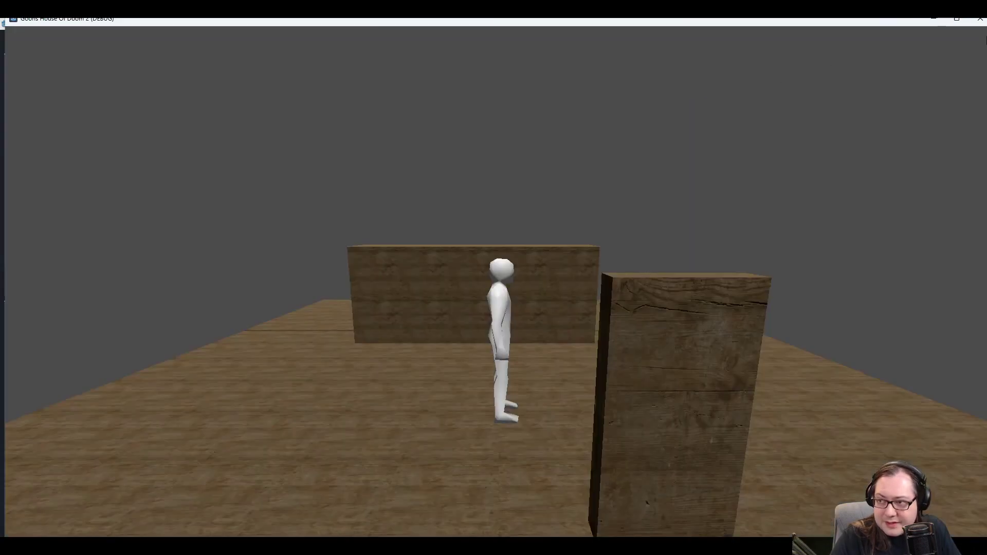
key("Escape")
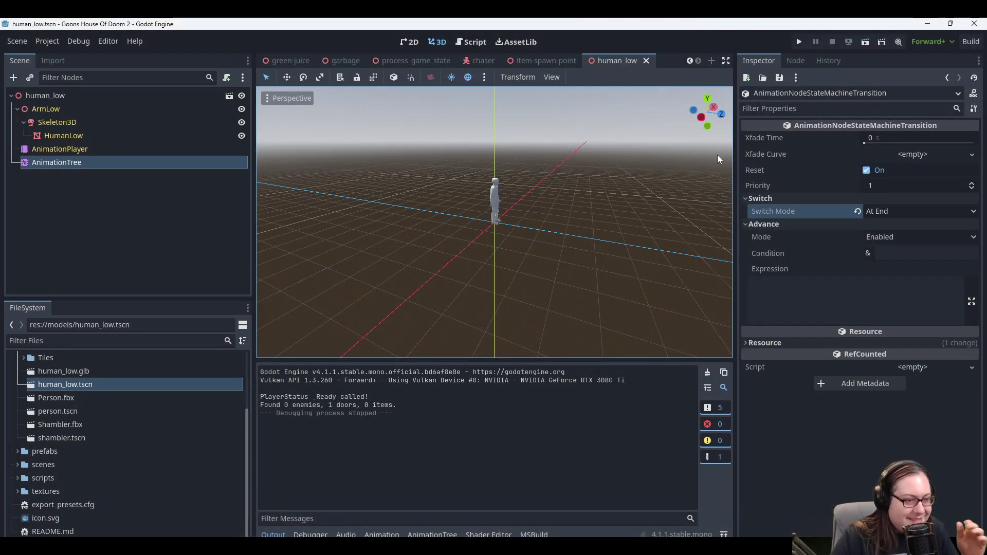
left_click(49, 165)
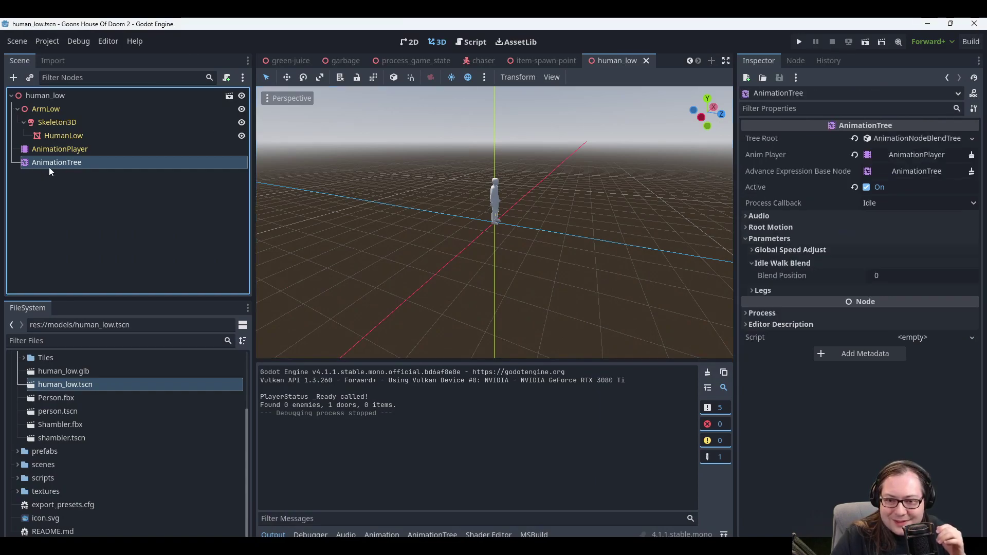
left_click(434, 534)
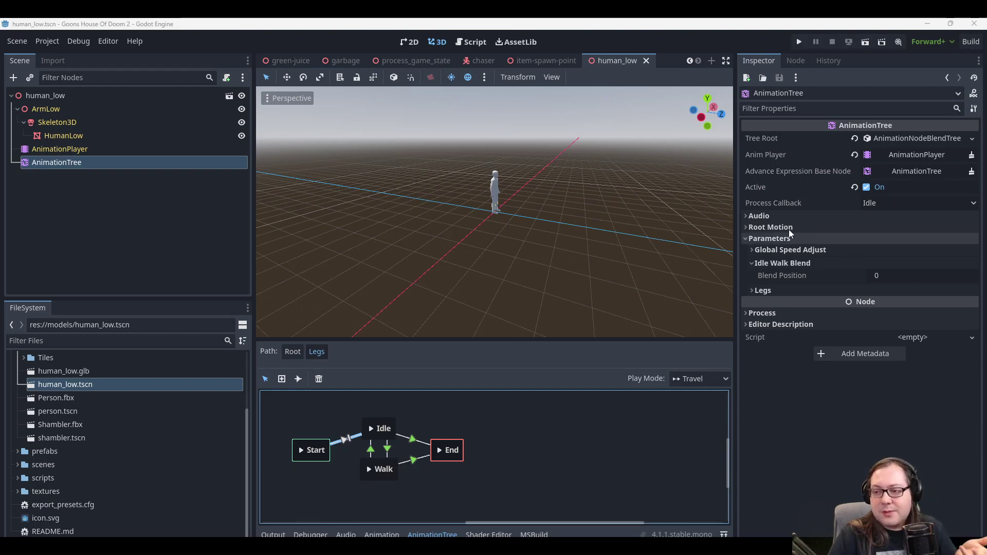
Set the Start→Idle transition's switch mode to Immediate.
left_click(347, 442)
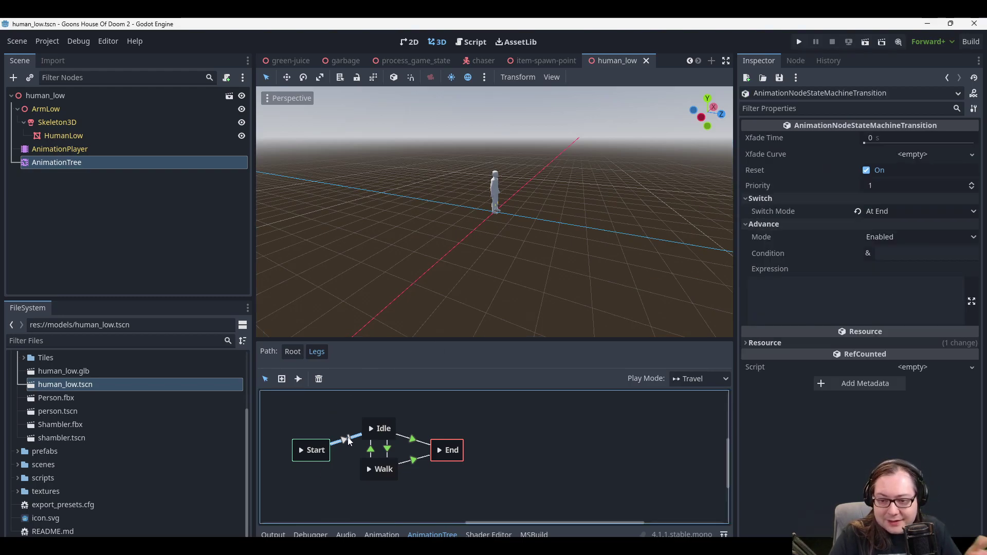
left_click(907, 210)
left_click(903, 211)
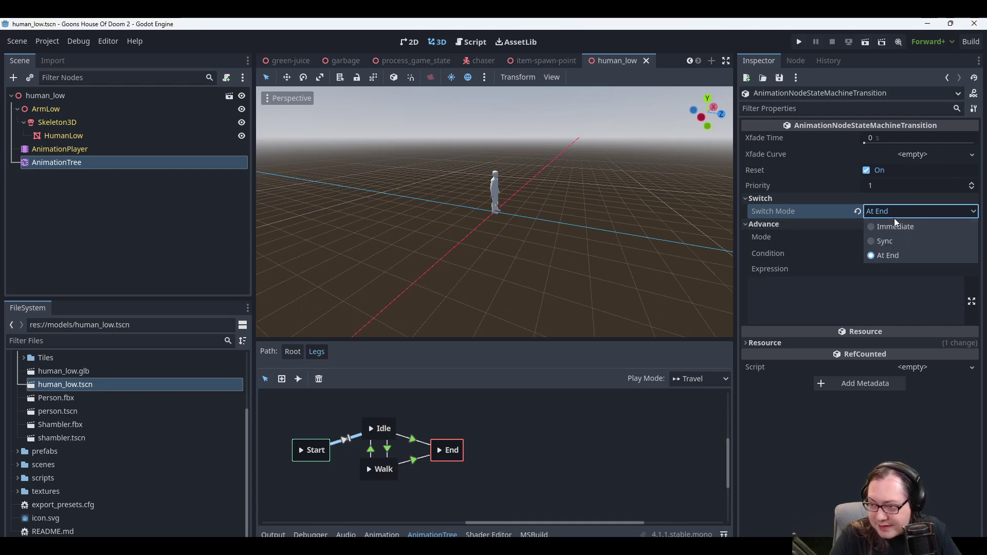
left_click(884, 228)
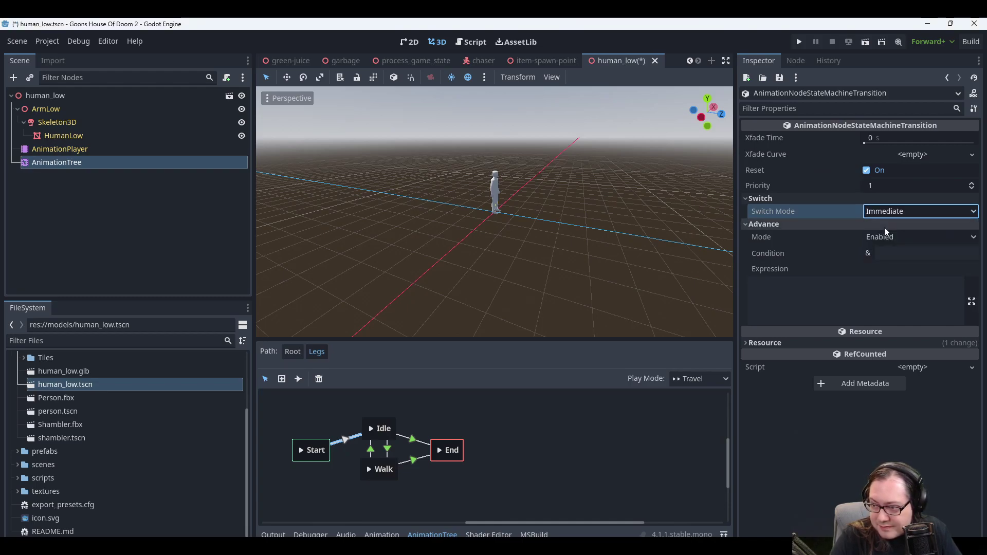
Give the Idle→End transition the advance condition 'walking' and save the scene.
left_click(413, 439)
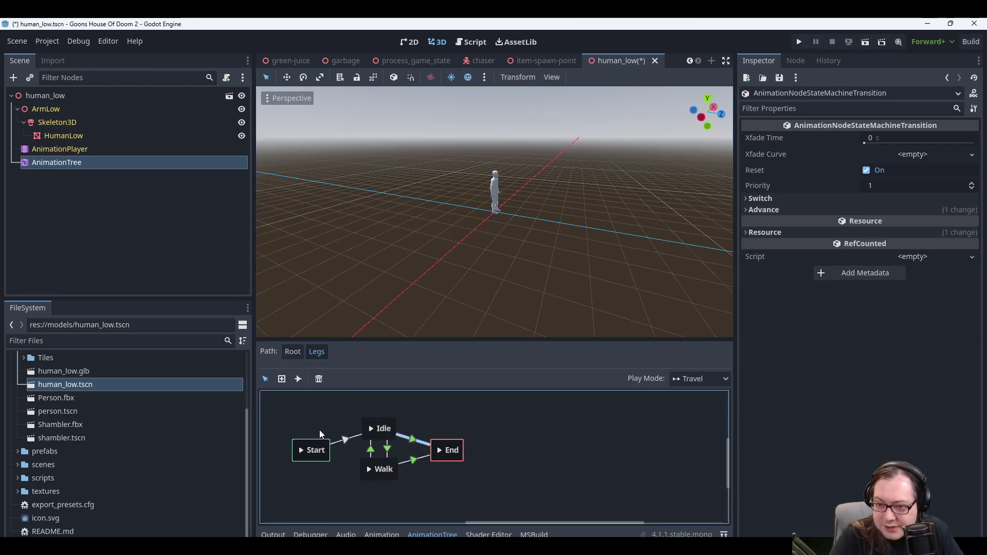
left_click(788, 199)
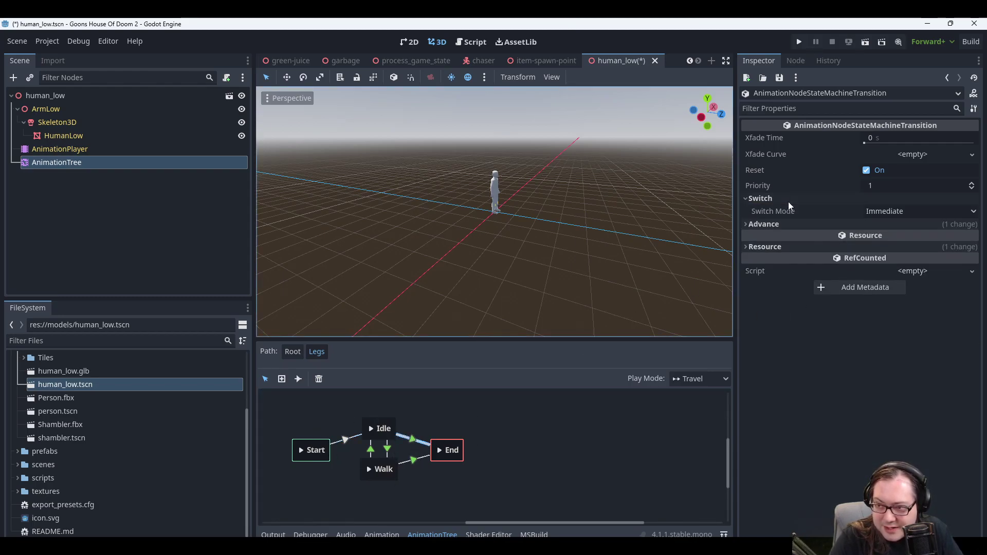
left_click(779, 223)
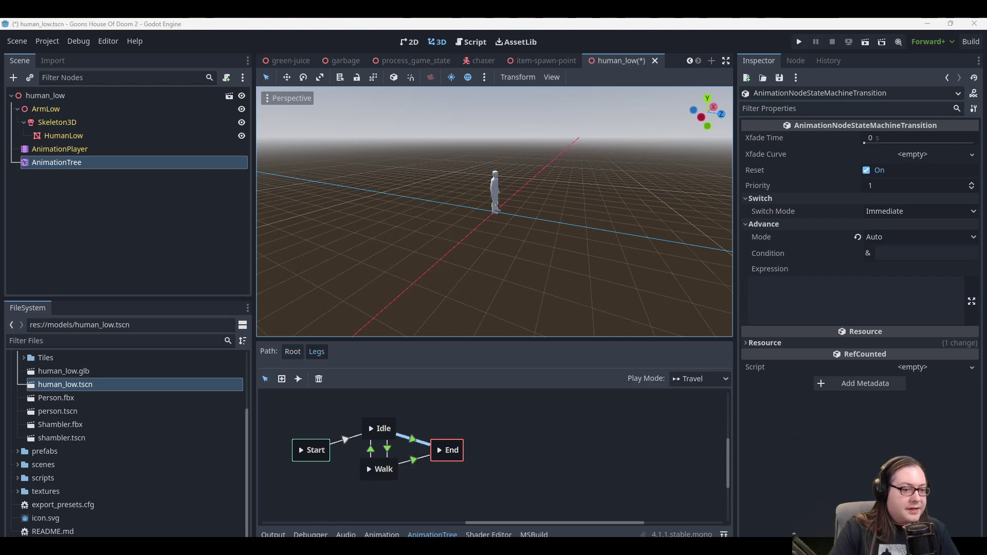
left_click(912, 253)
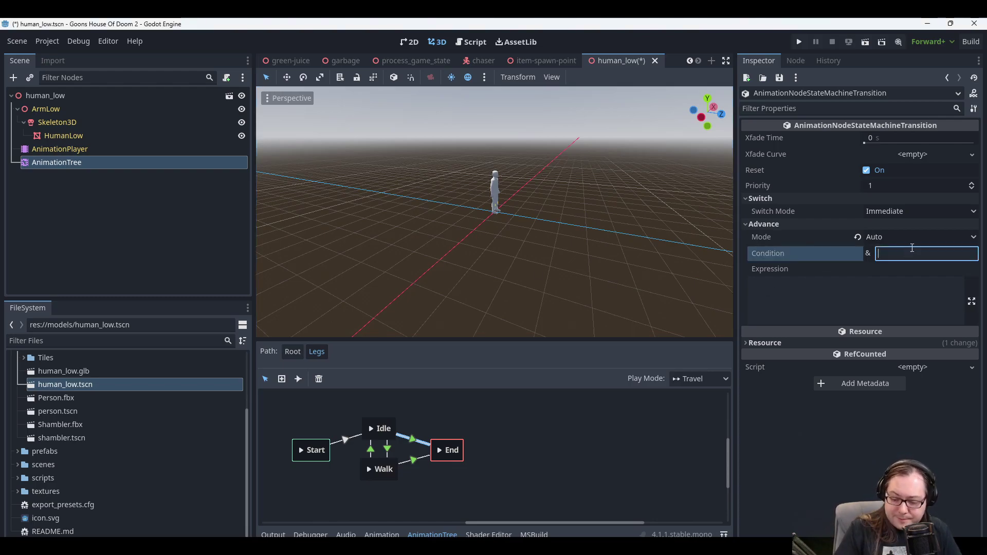
type("walking")
key("Return")
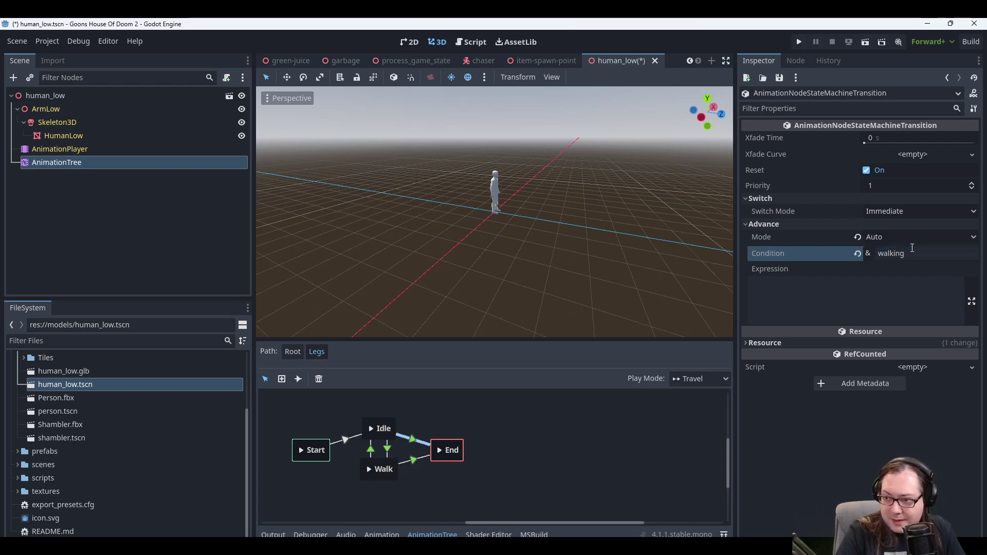
key("ctrl+s")
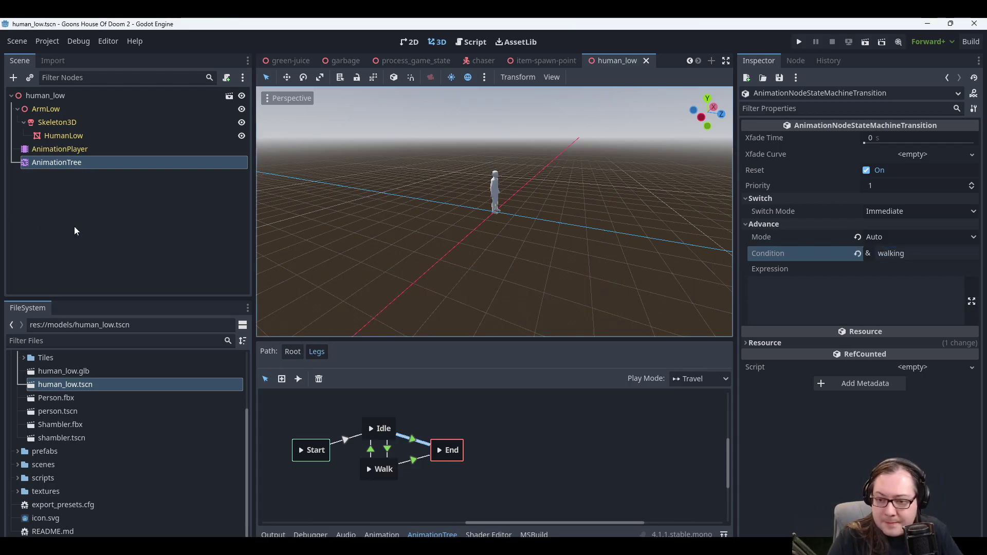
left_click(418, 439)
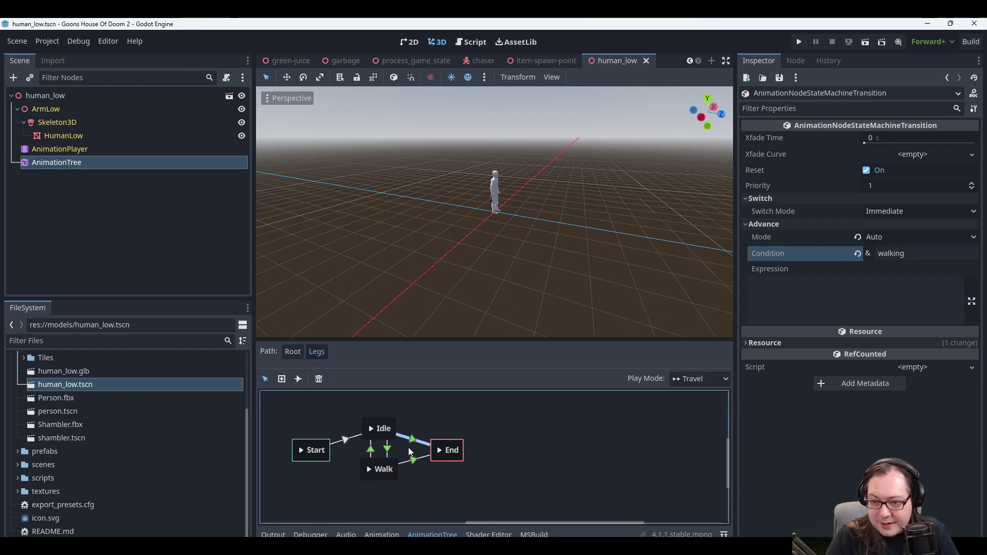
Delete the transitions into End and give the Idle→Walk transition the advance condition 'walking'.
key("Delete")
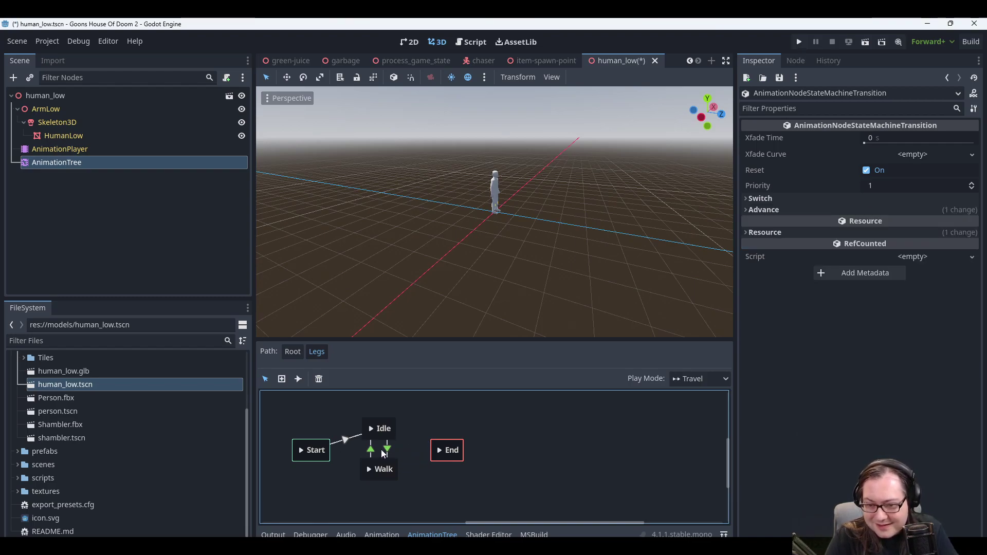
left_click(387, 454)
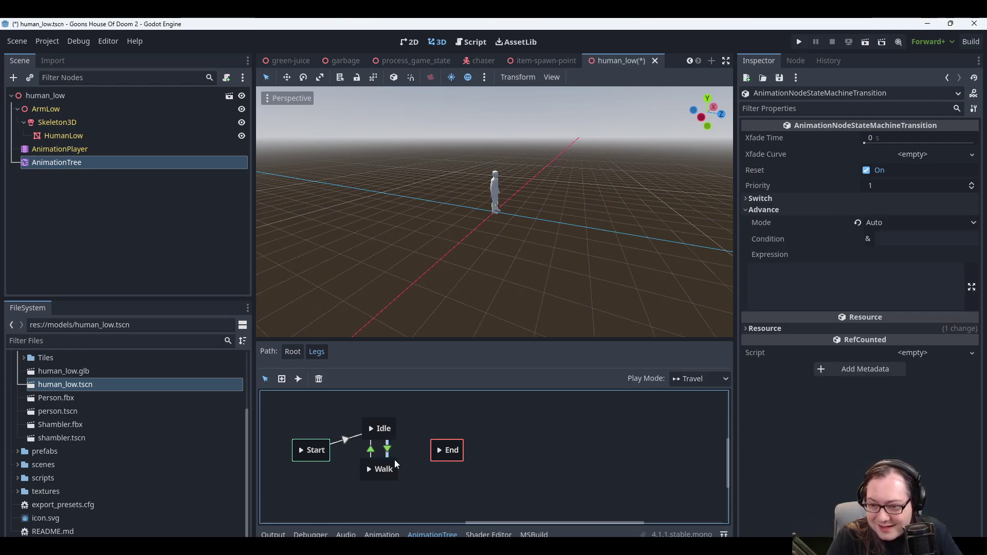
left_click(894, 239)
type("walking")
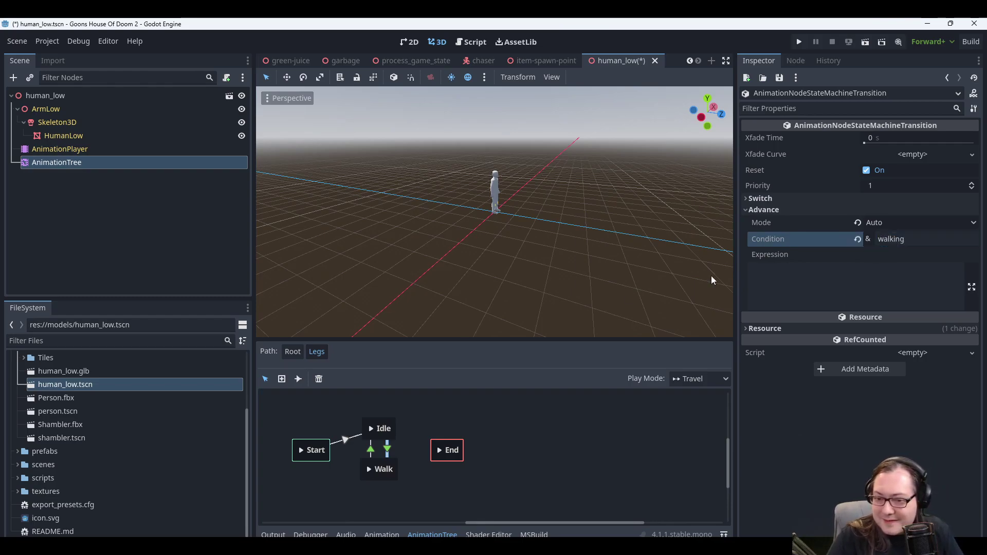
key("Return")
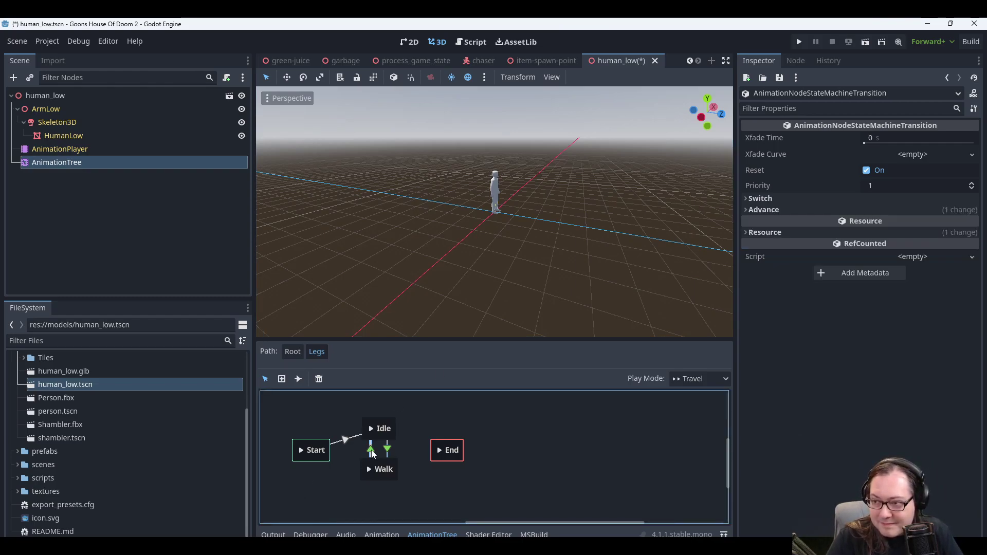
Set the Walk→Idle transition's advance condition to '!walking'.
left_click(892, 199)
left_click(861, 225)
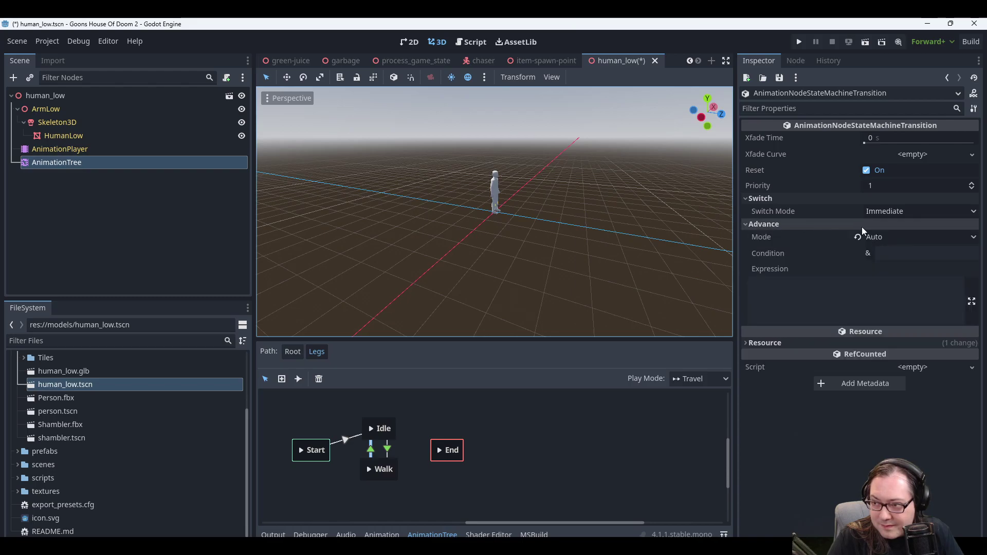
left_click(943, 248)
type("!we")
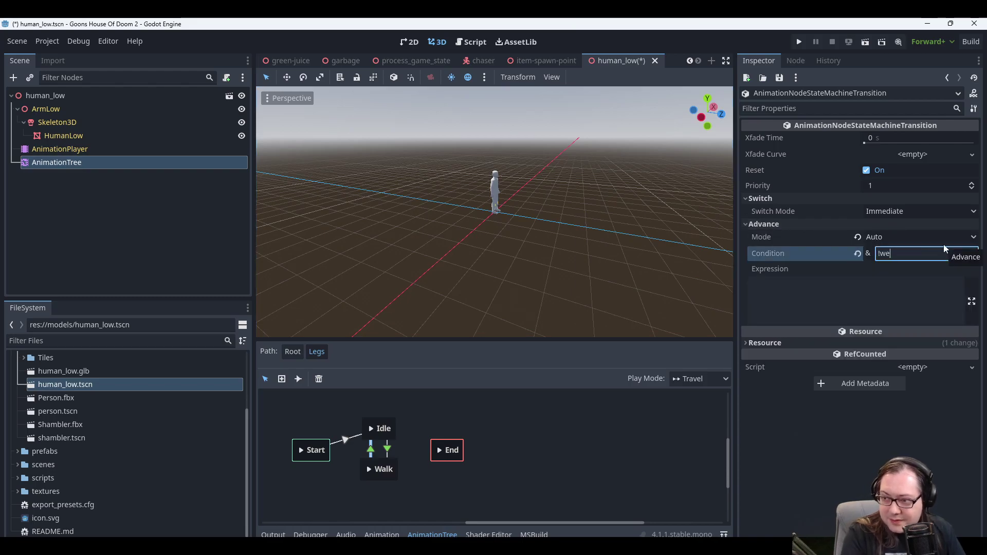
key("BackSpace")
type("alking")
key("Return")
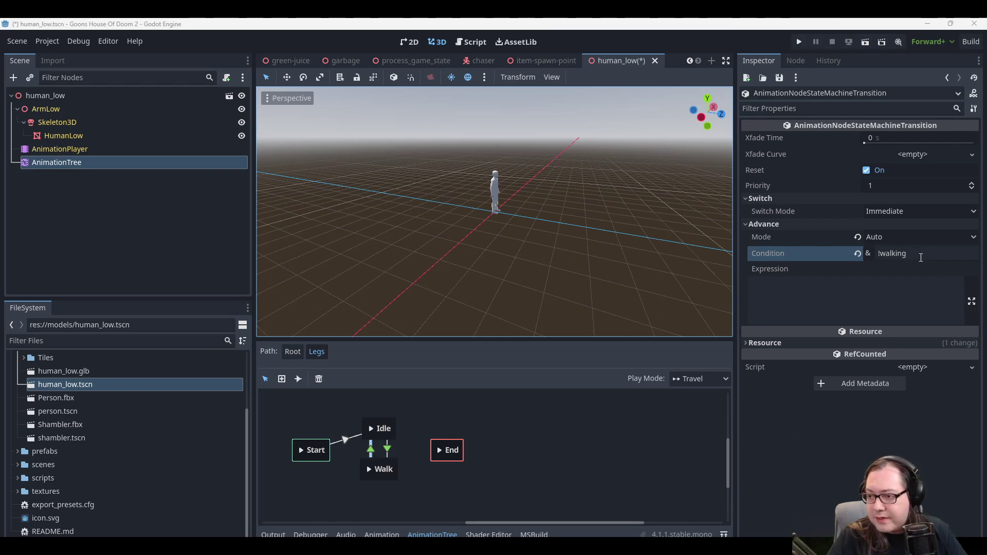
Replace the Walk→Idle condition with 'idle' and save the scene.
left_click(894, 250)
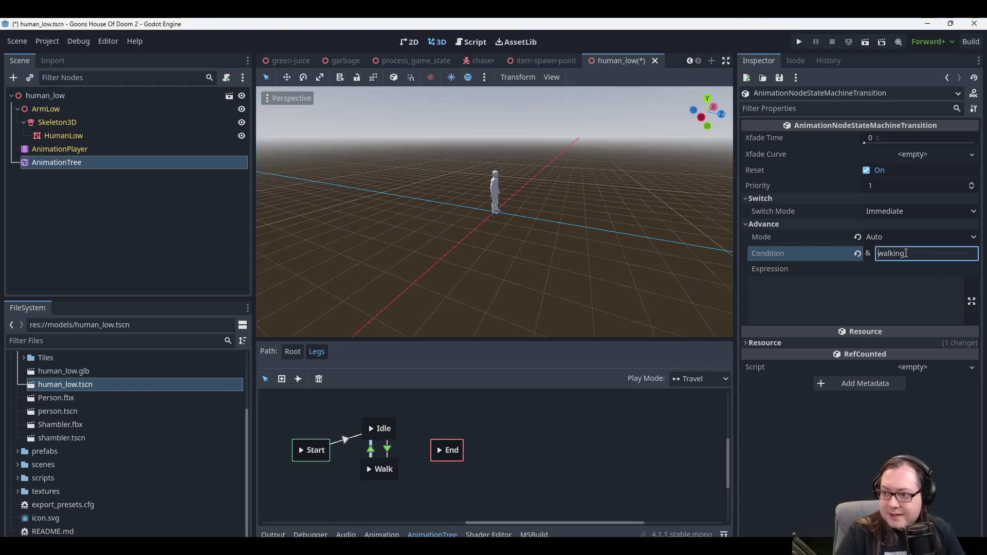
key("Home")
key("Delete")
left_click(425, 420)
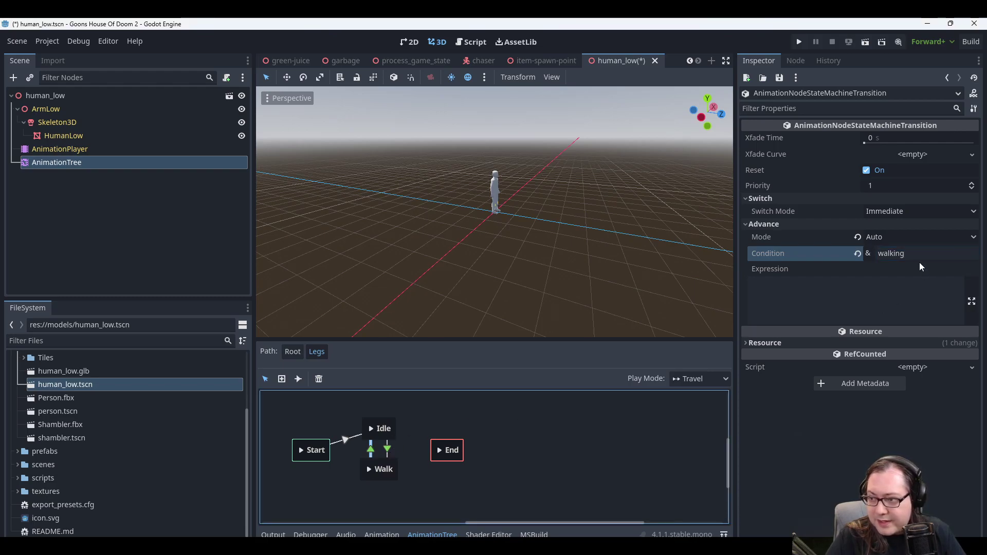
left_click(927, 252)
key("ctrl+a")
type("idle")
key("Return")
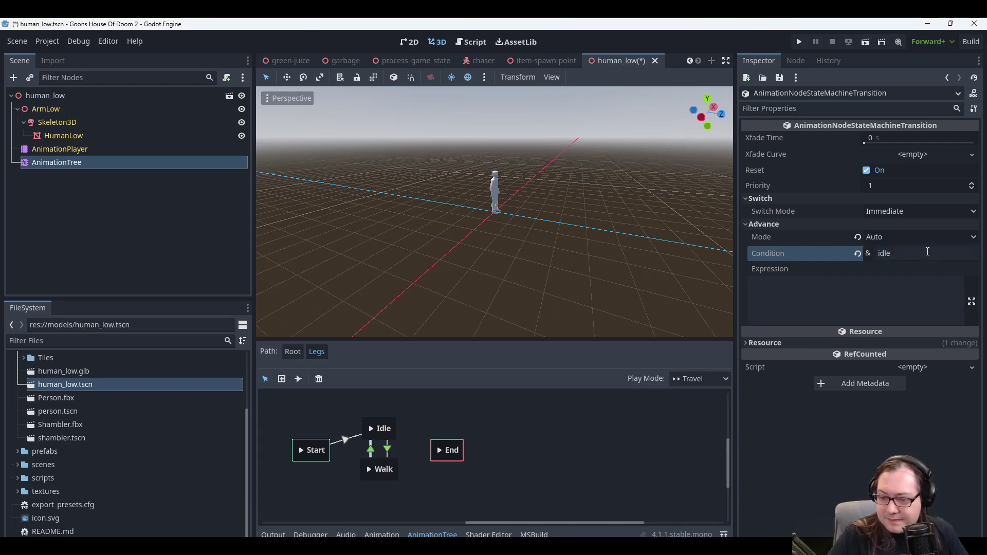
key("ctrl+s")
Give the Start→Idle transition the advance condition 'idle' and save the scene.
left_click(375, 478)
left_click(387, 449)
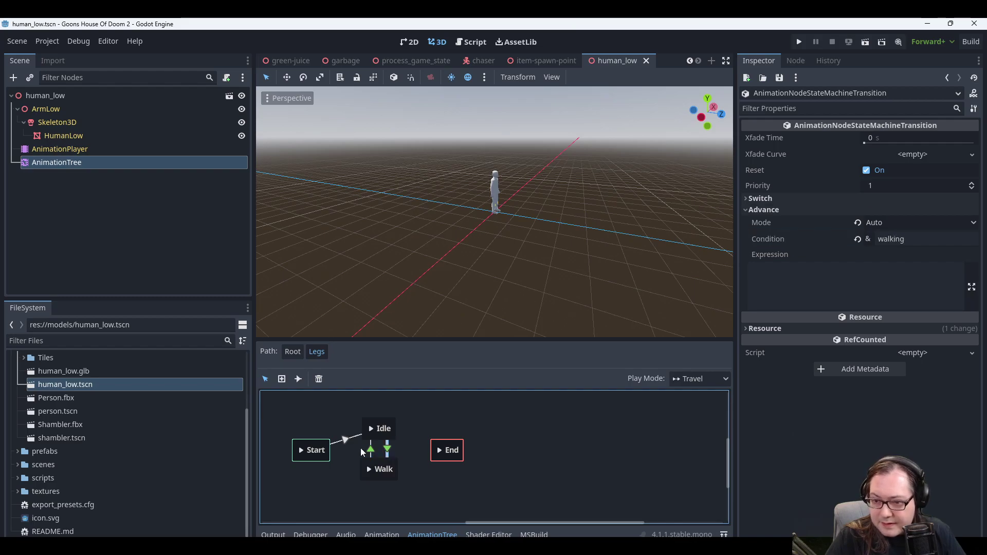
left_click(370, 449)
left_click(346, 439)
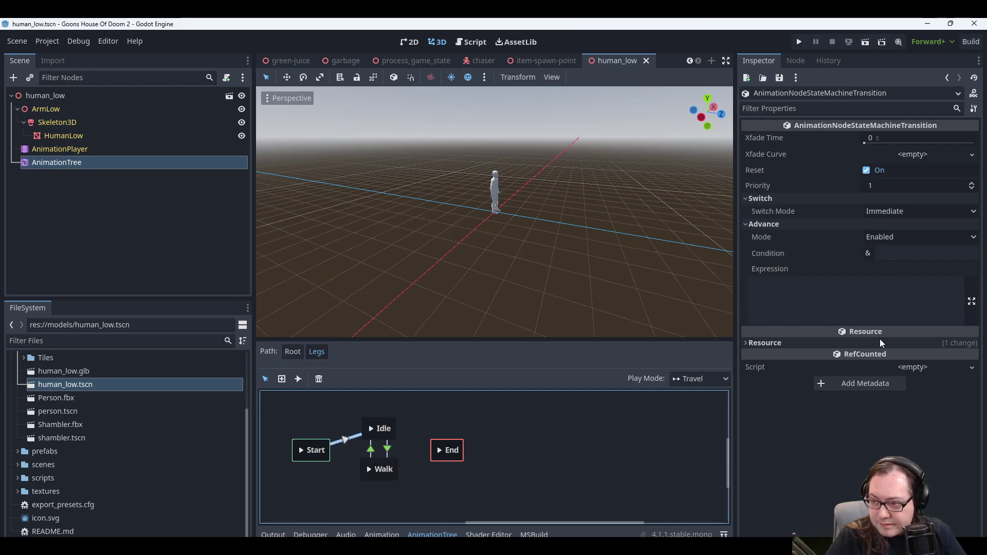
left_click(909, 254)
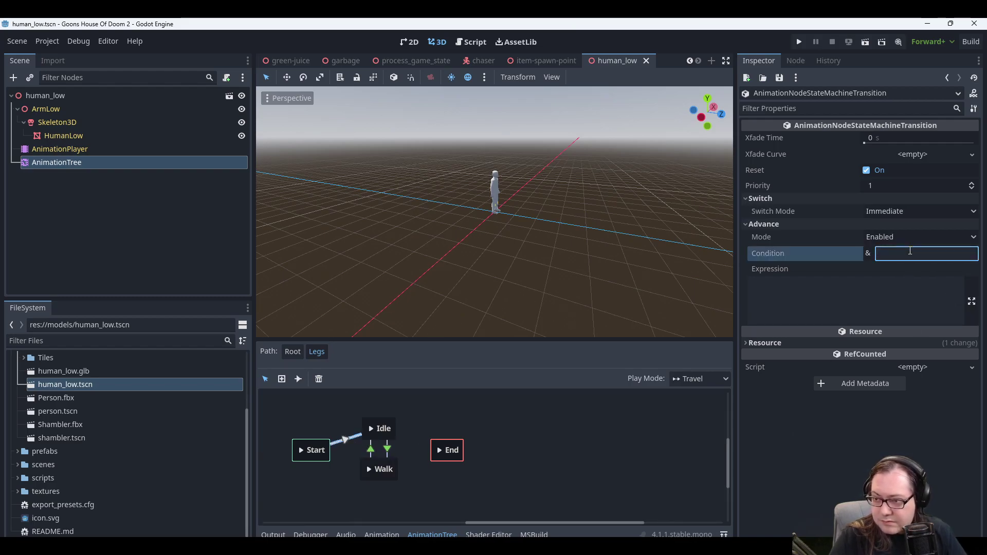
type("idle")
key("Return")
key("ctrl+s")
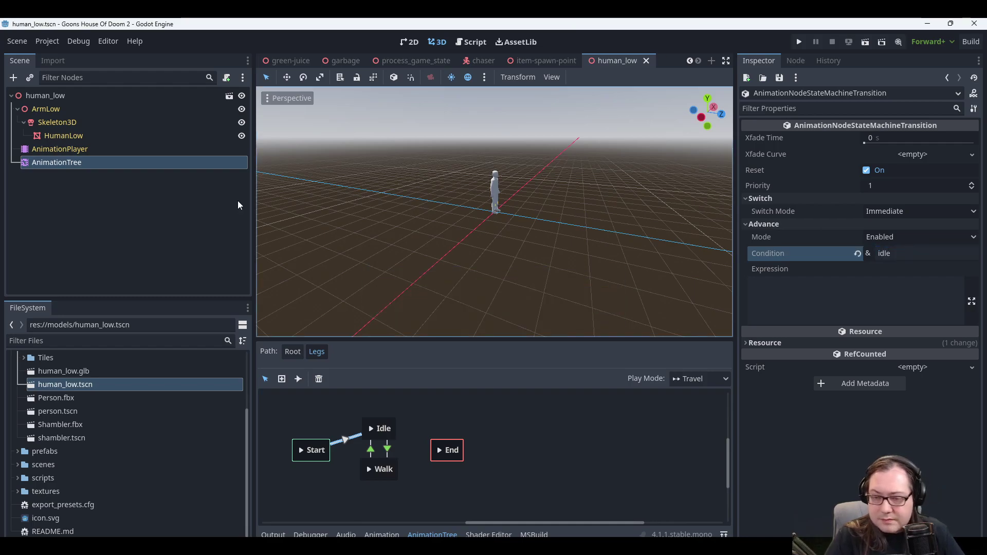
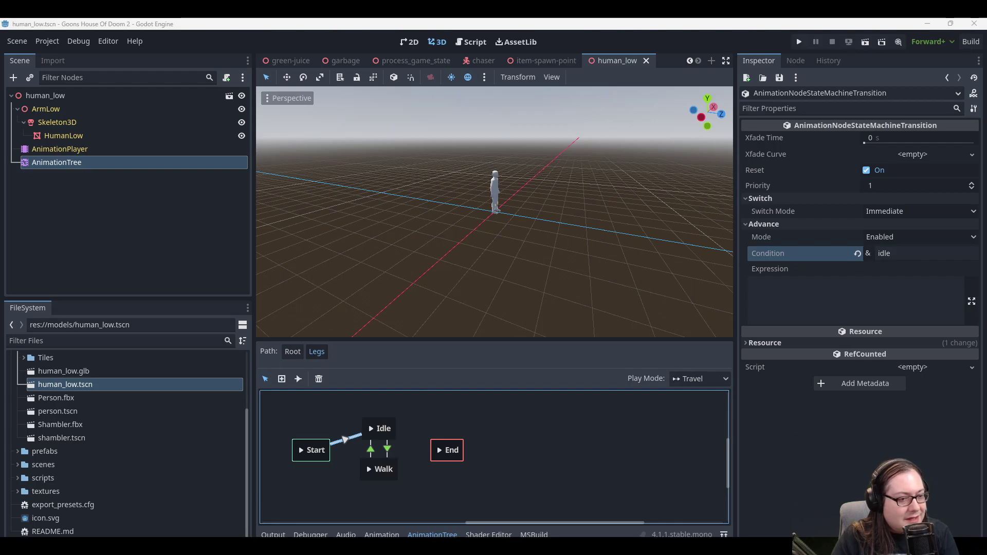
Copy the Idle condition's property path from AnimationTree Parameters > Legs > Conditions, then switch to Visual Studio.
left_click(69, 164)
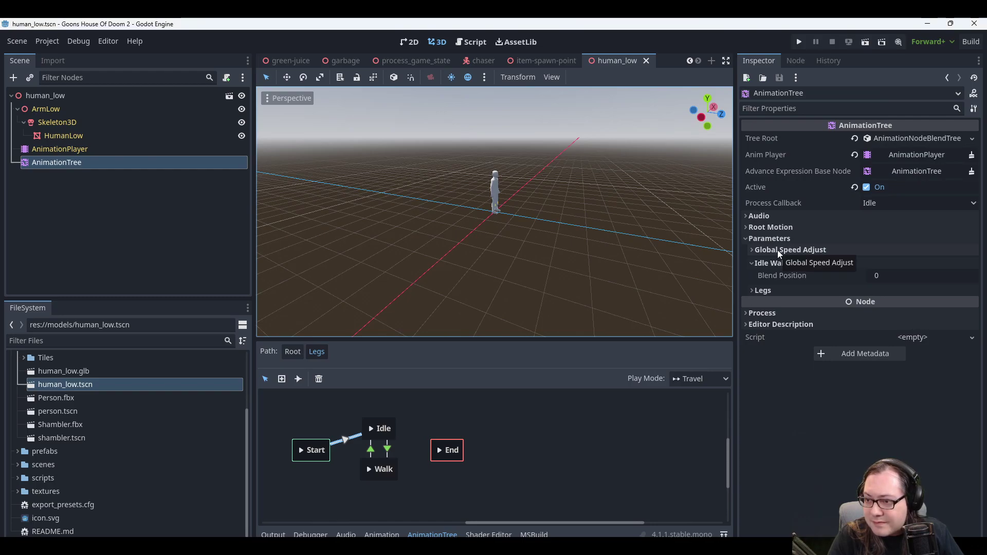
left_click(763, 291)
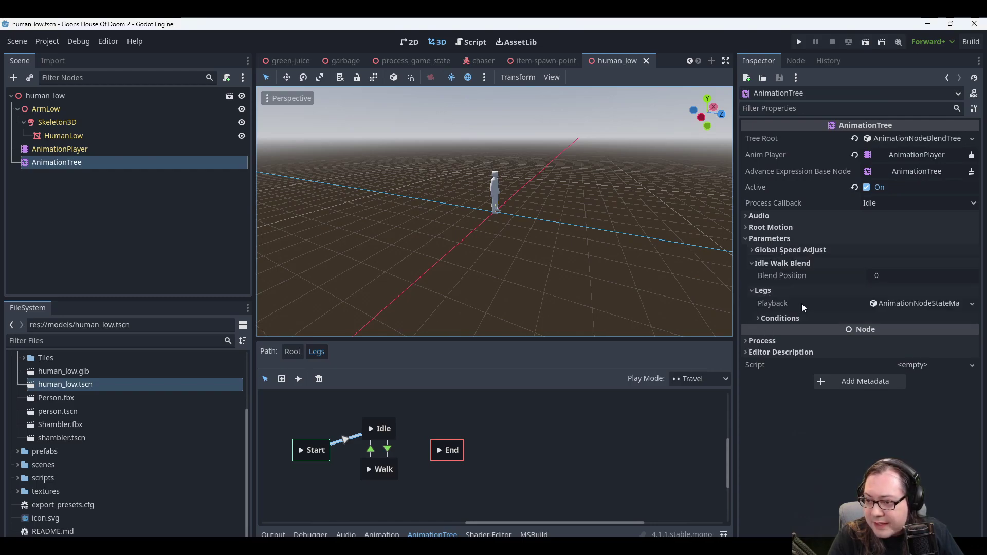
left_click(786, 318)
right_click(775, 332)
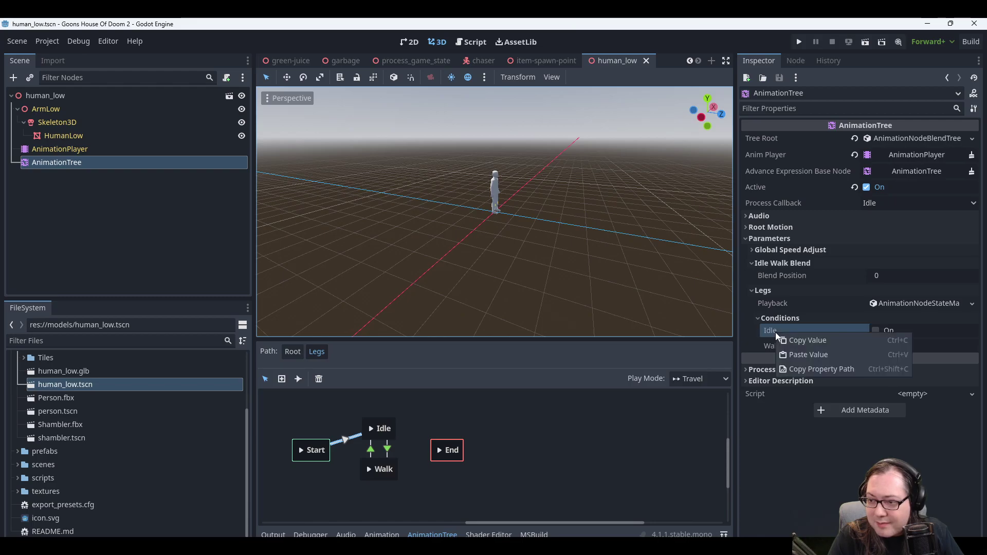
left_click(812, 368)
left_click(593, 502)
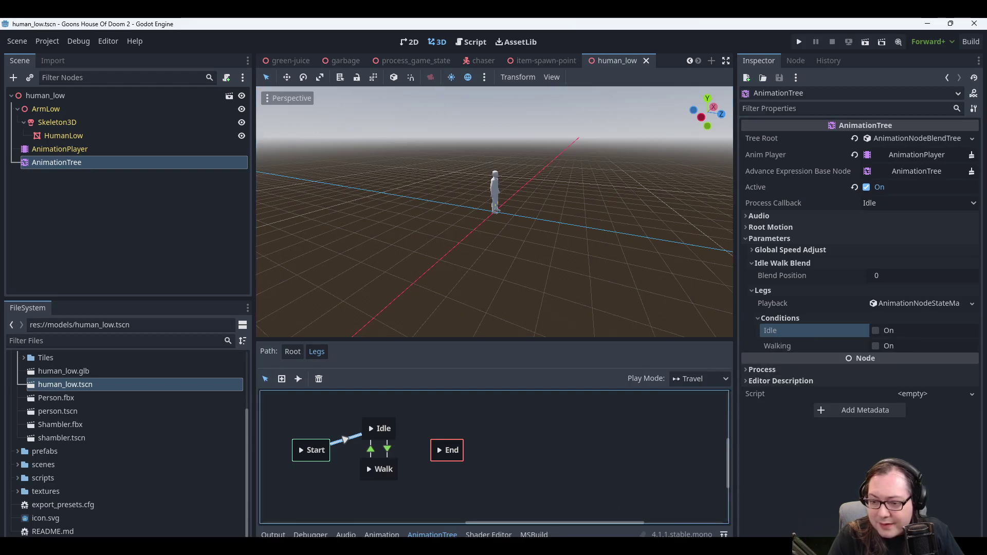
key("alt+Tab")
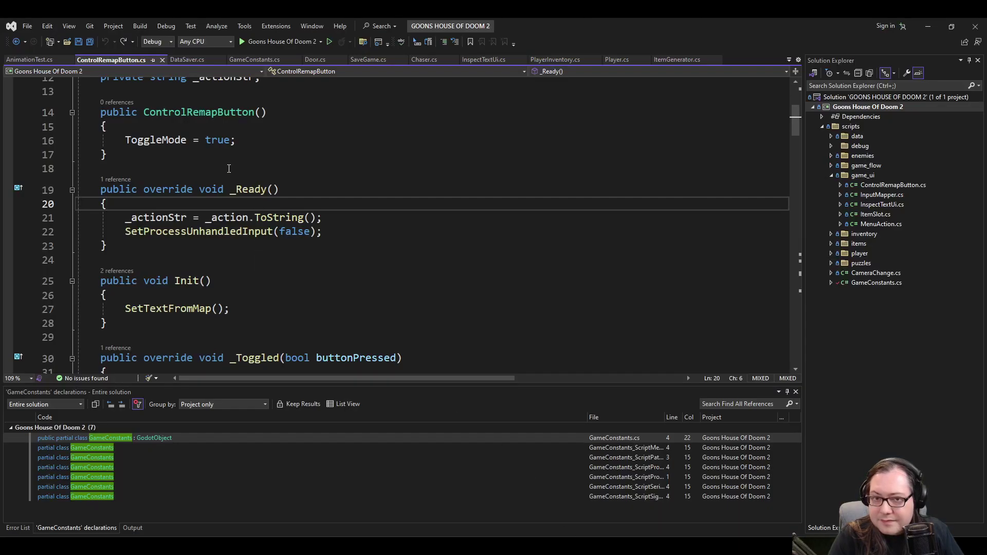
In GameConstants.cs, add an Idle string constant below MoveSpeed holding the pasted idle condition path.
left_click(39, 58)
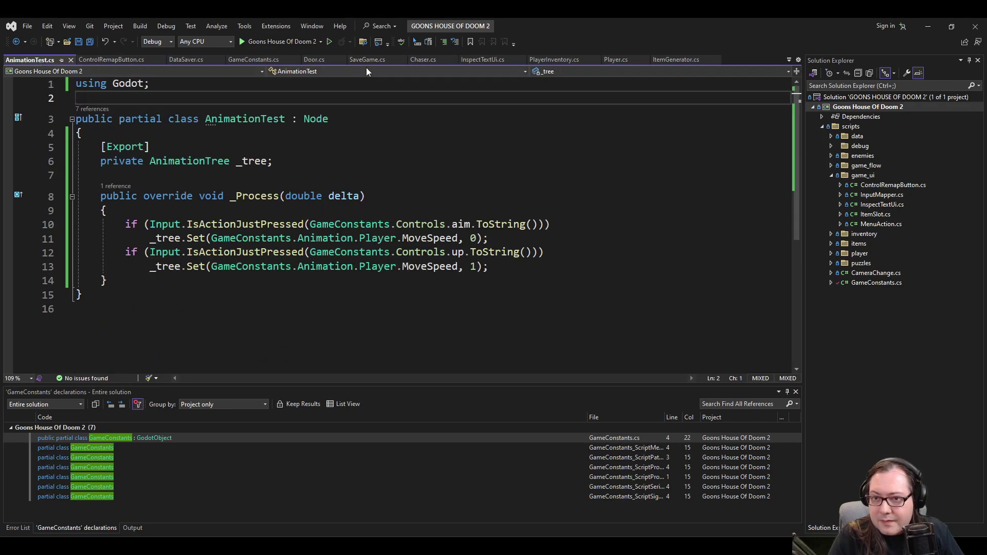
left_click(252, 60)
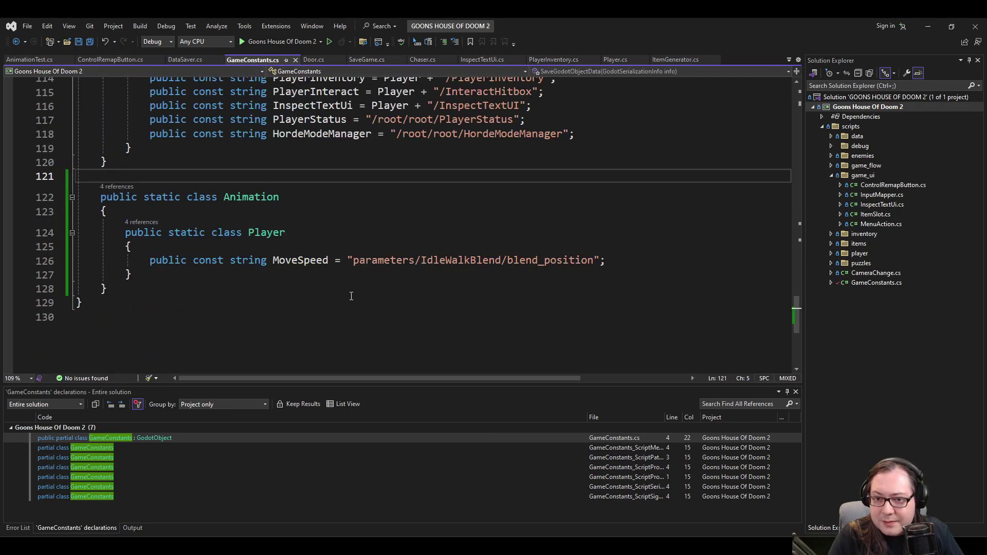
left_click(349, 260)
key("End")
key("Return")
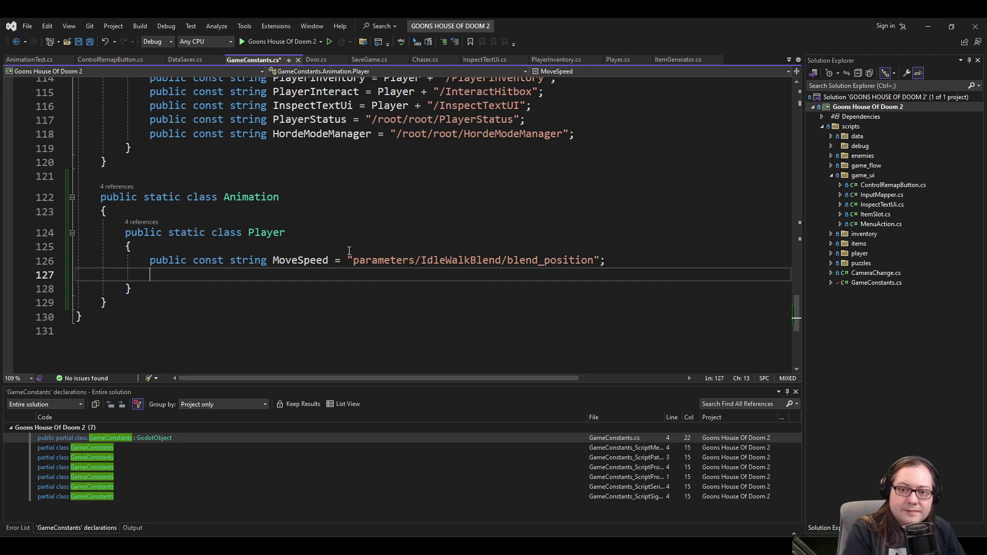
type("public const string")
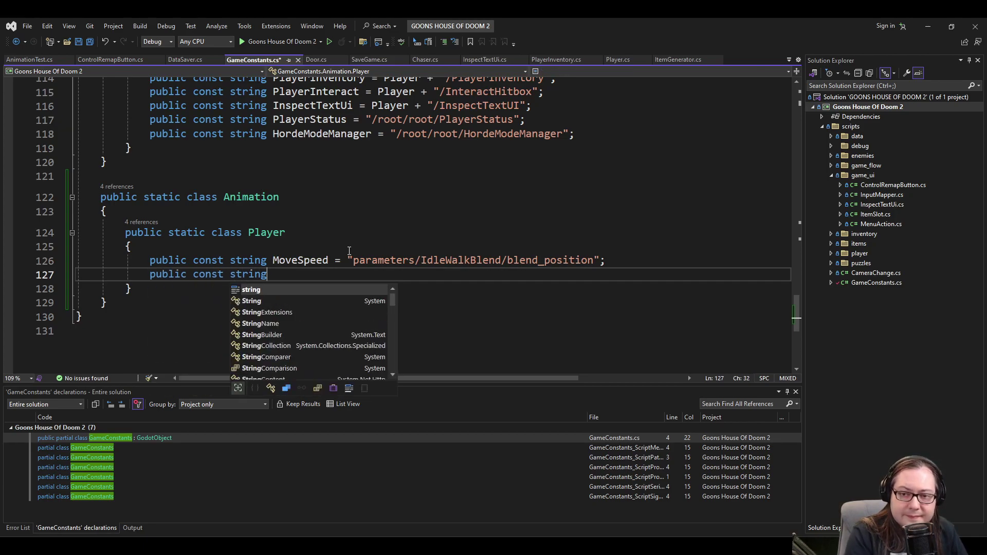
type(" Walking = \"")
key("ctrl+v")
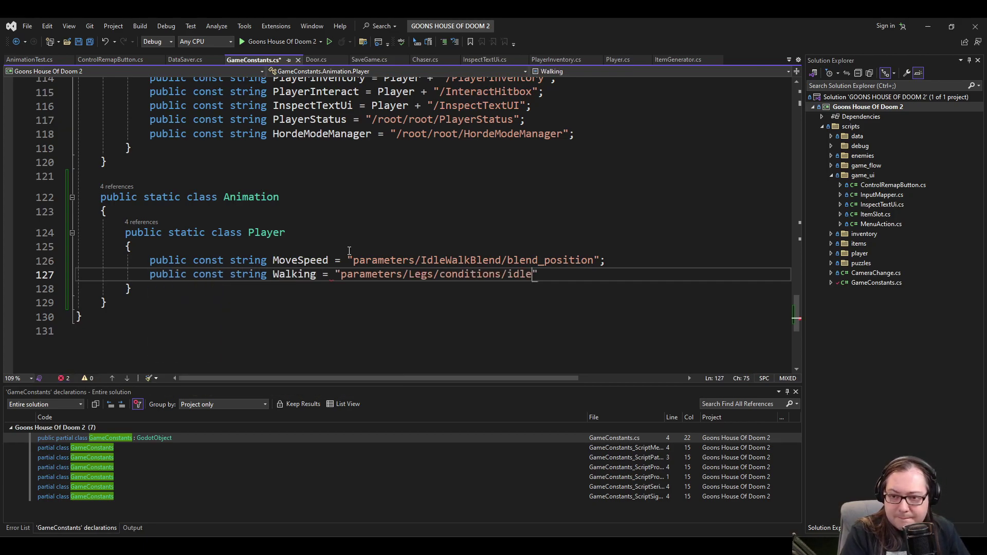
key("End")
type(";")
key("ctrl+Left")
key("ctrl+Left")
key("ctrl+Left")
key("ctrl+Left")
key("ctrl+Left")
key("ctrl+Left")
key("ctrl+Left")
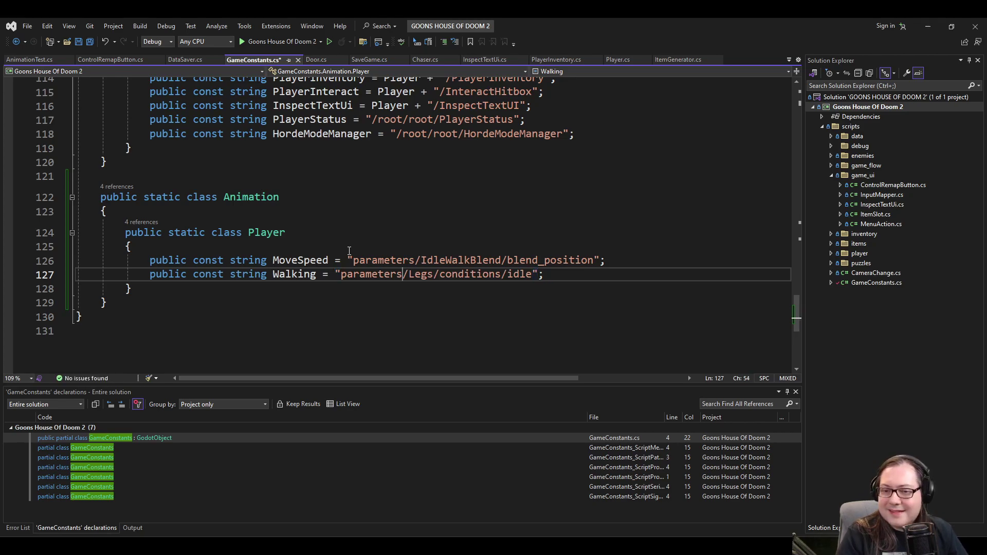
key("ctrl+Right")
key("ctrl+w")
type("Idle")
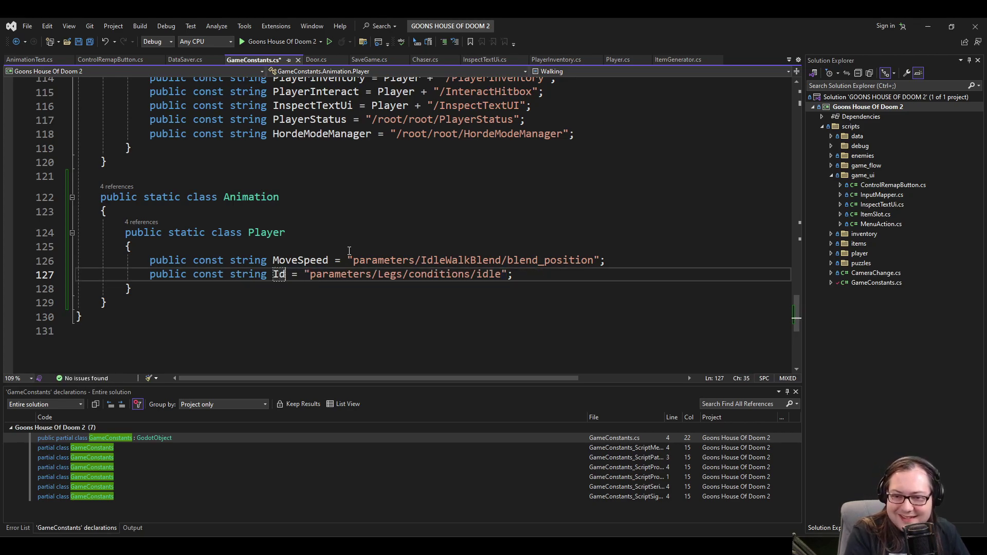
Add an empty Walking string constant below Idle and save GameConstants.cs.
key("End")
key("Return")
type("publ")
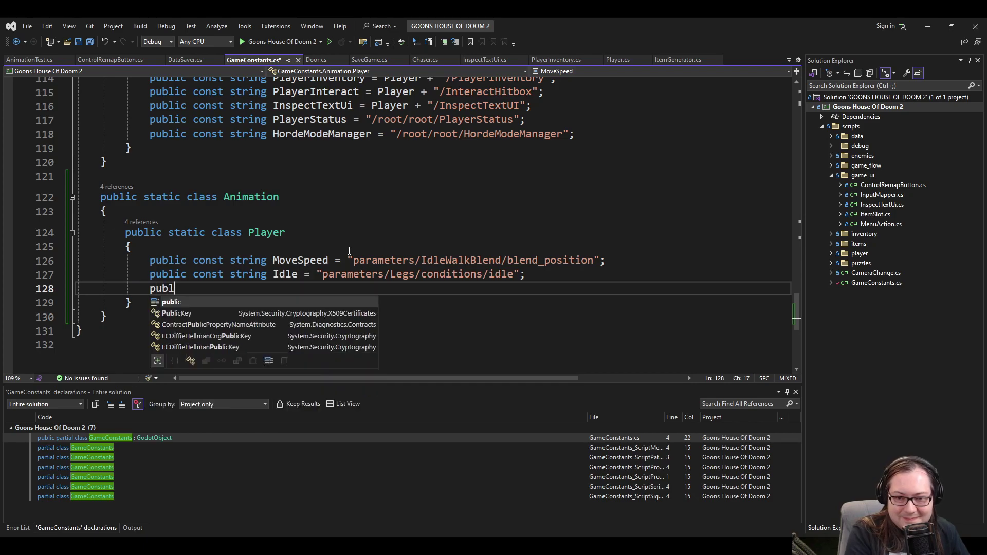
type("ic const string Walking = \"\";")
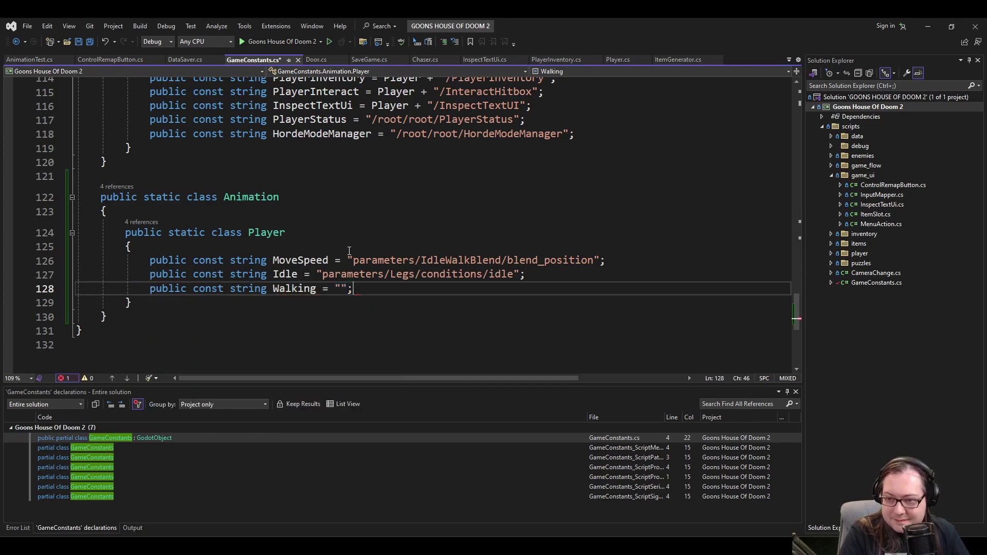
key("ctrl+s")
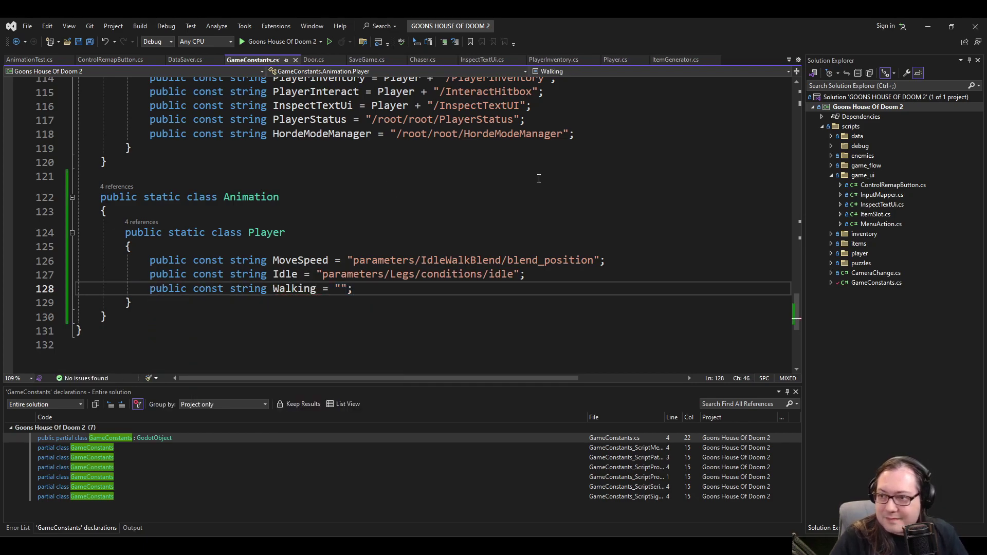
Copy the Walking condition's property path from Godot, paste it into the Walking constant, and save.
key("alt+Tab")
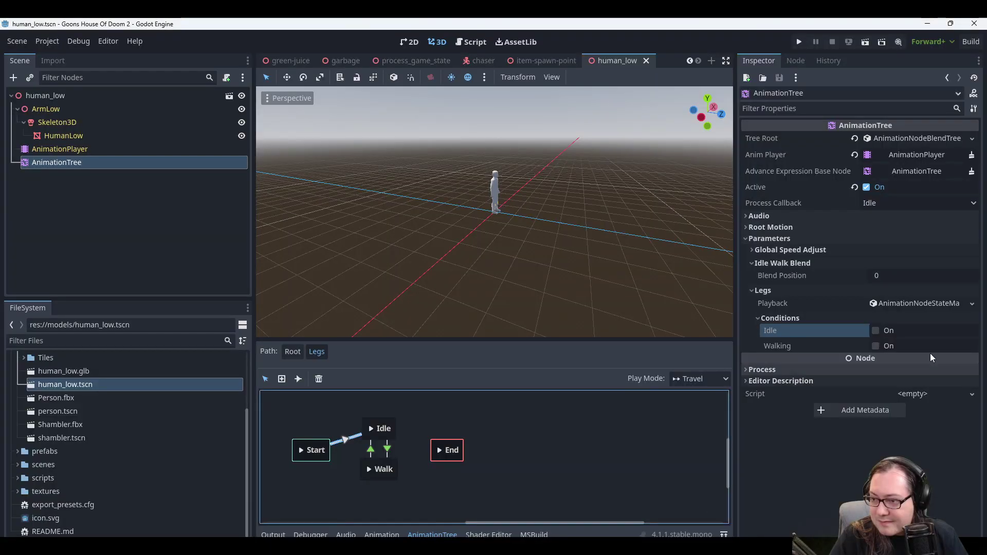
right_click(795, 346)
left_click(828, 385)
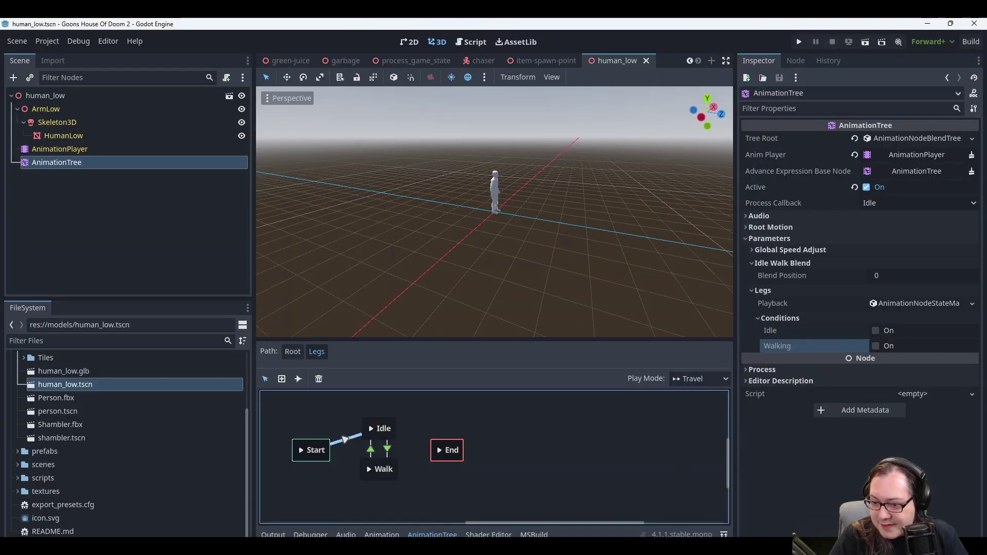
key("alt+Tab")
left_click(341, 288)
key("ctrl+v")
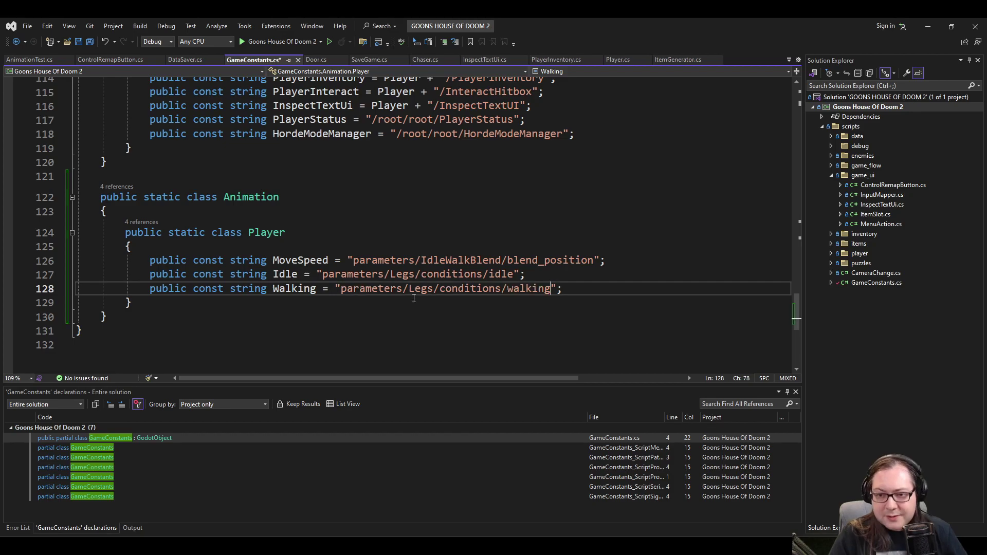
key("End")
key("ctrl+s")
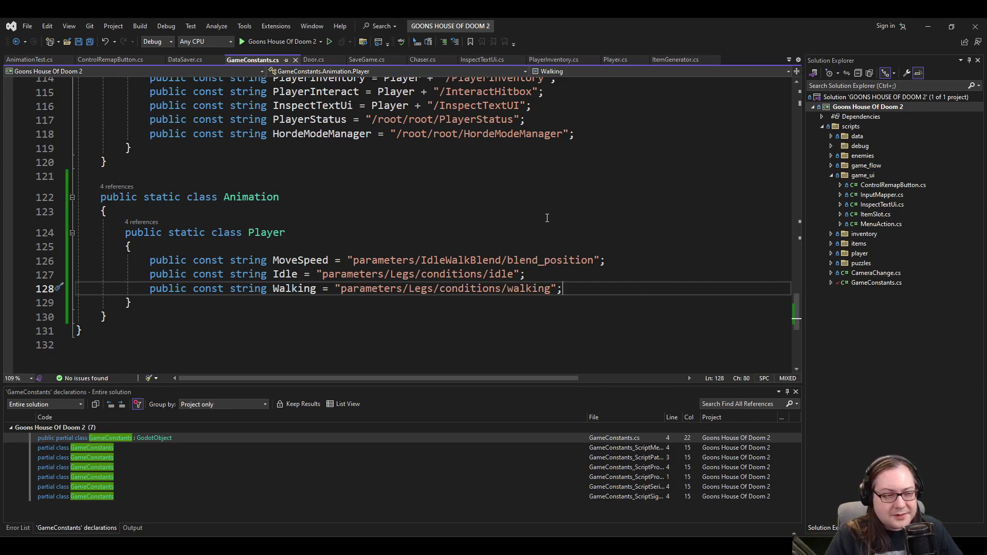
key("alt+Tab")
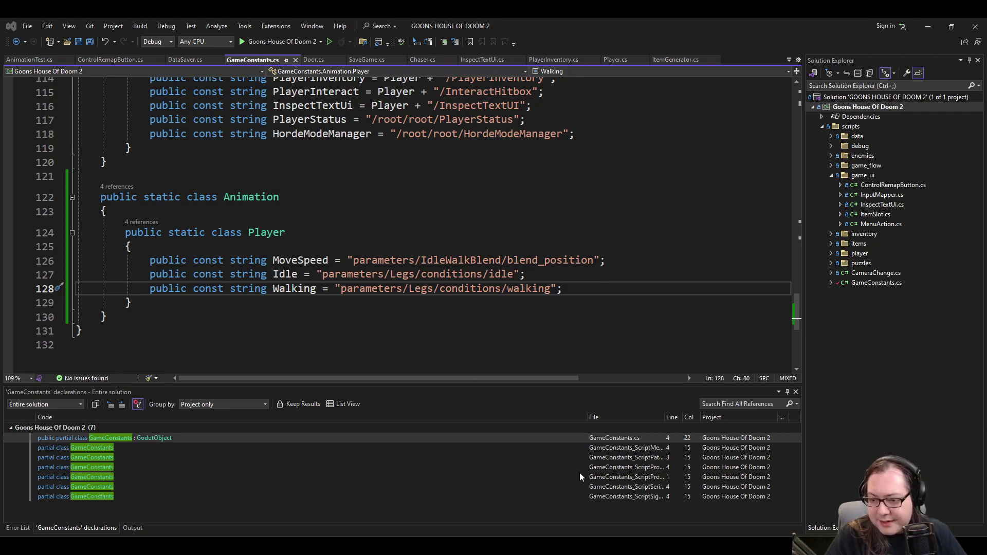
key("alt+Tab")
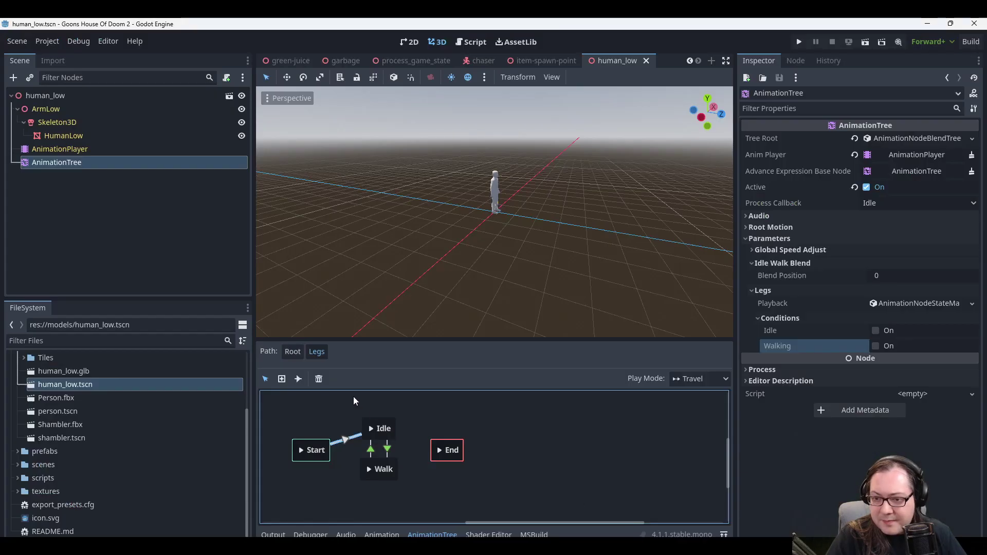
Check that Idle→Walk uses the walking condition and Walk→Idle uses the idle condition.
left_click(383, 467)
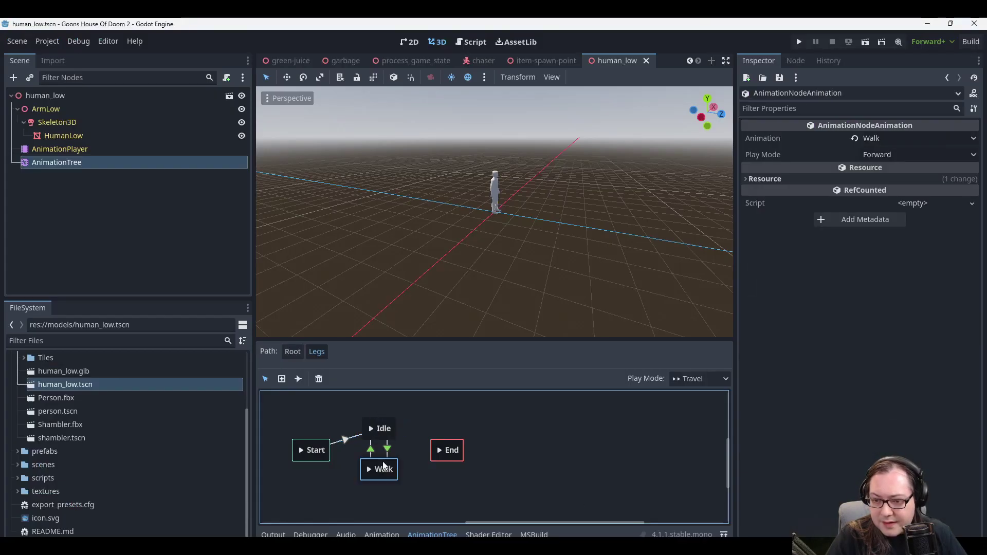
left_click(389, 450)
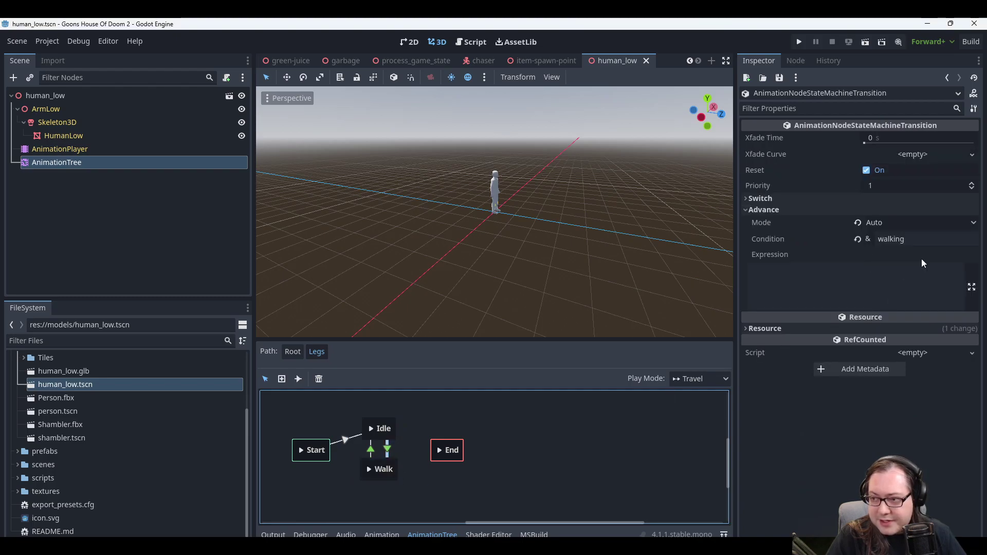
double_click(914, 240)
left_click(450, 459)
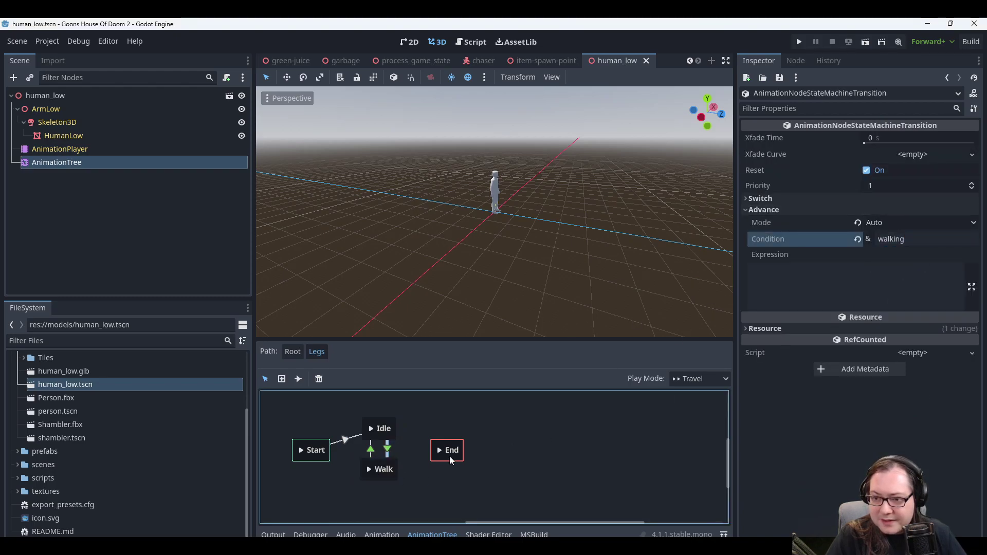
left_click(373, 451)
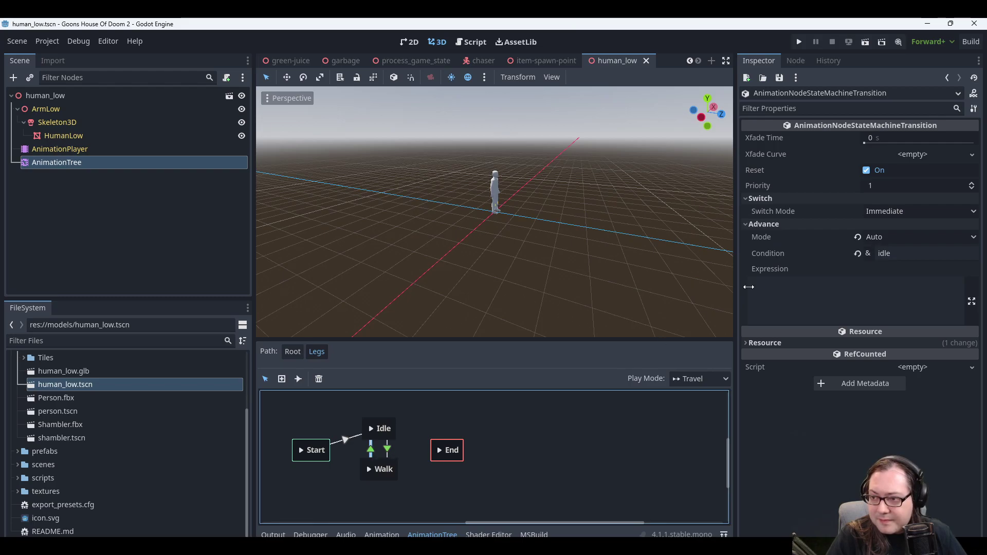
left_click(914, 250)
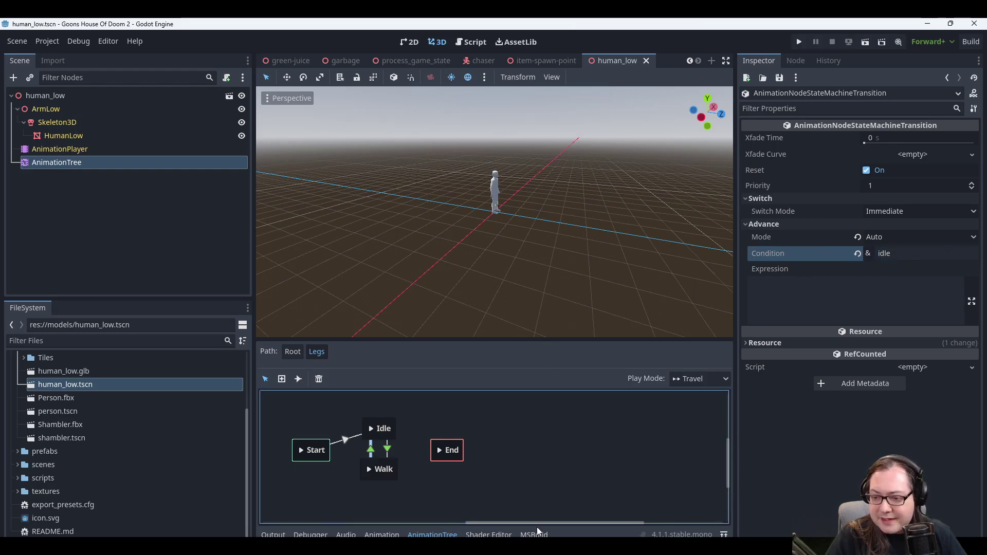
key("alt+Tab")
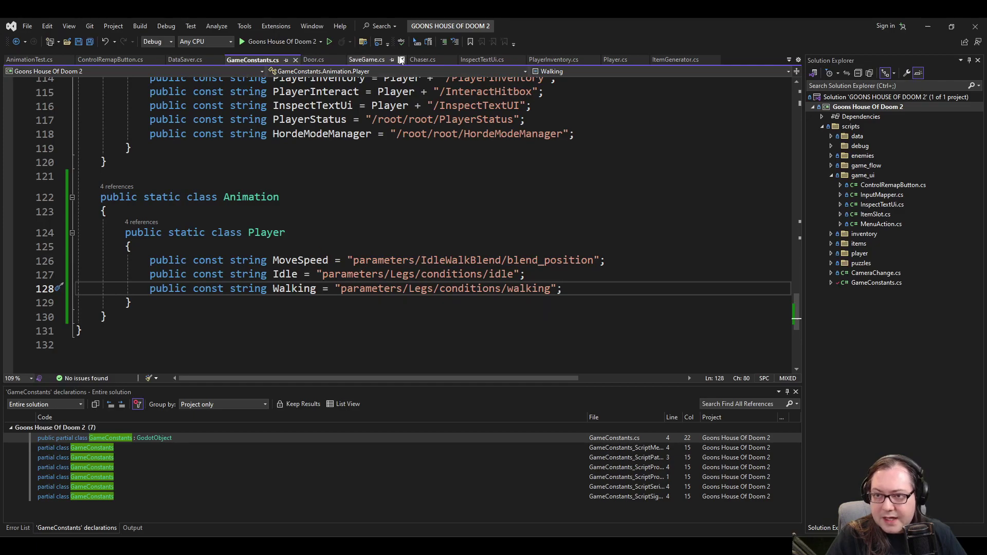
Review how MoveSpeed is used in AnimationTest.cs.
left_click(23, 60)
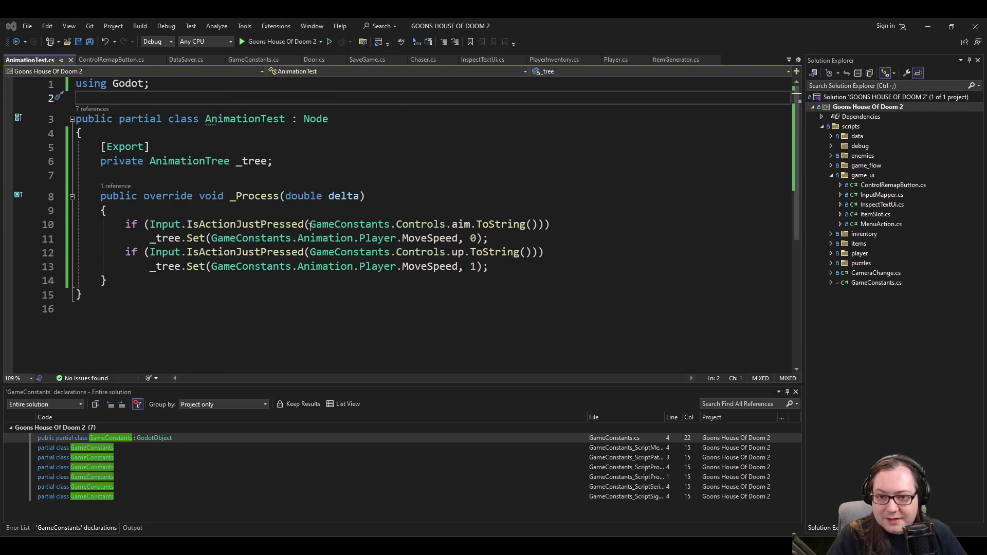
left_click(361, 209)
double_click(429, 237)
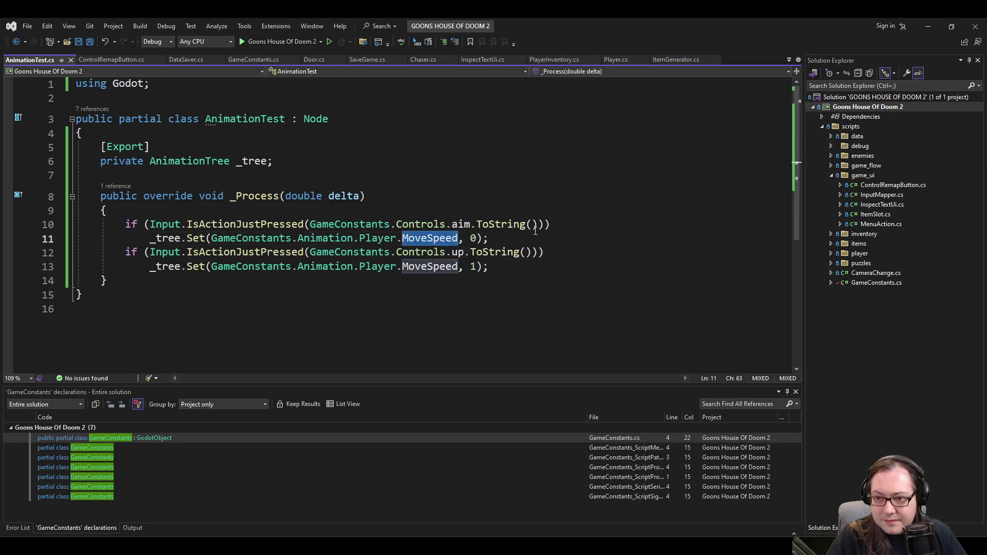
left_click(303, 196)
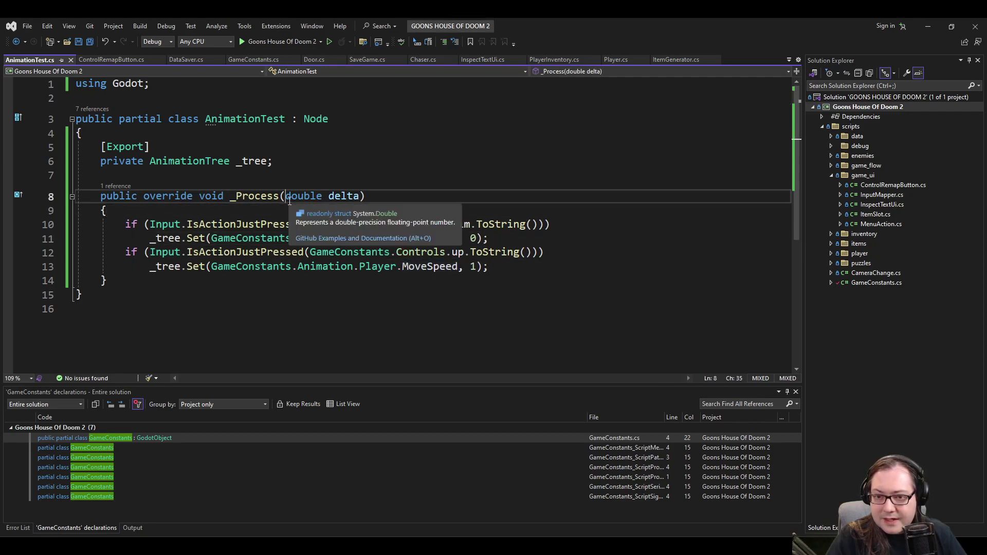
left_click(215, 133)
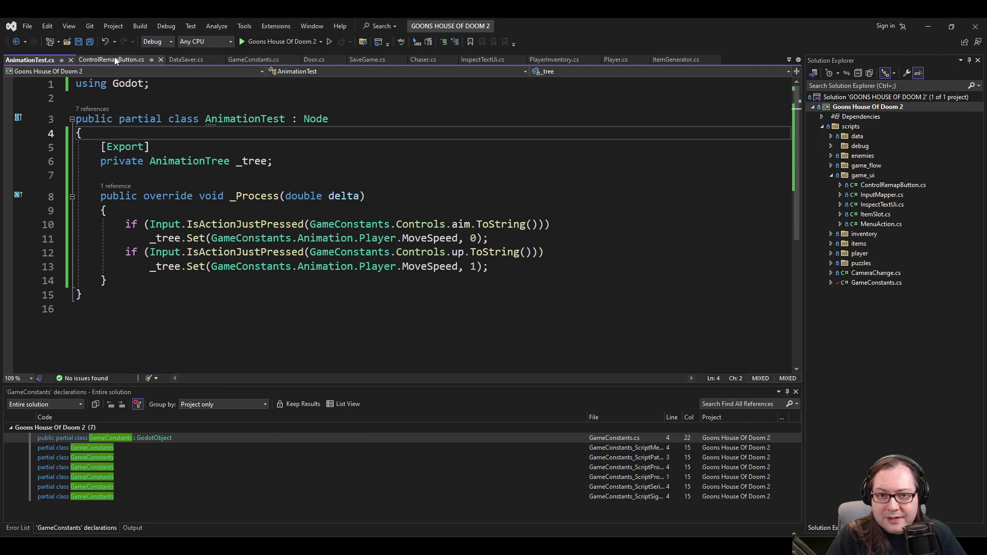
In Player.cs, comment out the MoveSpeed Set call and add _tree.Set Walking to true.
left_click(613, 60)
scroll(382, 285, "down", 3)
left_click(519, 204)
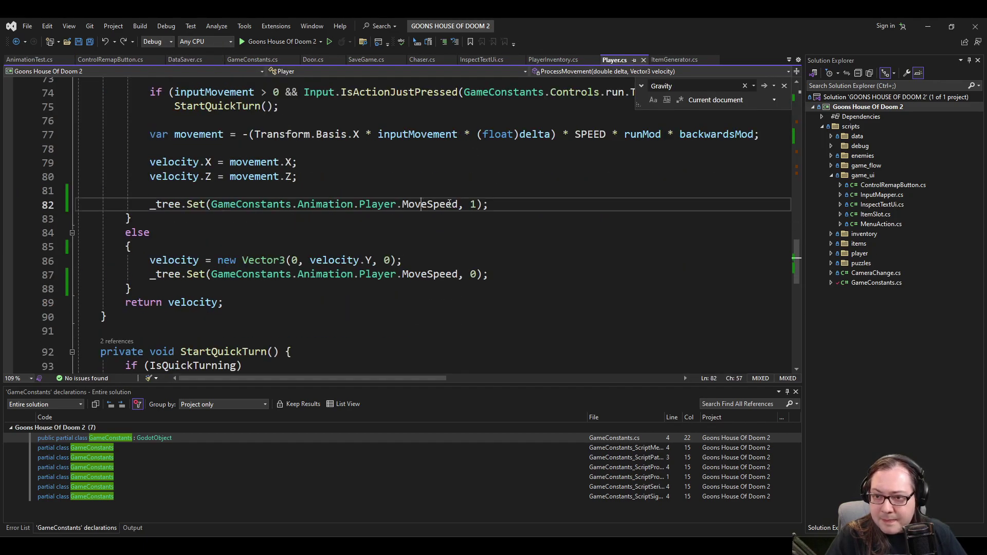
type("//")
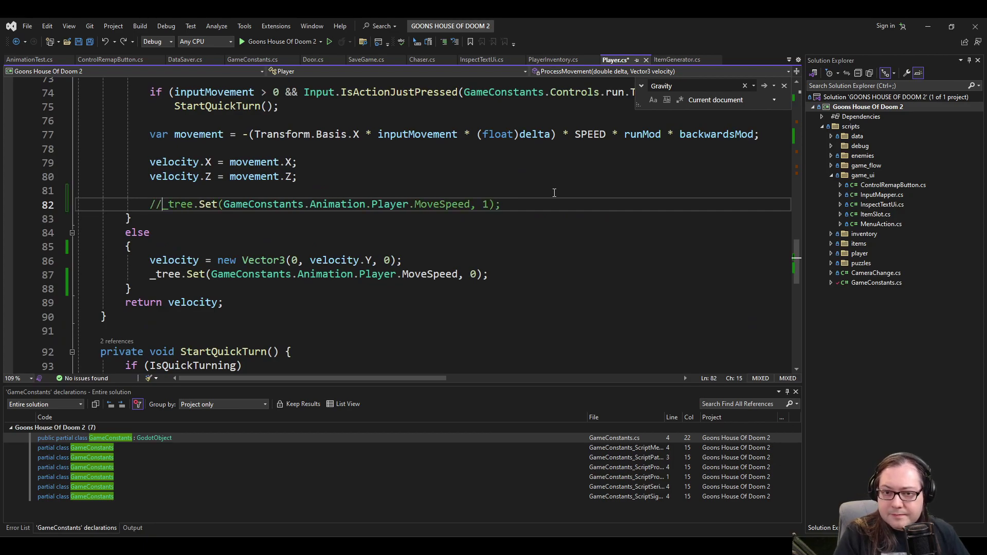
key("End")
key("Return")
type("_tree.S")
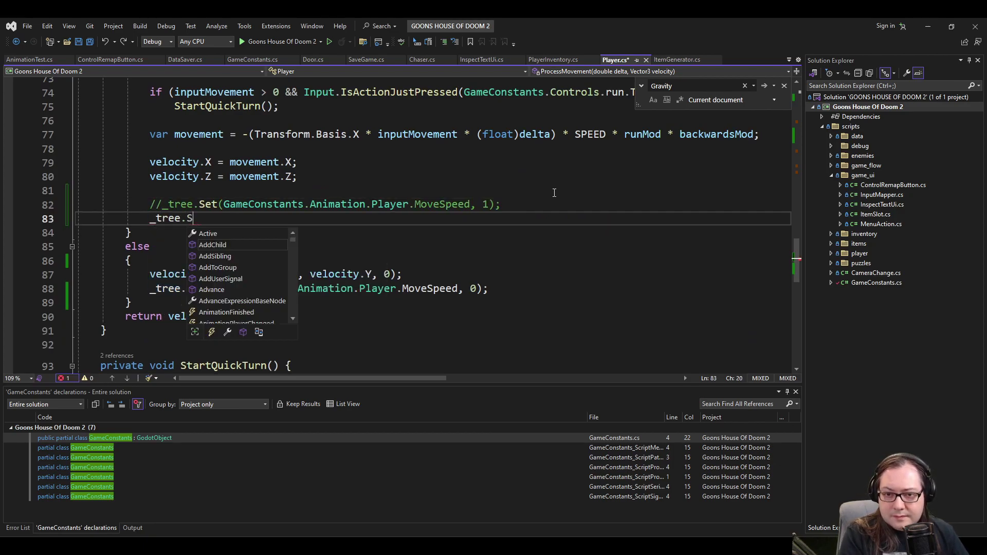
type("et(GameCOnstants.Animation.")
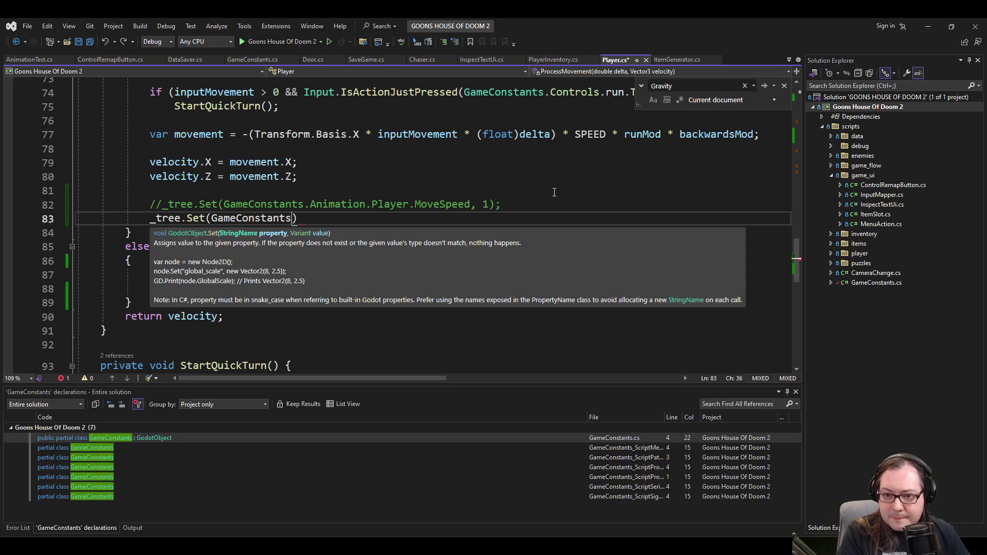
type("Player.W")
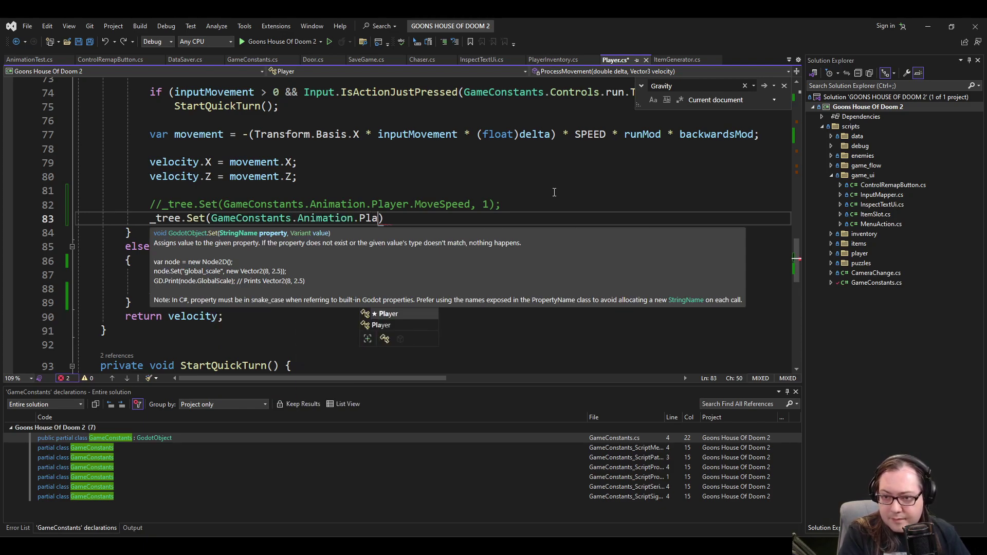
key("Tab")
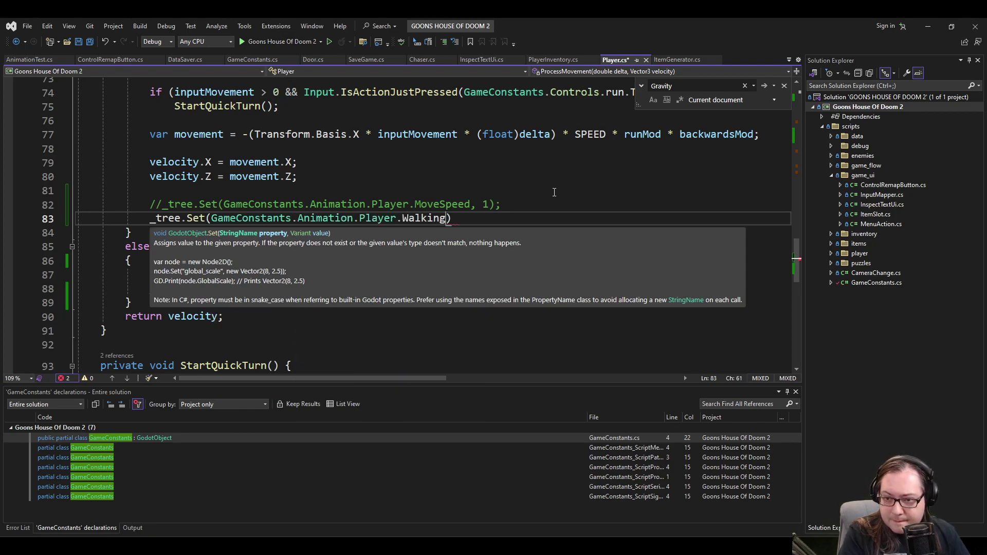
type(", ")
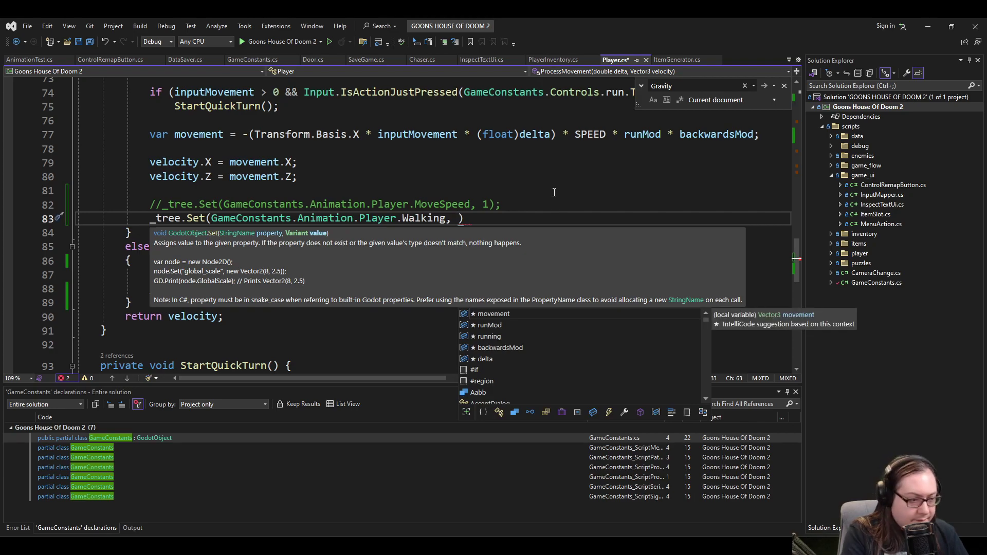
type("true)")
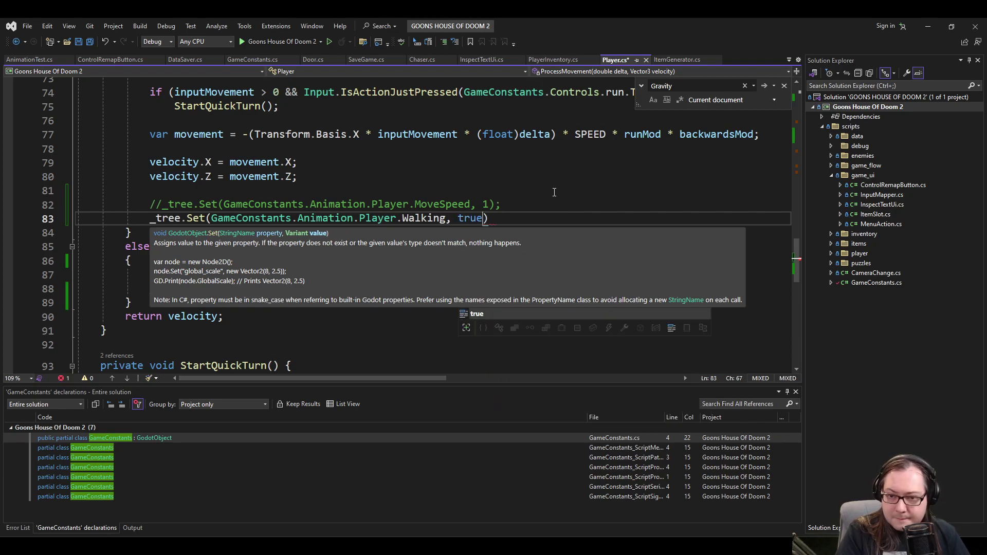
type(";")
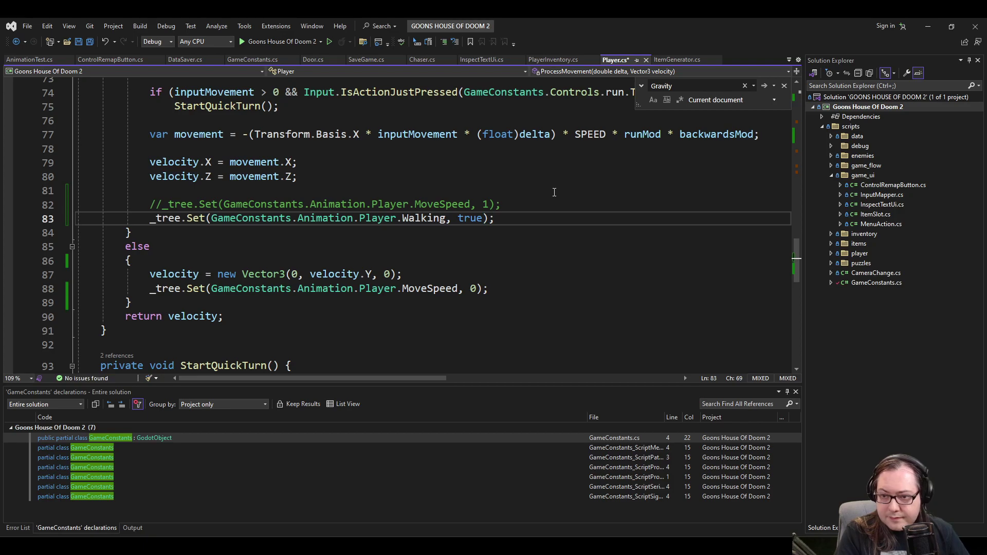
In the stopped branch, replace the MoveSpeed call with Walking set to false and Idle to true.
key("Down")
key("Down")
key("Down")
key("Down")
key("Home")
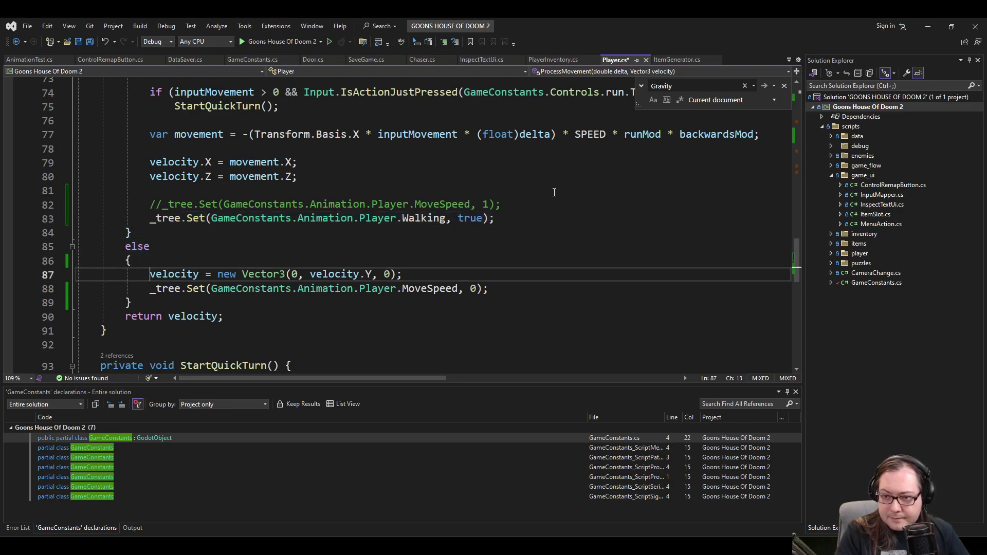
key("Down")
key("End")
key("shift+Home")
type("_tree.Set(GameConstants.Animation.Player.Walking, true);")
key("Left")
key("Left")
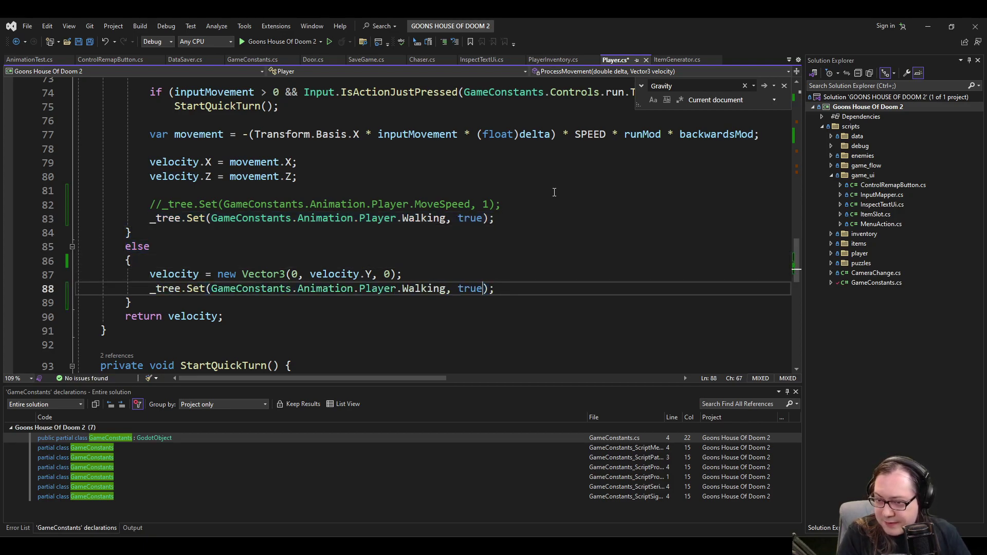
key("BackSpace")
key("BackSpace")
key("BackSpace")
key("BackSpace")
type("false")
key("End")
key("Return")
type("_tree.Set(GameConstants.Animation.Player.Walking, true);")
key("Left")
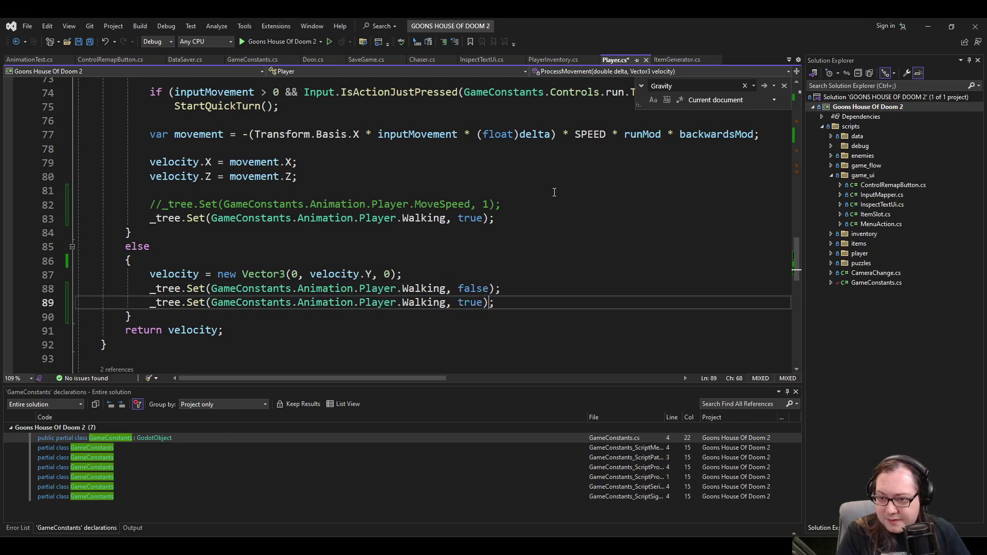
key("ctrl+Left")
key("ctrl+Left")
key("ctrl+Left")
key("ctrl+Left")
key("ctrl+shift+Right")
key("Delete")
key("ctrl+space")
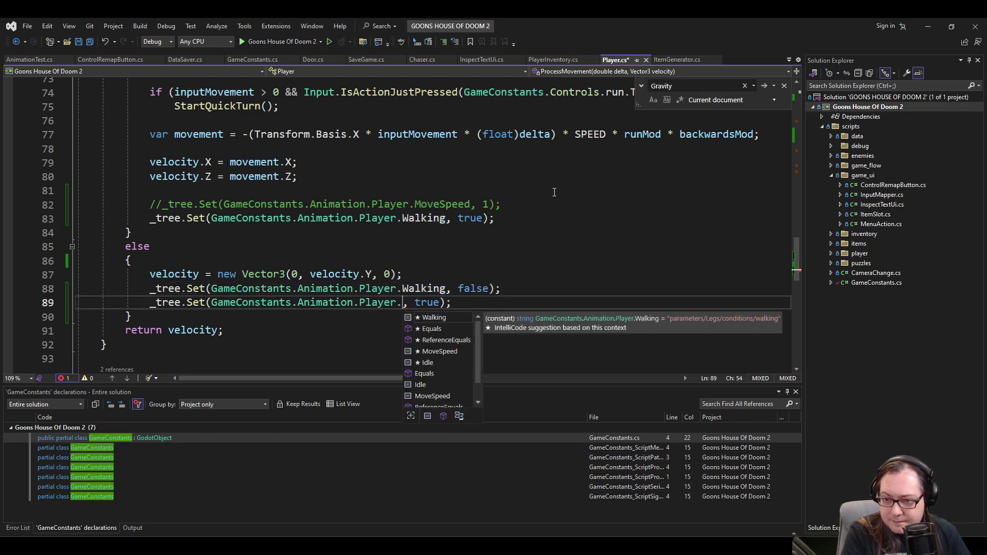
type("Id")
key("Tab")
In the moving branch, add an Idle false call above Walking true, then save Player.cs.
key("Up")
key("End")
key("shift+Home")
key("ctrl+c")
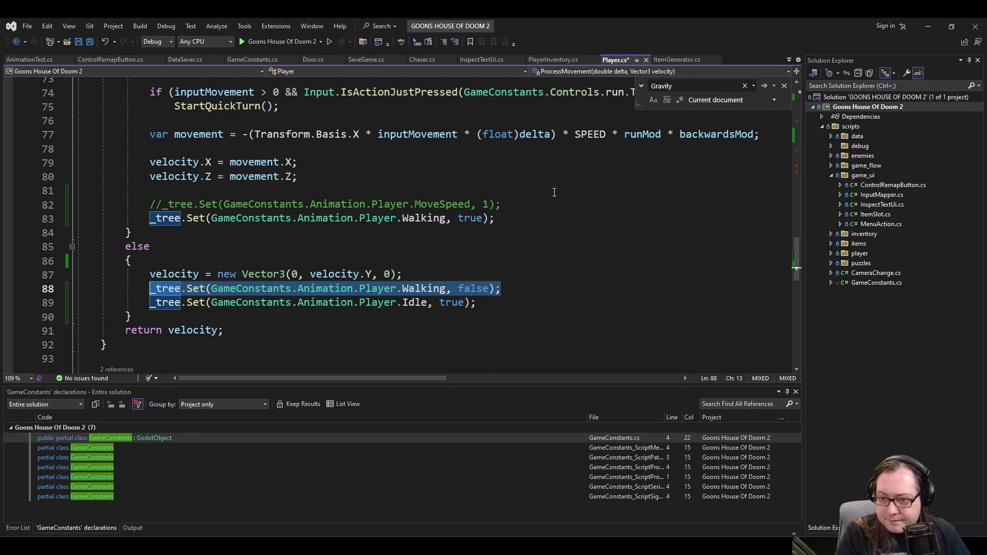
key("Up")
key("Up")
key("Up")
key("Up")
key("Up")
key("End")
key("Return")
key("Up")
key("Up")
key("Down")
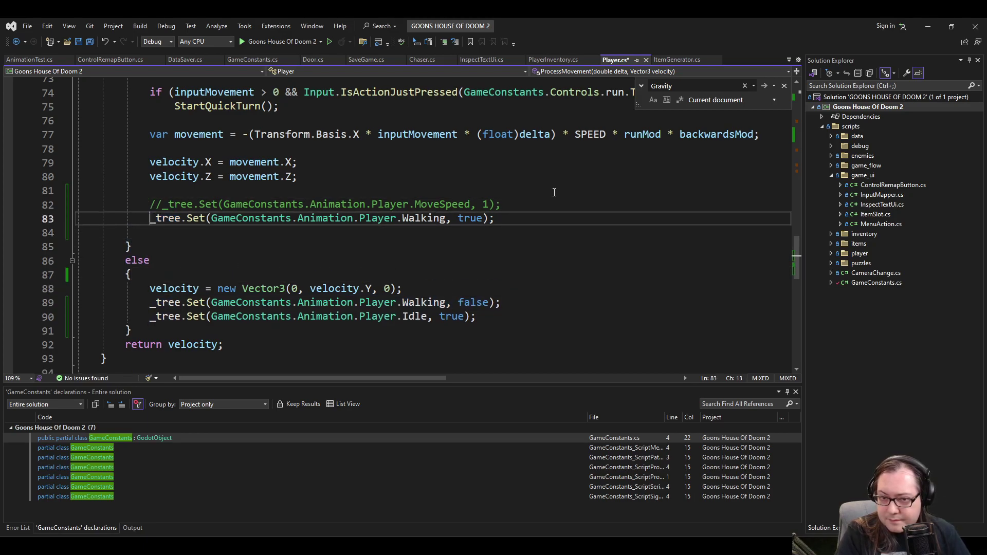
key("End")
key("Delete")
key("Return")
key("BackSpace")
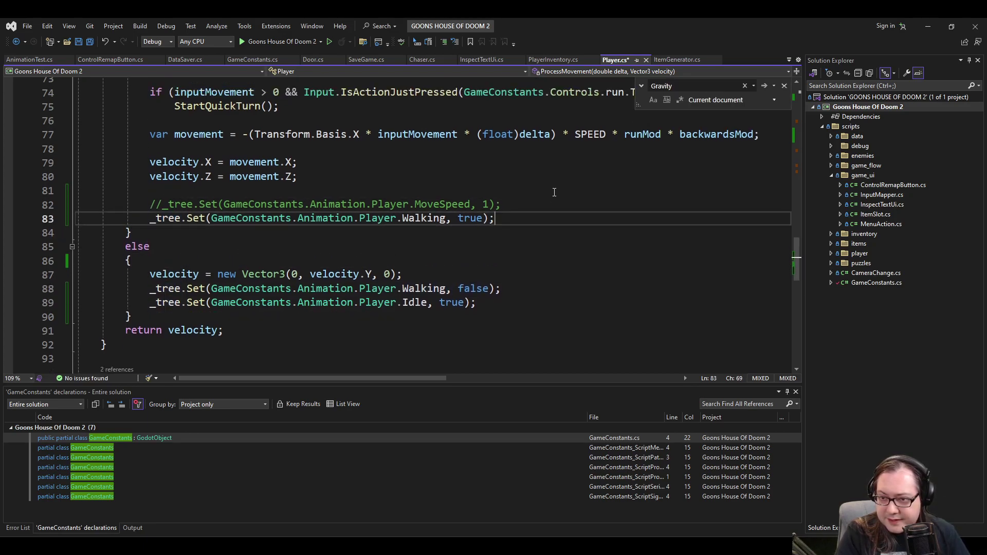
key("Up")
key("End")
key("Return")
key("ctrl+v")
key("Left")
key("Left")
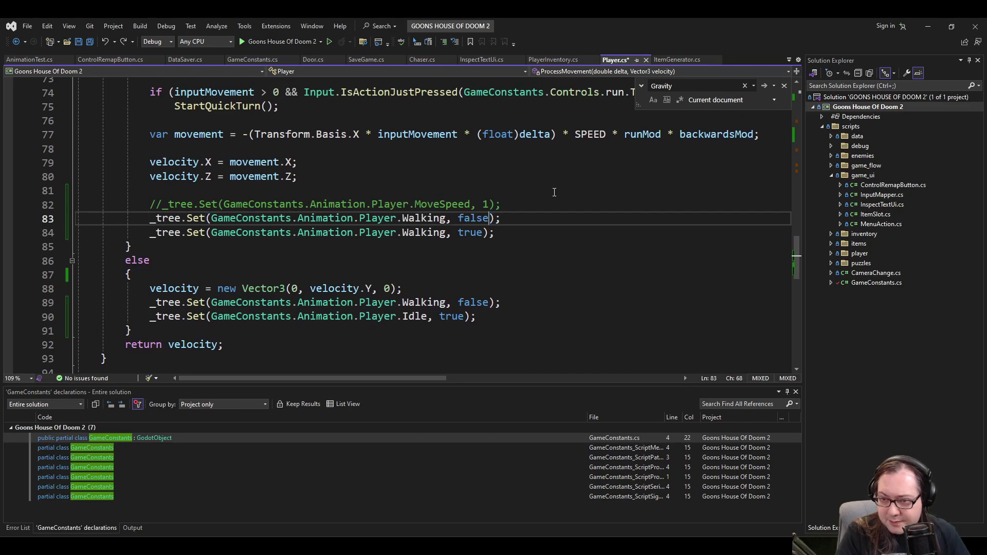
key("ctrl+Left")
key("ctrl+Left")
key("ctrl+Left")
key("ctrl+shift+Right")
type("Idl")
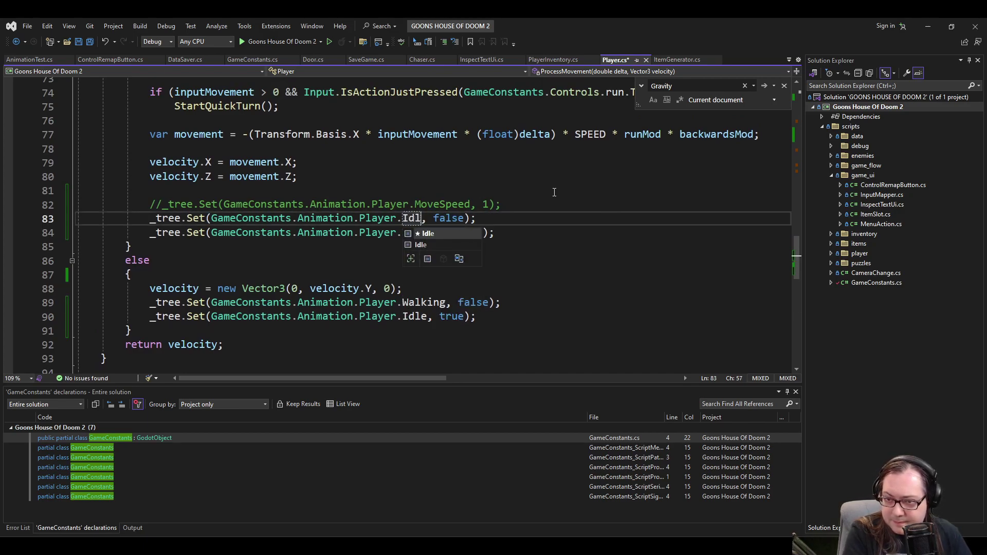
key("Tab")
key("Down")
key("End")
key("ctrl+s")
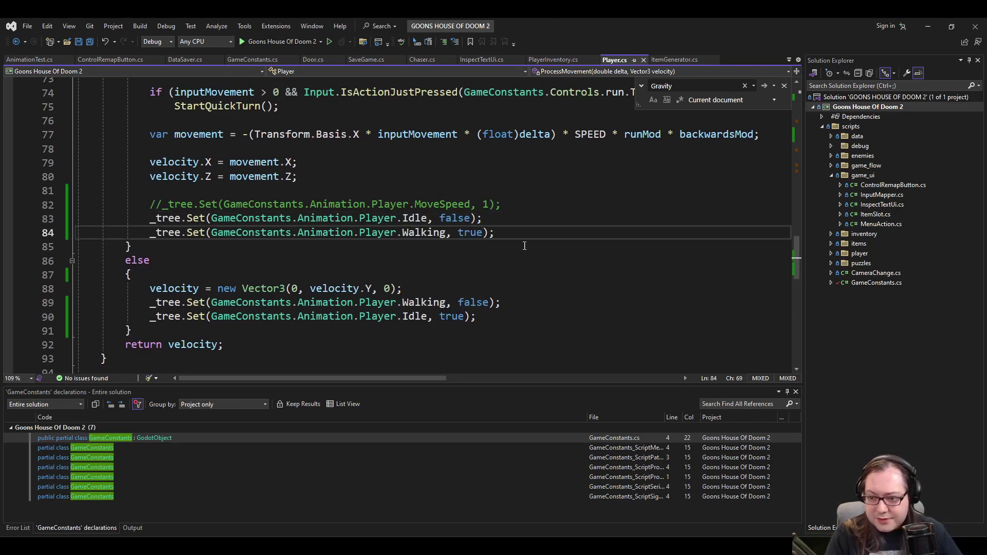
Run the game in Godot to test the idle and walk animations, then stop it.
key("alt+Tab")
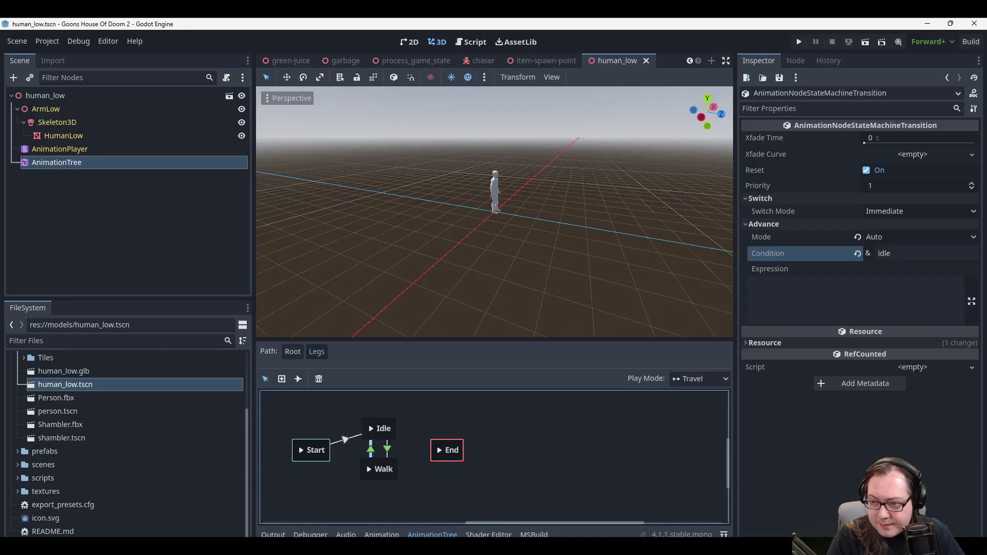
left_click(799, 42)
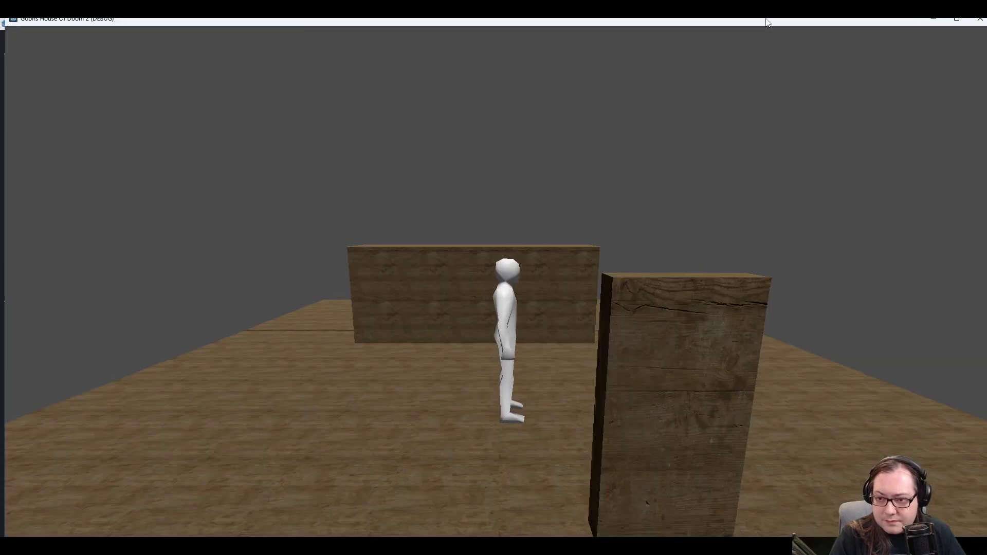
key("Escape")
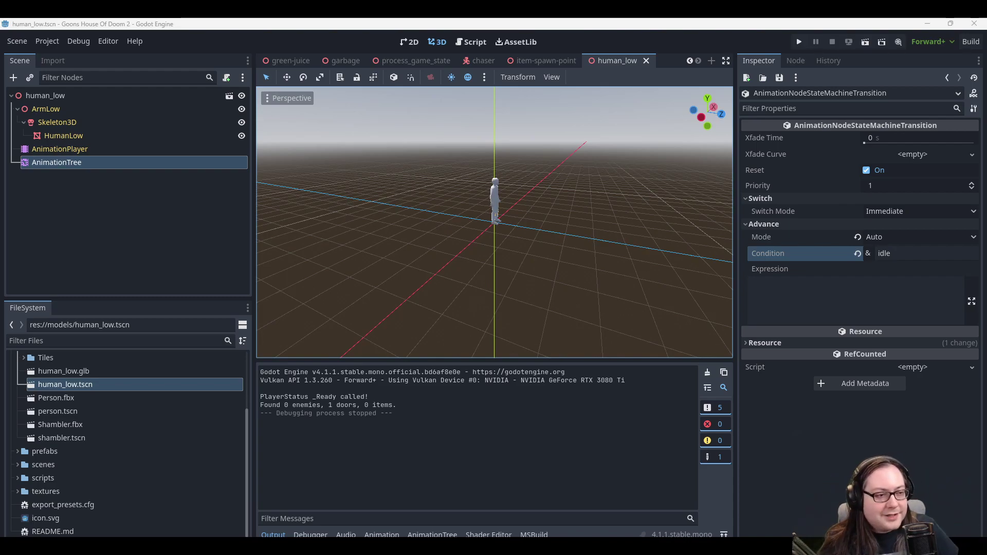
Open the AnimationTree graph and go from the Root blend tree into the Legs state machine.
left_click(58, 161)
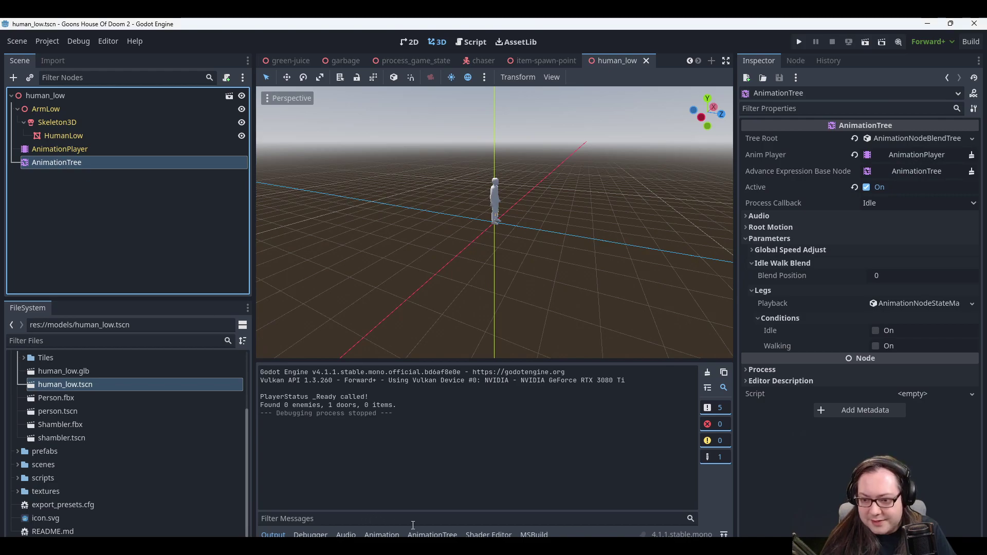
left_click(432, 498)
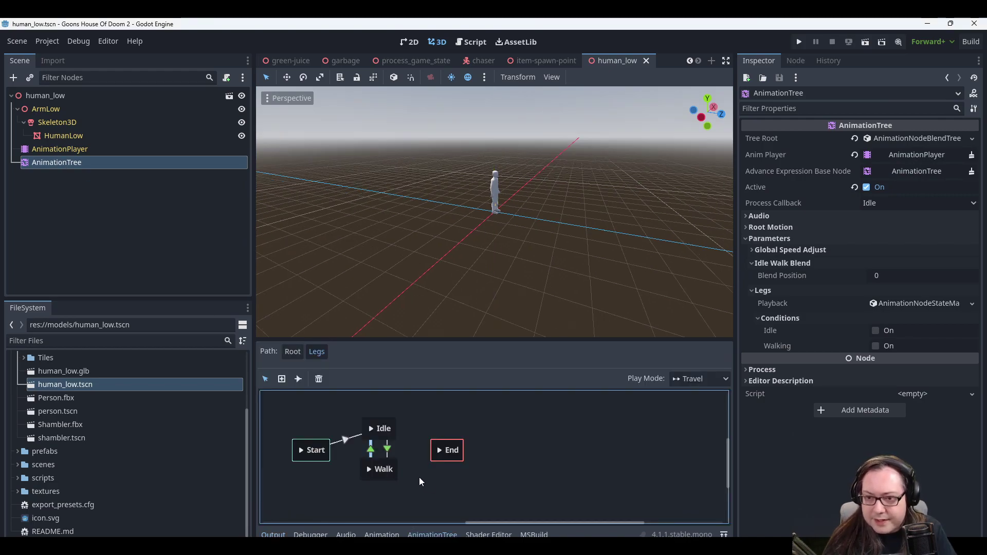
left_click(292, 351)
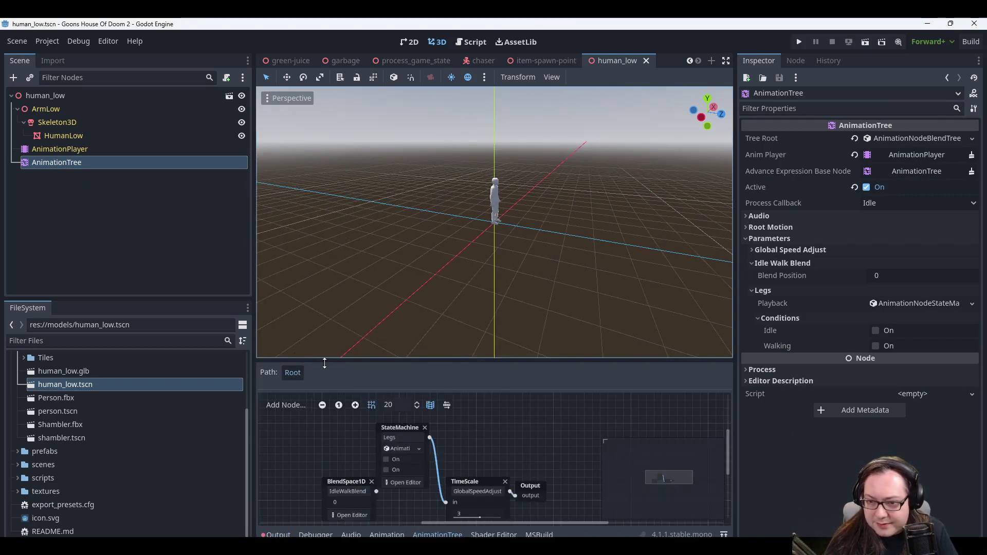
middle_click_drag(498, 468, 452, 475)
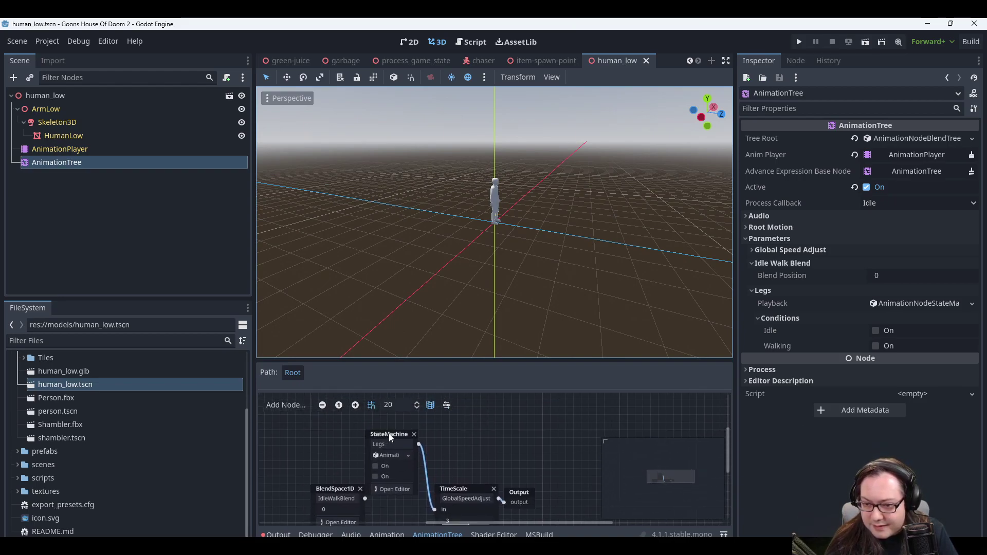
left_click_drag(390, 437, 398, 442)
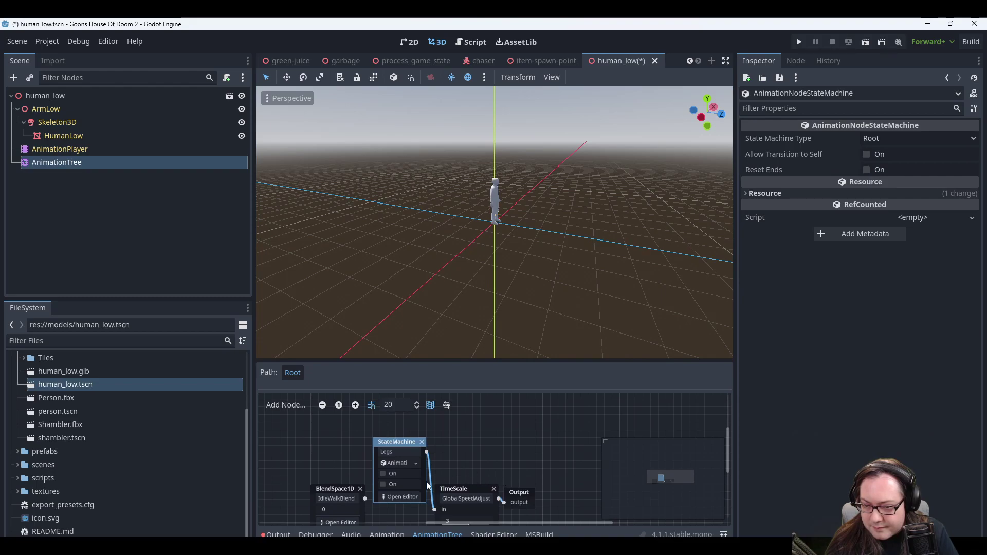
left_click(402, 497)
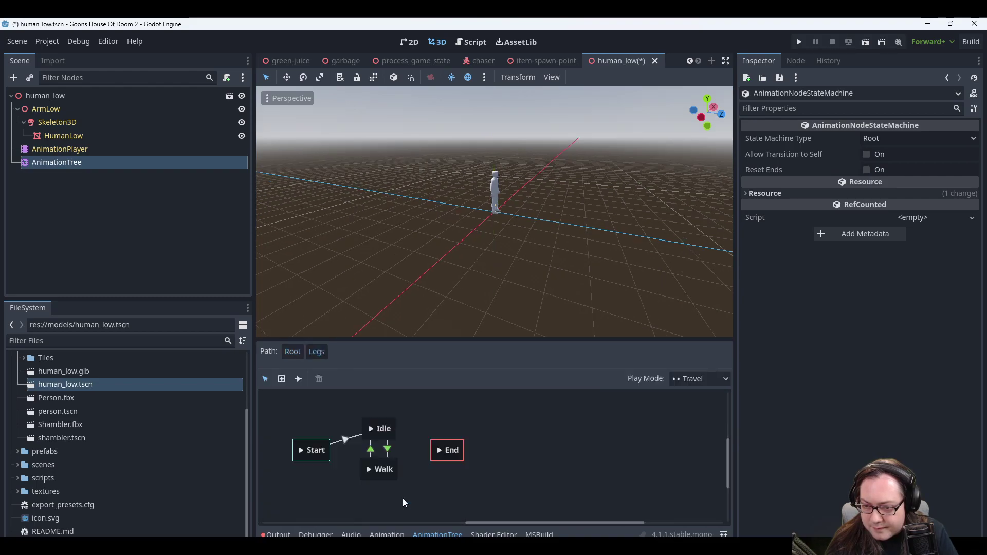
Inspect the Idle, Walk, End and Start states and keep Start→Idle's advance mode Enabled.
left_click(371, 431)
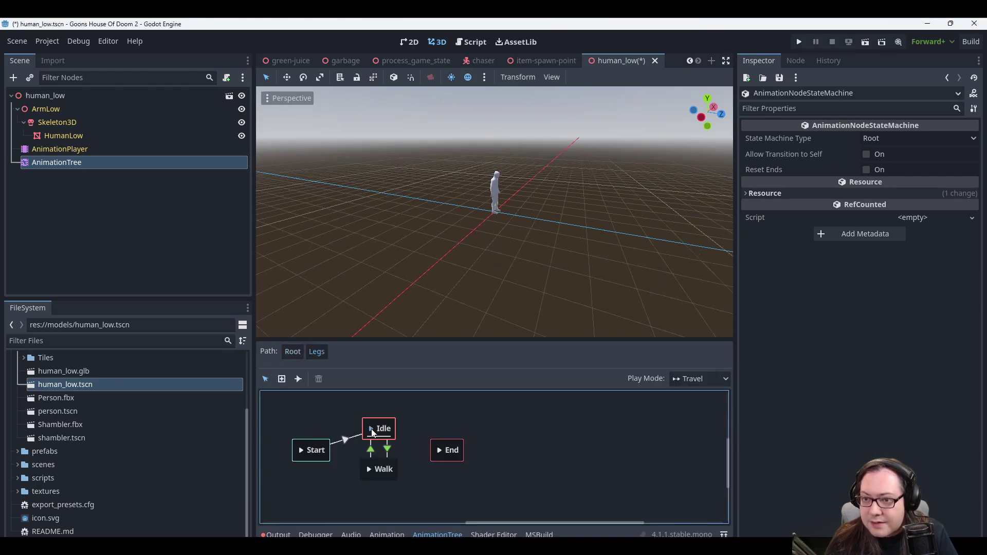
left_click(369, 472)
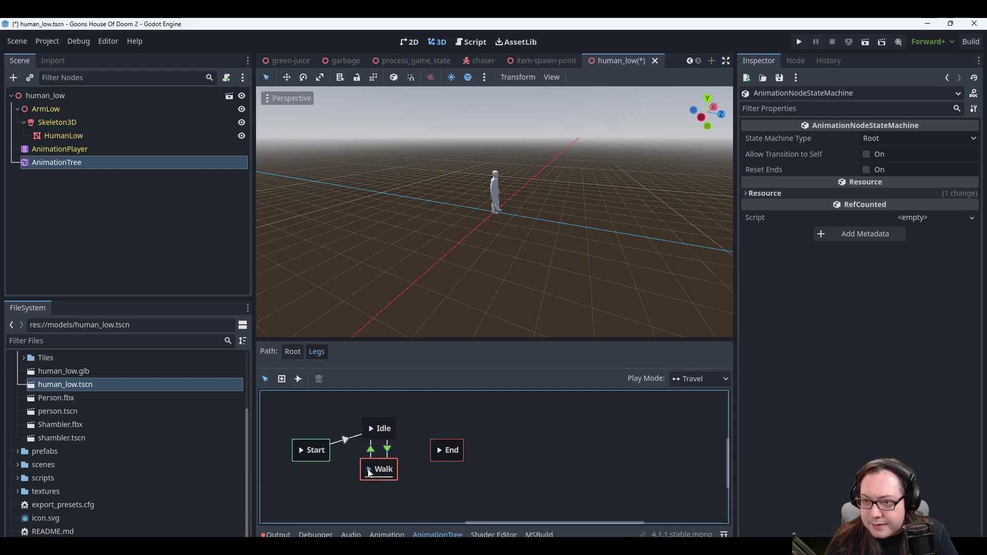
left_click(374, 433)
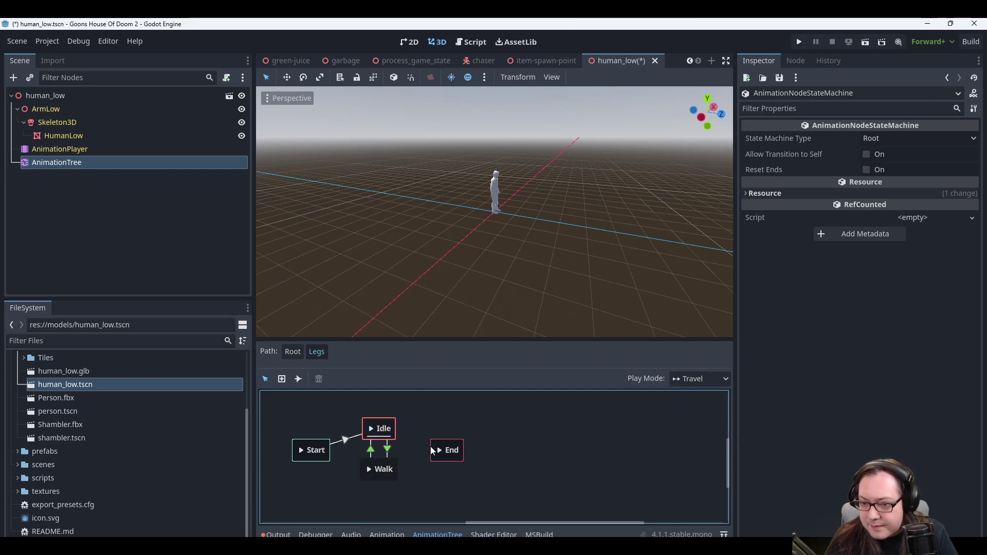
left_click(440, 455)
left_click(303, 453)
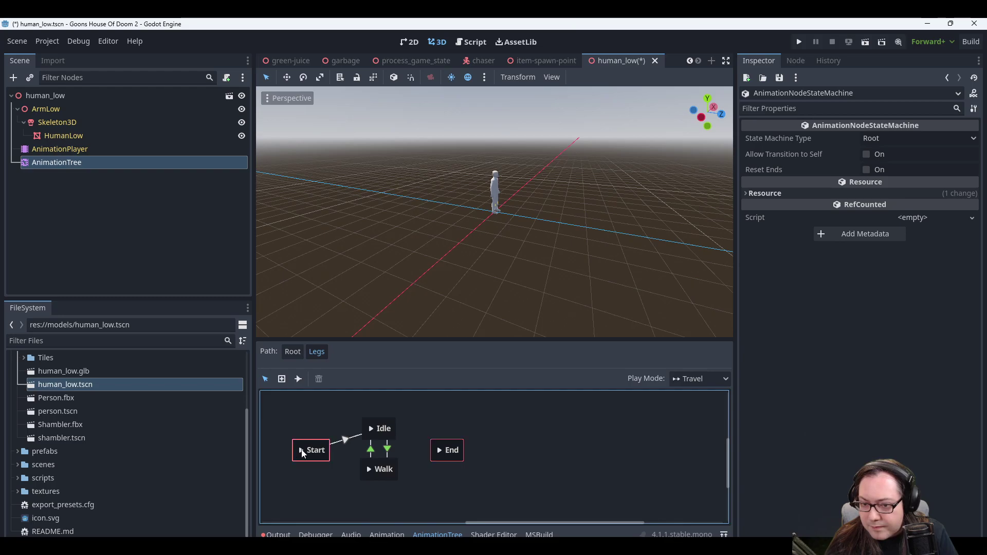
left_click(345, 440)
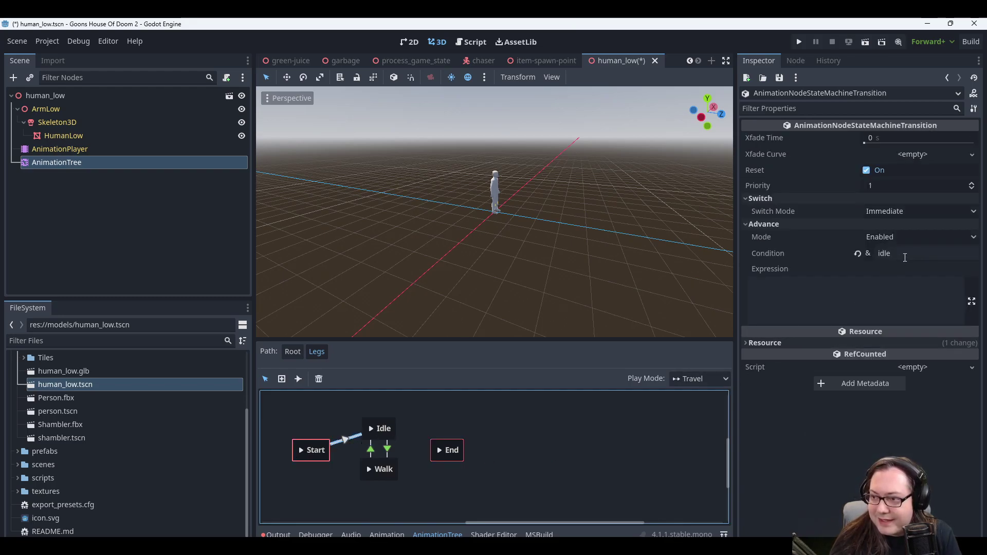
left_click(927, 240)
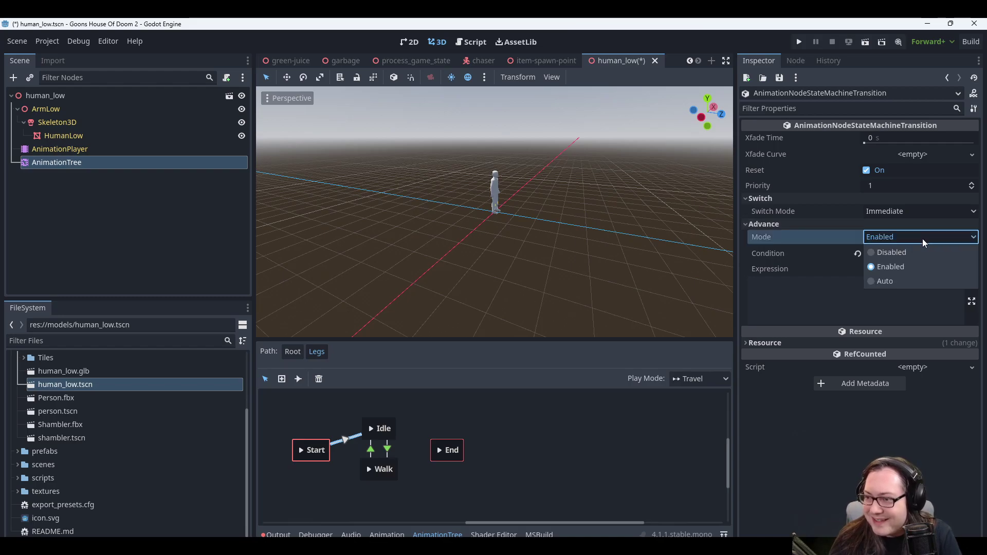
left_click(928, 240)
double_click(383, 428)
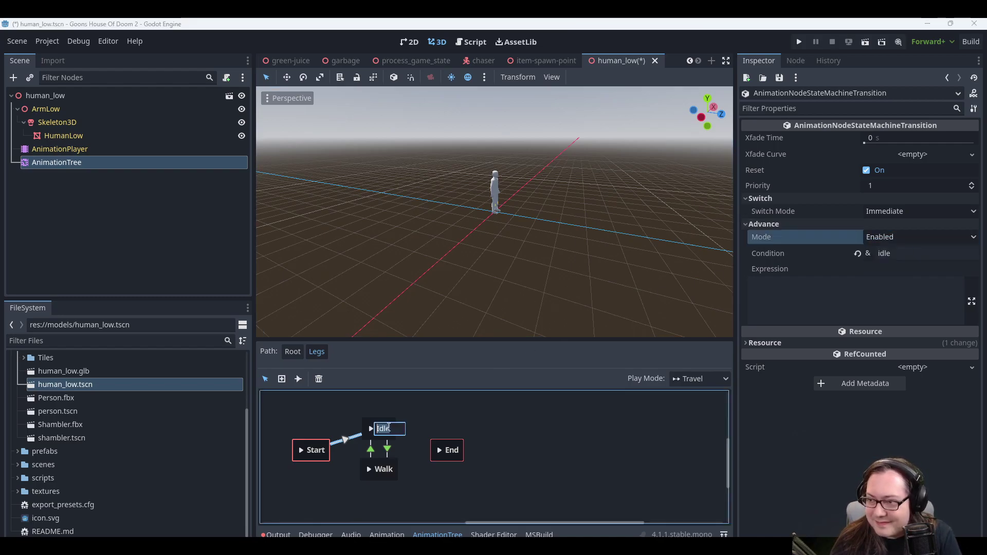
left_click(362, 435)
Review the Idle→Walk, Walk→Idle and Start→Idle transitions, toggling Start→Idle's Reset off and back on.
left_click(388, 450)
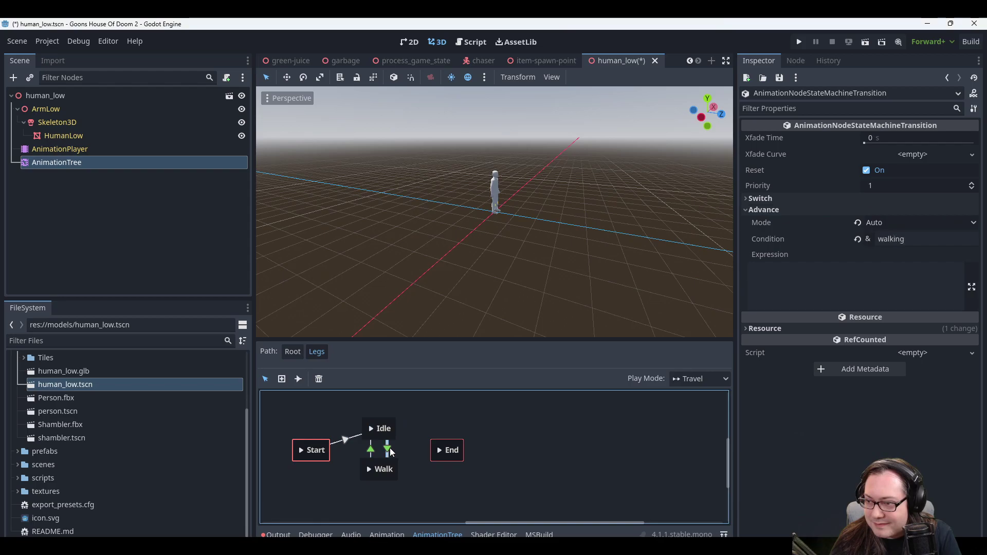
left_click(756, 198)
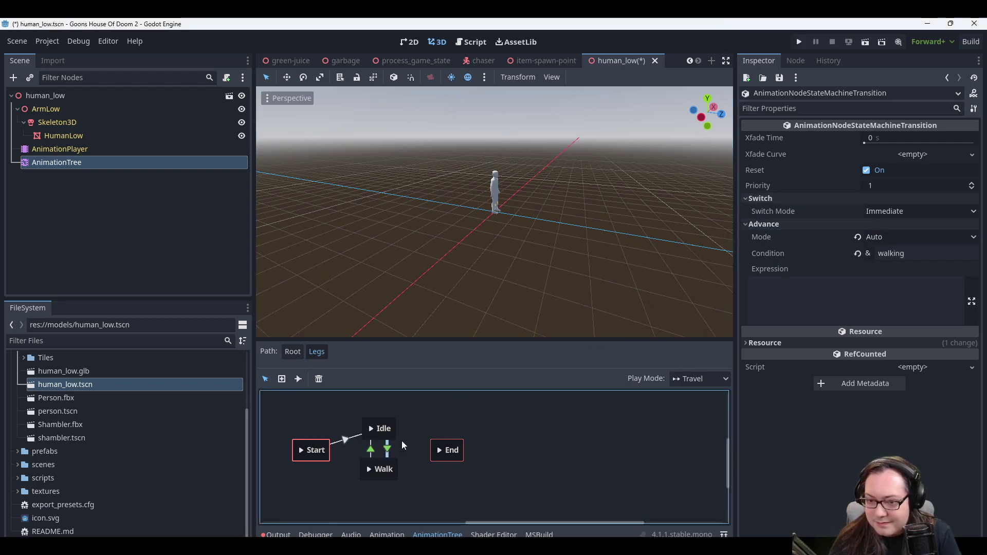
left_click(371, 450)
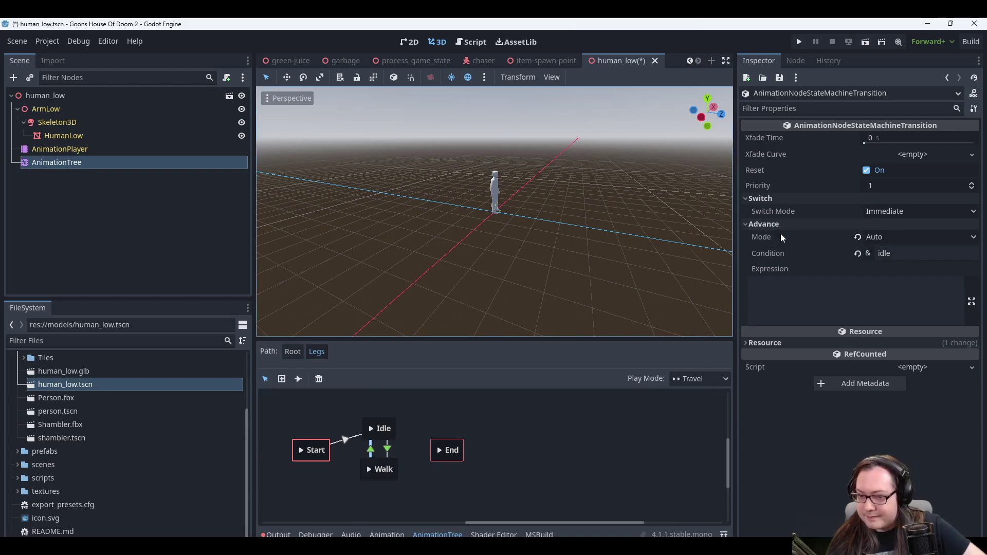
left_click(350, 437)
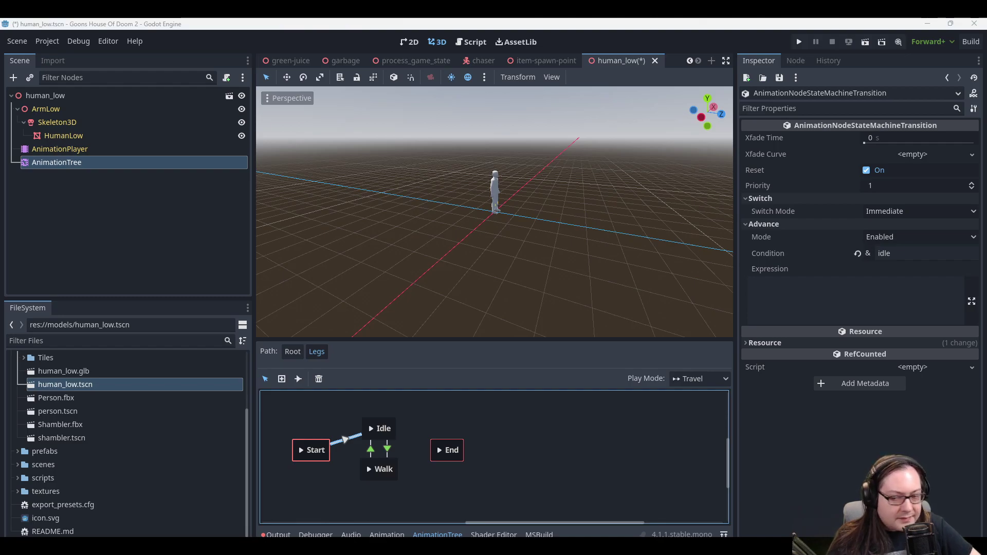
left_click(344, 442)
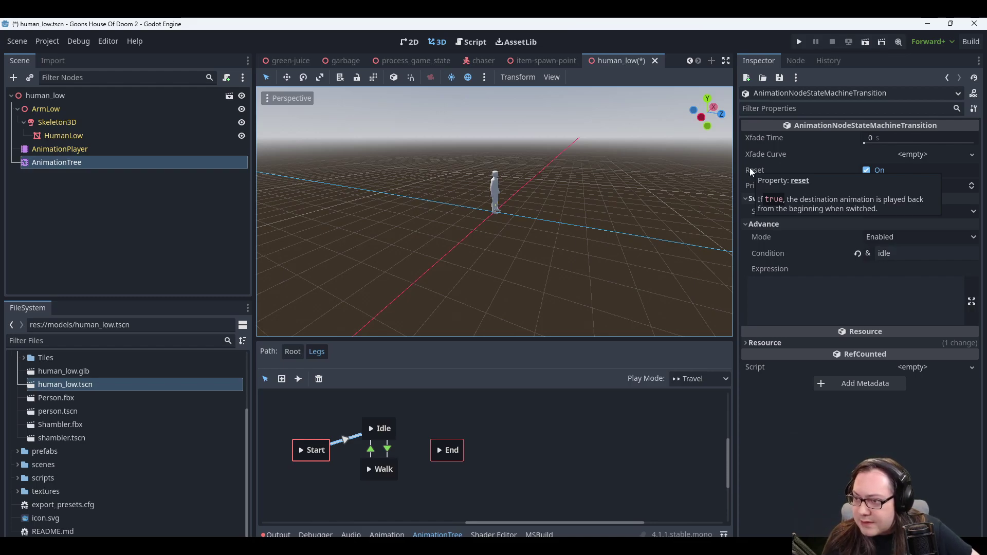
left_click(867, 170)
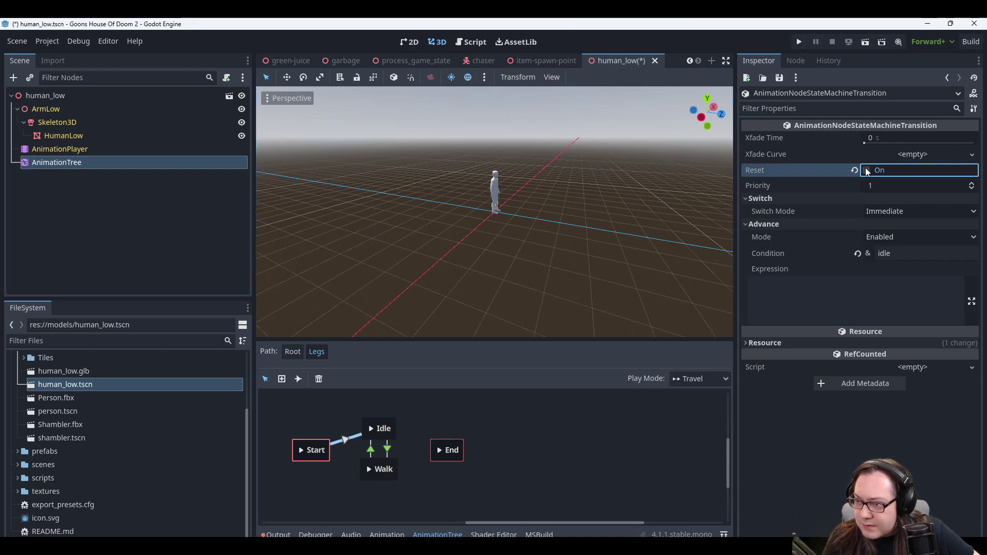
left_click(867, 170)
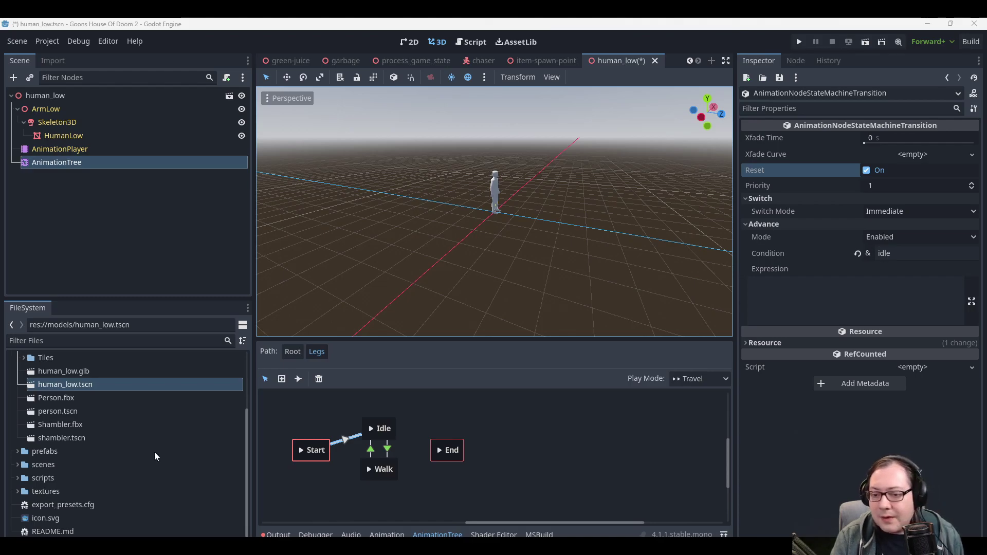
Keep Idle as the Idle state's animation and confirm the Walk state's name as Walk.
left_click(362, 450)
left_click(371, 432)
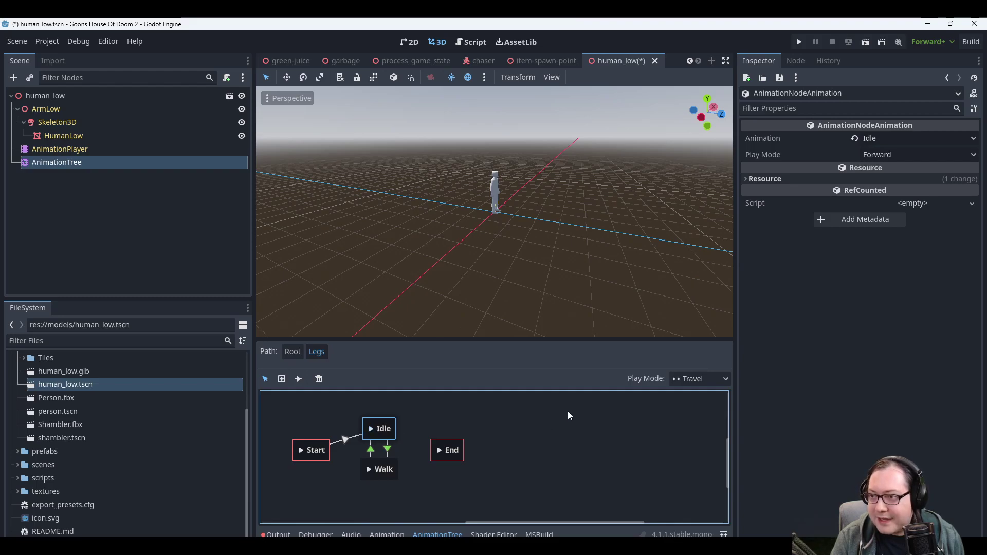
left_click(940, 139)
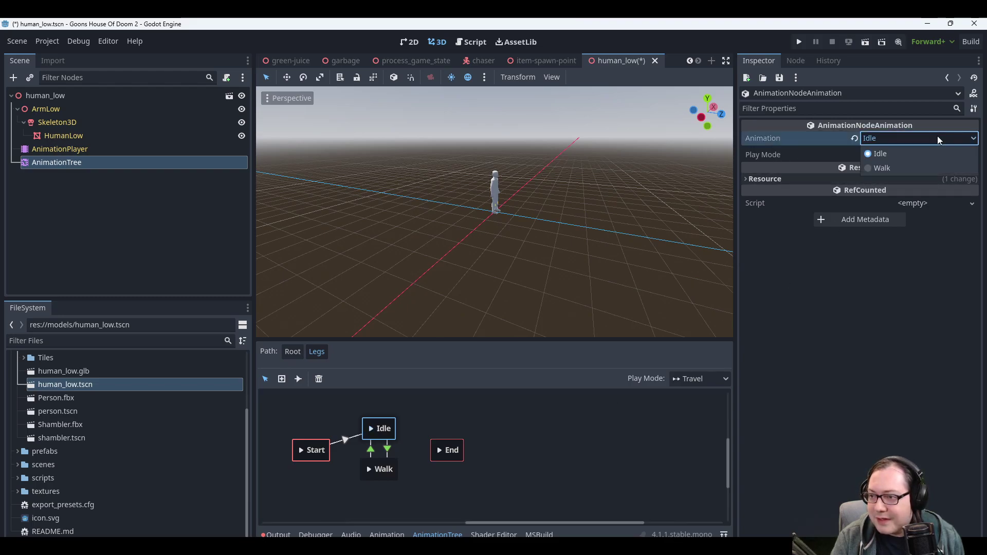
left_click(879, 152)
double_click(380, 469)
type("Walk")
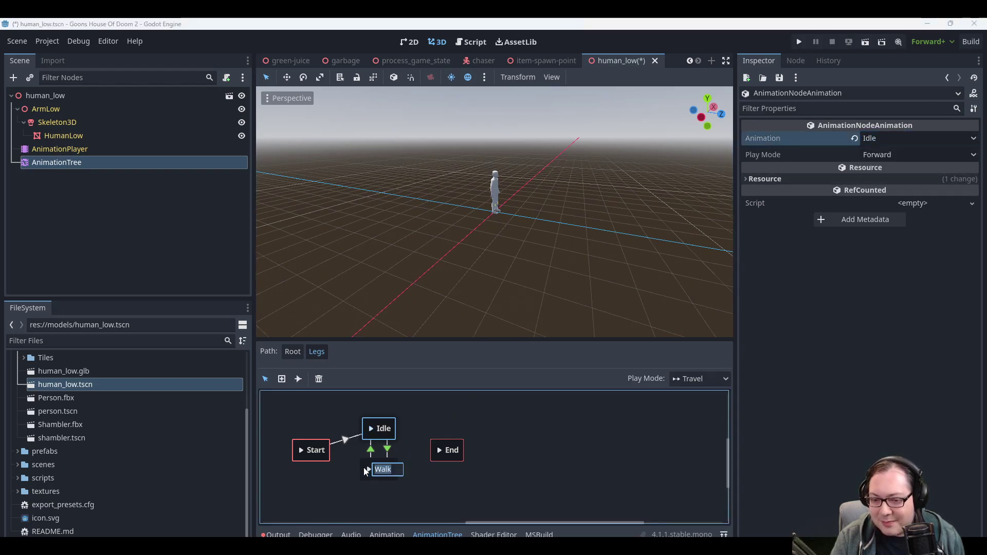
key("Return")
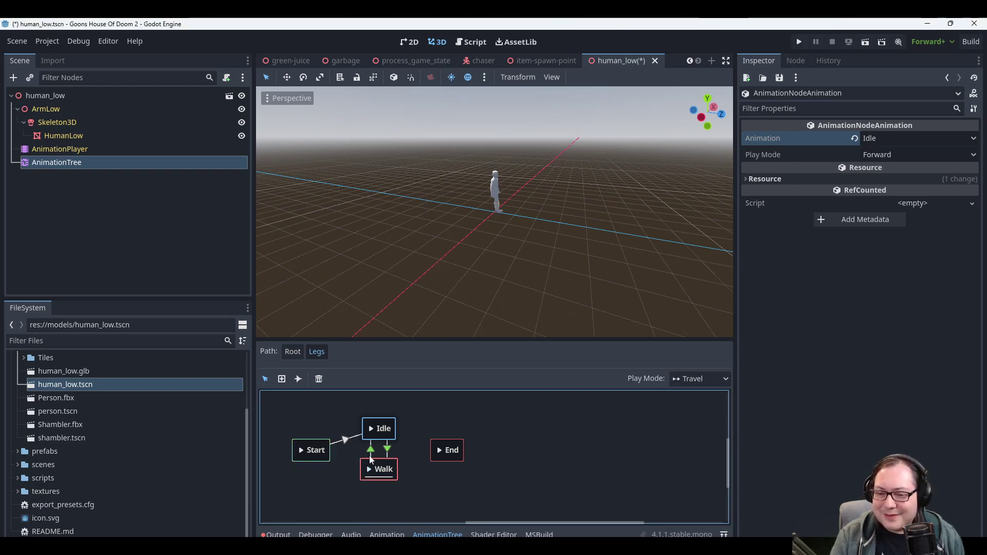
left_click(366, 467)
Keep the Travel play mode and select the Start→Idle transition with the Select tool.
left_click(299, 449)
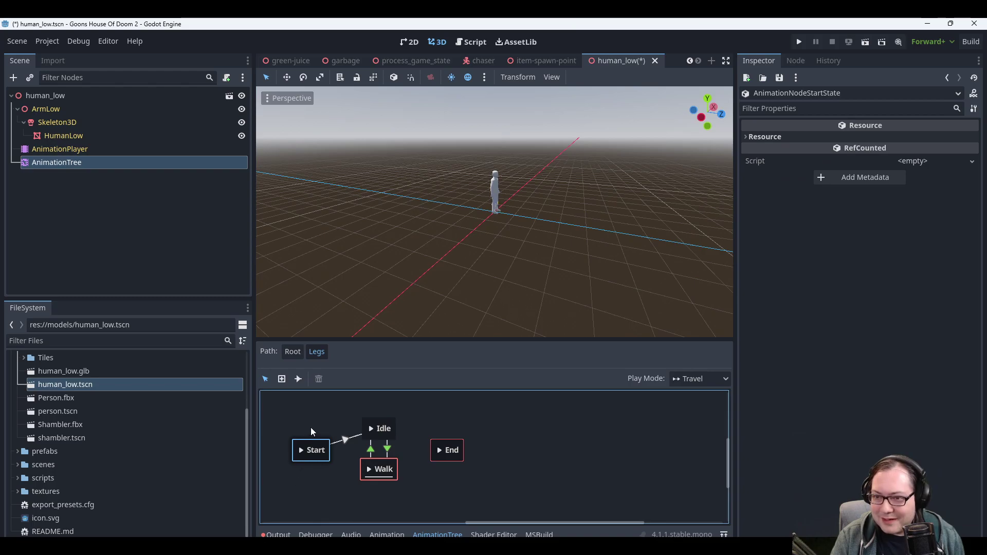
left_click(371, 468)
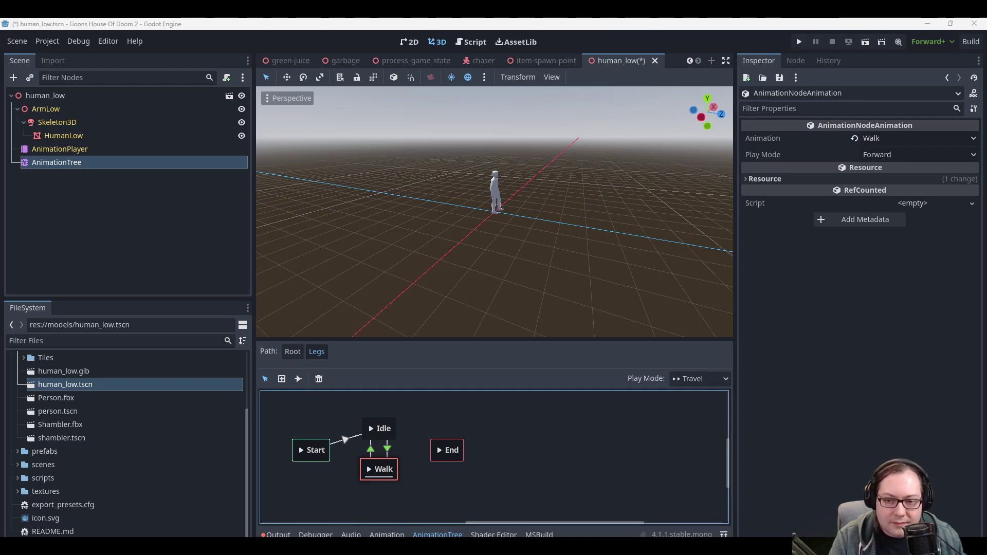
left_click(298, 381)
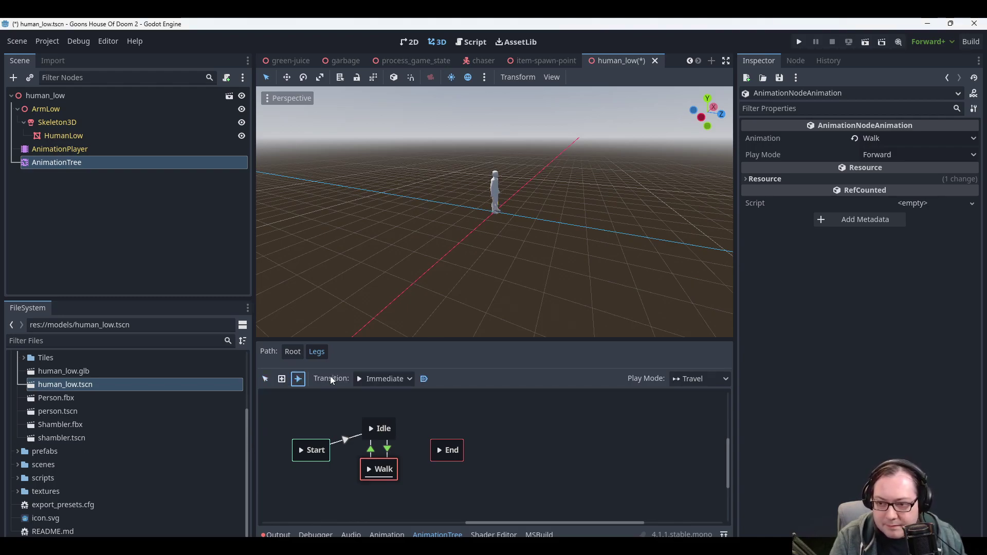
left_click(719, 379)
left_click(721, 383)
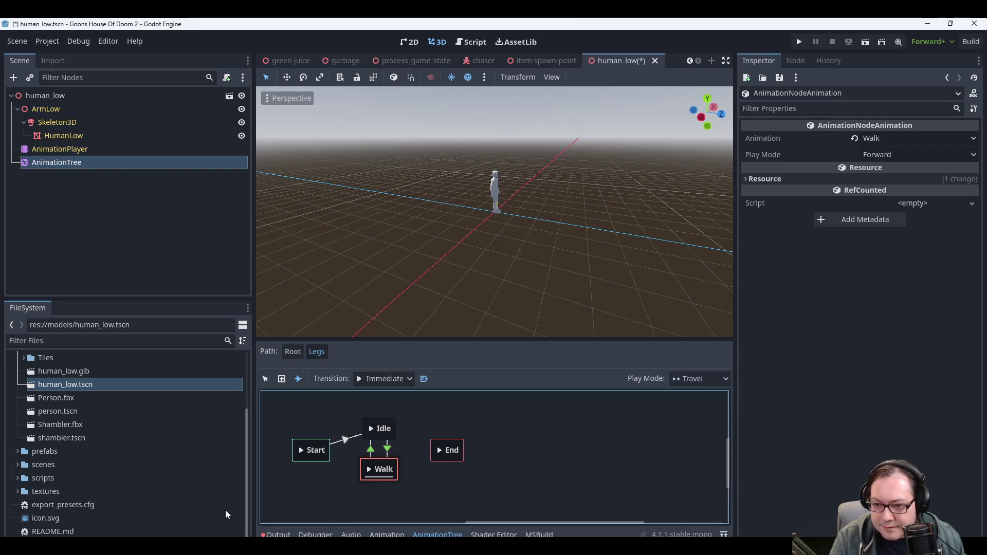
left_click(266, 379)
left_click(346, 439)
Delete the old Start→Idle transition and set the Legs play mode to Immediate.
key("Delete")
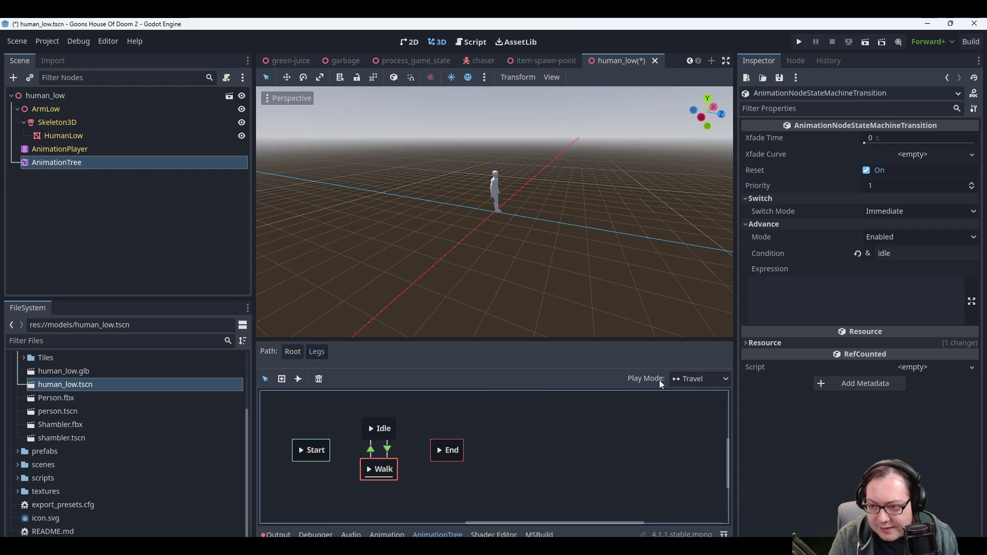
left_click(699, 379)
left_click(694, 408)
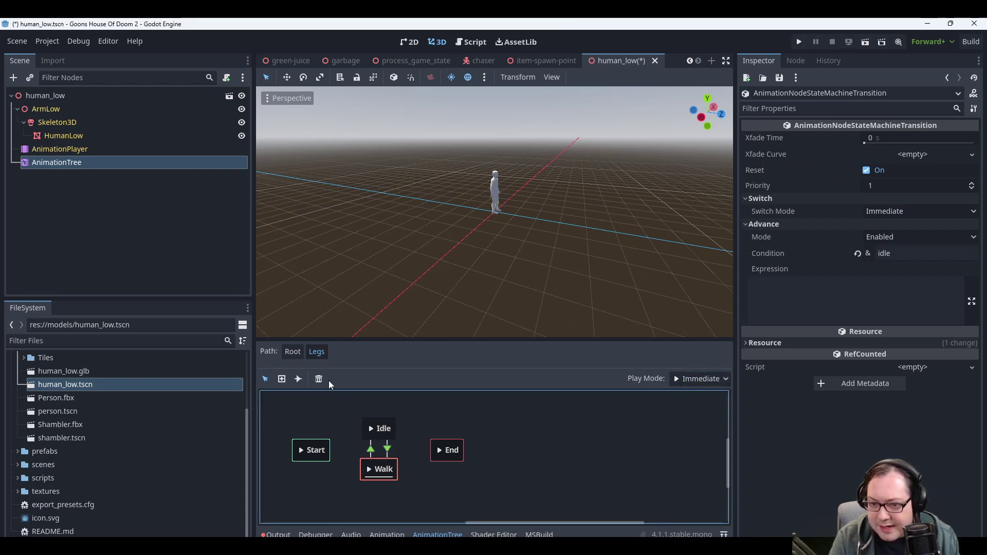
Draw a new Start→Idle transition, then save the scene and run the game.
left_click(298, 379)
left_click_drag(304, 456, 380, 431)
left_click(265, 379)
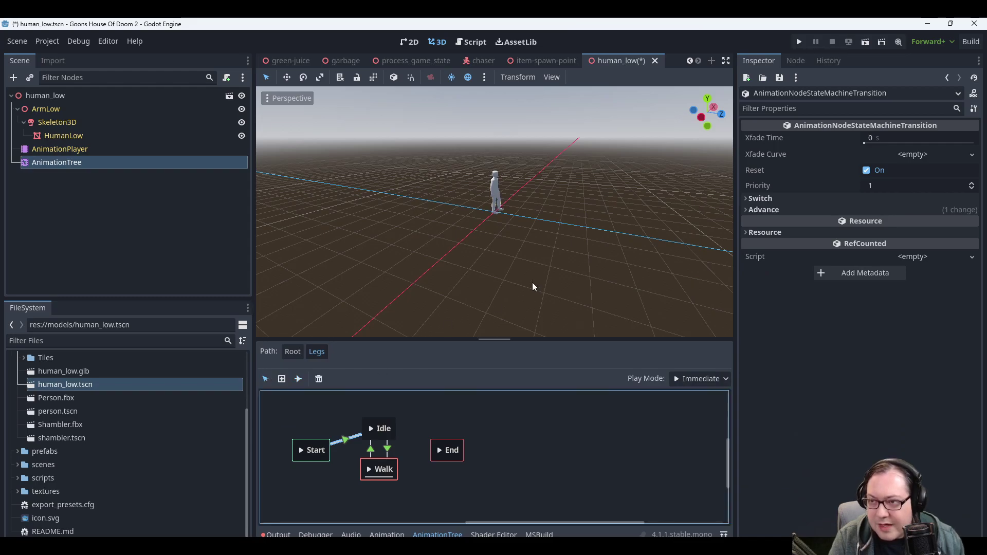
left_click(798, 43)
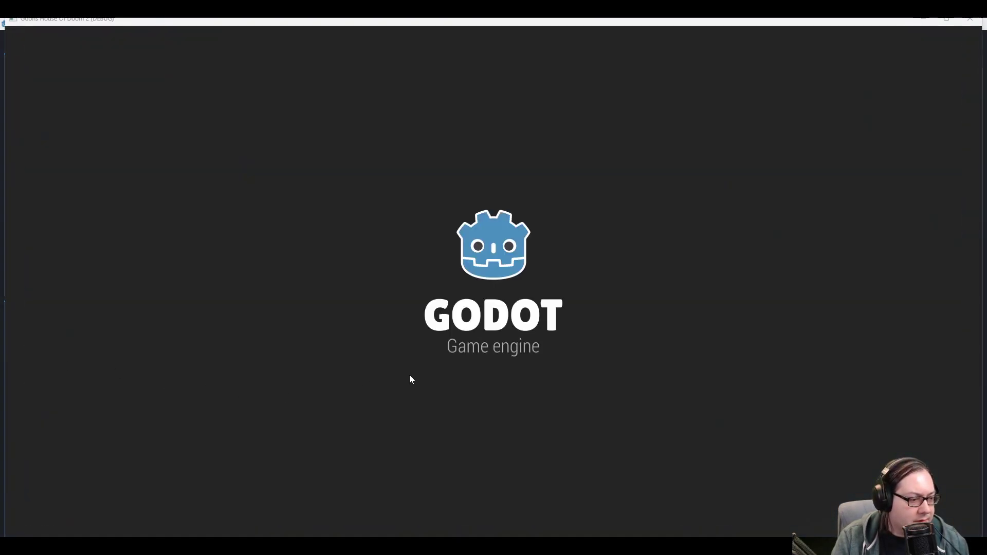
Walk the player left, right and behind the wall with the WASD keys.
key("a")
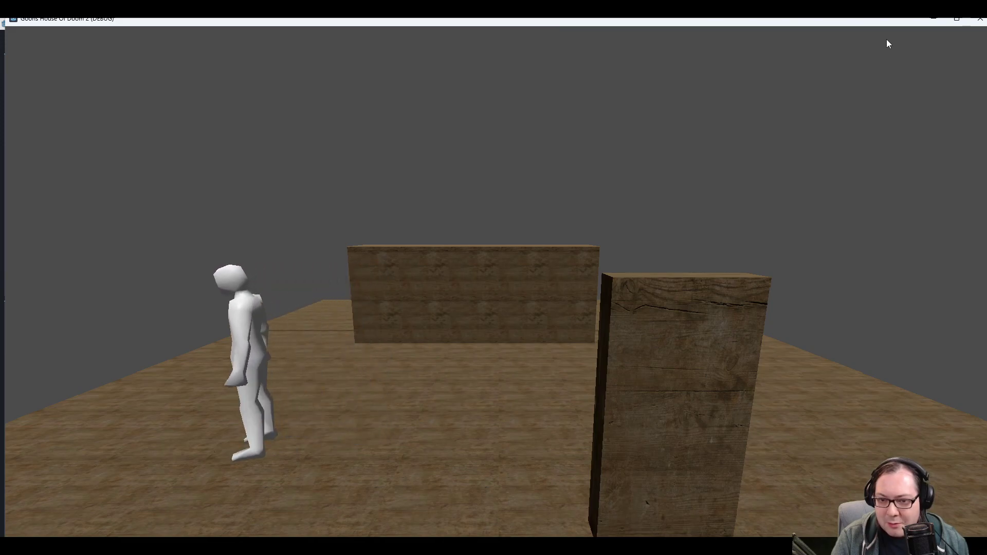
key("d")
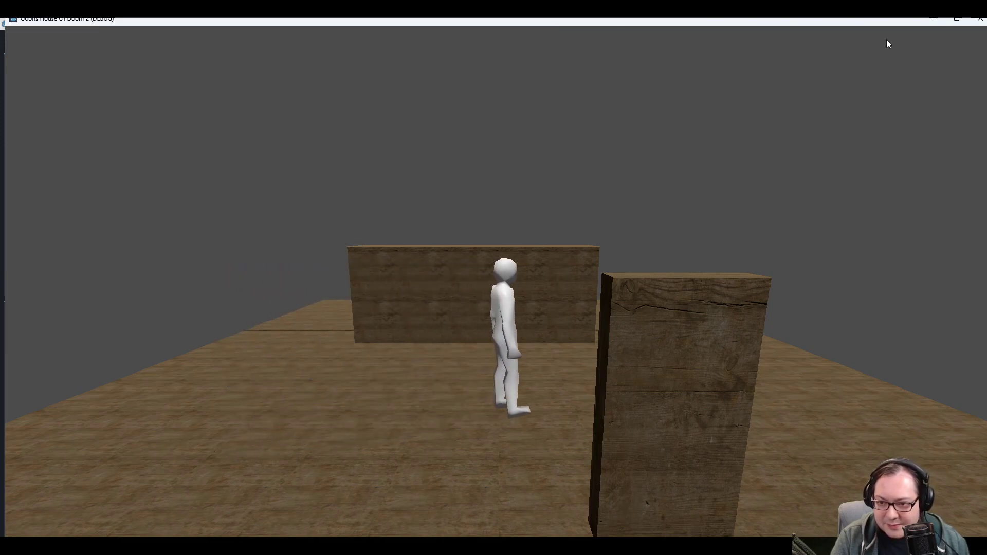
key("a")
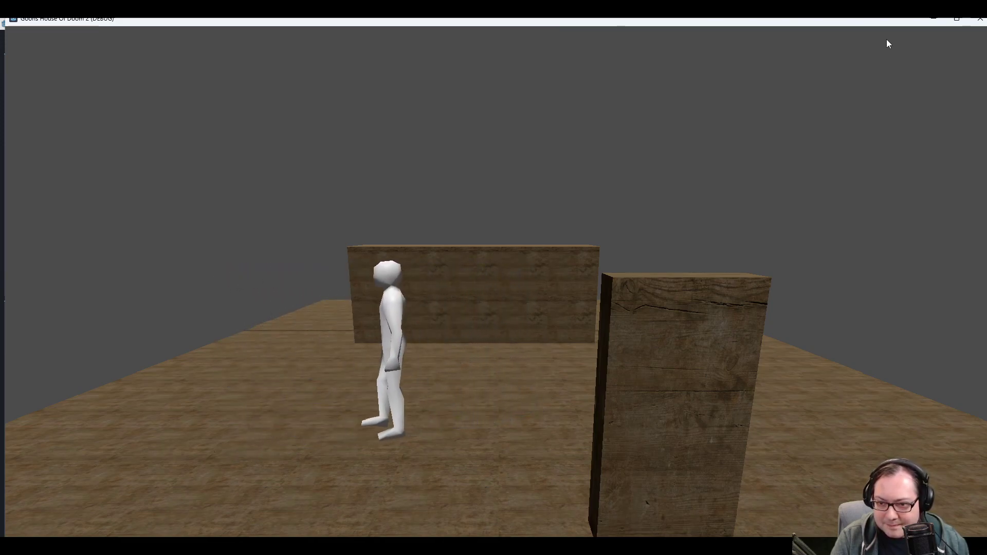
key("w")
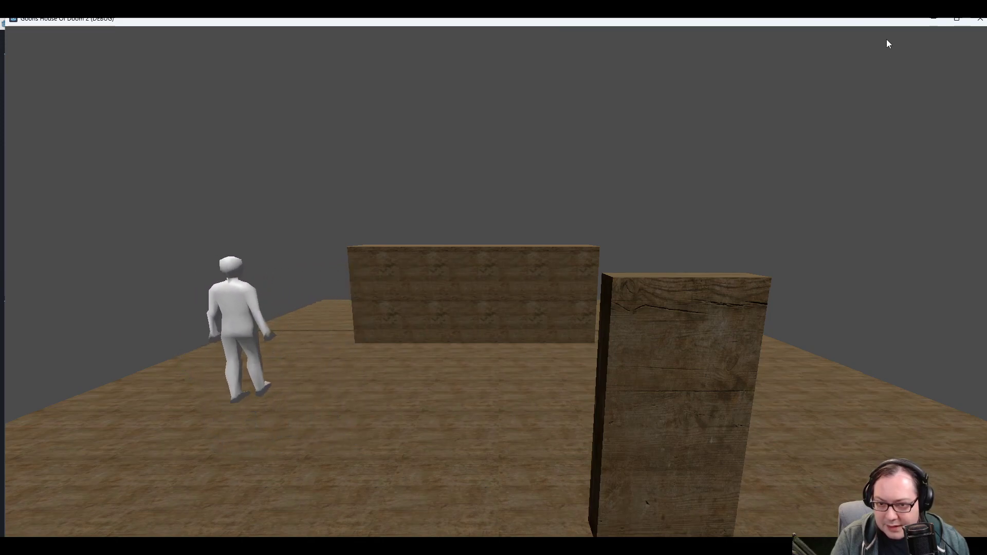
key("a")
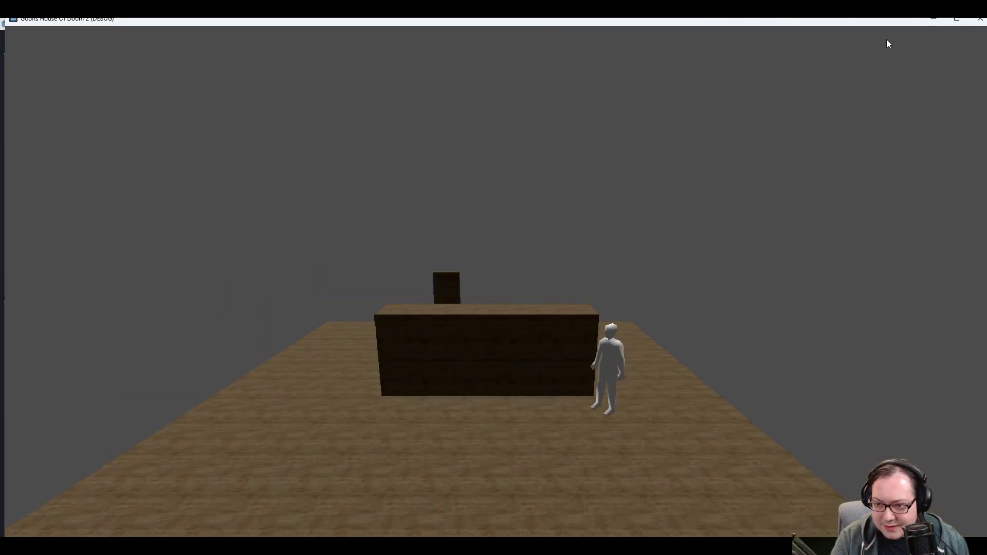
key("w")
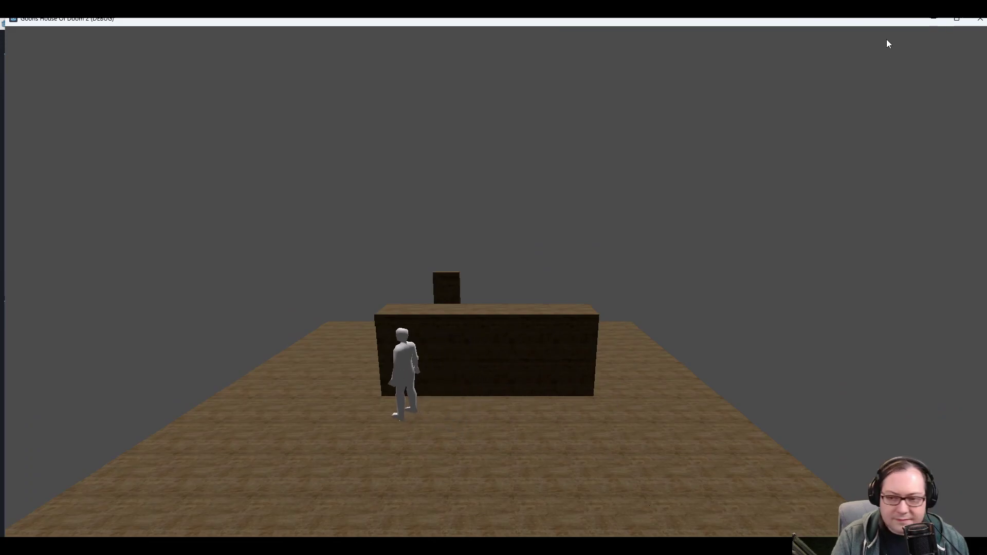
key("w")
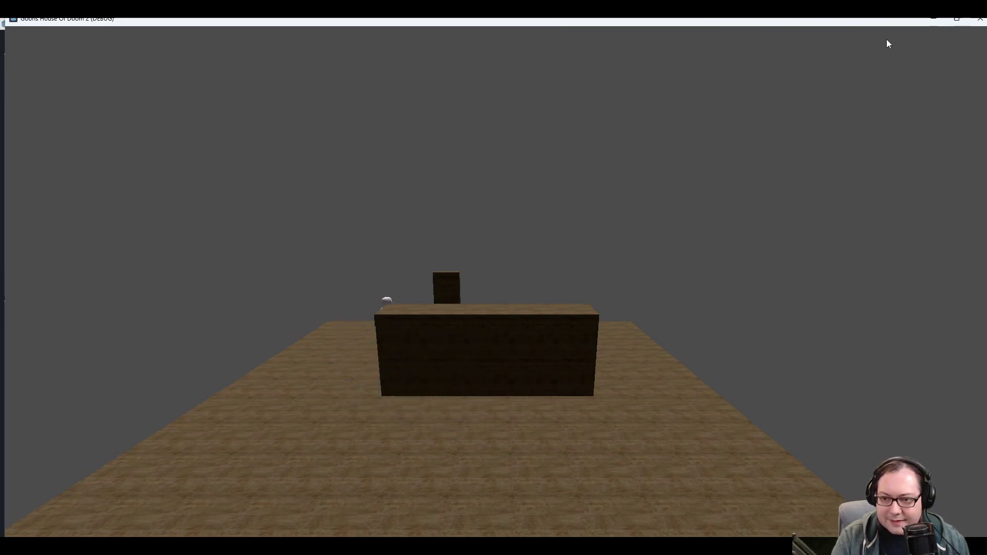
key("d")
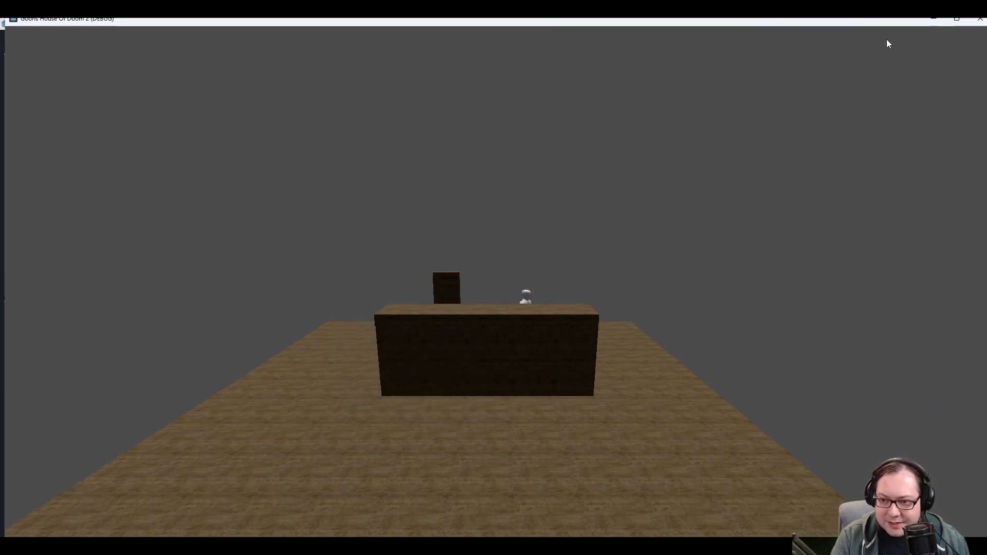
key("d")
key("s")
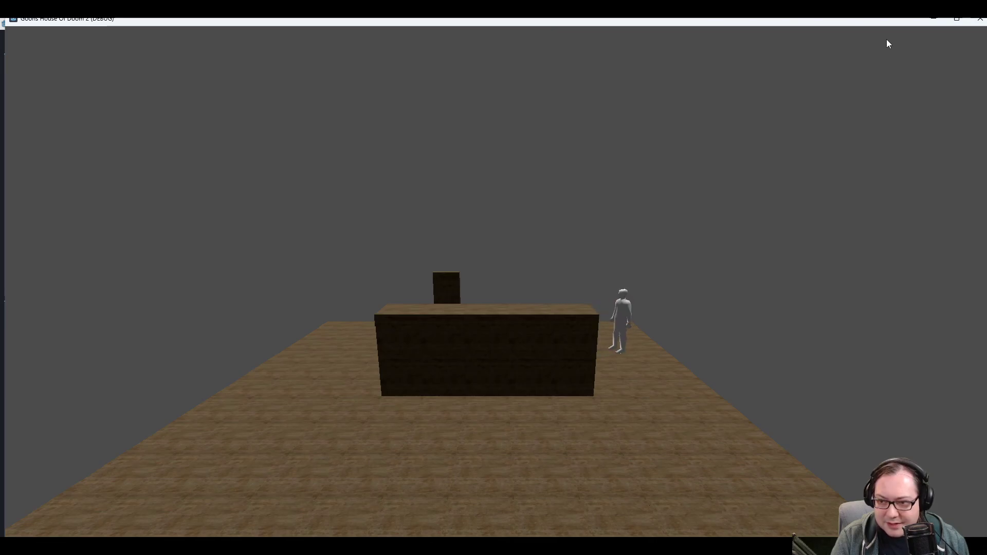
key("w")
key("a")
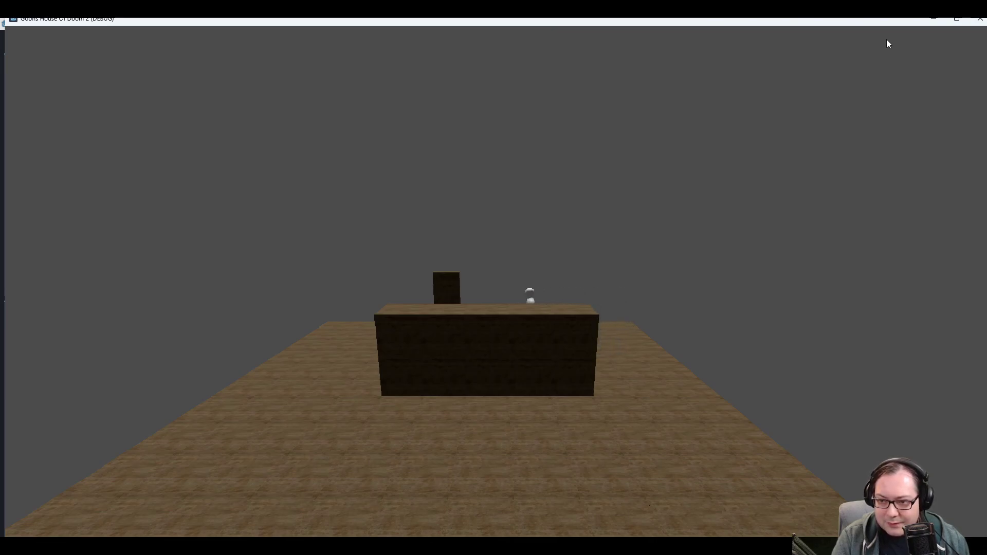
Walk the player past the wall, toward the camera, behind the box and past the red stairs.
key("a")
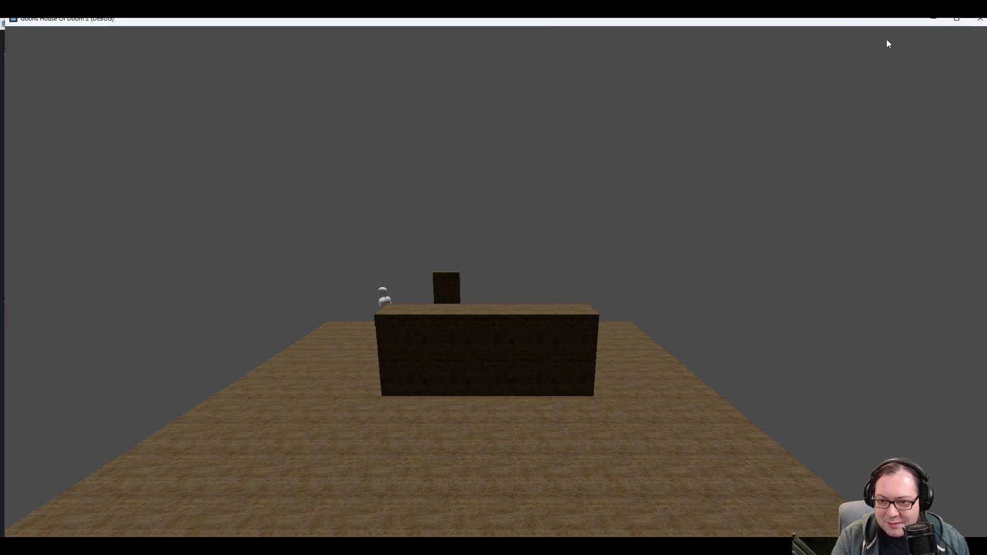
key("s")
key("a")
key("s")
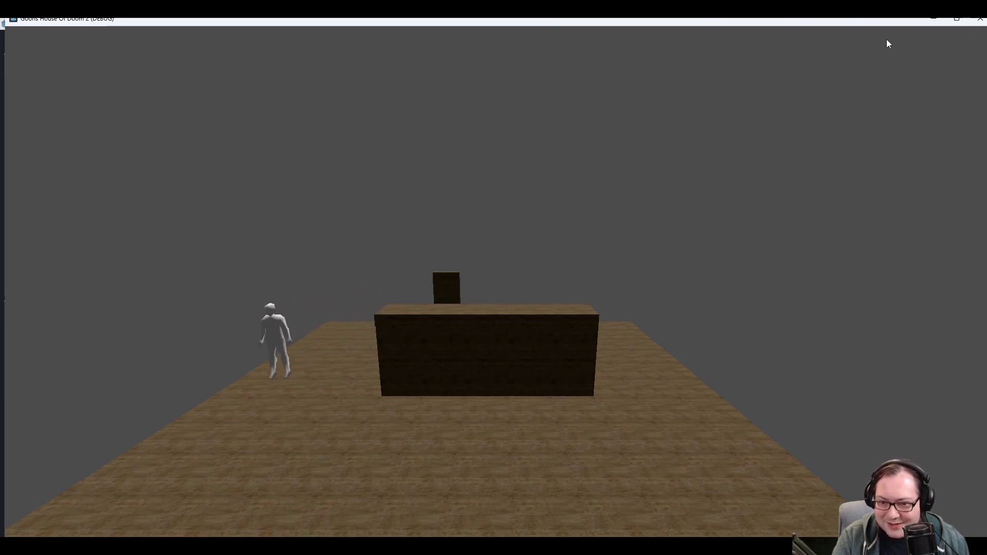
key("a")
key("s")
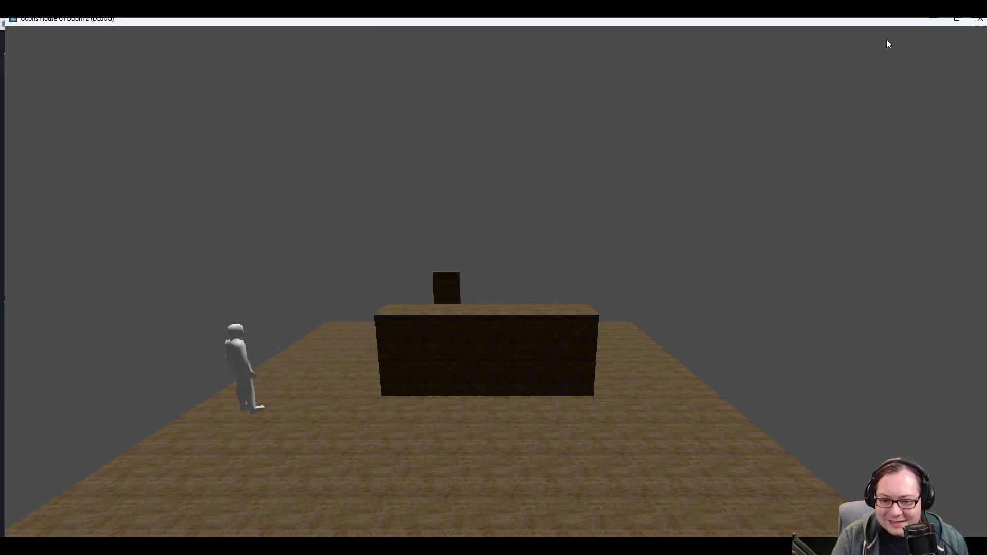
key("s")
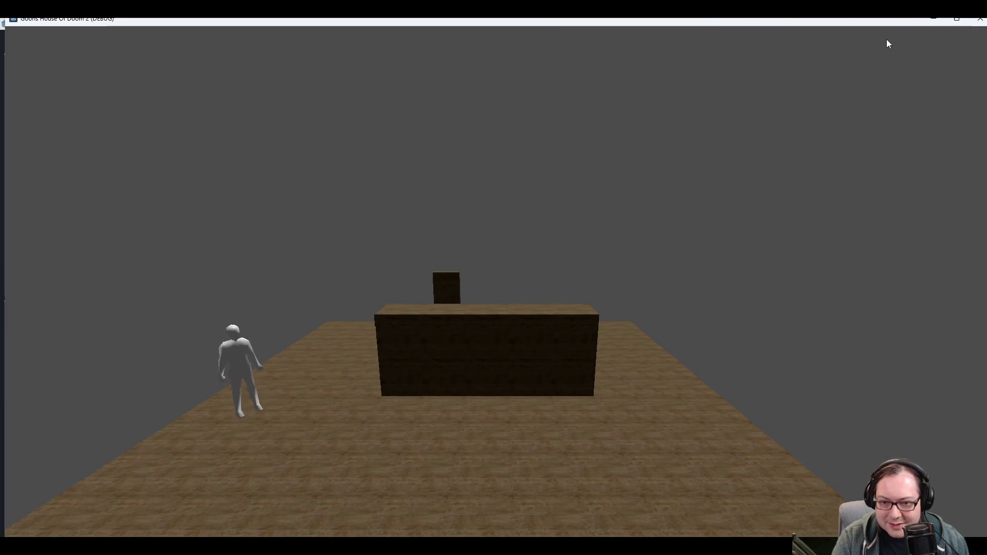
key("d")
key("w")
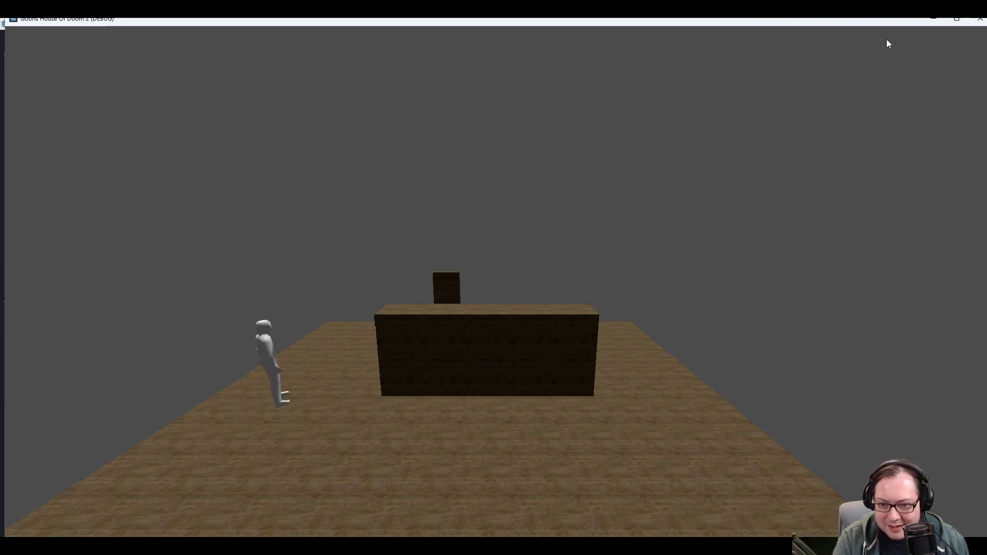
key("w")
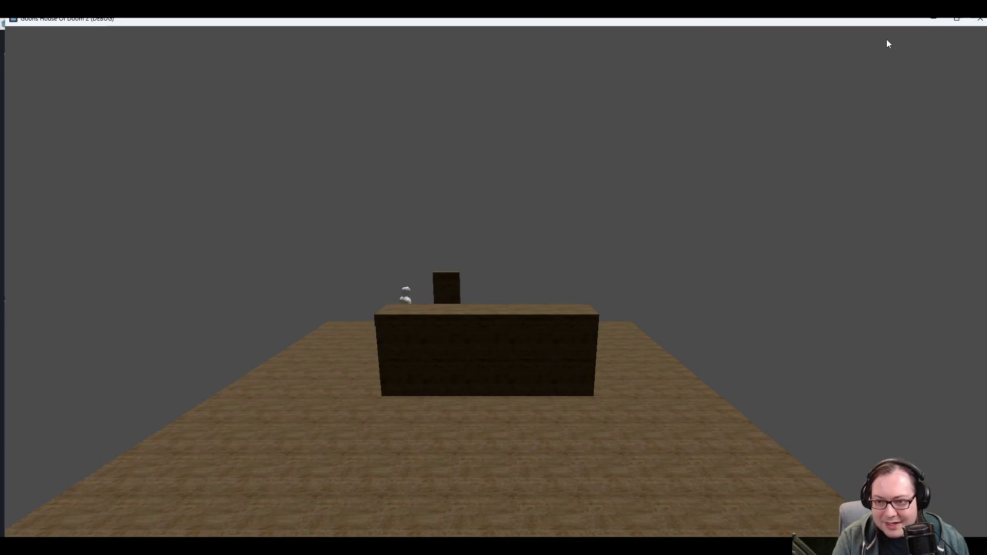
key("d")
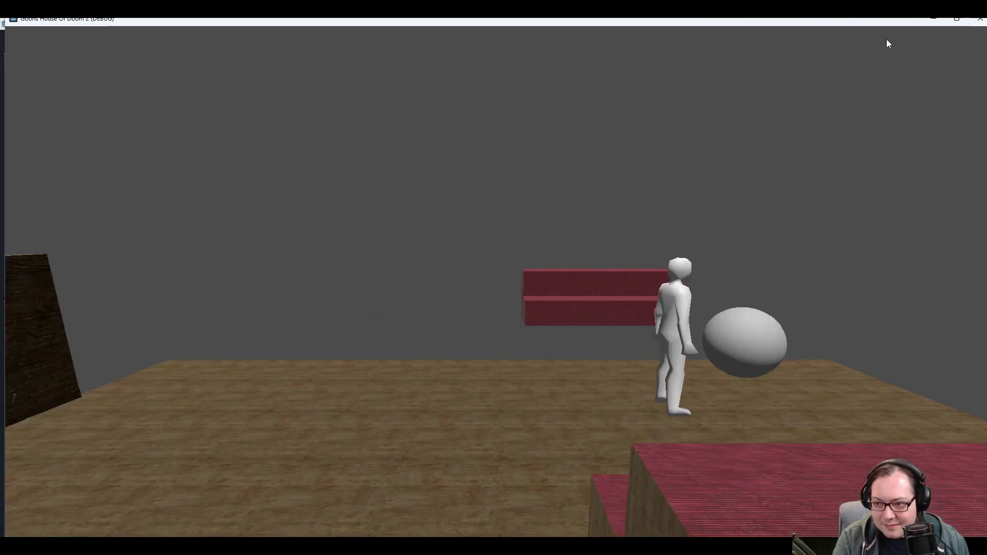
key("a")
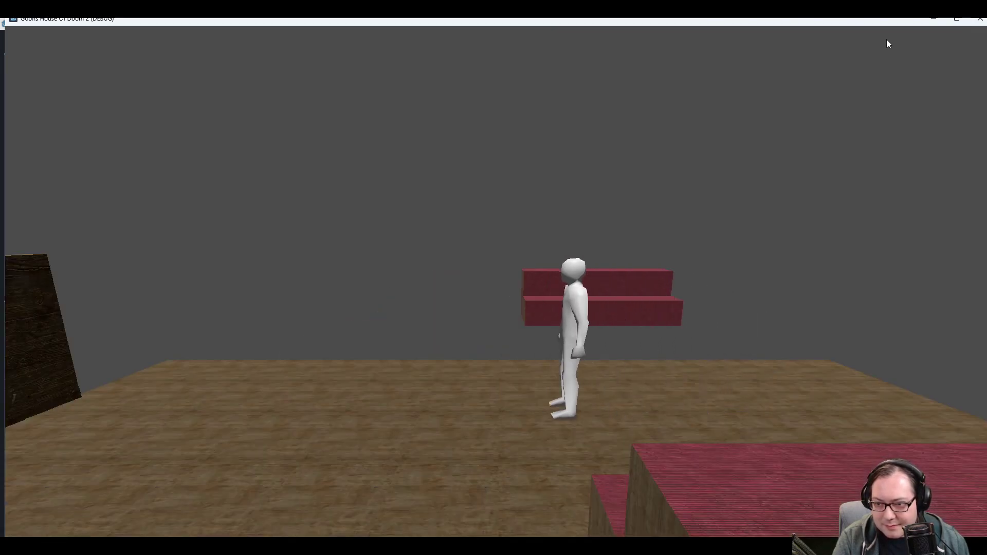
Toggle the inventory overlay open and closed, then stop the running game.
key("i")
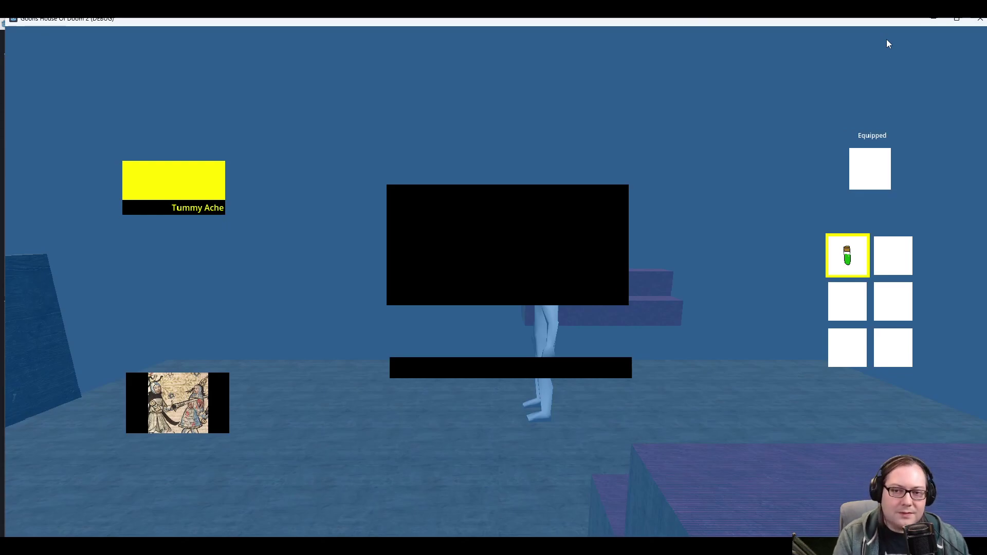
key("i")
key("Escape")
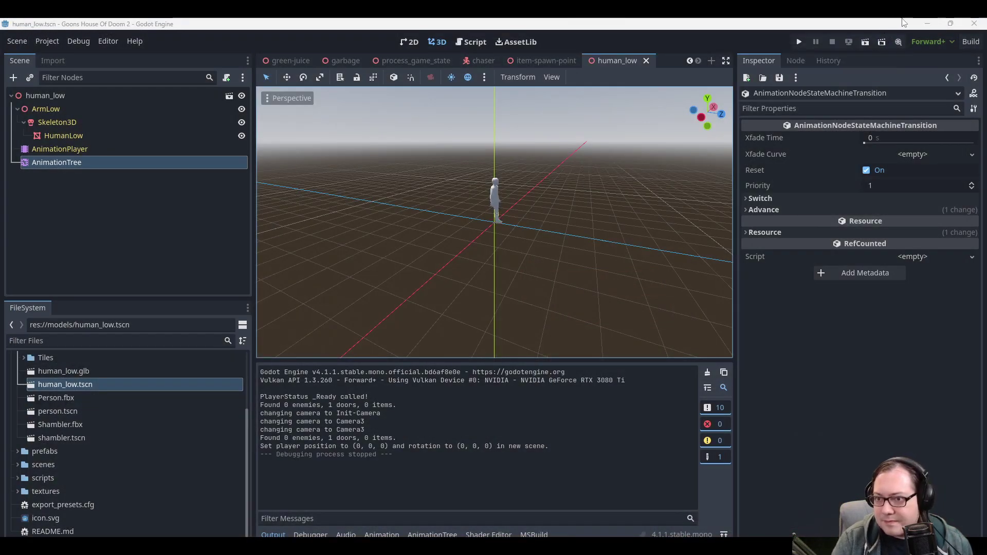
Open the AnimationTree editor and go up to the Root blend tree.
scroll(580, 183, "down", 3)
middle_click_drag(580, 183, 527, 141)
scroll(584, 194, "up", 4)
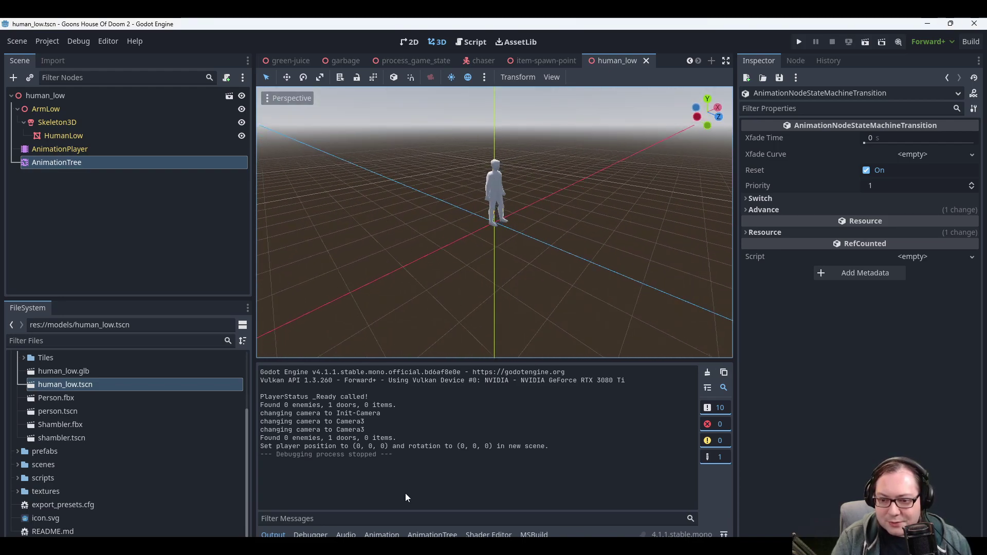
left_click(432, 534)
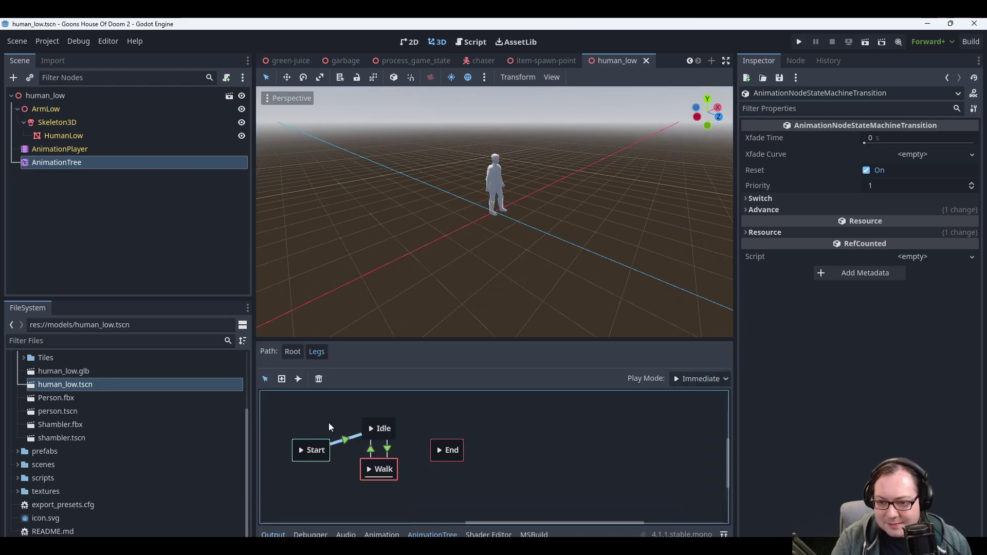
left_click(292, 351)
Delete the BlendSpace1D node from the Root blend tree and save human_low.
scroll(509, 429, "down", 2)
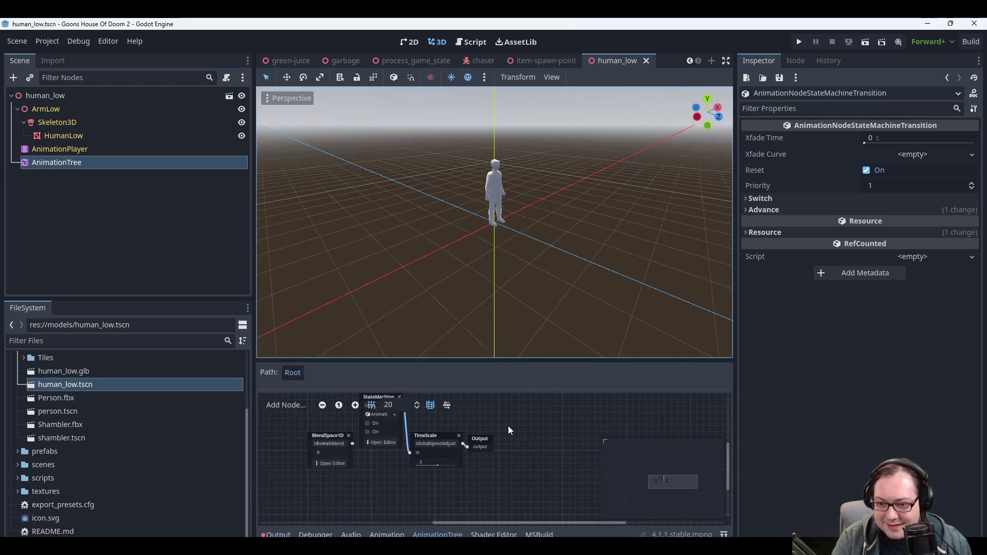
scroll(509, 429, "down", 2)
scroll(360, 488, "up", 1)
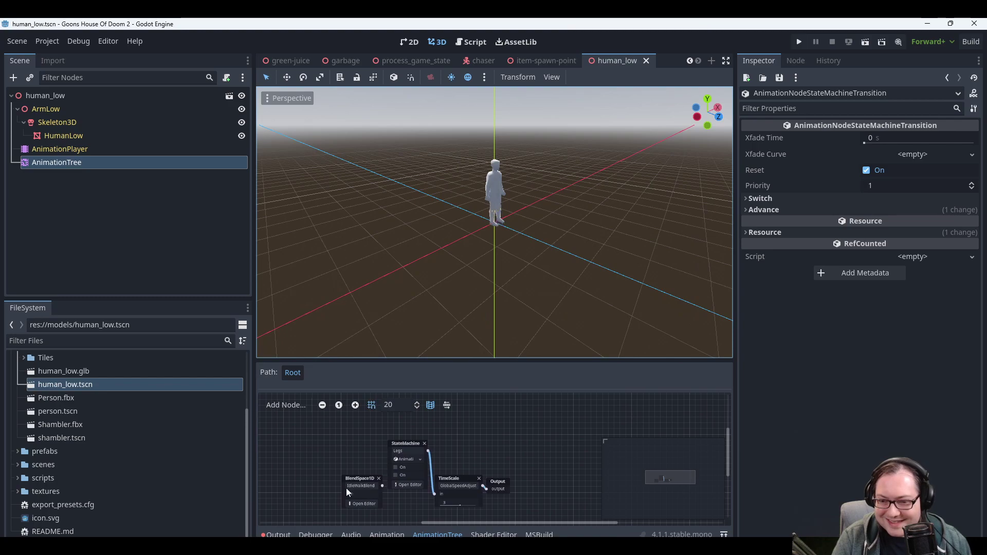
left_click(365, 484)
key("Delete")
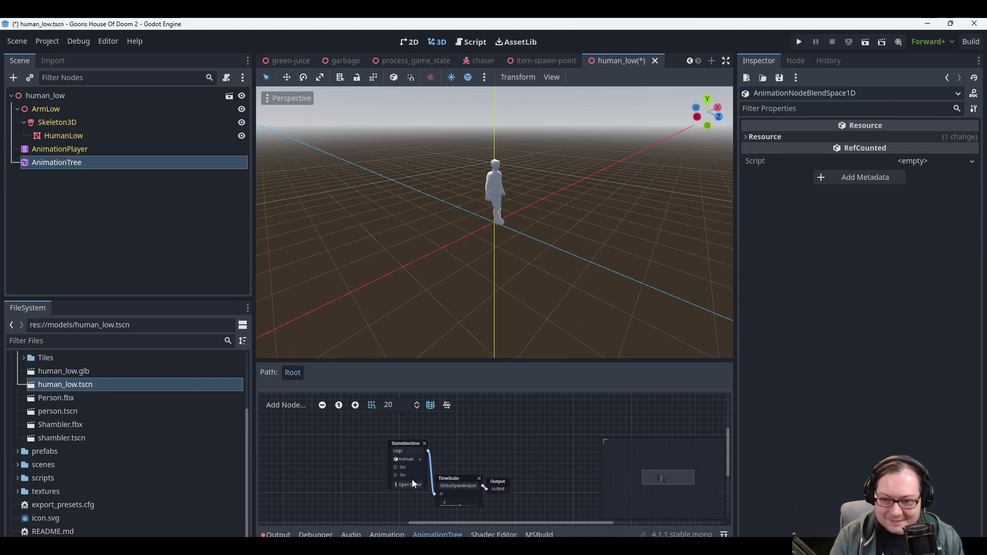
key("ctrl+s")
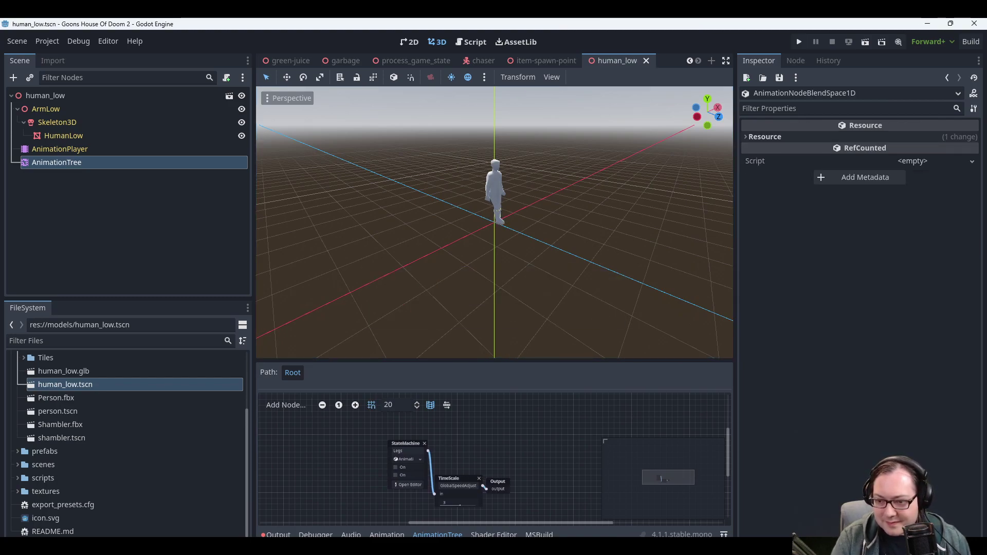
key("alt+Tab")
Delete the commented-out MoveSpeed line in Player.cs.
left_click(417, 204)
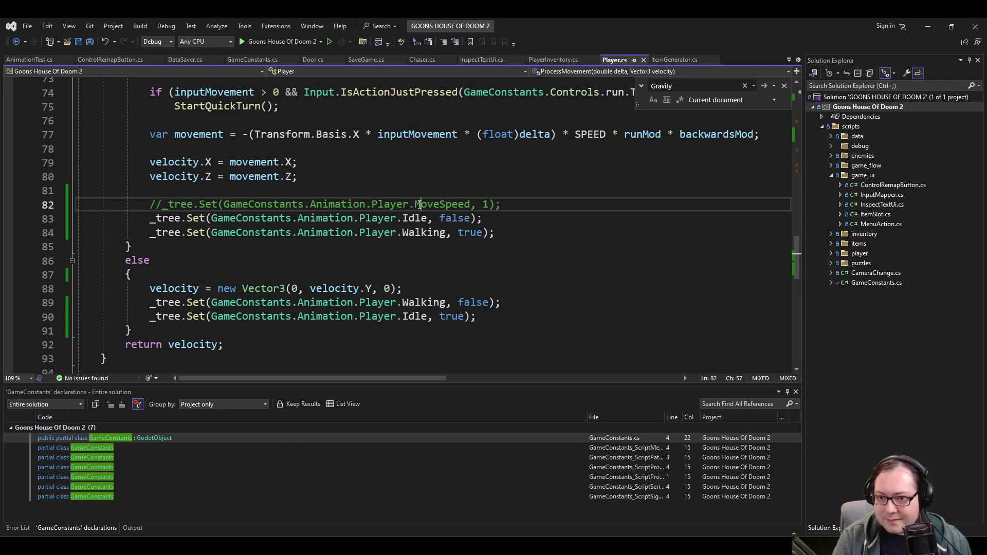
key("shift+Home")
key("shift+Home")
key("BackSpace")
key("BackSpace")
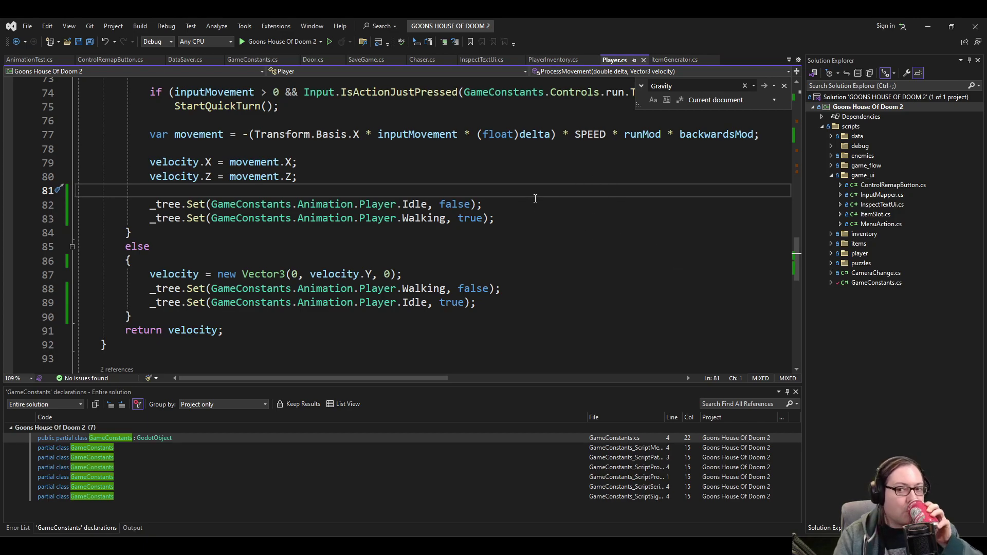
Select the Idle and Walking _tree.Set lines to copy them.
left_click(547, 222)
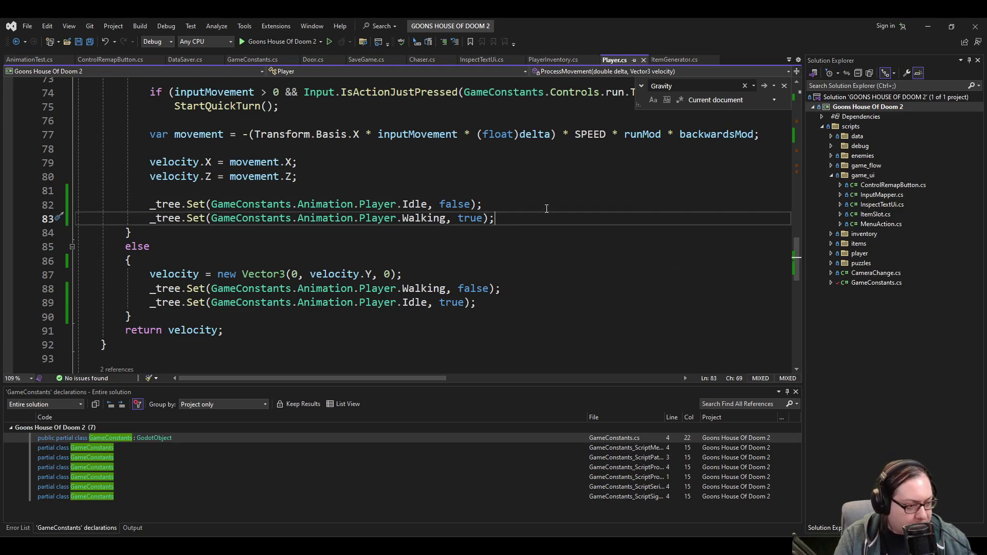
left_click(485, 194, "shift")
key("shift+Down")
key("ctrl+c")
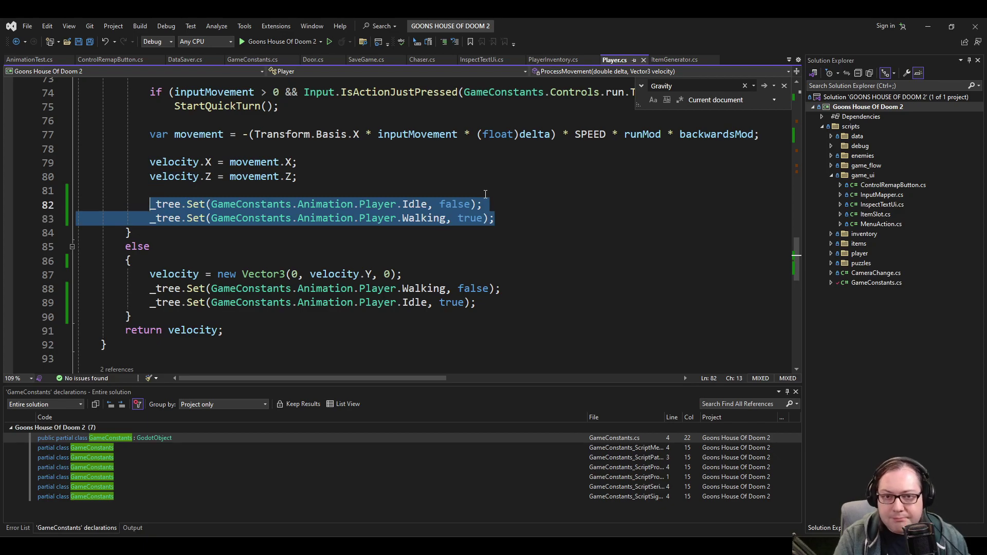
left_click(36, 60)
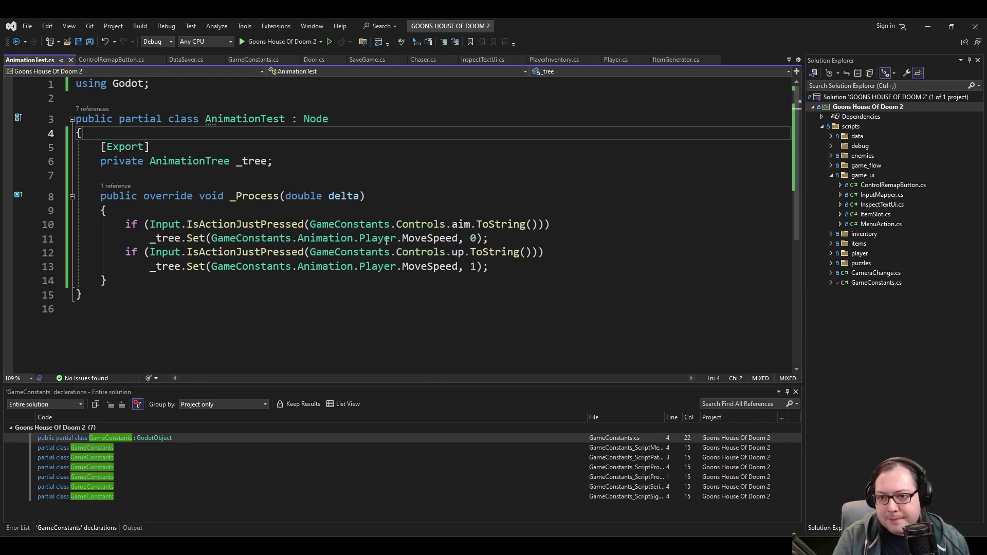
Brace the aim check and replace its MoveSpeed 0 call with the pasted Idle/Walking lines.
left_click(508, 239)
key("Up")
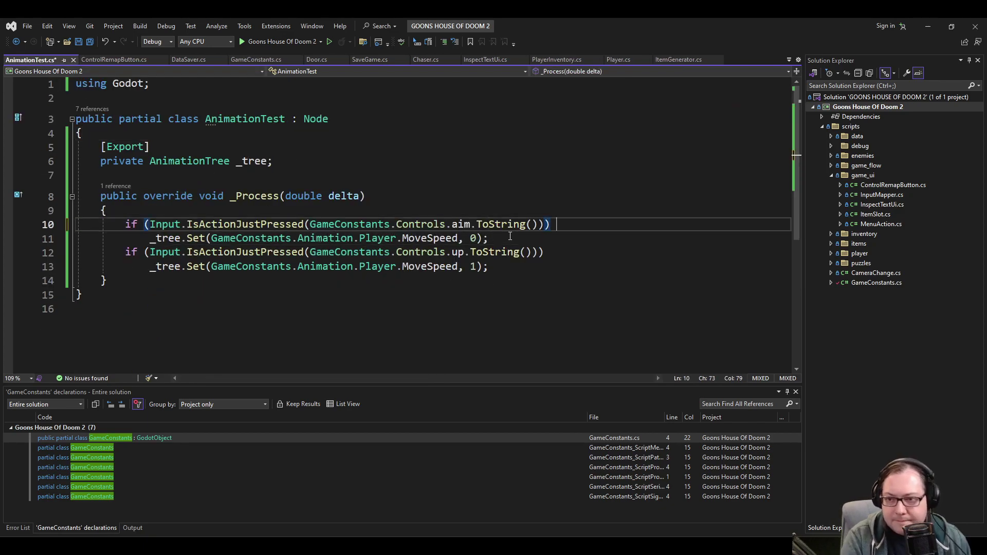
type("{")
key("Down")
key("Return")
type("}")
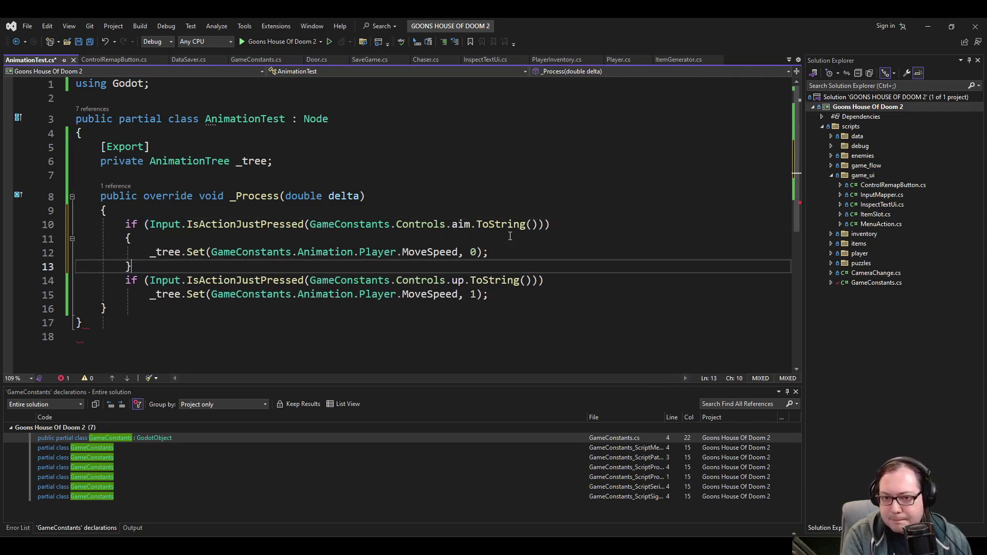
key("ctrl+v")
key("Up")
Brace the up-key check and replace its MoveSpeed 1 line with the Idle/Walking lines.
key("Down")
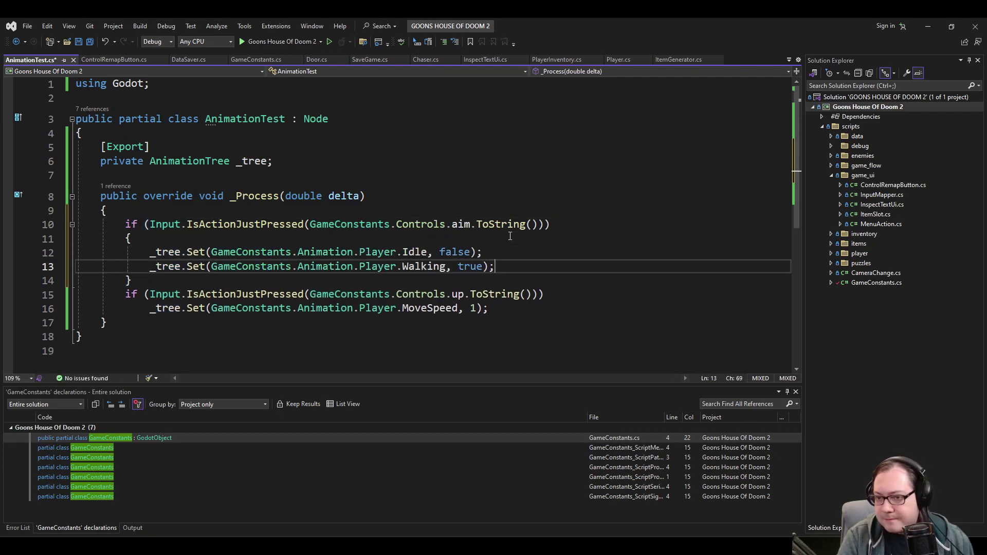
key("Down")
key("Down")
key("End")
type("{")
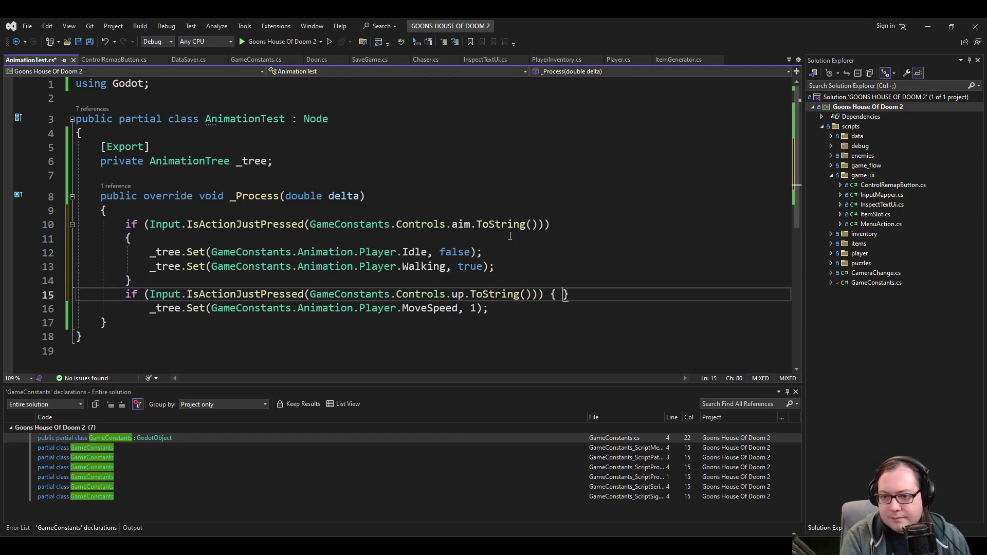
key("Down")
key("Return")
type("}")
key("Up")
key("Home")
key("shift+End")
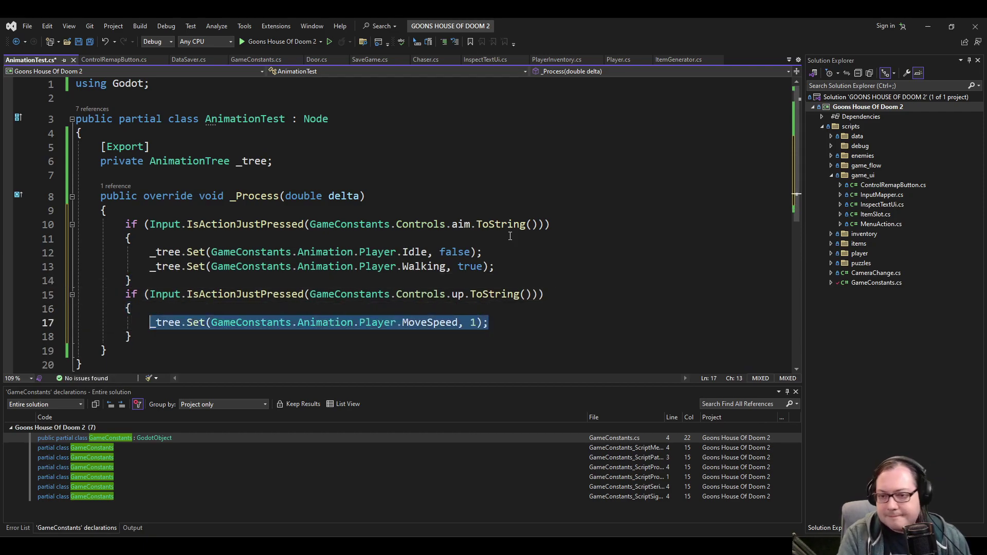
key("ctrl+v")
Swap the animation names: Walking on line 12, Idle on line 13.
key("Up")
key("ctrl+Left")
key("ctrl+Left")
key("Up")
key("Up")
key("Up")
key("Up")
key("Up")
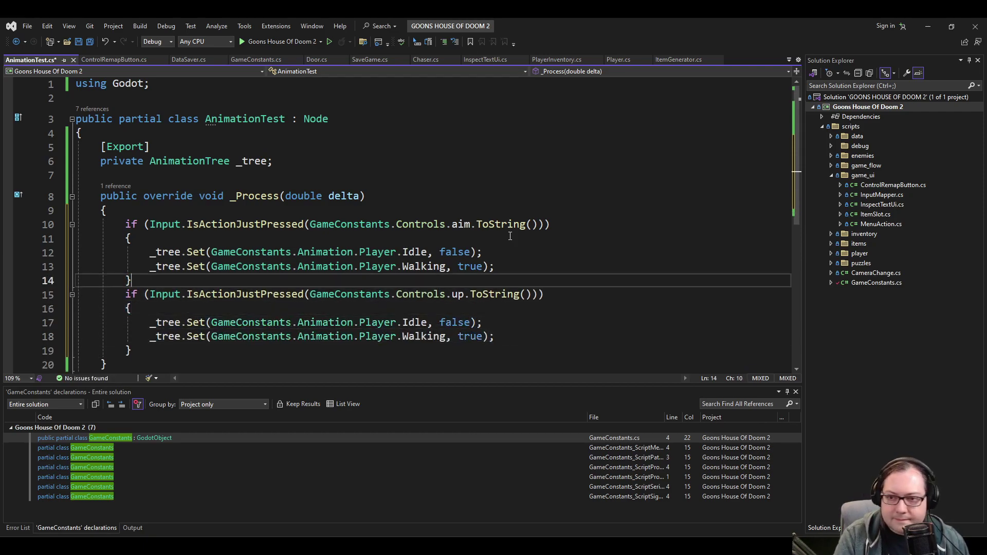
key("ctrl+Right")
key("BackSpace")
key("BackSpace")
key("BackSpace")
key("BackSpace")
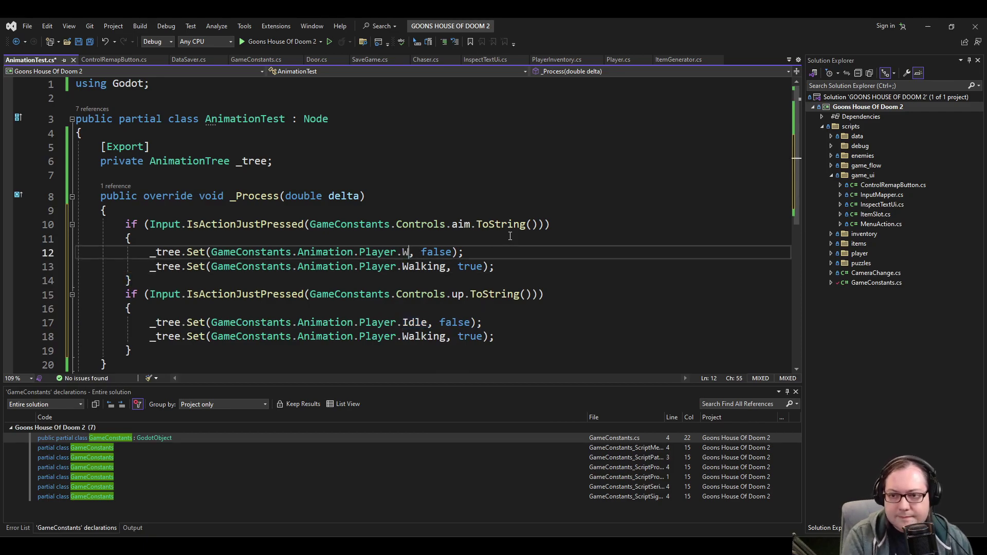
type("Walking")
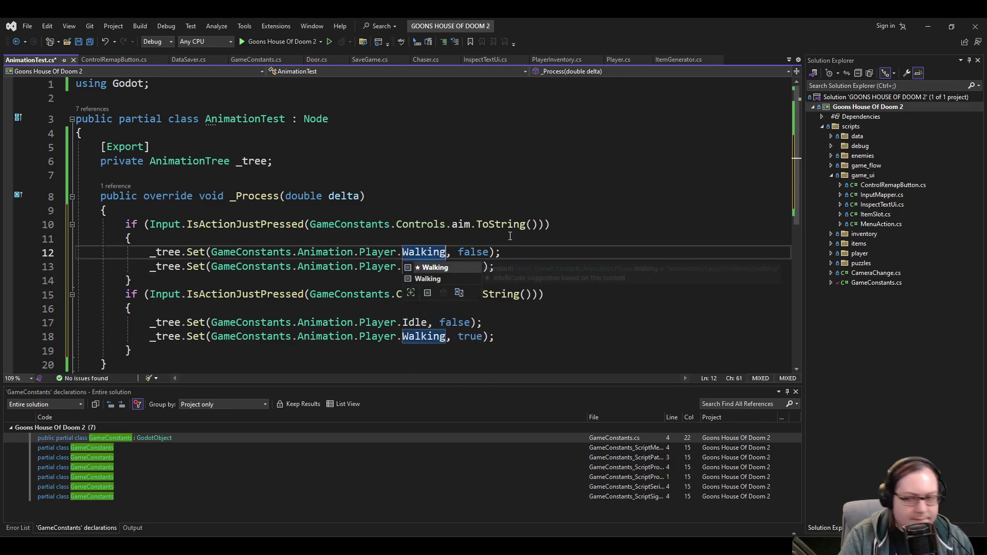
key("ctrl+Right")
key("Down")
key("BackSpace")
key("BackSpace")
key("BackSpace")
key("BackSpace")
key("BackSpace")
key("BackSpace")
key("BackSpace")
type("Idle")
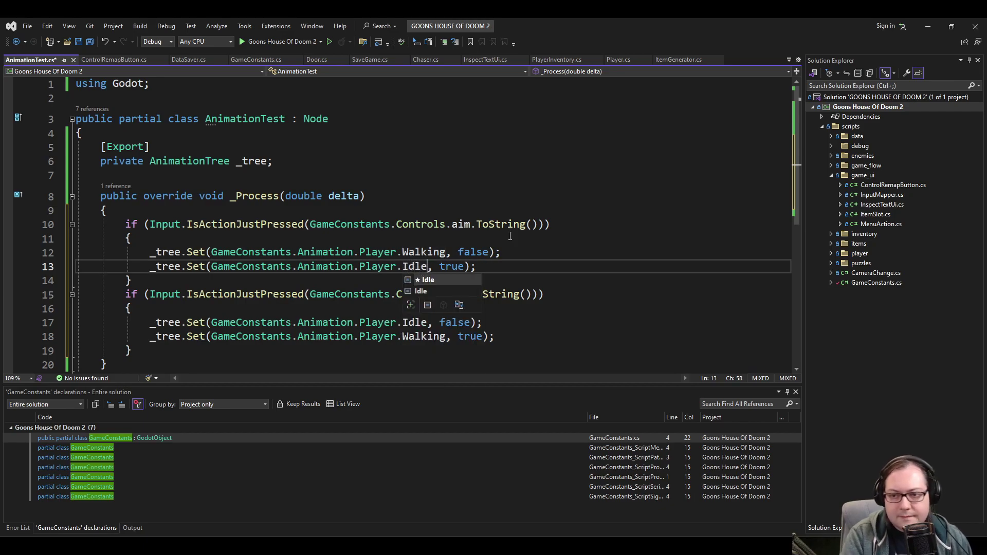
key("End")
Confirm MoveSpeed in GameConstants.cs has no references and delete its line.
left_click(430, 251, "ctrl")
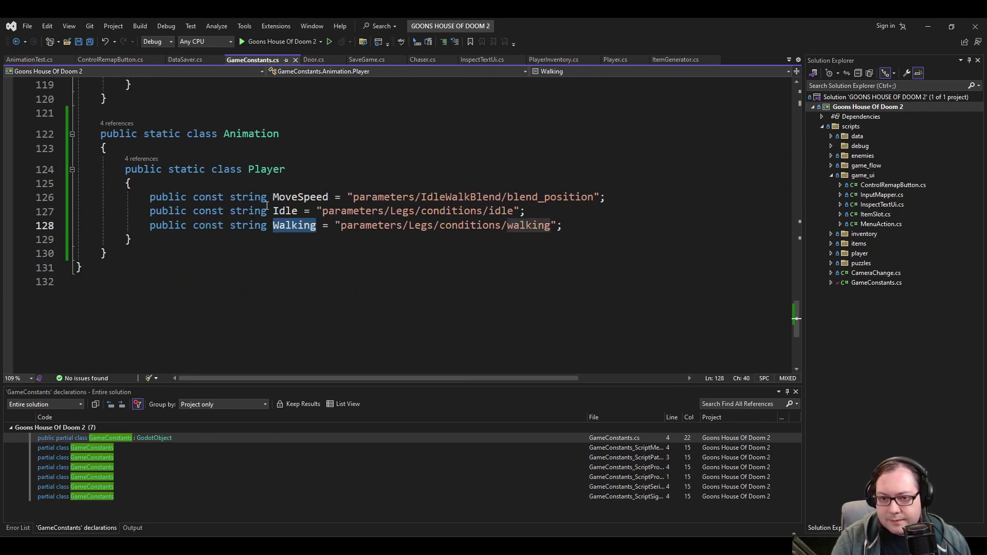
left_click(293, 198)
right_click(300, 201)
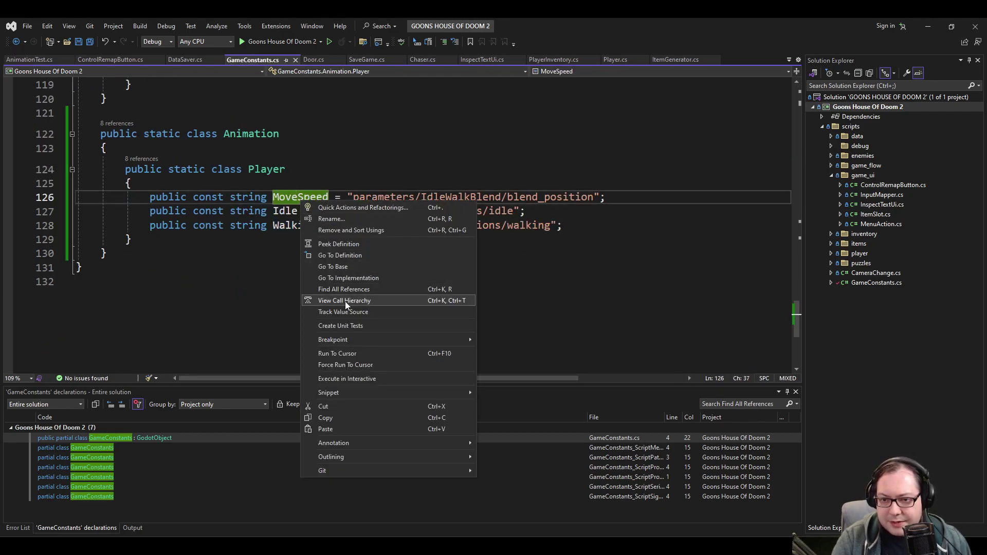
left_click(350, 289)
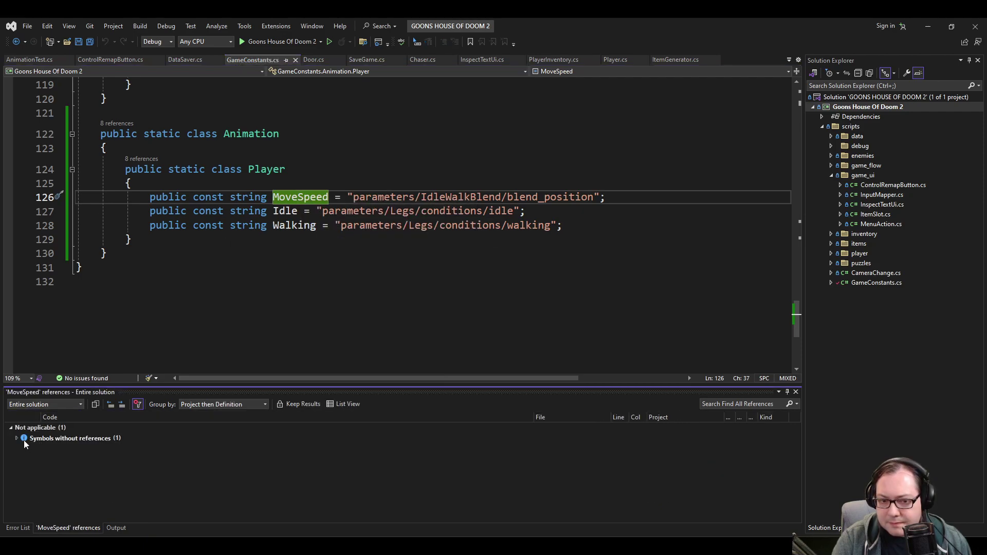
left_click(16, 439)
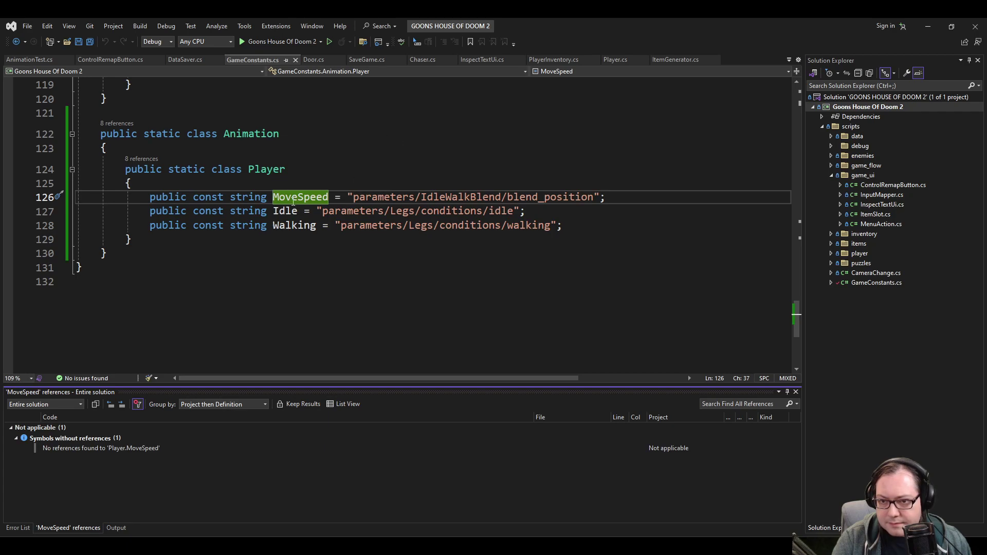
key("End")
key("shift+Home")
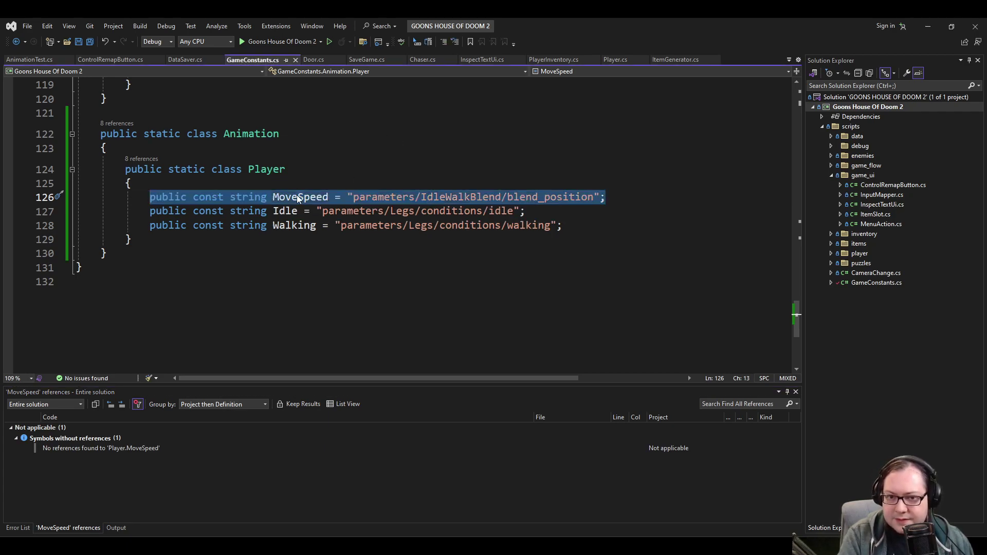
key("BackSpace")
key("BackSpace")
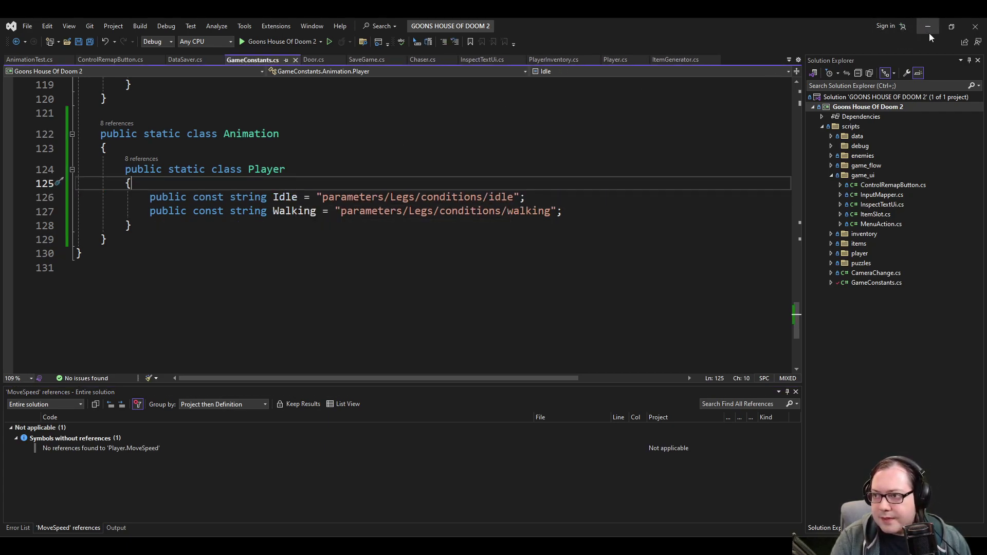
Run the game in Godot, walk the character left, then end the test run.
key("alt+Tab")
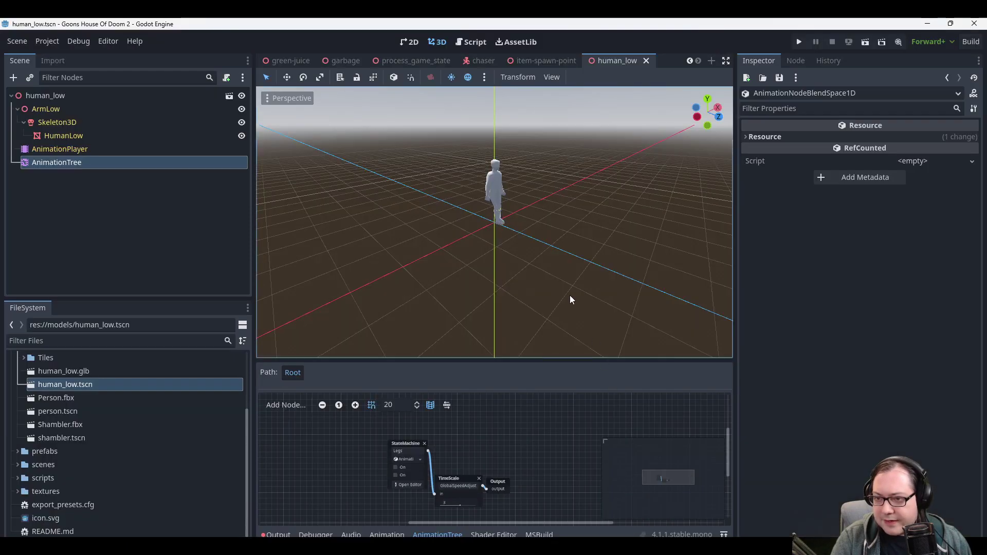
left_click(799, 42)
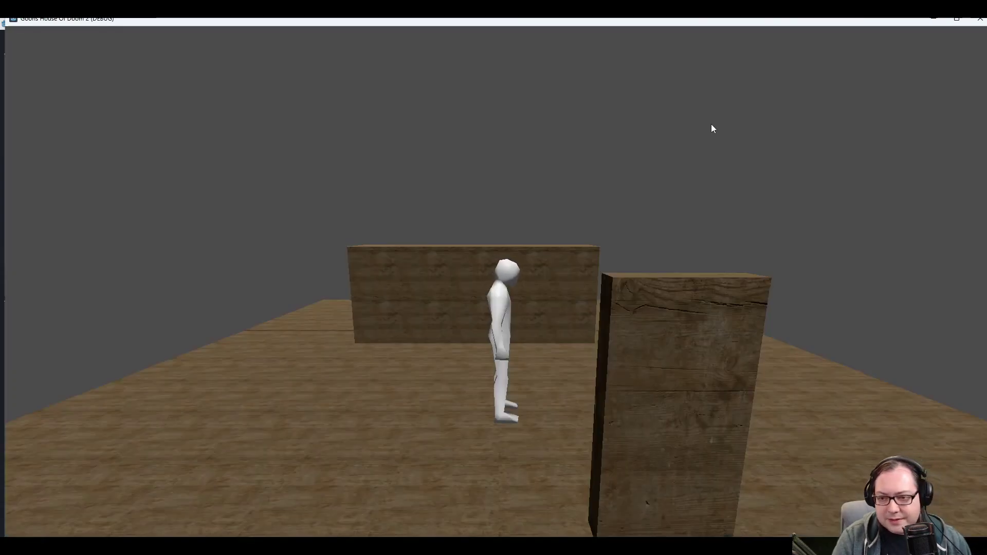
key("a")
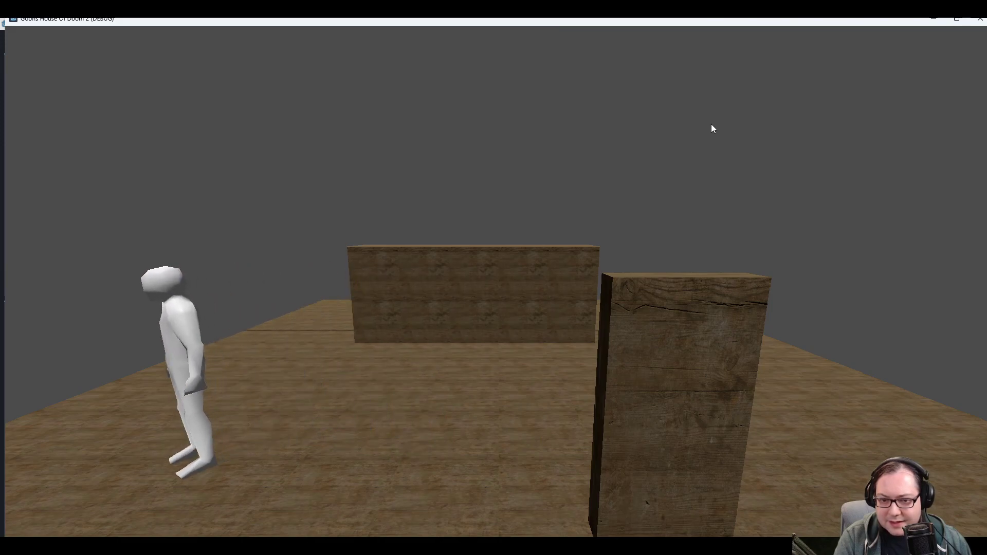
key("Escape")
scroll(547, 193, "up", 5)
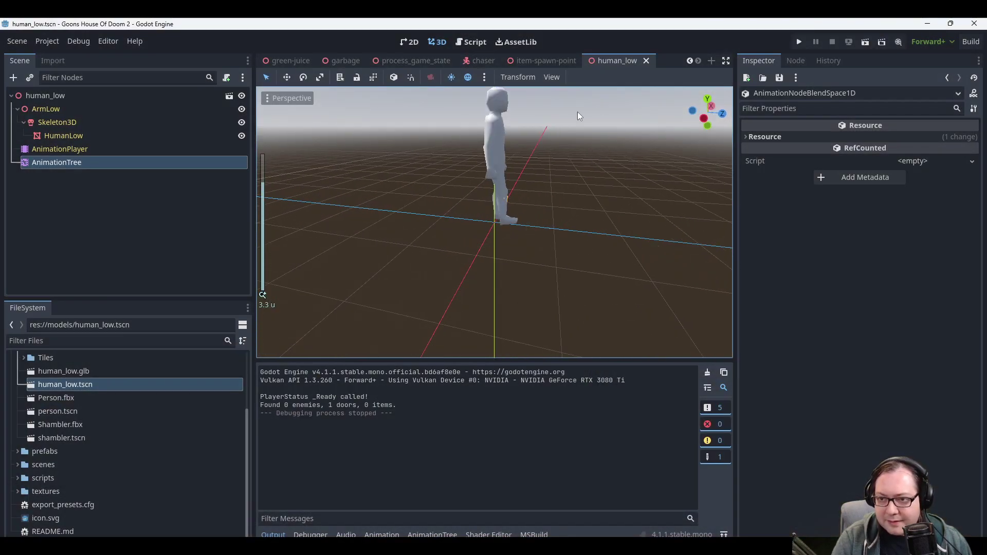
middle_click_drag(535, 154, 668, 238)
scroll(535, 162, "down", 4)
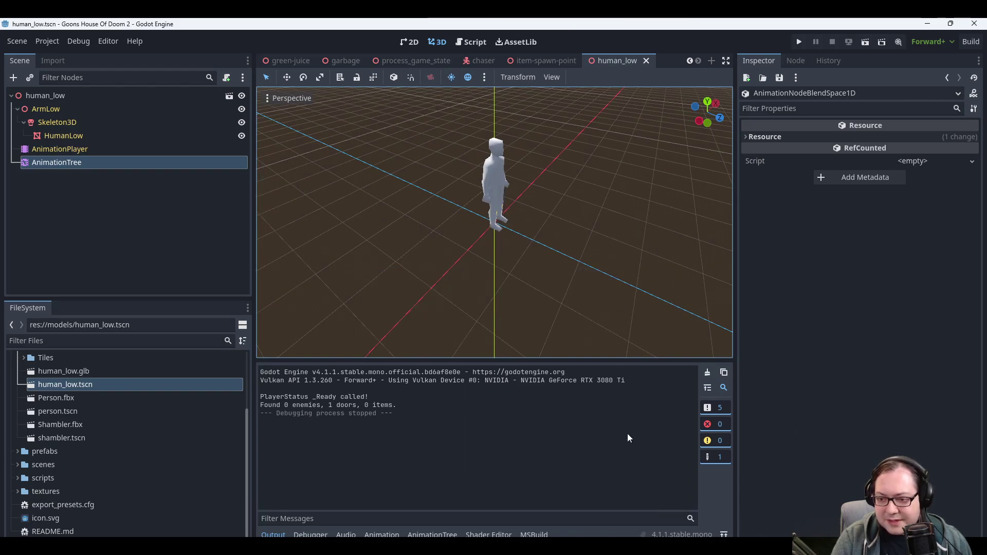
key("alt+Tab")
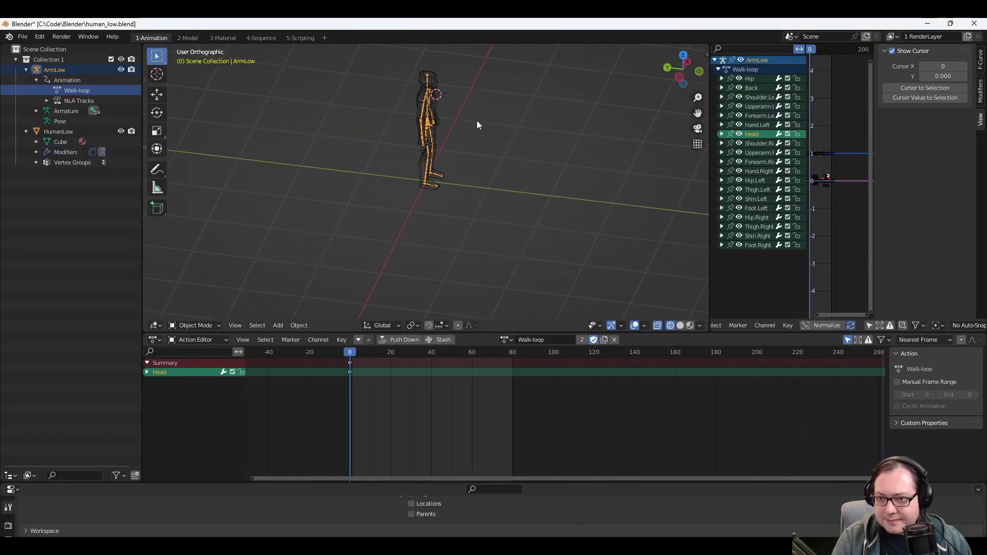
In the 2-Model workspace, show the transform sidebar and select the HumanLow body mesh.
left_click(185, 38)
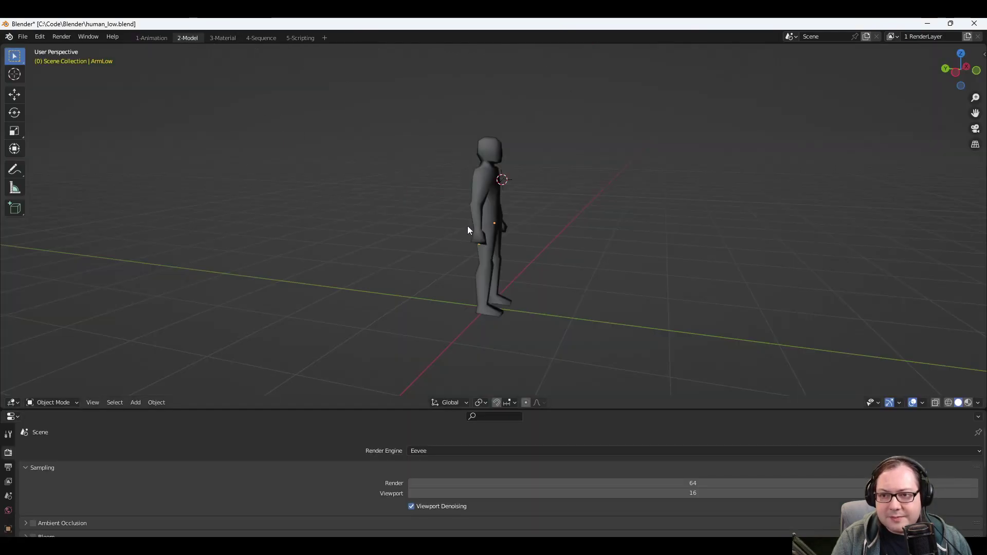
middle_click_drag(535, 212, 550, 247)
scroll(519, 226, "up", 3)
scroll(529, 242, "up", 2)
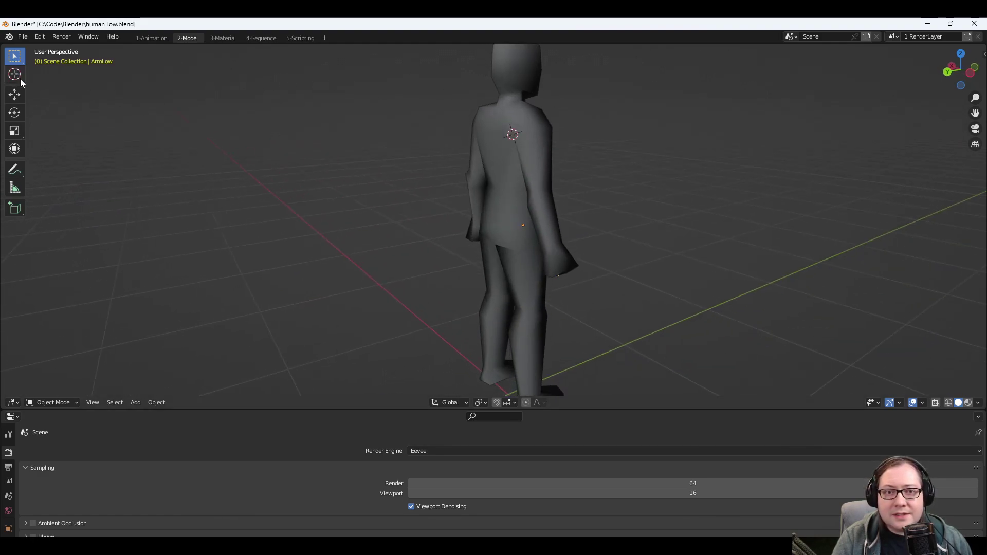
left_click(980, 55)
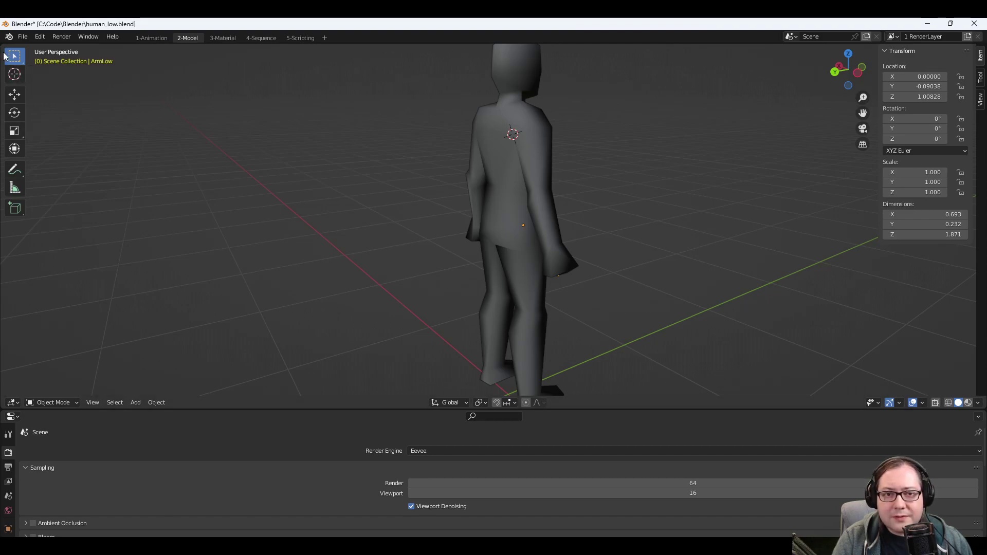
left_click(504, 226)
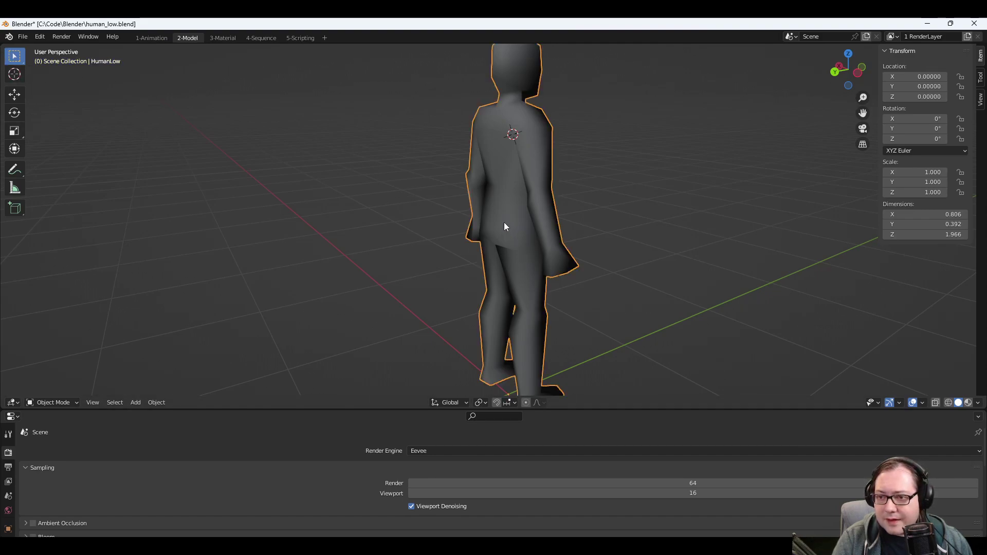
In the Animation workspace, expand the Cube mesh data to show its Material and select it.
middle_click_drag(648, 240, 589, 233)
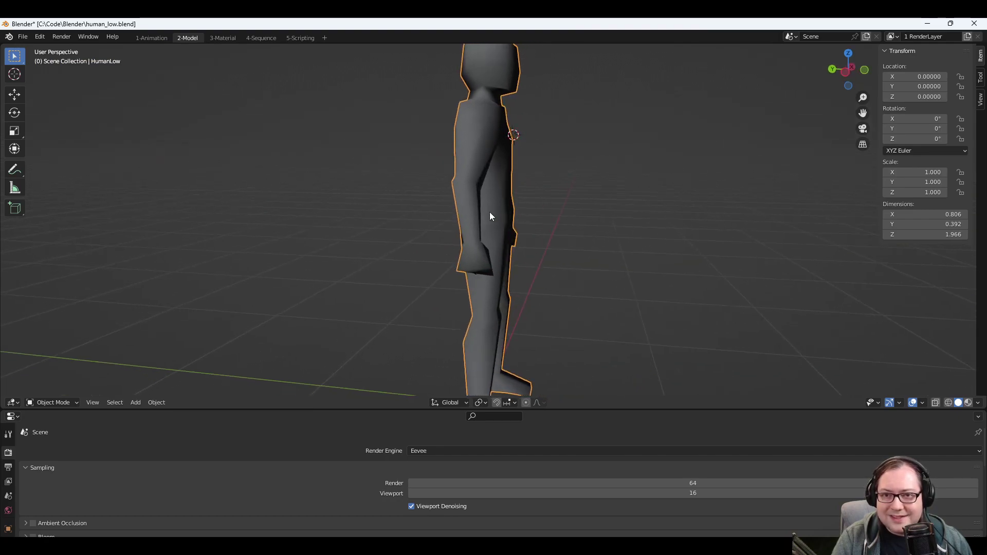
scroll(490, 212, "down", 1)
middle_click_drag(220, 88, 301, 162)
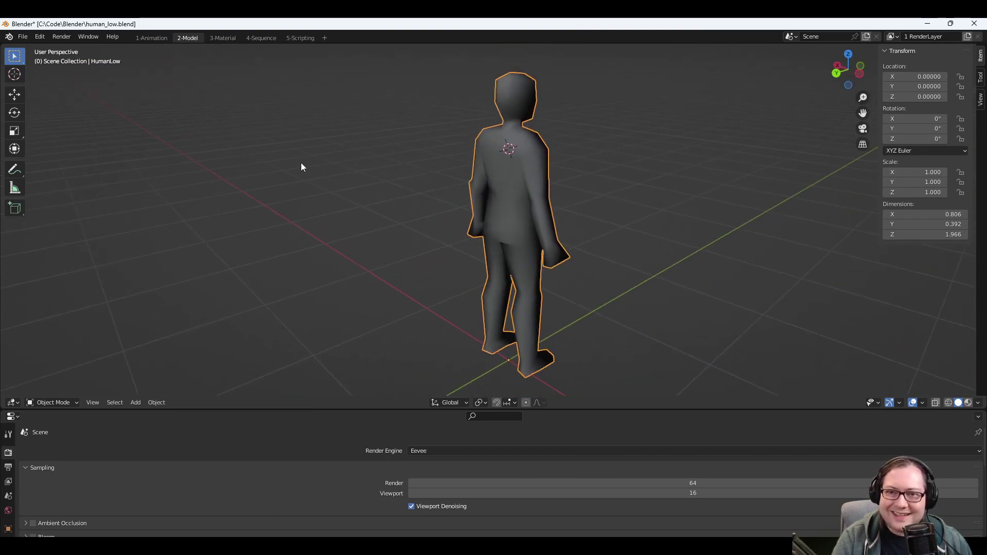
left_click(149, 38)
middle_click_drag(461, 175, 466, 101)
scroll(464, 147, "up", 3)
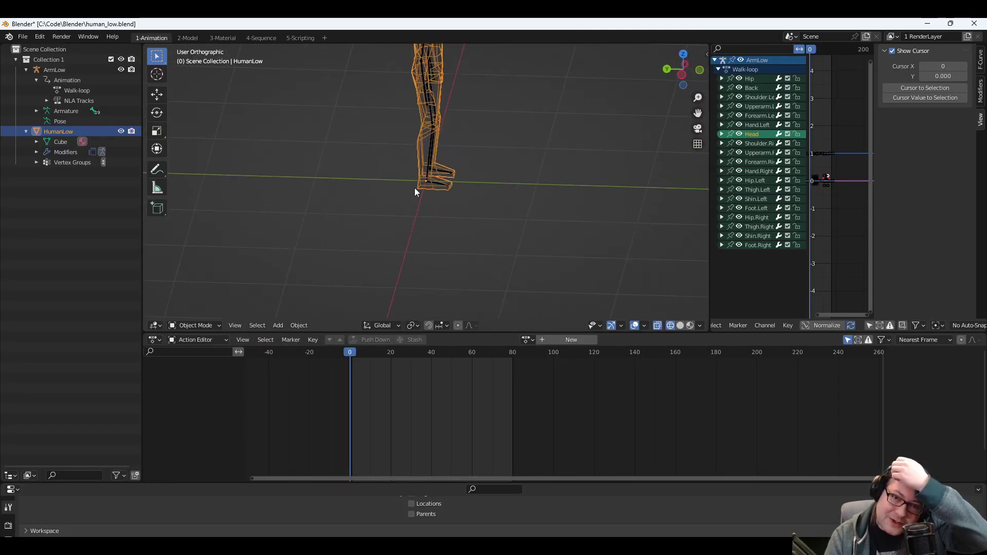
left_click(36, 142)
left_click(60, 142)
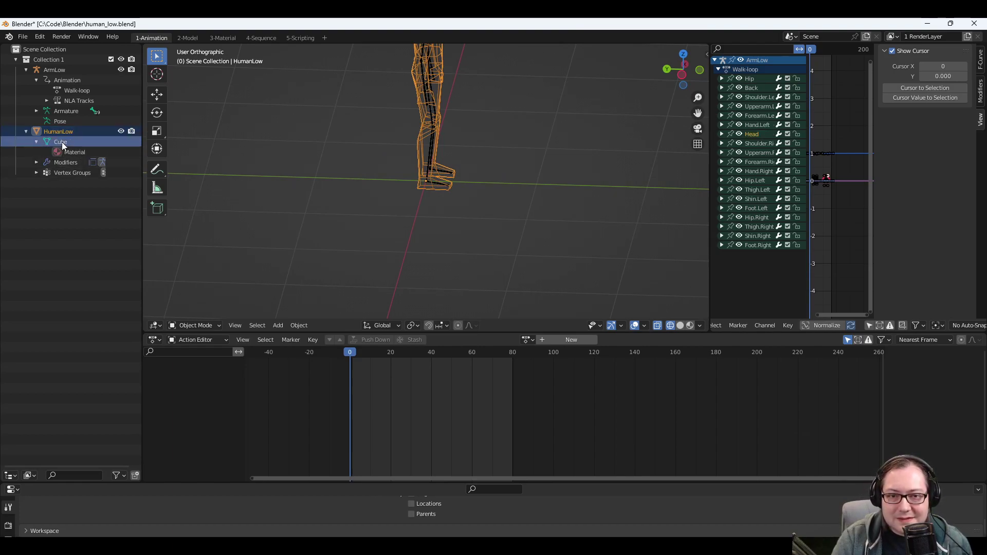
middle_click_drag(355, 195, 555, 169)
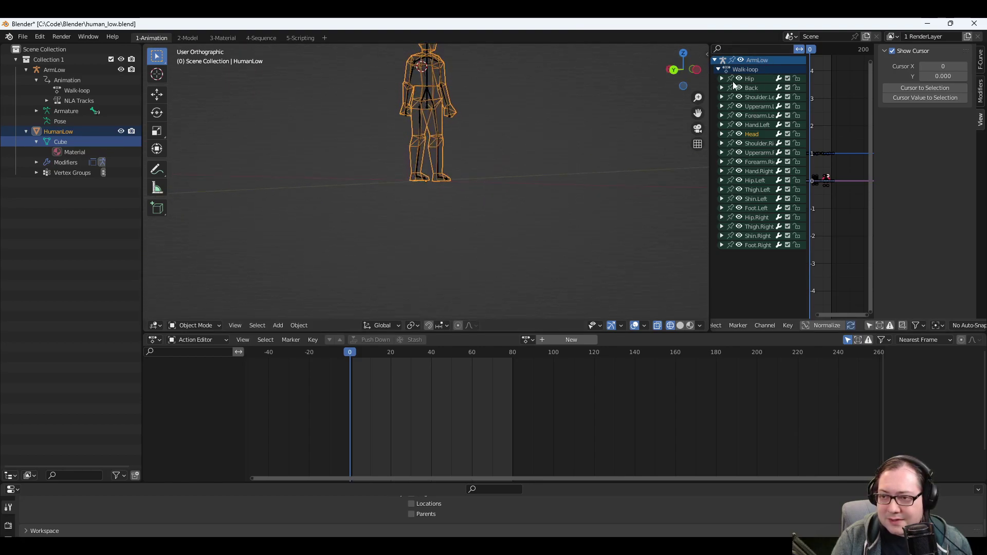
middle_click_drag(525, 110, 468, 120)
Return to the Model workspace with the interaction mode dropdown showing.
left_click(201, 326)
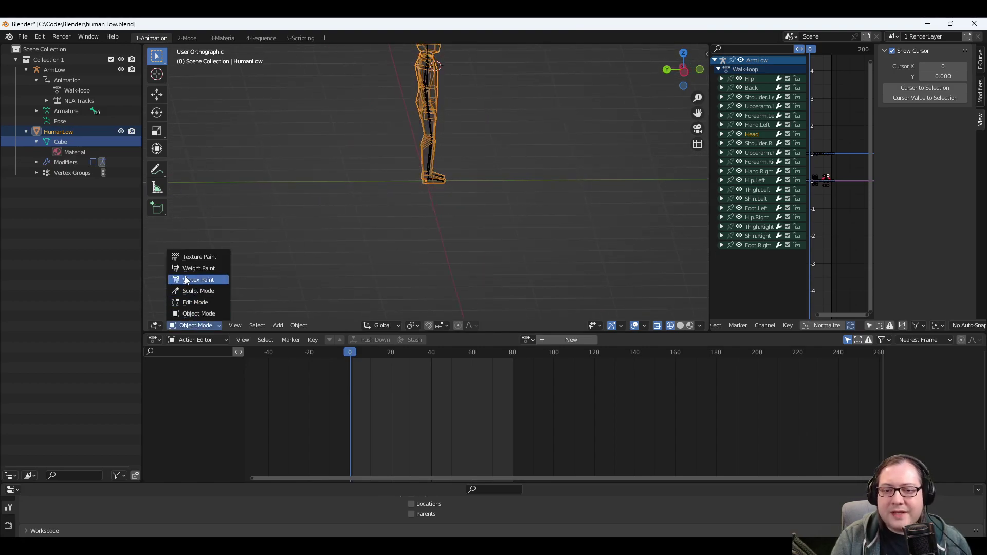
left_click(187, 38)
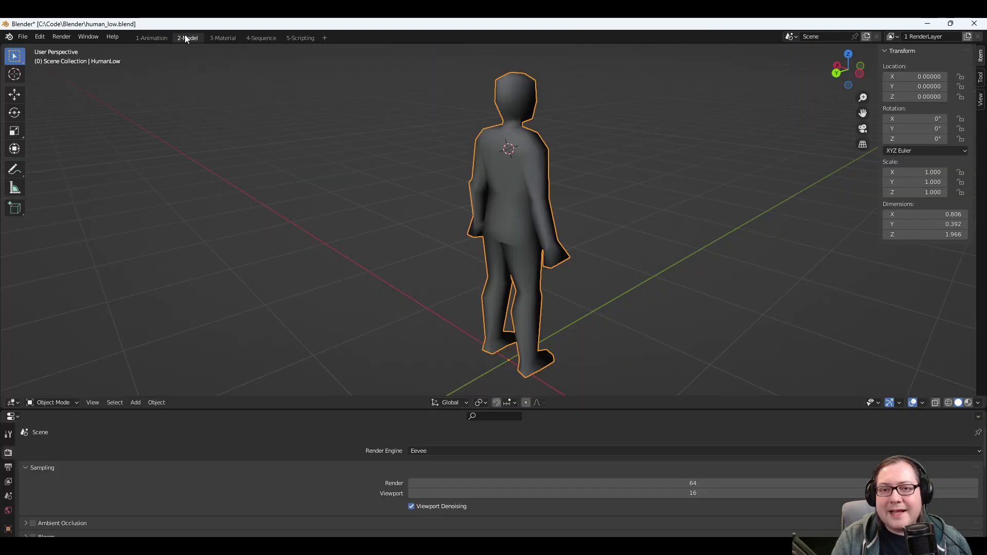
left_click(58, 404)
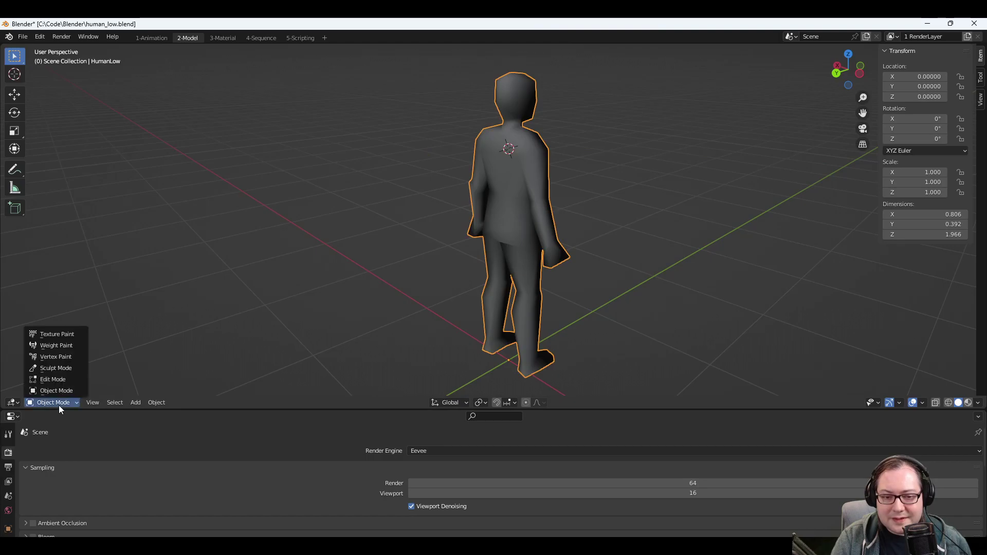
Put the HumanLow mesh in Edit Mode and select a hip vertex.
left_click(60, 379)
middle_click_drag(656, 248, 502, 221)
scroll(584, 254, "up", 3)
left_click(502, 212)
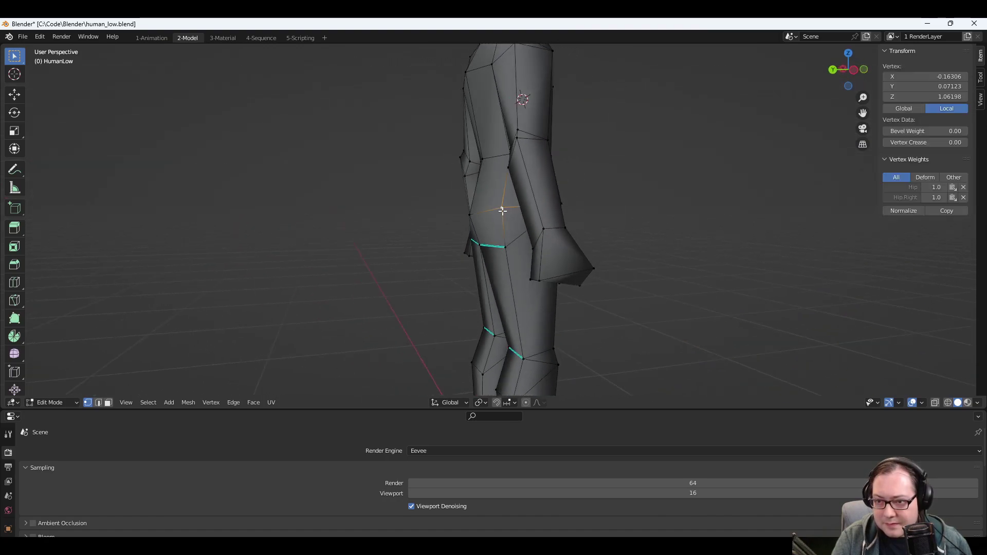
left_click_drag(501, 208, 462, 216)
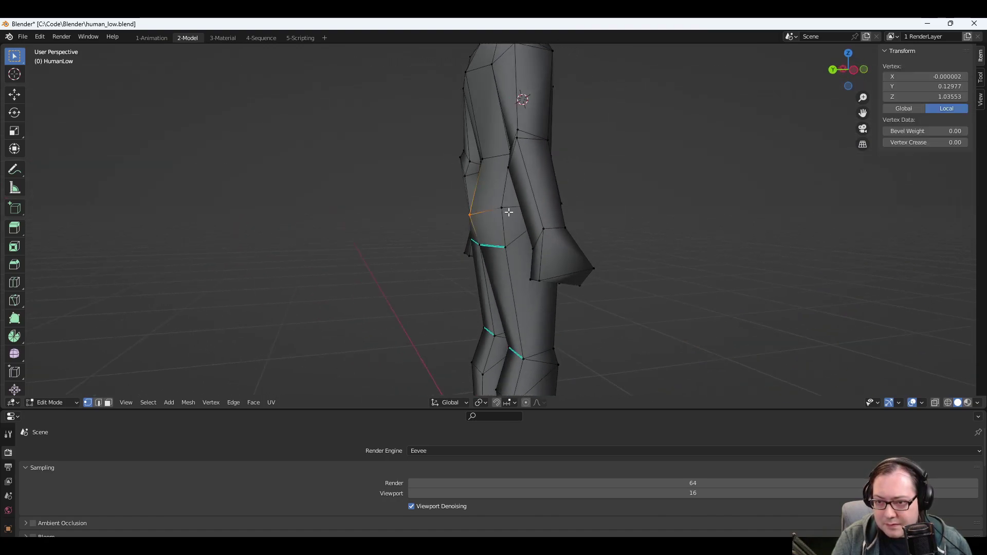
left_click(502, 208)
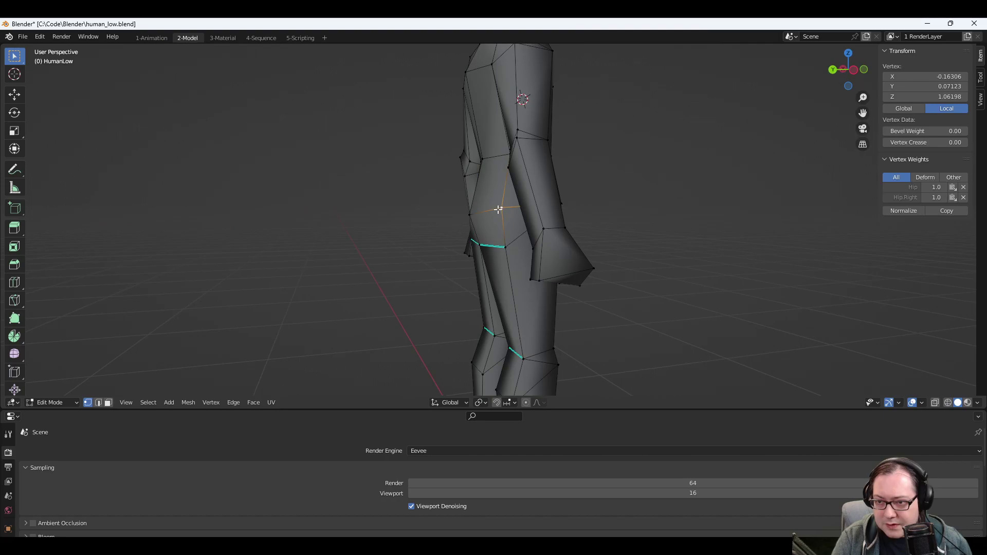
Try moving the hip vertex along Y, then undo the move.
left_click(15, 95)
left_click_drag(457, 208, 392, 208)
middle_click_drag(392, 209, 447, 231)
key("ctrl+z")
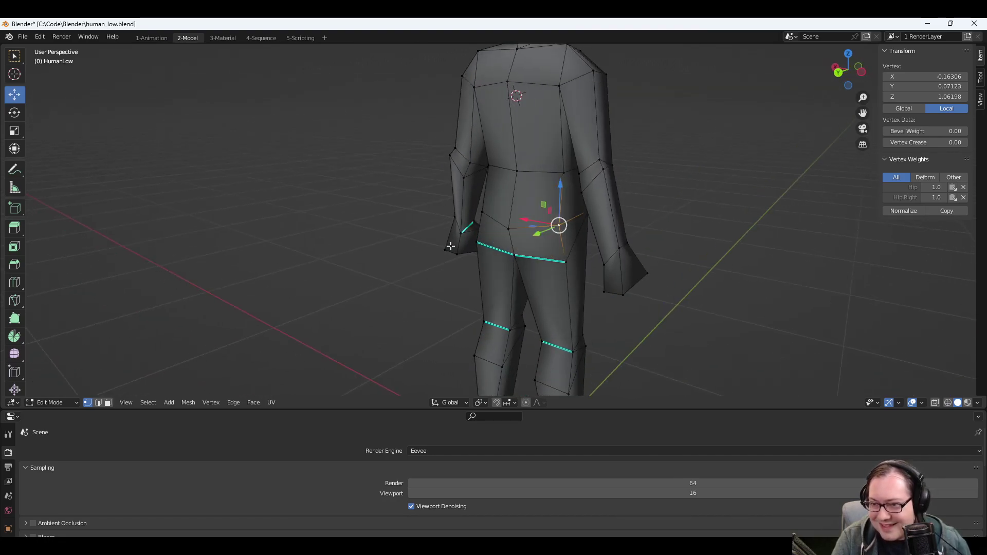
Add a second hip vertex, cancel a trial scale, and inspect the mesh from several sides.
left_click(508, 226, "shift")
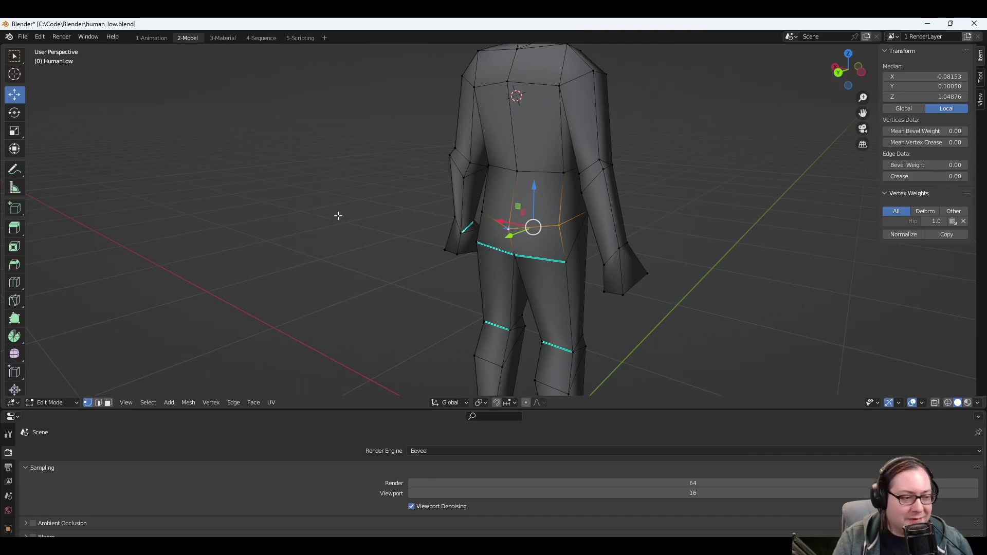
key("s")
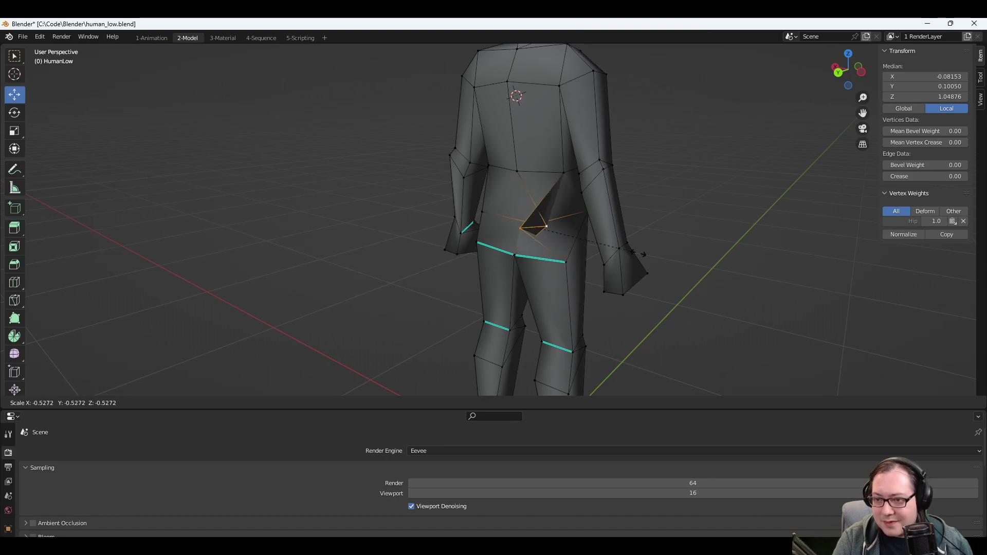
key("Escape")
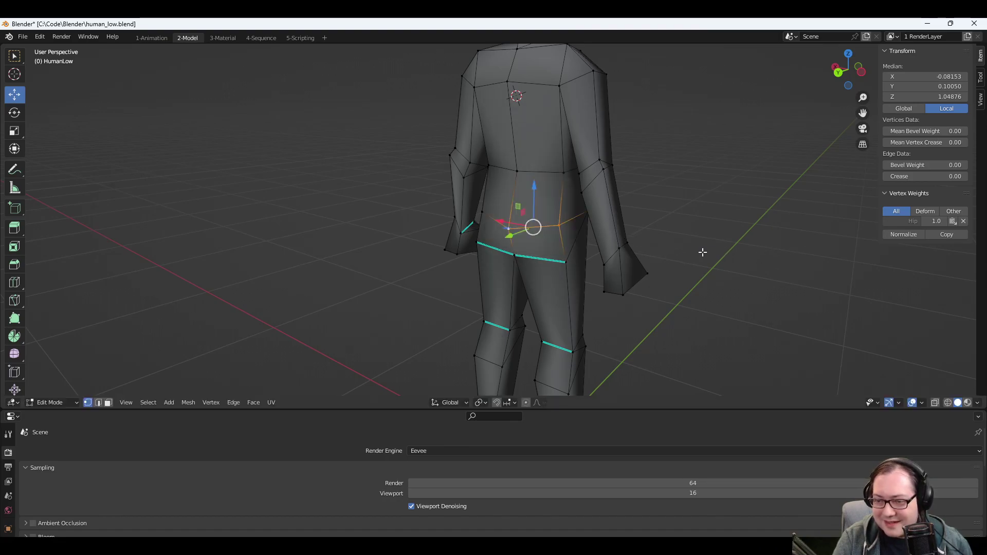
middle_click_drag(634, 247, 672, 253)
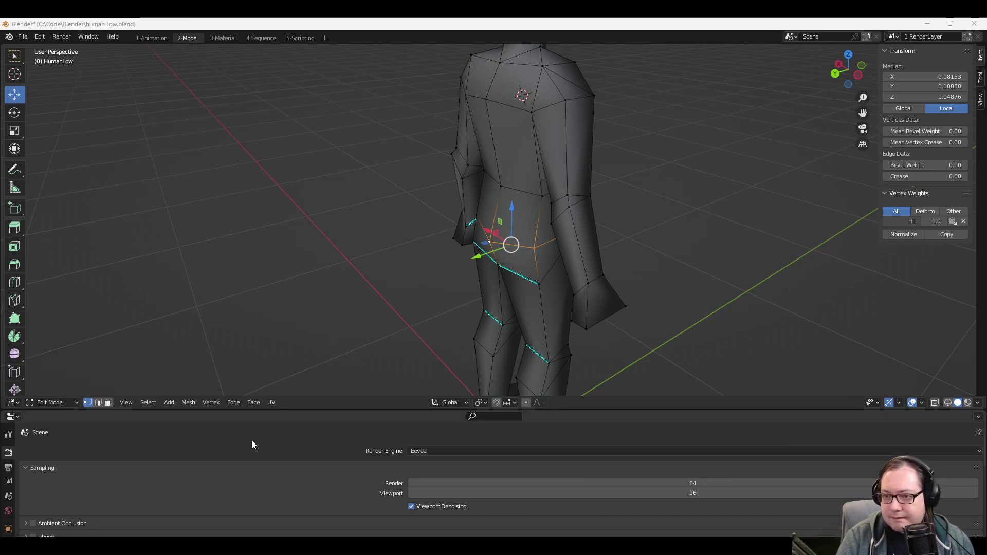
middle_click_drag(468, 301, 513, 278)
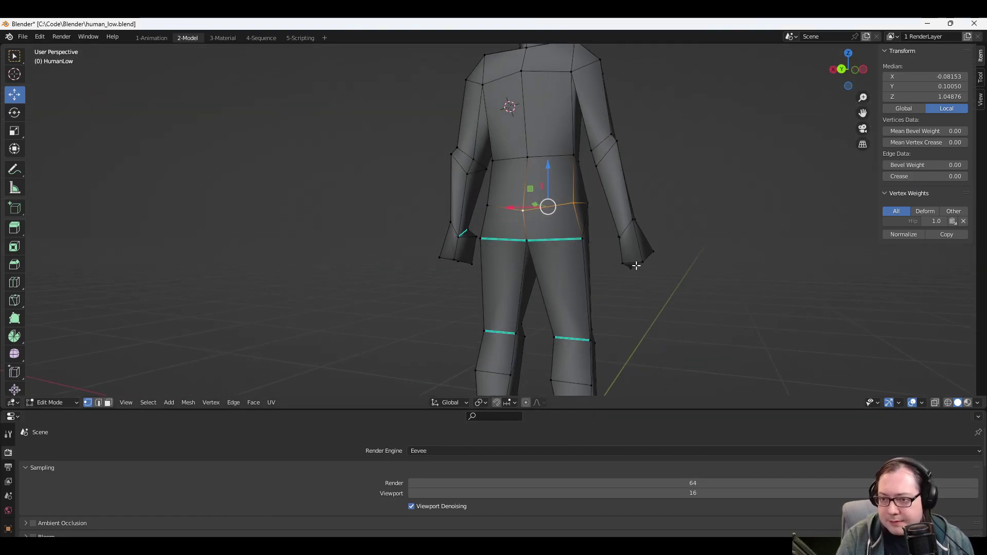
middle_click_drag(638, 264, 559, 256)
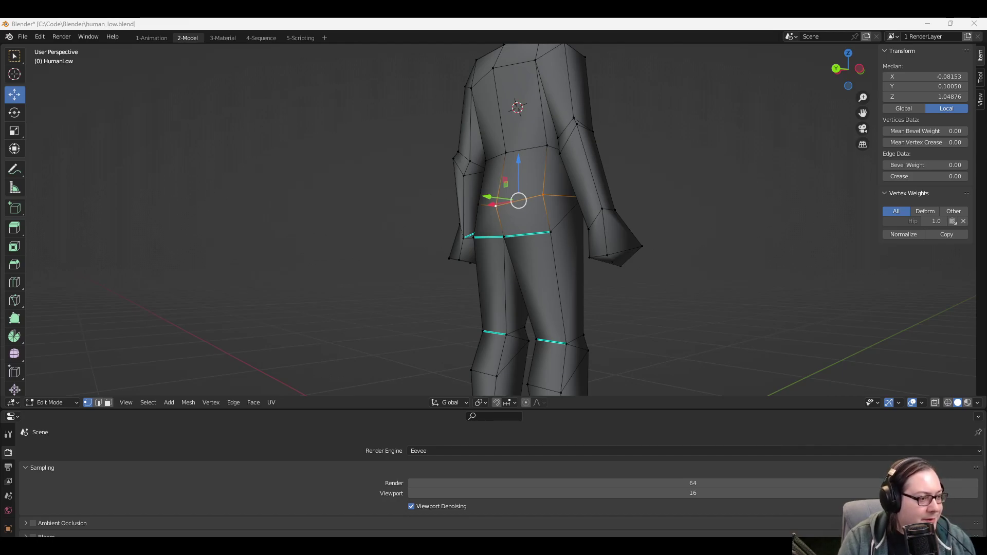
Select waist vertices to check their Hip, Thigh.Left and Thigh.Right weights in the N-panel.
left_click(549, 234)
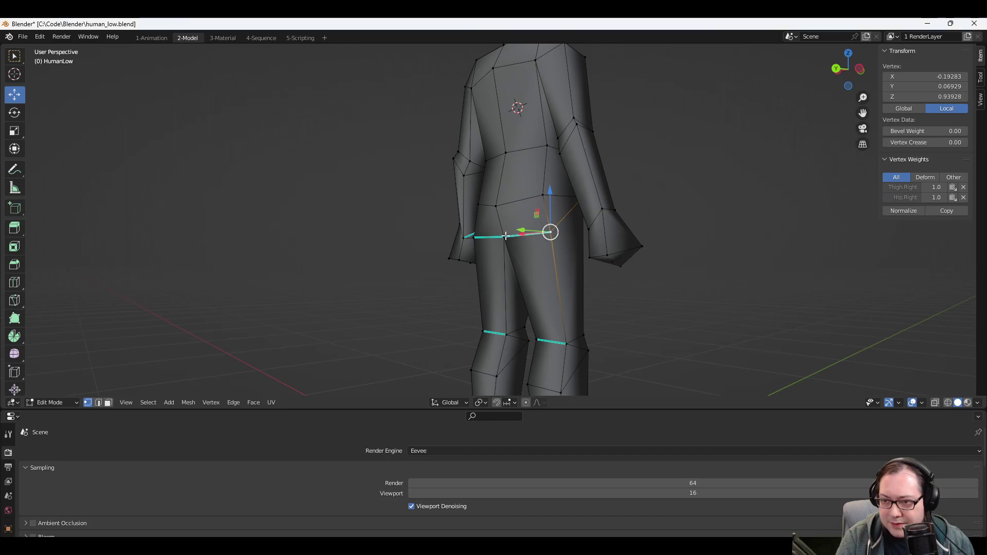
left_click(541, 195, "shift")
left_click(504, 236, "ctrl")
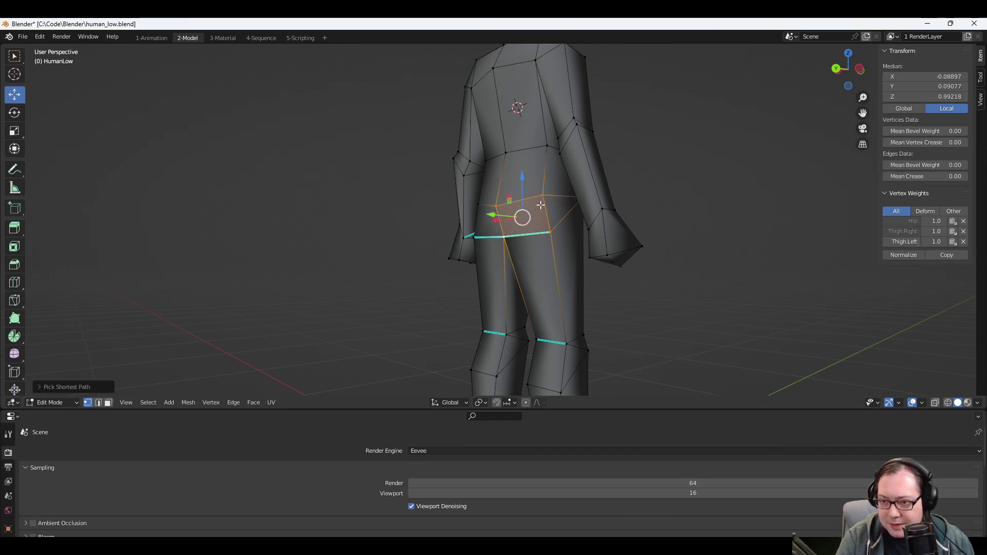
middle_click_drag(532, 220, 559, 216)
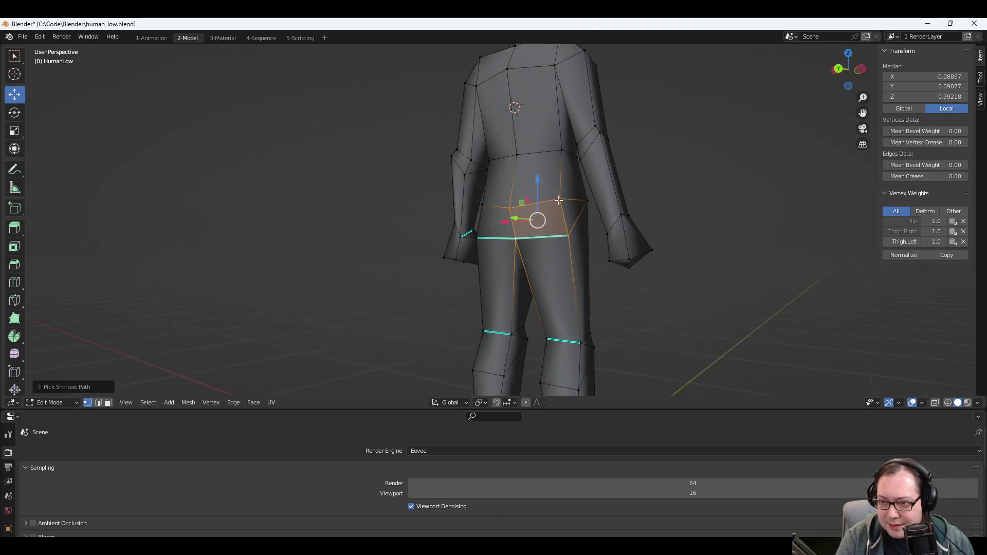
left_click(559, 200)
left_click(509, 208, "shift")
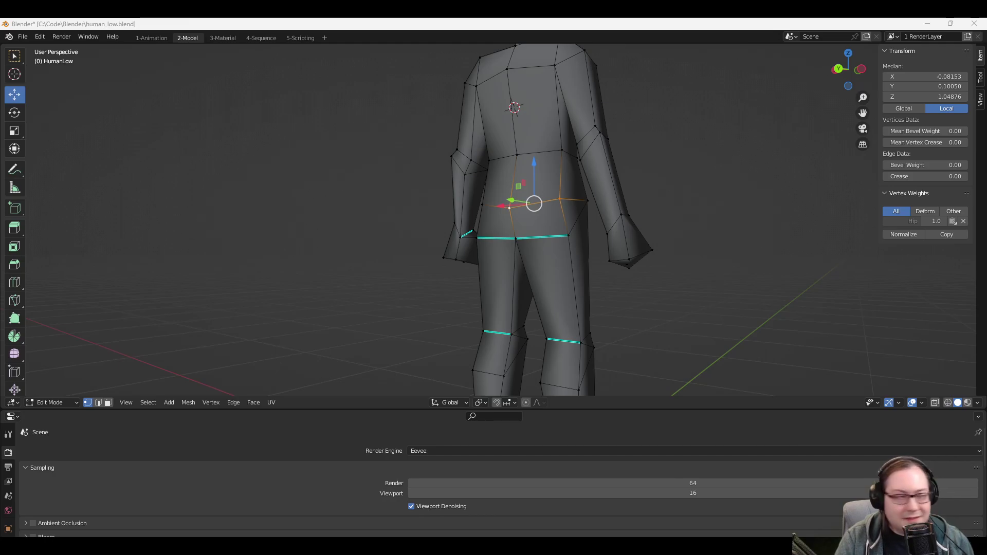
Toggle edge and vertex select, then bring up blender-infographic-SM-2500.png in Chrome.
left_click(637, 23)
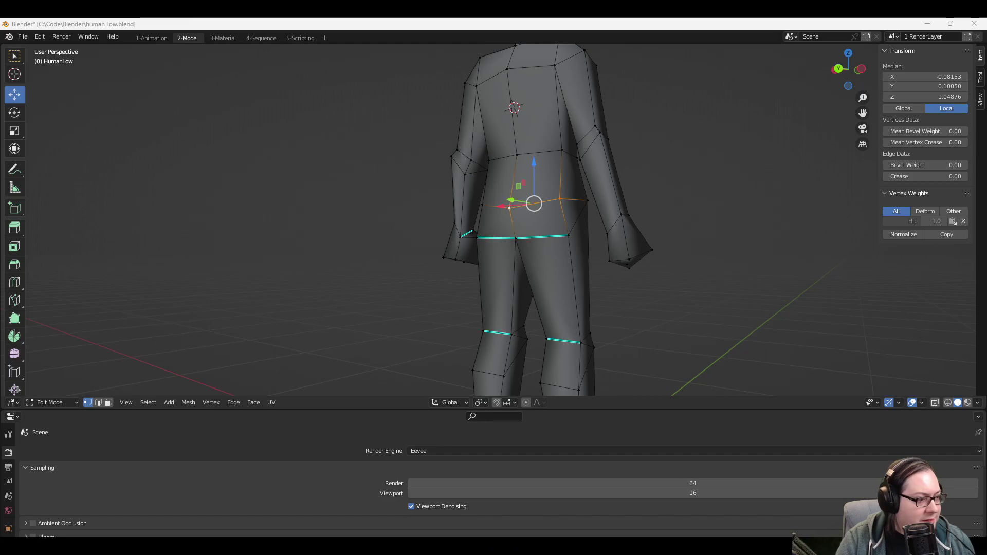
key("2")
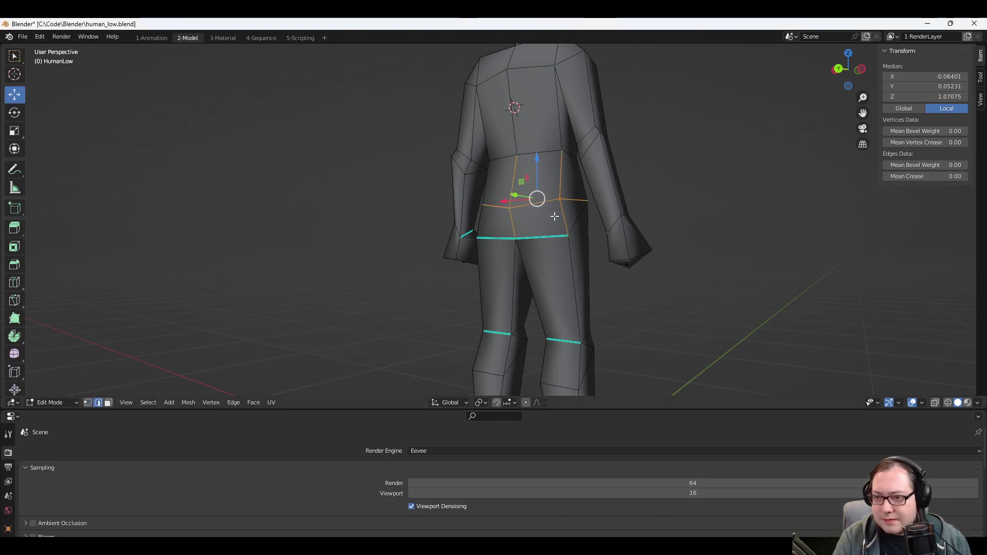
middle_click_drag(549, 219, 611, 239)
key("1")
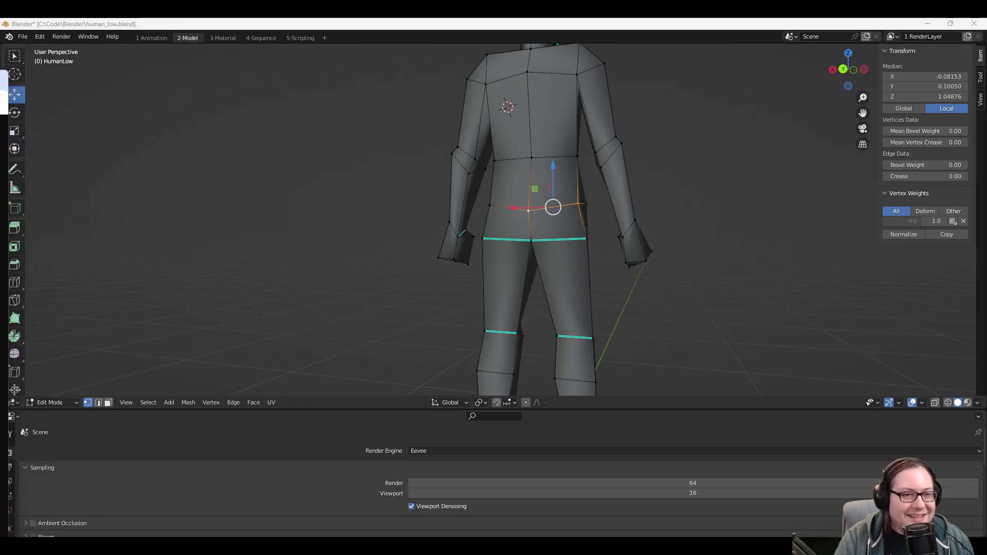
left_click(12, 257)
left_click_drag(593, 76, 635, 49)
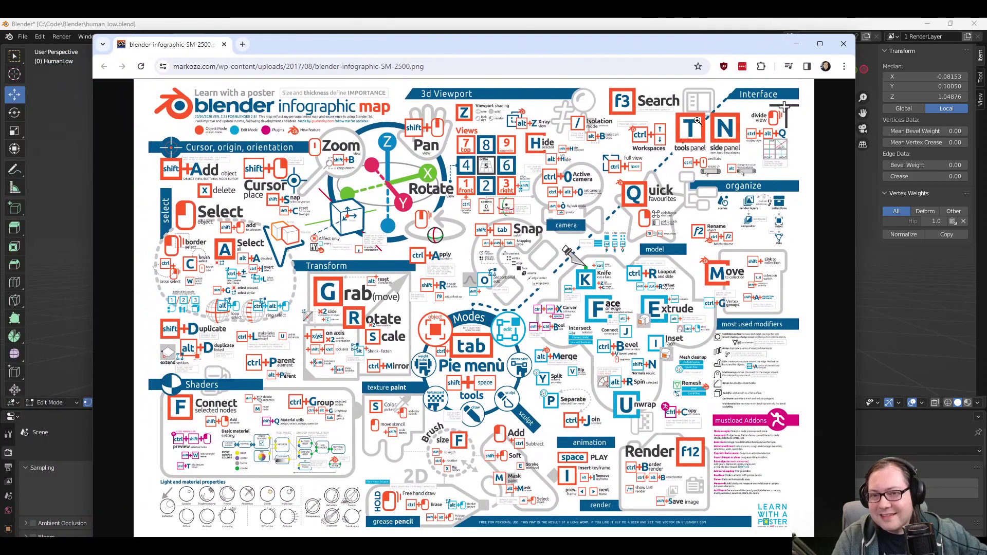
Close the Chrome infographic window to return to Blender.
left_click(844, 44)
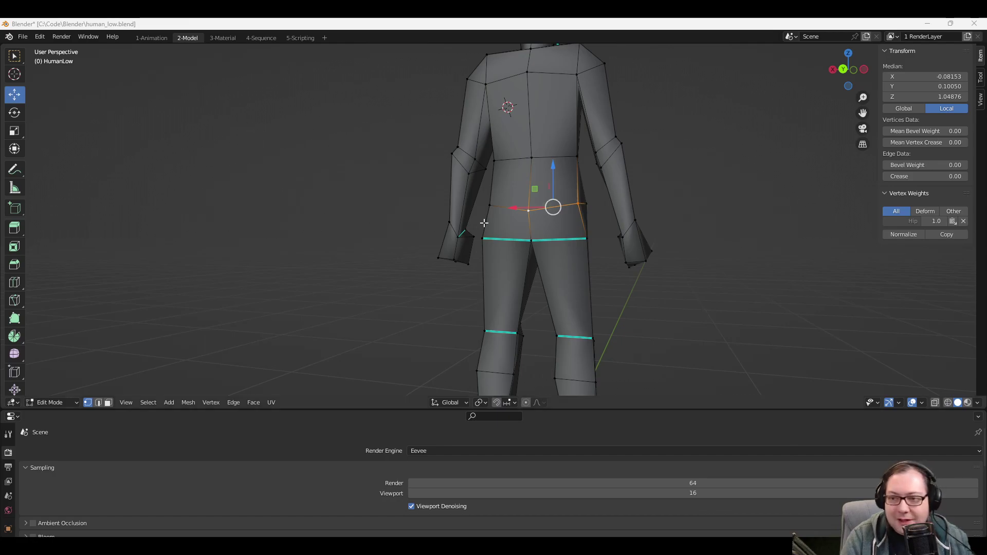
Select several hip and waist seam vertices together to compare their weights.
middle_click_drag(484, 223, 547, 227)
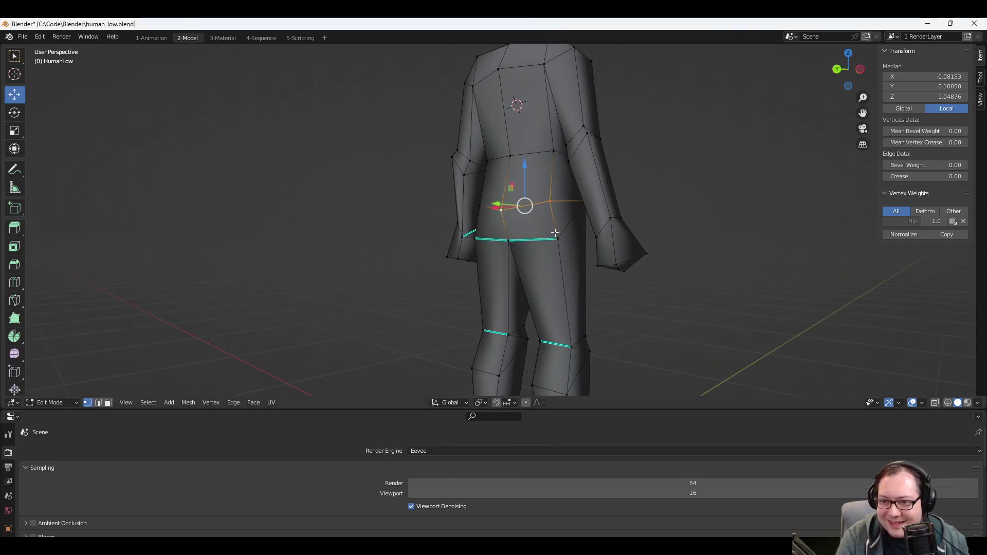
left_click(549, 200, "ctrl")
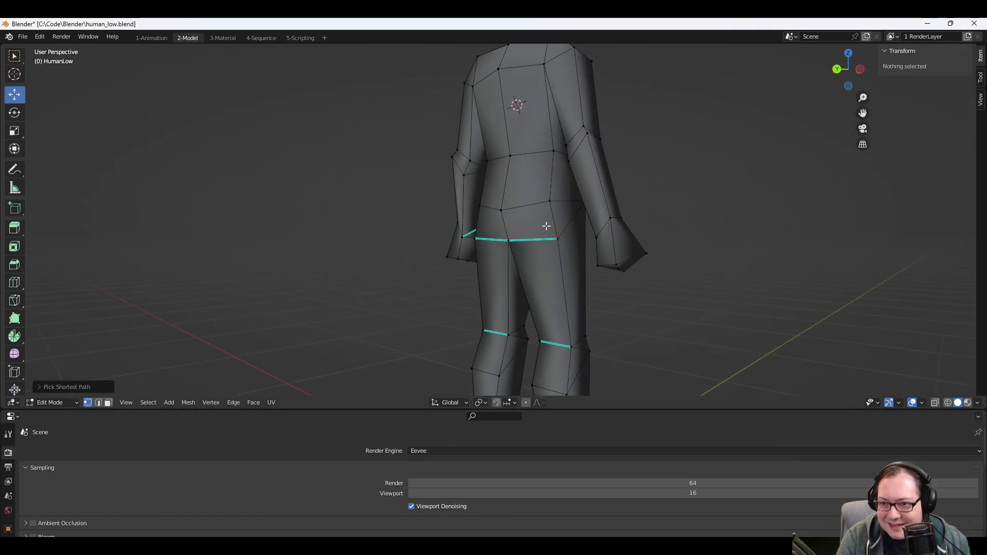
left_click(550, 201)
left_click(501, 209, "shift")
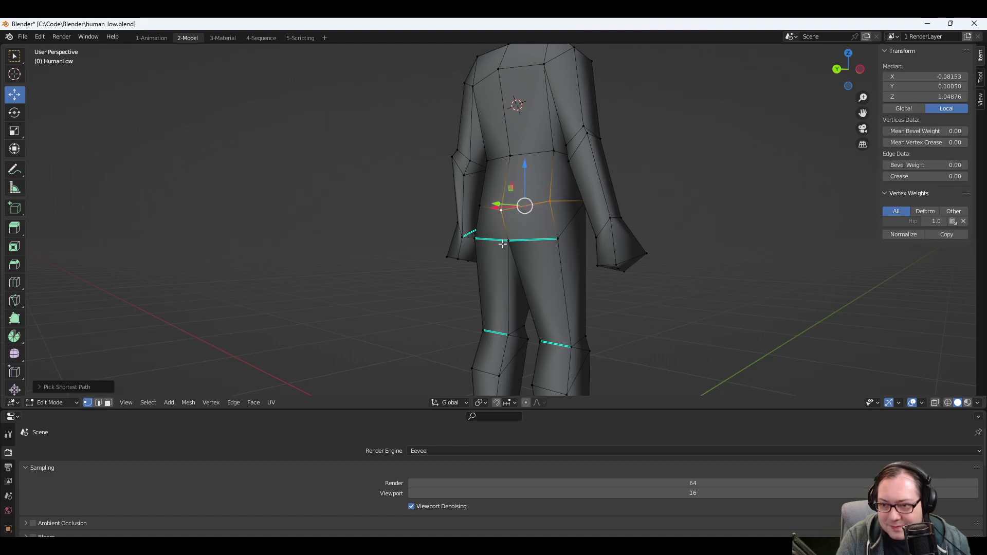
left_click(507, 240, "shift")
left_click(556, 239, "shift")
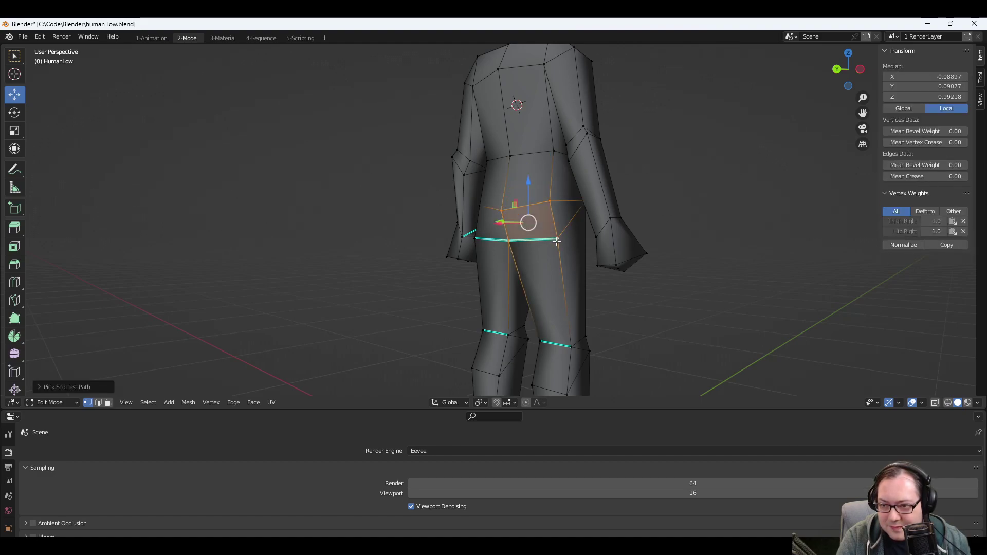
middle_click_drag(579, 239, 558, 216)
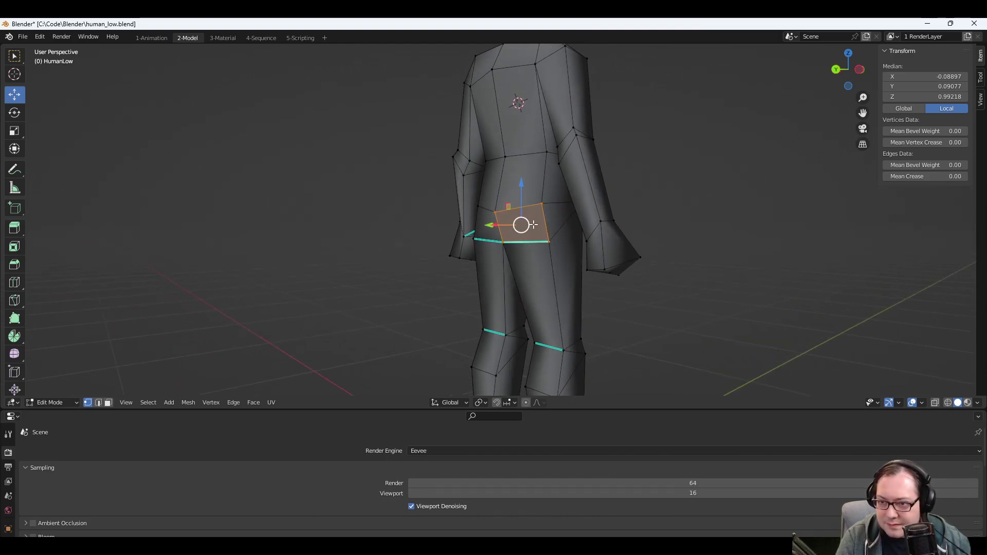
Narrow the selection to one waist vertex weighted 1.0 to Hip and Hip.Right.
left_click(542, 204, "shift")
left_click(541, 204)
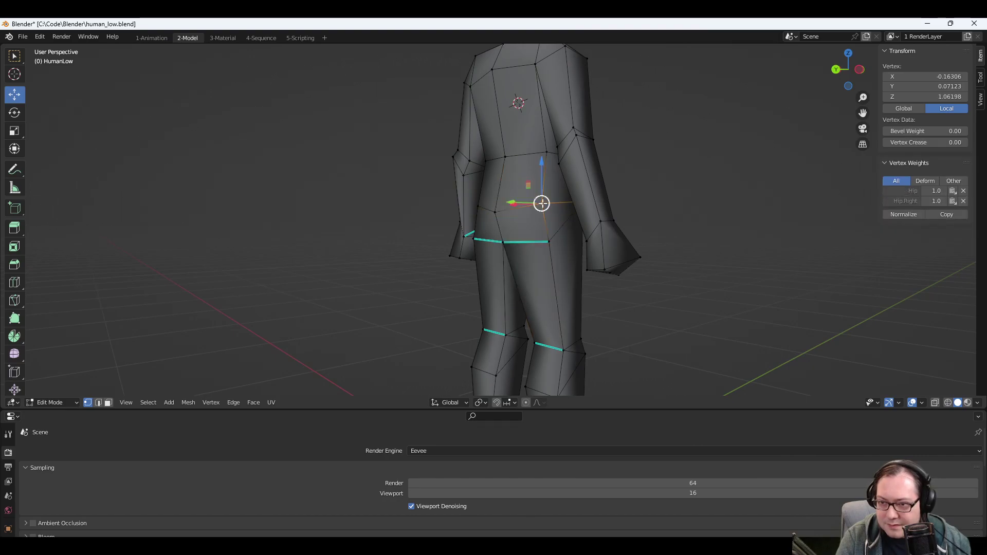
left_click(494, 209, "ctrl")
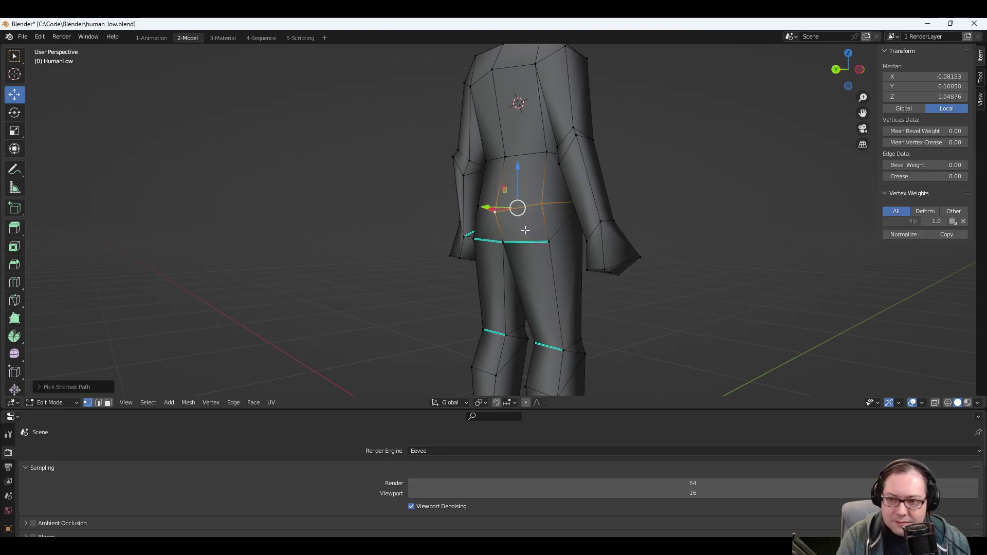
middle_click_drag(525, 230, 540, 241)
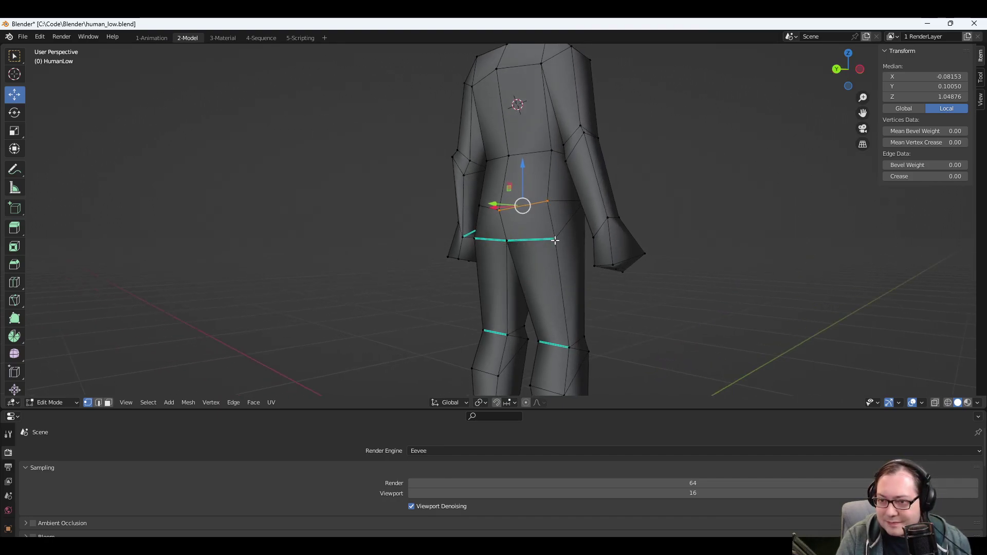
left_click(546, 205)
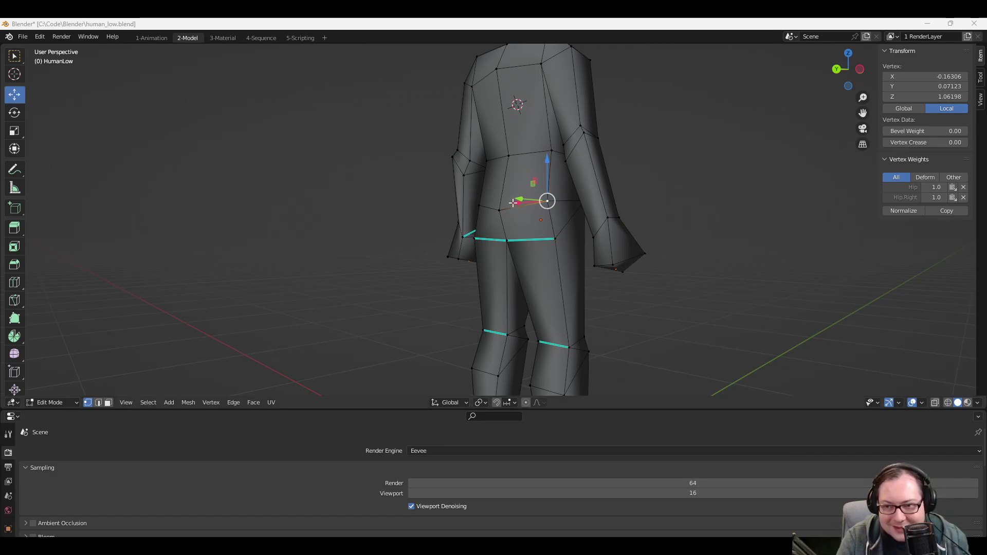
Select the hip edge path and start a move, then cancel it.
left_click(497, 210)
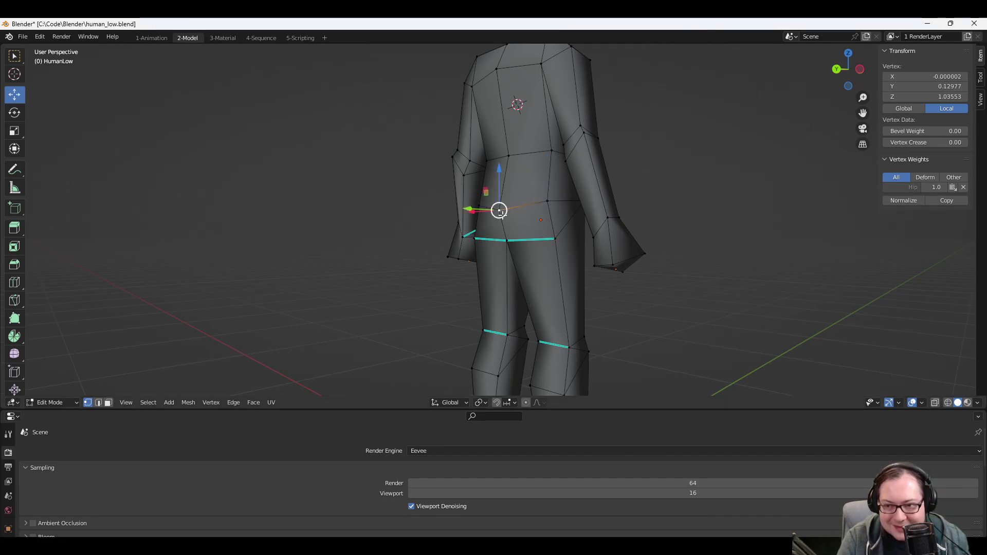
left_click(547, 202, "ctrl")
left_click(553, 238, "ctrl")
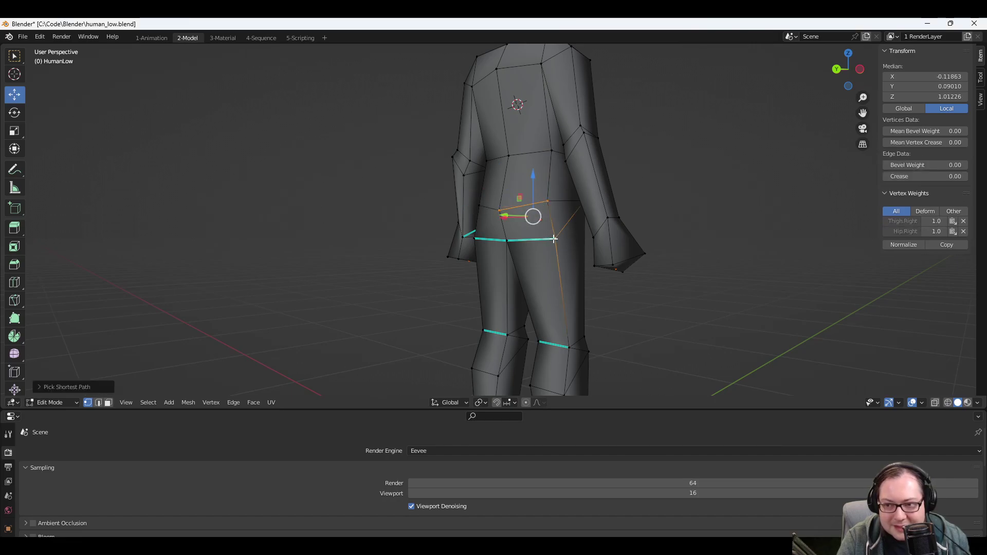
left_click(507, 241, "ctrl")
middle_click_drag(621, 236, 584, 236)
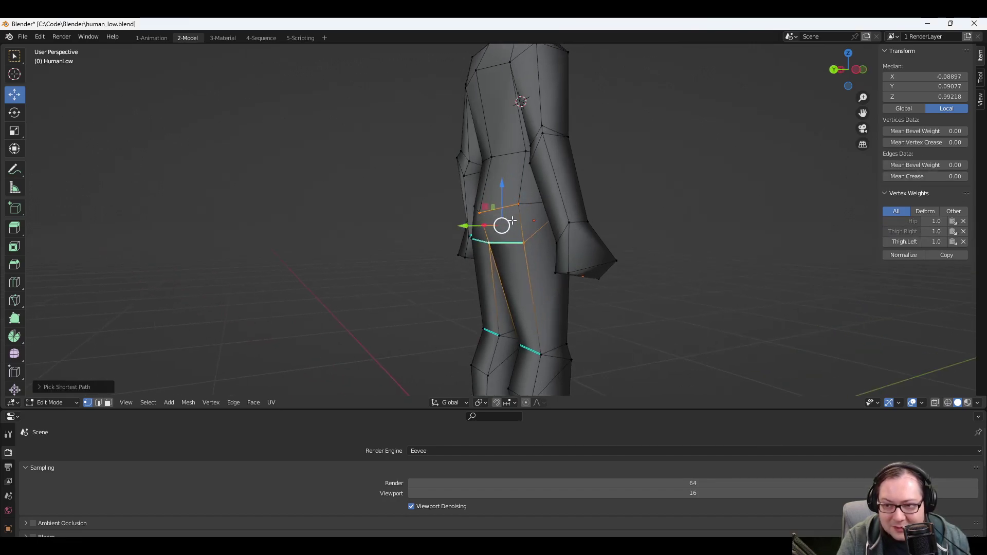
key("g")
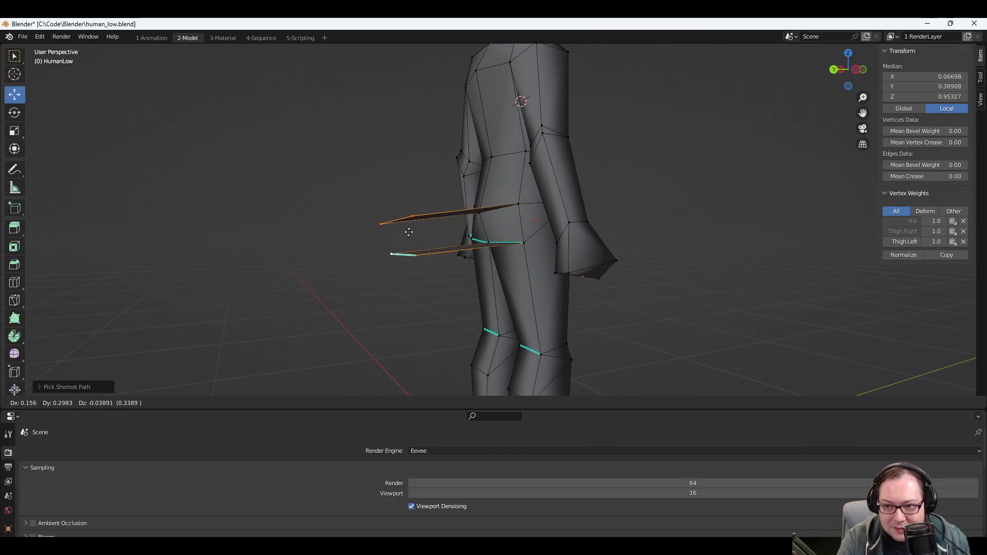
key("Escape")
middle_click_drag(422, 227, 529, 222)
Zoom in, reselect the hip edge vertices, and start then cancel an extrusion.
left_click(551, 204)
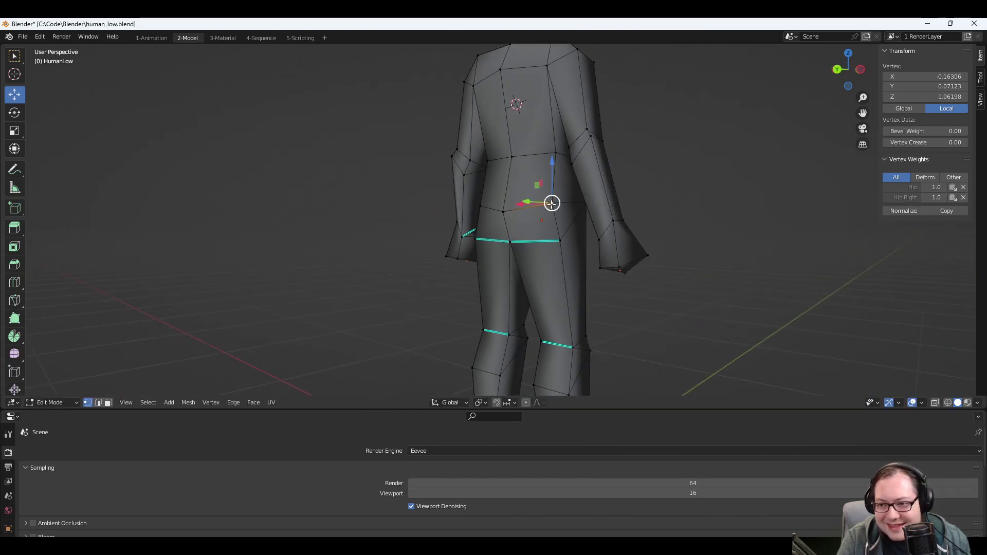
left_click(560, 240, "ctrl")
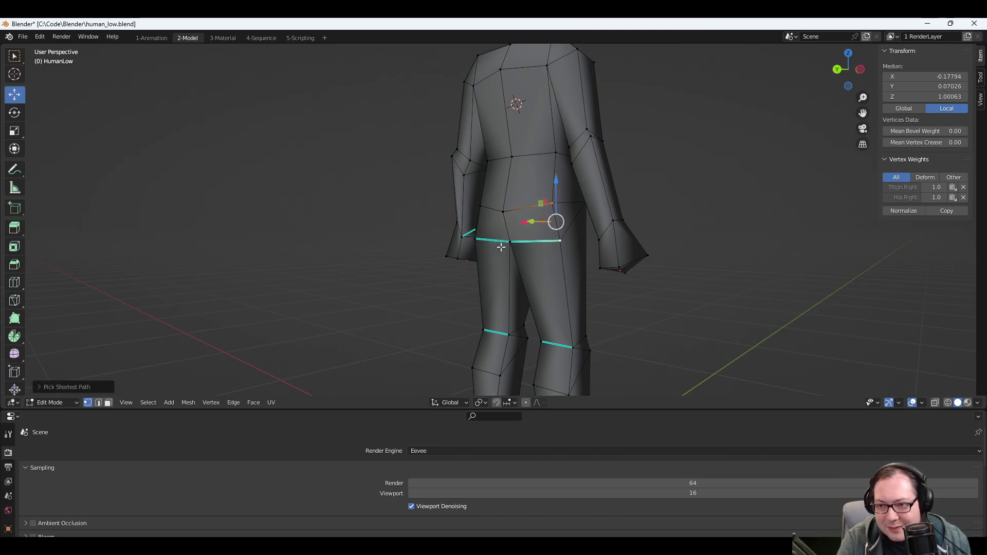
scroll(598, 252, "up", 4)
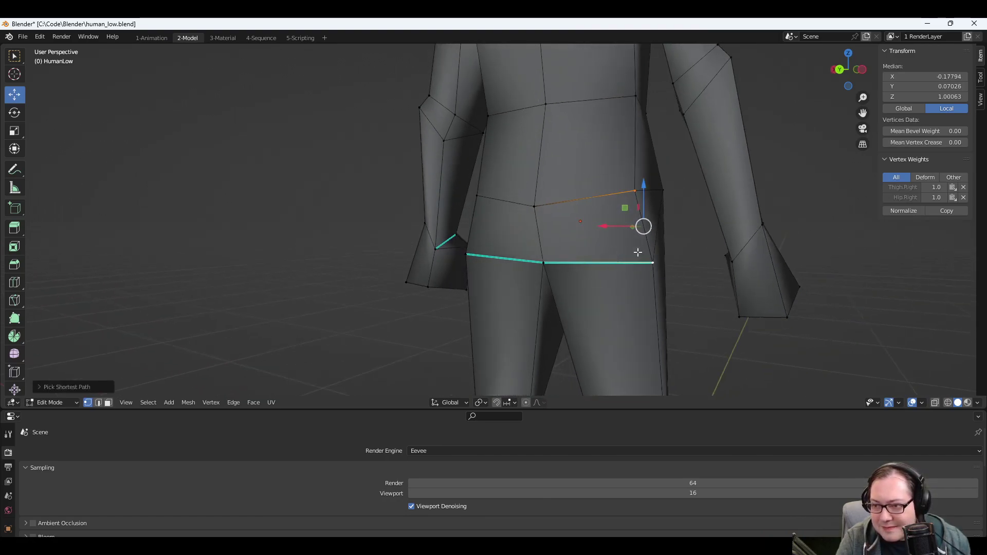
left_click(647, 241)
left_click(632, 190)
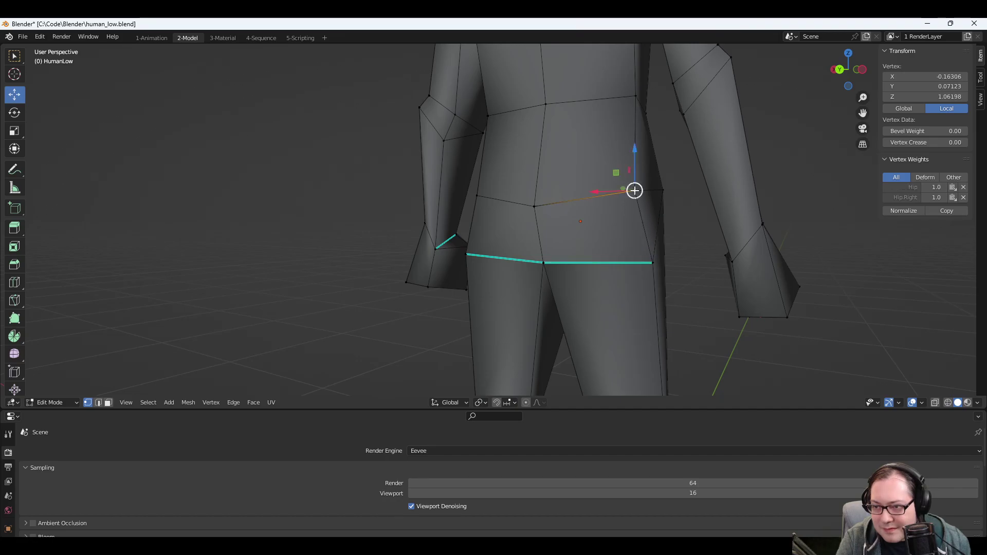
left_click(651, 262, "shift")
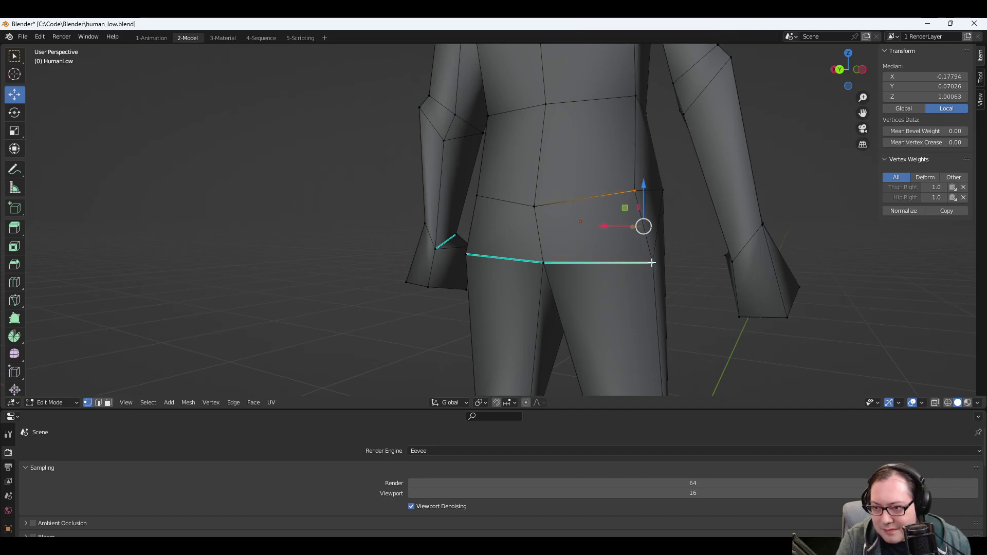
left_click(544, 263, "shift")
left_click(534, 206, "shift")
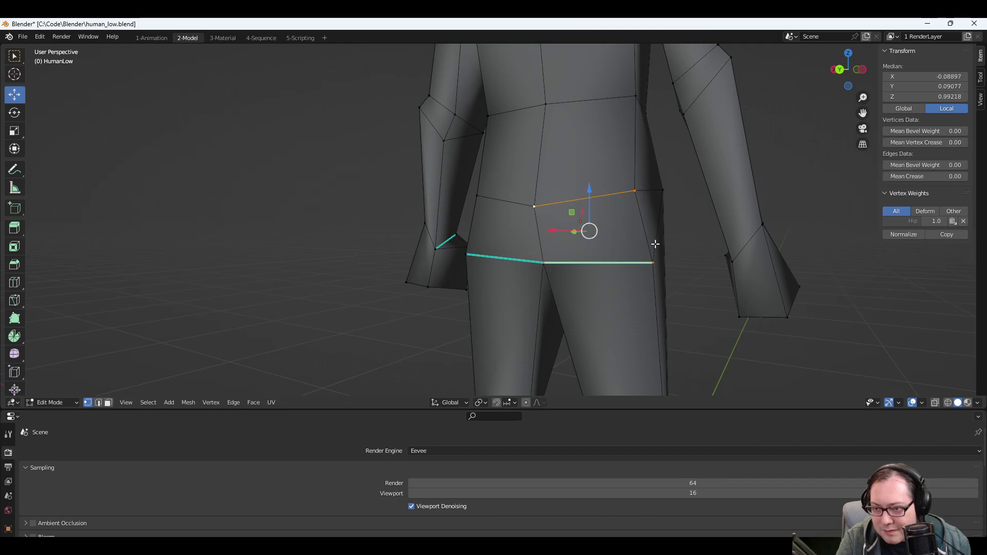
key("e")
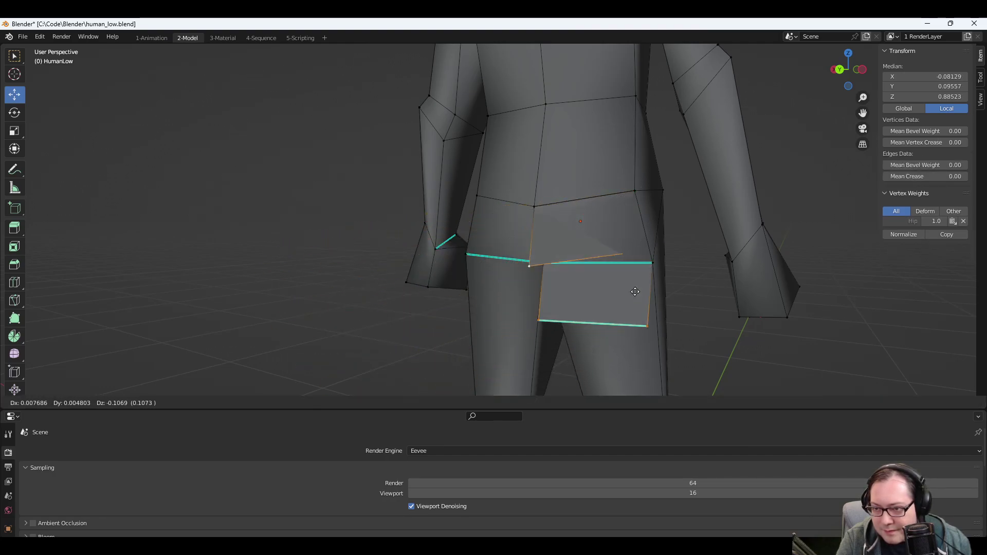
right_click(570, 230)
middle_click_drag(571, 230, 593, 231)
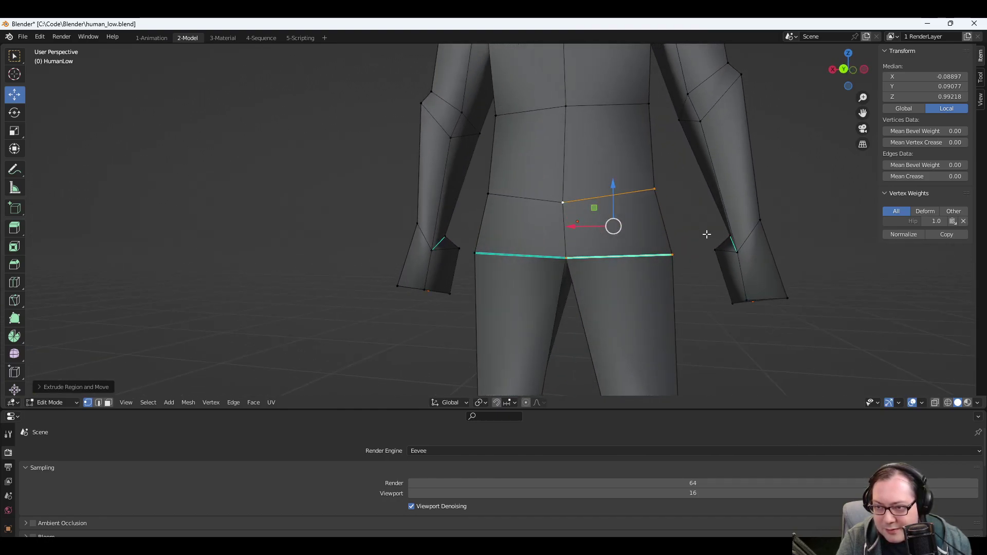
Undo the extra lower-right hip selections, returning to the waist loop.
left_click(689, 236, "shift")
left_click(679, 253)
key("ctrl+z")
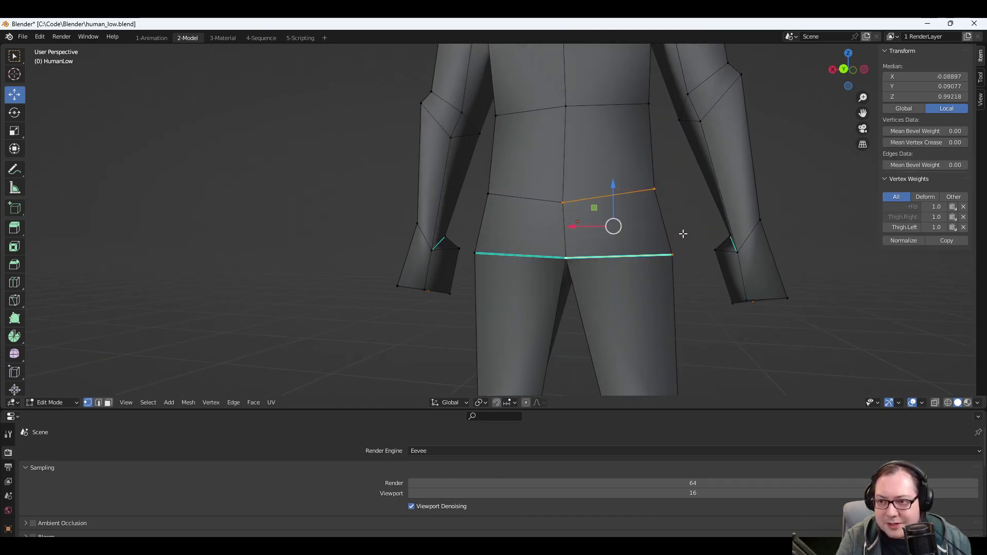
key("ctrl+z")
key("ctrl+z")
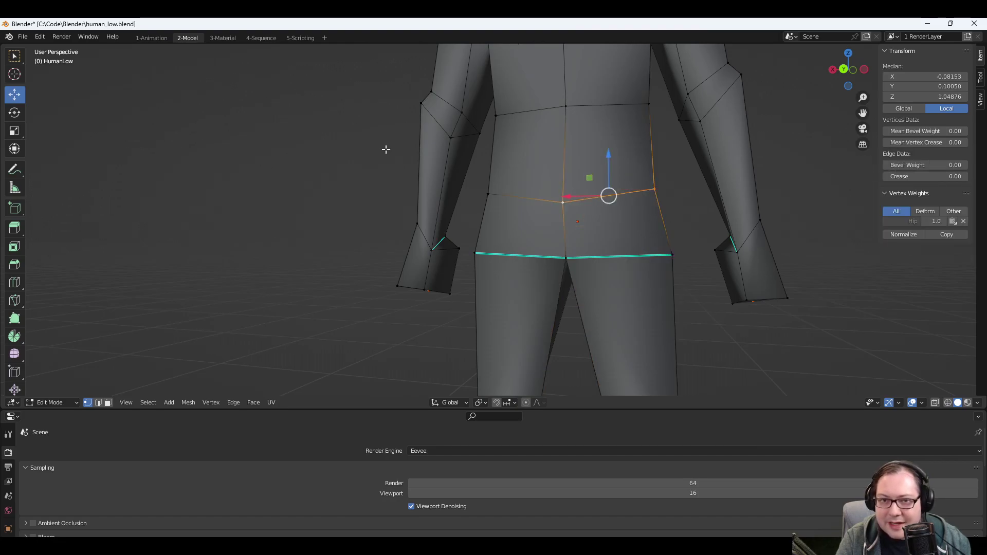
left_click(19, 38)
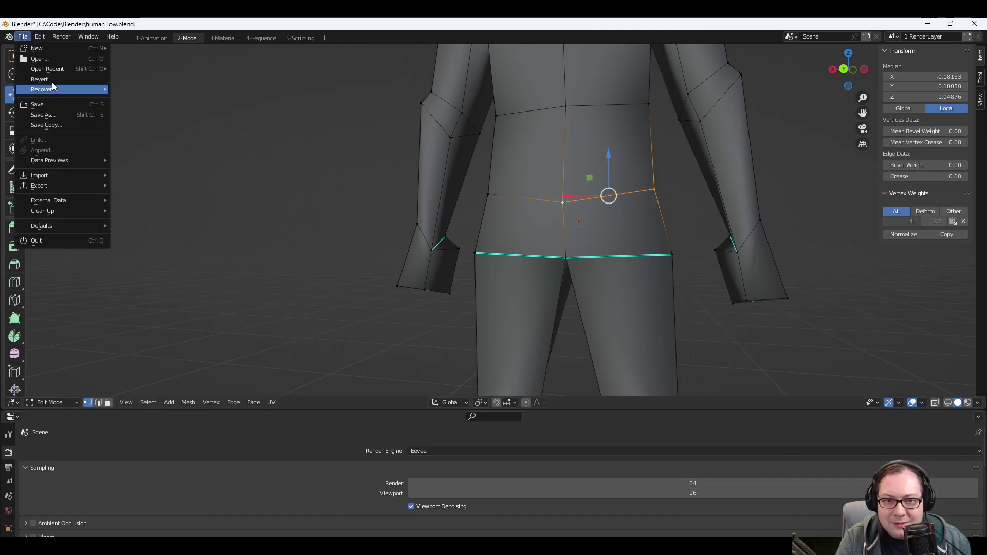
Reload human_low.blend from Open Recent, discarding unsaved changes.
mouse_move(55, 88)
mouse_move(61, 66)
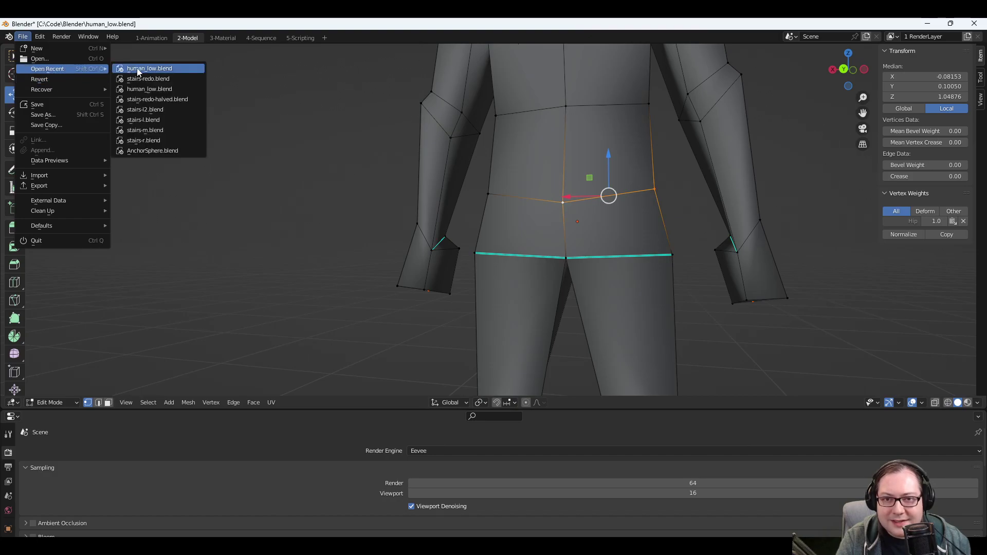
left_click(185, 69)
left_click(530, 305)
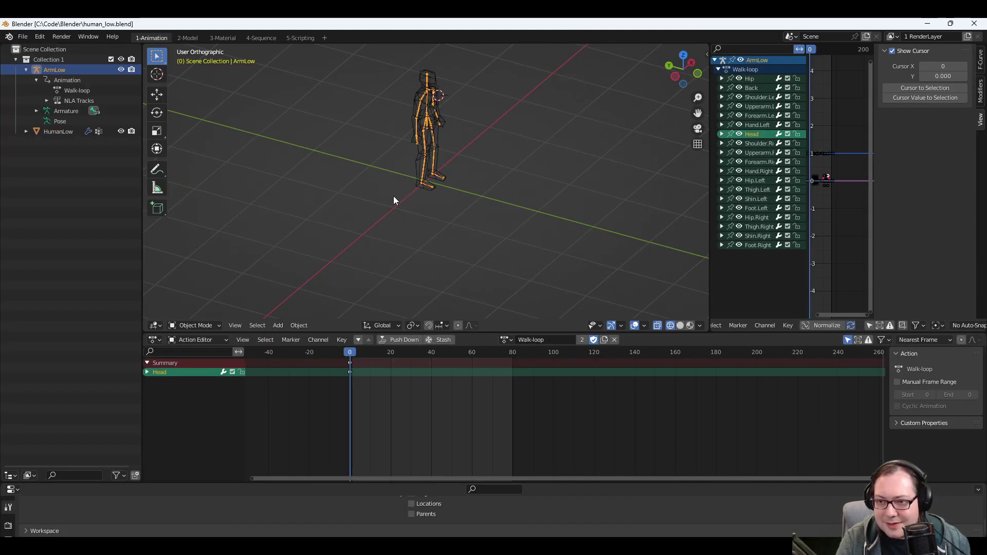
Put the ArmLow armature into Edit Mode in the 2-Model workspace.
middle_click_drag(393, 195, 591, 211)
left_click(188, 37)
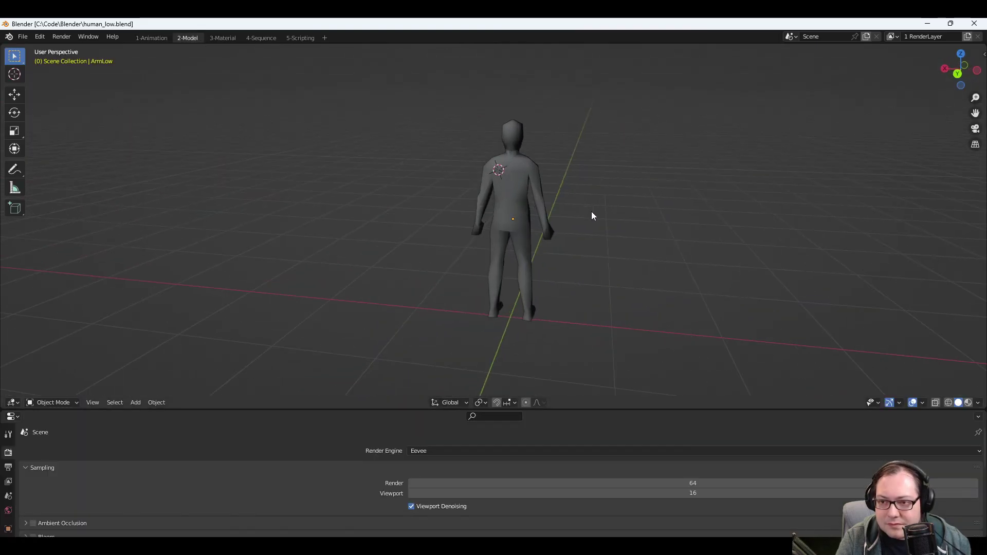
scroll(617, 219, "up", 4)
middle_click_drag(648, 229, 546, 209)
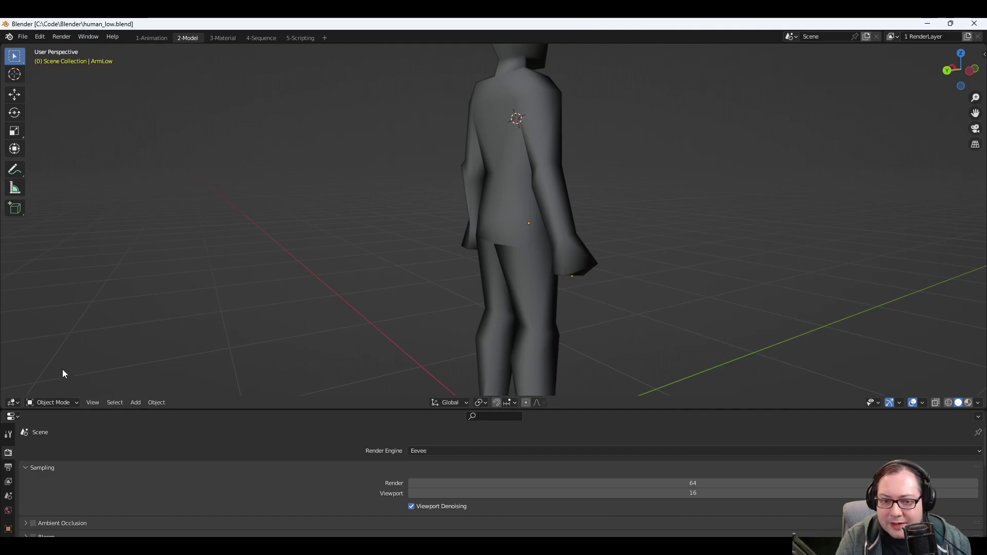
left_click(52, 403)
left_click(45, 378)
scroll(531, 213, "up", 2)
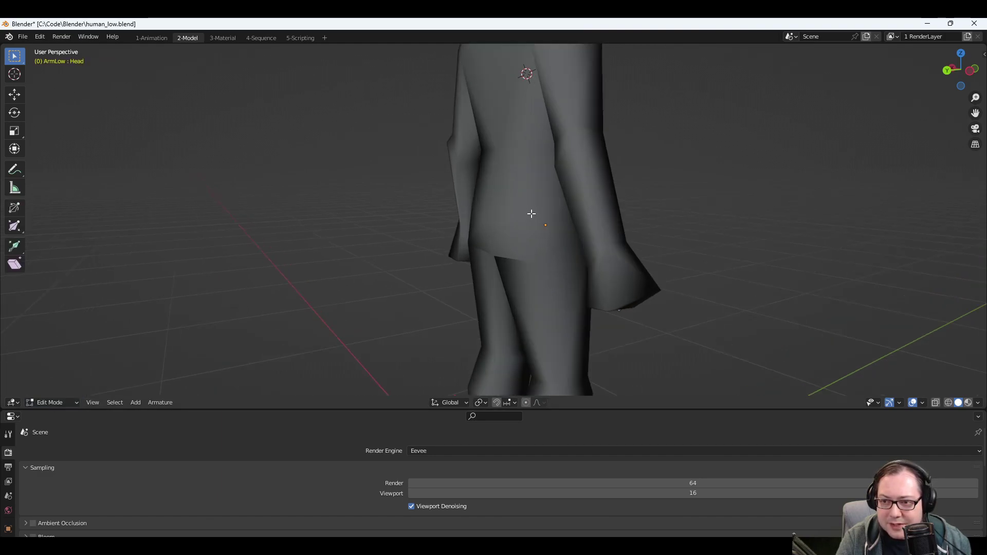
middle_click_drag(497, 250, 512, 245)
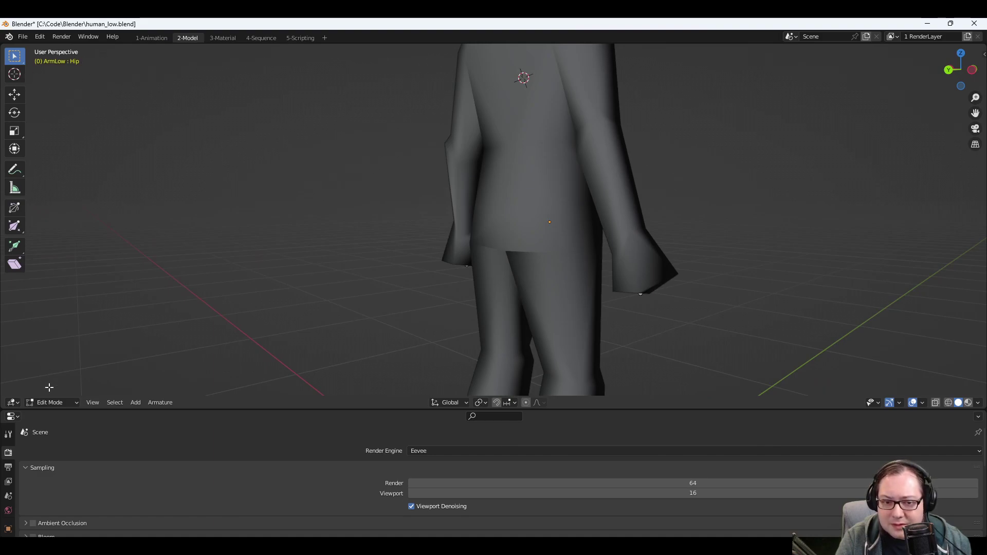
middle_click_drag(588, 264, 485, 381)
scroll(484, 381, "down", 3)
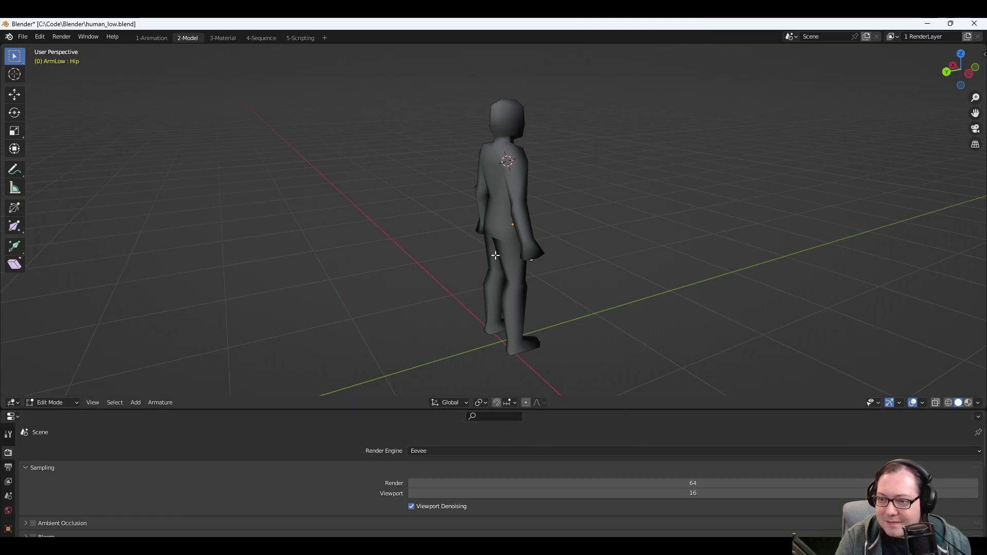
Place the 3D cursor beside the rig's head from the Animation workspace.
left_click(152, 37)
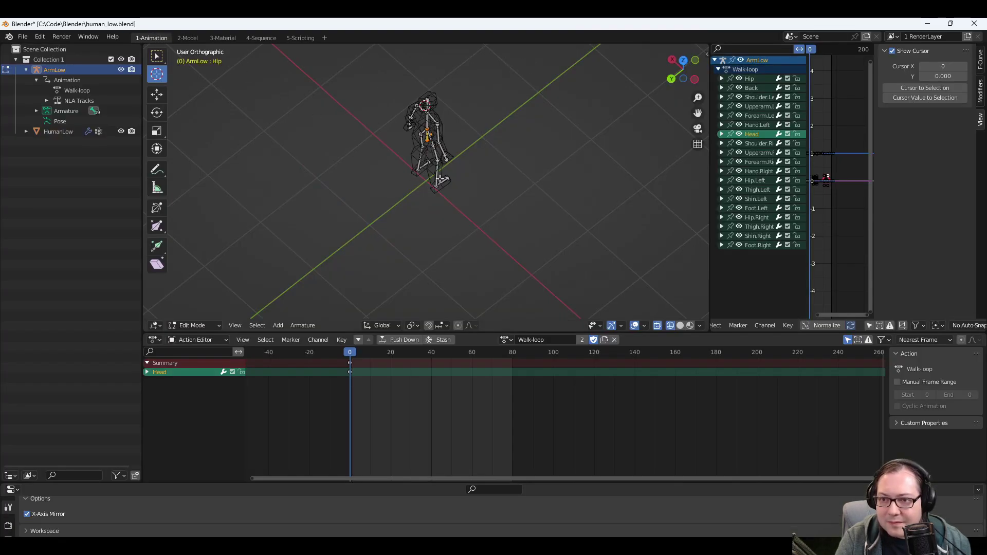
scroll(441, 179, "up", 5)
middle_click_drag(478, 238, 476, 160)
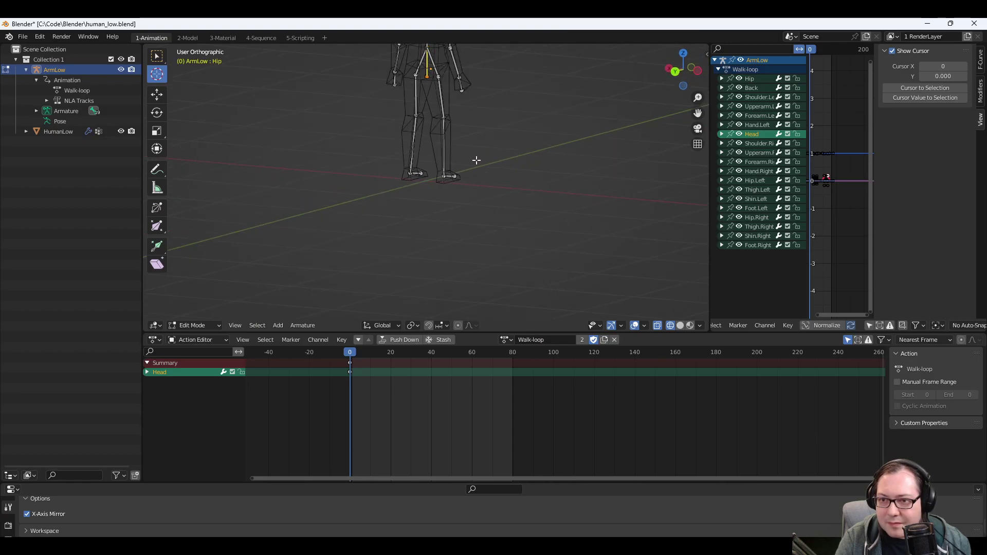
left_click(445, 66)
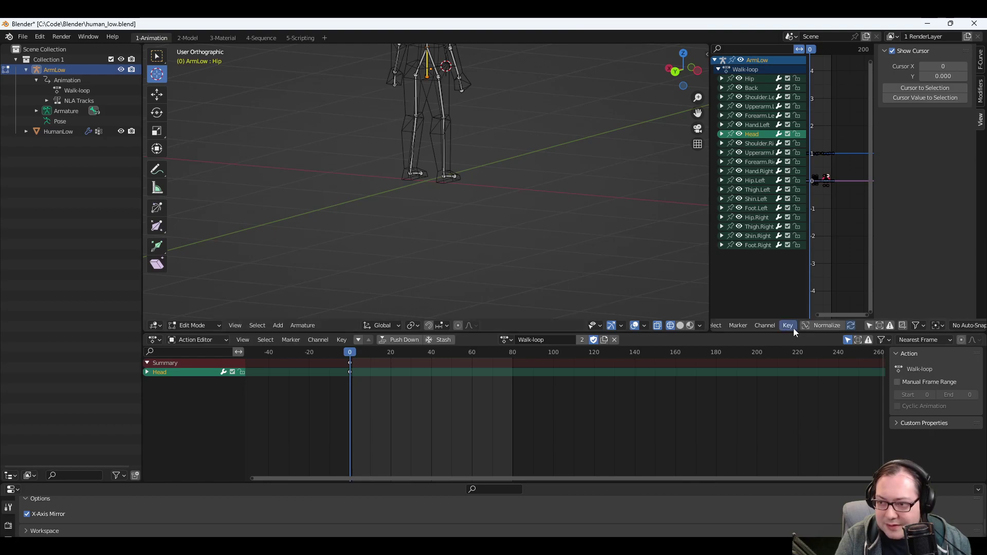
Select the Forearm.Left and Hip.Right bones and cycle through Move, Rotate, Scale and Transform tools.
left_click(187, 39)
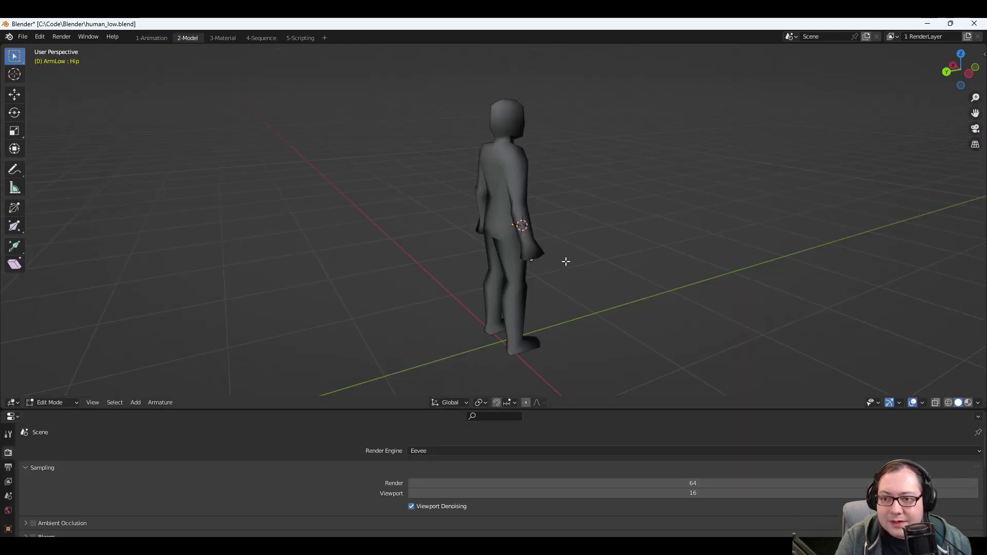
scroll(565, 262, "up", 2)
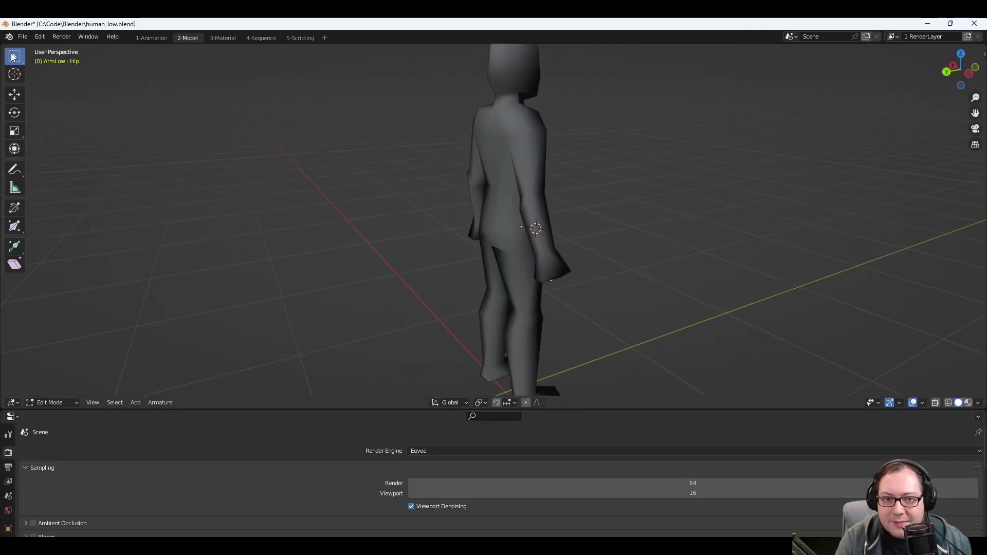
left_click(532, 225)
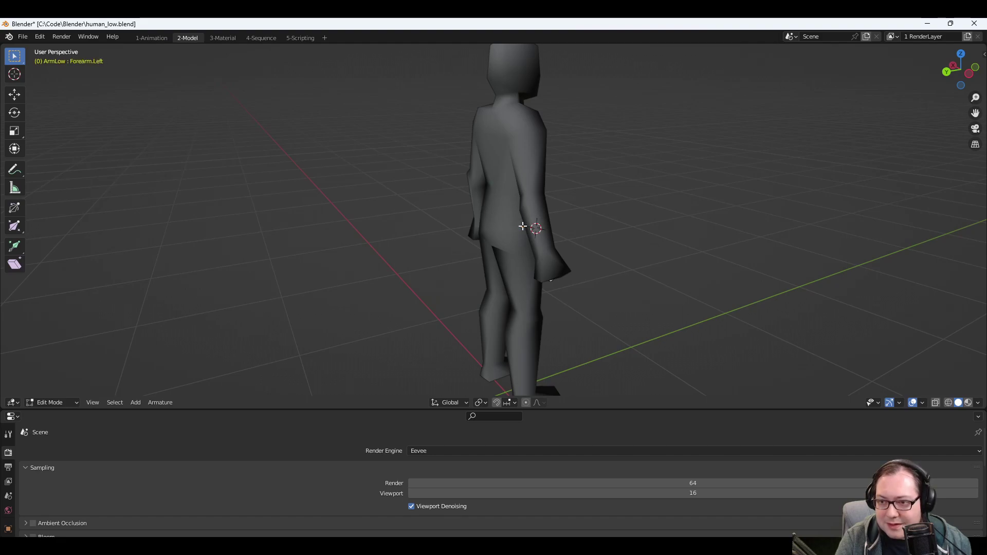
left_click(516, 220)
left_click(19, 94)
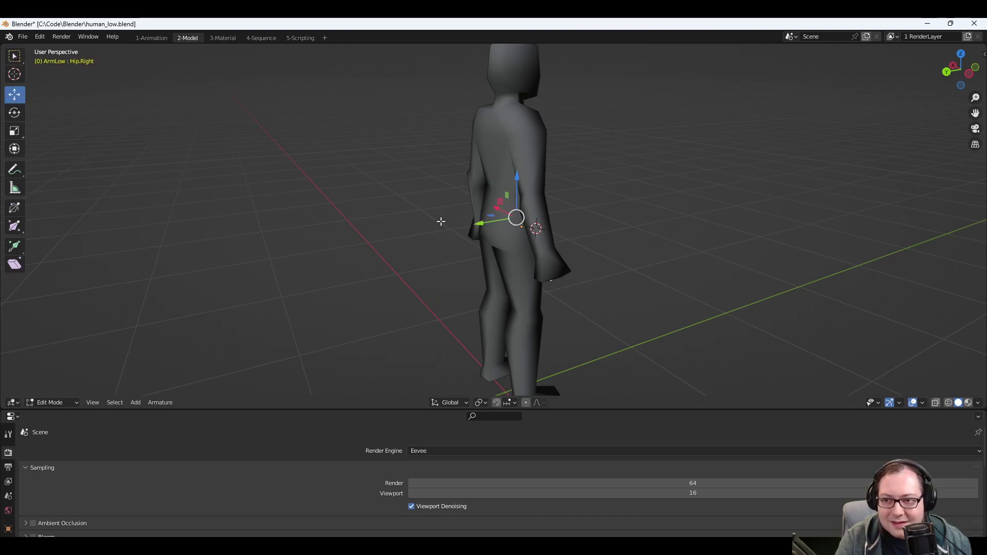
left_click(513, 248)
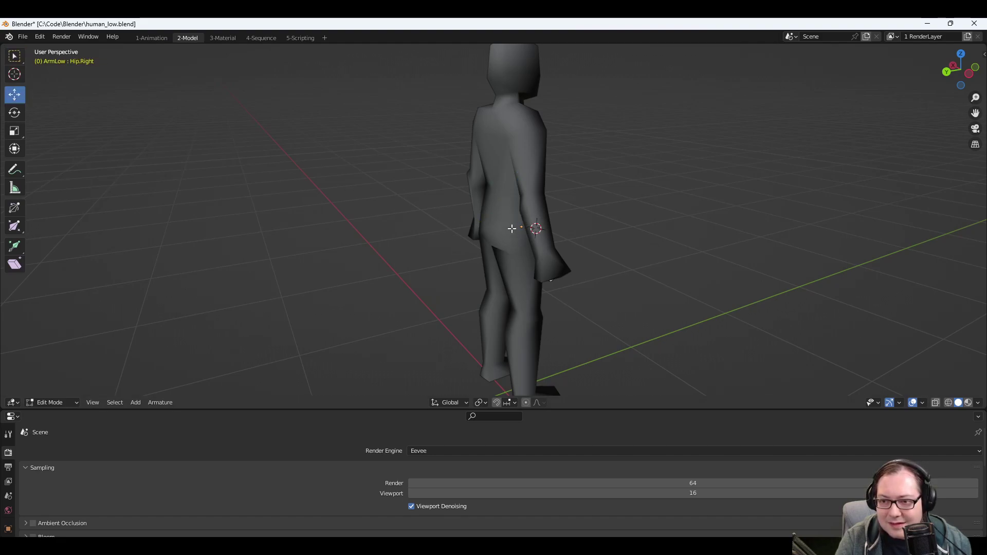
left_click(15, 113)
left_click(14, 132)
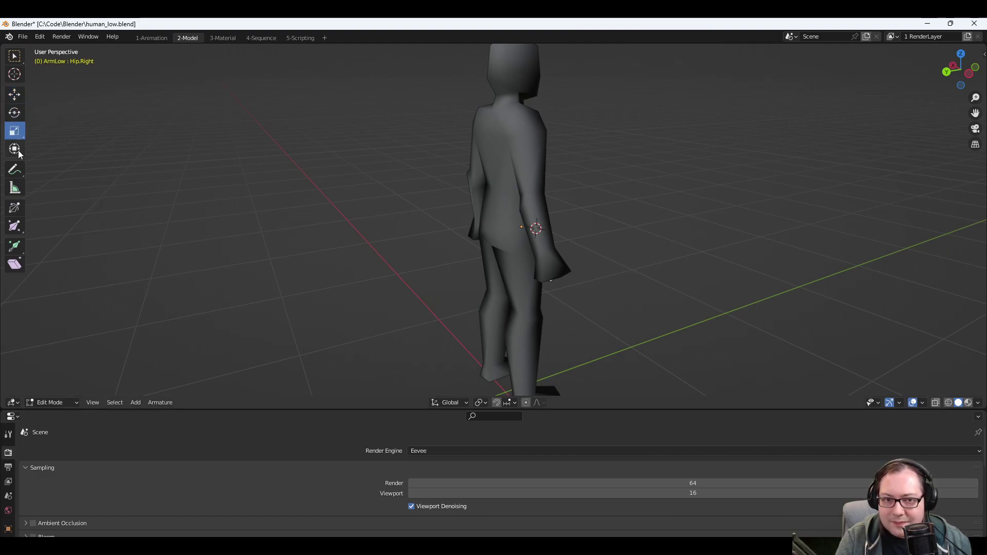
left_click(15, 150)
left_click(15, 57)
Toggle the armature between Object and Edit Mode, ending in Object Mode.
scroll(516, 265, "up", 2)
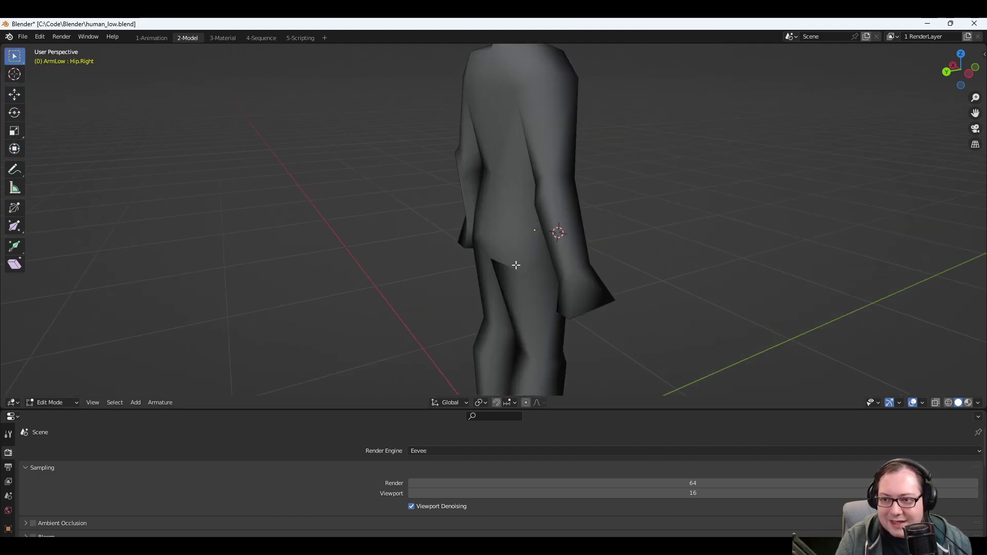
scroll(535, 278, "up", 1)
scroll(493, 232, "down", 2)
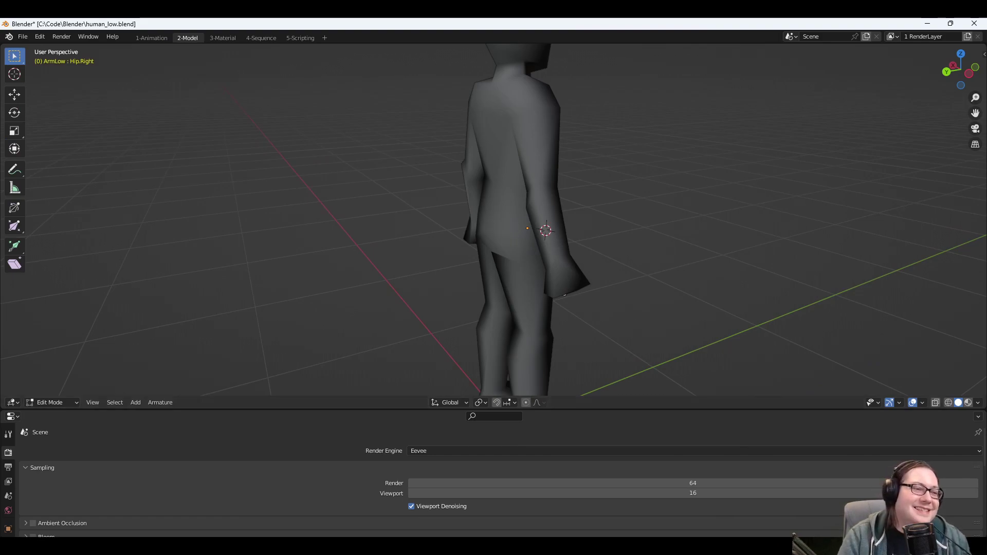
scroll(224, 189, "down", 4)
middle_click_drag(497, 229, 600, 212)
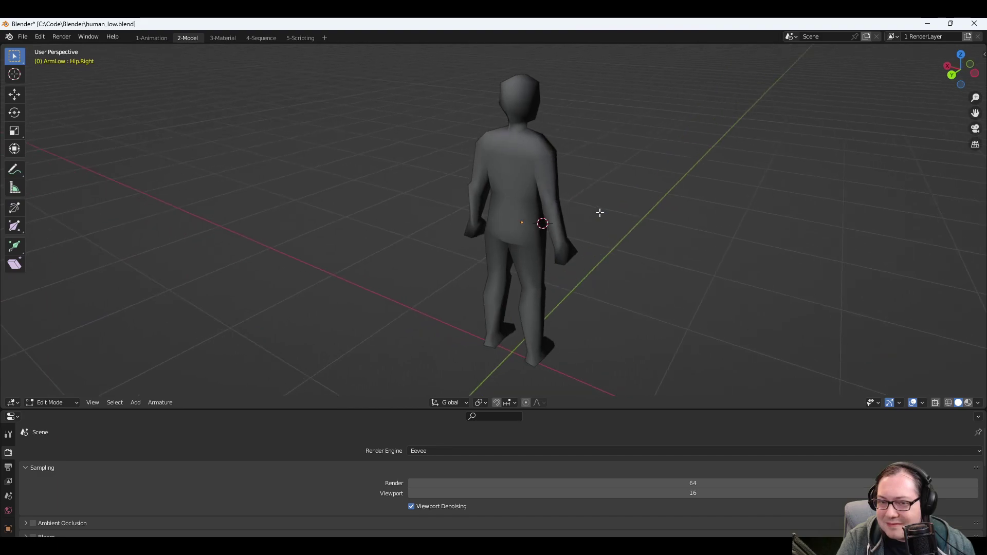
left_click(61, 406)
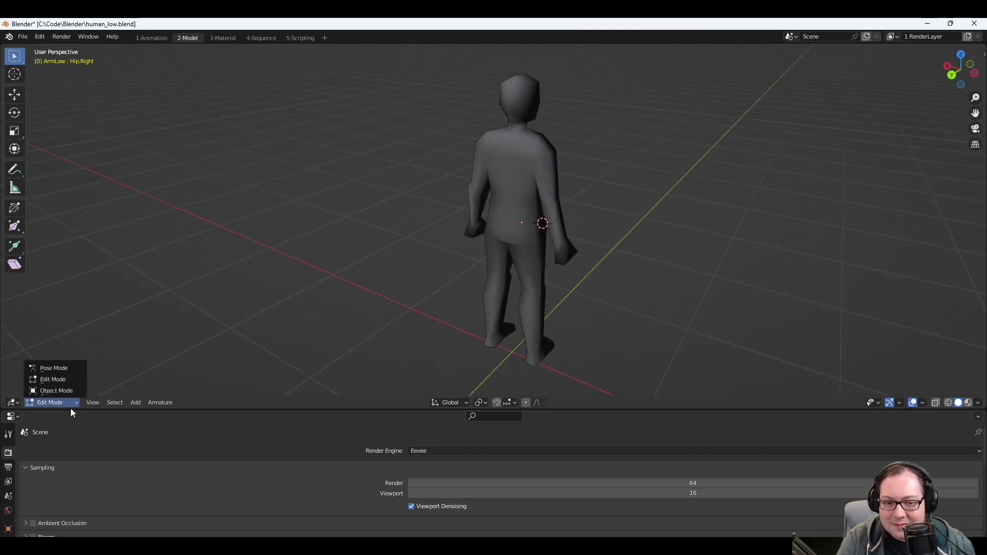
left_click(67, 393)
left_click(59, 404)
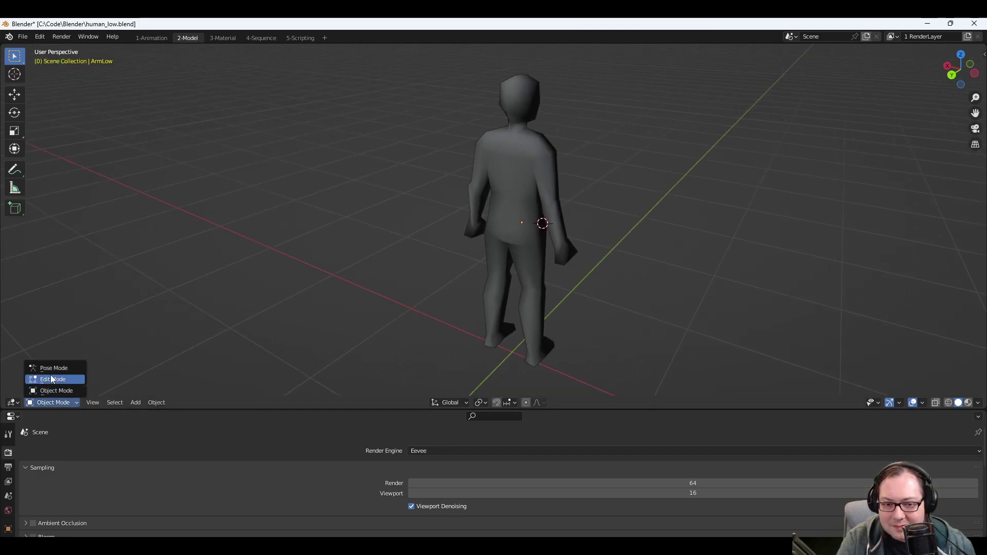
left_click(51, 375)
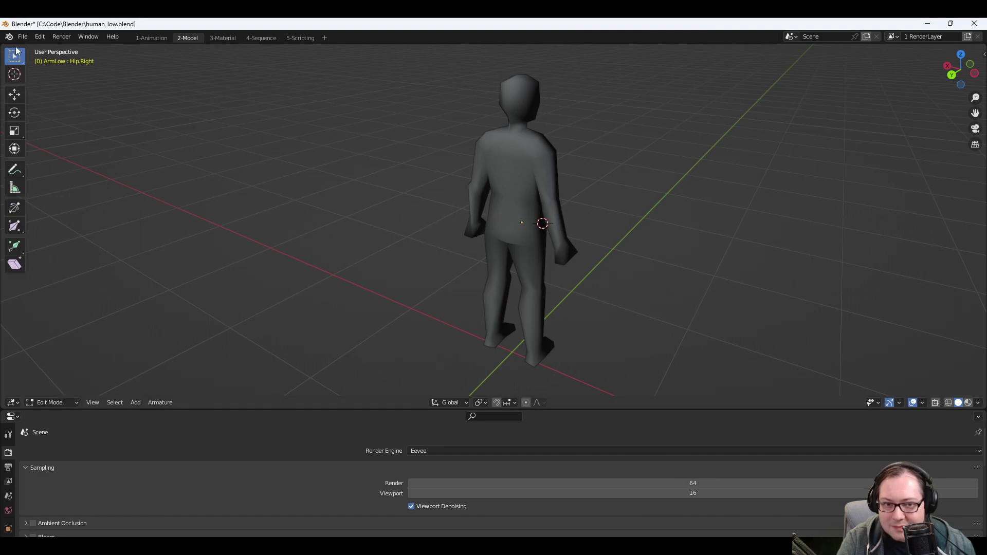
scroll(538, 220, "up", 5)
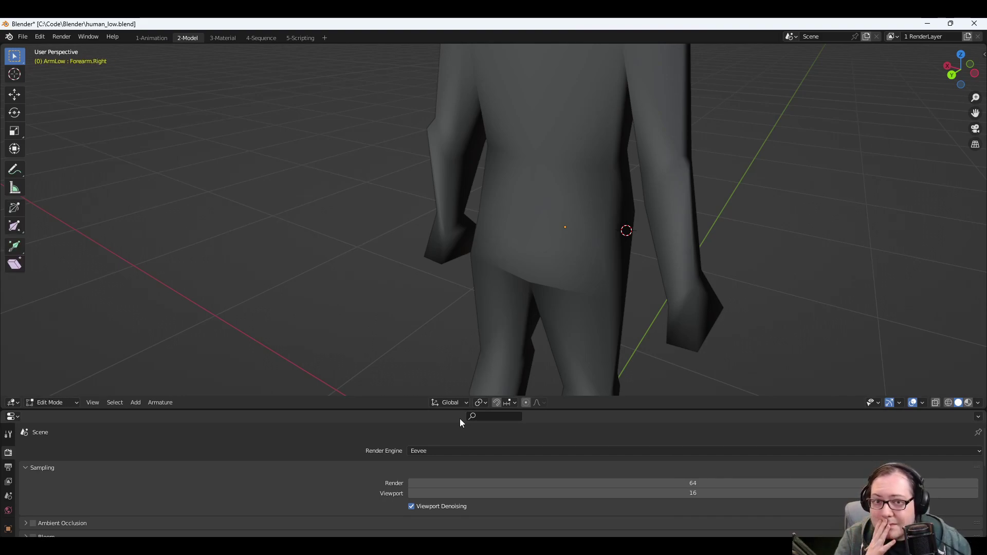
key("Tab")
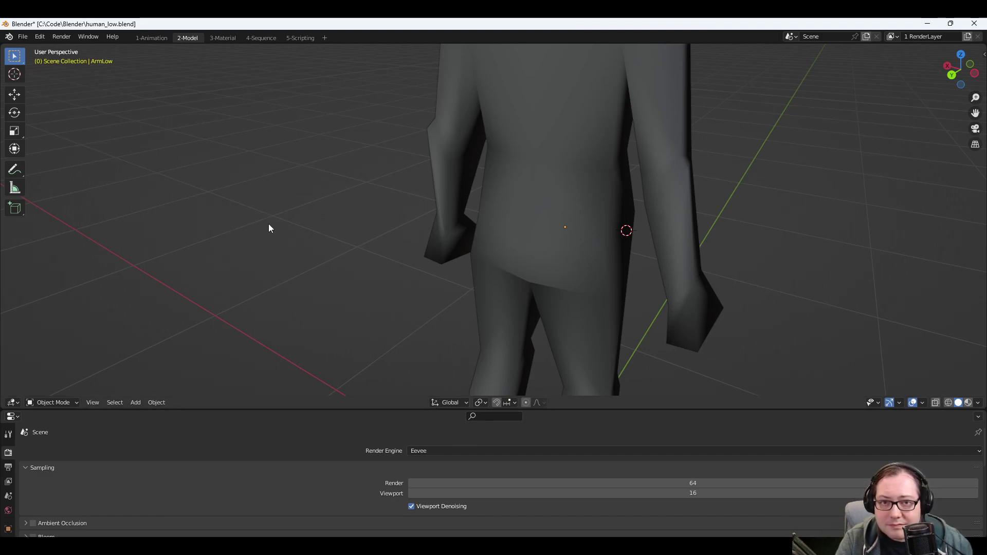
Save and reopen human_low.blend from Open Recent, then show the 2-Model workspace.
left_click(20, 36)
mouse_move(58, 71)
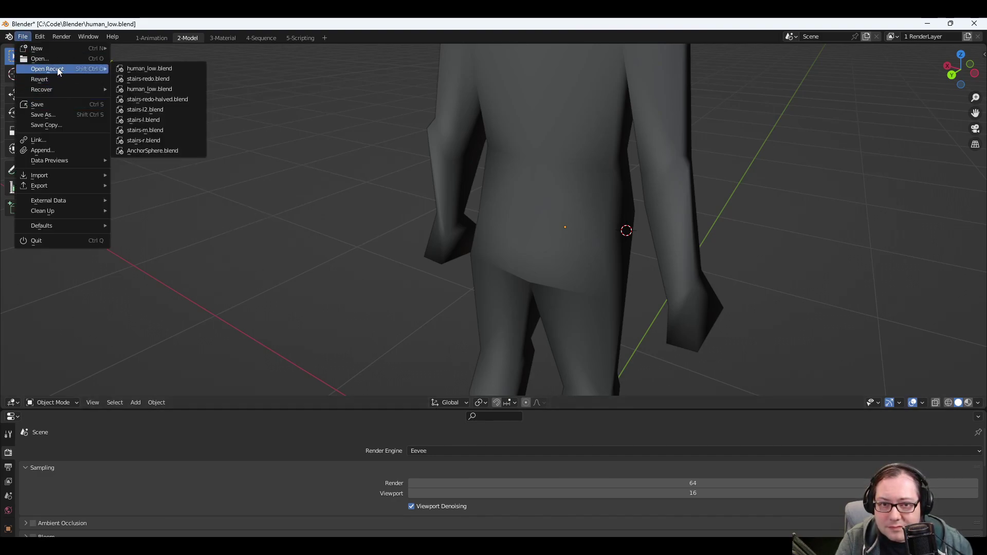
left_click(134, 69)
left_click(451, 308)
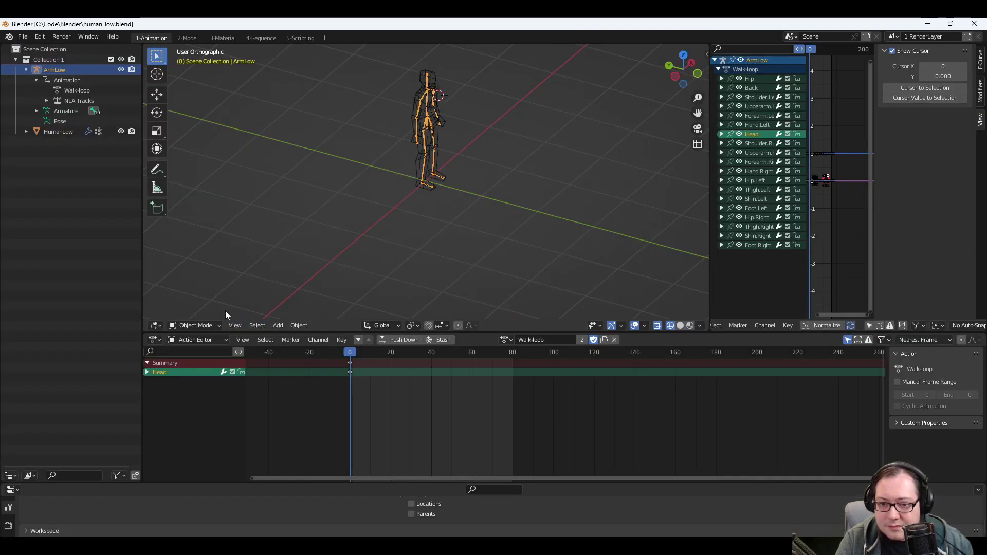
left_click(189, 39)
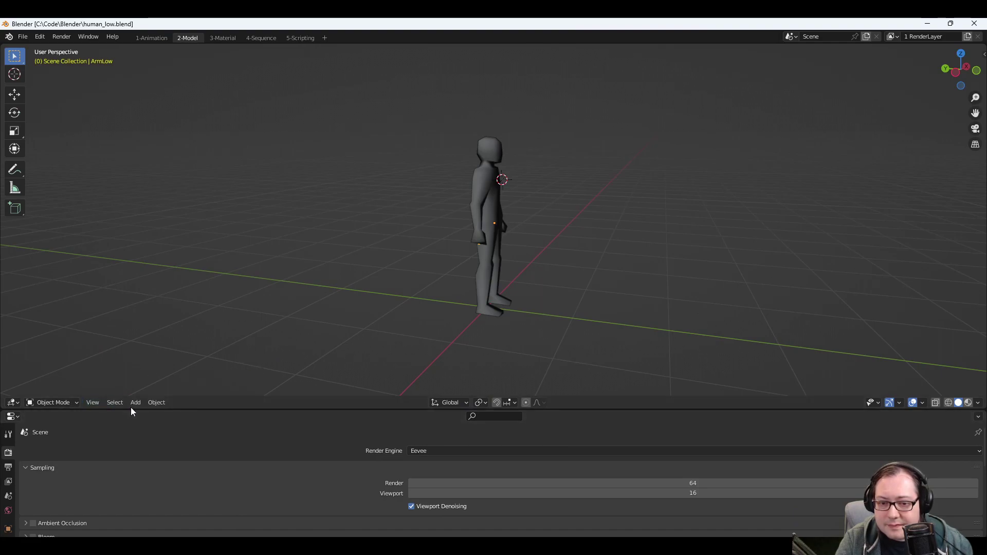
Put the ArmLow armature into Edit Mode and view the character from behind.
left_click(114, 403)
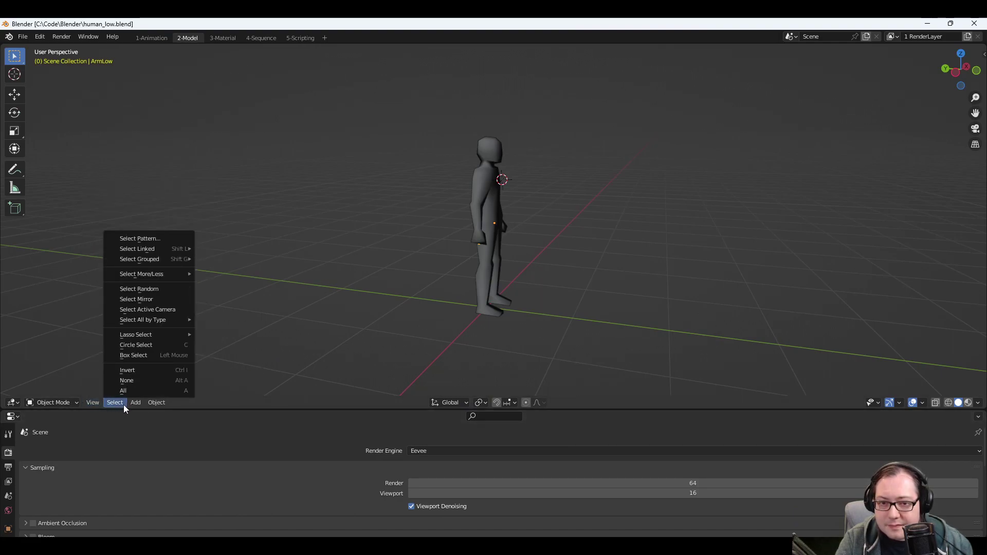
left_click(107, 403)
left_click(47, 401)
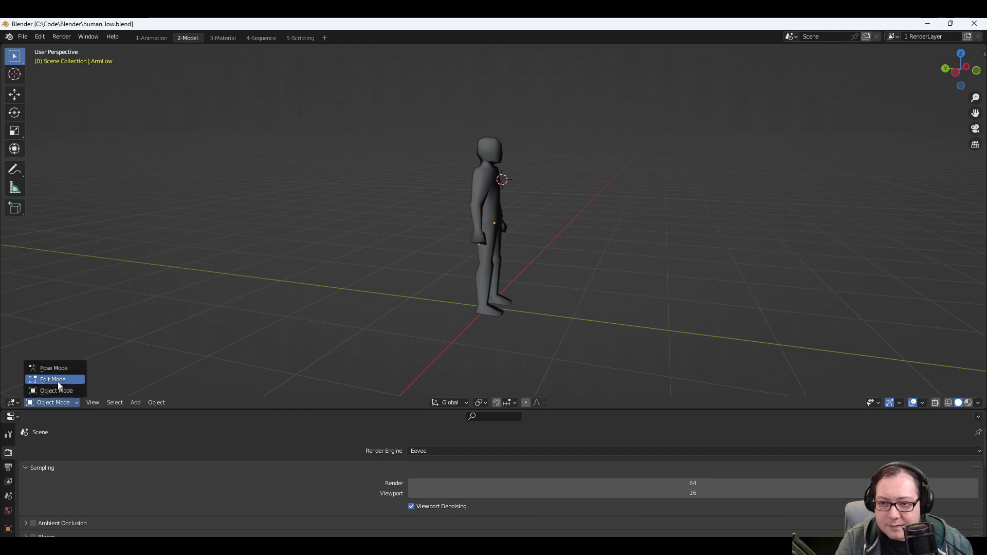
left_click(52, 378)
scroll(498, 241, "up", 5)
scroll(498, 241, "up", 2)
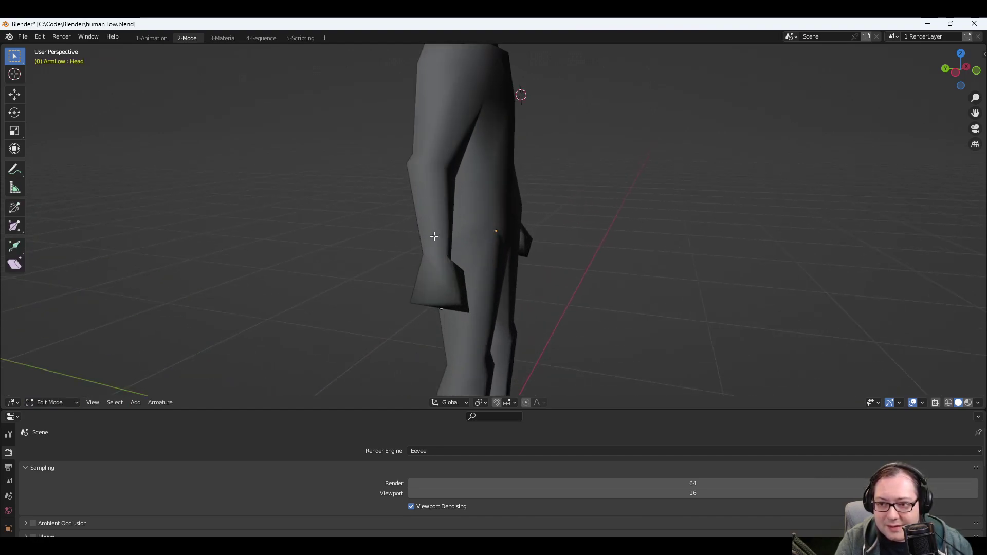
middle_click_drag(426, 217, 529, 234)
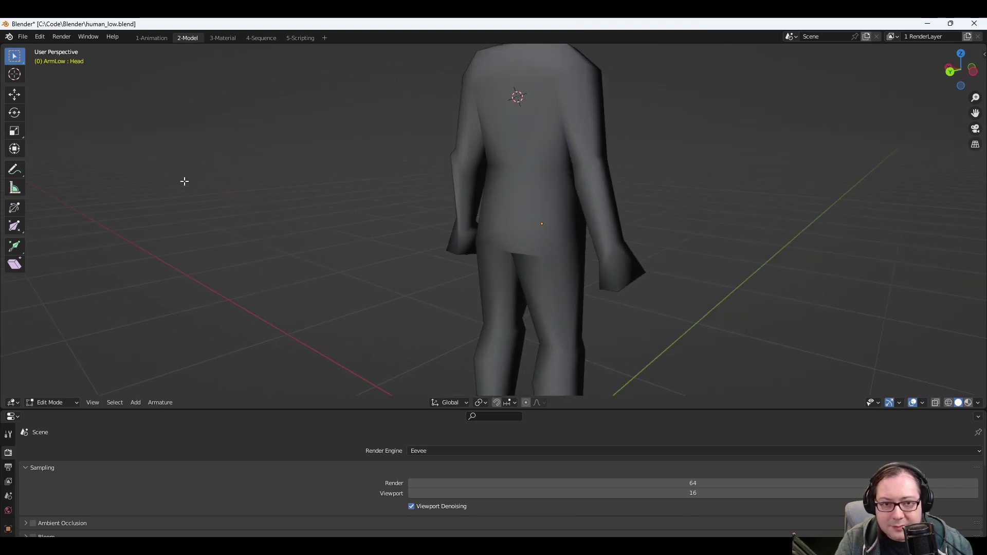
Switch viewport shading to Wireframe, then back to Solid, staying in Edit Mode.
left_click(948, 403)
scroll(538, 234, "up", 6)
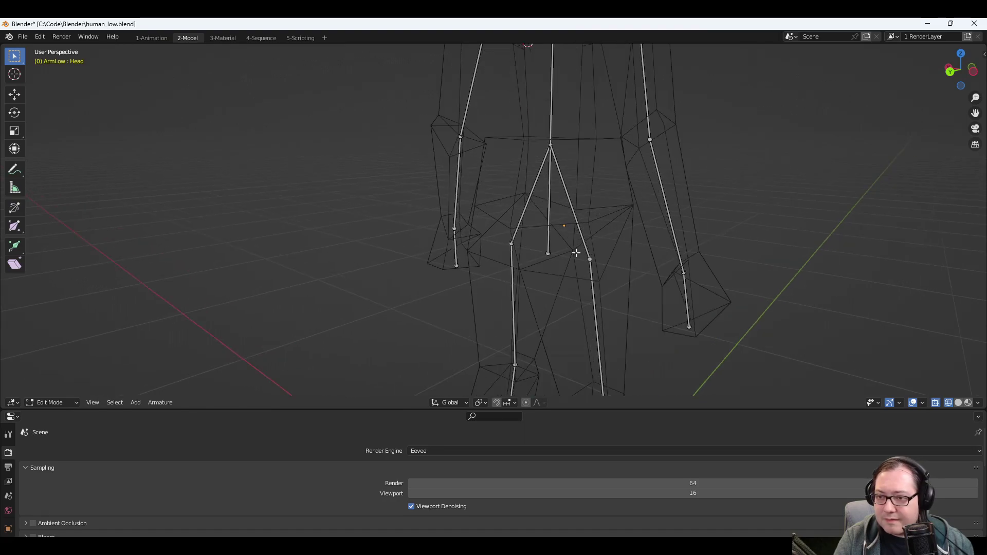
scroll(622, 224, "down", 5)
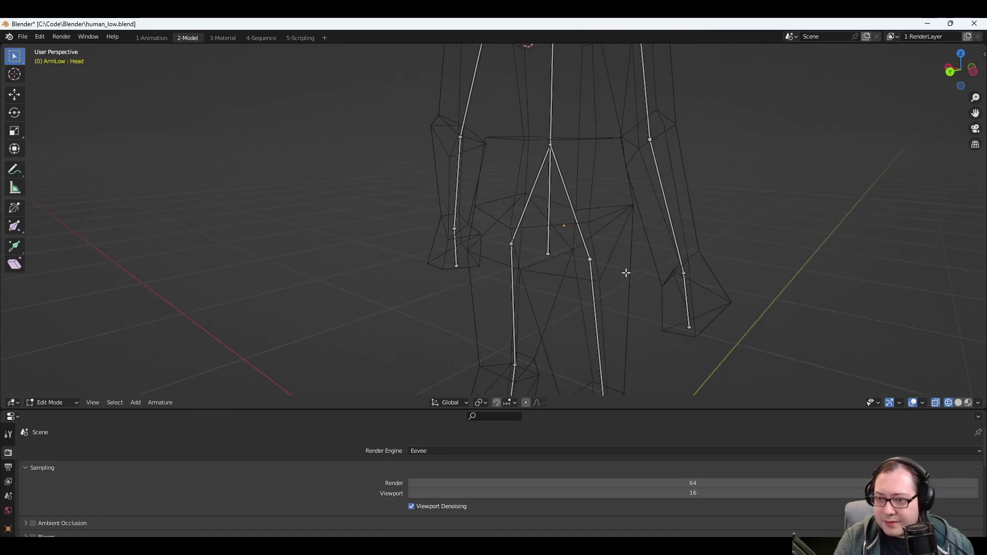
left_click(958, 403)
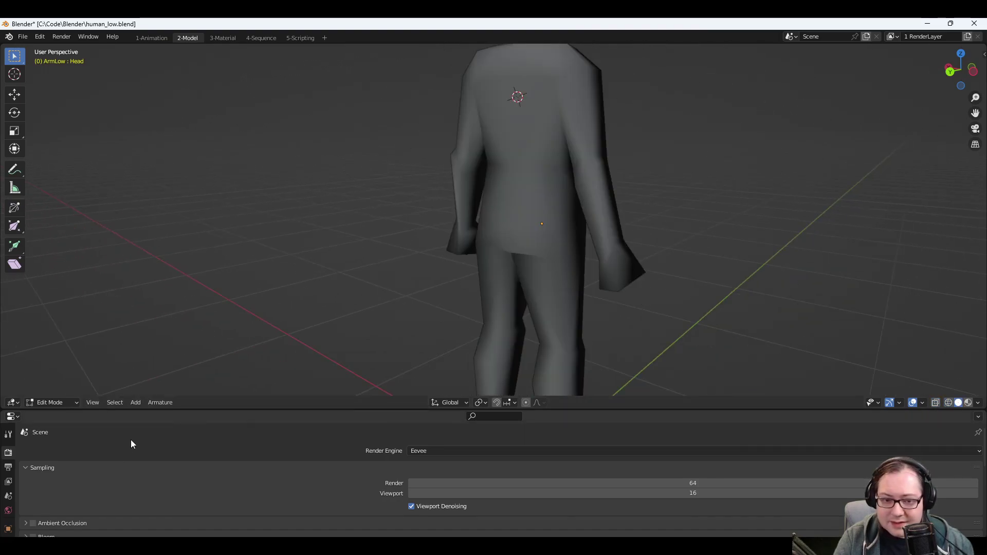
left_click(48, 402)
left_click(47, 402)
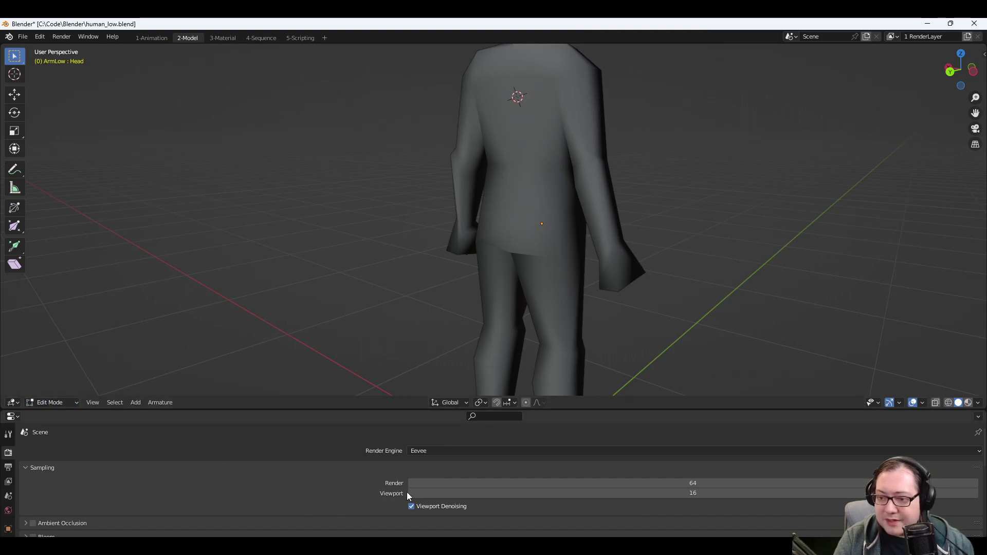
Switch to Godot and close the Blender file with Don't Save.
key("alt+Tab")
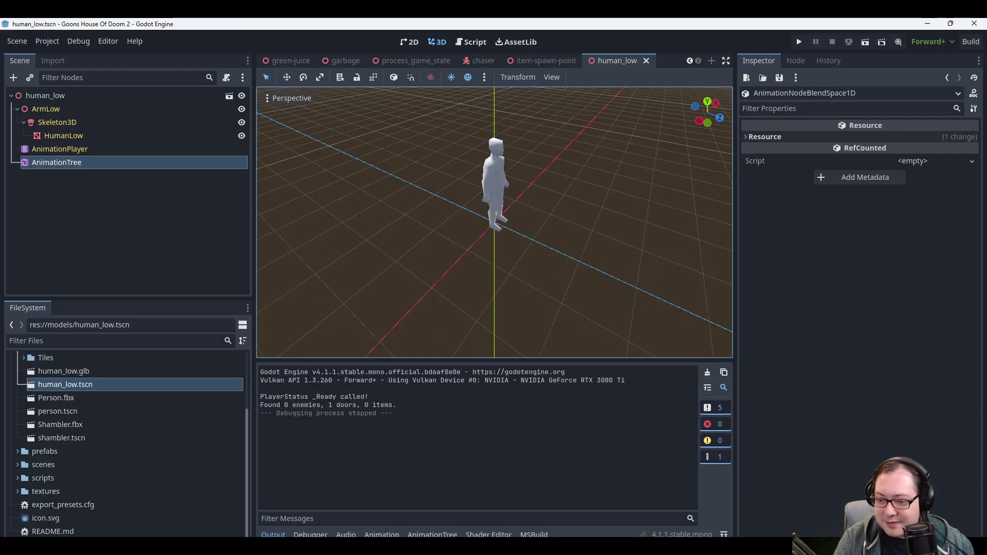
mouse_move(652, 482)
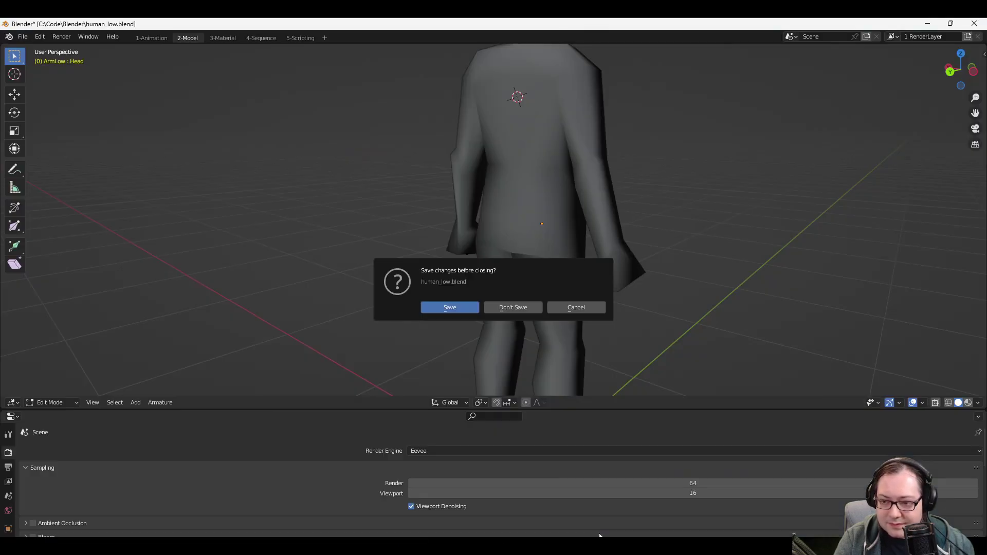
left_click(509, 304)
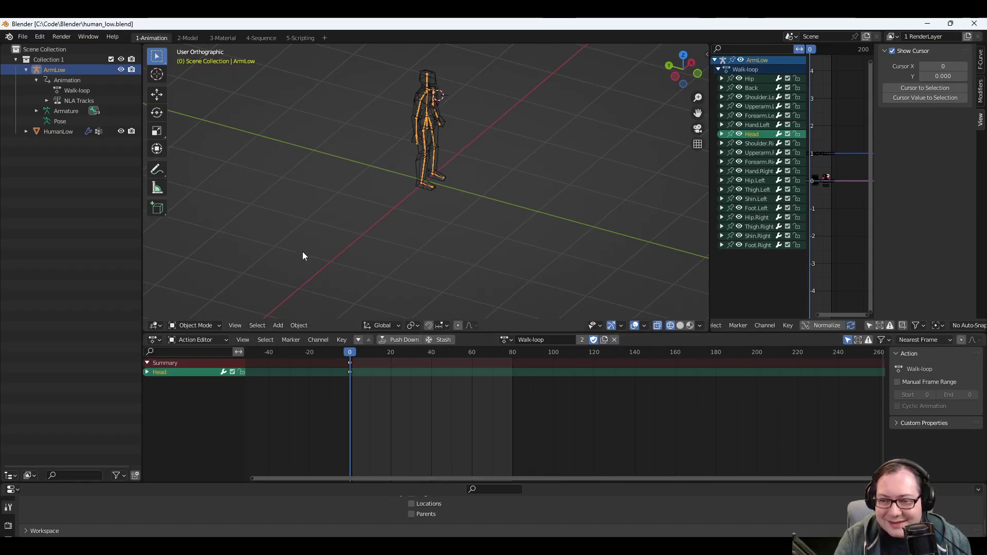
Put the armature into Edit Mode and orbit around its legs.
left_click(208, 331)
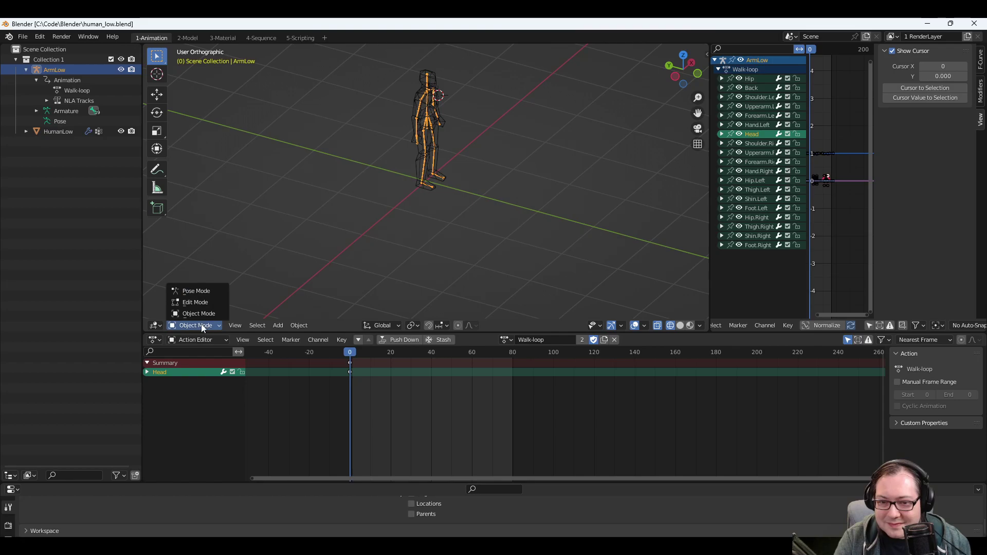
left_click(193, 303)
middle_click_drag(384, 191, 498, 175)
scroll(498, 175, "up", 3)
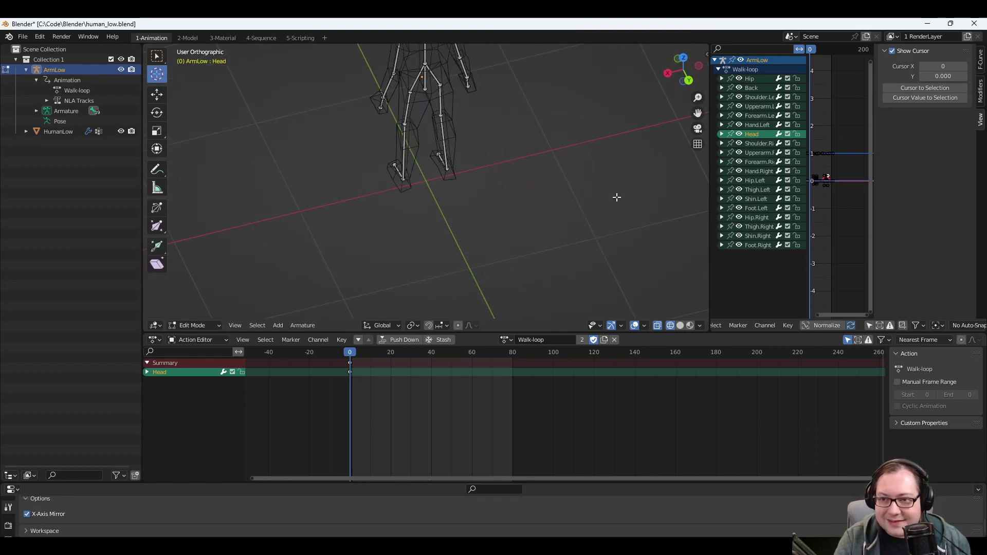
middle_click_drag(615, 196, 493, 186)
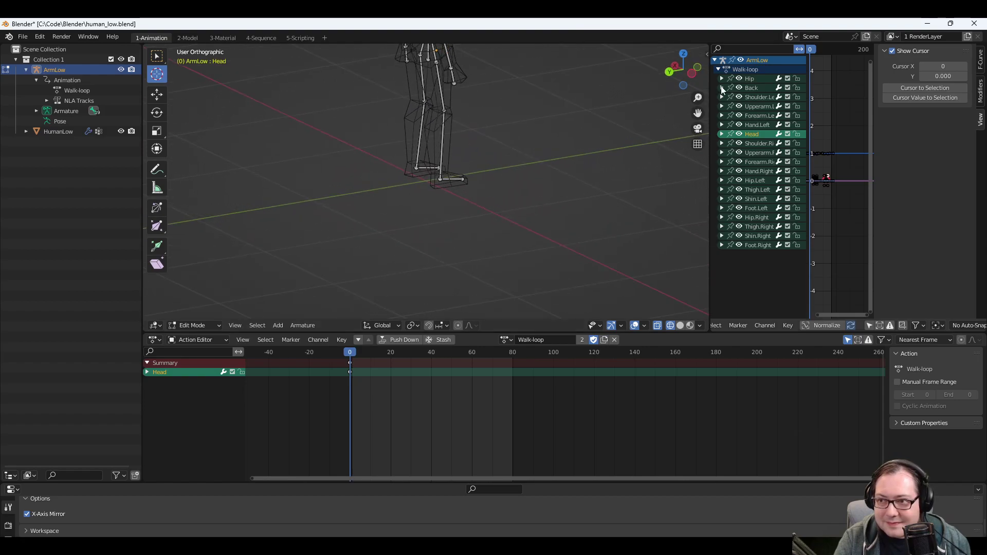
scroll(452, 196, "down", 4)
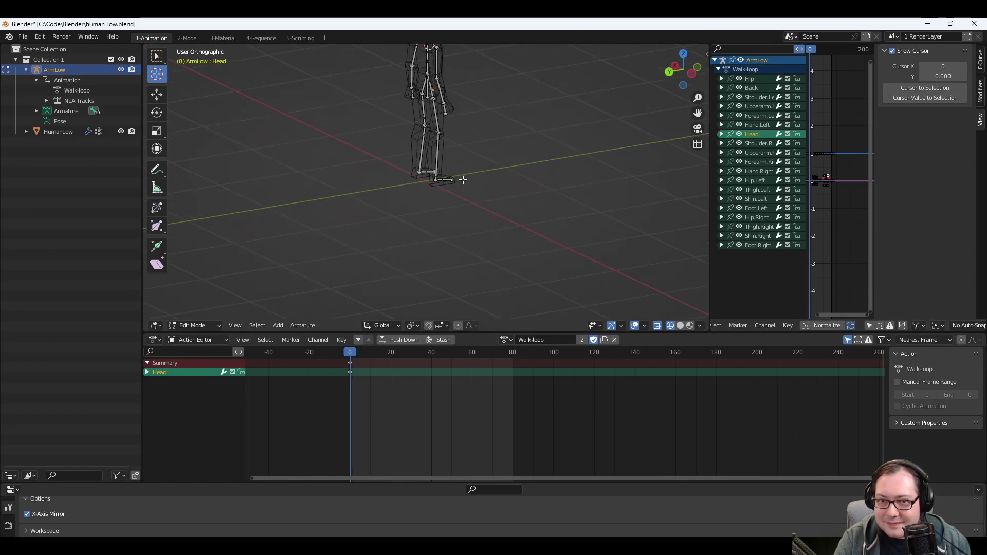
Alternate between the 2-Model and 3-Material workspaces, ending on 2-Model.
left_click(185, 37)
left_click(216, 37)
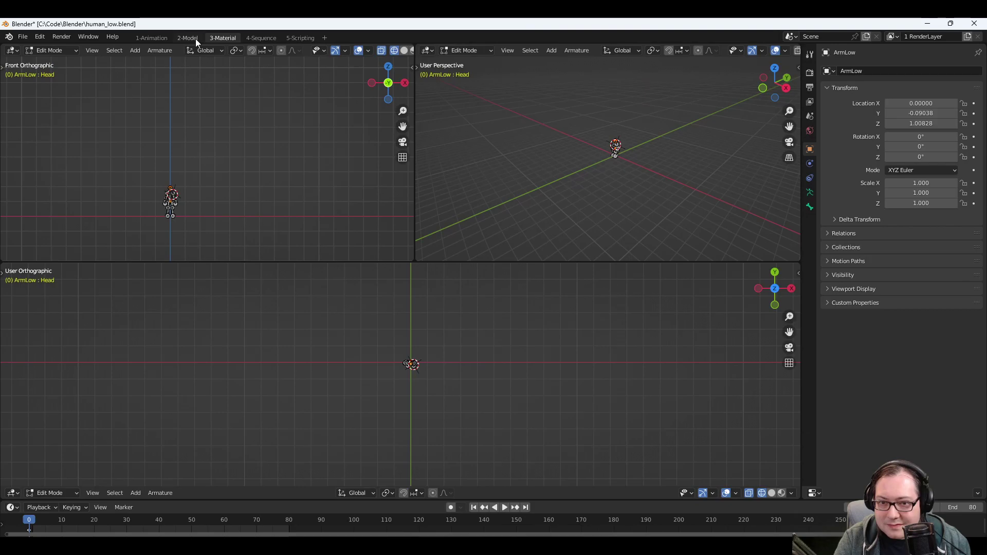
left_click(193, 39)
scroll(481, 199, "up", 4)
middle_click_drag(460, 229, 445, 174)
scroll(595, 222, "down", 2)
left_click(229, 38)
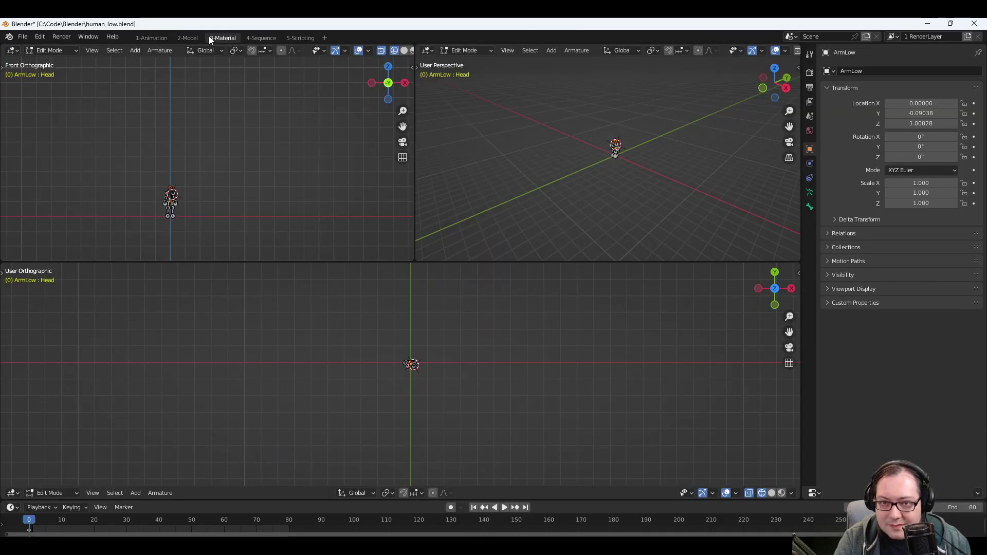
left_click(191, 38)
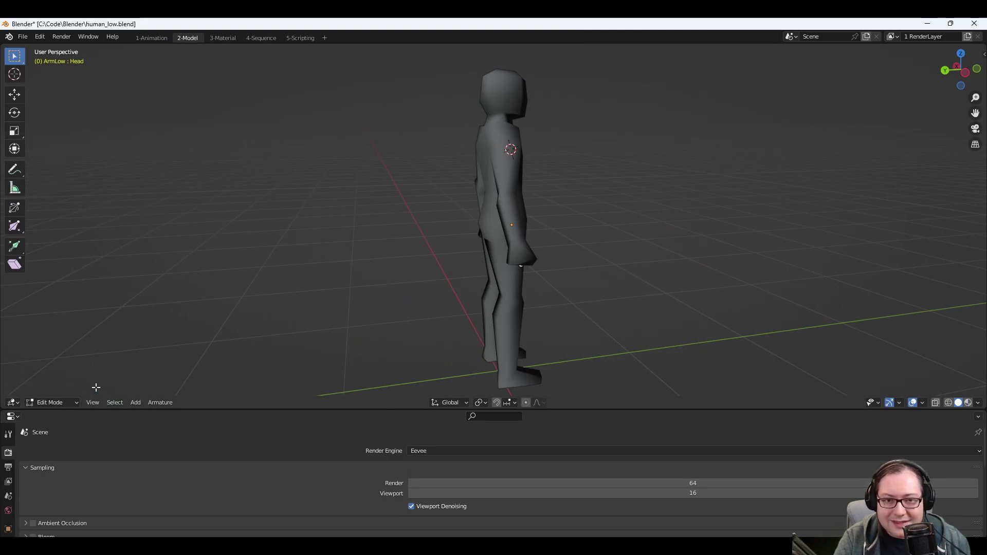
Try the Move tool on the Head bone, then orbit to inspect the character's back and side.
left_click(14, 95)
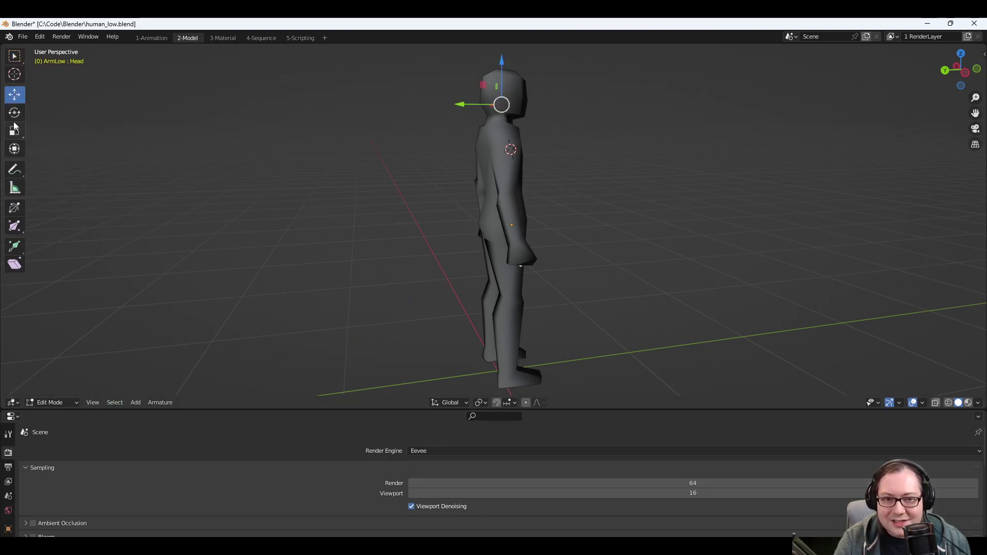
left_click(15, 169)
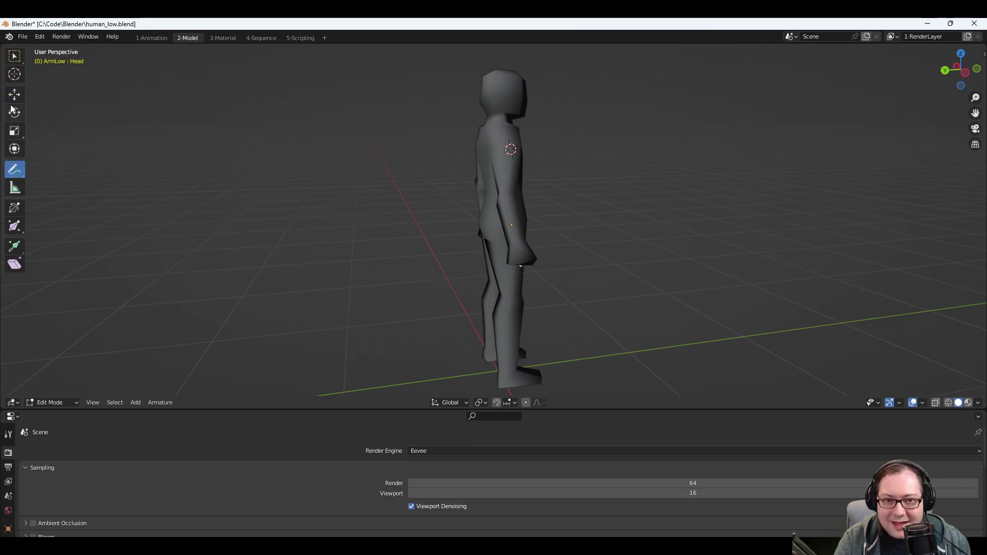
left_click(14, 56)
middle_click_drag(394, 246, 458, 245)
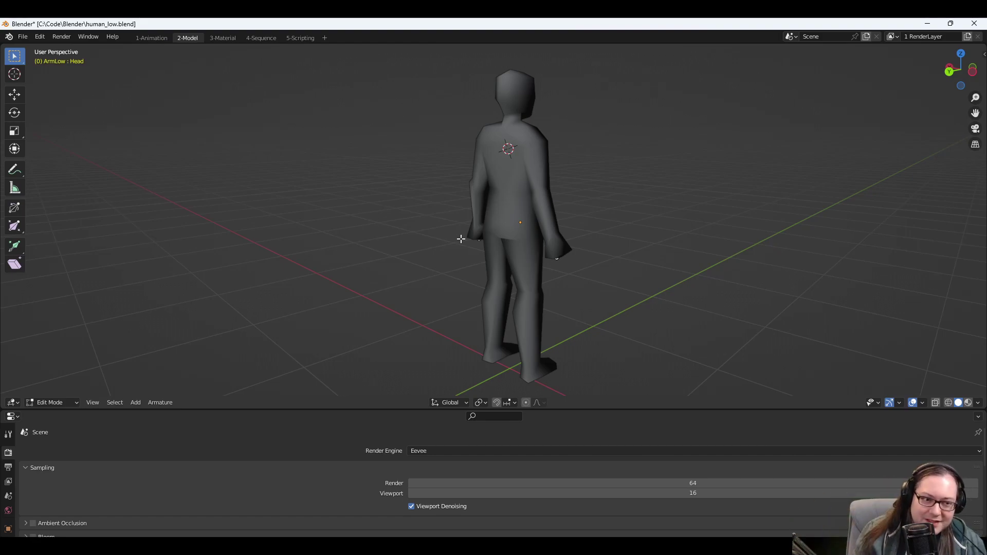
scroll(563, 187, "up", 3)
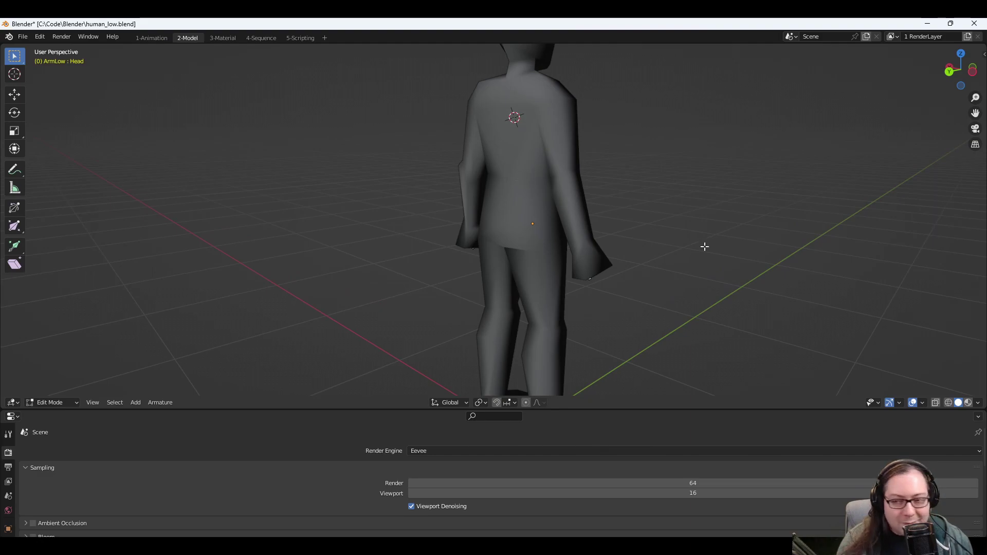
scroll(632, 209, "up", 2)
scroll(562, 242, "down", 3)
middle_click_drag(561, 242, 543, 253)
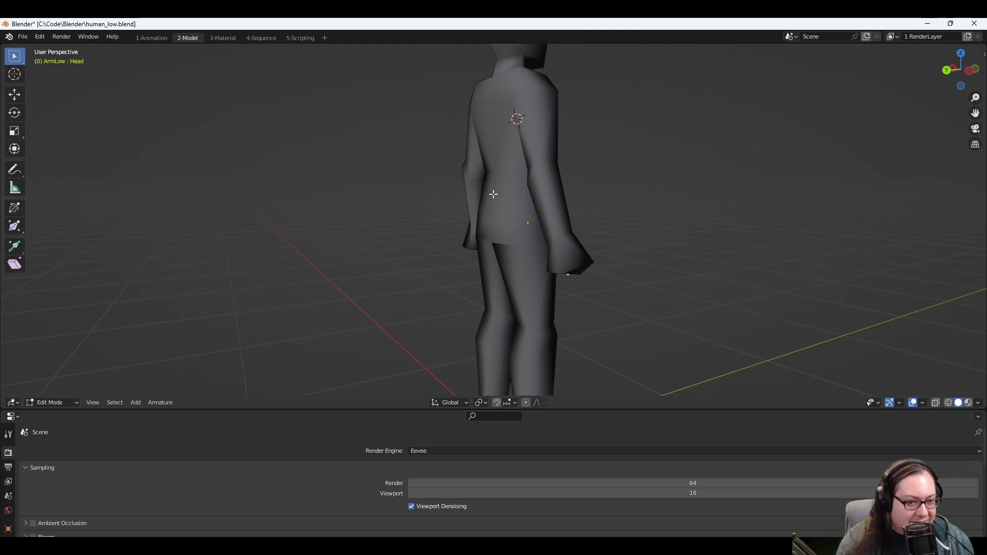
middle_click_drag(489, 189, 562, 193)
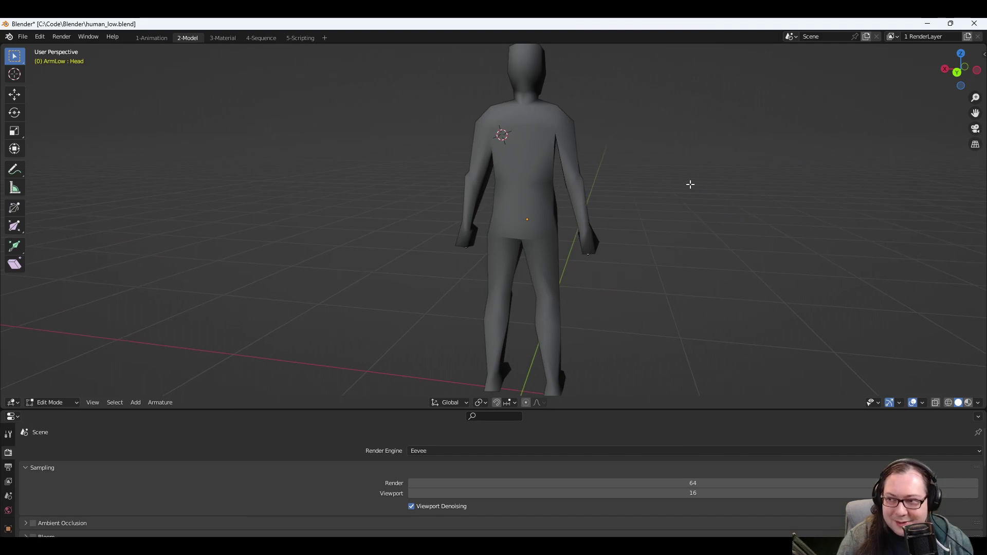
middle_click_drag(689, 183, 595, 196)
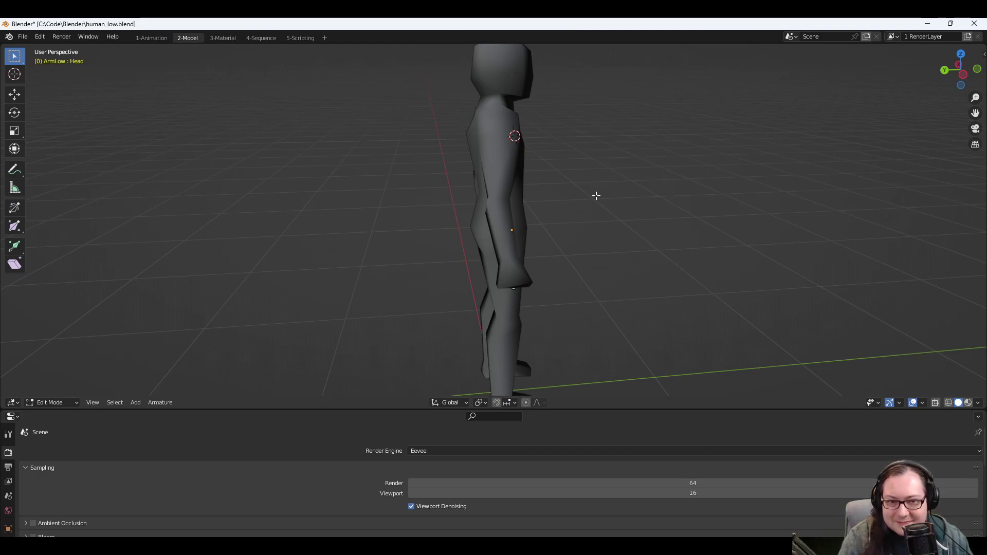
Reselect the Move tool, orbit fully around the character, and return to Godot.
left_click(20, 100)
middle_click_drag(396, 179, 525, 202)
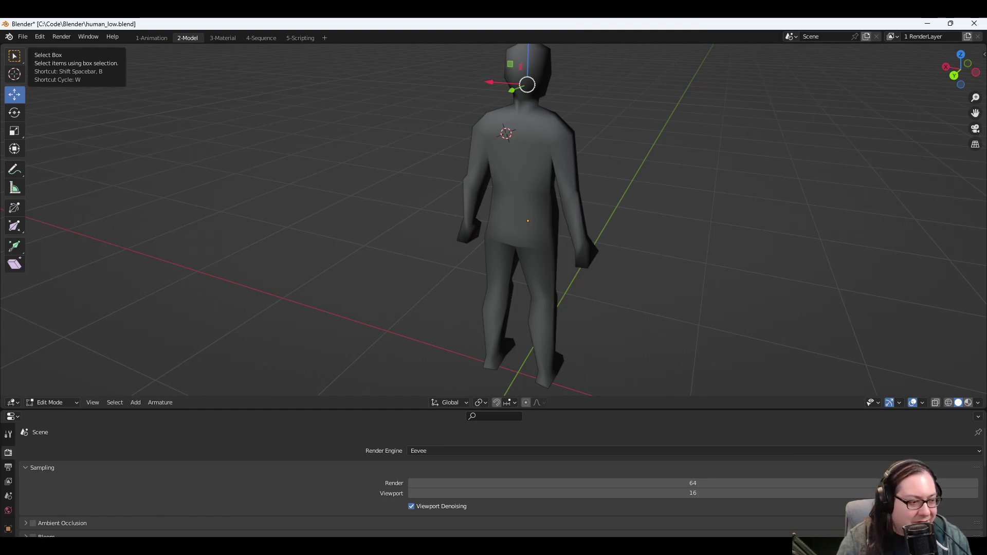
middle_click_drag(662, 277, 893, 268)
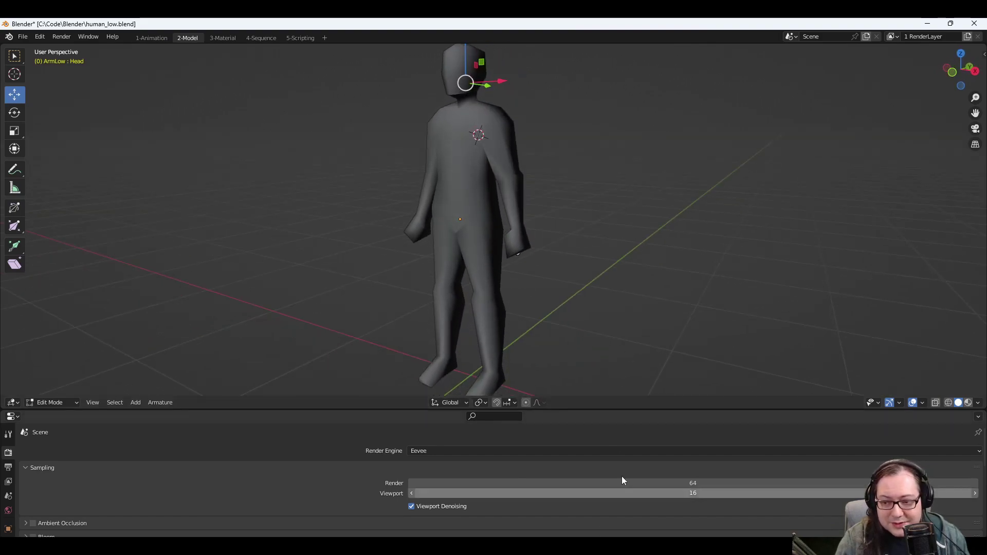
key("alt+Tab")
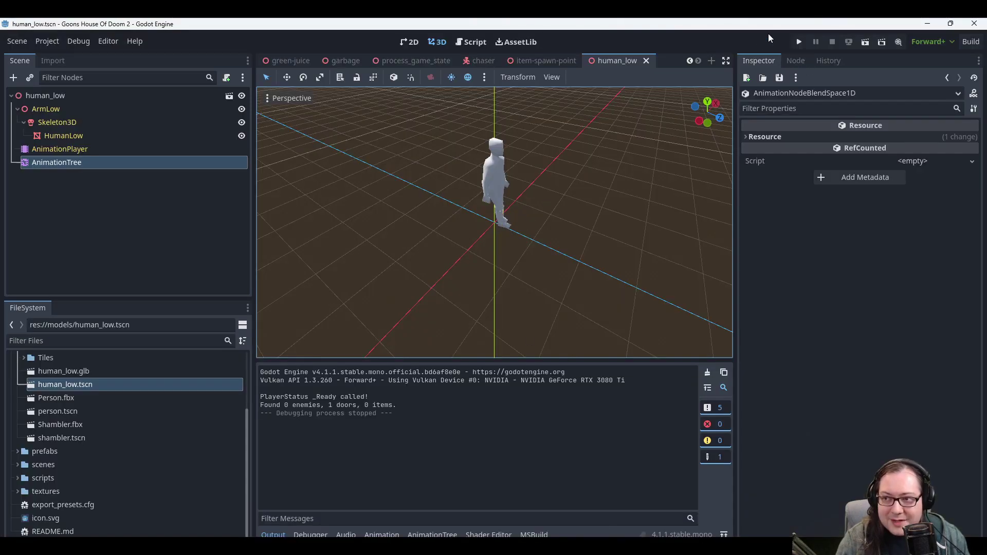
Run the game and walk the player toward the camera, left, then right behind the wooden pillar.
left_click(798, 42)
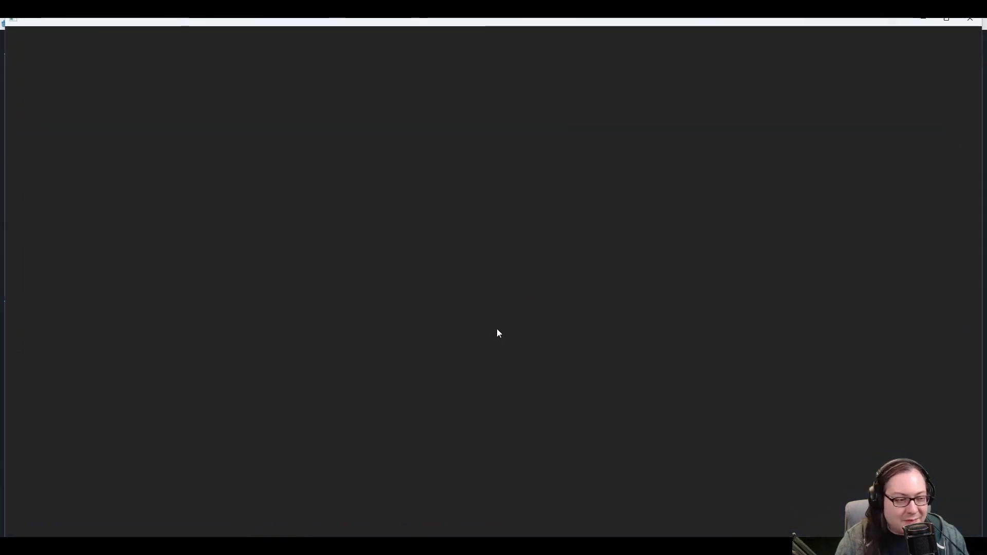
key("s")
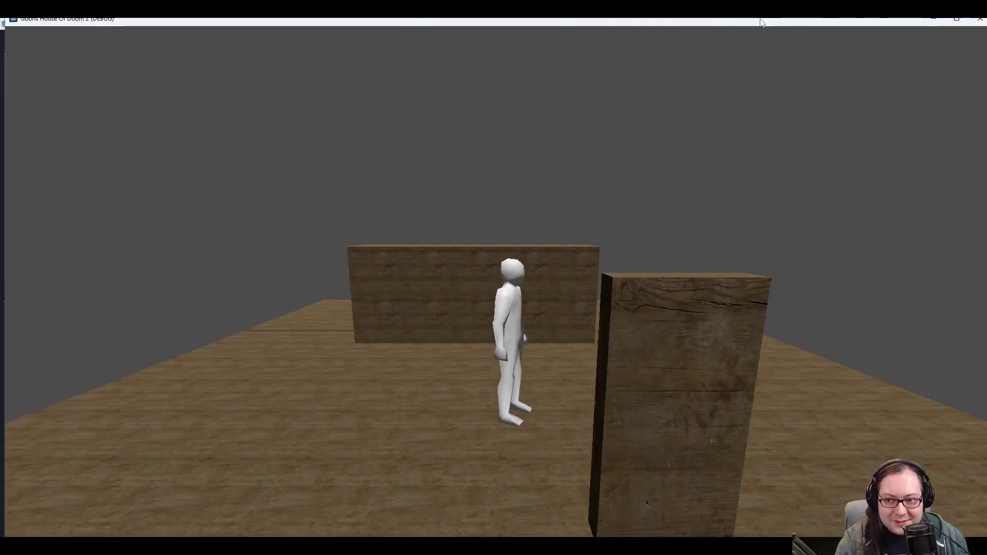
key("a")
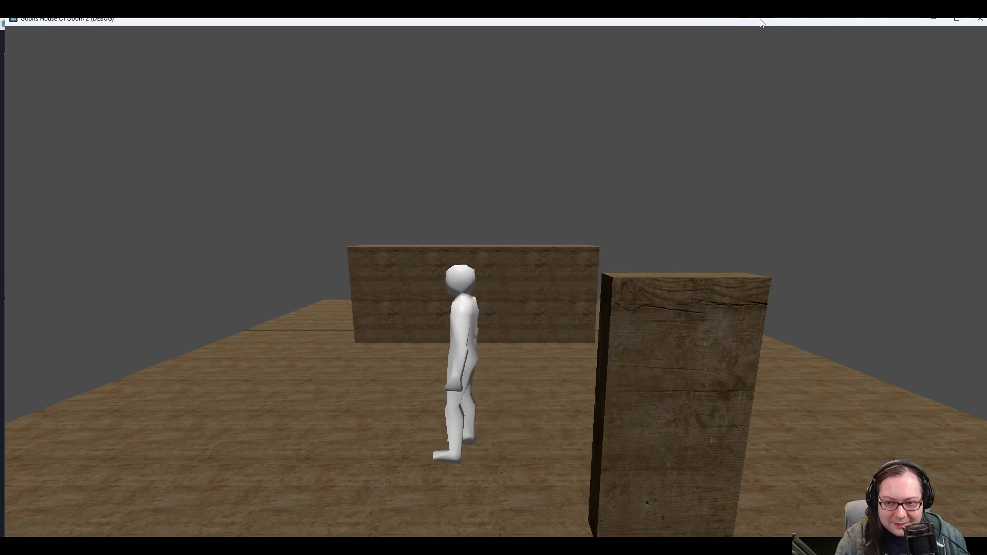
key("d")
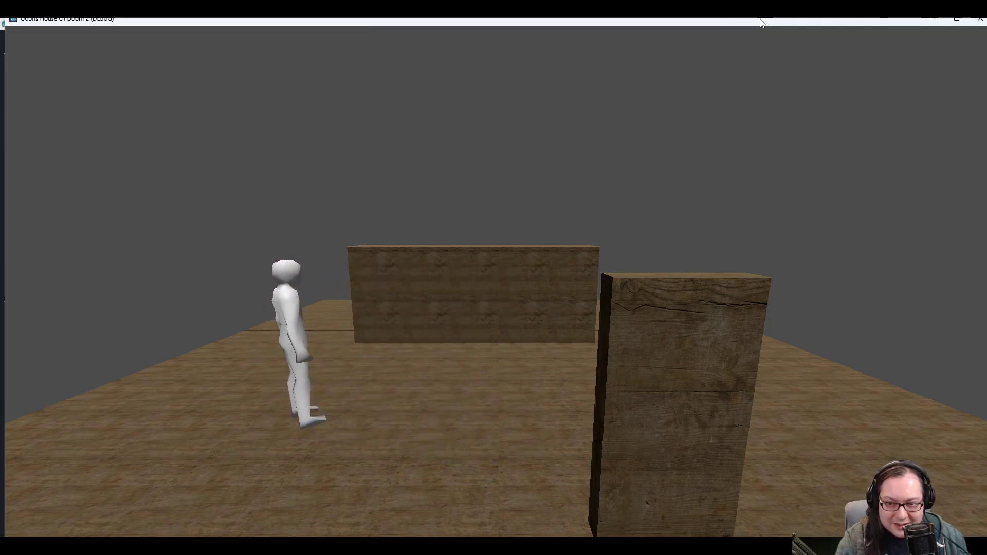
key("d")
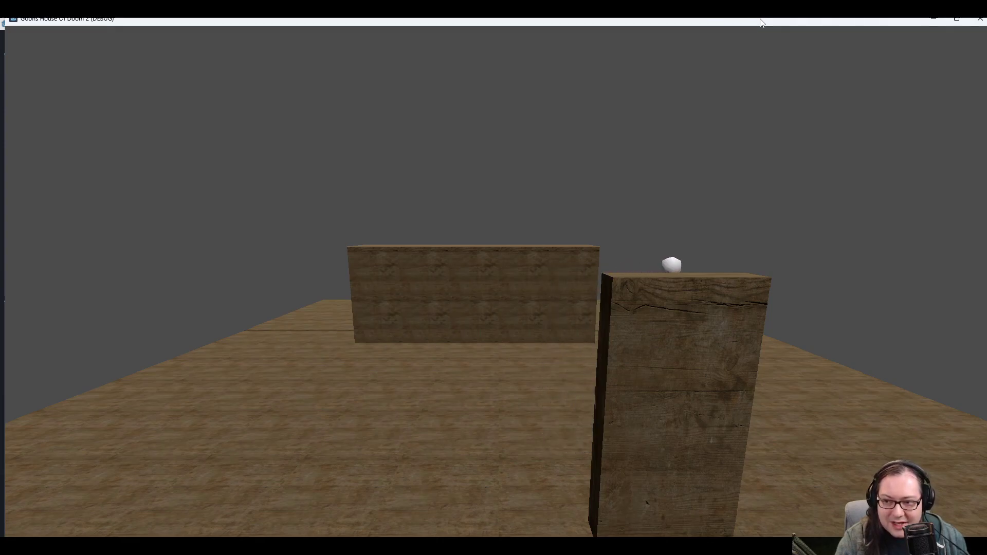
key("a")
key("a")
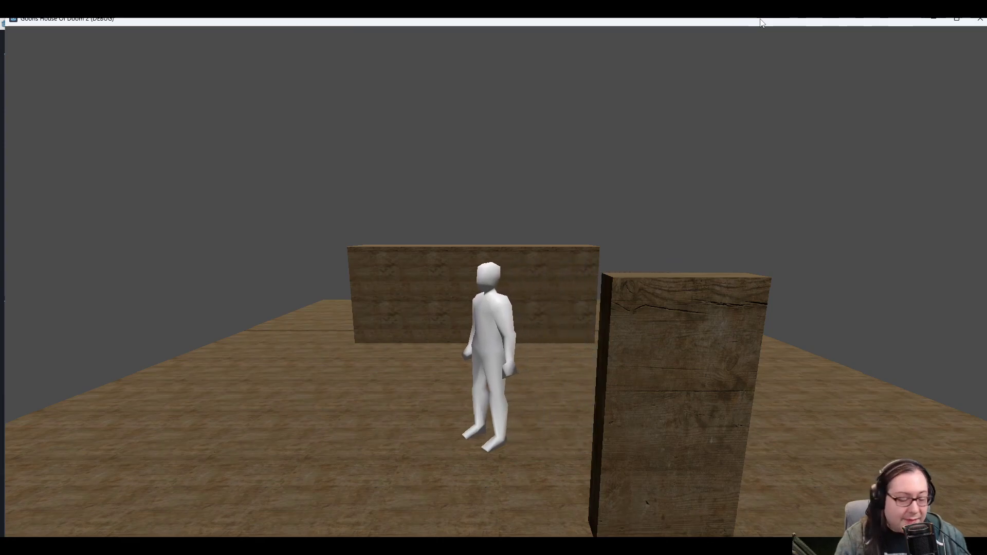
Walk the player away from and back toward the camera, then left, and stop the game.
key("w")
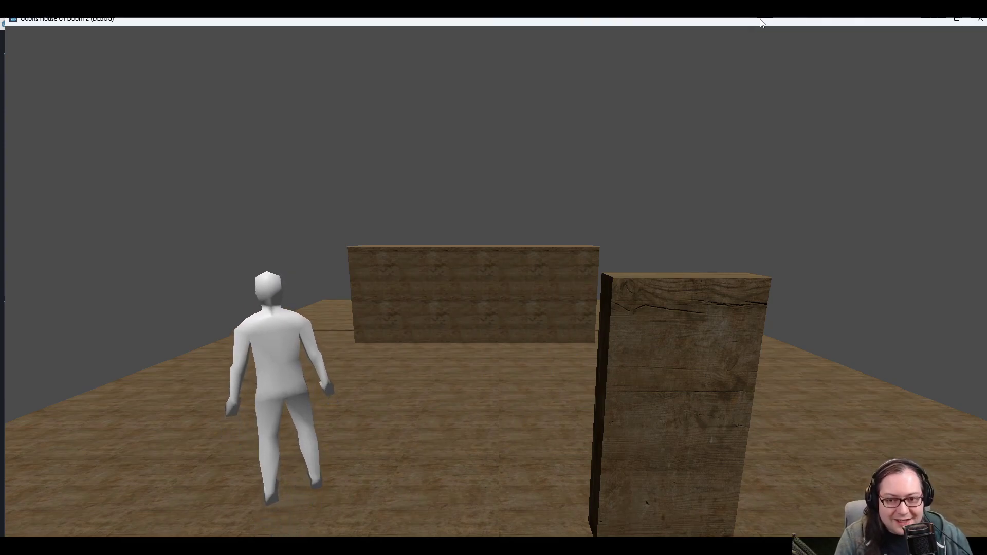
key("w")
key("s")
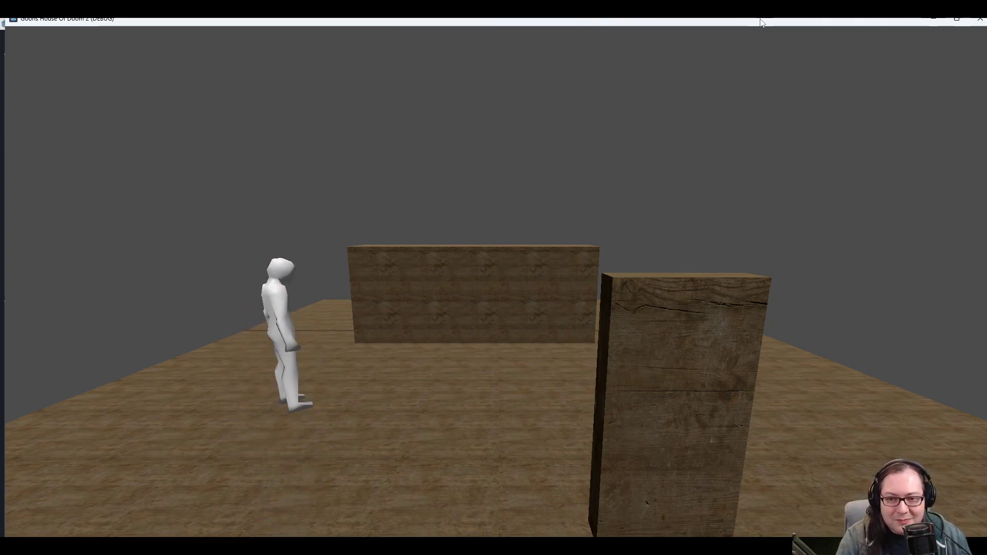
key("d")
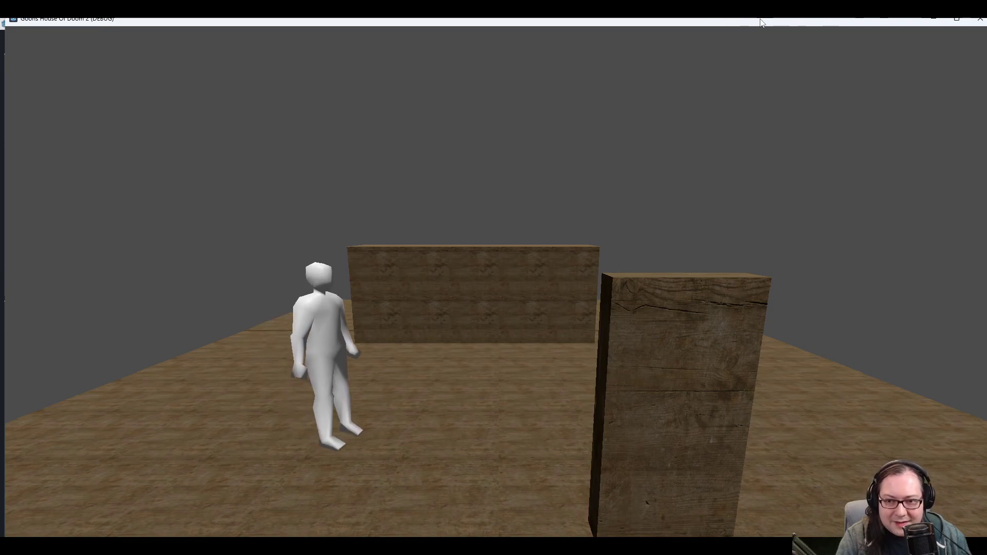
key("a")
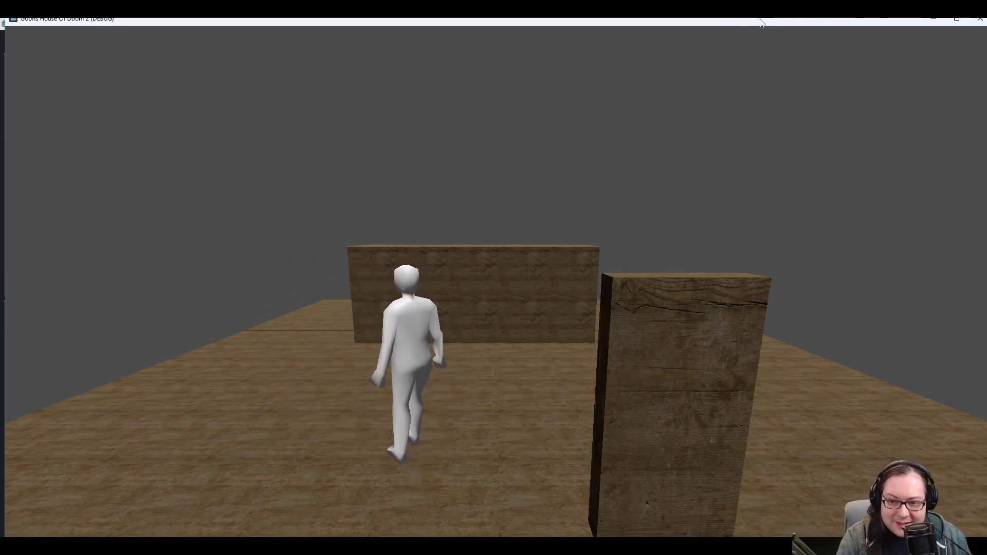
key("Escape")
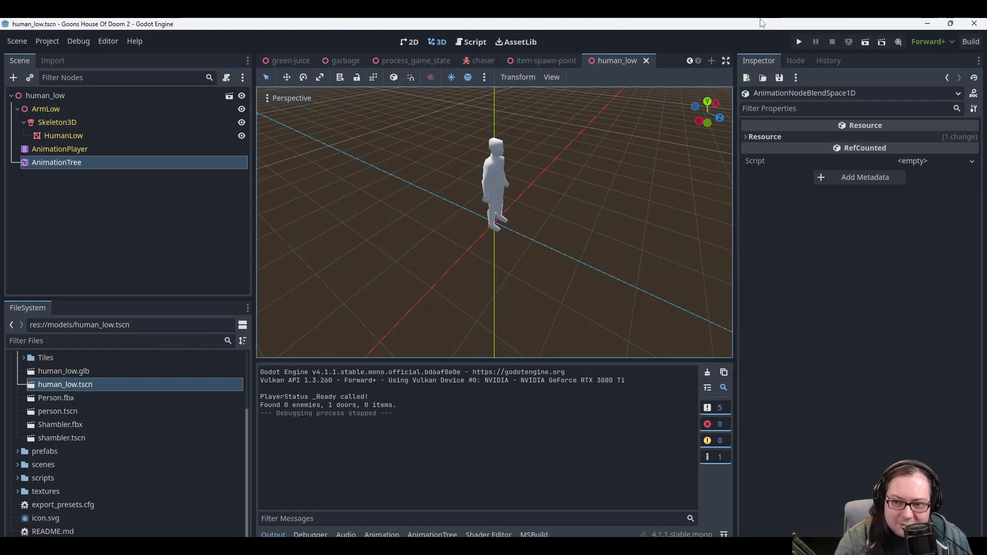
Orbit the human_low viewport to view the character from the front.
scroll(565, 247, "down", 3)
scroll(523, 215, "up", 4)
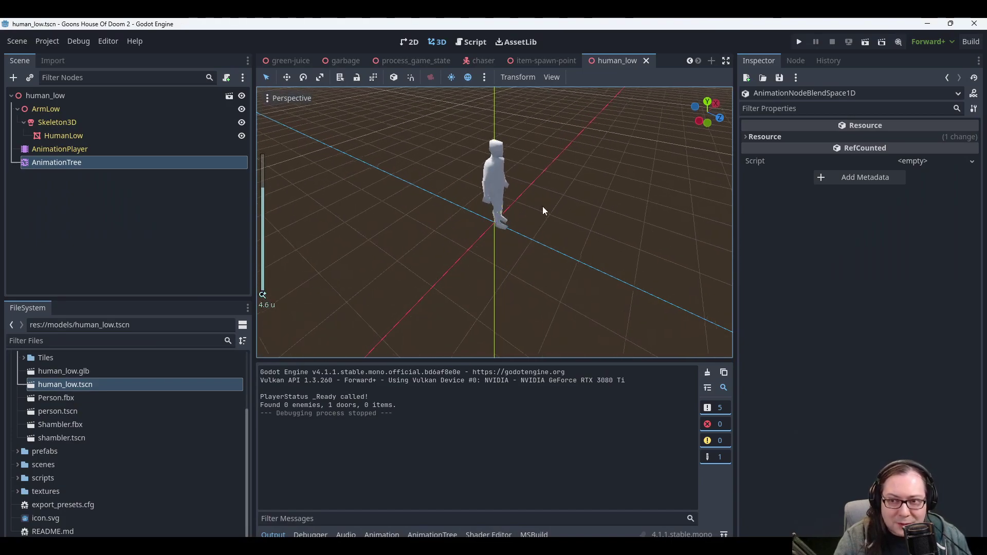
middle_click_drag(574, 215, 549, 263)
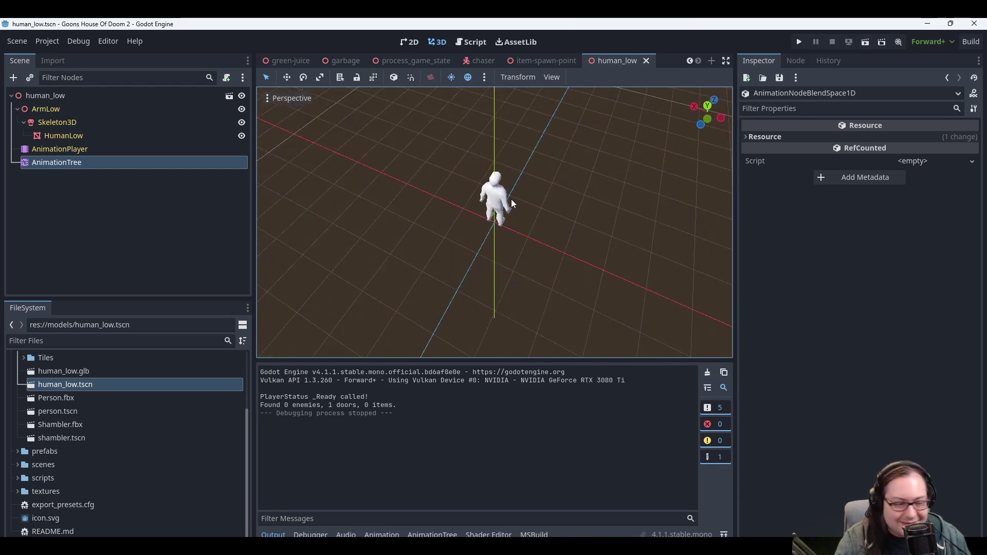
middle_click_drag(533, 190, 401, 164)
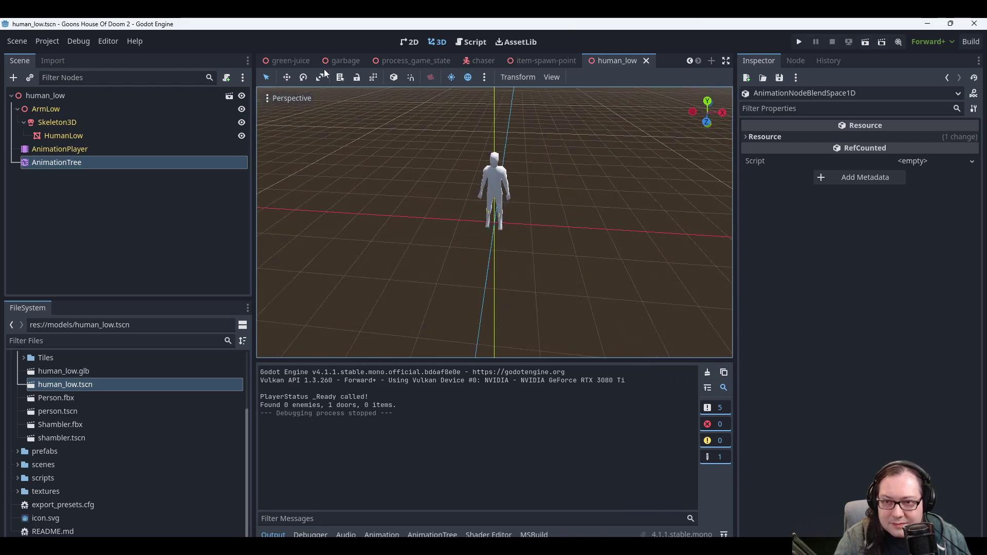
Switch to the test_scene scene and orbit the view around the Player among the walls.
scroll(299, 62, "up", 4)
scroll(296, 63, "up", 5)
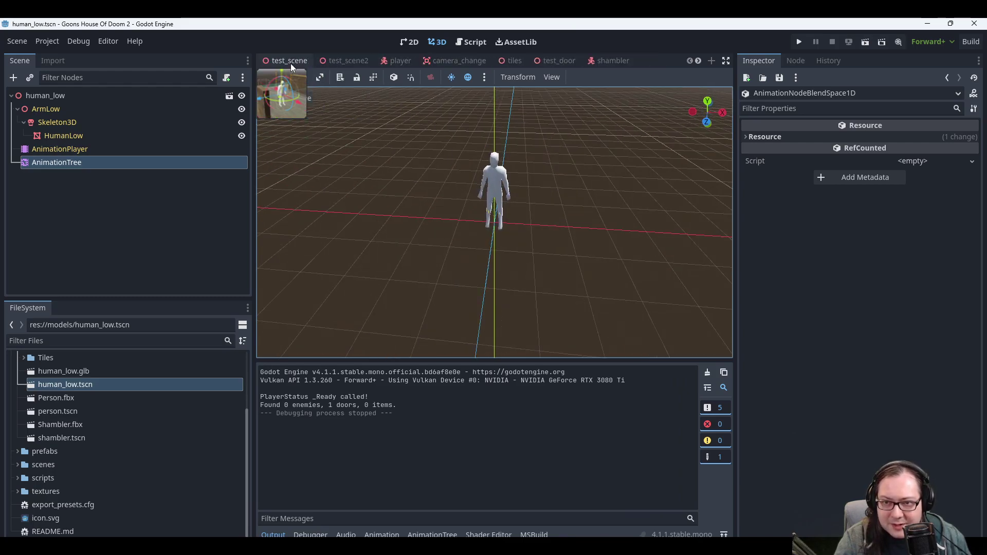
left_click(290, 61)
mouse_move(550, 241)
middle_mouse_down()
mouse_move(377, 200)
mouse_move(524, 273)
mouse_move(550, 255)
mouse_move(547, 237)
middle_mouse_up()
scroll(523, 272, "down", 2)
scroll(524, 269, "up", 6)
middle_click_drag(600, 189, 550, 264)
scroll(550, 264, "down", 3)
middle_click_drag(691, 254, 666, 246)
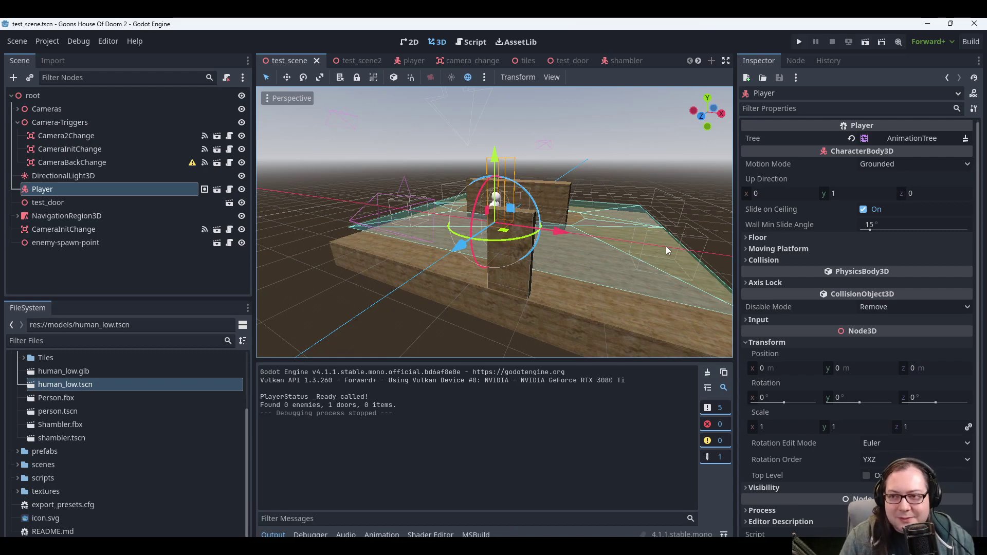
scroll(587, 66, "down", 5)
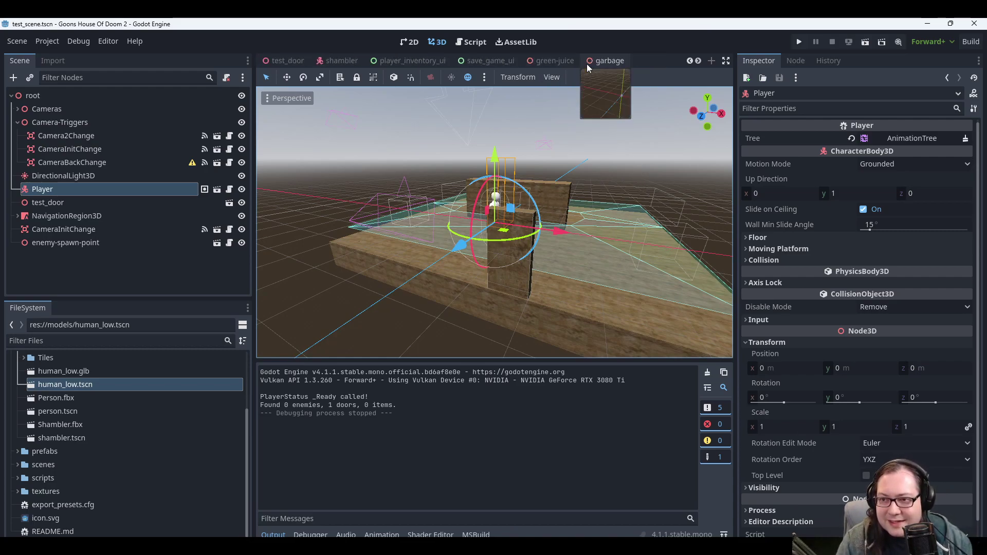
left_click(430, 63)
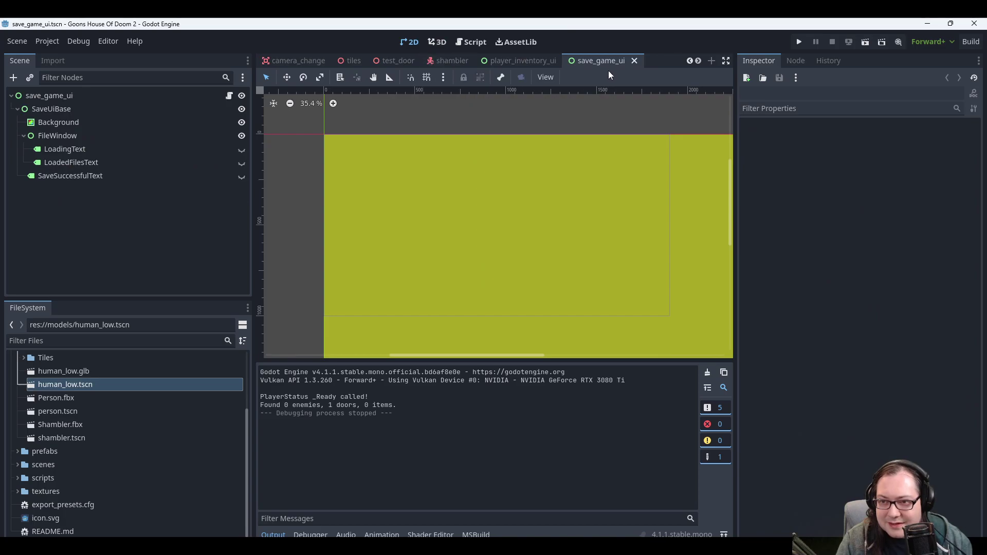
scroll(584, 57, "down", 3)
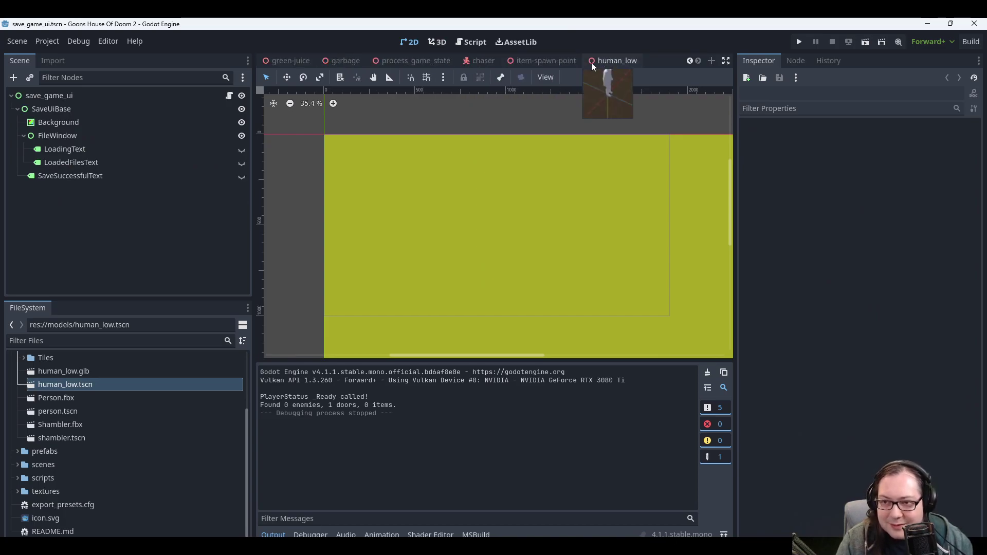
left_click(546, 61)
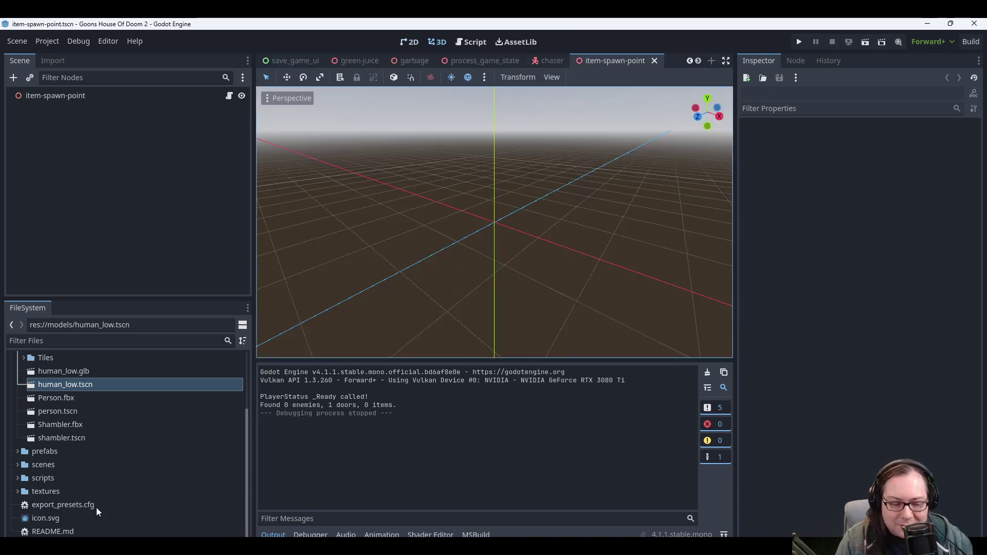
scroll(444, 58, "up", 5)
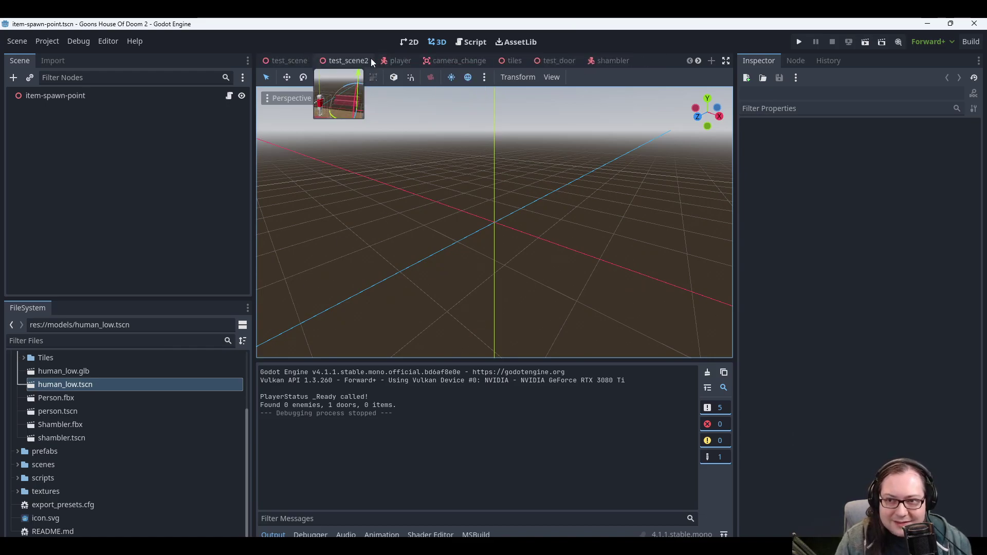
left_click(286, 60)
middle_click_drag(511, 219, 470, 195)
middle_click_drag(448, 337, 658, 298)
middle_click_drag(559, 233, 374, 184)
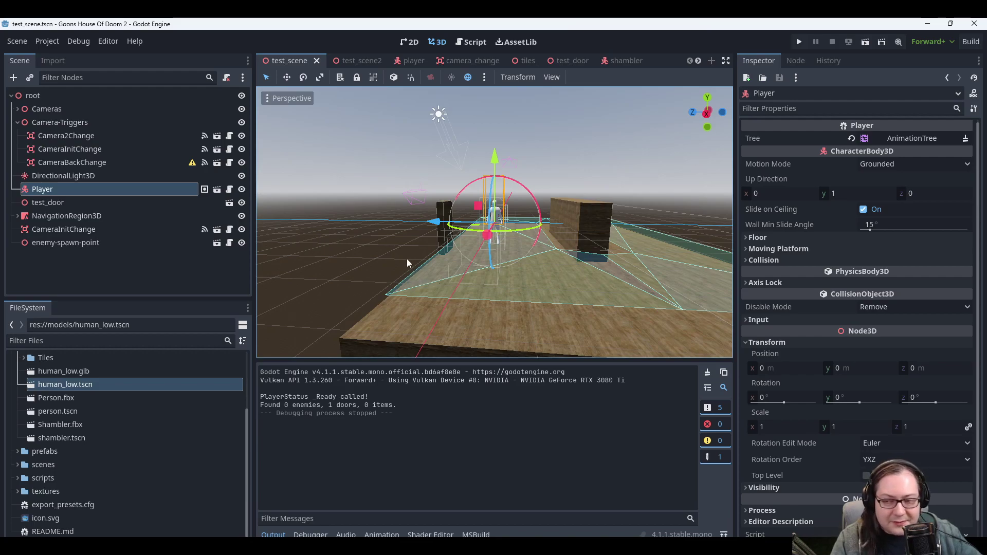
scroll(406, 258, "down", 3)
middle_click_drag(401, 251, 412, 270)
scroll(411, 270, "up", 3)
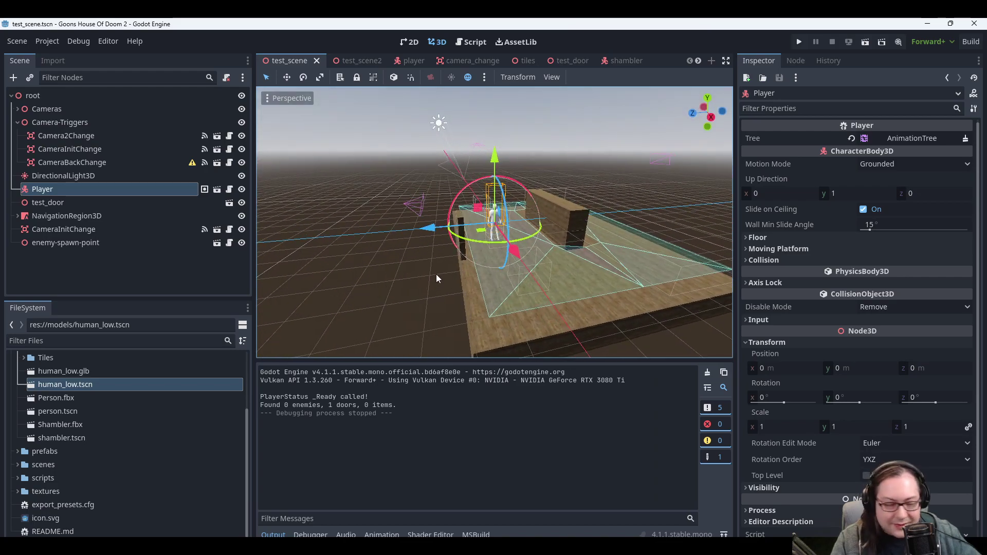
scroll(464, 260, "up", 3)
scroll(513, 269, "up", 5)
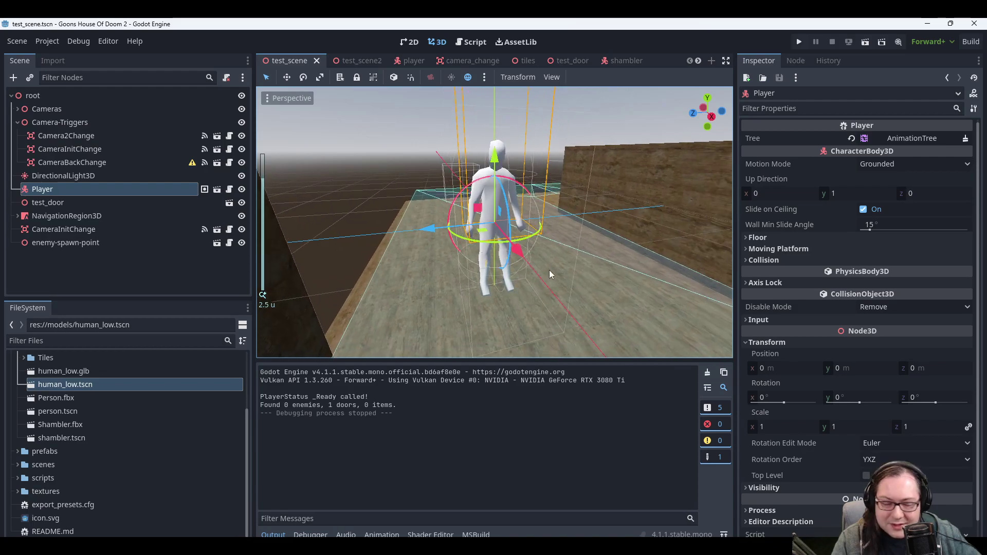
scroll(583, 198, "up", 3)
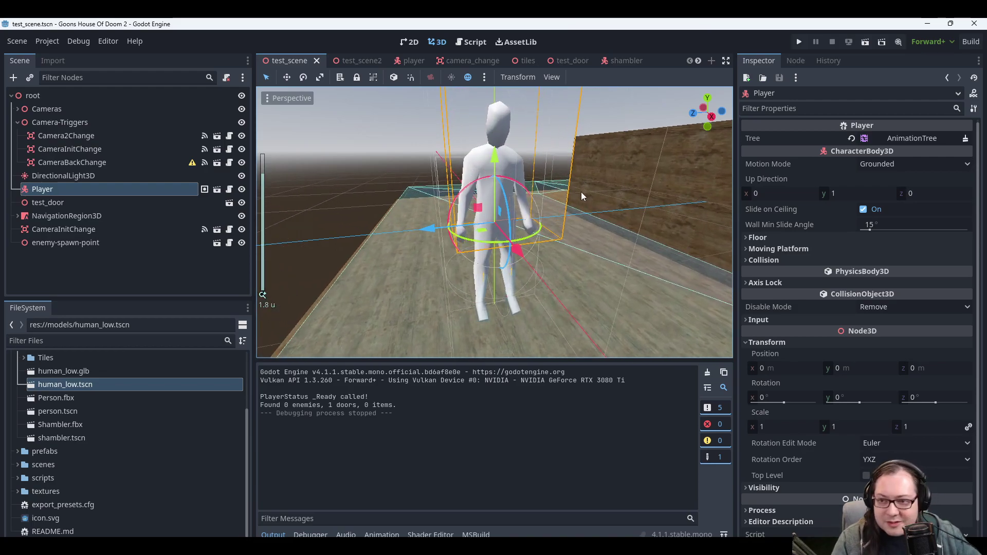
middle_click_drag(633, 176, 363, 179)
scroll(502, 241, "down", 2)
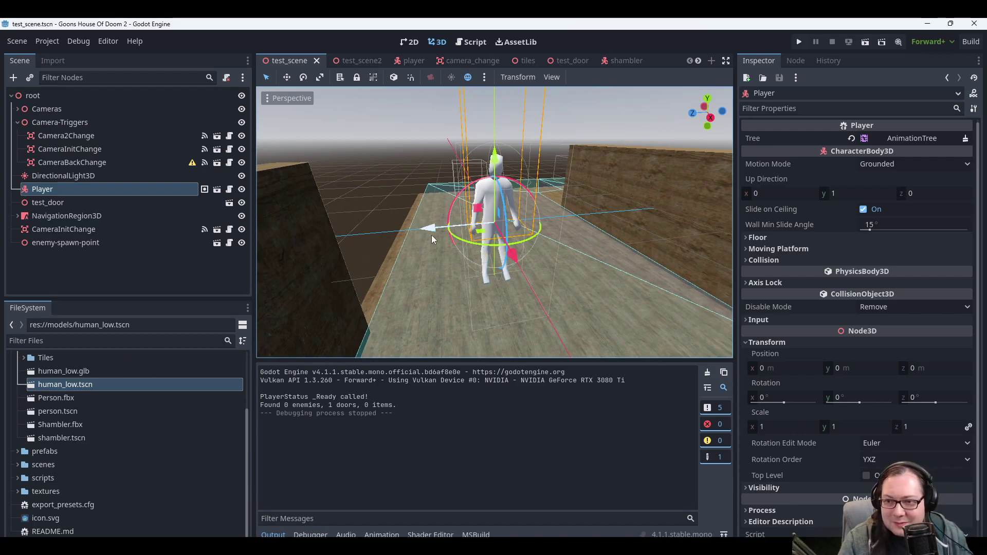
scroll(431, 236, "down", 4)
scroll(563, 179, "up", 3)
scroll(569, 178, "up", 5)
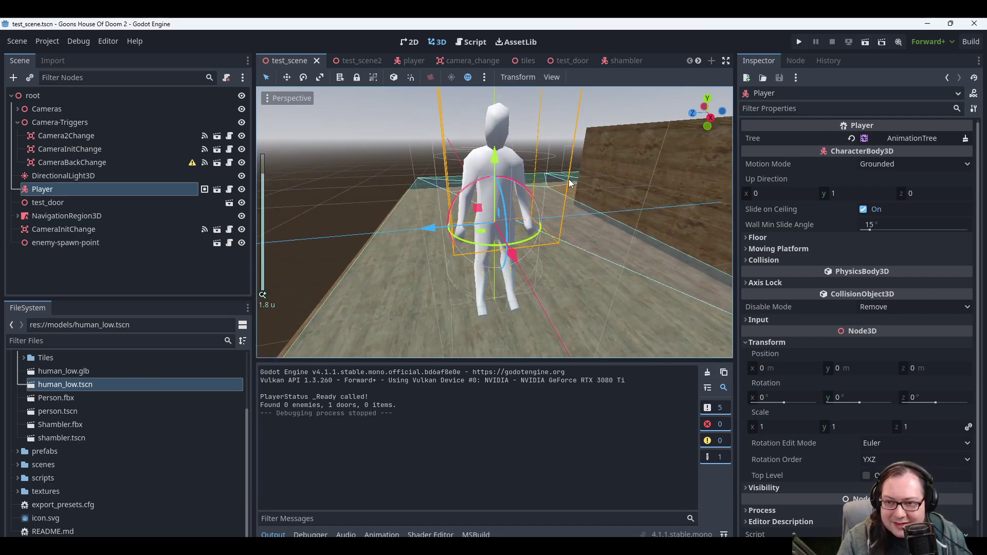
scroll(498, 134, "down", 5)
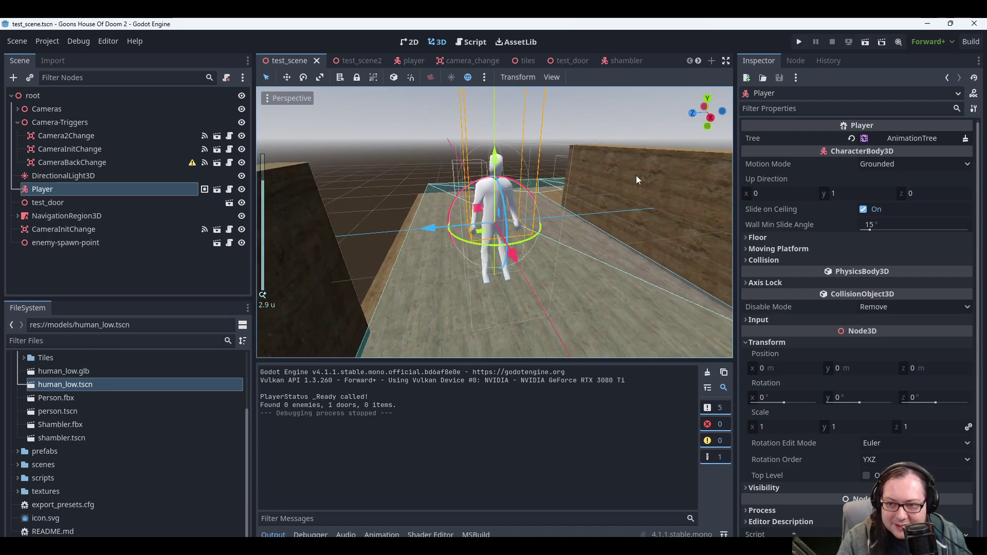
middle_click_drag(637, 175, 575, 187)
scroll(576, 187, "down", 2)
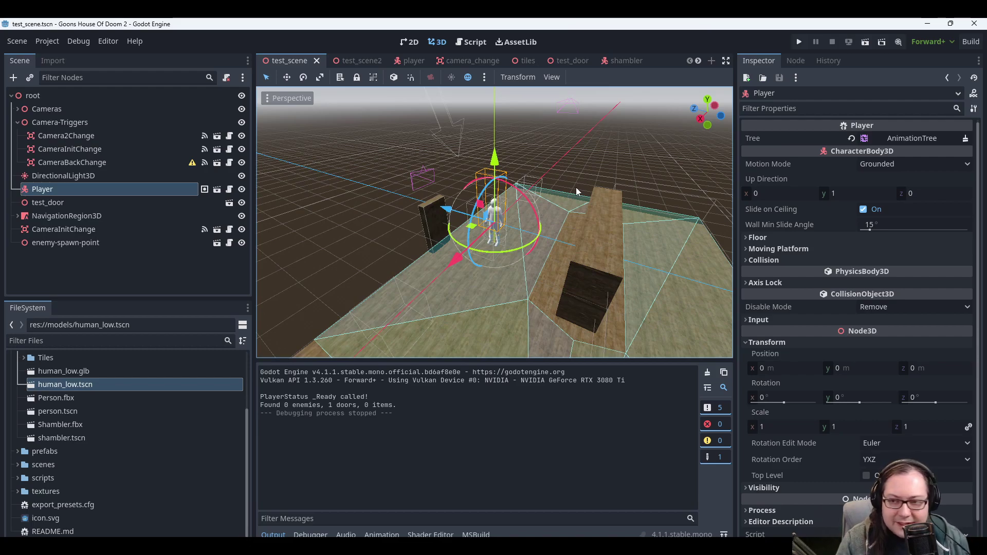
scroll(545, 232, "up", 1)
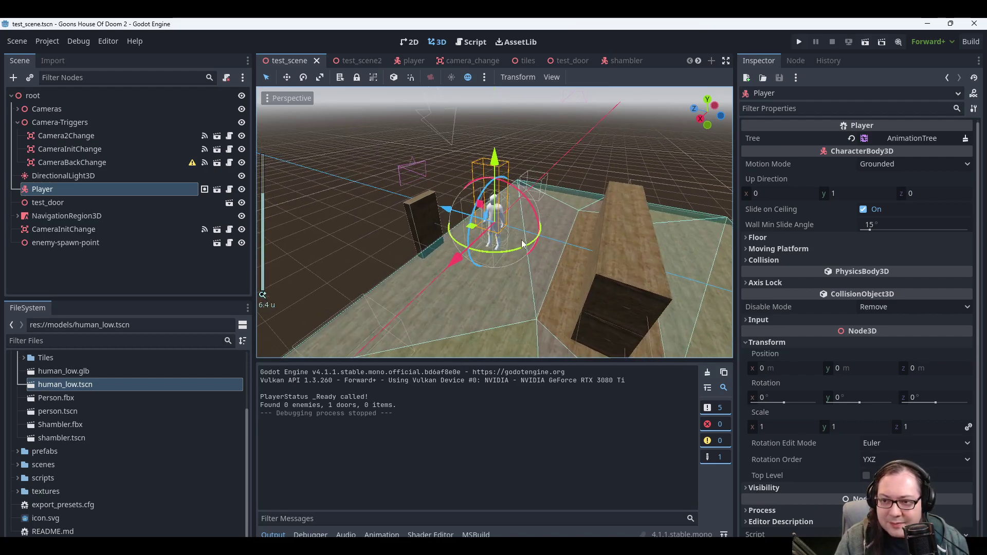
scroll(521, 243, "up", 6)
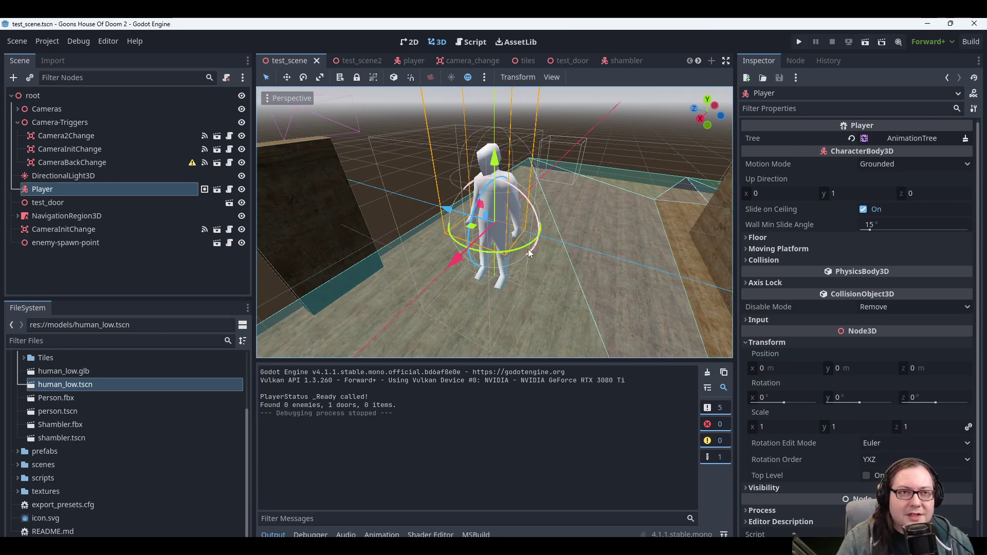
middle_click_drag(615, 202, 667, 199)
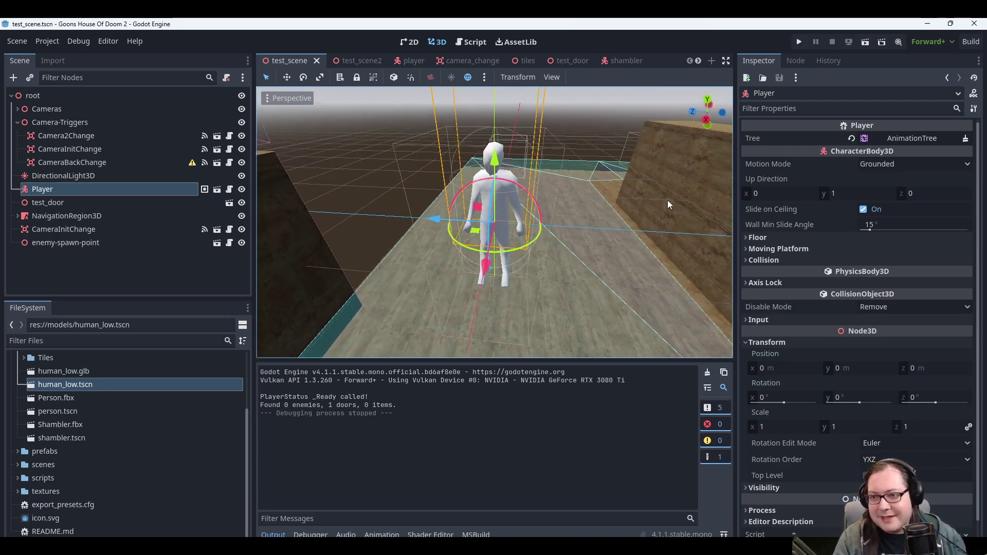
scroll(640, 189, "down", 4)
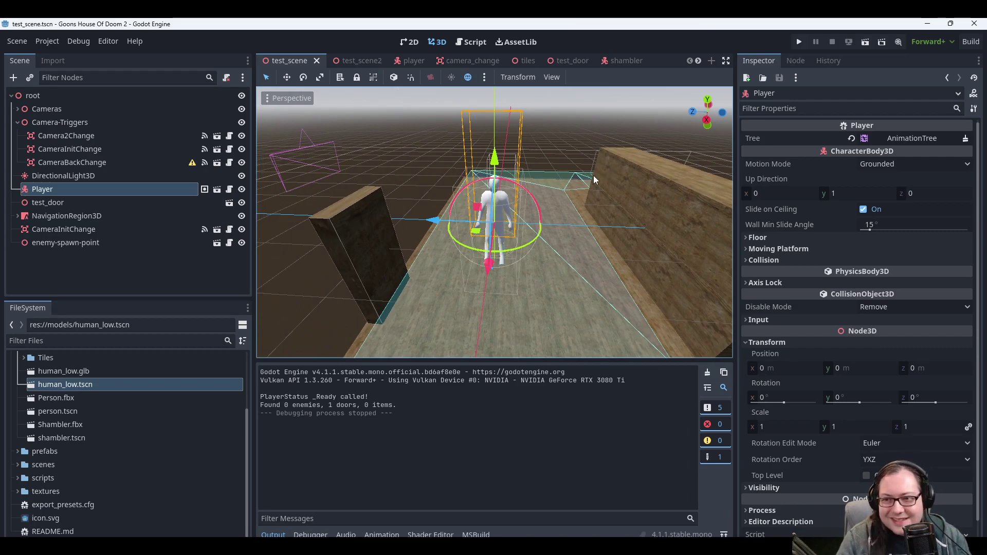
mouse_move(593, 175)
middle_mouse_down()
mouse_move(598, 210)
mouse_move(596, 189)
middle_mouse_up()
scroll(591, 211, "up", 3)
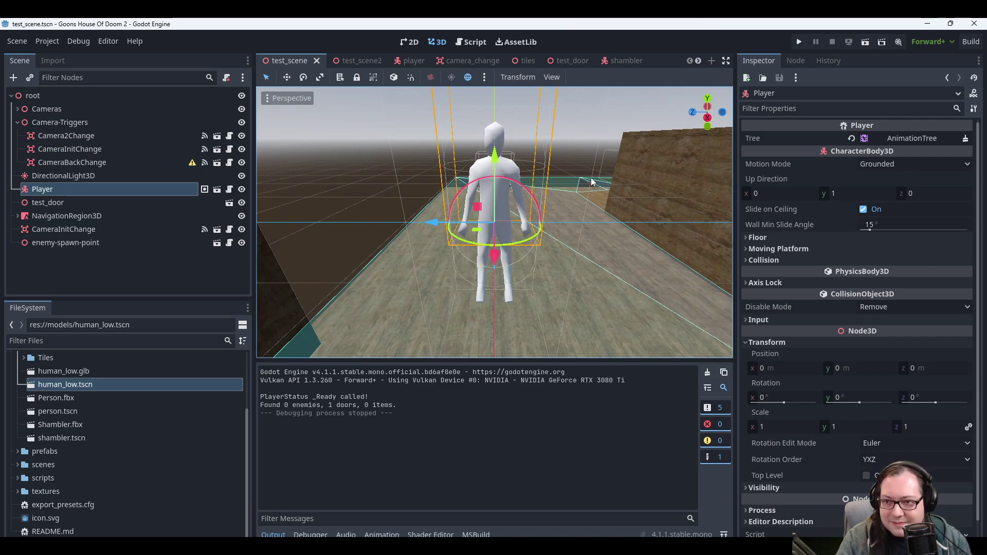
scroll(584, 174, "up", 3)
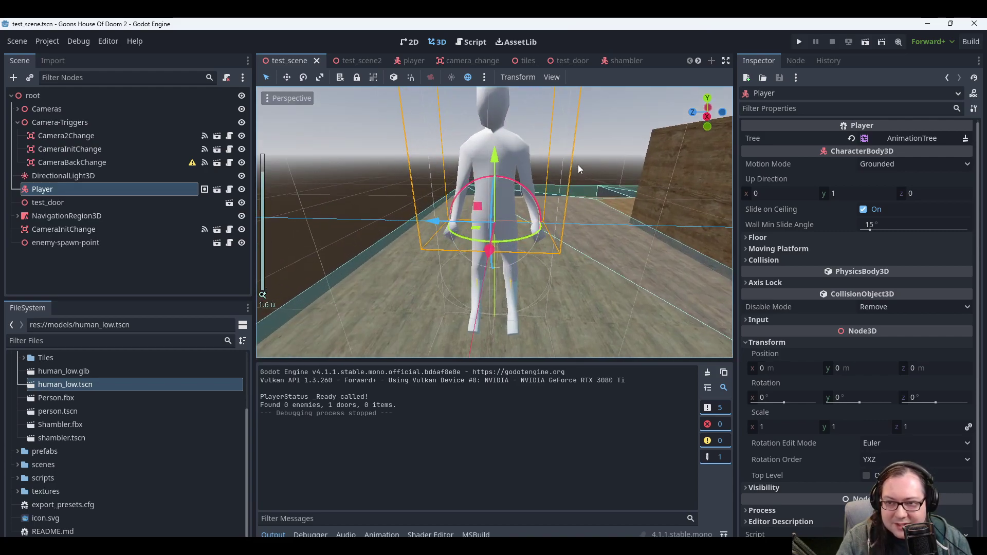
middle_click_drag(550, 153, 510, 227)
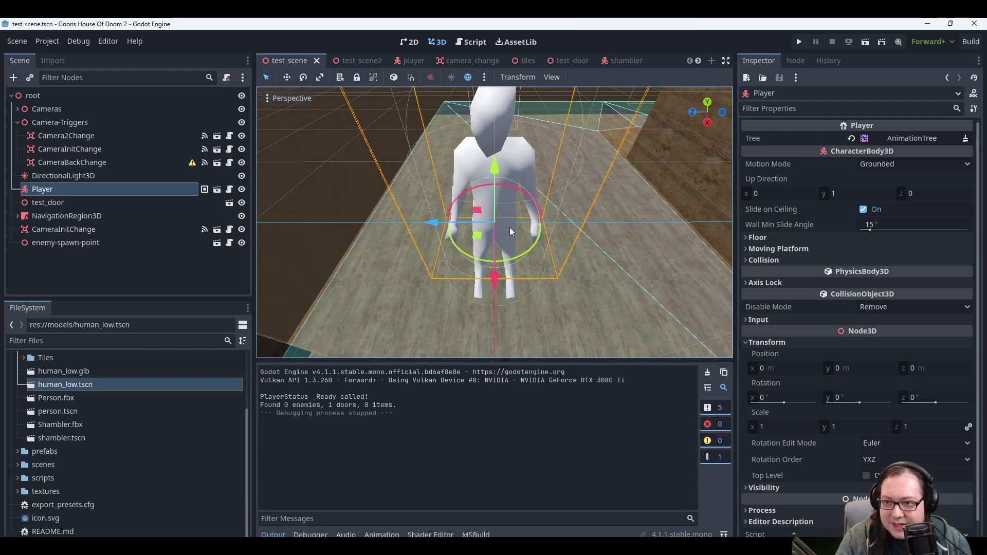